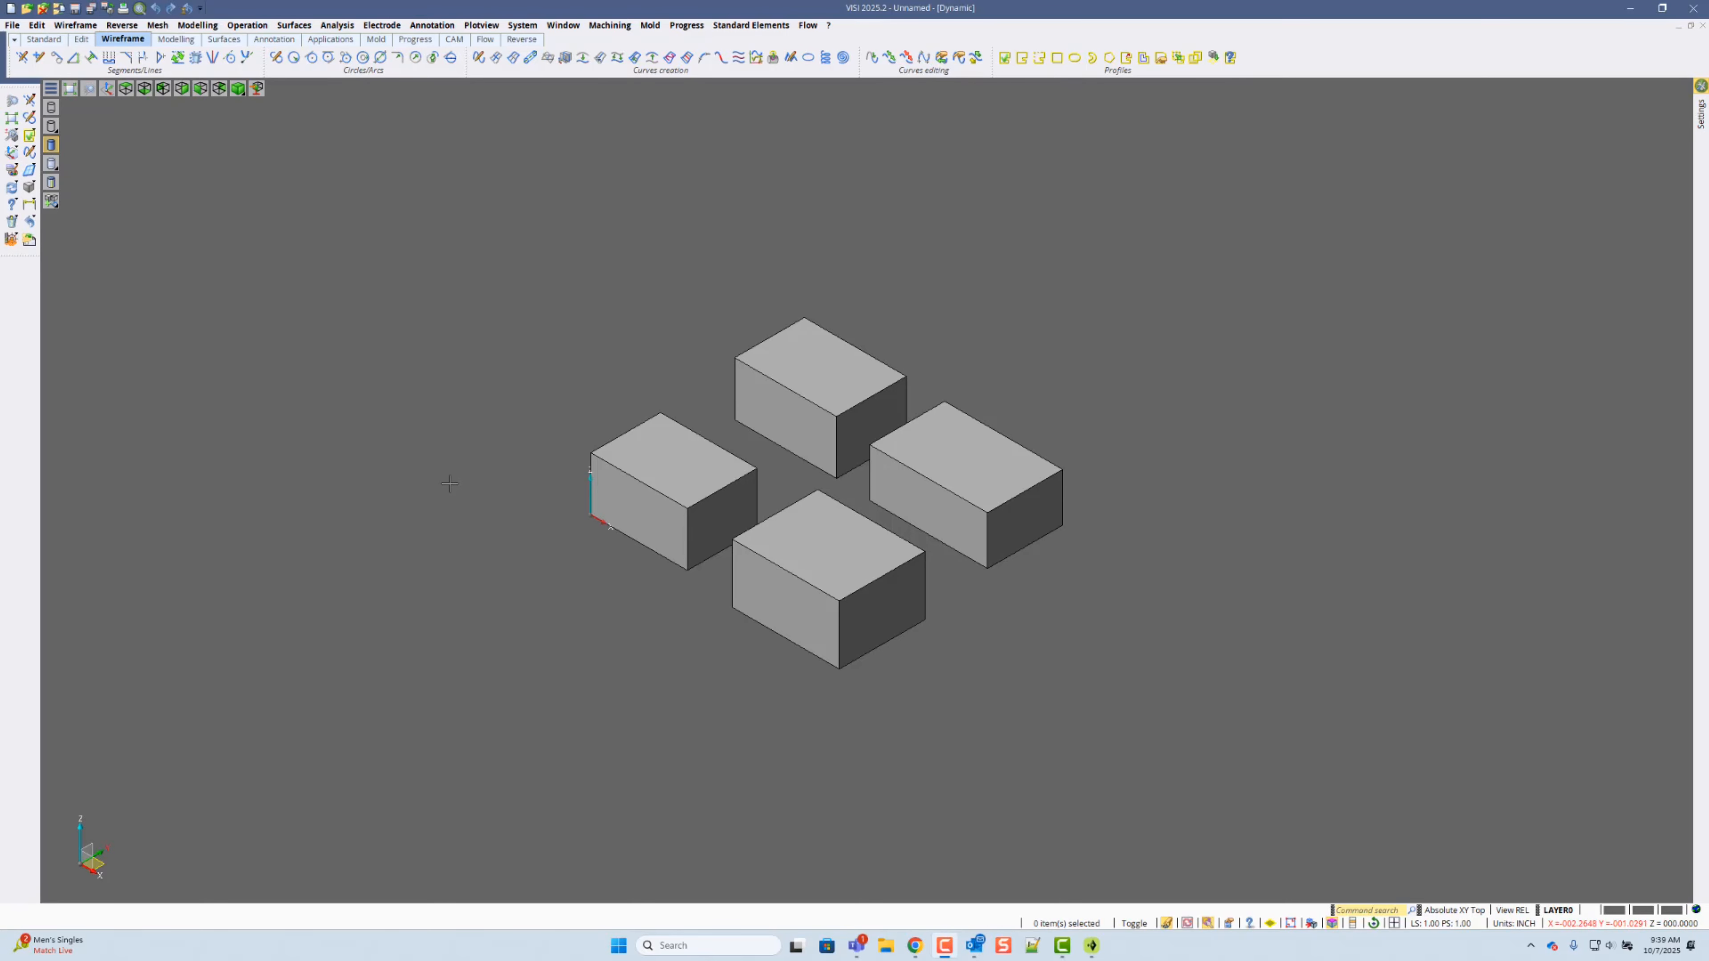
{"action": "right_click", "coordinate": [462, 470]}
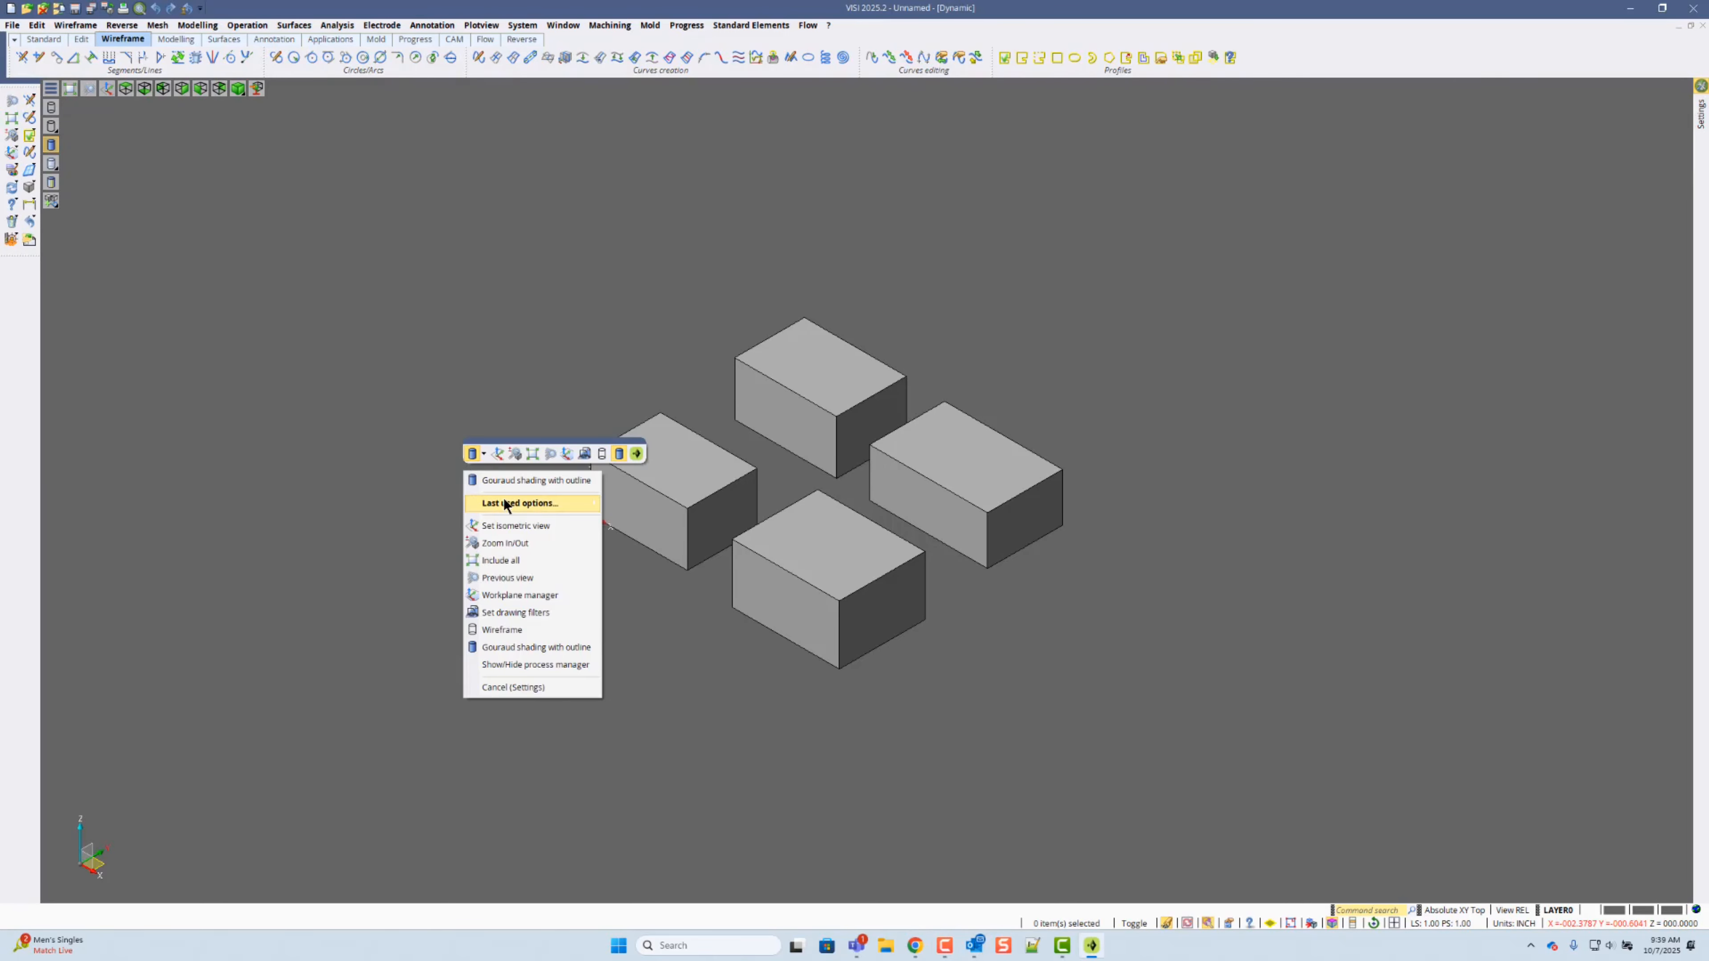
{"action": "mouse_move", "coordinate": [506, 504]}
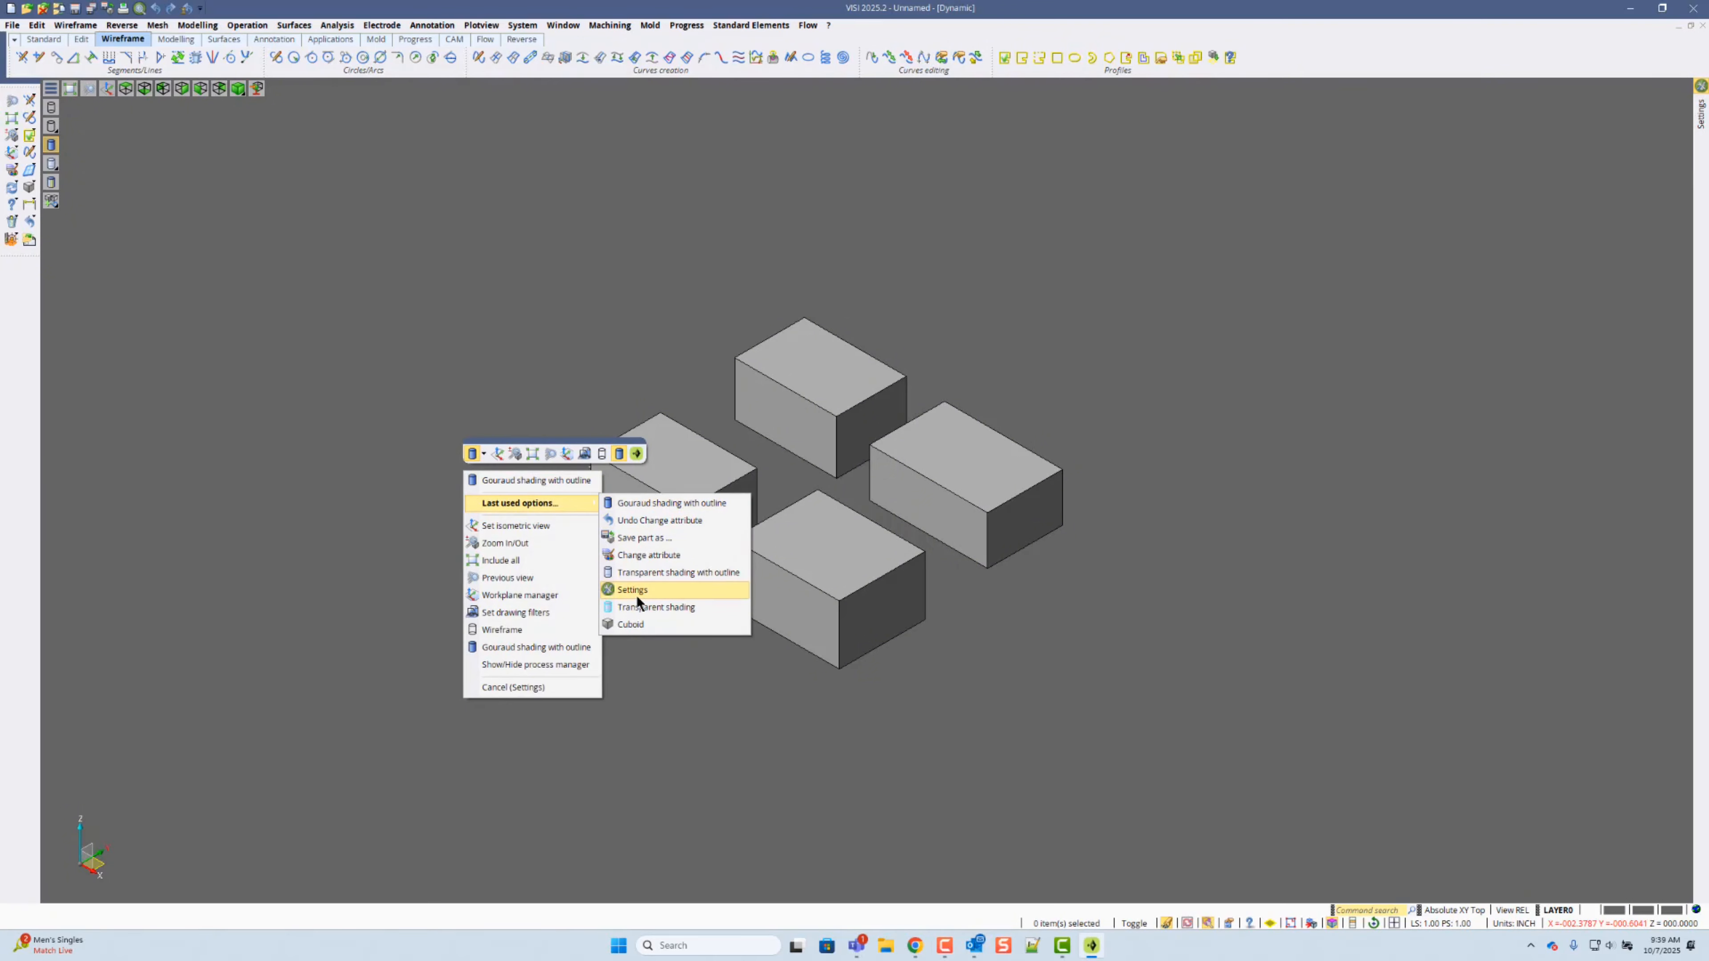
{"action": "left_click", "coordinate": [648, 555]}
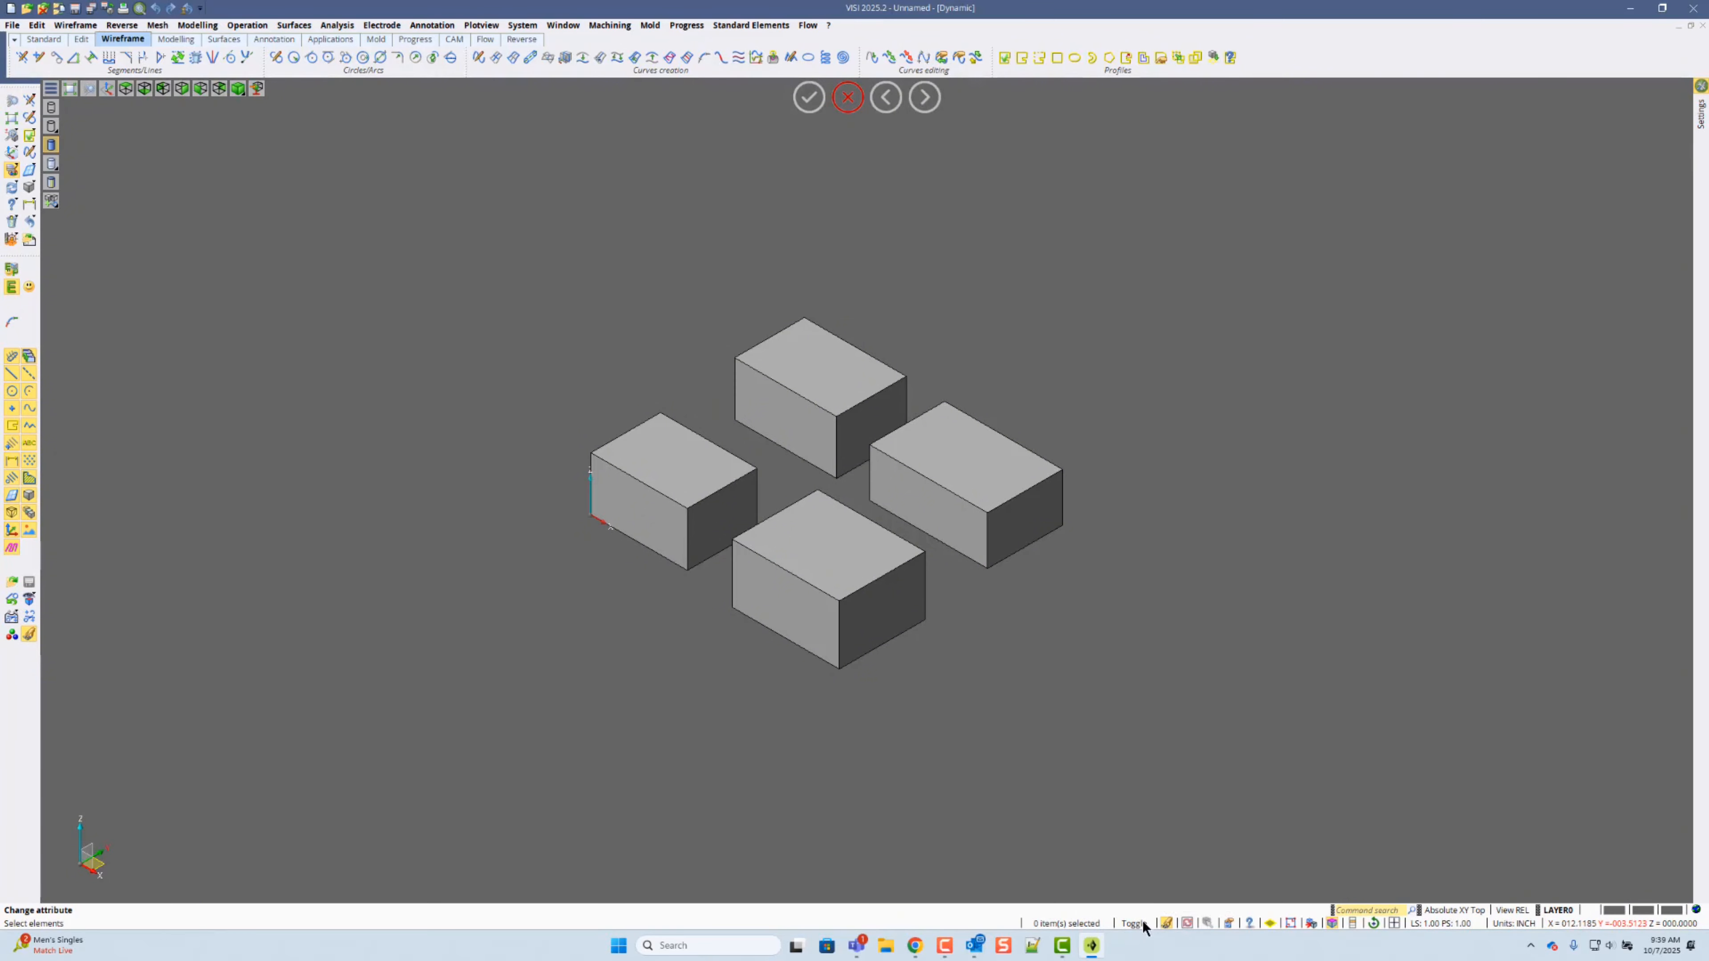
{"action": "right_click", "coordinate": [923, 237]}
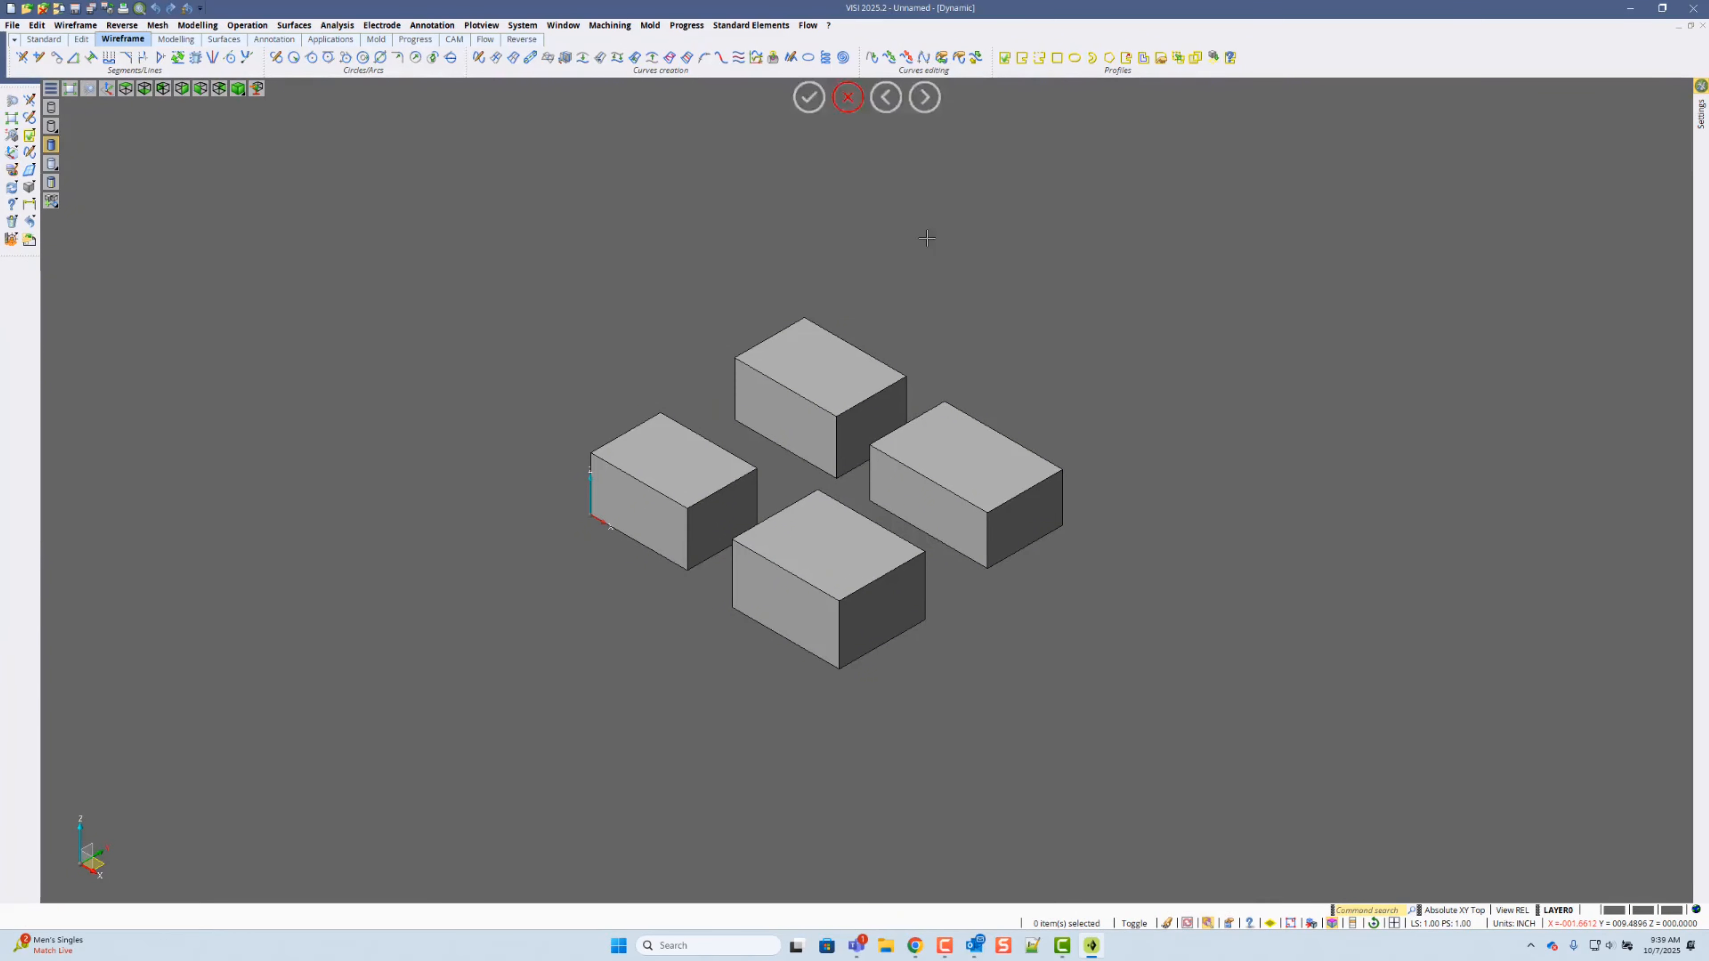
{"action": "right_click", "coordinate": [927, 257]}
{"action": "left_click", "coordinate": [946, 267]}
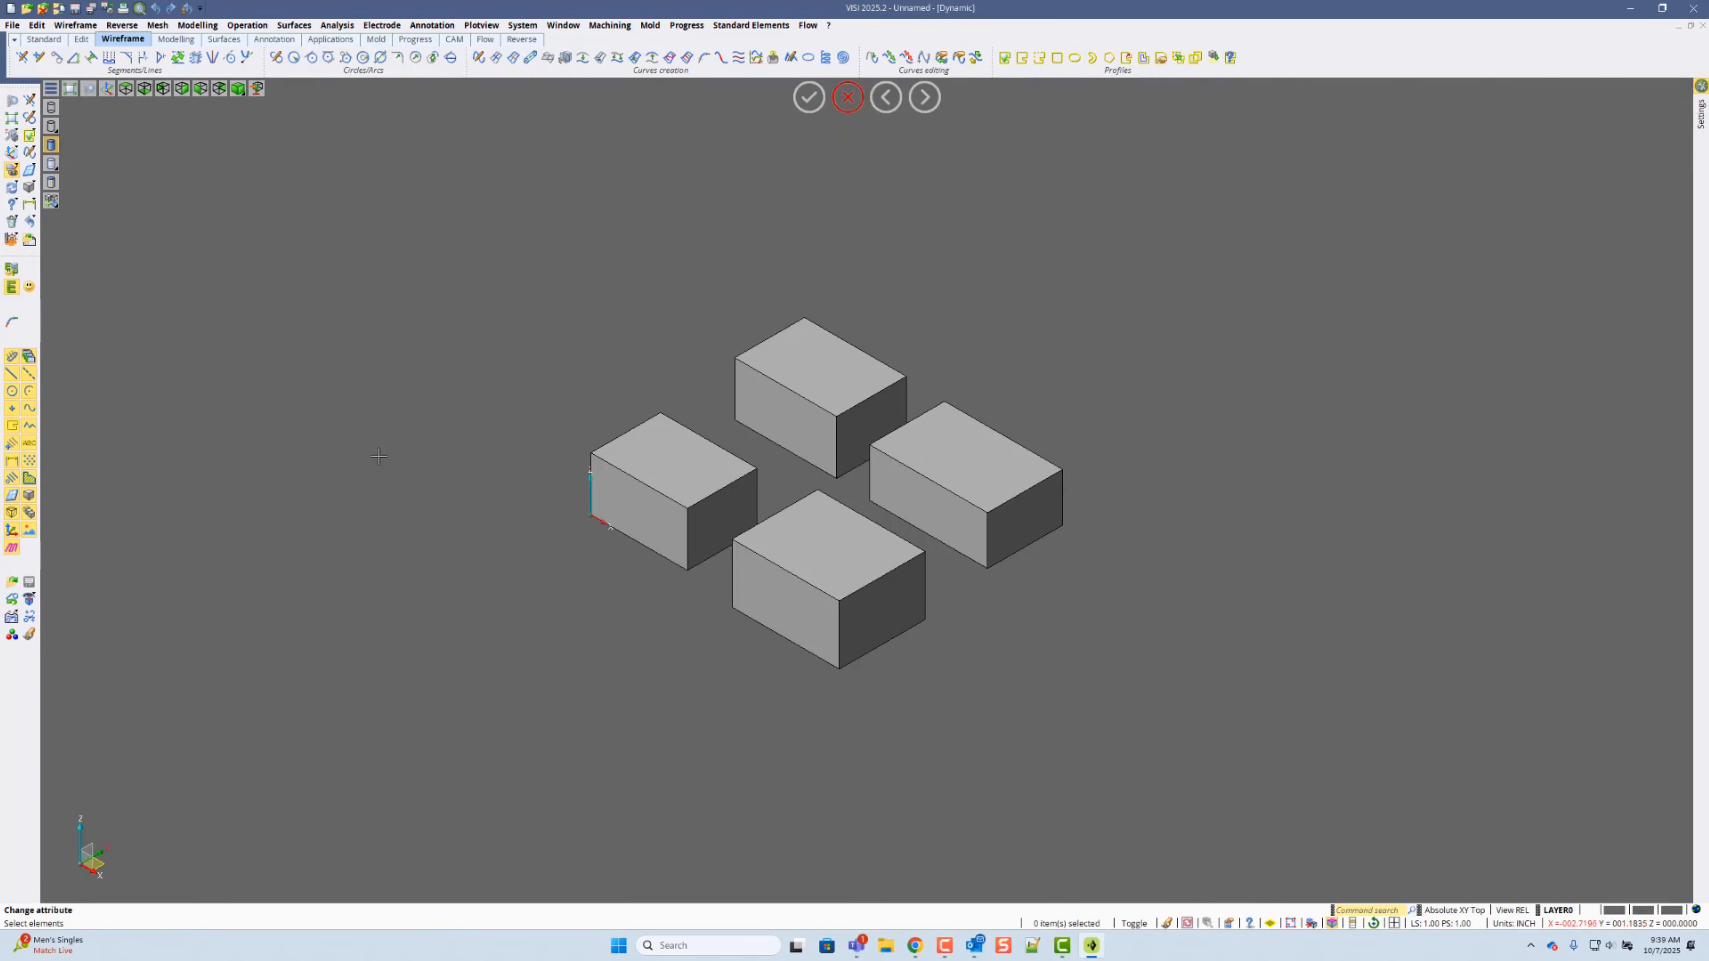
{"action": "right_click", "coordinate": [687, 704]}
{"action": "left_click", "coordinate": [1166, 925]}
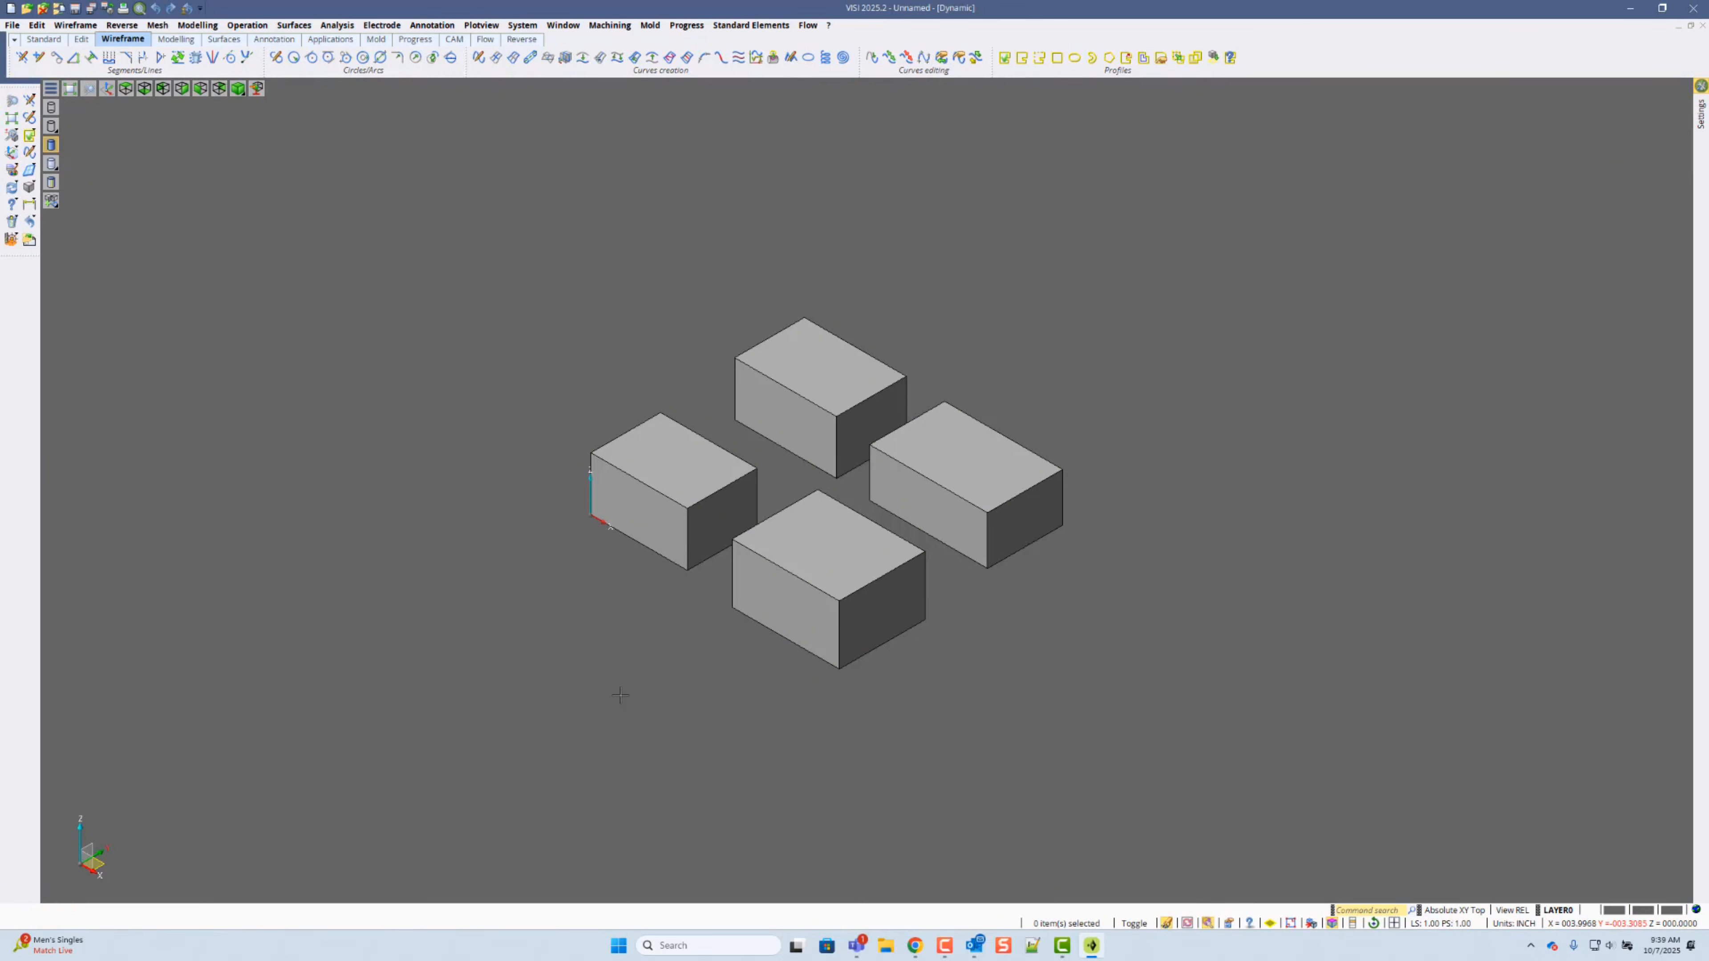
Step: Start Change attribute with the selection mode set to Add and select the leftmost and rear blocks
{"action": "right_click", "coordinate": [632, 677]}
{"action": "left_click", "coordinate": [649, 679]}
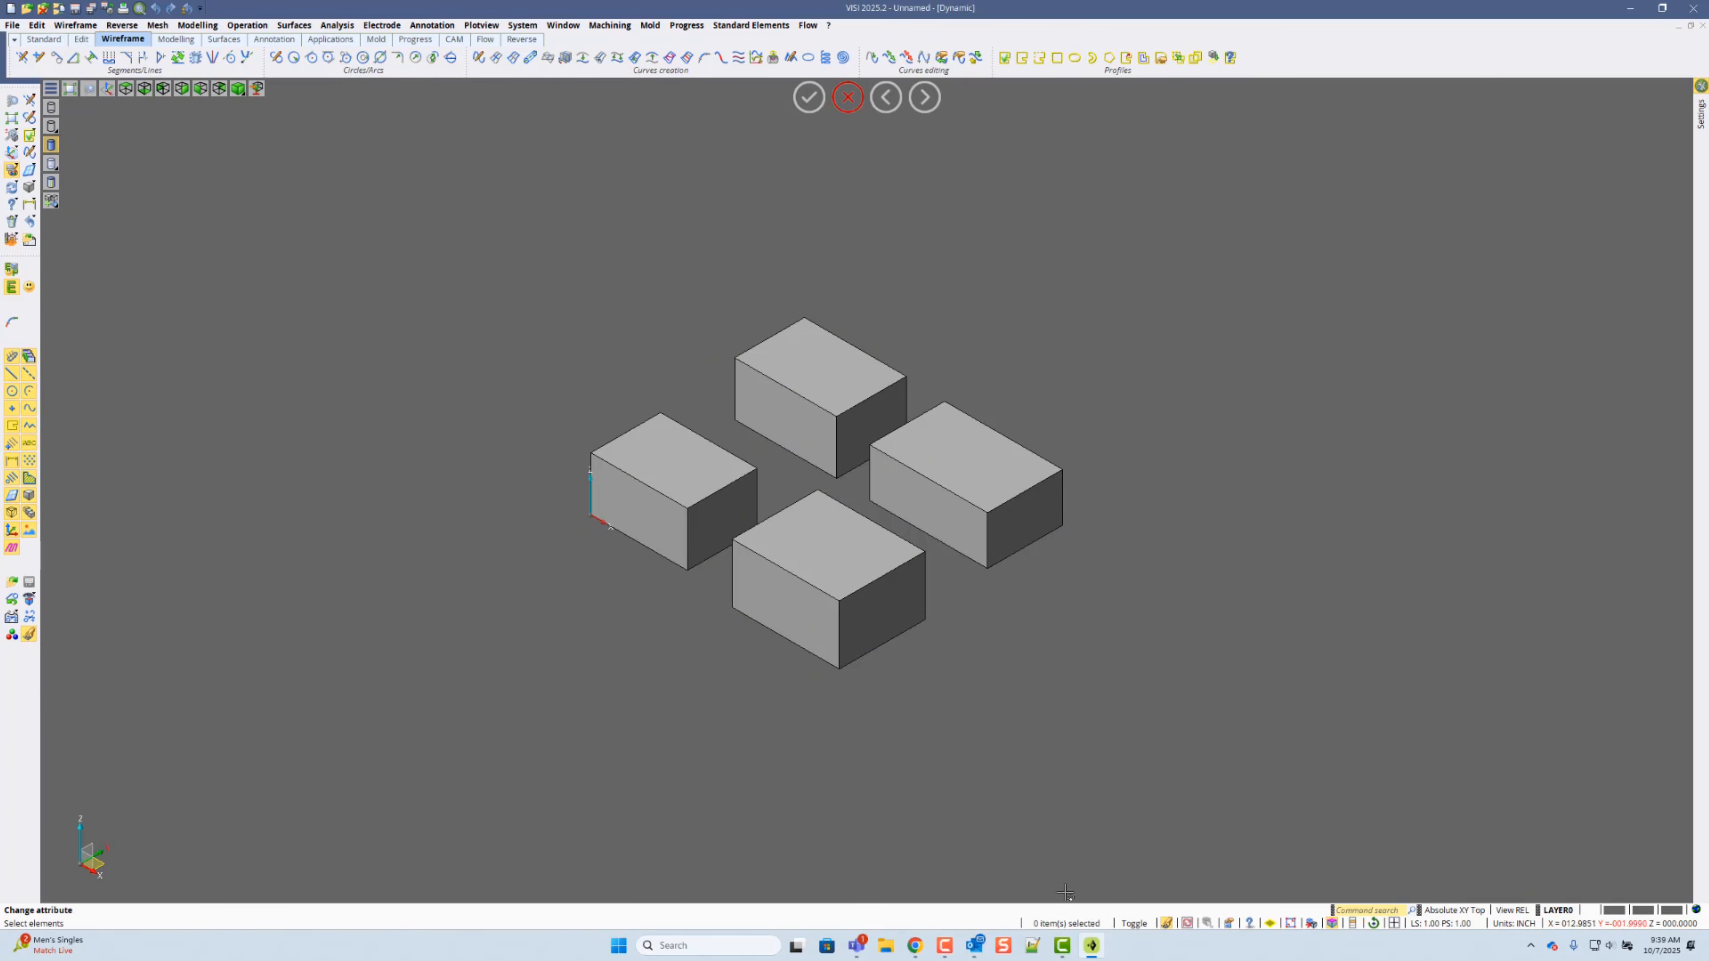
{"action": "left_click", "coordinate": [1133, 924]}
{"action": "left_click", "coordinate": [650, 482]}
{"action": "left_click", "coordinate": [786, 406]}
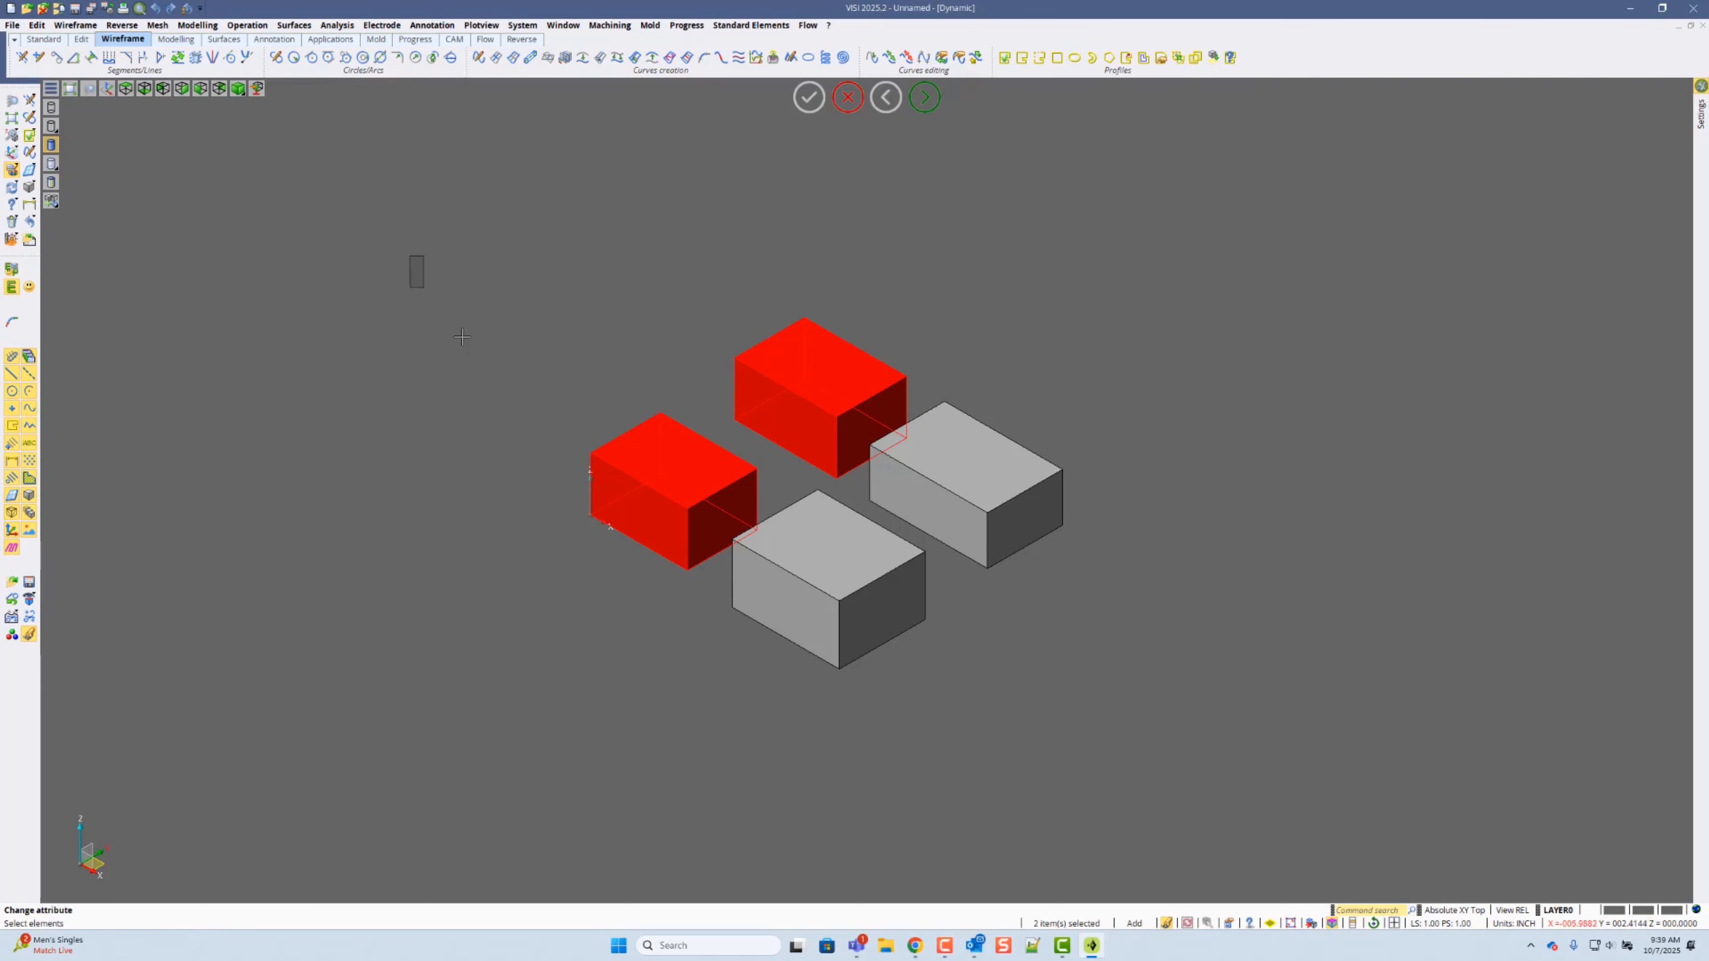
Step: Window-select all four blocks in Add mode, and remove them from the selection in Remove mode
{"action": "left_click_drag", "start_coordinate": [409, 254], "coordinate": [1169, 756]}
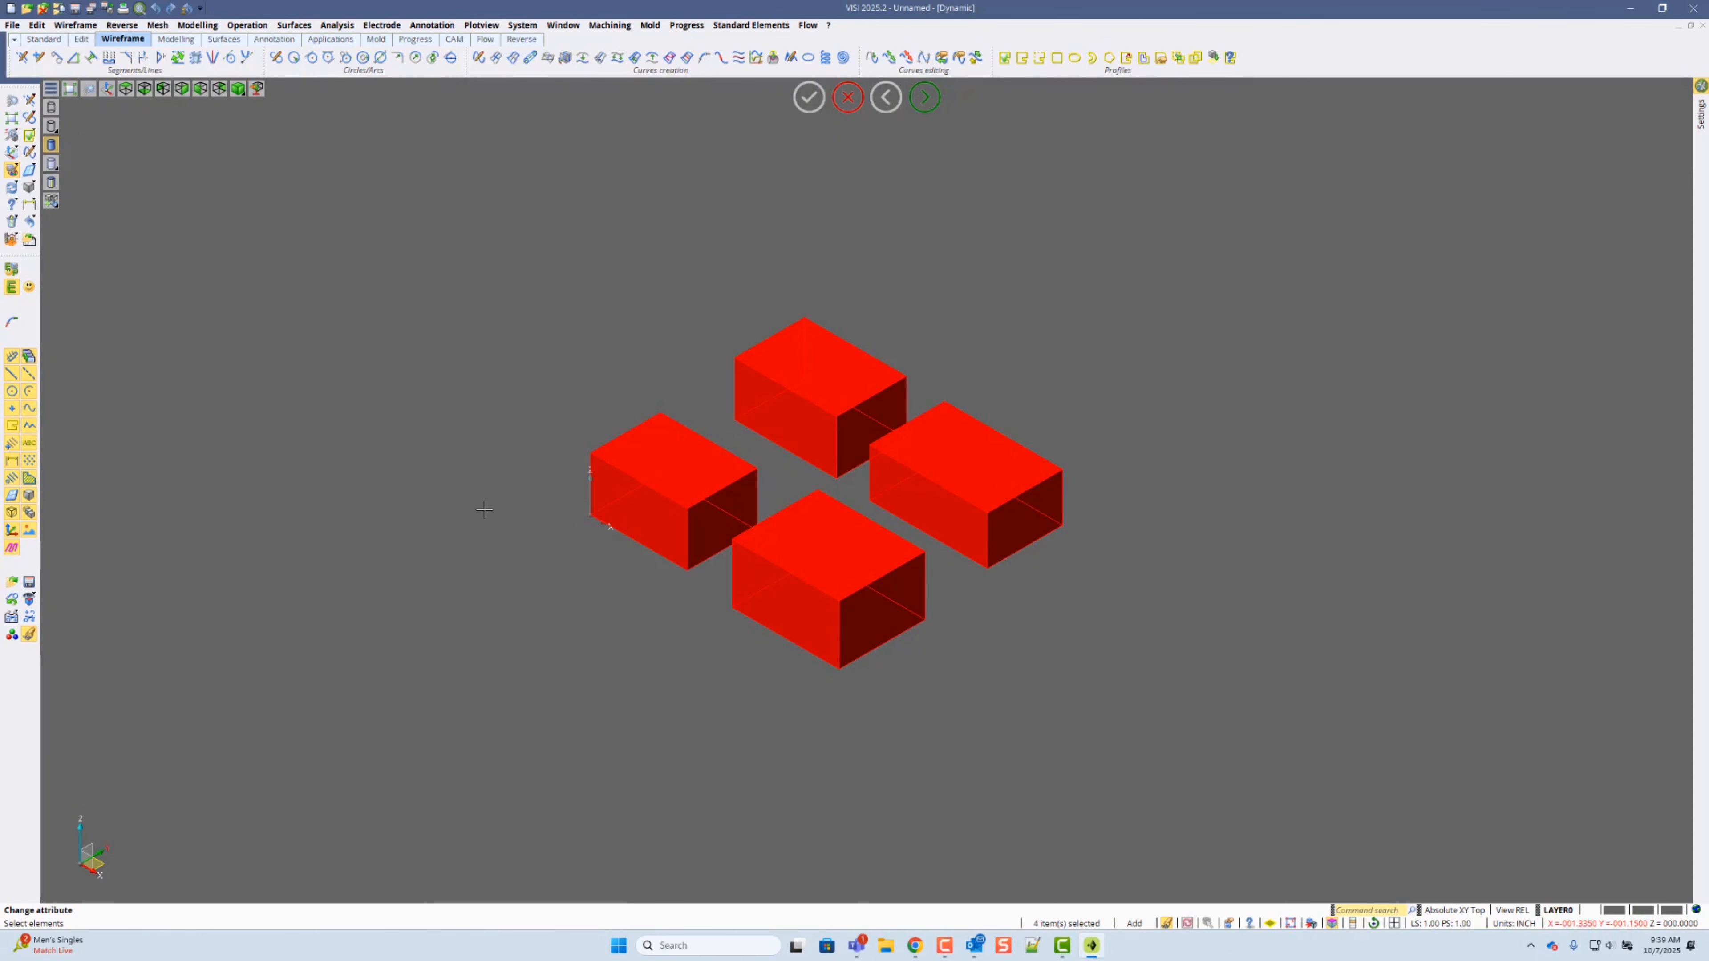
{"action": "left_click_drag", "start_coordinate": [449, 253], "coordinate": [1184, 757]}
{"action": "left_click_drag", "start_coordinate": [491, 324], "coordinate": [1153, 678]}
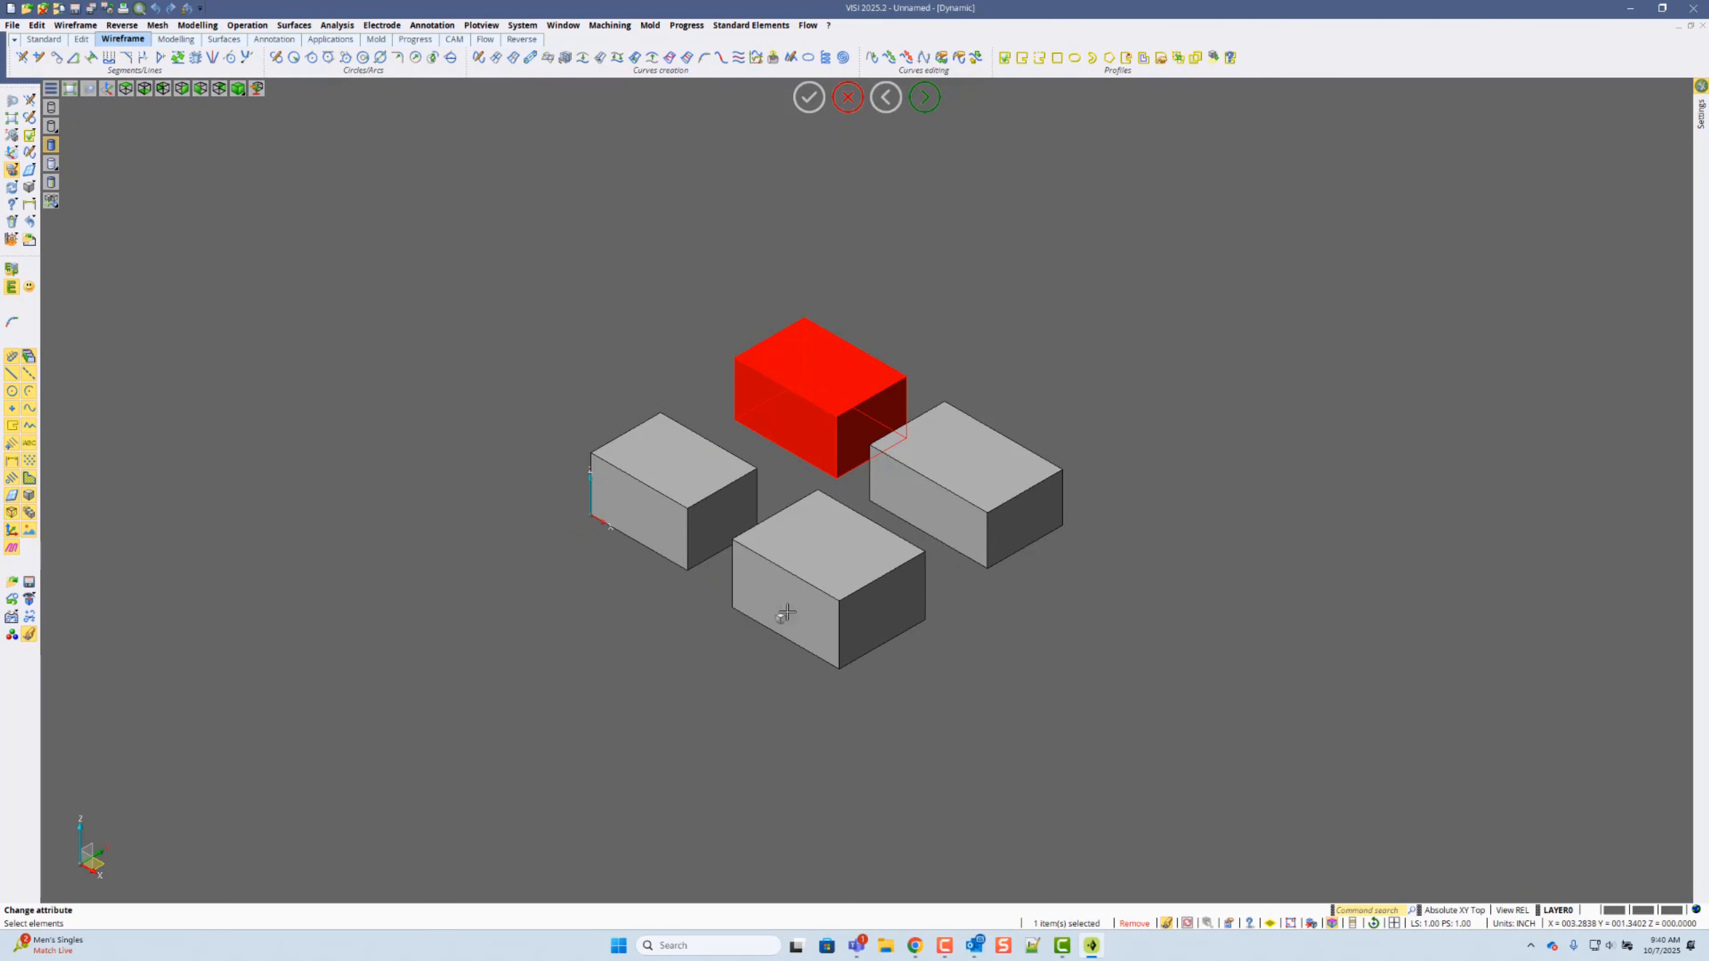
{"action": "left_click", "coordinate": [784, 381]}
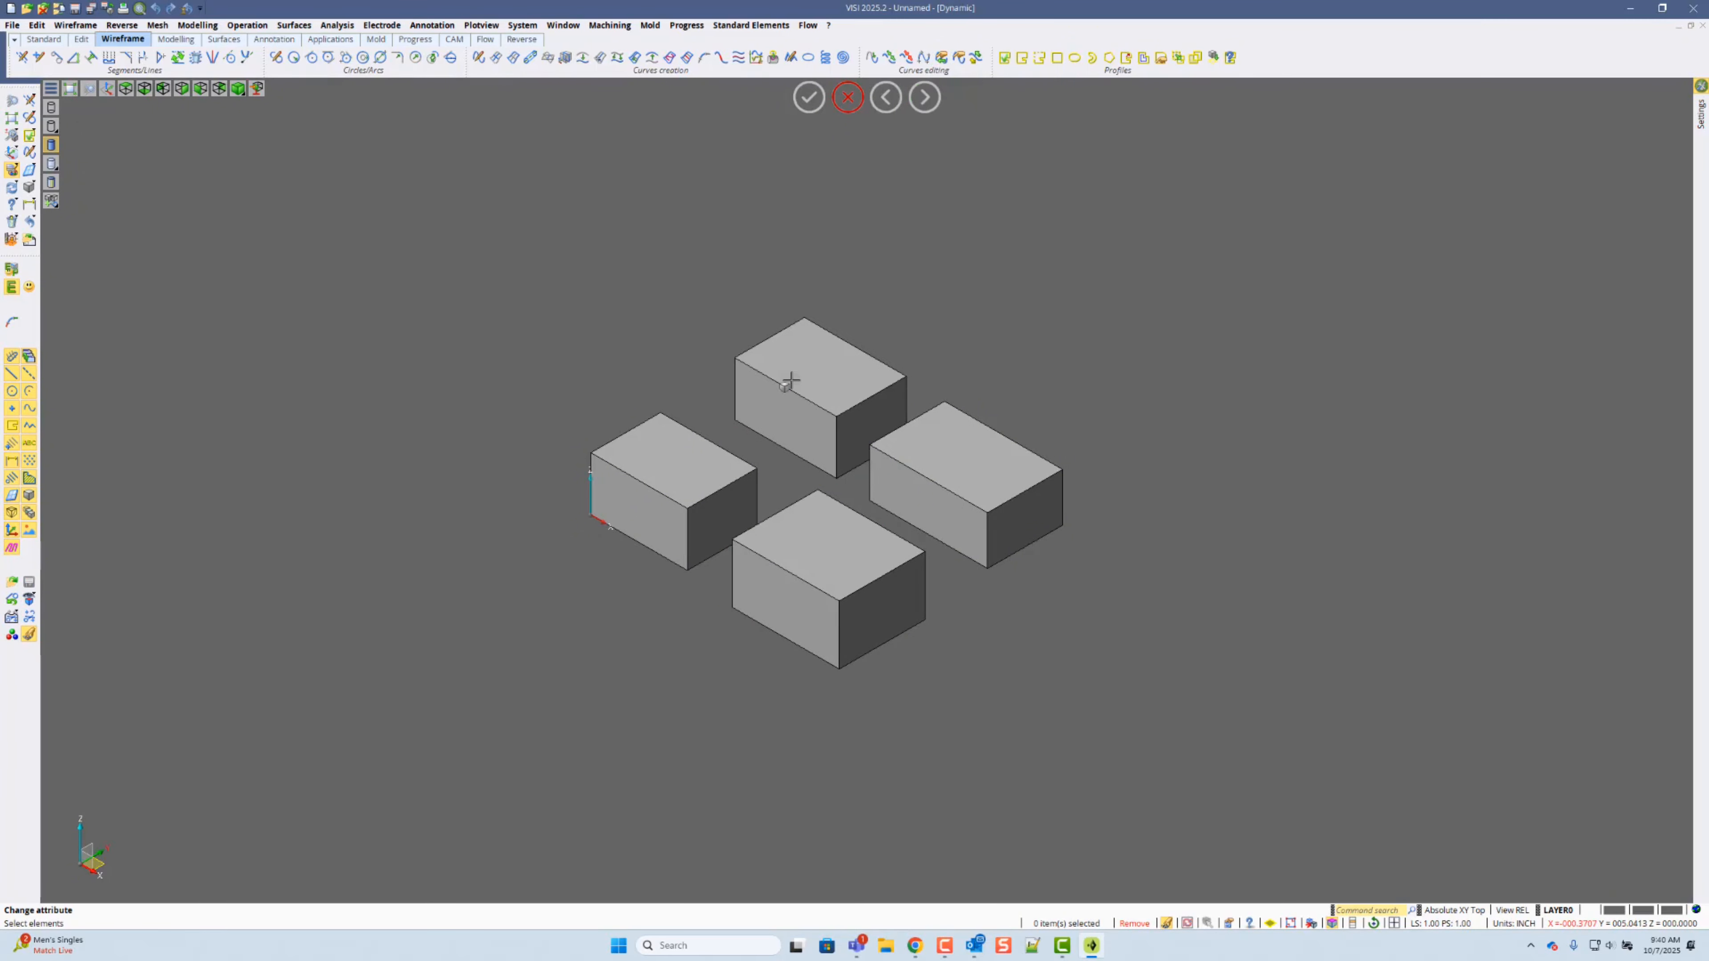
Step: Return the selection mode to Toggle, and switch the leftmost and rear blocks on and off individually
{"action": "left_click", "coordinate": [1135, 922]}
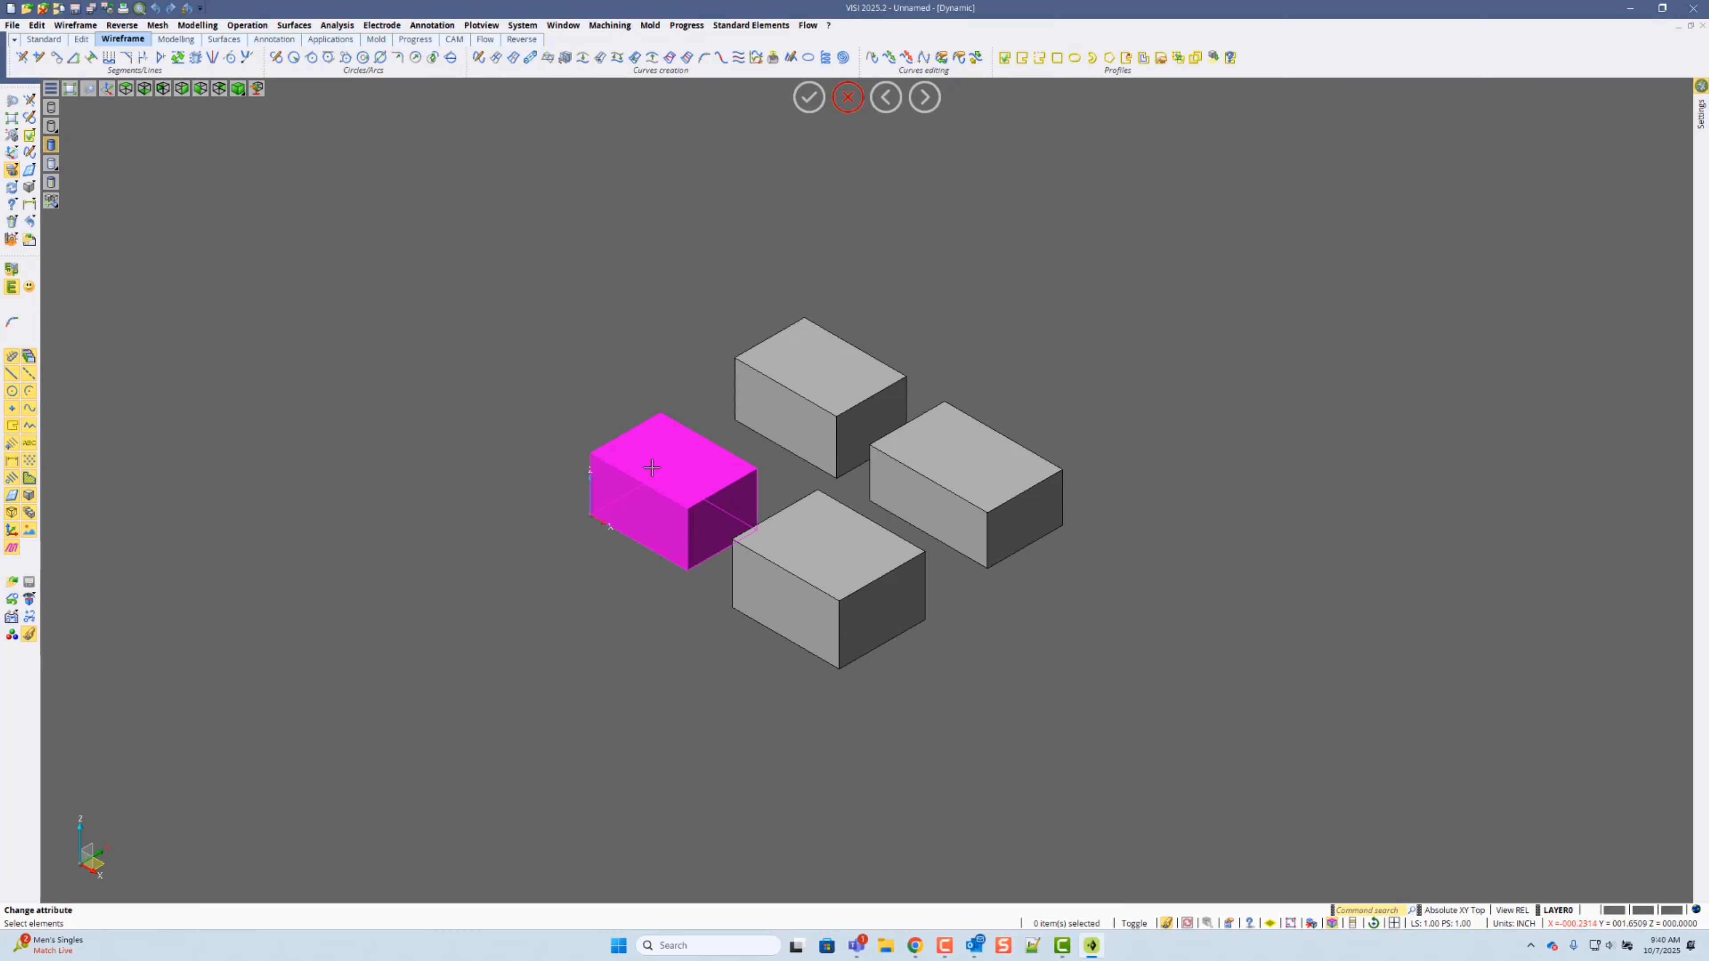
{"action": "left_click", "coordinate": [689, 447]}
{"action": "left_click", "coordinate": [824, 379]}
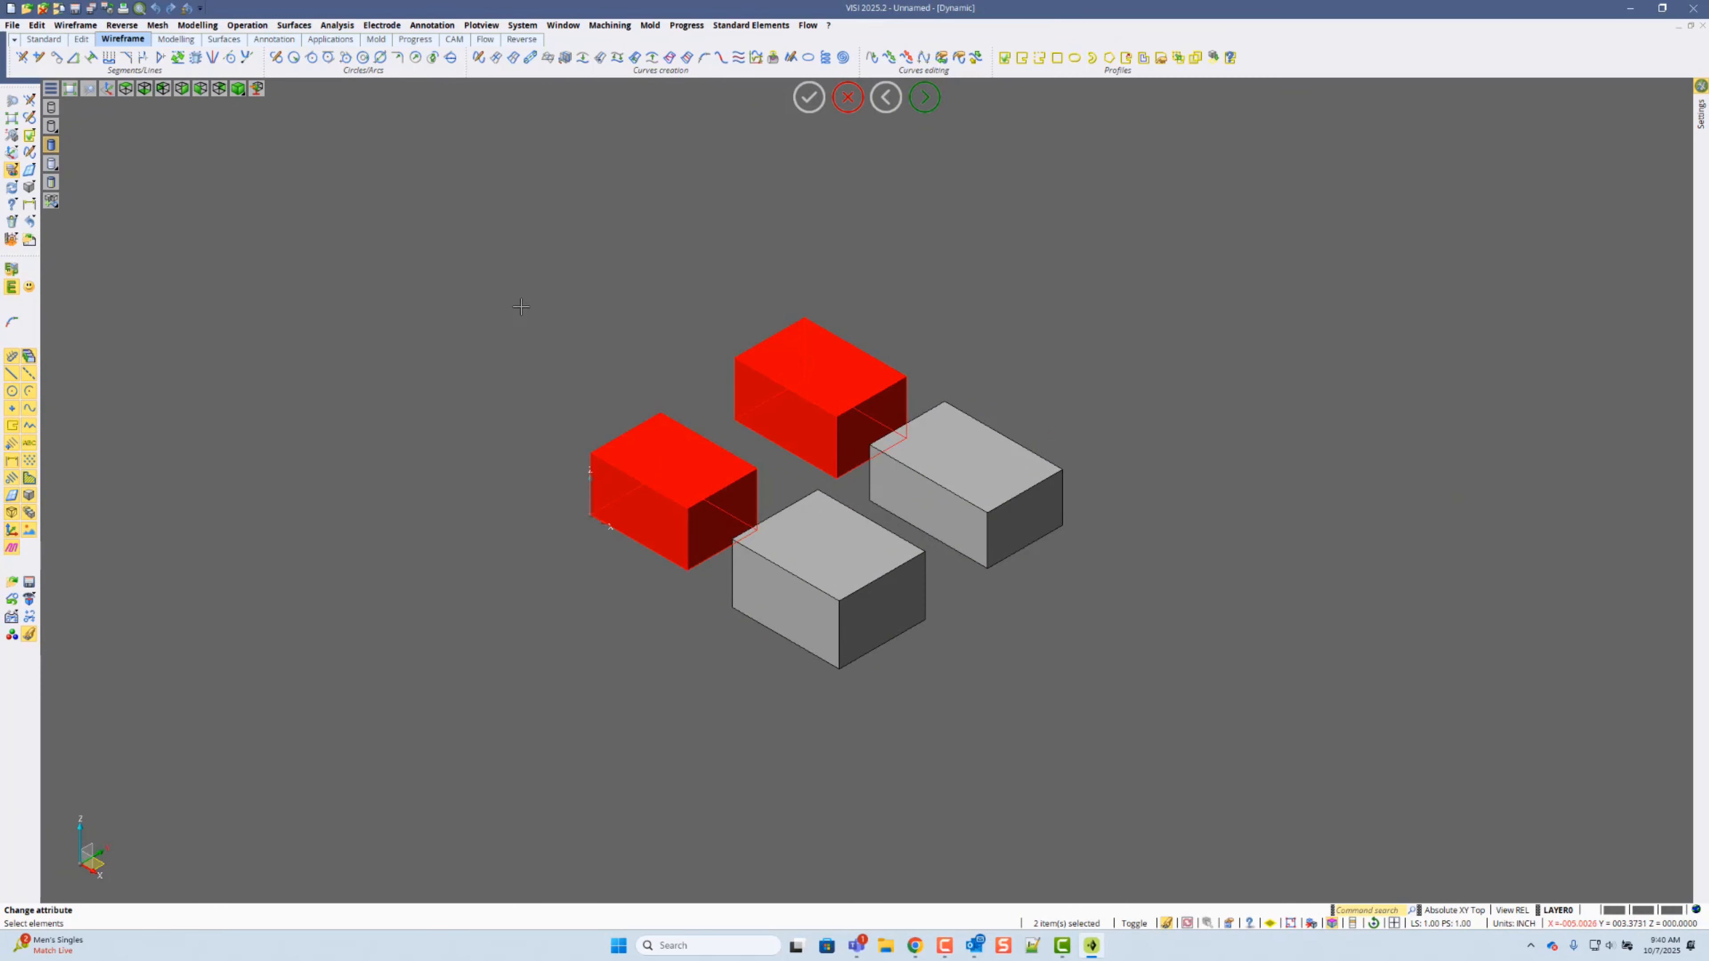
{"action": "left_click", "coordinate": [703, 485]}
{"action": "left_click", "coordinate": [808, 384]}
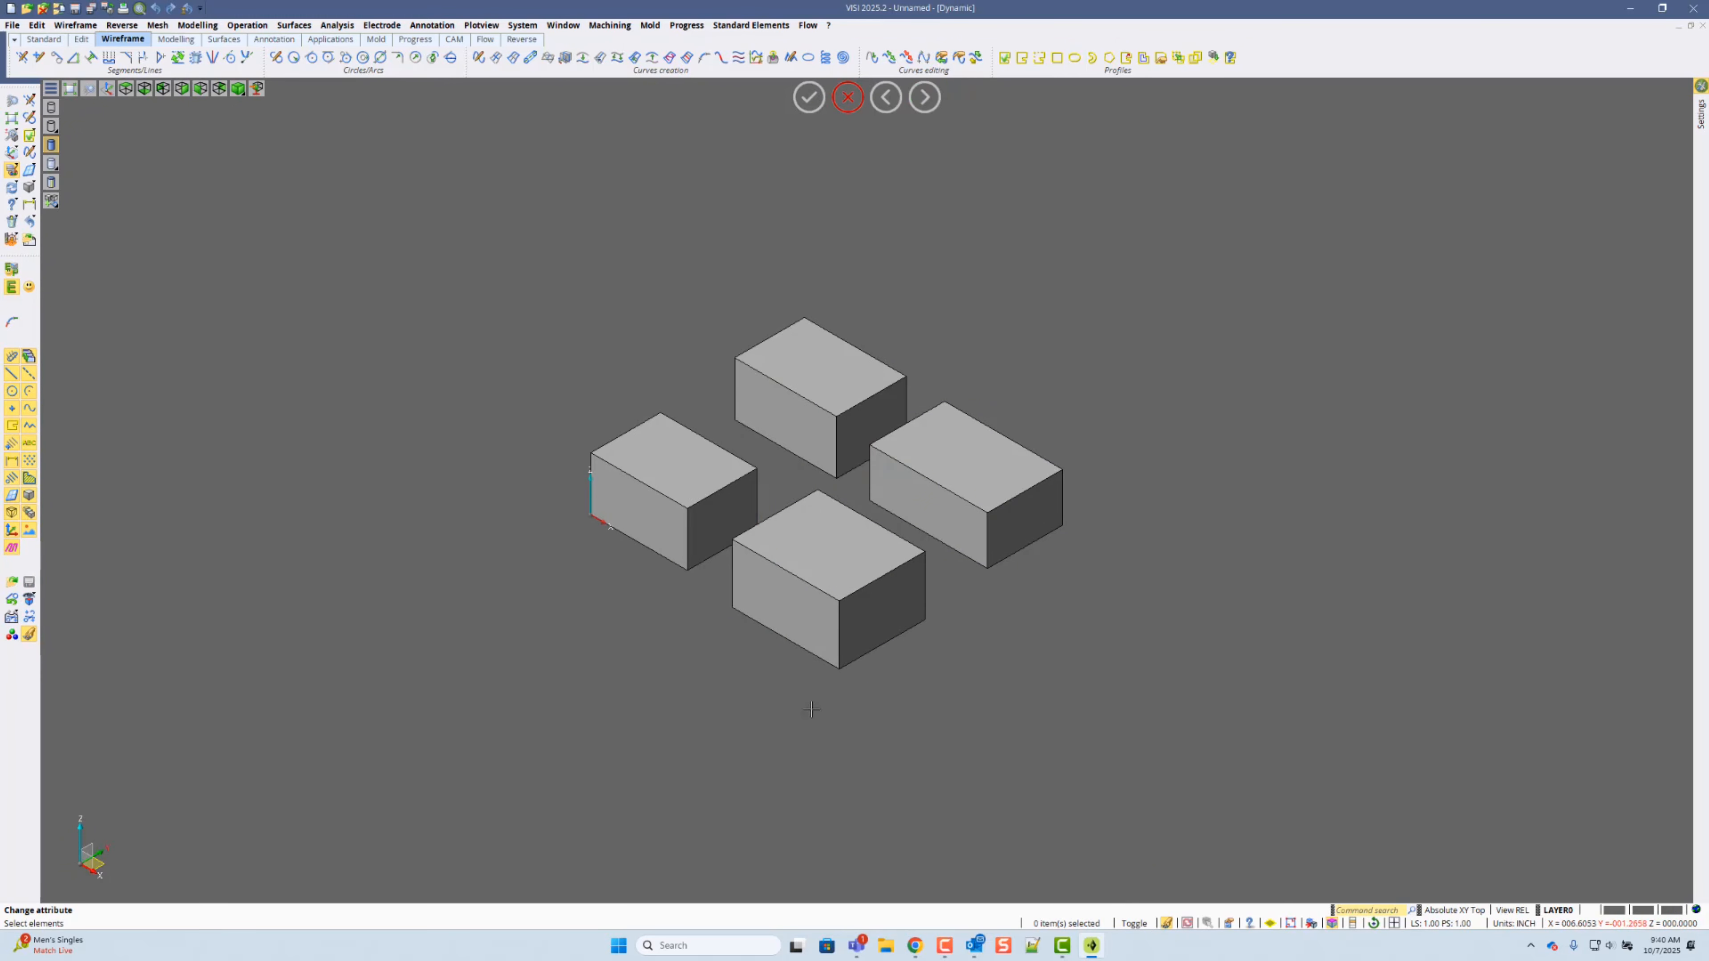
Step: Toggle the blocks' selection with repeated selection windows, and cancel the Change attribute command
{"action": "left_click_drag", "start_coordinate": [483, 289], "coordinate": [1063, 671]}
{"action": "left_click_drag", "start_coordinate": [286, 206], "coordinate": [1110, 680]}
{"action": "left_click_drag", "start_coordinate": [519, 317], "coordinate": [1125, 697]}
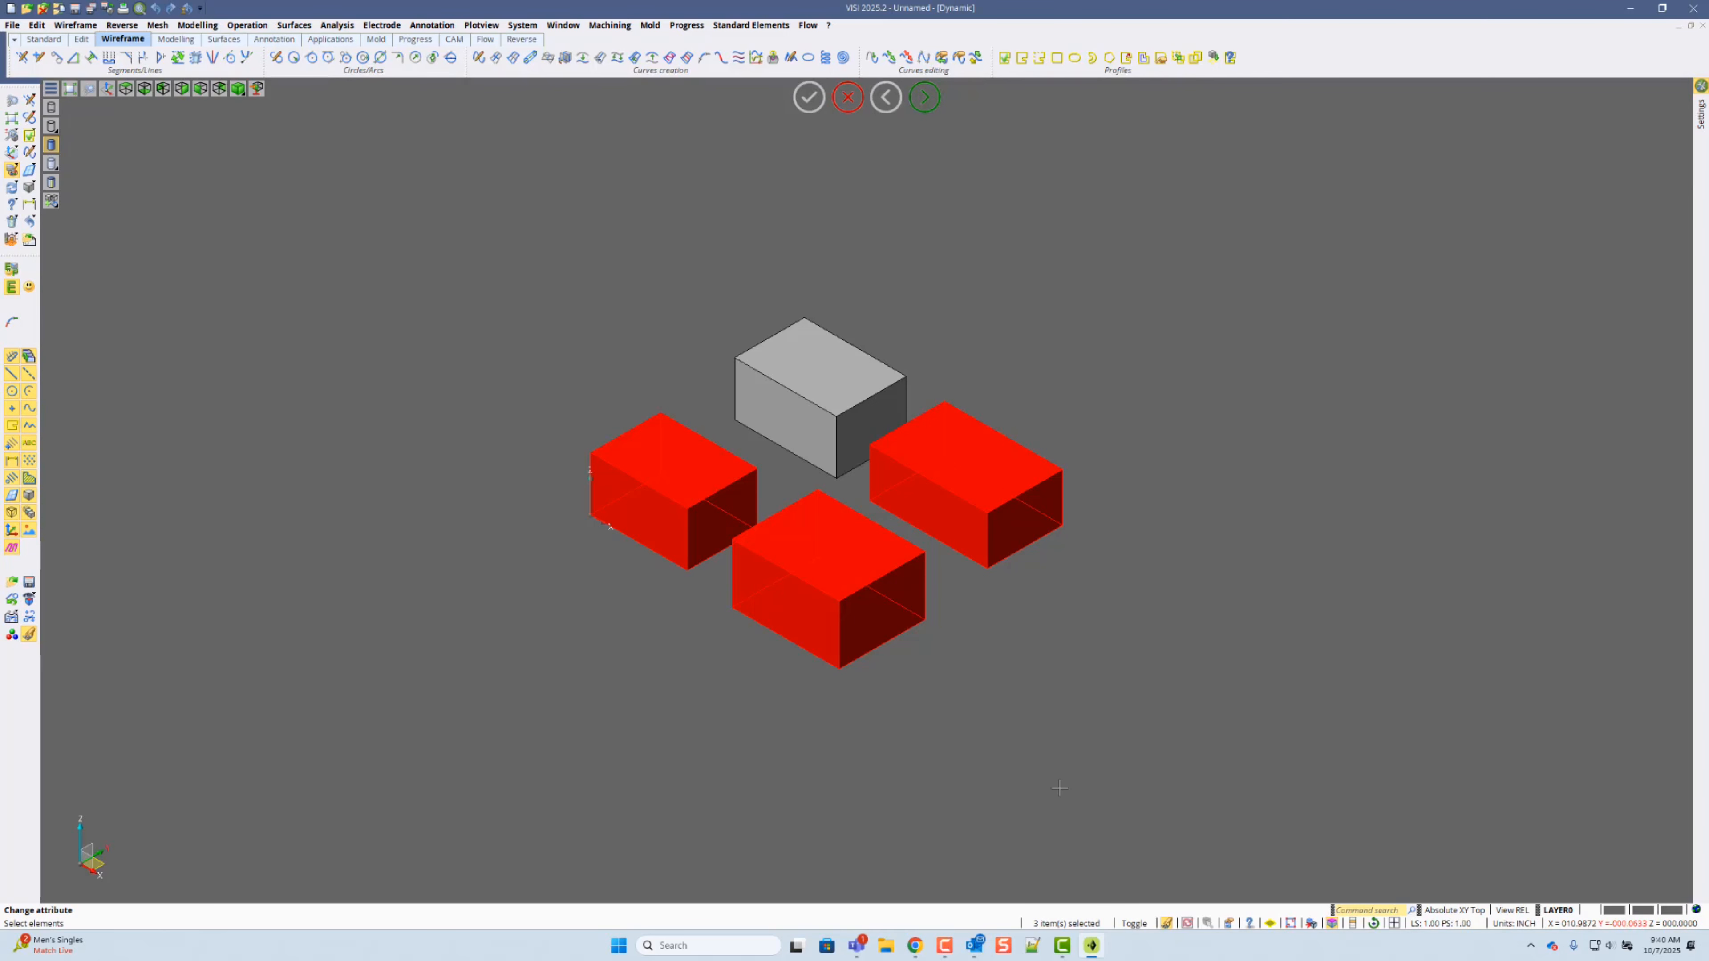
{"action": "left_click", "coordinate": [847, 97]}
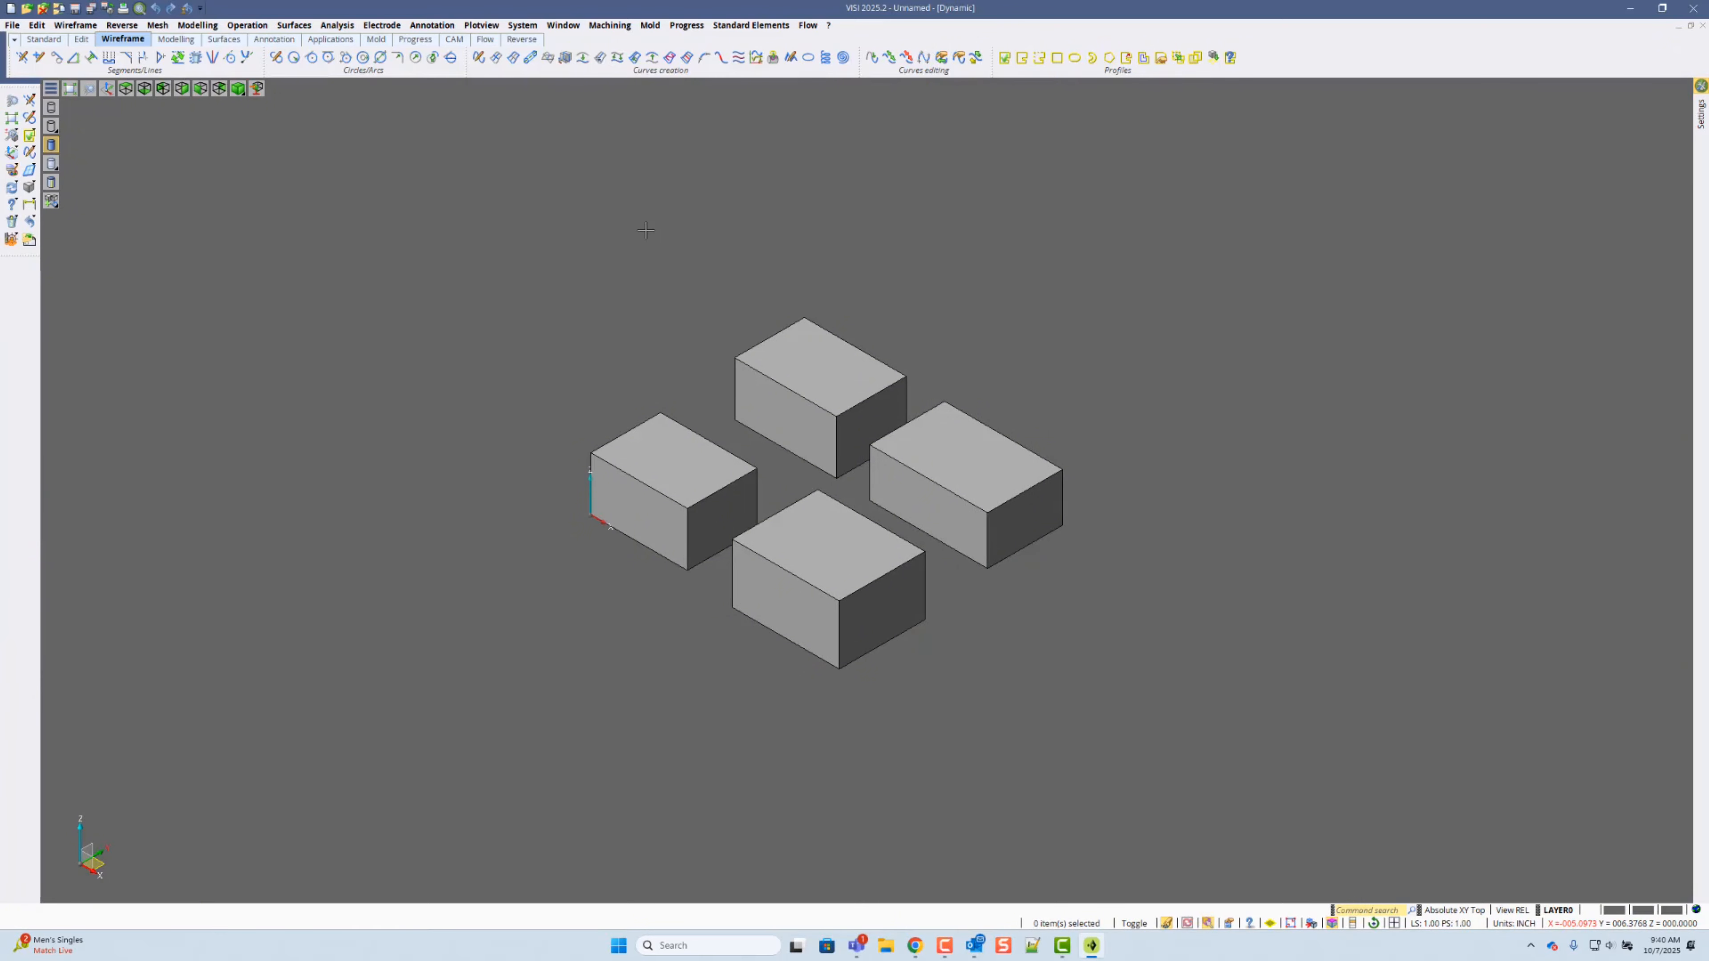
Step: Review the command settings for slow mouse clicks and call up the element pick list on the rightmost block's upper front edge
{"action": "left_click", "coordinate": [529, 27]}
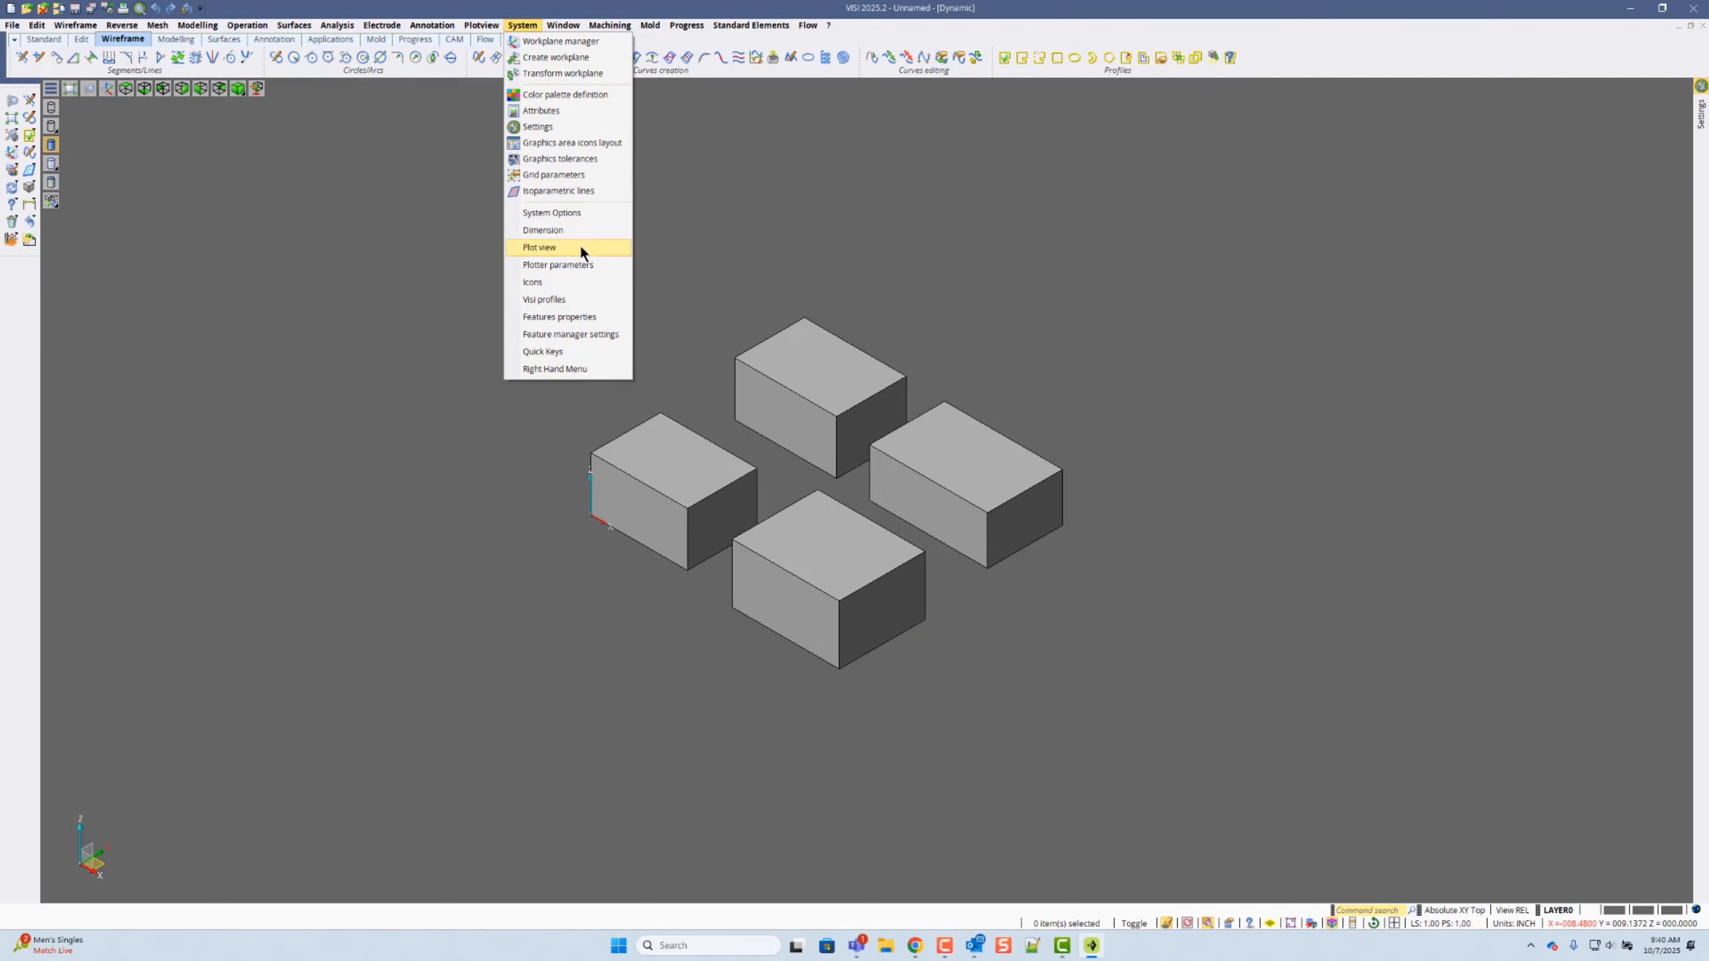
{"action": "left_click", "coordinate": [549, 127]}
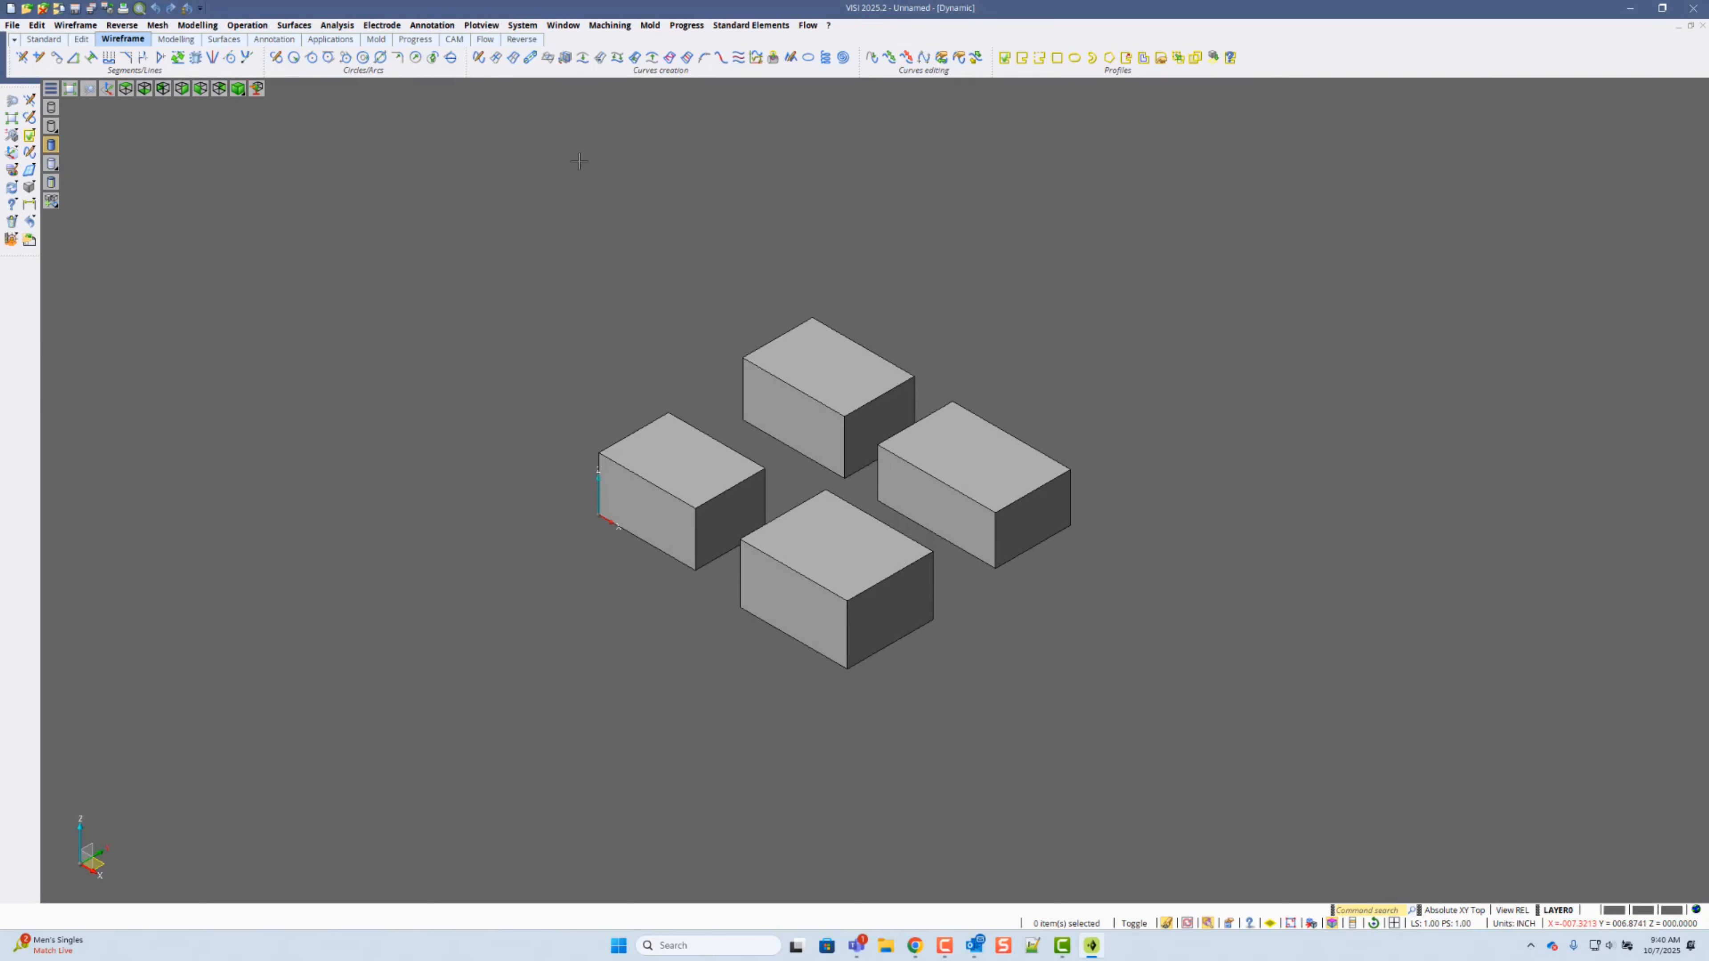
{"action": "right_click", "coordinate": [907, 271]}
{"action": "left_click", "coordinate": [958, 282]}
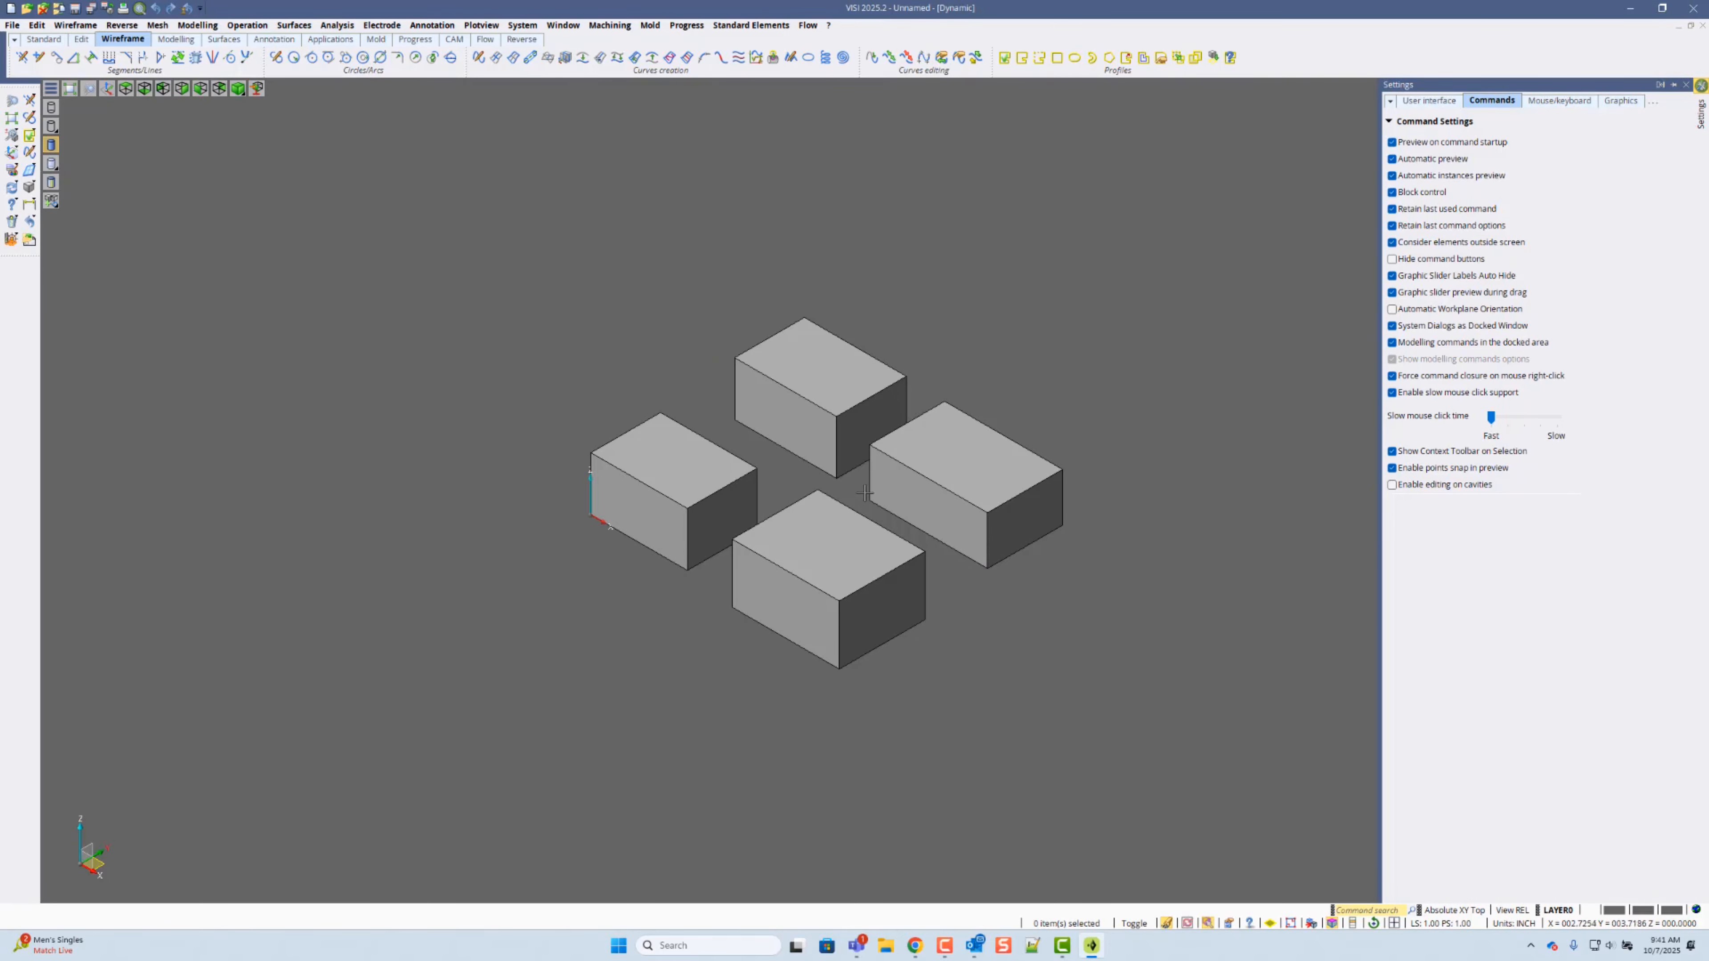
{"action": "left_click", "coordinate": [950, 492]}
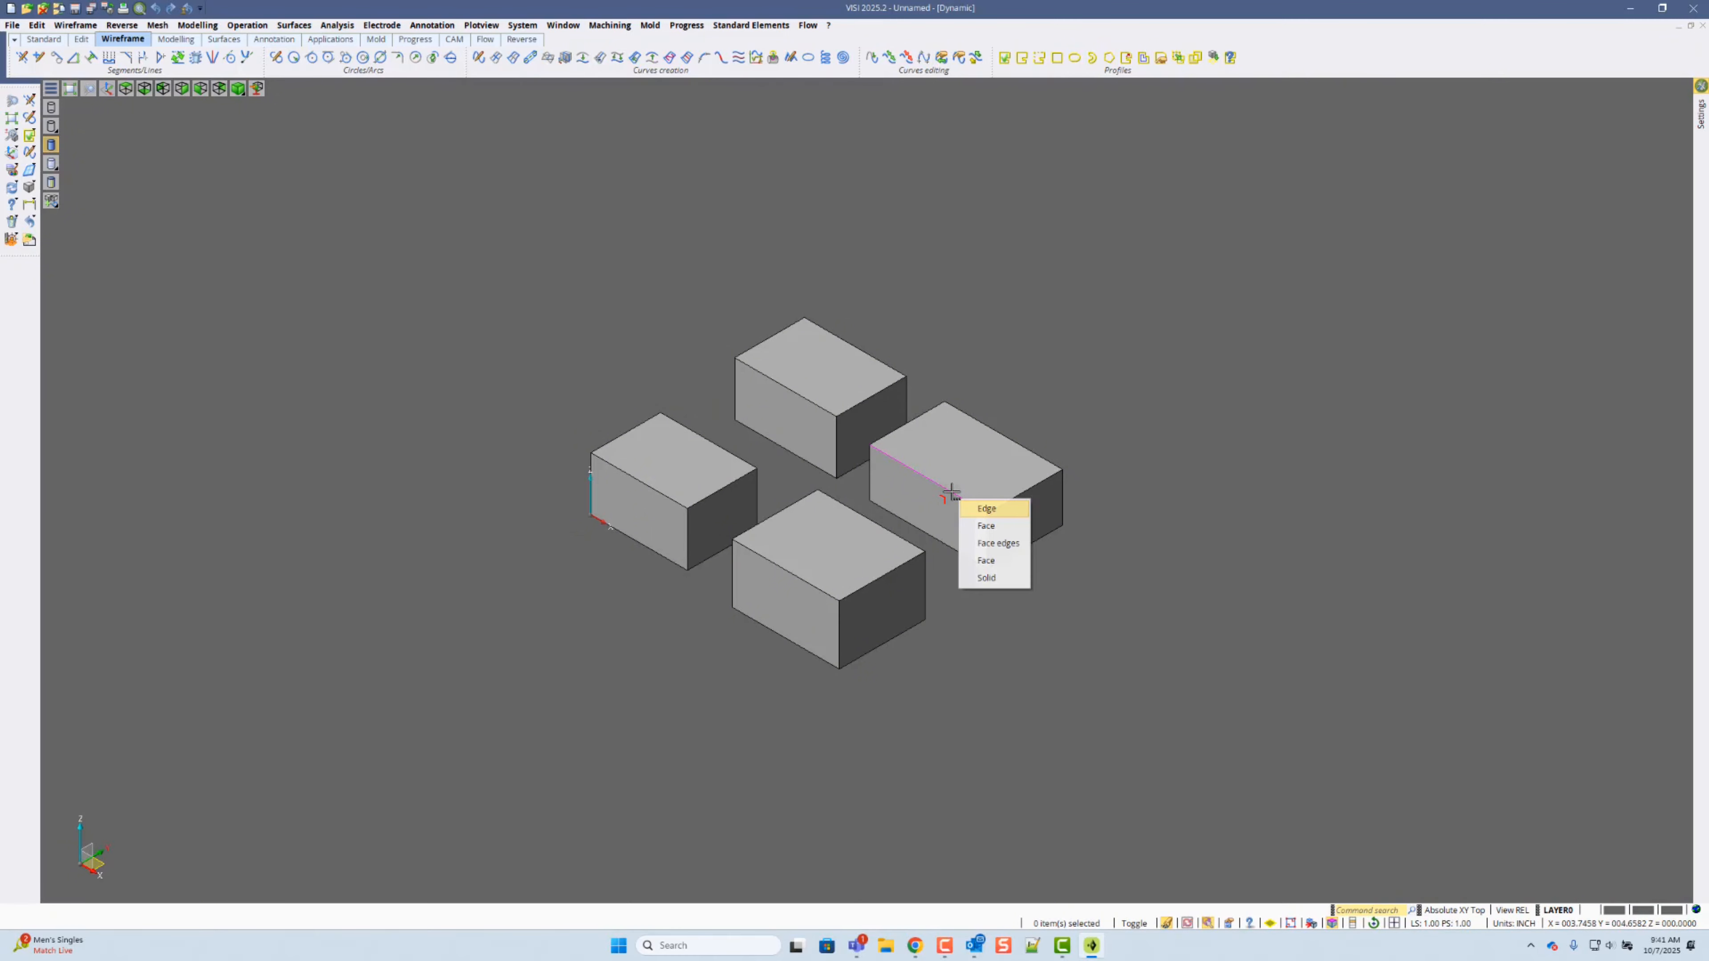
{"action": "left_click", "coordinate": [993, 457]}
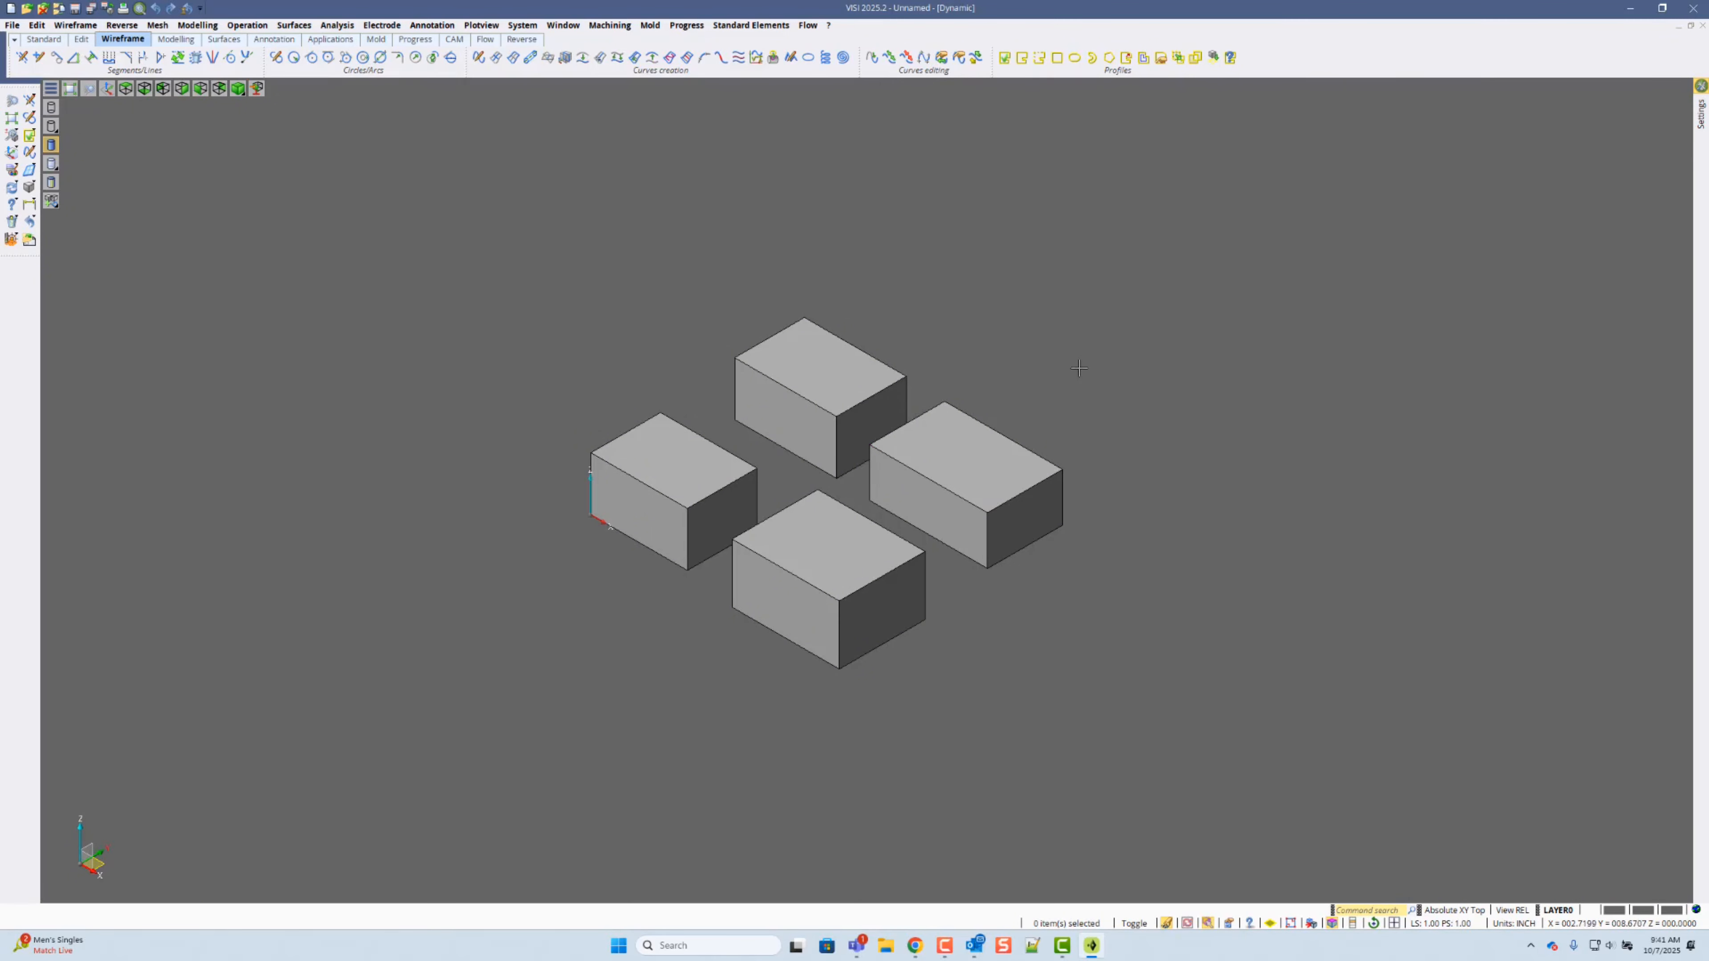
Step: Set the slow mouse click time to Slow in the command settings
{"action": "right_click", "coordinate": [1078, 385]}
{"action": "left_click", "coordinate": [1118, 399]}
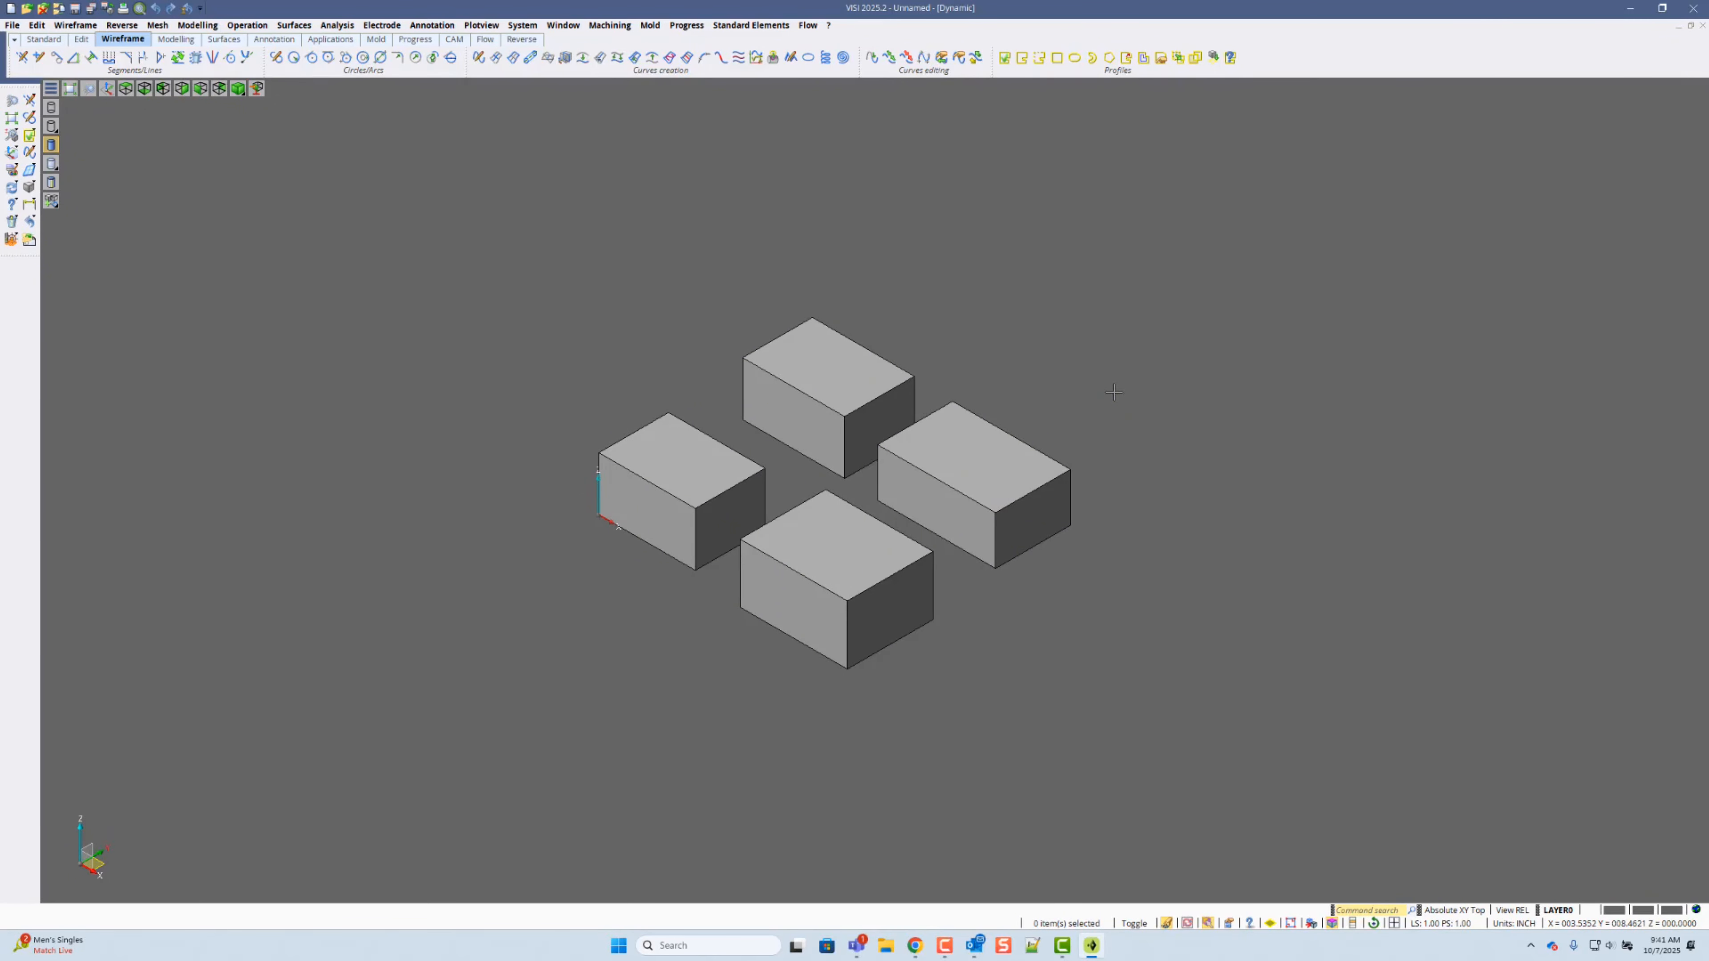
{"action": "right_click", "coordinate": [1113, 394]}
{"action": "left_click", "coordinate": [1143, 404]}
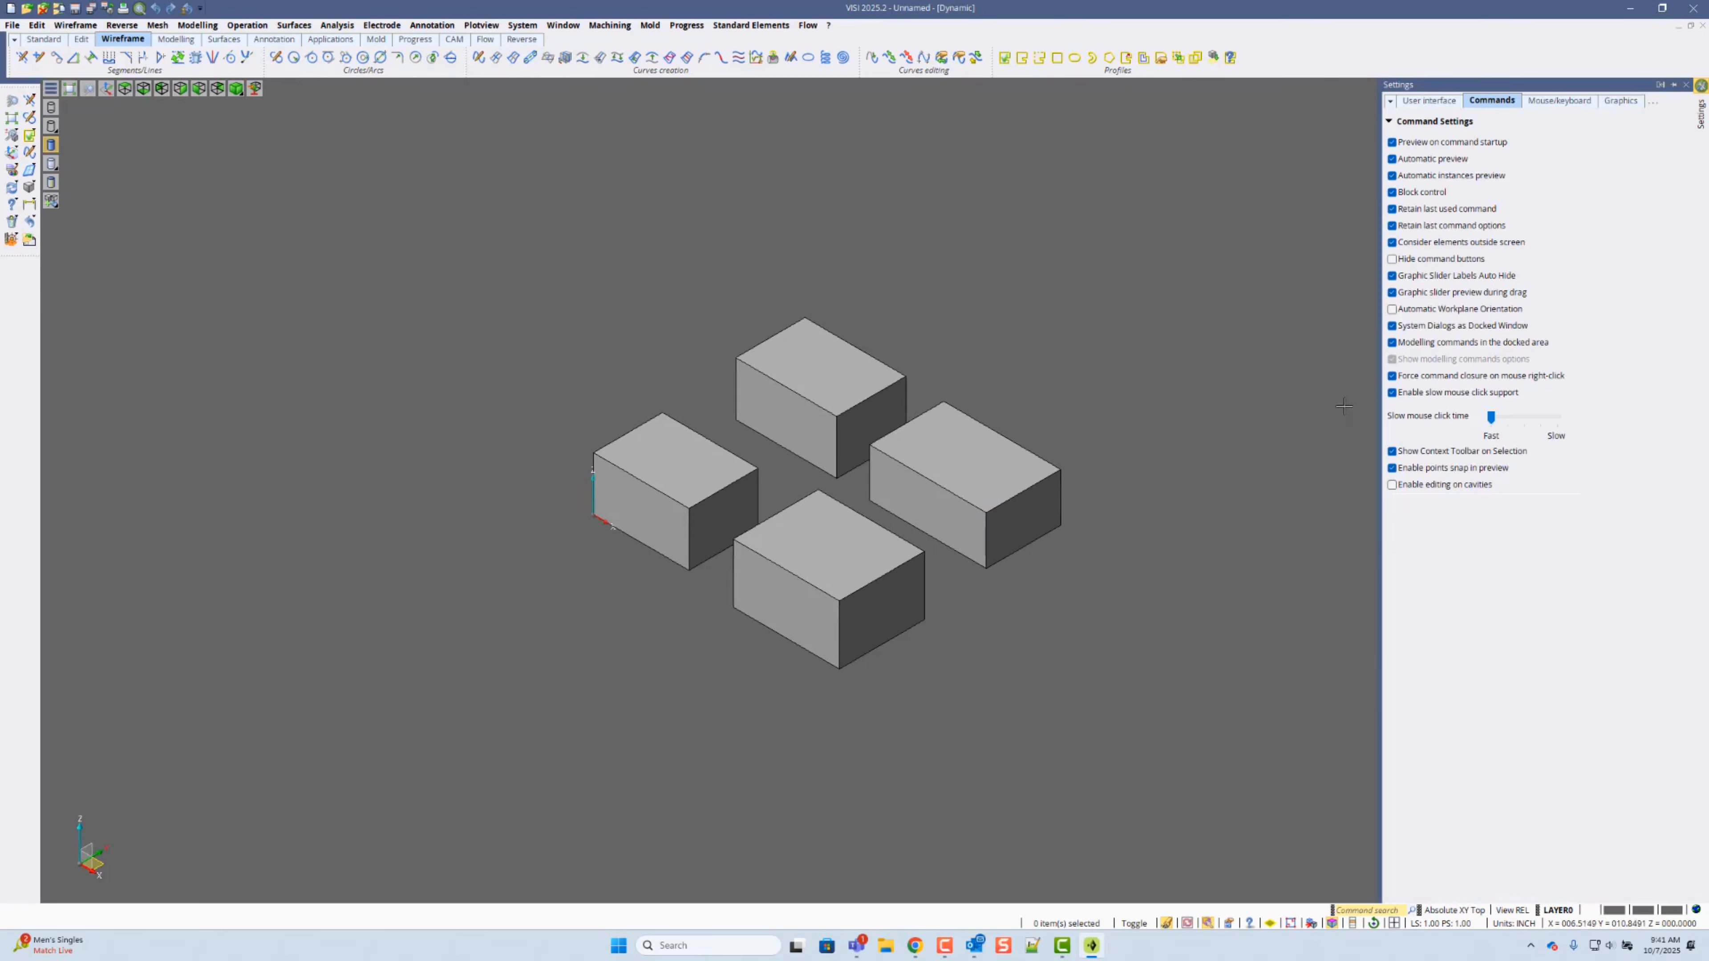
{"action": "left_click_drag", "start_coordinate": [1495, 424], "coordinate": [1557, 422]}
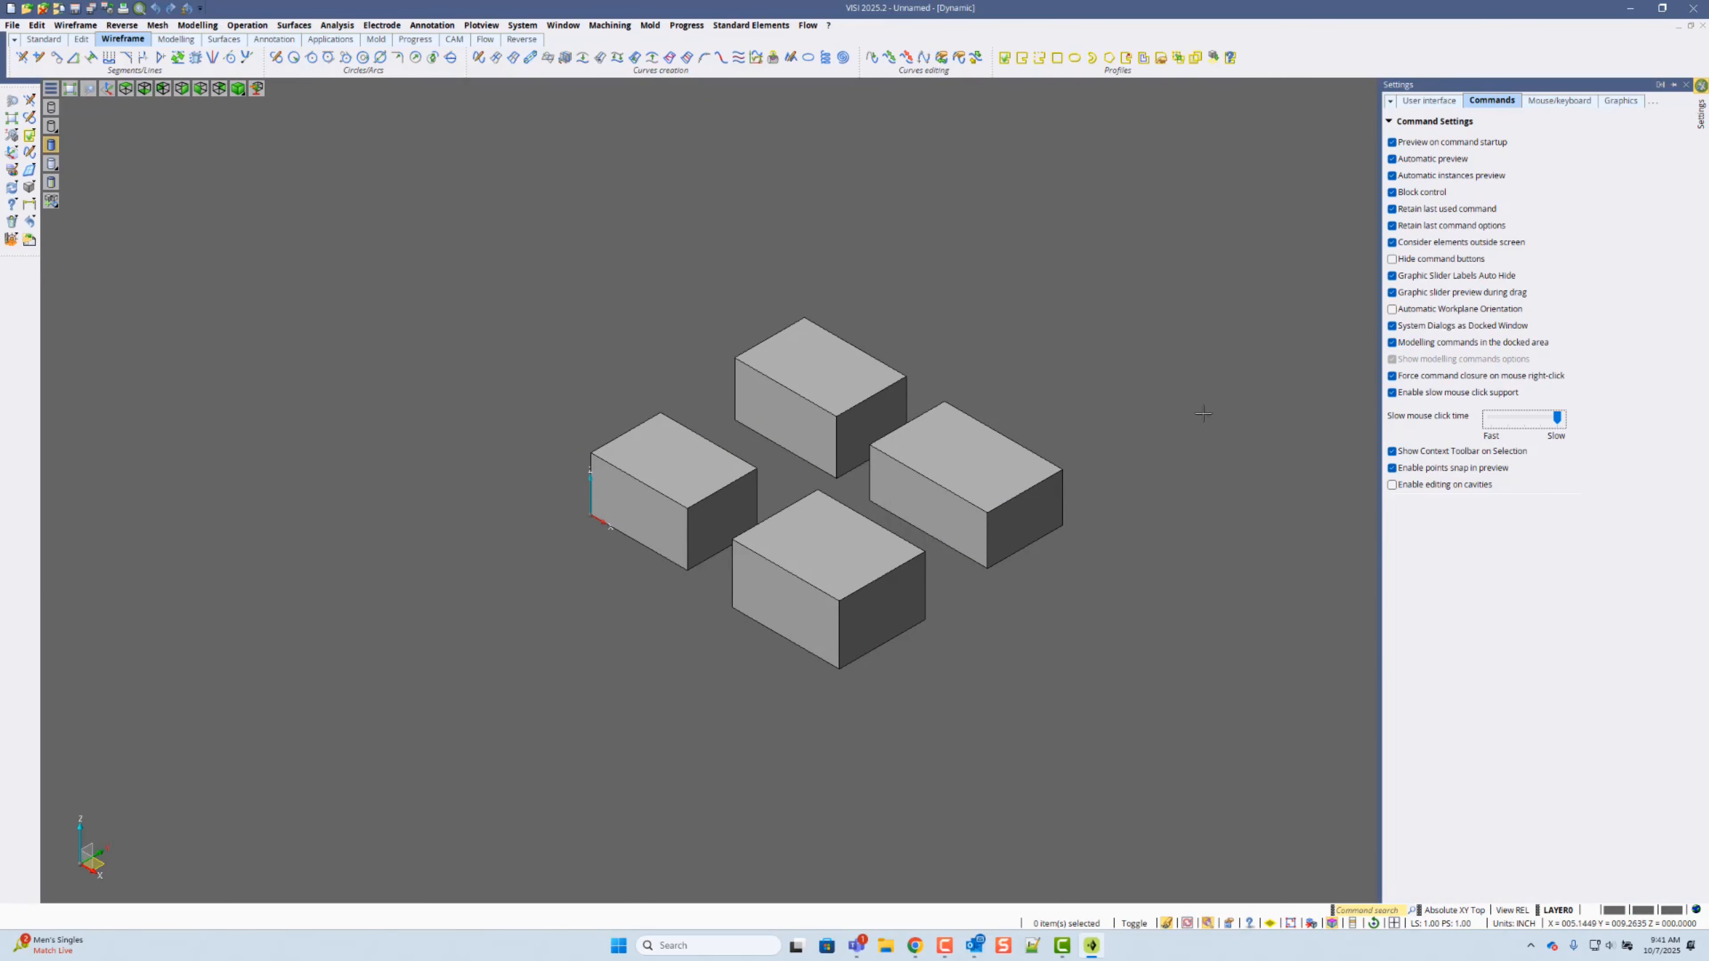
Step: Test the slow-click delay by calling up the pick list on the rightmost block's edge and the floating toolbar in empty space
{"action": "left_click", "coordinate": [949, 491]}
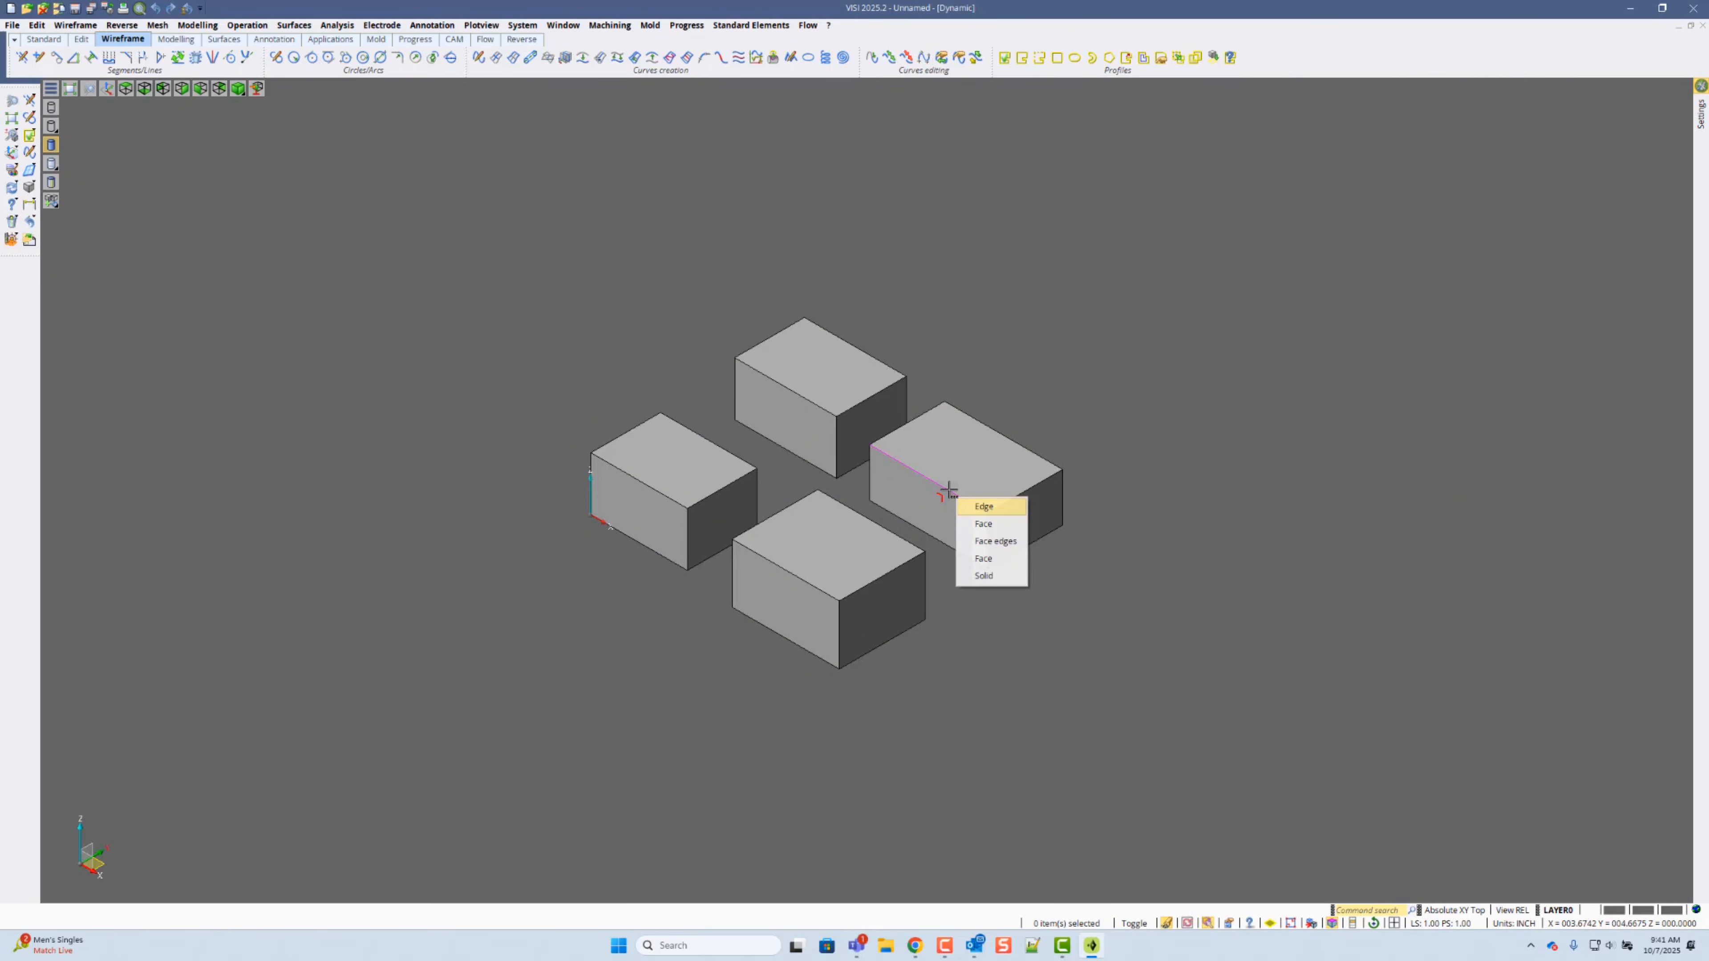
{"action": "left_click", "coordinate": [1071, 357]}
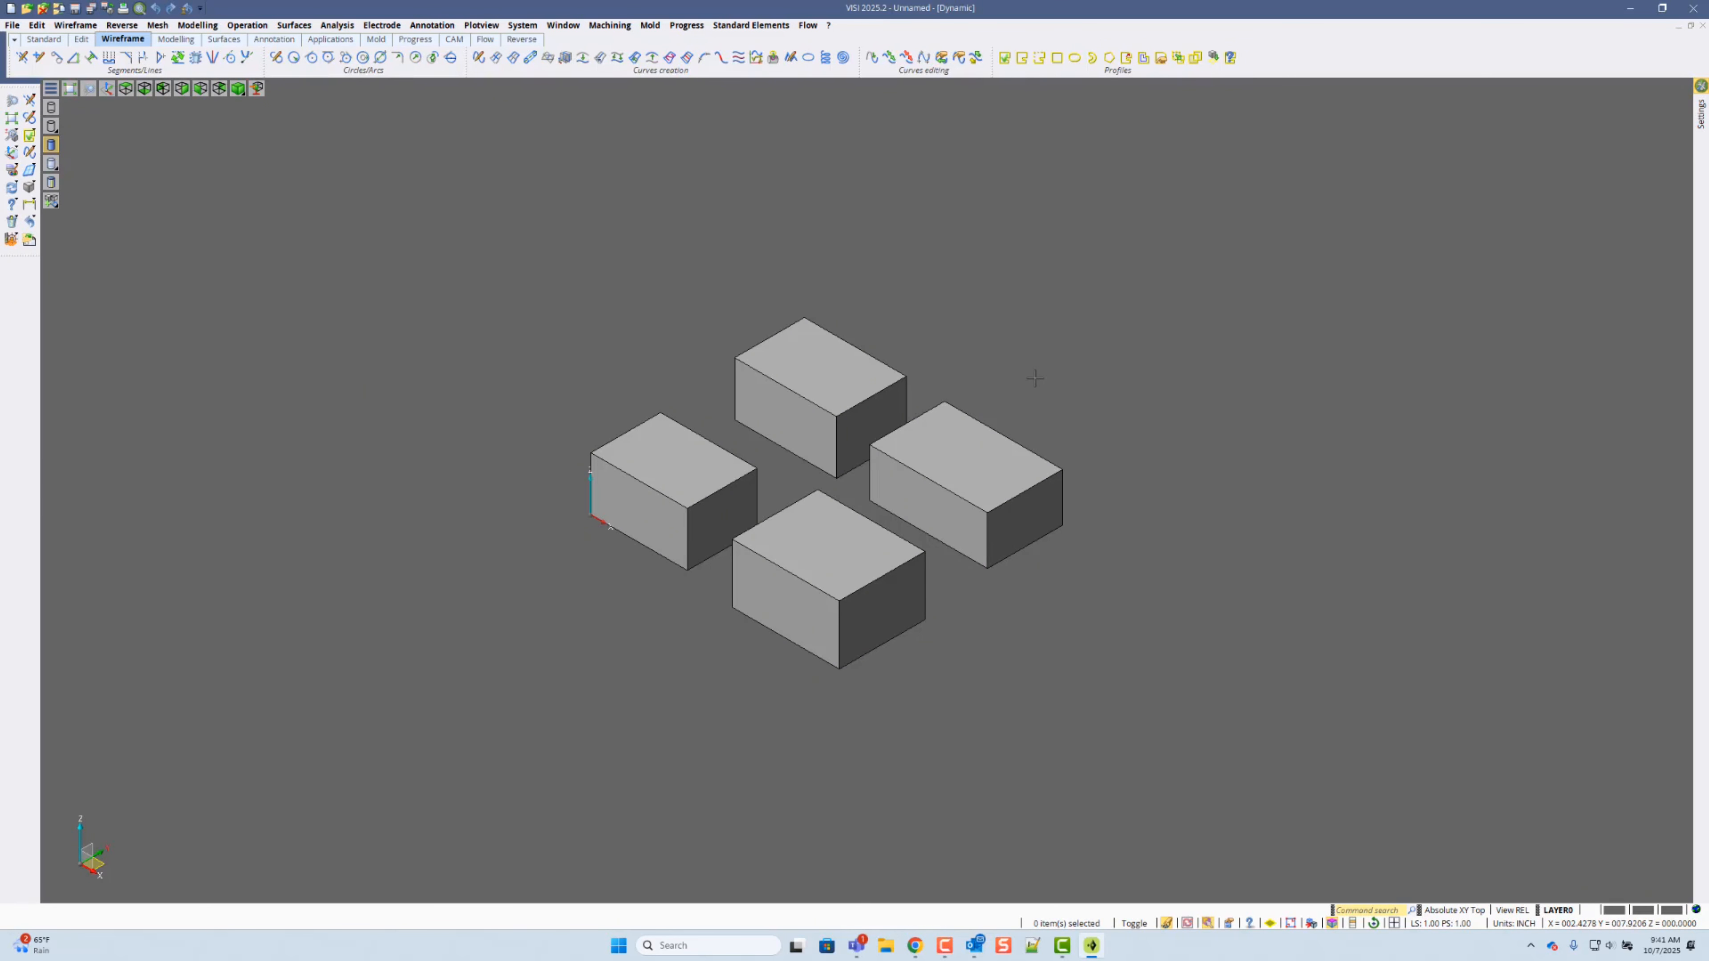
{"action": "right_click", "coordinate": [1035, 378]}
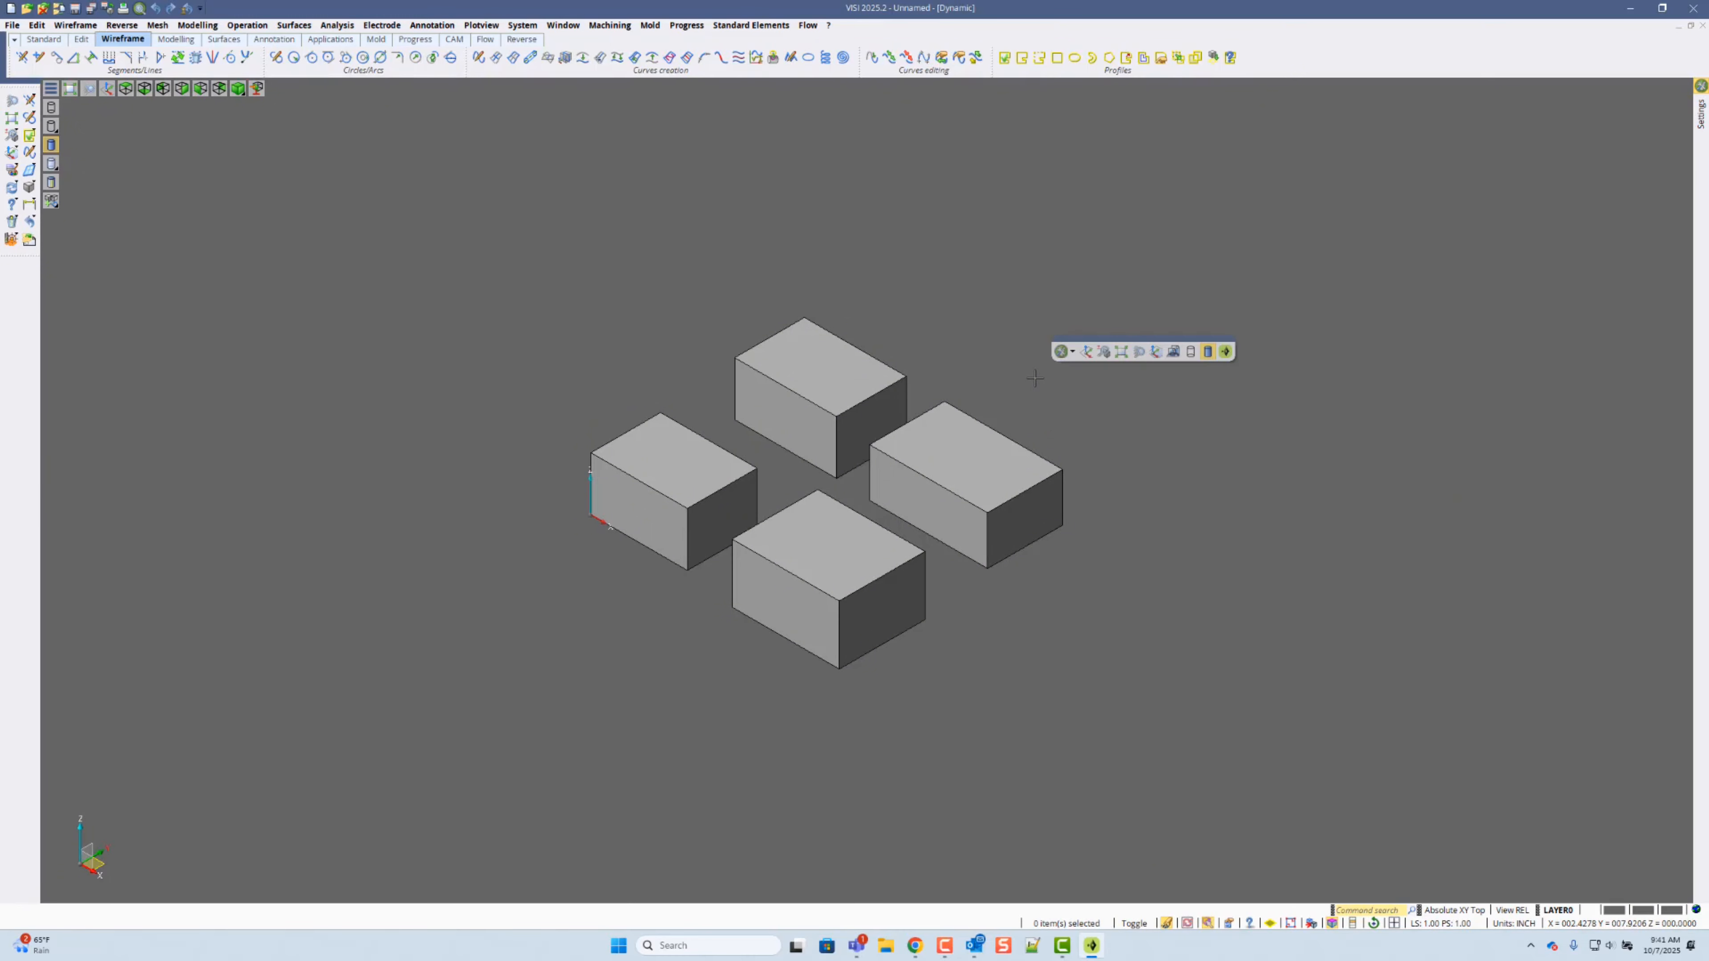
Step: Set the slow mouse click time to Fast and test it by calling up the floating toolbar in empty space
{"action": "right_click", "coordinate": [1205, 438]}
{"action": "left_click", "coordinate": [1238, 445]}
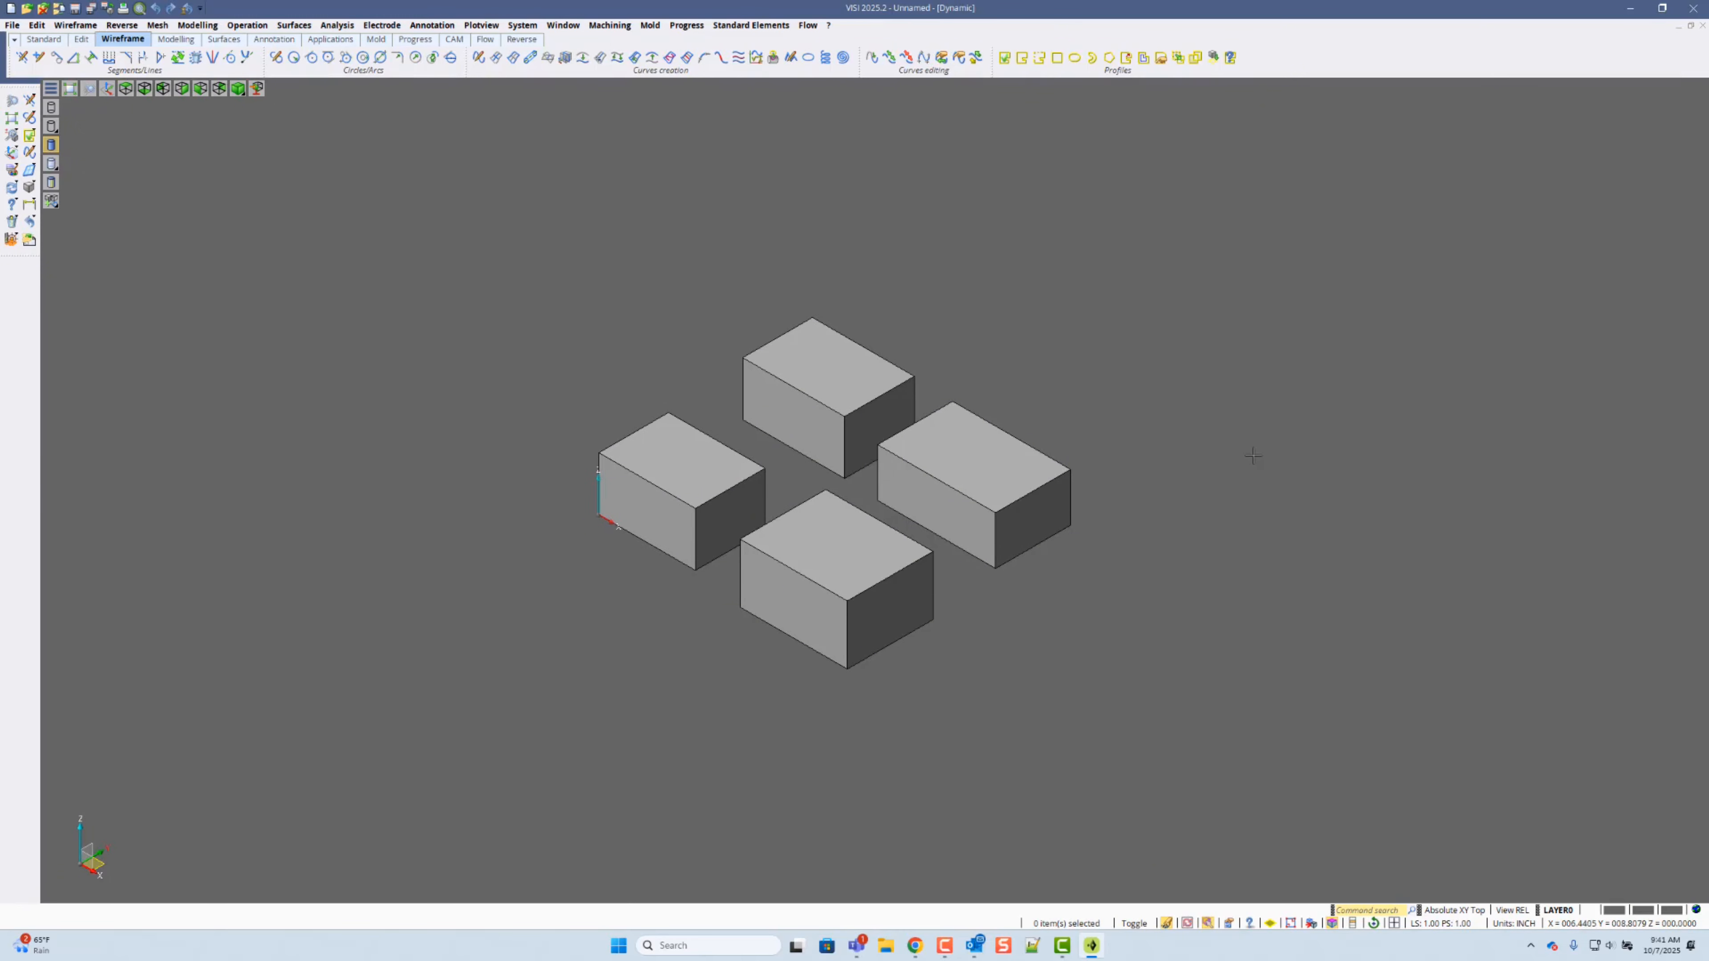
{"action": "right_click", "coordinate": [1222, 453]}
{"action": "left_click", "coordinate": [1258, 462]}
{"action": "left_click_drag", "start_coordinate": [1556, 419], "coordinate": [1486, 427]}
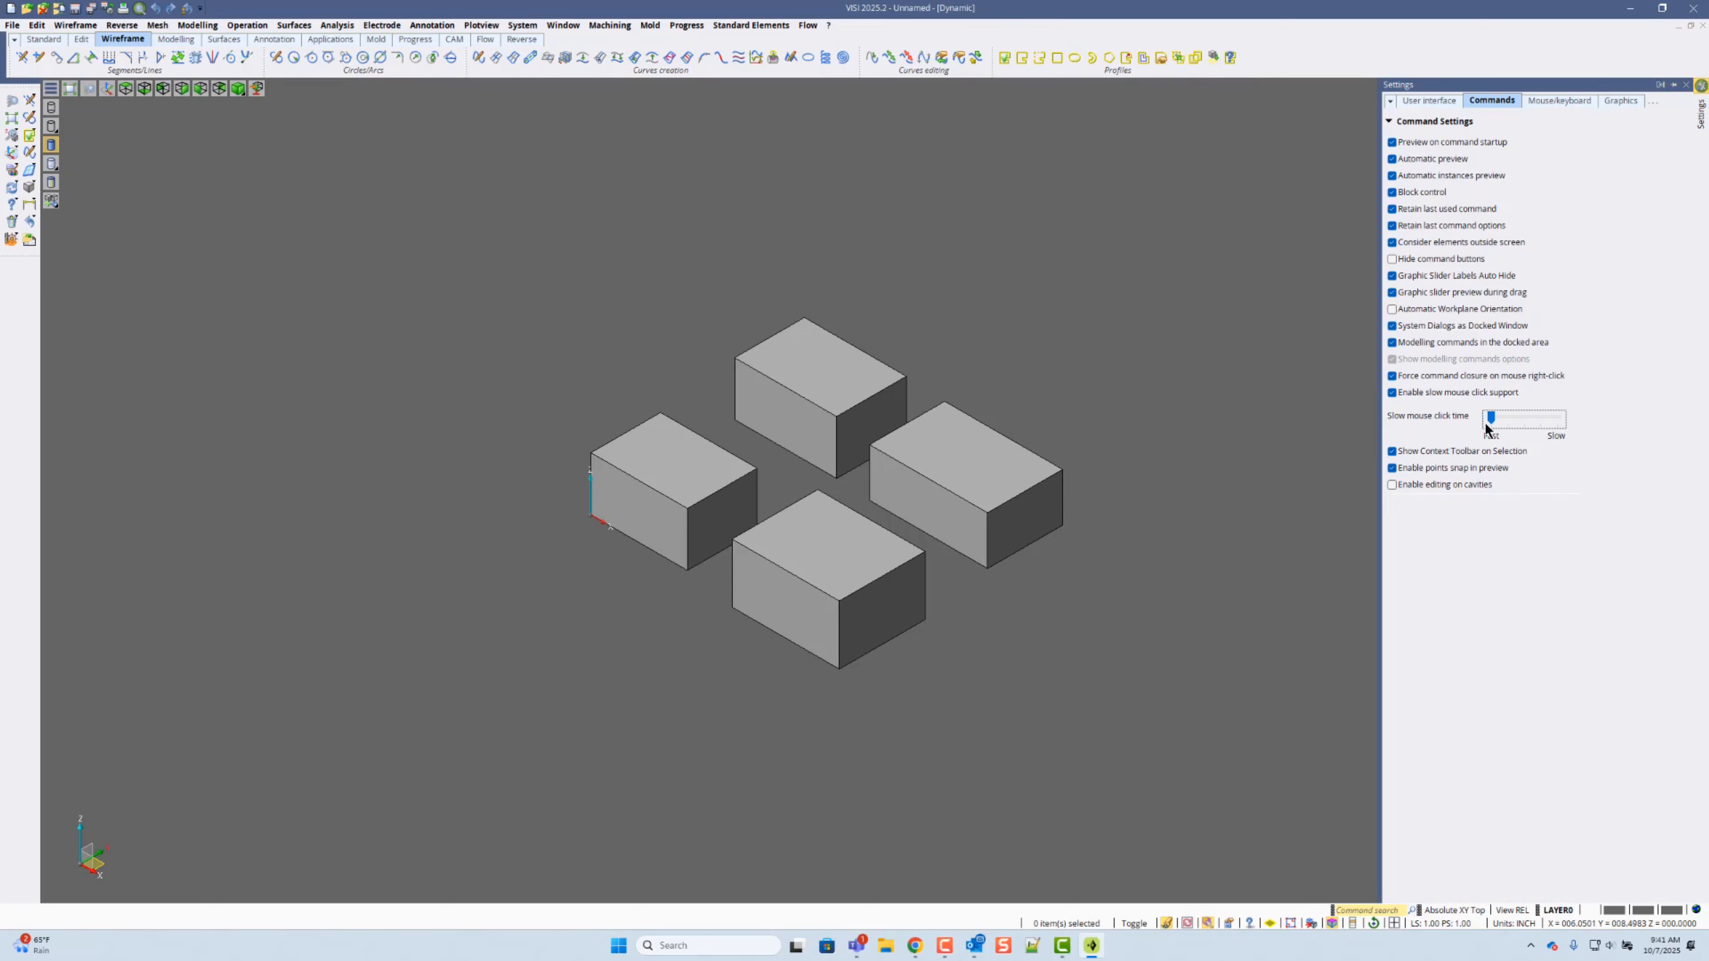
{"action": "right_click", "coordinate": [1099, 352]}
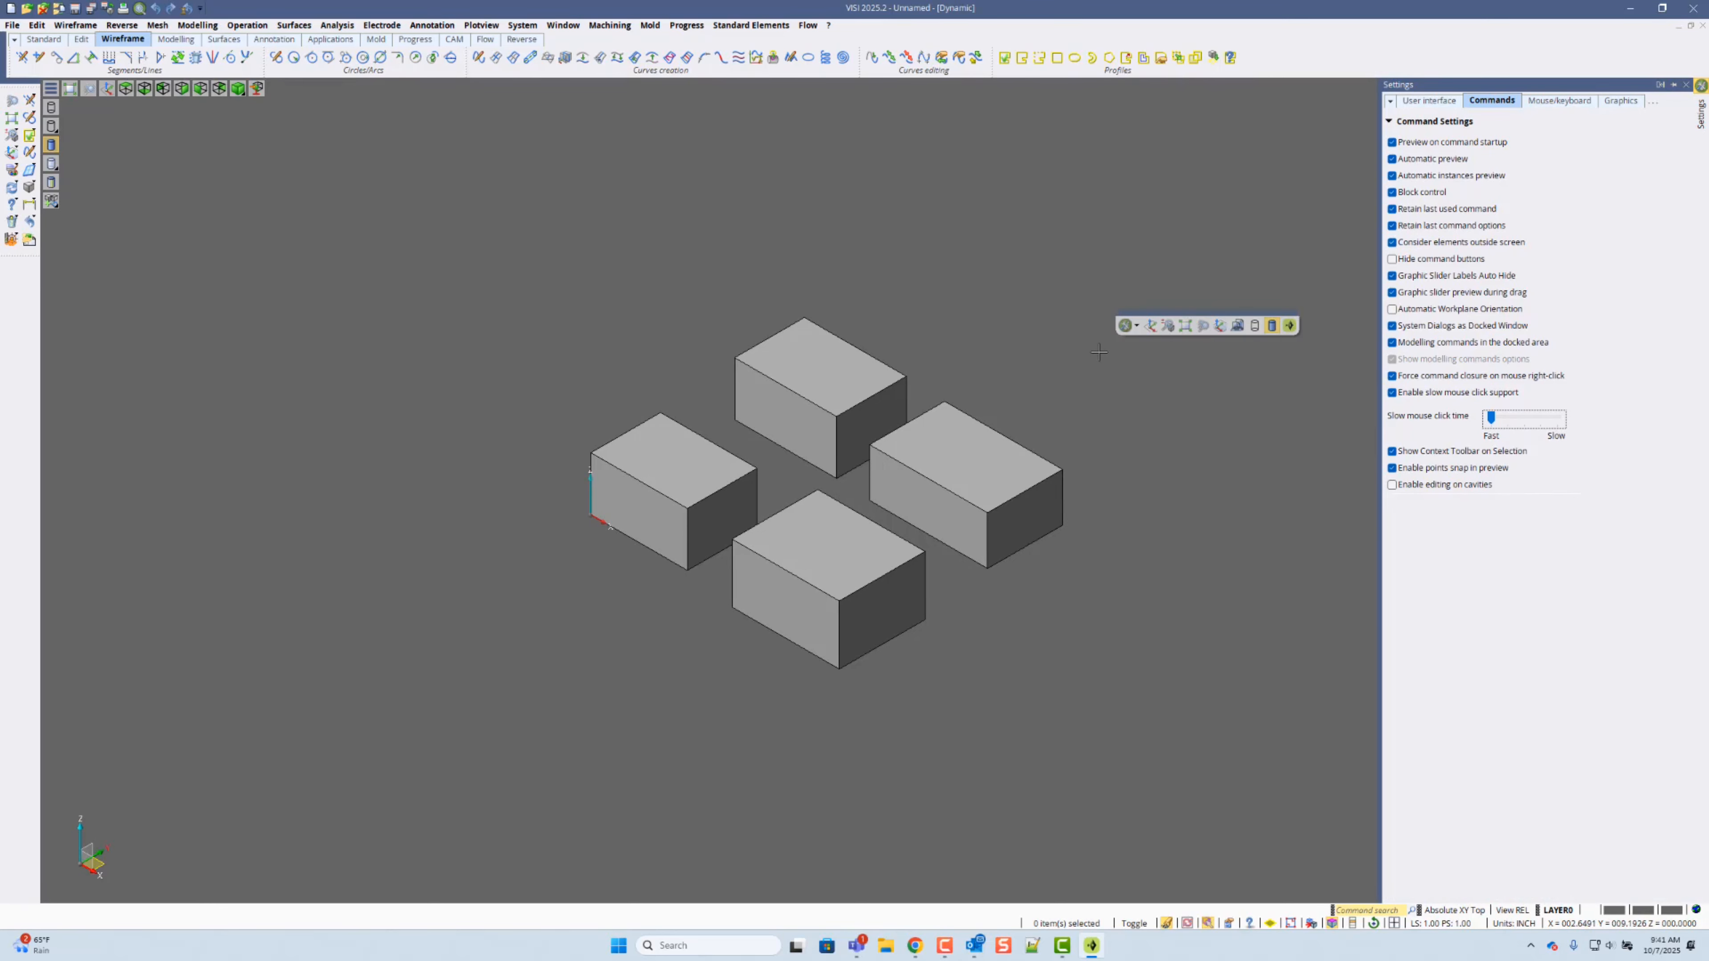
{"action": "right_click", "coordinate": [958, 496]}
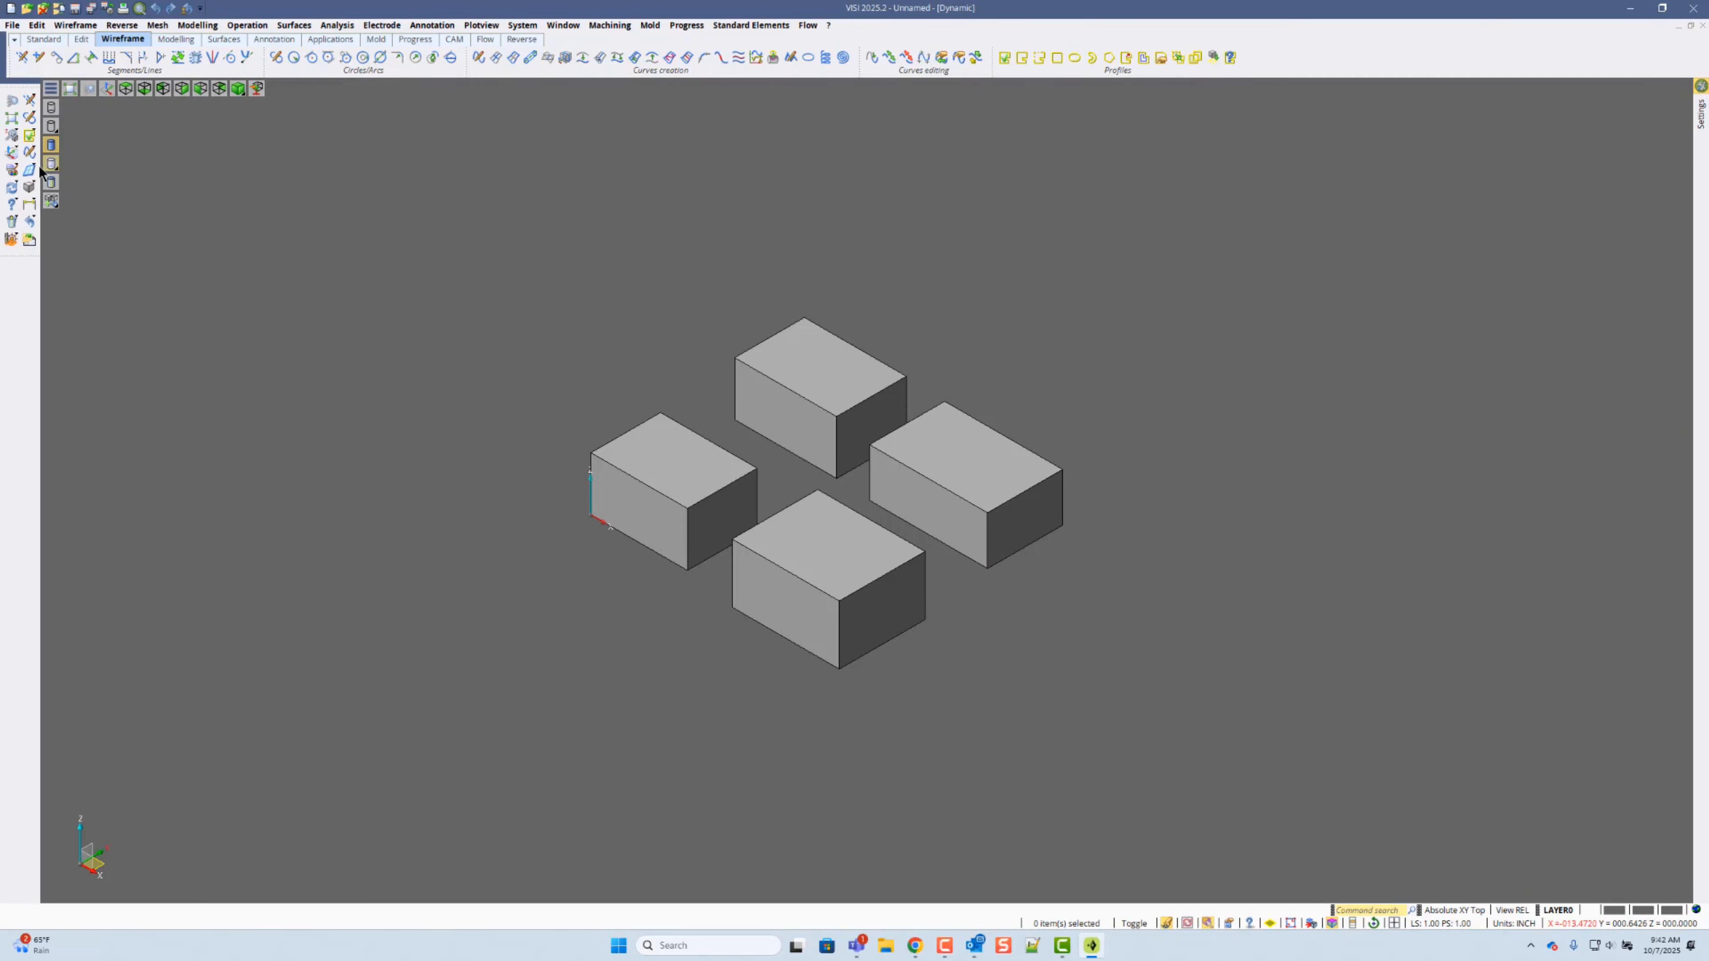
Step: Display the blocks with transparent shading and outline
{"action": "left_click", "coordinate": [52, 169]}
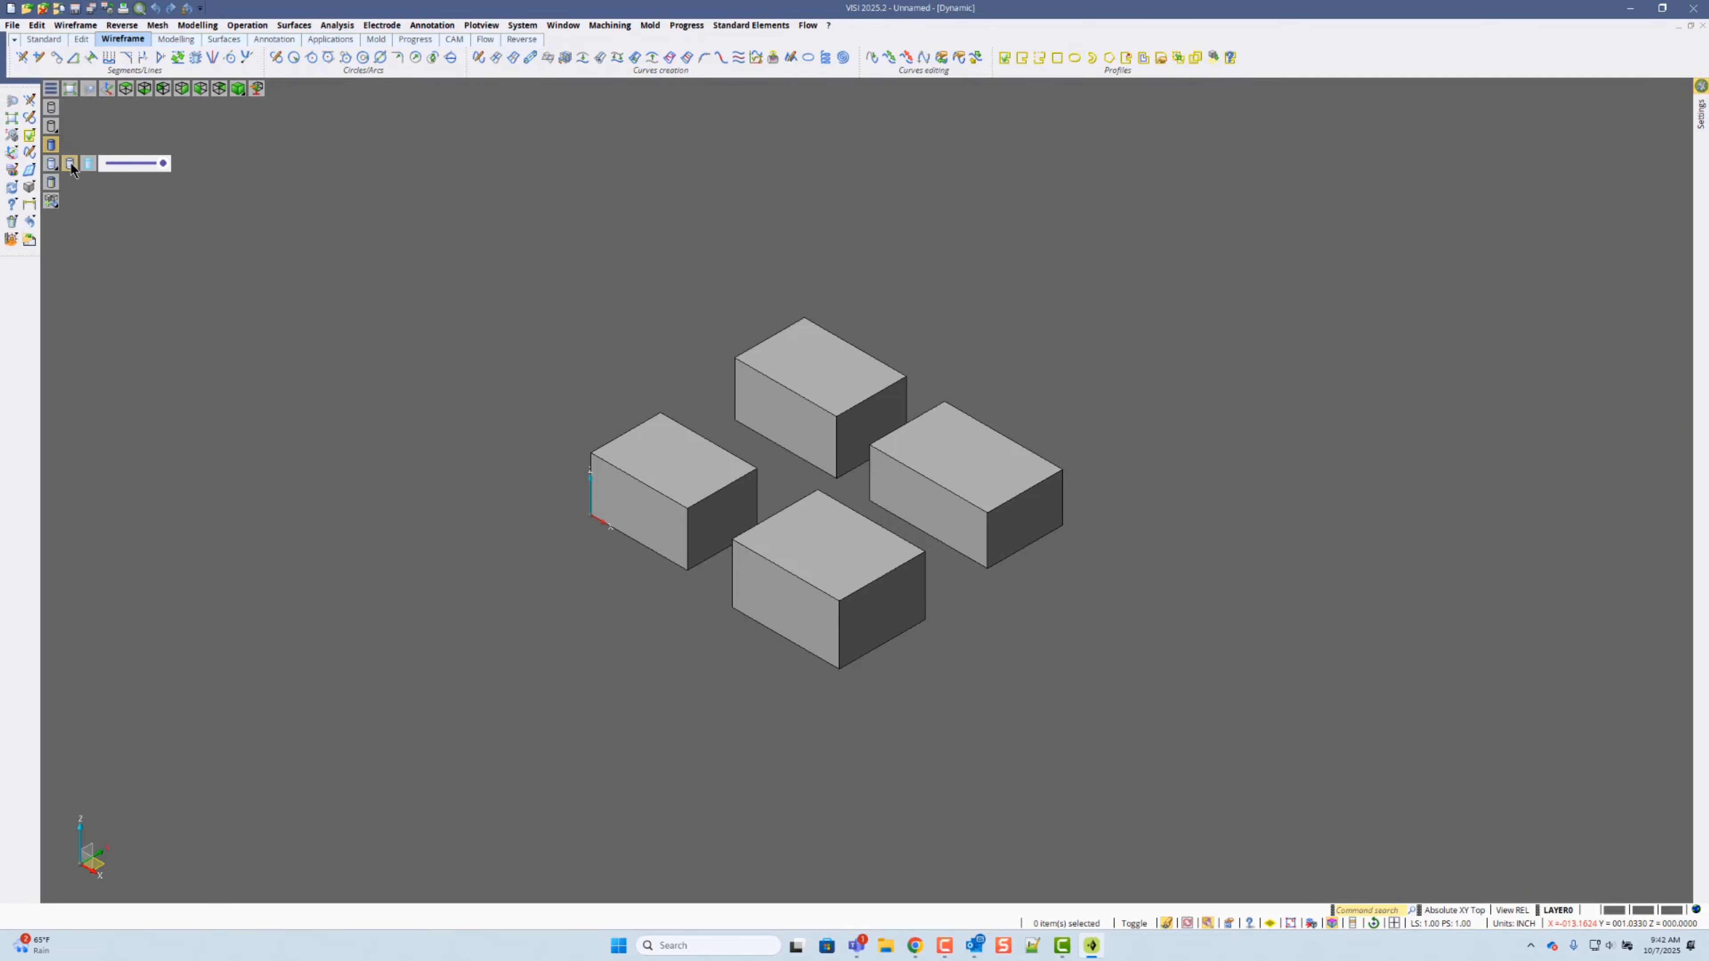
{"action": "left_click", "coordinate": [71, 166]}
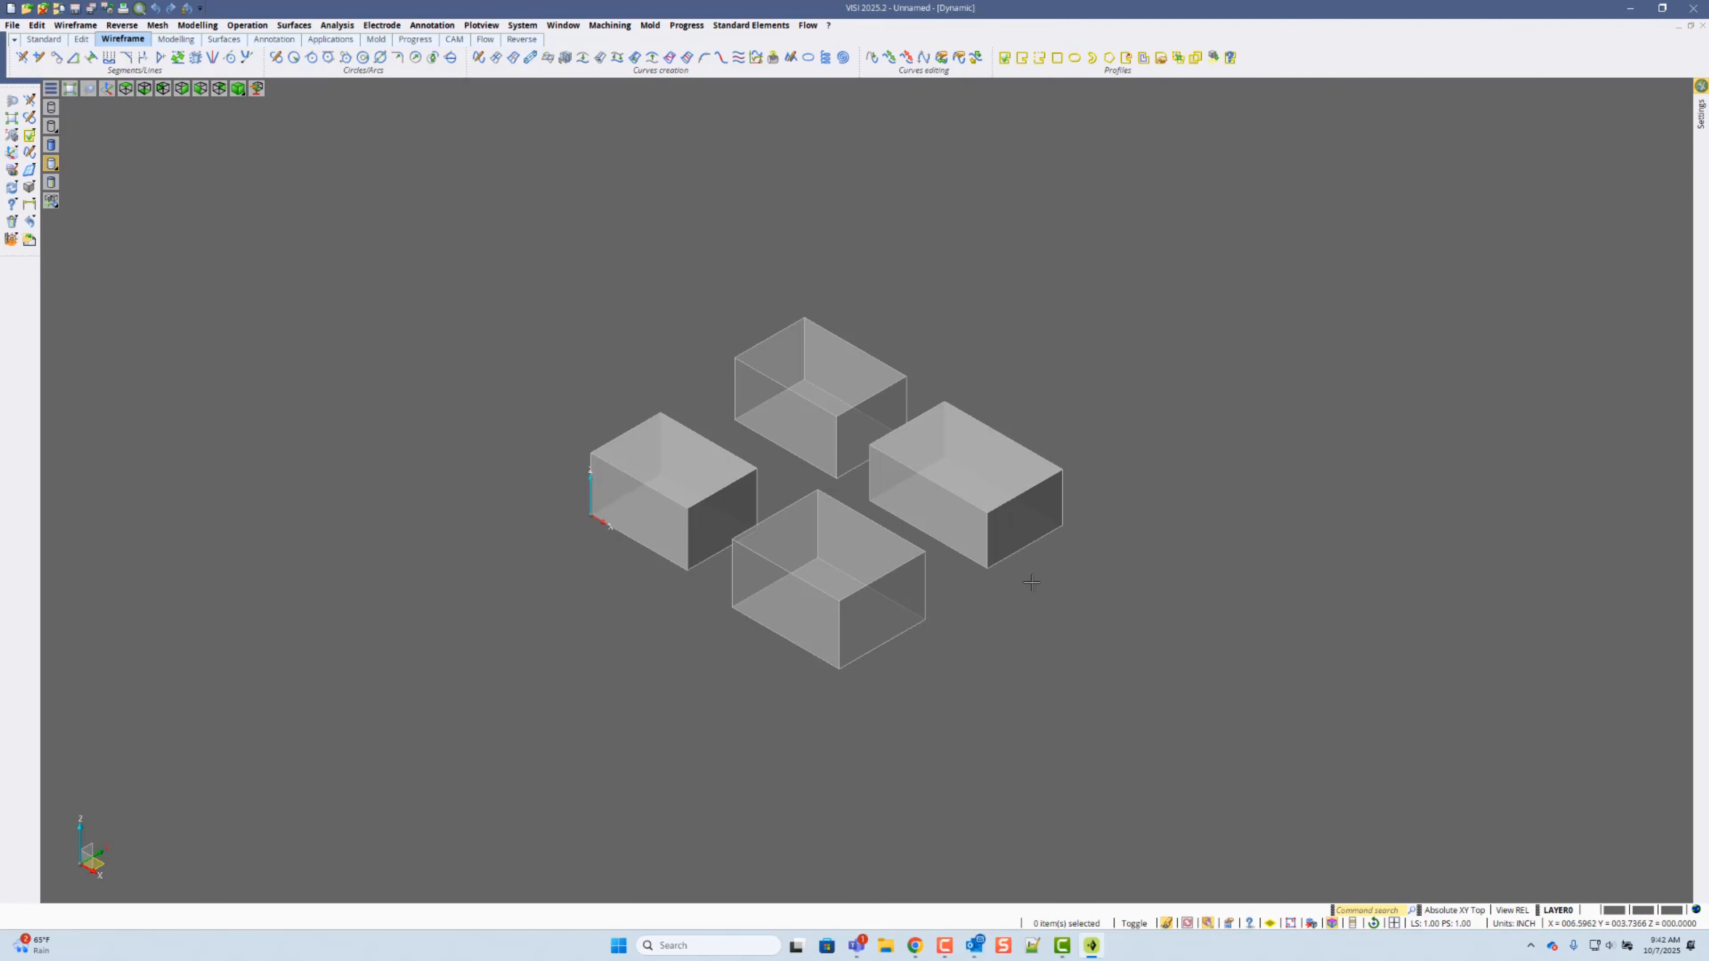
Step: Change the solid transparency attribute of the rear and front blocks to 1
{"action": "right_click", "coordinate": [333, 296]}
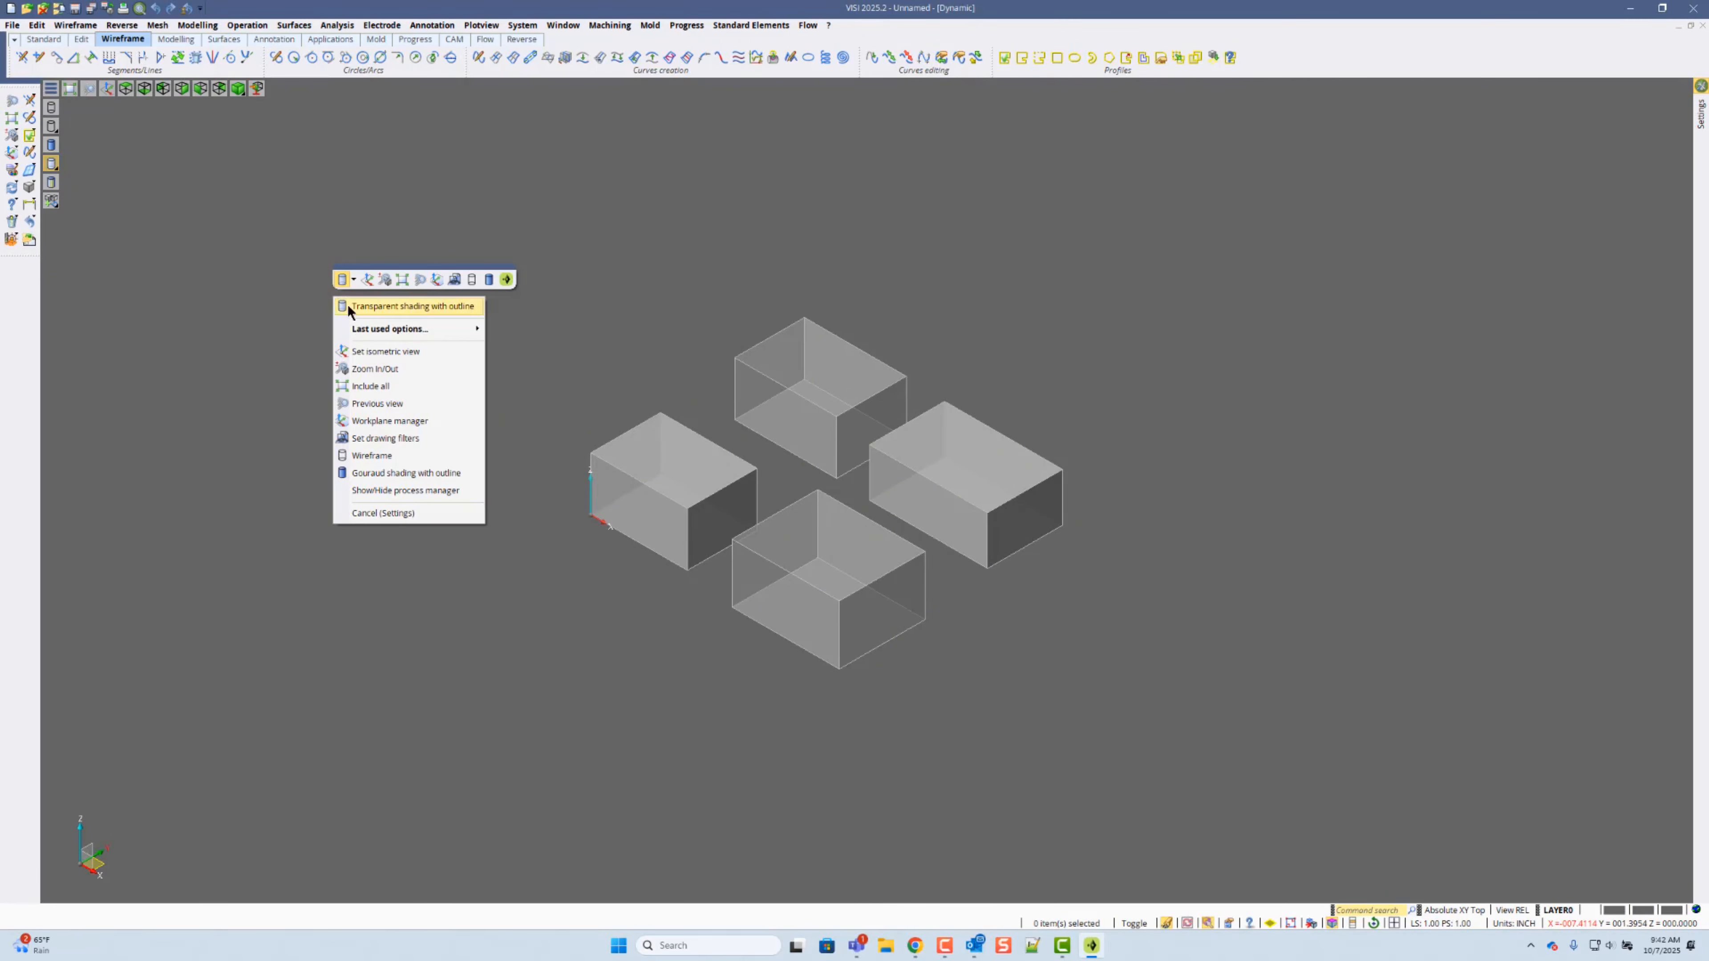
{"action": "mouse_move", "coordinate": [431, 328]}
{"action": "left_click", "coordinate": [539, 365]}
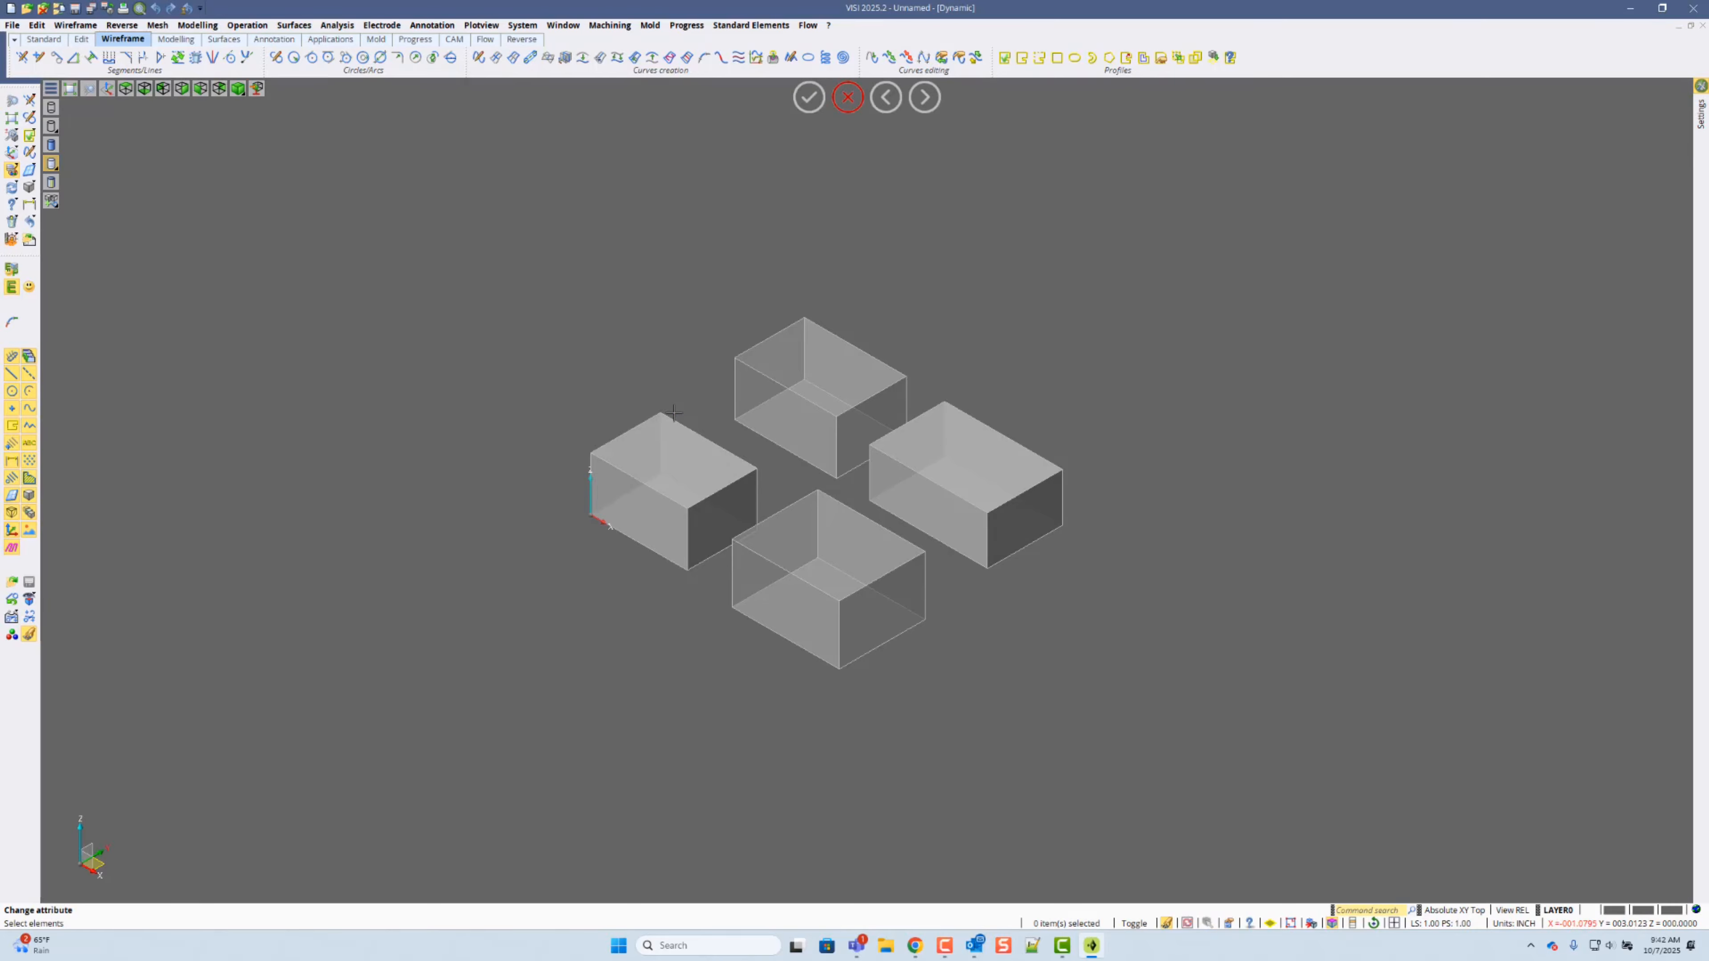
{"action": "left_click", "coordinate": [812, 468]}
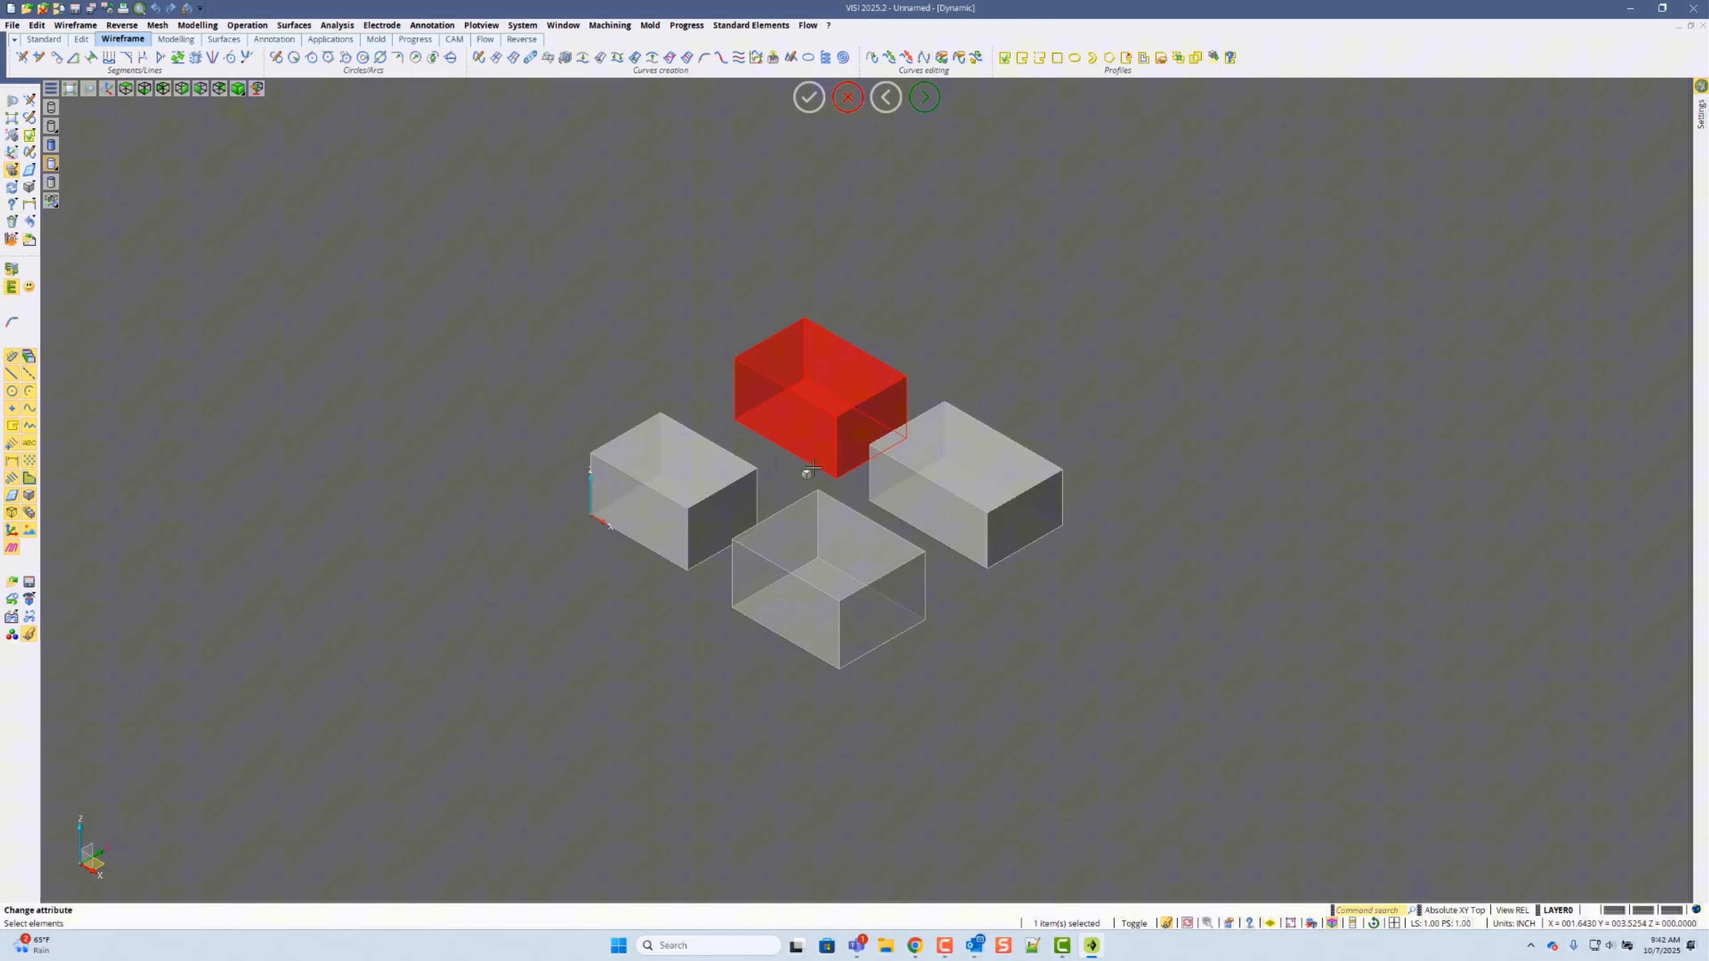
{"action": "left_click", "coordinate": [807, 542]}
{"action": "middle_click", "coordinate": [1092, 343]}
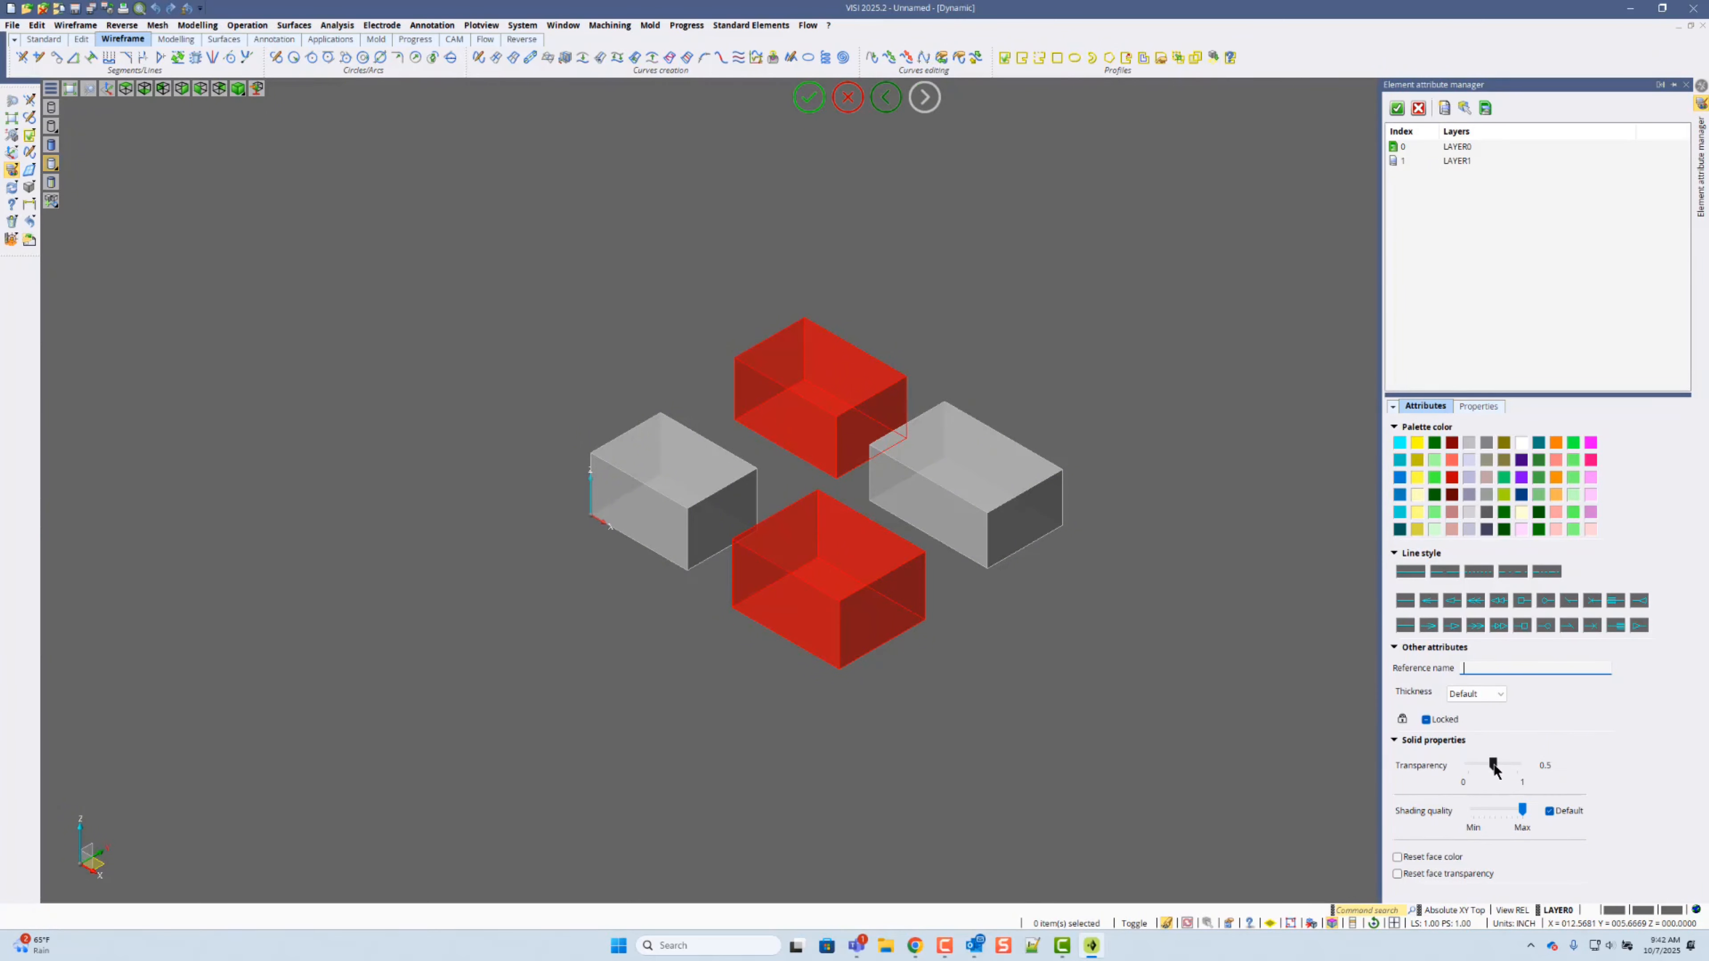
{"action": "left_click_drag", "start_coordinate": [1493, 764], "coordinate": [1522, 765]}
{"action": "left_click", "coordinate": [1397, 108]}
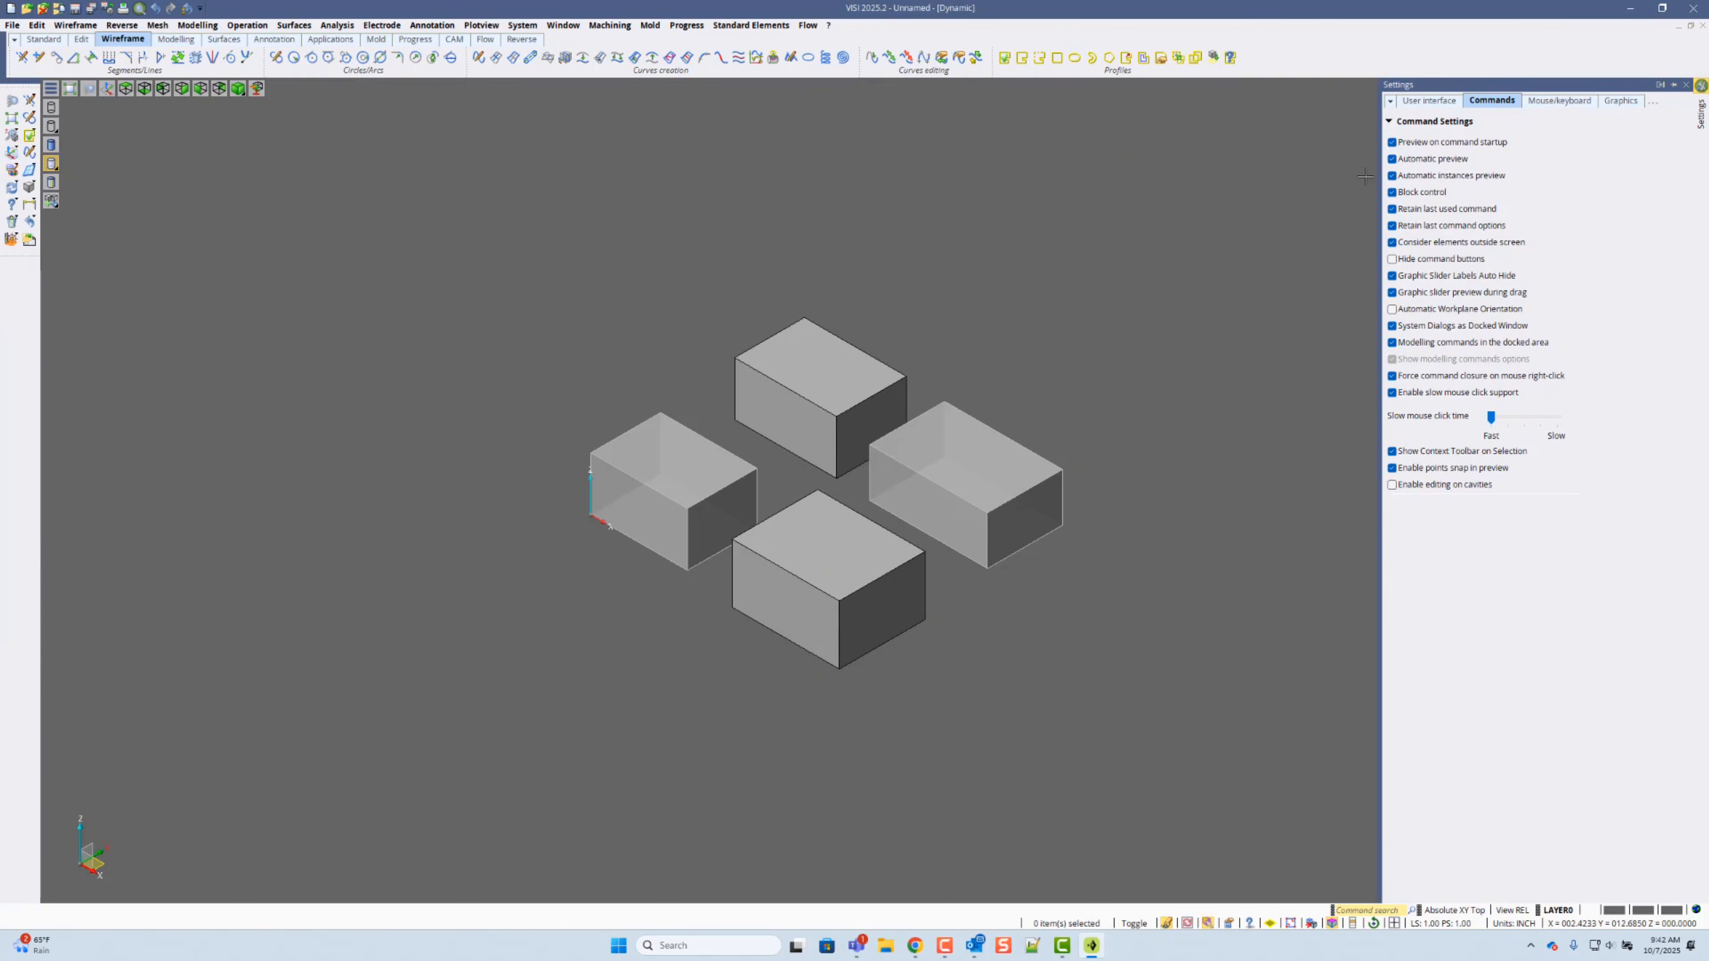
{"action": "left_click", "coordinate": [1686, 84]}
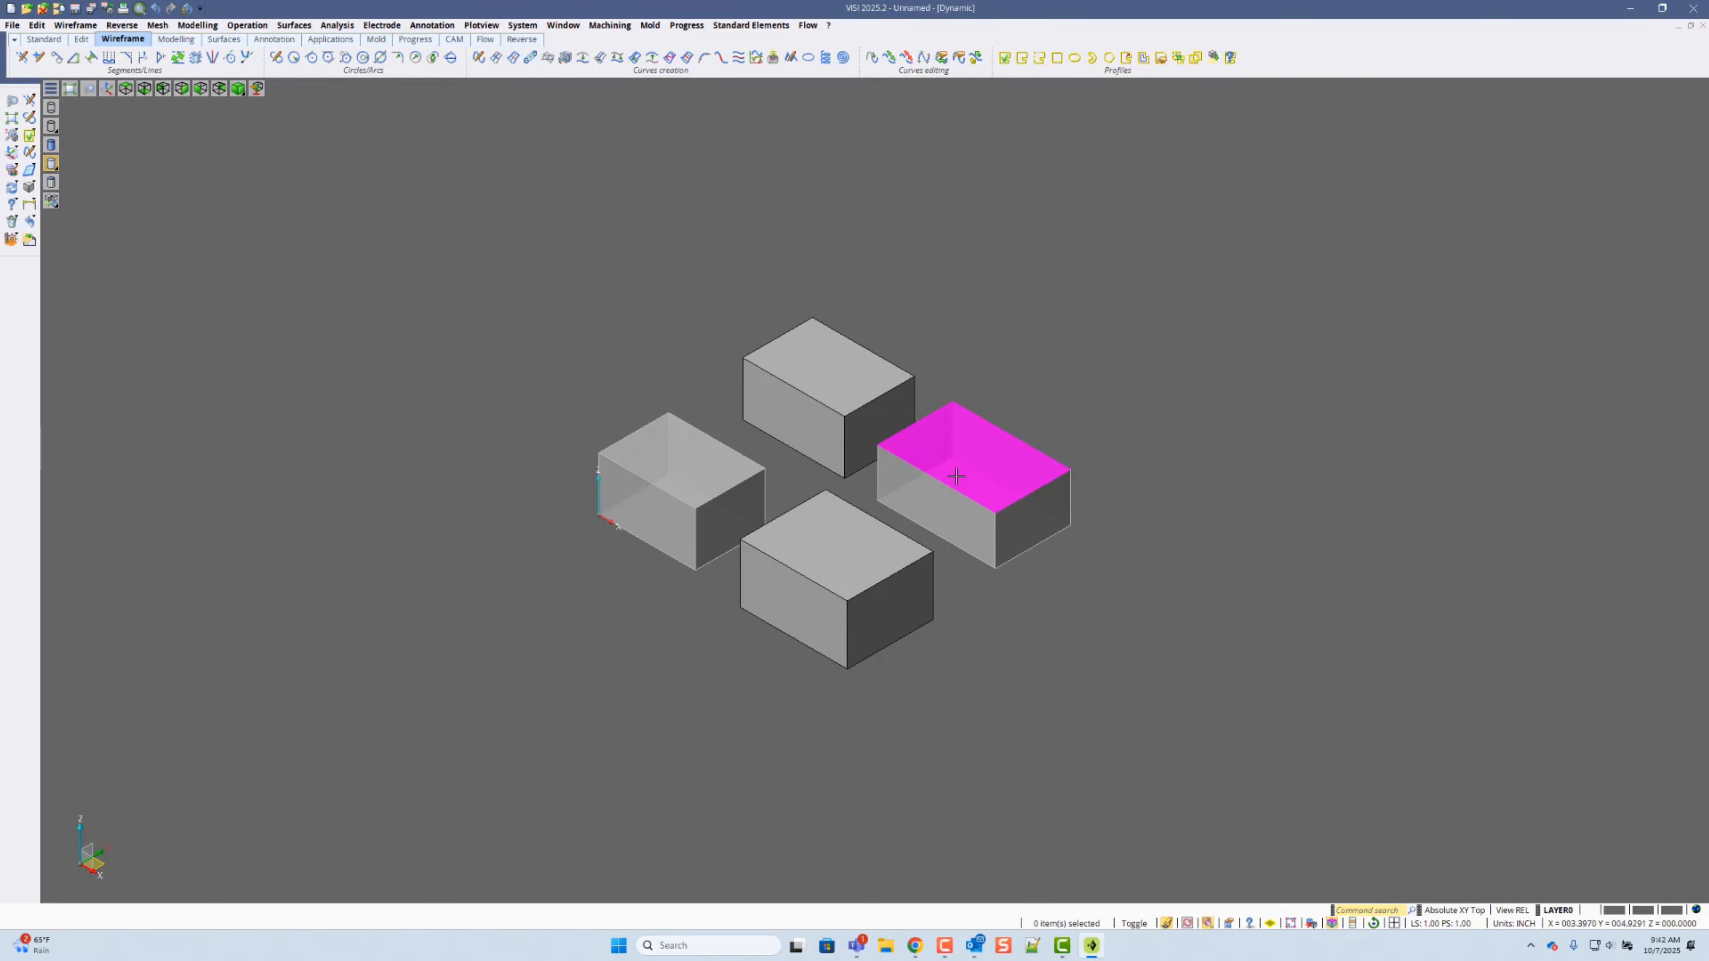
Step: Reduce the default transparency to about half of its range, and return the display to Gouraud shading with outline
{"action": "left_click", "coordinate": [52, 166]}
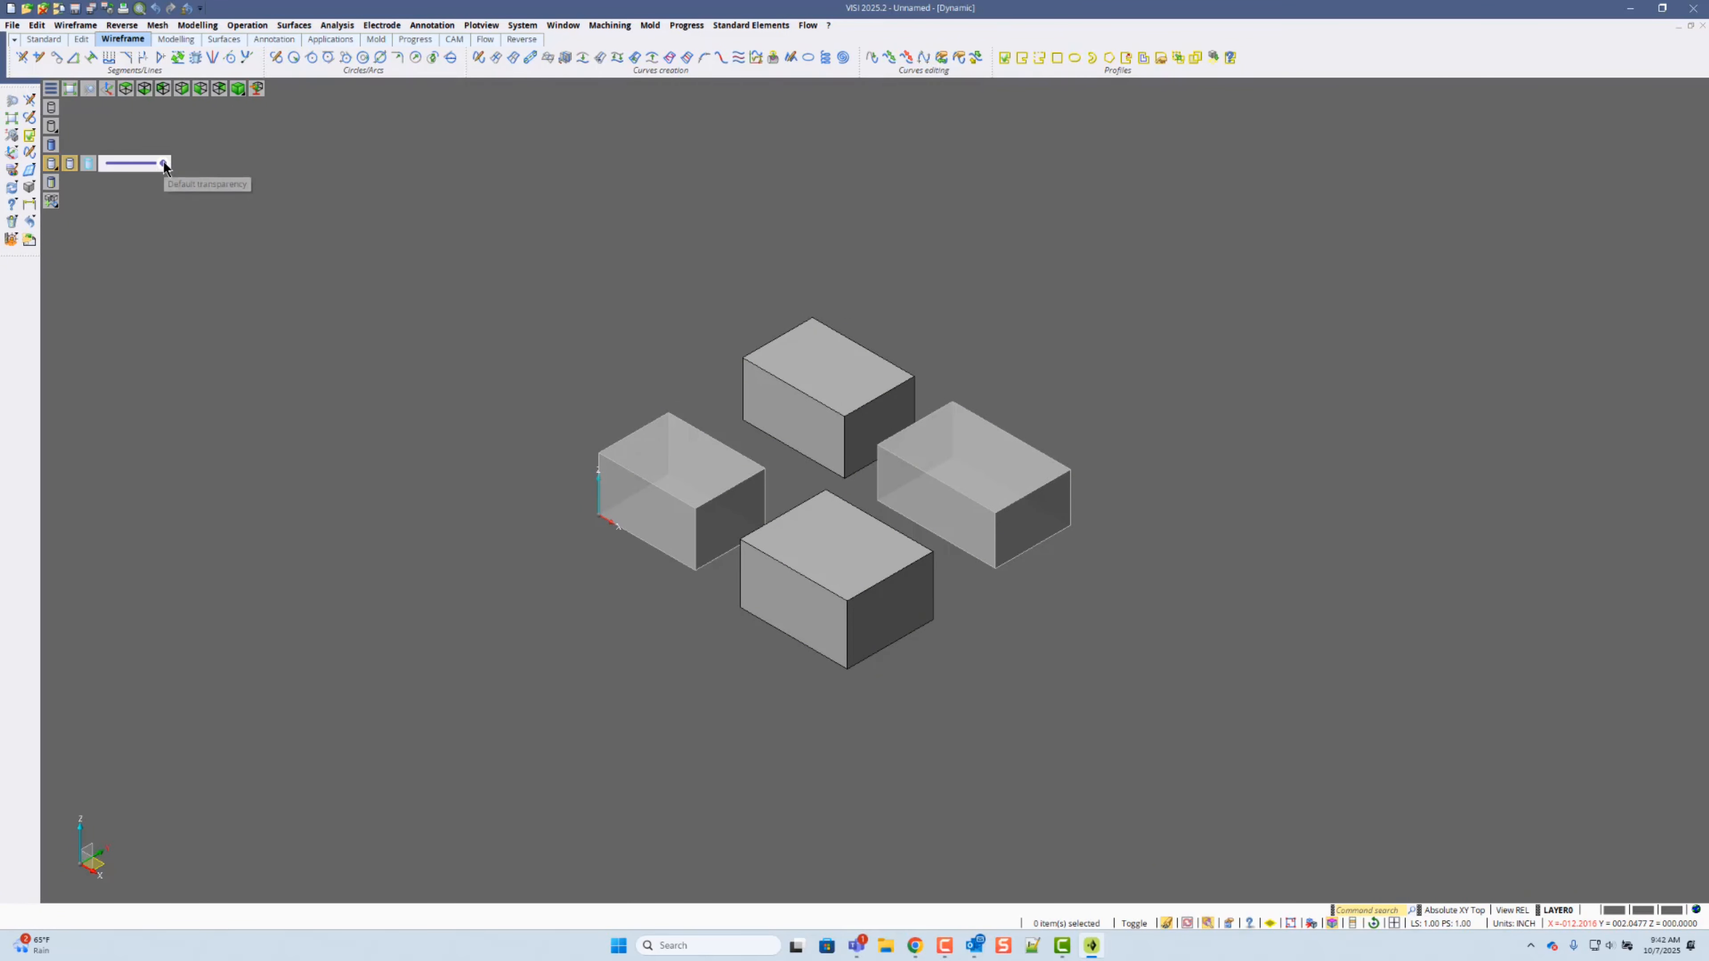
{"action": "left_click_drag", "start_coordinate": [164, 162], "coordinate": [133, 163]}
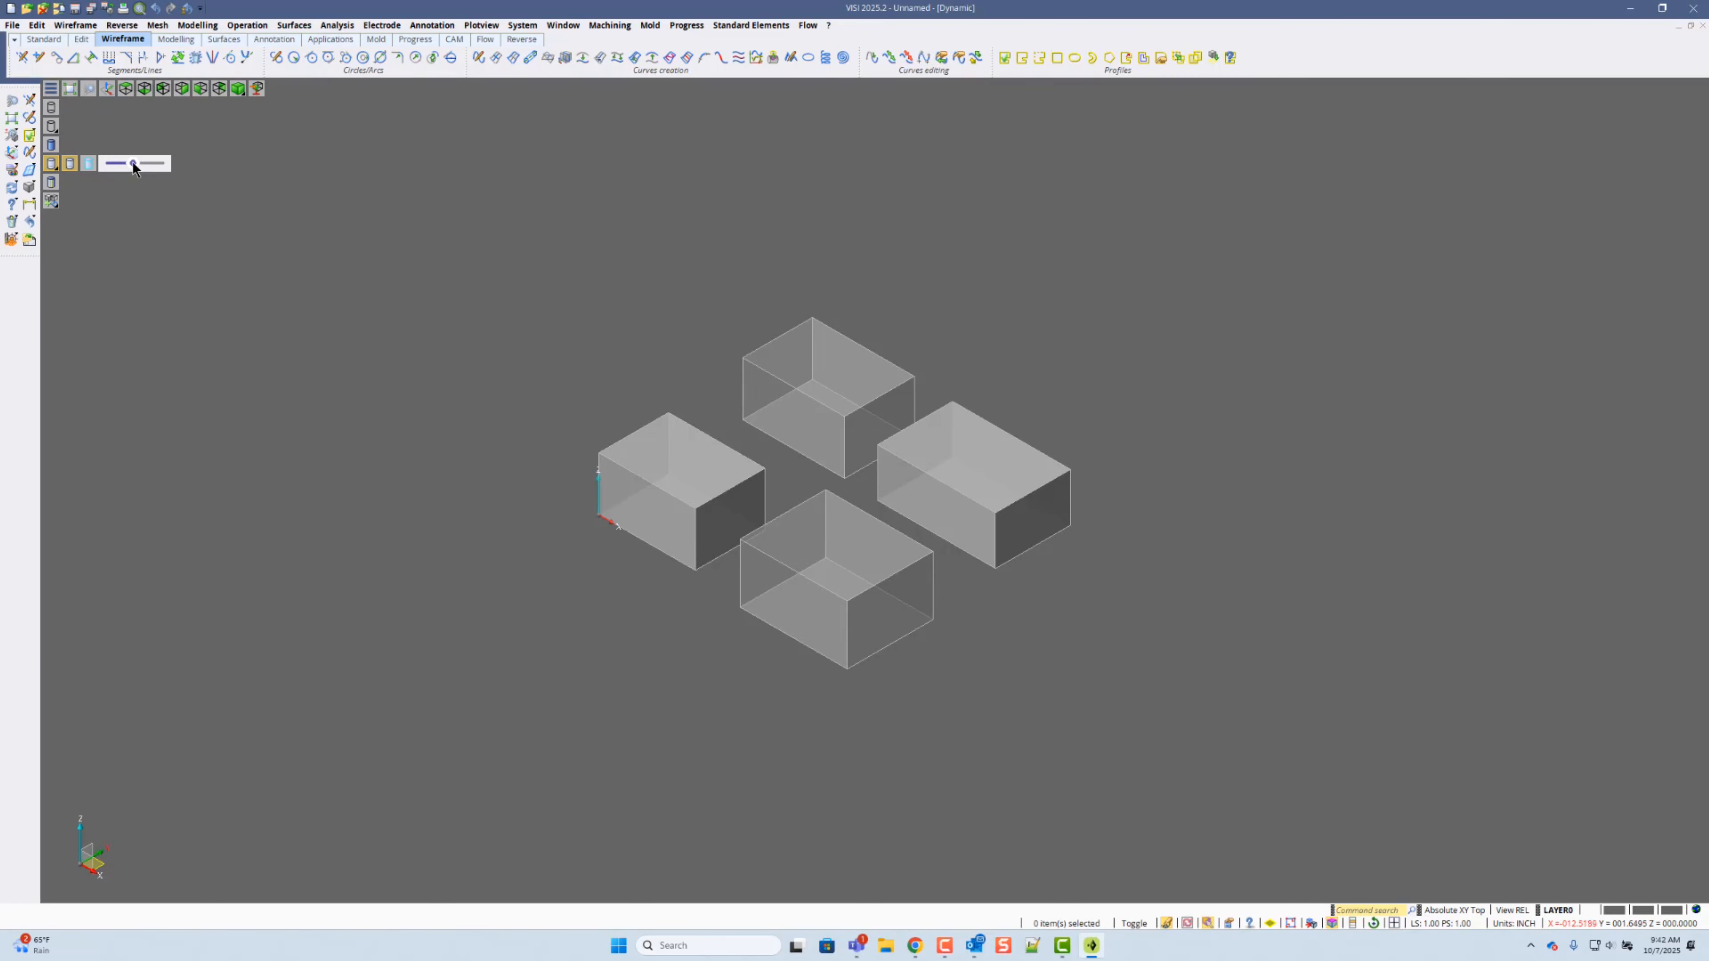
{"action": "mouse_move", "coordinate": [133, 163]}
{"action": "left_mouse_down"}
{"action": "mouse_move", "coordinate": [186, 172]}
{"action": "mouse_move", "coordinate": [142, 173]}
{"action": "left_mouse_up"}
{"action": "right_click", "coordinate": [418, 328]}
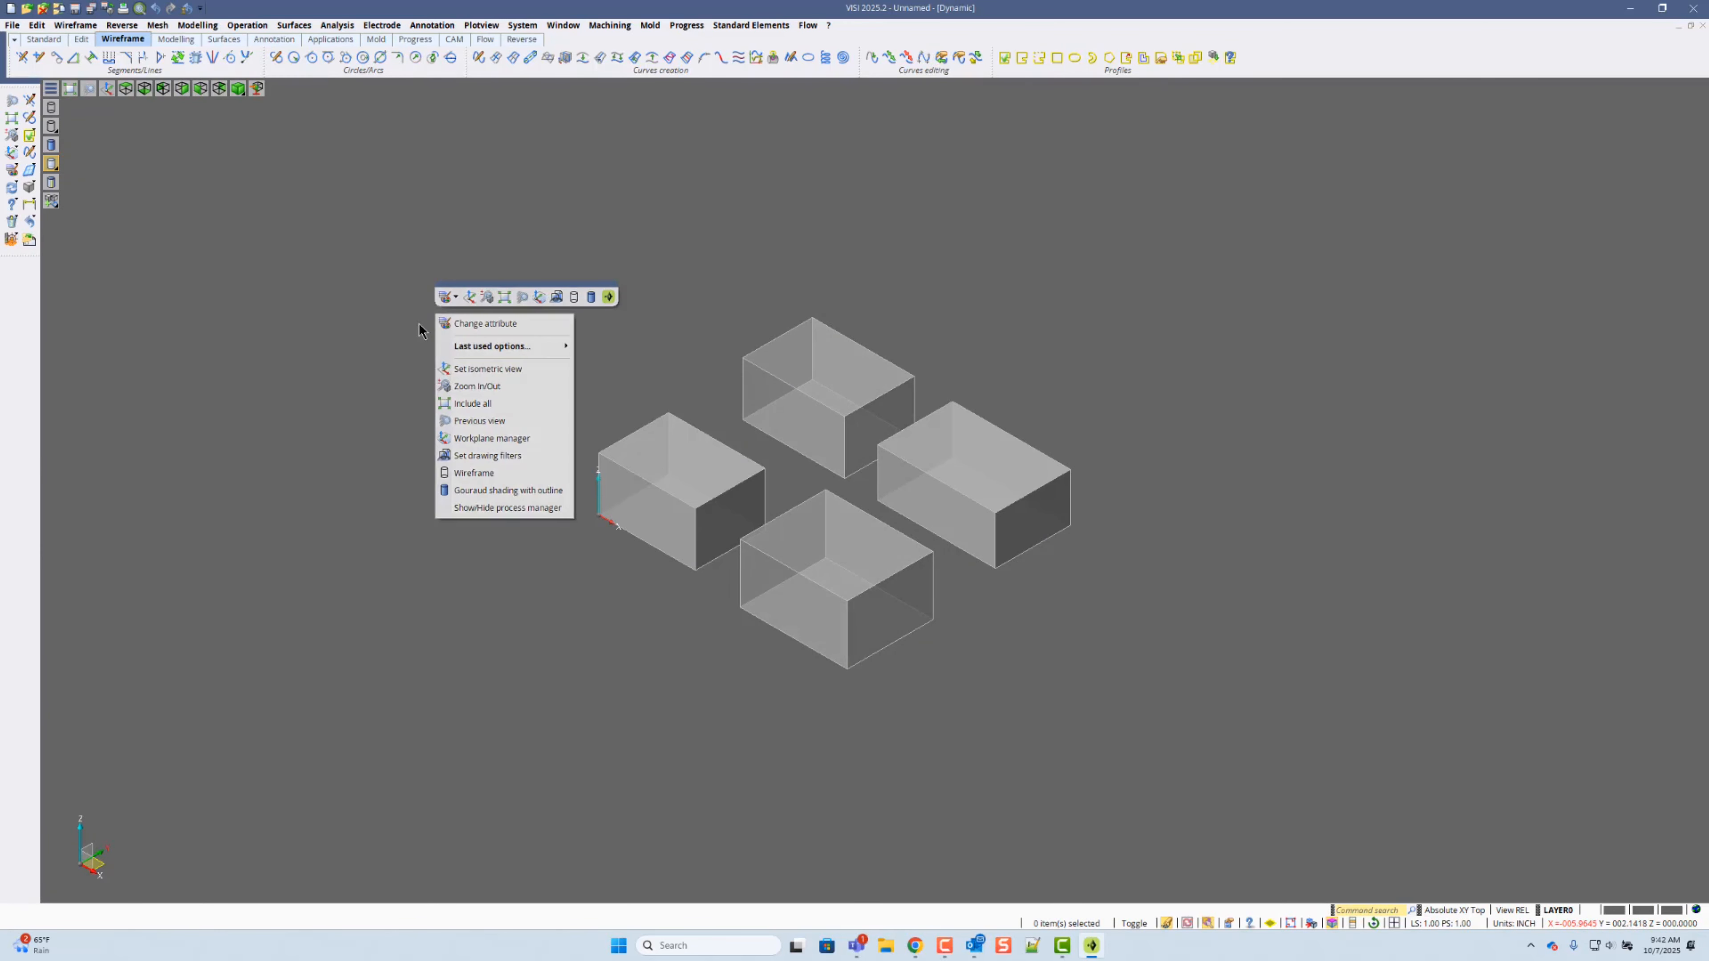
{"action": "left_click", "coordinate": [51, 145]}
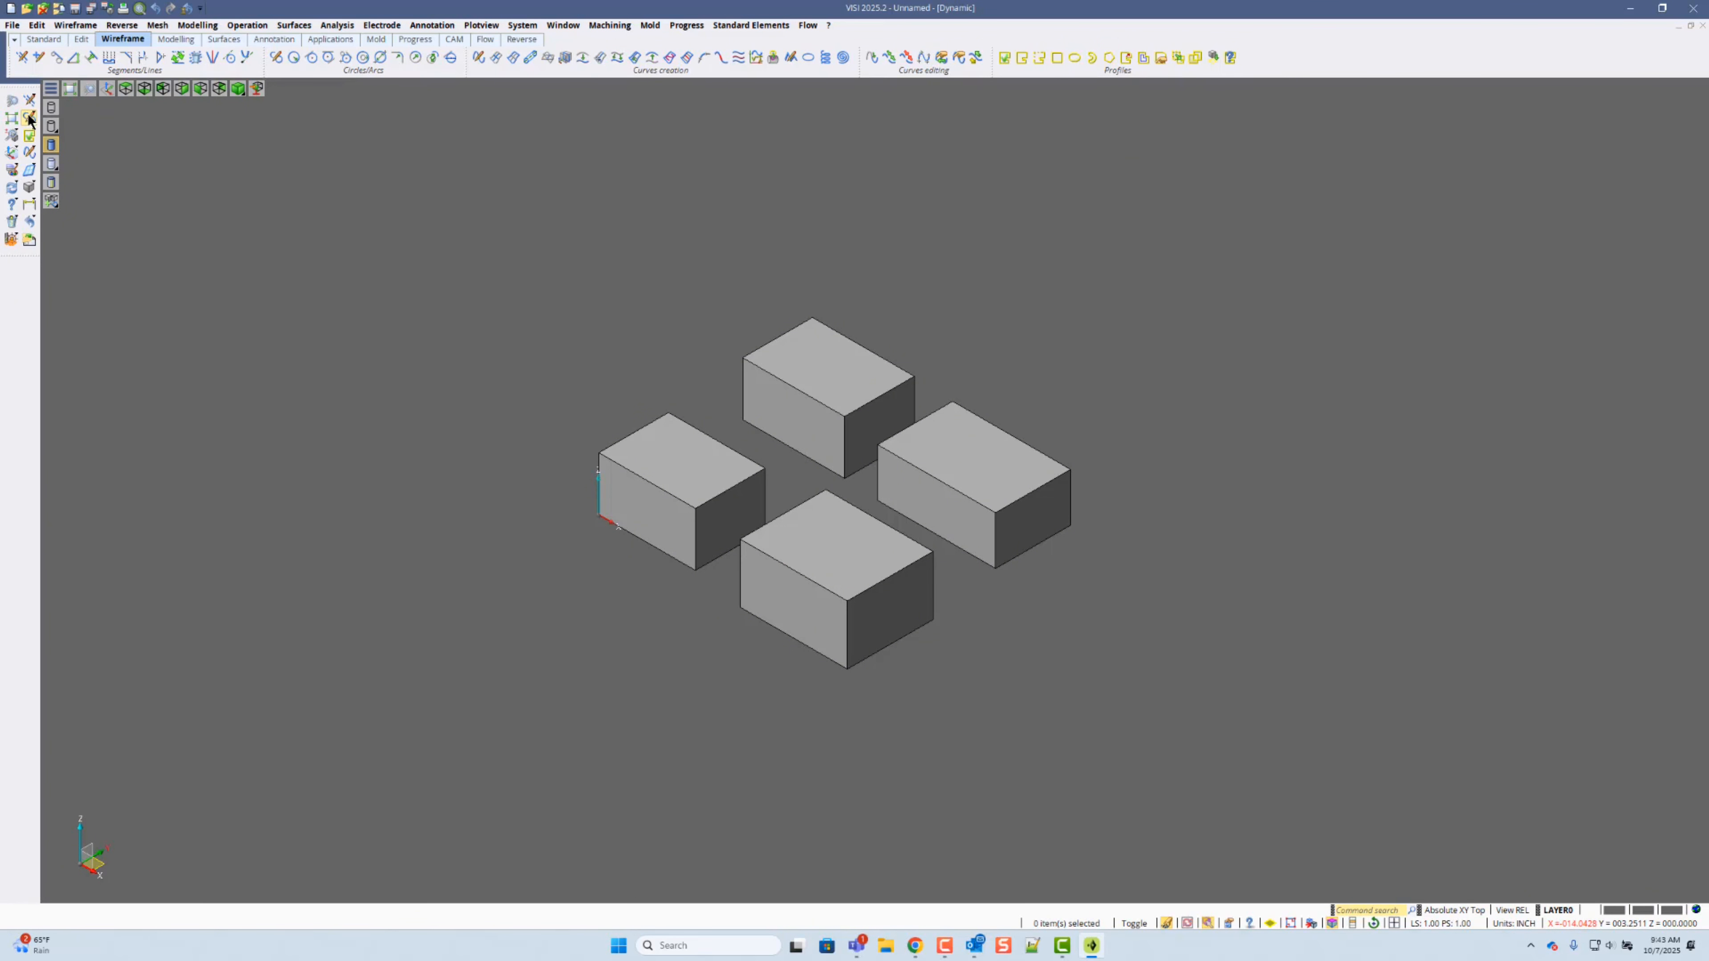
Step: Bring up the Save part as options for the leftmost and rear blocks
{"action": "left_click", "coordinate": [18, 29]}
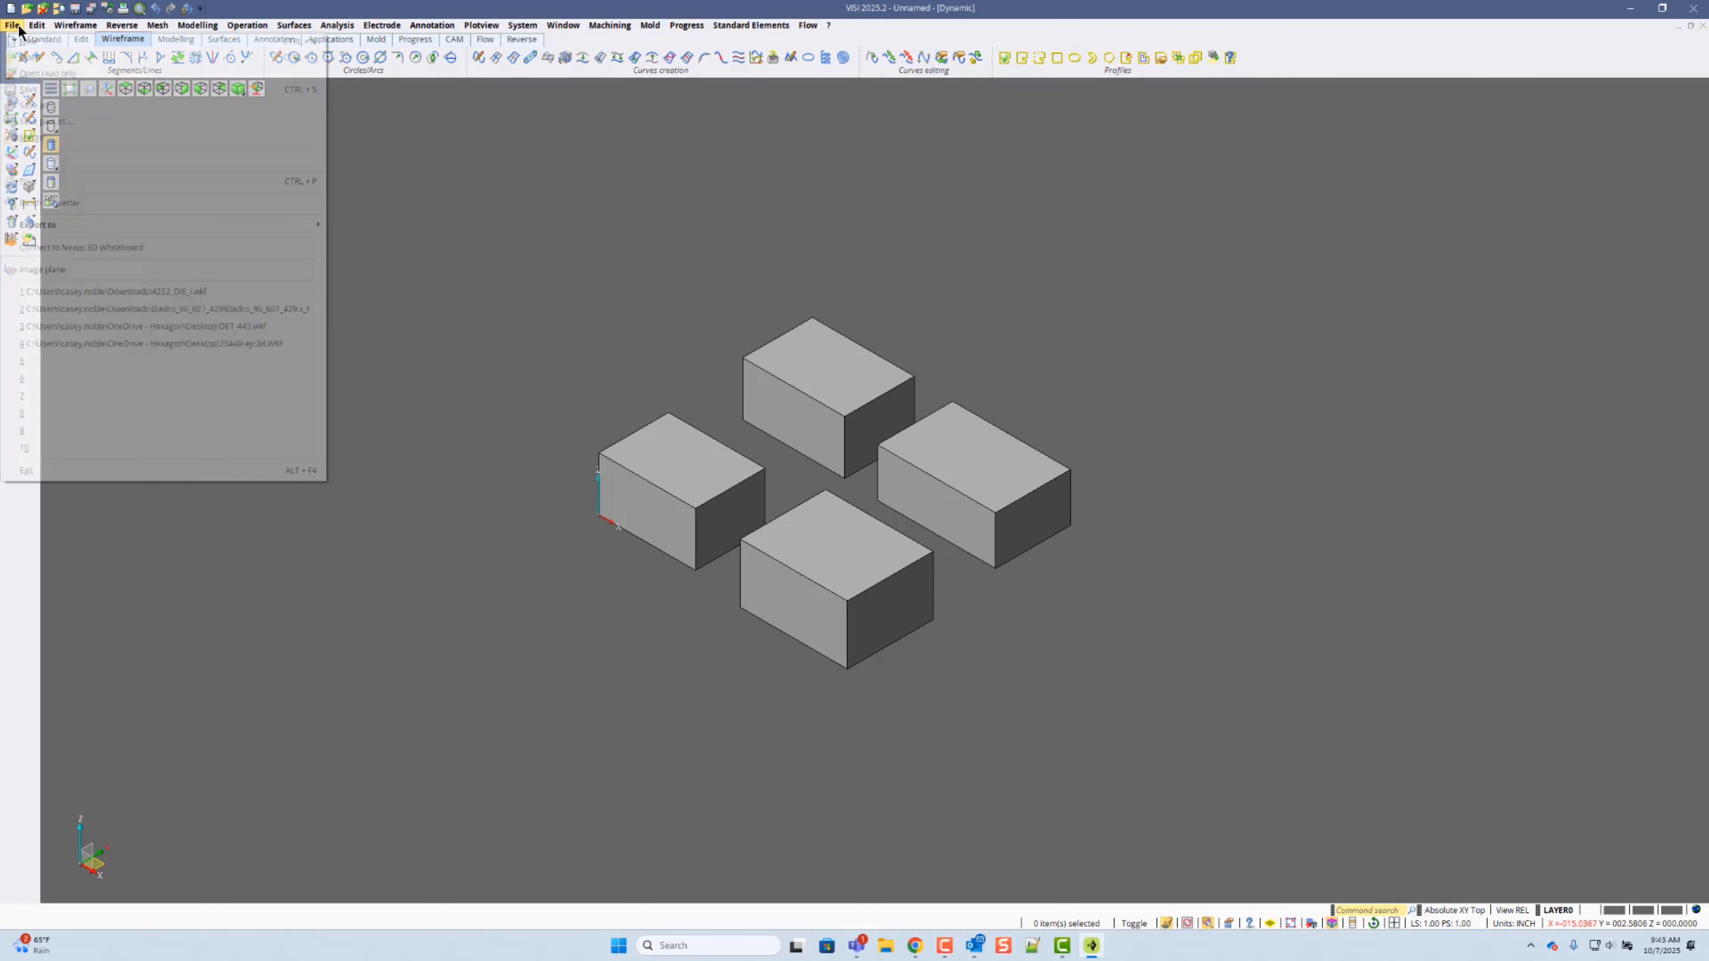
{"action": "left_click", "coordinate": [57, 123]}
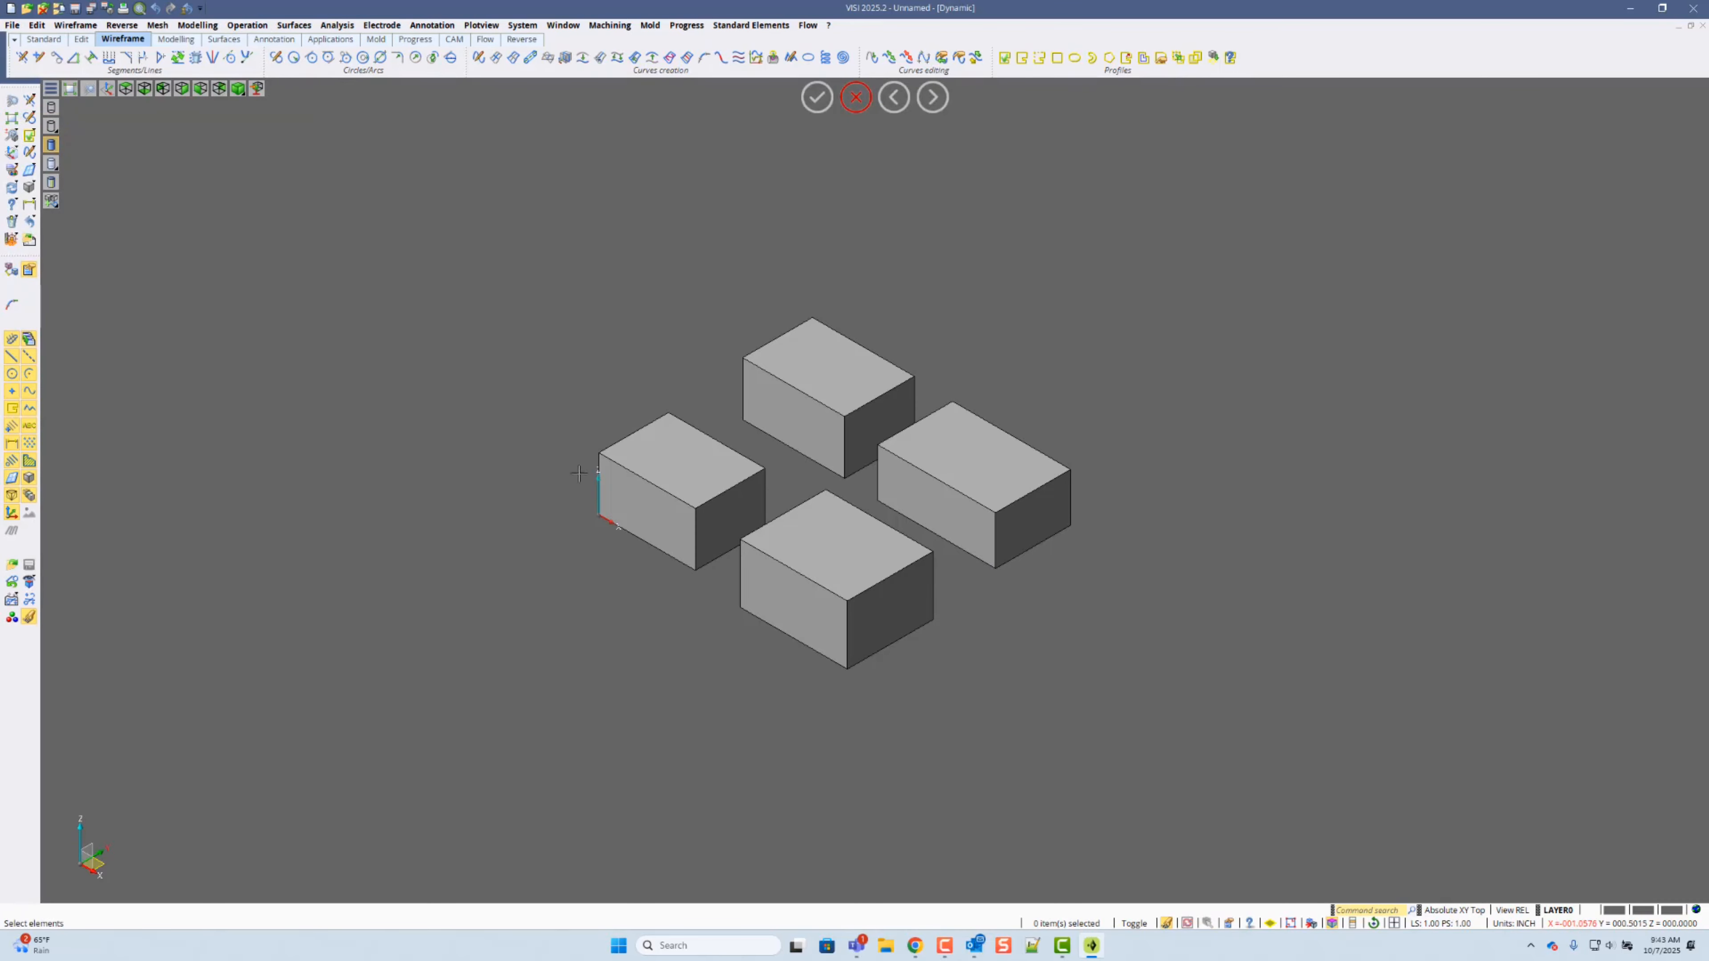
{"action": "left_click", "coordinate": [676, 466]}
{"action": "left_click", "coordinate": [842, 409]}
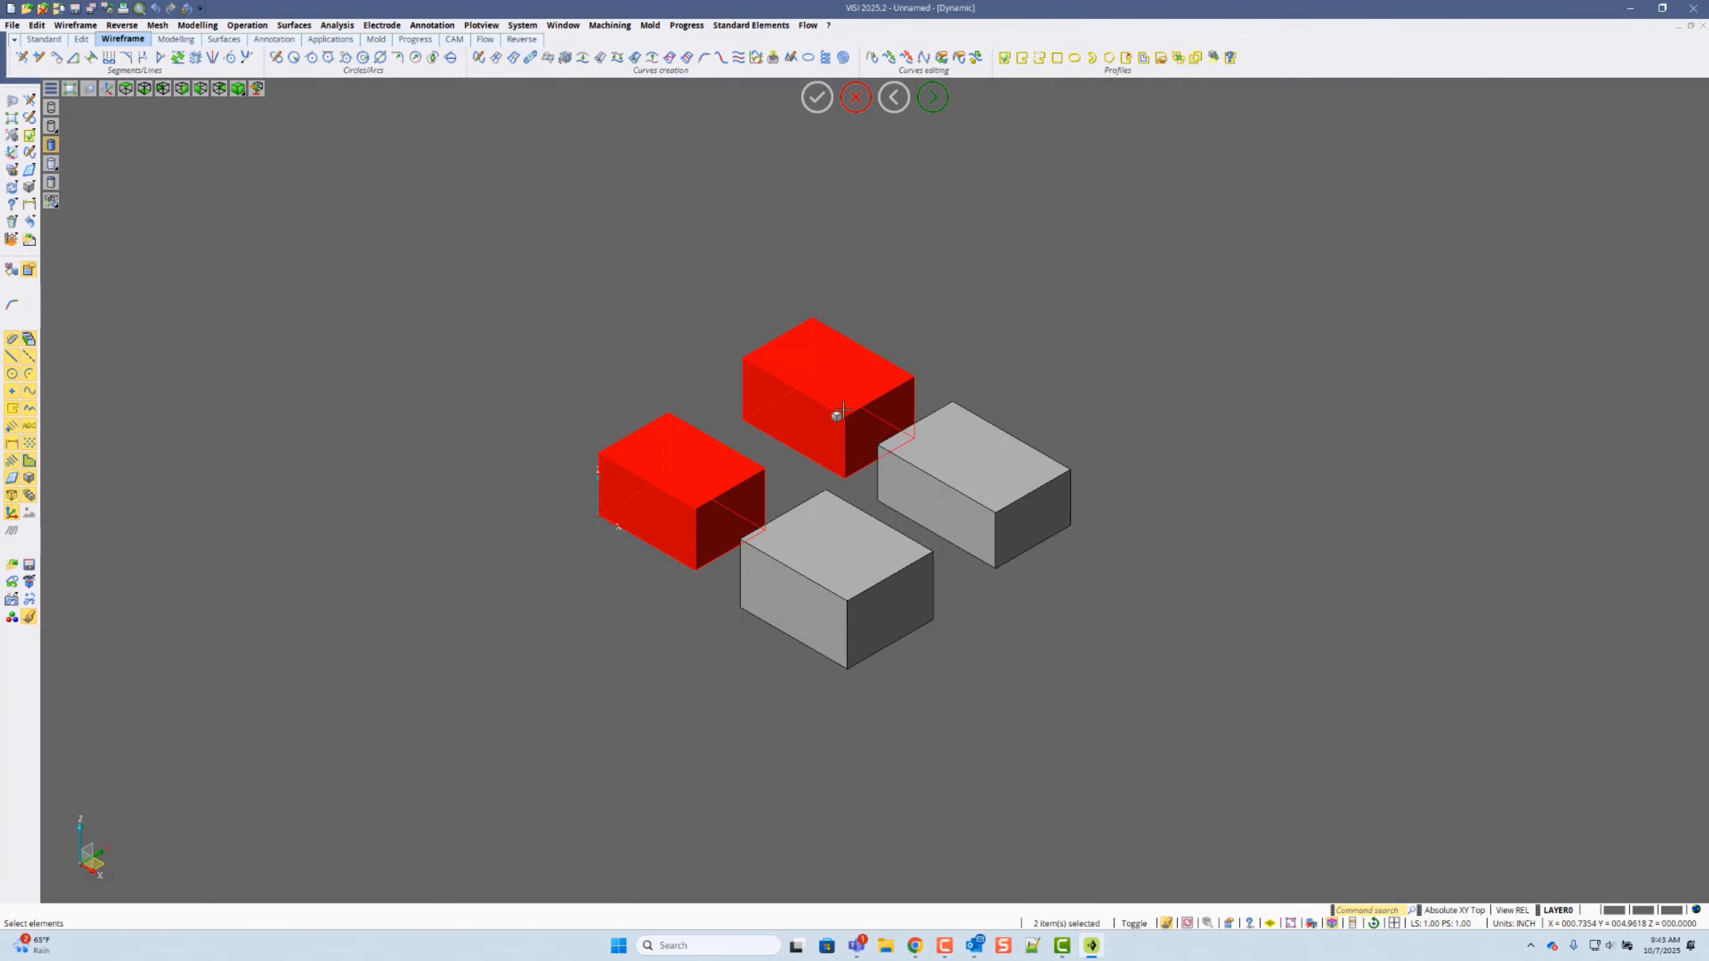
{"action": "right_click", "coordinate": [950, 299]}
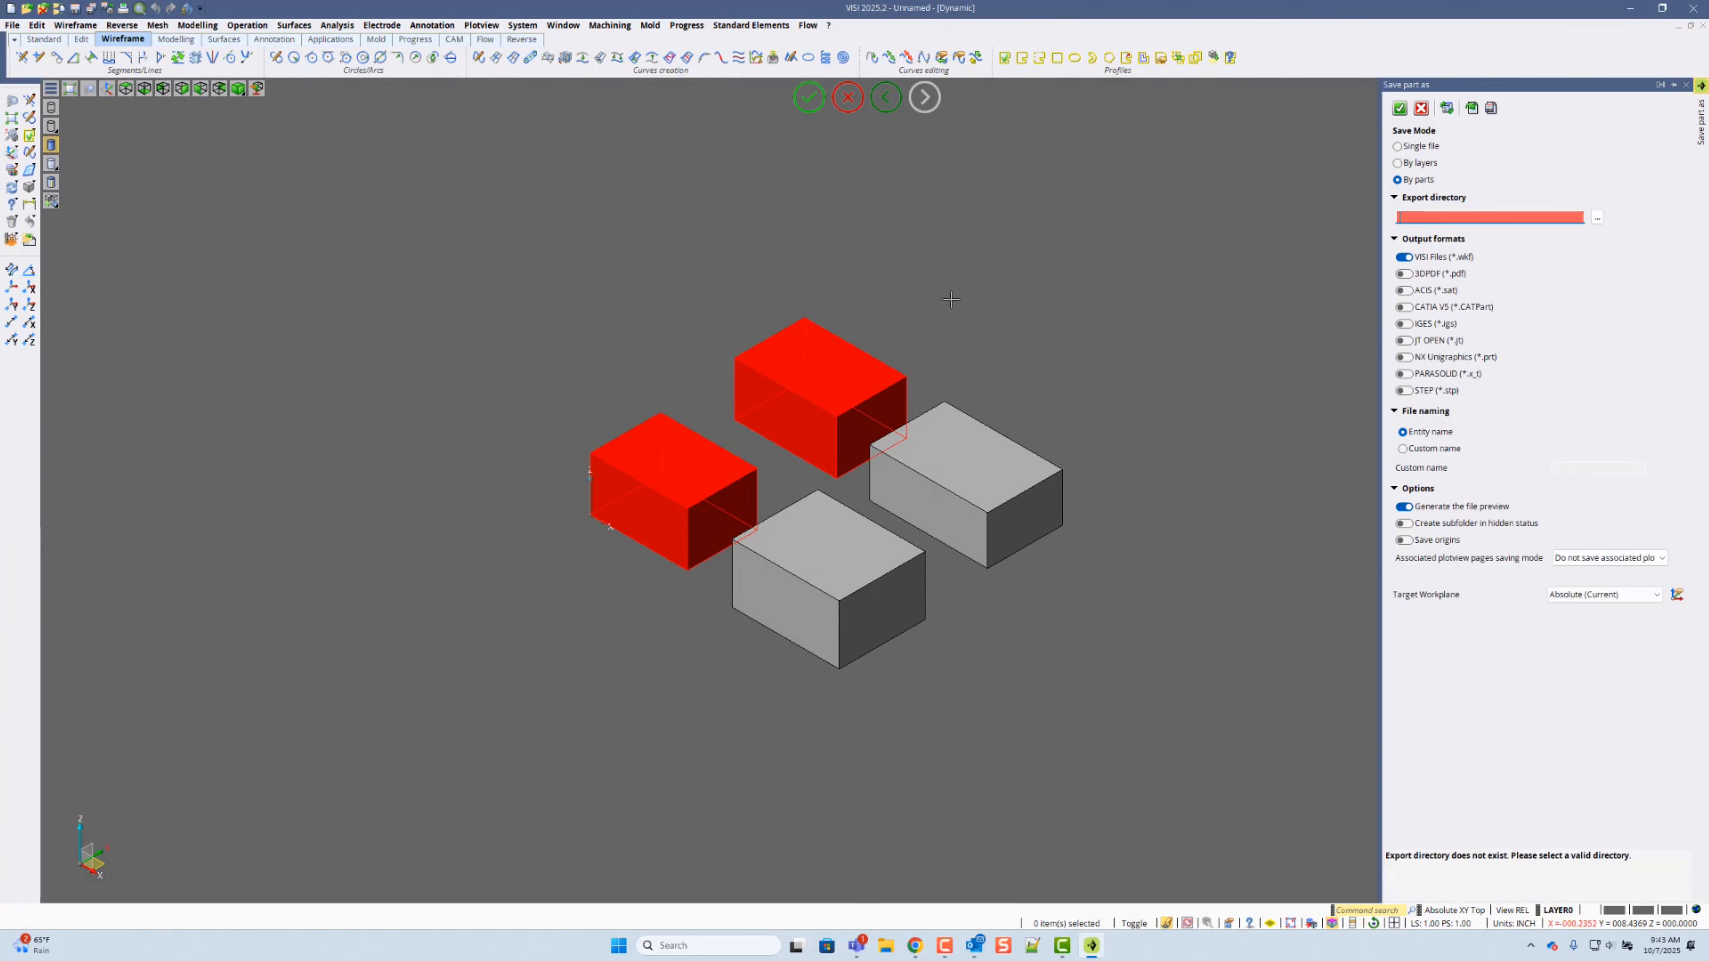
{"action": "left_click", "coordinate": [925, 97]}
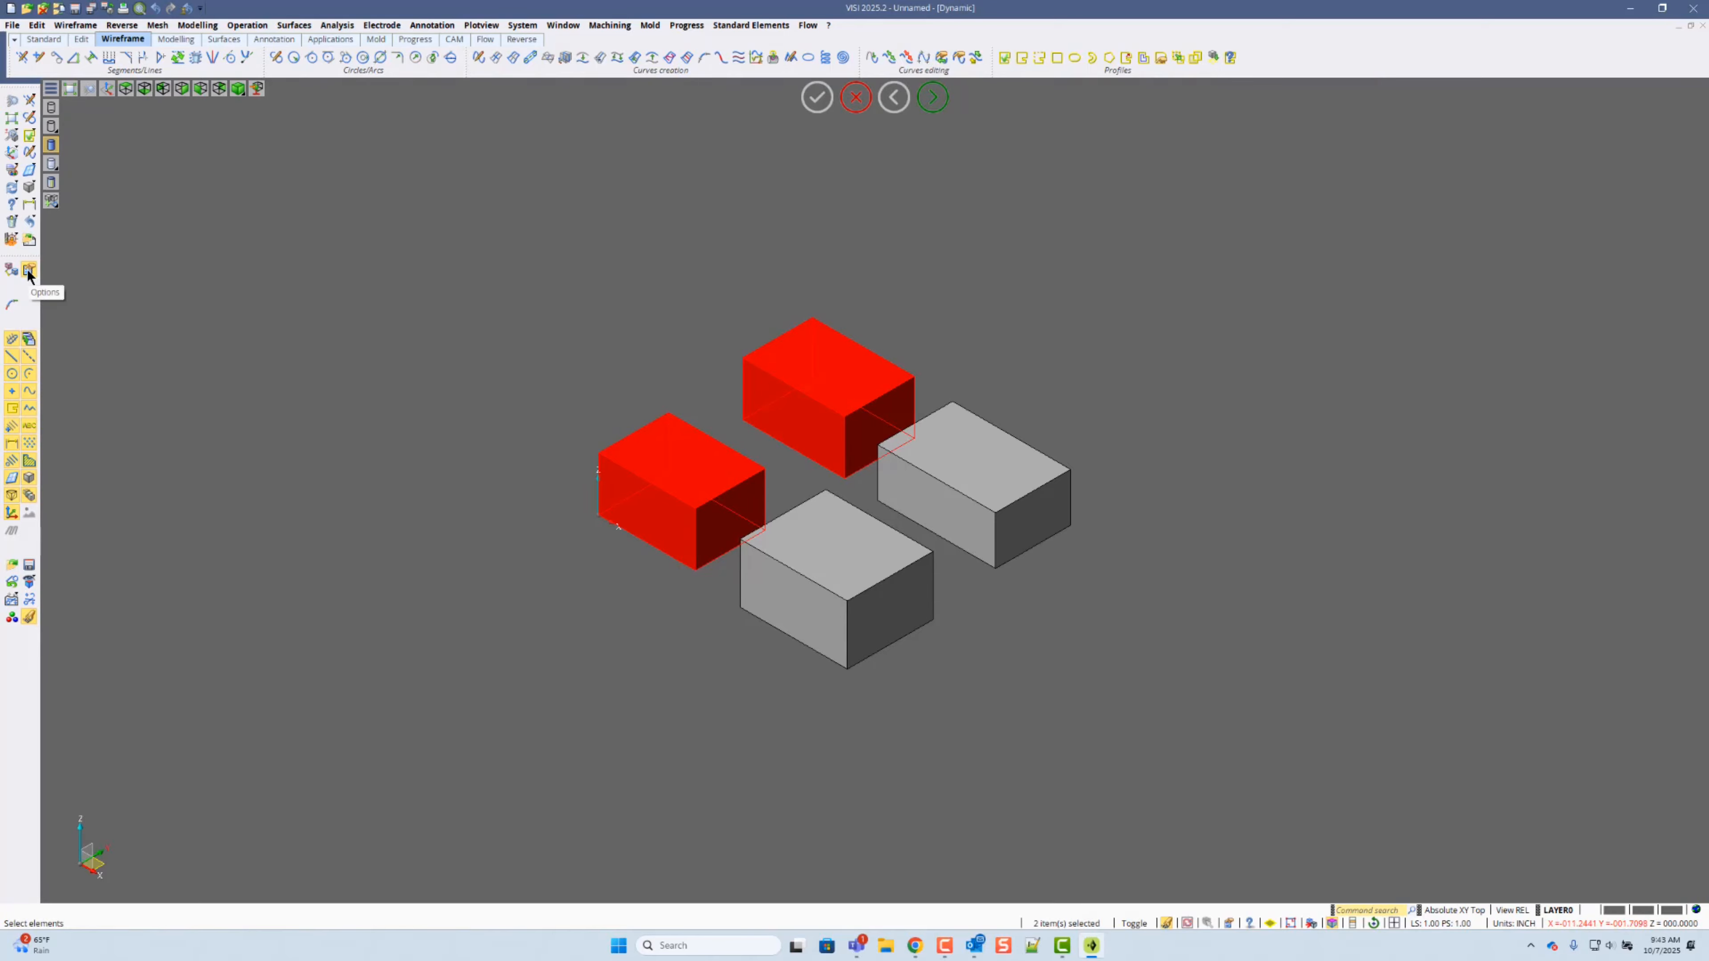
{"action": "right_click", "coordinate": [626, 308]}
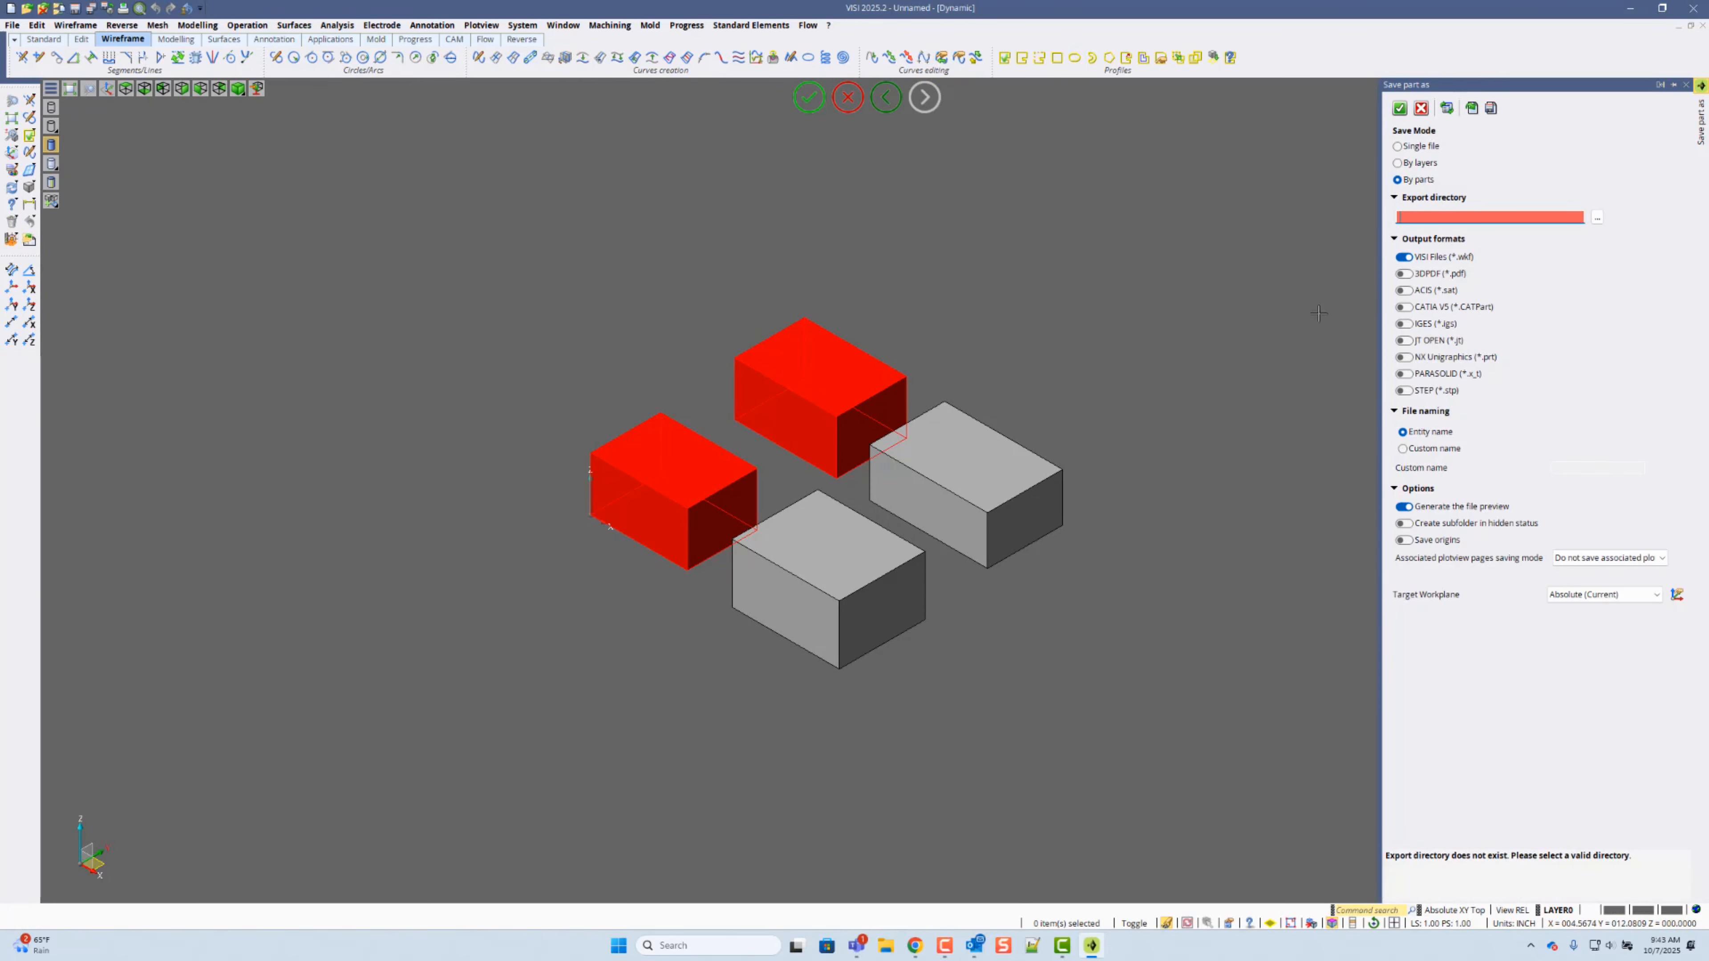
Step: Compare the Single file, By layers and By parts save modes, and look at the export directory chooser without picking a folder
{"action": "left_click", "coordinate": [1414, 146]}
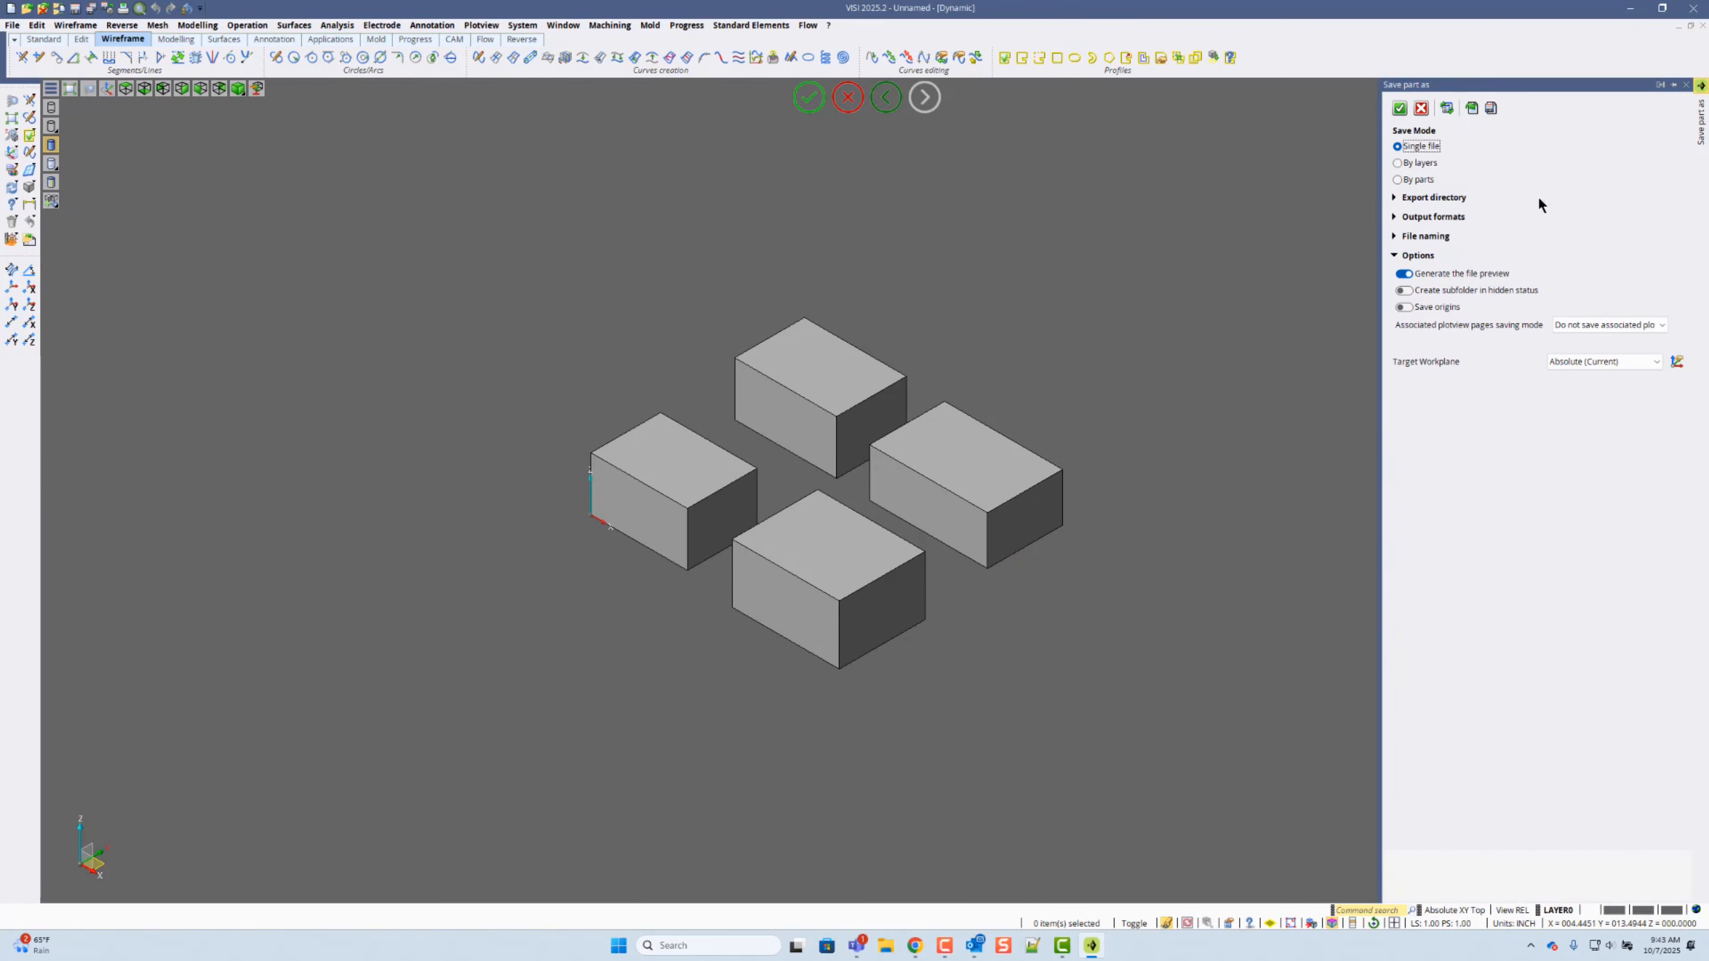
{"action": "left_click", "coordinate": [1398, 164]}
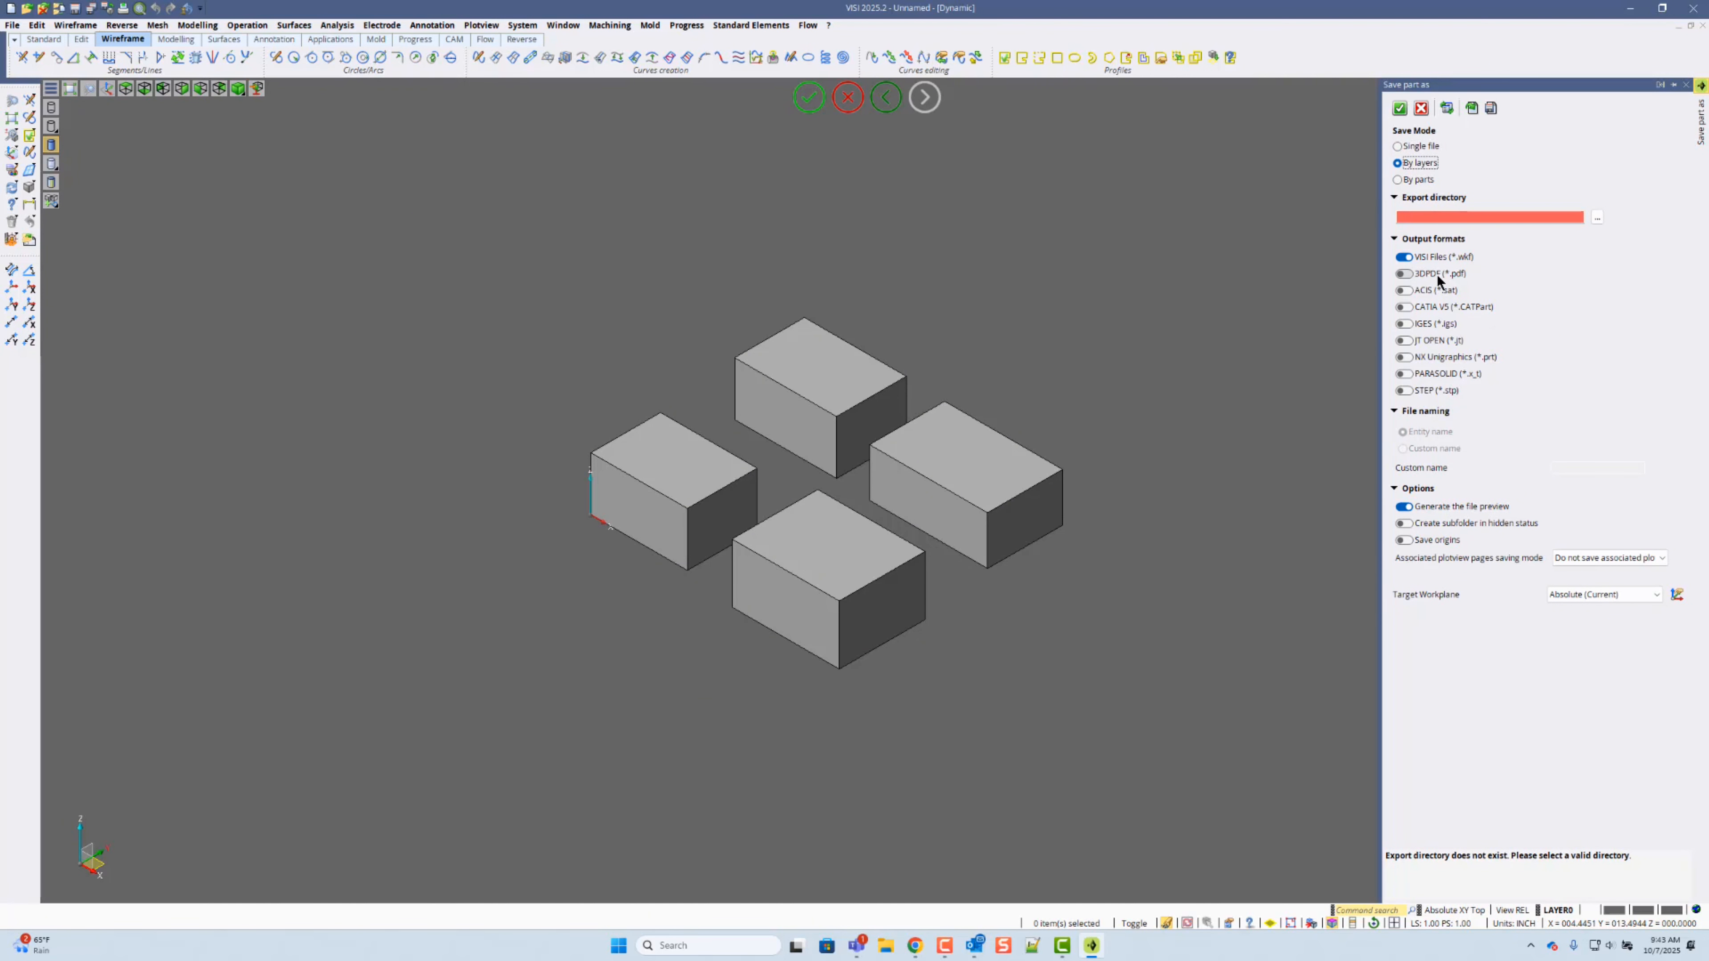
{"action": "left_click", "coordinate": [1398, 180]}
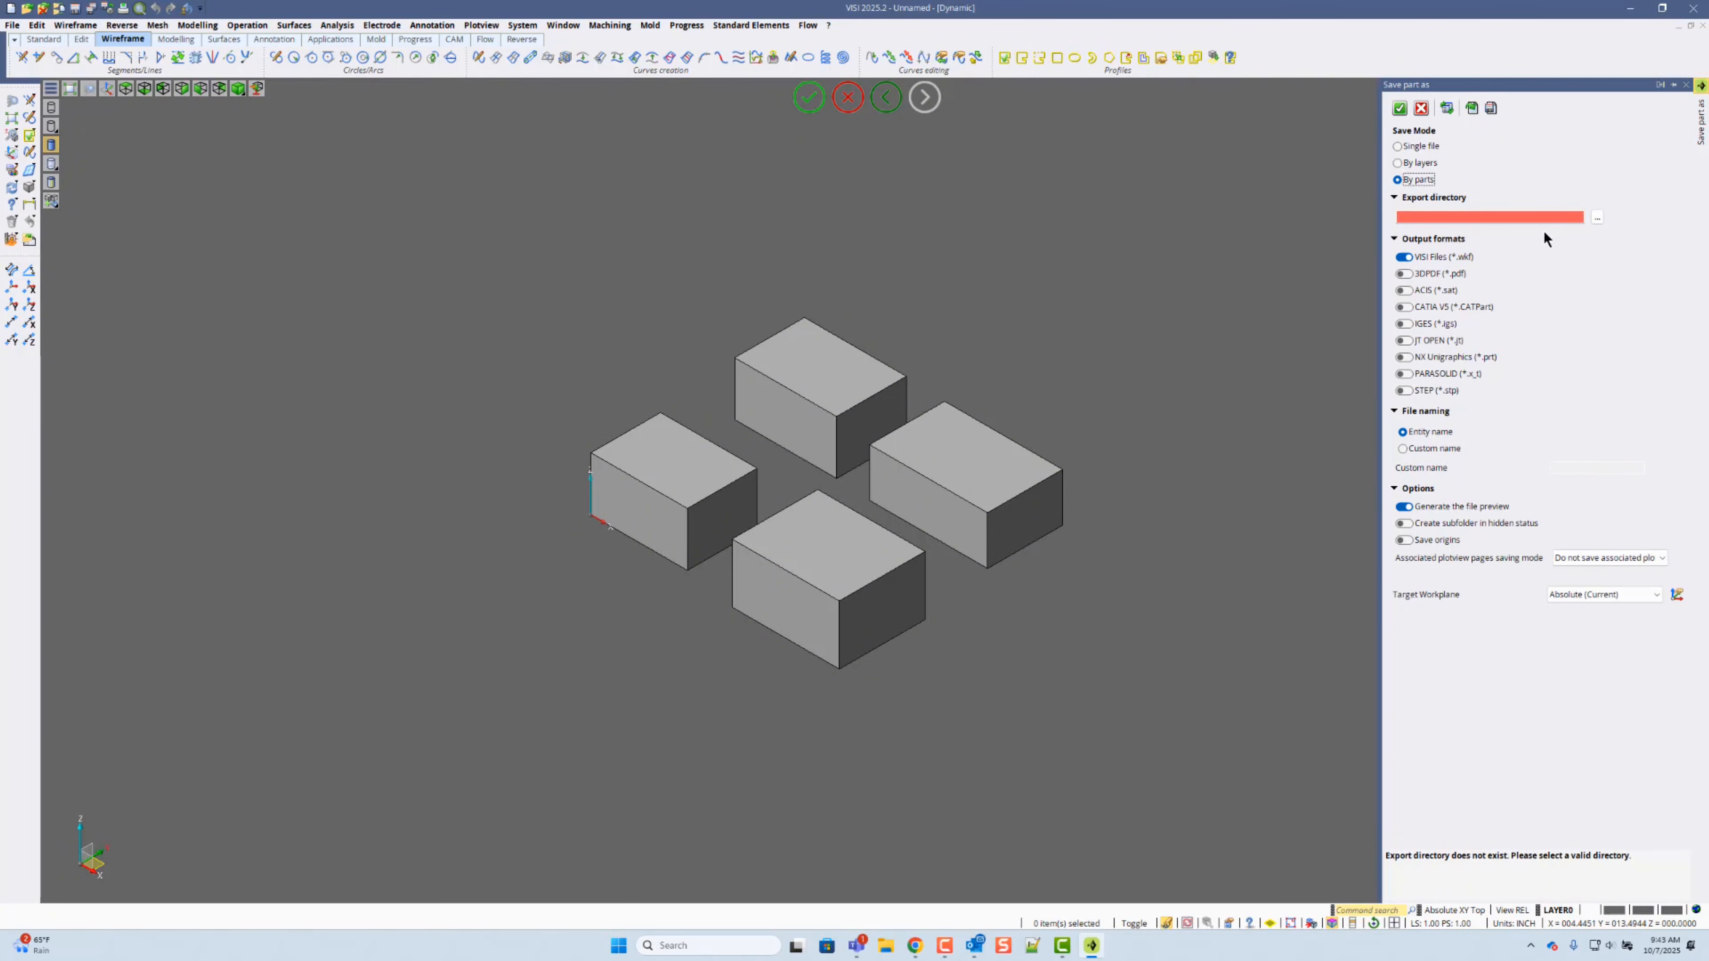
{"action": "left_click", "coordinate": [1596, 219]}
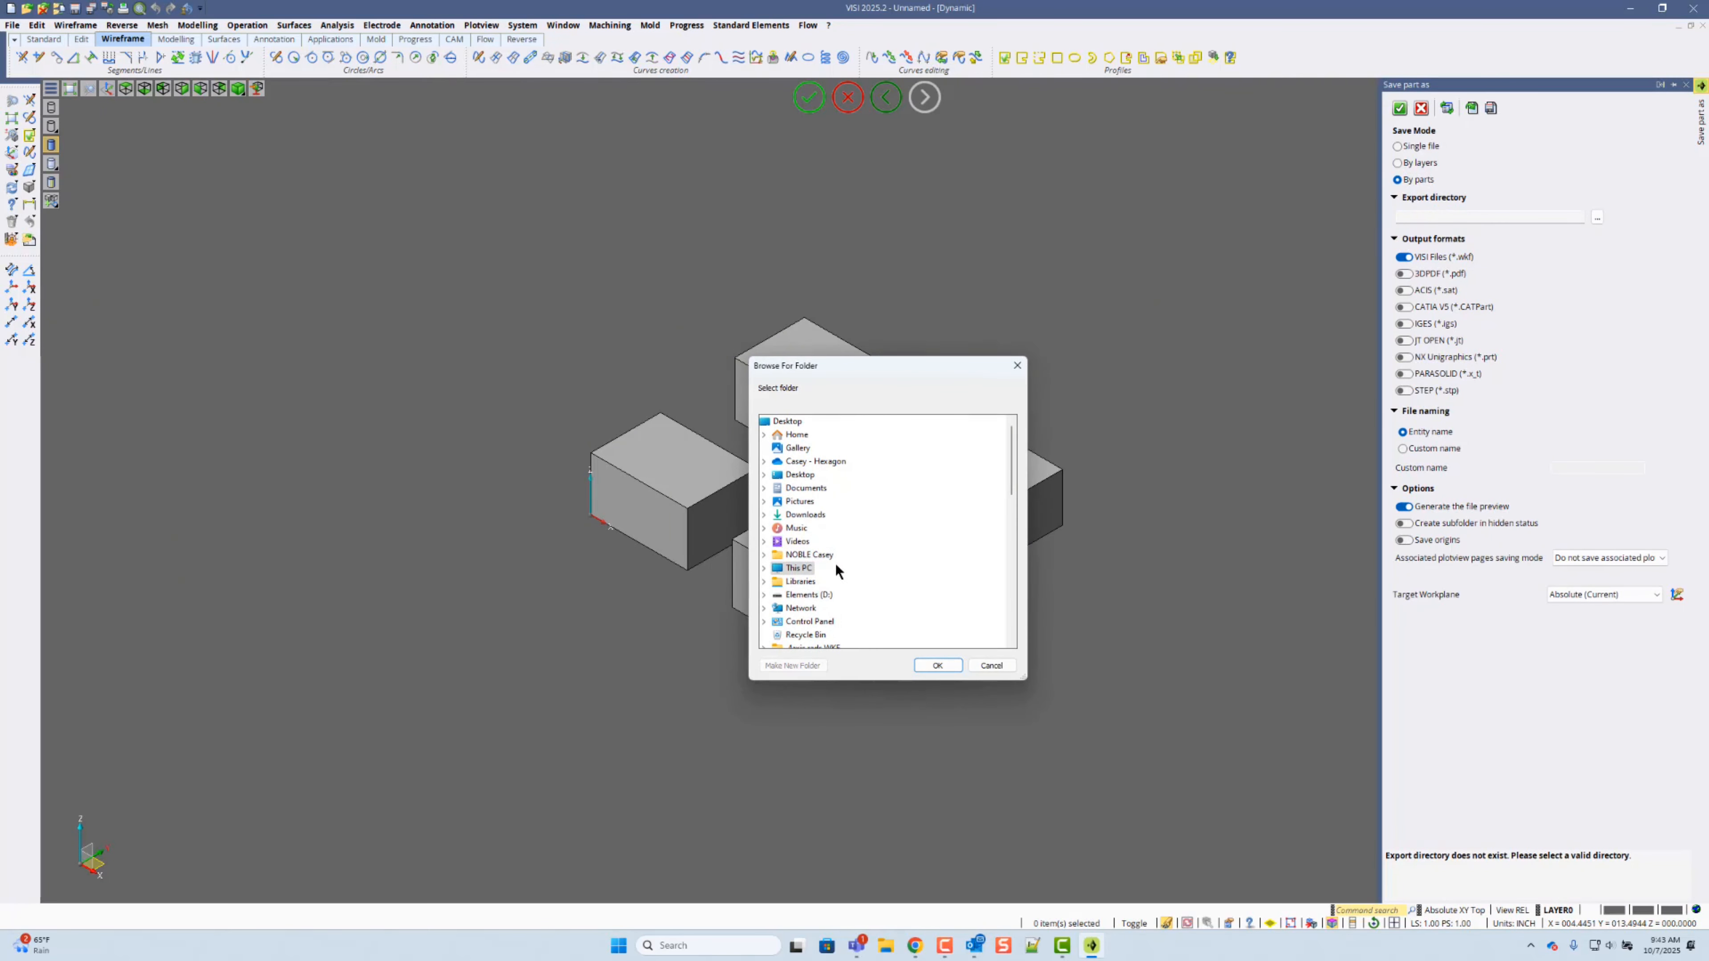
{"action": "left_click", "coordinate": [991, 665]}
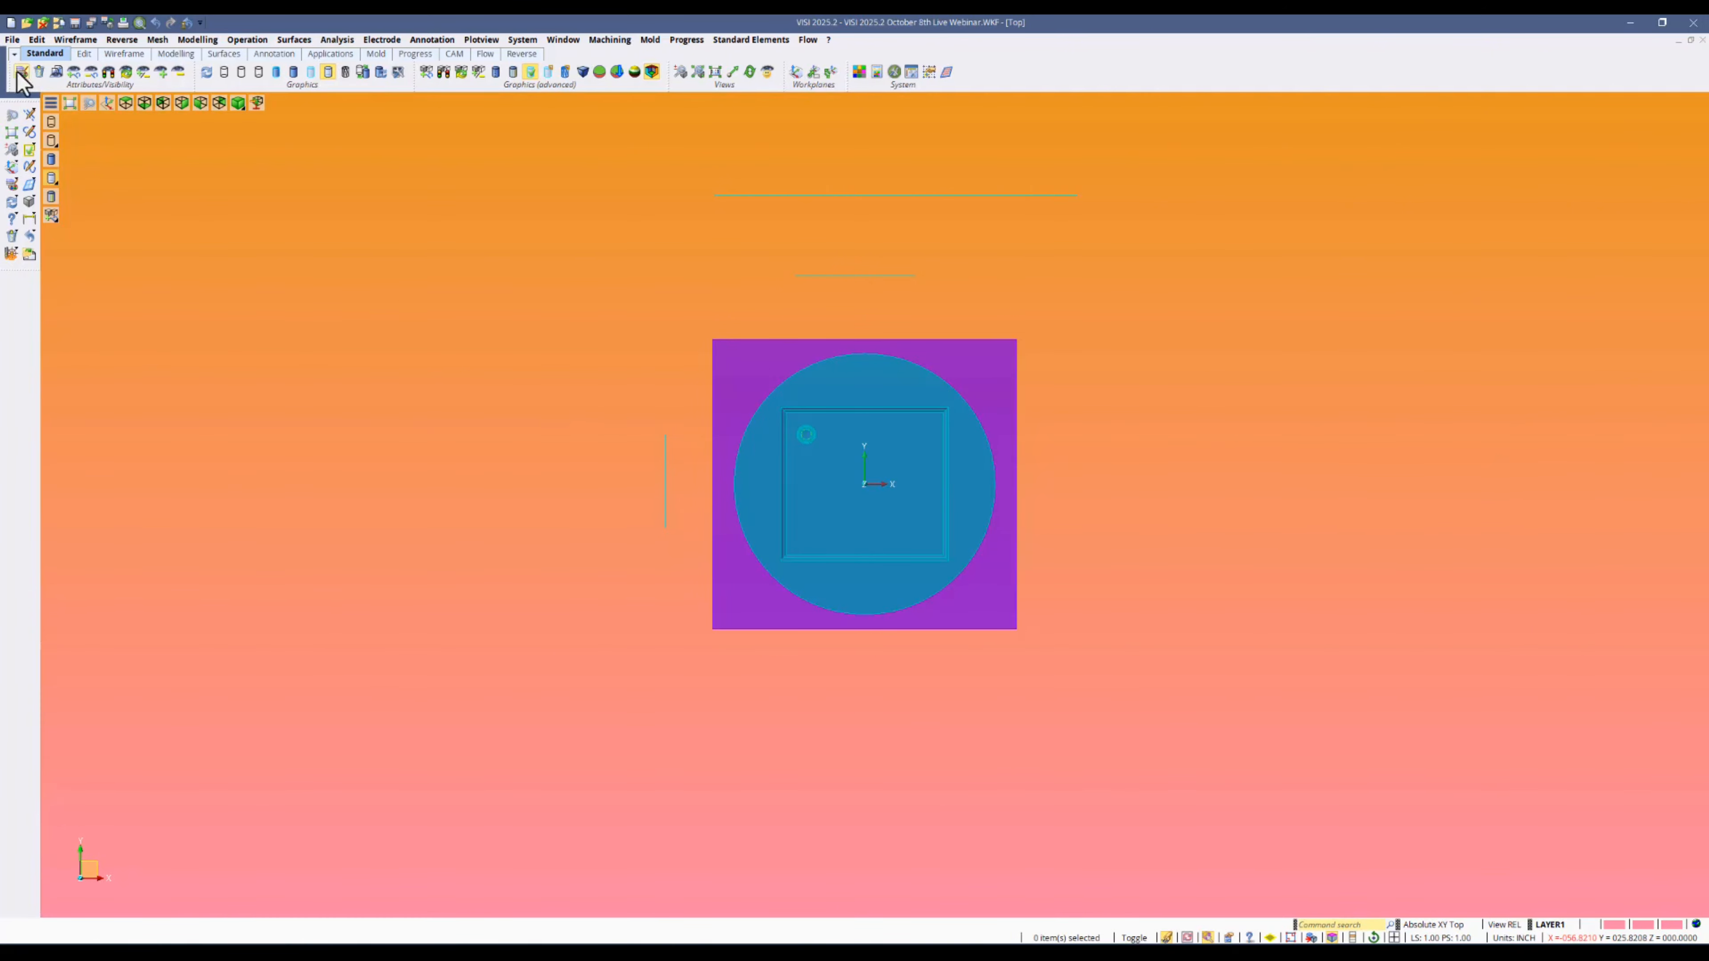
Step: Begin translating the small circular feature near the rectangle's upper-left corner as a Multiple copy with matrix parameters enabled
{"action": "left_click", "coordinate": [37, 39]}
{"action": "left_click", "coordinate": [64, 189]}
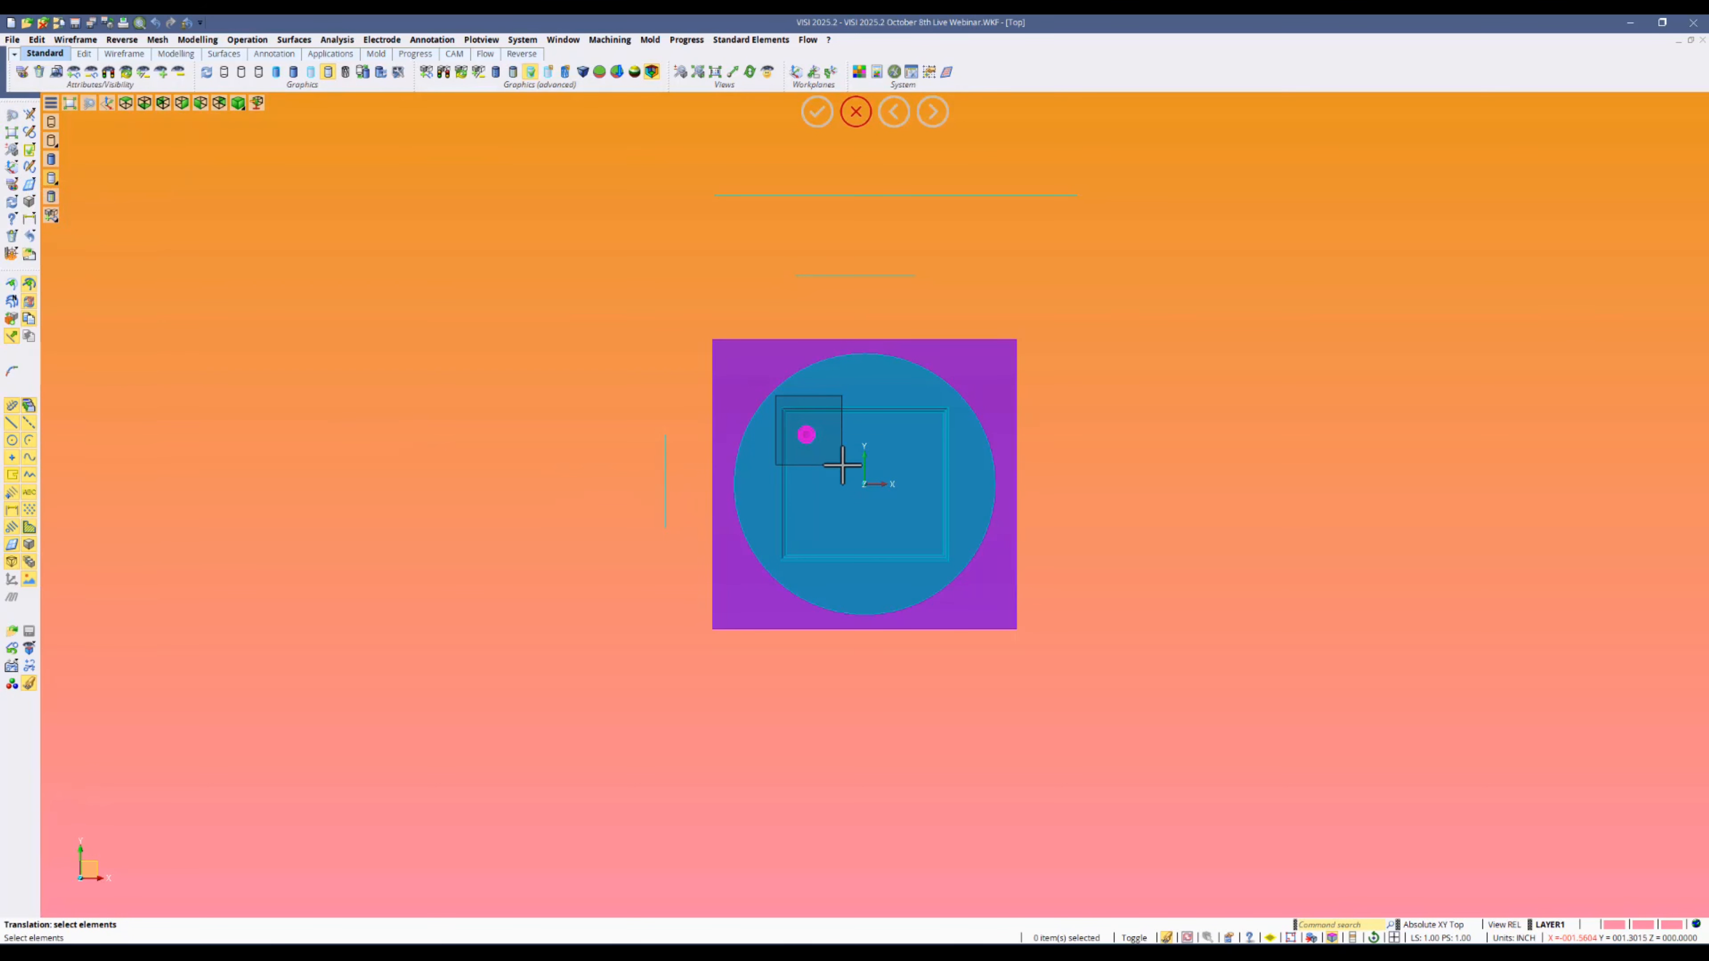
{"action": "left_click", "coordinate": [806, 435]}
{"action": "right_click", "coordinate": [1170, 433]}
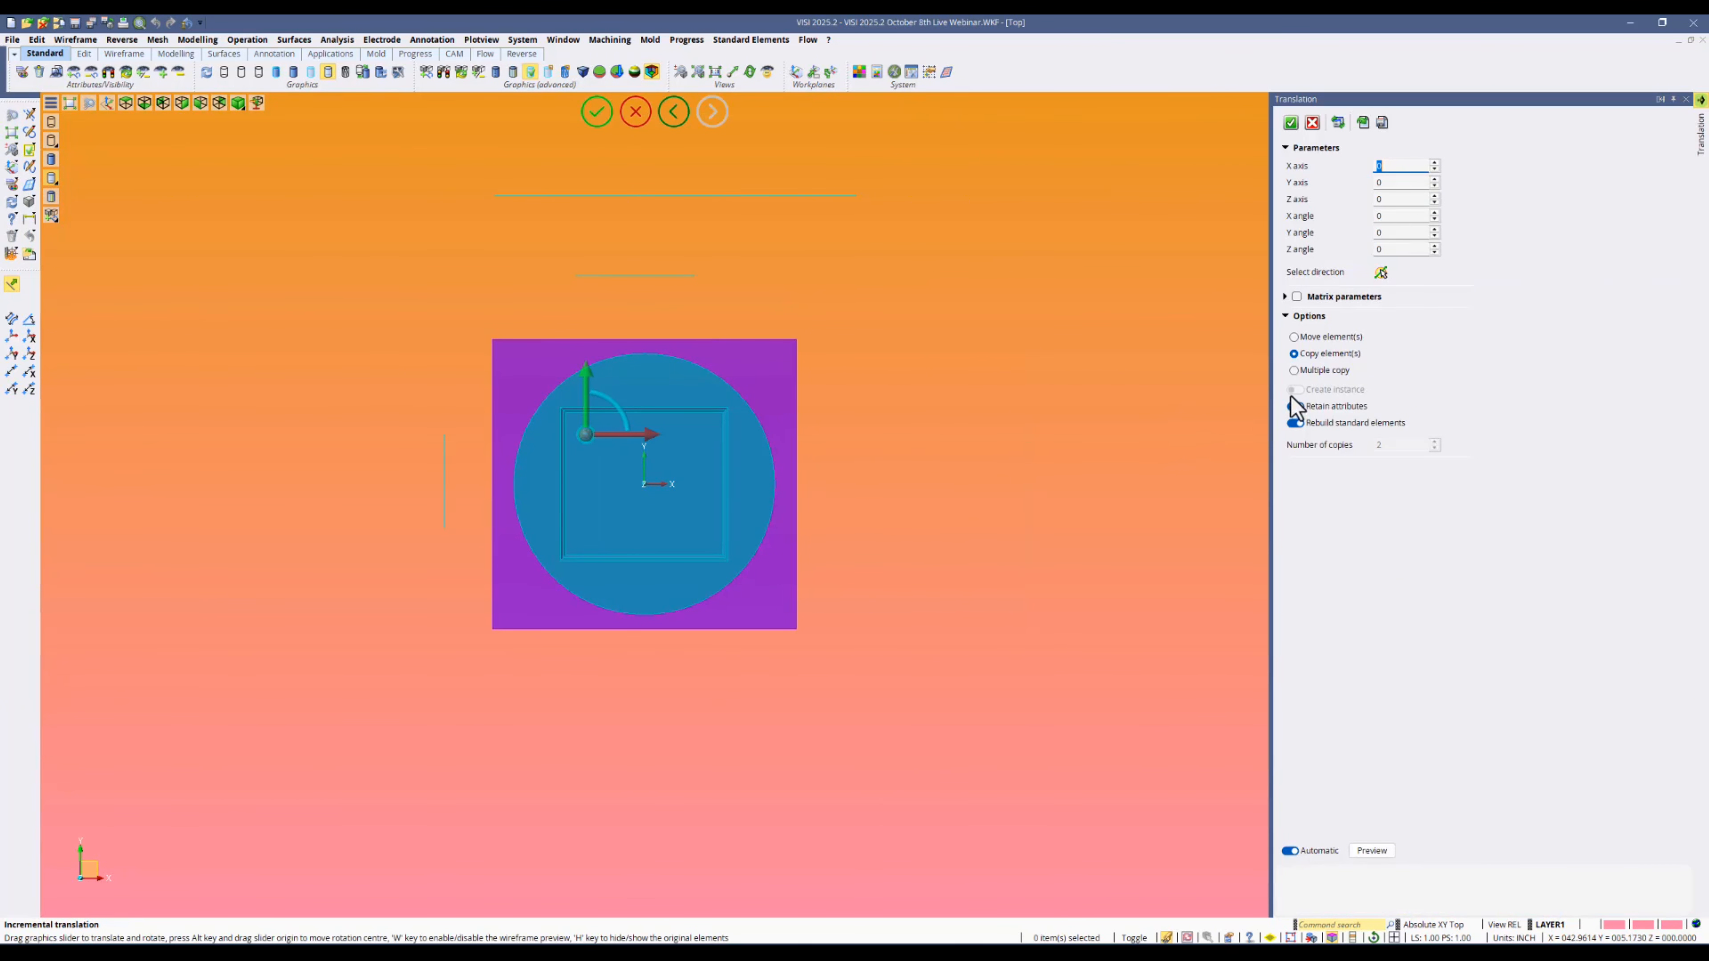
{"action": "left_click", "coordinate": [1293, 371]}
{"action": "key", "text": "ctrl"}
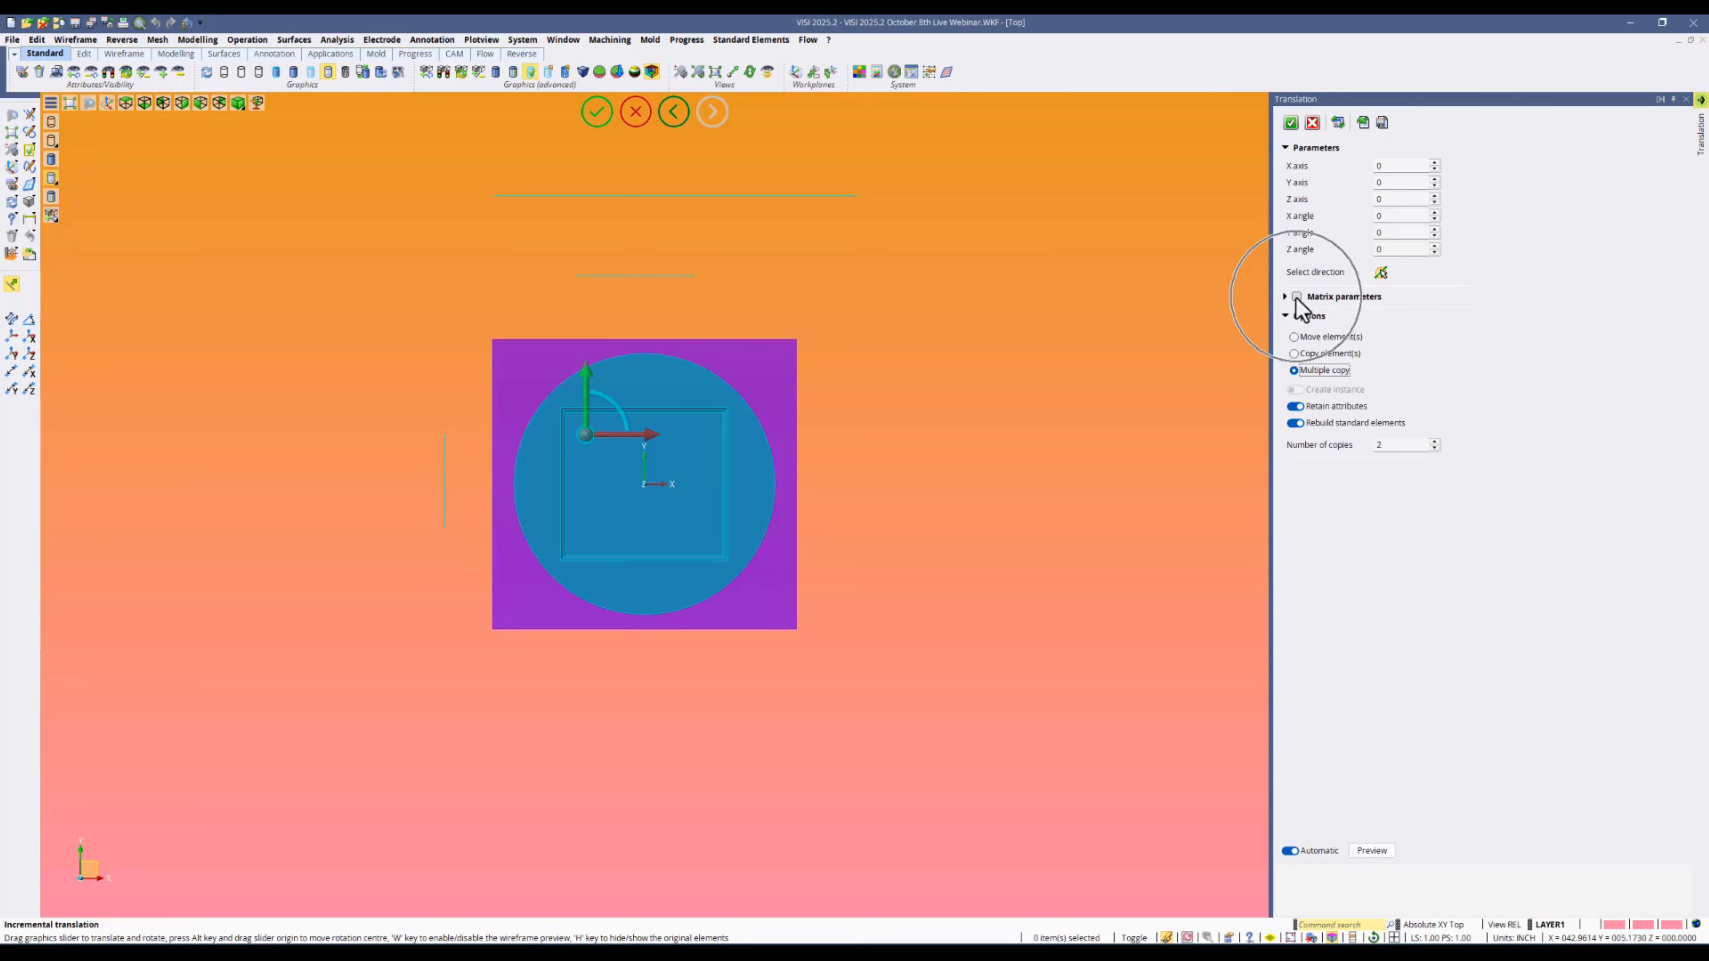
{"action": "left_click", "coordinate": [1297, 297]}
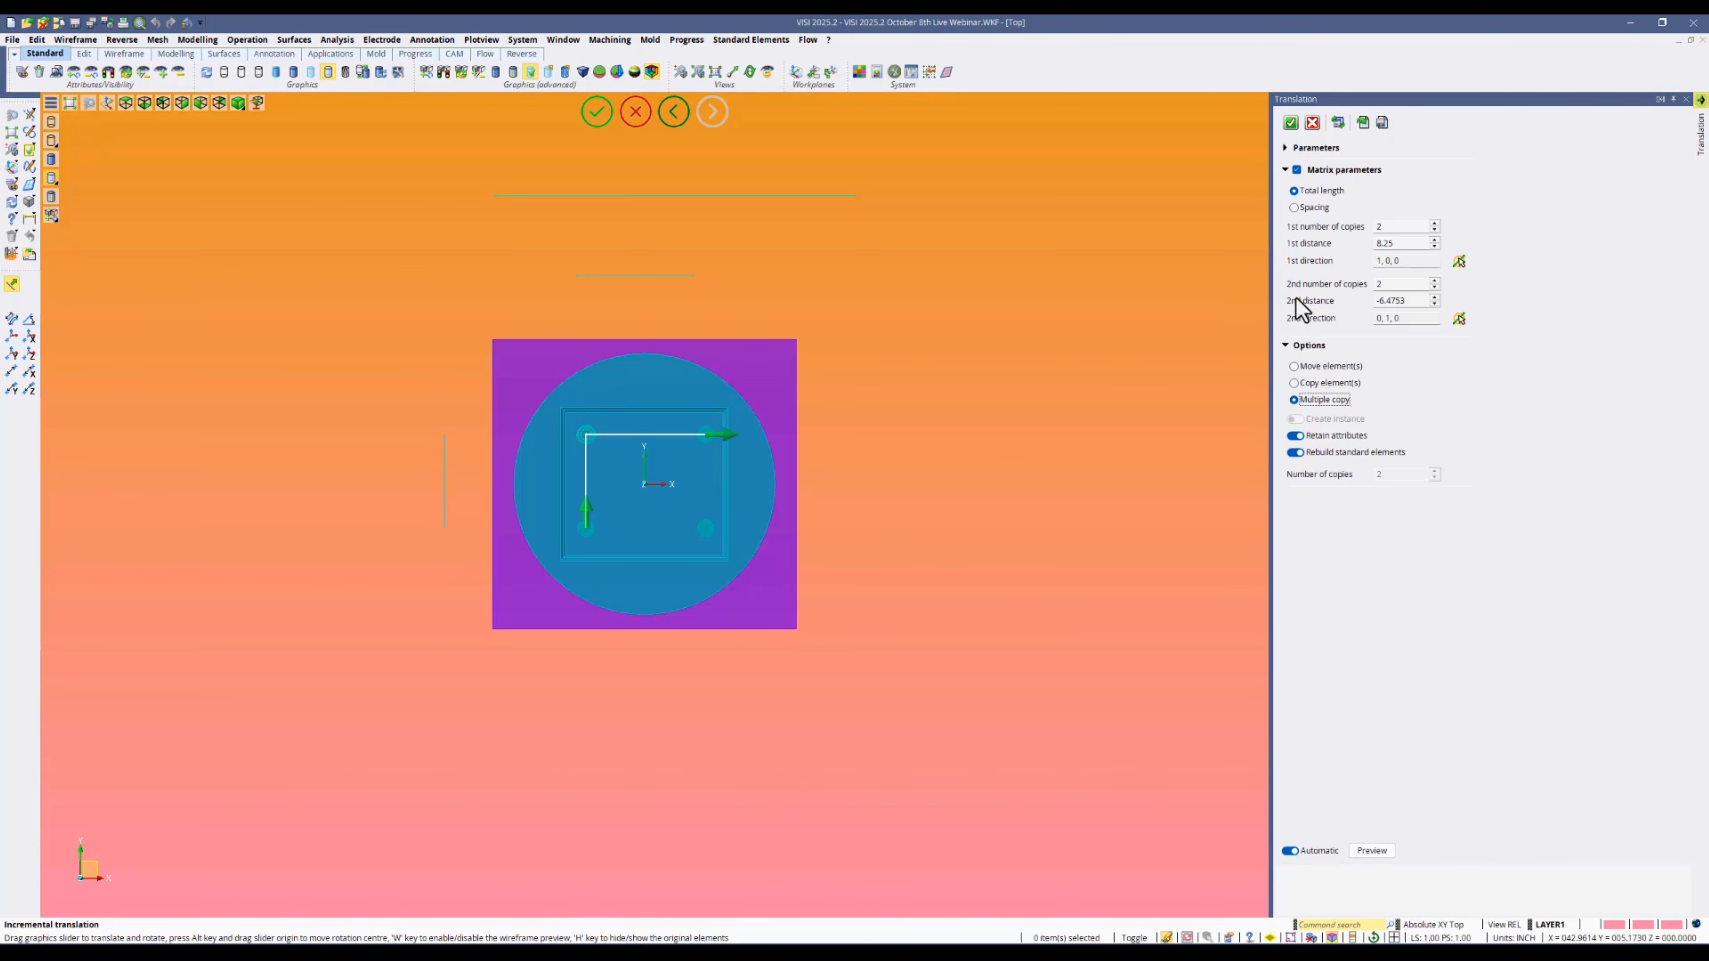
Step: Set both the 1st and 2nd matrix distances to 0
{"action": "left_click_drag", "start_coordinate": [1413, 243], "coordinate": [1372, 243]}
{"action": "type", "text": "0"}
{"action": "key", "text": "Tab"}
{"action": "left_click_drag", "start_coordinate": [1413, 300], "coordinate": [1362, 309]}
{"action": "type", "text": "0"}
{"action": "key", "text": "Tab"}
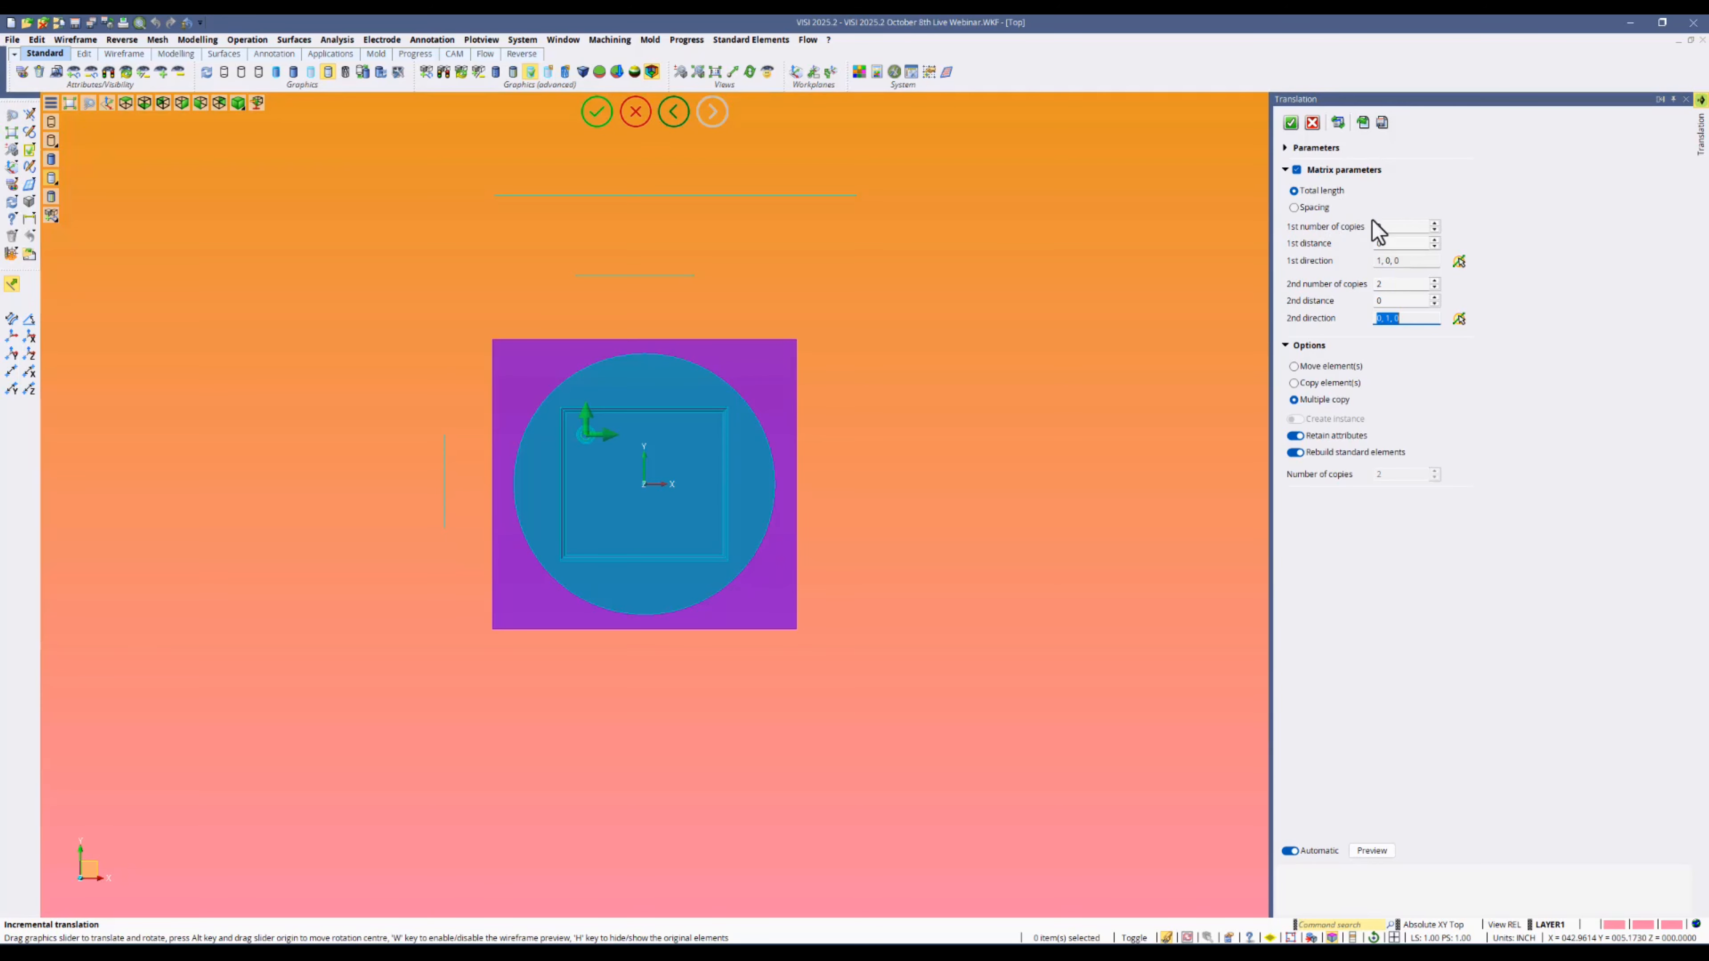
{"action": "left_click", "coordinate": [1413, 285]}
Step: Set the 1st matrix distance by measuring between the two endpoints of the short horizontal line above the square plate
{"action": "left_click", "coordinate": [1394, 244]}
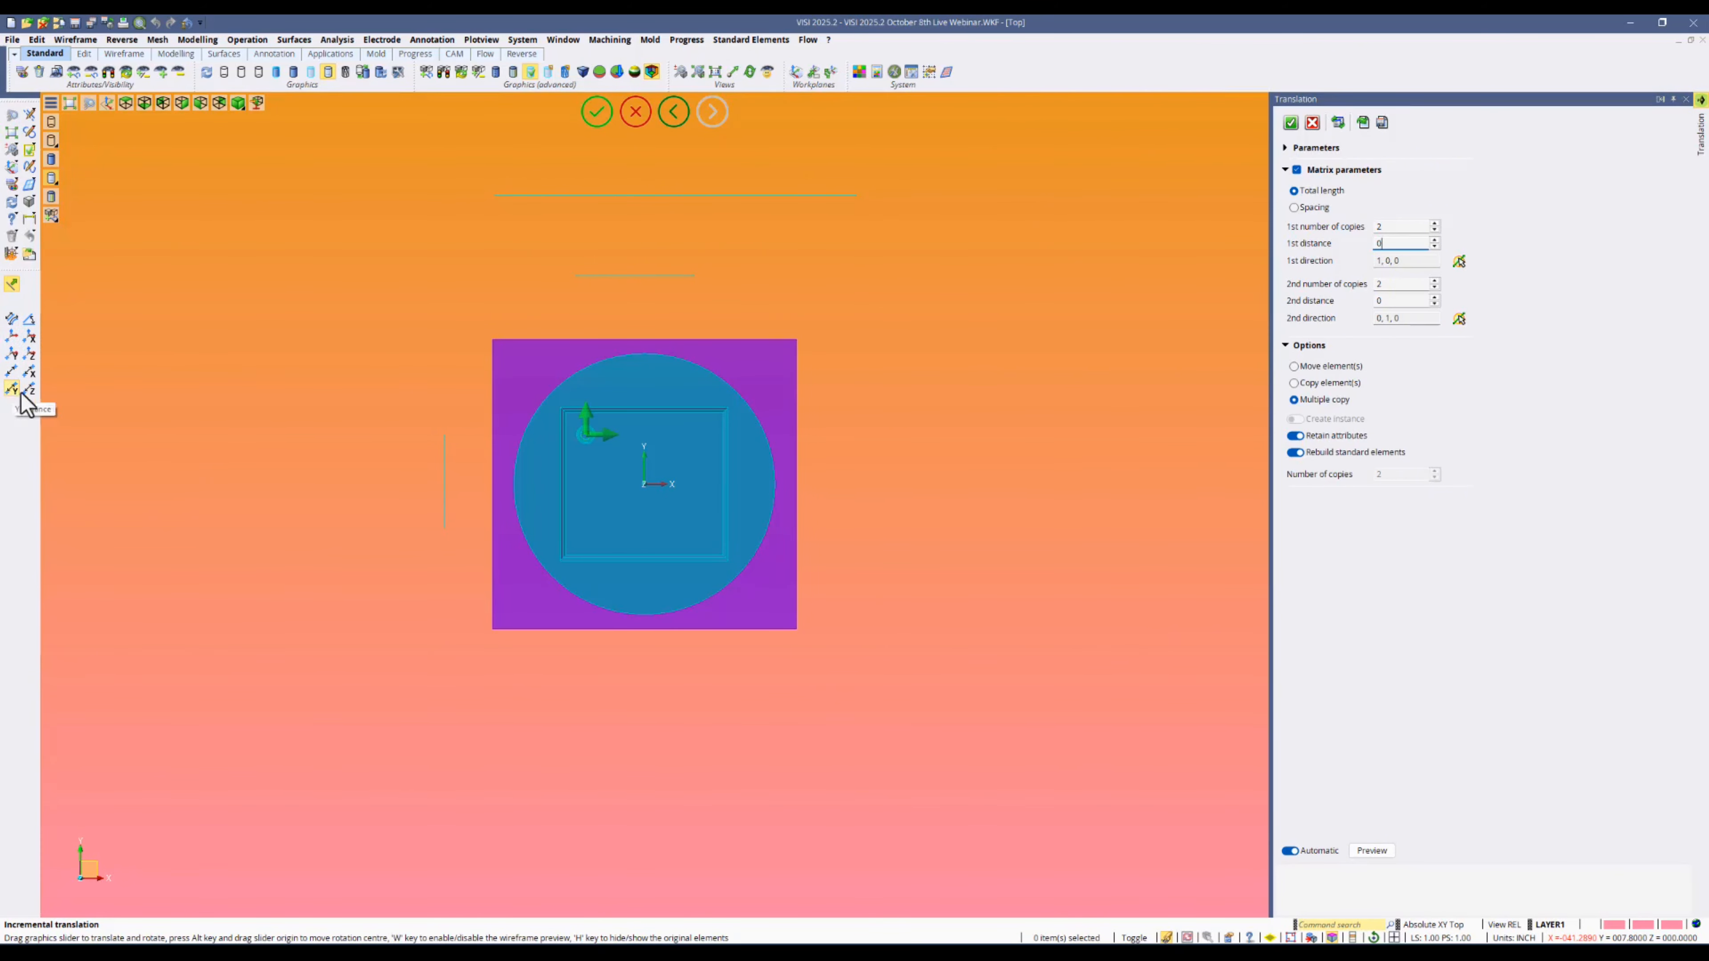
{"action": "mouse_move", "coordinate": [594, 441]}
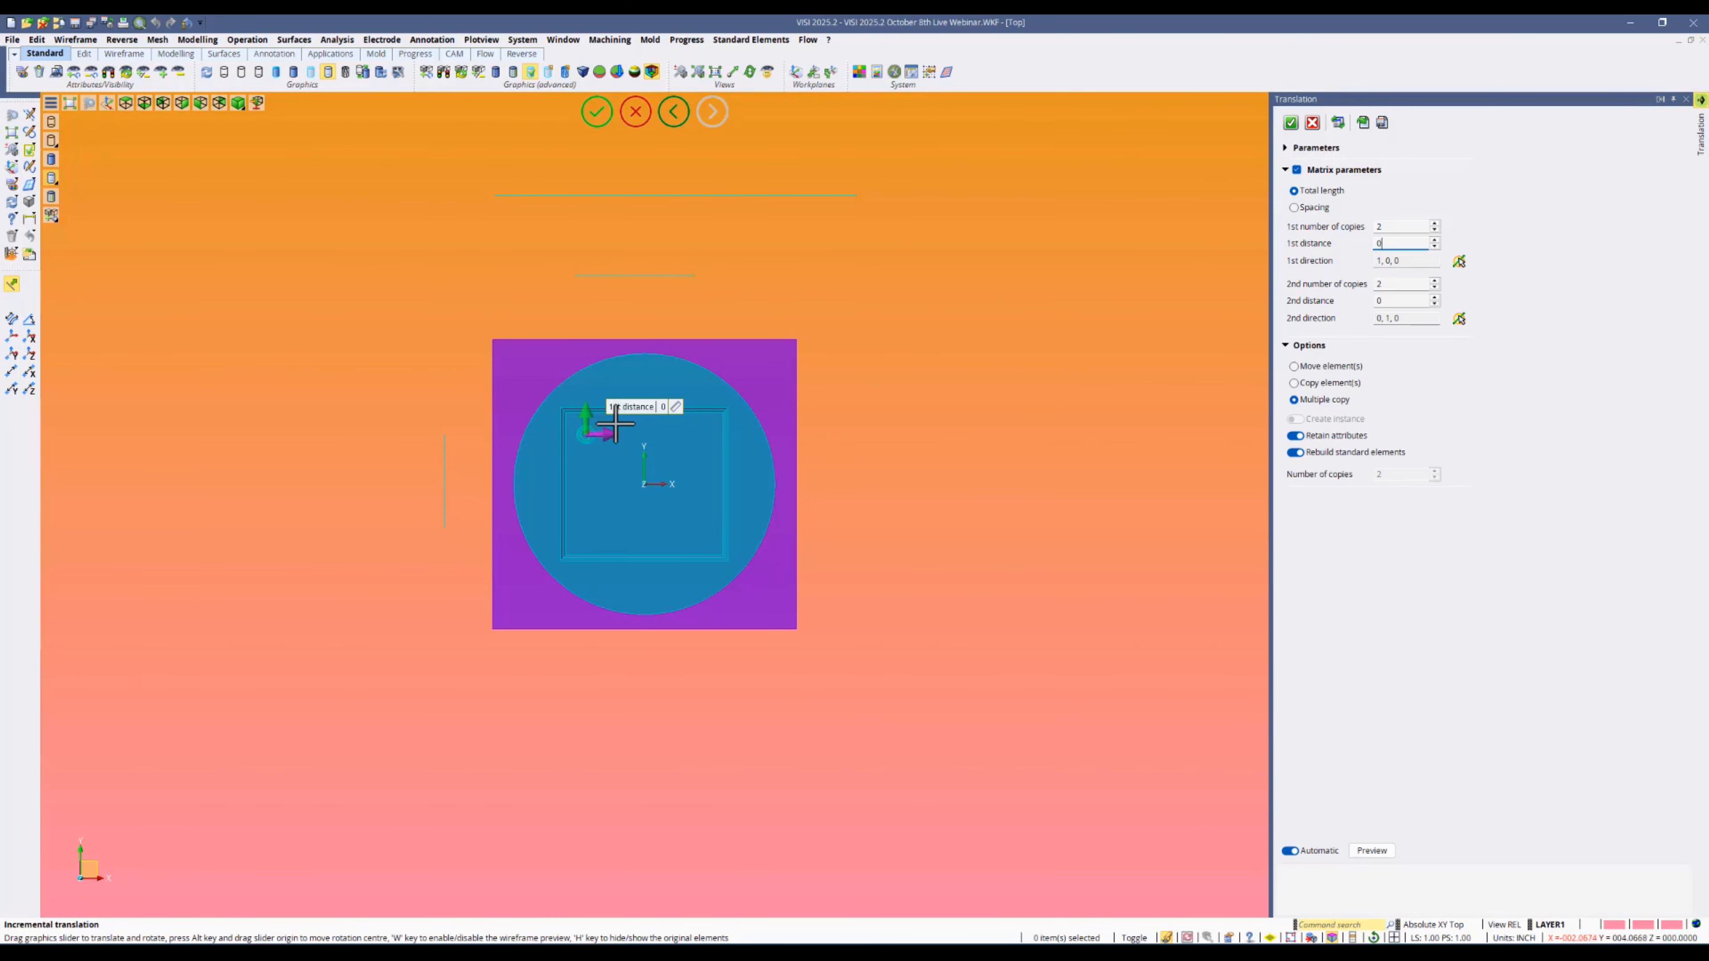
{"action": "left_click", "coordinate": [674, 406]}
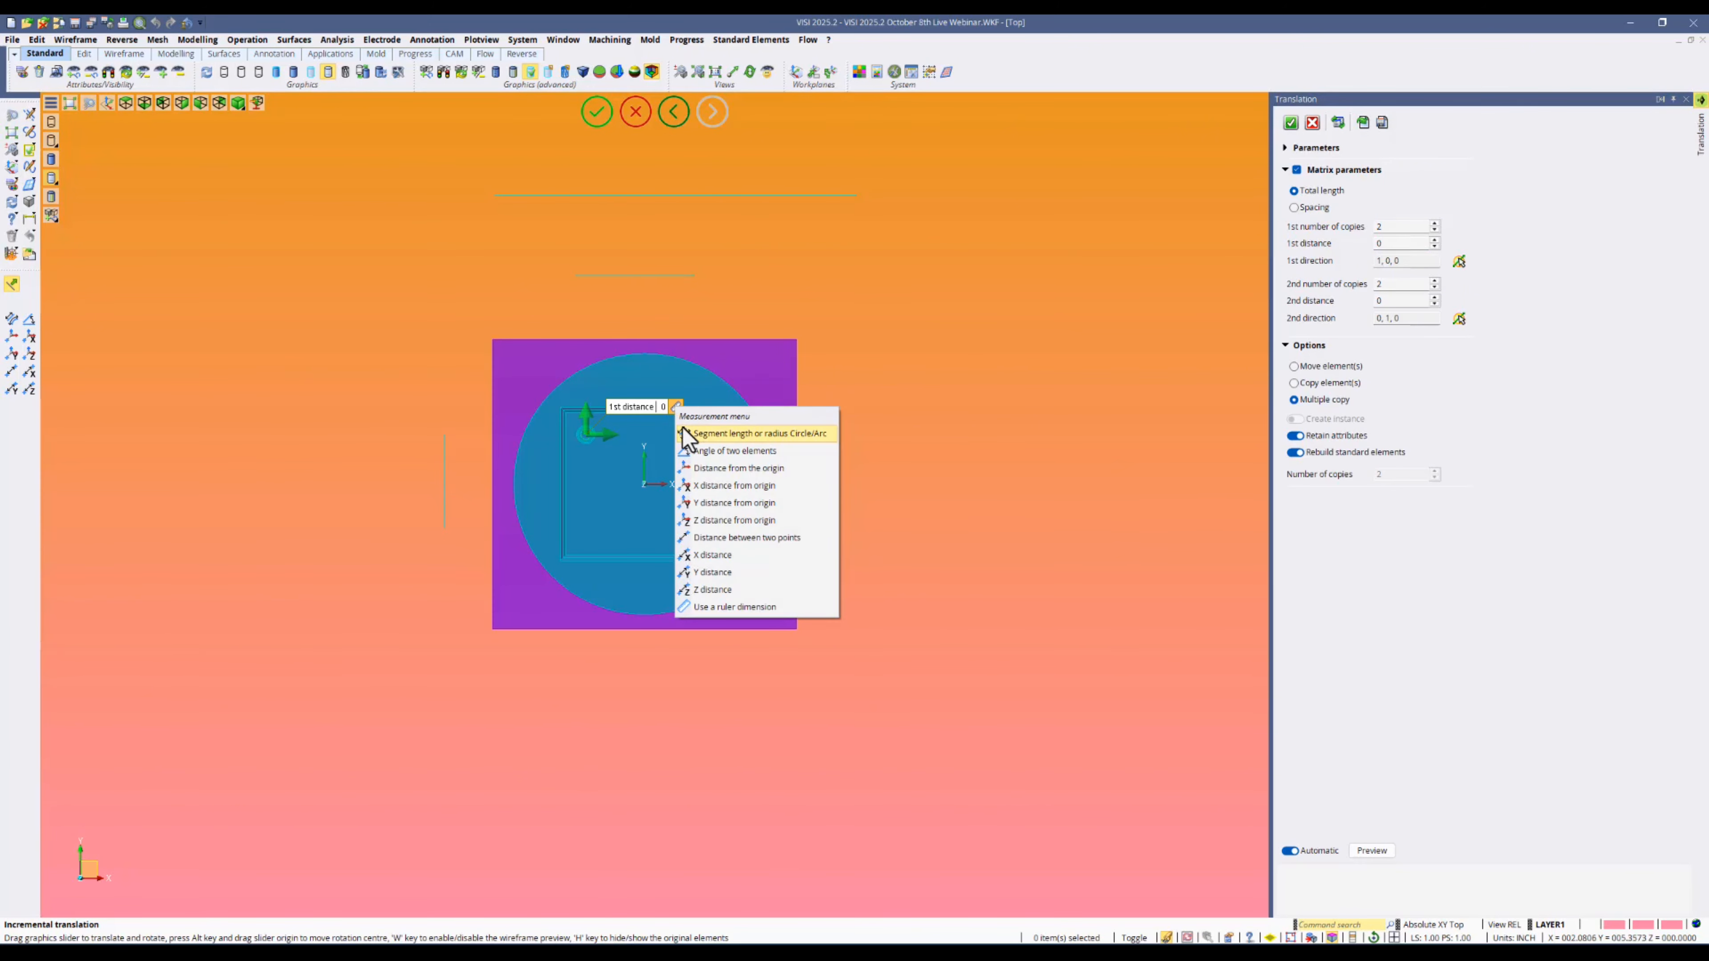
{"action": "left_click", "coordinate": [735, 540]}
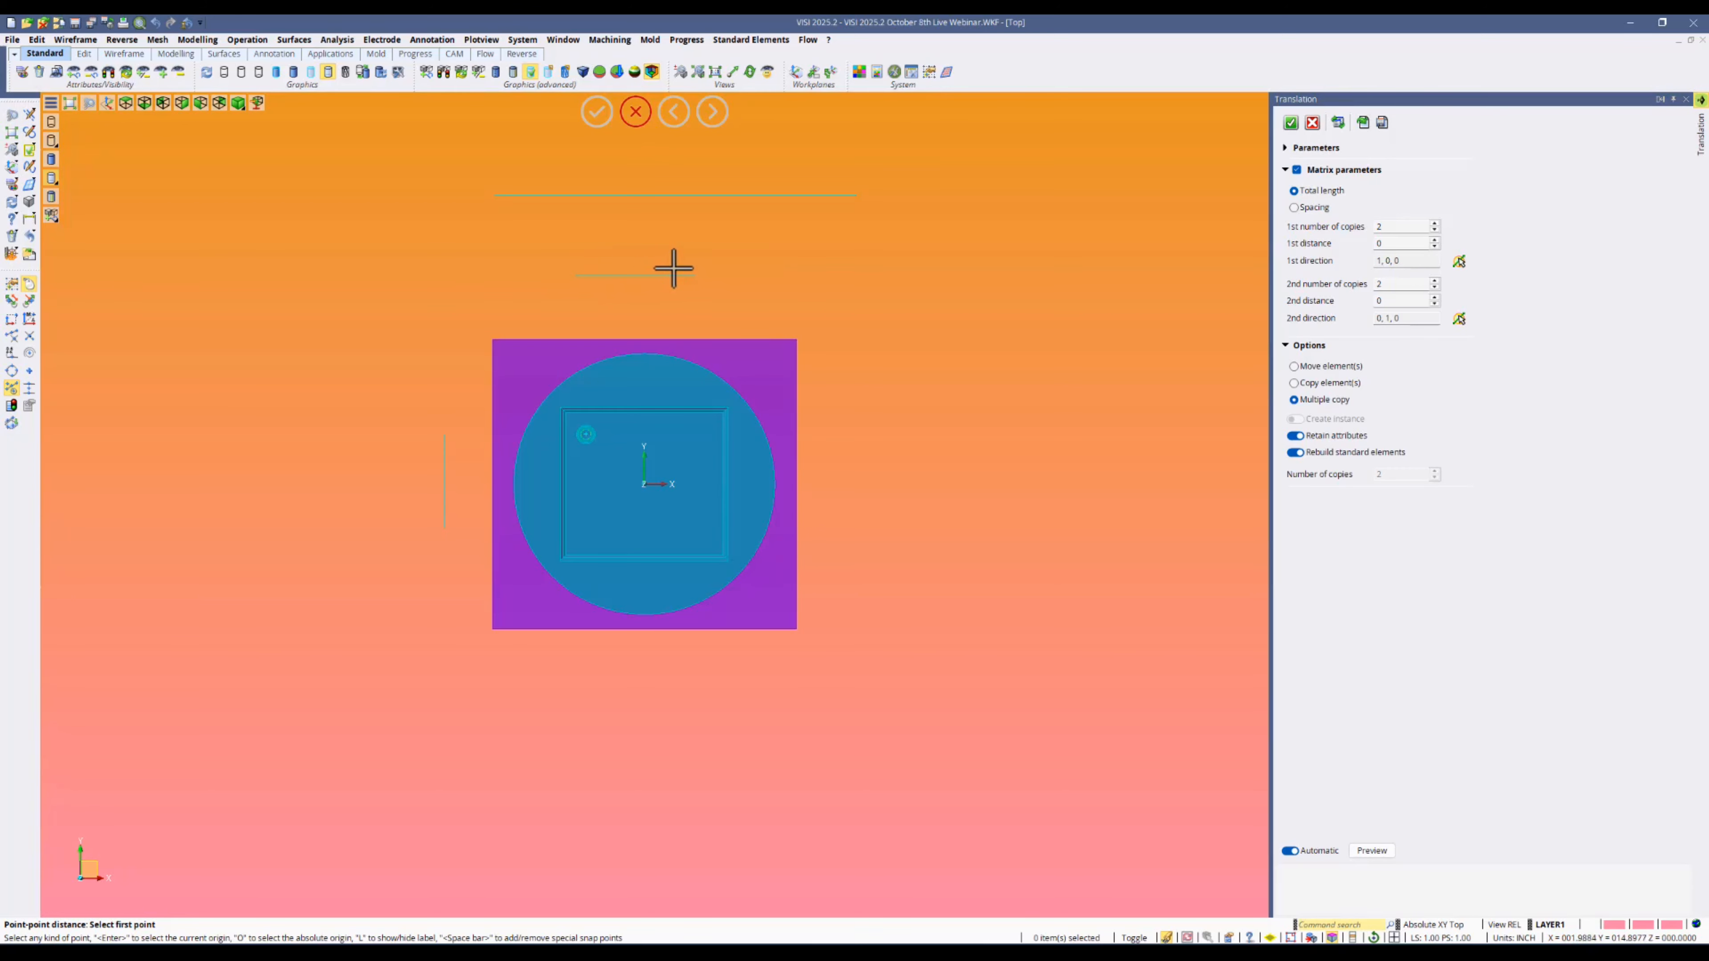
{"action": "left_click", "coordinate": [575, 276]}
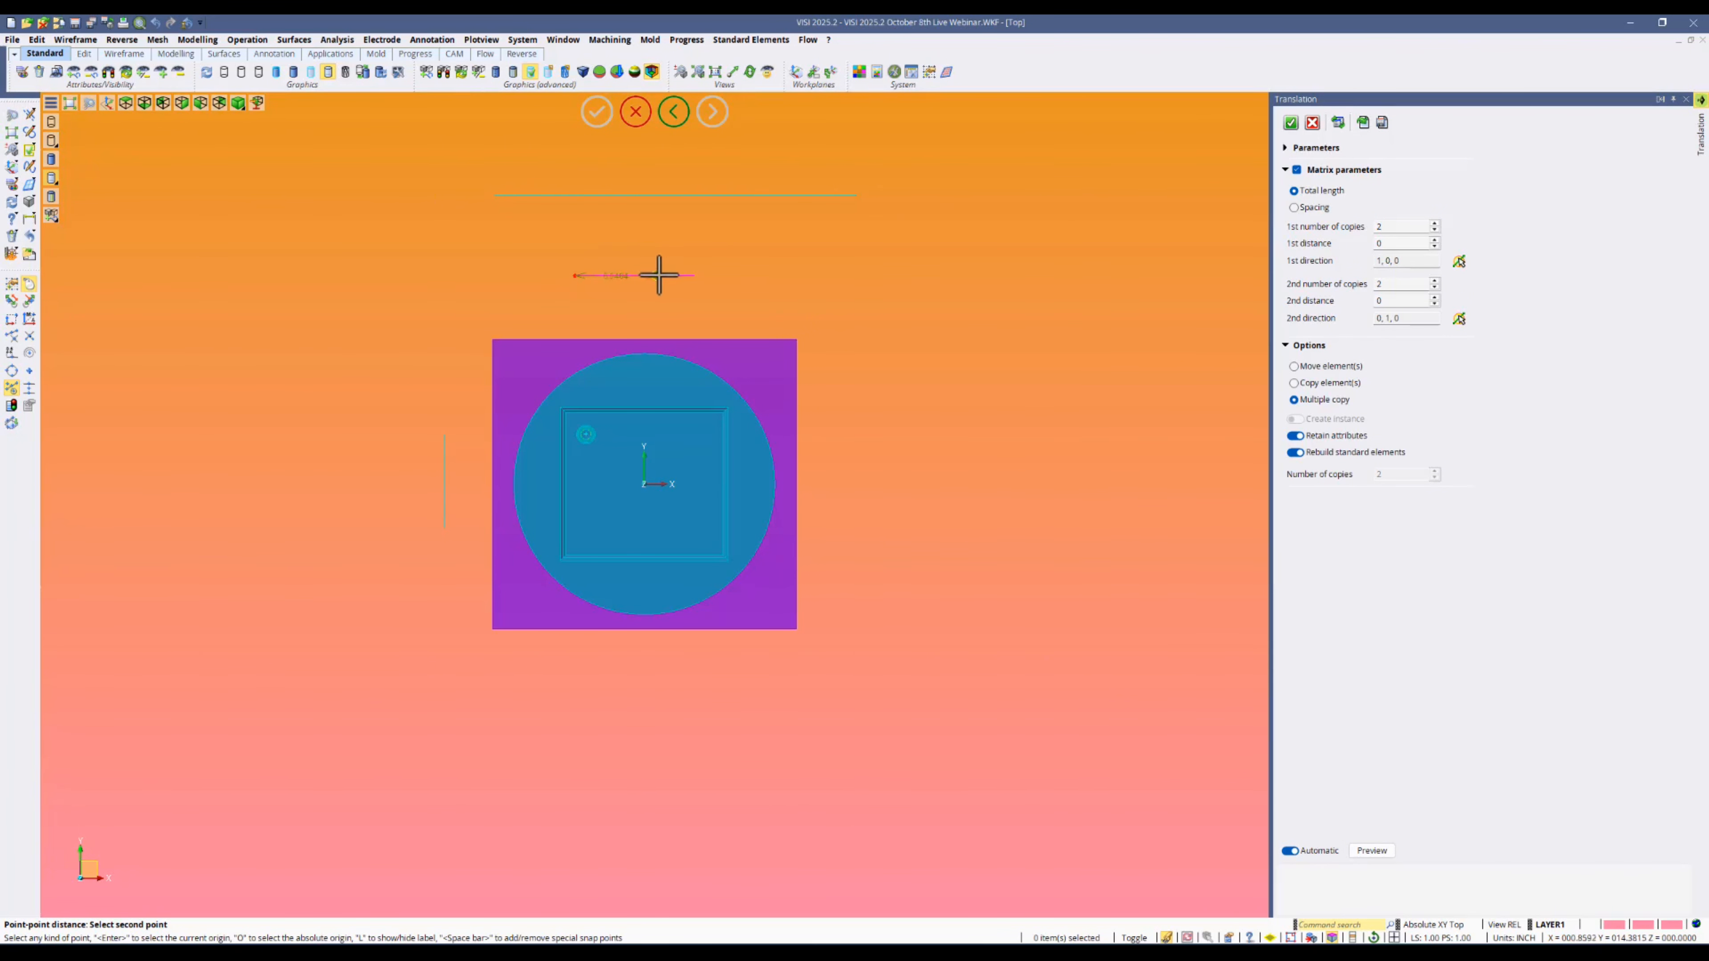
{"action": "left_click", "coordinate": [694, 274]}
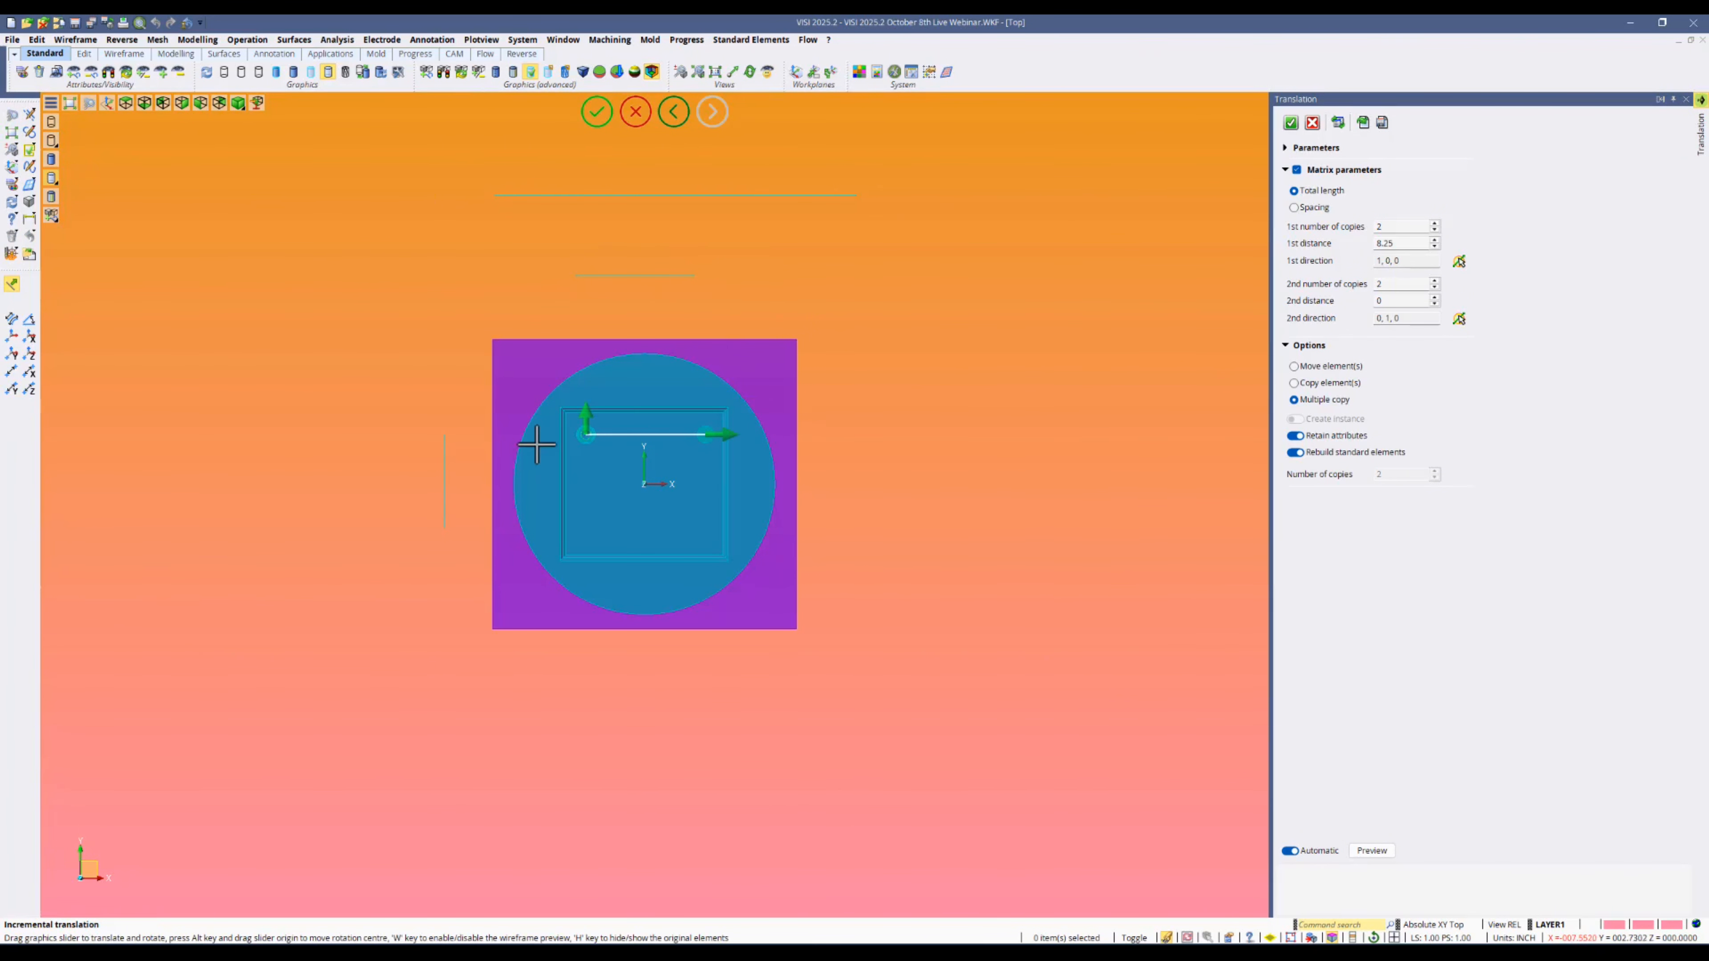
Step: Set the 2nd matrix distance with a ruler dimension along the vertical line beside the plate, and confirm the matrix copy
{"action": "mouse_move", "coordinate": [709, 434]}
{"action": "left_click", "coordinate": [1397, 301]}
{"action": "mouse_move", "coordinate": [596, 411]}
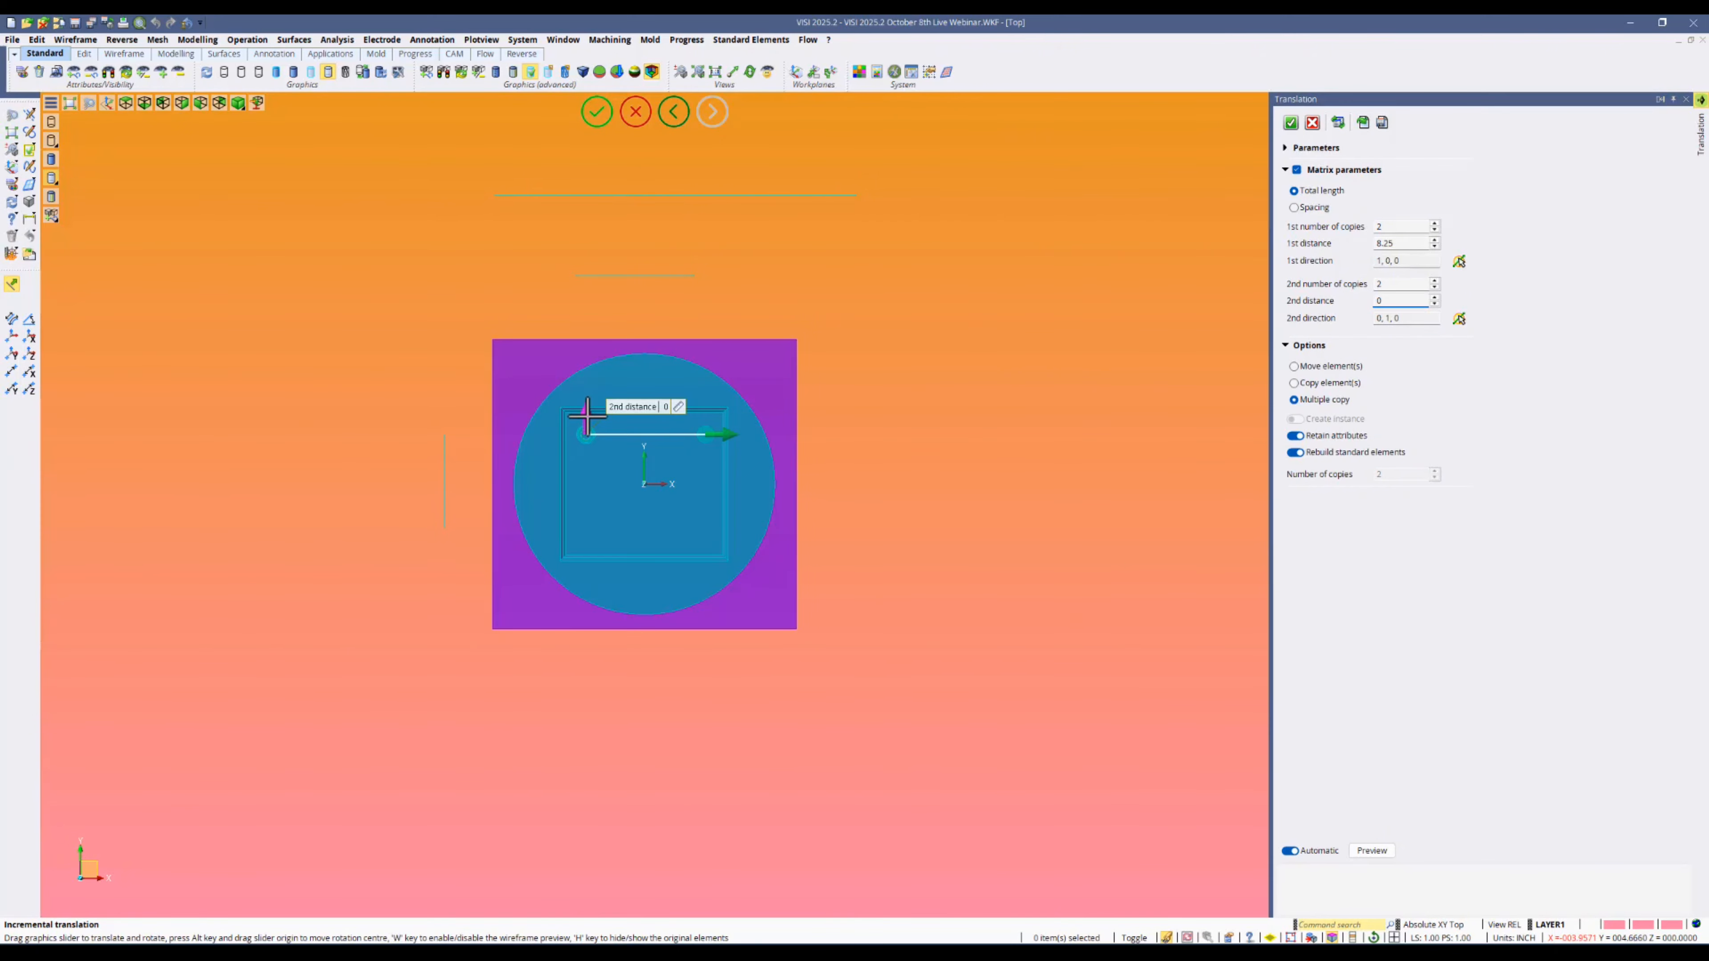
{"action": "left_click", "coordinate": [675, 405]}
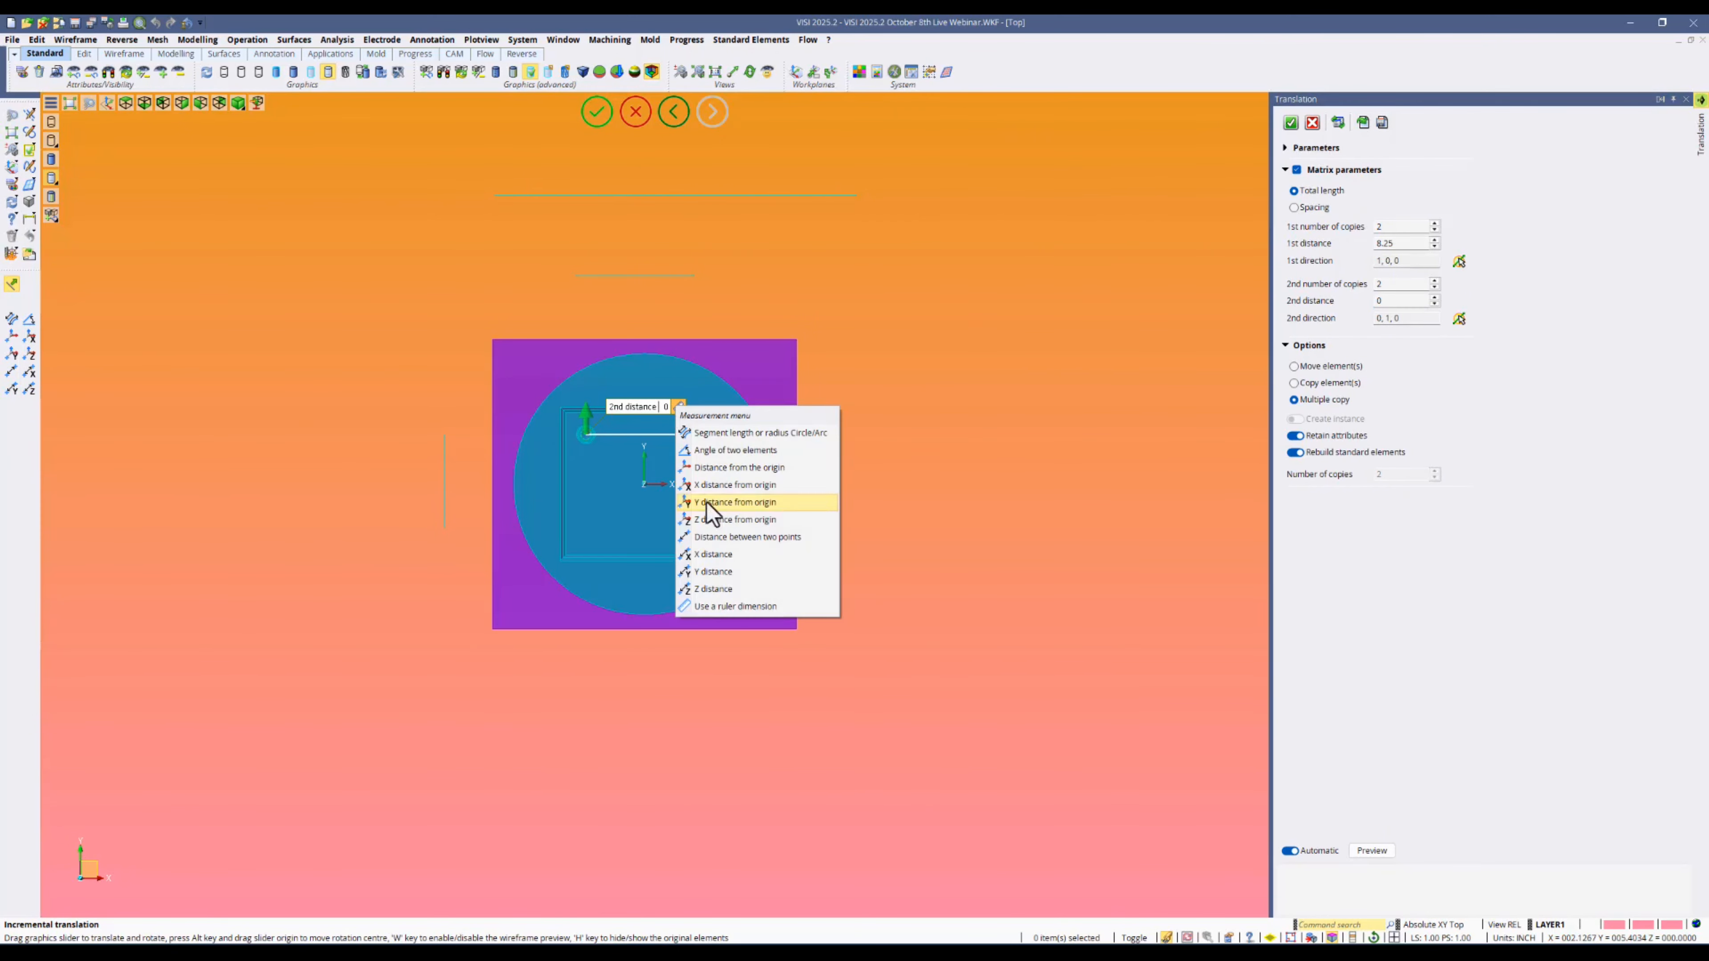
{"action": "left_click", "coordinate": [788, 608]}
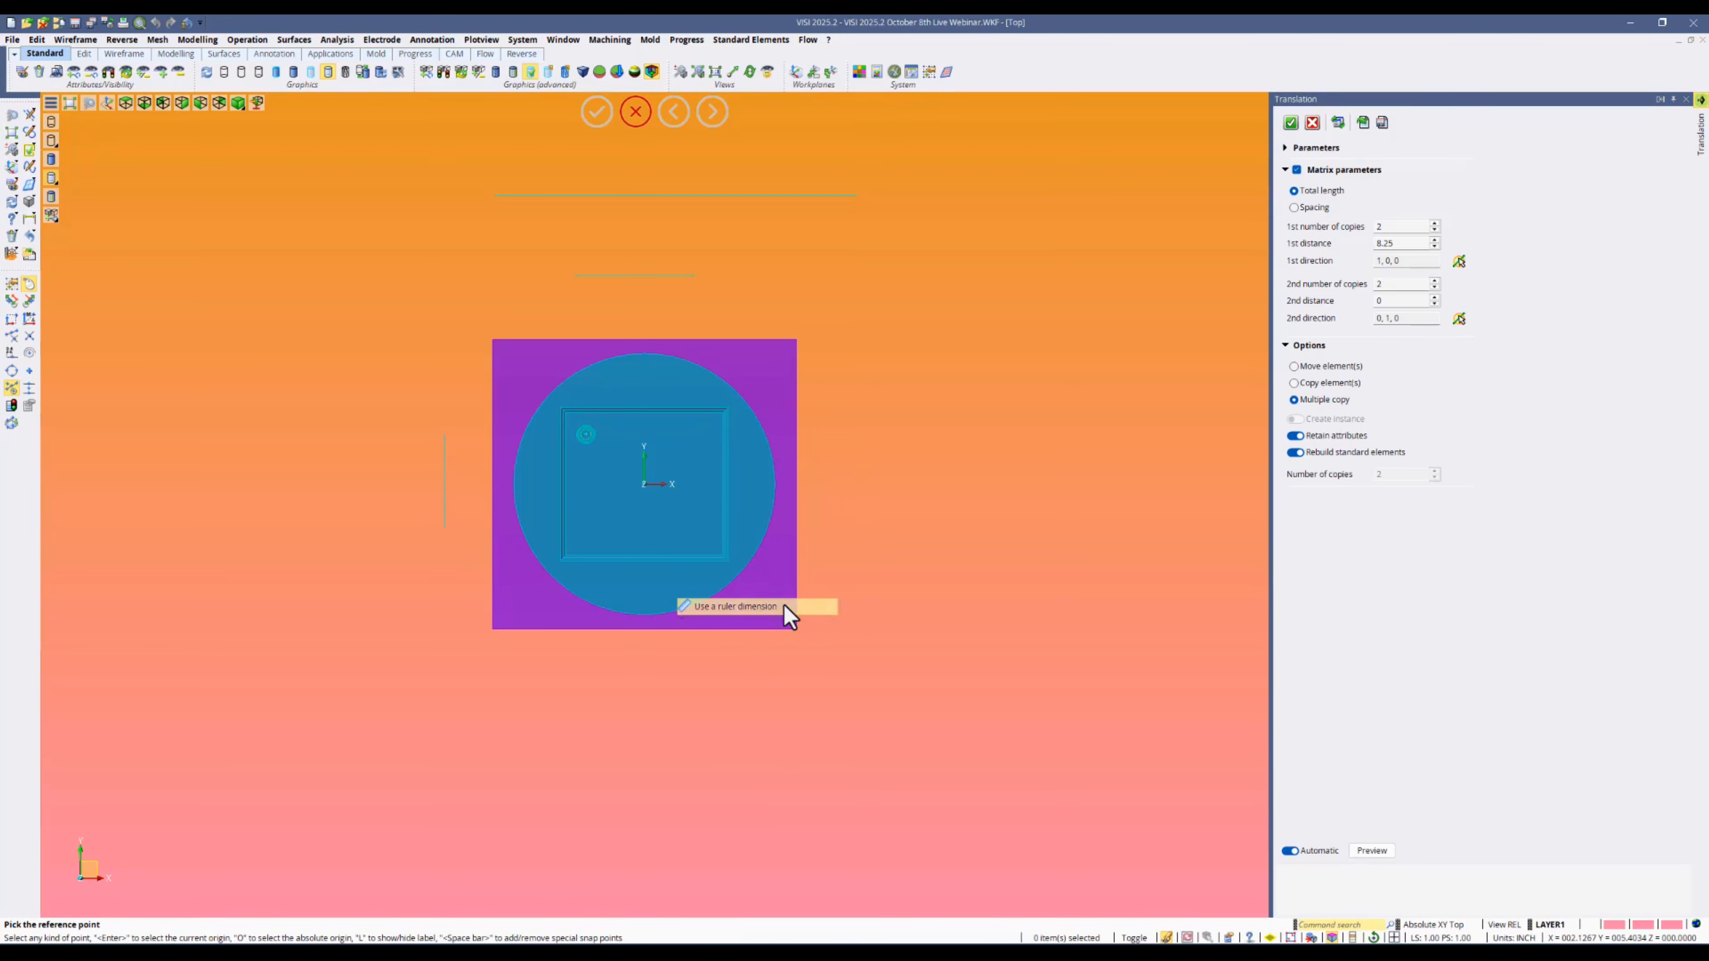
{"action": "left_click", "coordinate": [445, 435]}
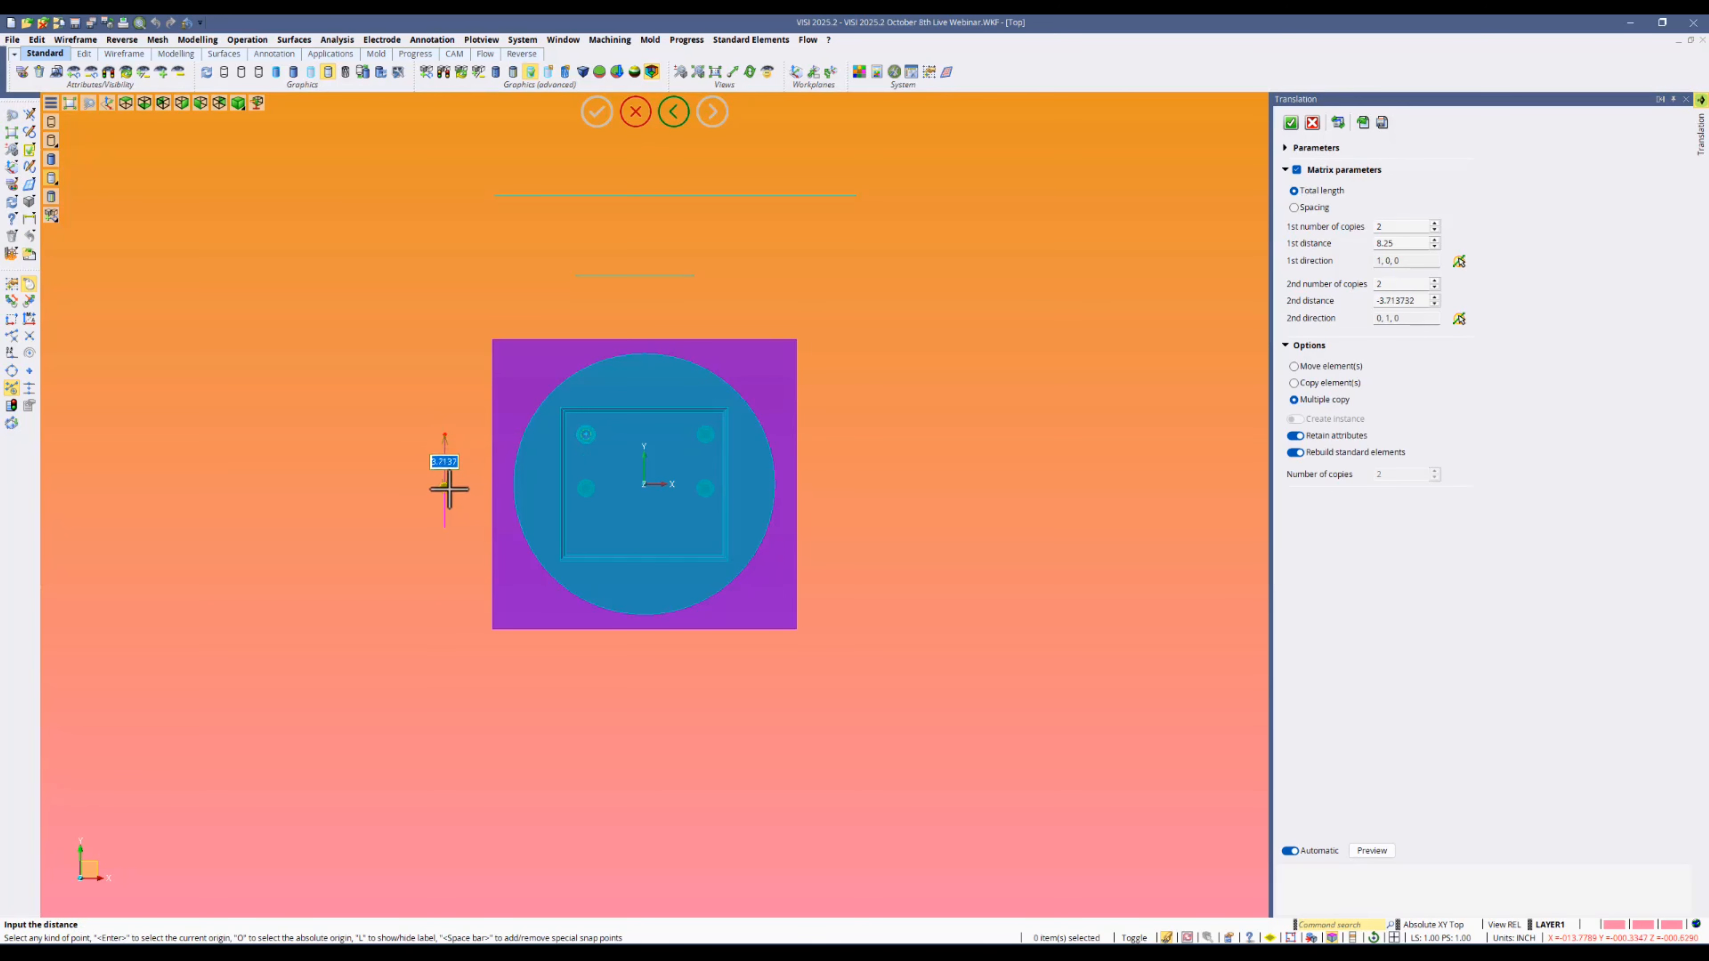
{"action": "left_click", "coordinate": [447, 530]}
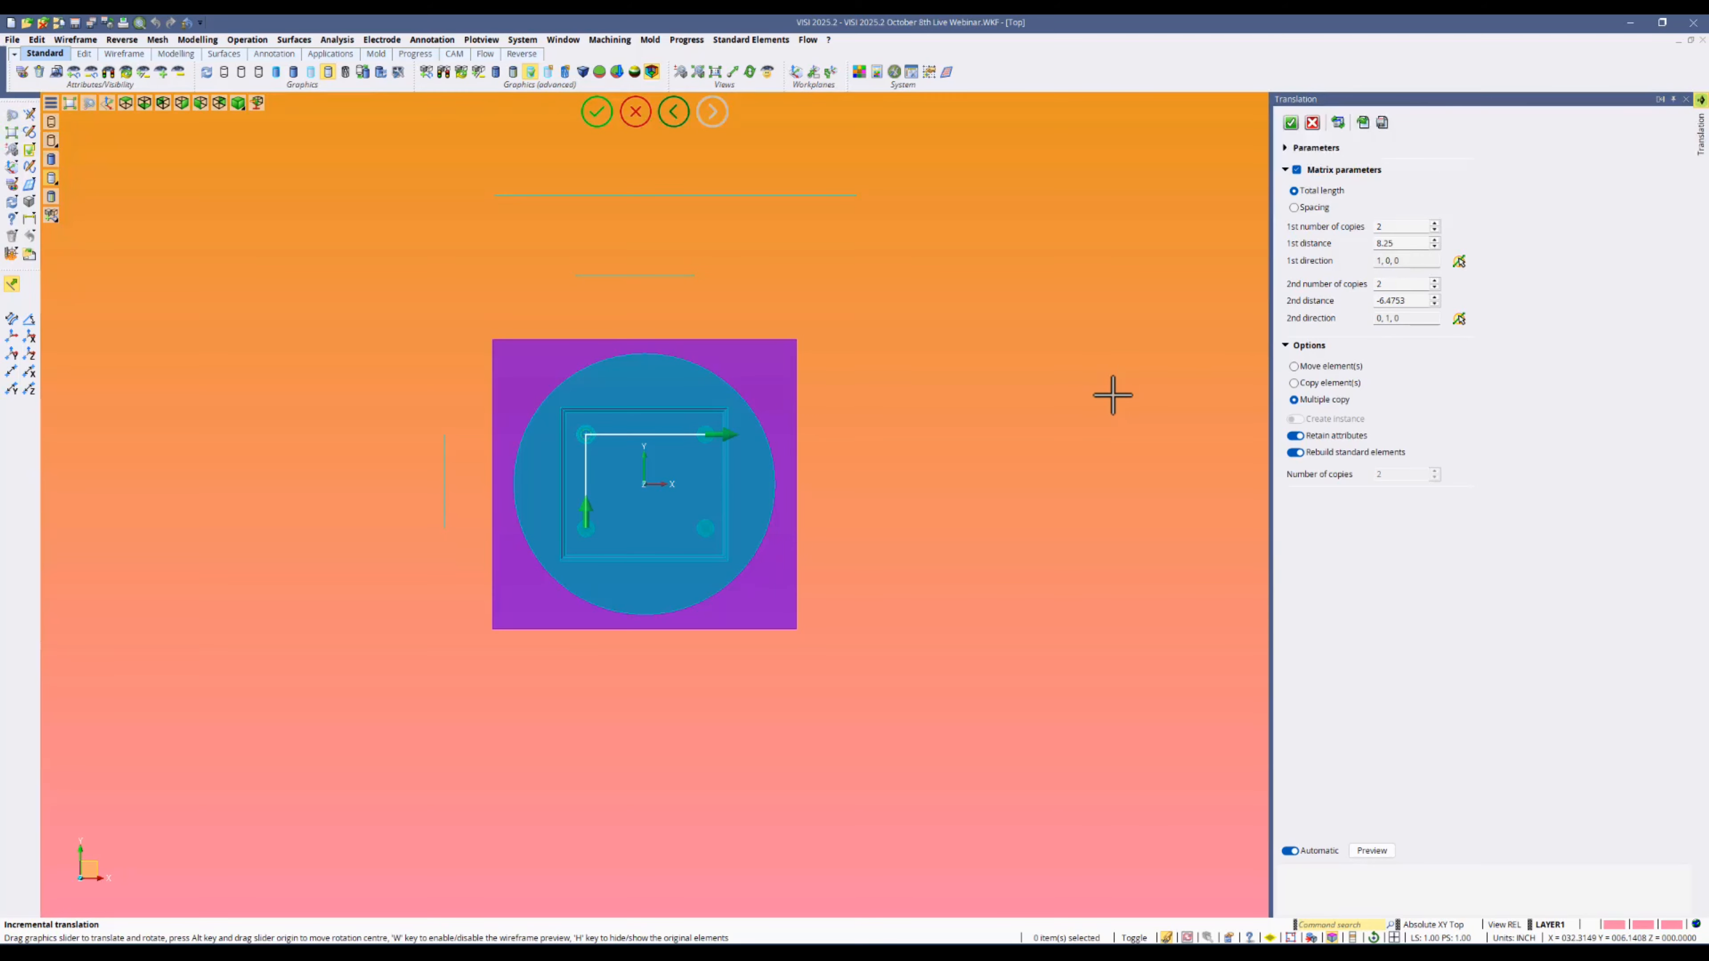
{"action": "right_click", "coordinate": [1063, 425]}
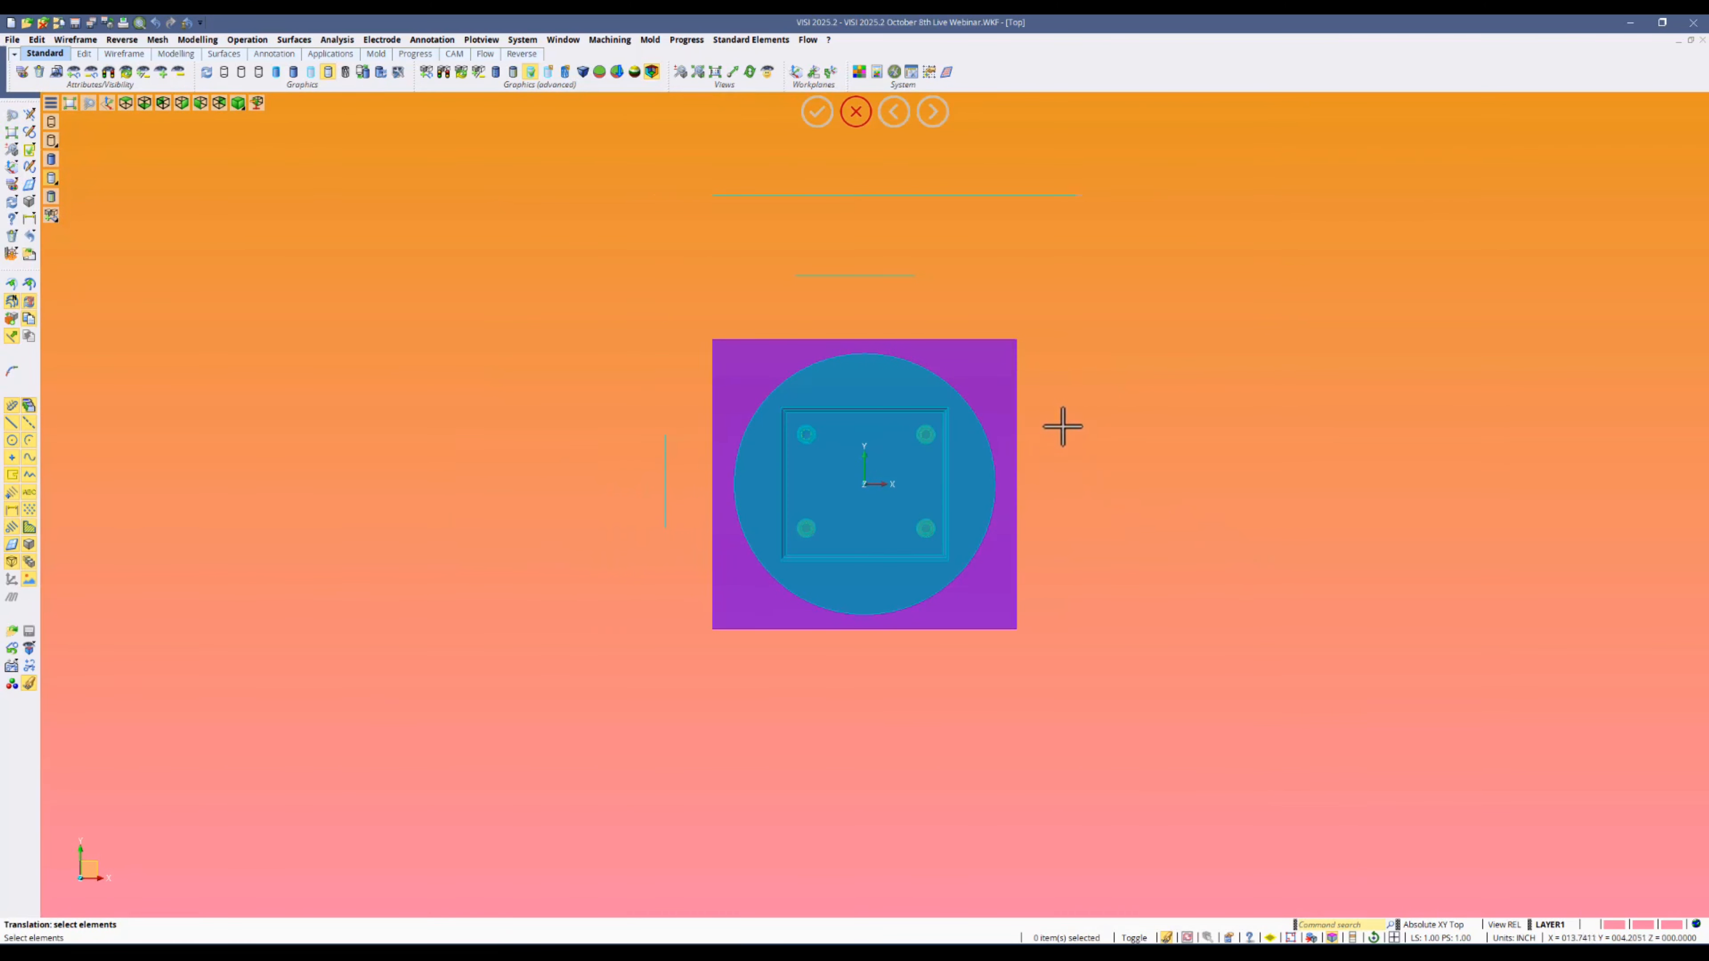
{"action": "key", "text": "Escape"}
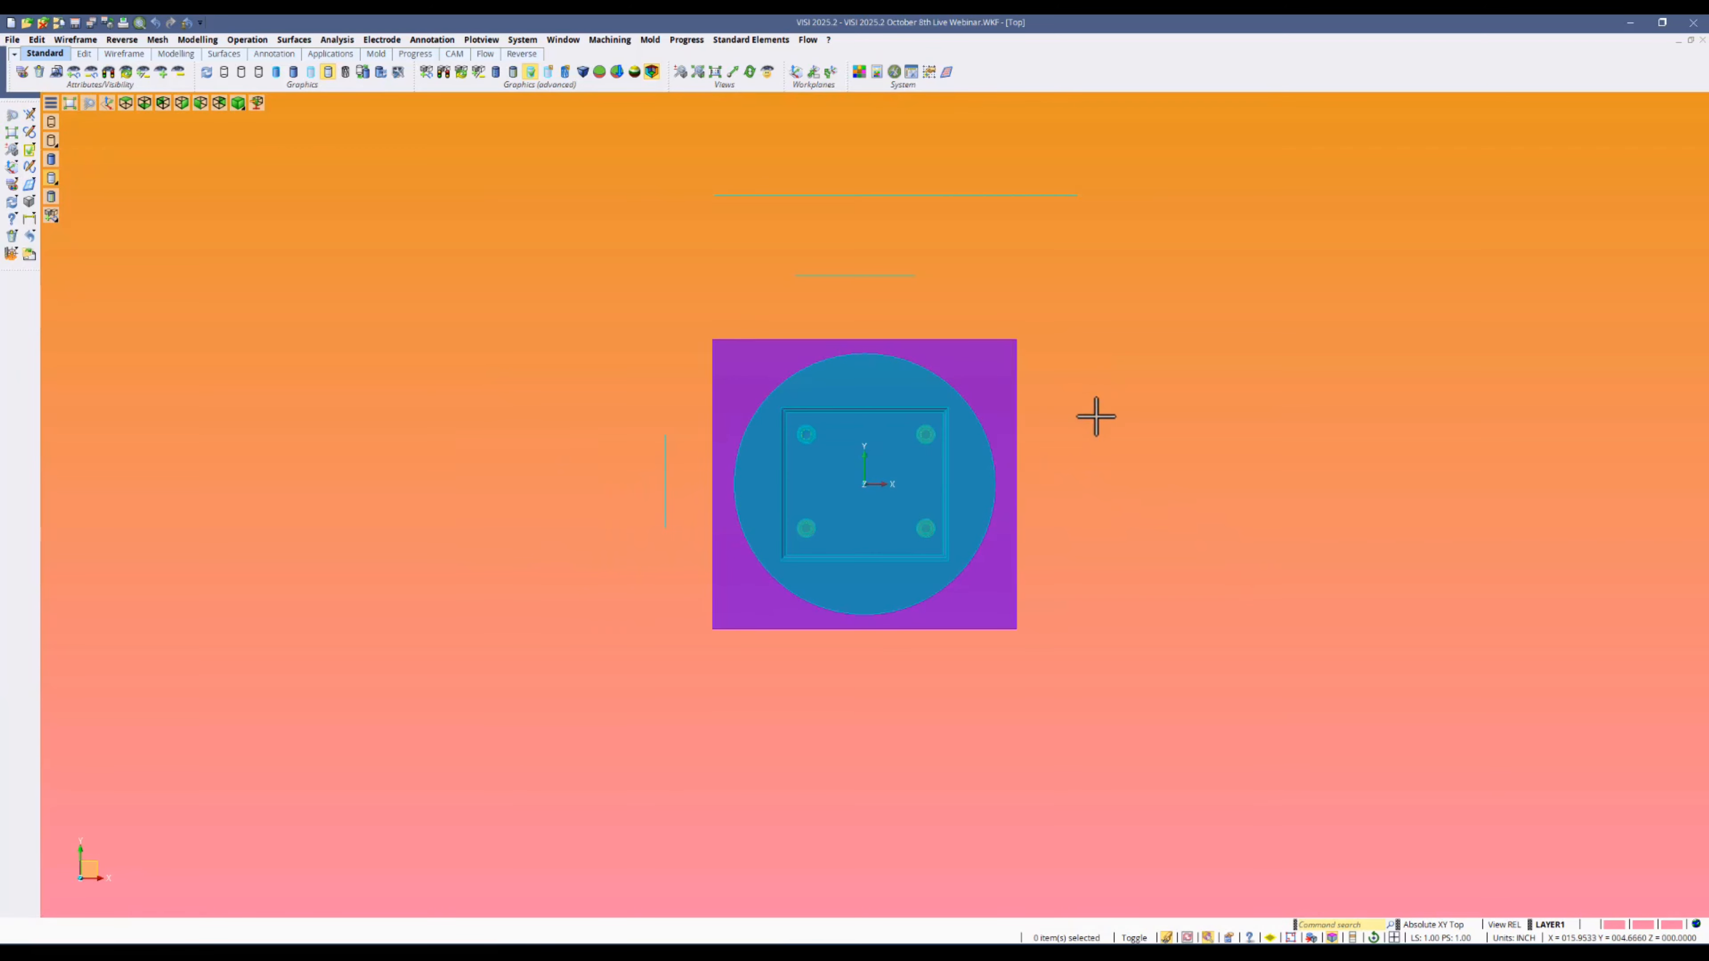
Step: Begin translating the whole square plate assembly, with its circular body and four small features, using the Copy element(s) option
{"action": "right_click", "coordinate": [1131, 412]}
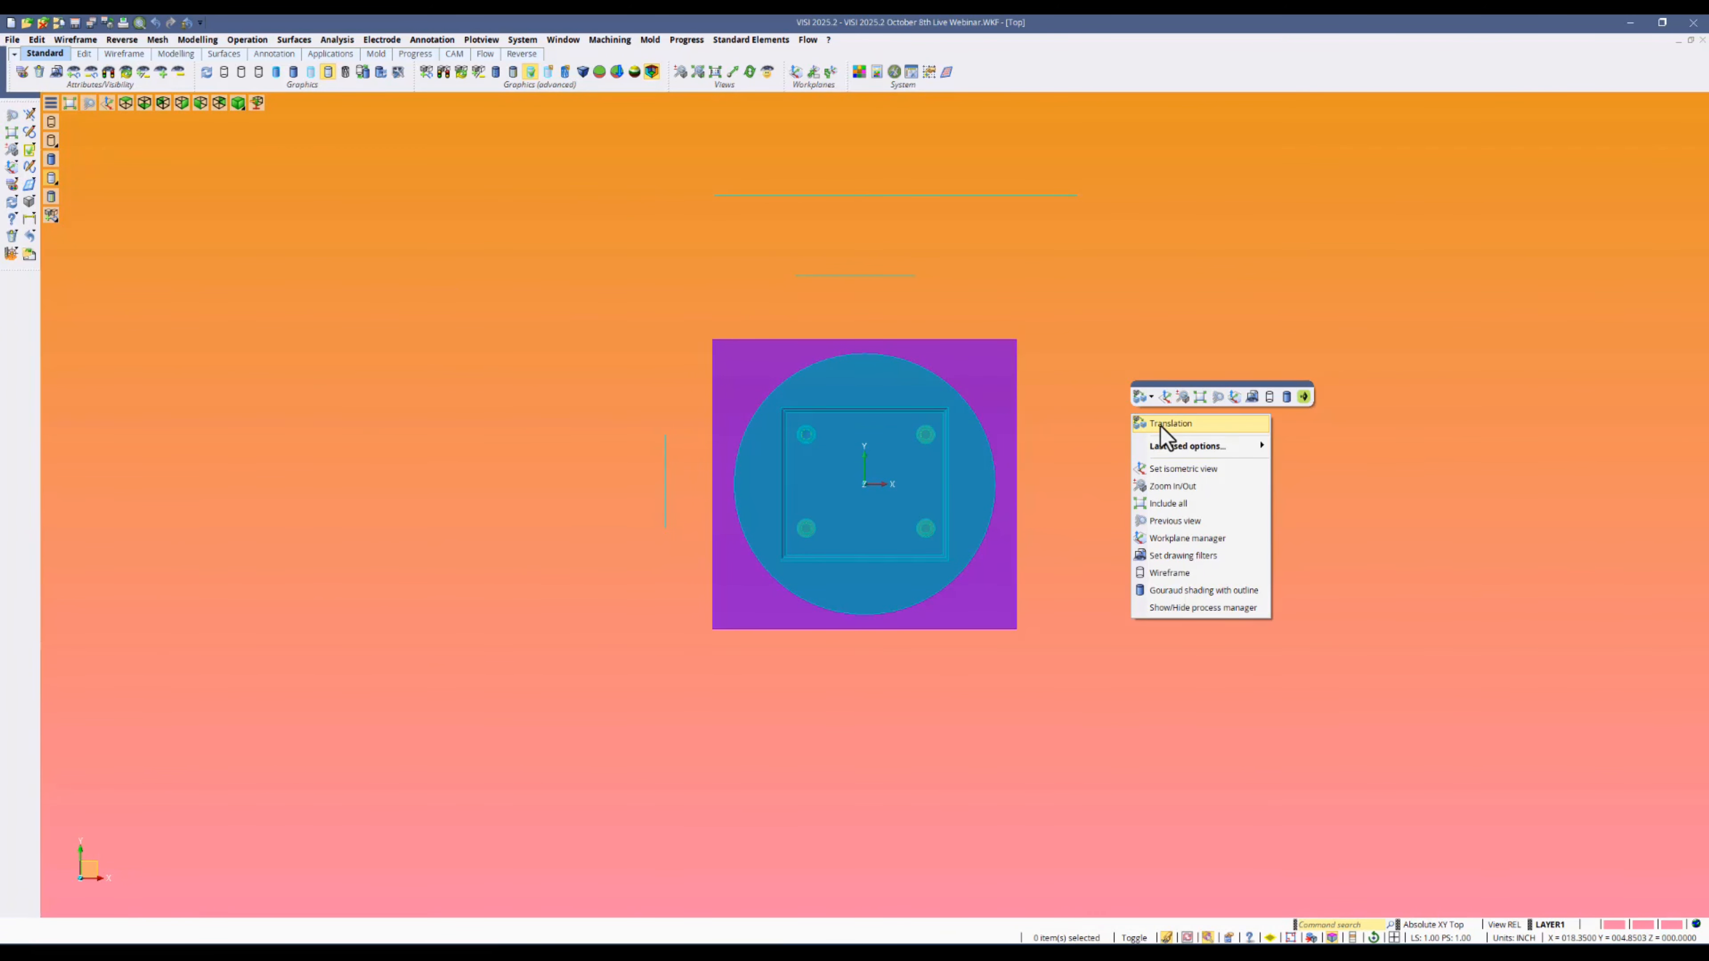
{"action": "left_click", "coordinate": [1160, 424]}
{"action": "left_click_drag", "start_coordinate": [1176, 698], "coordinate": [695, 313]}
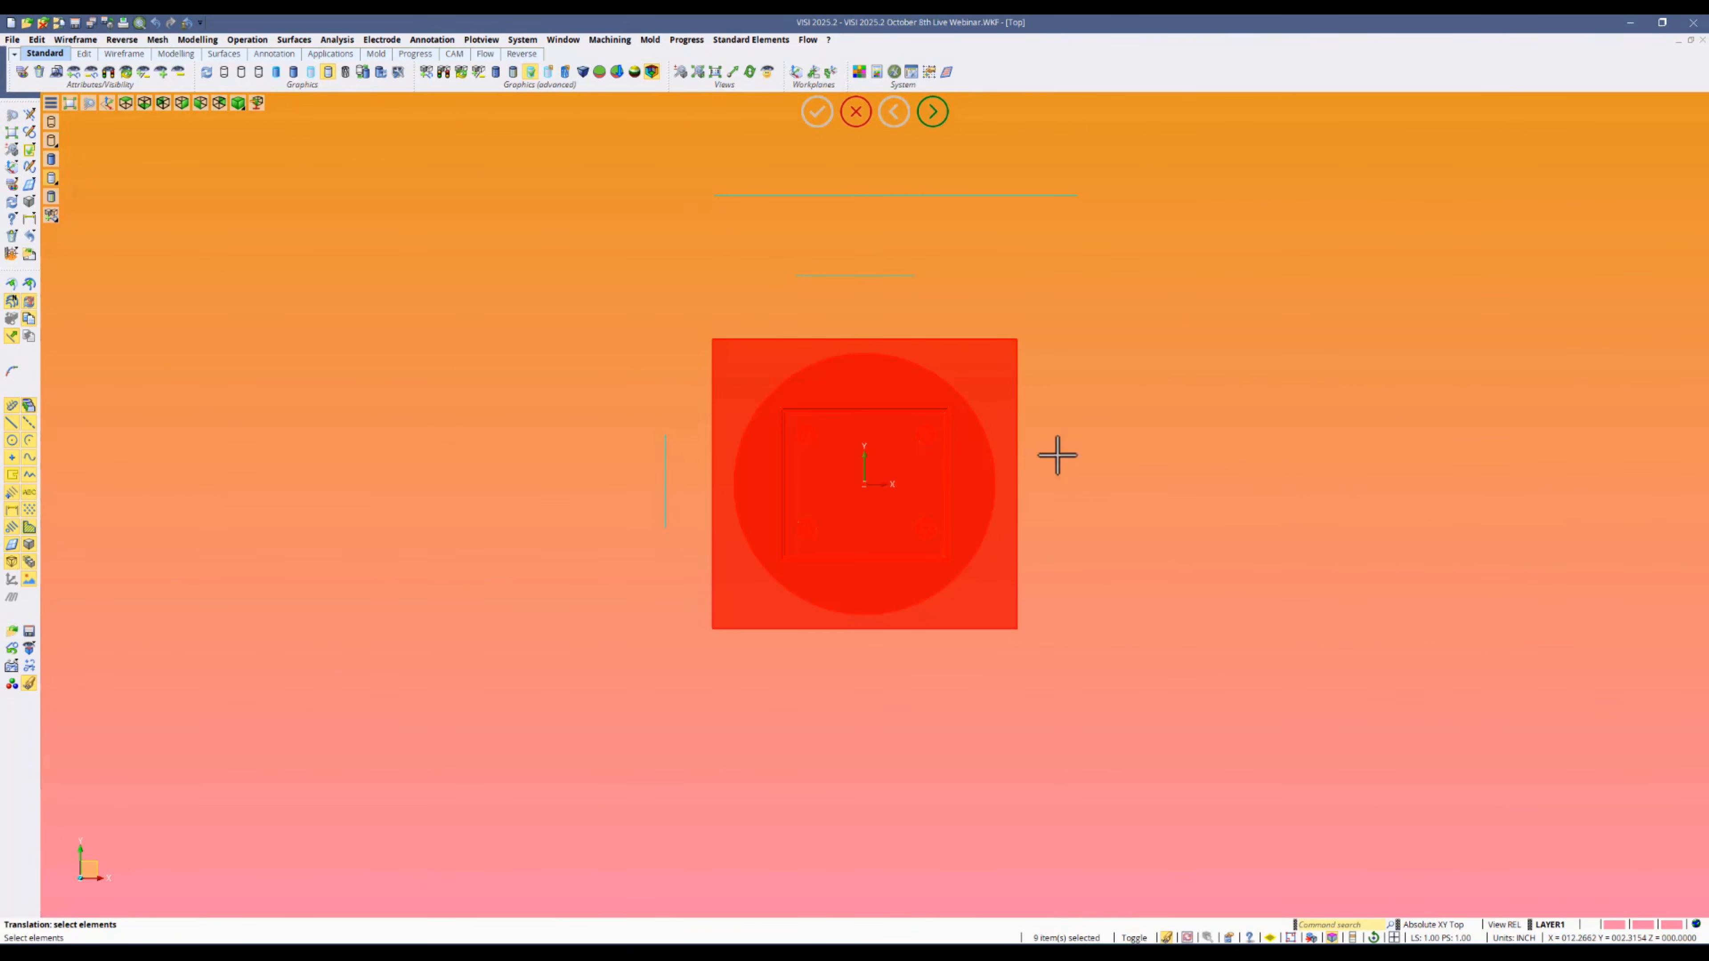
{"action": "right_click", "coordinate": [1175, 457]}
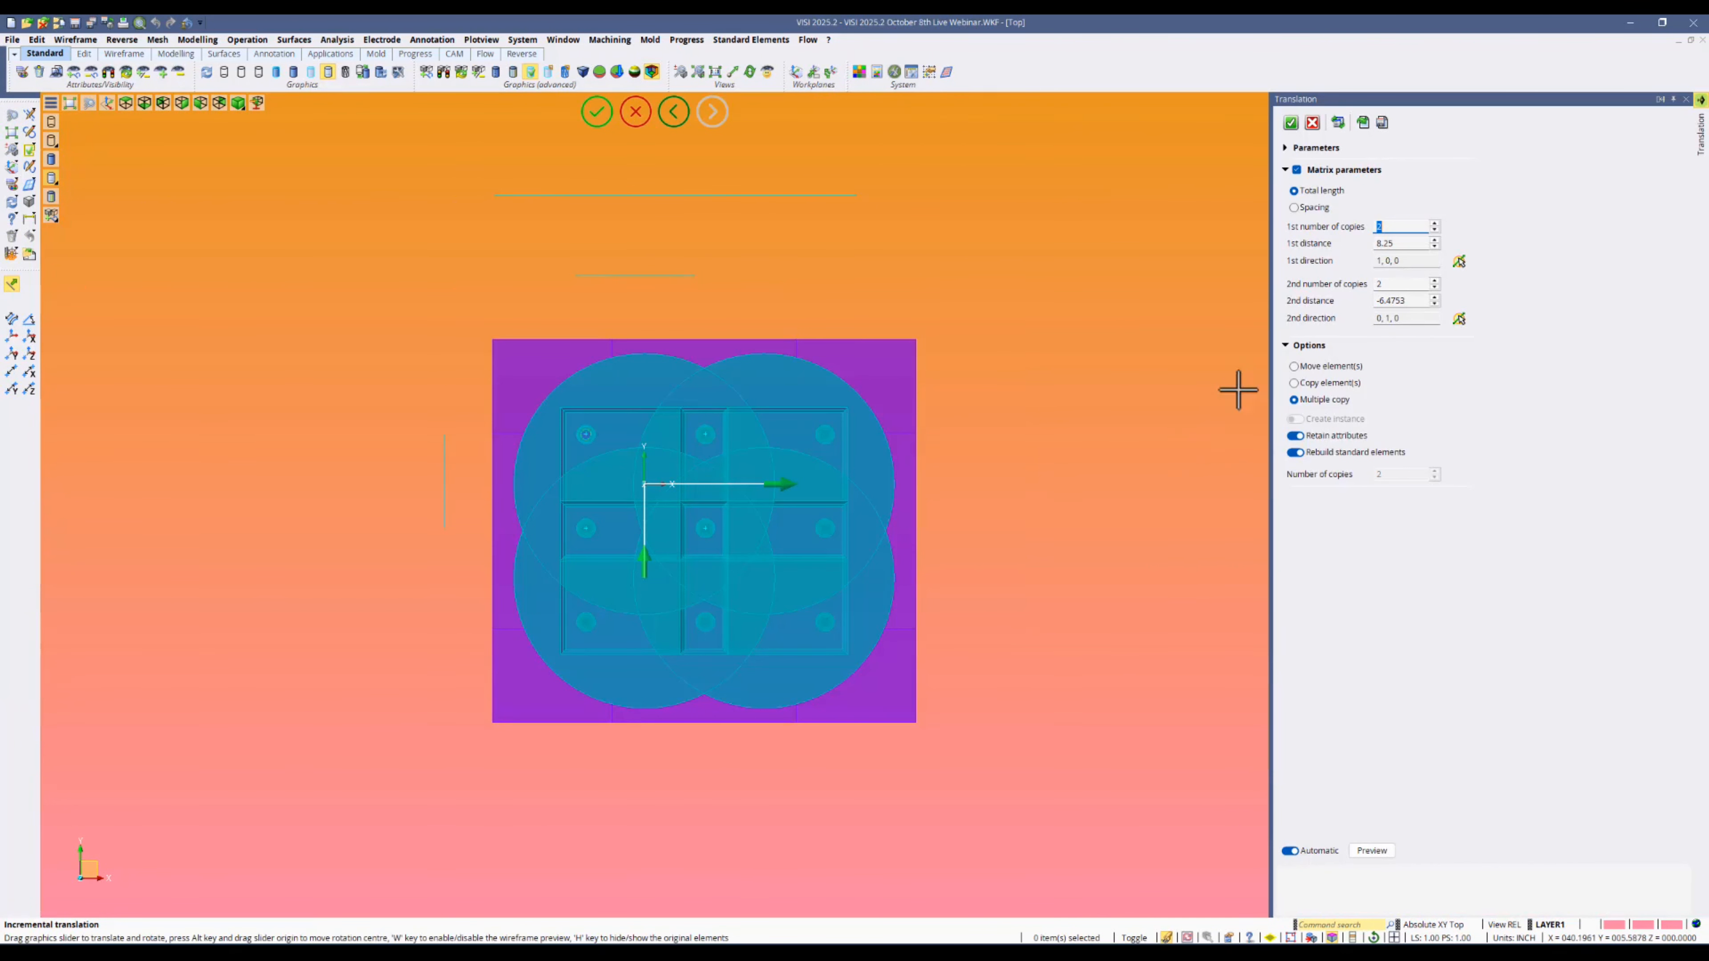
{"action": "left_click", "coordinate": [1293, 382]}
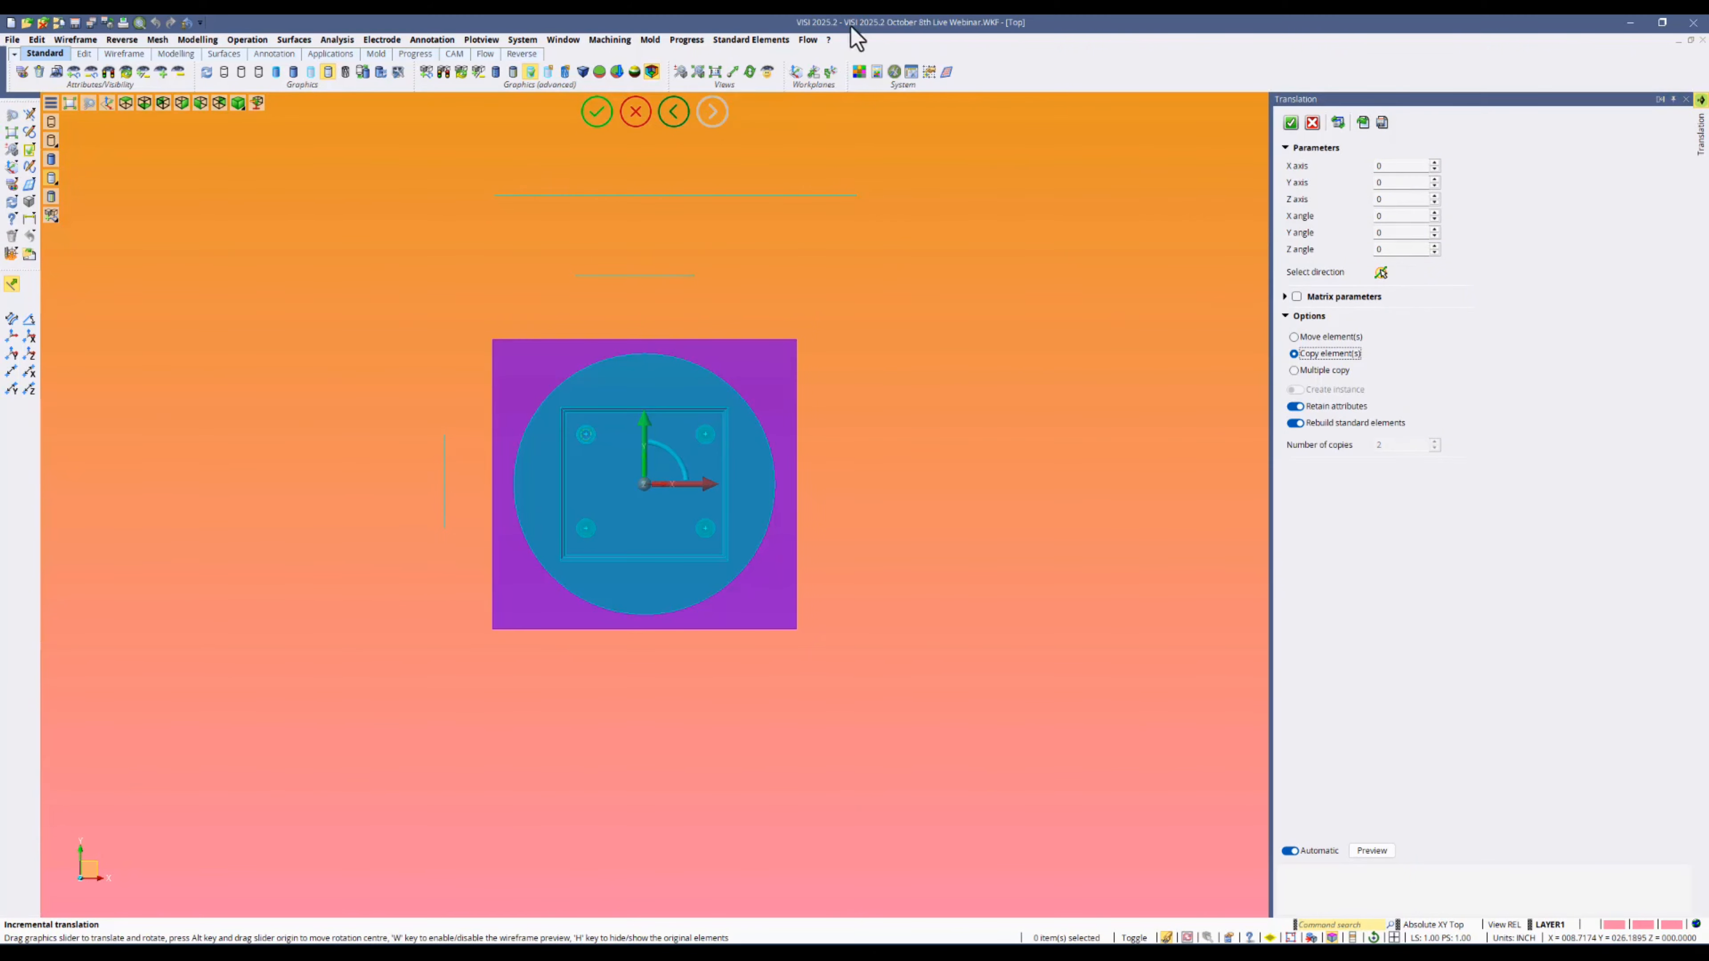
Step: Query the point-to-point distance between the two endpoints of the long horizontal line above the plate
{"action": "left_click", "coordinate": [829, 40]}
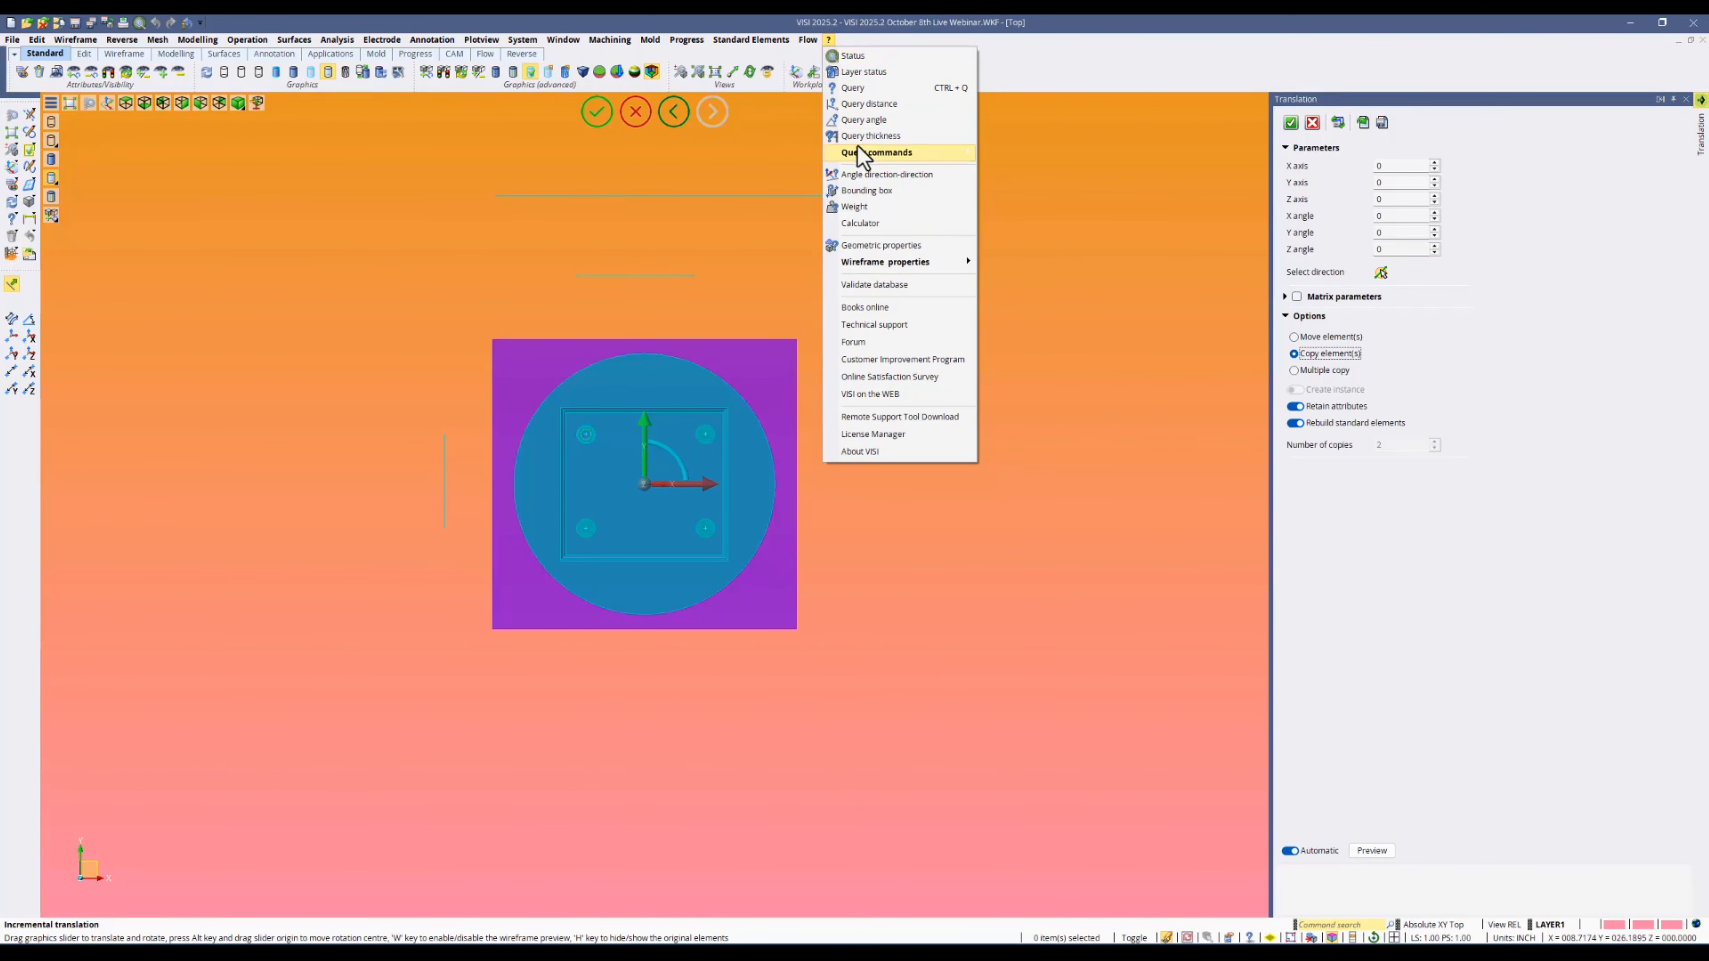
{"action": "mouse_move", "coordinate": [865, 161]}
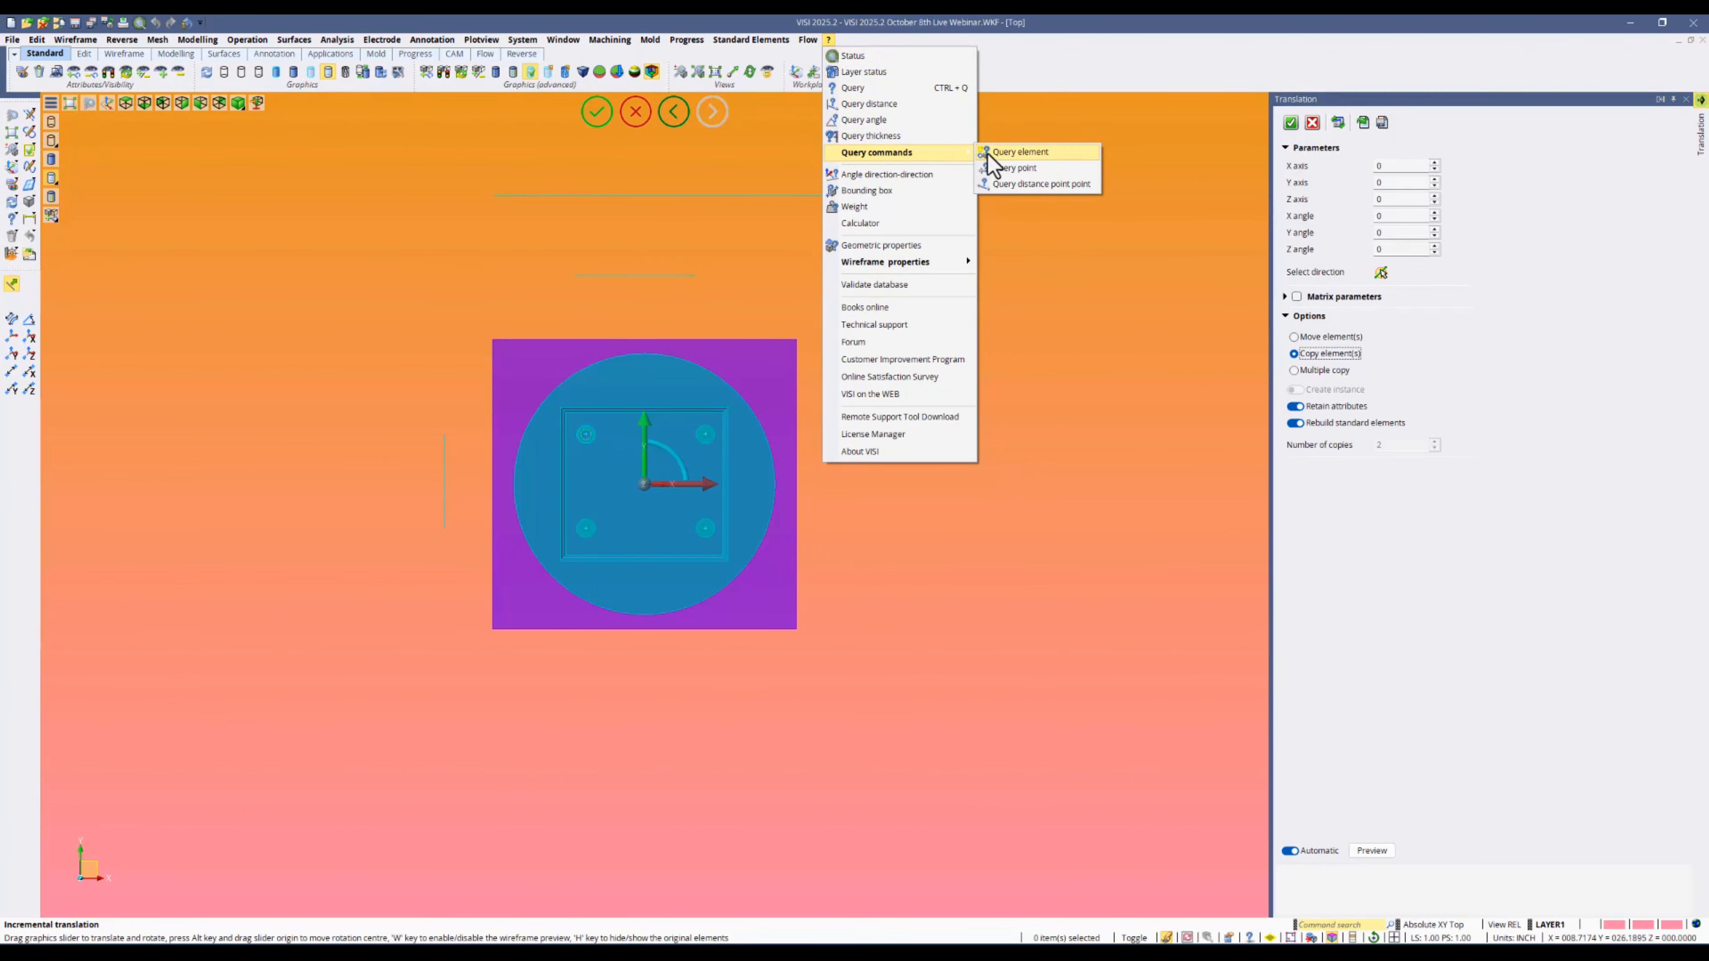
{"action": "left_click", "coordinate": [1008, 187]}
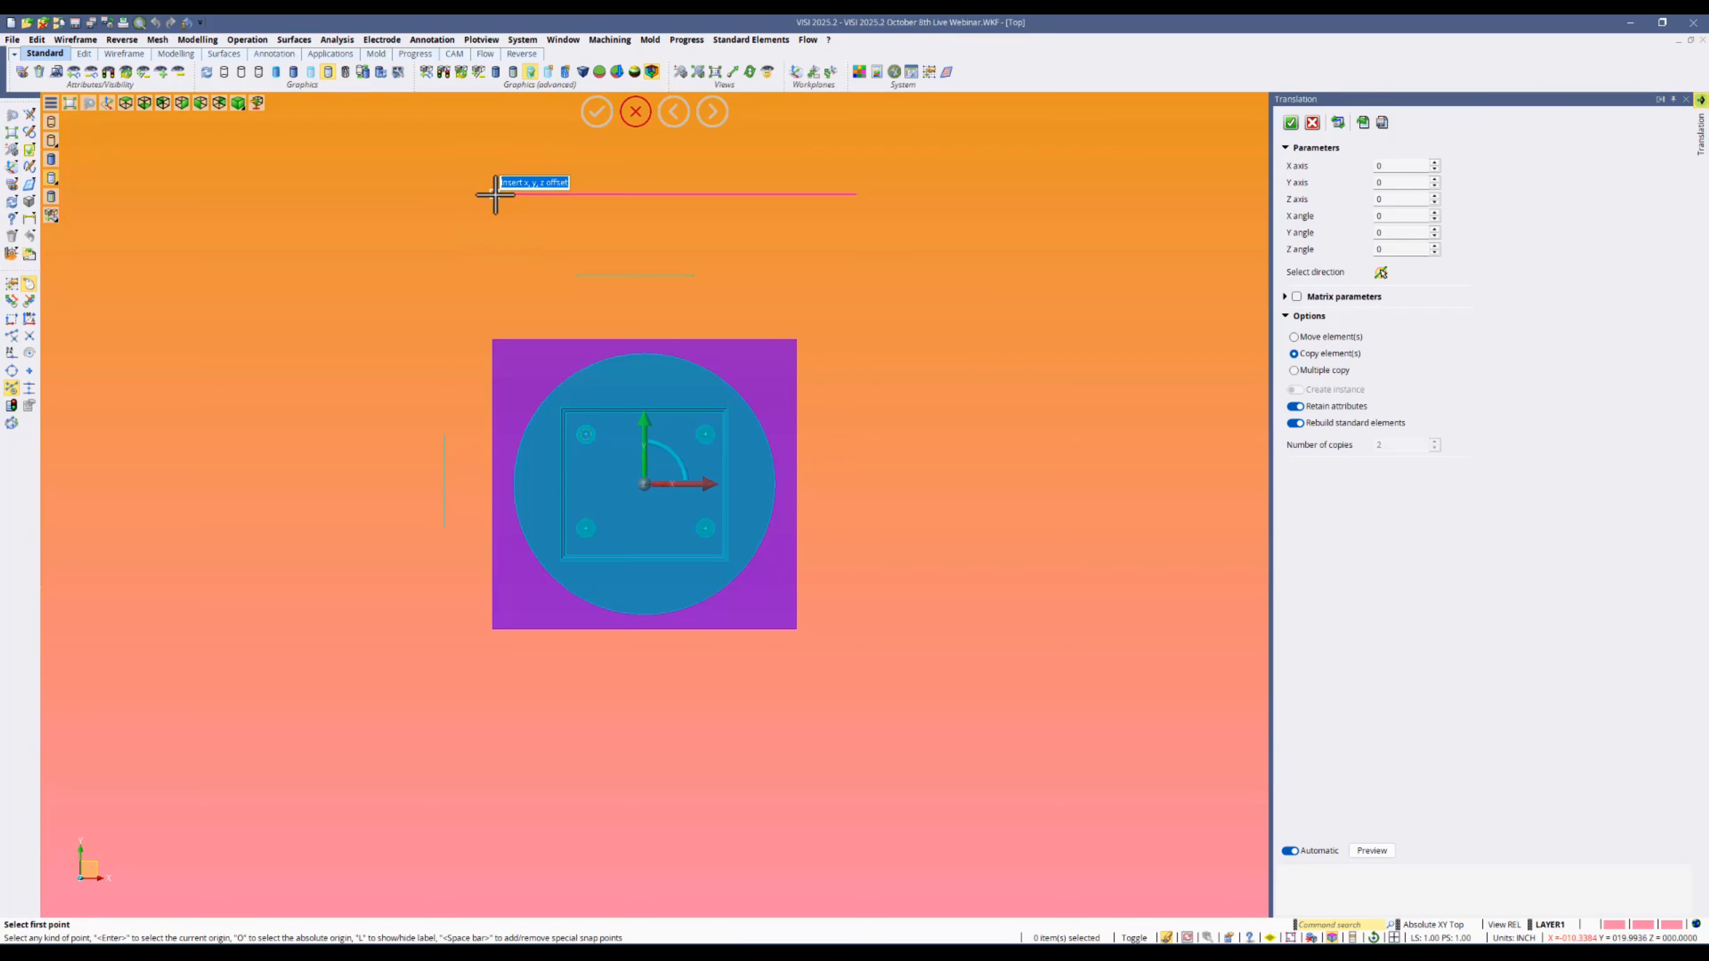
{"action": "left_click", "coordinate": [496, 194]}
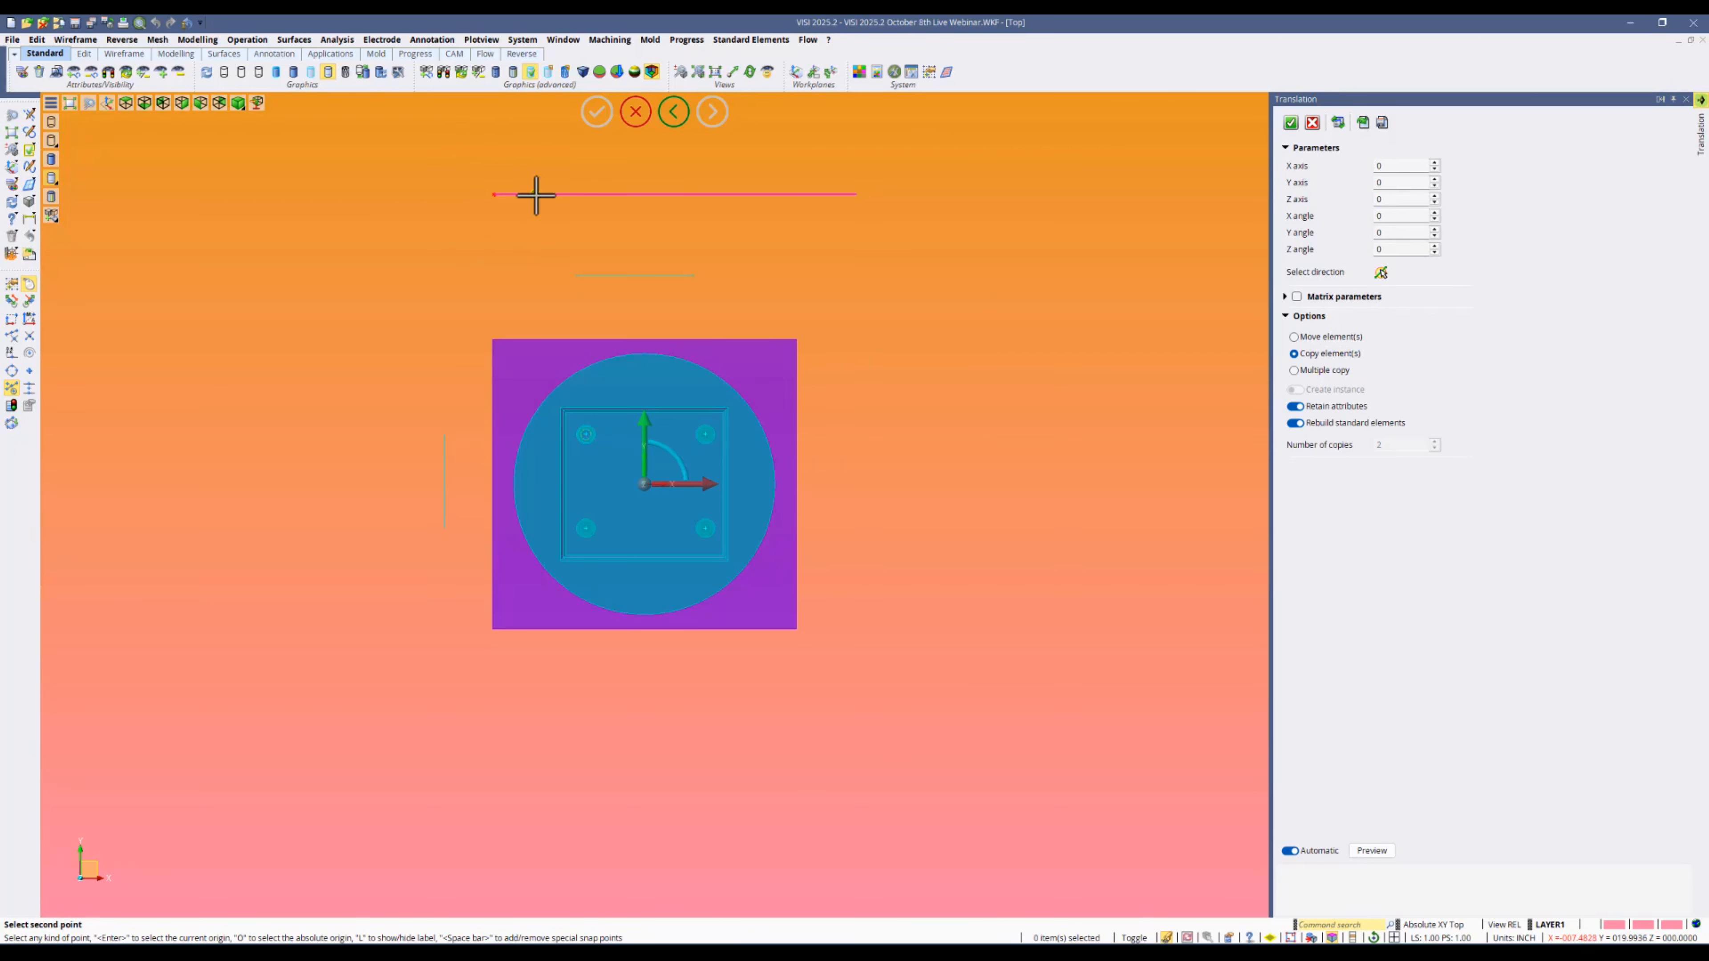
{"action": "left_click", "coordinate": [858, 194]}
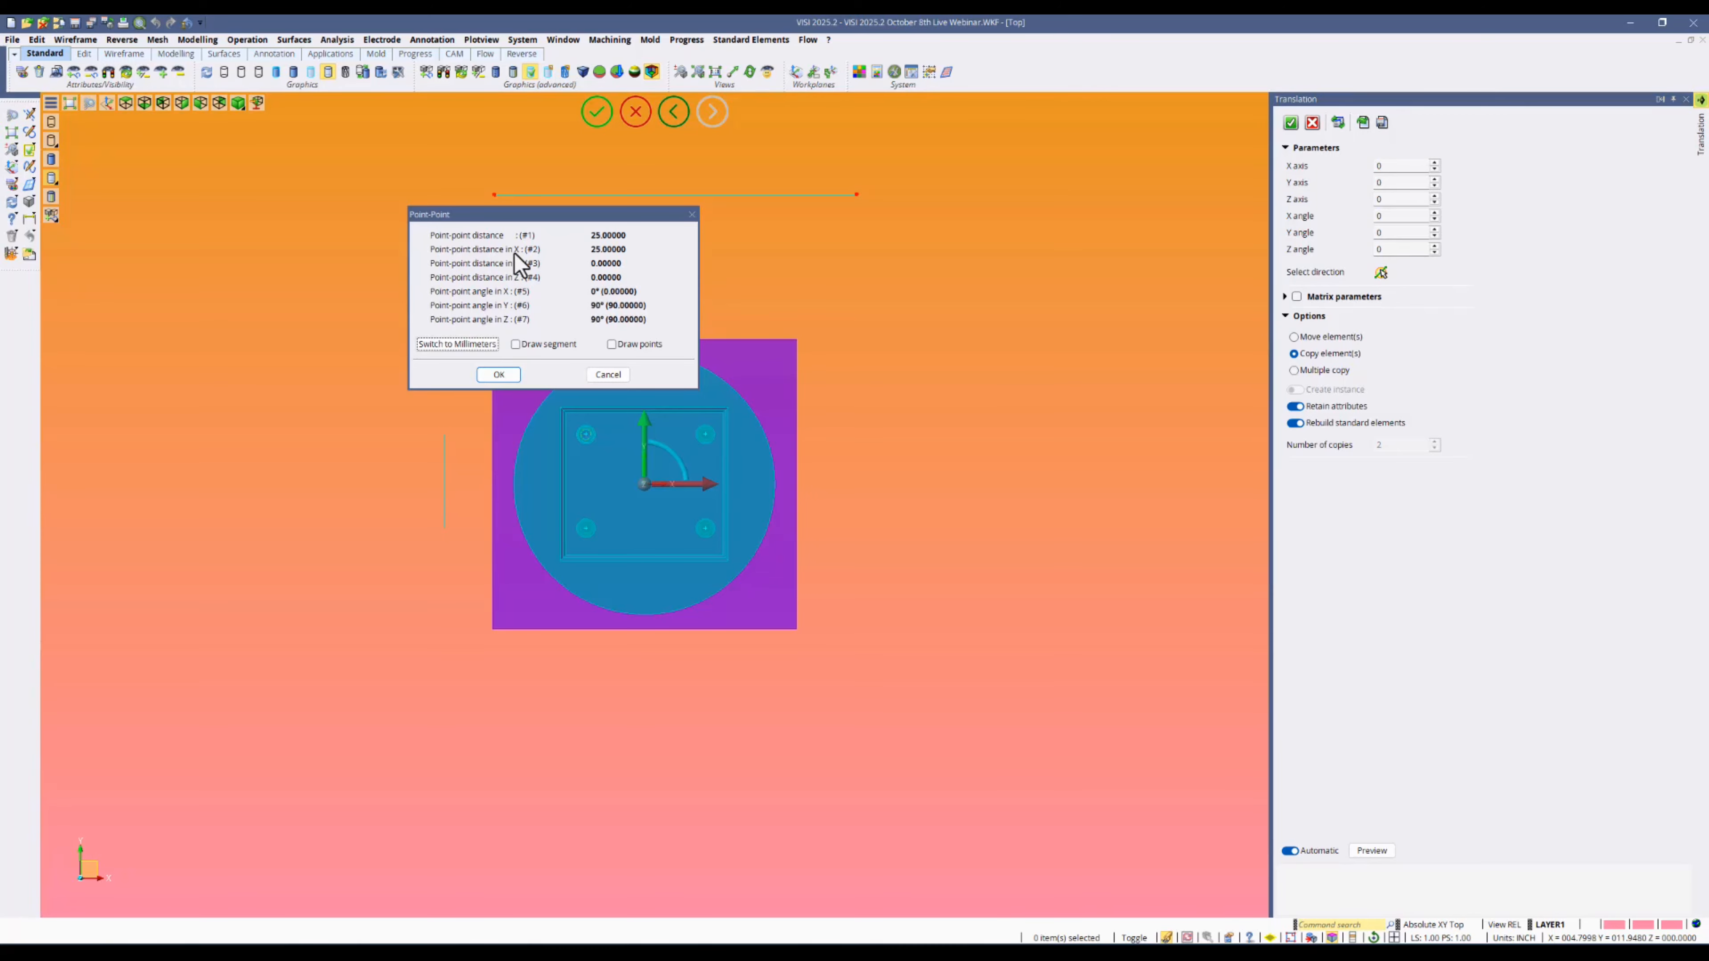
{"action": "left_click", "coordinate": [499, 375]}
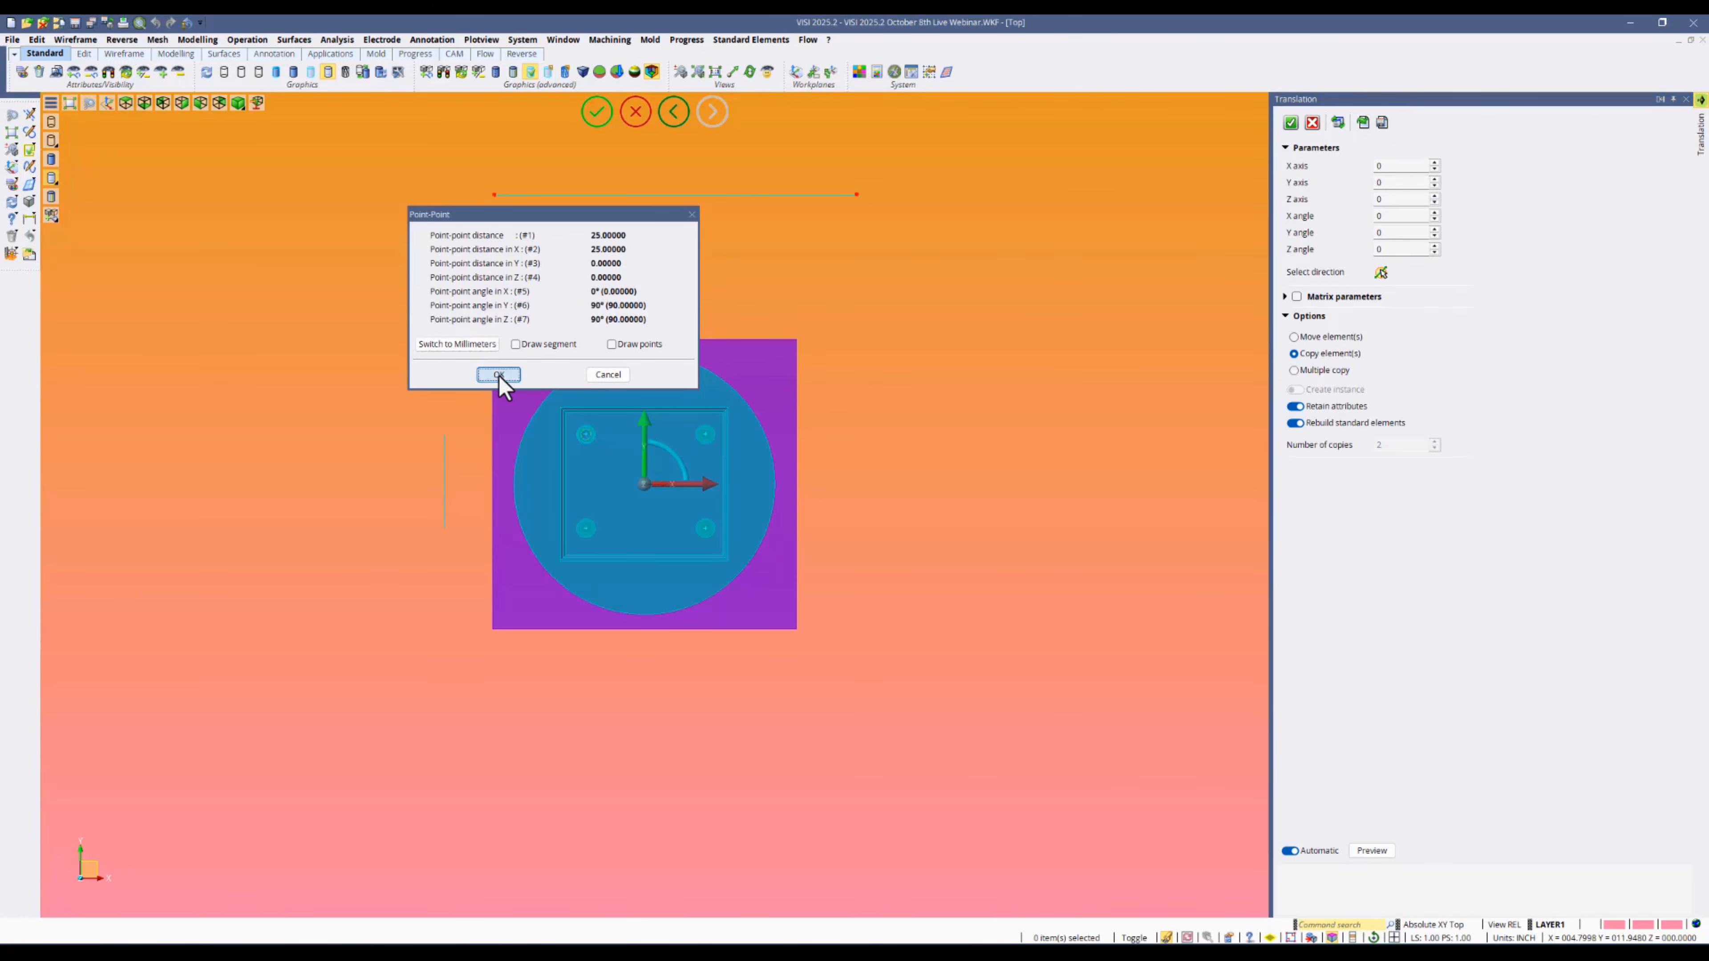
Step: Set the X axis translation to the queried variable #2 and confirm the copy of the plate assembly
{"action": "left_click", "coordinate": [1399, 165]}
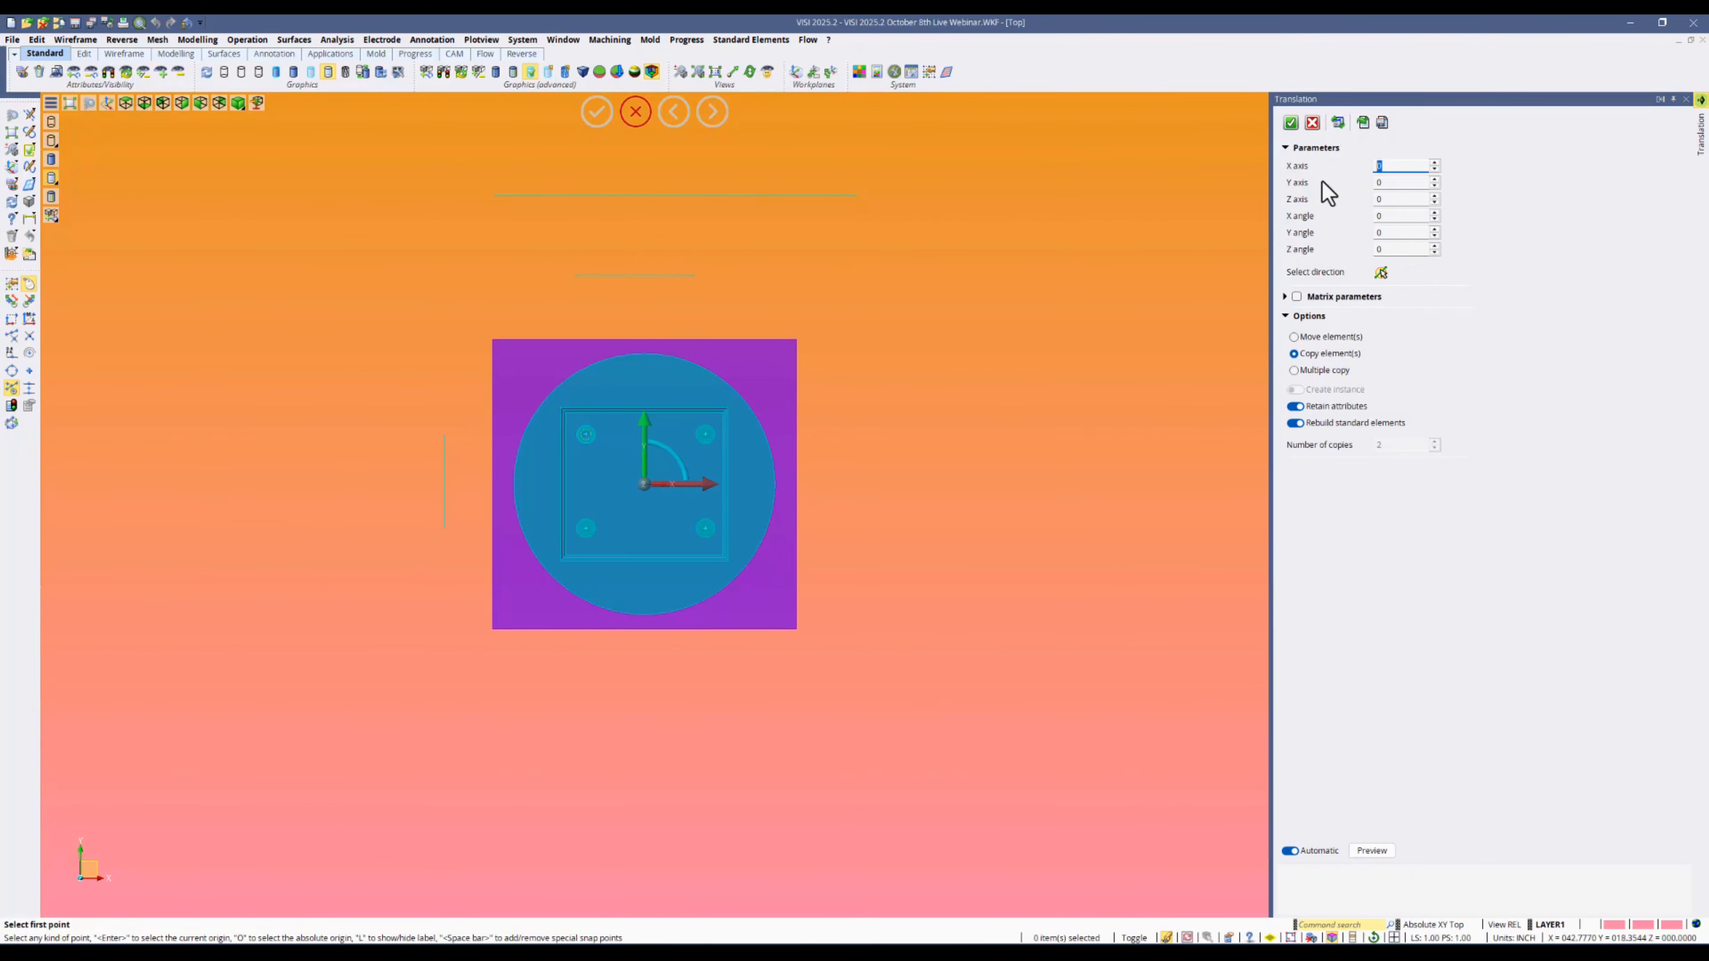
{"action": "type", "text": "#2"}
{"action": "key", "text": "Tab"}
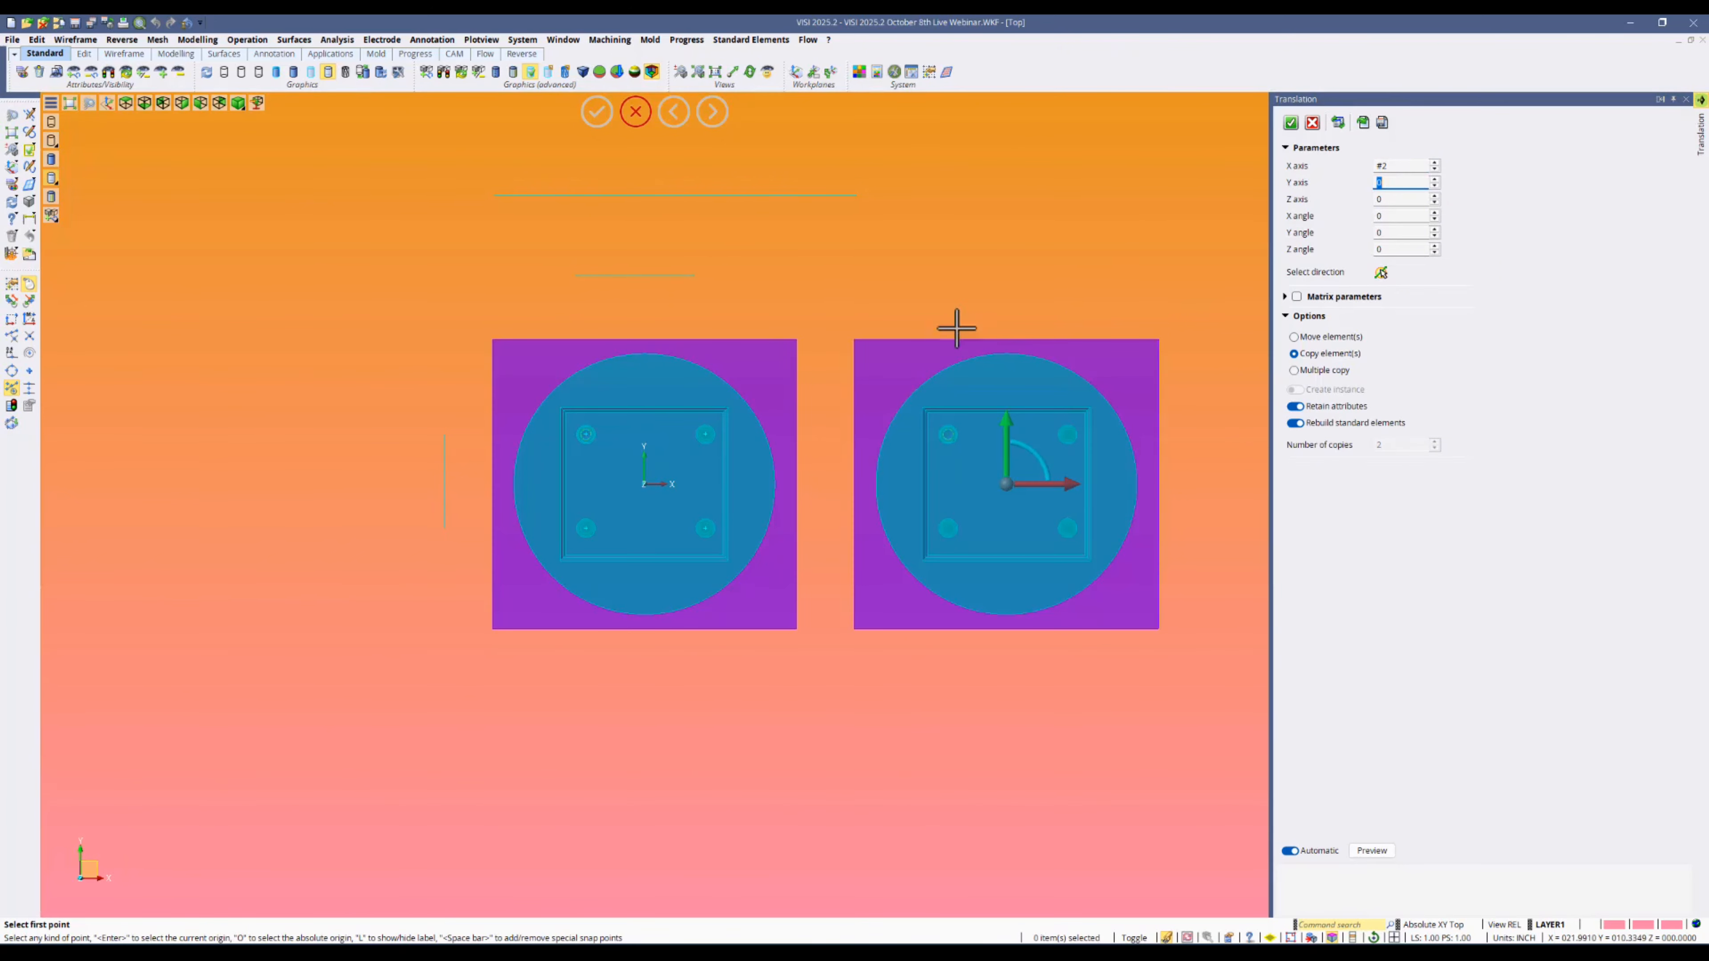
{"action": "left_click", "coordinate": [1065, 272]}
{"action": "right_click", "coordinate": [1066, 275]}
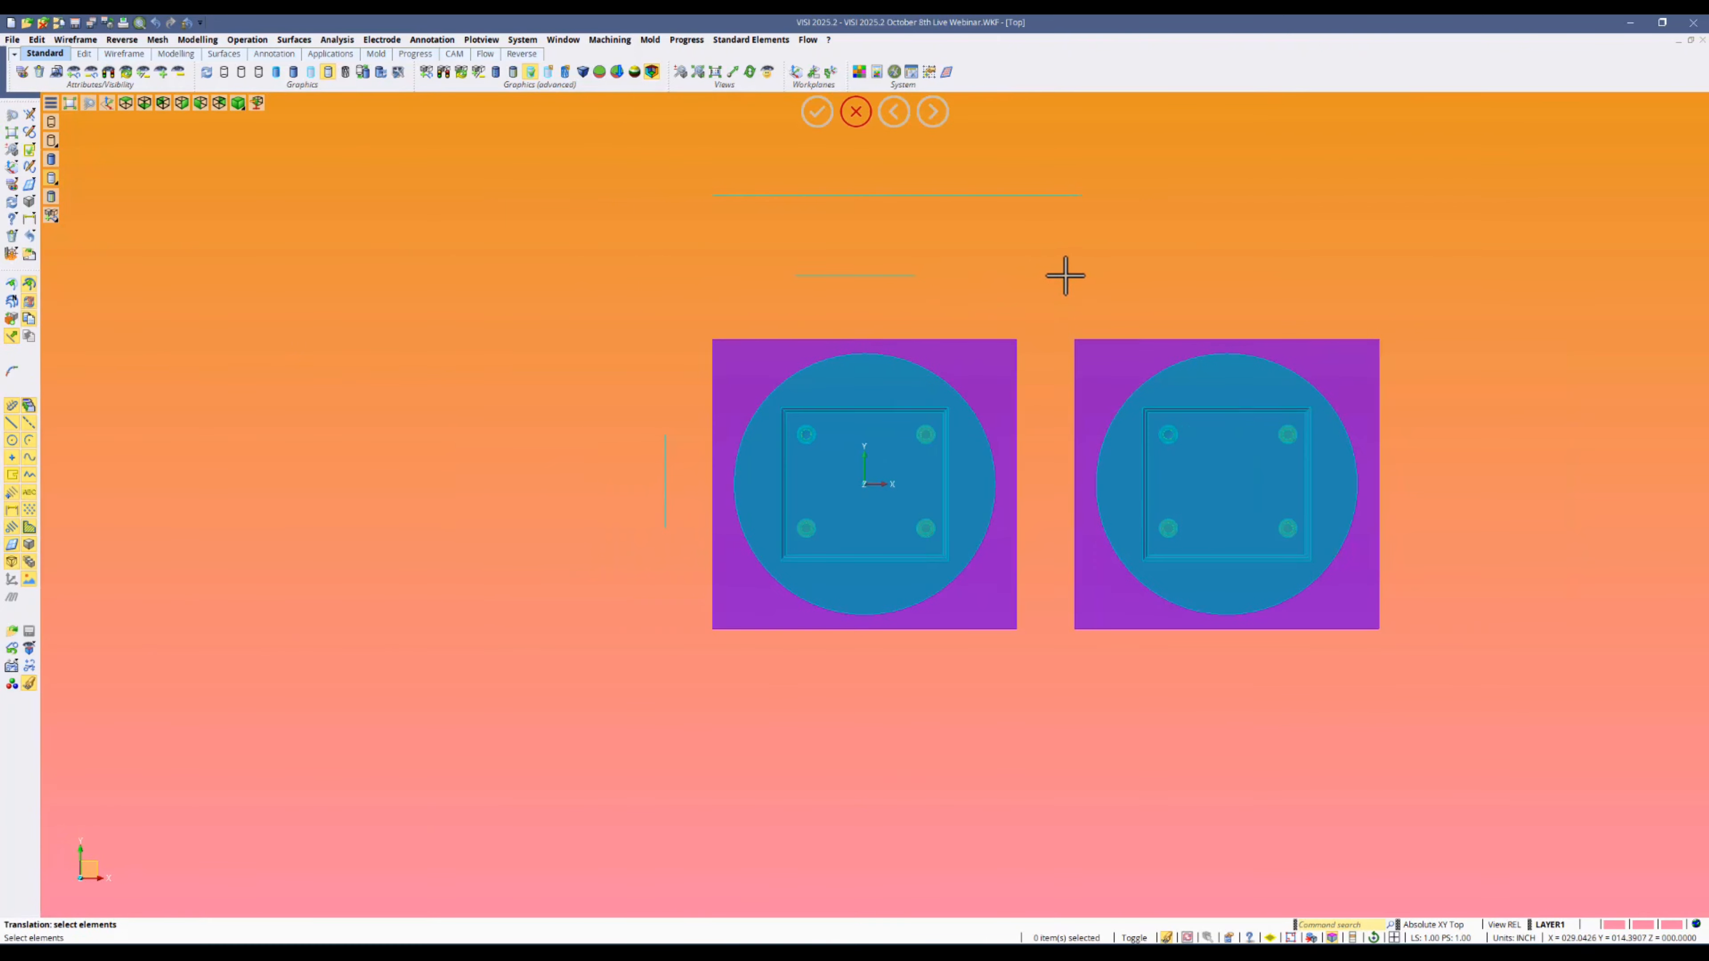
{"action": "right_click", "coordinate": [700, 288]}
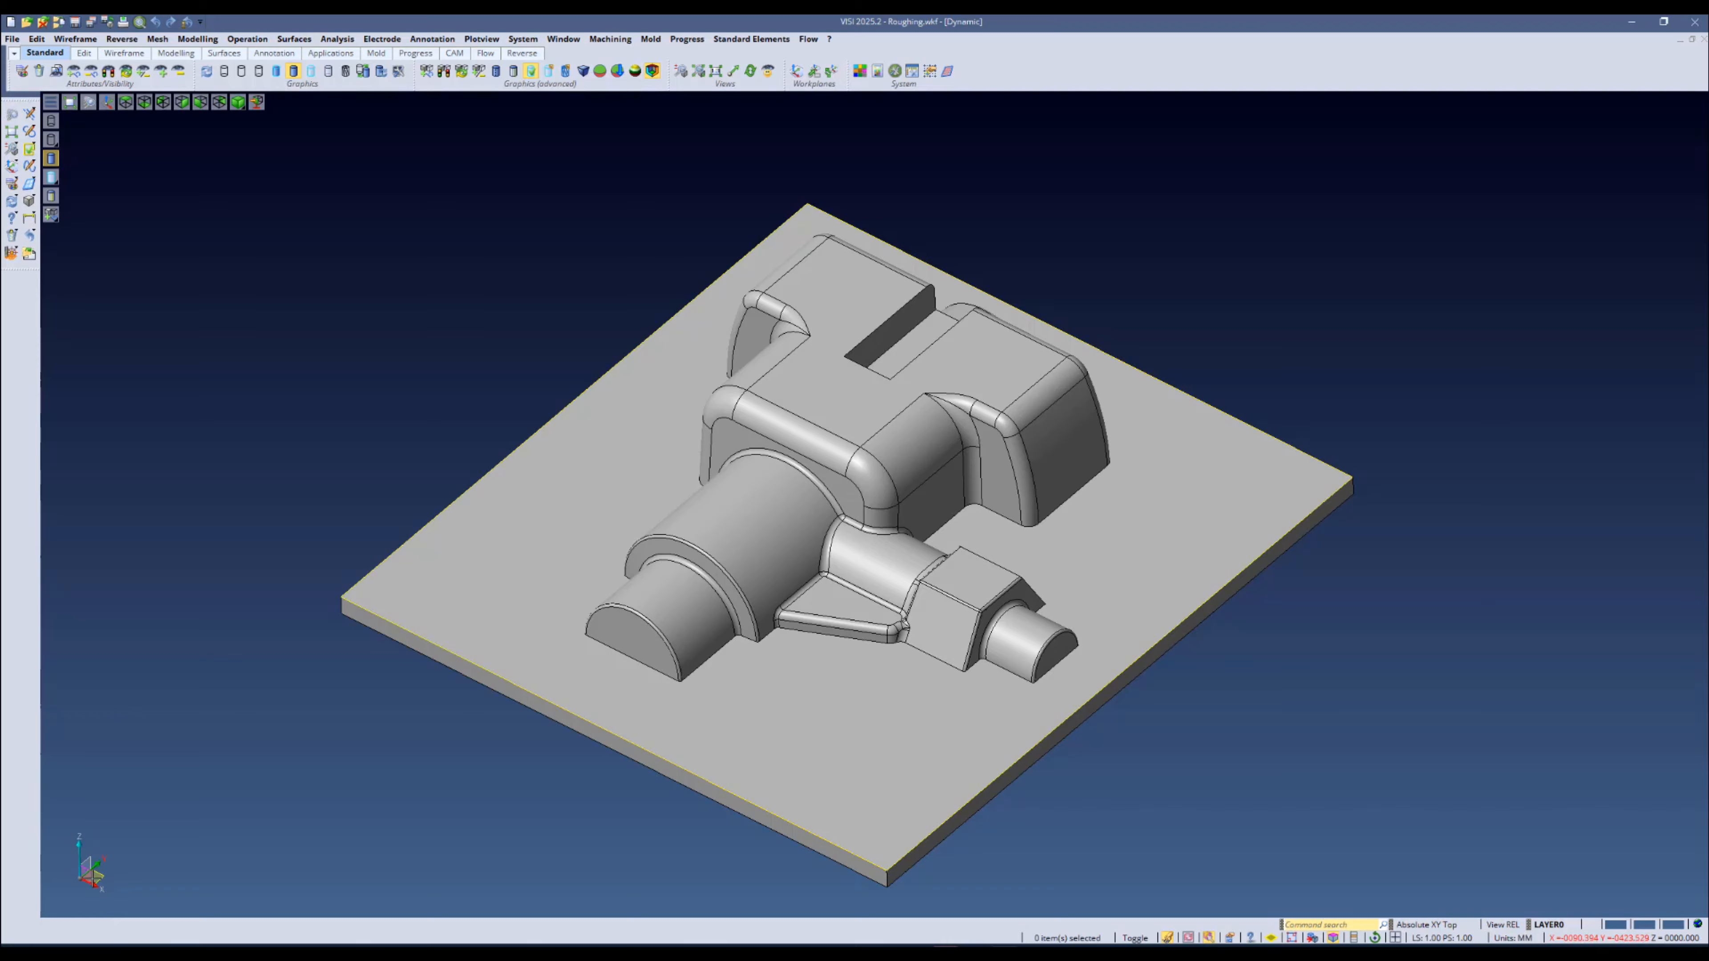
Step: Show the Roughing model in wireframe and reverse the Z direction of its workplane at the origin
{"action": "right_click", "coordinate": [81, 877]}
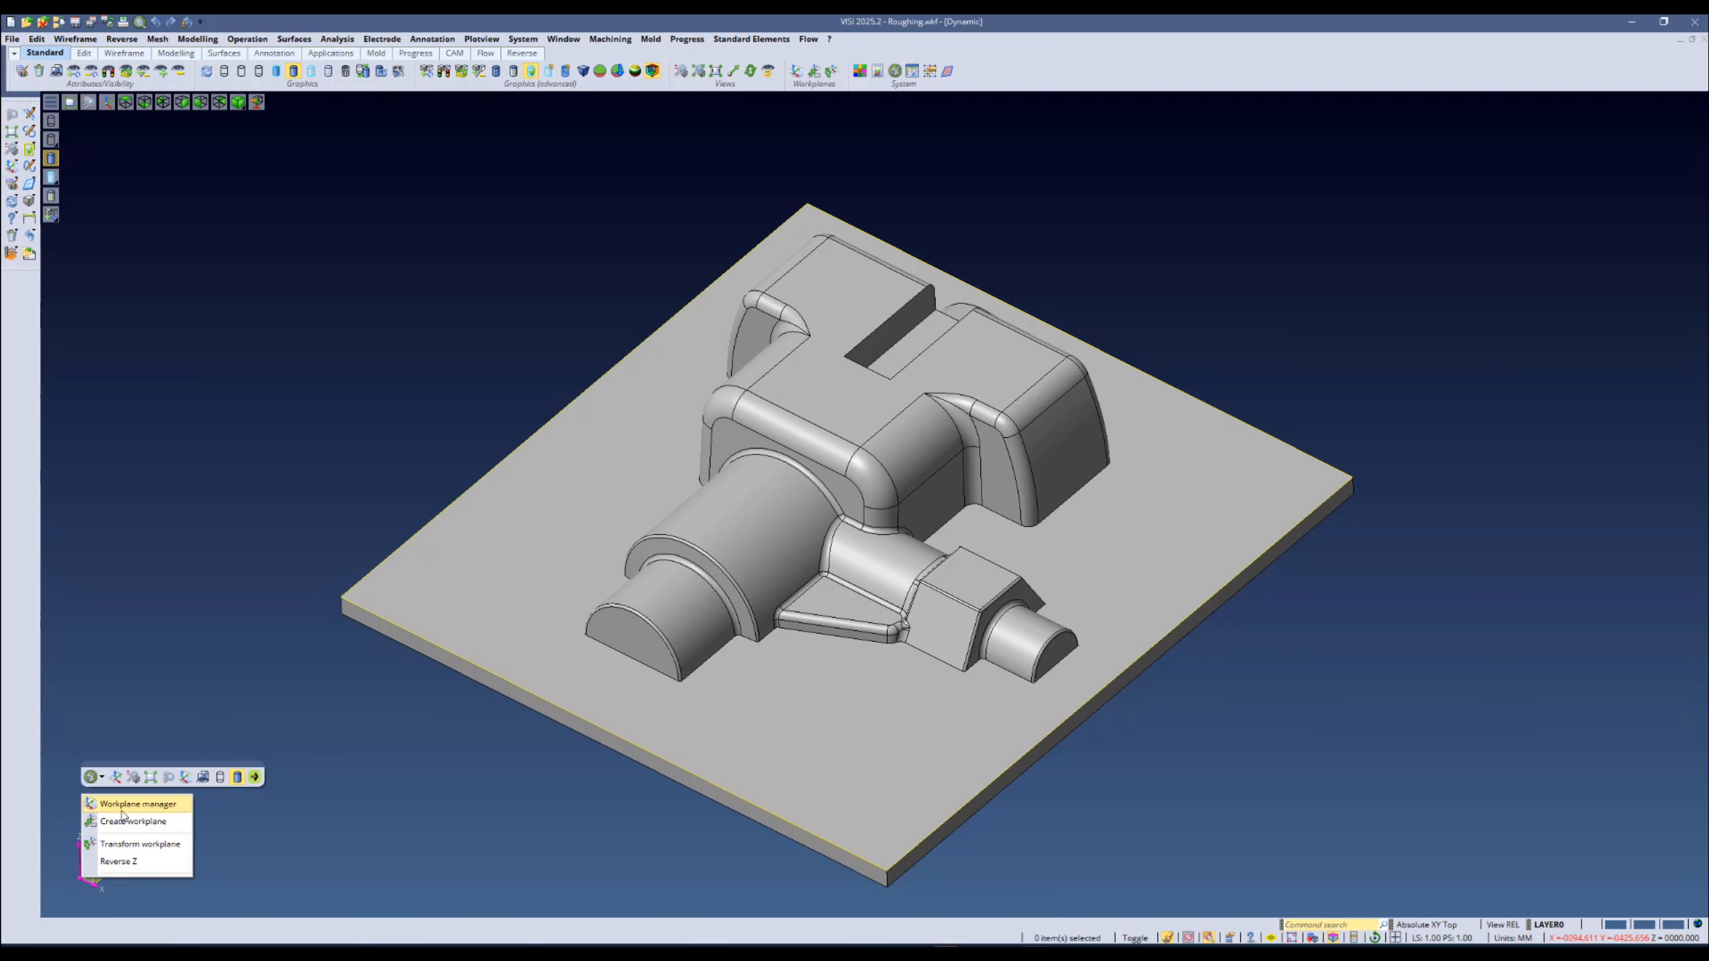
{"action": "left_click", "coordinate": [118, 863]}
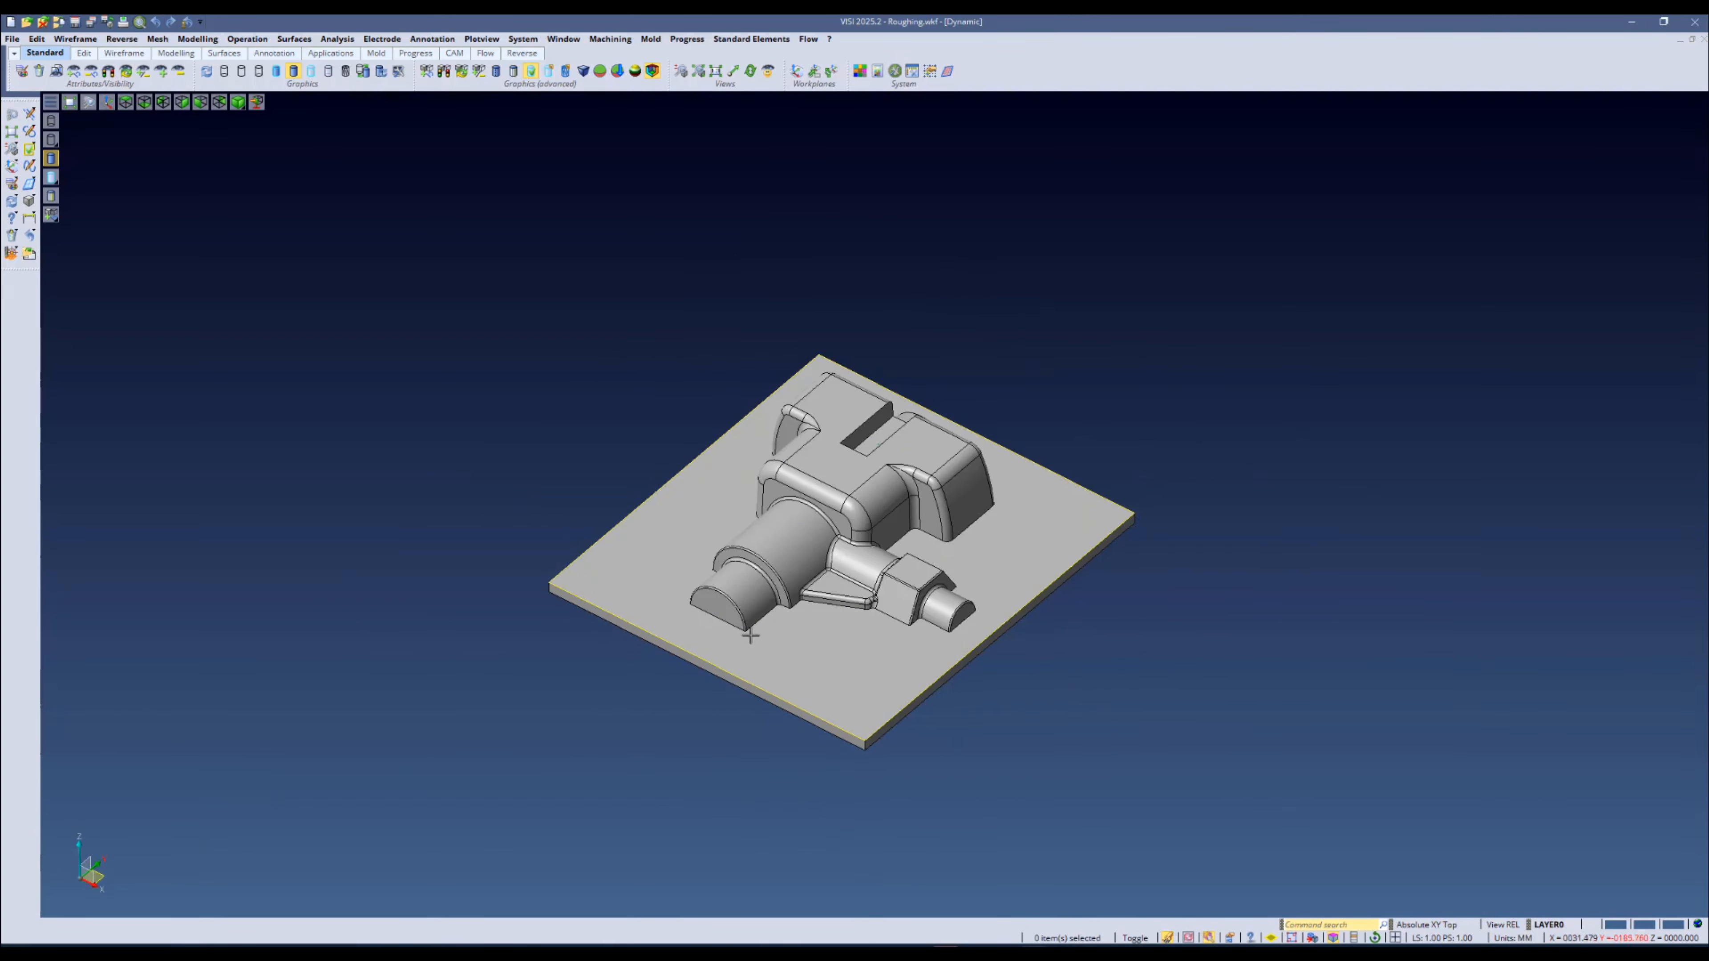
{"action": "key", "text": "w"}
{"action": "scroll", "coordinate": [762, 614], "scroll_direction": "up", "scroll_amount": 8}
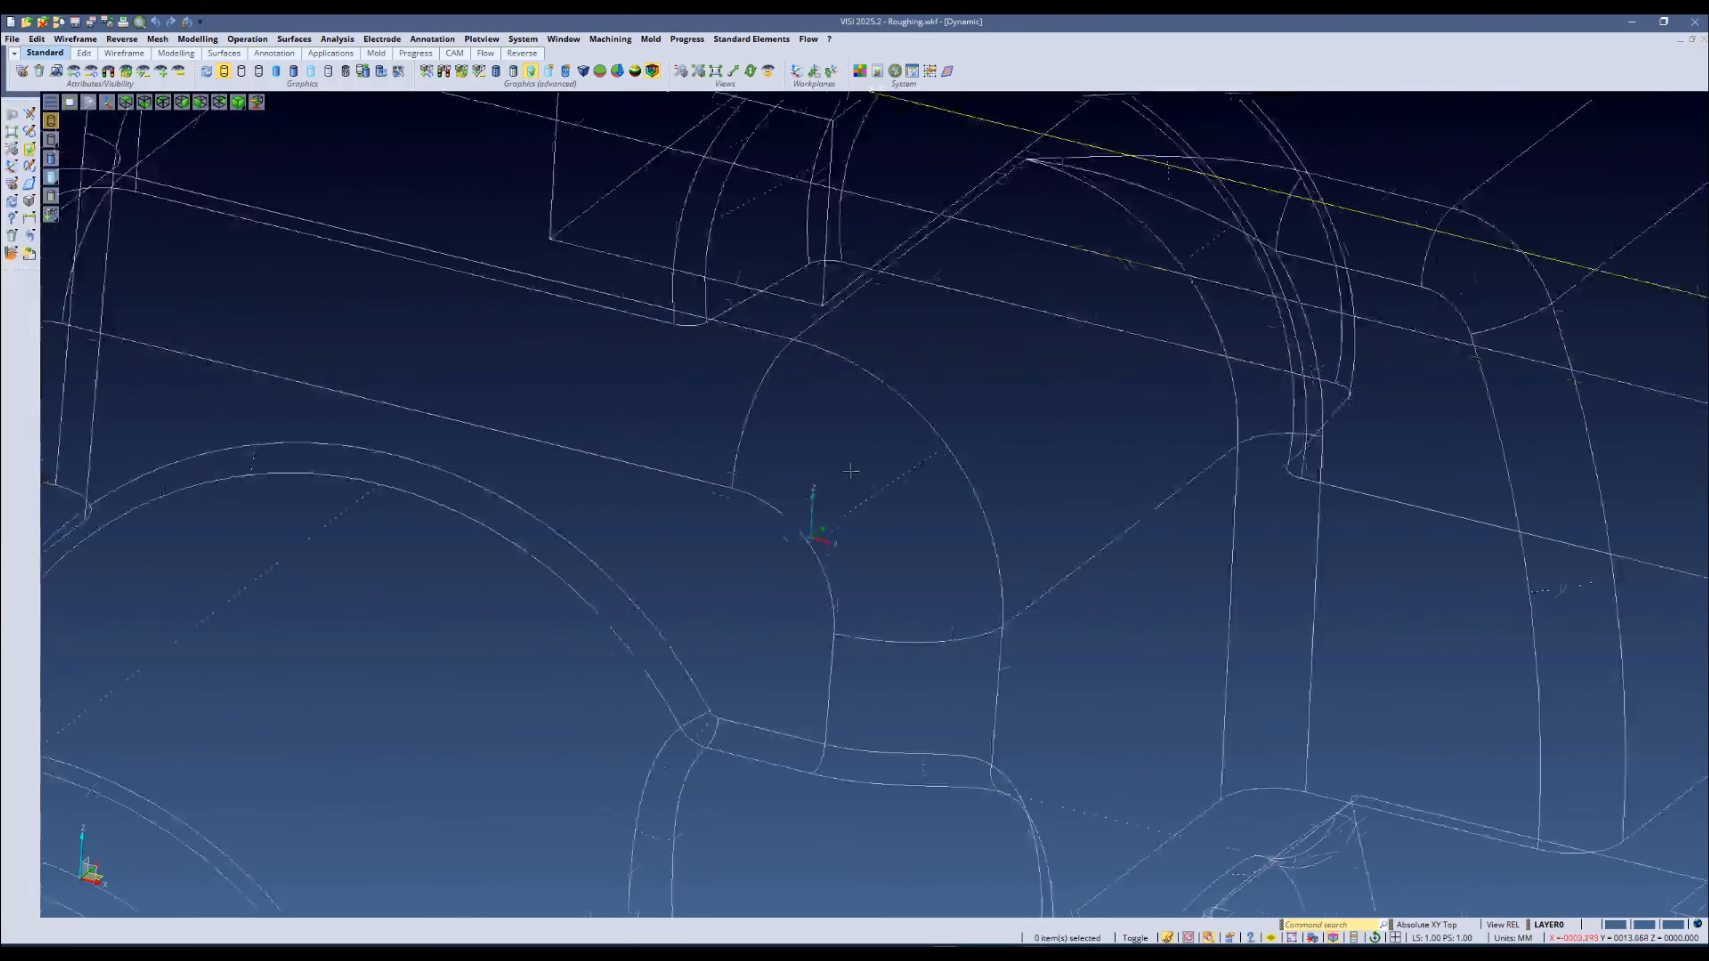
{"action": "mouse_move", "coordinate": [753, 580]}
{"action": "middle_mouse_down"}
{"action": "mouse_move", "coordinate": [736, 603]}
{"action": "mouse_move", "coordinate": [771, 603]}
{"action": "middle_mouse_up"}
{"action": "scroll", "coordinate": [771, 603], "scroll_direction": "up", "scroll_amount": 1}
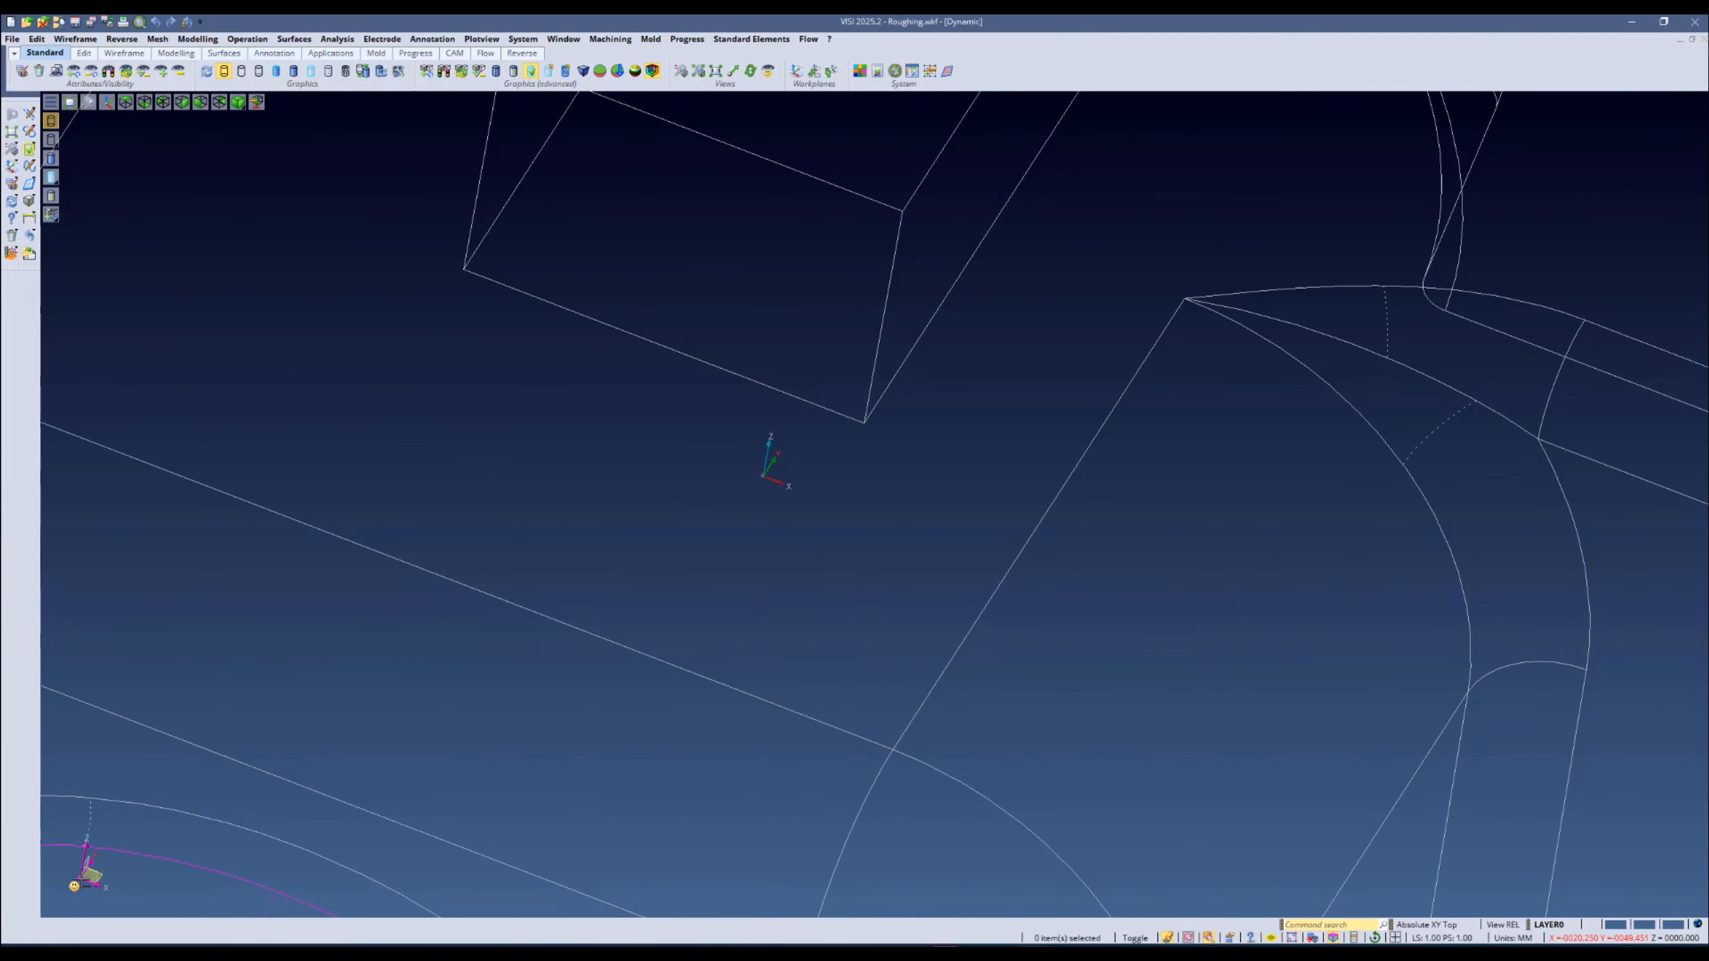
{"action": "right_click", "coordinate": [81, 878]}
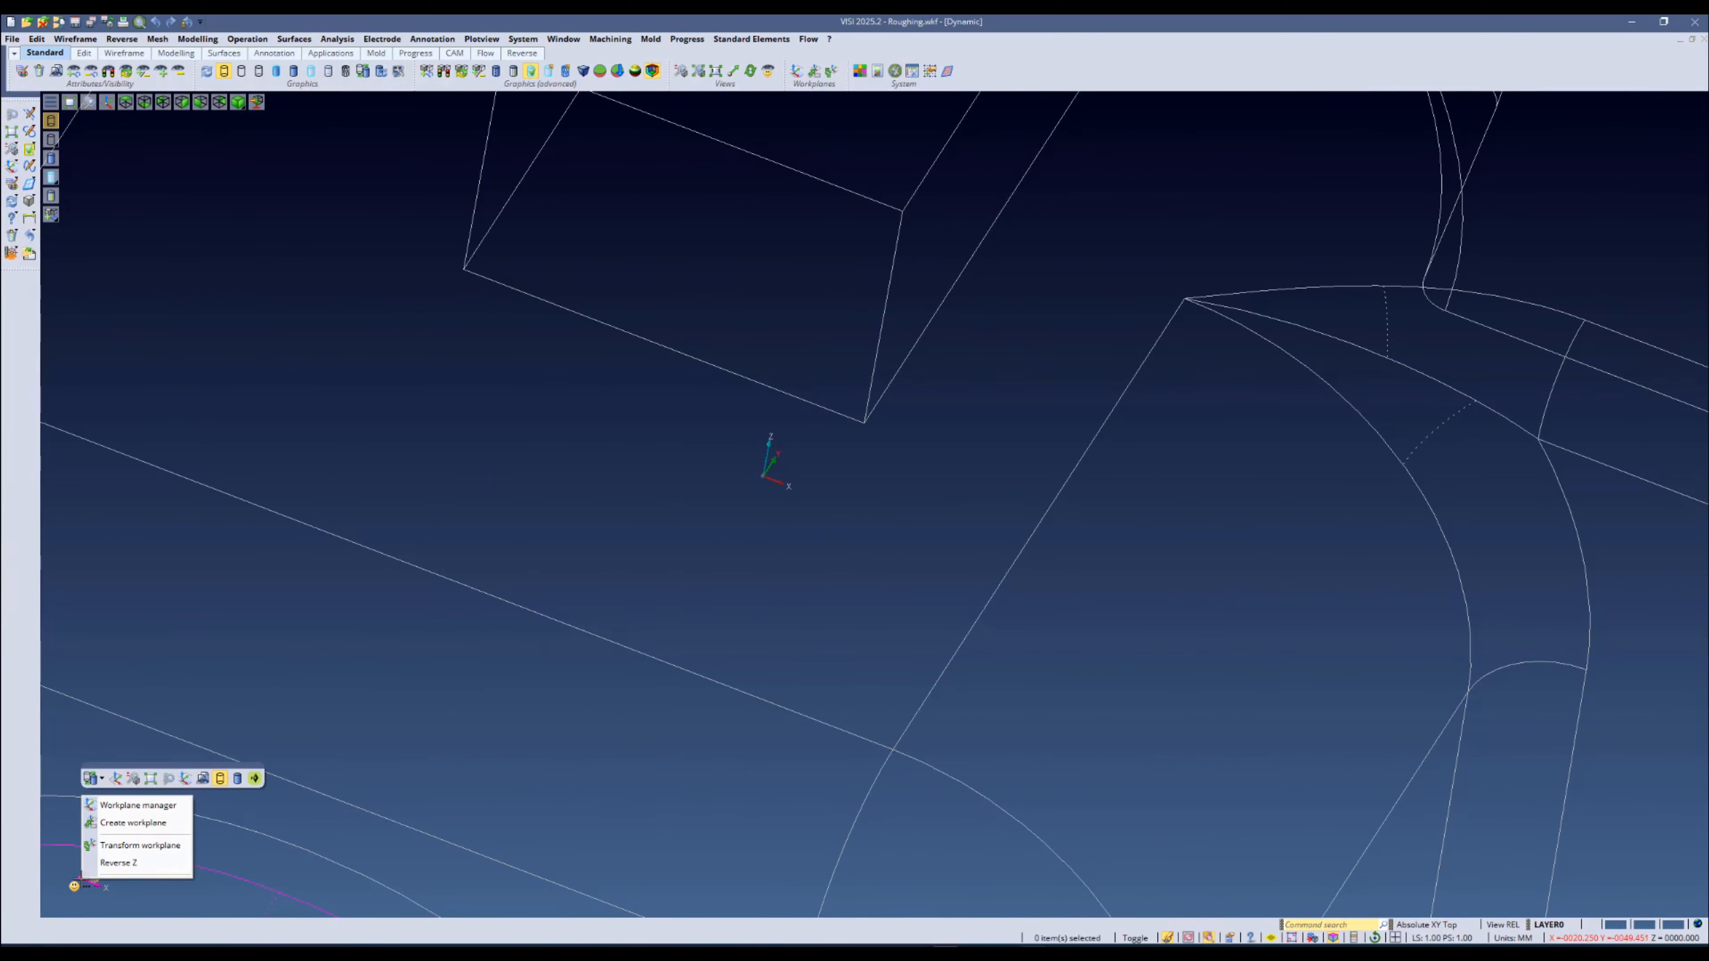
{"action": "left_click", "coordinate": [118, 864]}
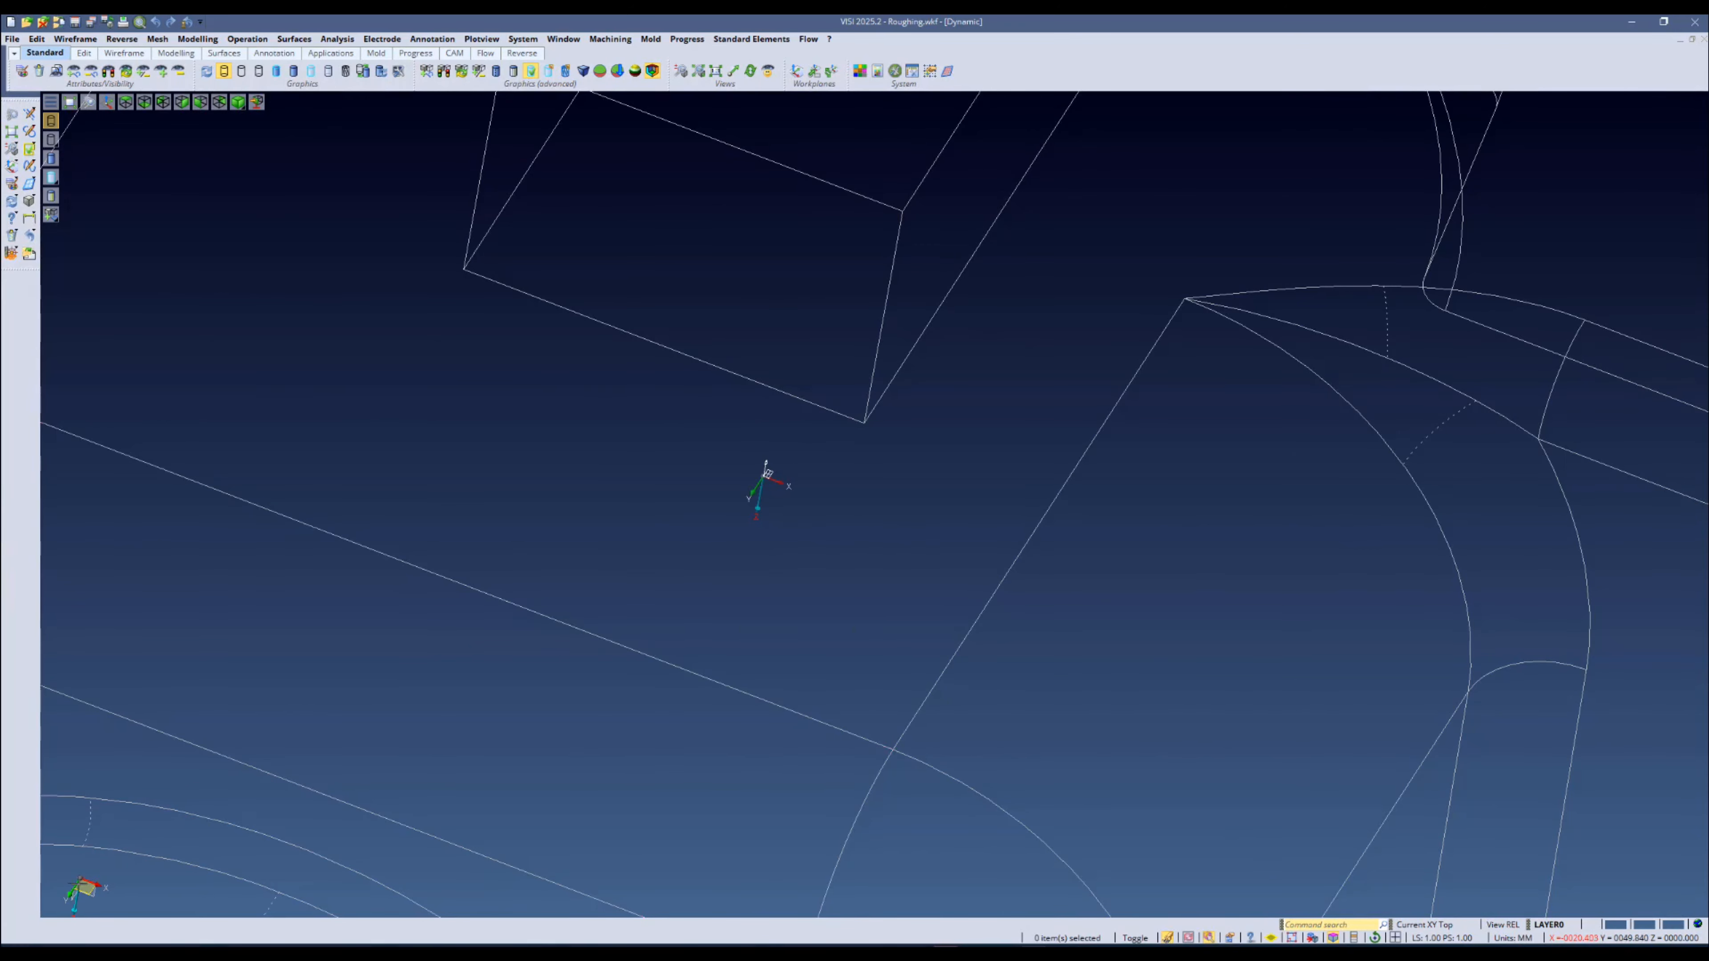
Step: Open the Workplane manager, make the Absolute workplane active again, and close the manager
{"action": "right_click", "coordinate": [81, 890]}
{"action": "left_click", "coordinate": [128, 813]}
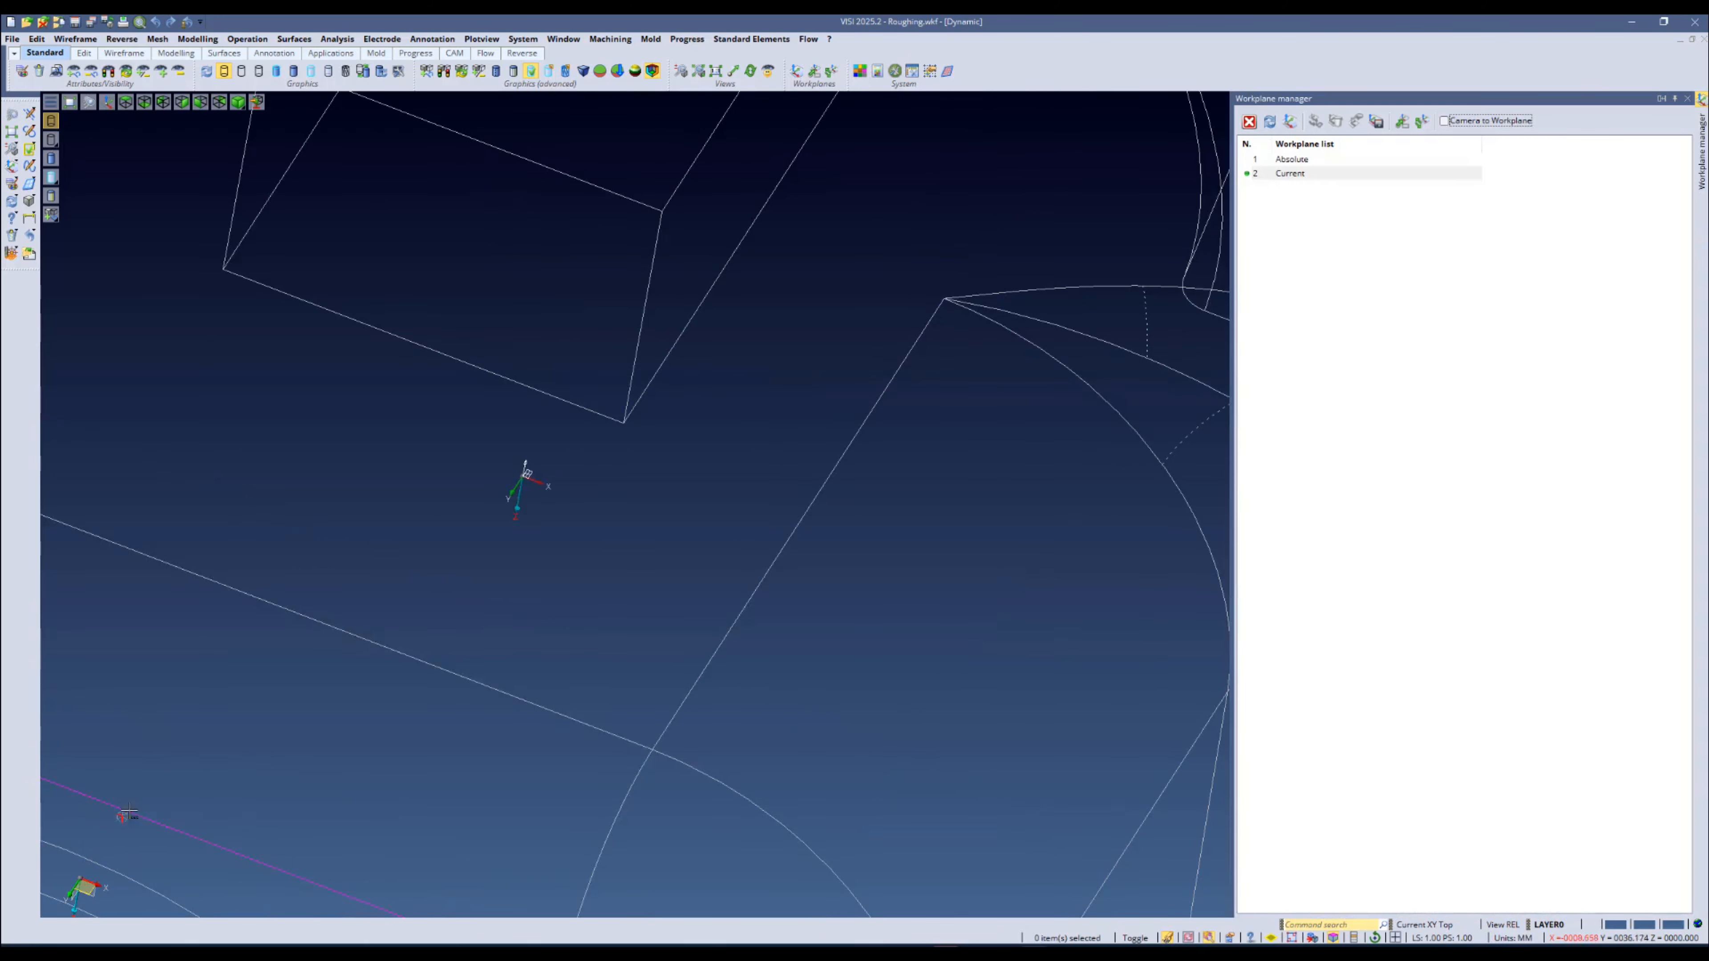
{"action": "right_click", "coordinate": [79, 890]}
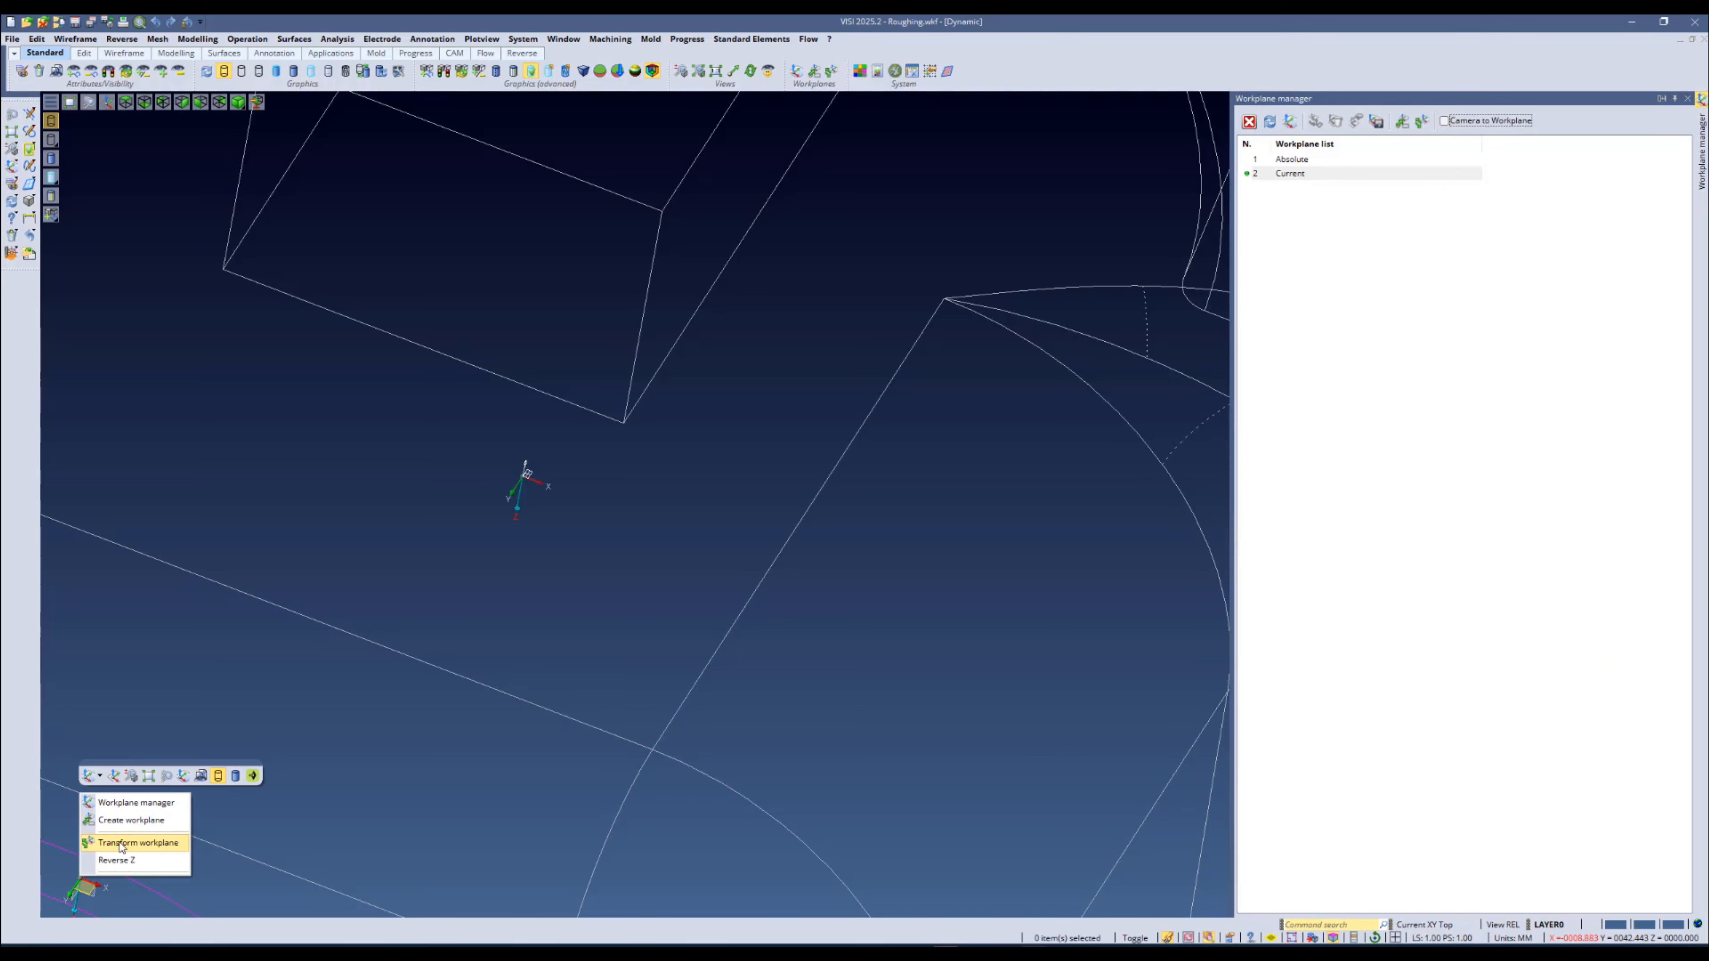
{"action": "left_click", "coordinate": [145, 844]}
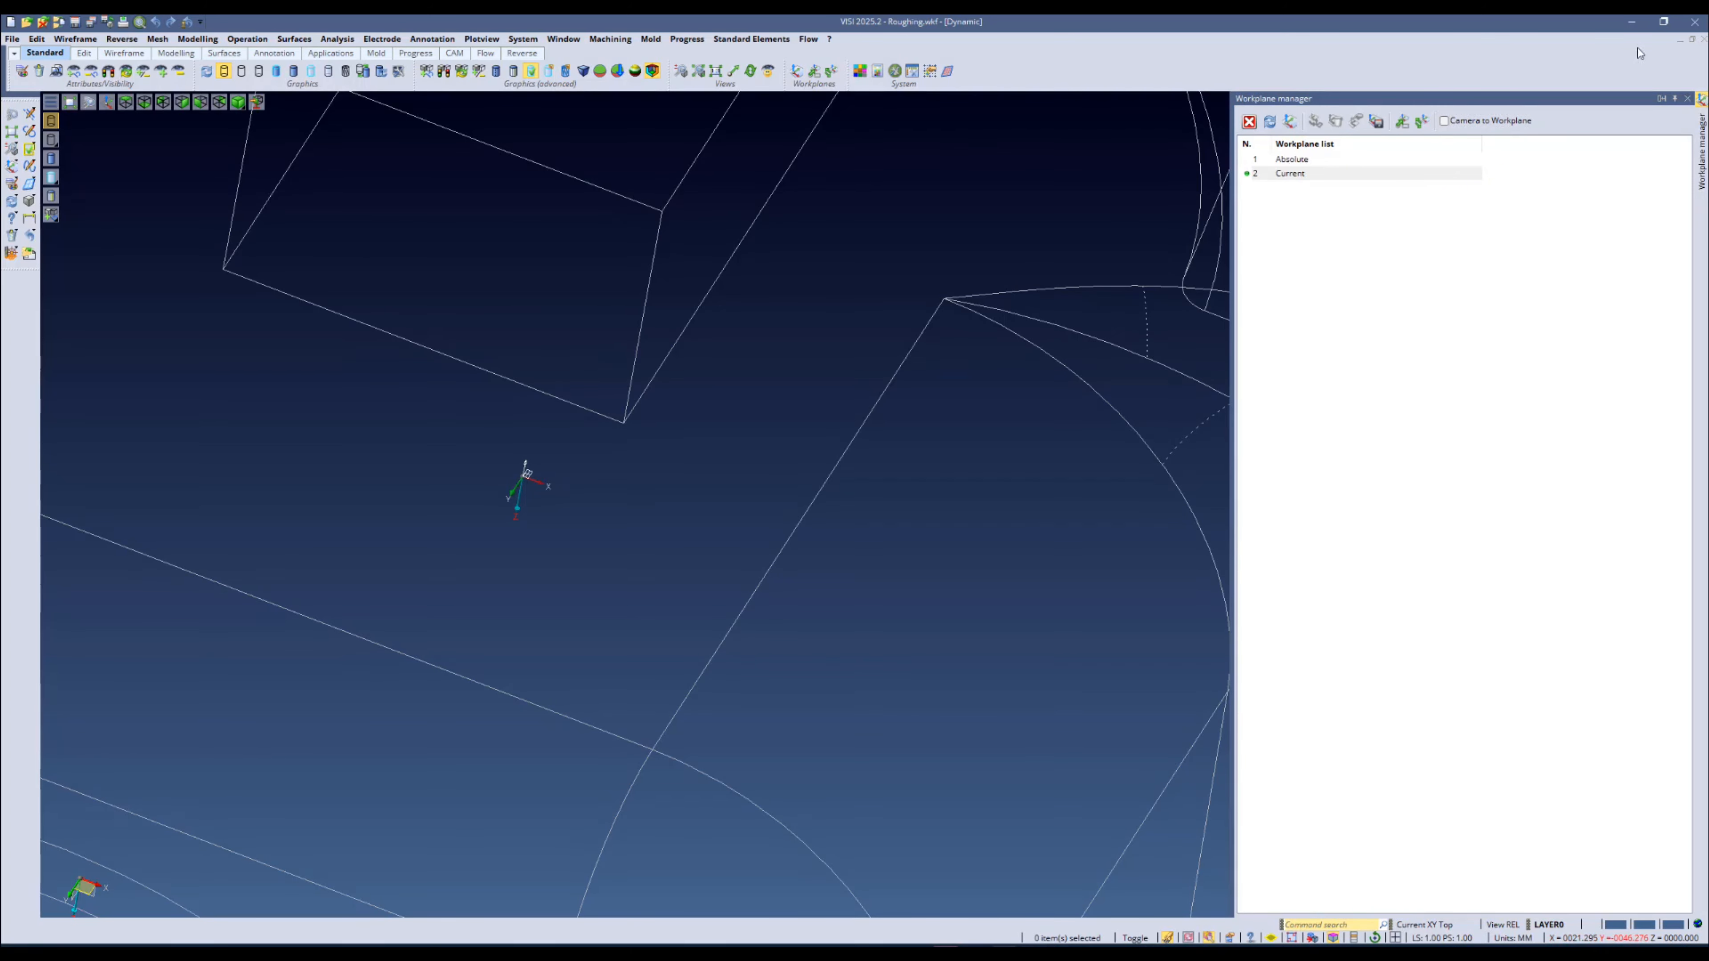
{"action": "double_click", "coordinate": [1294, 163]}
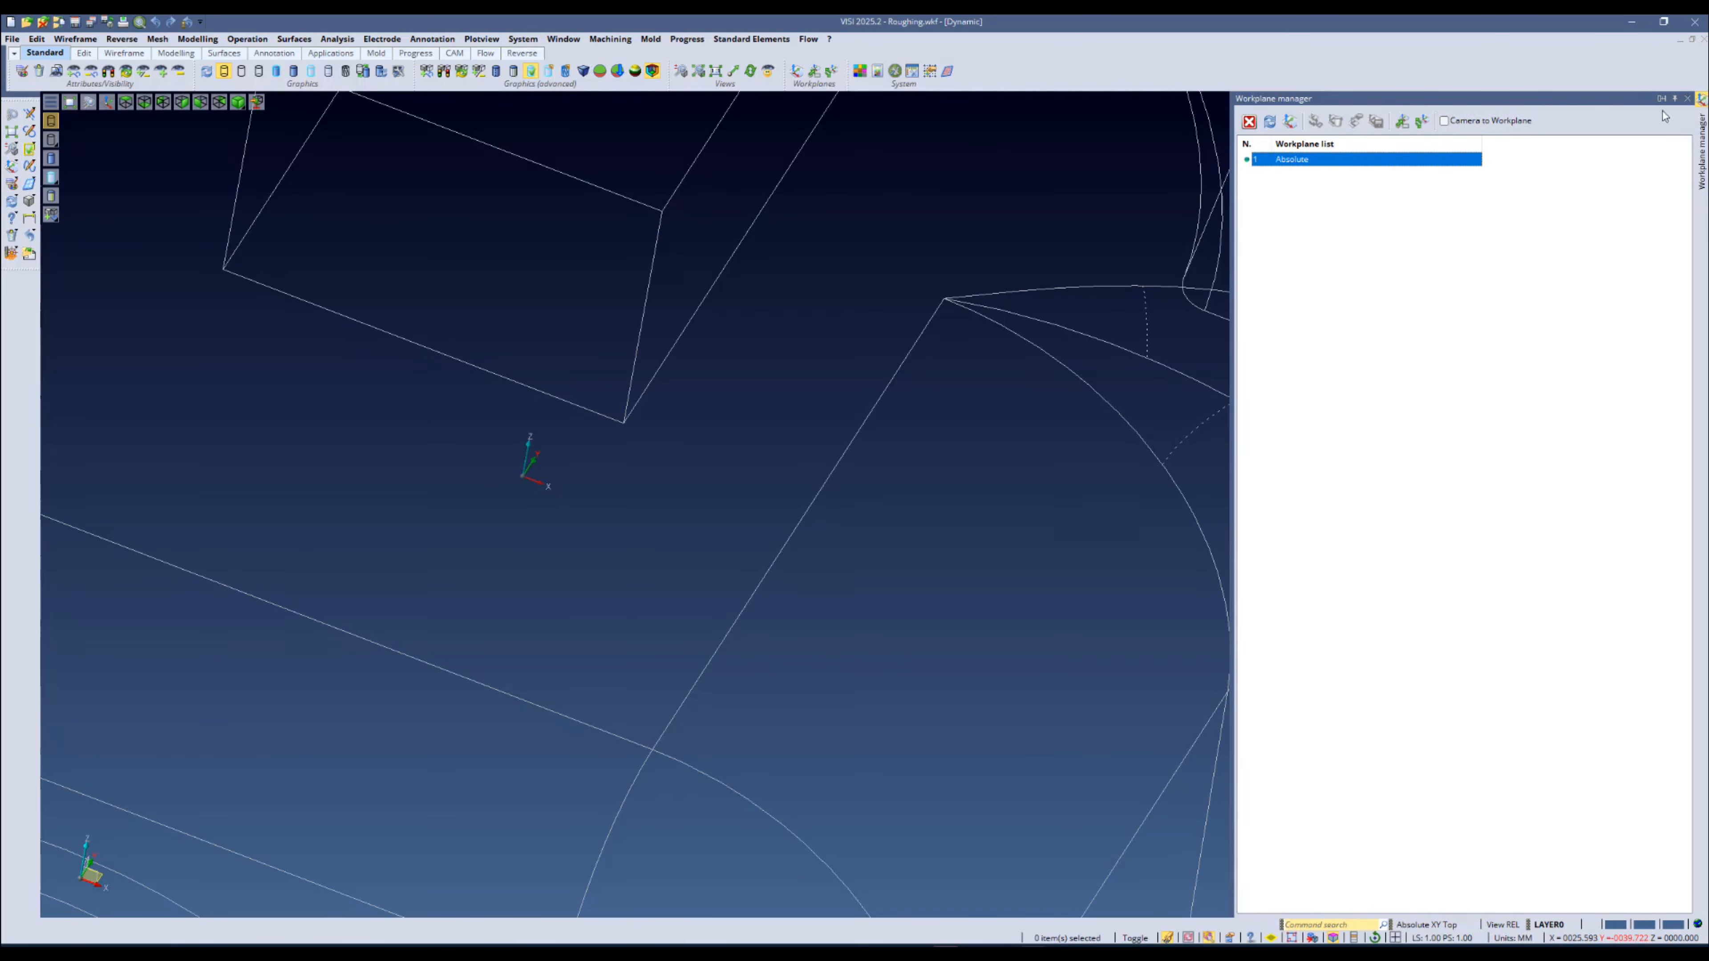
{"action": "left_click", "coordinate": [1686, 101]}
Step: Shade the model with outline, start editing the workplane and move its triad origin to the plate's near upper corner
{"action": "scroll", "coordinate": [1133, 378], "scroll_direction": "down", "scroll_amount": 6}
{"action": "scroll", "coordinate": [775, 381], "scroll_direction": "down", "scroll_amount": 1}
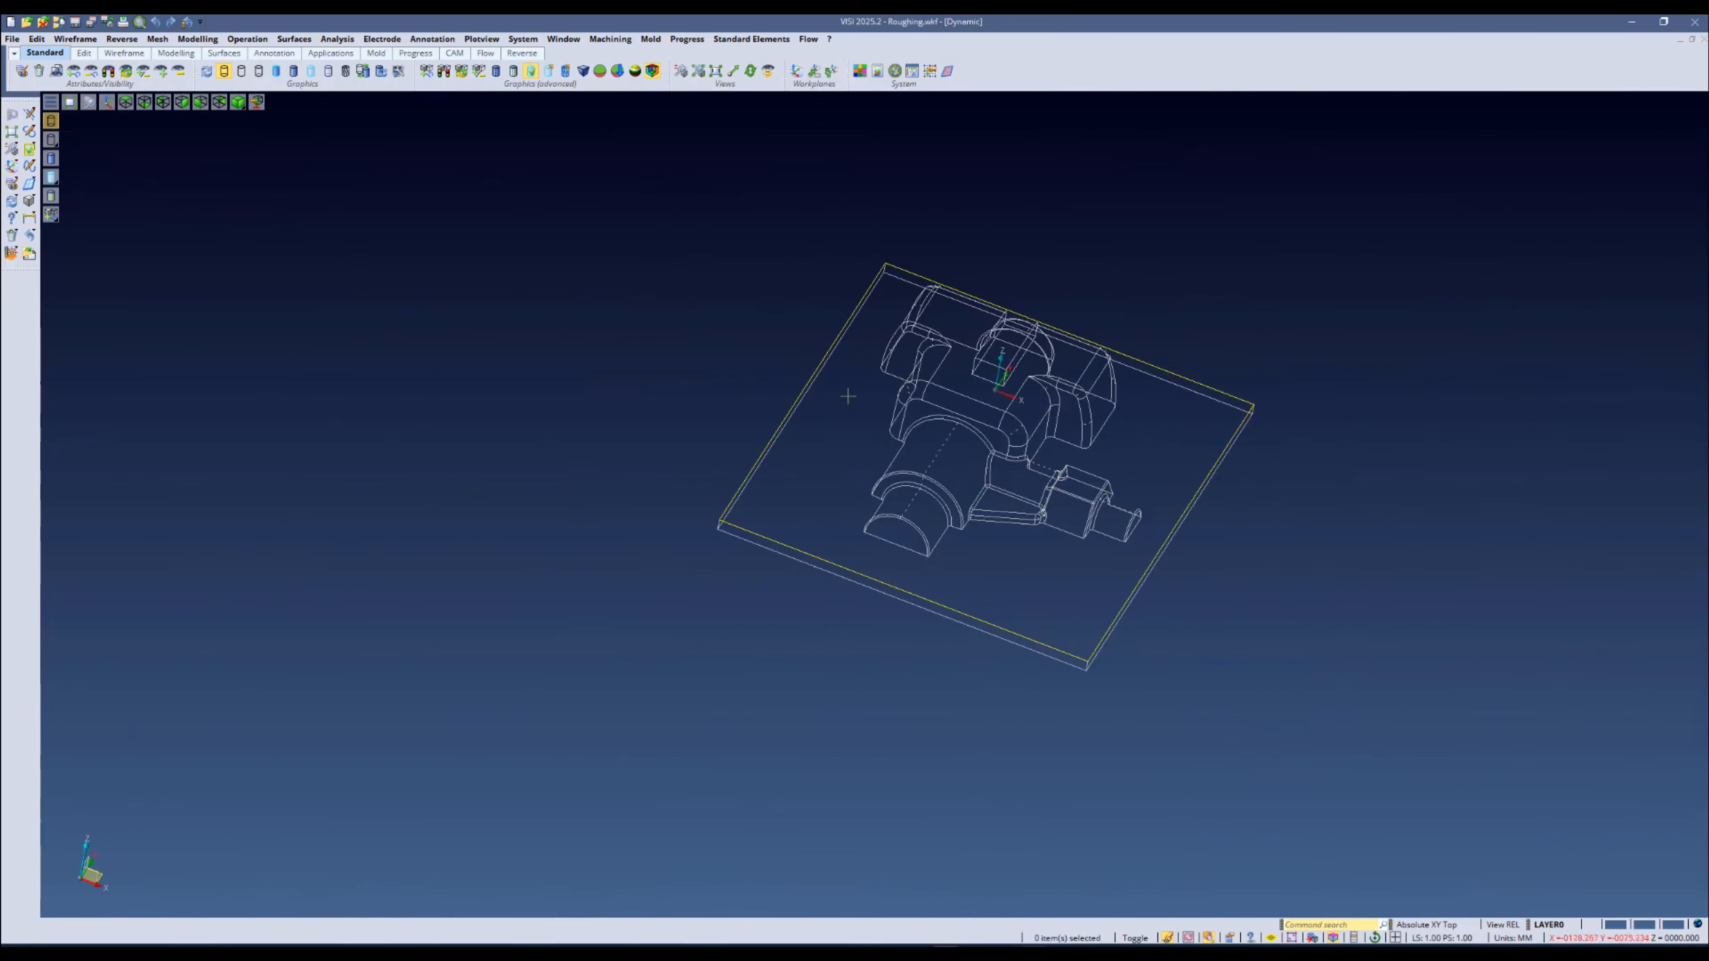
{"action": "scroll", "coordinate": [1088, 283], "scroll_direction": "up", "scroll_amount": 1}
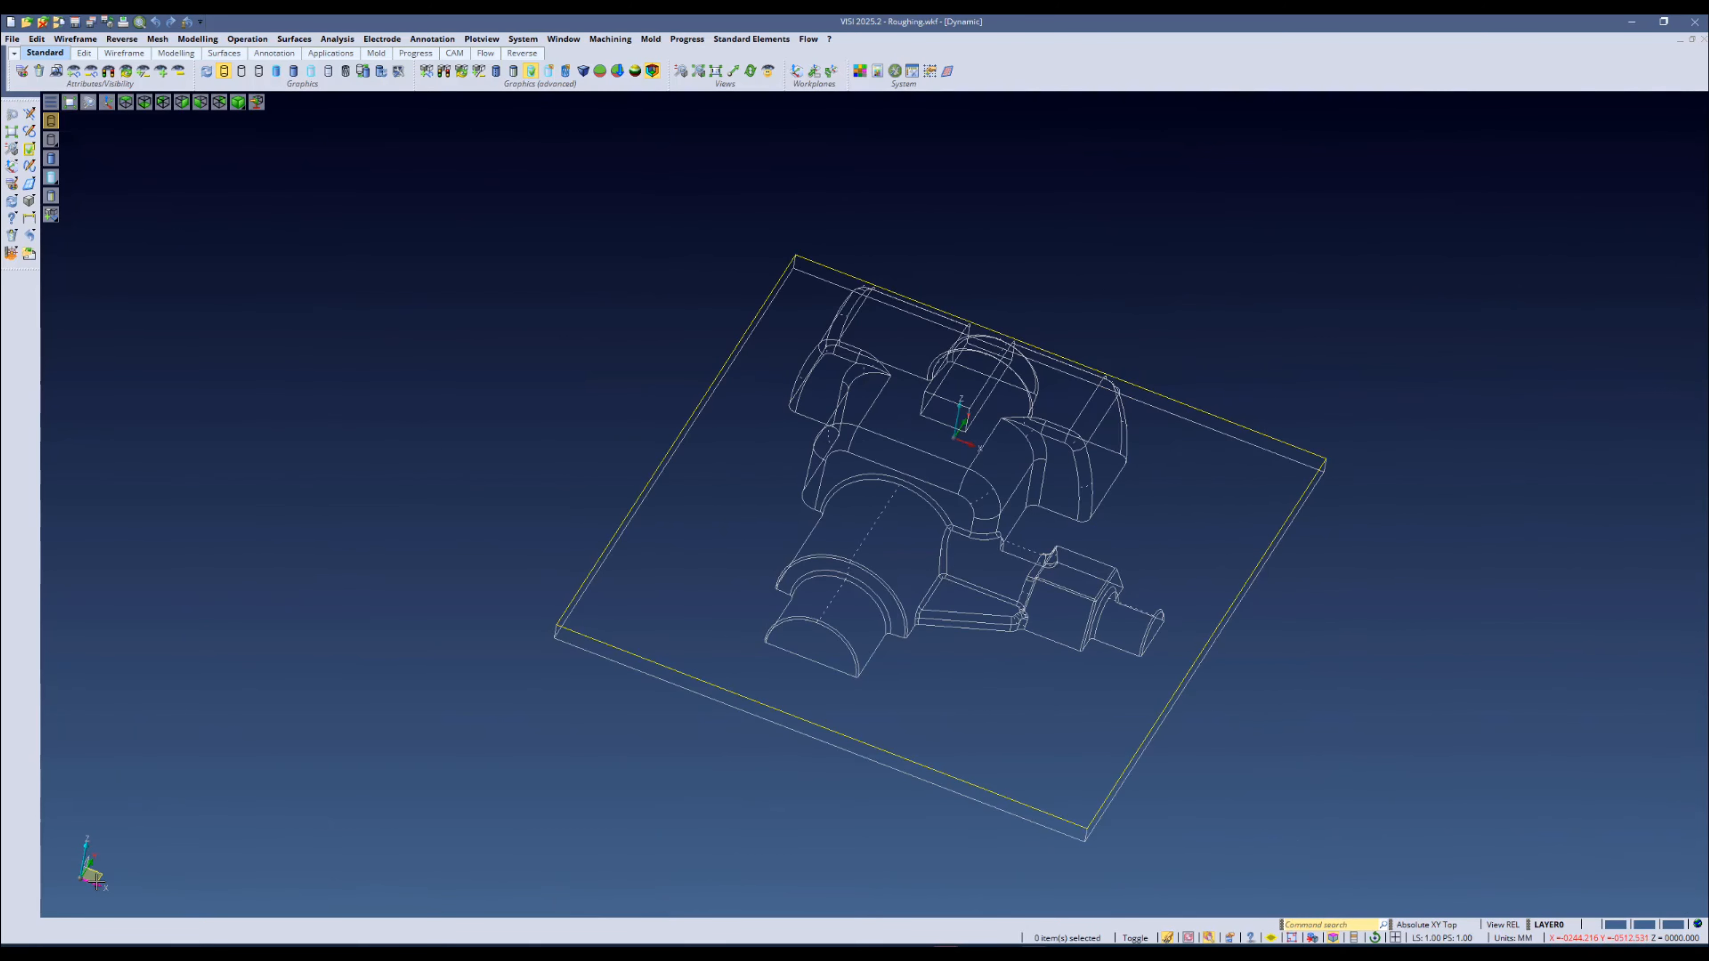
{"action": "key", "text": "F6"}
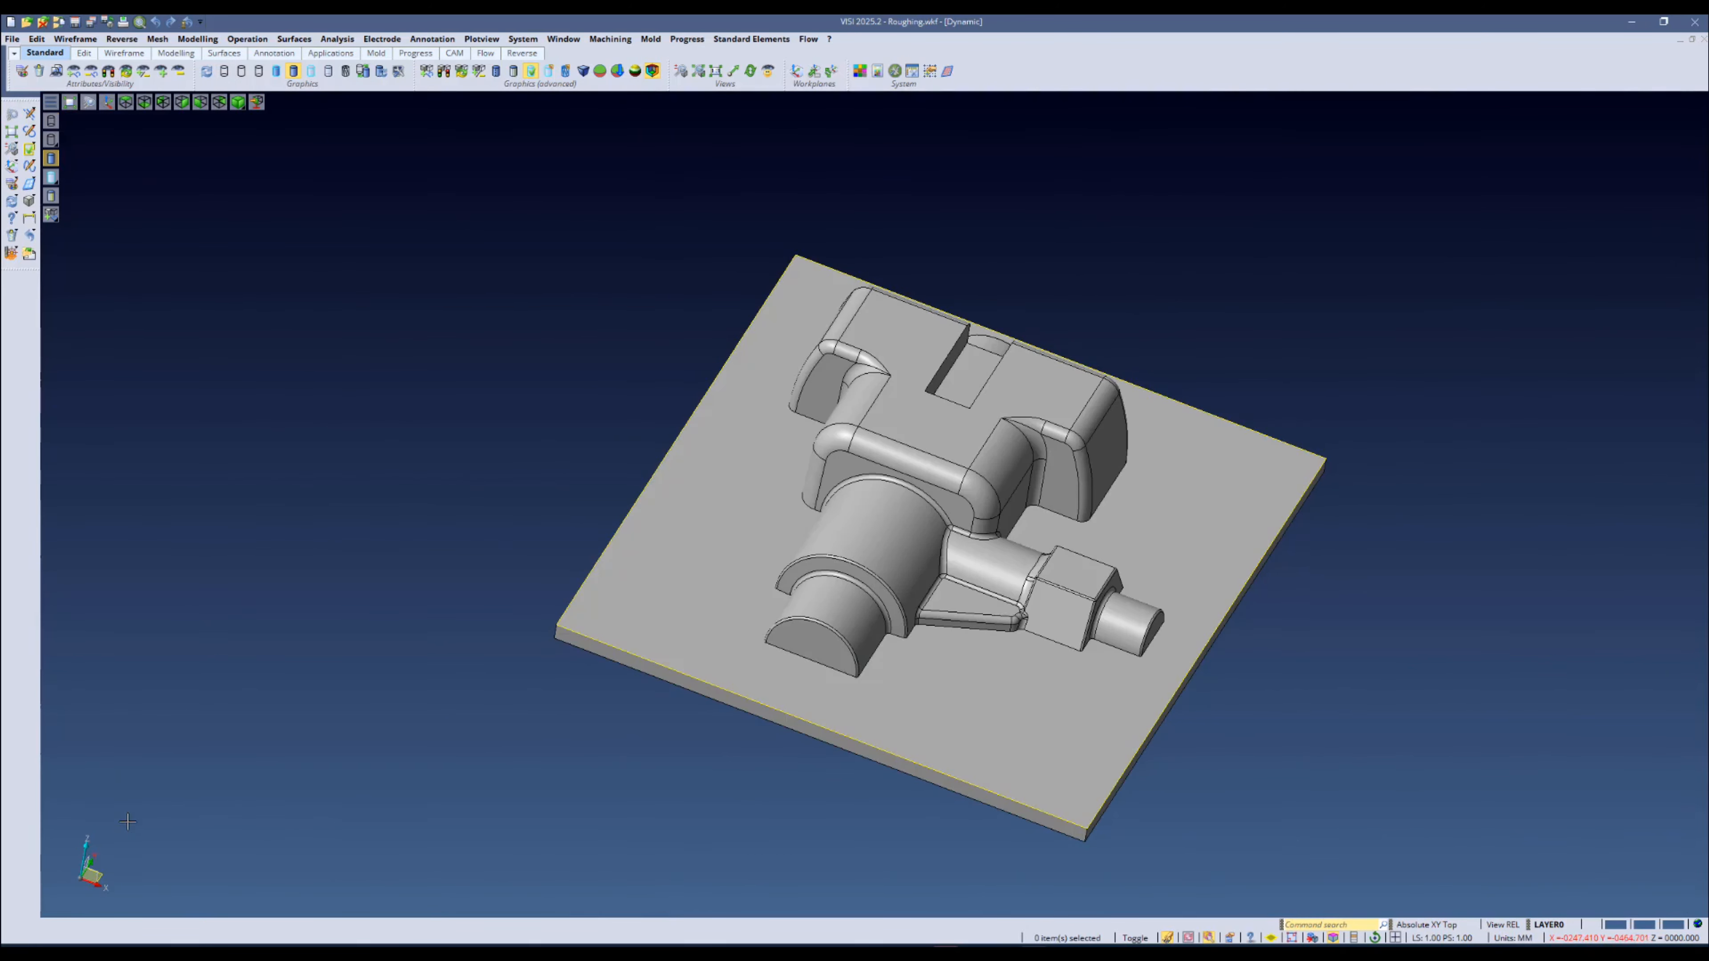
{"action": "left_click", "coordinate": [82, 874]}
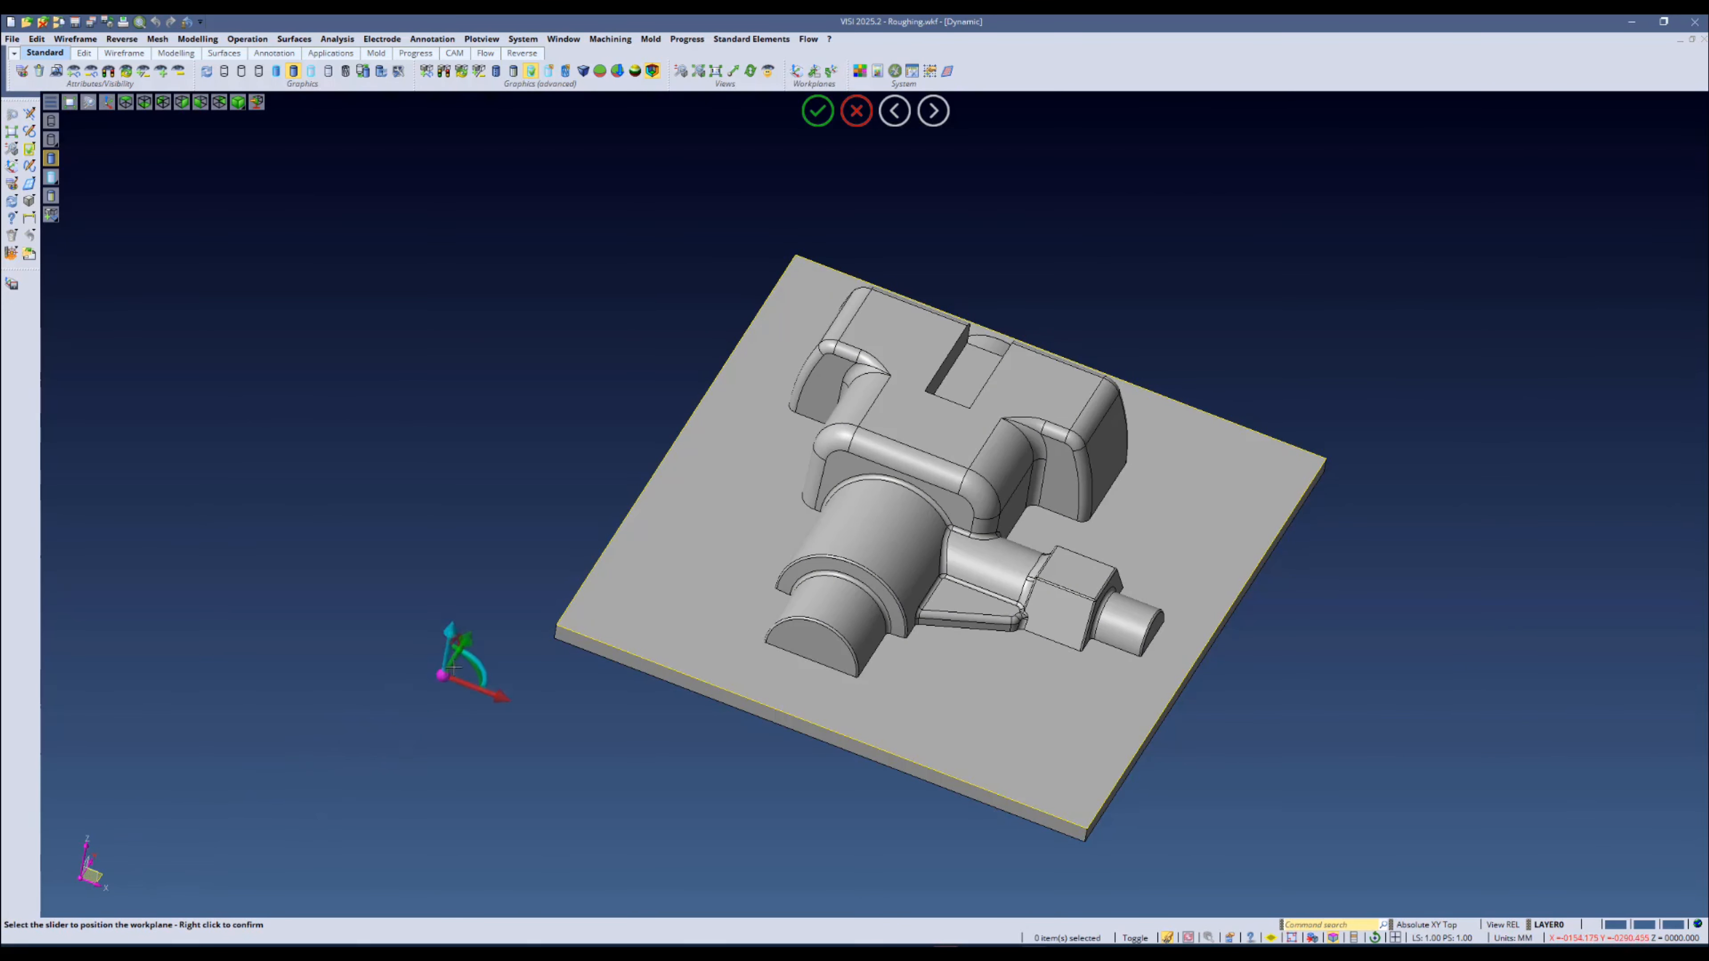
{"action": "left_click", "coordinate": [556, 624]}
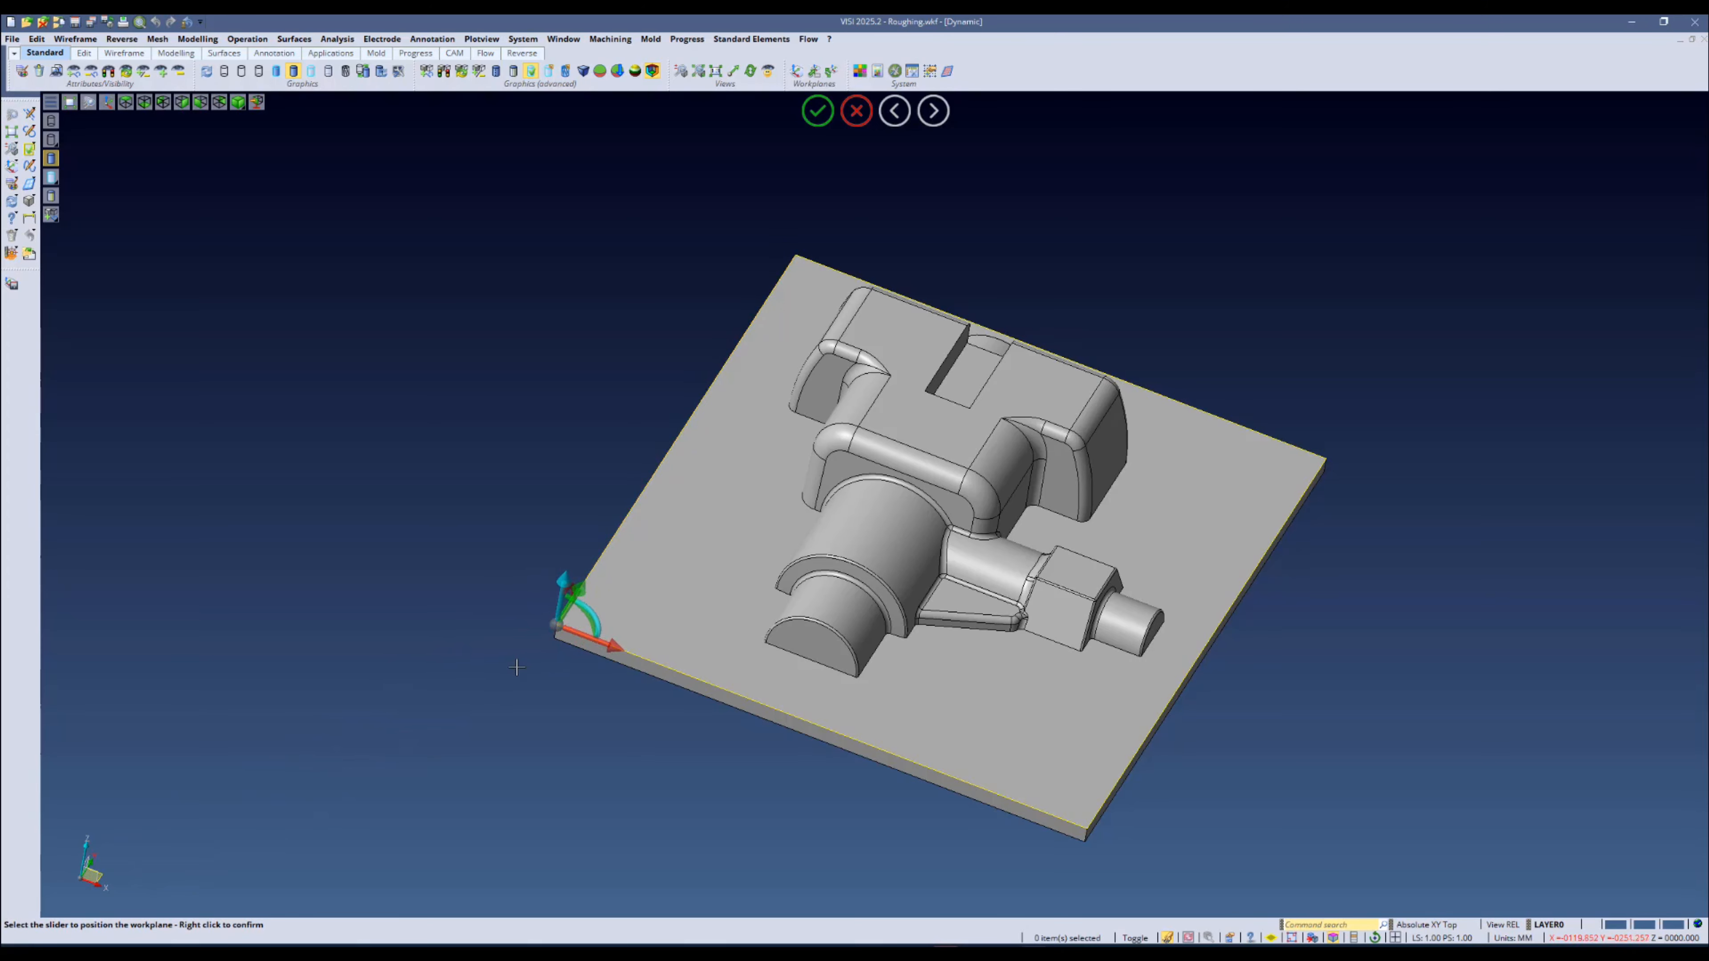
Step: Slide the workplane triad along its Y axis away from the plate corner
{"action": "middle_click_drag", "start_coordinate": [528, 651], "coordinate": [504, 622]}
{"action": "scroll", "coordinate": [577, 508], "scroll_direction": "up", "scroll_amount": 6}
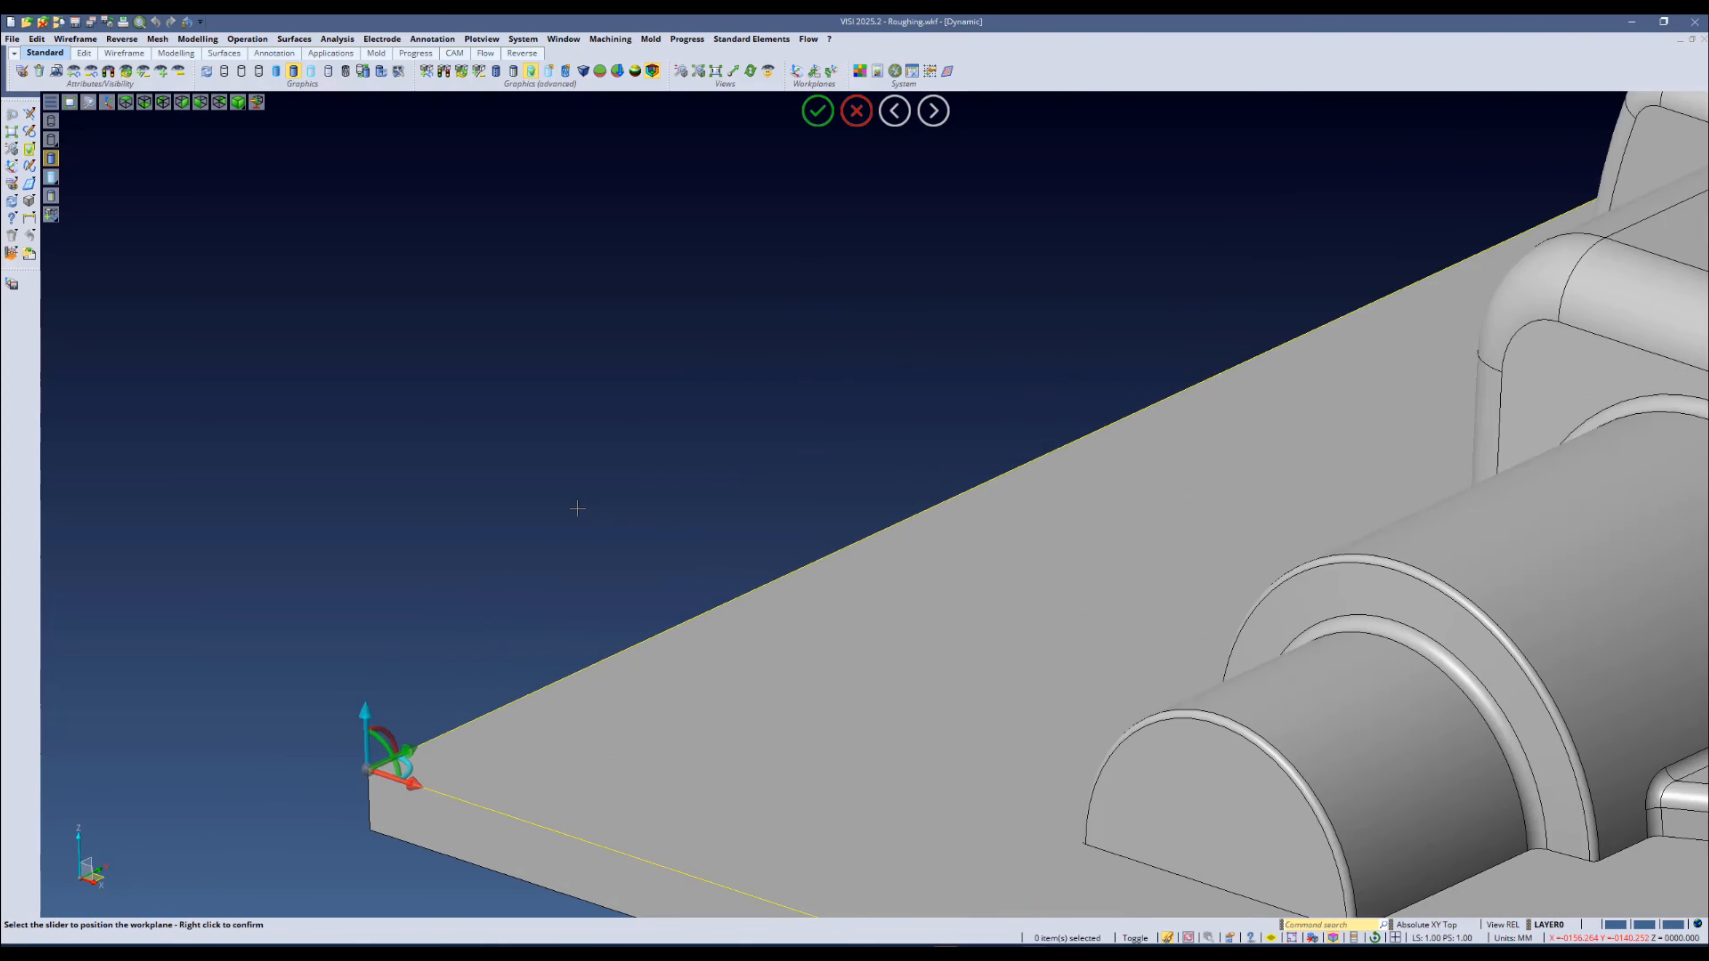
{"action": "scroll", "coordinate": [572, 511], "scroll_direction": "down", "scroll_amount": 3}
{"action": "scroll", "coordinate": [381, 675], "scroll_direction": "up", "scroll_amount": 4}
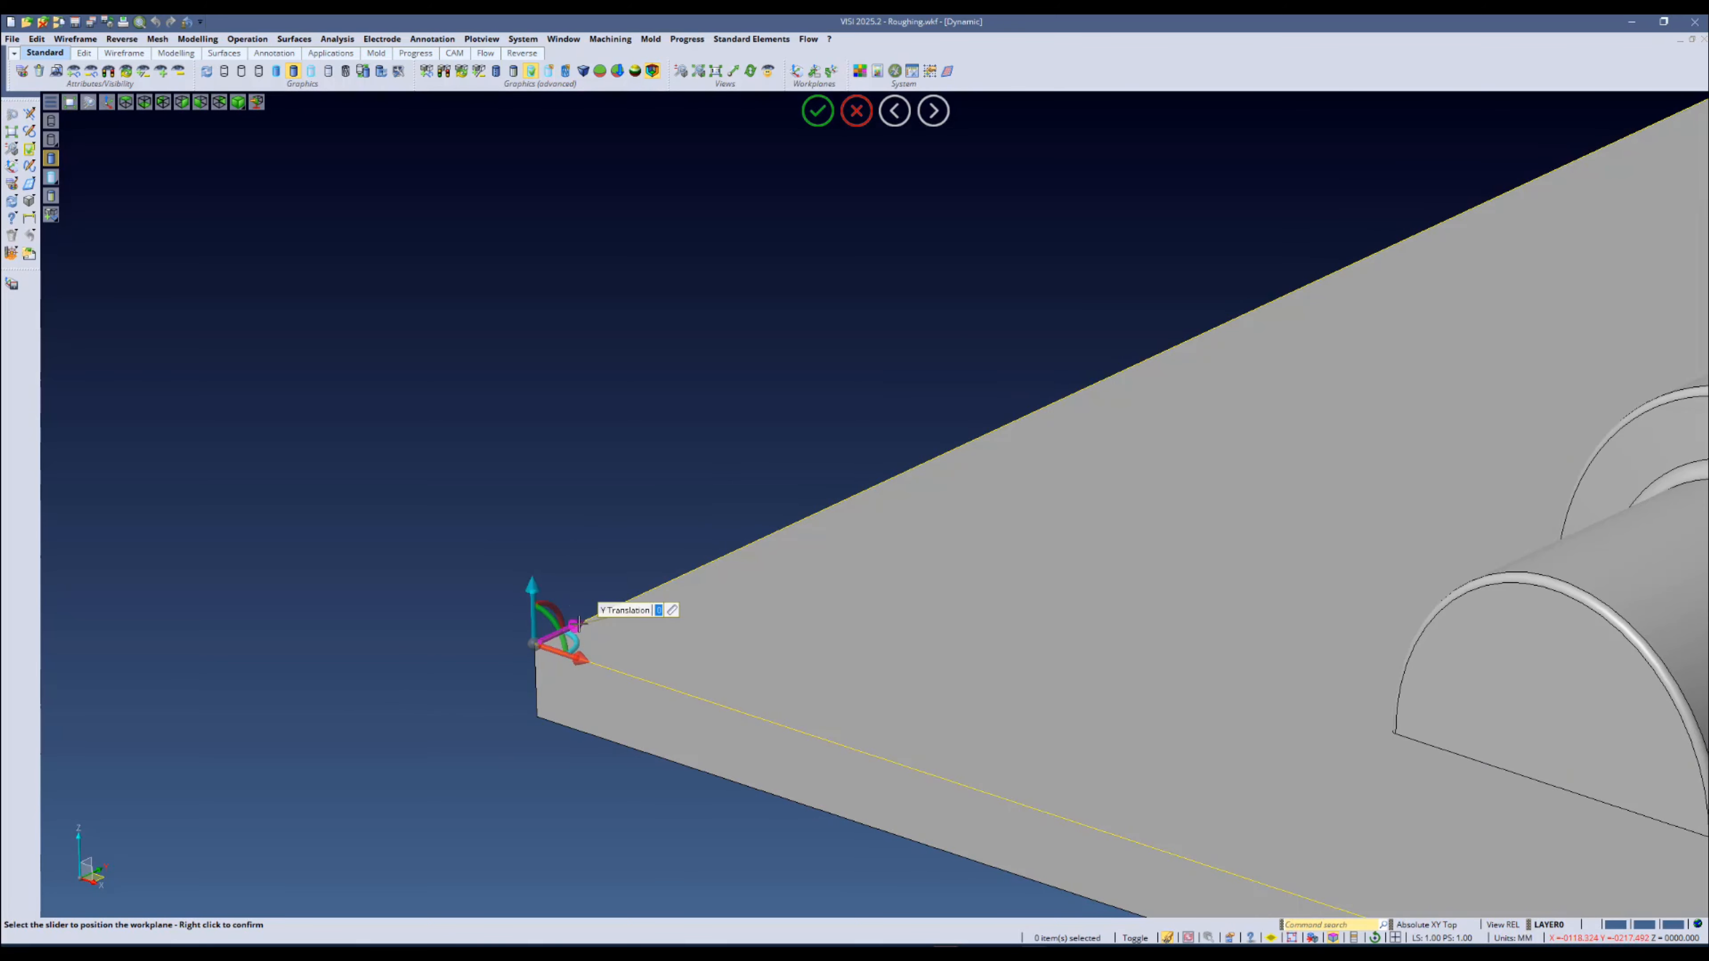
{"action": "left_click_drag", "start_coordinate": [573, 625], "coordinate": [686, 589]}
{"action": "scroll", "coordinate": [730, 540], "scroll_direction": "up", "scroll_amount": 3}
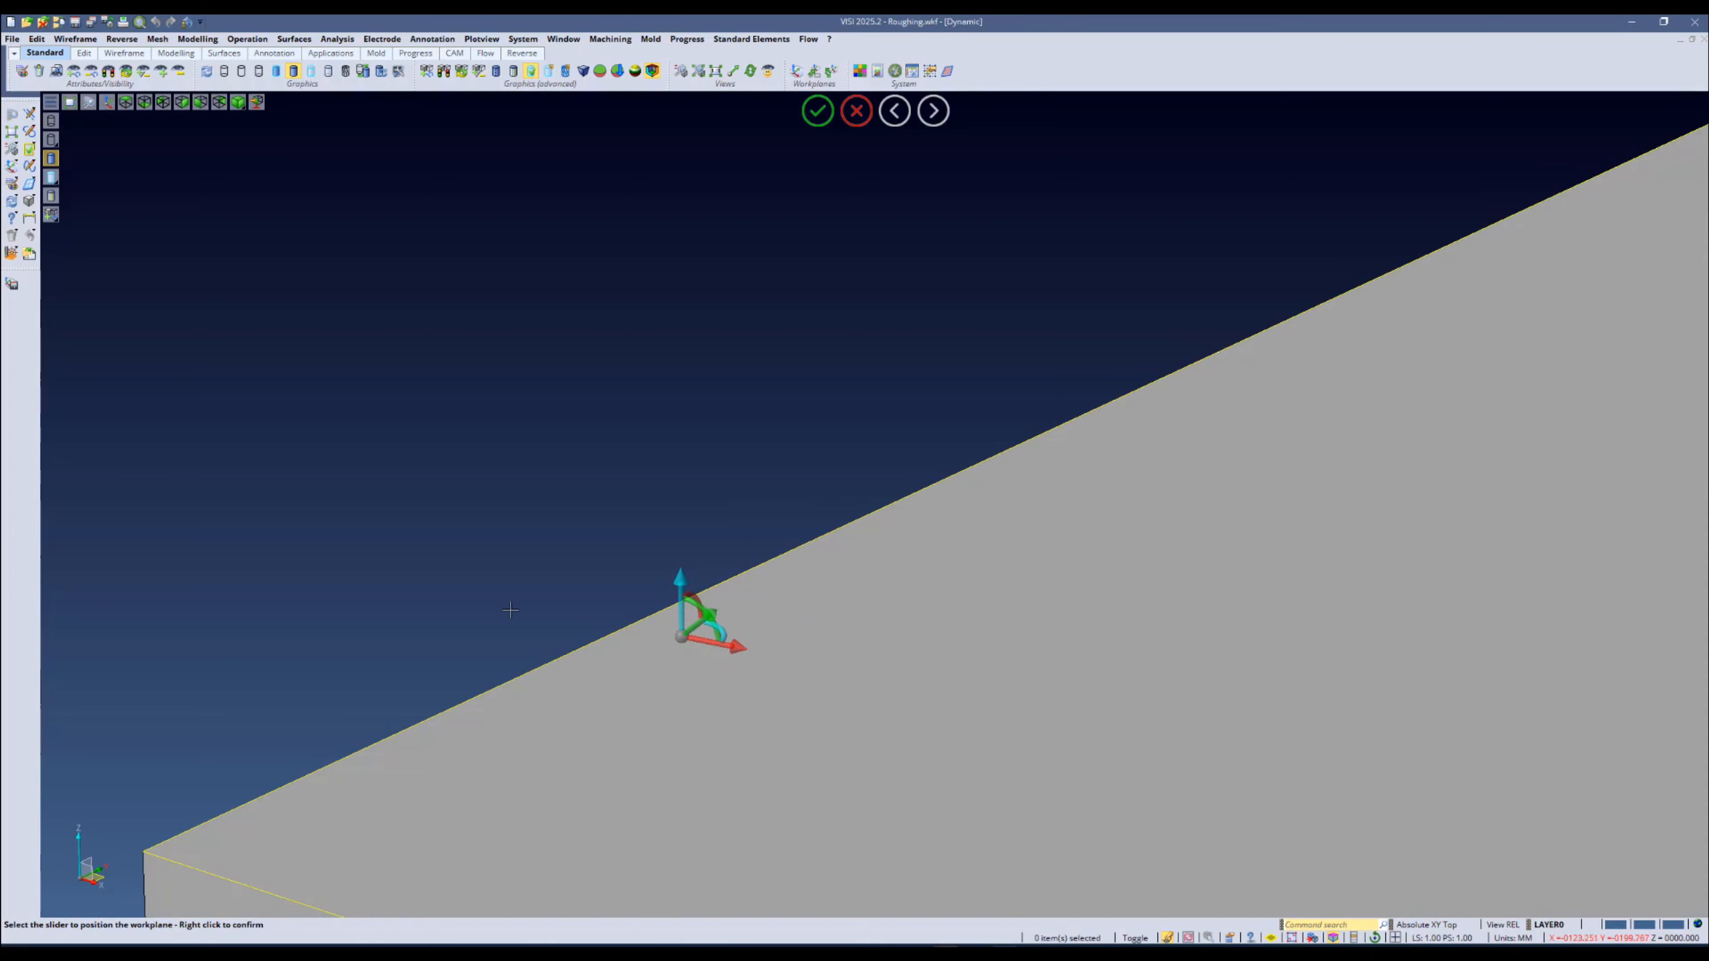
{"action": "scroll", "coordinate": [619, 592], "scroll_direction": "down", "scroll_amount": 2}
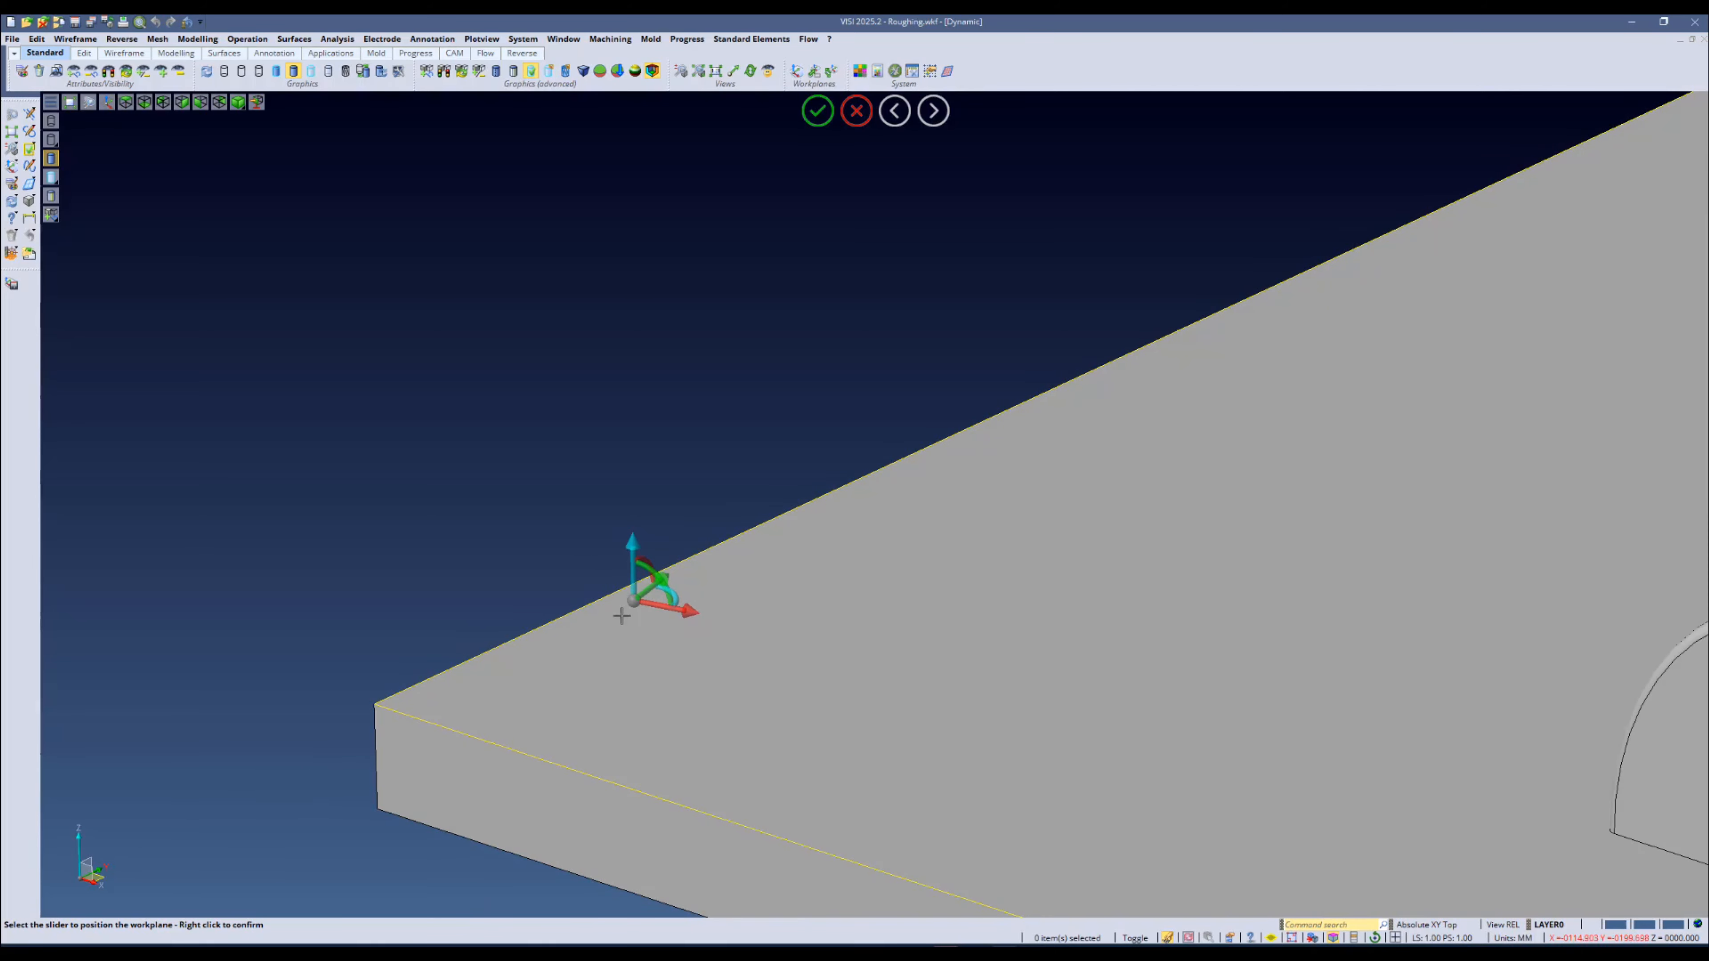
Step: Snap the workplane triad's origin to the plate's near upper corner and confirm the new workplane
{"action": "left_click_drag", "start_coordinate": [625, 601], "coordinate": [374, 703]}
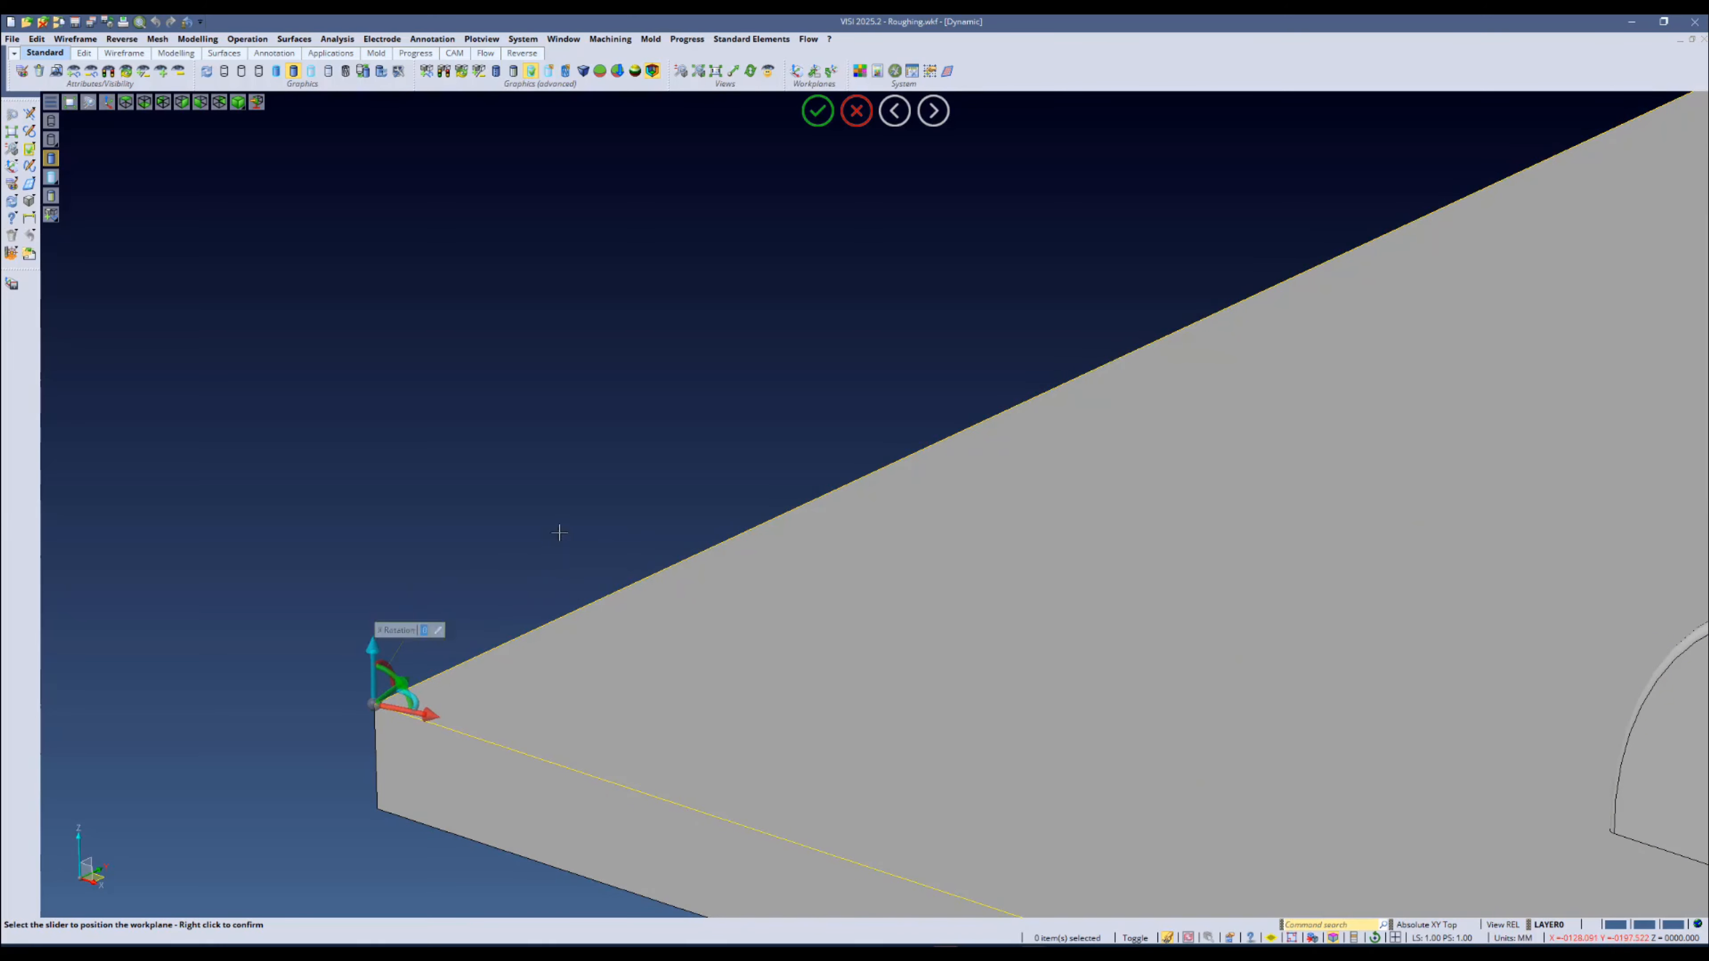
{"action": "left_click", "coordinate": [822, 116]}
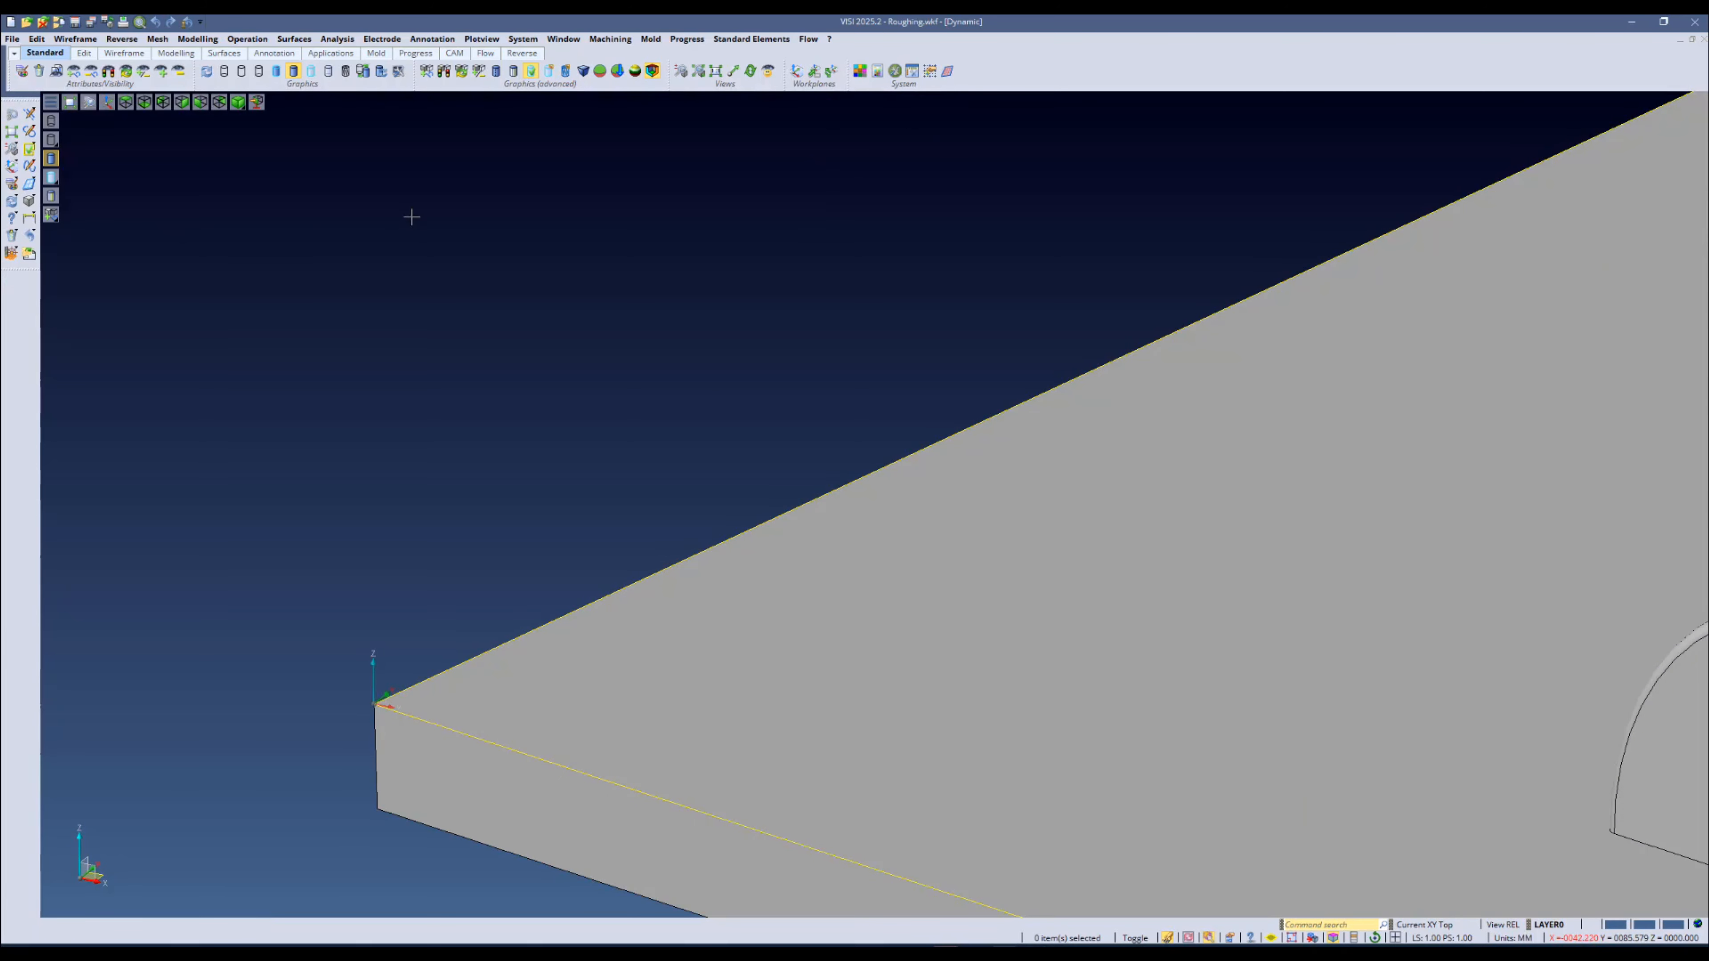
Step: Create a workplane from the Workplane manager with its origin at the corner where the filleted block's two top edges meet
{"action": "left_click", "coordinate": [524, 40]}
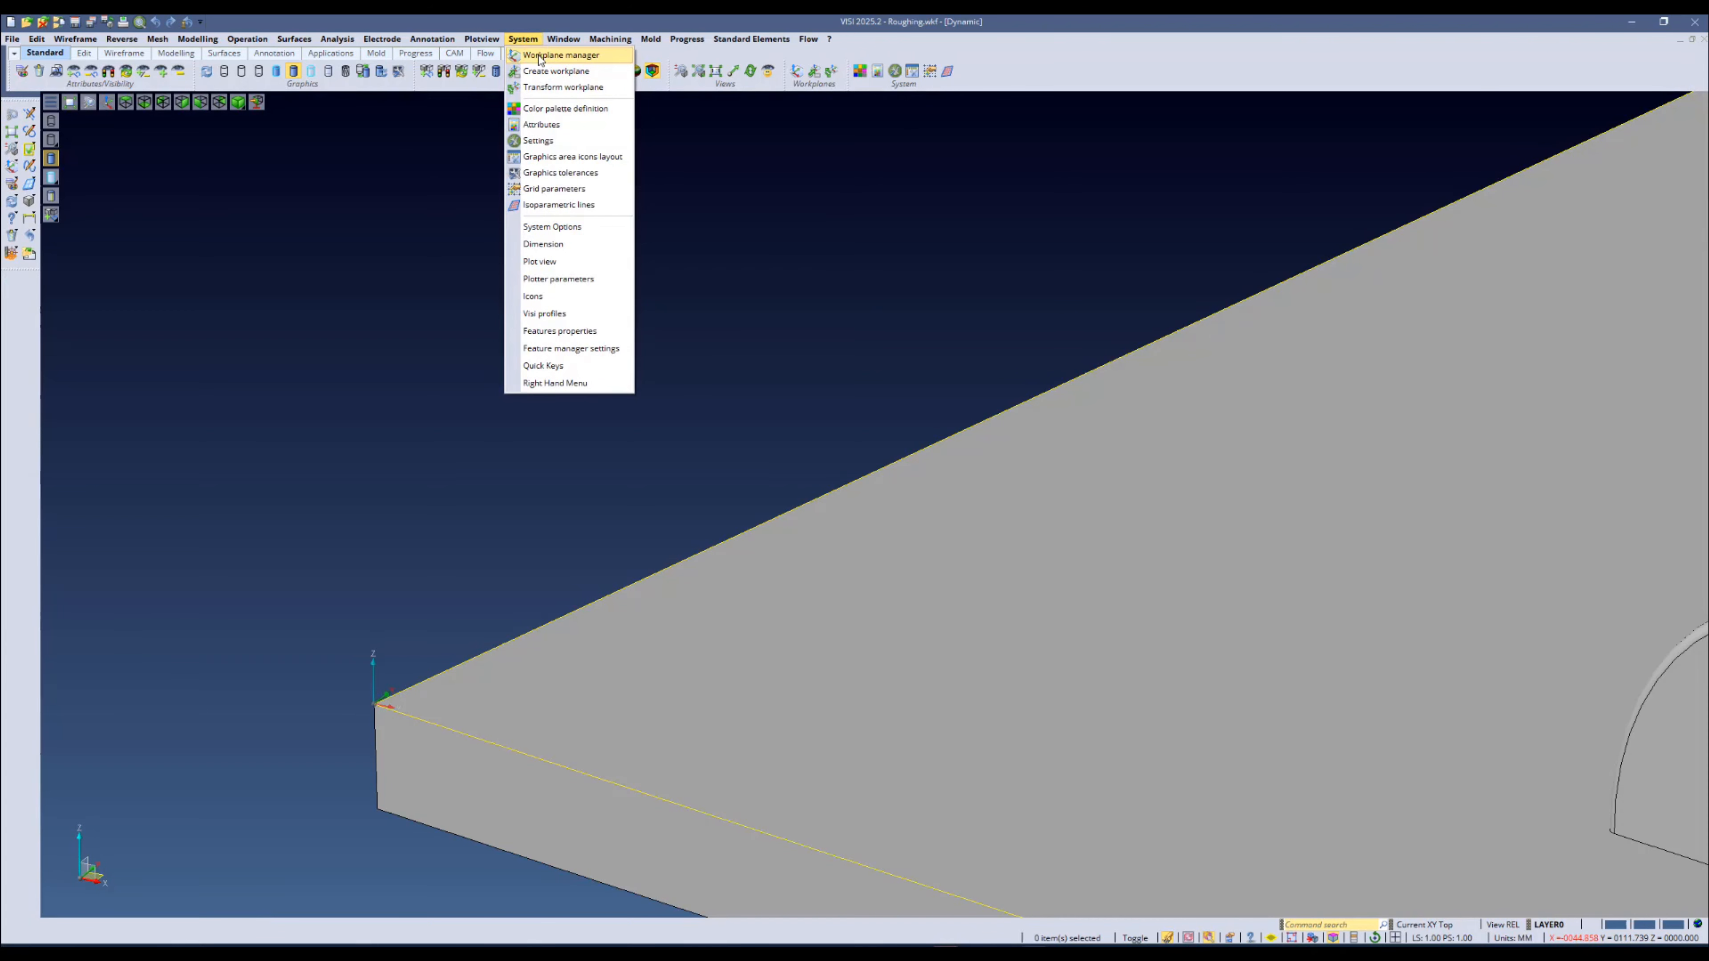
{"action": "left_click", "coordinate": [539, 55]}
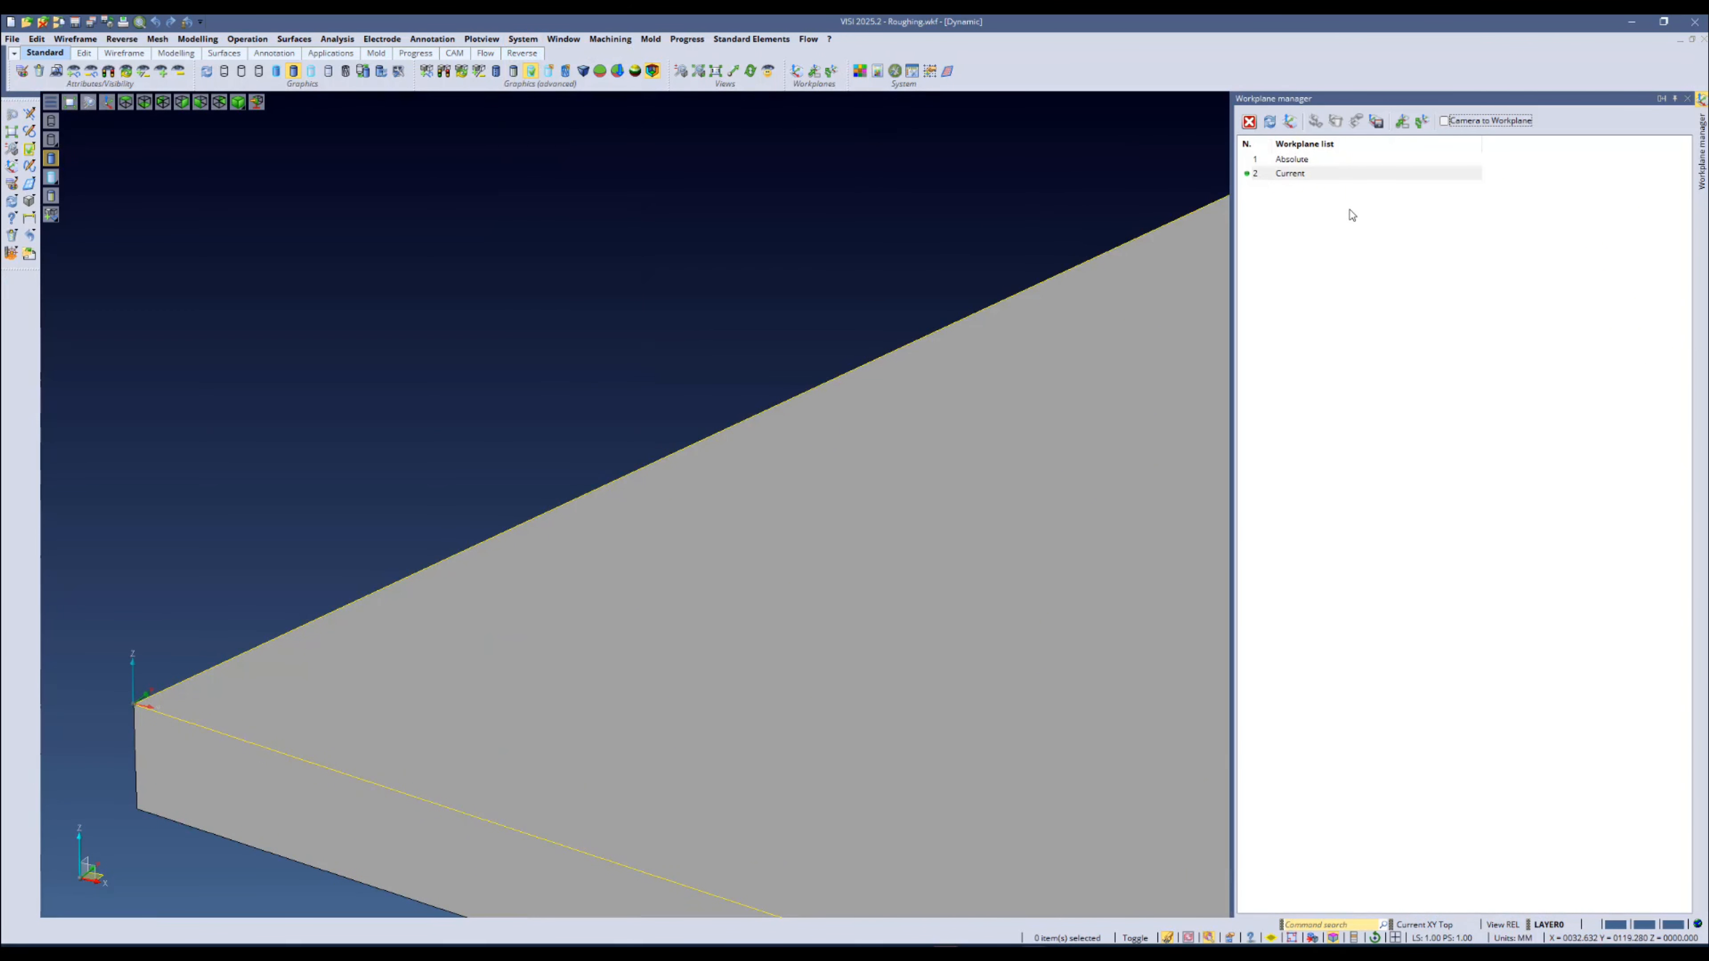
{"action": "left_click", "coordinate": [1404, 123]}
{"action": "scroll", "coordinate": [485, 465], "scroll_direction": "down", "scroll_amount": 6}
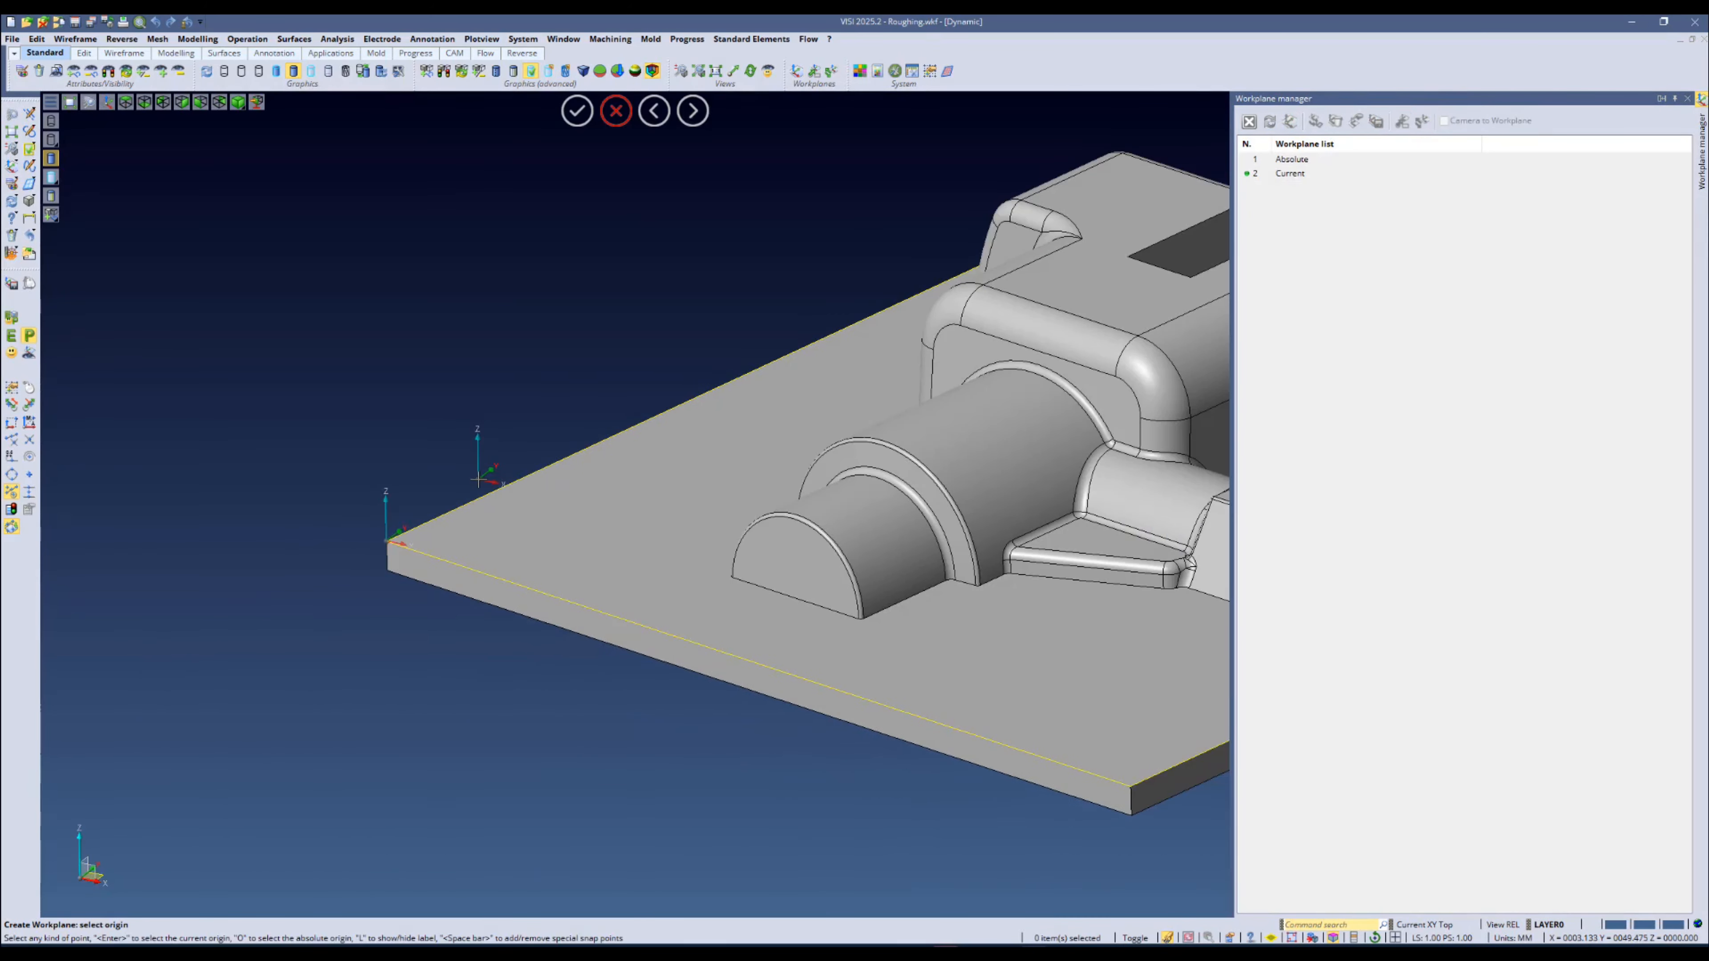
{"action": "key", "text": "ctrl"}
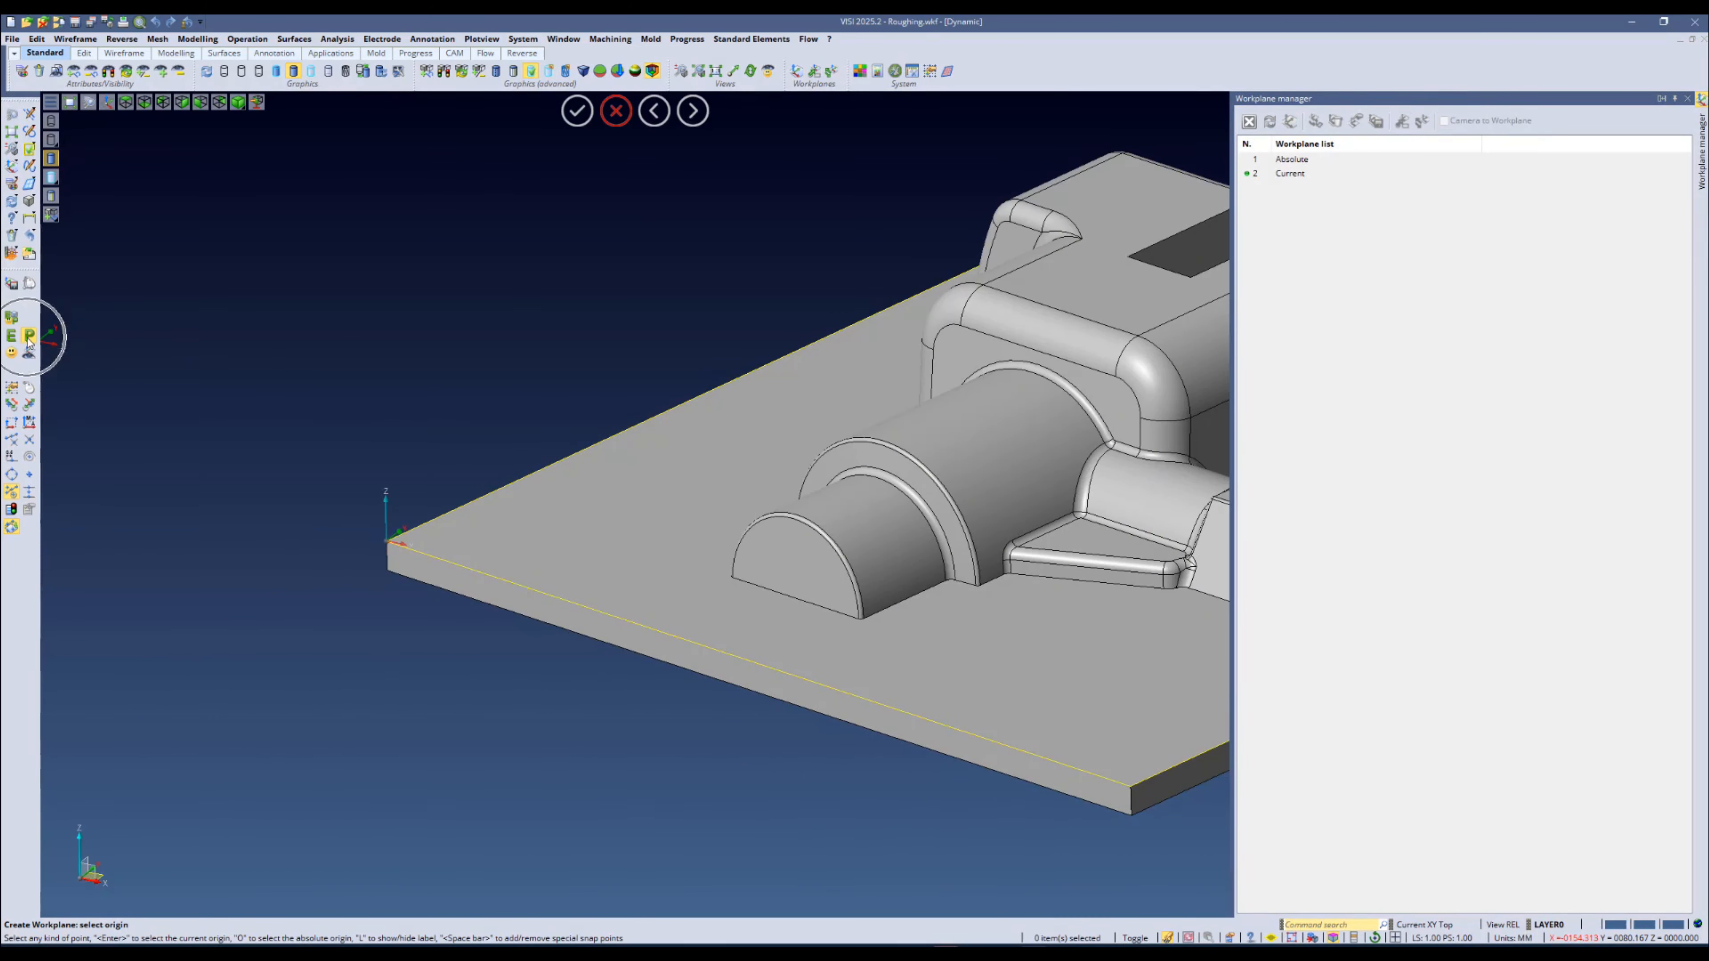
{"action": "key", "text": "ctrl"}
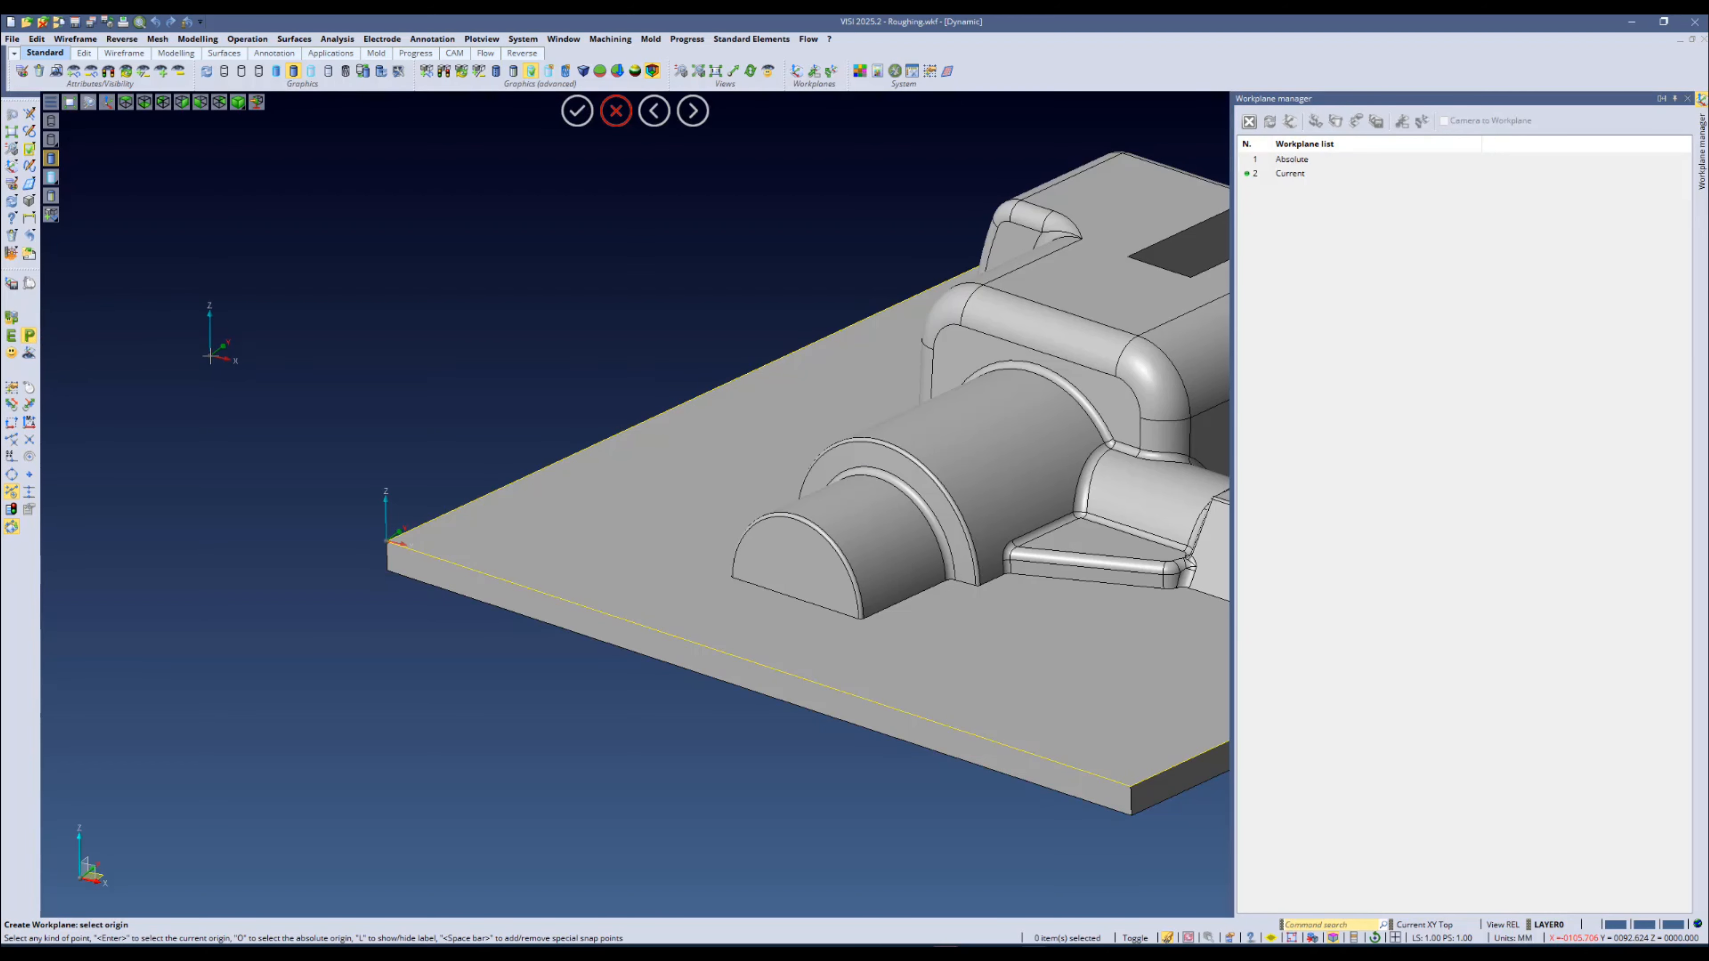
{"action": "scroll", "coordinate": [210, 355], "scroll_direction": "down", "scroll_amount": 2}
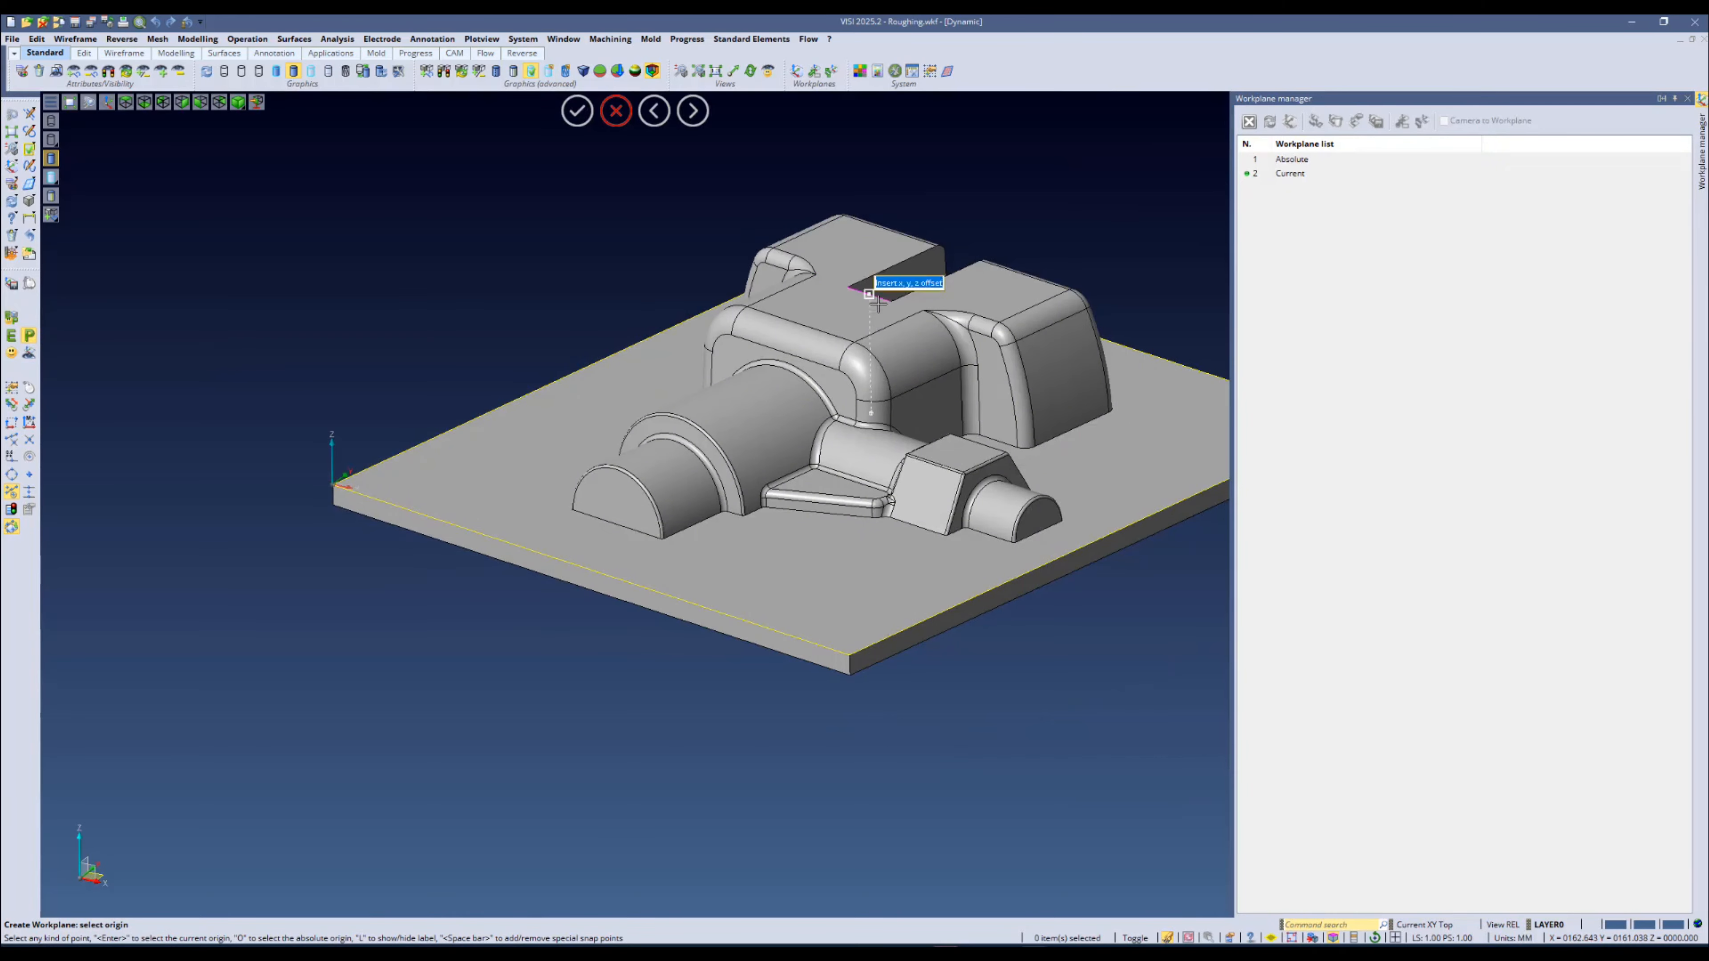
{"action": "scroll", "coordinate": [908, 278], "scroll_direction": "up", "scroll_amount": 6}
{"action": "left_click", "coordinate": [789, 436]}
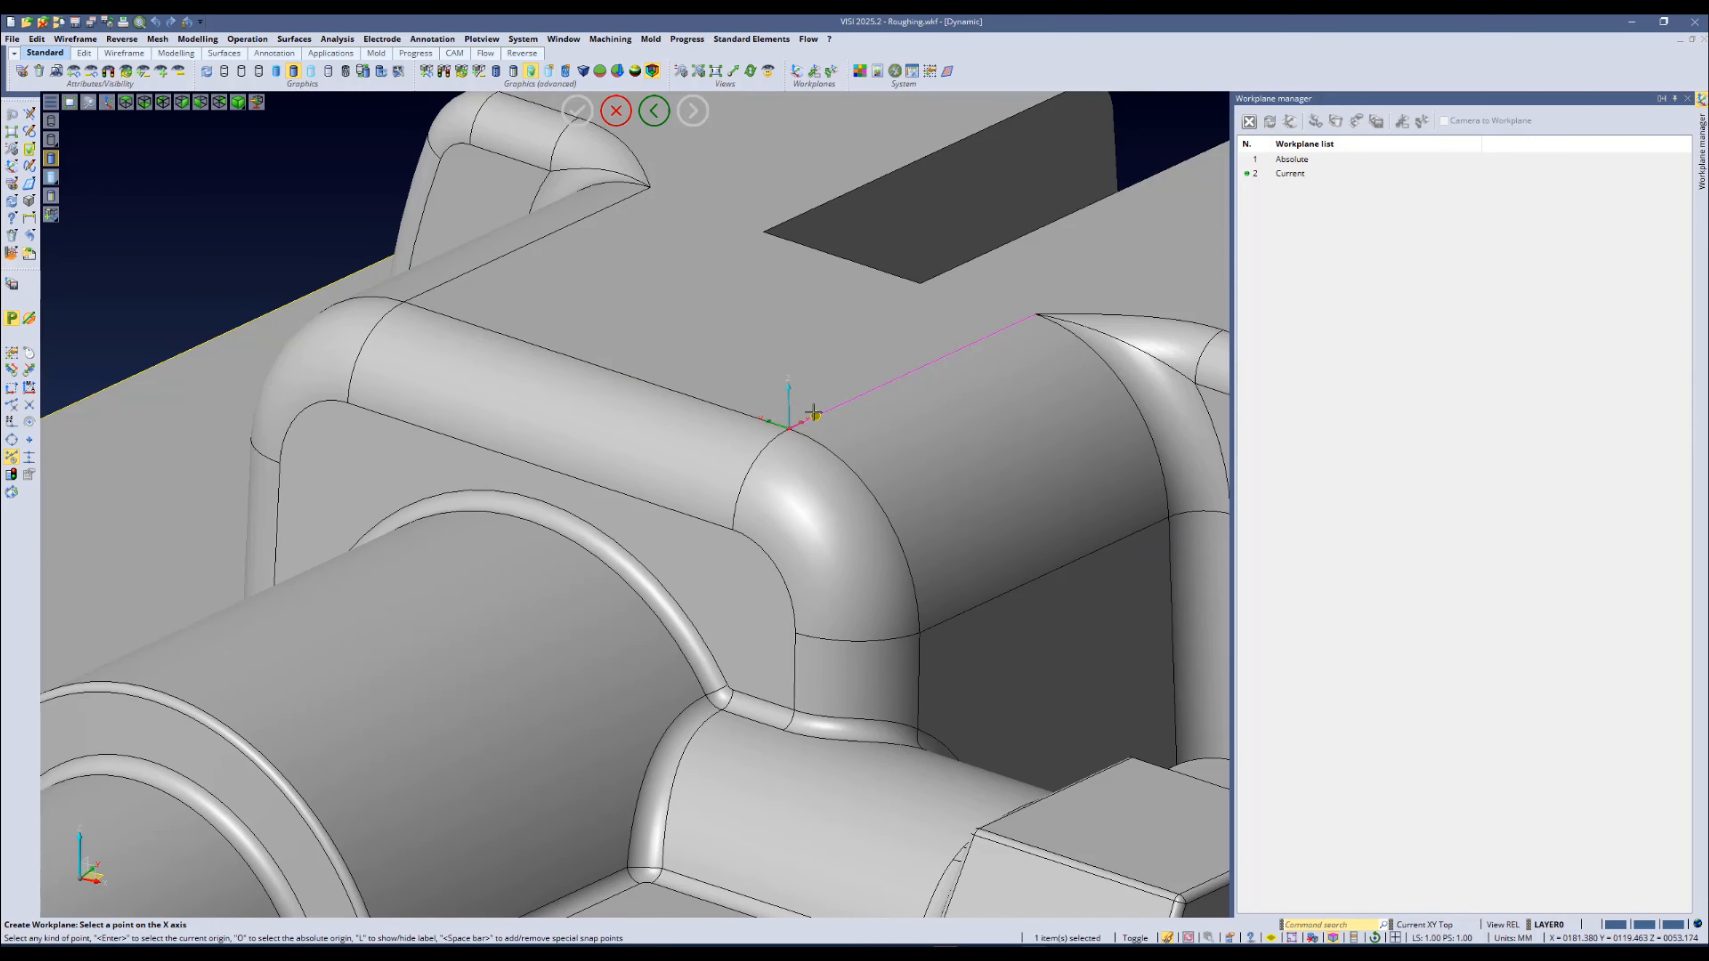
Step: Align the new workplane's X axis with the block's side top edge and its Y axis with the front top edge
{"action": "left_click", "coordinate": [878, 388]}
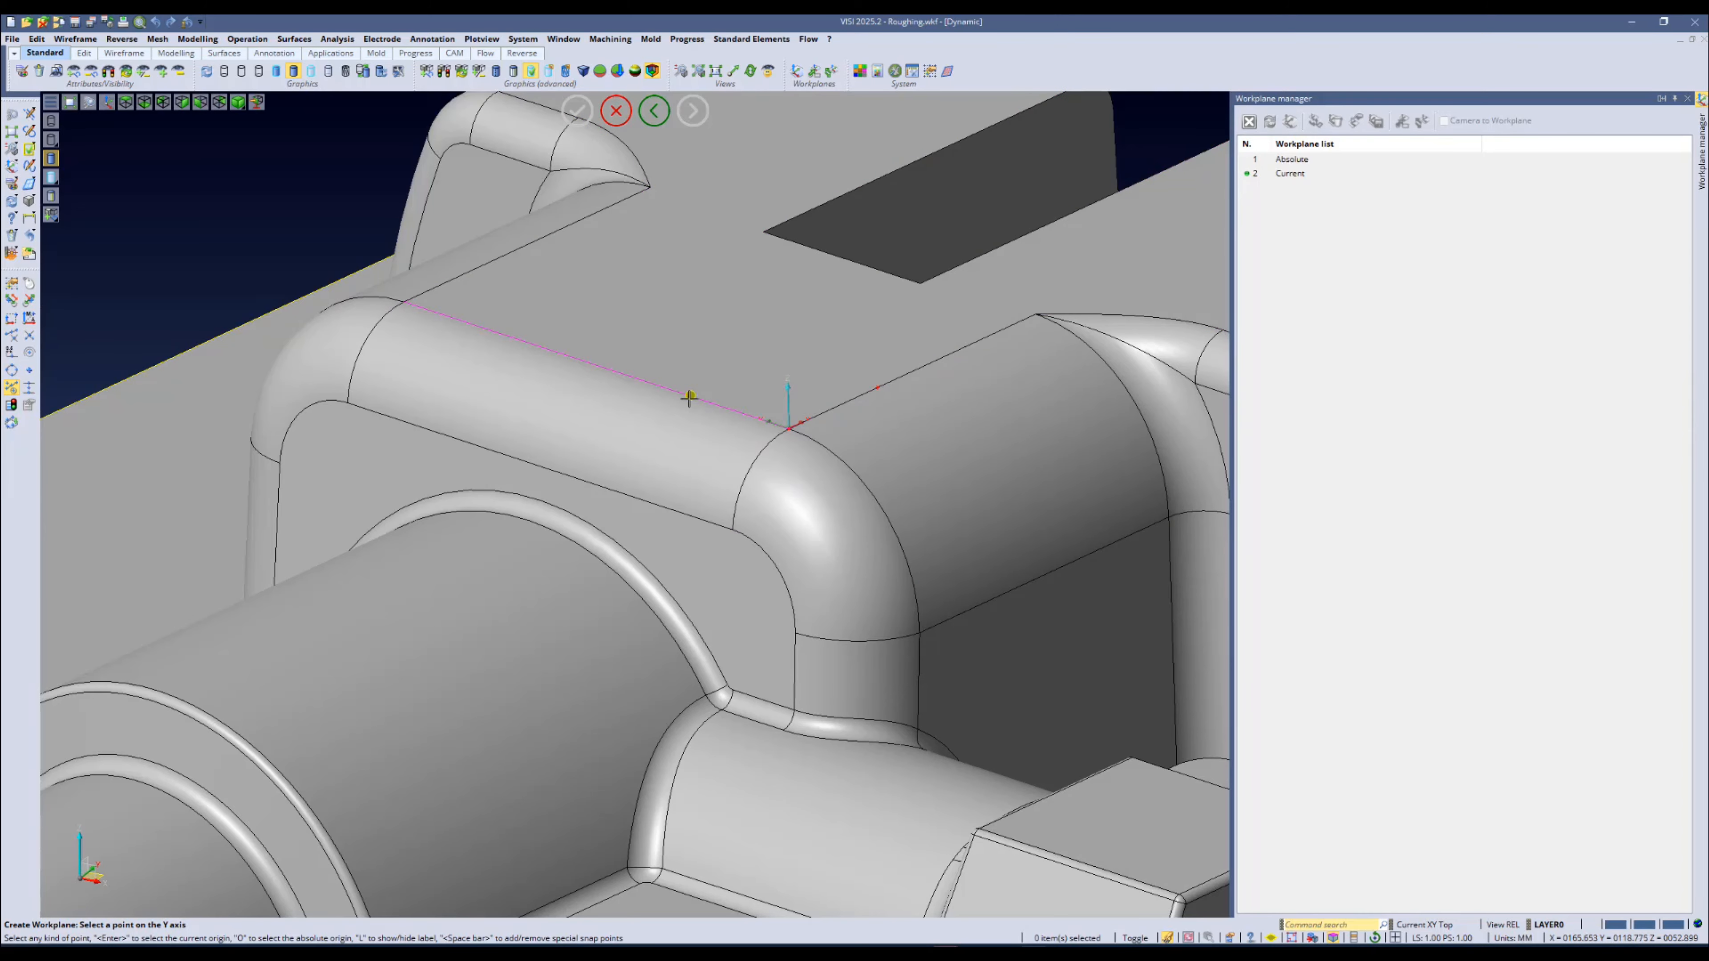
{"action": "key", "text": "F6"}
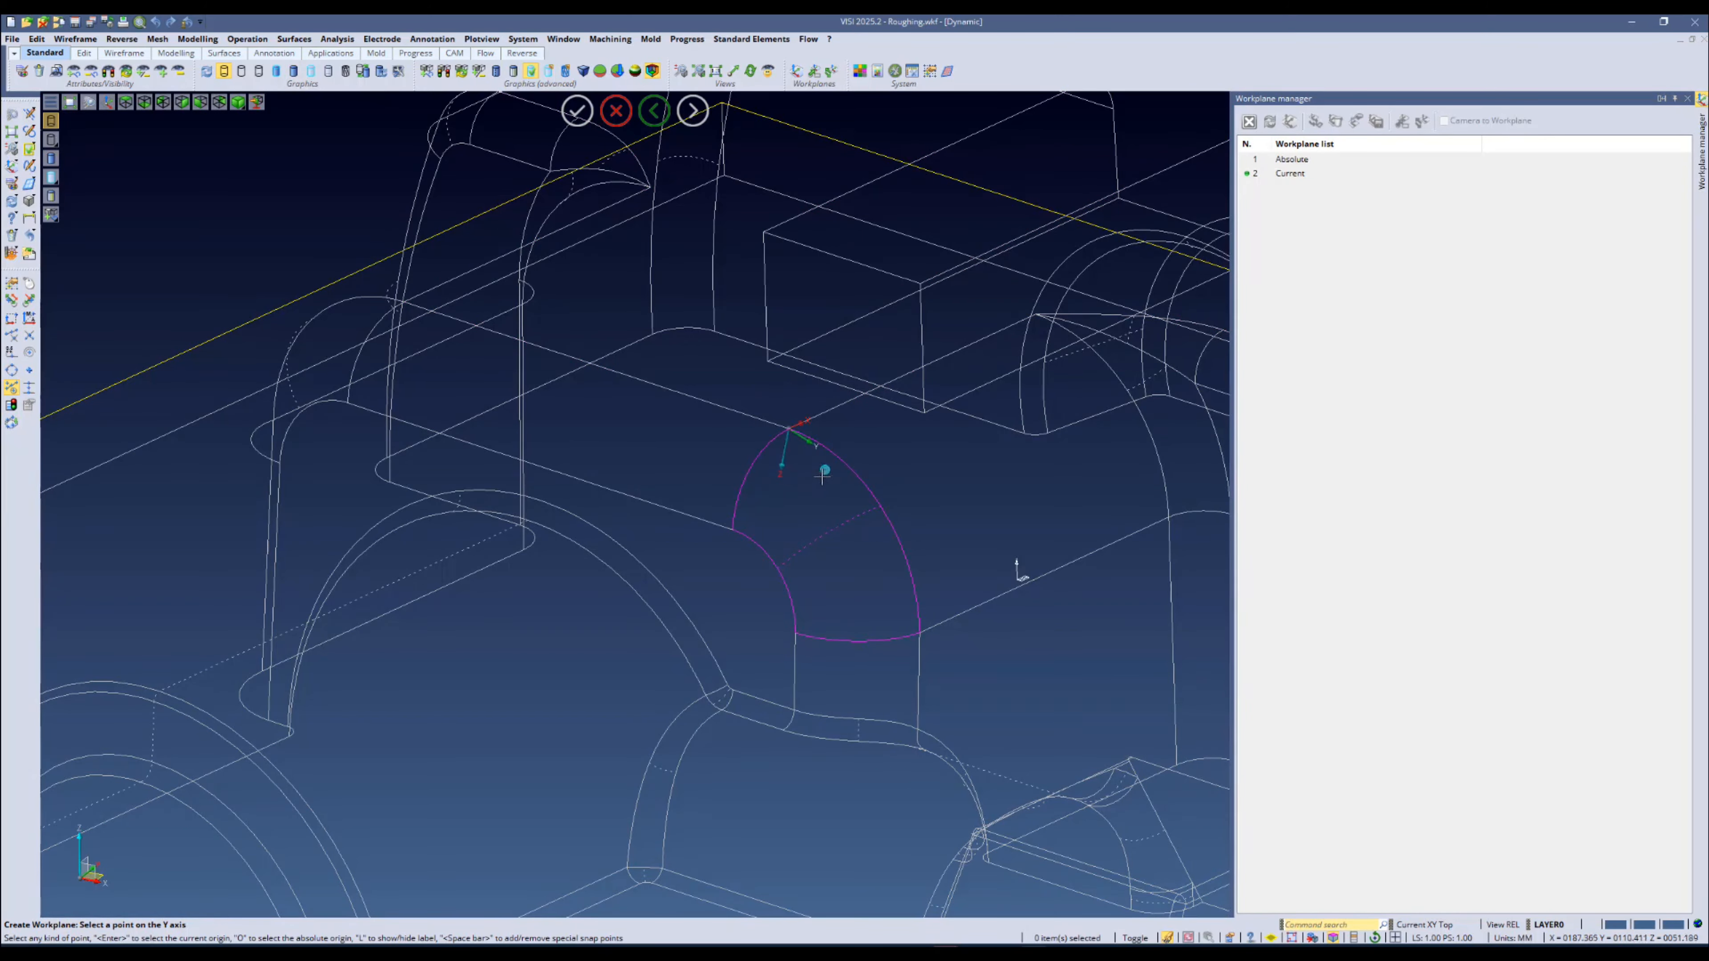
{"action": "left_click", "coordinate": [725, 409]}
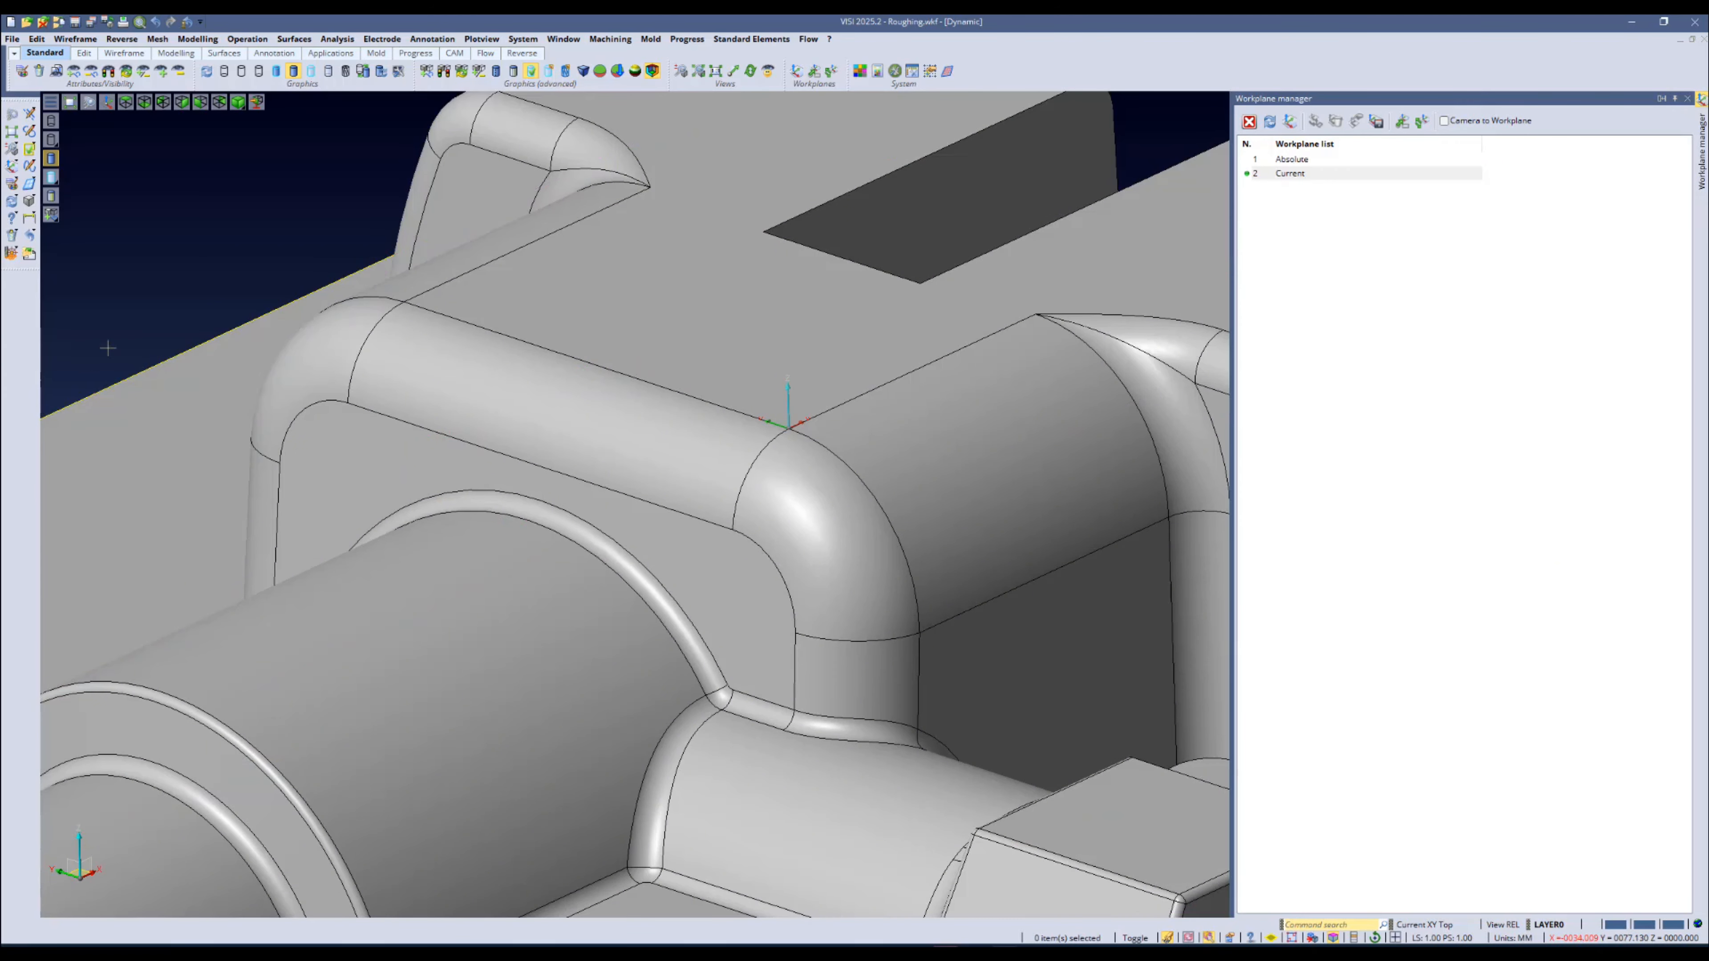
Step: Set the view normal to the slanted front face of the hexagonal block
{"action": "left_click", "coordinate": [563, 39]}
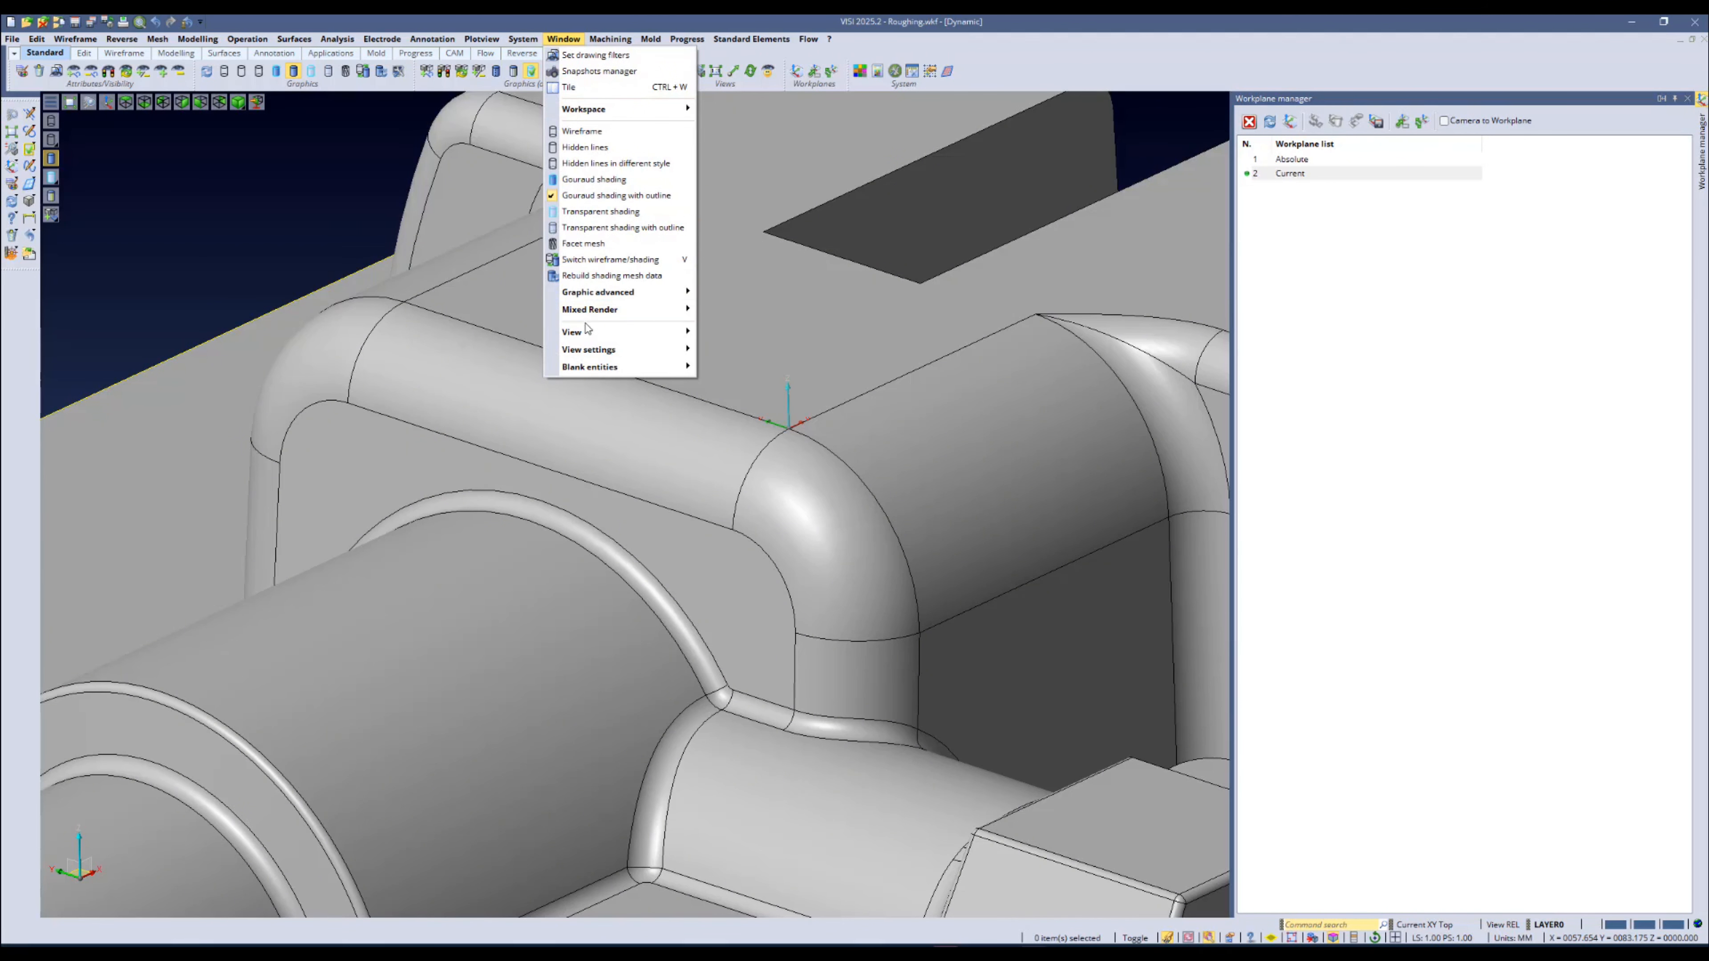
{"action": "mouse_move", "coordinate": [628, 337]}
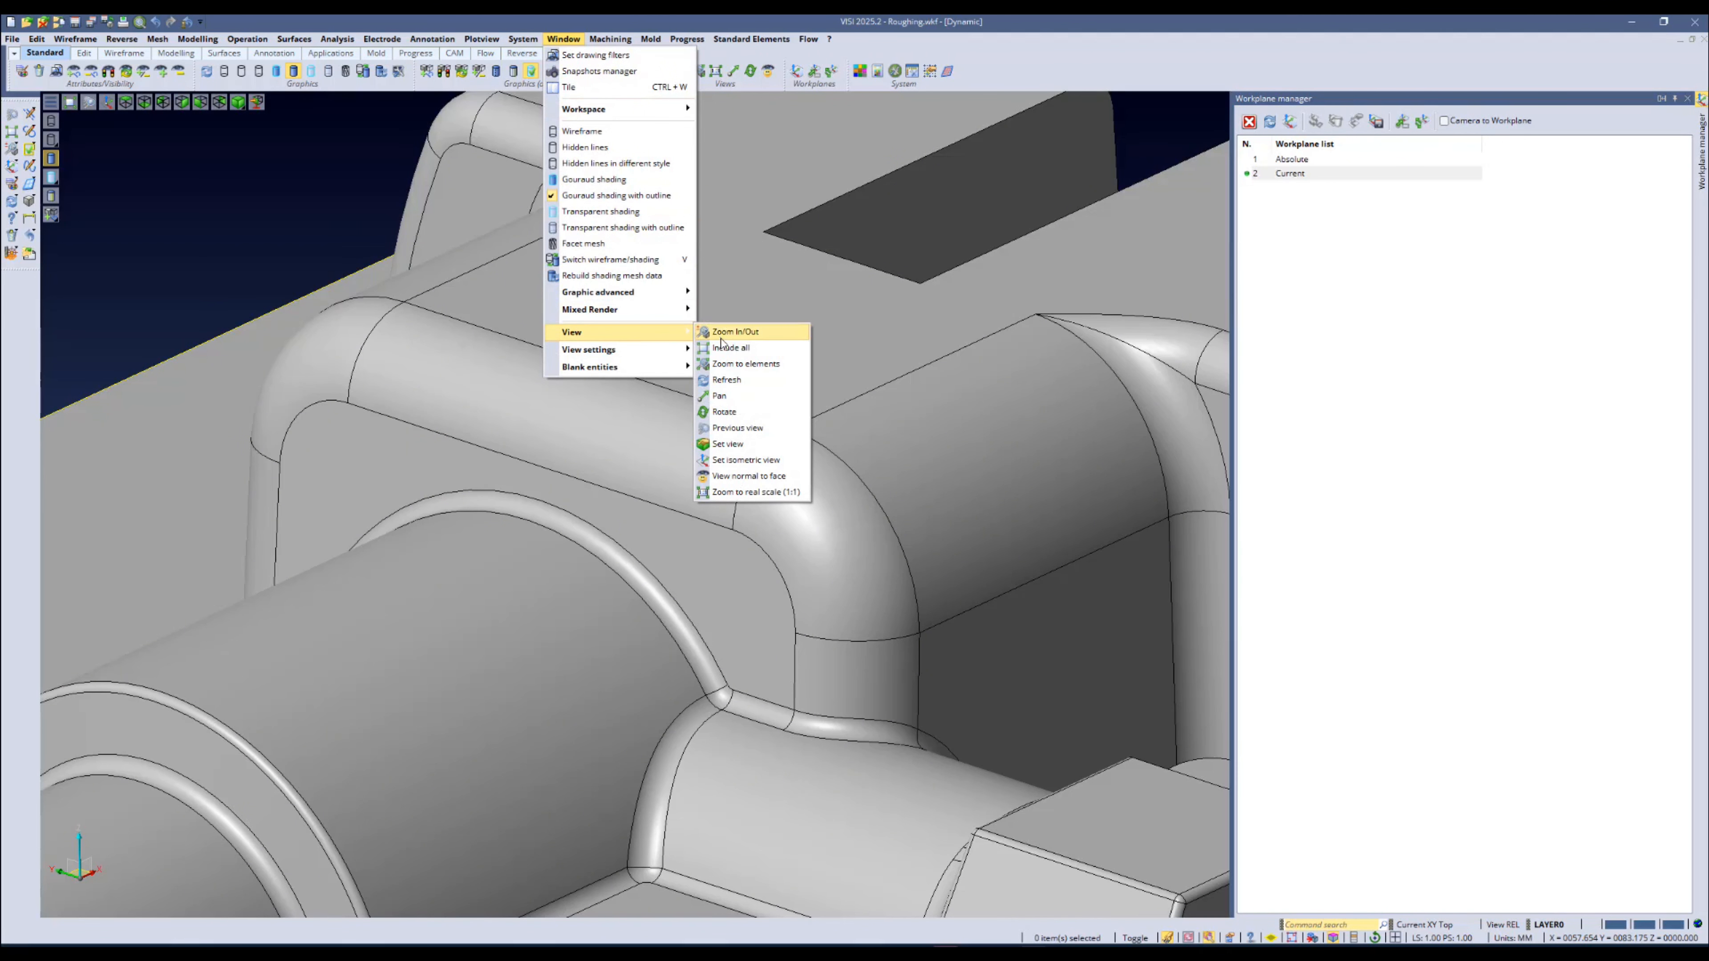
{"action": "left_click", "coordinate": [748, 475]}
{"action": "scroll", "coordinate": [556, 397], "scroll_direction": "down", "scroll_amount": 3}
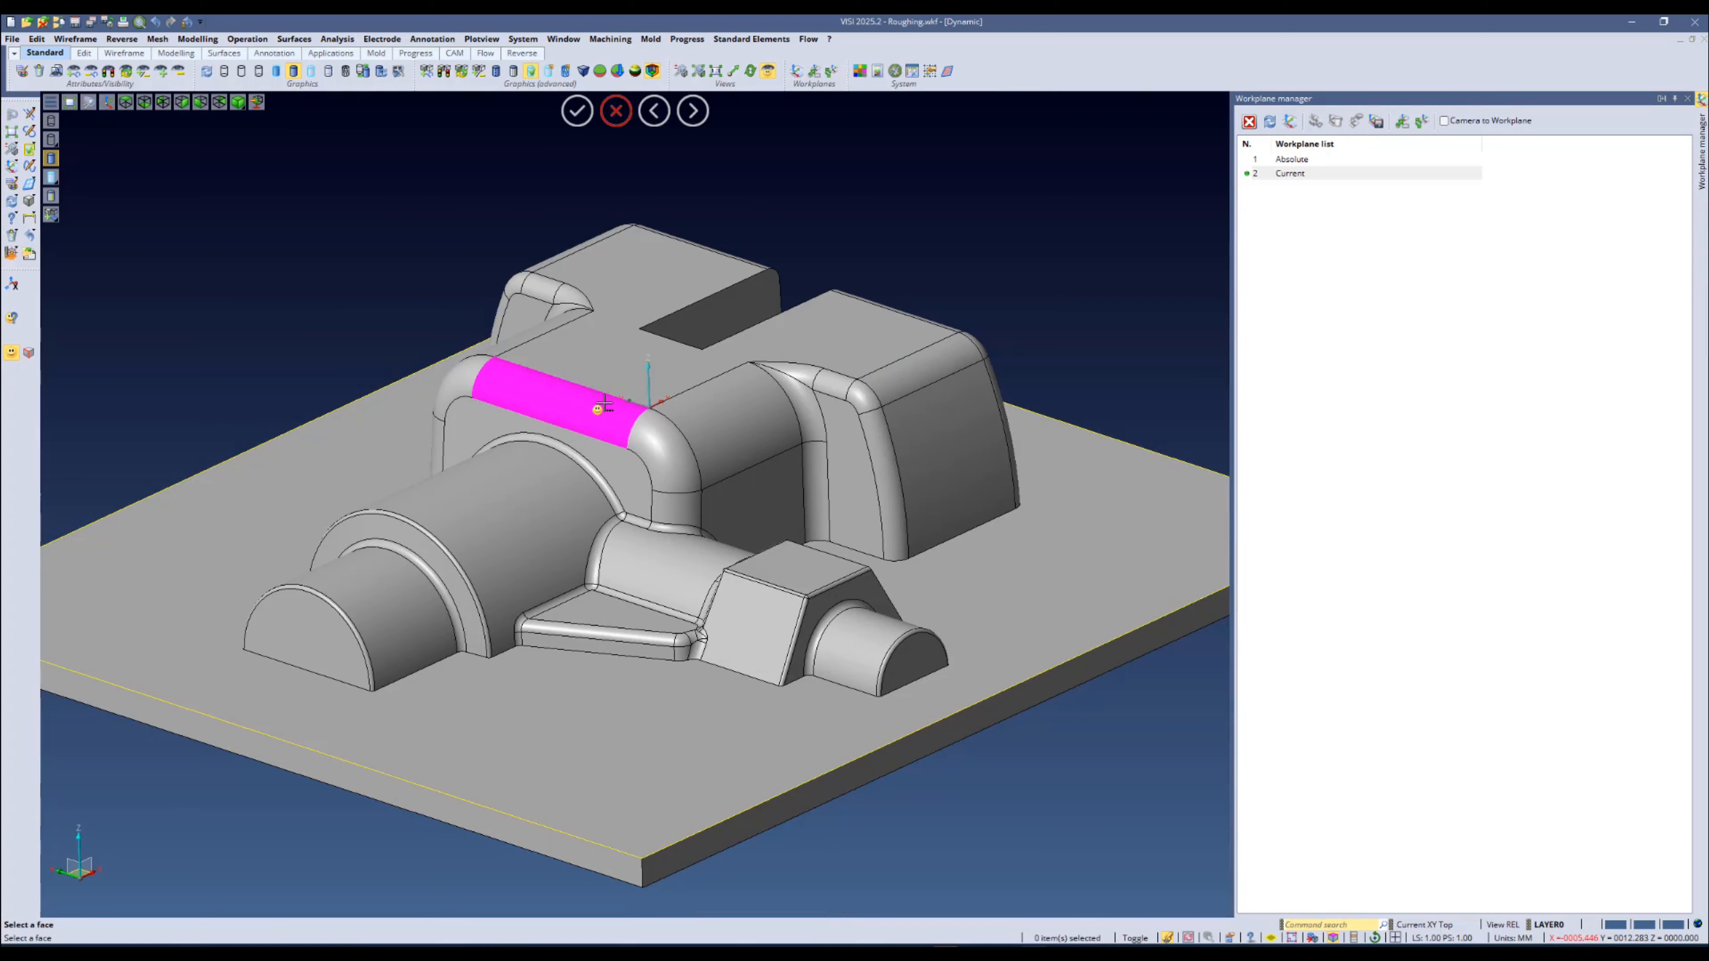
{"action": "left_click", "coordinate": [759, 626]}
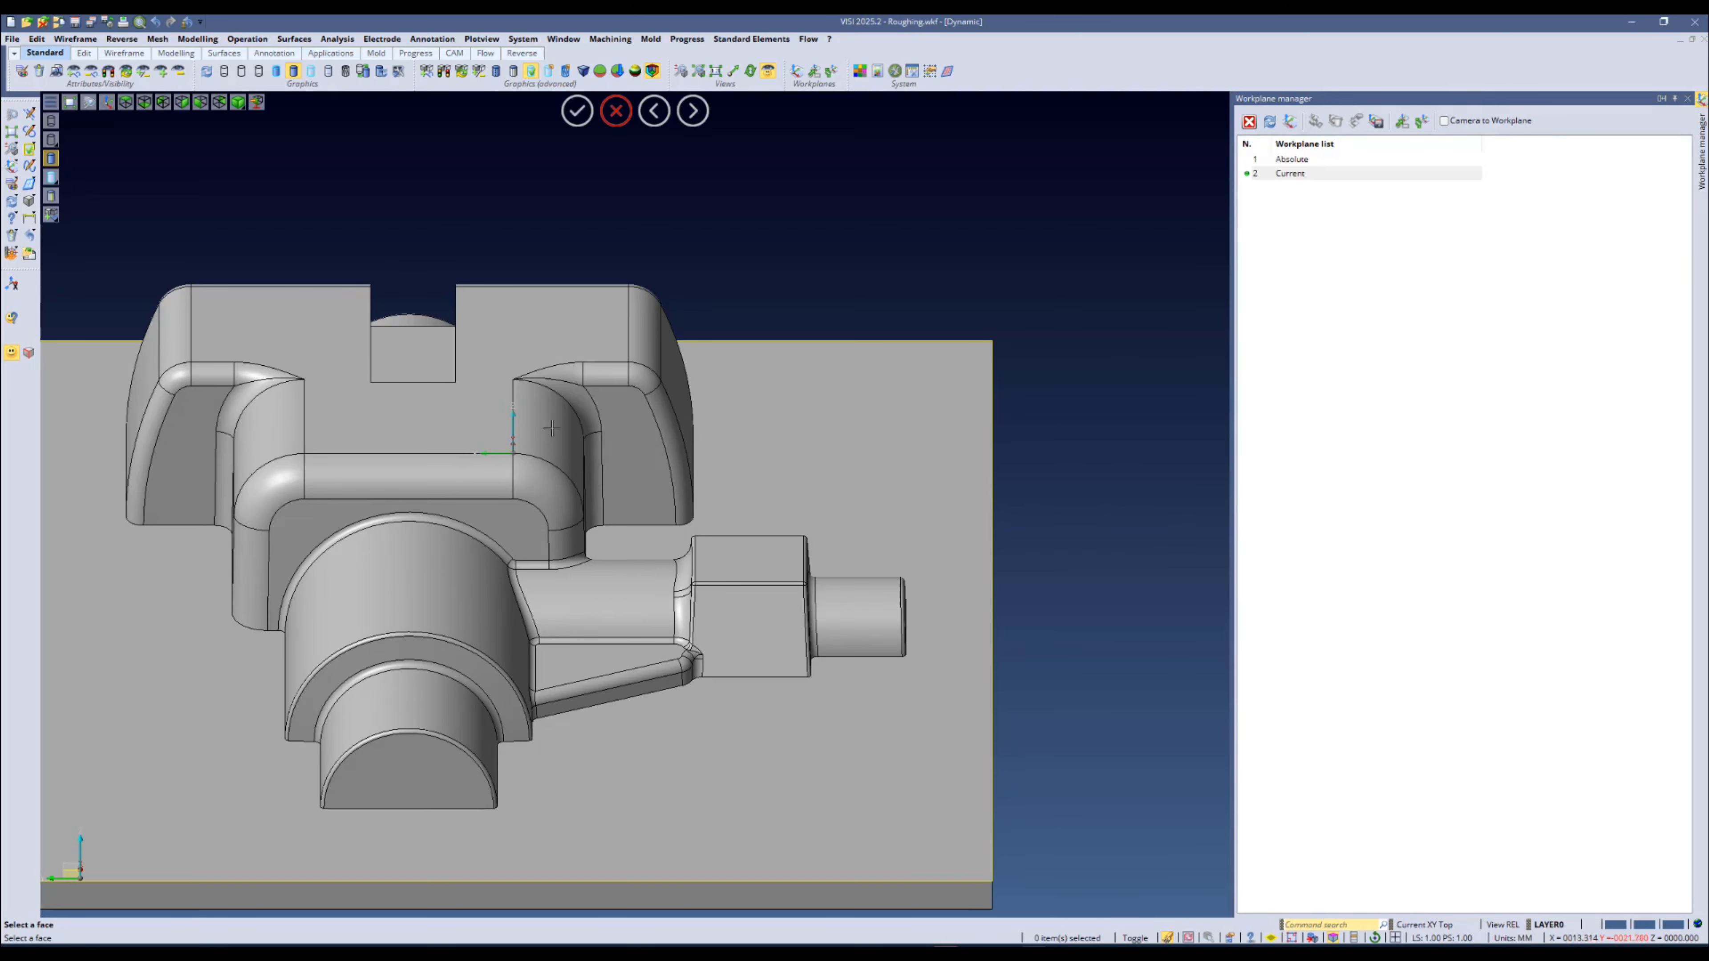
Step: Set the view normal to the large rear block's front face and to its side face, and leave the command
{"action": "left_click", "coordinate": [167, 444]}
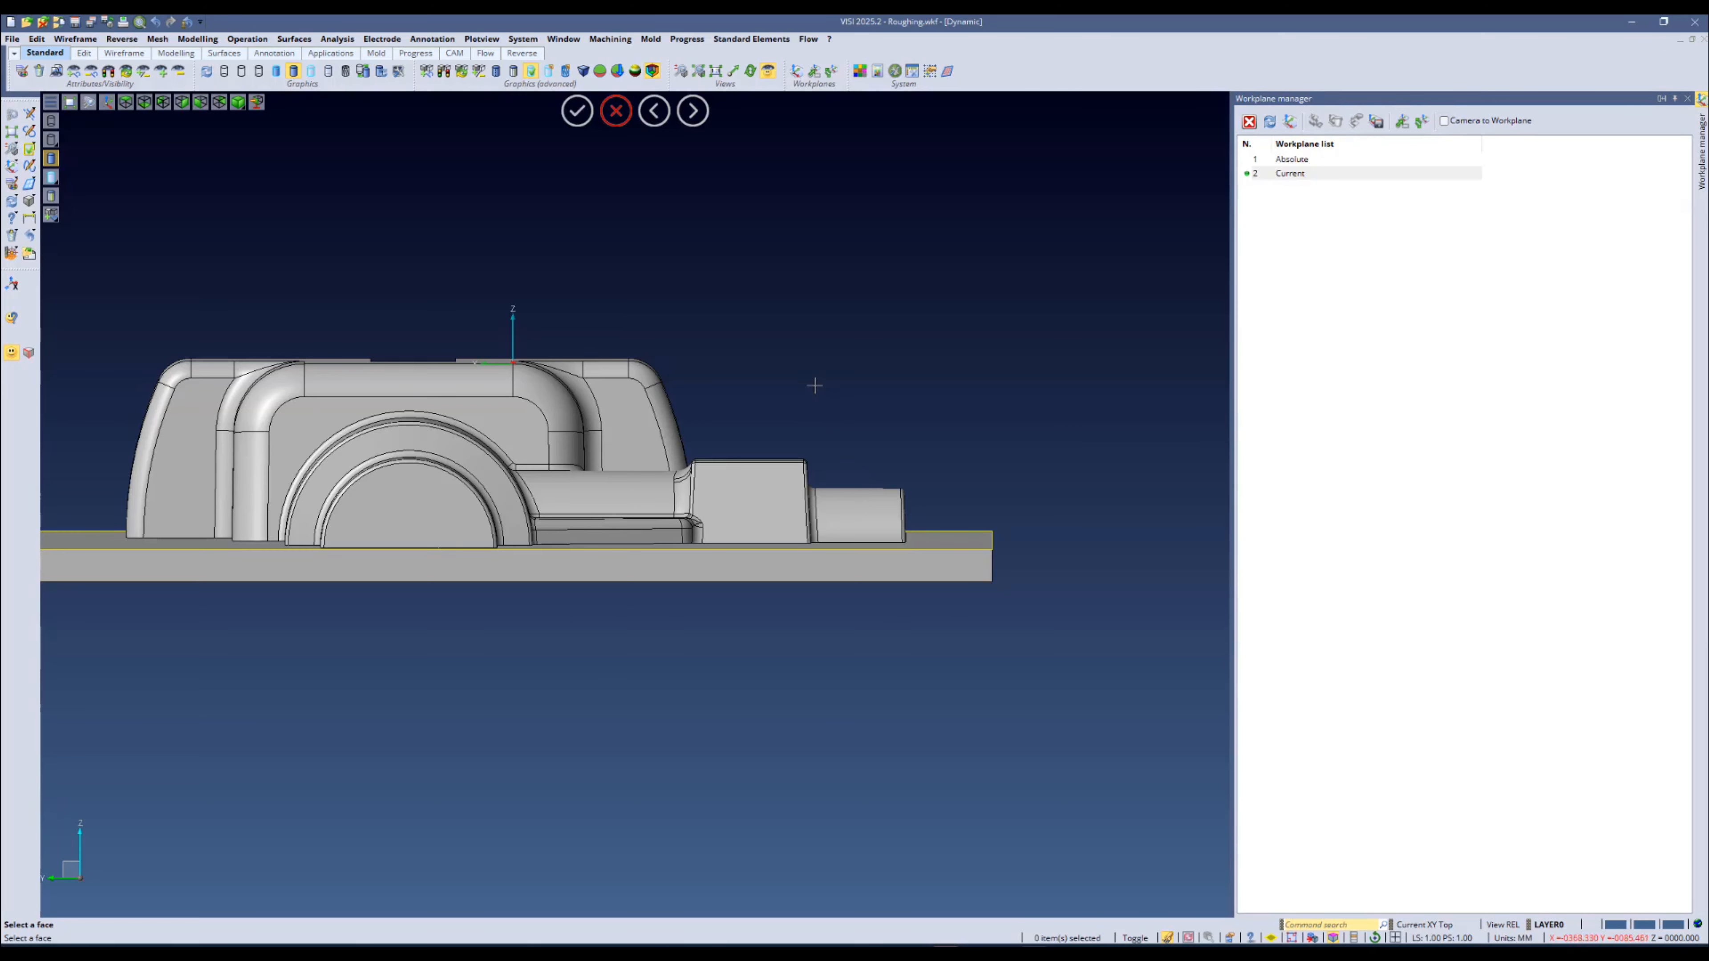
{"action": "middle_click_drag", "start_coordinate": [815, 386], "coordinate": [756, 423]}
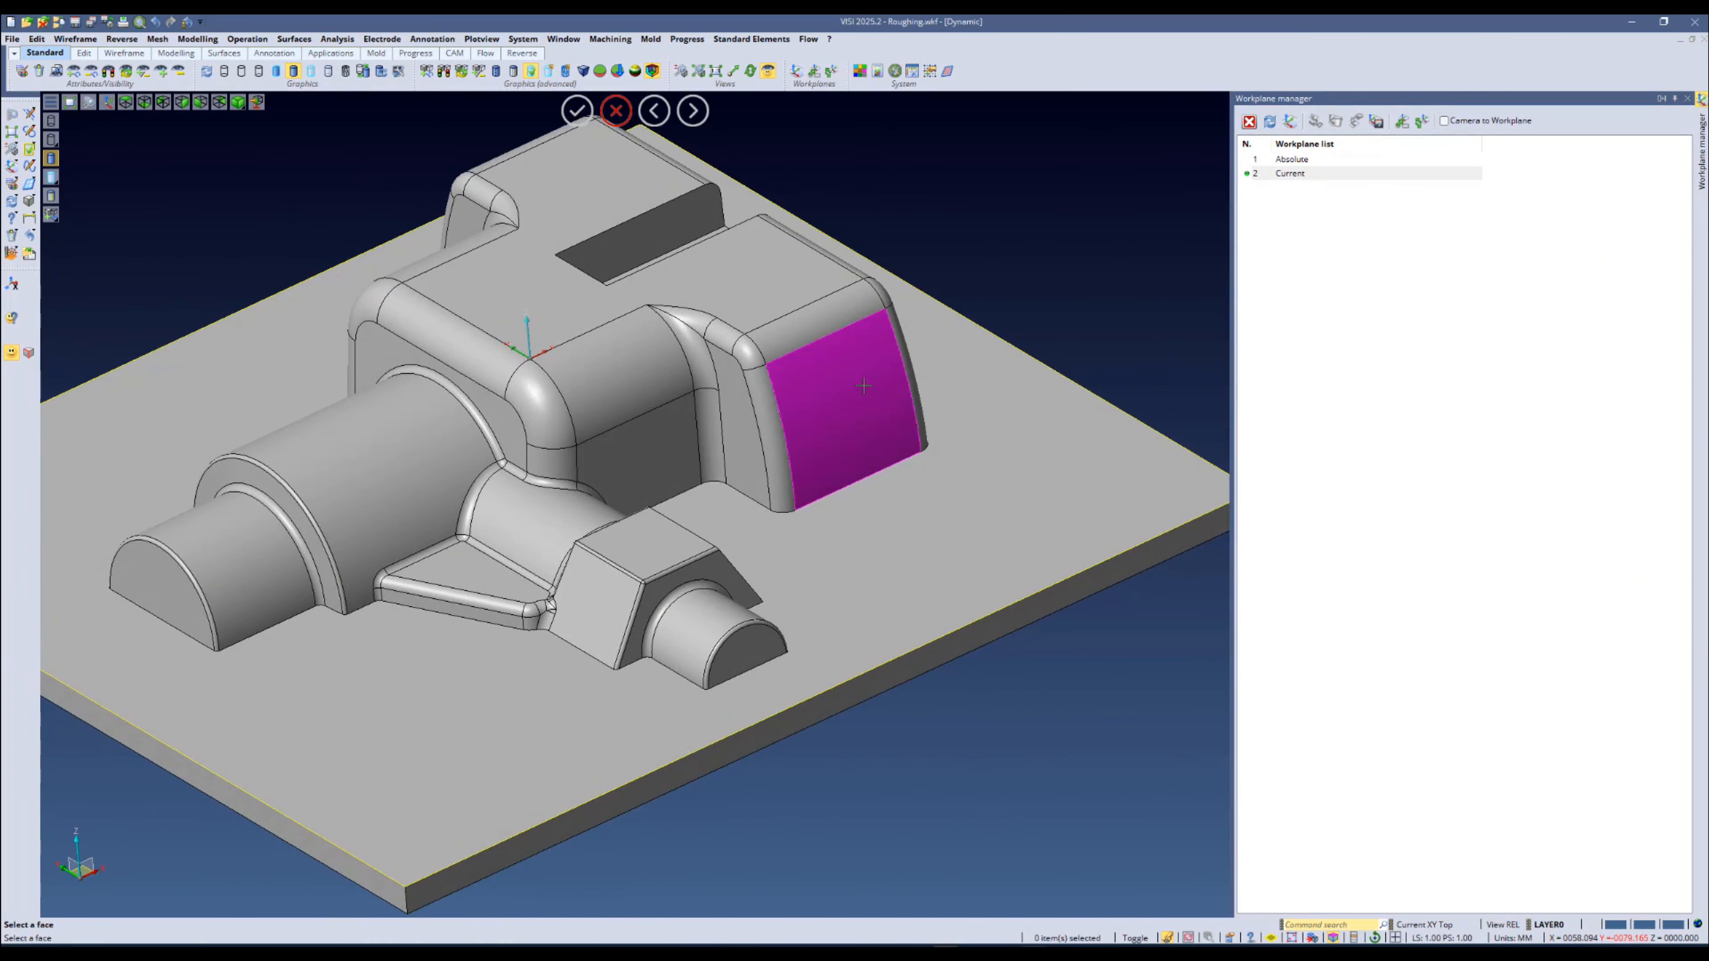
{"action": "left_click", "coordinate": [868, 441]}
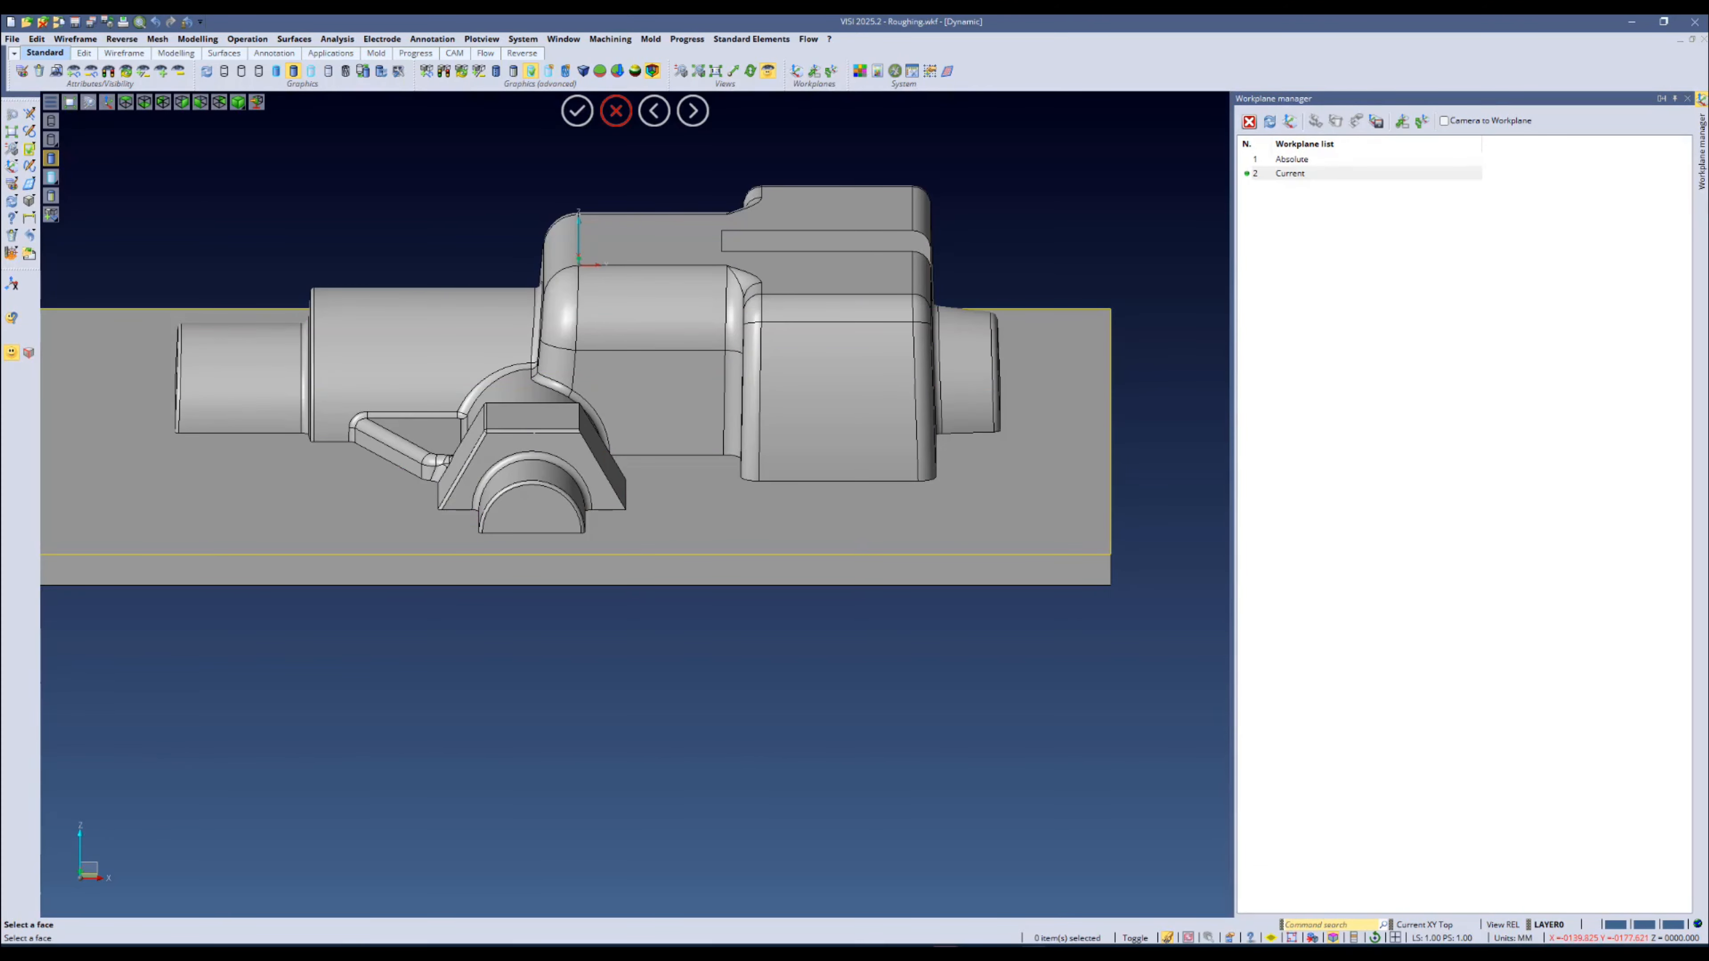
{"action": "key", "text": "Escape"}
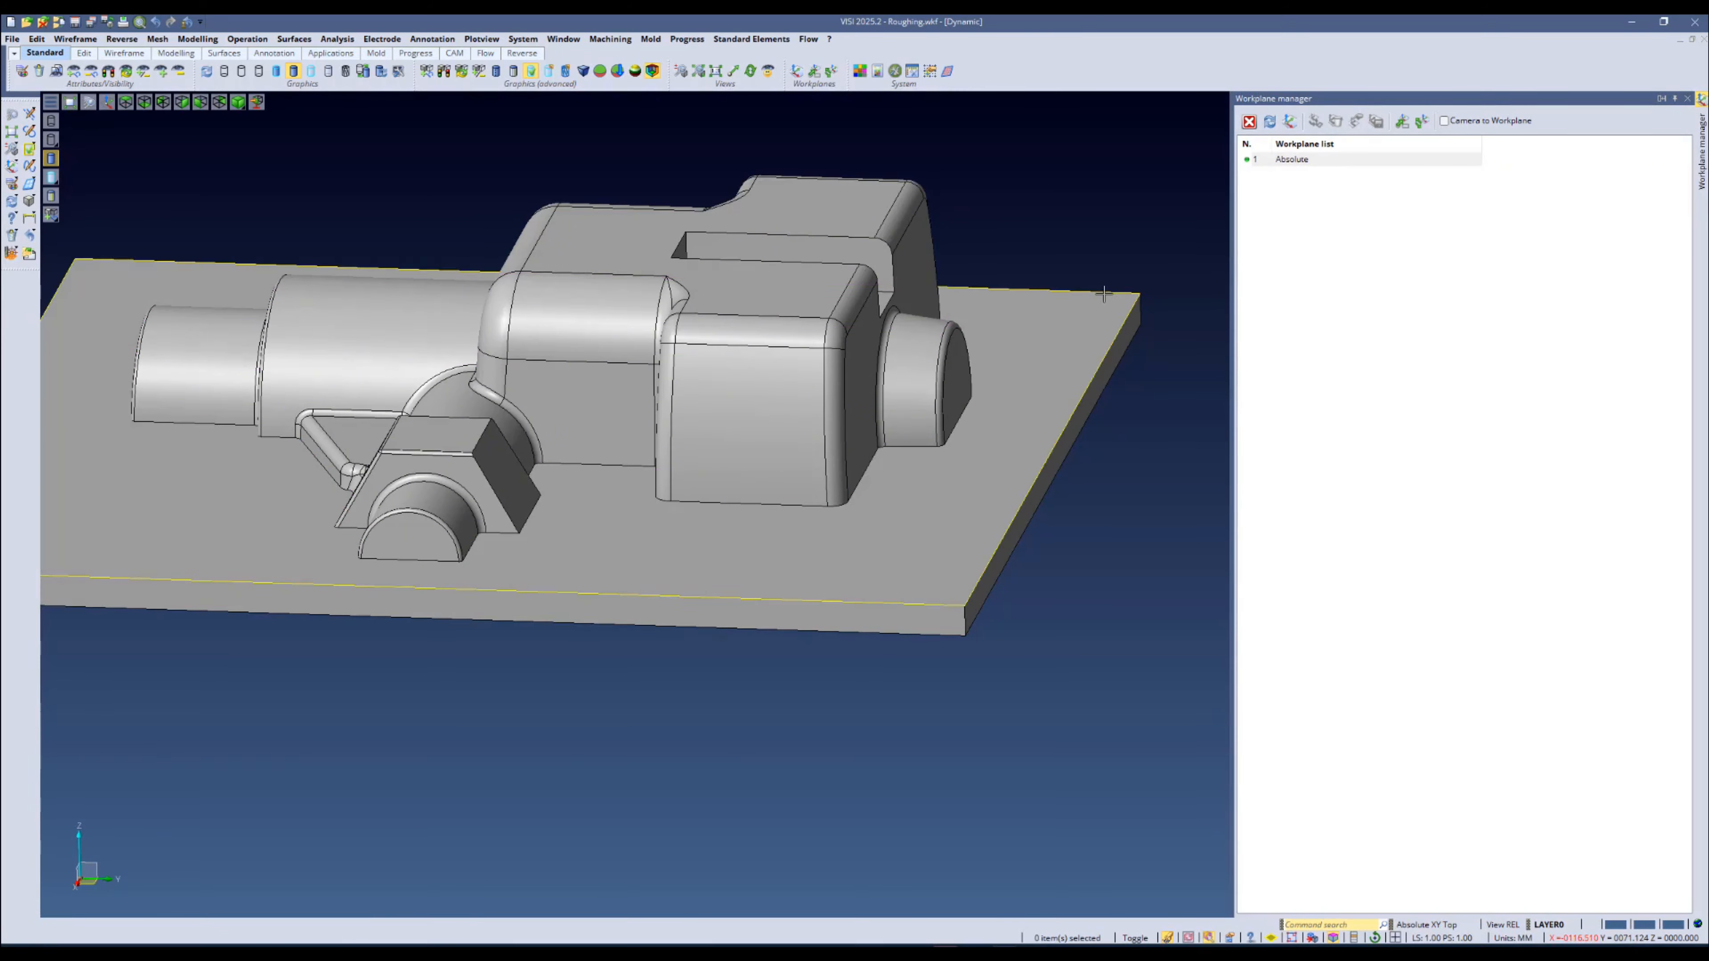
Step: With the Absolute workplane active, examine its origin inside the part in wireframe and restore the shaded display
{"action": "middle_click_drag", "start_coordinate": [1108, 254], "coordinate": [1109, 232]}
{"action": "key", "text": "F5"}
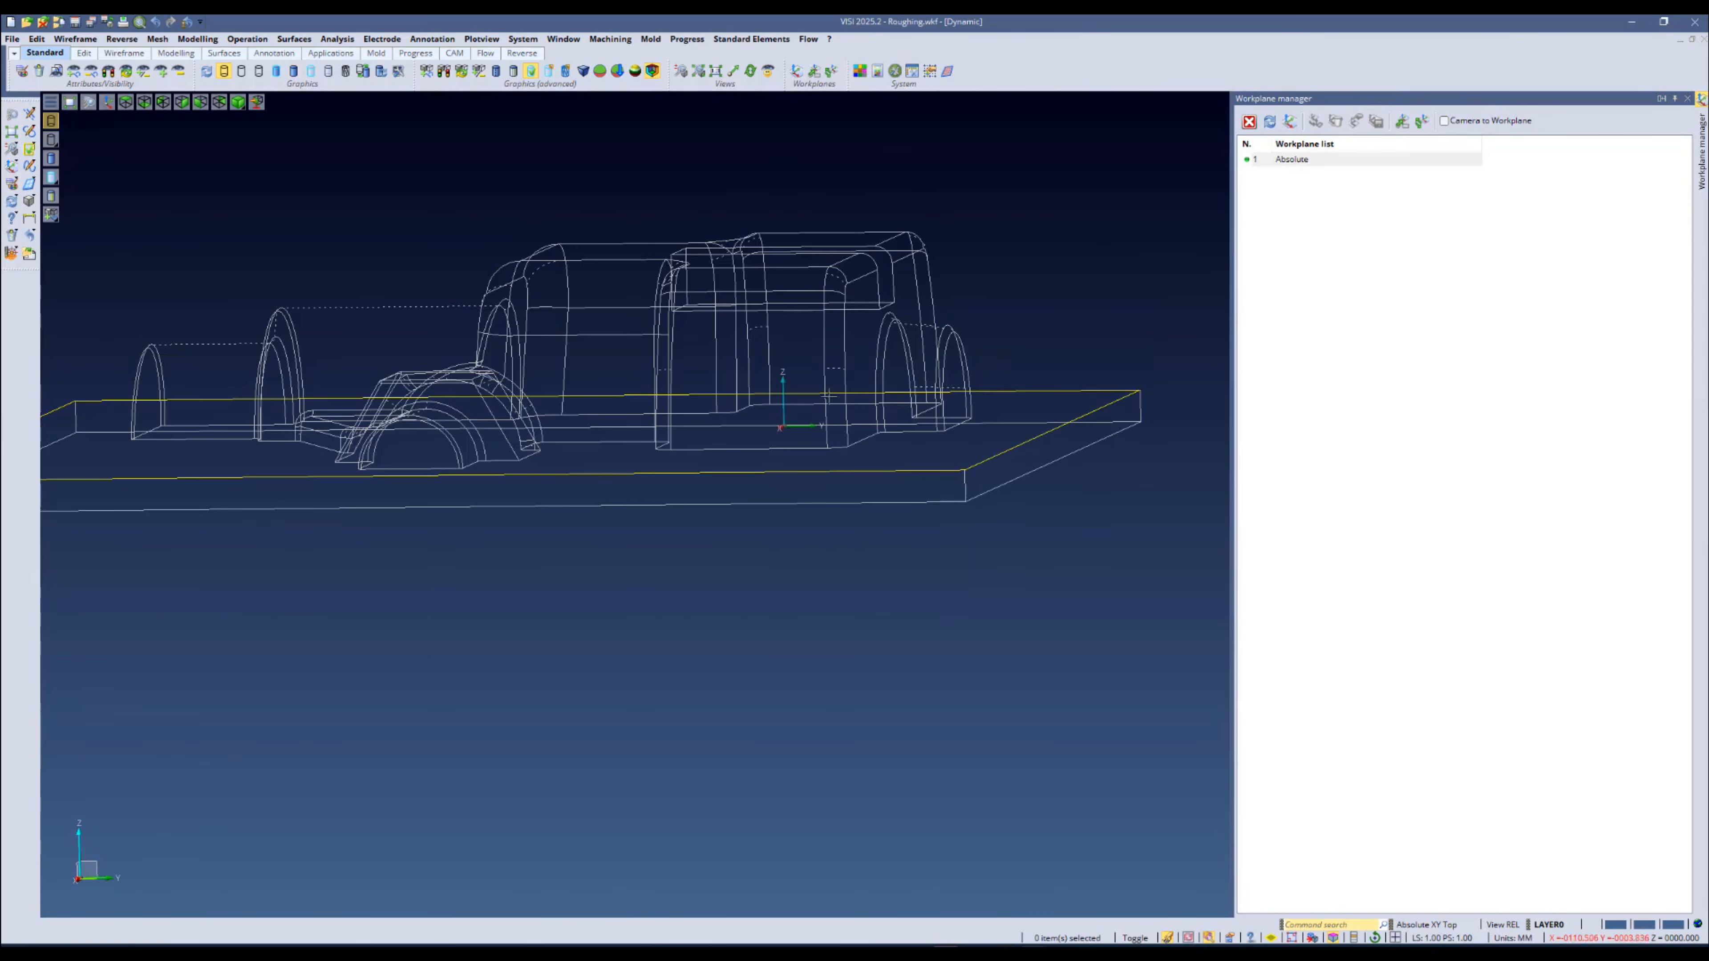
{"action": "scroll", "coordinate": [779, 428], "scroll_direction": "up", "scroll_amount": 5}
{"action": "middle_click_drag", "start_coordinate": [778, 440], "coordinate": [781, 450]}
{"action": "scroll", "coordinate": [781, 451], "scroll_direction": "down", "scroll_amount": 3}
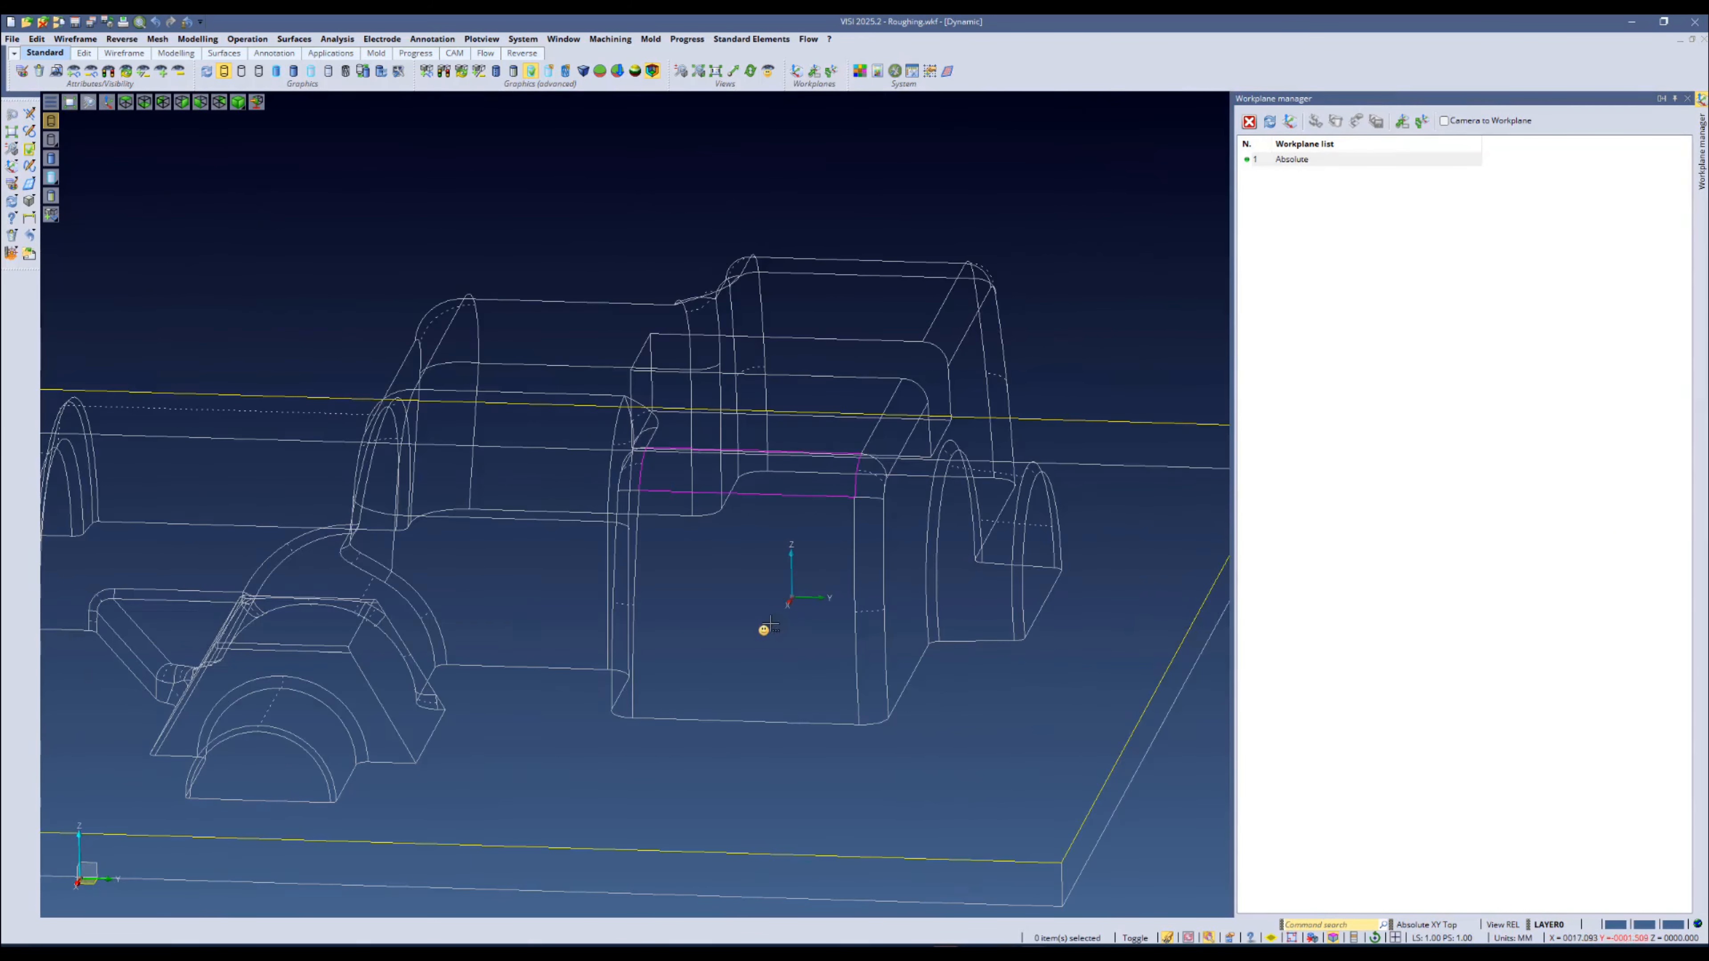
{"action": "scroll", "coordinate": [763, 630], "scroll_direction": "up", "scroll_amount": 2}
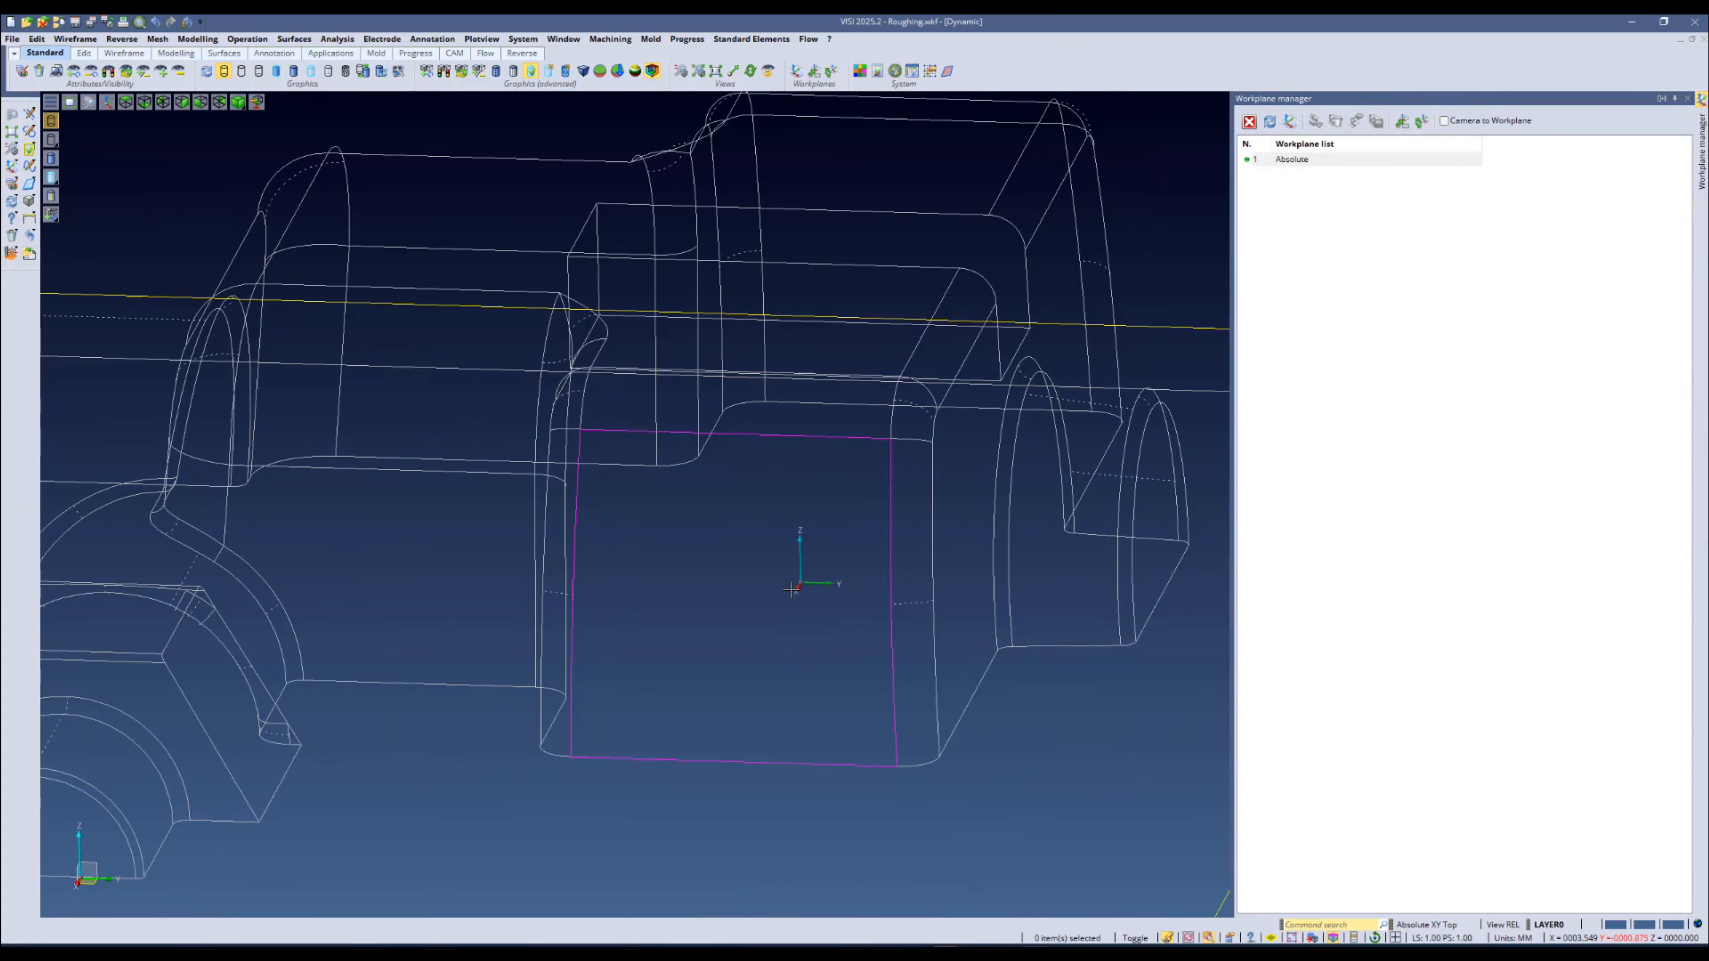
{"action": "key", "text": "F5"}
Step: Sketch a closed four-sided line profile on the Absolute workplane, picking its corners from the large block's upper face edges in shaded view
{"action": "scroll", "coordinate": [724, 723], "scroll_direction": "down", "scroll_amount": 3}
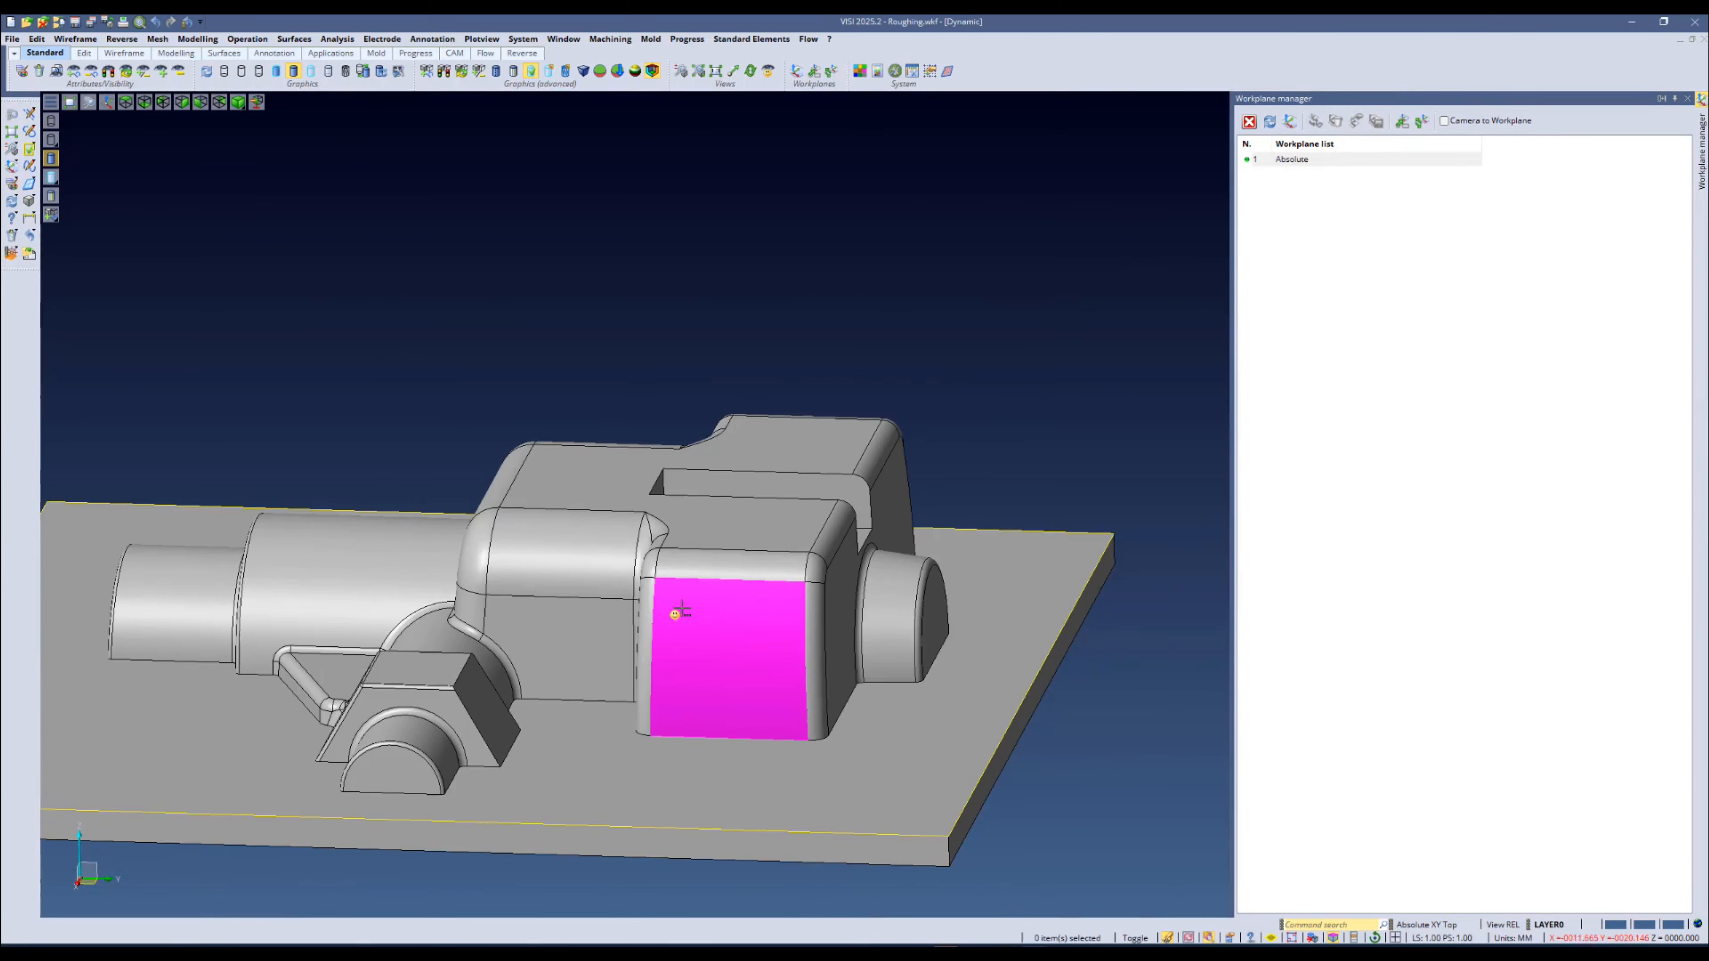
{"action": "scroll", "coordinate": [593, 522], "scroll_direction": "up", "scroll_amount": 3}
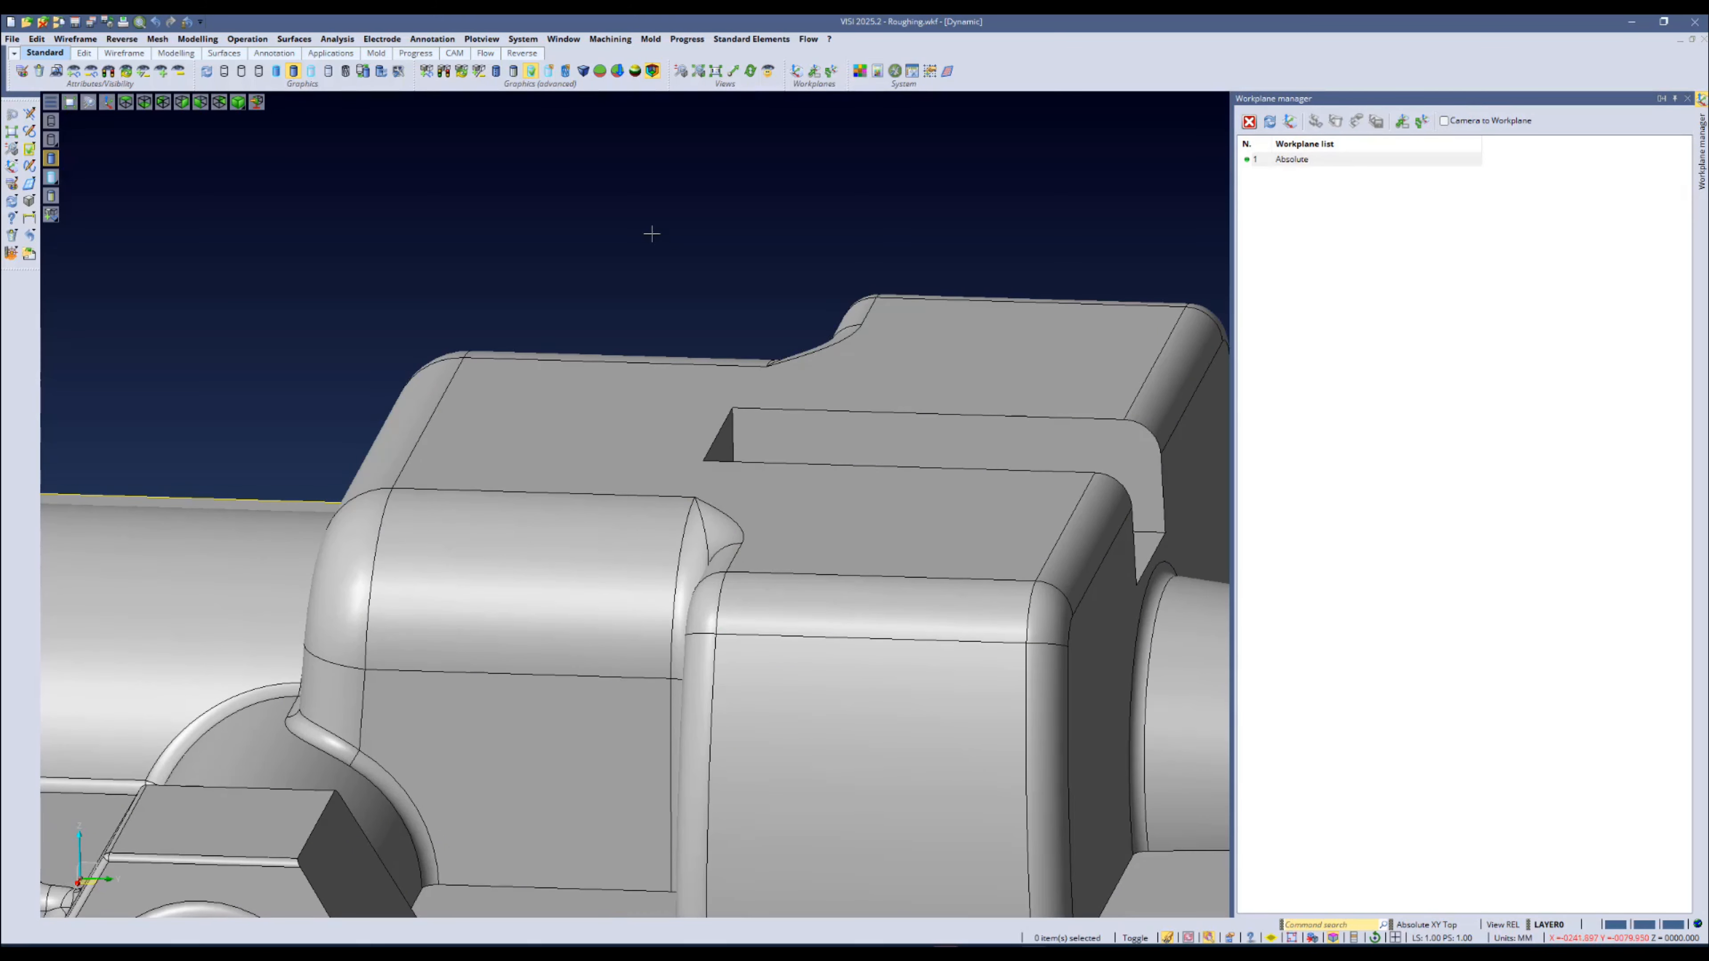
{"action": "left_click", "coordinate": [75, 39]}
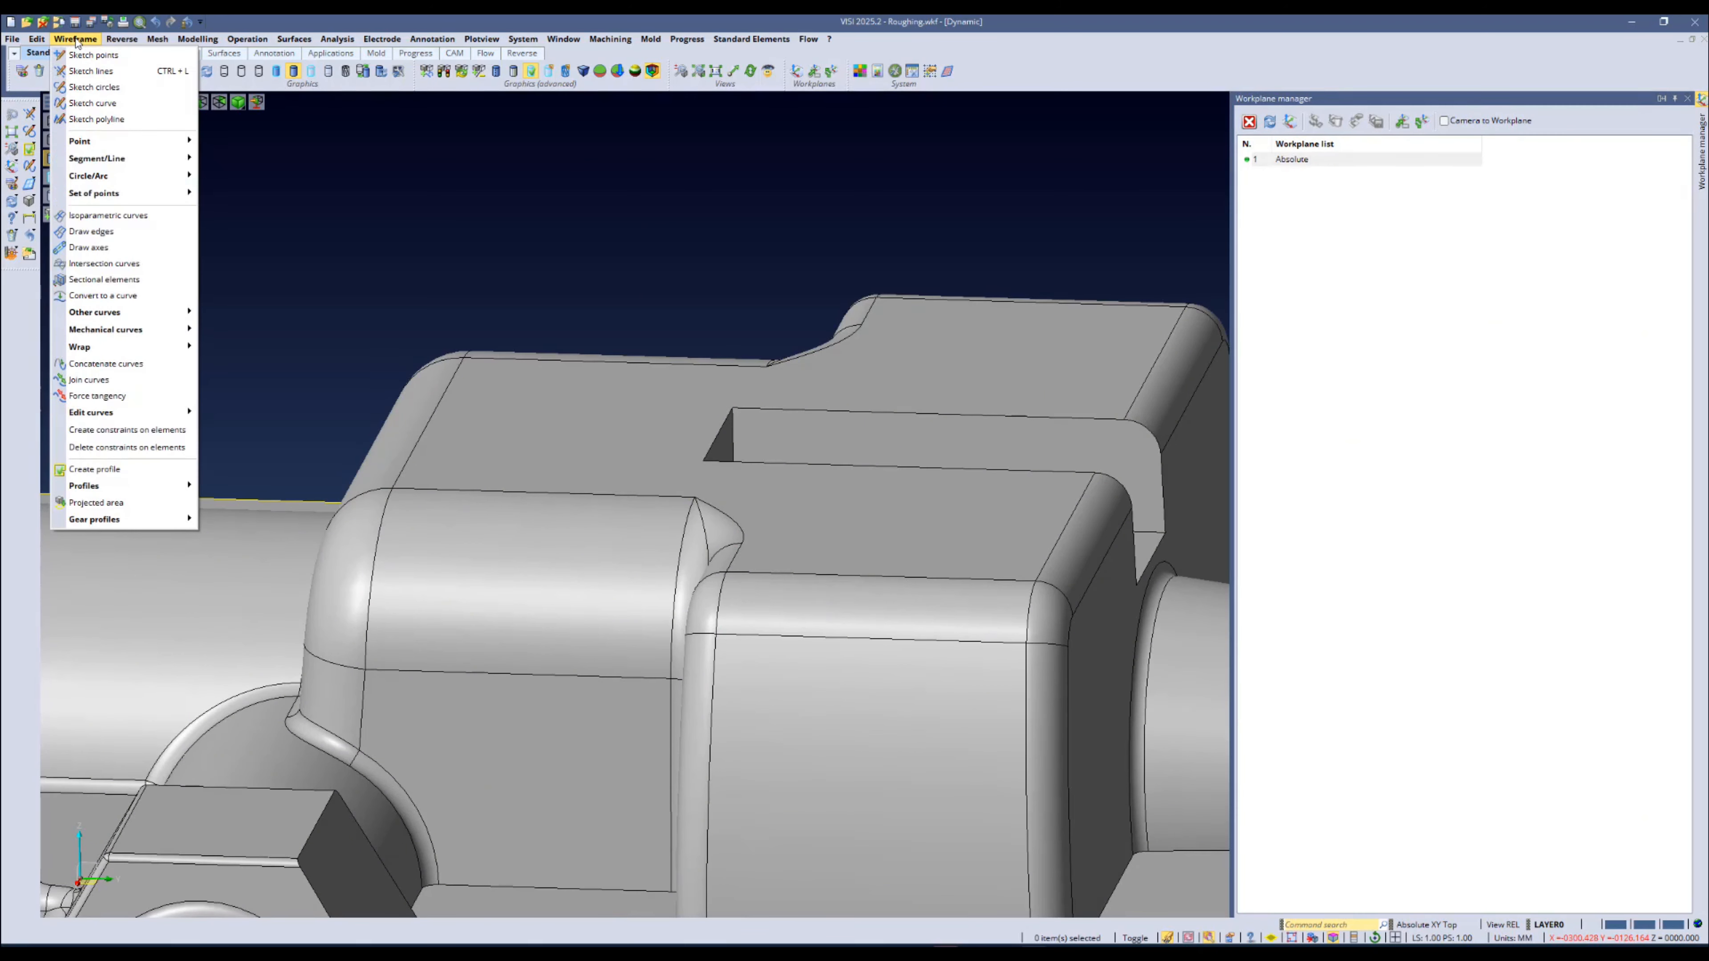
{"action": "left_click", "coordinate": [91, 71]}
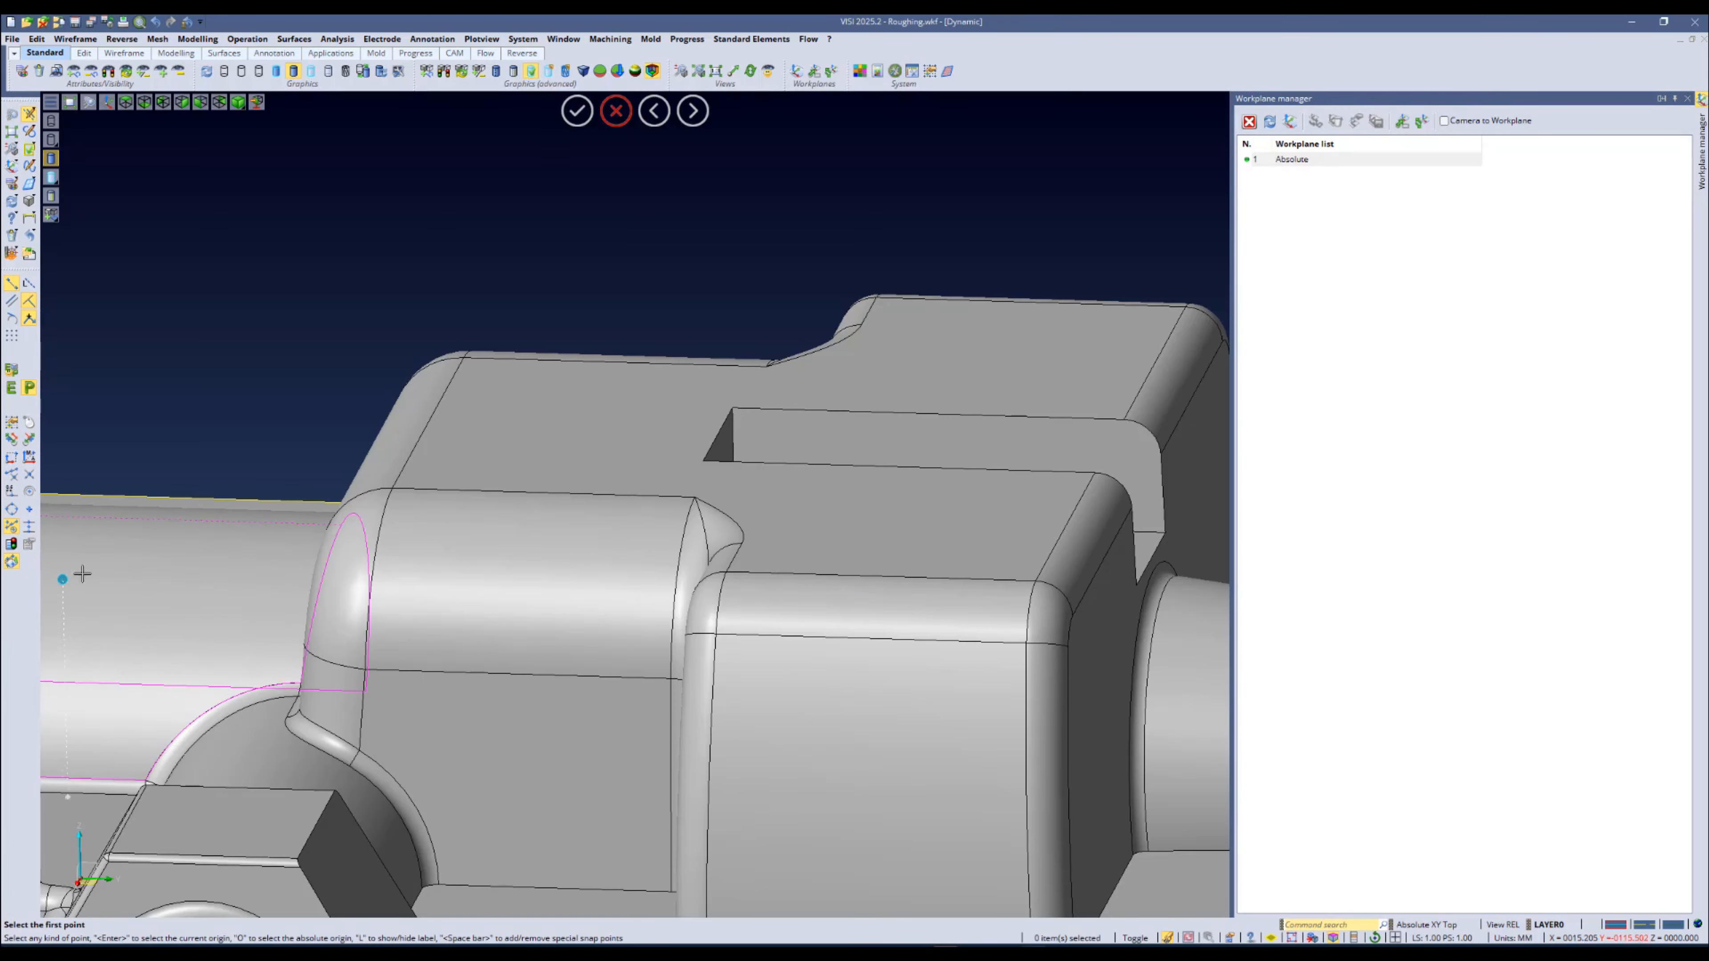
{"action": "middle_click_drag", "start_coordinate": [389, 397], "coordinate": [397, 428]}
{"action": "scroll", "coordinate": [474, 222], "scroll_direction": "down", "scroll_amount": 2}
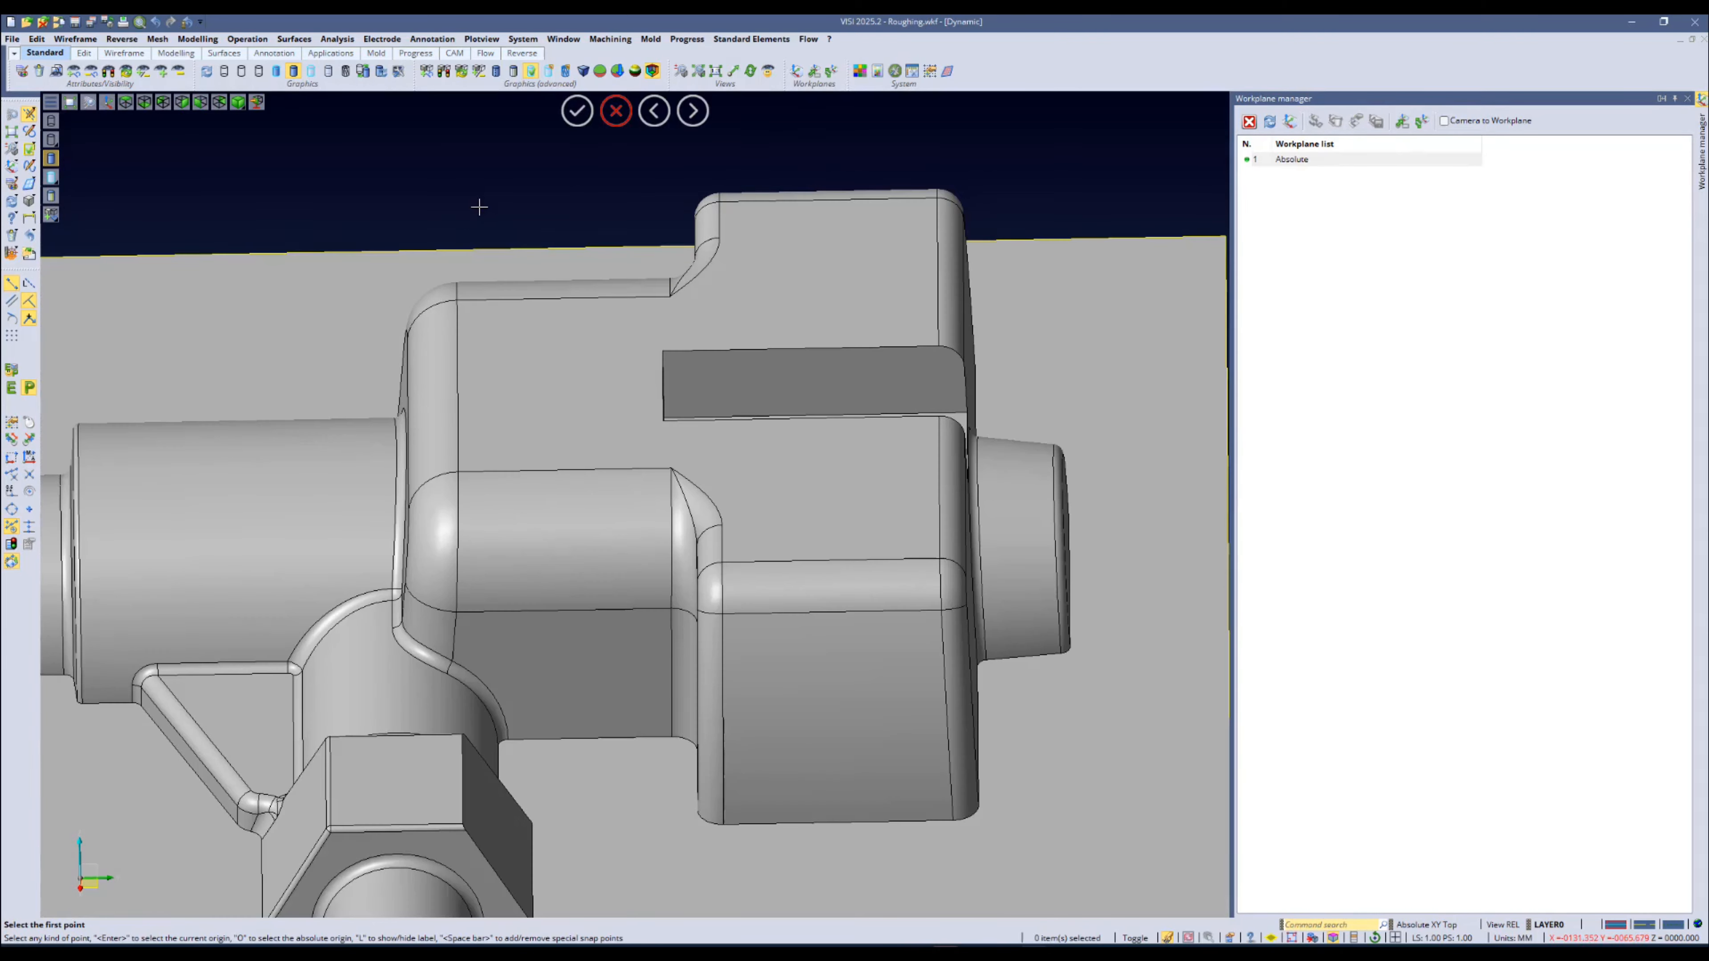
{"action": "key", "text": "F5"}
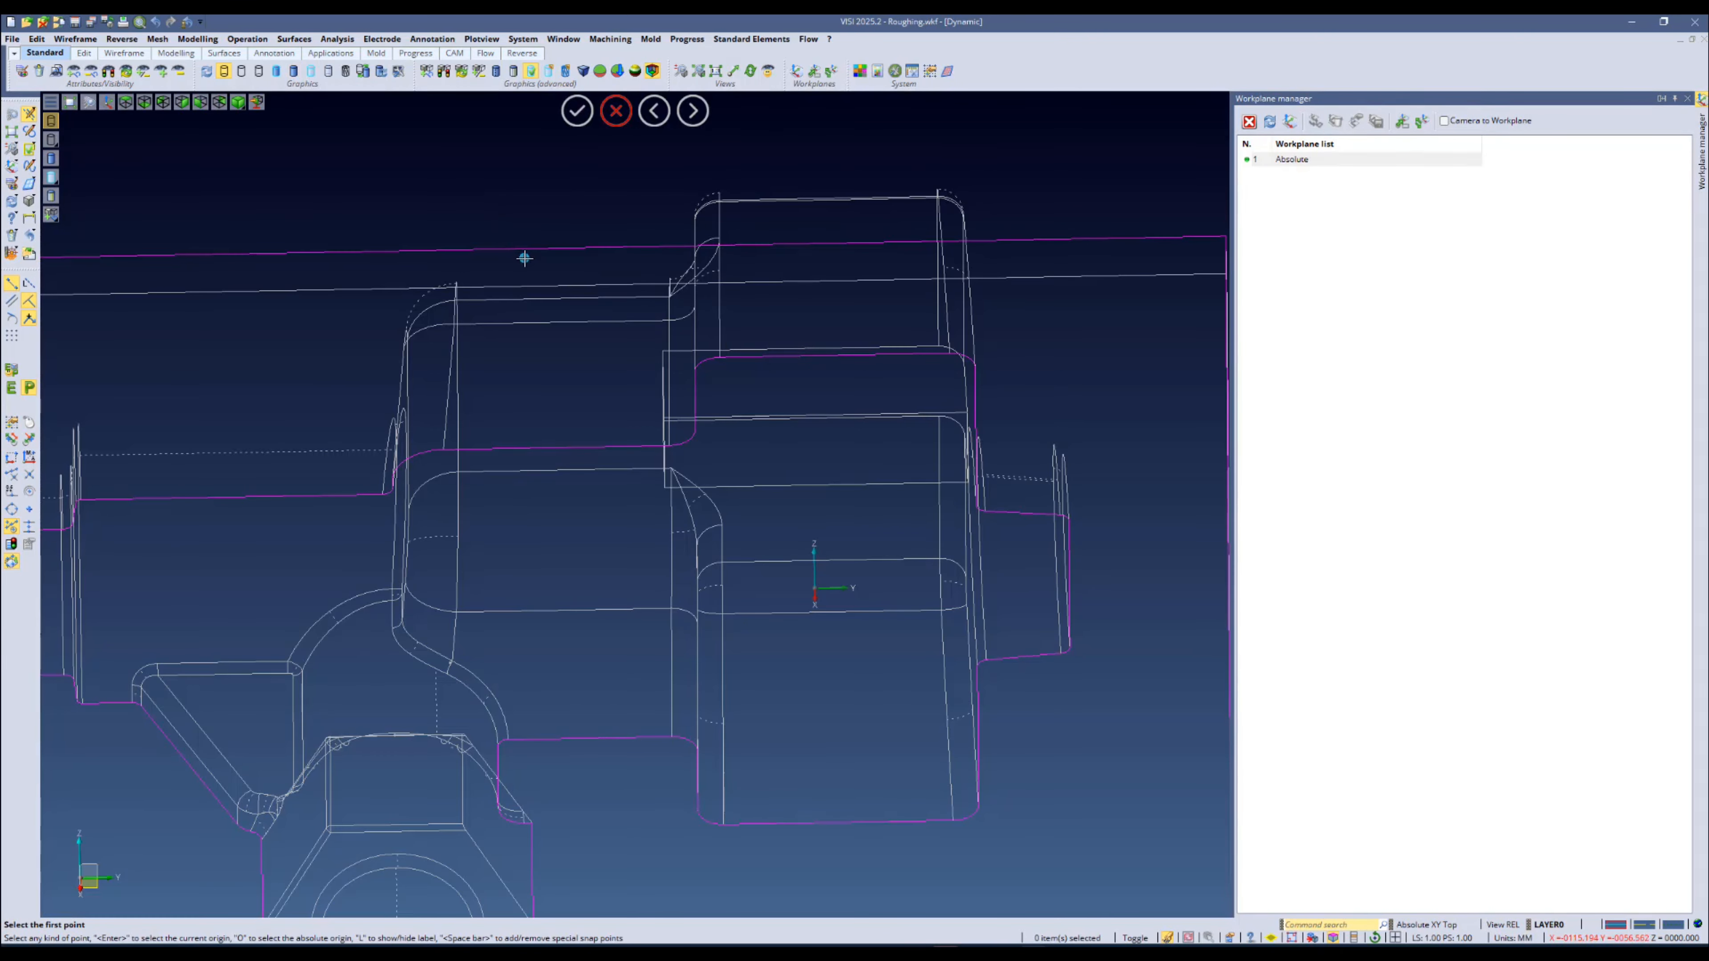
{"action": "key", "text": "F5"}
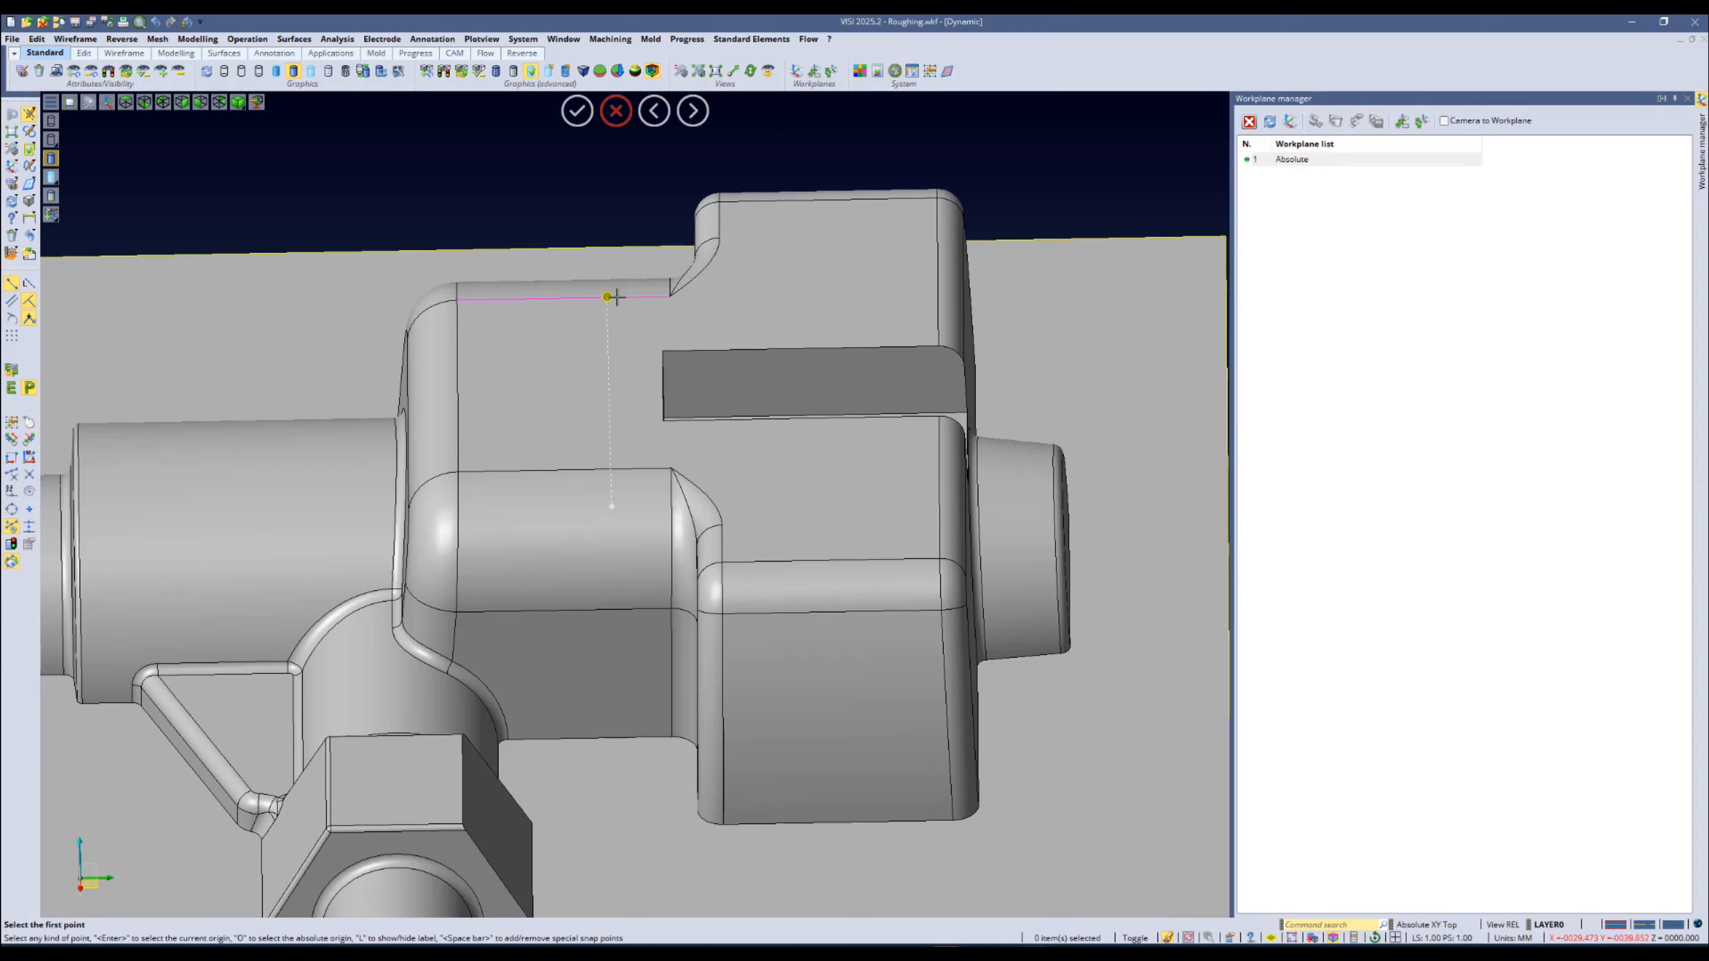
{"action": "left_click", "coordinate": [671, 296]}
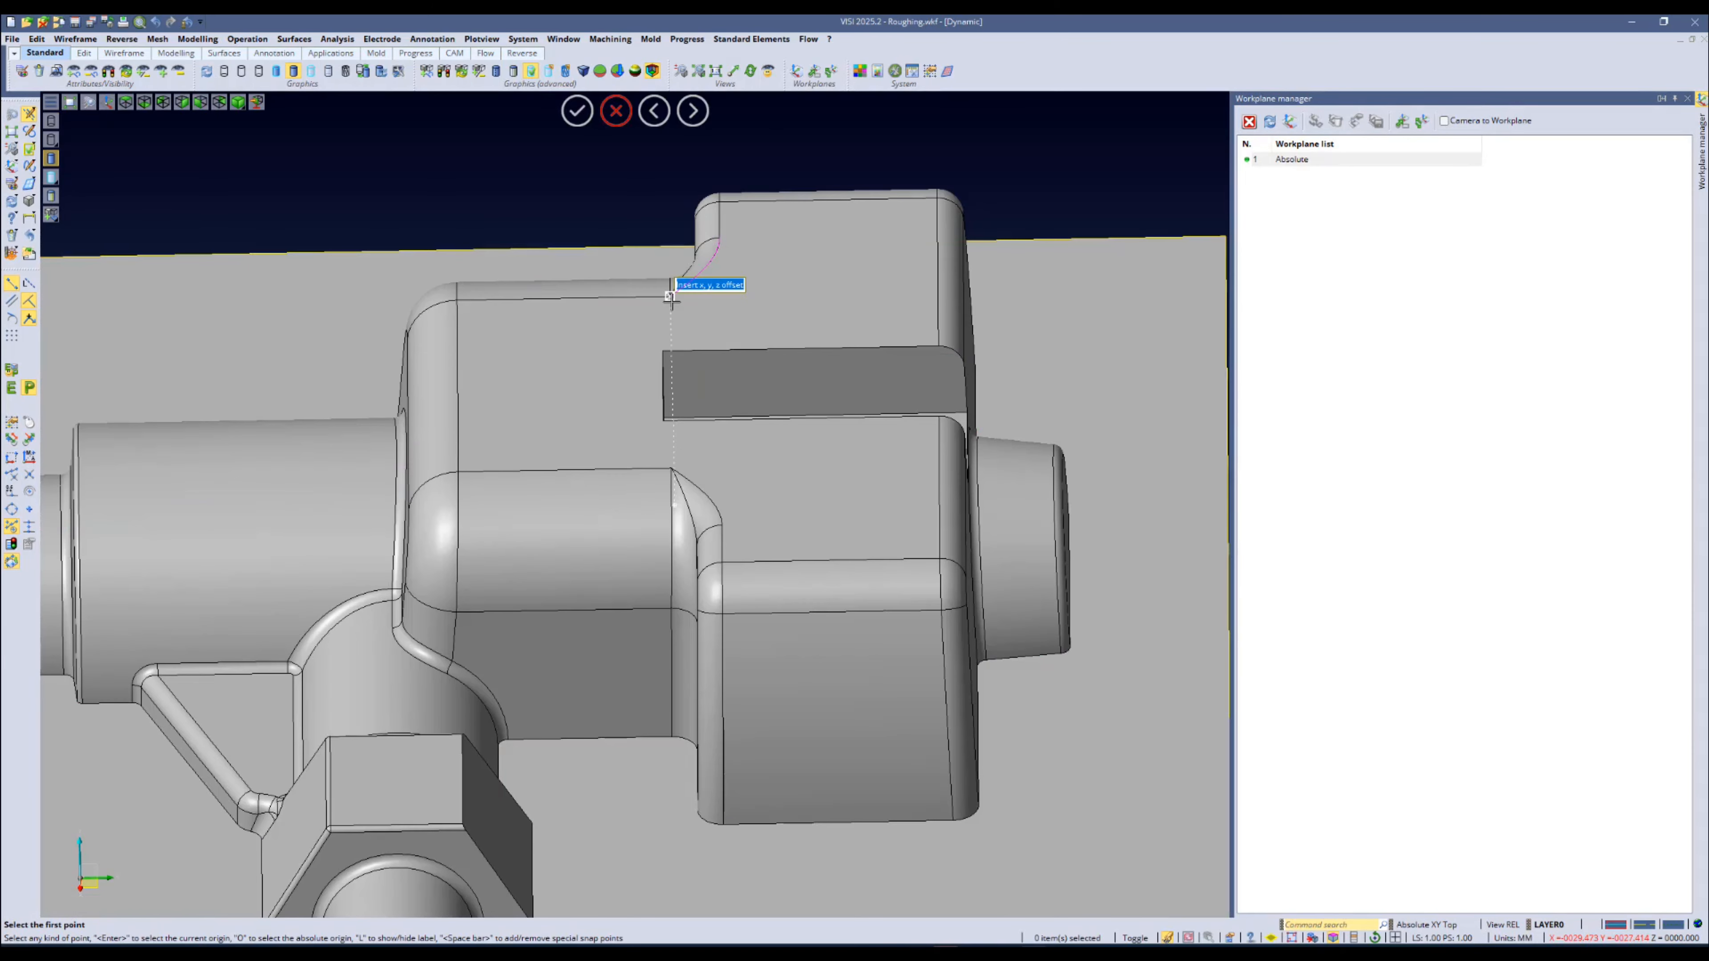
{"action": "left_click", "coordinate": [456, 301]}
{"action": "middle_click_drag", "start_coordinate": [461, 432], "coordinate": [488, 435]}
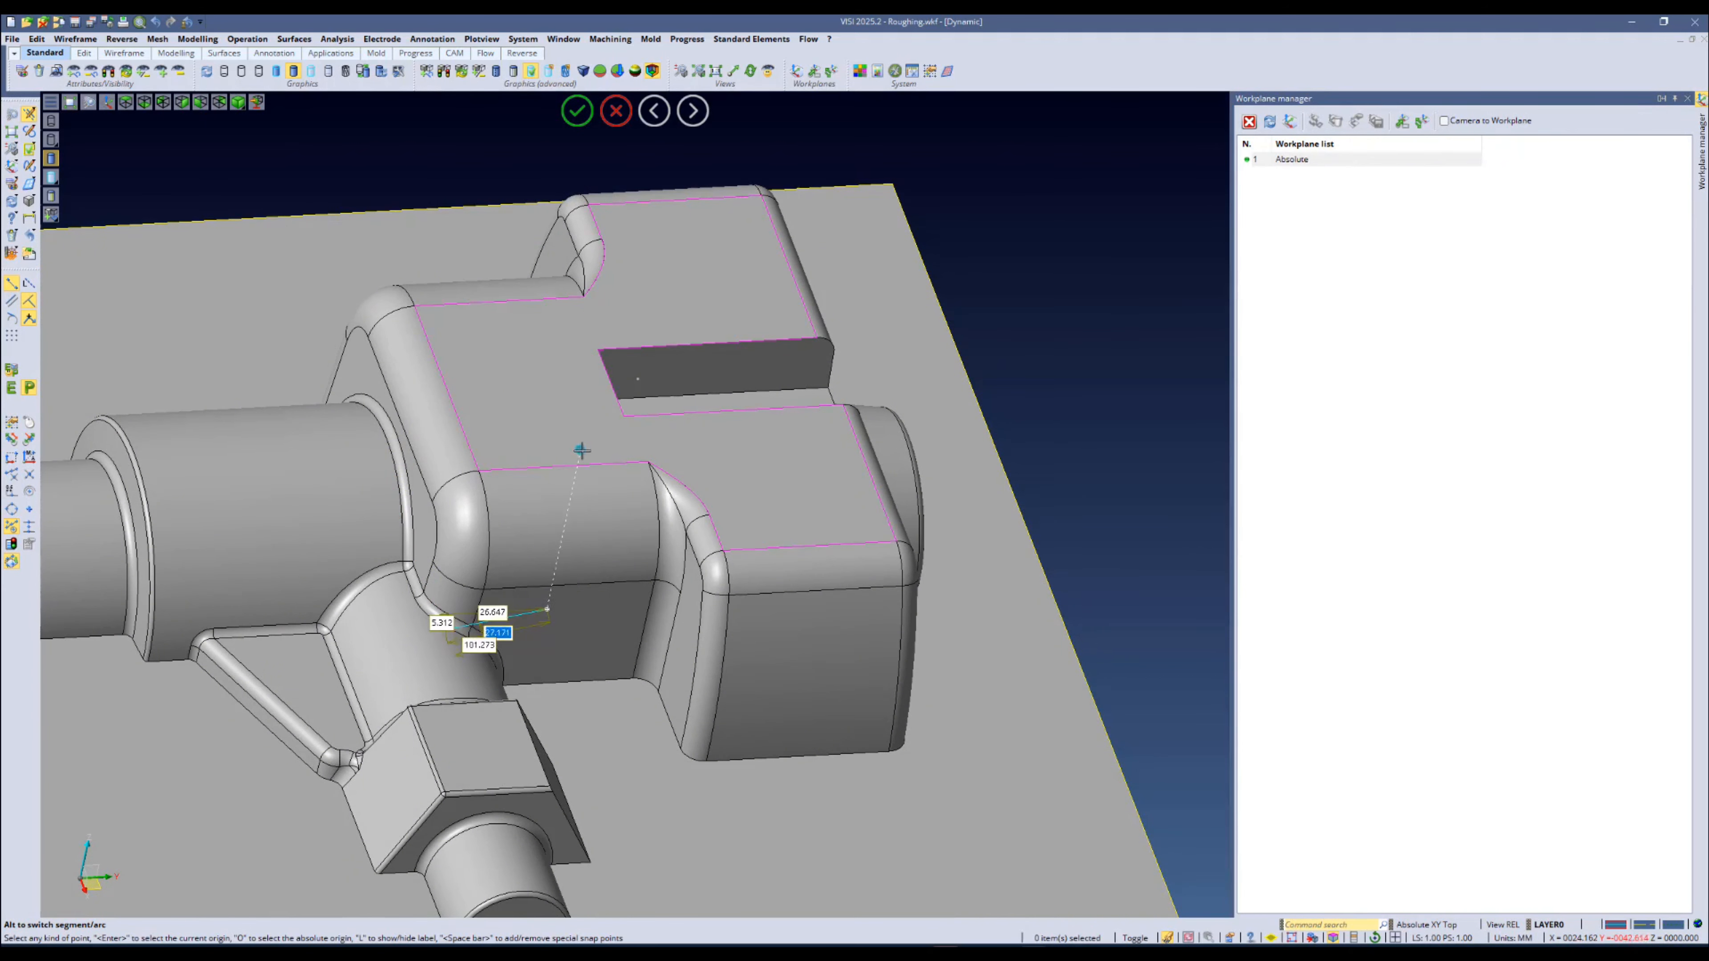
{"action": "left_click", "coordinate": [648, 463]}
{"action": "key", "text": "F3"}
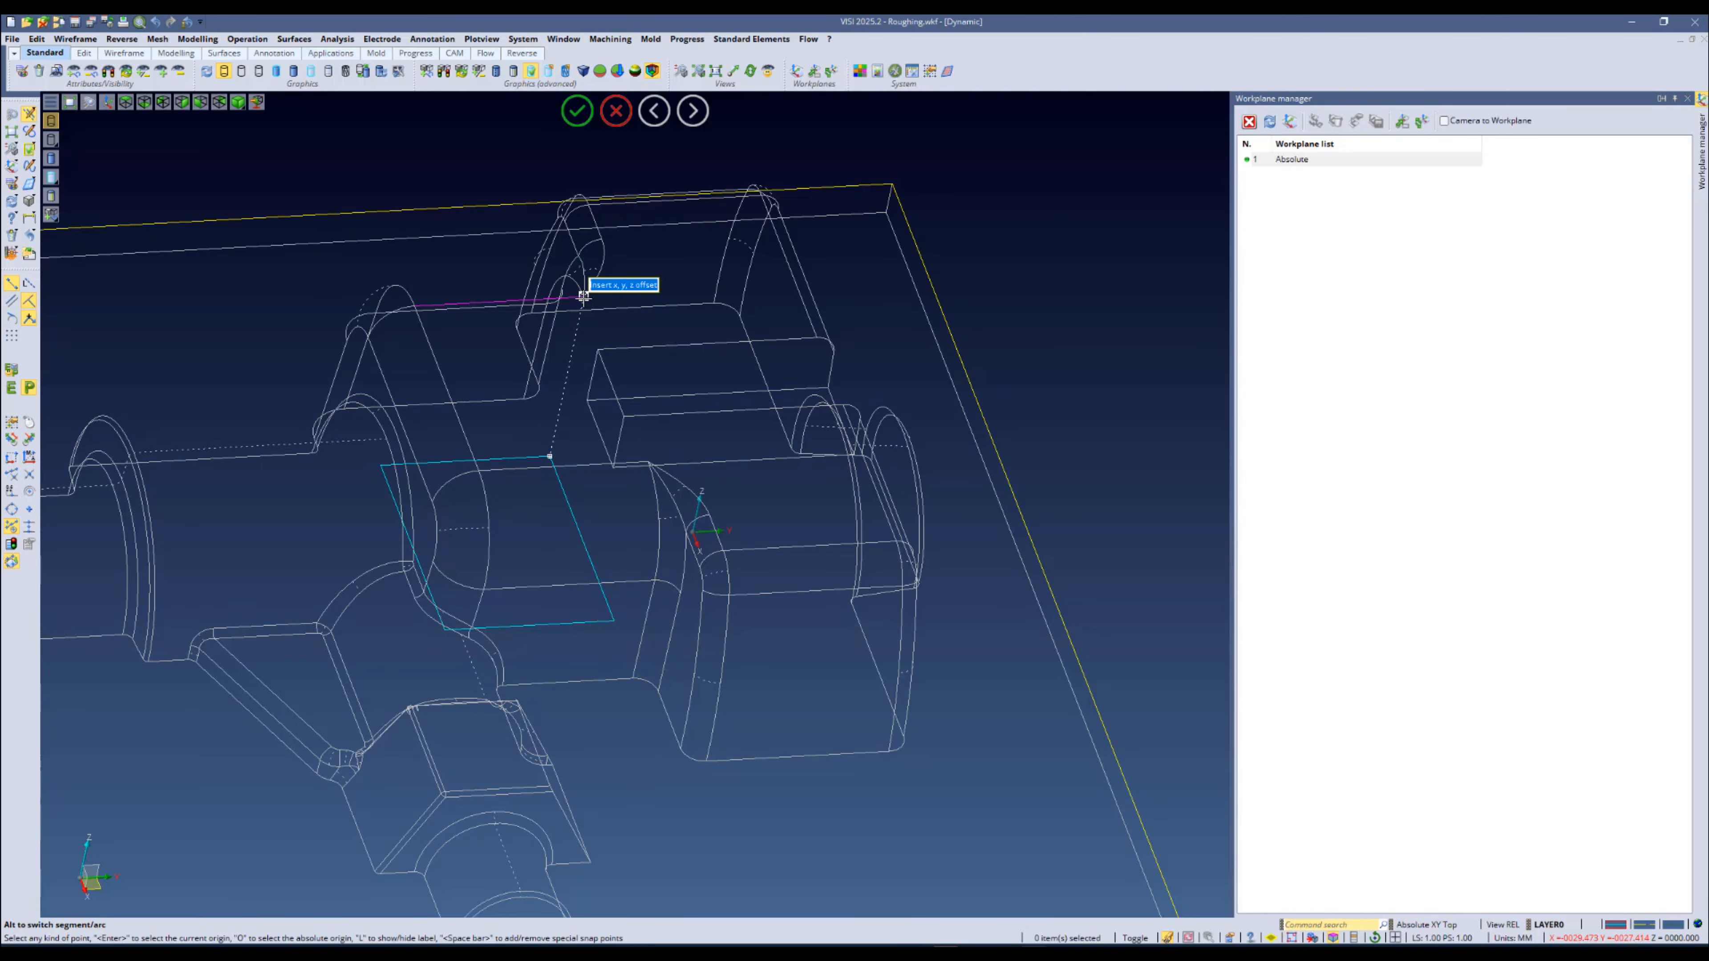
{"action": "left_click", "coordinate": [577, 112]}
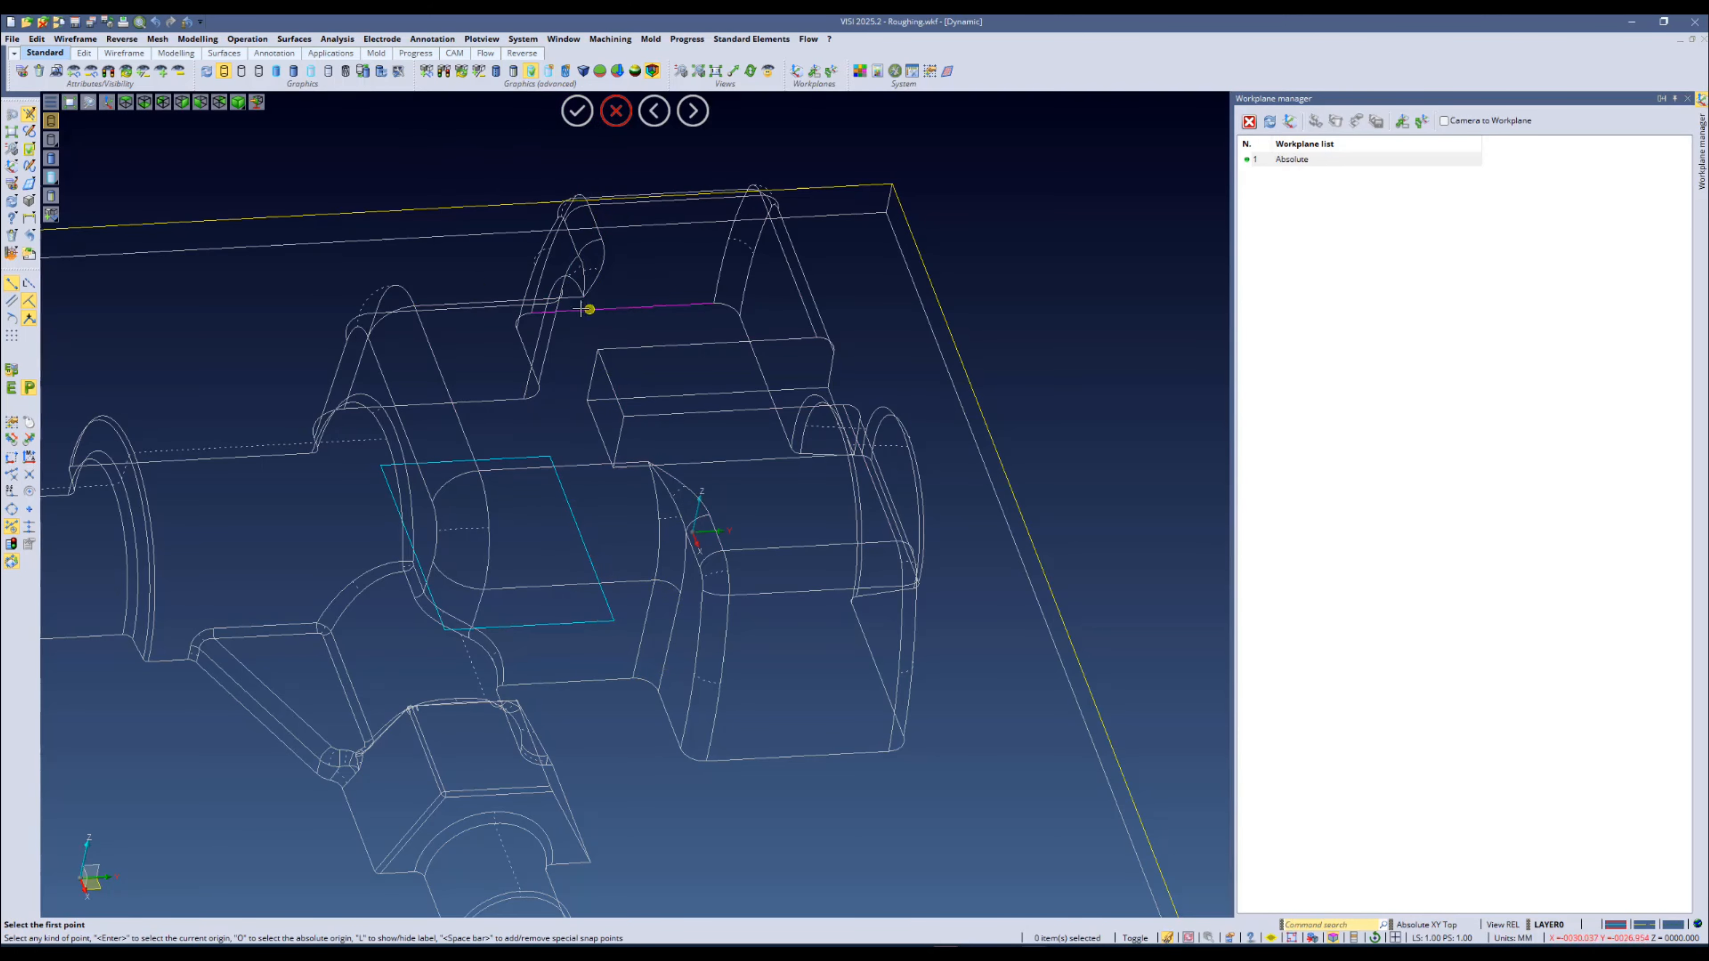
Step: Examine in front view and from an angle how the sketched profile lies on the workplane relative to the part
{"action": "middle_click_drag", "start_coordinate": [562, 301], "coordinate": [529, 251]}
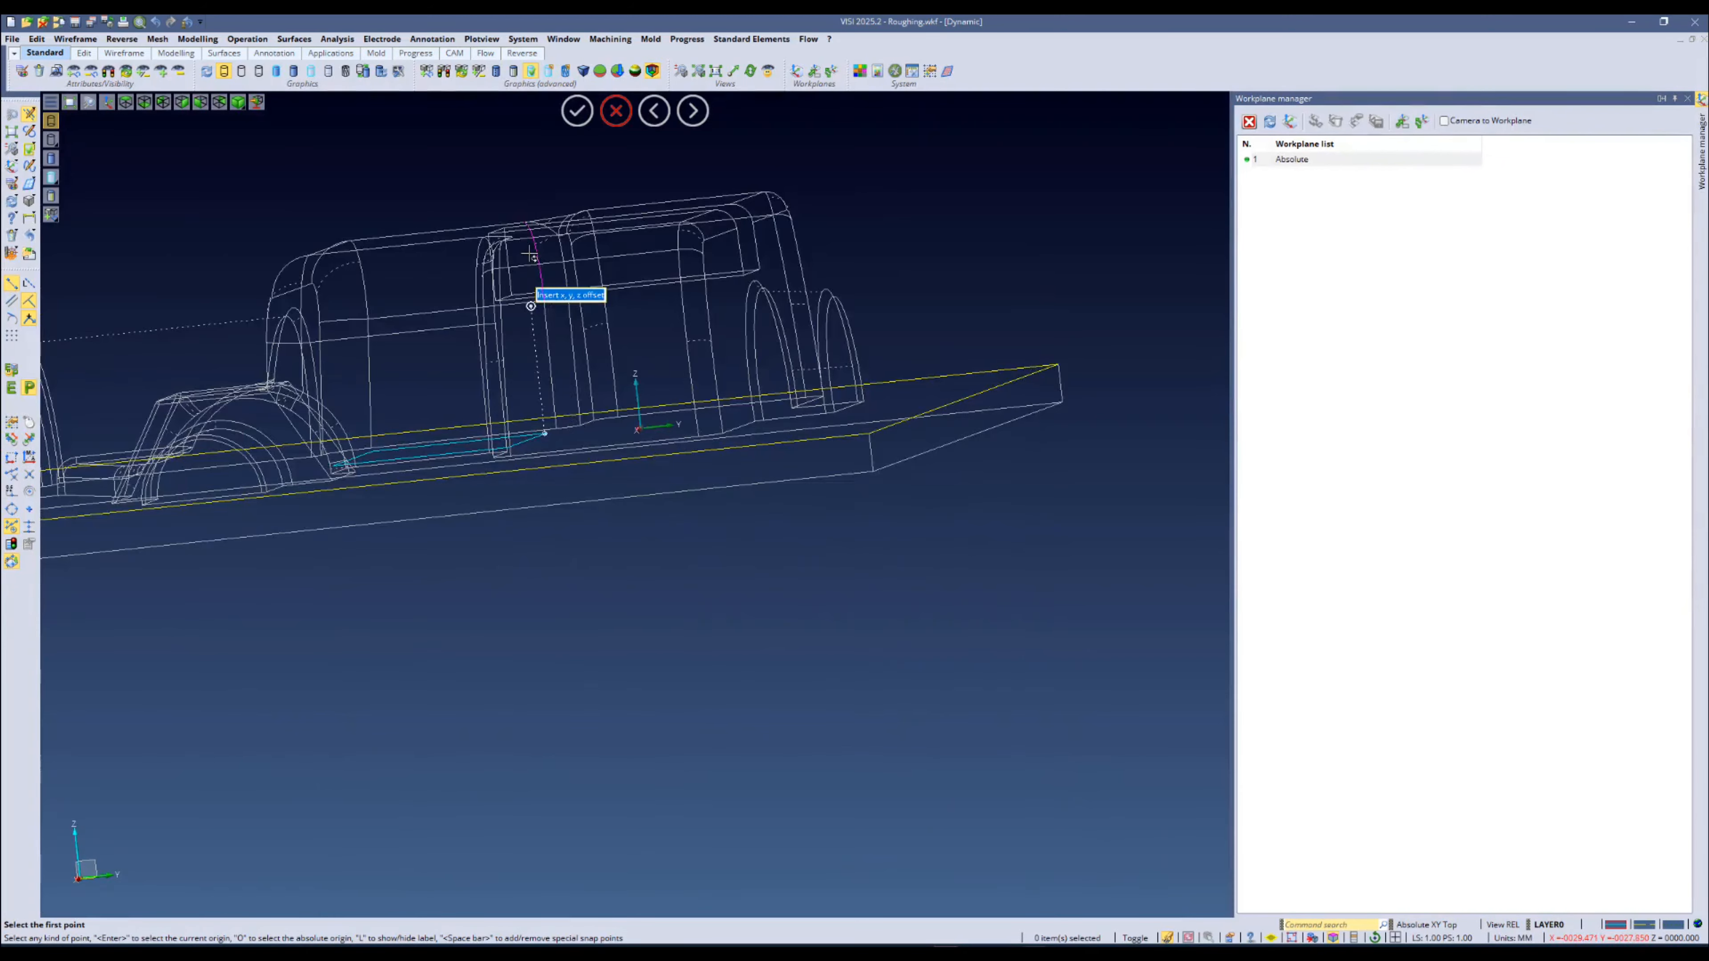
{"action": "key", "text": "F5"}
{"action": "key", "text": "F6"}
{"action": "scroll", "coordinate": [542, 566], "scroll_direction": "up", "scroll_amount": 3}
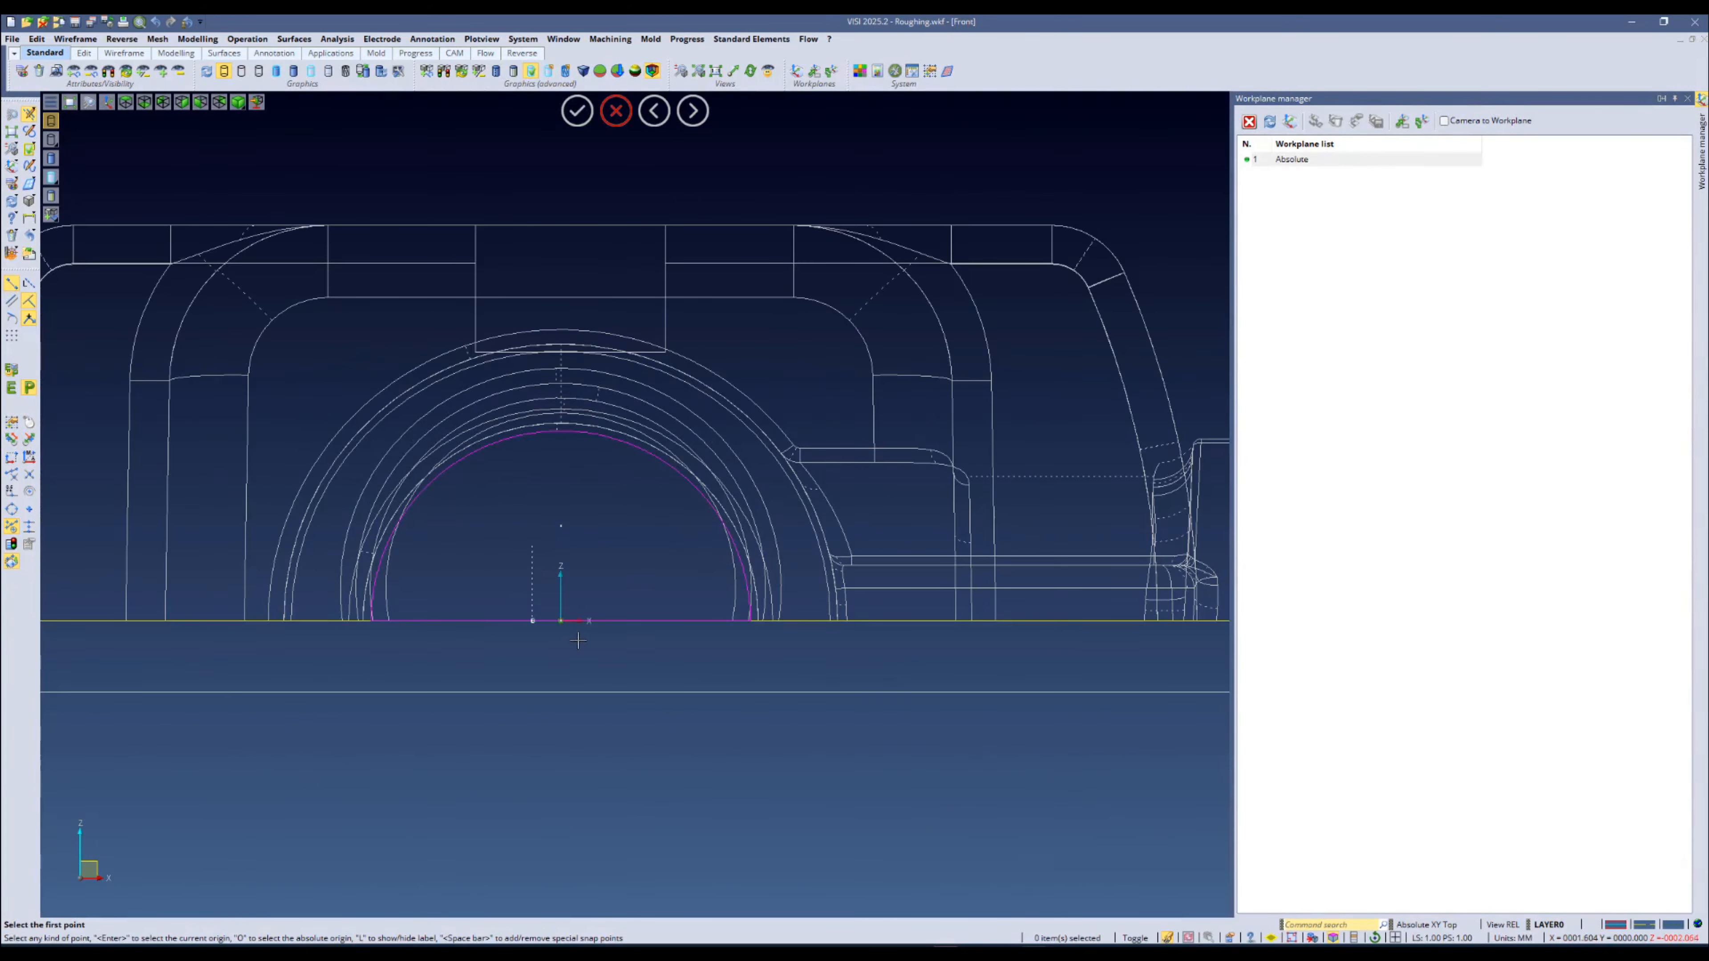
{"action": "scroll", "coordinate": [591, 654], "scroll_direction": "down", "scroll_amount": 5}
{"action": "middle_click_drag", "start_coordinate": [590, 654], "coordinate": [548, 274]}
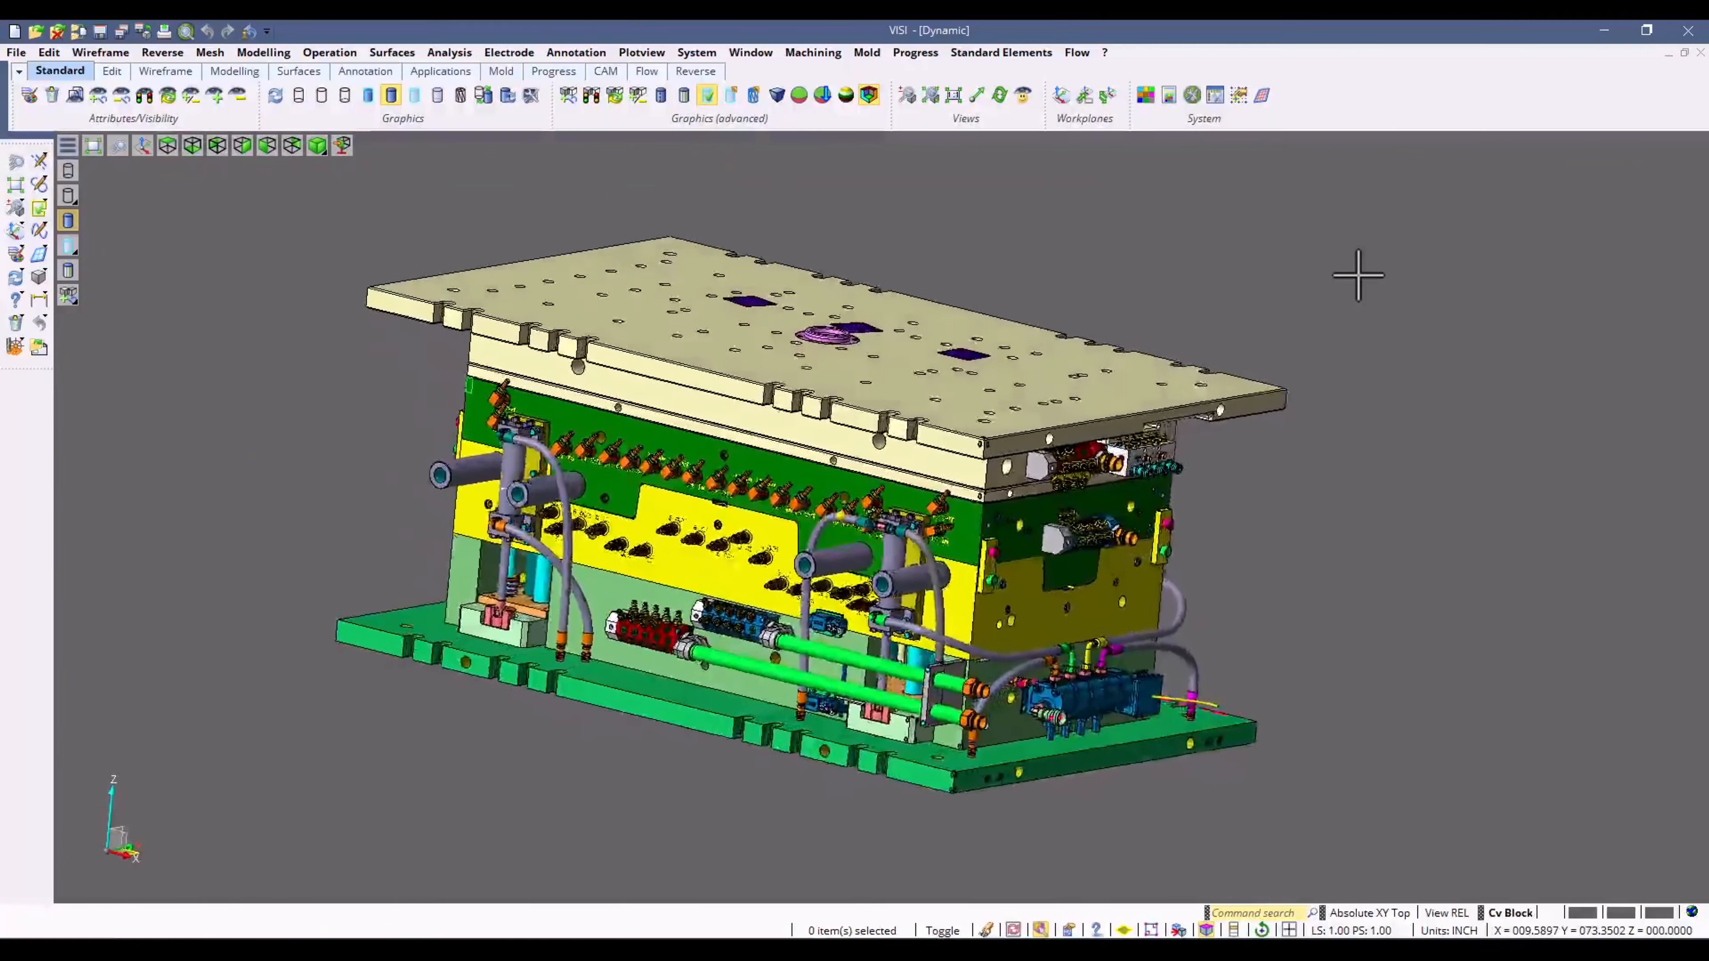
Step: Open the layer manager for the mold assembly, widen it to show all columns, and browse the layer list
{"action": "left_click", "coordinate": [78, 99]}
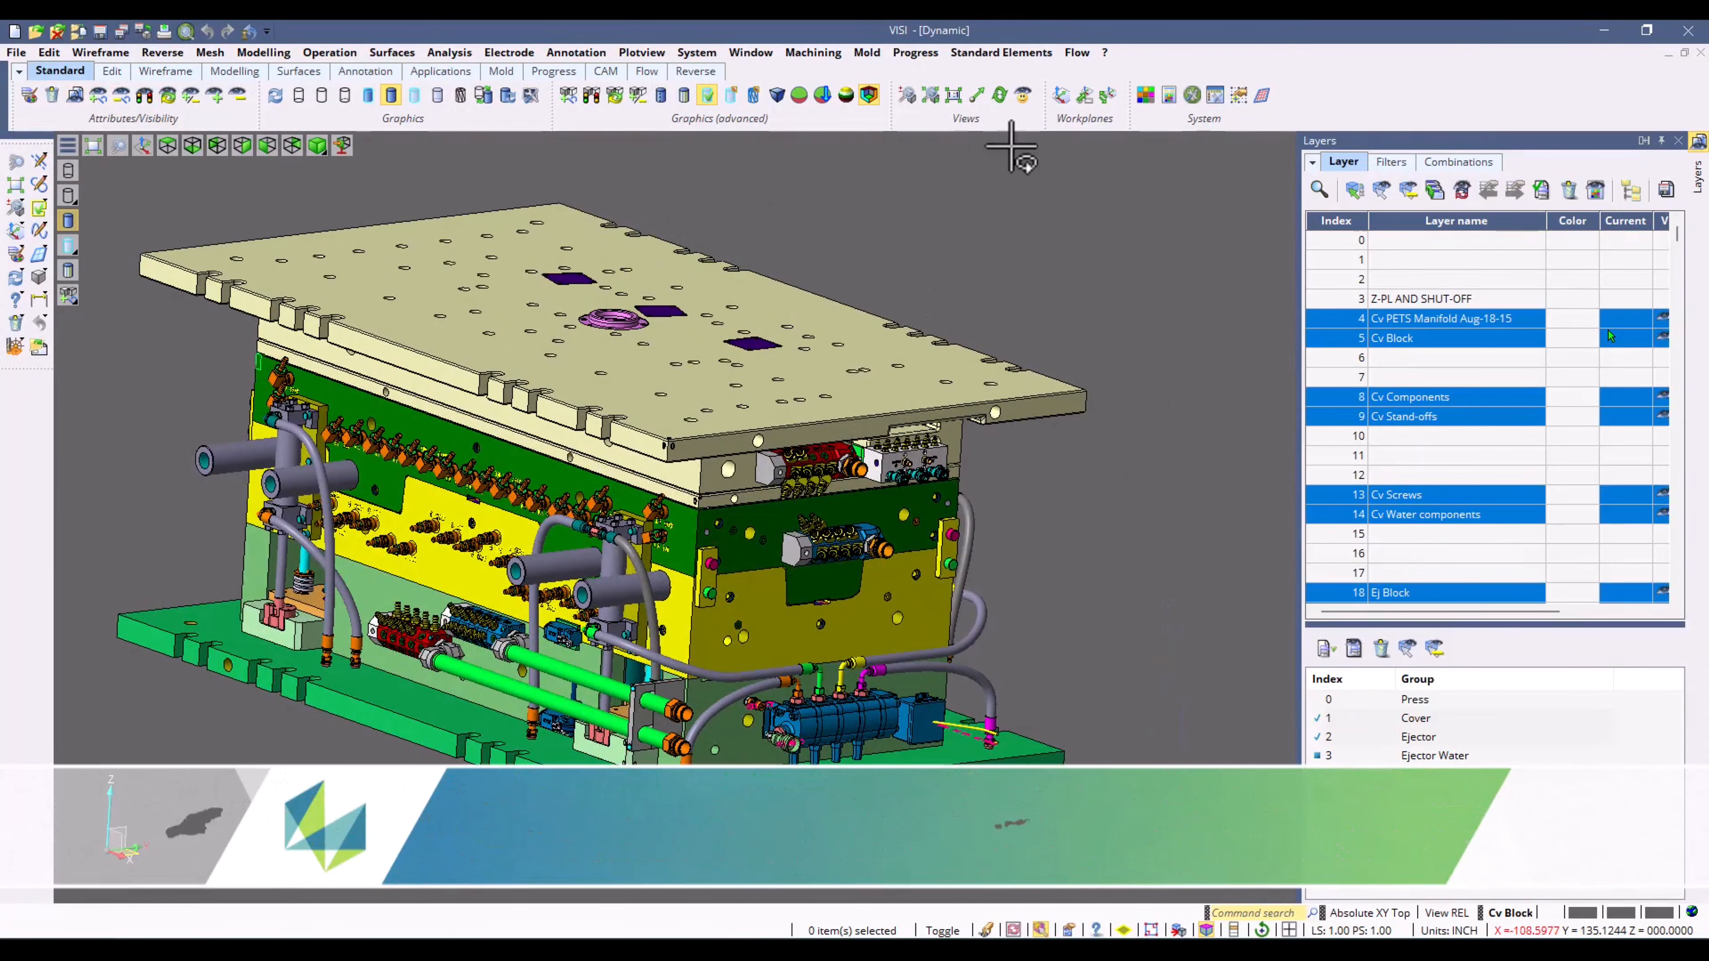
{"action": "left_click_drag", "start_coordinate": [1286, 289], "coordinate": [1146, 288]}
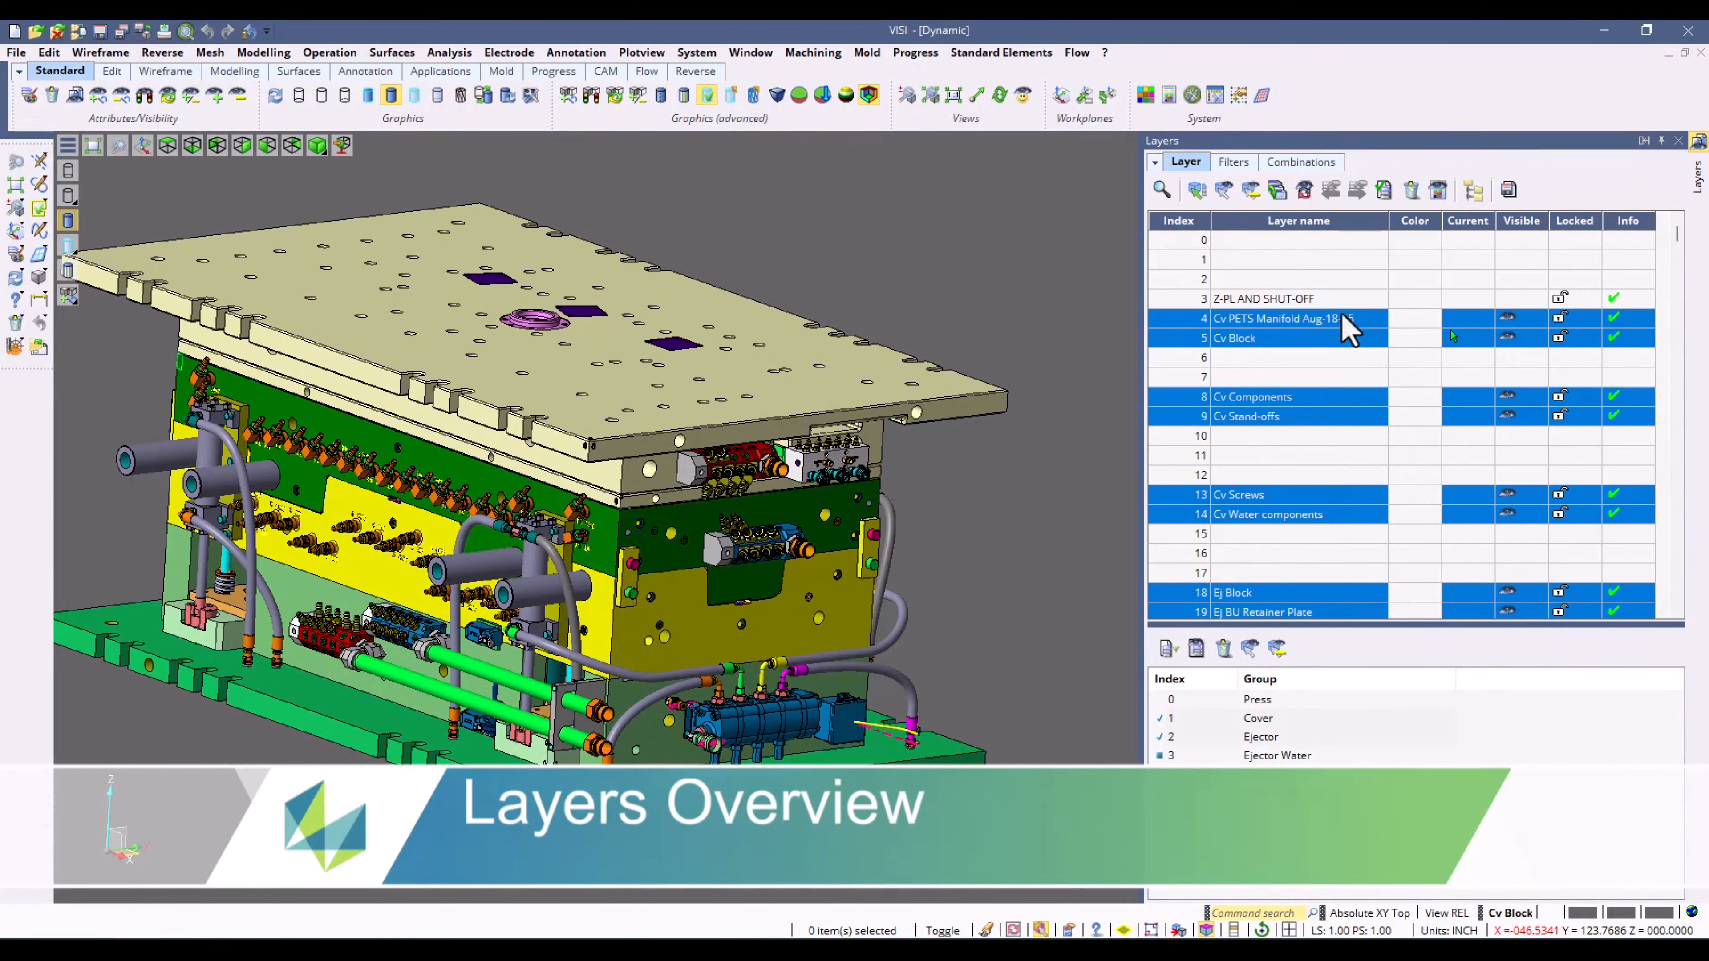
{"action": "scroll", "coordinate": [1235, 330], "scroll_direction": "down", "scroll_amount": 1}
{"action": "scroll", "coordinate": [1228, 317], "scroll_direction": "down", "scroll_amount": 8}
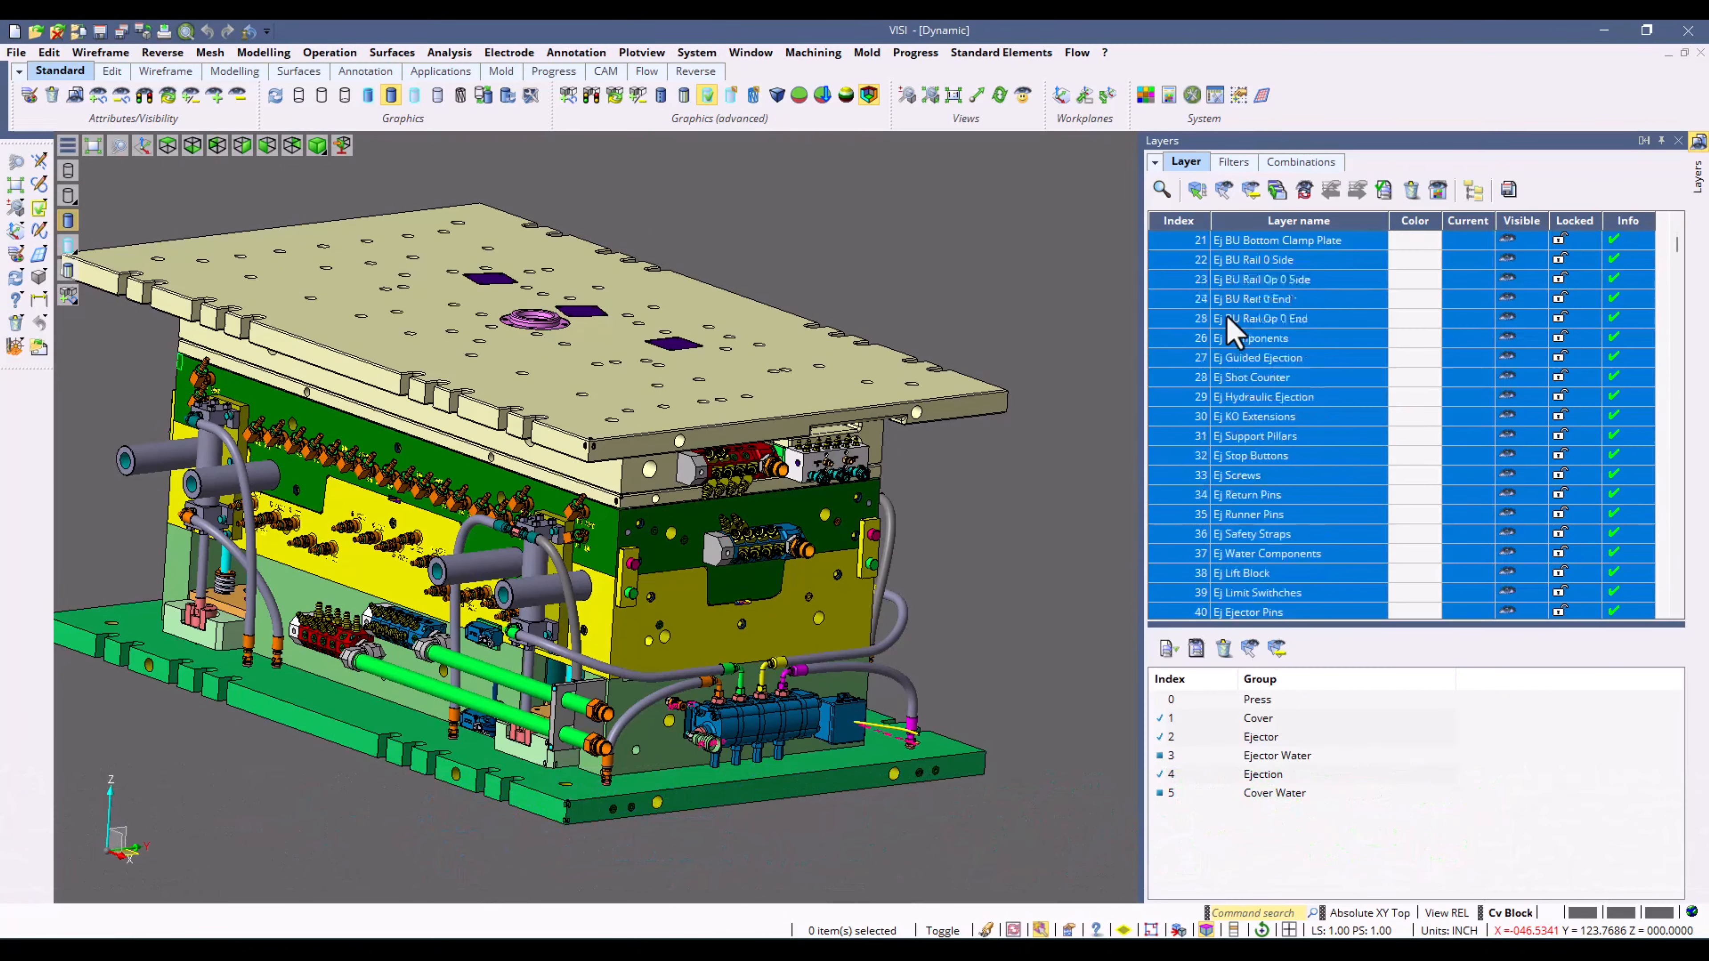
Step: Display only the Ej KO Extensions layer, followed by only the Ej Hydraulic Ejection layer
{"action": "left_click", "coordinate": [1241, 337]}
{"action": "left_click", "coordinate": [1245, 299]}
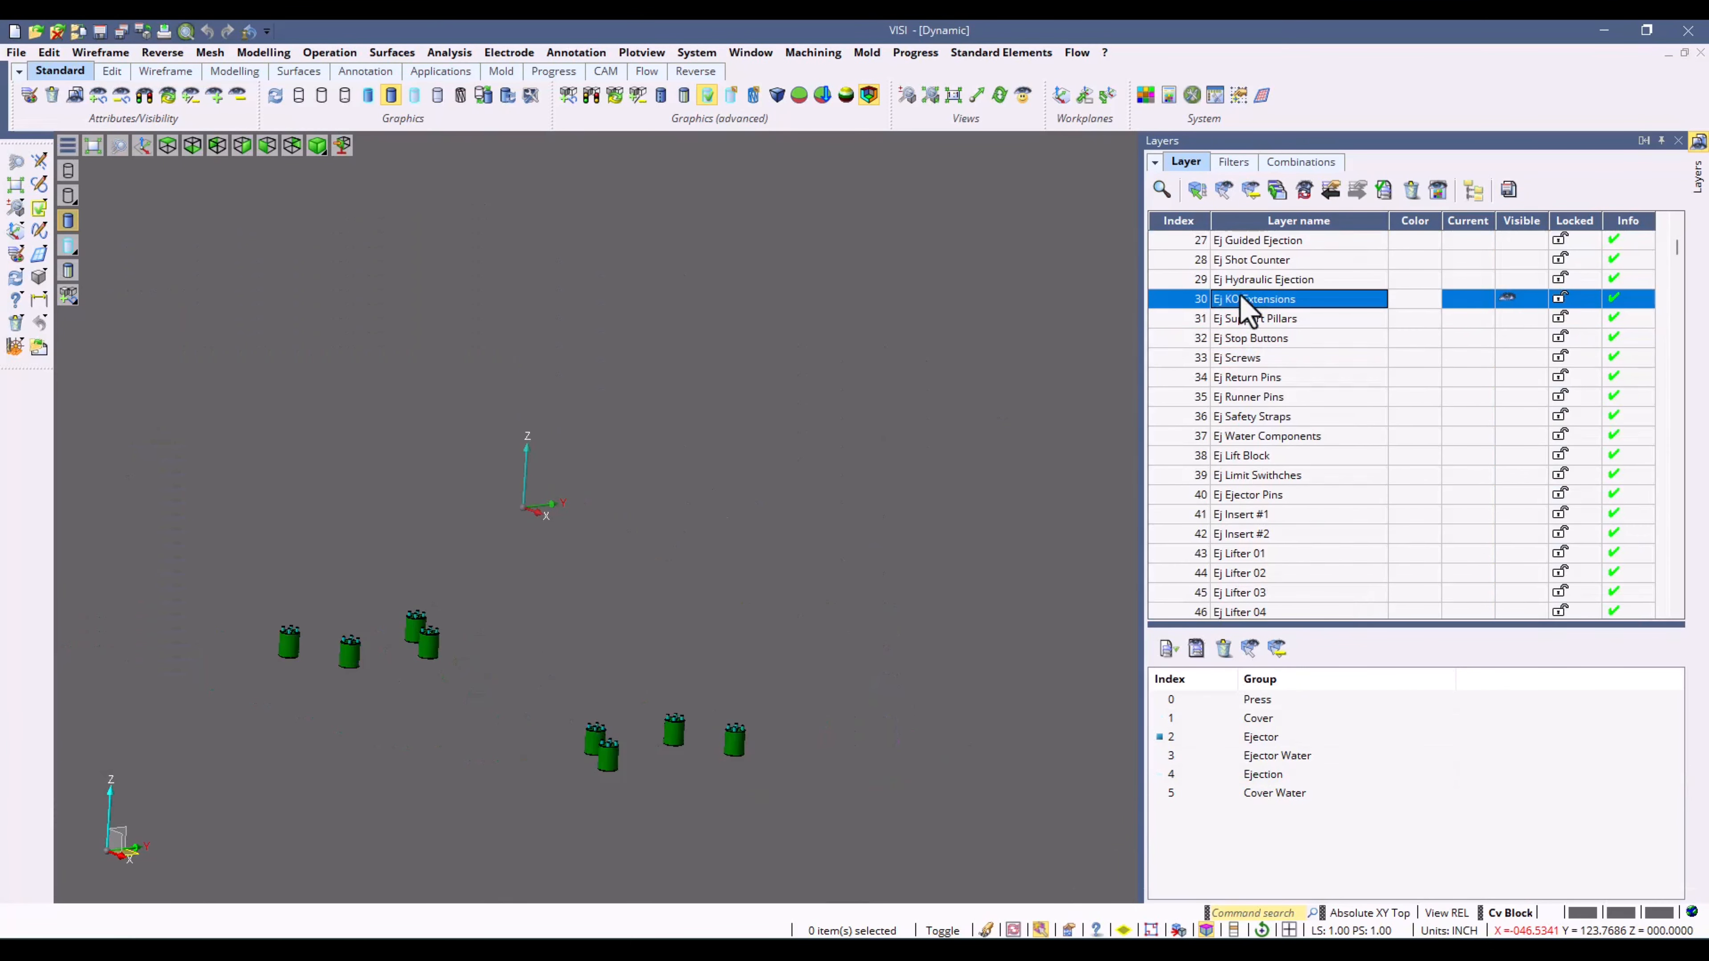
{"action": "left_click", "coordinate": [1243, 279]}
Step: Create a layer at index 1 by naming its empty row Part
{"action": "scroll", "coordinate": [1258, 316], "scroll_direction": "up", "scroll_amount": 1}
{"action": "scroll", "coordinate": [1265, 338], "scroll_direction": "up", "scroll_amount": 8}
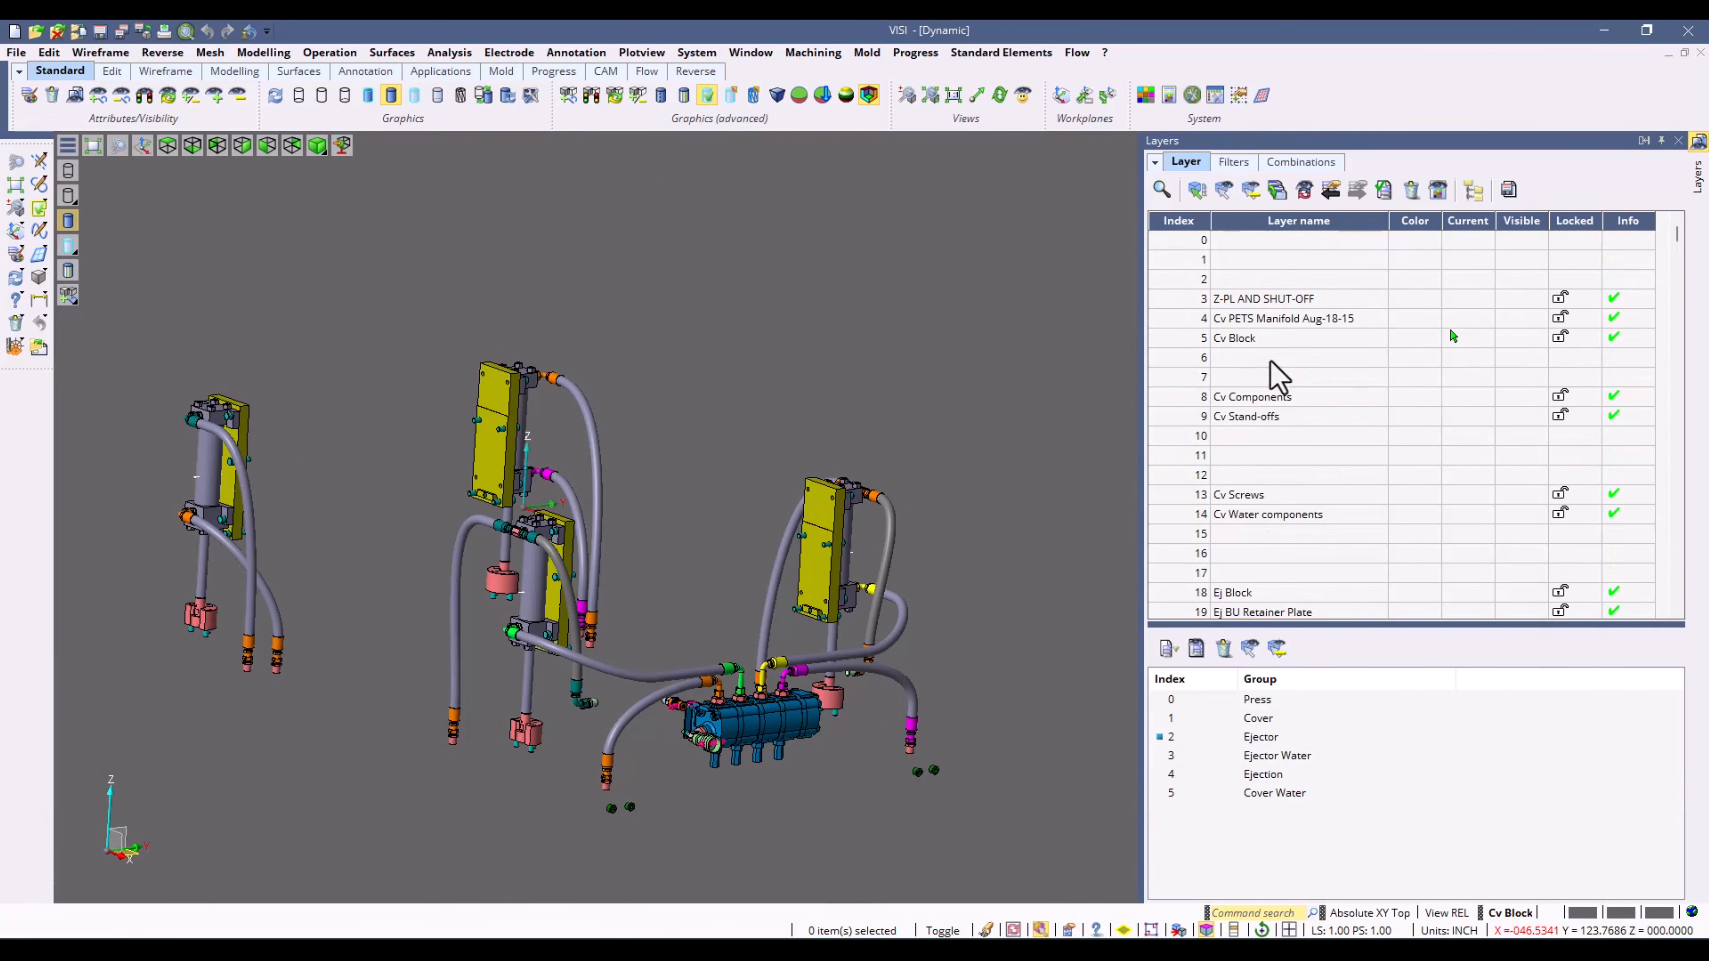
{"action": "double_click", "coordinate": [1248, 265]}
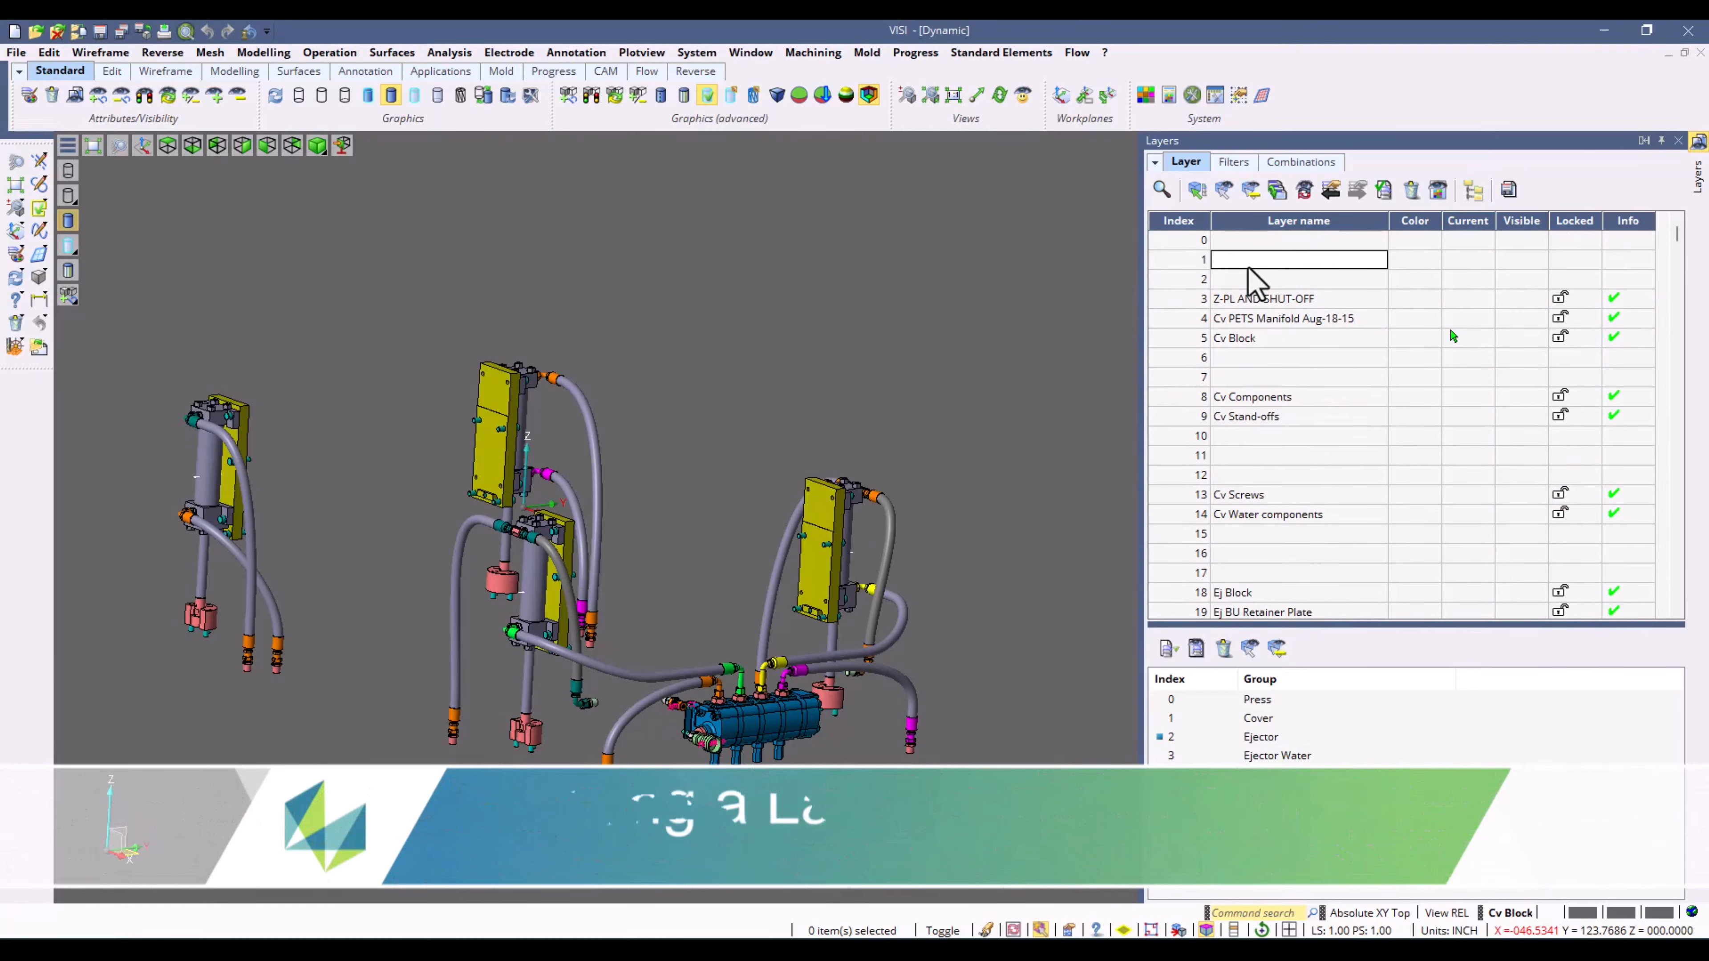
{"action": "type", "text": "Part"}
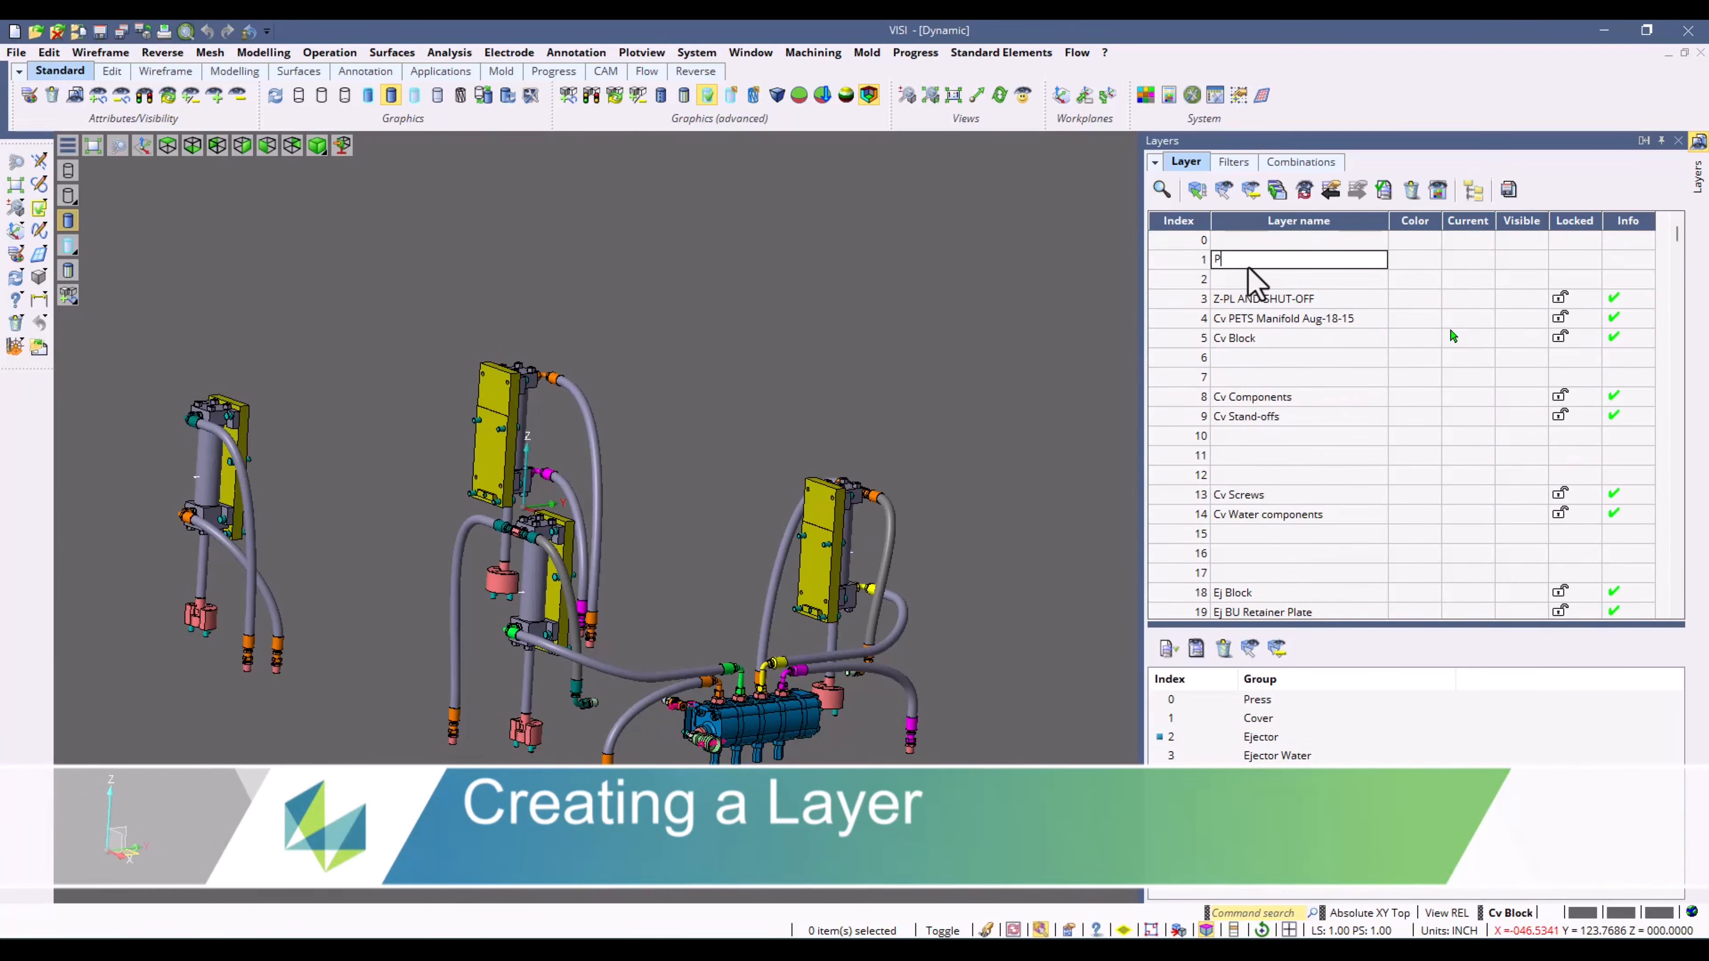
{"action": "key", "text": "Return"}
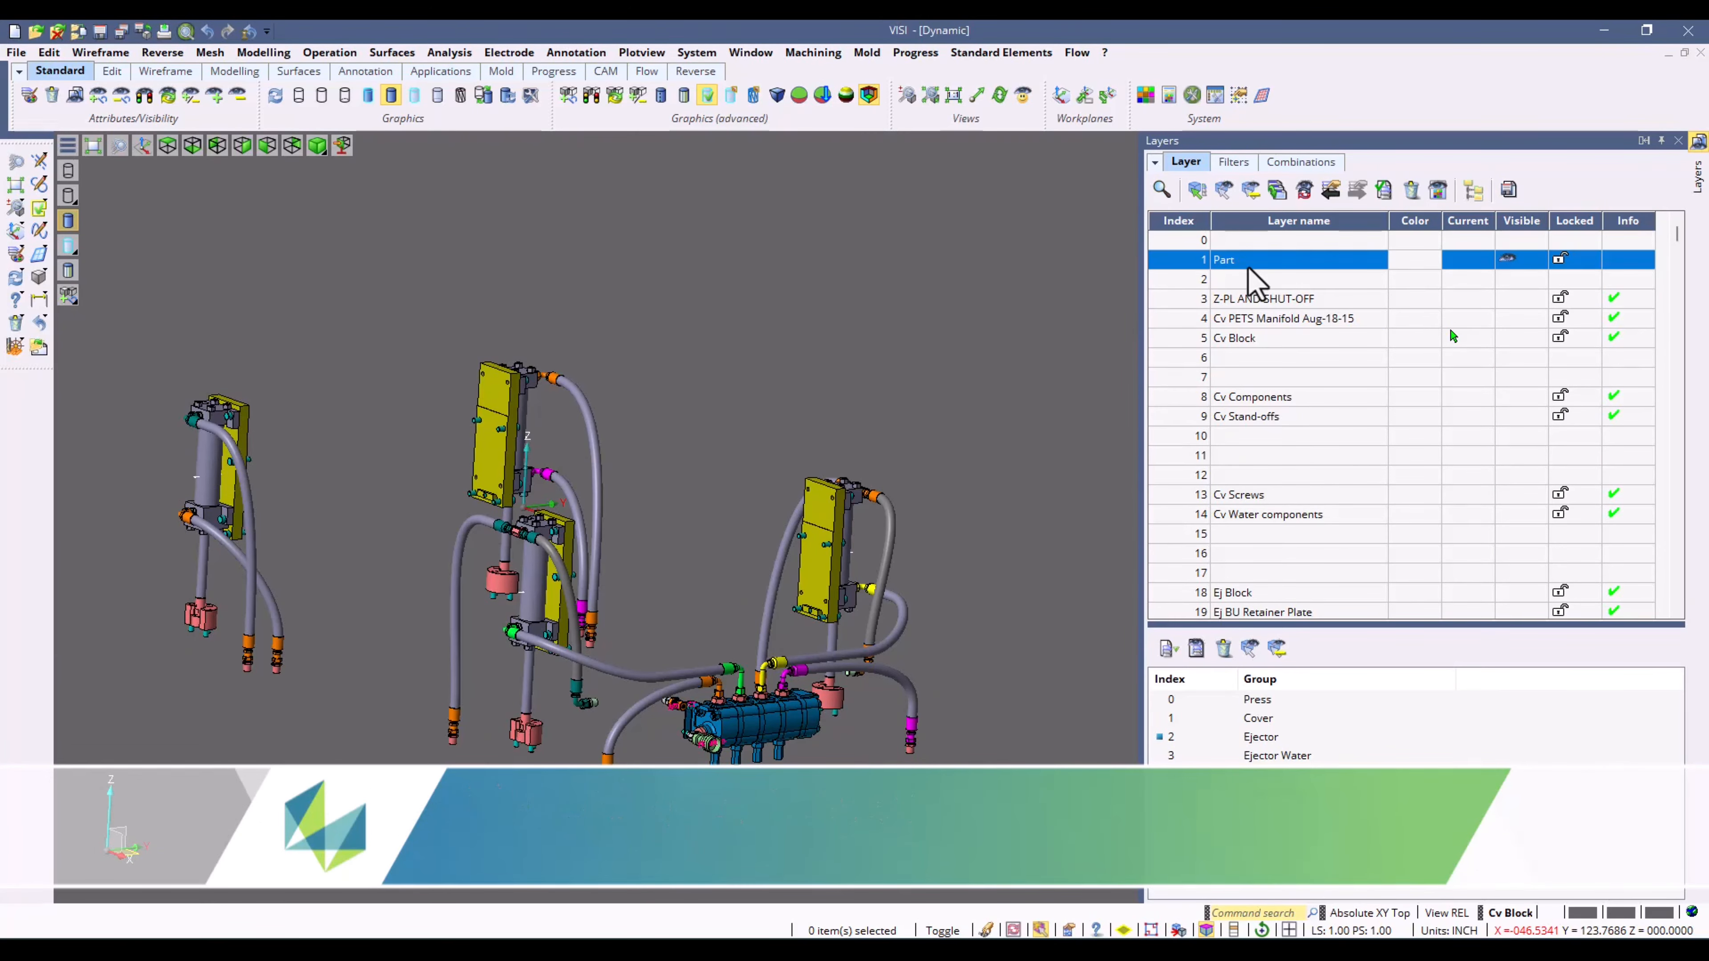
Step: Move the upper grey hose onto the Part layer and display only that layer
{"action": "right_click", "coordinate": [1248, 264]}
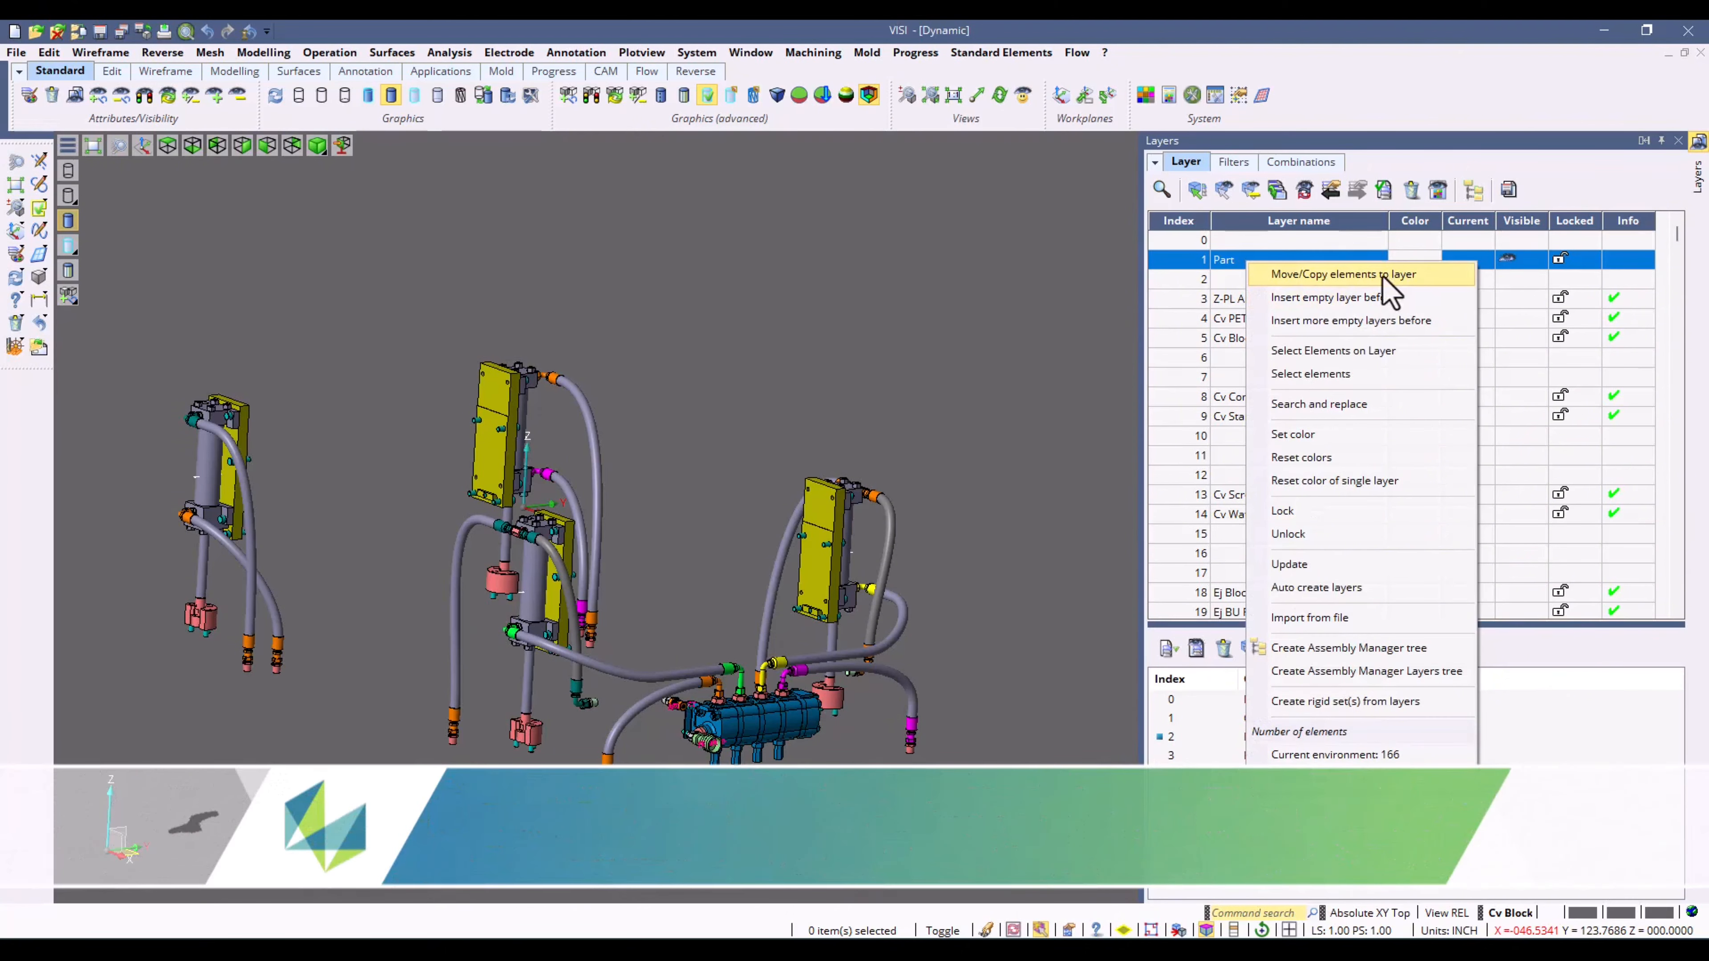
{"action": "left_click", "coordinate": [1316, 274]}
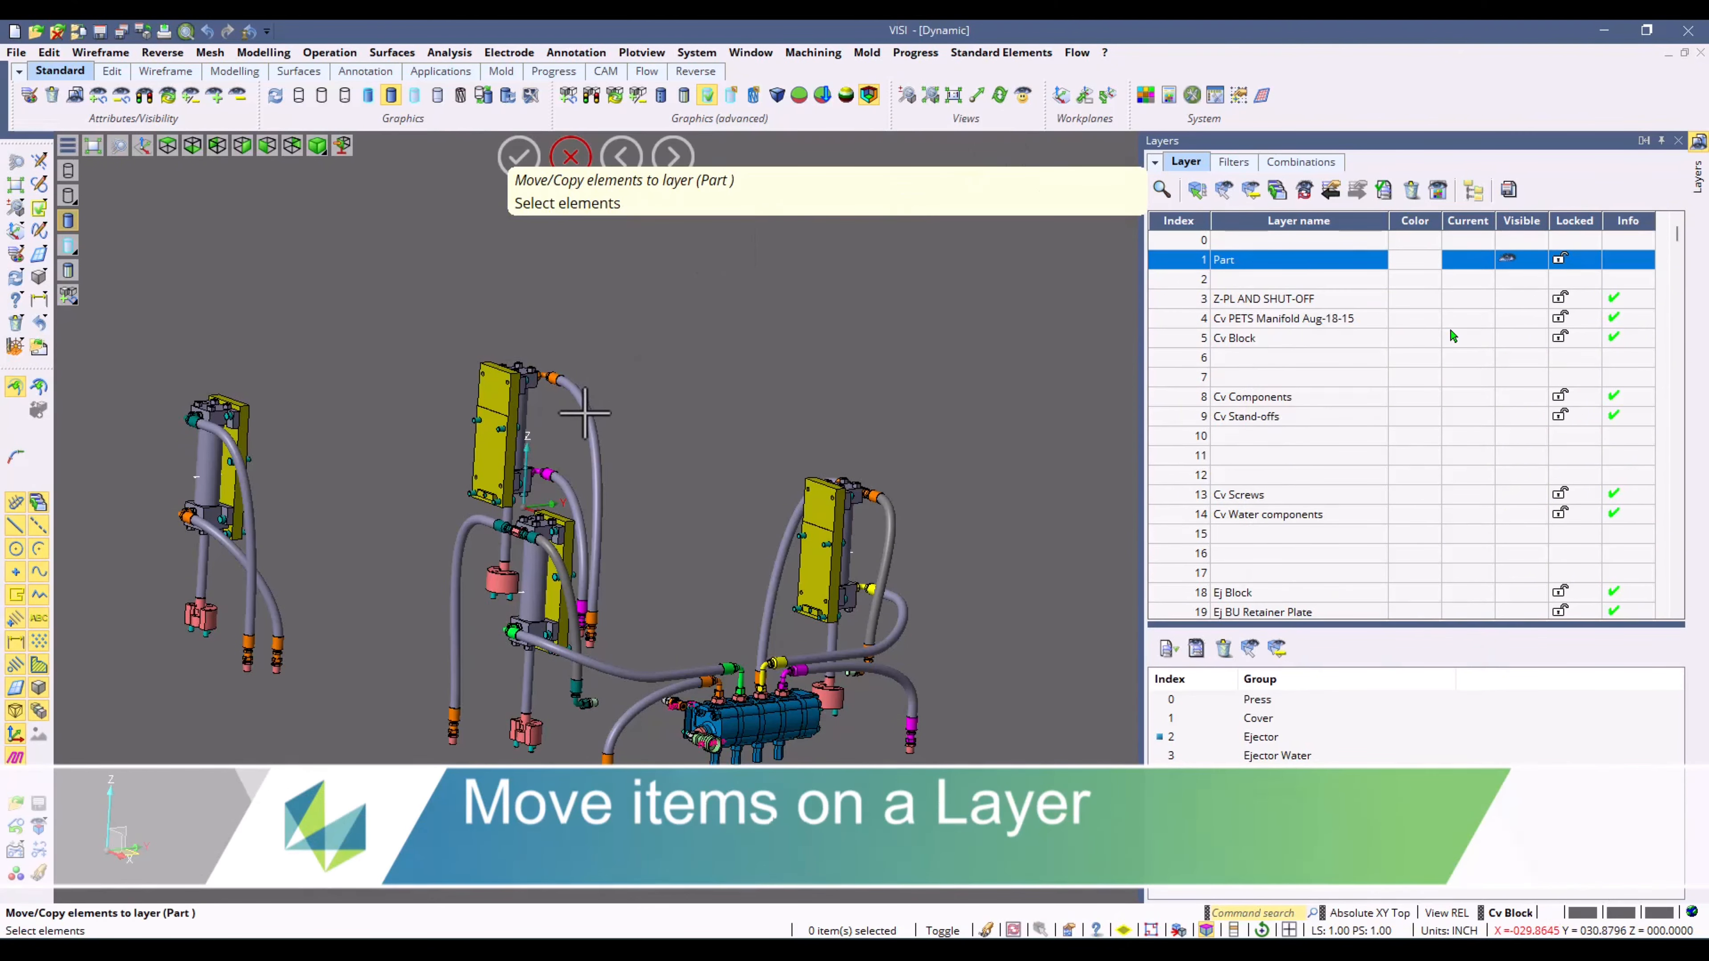
{"action": "left_click", "coordinate": [585, 413]}
{"action": "right_click", "coordinate": [583, 410]}
{"action": "double_click", "coordinate": [1228, 261]}
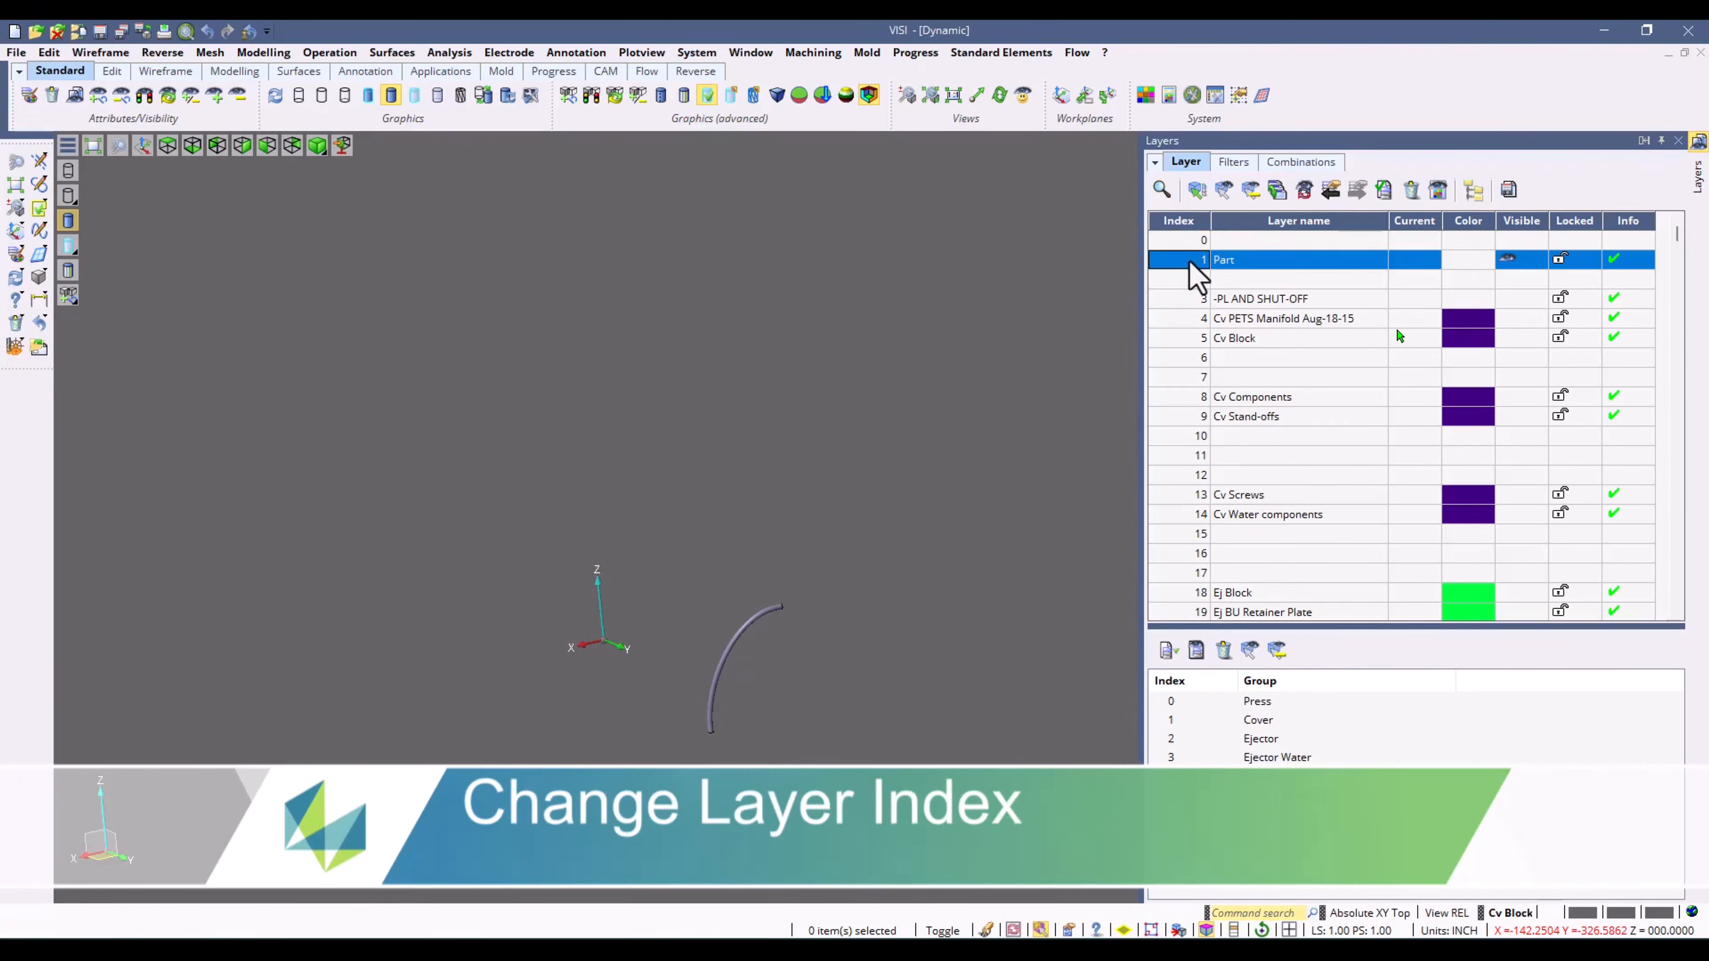
Step: Try to change the Part layer's index to 0
{"action": "right_click", "coordinate": [1193, 264]}
{"action": "left_click", "coordinate": [1275, 275]}
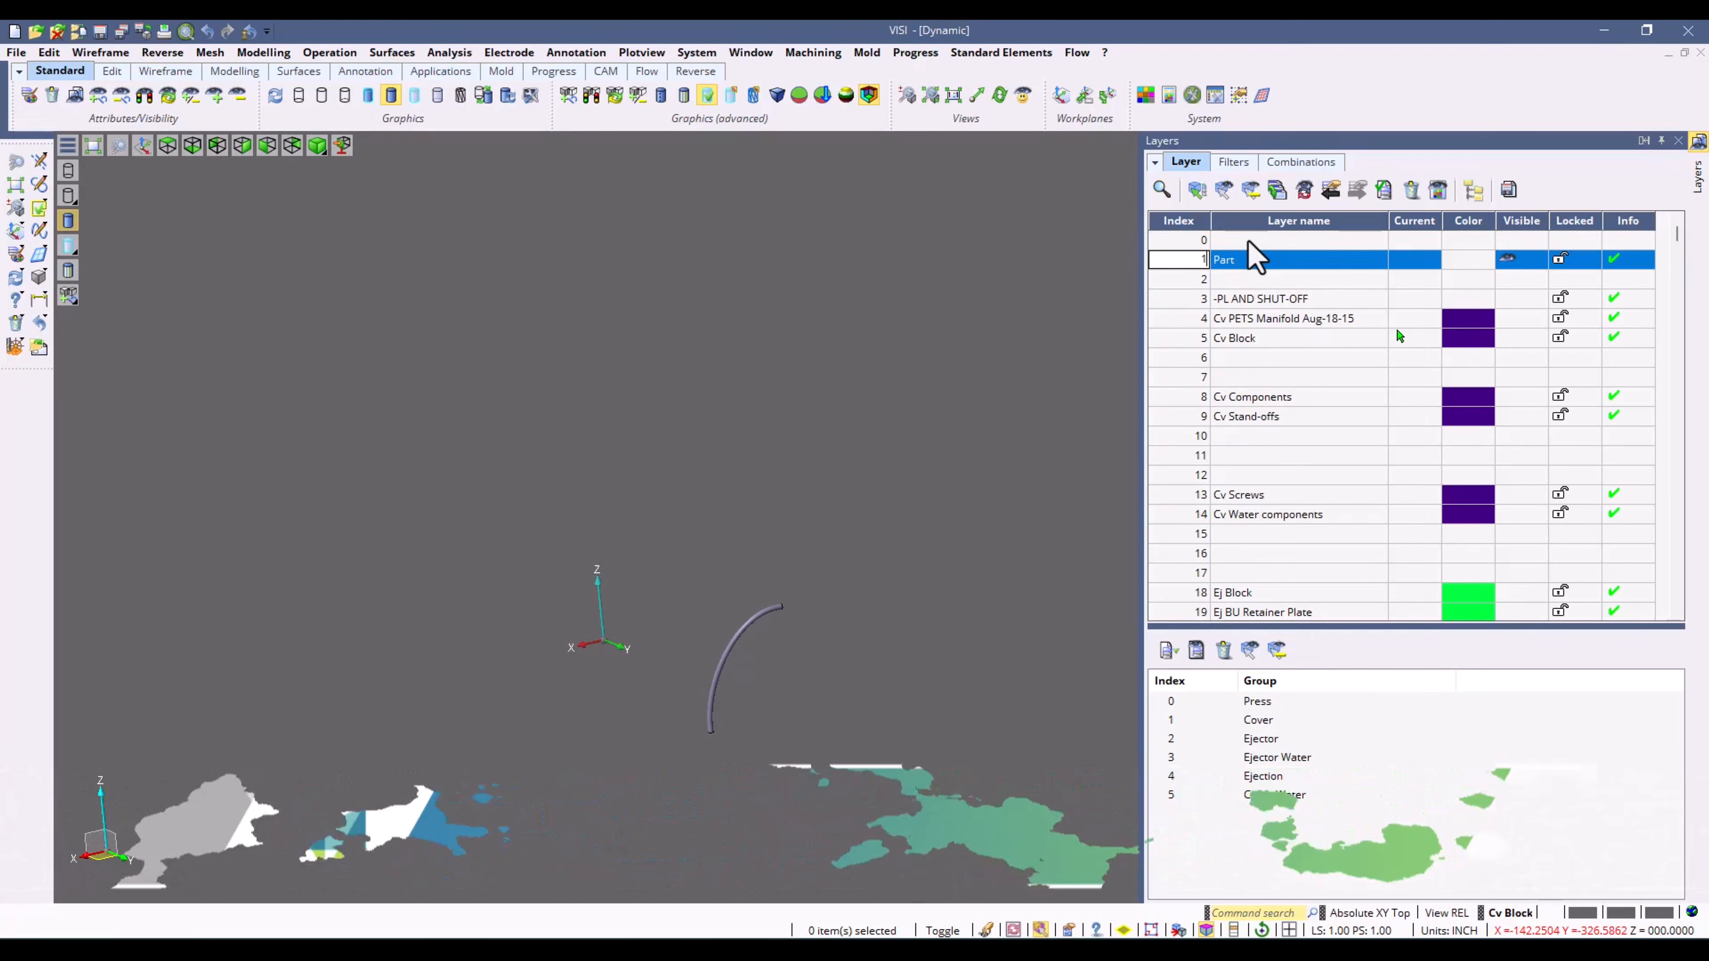
{"action": "type", "text": "0"}
{"action": "key", "text": "Return"}
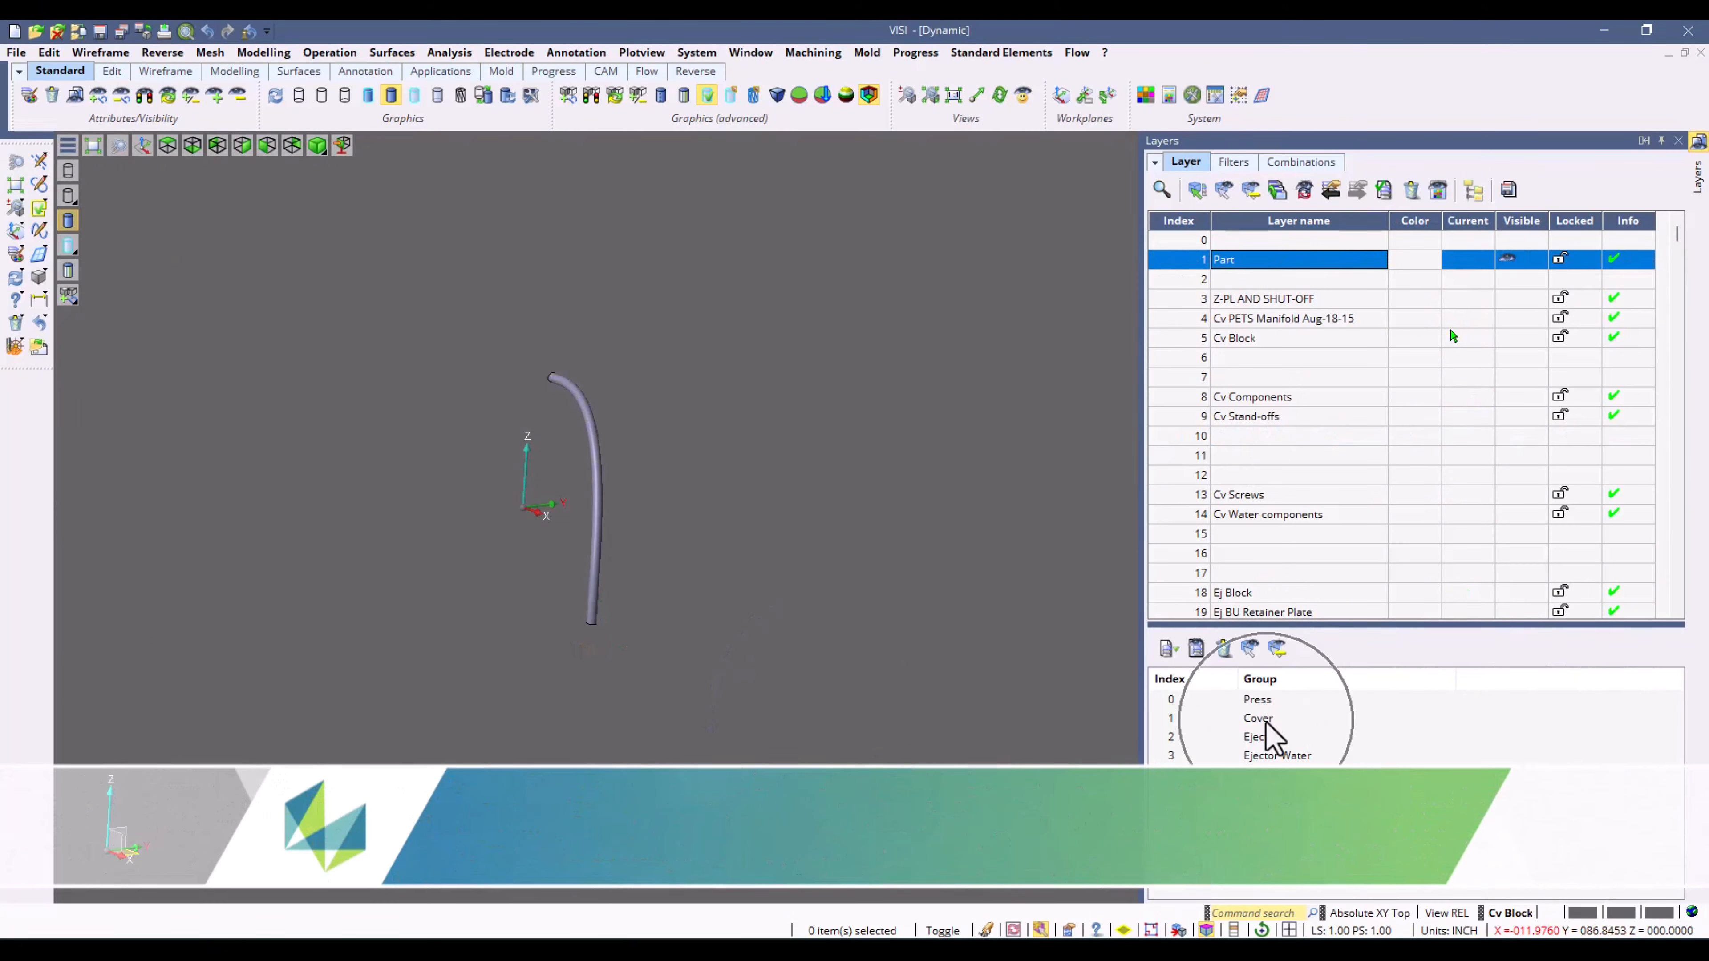
Step: Display the Cover layer group and inspect it from below, and do the same for the Ejector and Ejection groups together
{"action": "left_click", "coordinate": [1258, 718]}
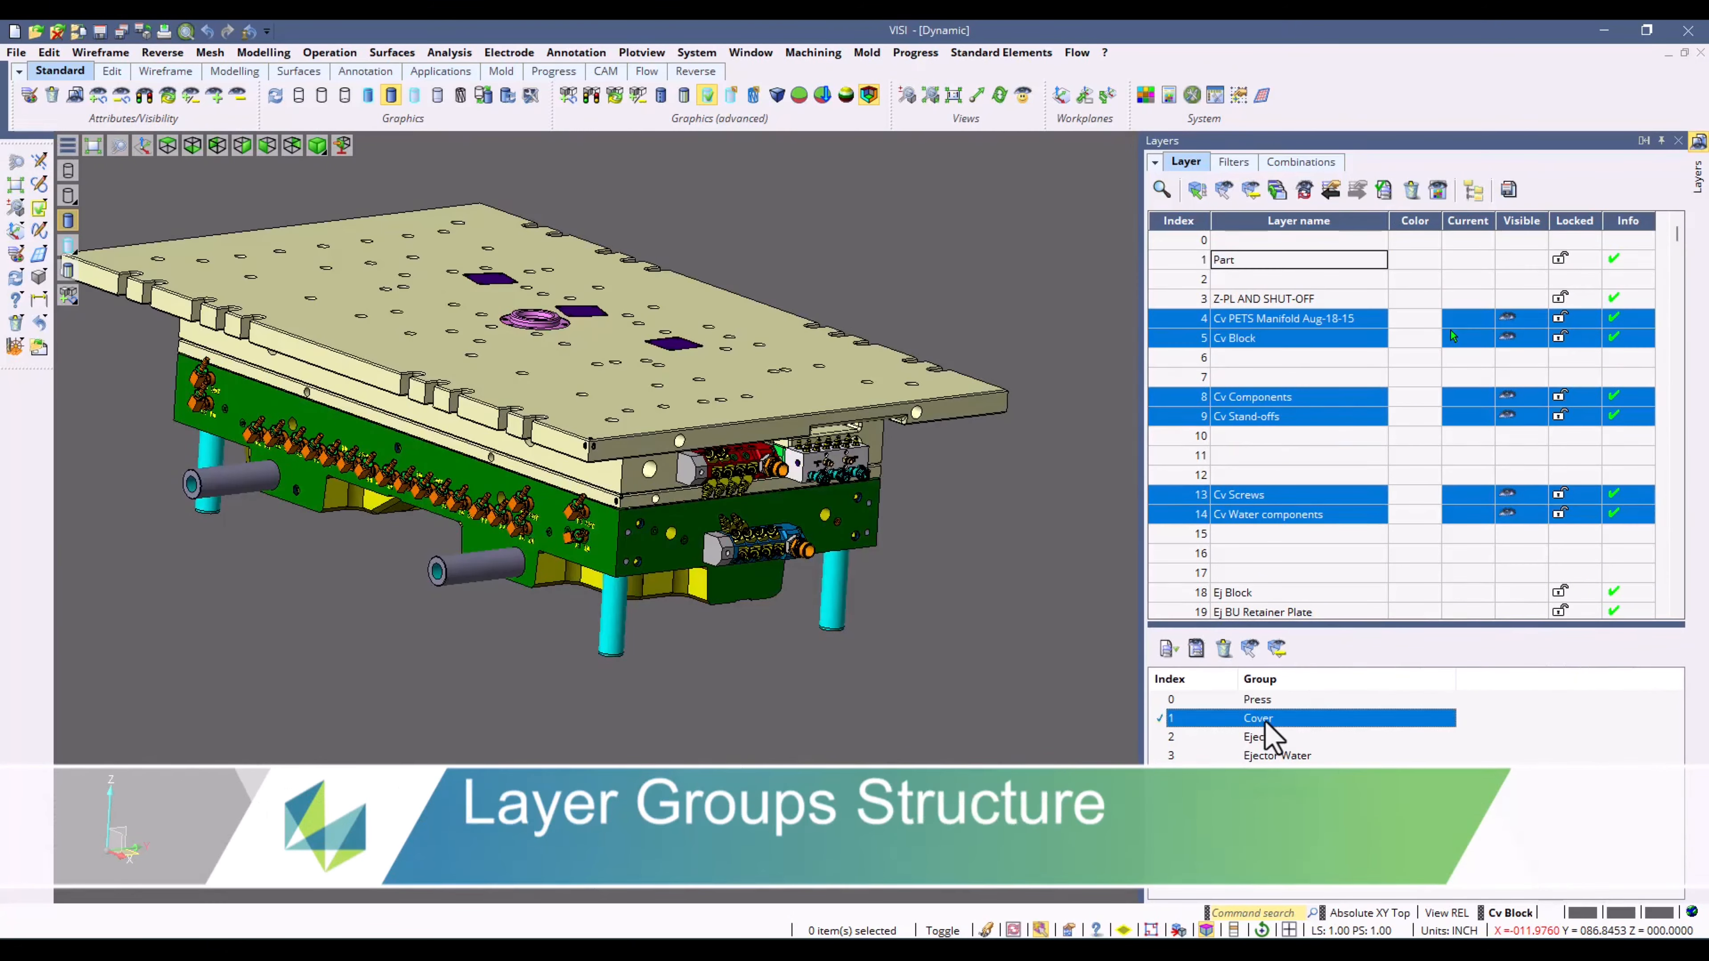
{"action": "middle_click_drag", "start_coordinate": [1040, 661], "coordinate": [1013, 656]}
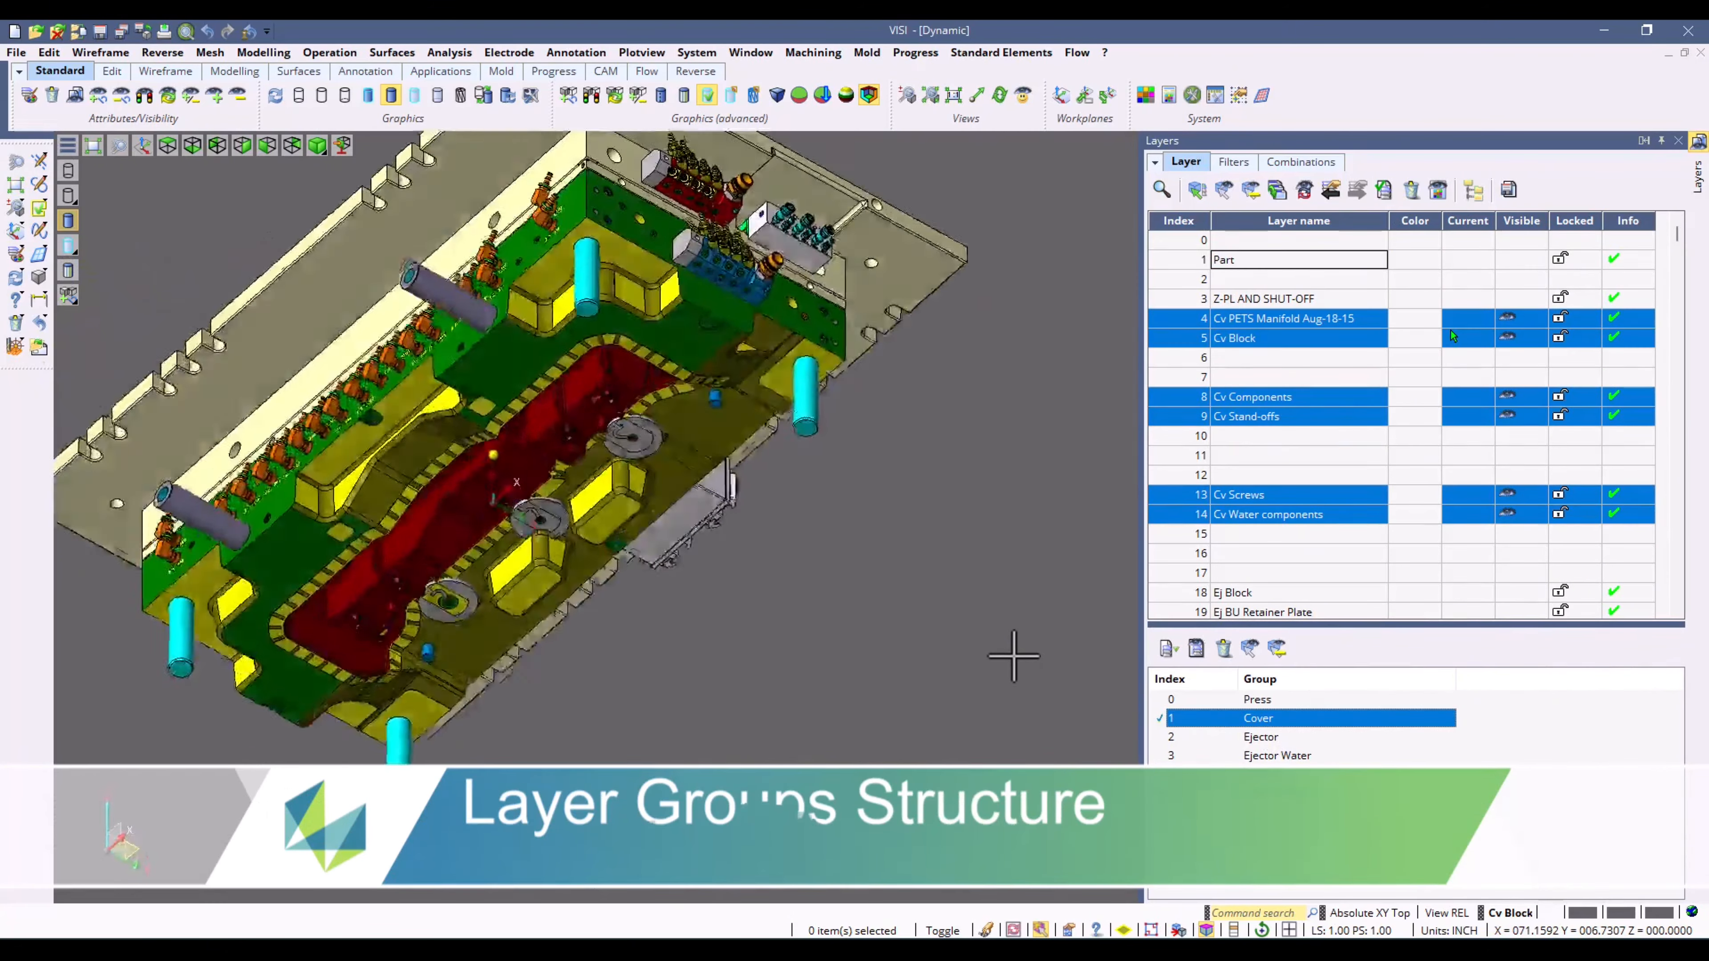
{"action": "left_click", "coordinate": [1263, 740]}
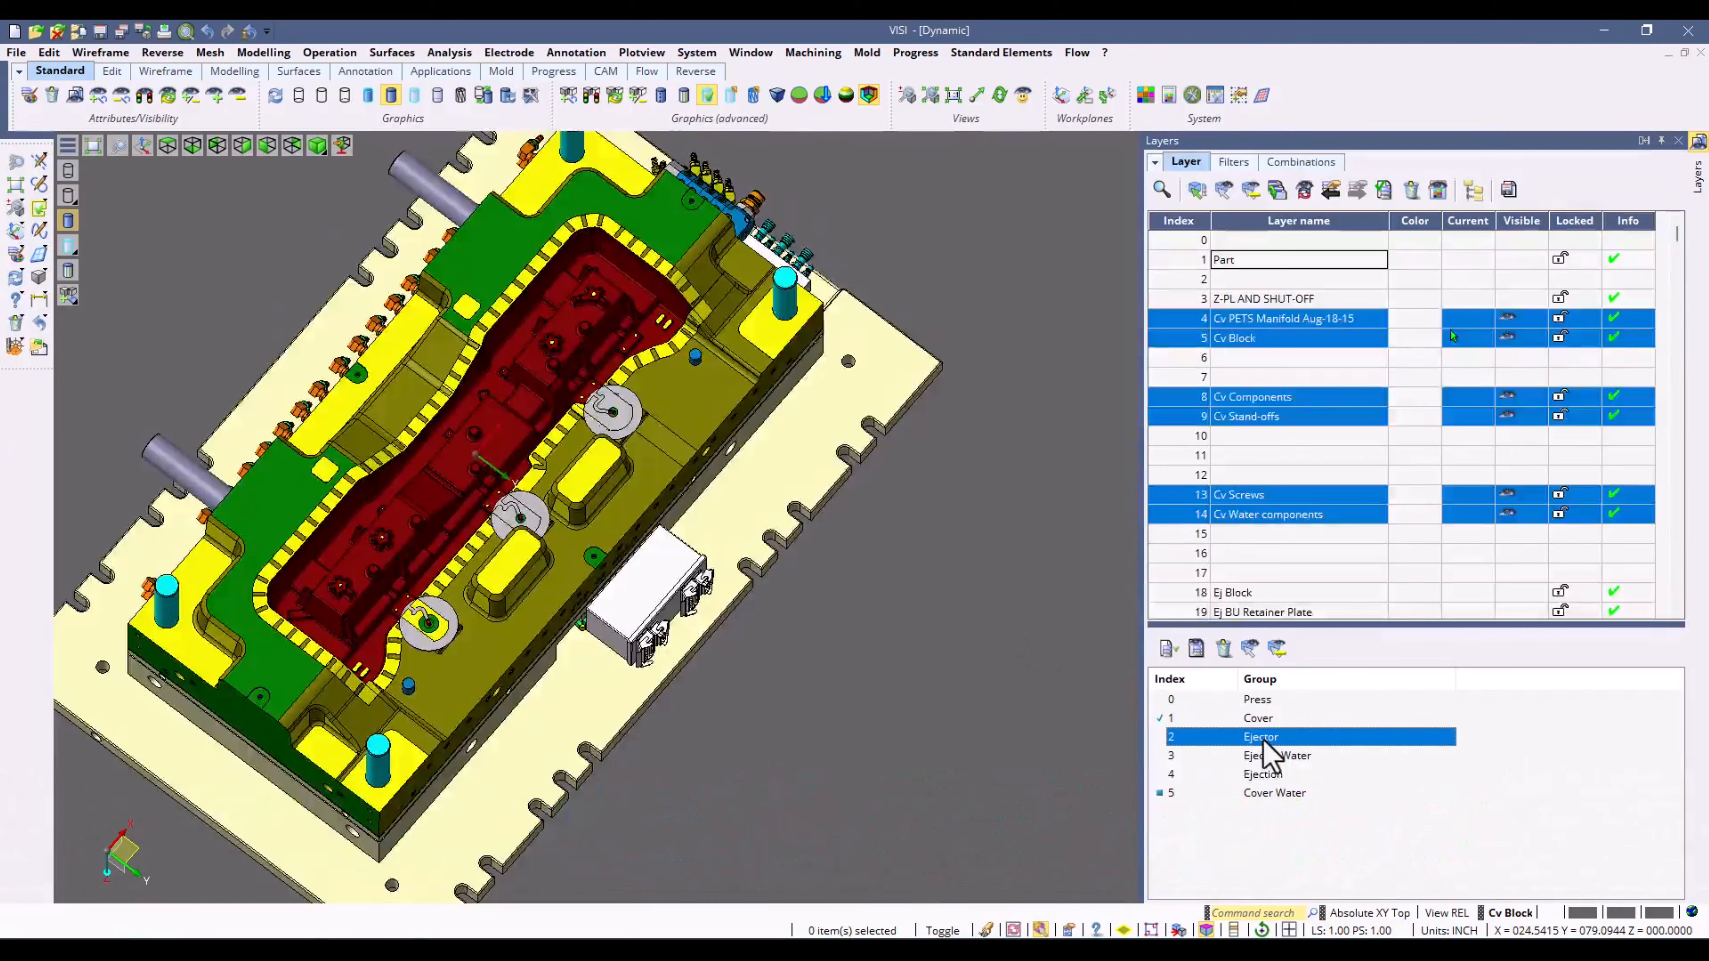
{"action": "left_click", "coordinate": [1262, 773], "text": "ctrl"}
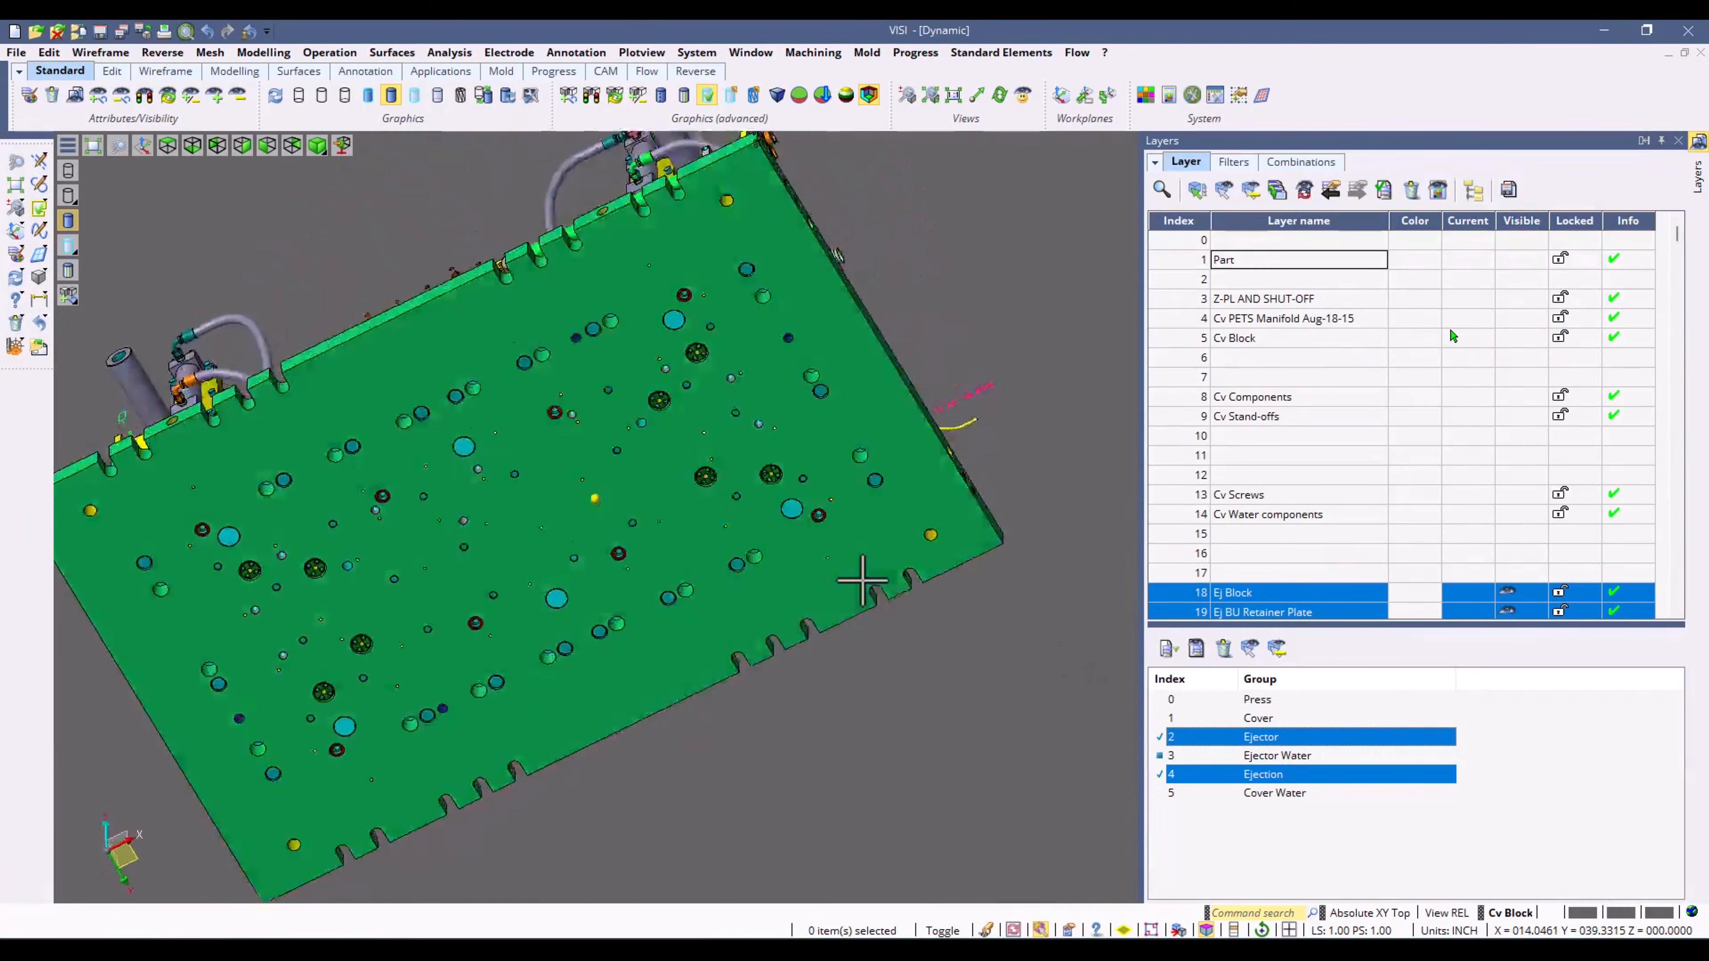
{"action": "middle_click_drag", "start_coordinate": [863, 581], "coordinate": [916, 595]}
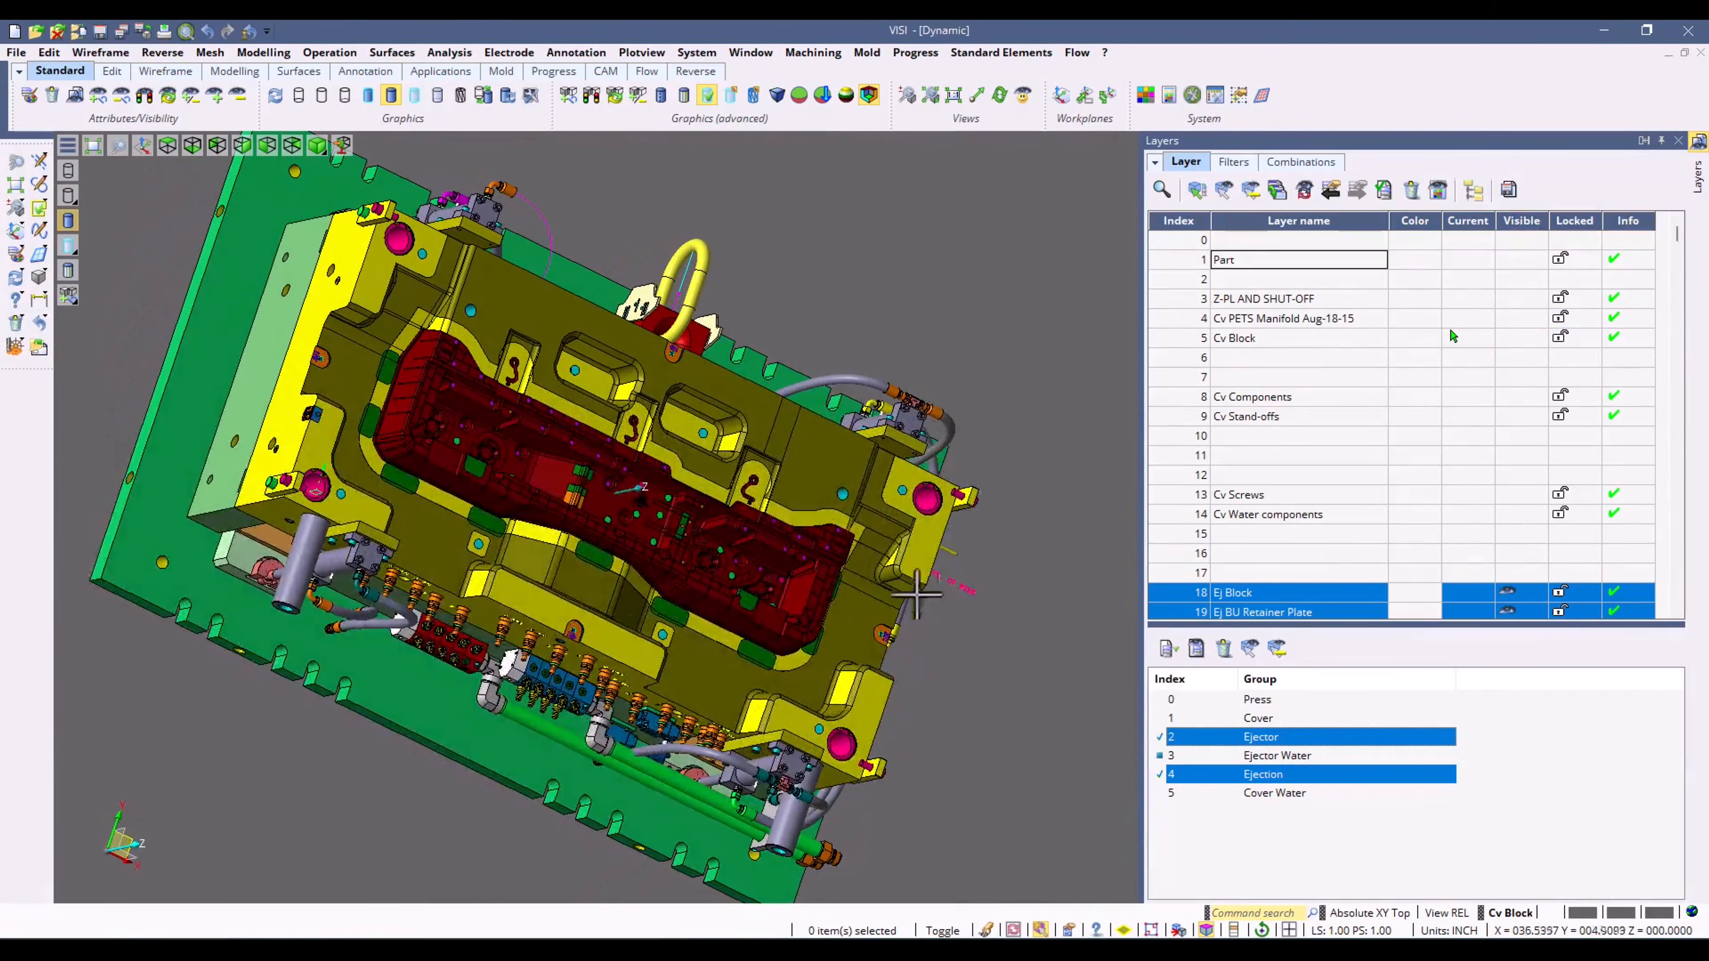
Step: Display the Ejector Water, Ejection and Cover Water layer groups one after another
{"action": "left_click", "coordinate": [1264, 755]}
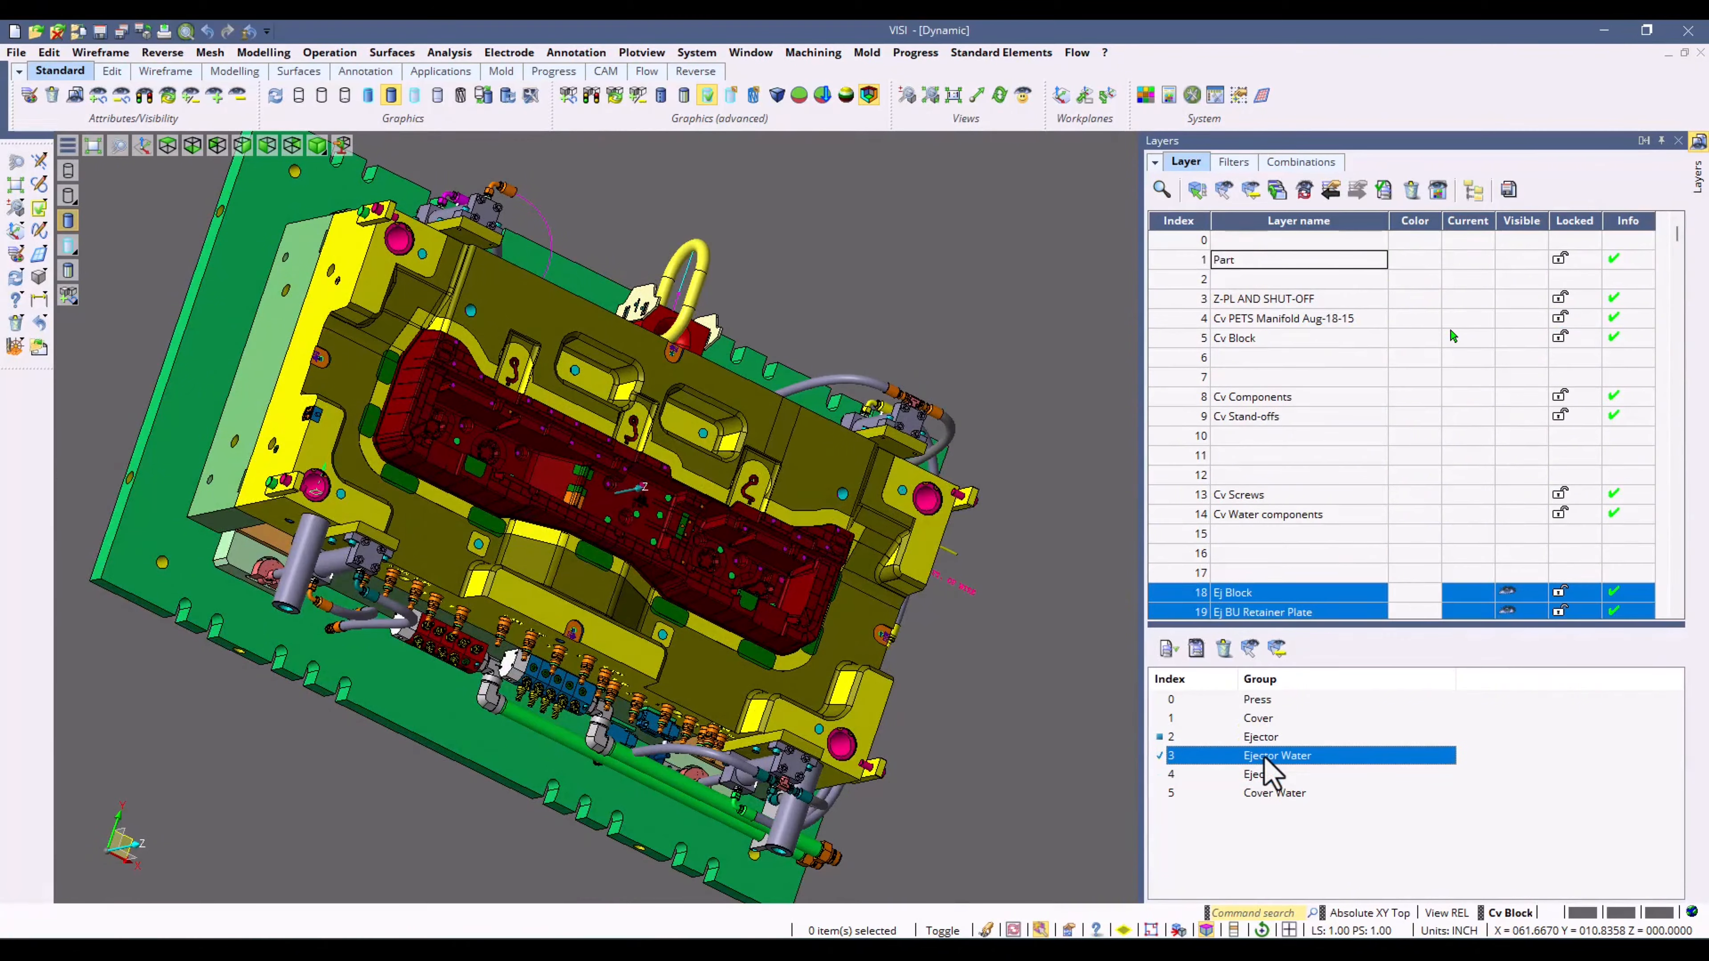
{"action": "left_click", "coordinate": [1263, 774]}
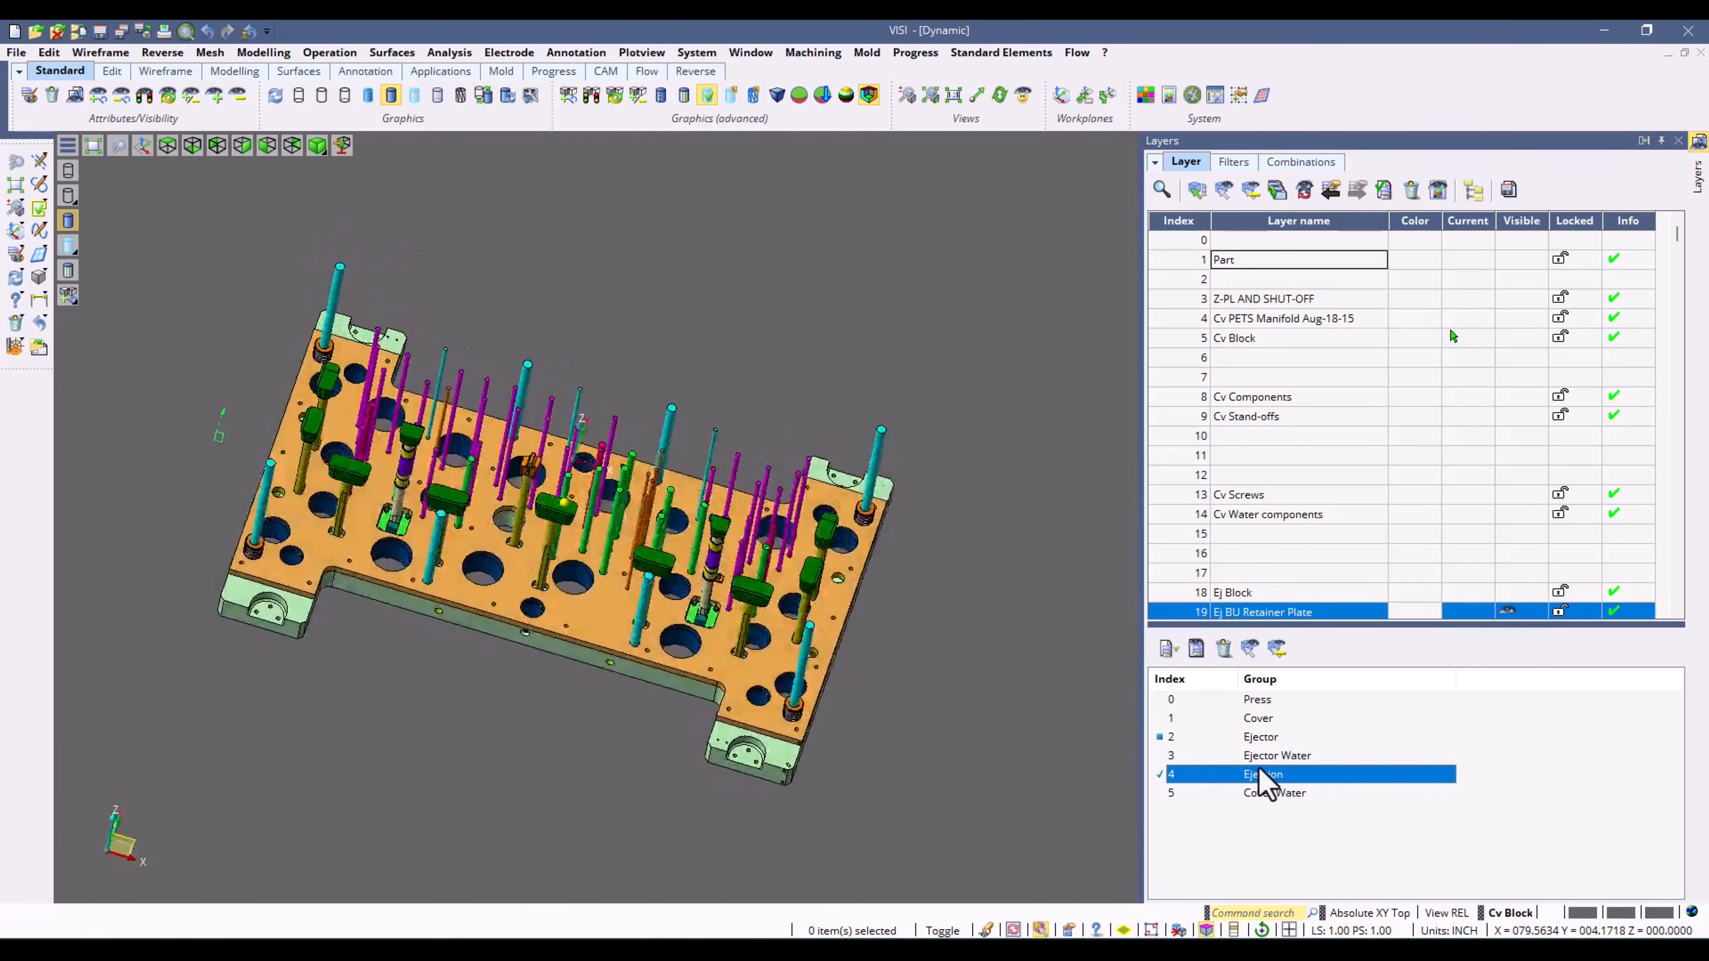
{"action": "left_click", "coordinate": [1269, 793]}
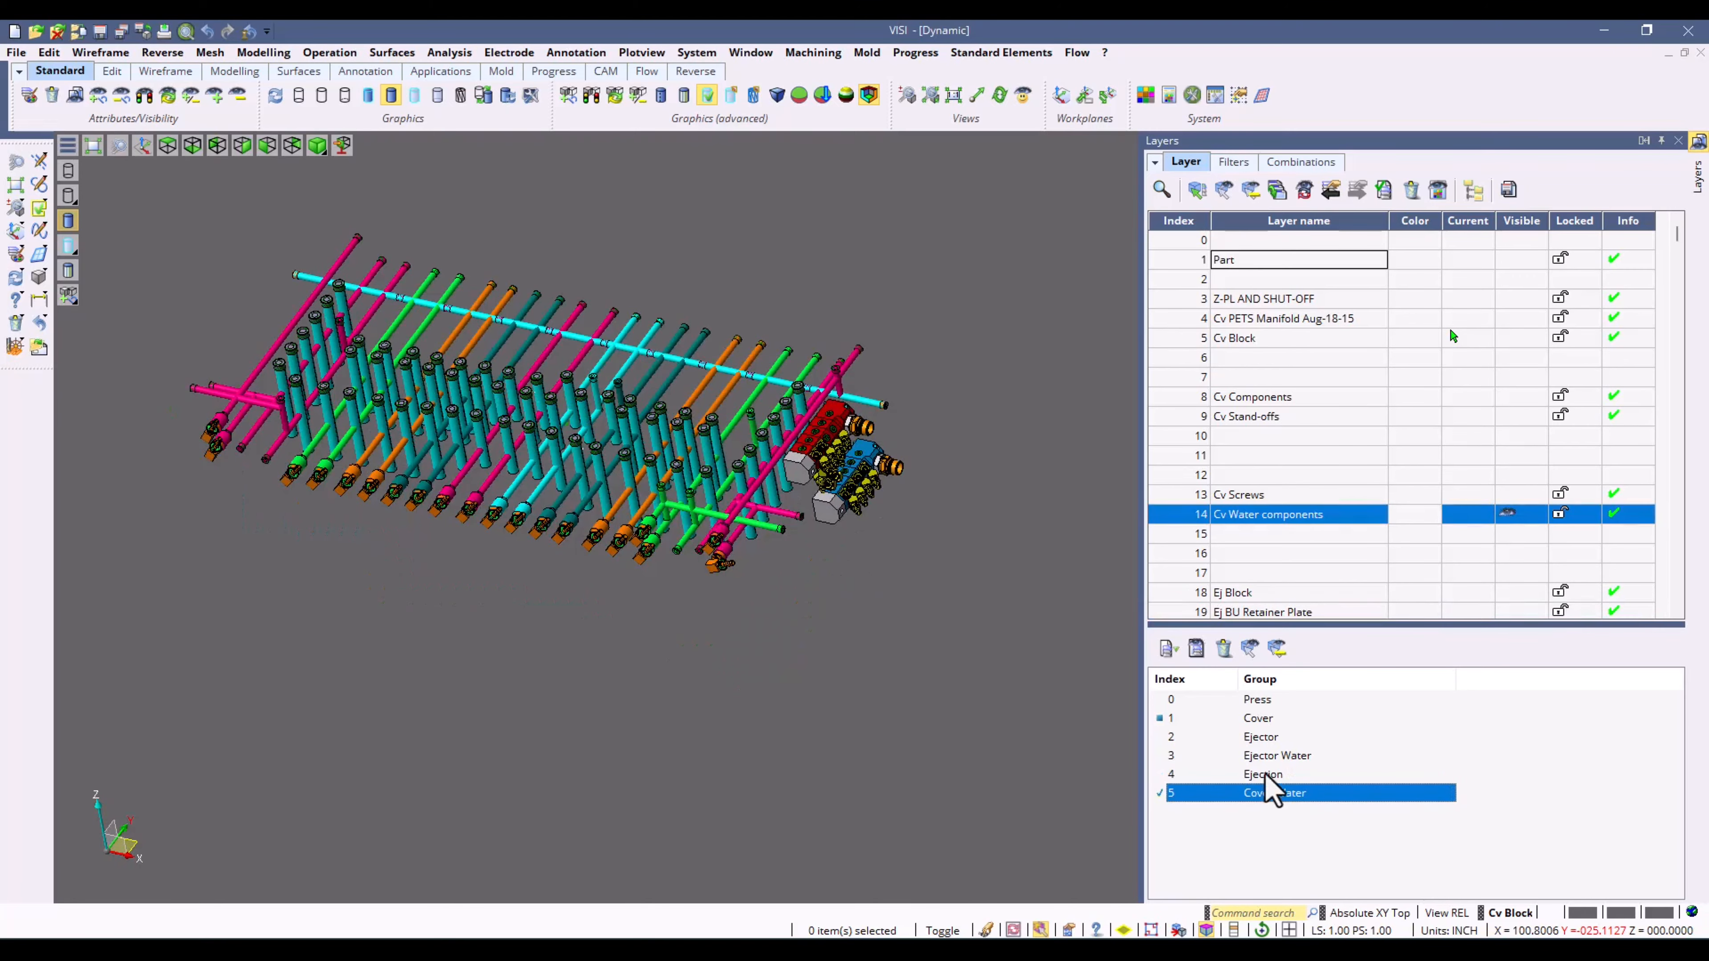
Step: Display the Press layer group, the Cover group, and finally the groups from Cover through Ejection together
{"action": "left_click", "coordinate": [1255, 700]}
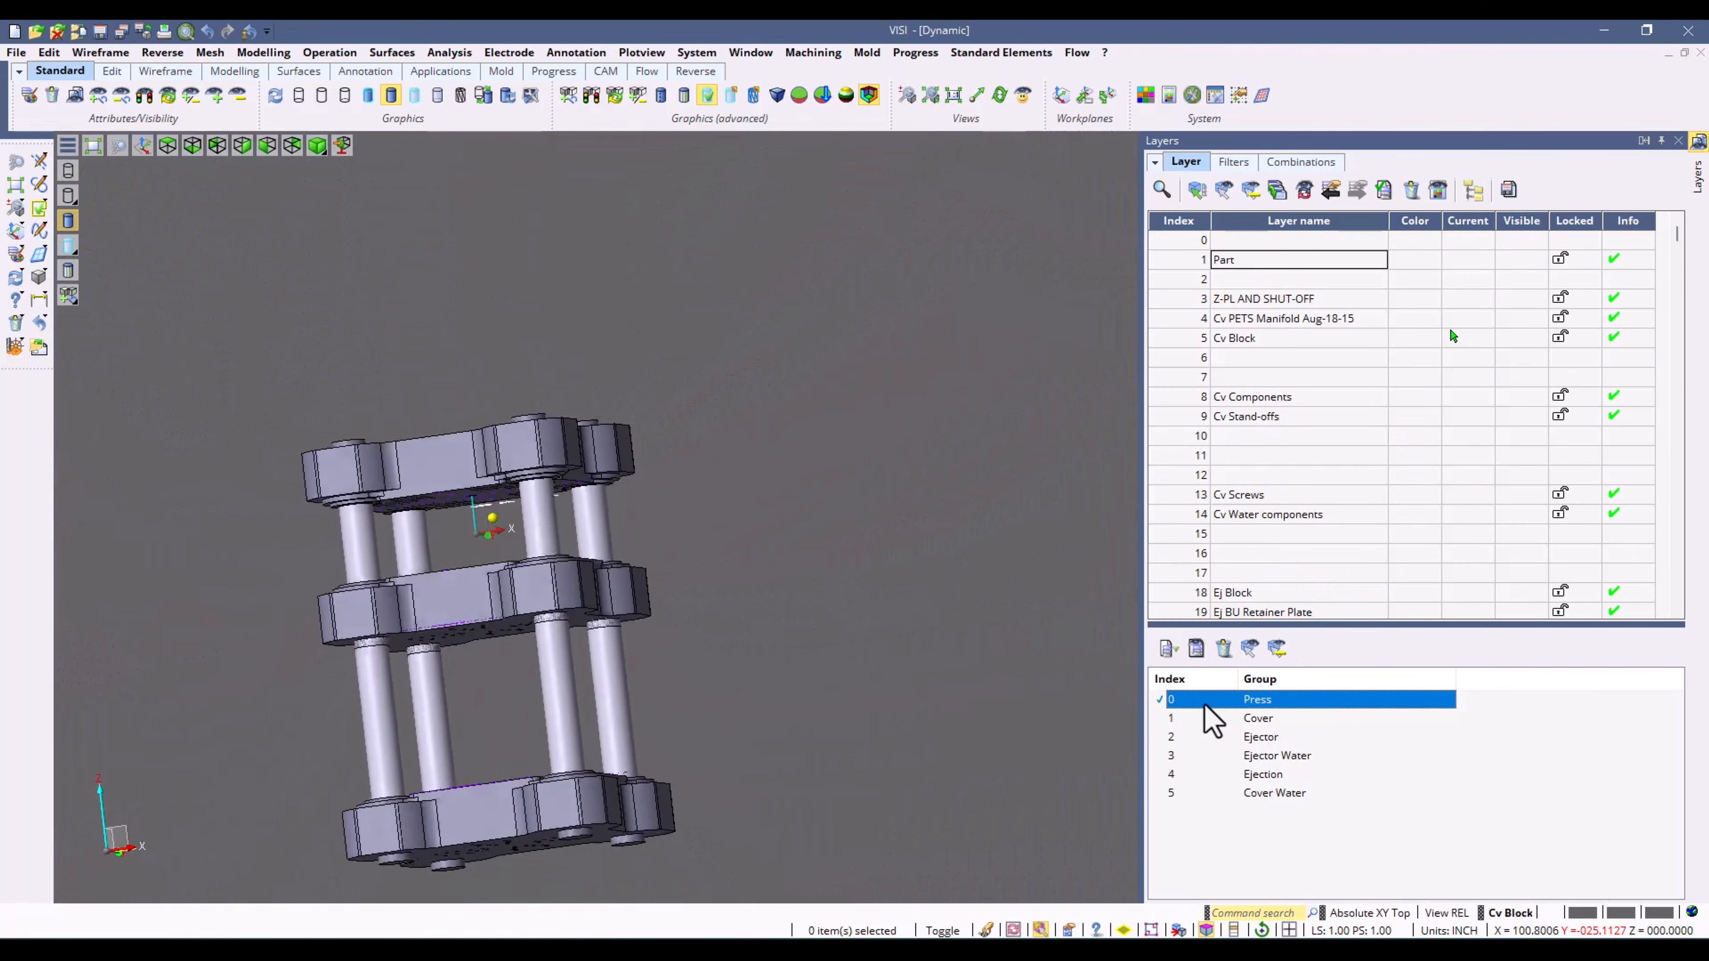
{"action": "left_click", "coordinate": [1258, 718]}
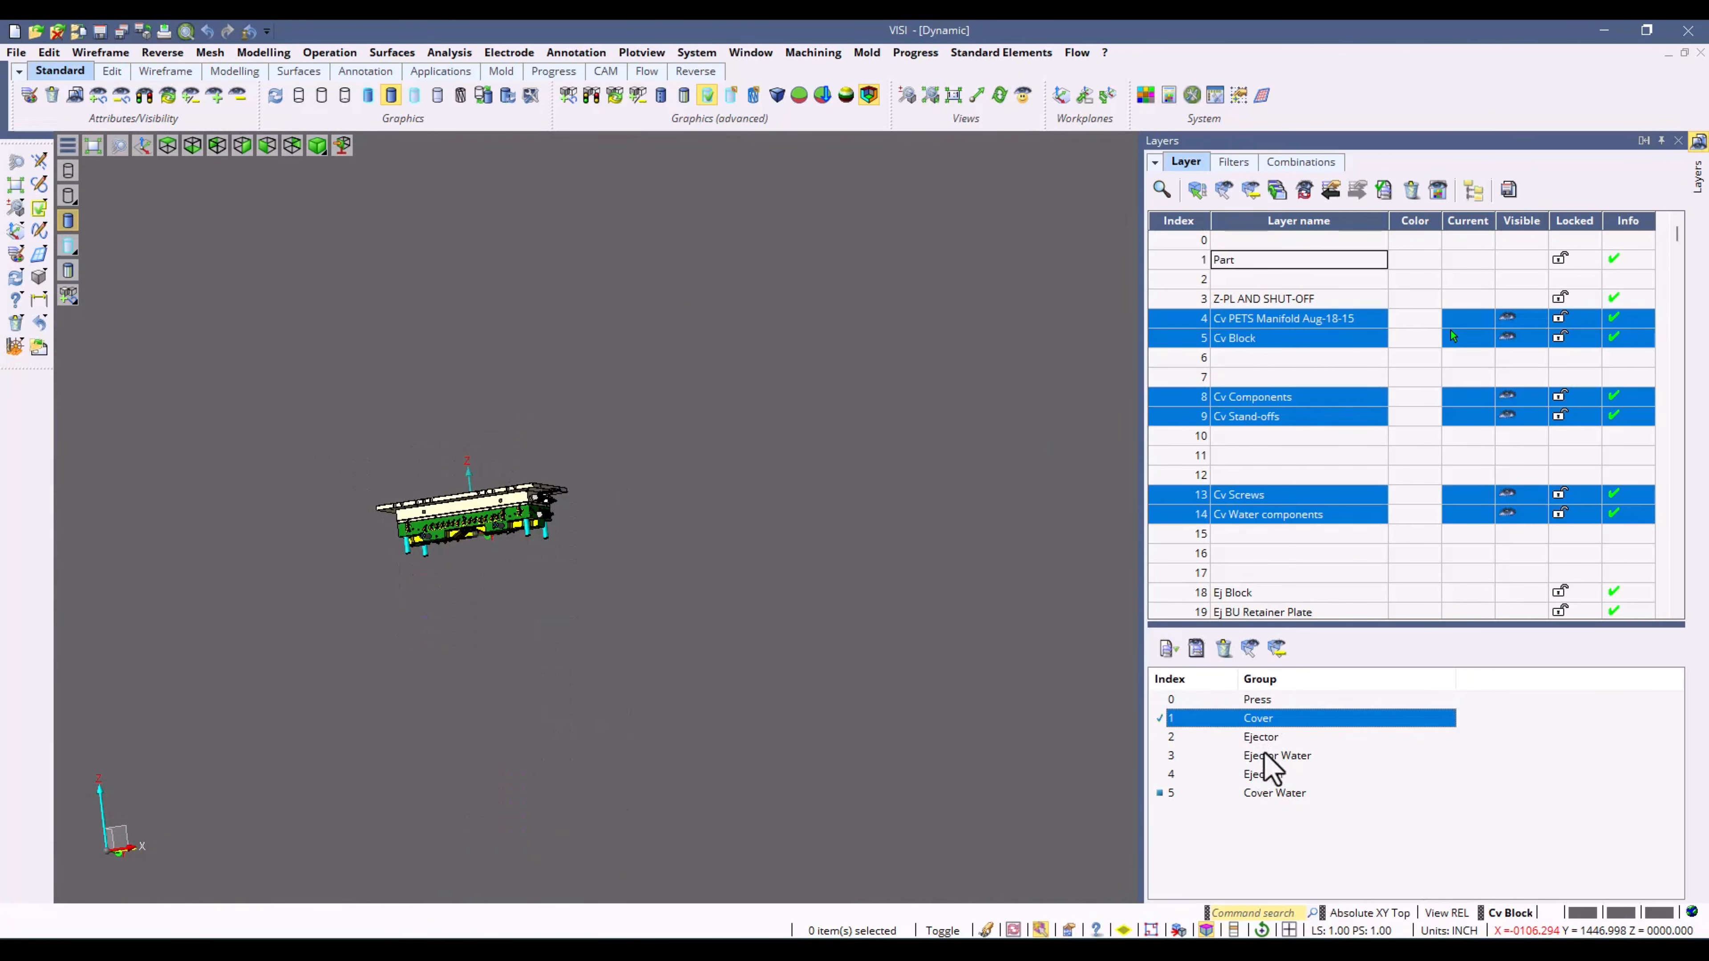
{"action": "left_click", "coordinate": [1263, 776], "text": "shift"}
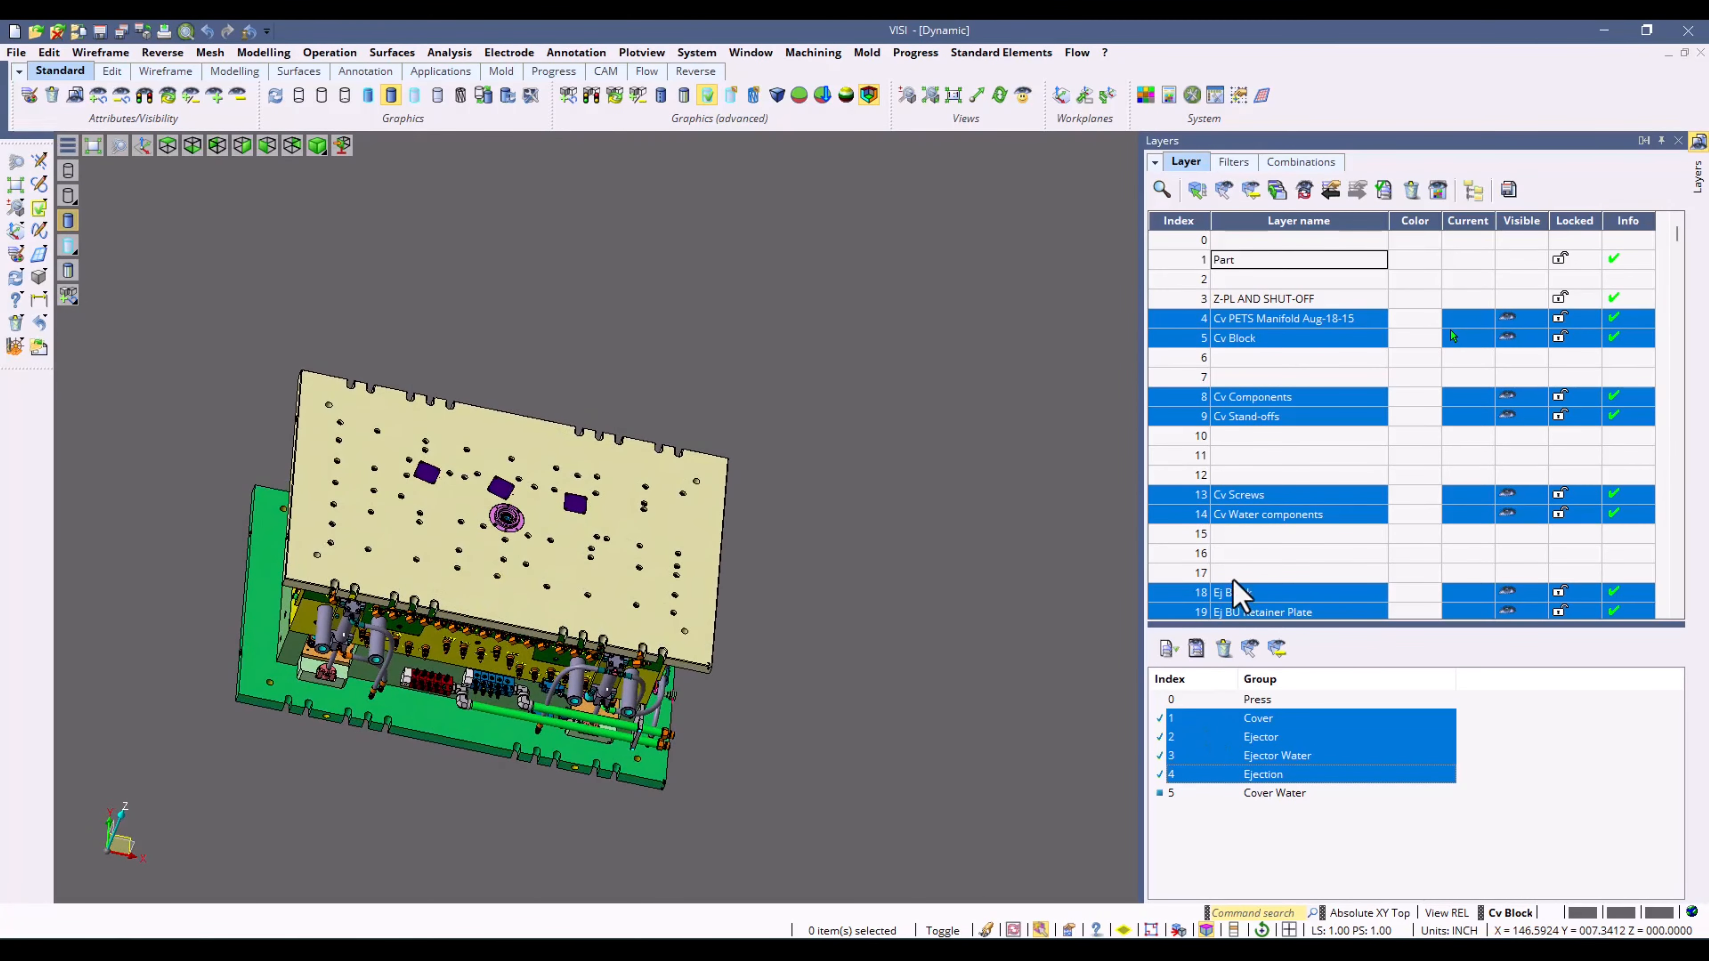
Step: Try to insert 2 empty layers before the Ej BU Bottom Clamp Plate layer
{"action": "scroll", "coordinate": [1220, 561], "scroll_direction": "down", "scroll_amount": 1}
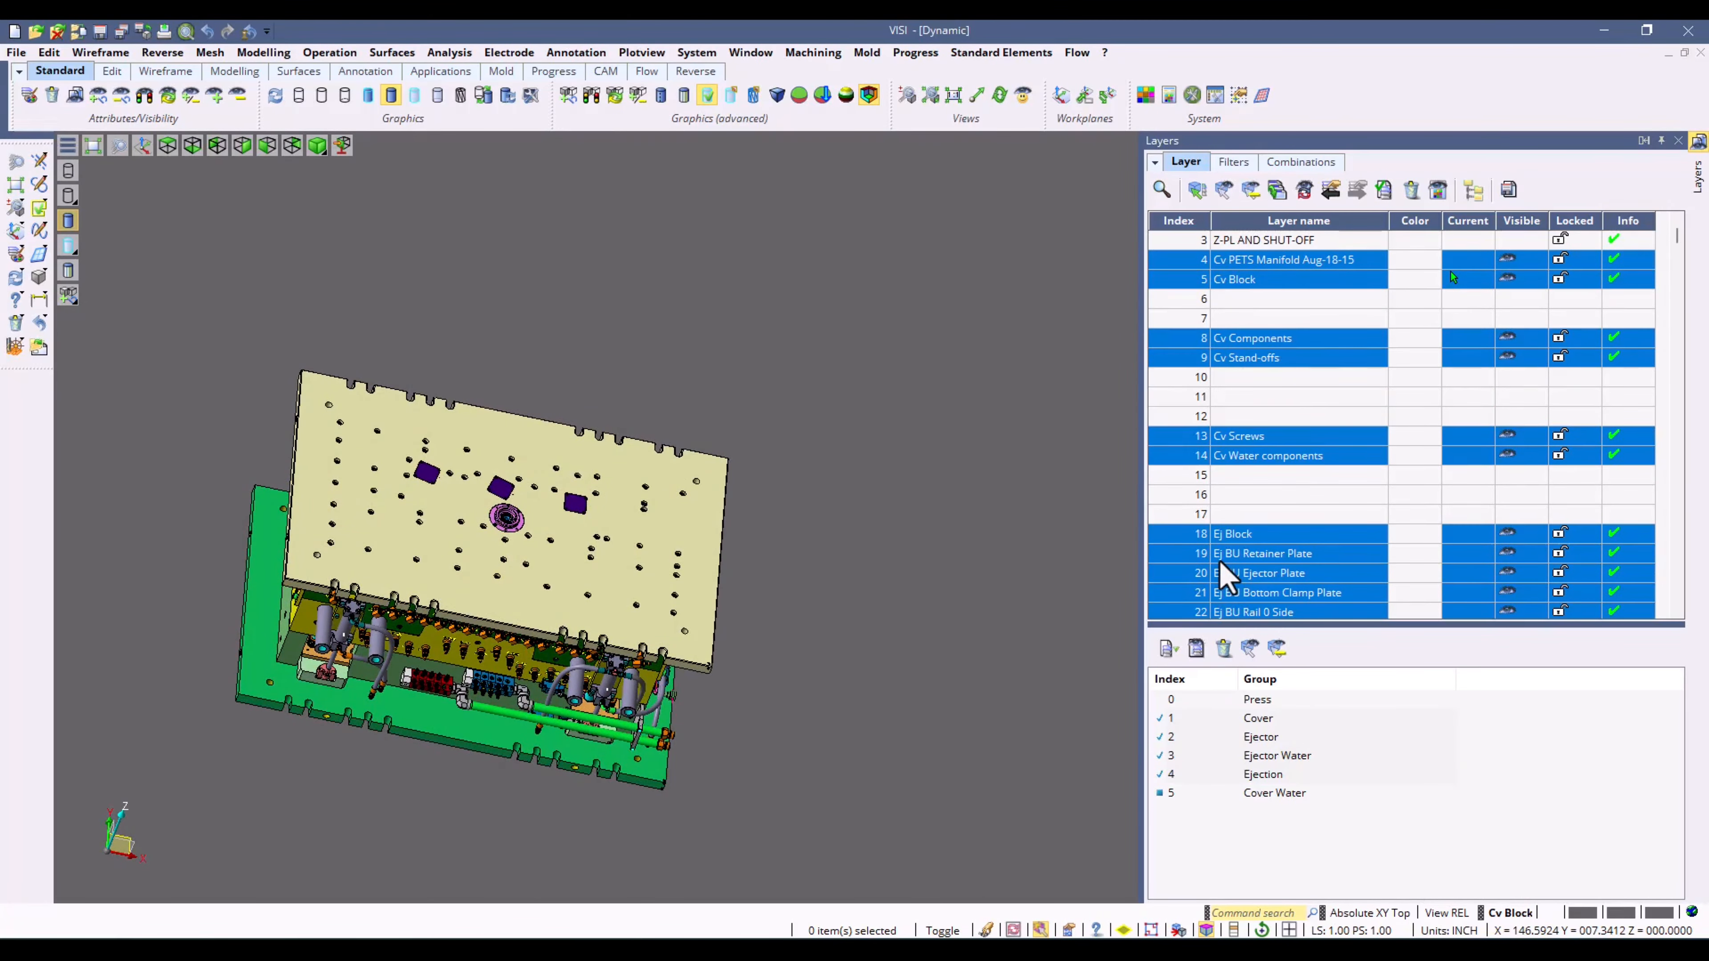
{"action": "scroll", "coordinate": [1221, 560], "scroll_direction": "down", "scroll_amount": 1}
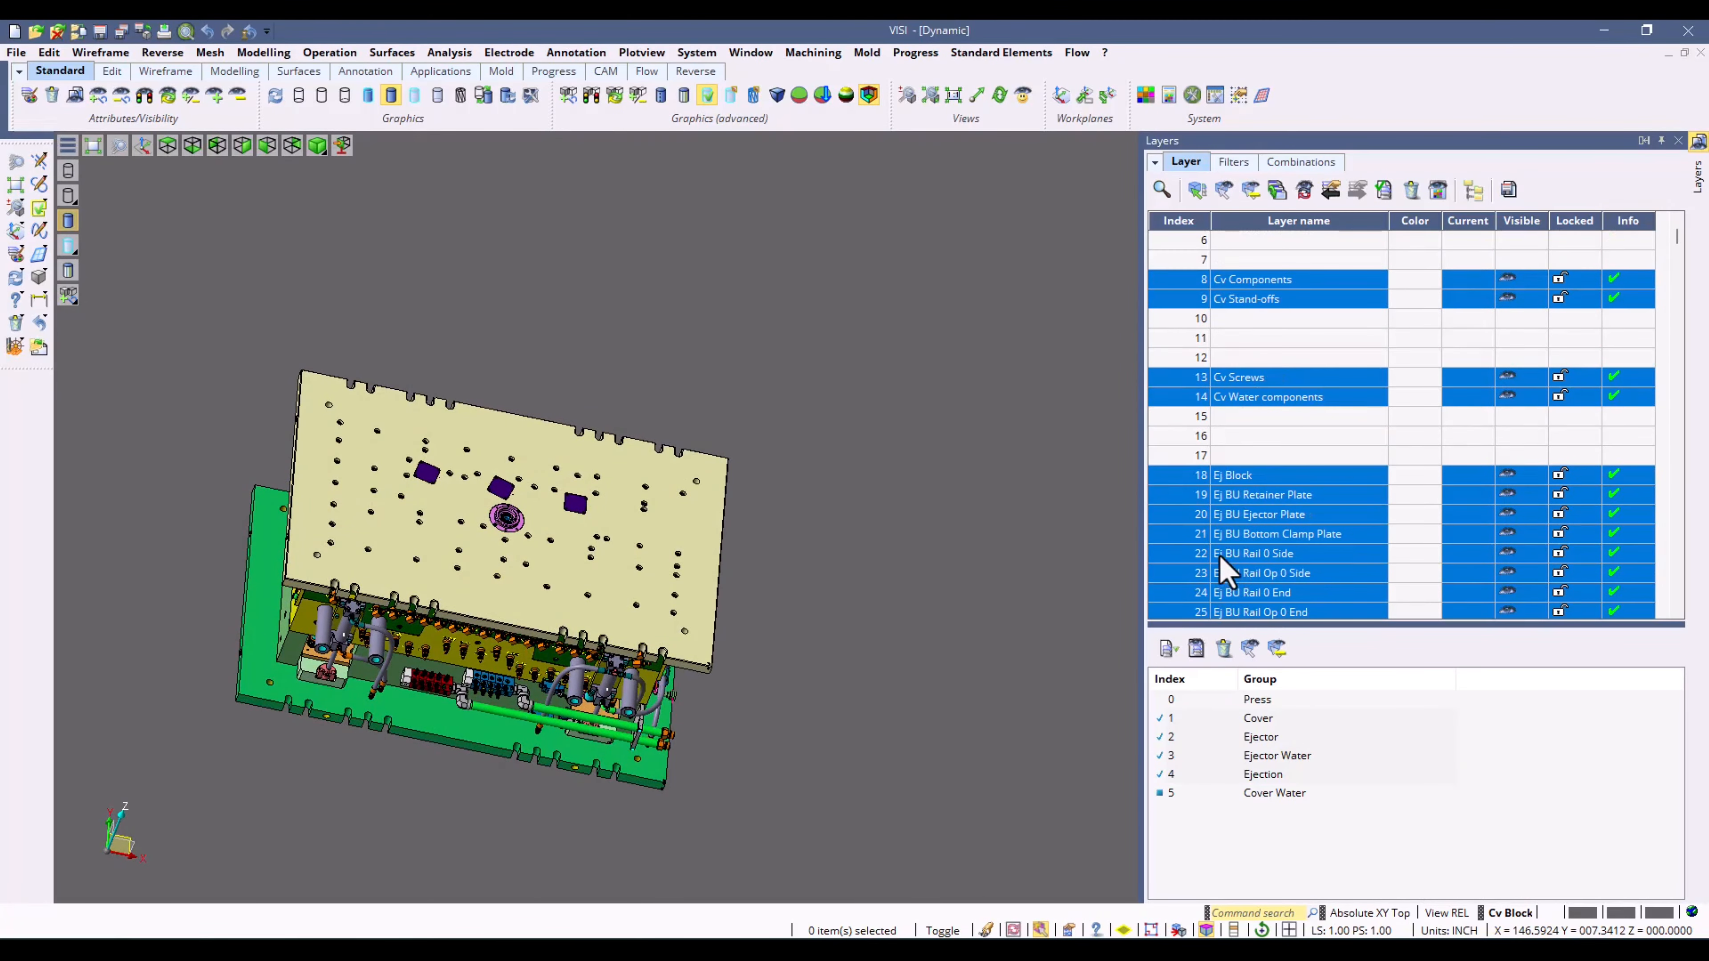
{"action": "key", "text": "ctrl"}
{"action": "key", "text": "ctrl"}
{"action": "right_click", "coordinate": [1181, 535]}
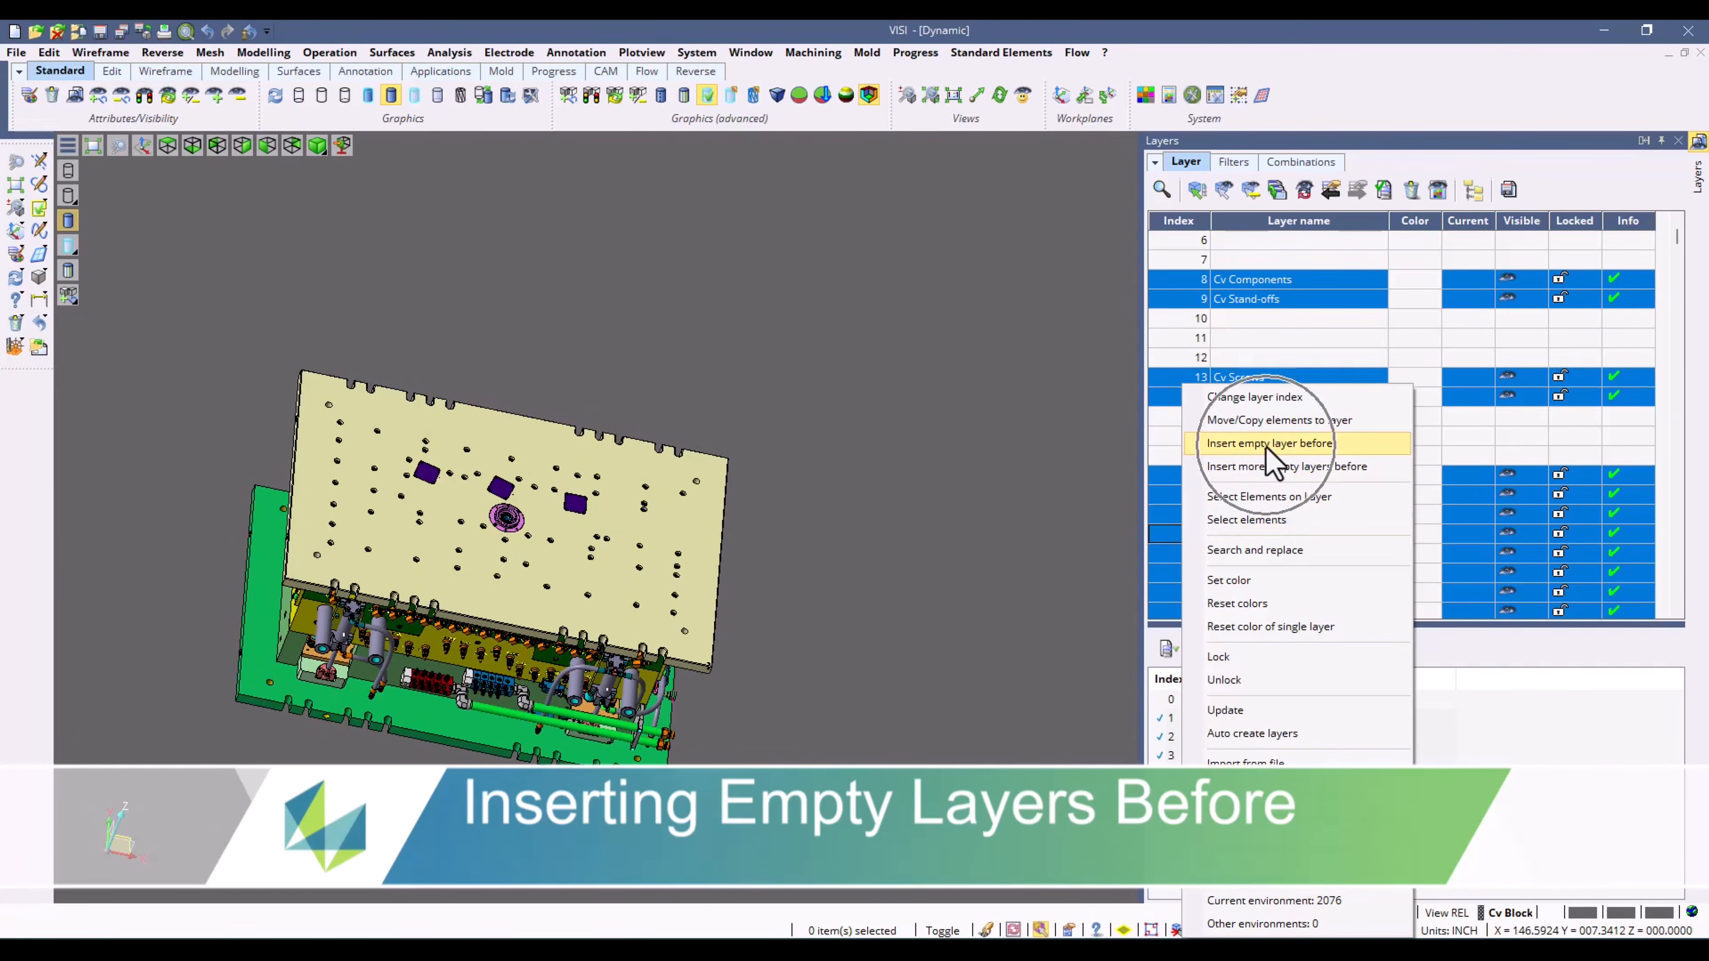
{"action": "key", "text": "ctrl"}
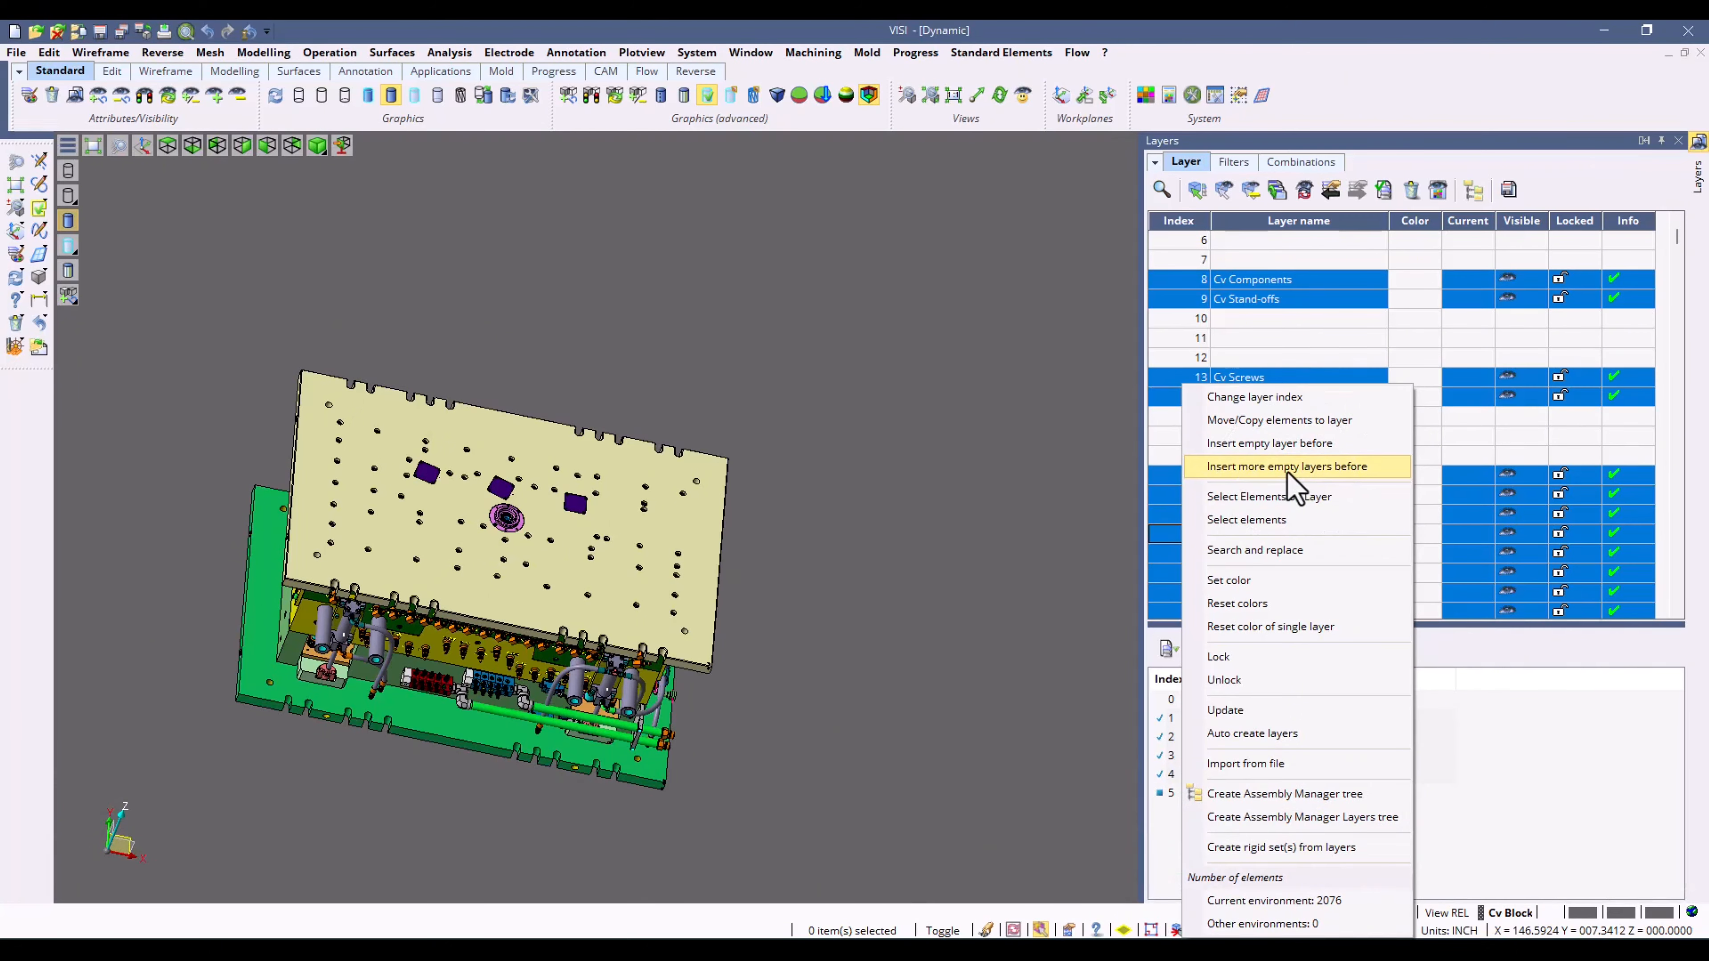
{"action": "left_click", "coordinate": [1286, 467]}
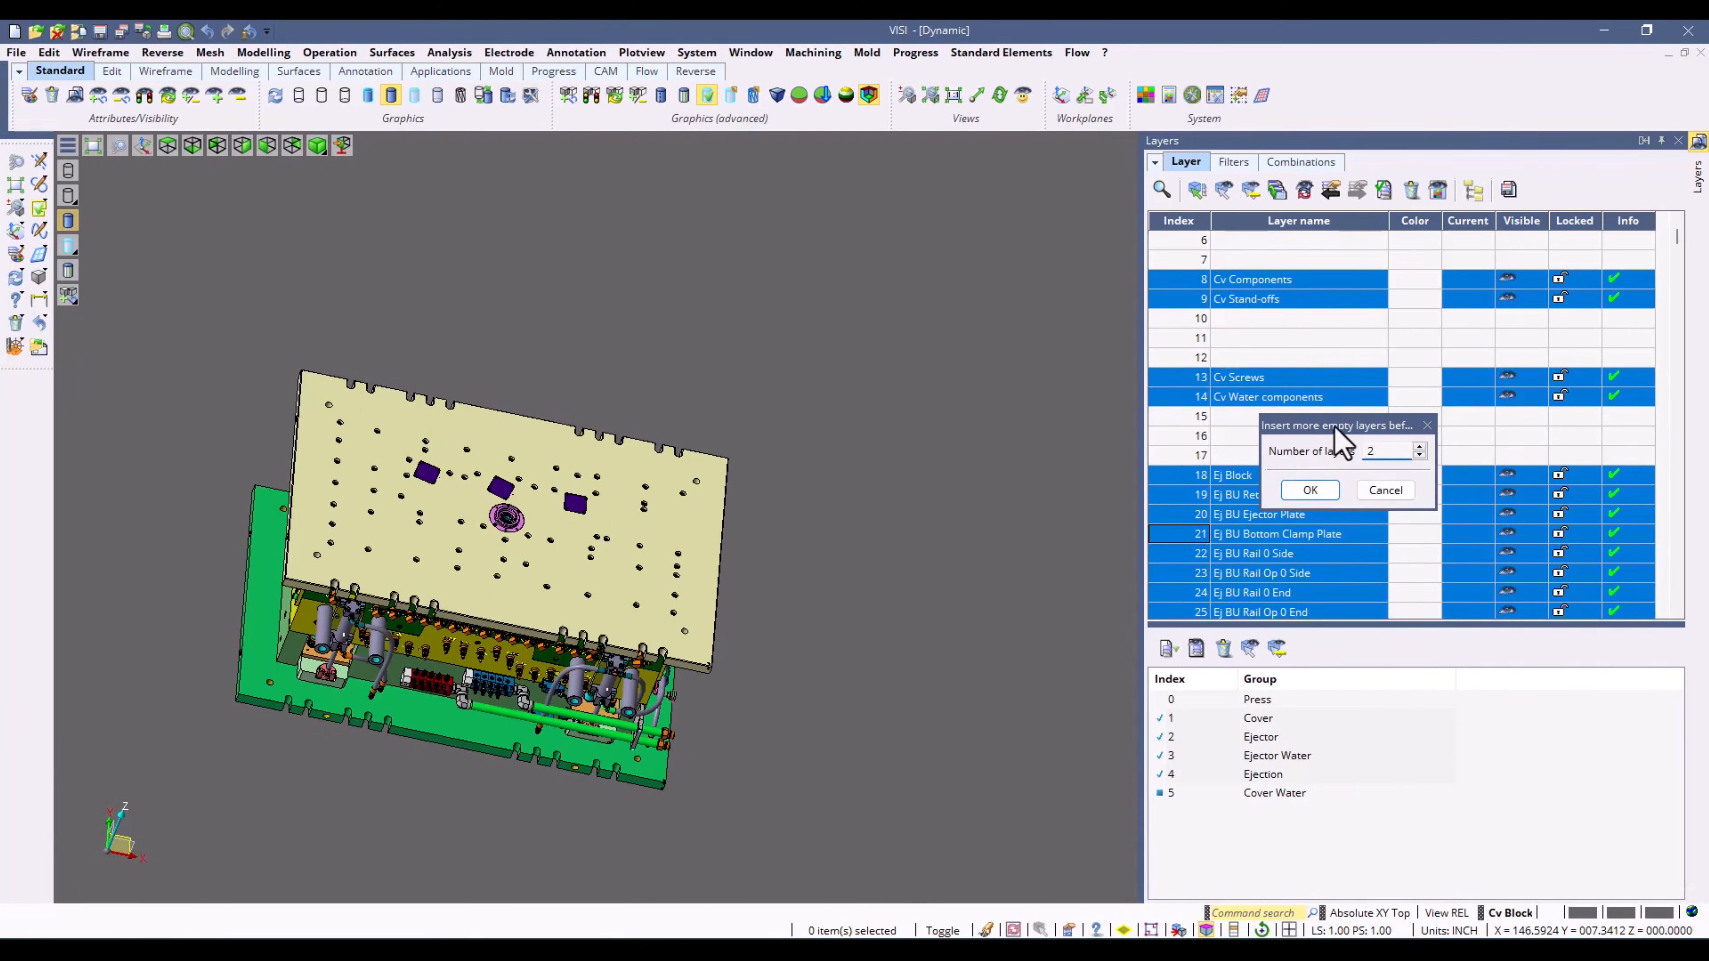
{"action": "left_click", "coordinate": [1312, 490]}
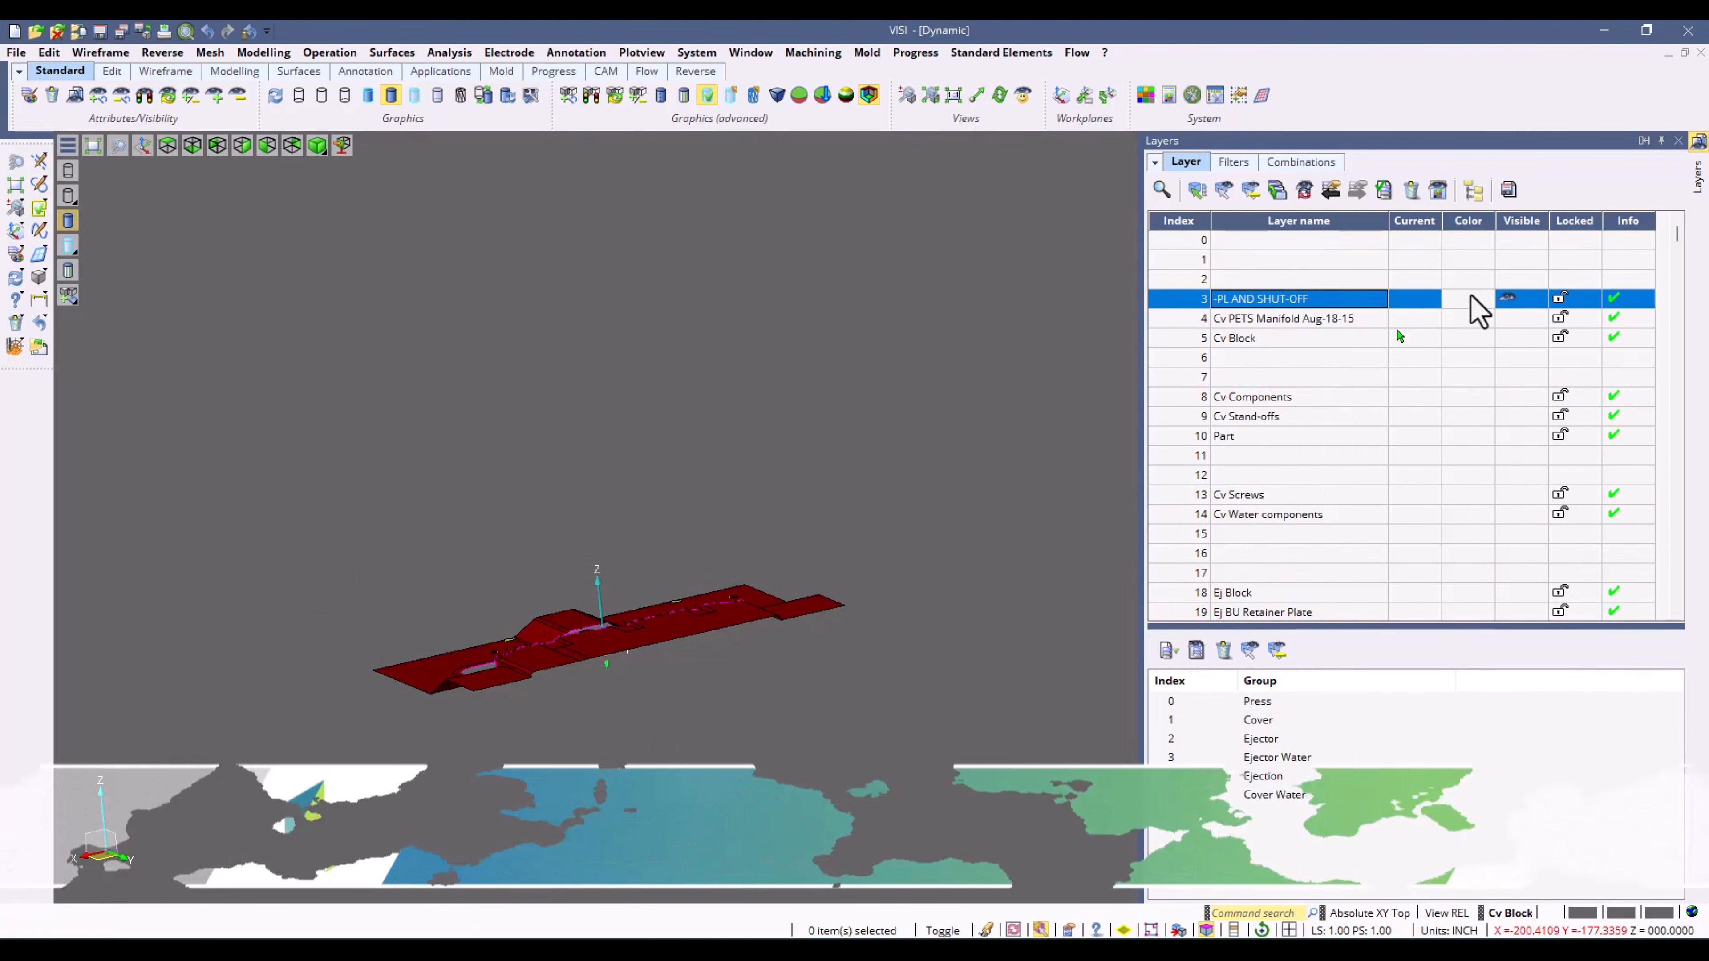
Step: Assign magenta as the color of the -PL AND SHUT-OFF layer
{"action": "left_click", "coordinate": [1468, 300]}
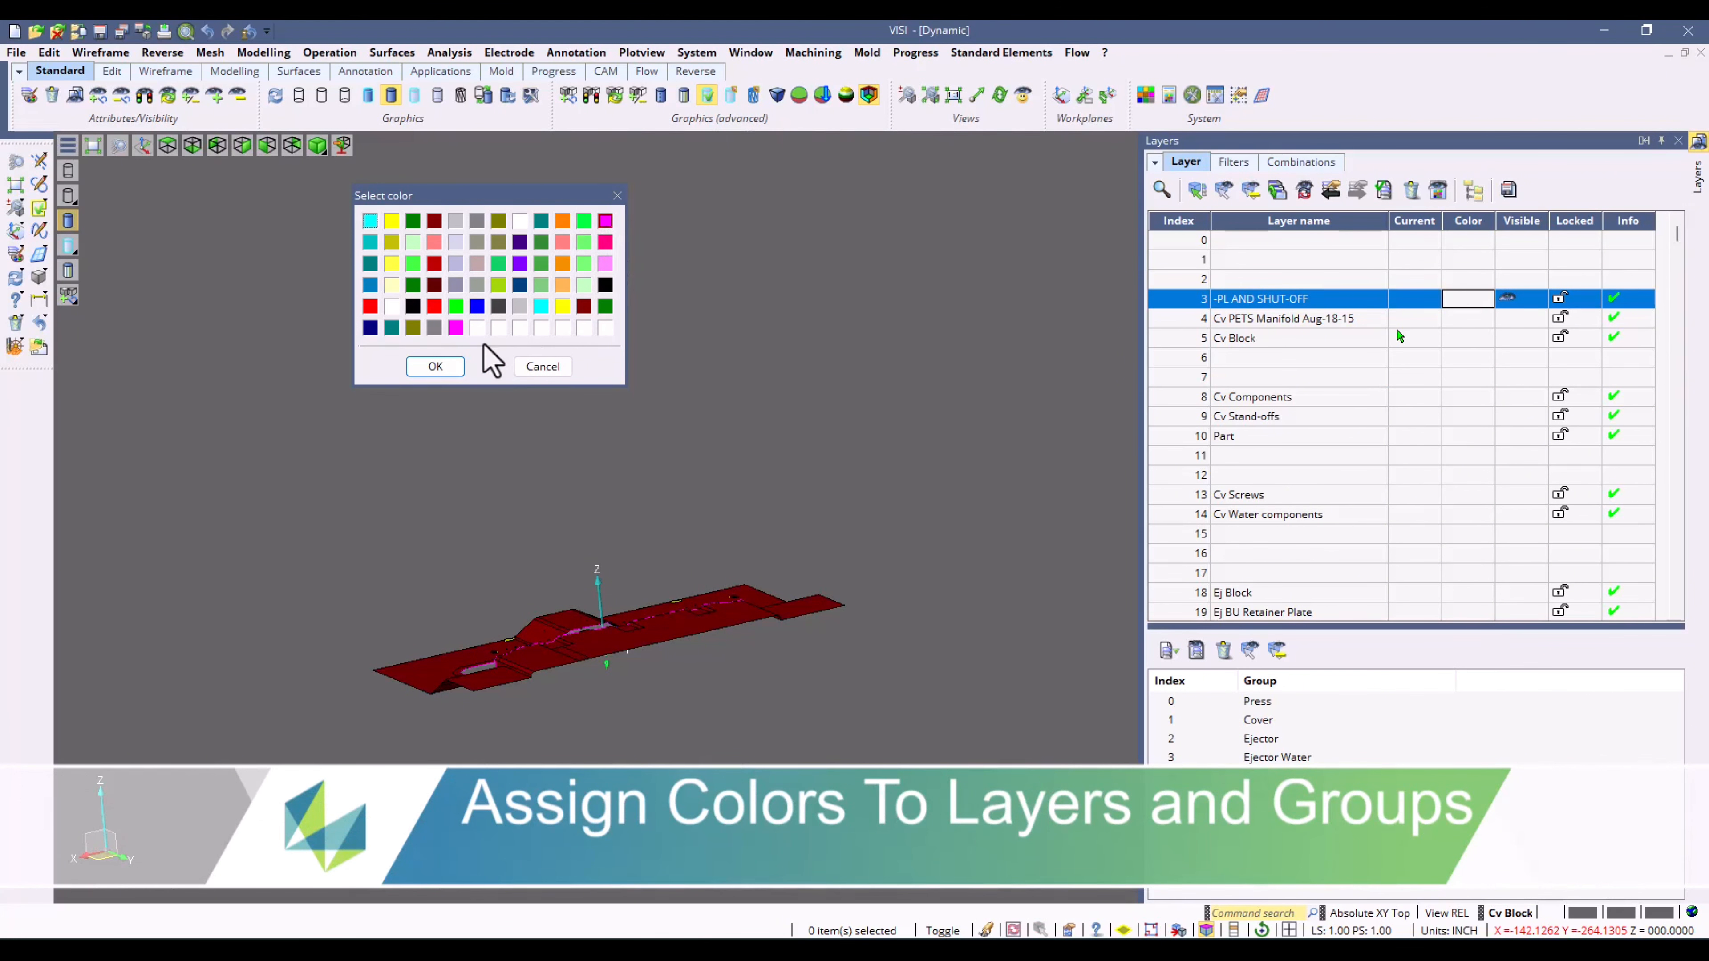
{"action": "left_click", "coordinate": [436, 366]}
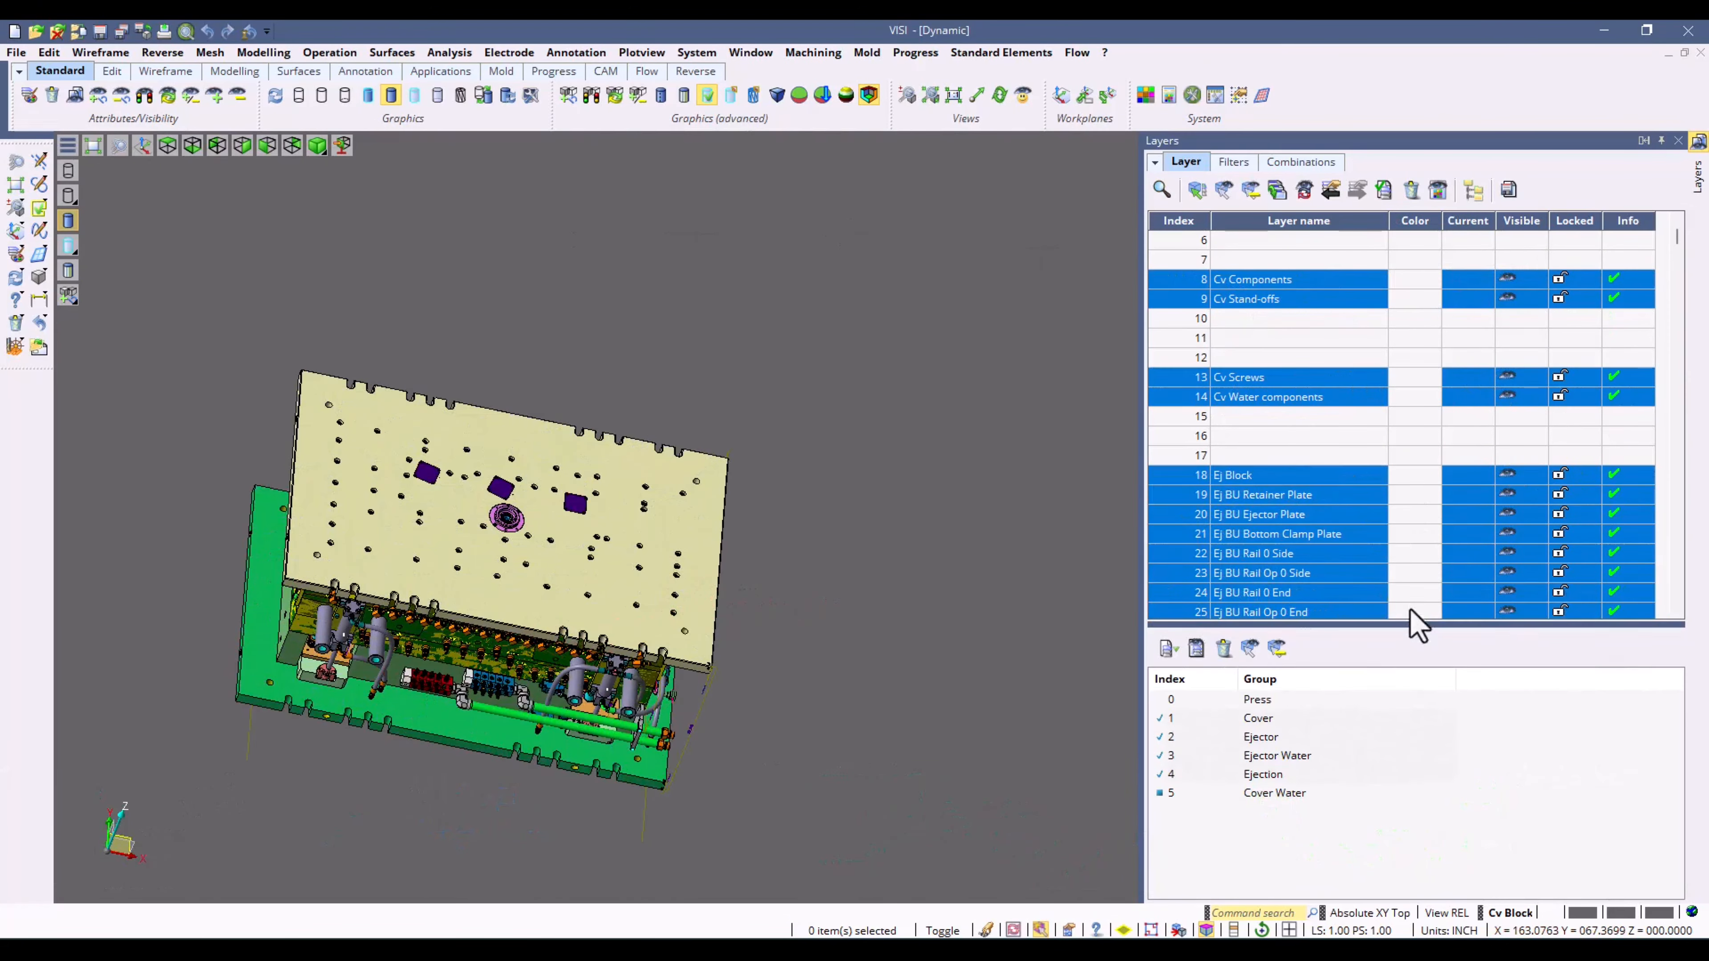
Step: Display the Cover layer group and assign dark purple to its layers
{"action": "left_click", "coordinate": [1256, 719]}
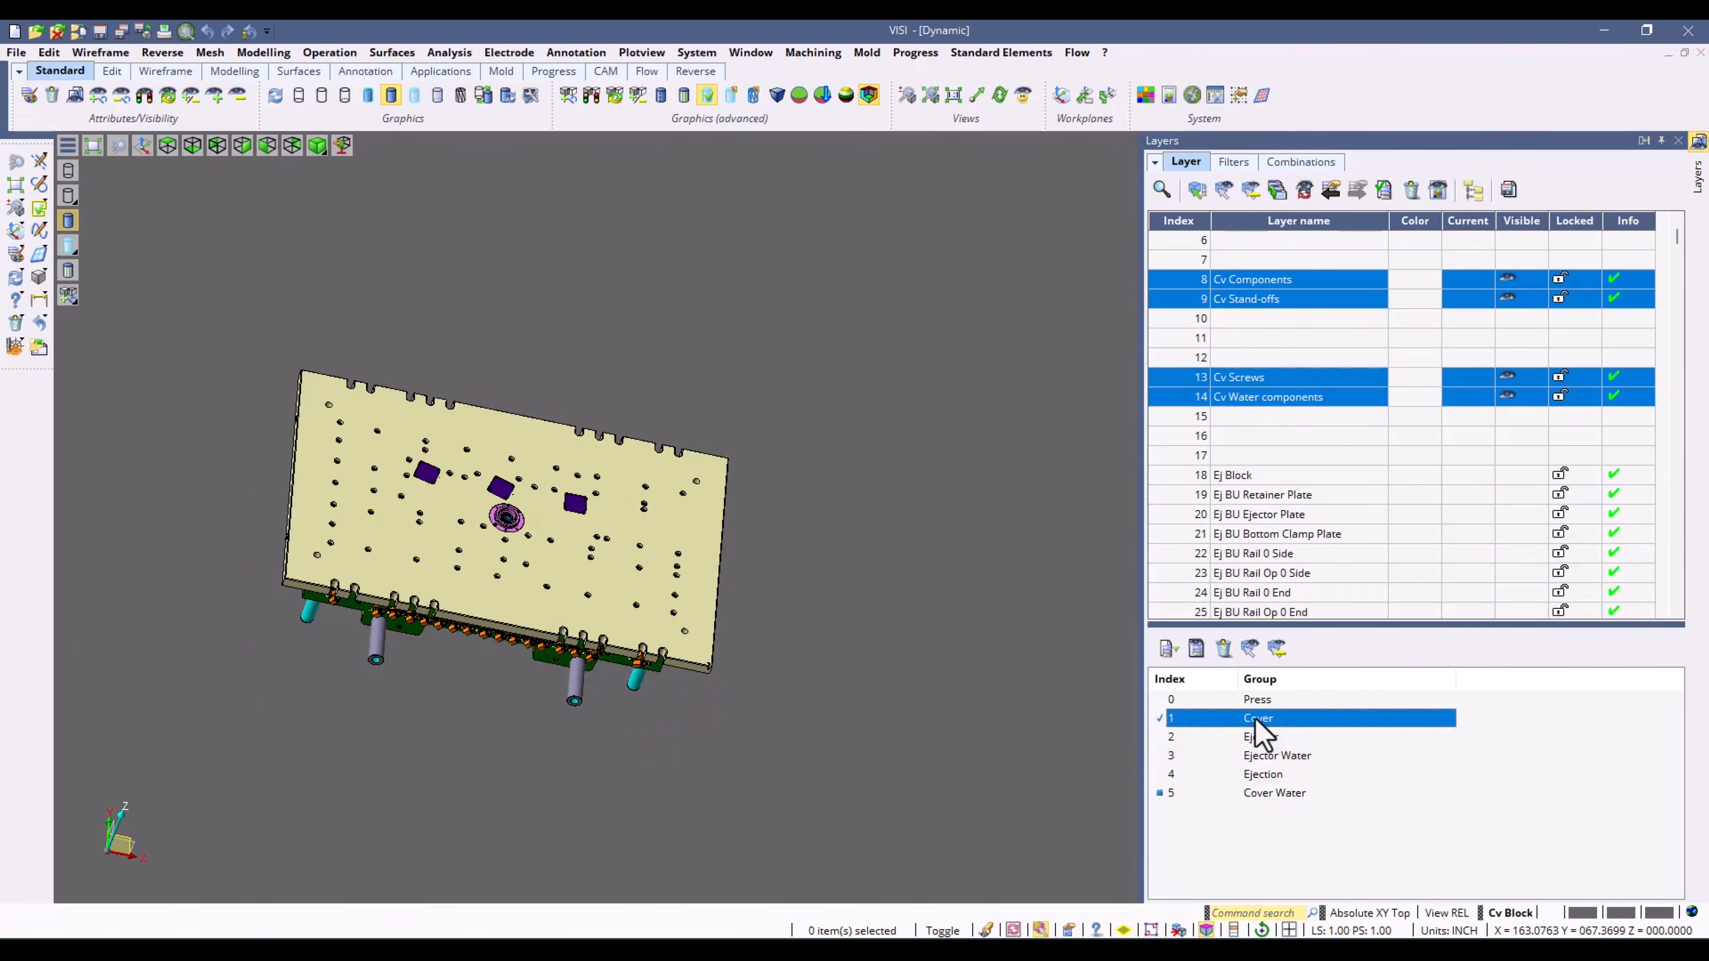
{"action": "right_click", "coordinate": [1255, 718]}
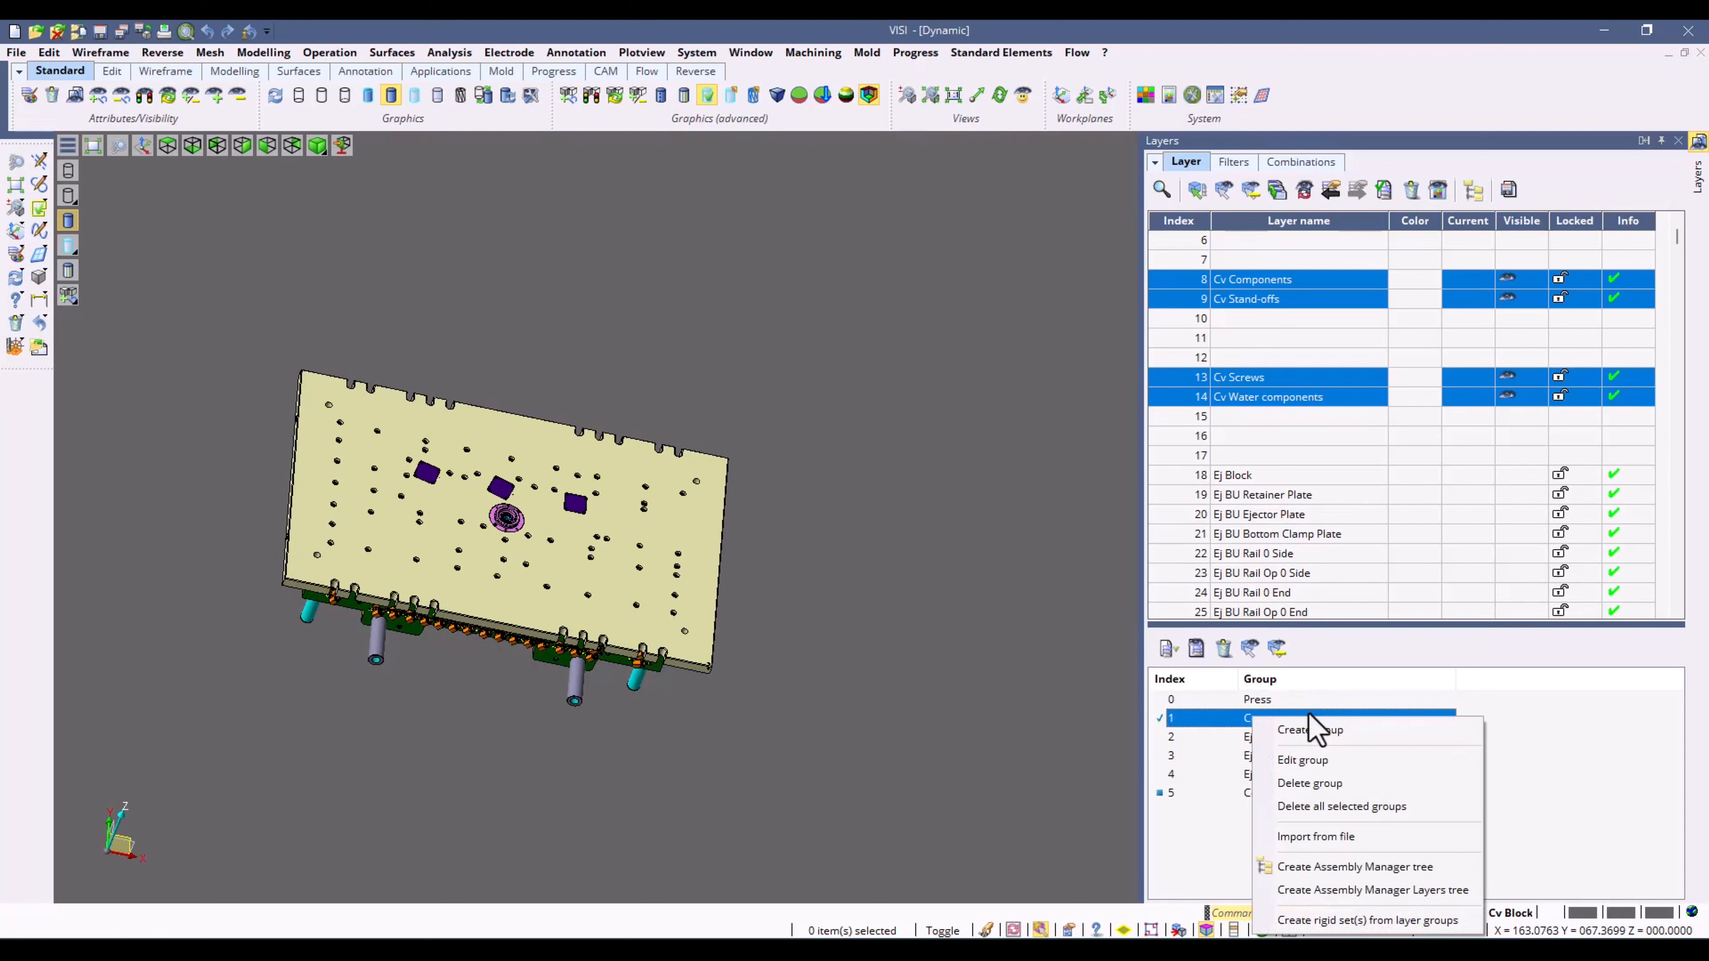
{"action": "left_click", "coordinate": [1306, 760]}
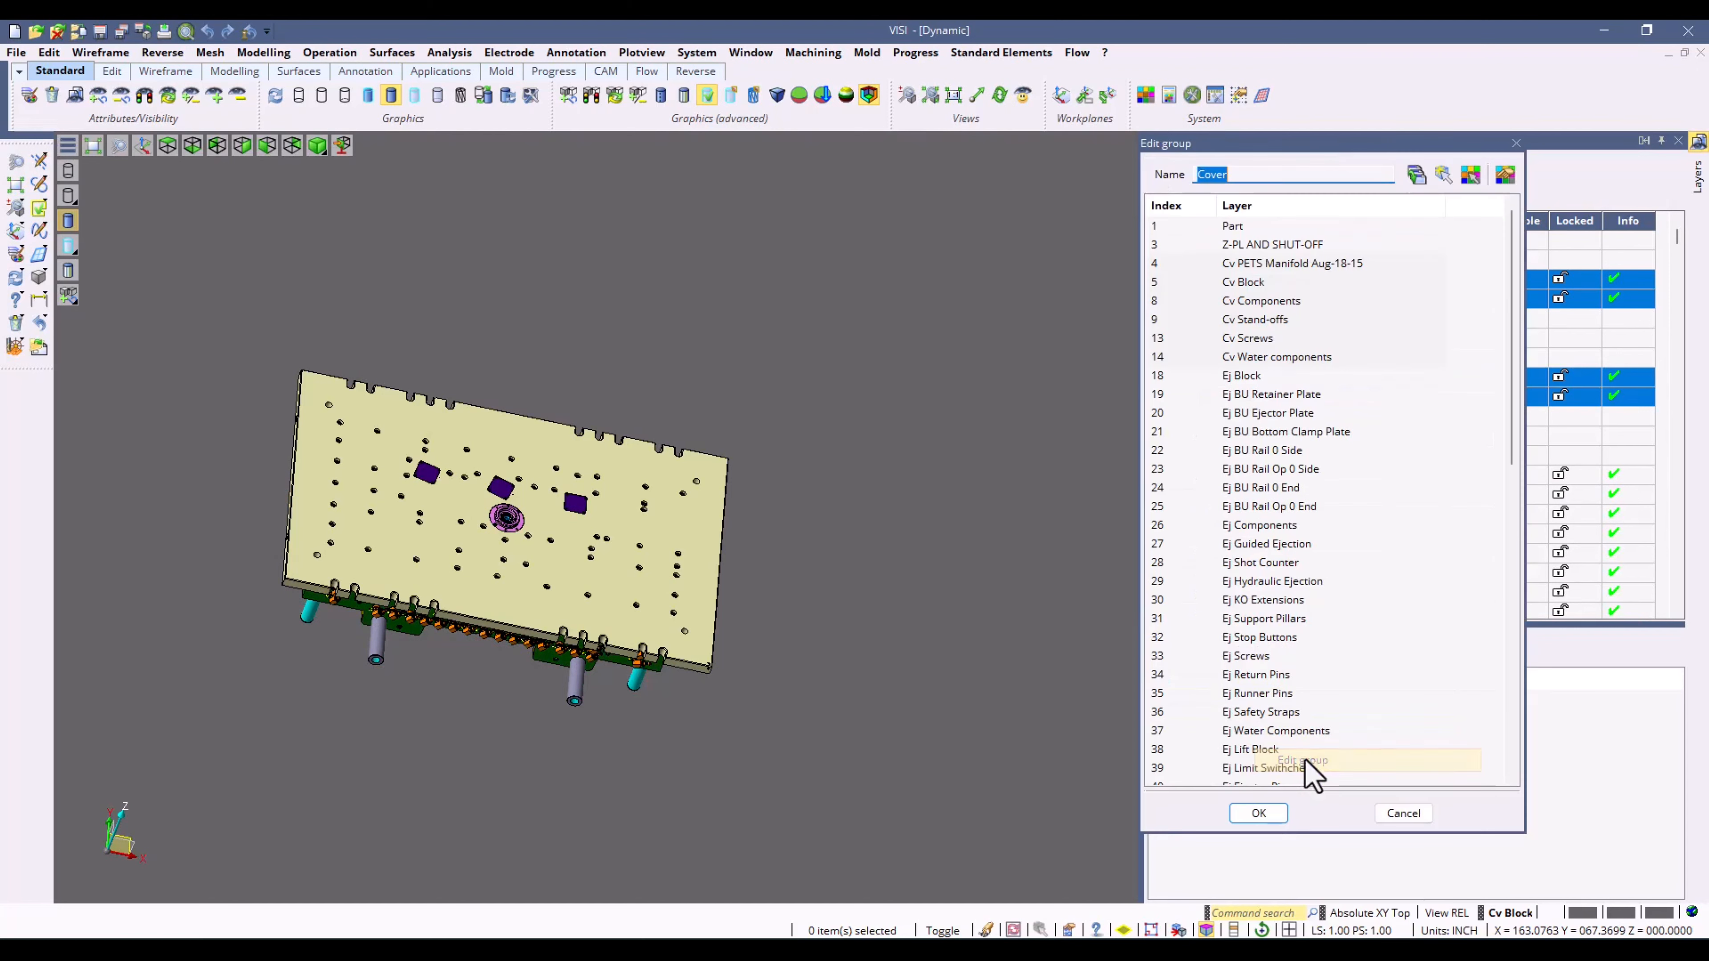
{"action": "left_click", "coordinate": [1503, 175]}
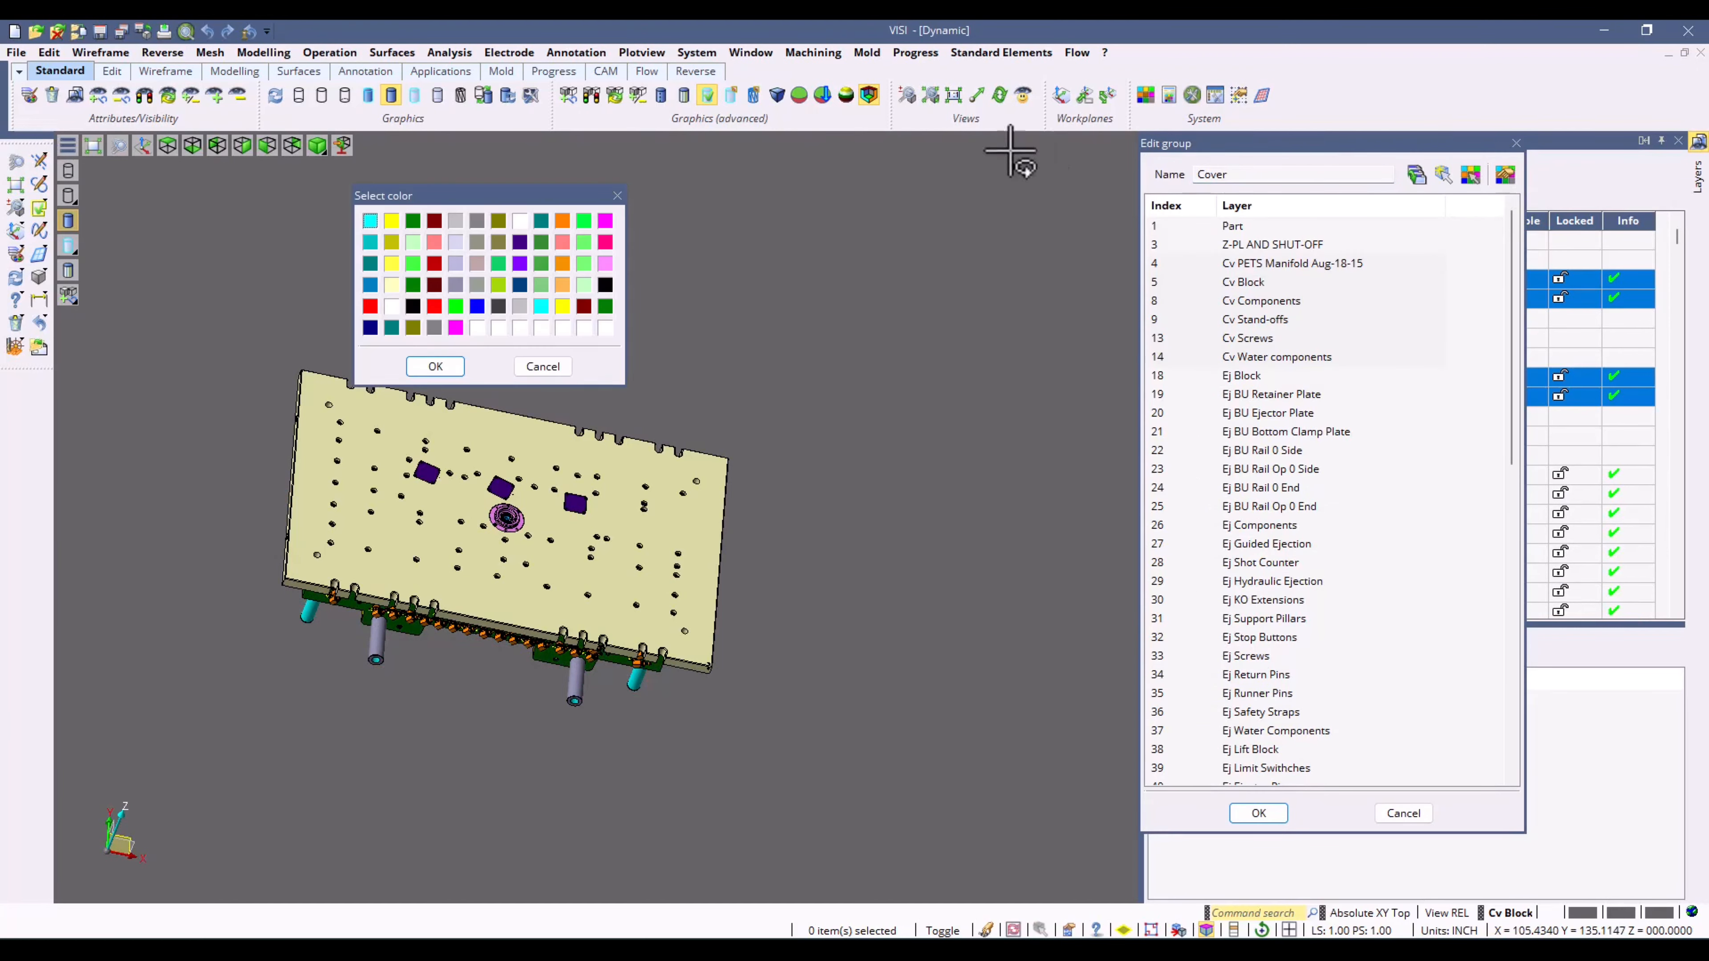
{"action": "left_click", "coordinate": [435, 367]}
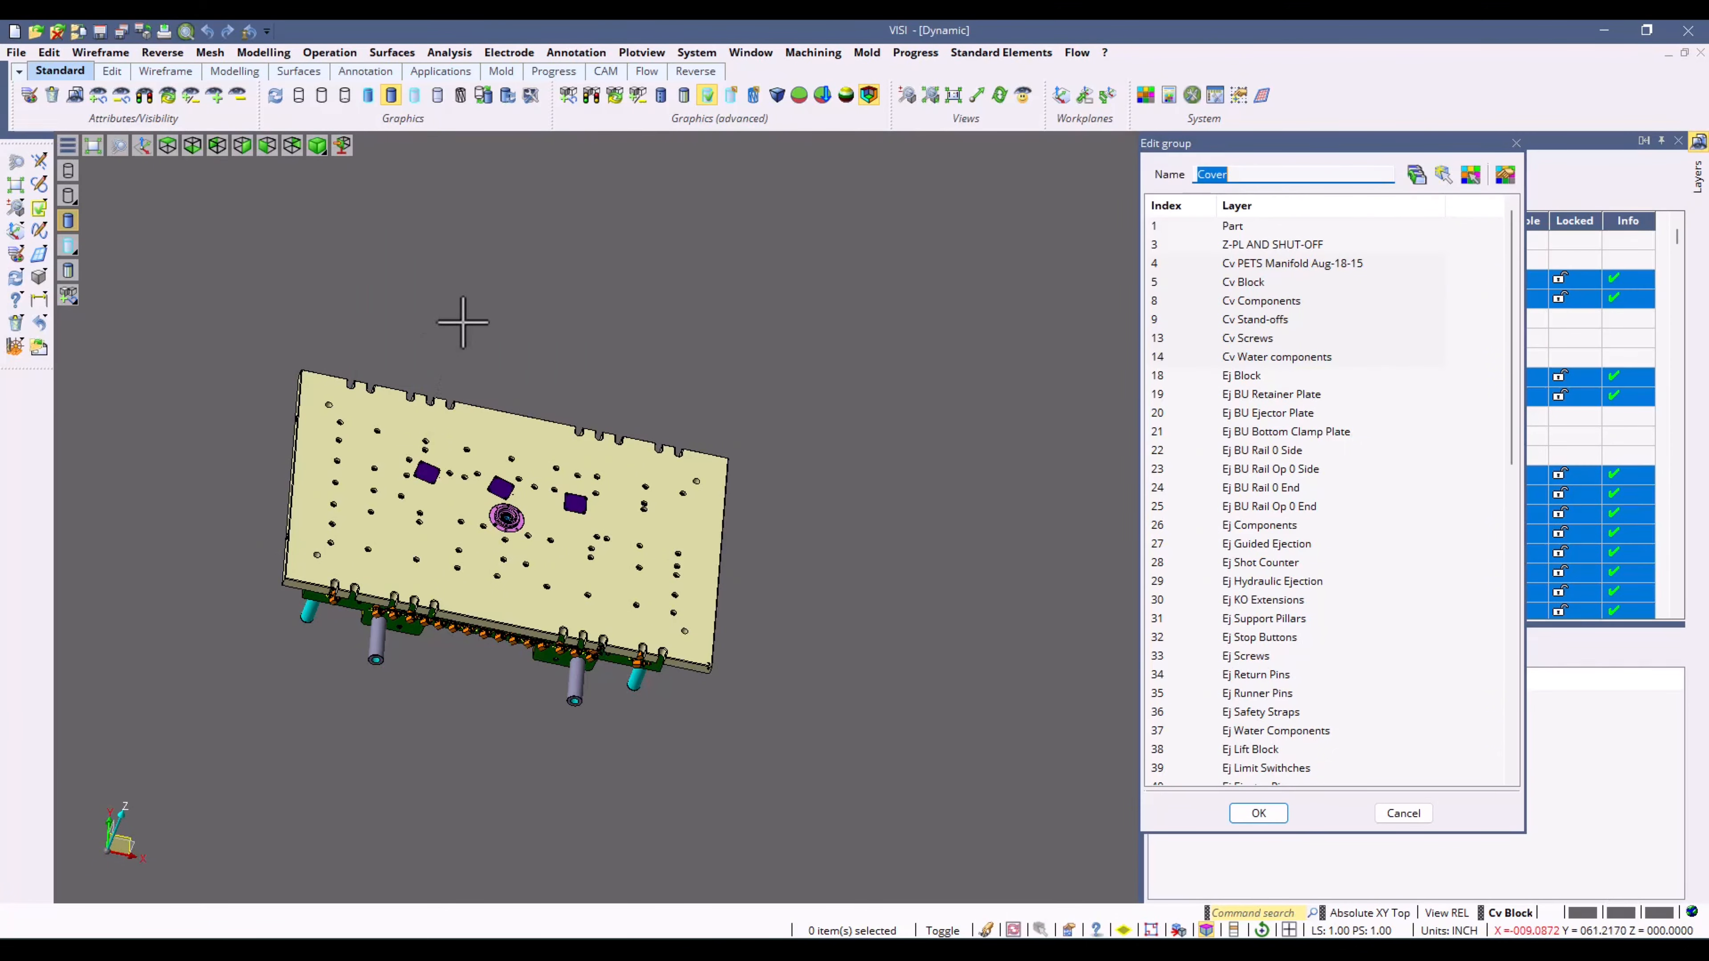
{"action": "left_click", "coordinate": [1258, 813]}
Step: Display the Ejector and Ejection groups and assign bright green to the Ejector group's layers
{"action": "left_click", "coordinate": [1274, 741]}
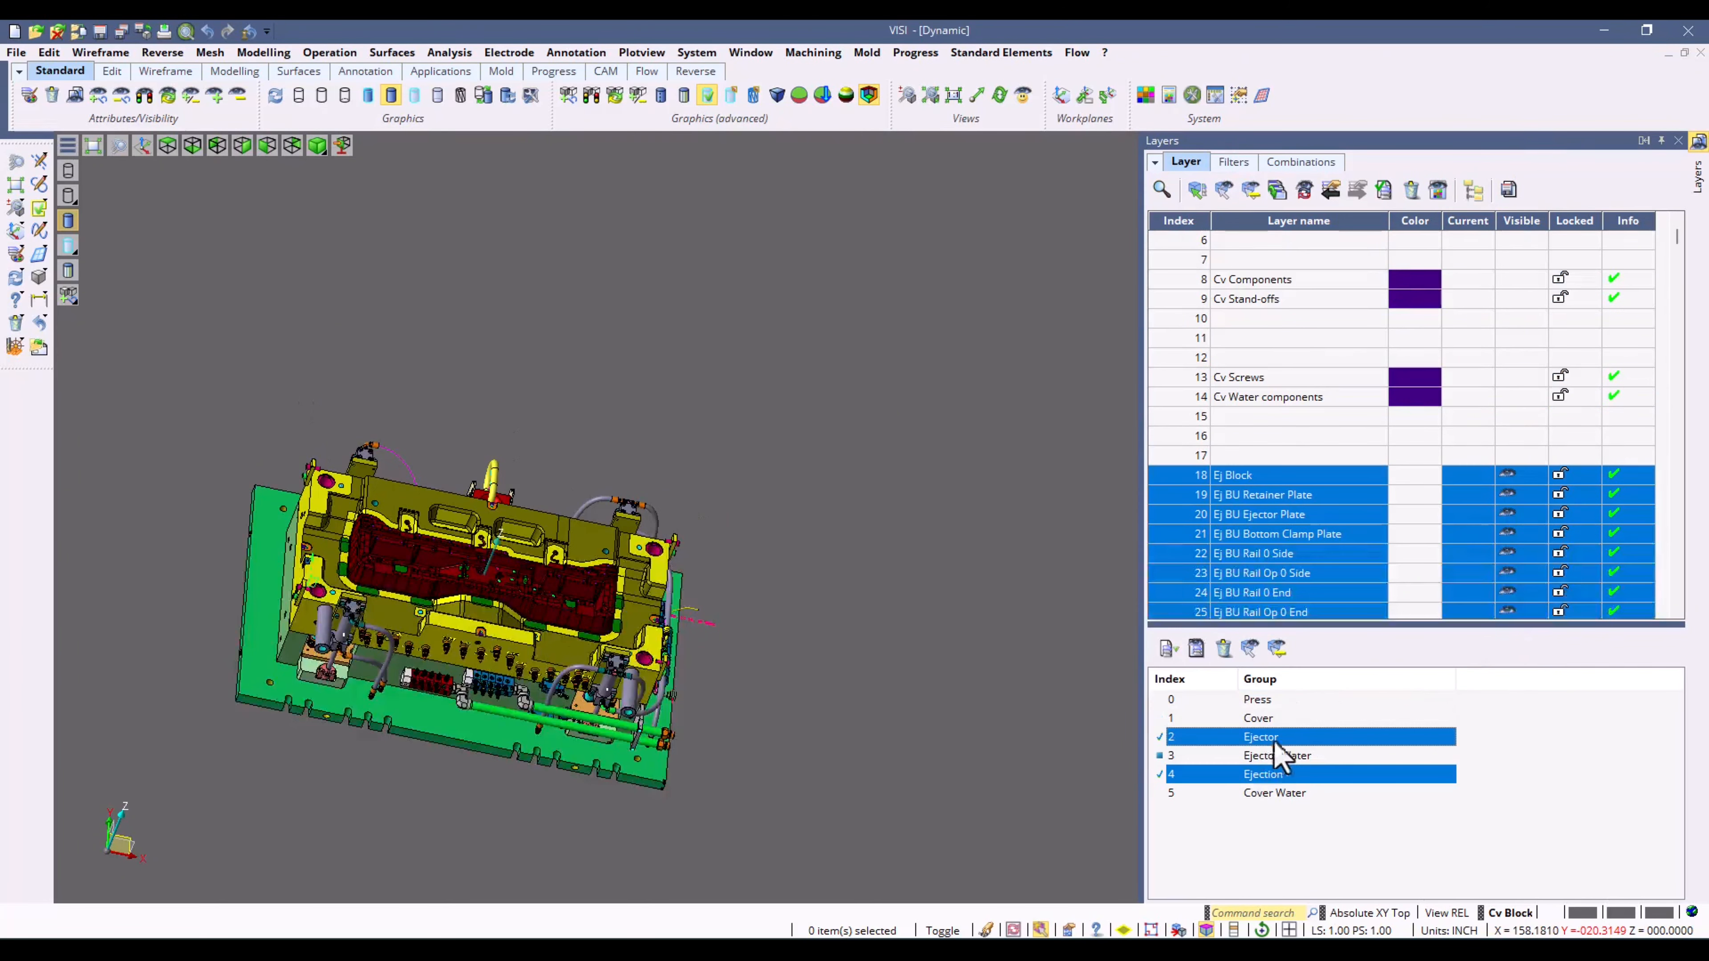
{"action": "right_click", "coordinate": [1262, 738]}
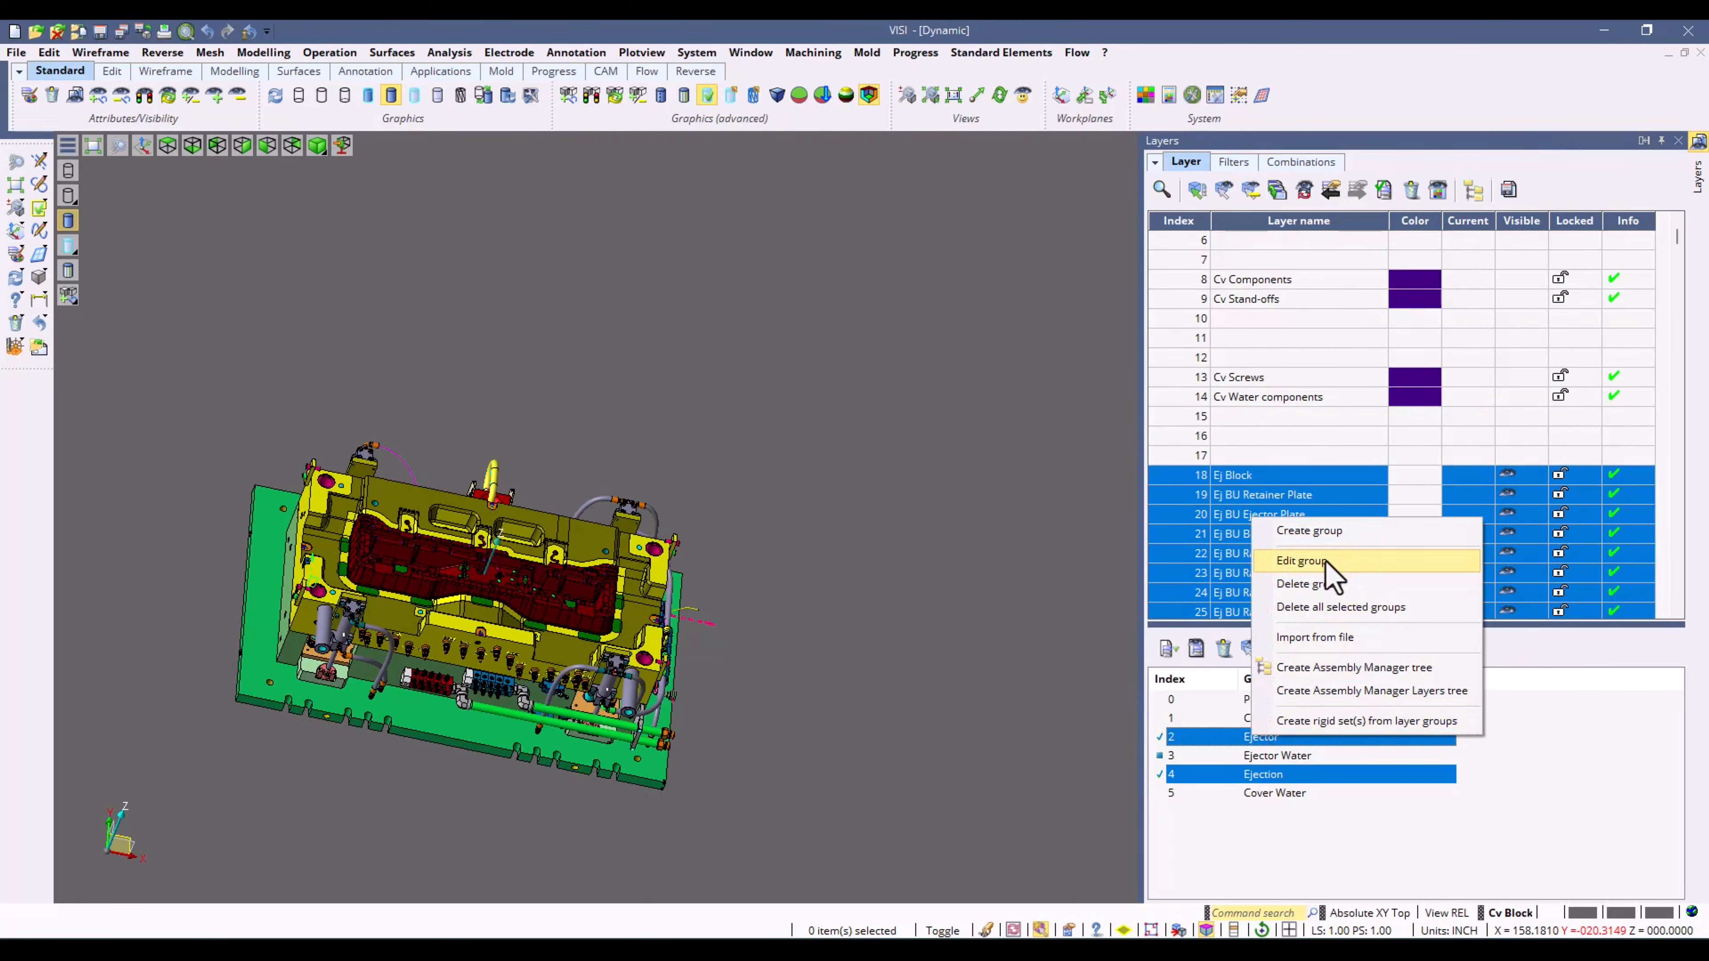
{"action": "left_click", "coordinate": [1329, 565]}
{"action": "left_click", "coordinate": [1503, 175]}
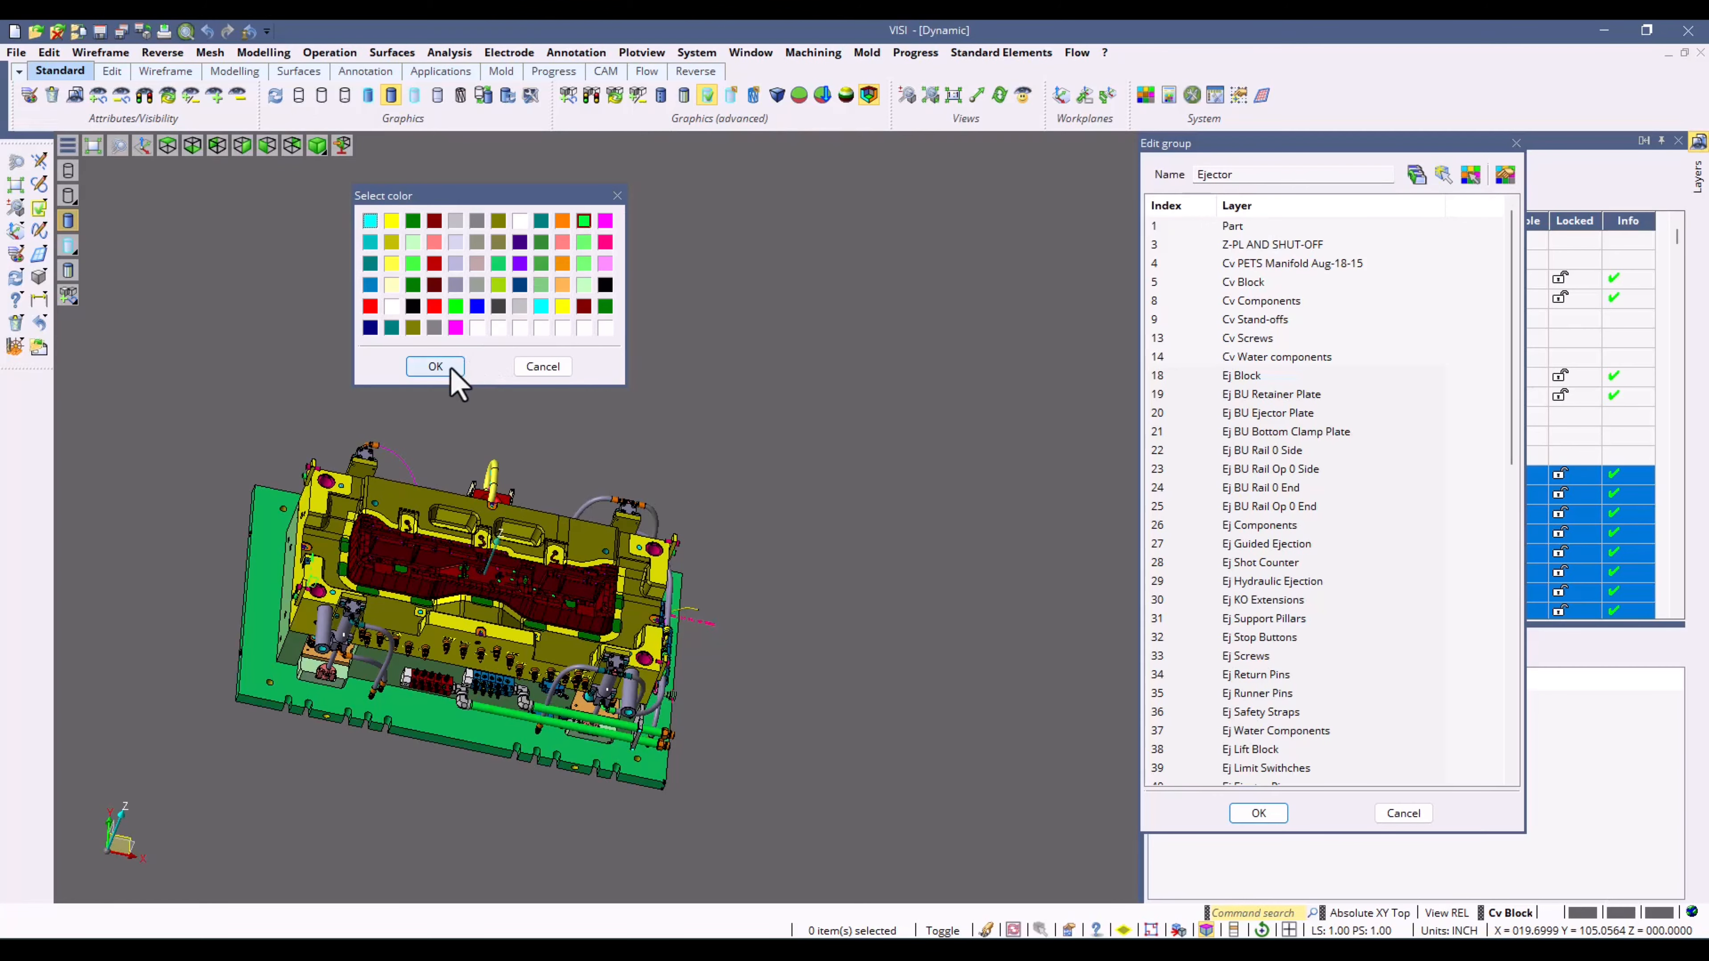
{"action": "left_click", "coordinate": [435, 367]}
{"action": "left_click", "coordinate": [1259, 815]}
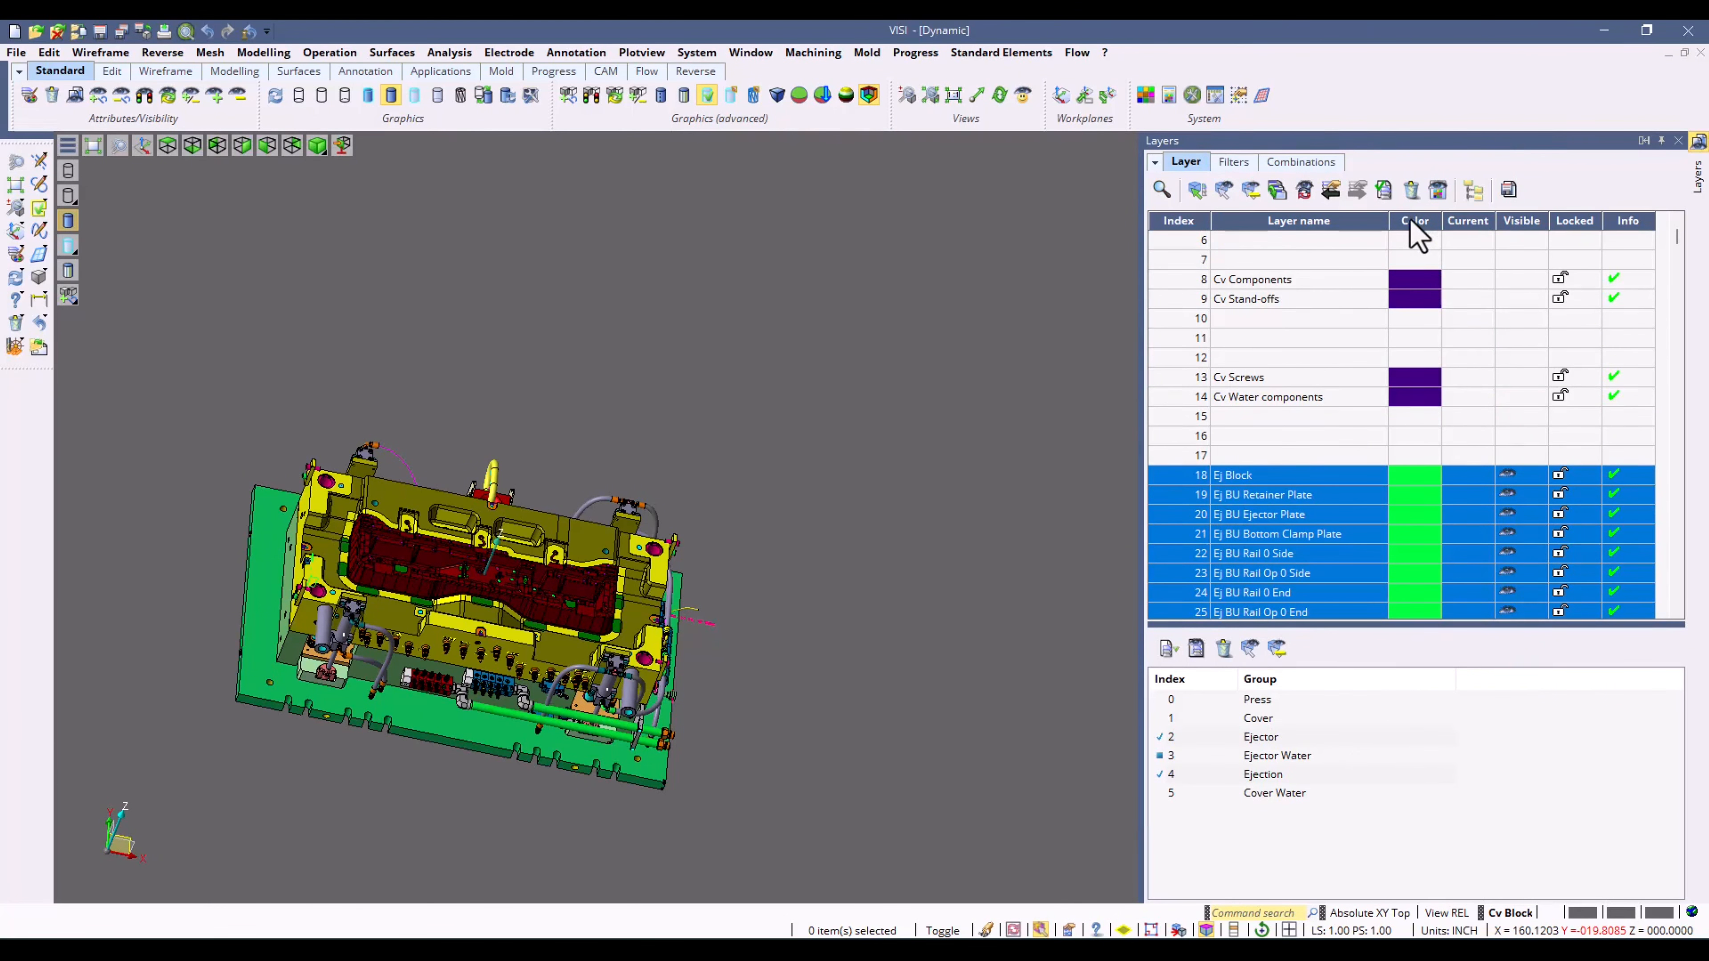
Step: Look through the Ejector layers' assigned colors and sort the layer list by color
{"action": "scroll", "coordinate": [1416, 235], "scroll_direction": "down", "scroll_amount": 6}
{"action": "scroll", "coordinate": [1415, 237], "scroll_direction": "up", "scroll_amount": 6}
{"action": "scroll", "coordinate": [1416, 237], "scroll_direction": "down", "scroll_amount": 6}
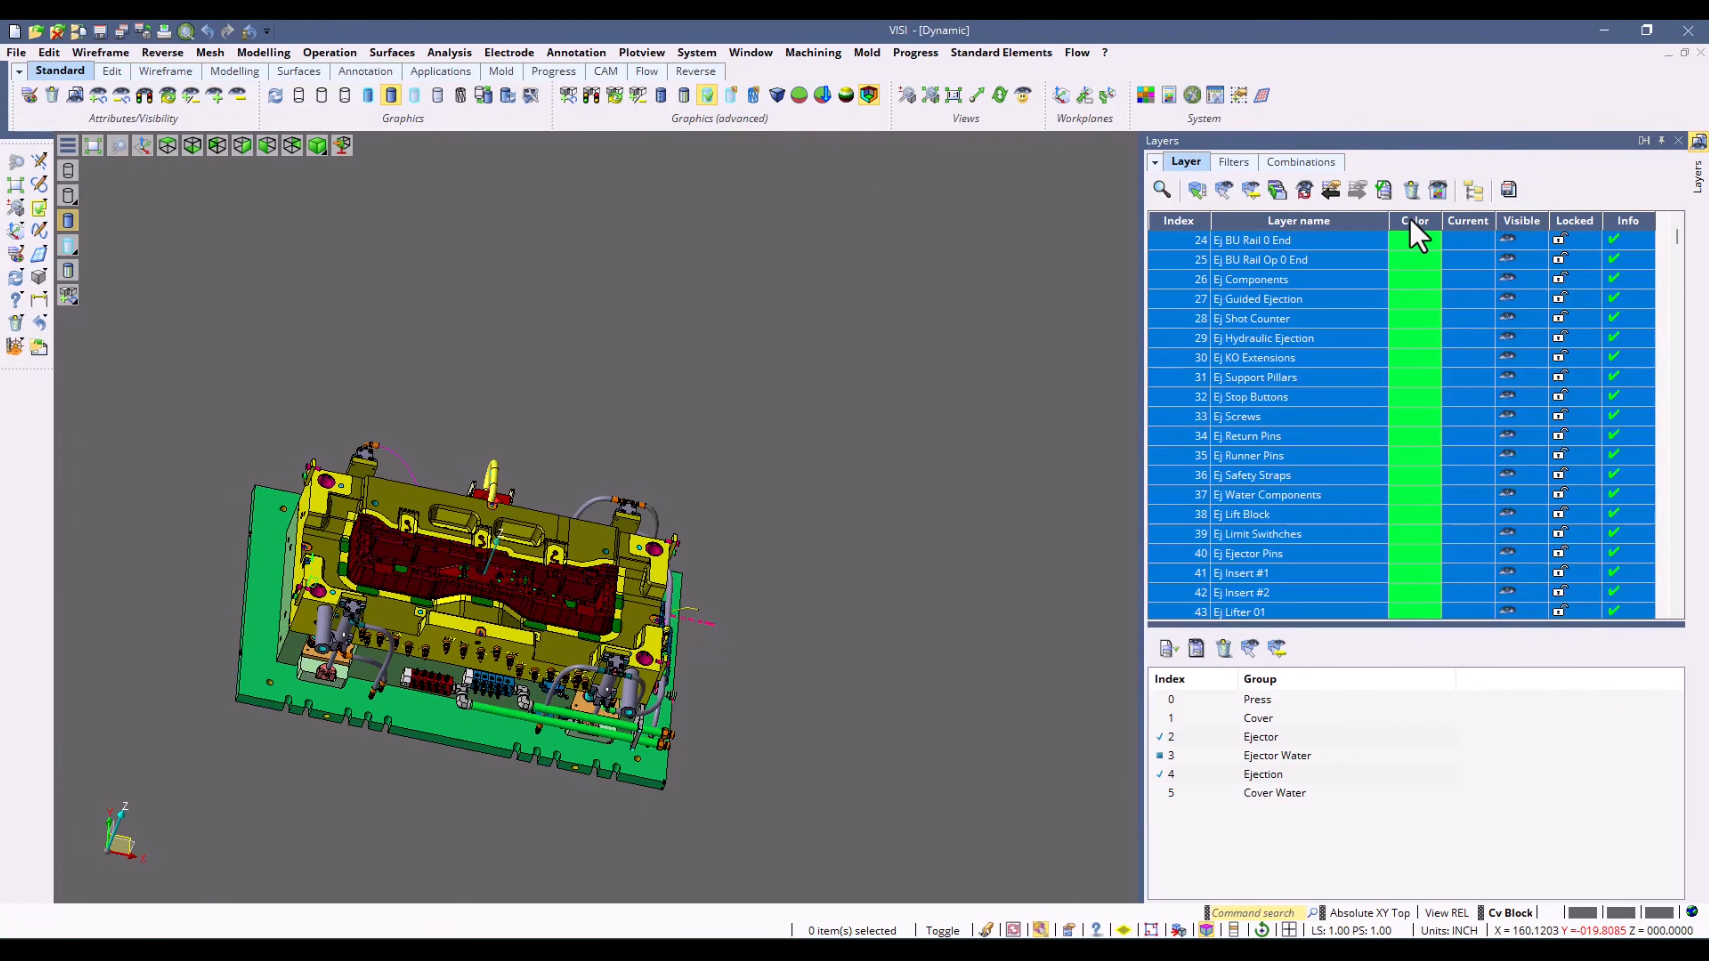
{"action": "left_click", "coordinate": [1410, 221]}
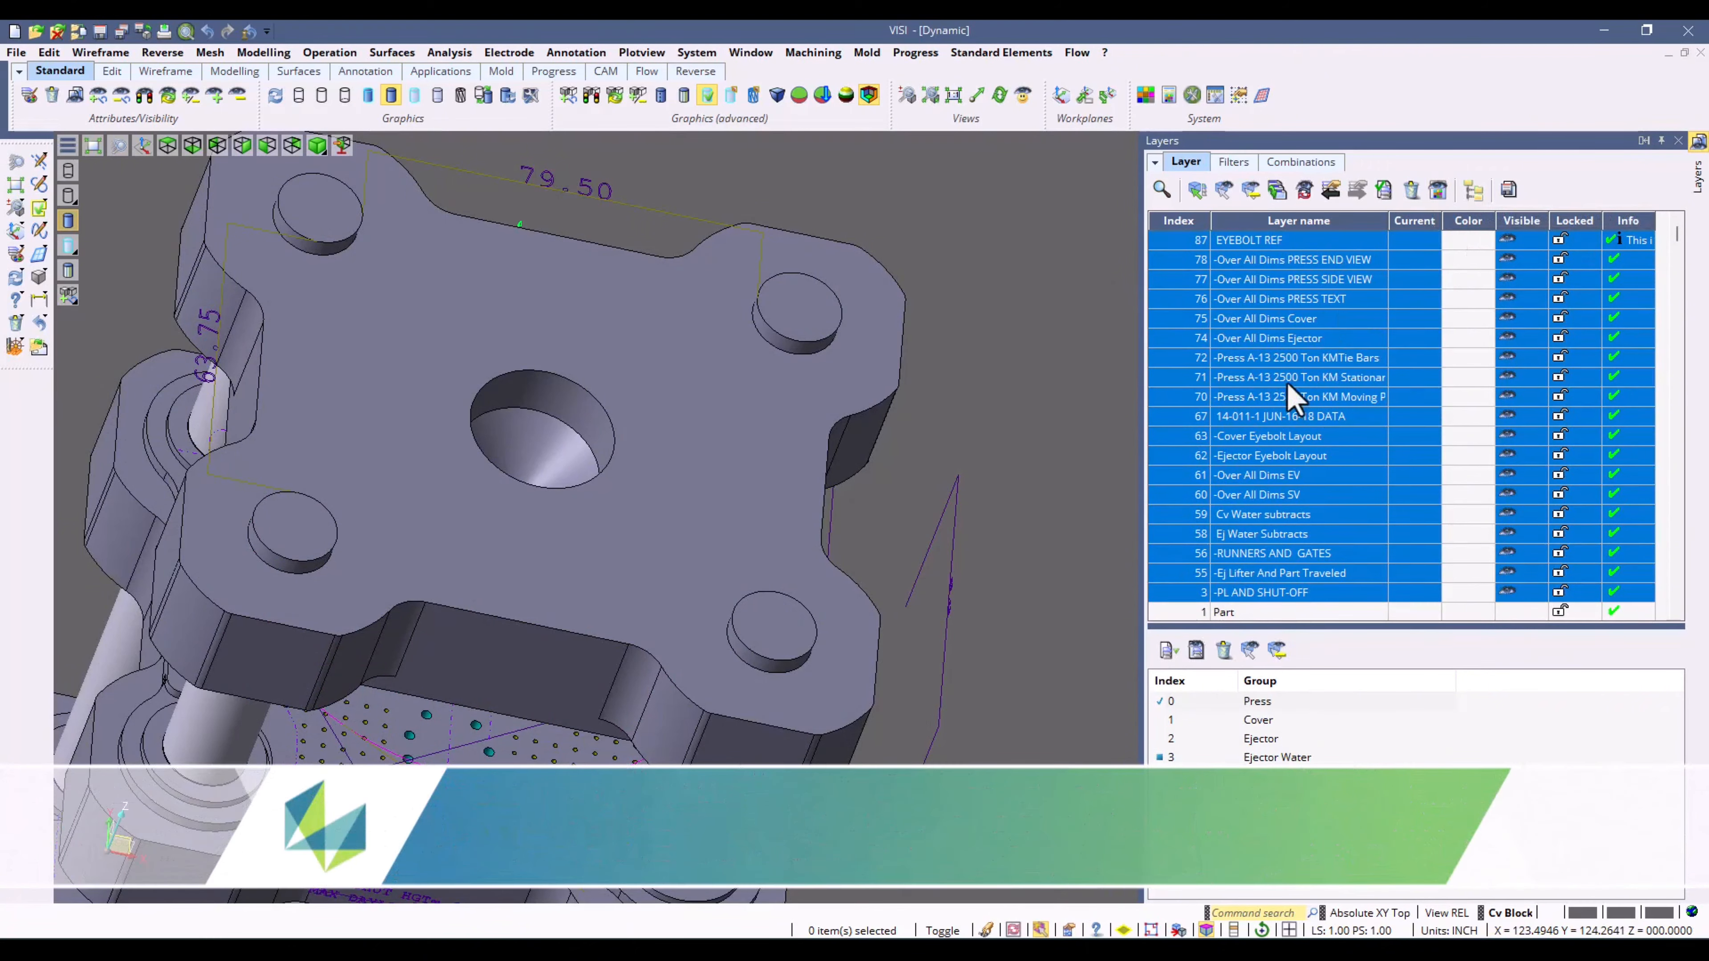
Step: Display the Cover group with its bodies in the assigned layer color and inspect it from below
{"action": "double_click", "coordinate": [1252, 727]}
{"action": "scroll", "coordinate": [763, 557], "scroll_direction": "down", "scroll_amount": 1}
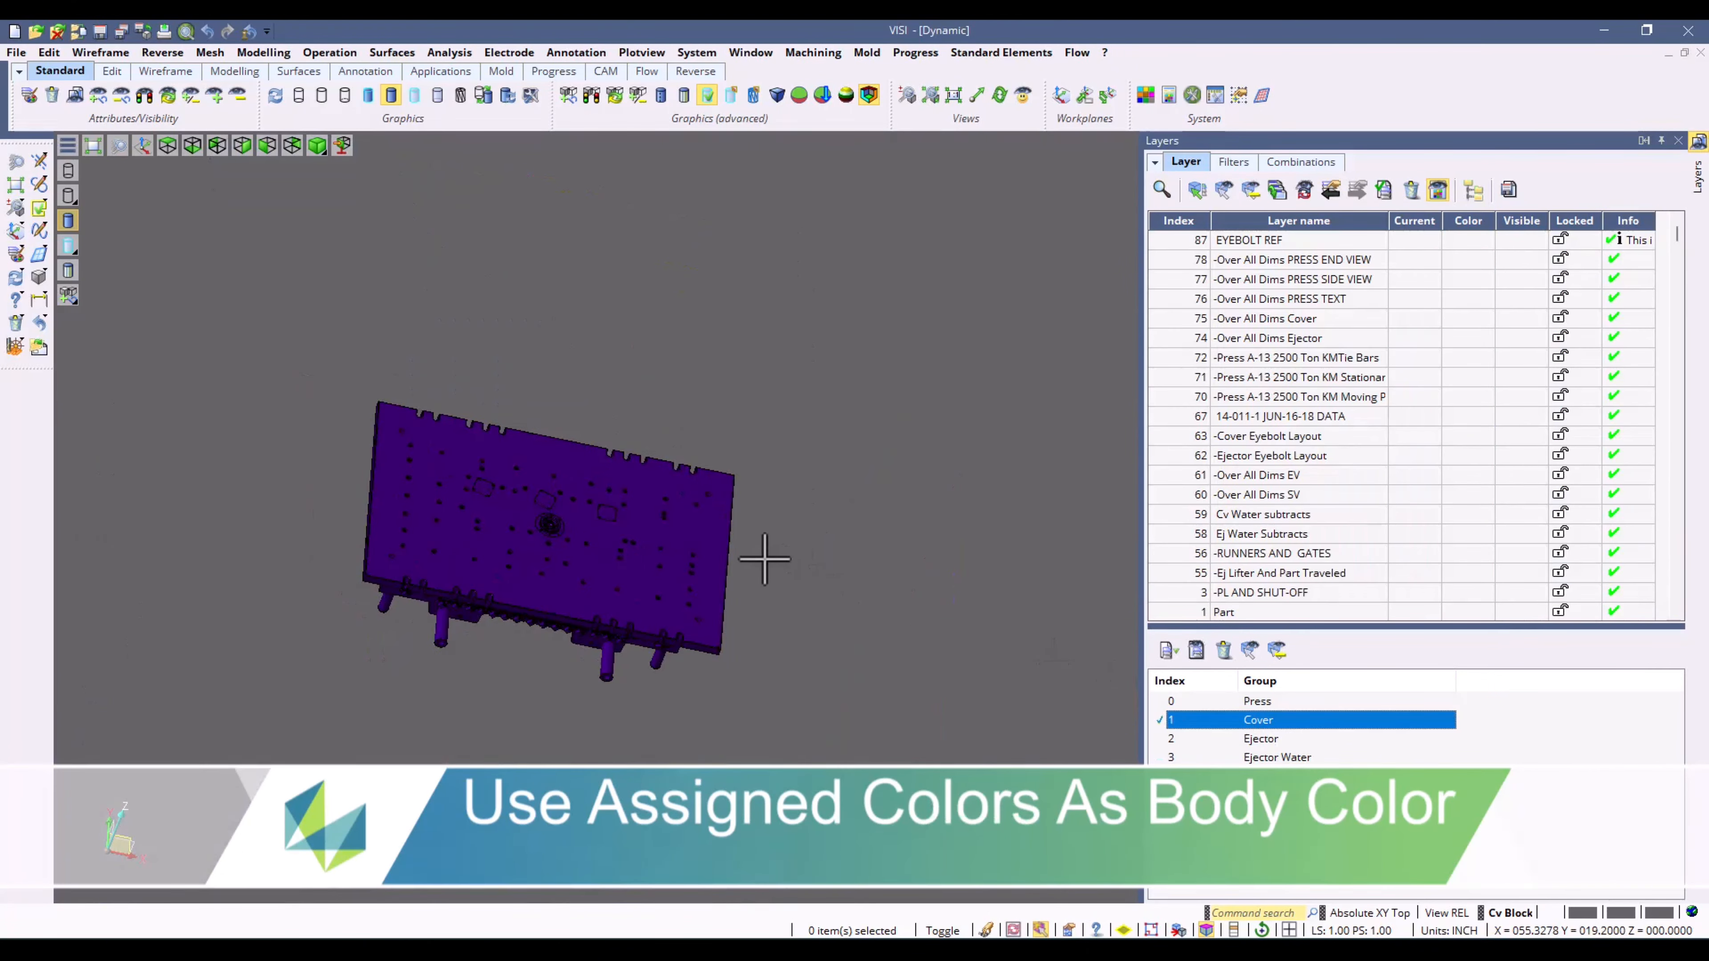
{"action": "middle_click_drag", "start_coordinate": [763, 557], "coordinate": [774, 455]}
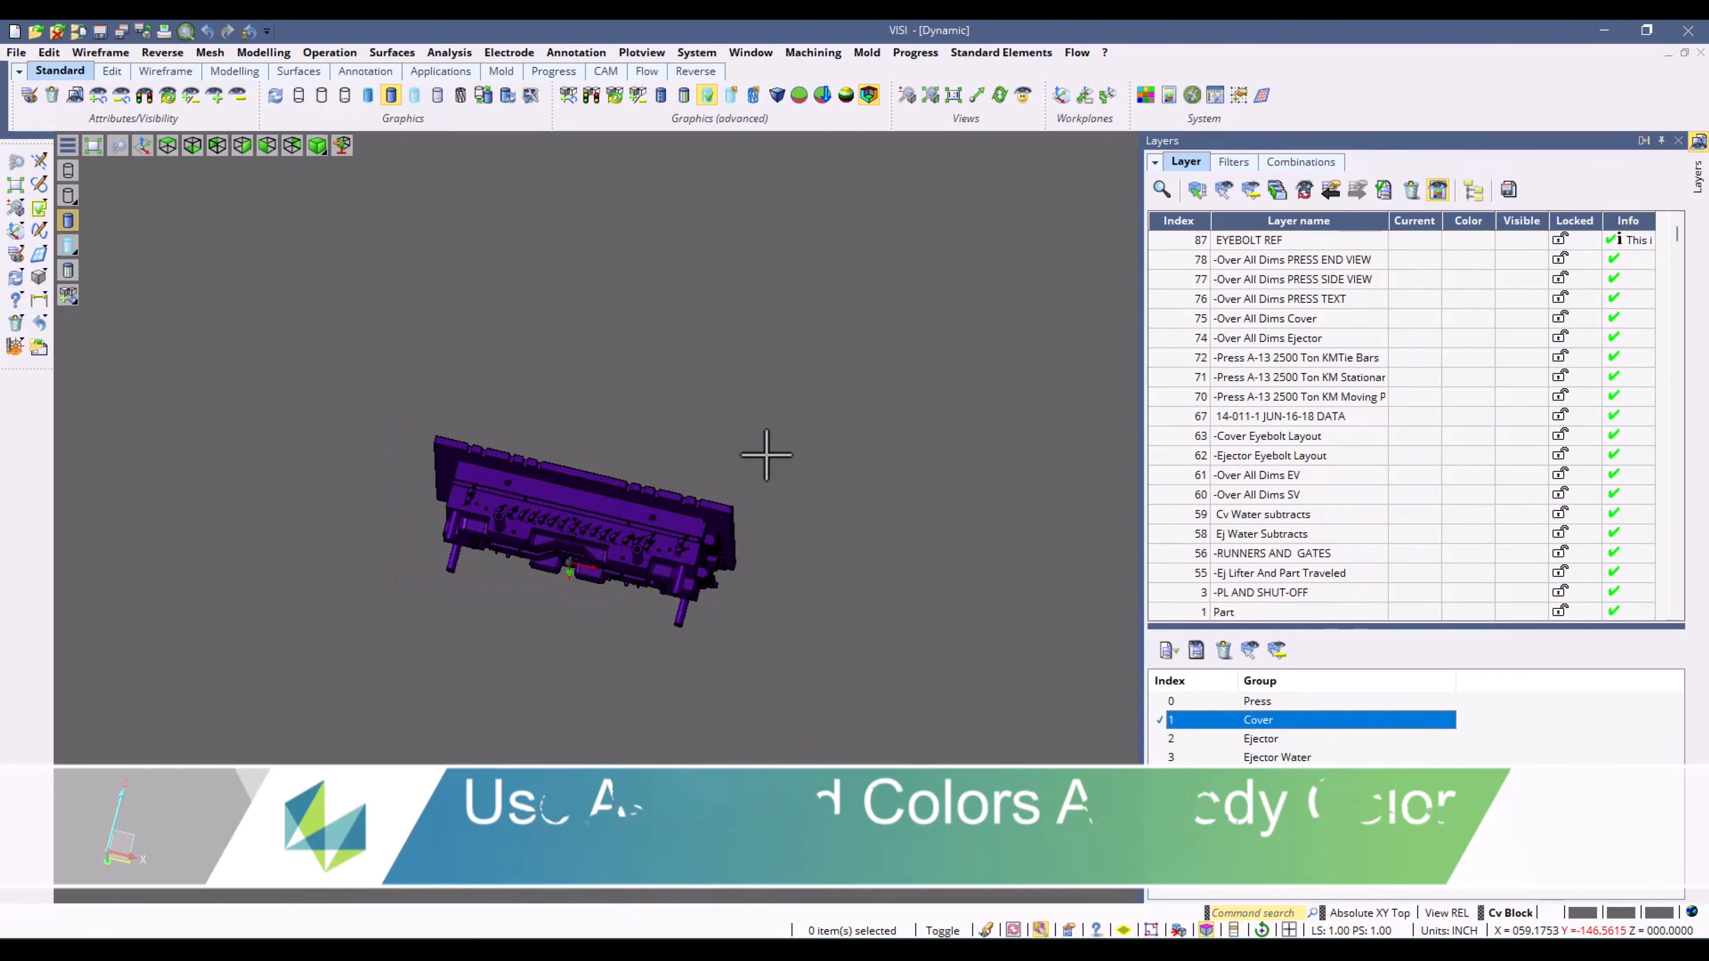
Step: Display the Ejector and Ejection groups in their assigned layer color, and switch off the use of layer colors for bodies
{"action": "double_click", "coordinate": [1263, 738]}
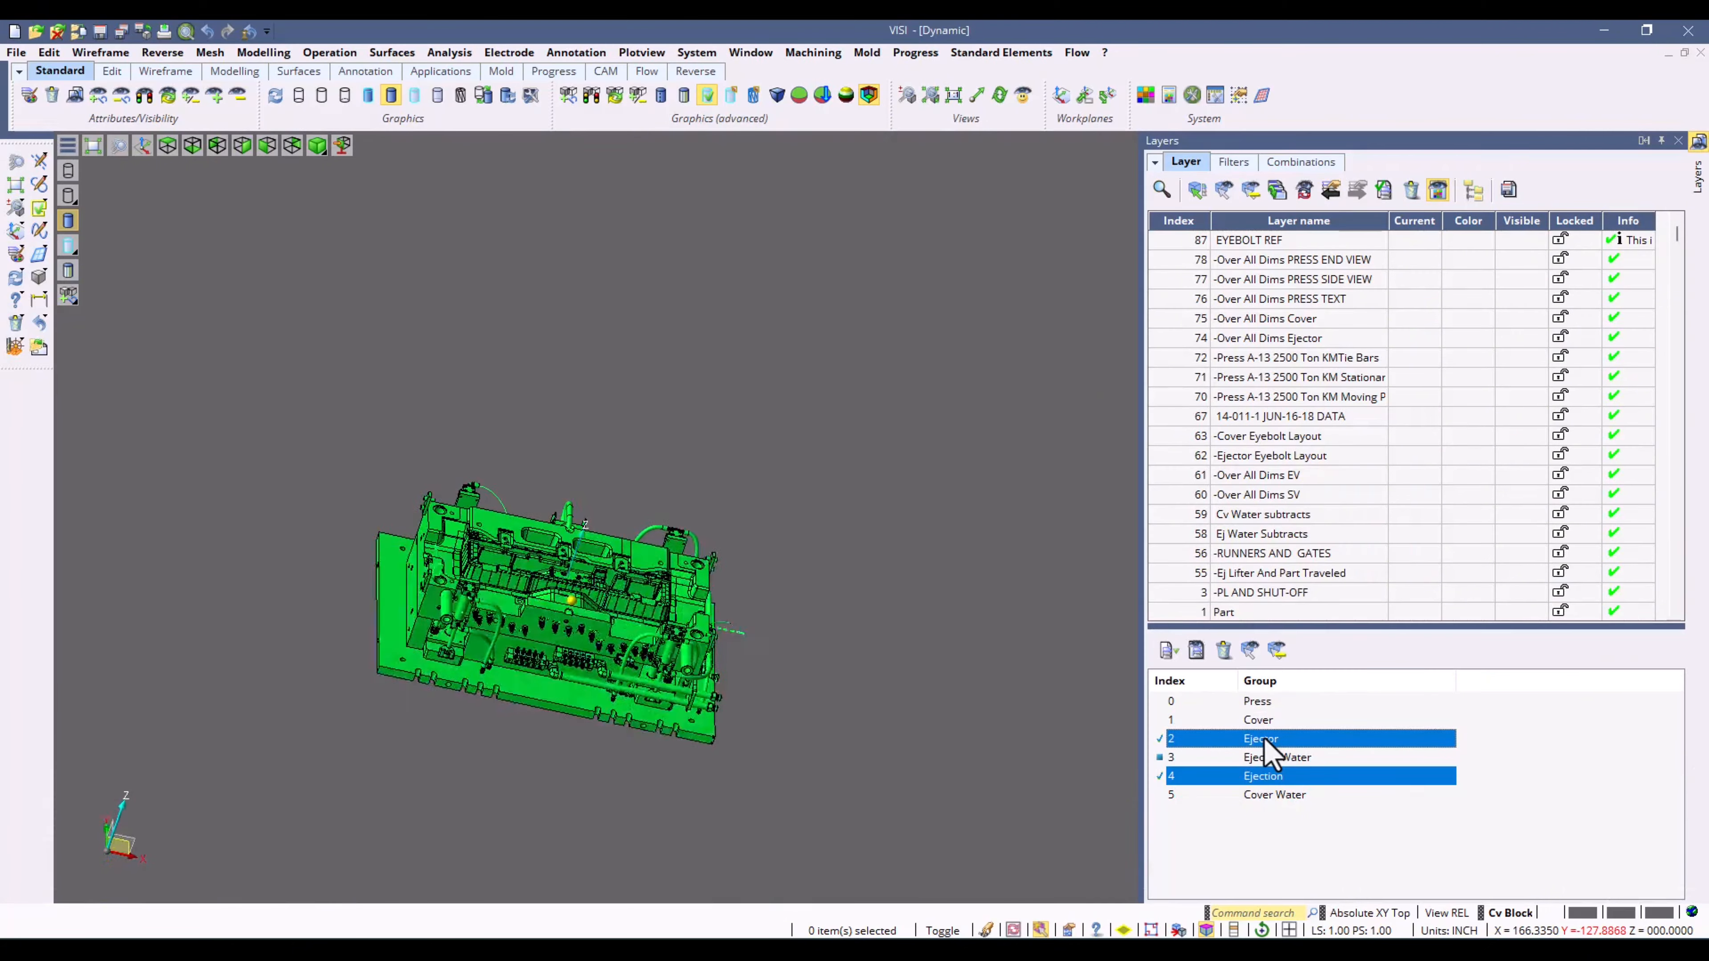
{"action": "left_click", "coordinate": [1438, 190]}
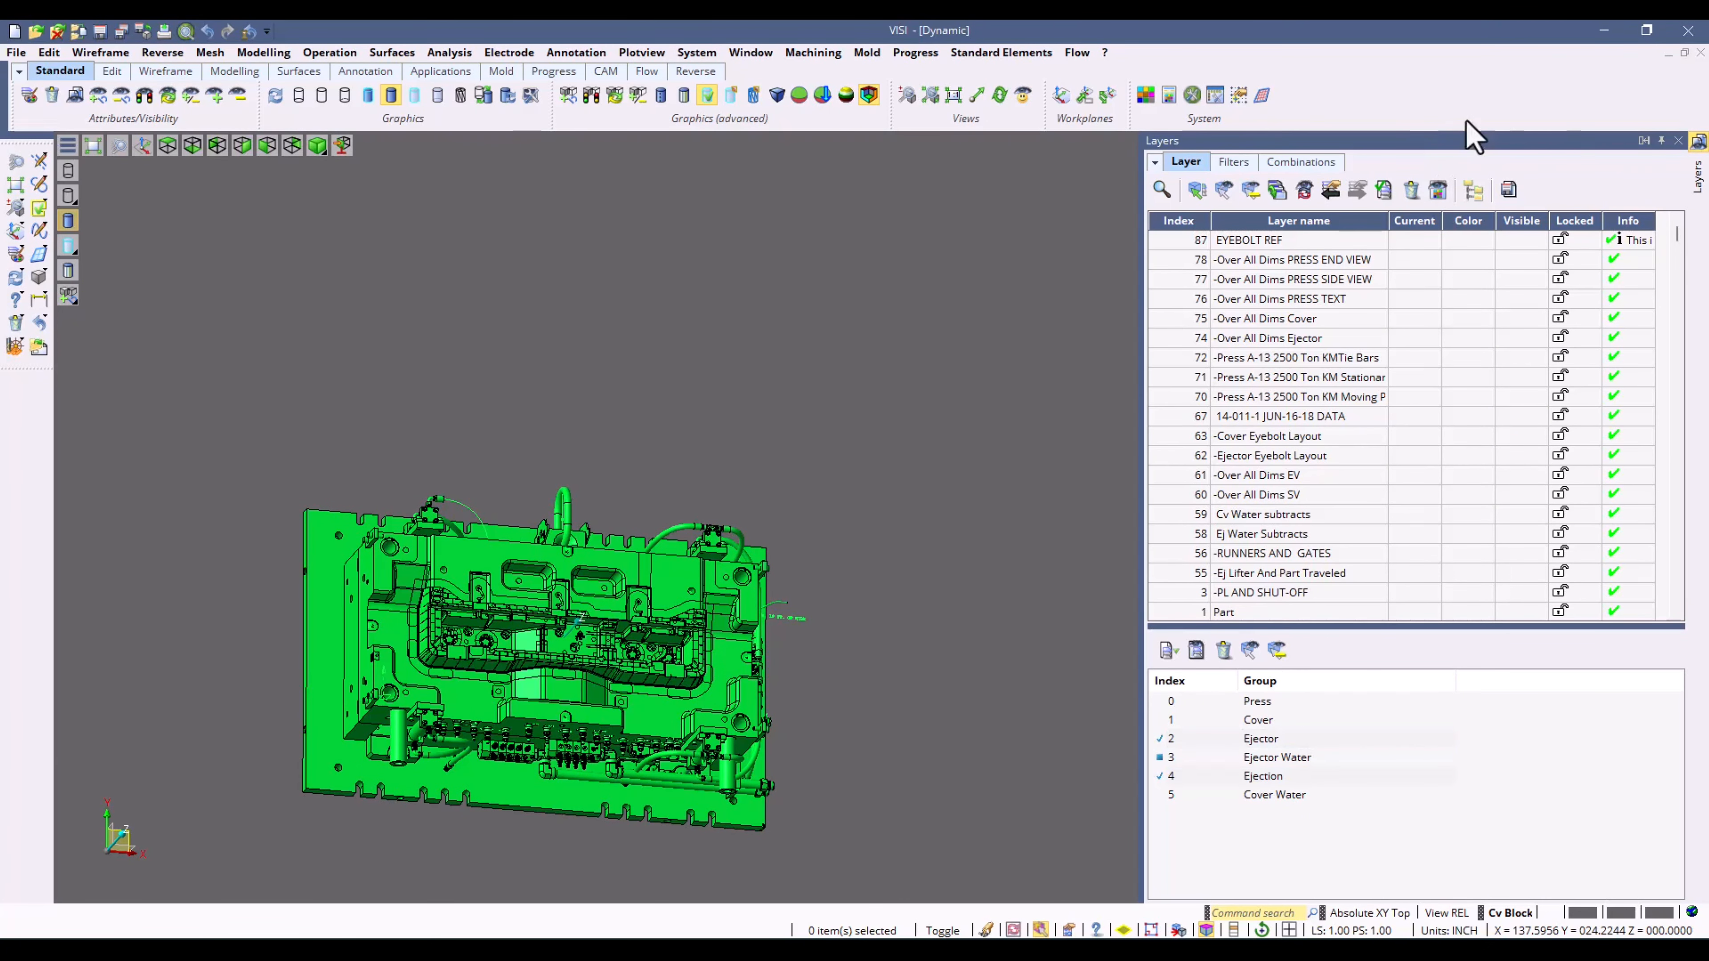
{"action": "middle_click_drag", "start_coordinate": [949, 481], "coordinate": [852, 508]}
Step: Hide the Color column in the layer list
{"action": "right_click", "coordinate": [1420, 223]}
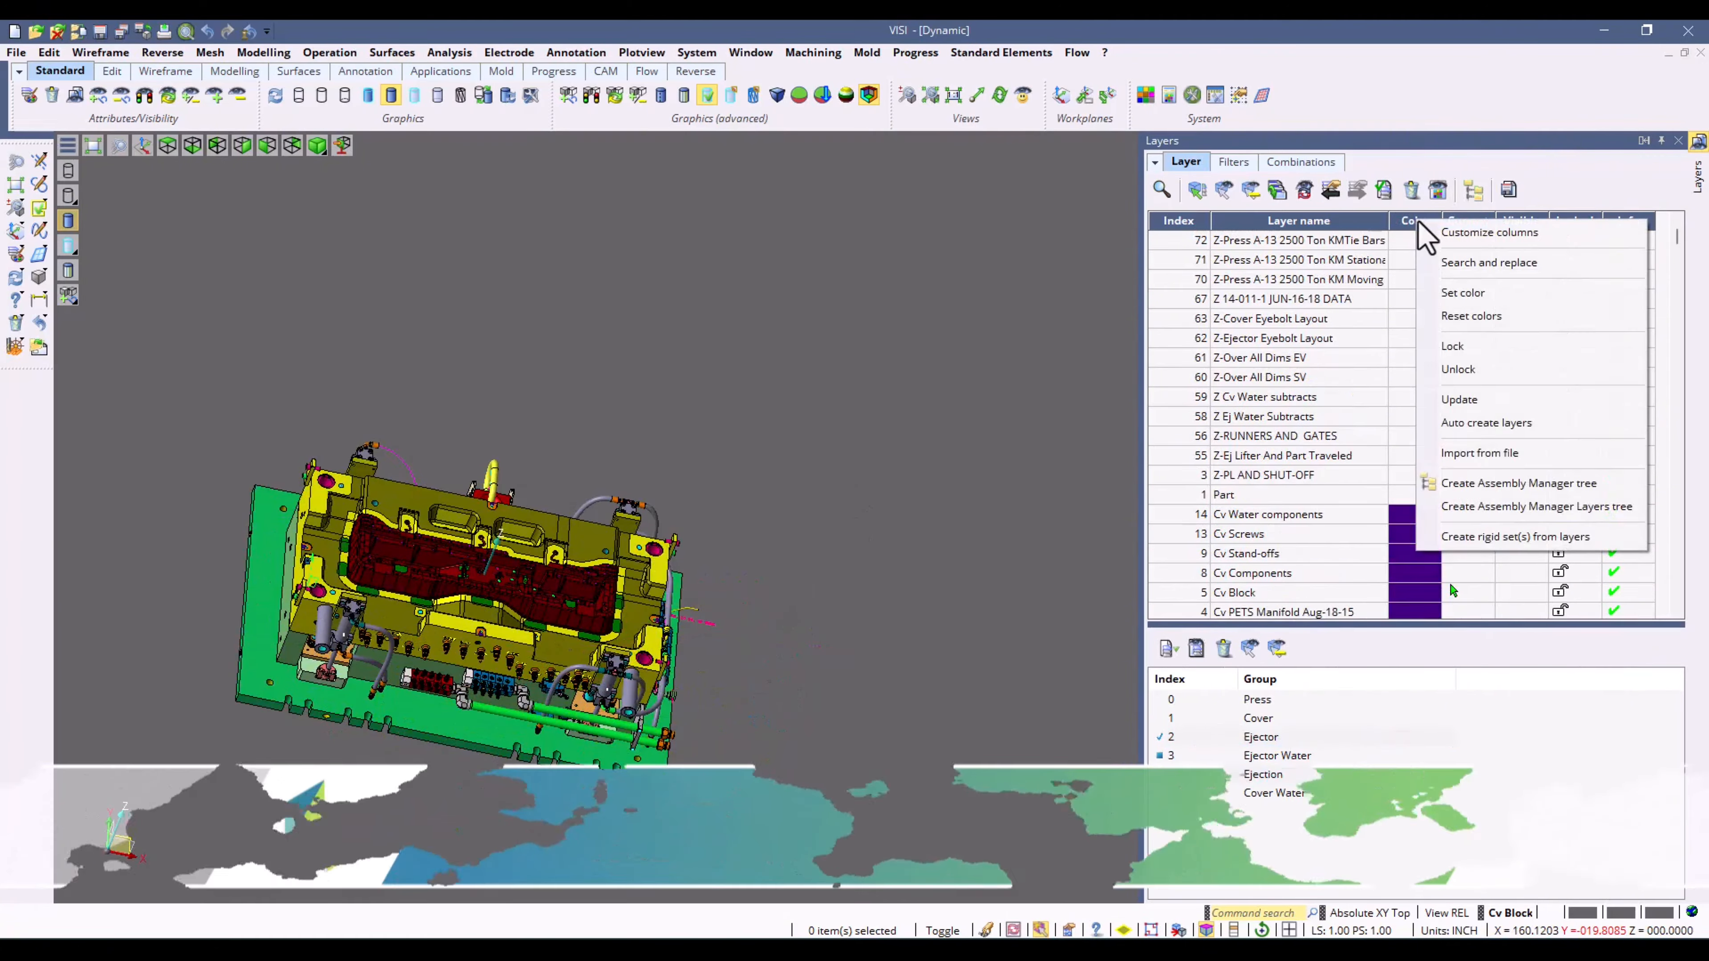
{"action": "left_click", "coordinate": [1553, 241]}
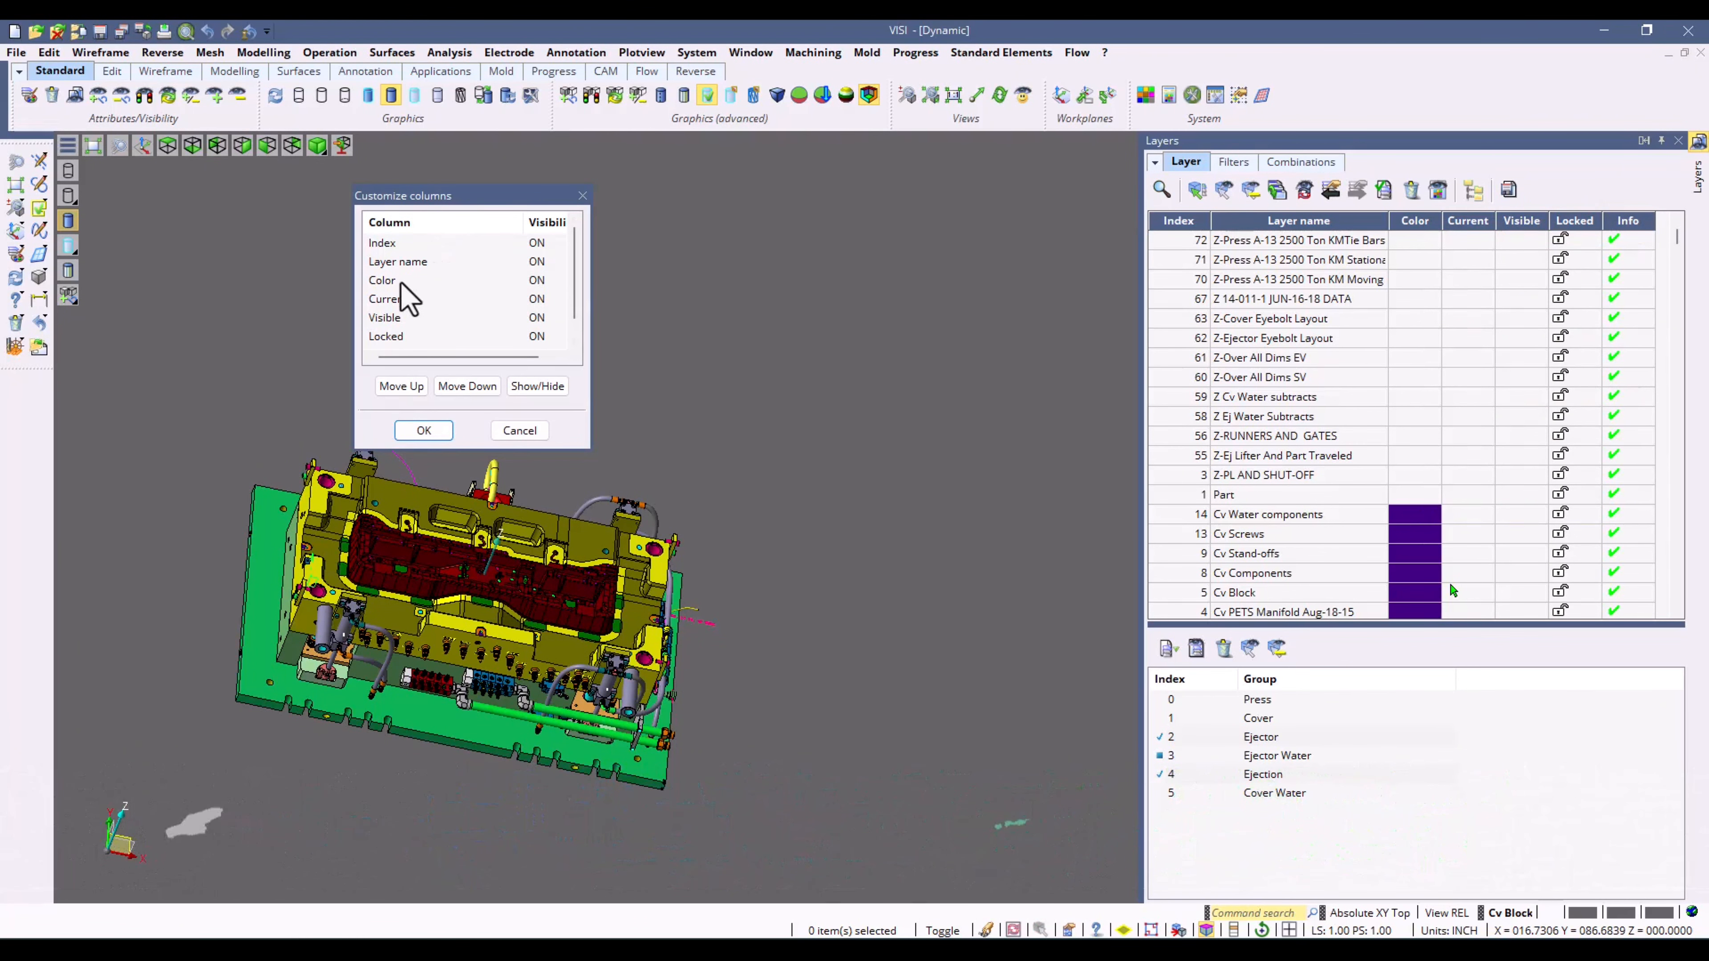
{"action": "left_click", "coordinate": [436, 280]}
{"action": "left_click", "coordinate": [536, 386]}
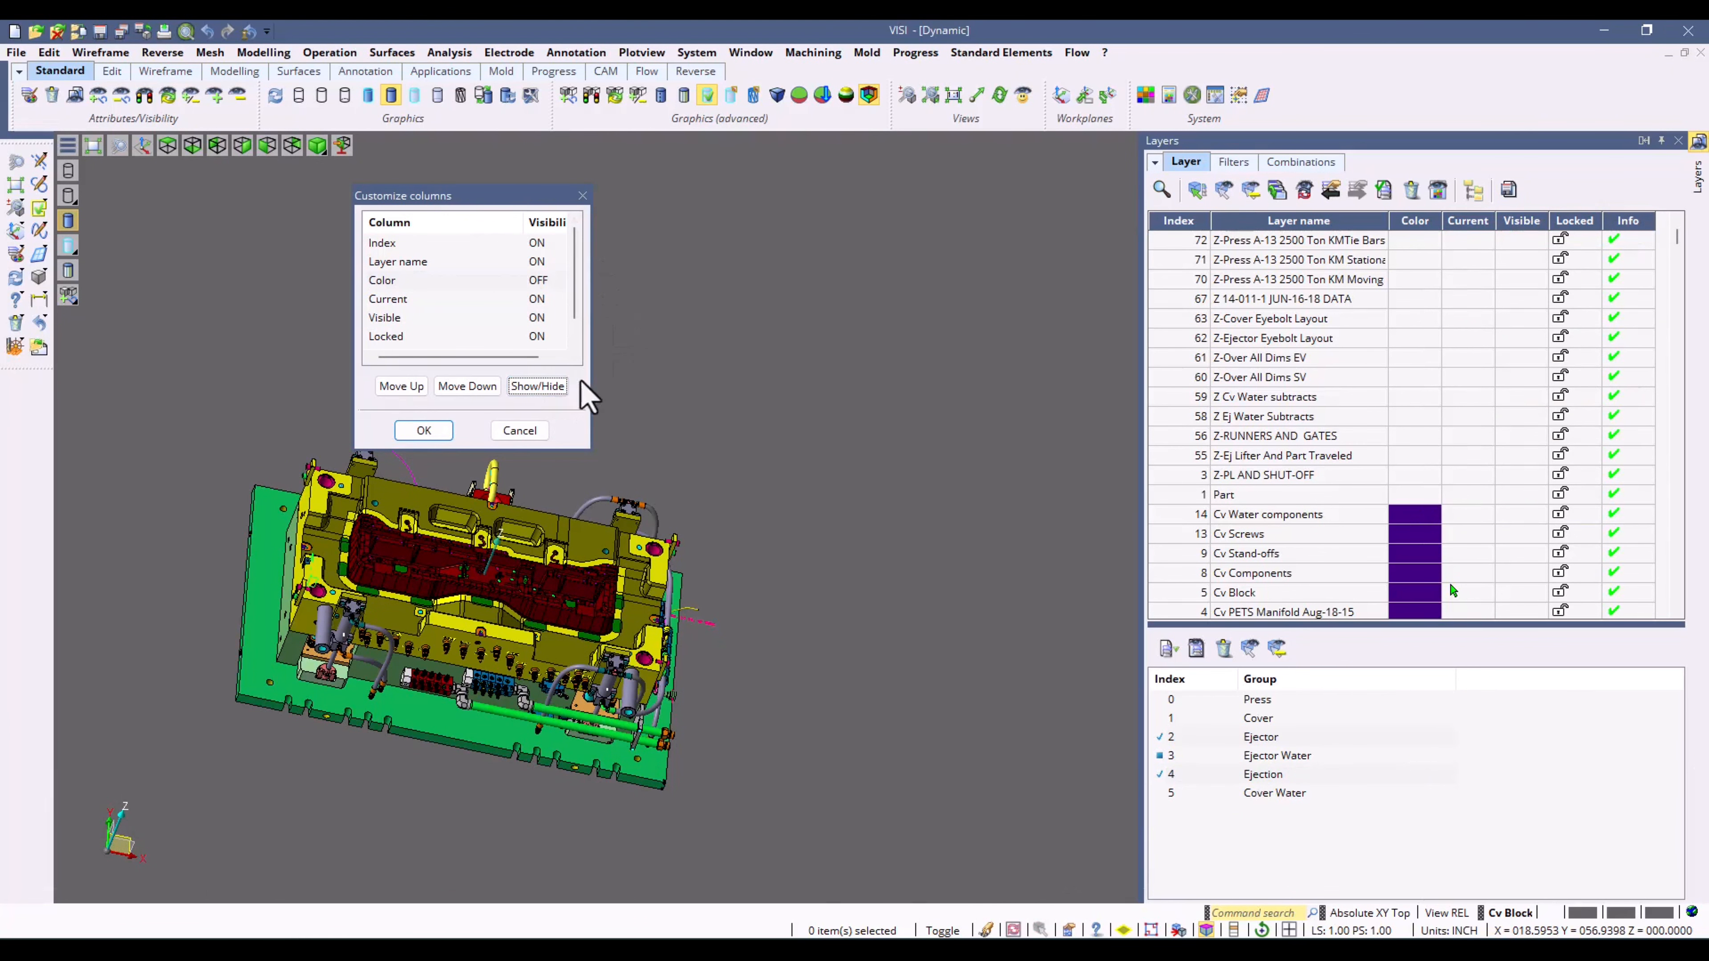
{"action": "left_click", "coordinate": [422, 431]}
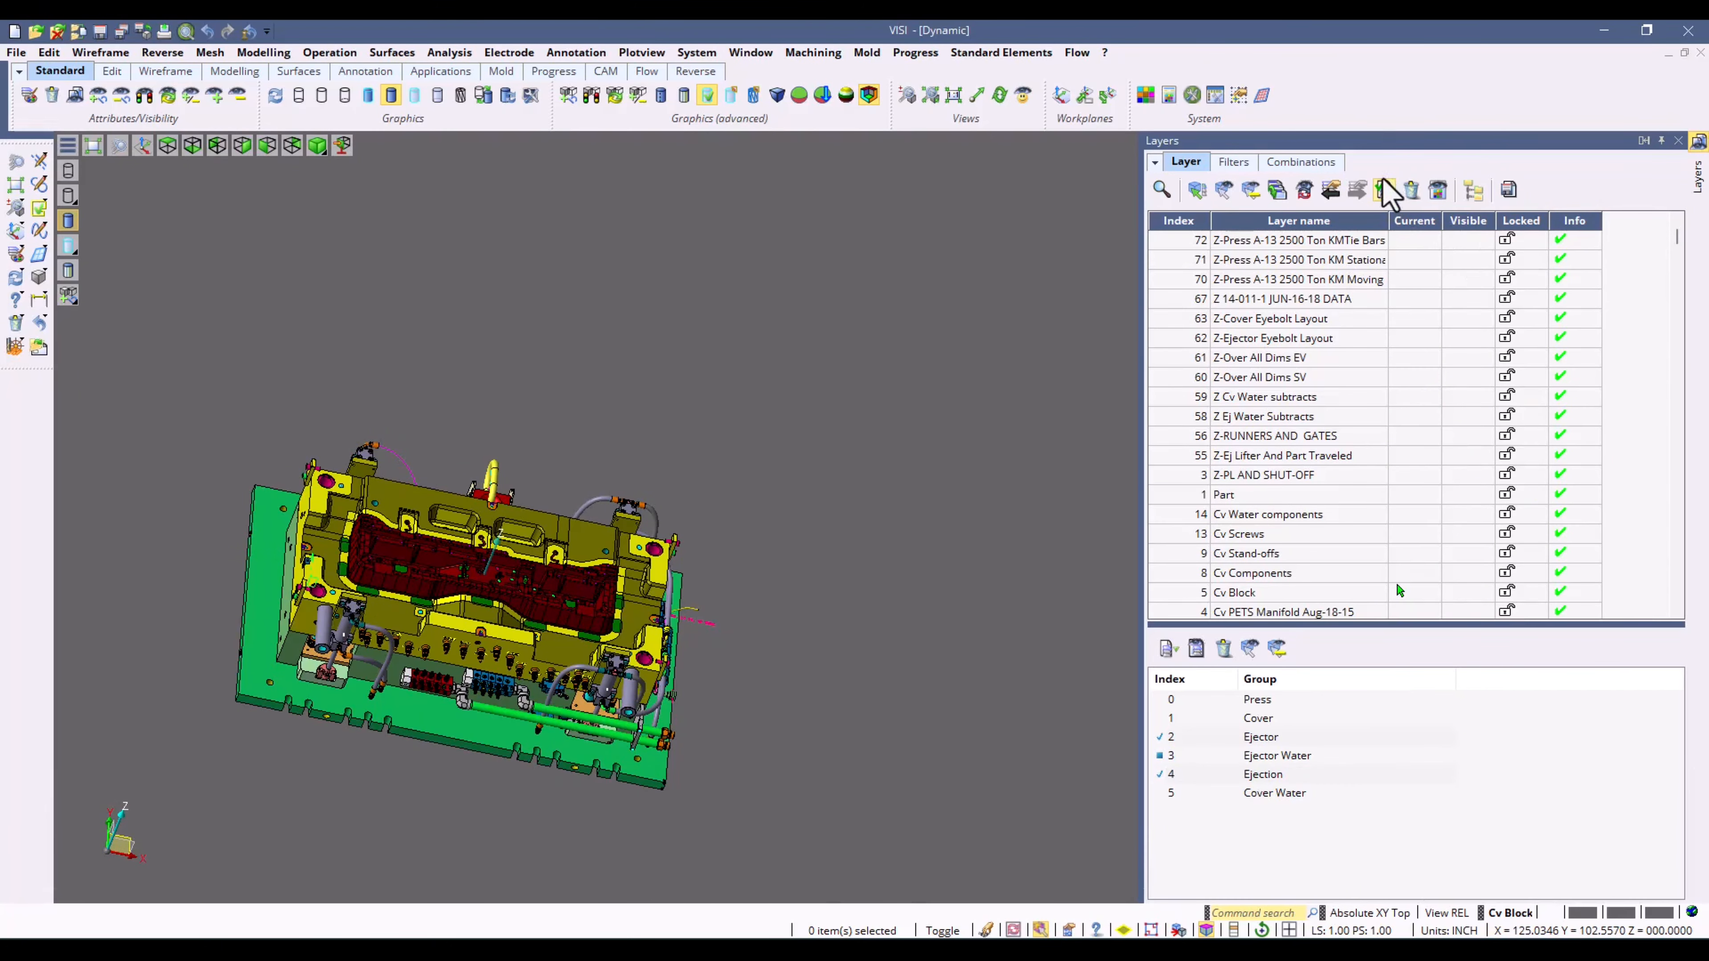
Step: Show the Color column in the layer list and place it after the Current column
{"action": "right_click", "coordinate": [1322, 235]}
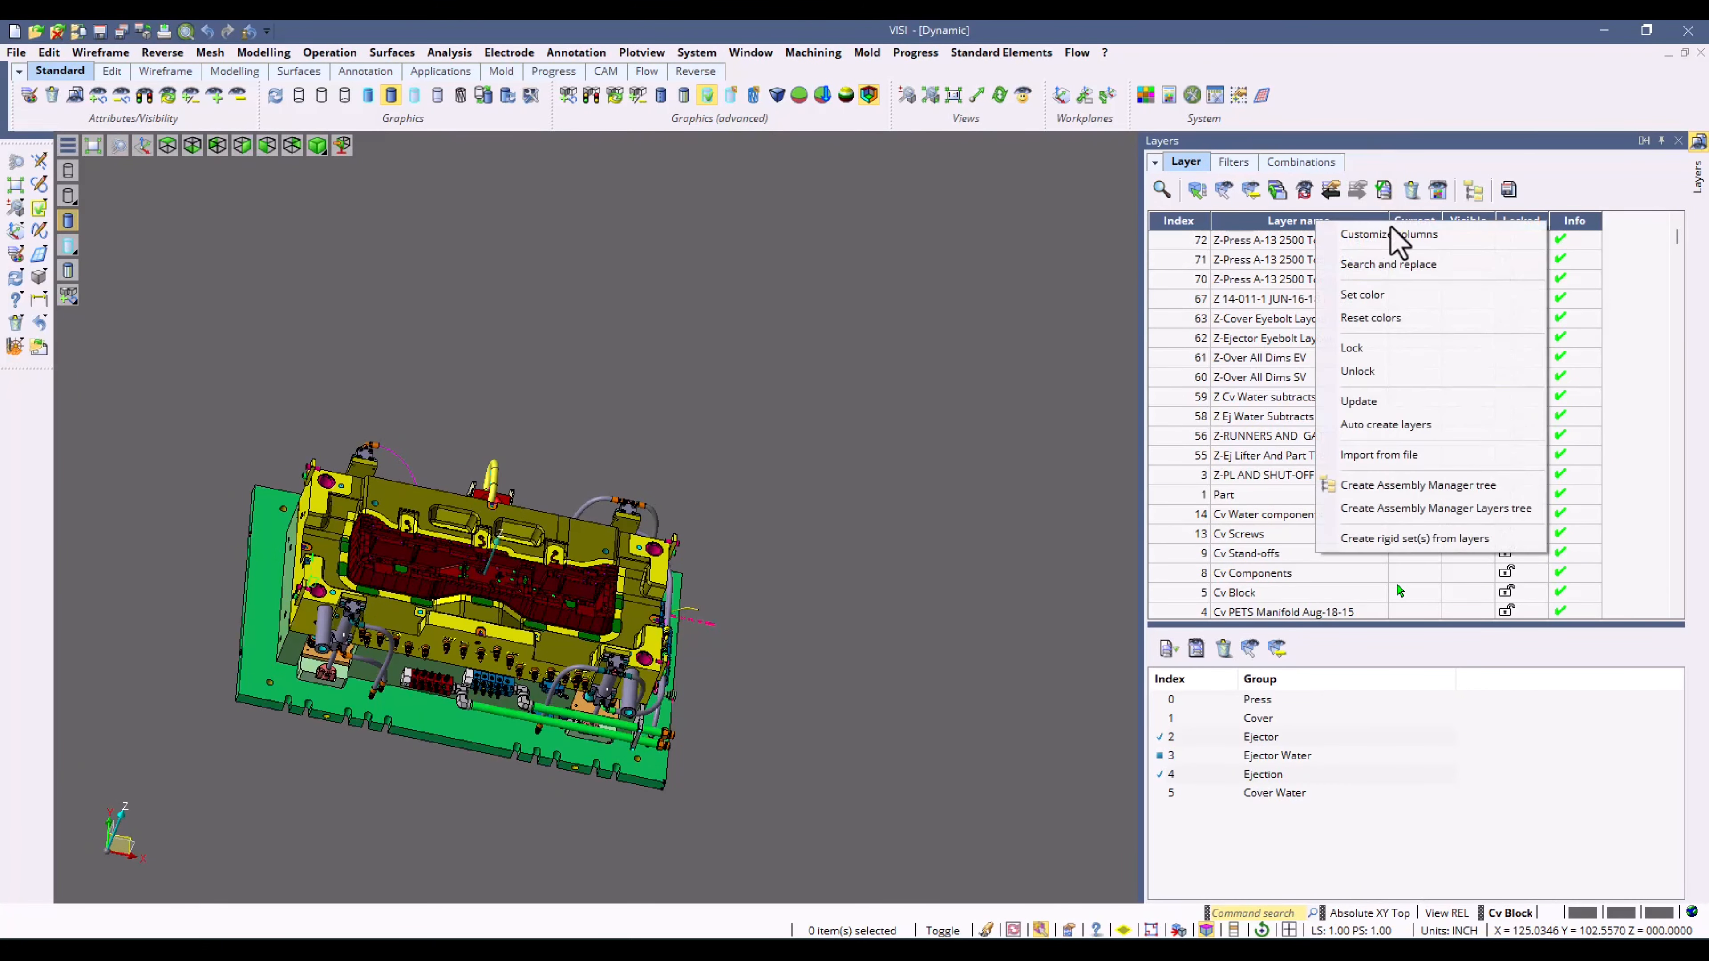
{"action": "left_click", "coordinate": [1349, 238]}
{"action": "left_click", "coordinate": [404, 280]}
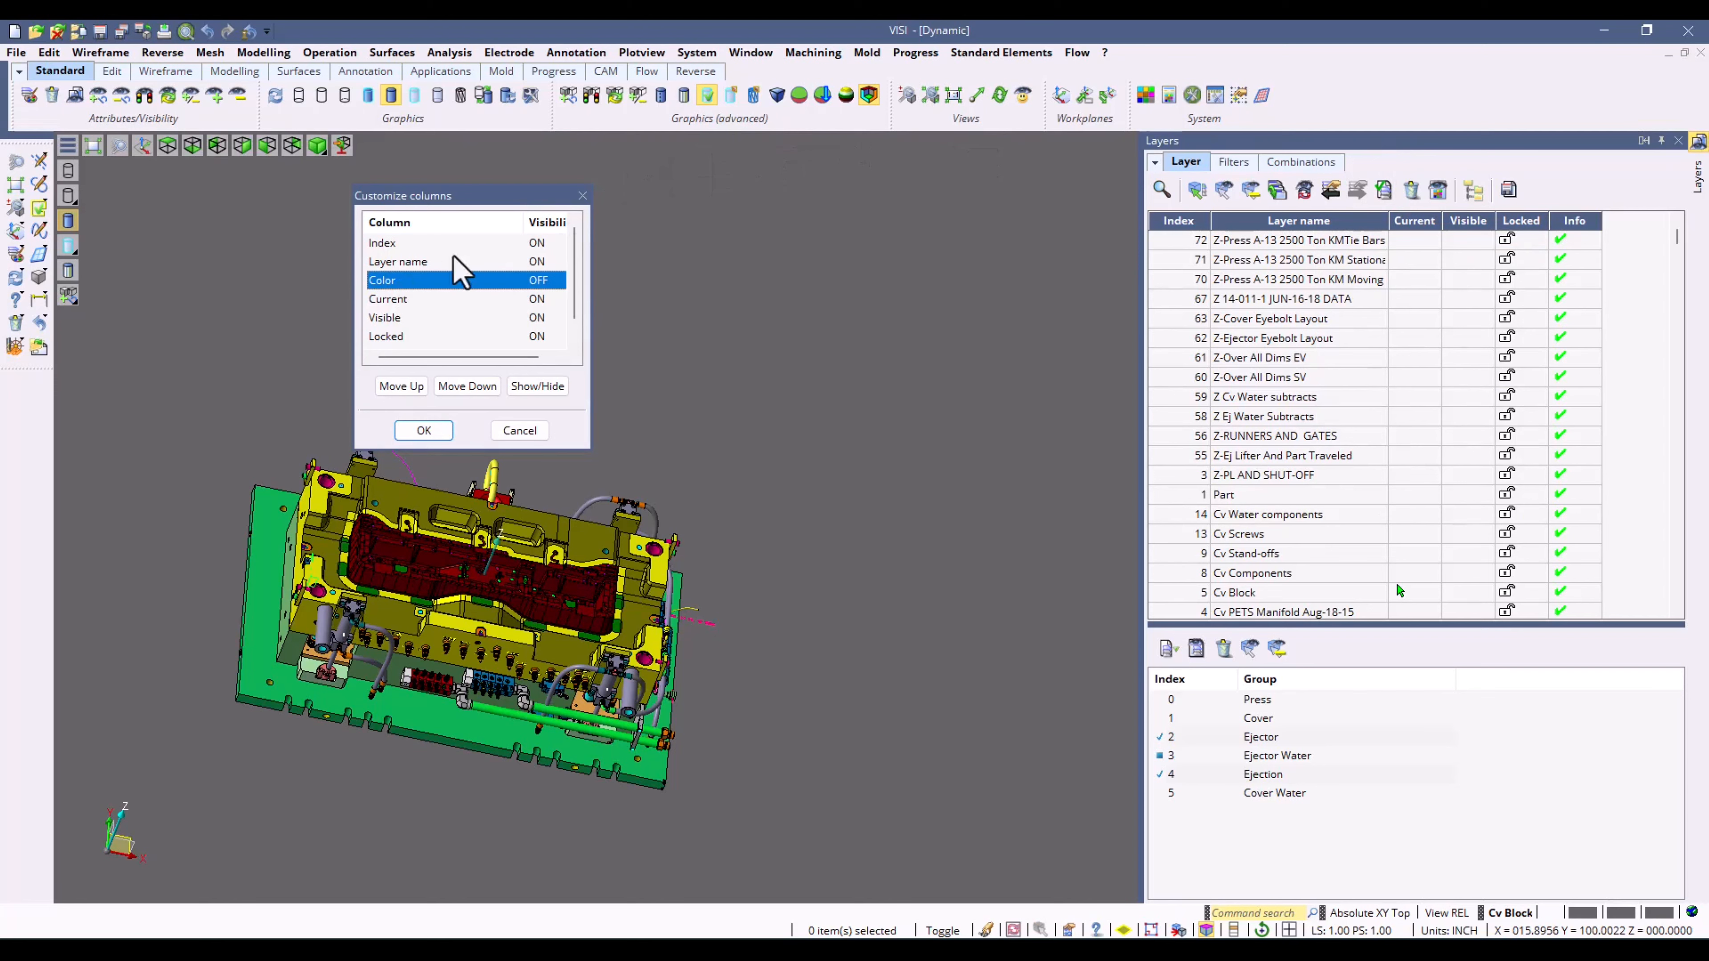
{"action": "left_click", "coordinate": [536, 386]}
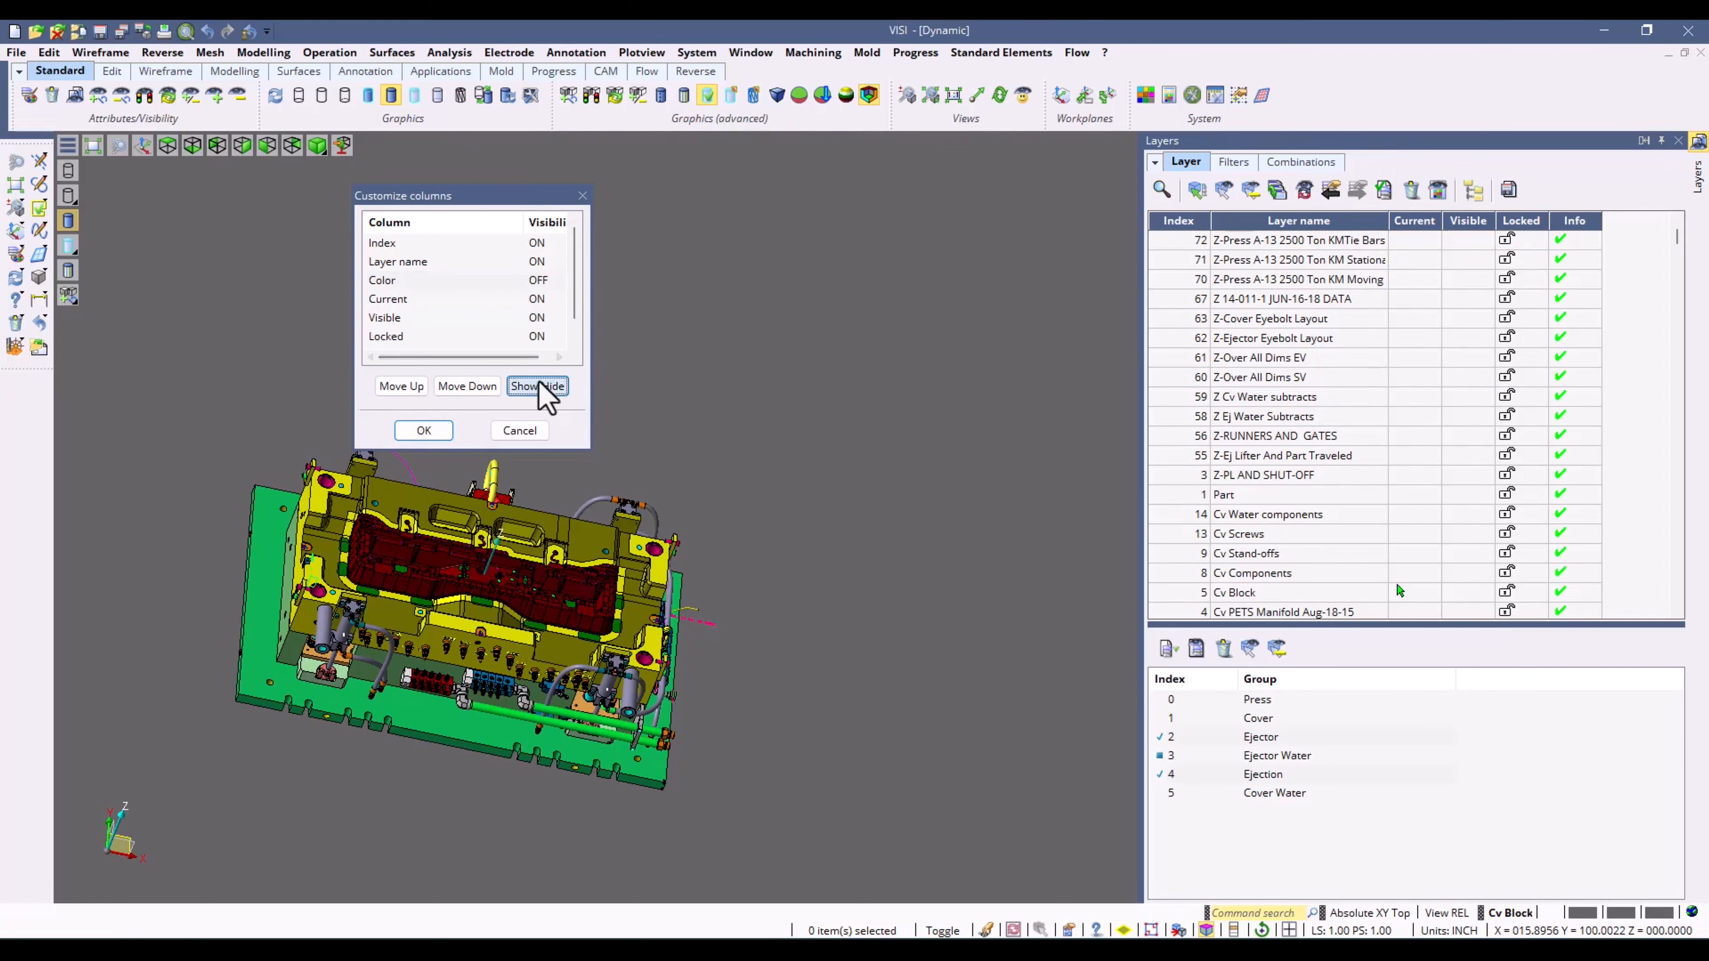
{"action": "left_click", "coordinate": [407, 280]}
{"action": "left_click", "coordinate": [467, 386]}
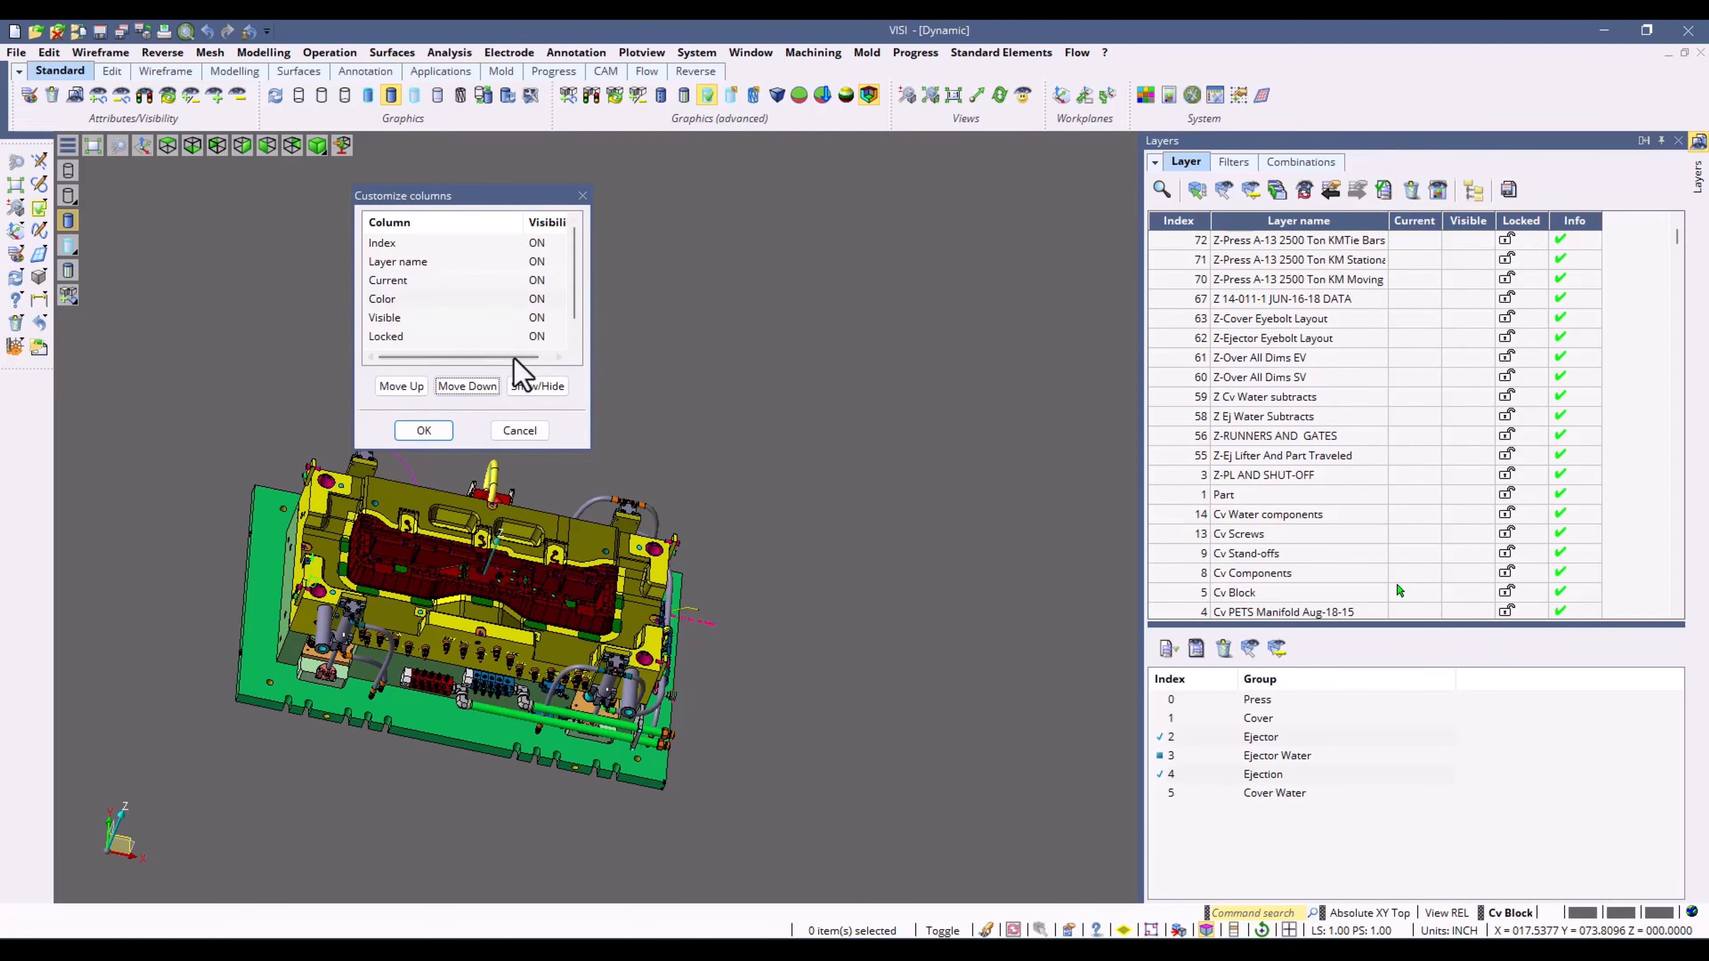
{"action": "left_click", "coordinate": [423, 430]}
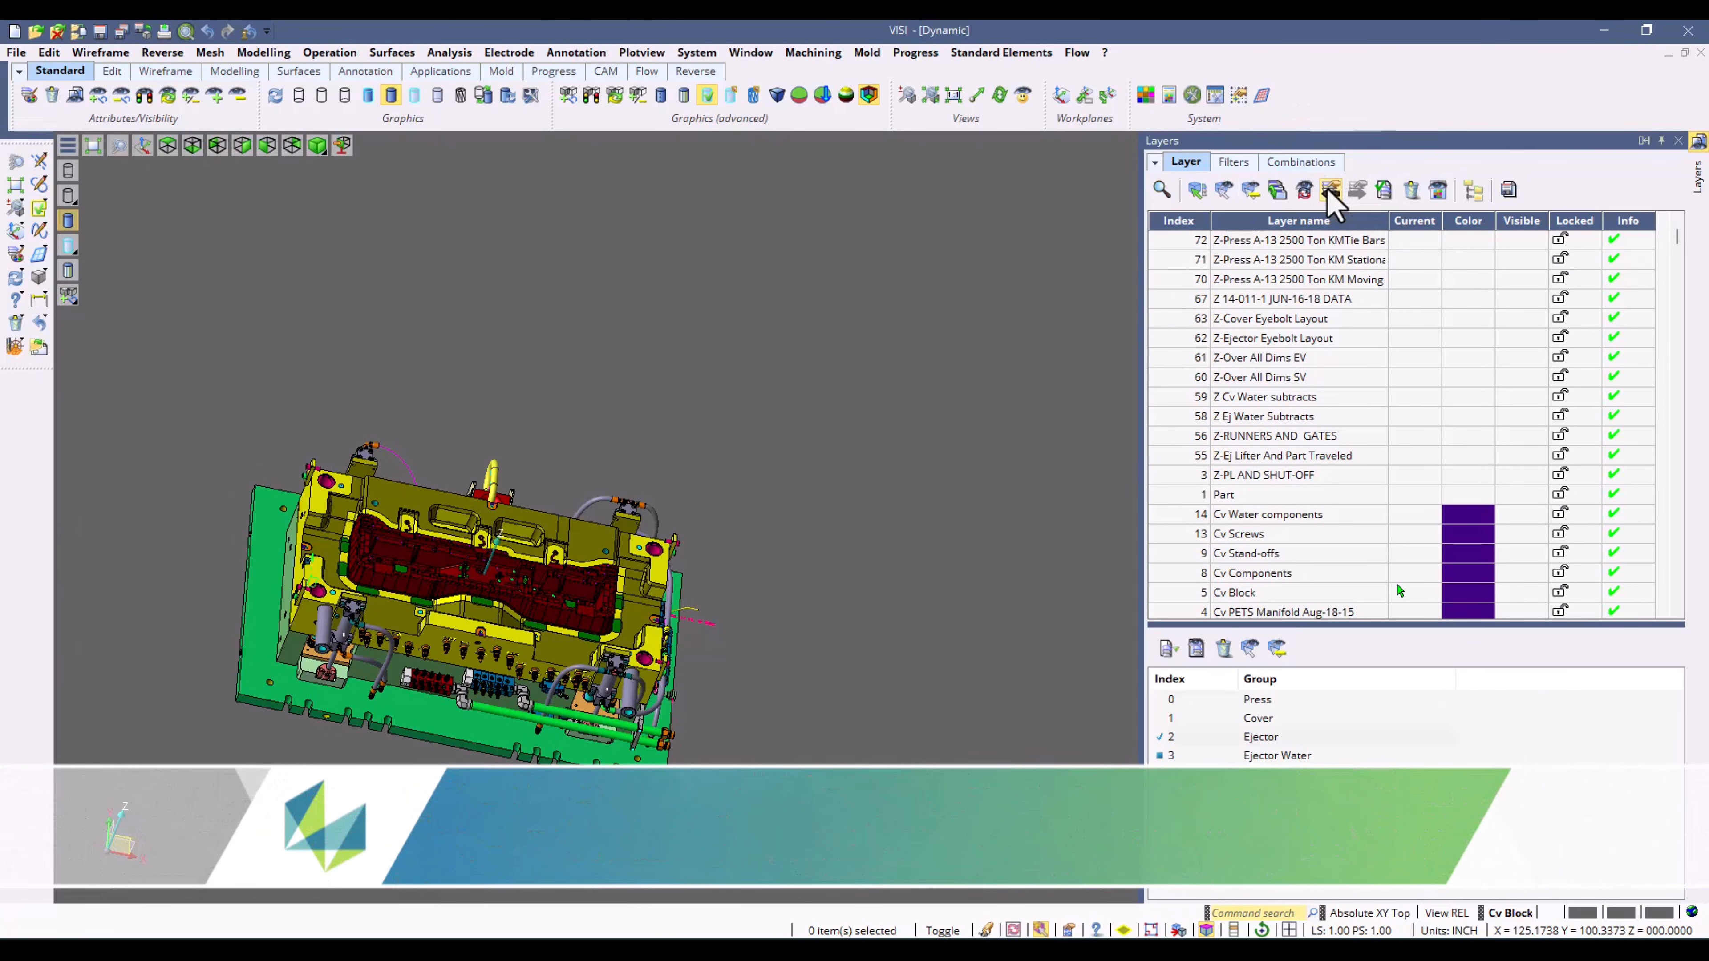
Step: Undo the last layer visibility selection and redo it
{"action": "key", "text": "ctrl"}
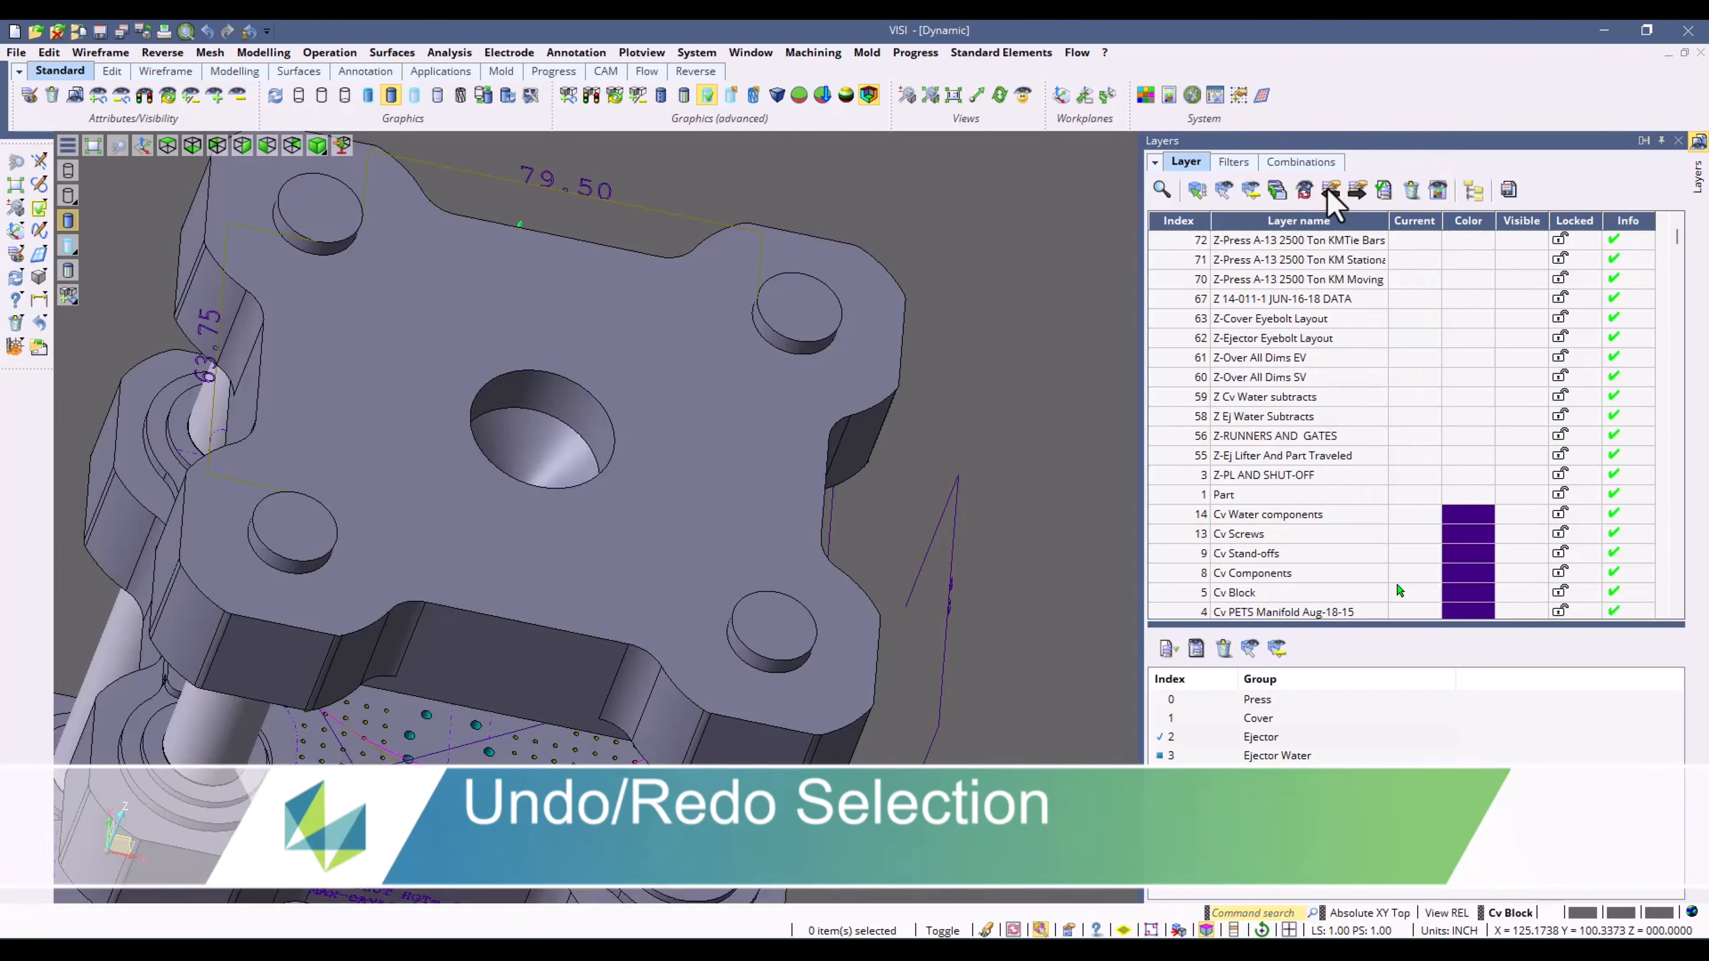
{"action": "left_click", "coordinate": [1329, 191]}
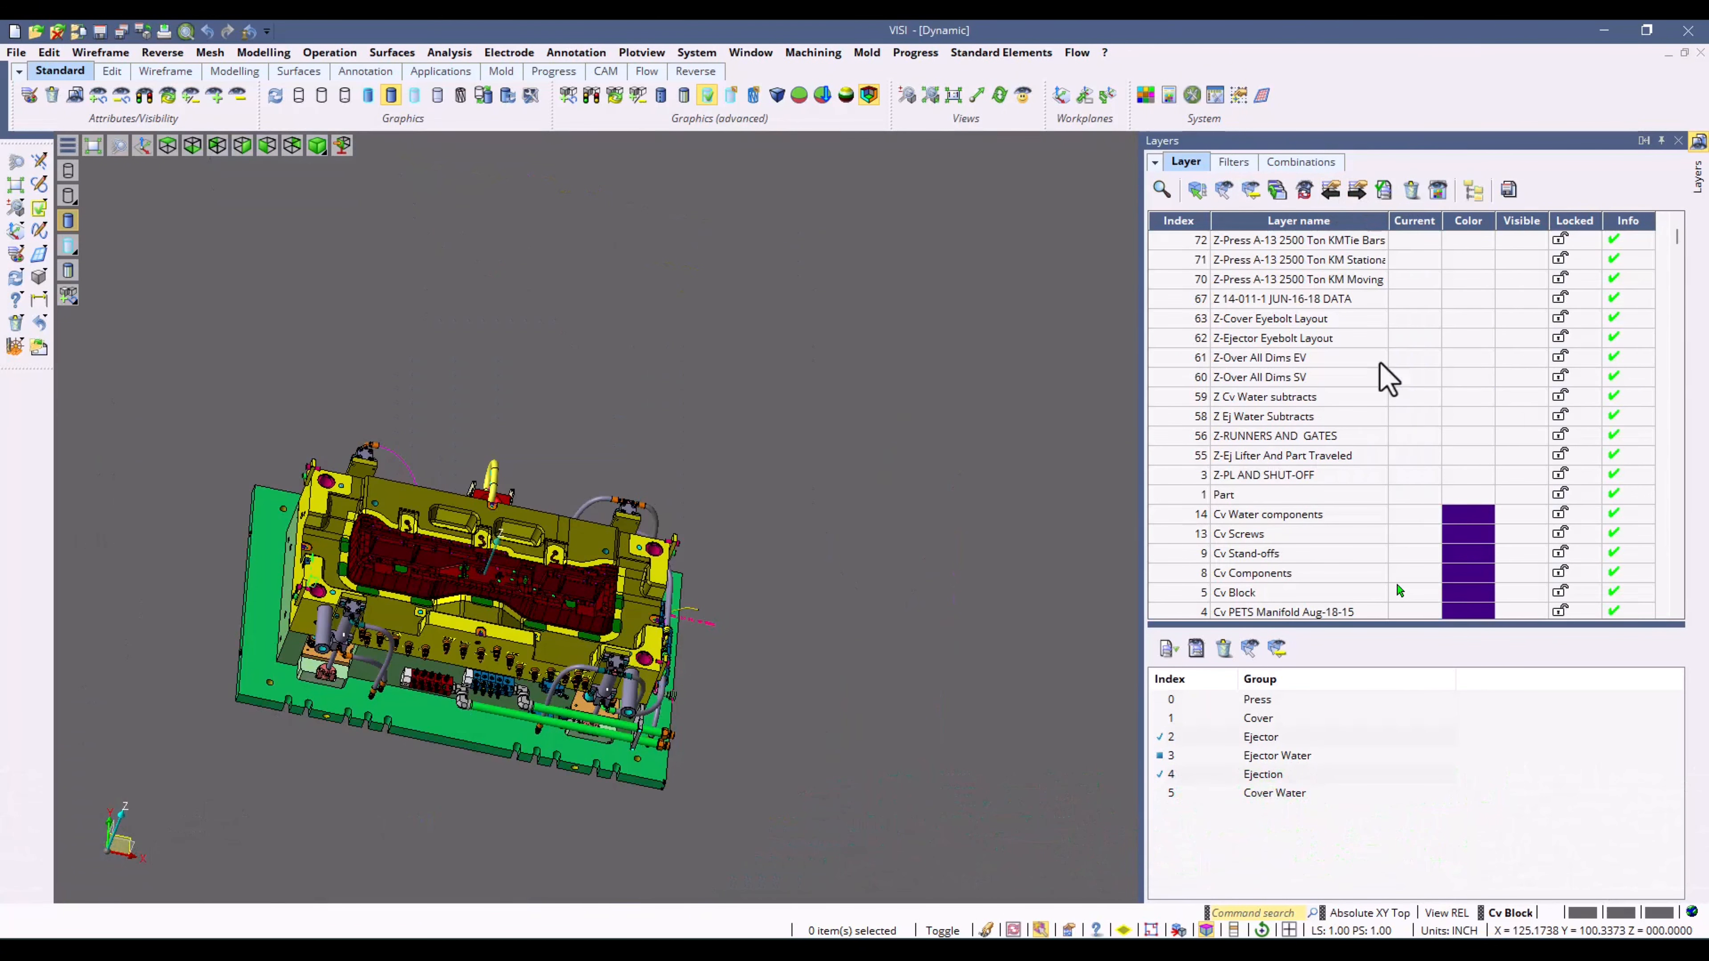
Step: Filter the layer list by the active groups and look through the Ejector layers
{"action": "left_click", "coordinate": [1197, 648]}
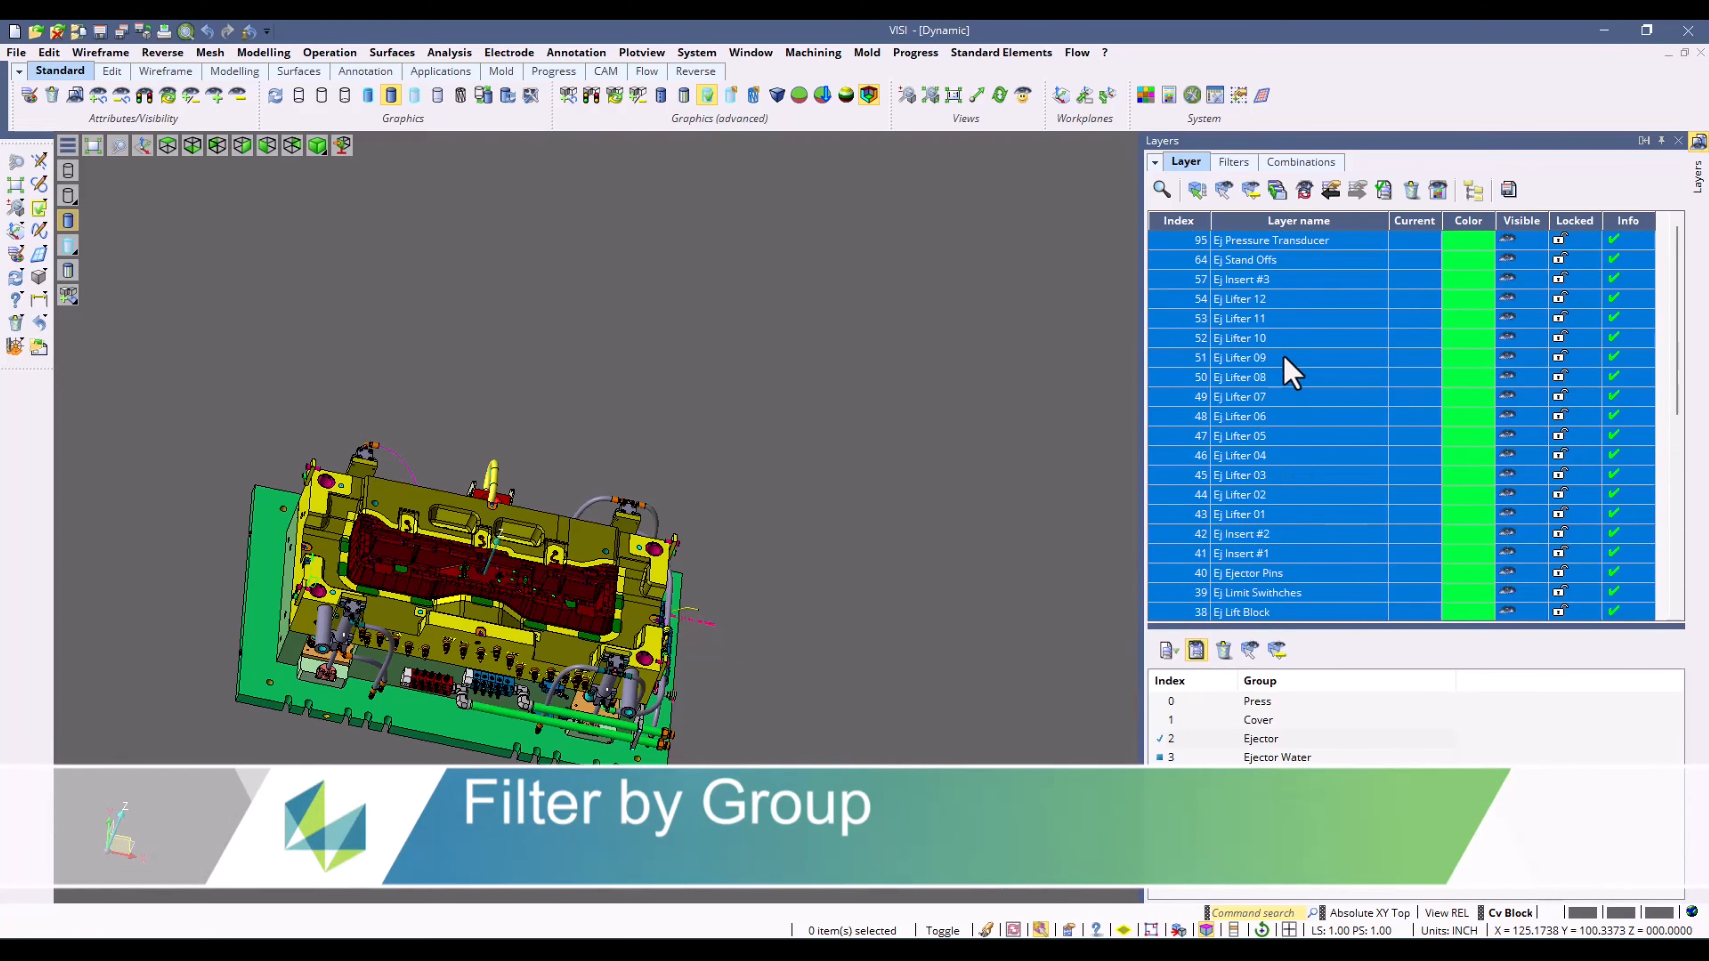
{"action": "scroll", "coordinate": [1284, 358], "scroll_direction": "down", "scroll_amount": 7}
{"action": "scroll", "coordinate": [1285, 359], "scroll_direction": "up", "scroll_amount": 7}
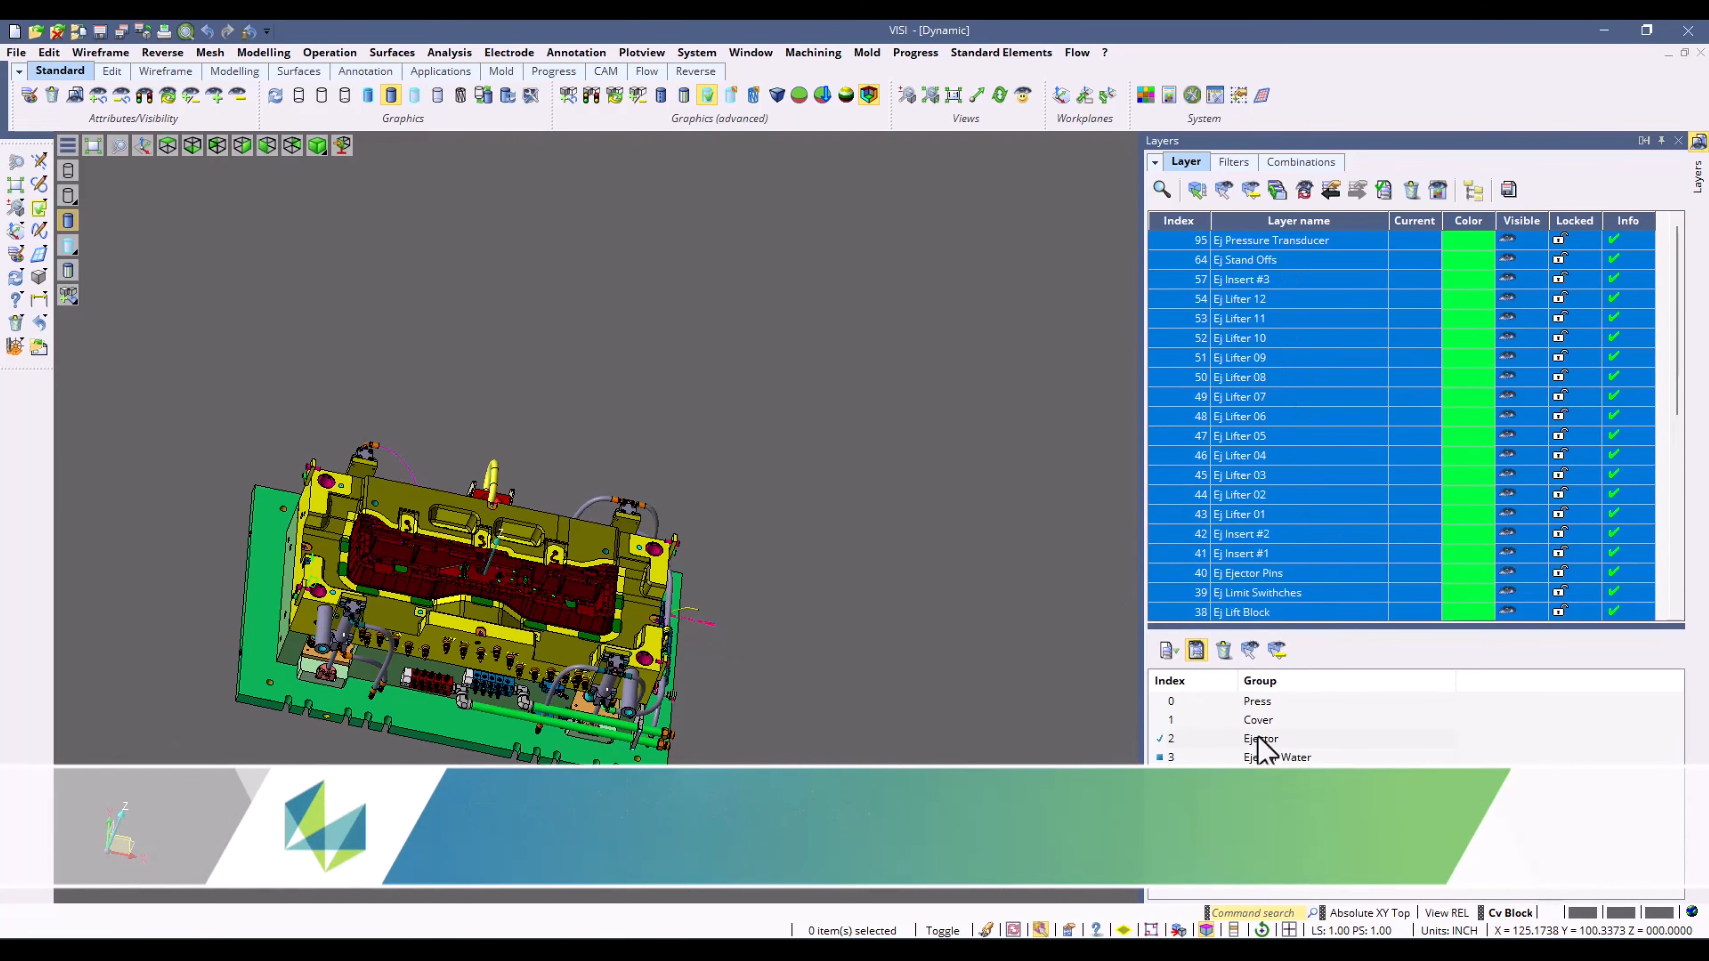
Step: Display the filtered layers of the Cover group and then the Ejector Water group, and switch off the group filter
{"action": "left_click", "coordinate": [1258, 719]}
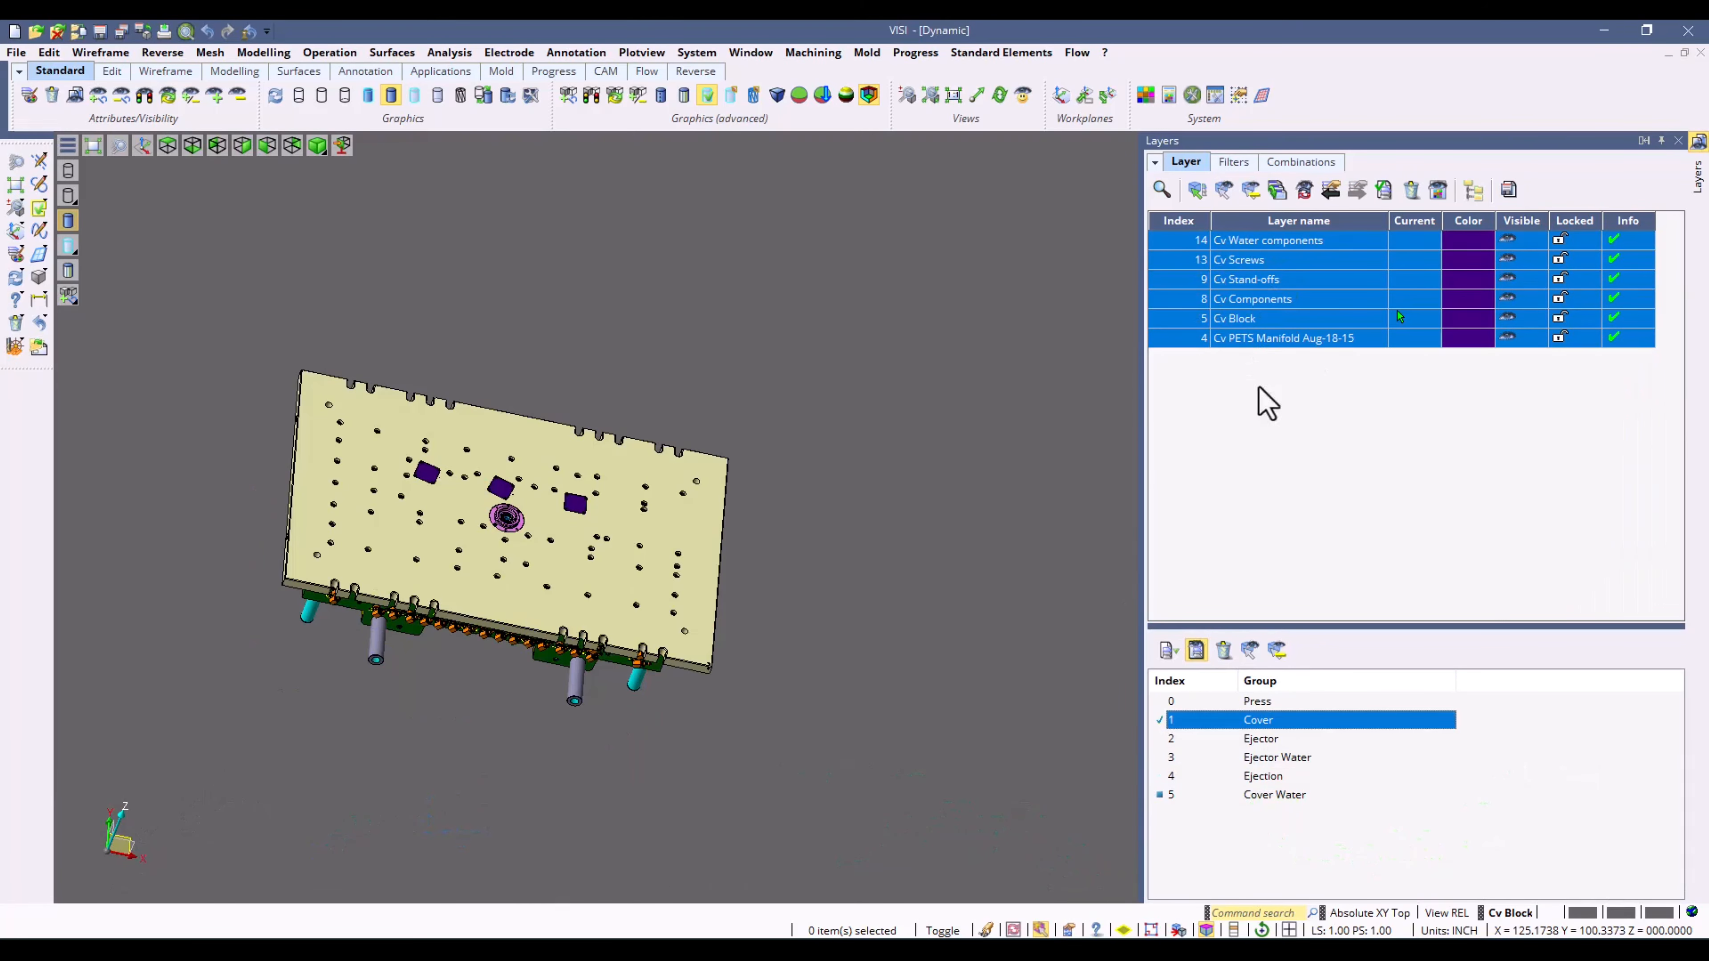
{"action": "left_click", "coordinate": [1276, 757]}
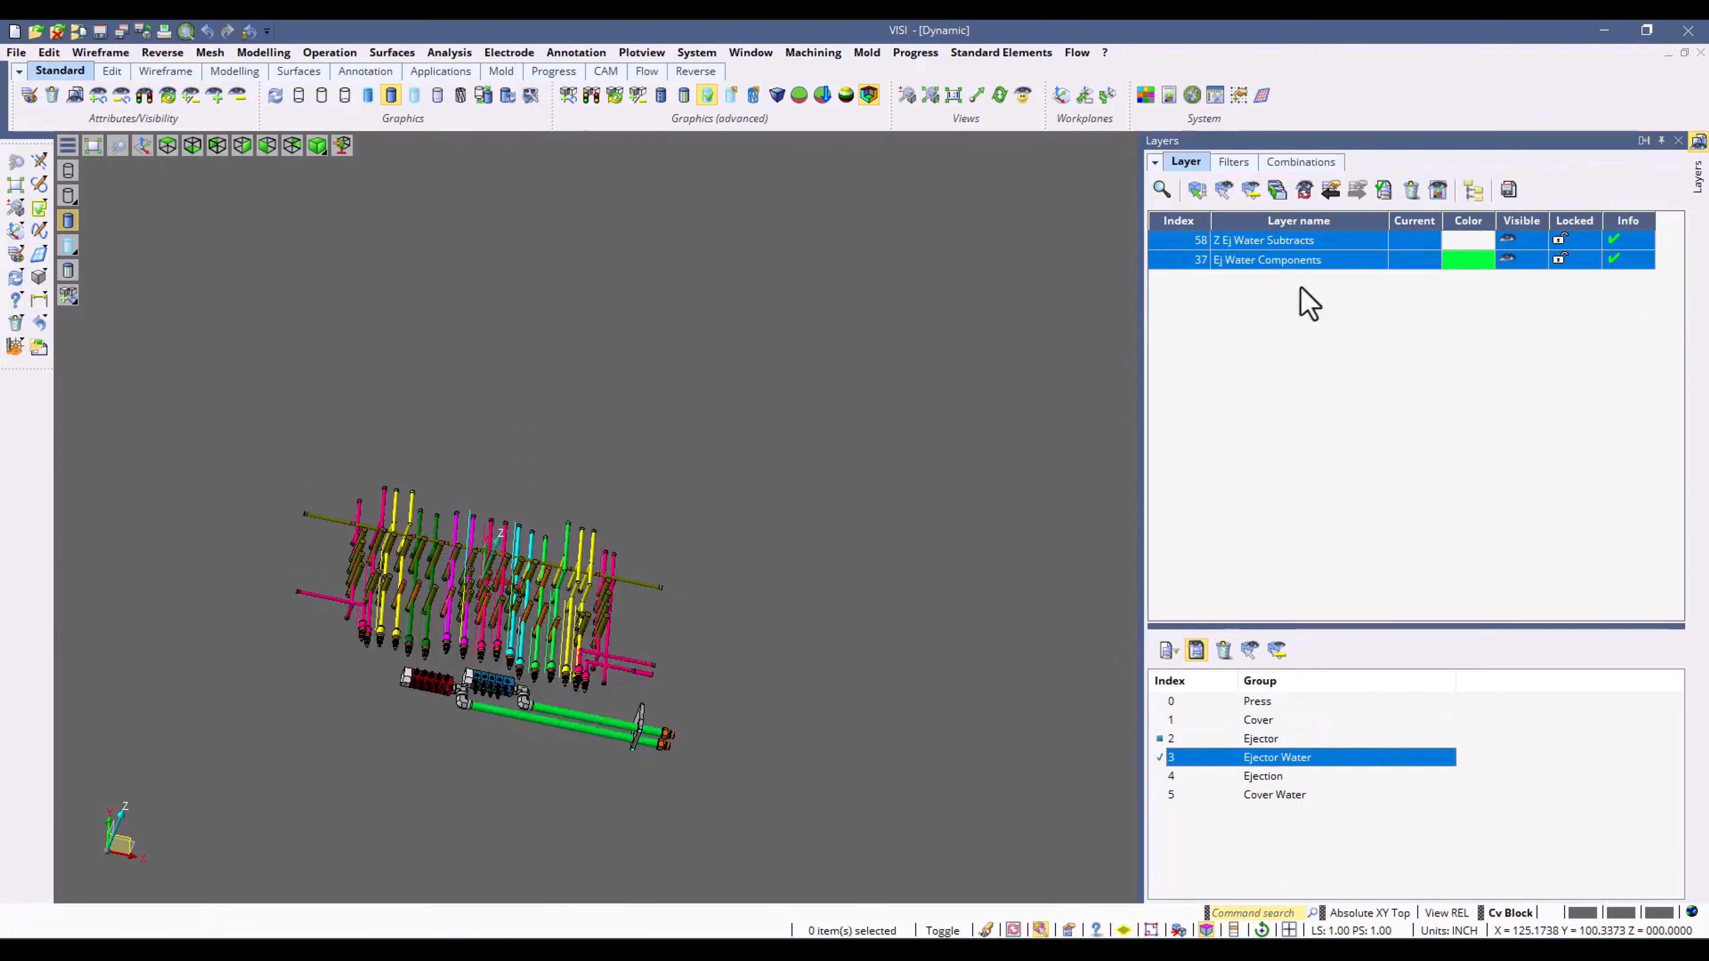
{"action": "left_click", "coordinate": [1190, 648]}
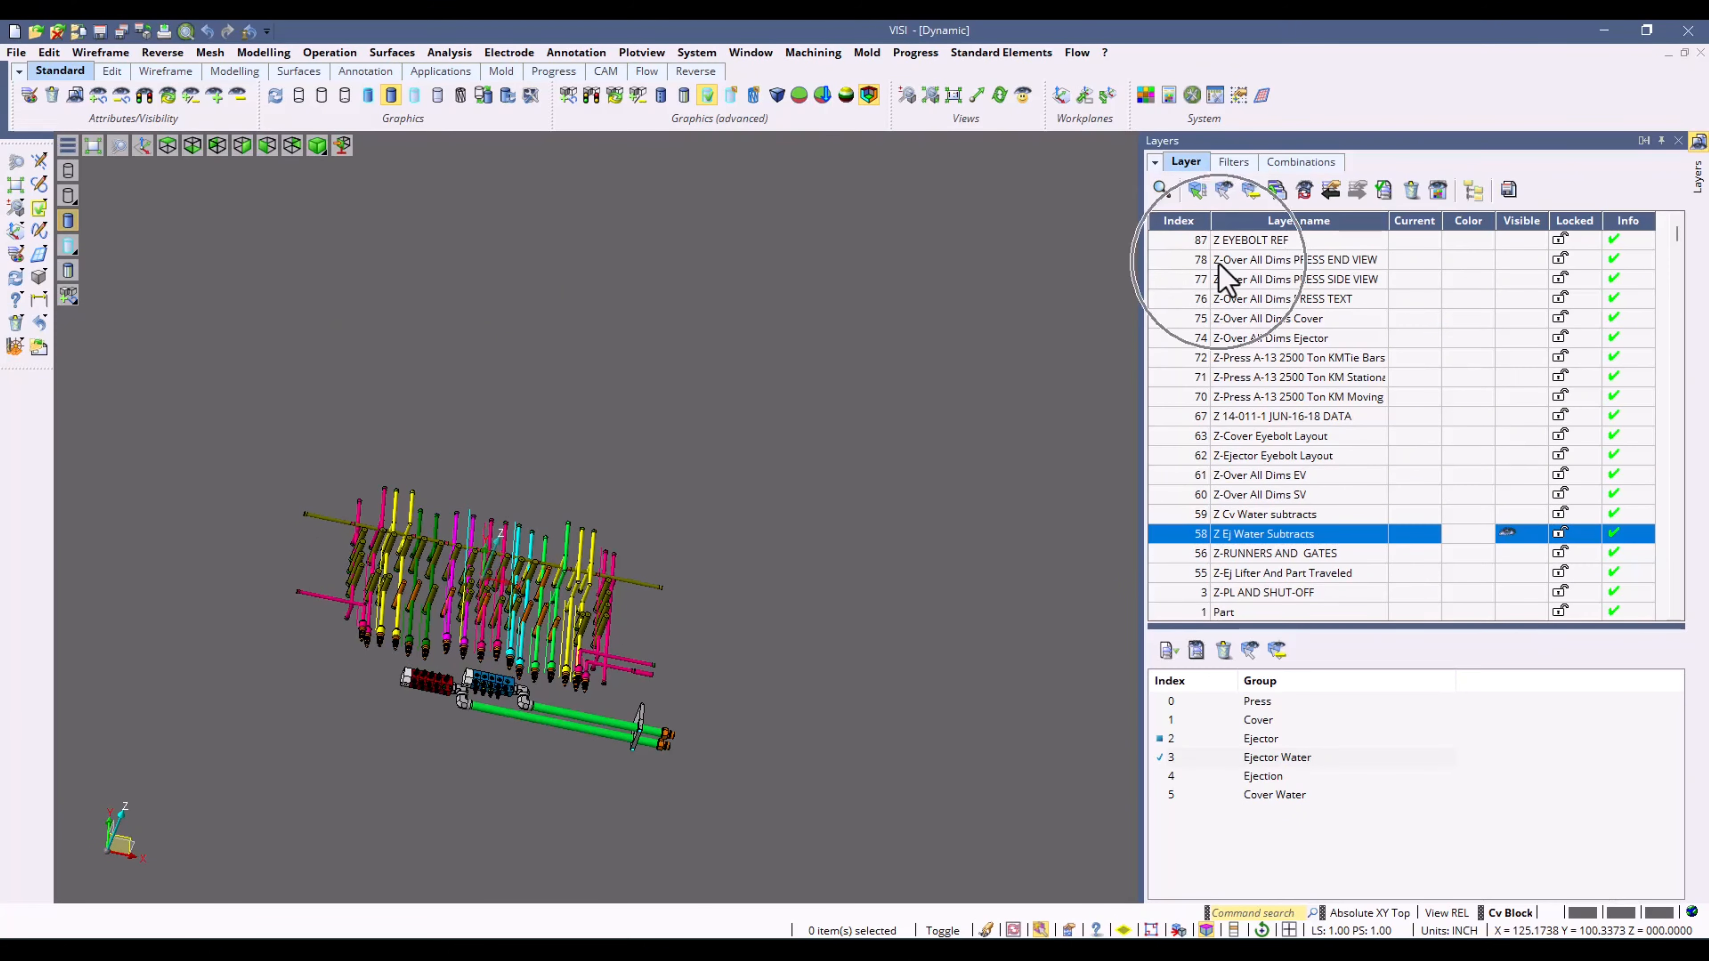
Step: Find and select all layers whose names contain "Z" with Search and replace
{"action": "right_click", "coordinate": [1255, 224]}
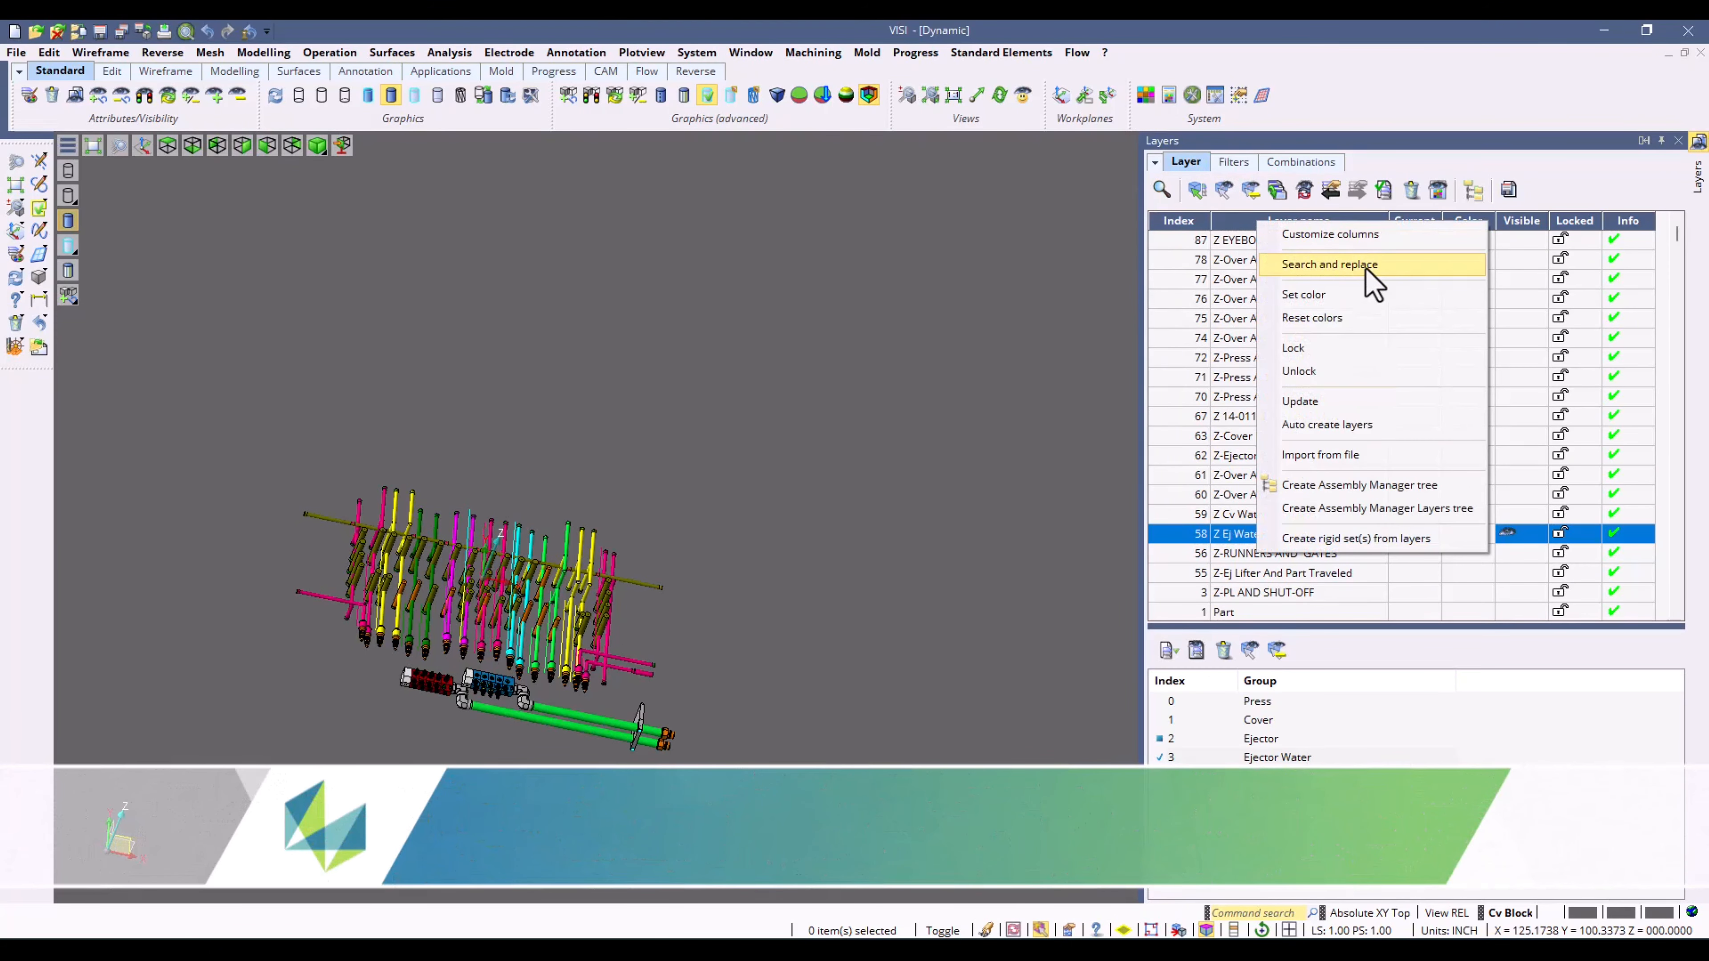
{"action": "left_click", "coordinate": [1366, 269]}
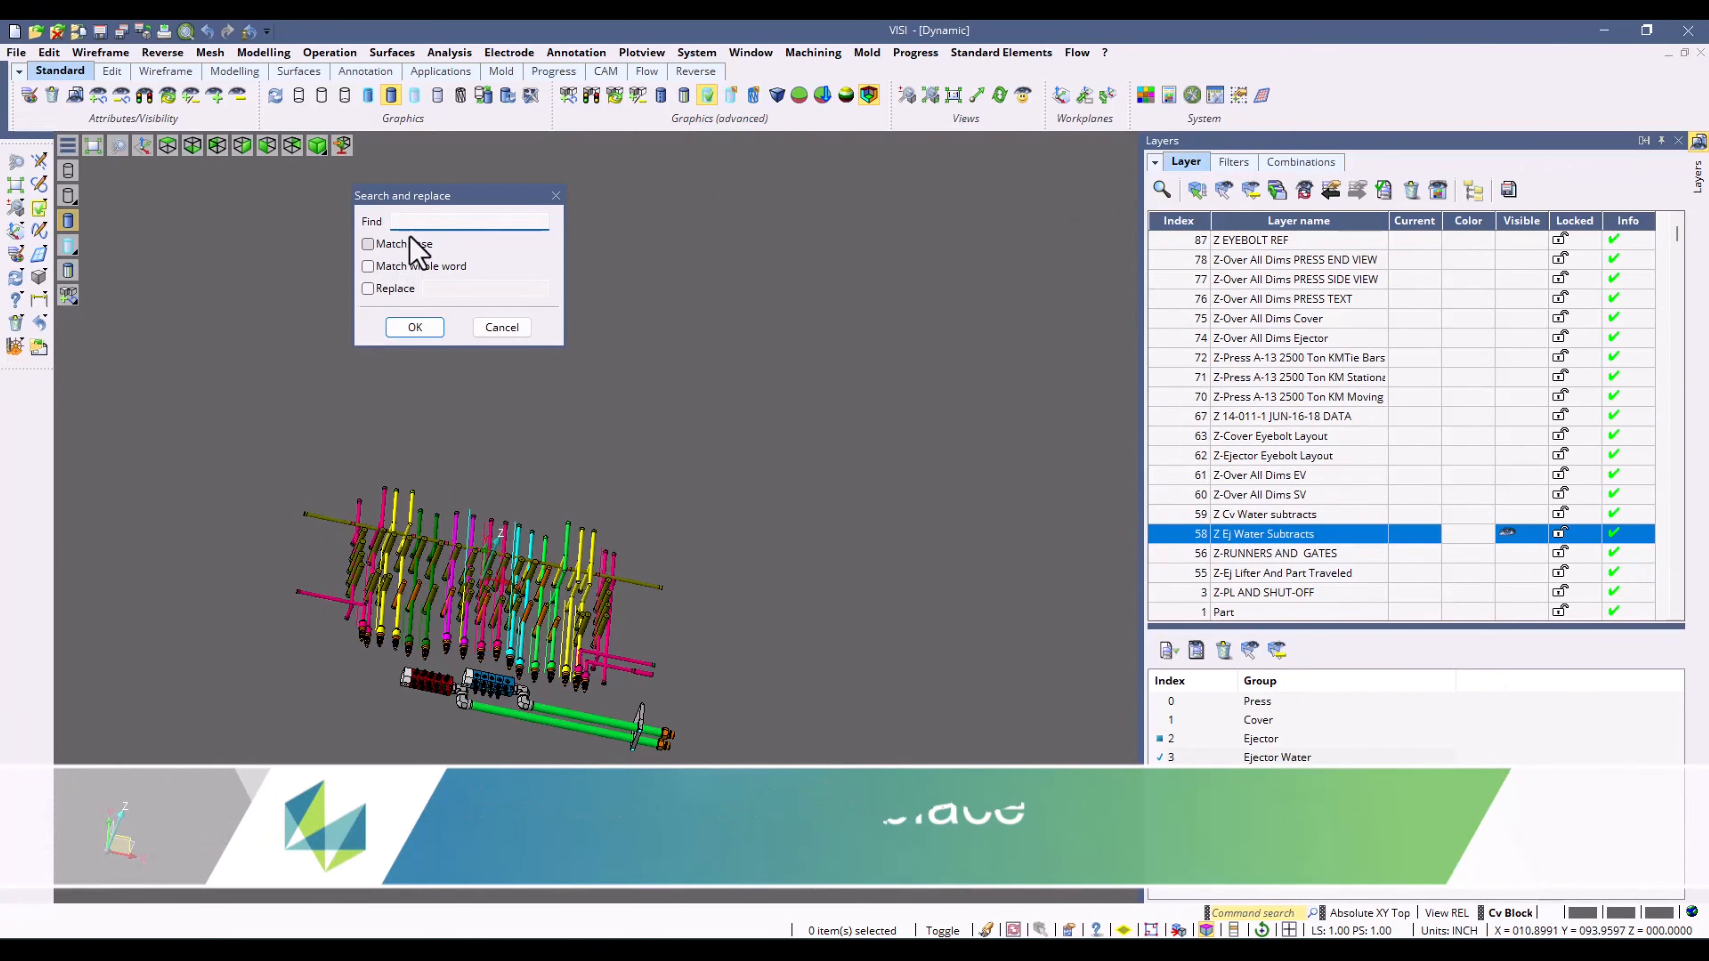
{"action": "type", "text": "Z"}
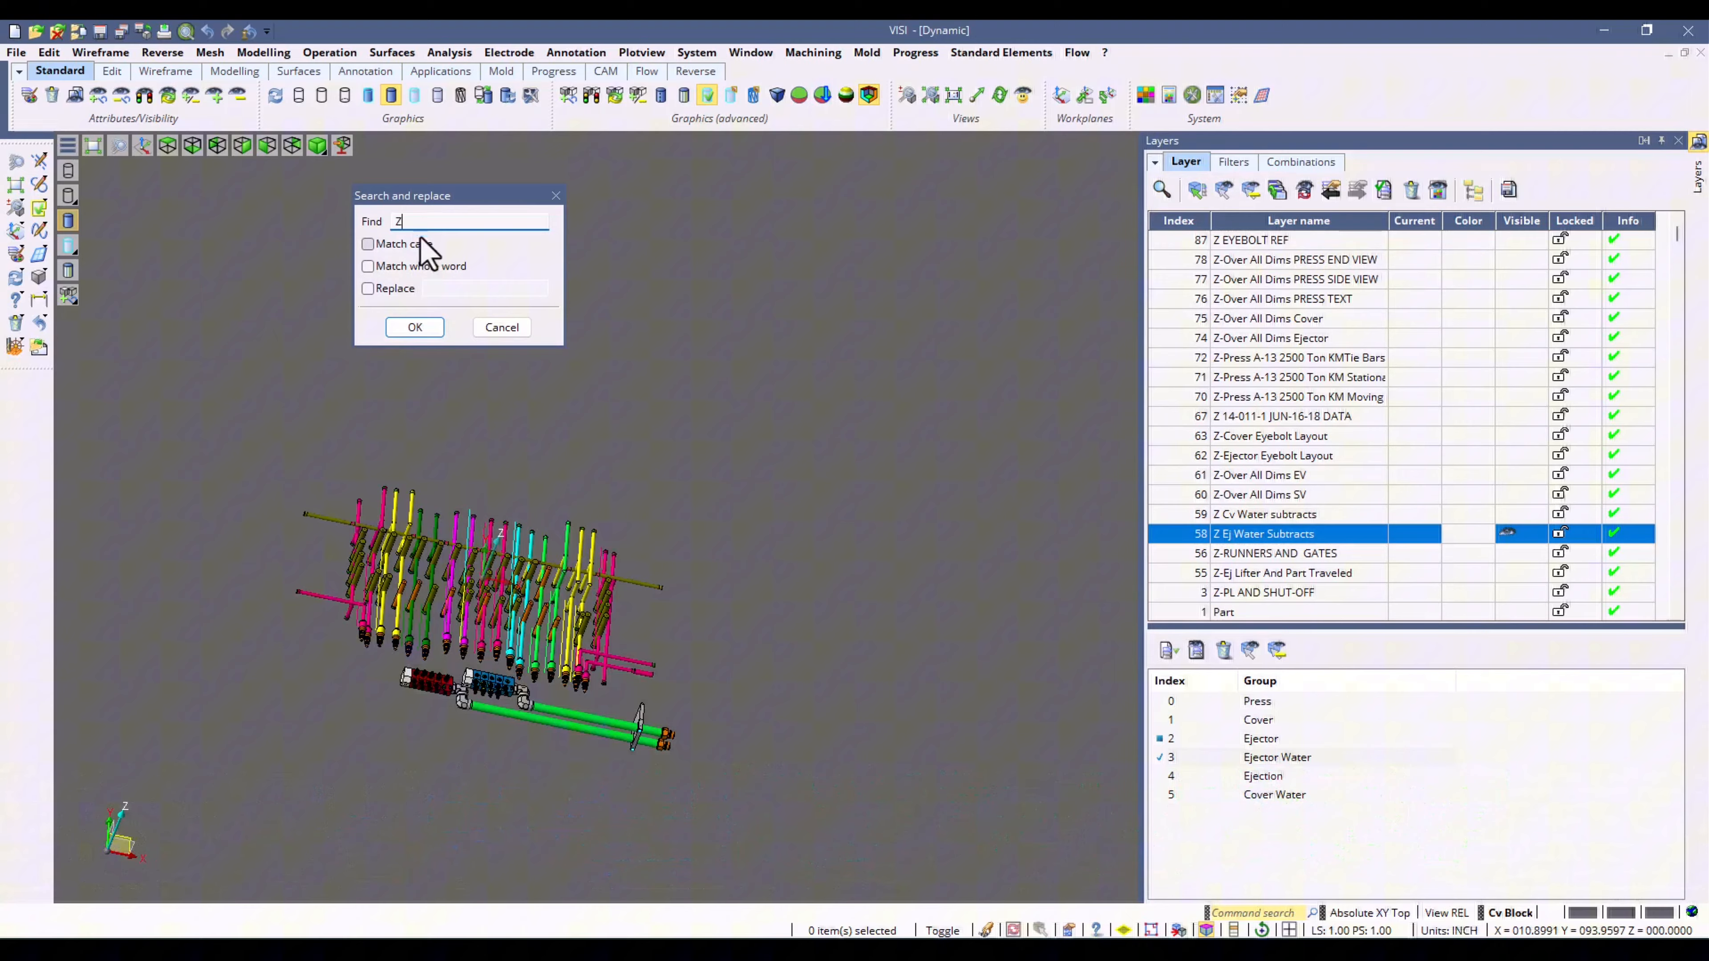
{"action": "left_click", "coordinate": [413, 329]}
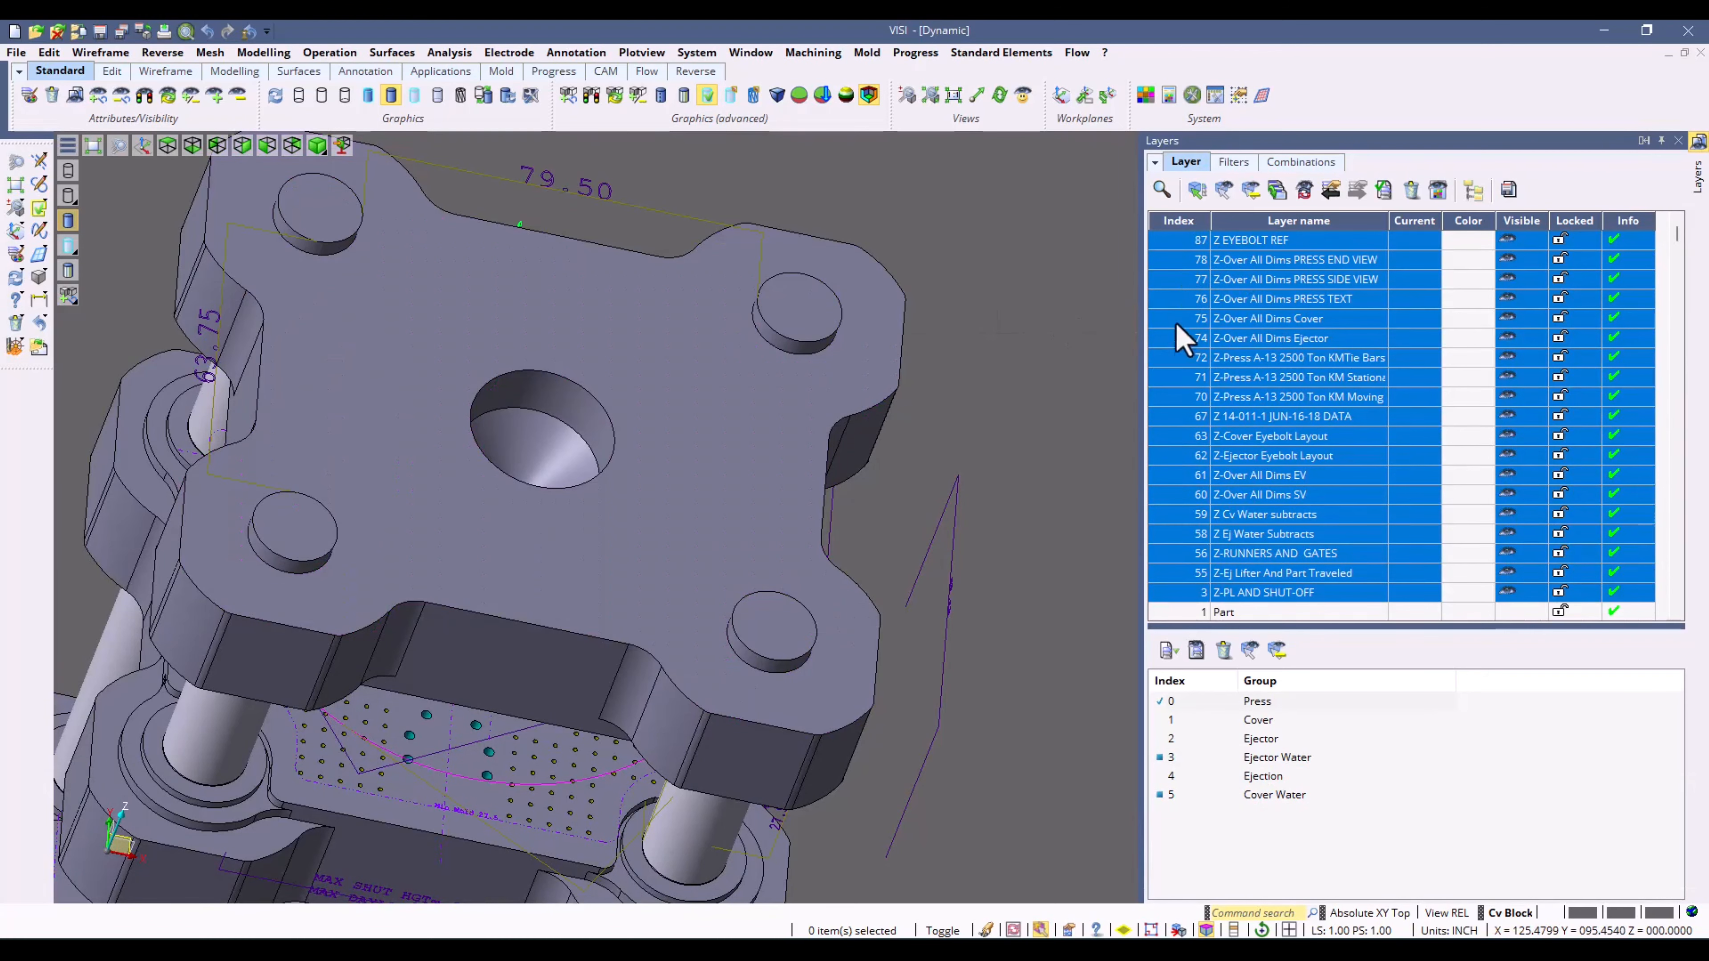
Step: Remove the letter "Z" from all matching layer names by replacing it with nothing
{"action": "right_click", "coordinate": [1268, 218]}
{"action": "left_click", "coordinate": [1331, 258]}
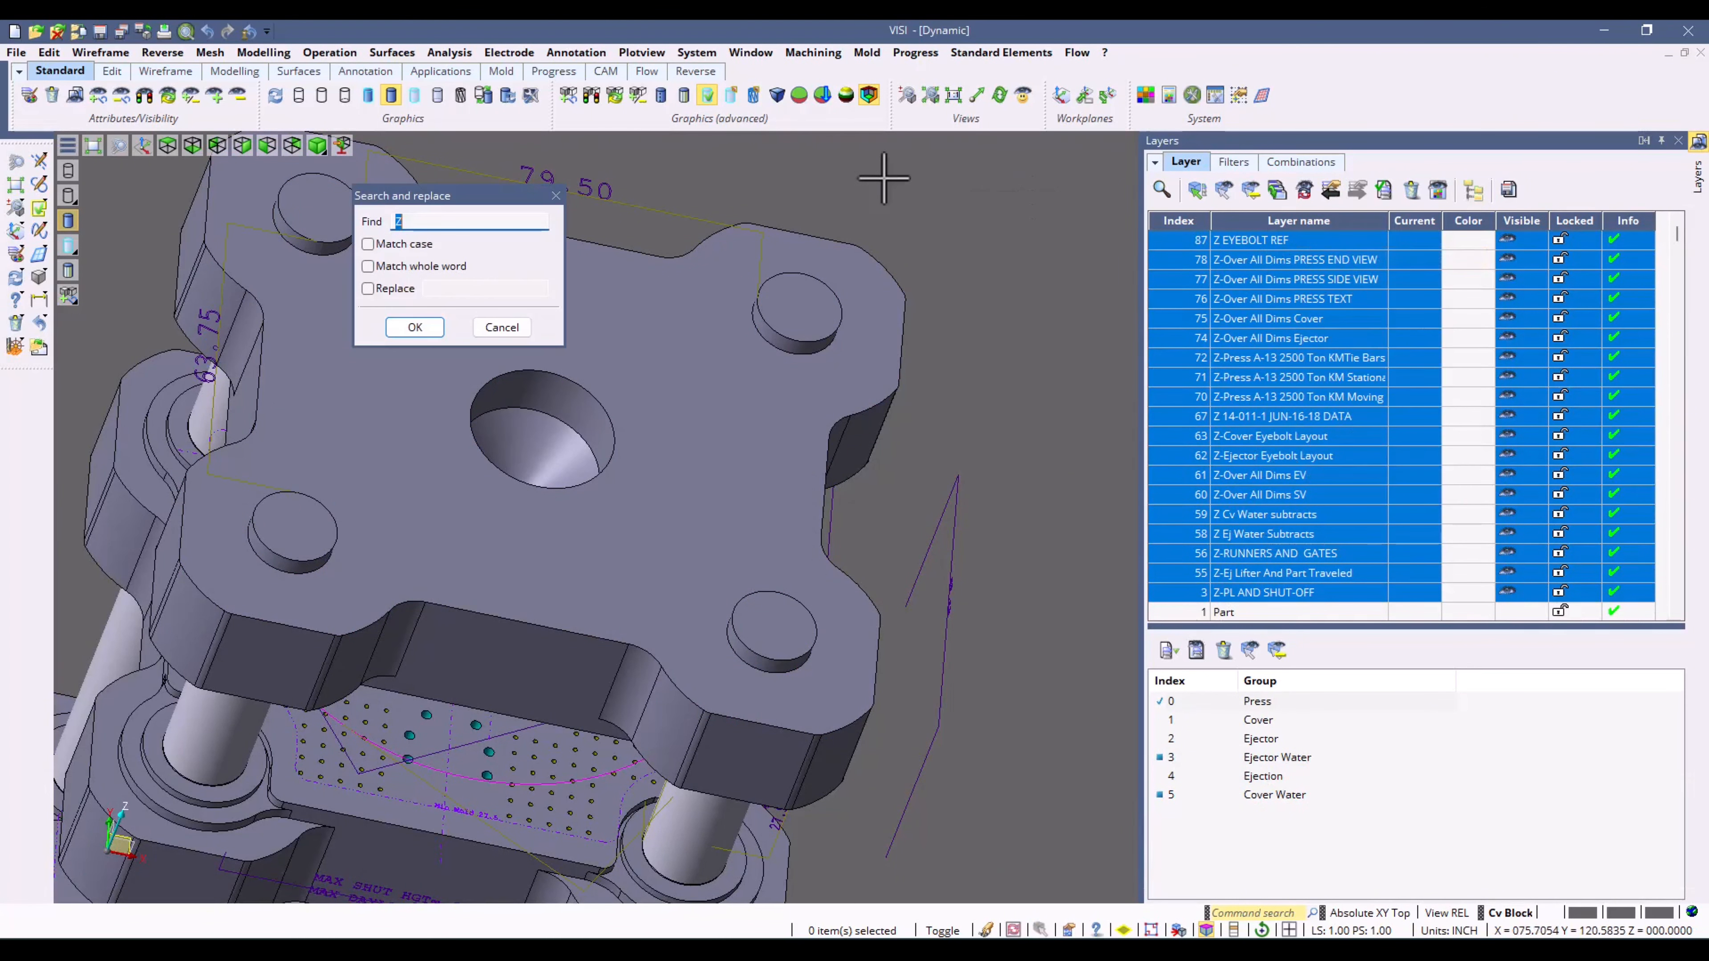
{"action": "left_click", "coordinate": [379, 290]}
{"action": "left_click", "coordinate": [474, 290]}
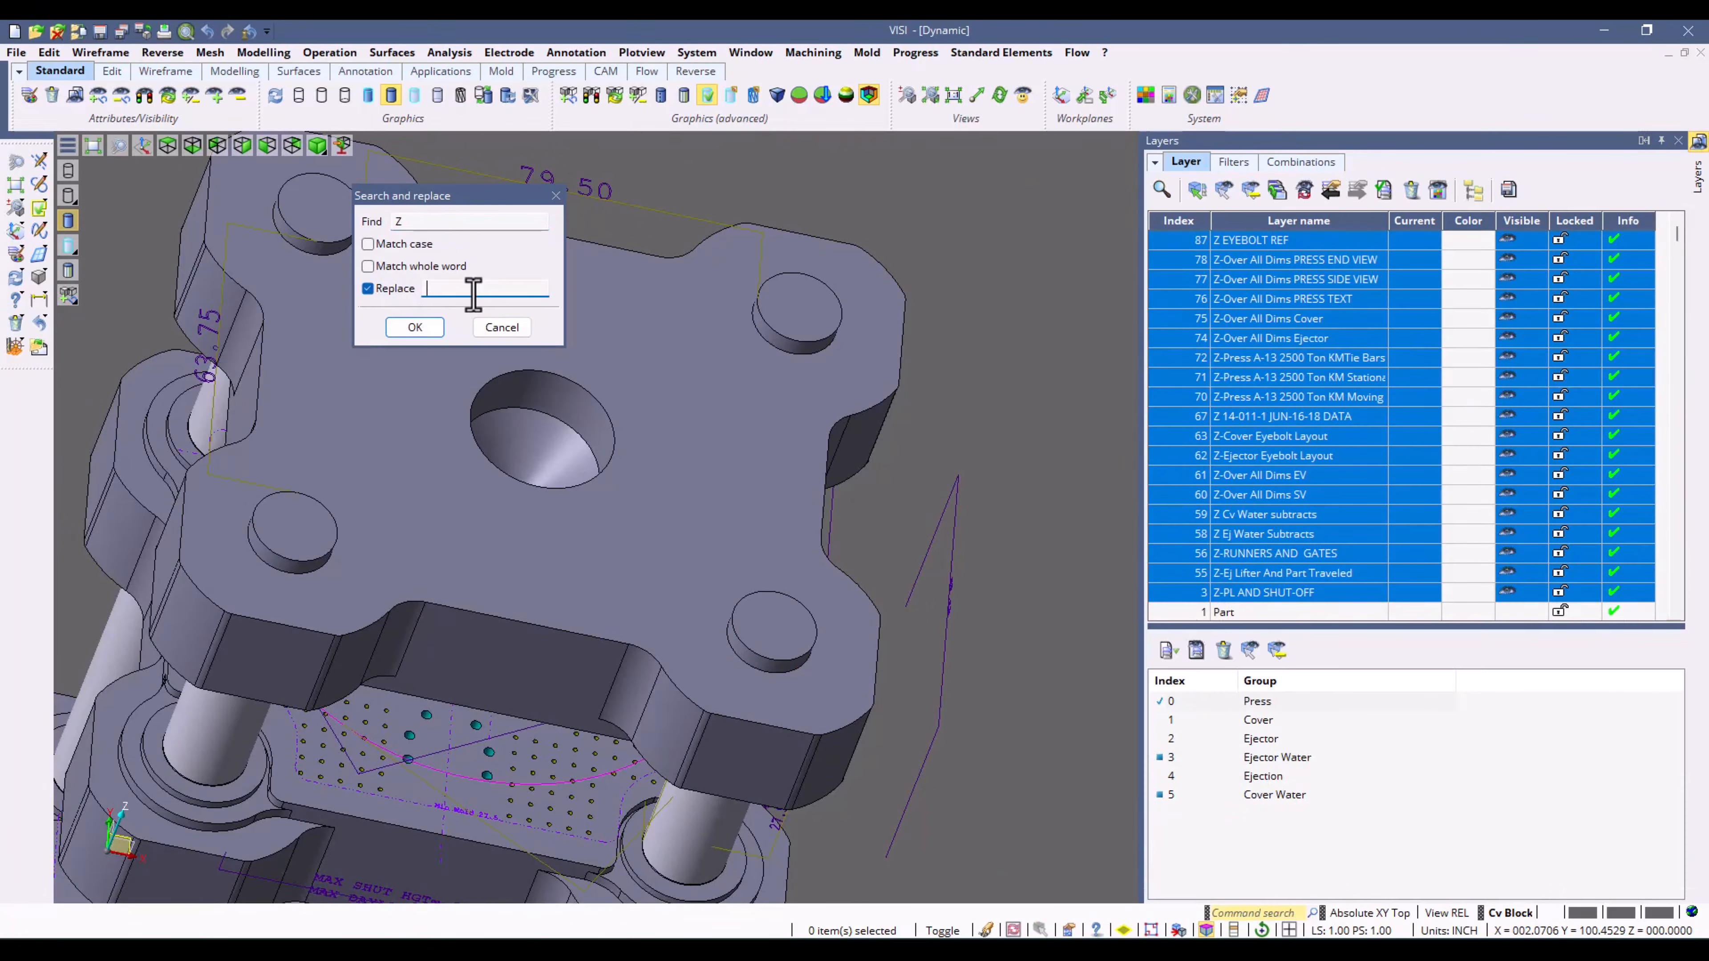
{"action": "left_click", "coordinate": [437, 324]}
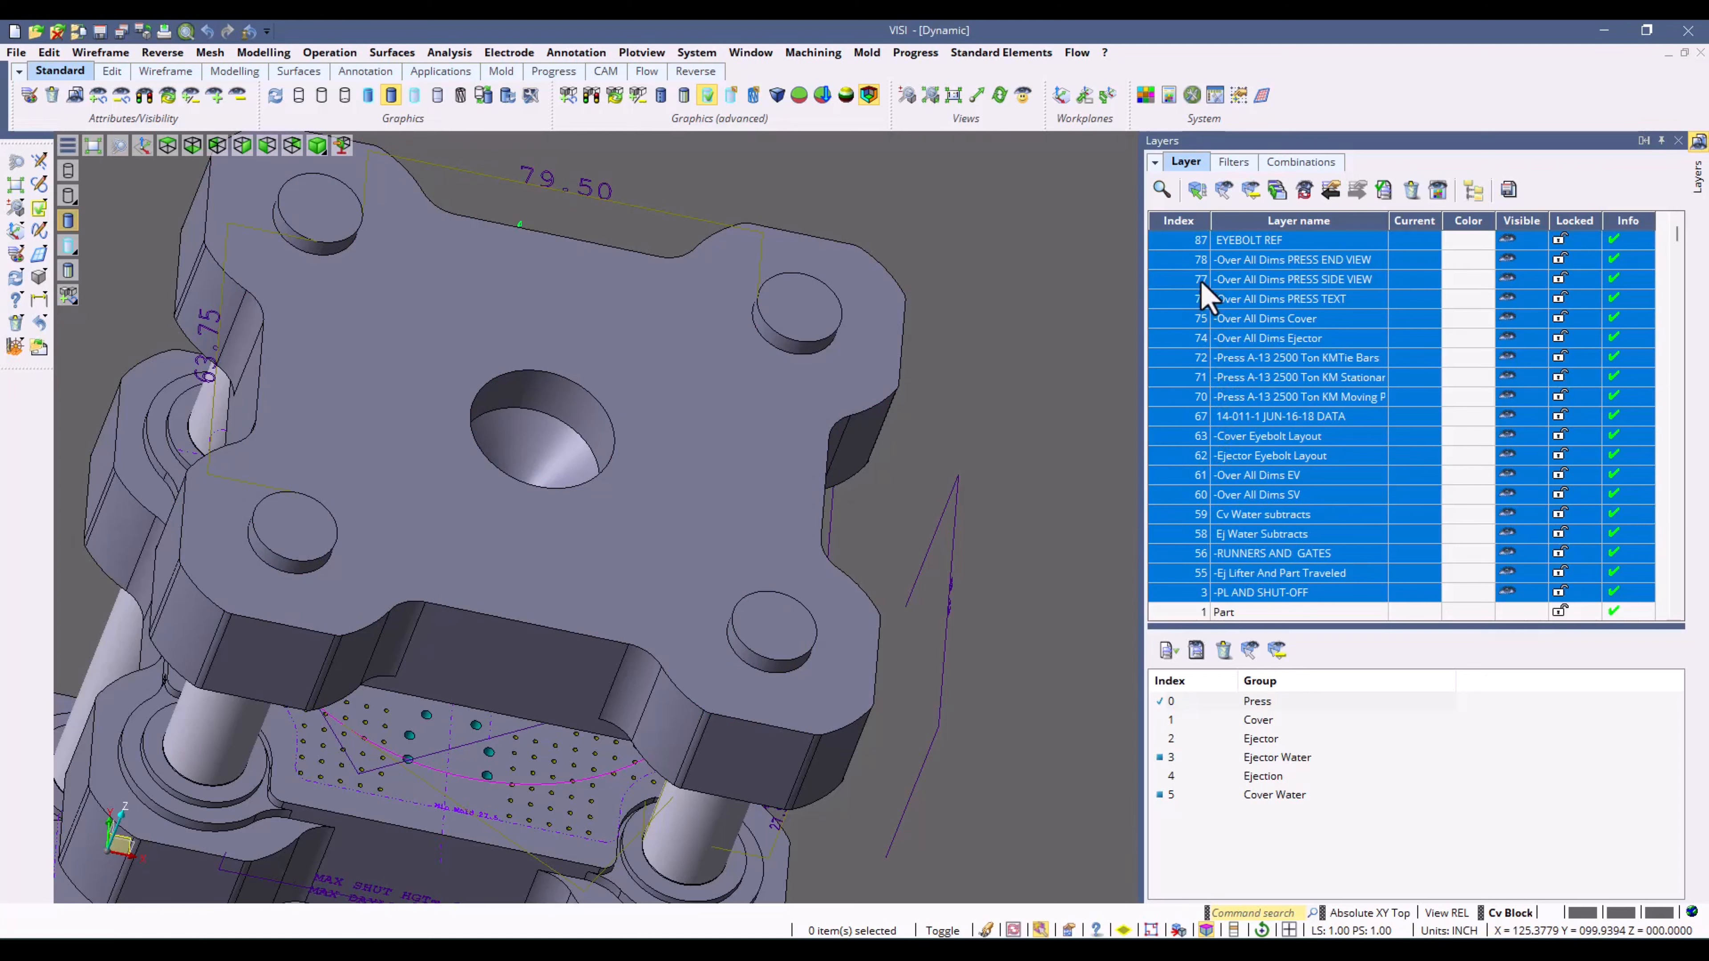
Step: Add the comment "This is a Test" to the EYEBOLT REF layer
{"action": "double_click", "coordinate": [1629, 239]}
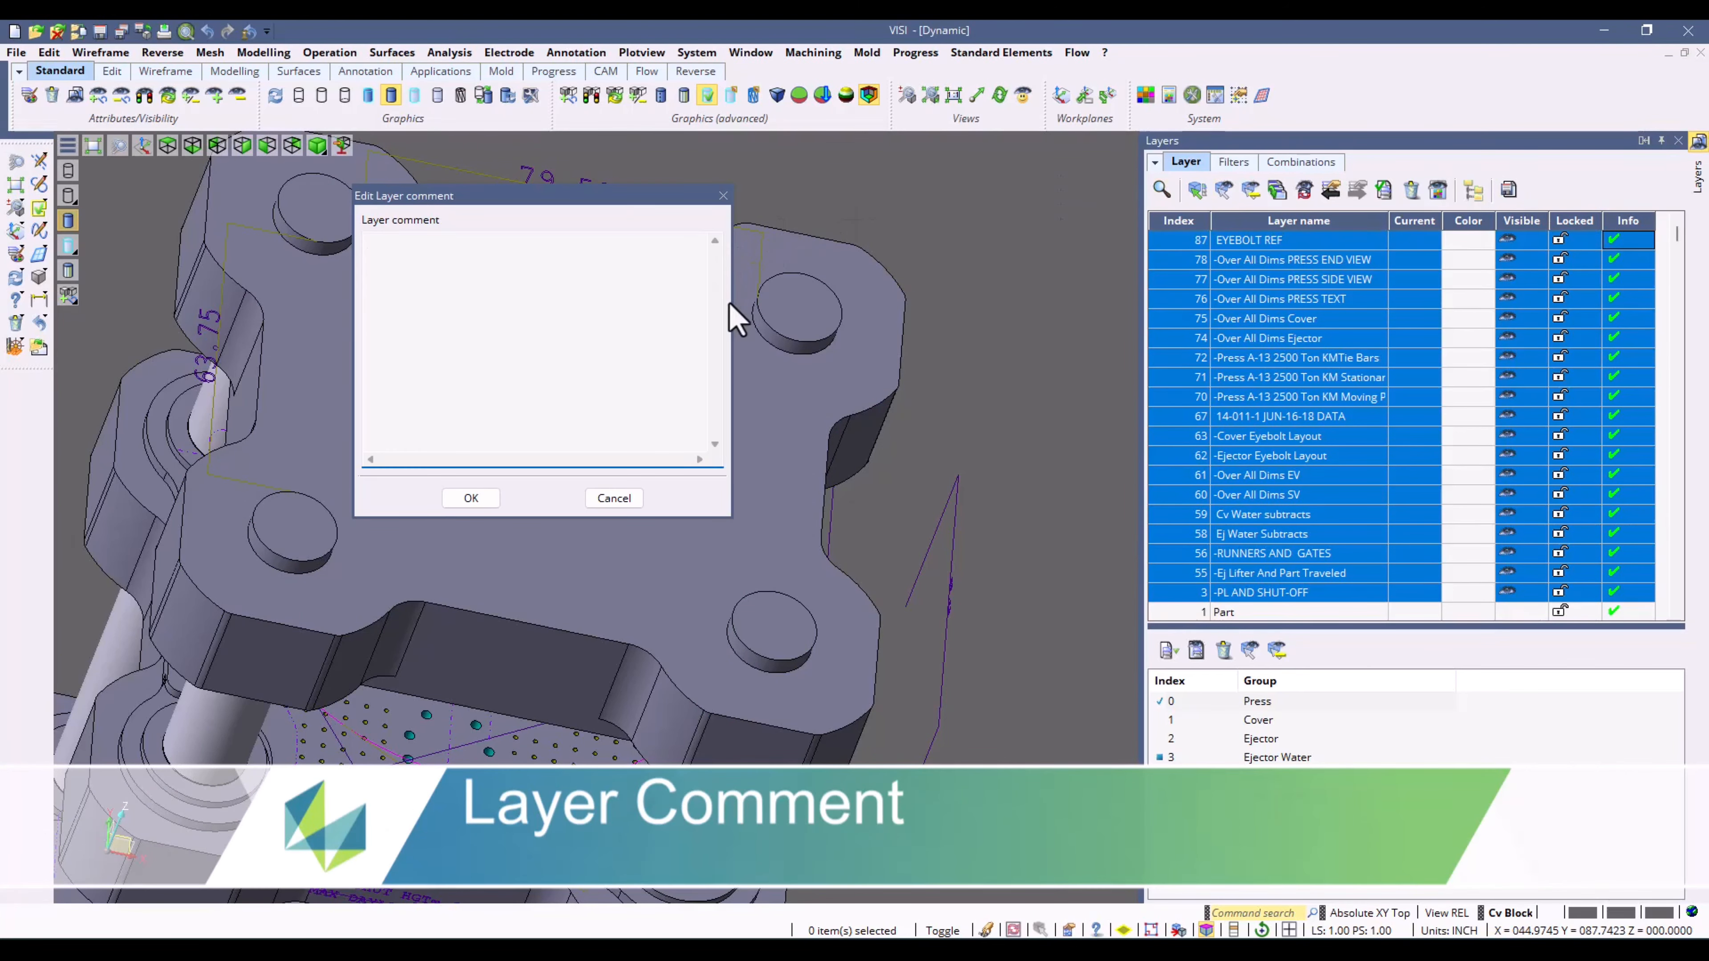
{"action": "type", "text": "This is a Test"}
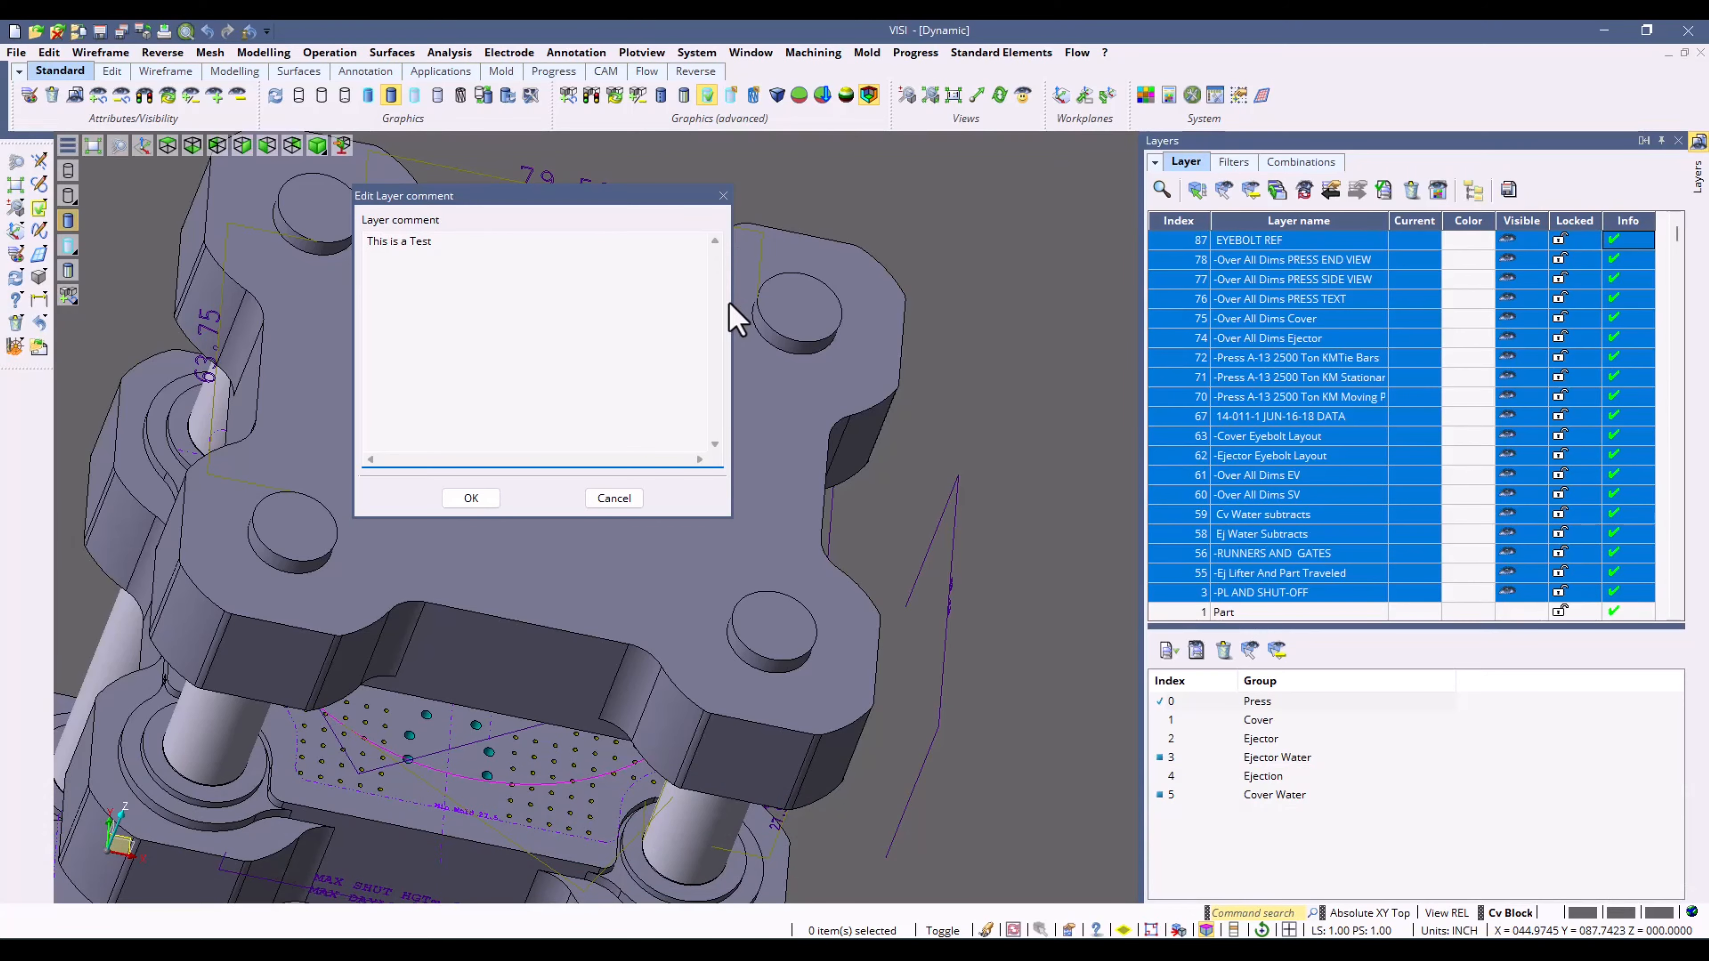
{"action": "left_click", "coordinate": [471, 498]}
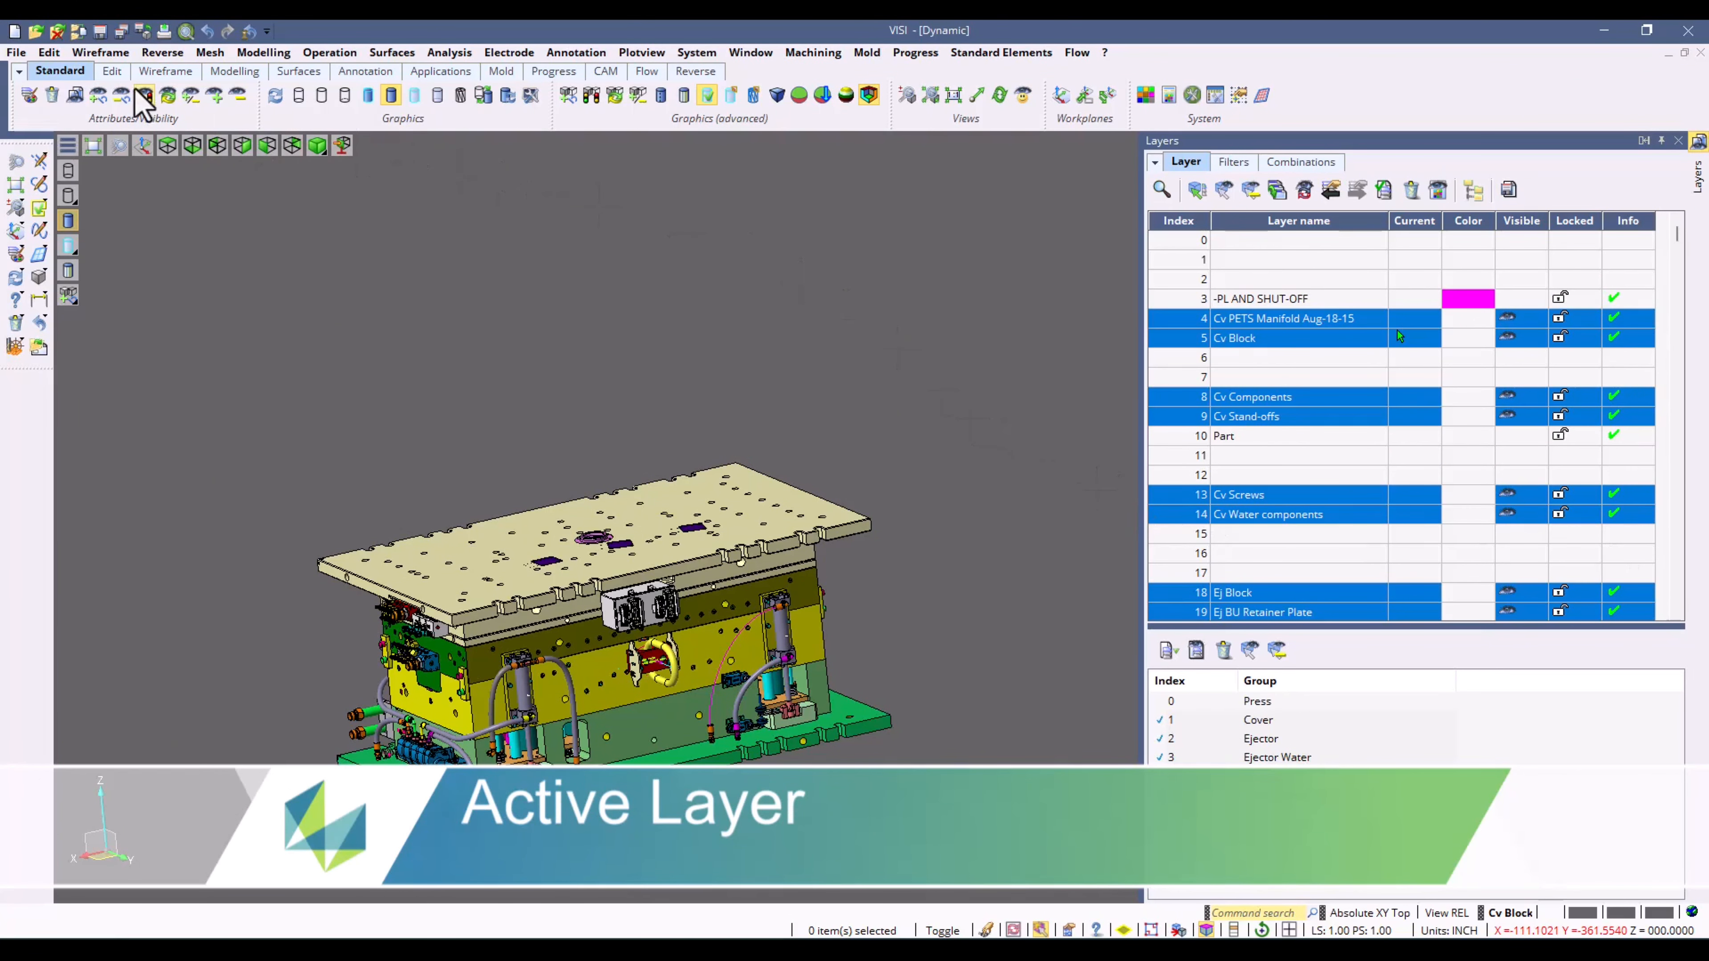
Step: Isolate the small plate on the mold's side, swap visible and hidden entities, and check the Info marks in the layer list
{"action": "left_click", "coordinate": [97, 95]}
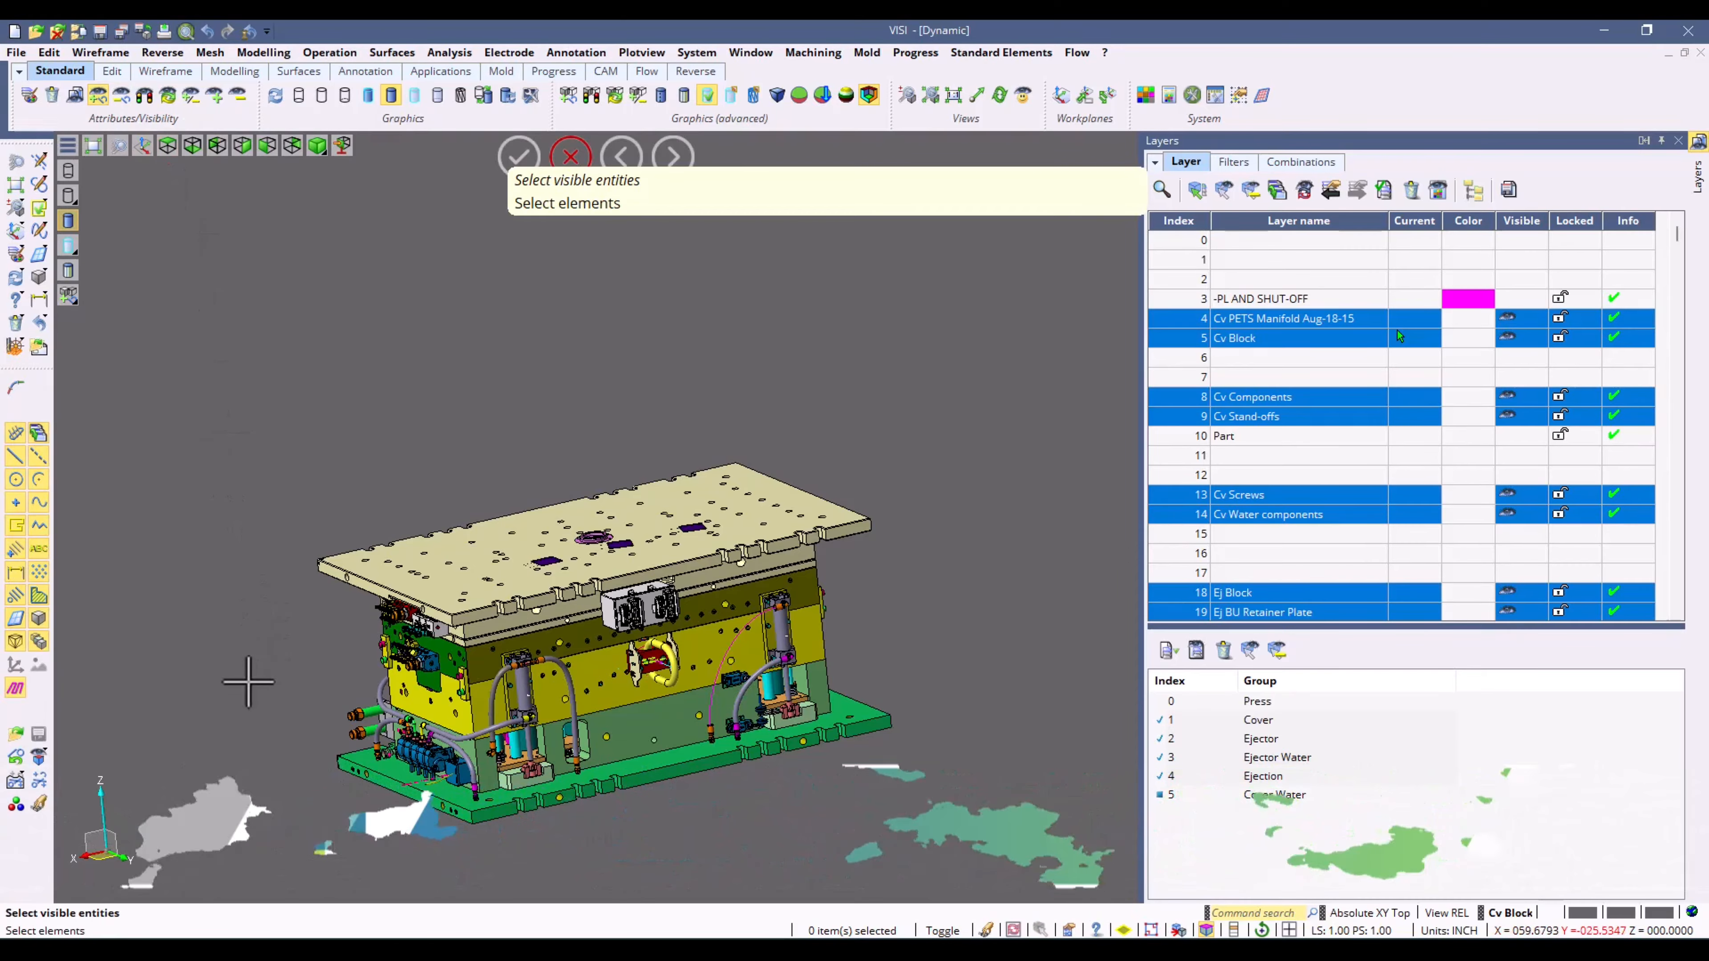
{"action": "left_click", "coordinate": [501, 693]}
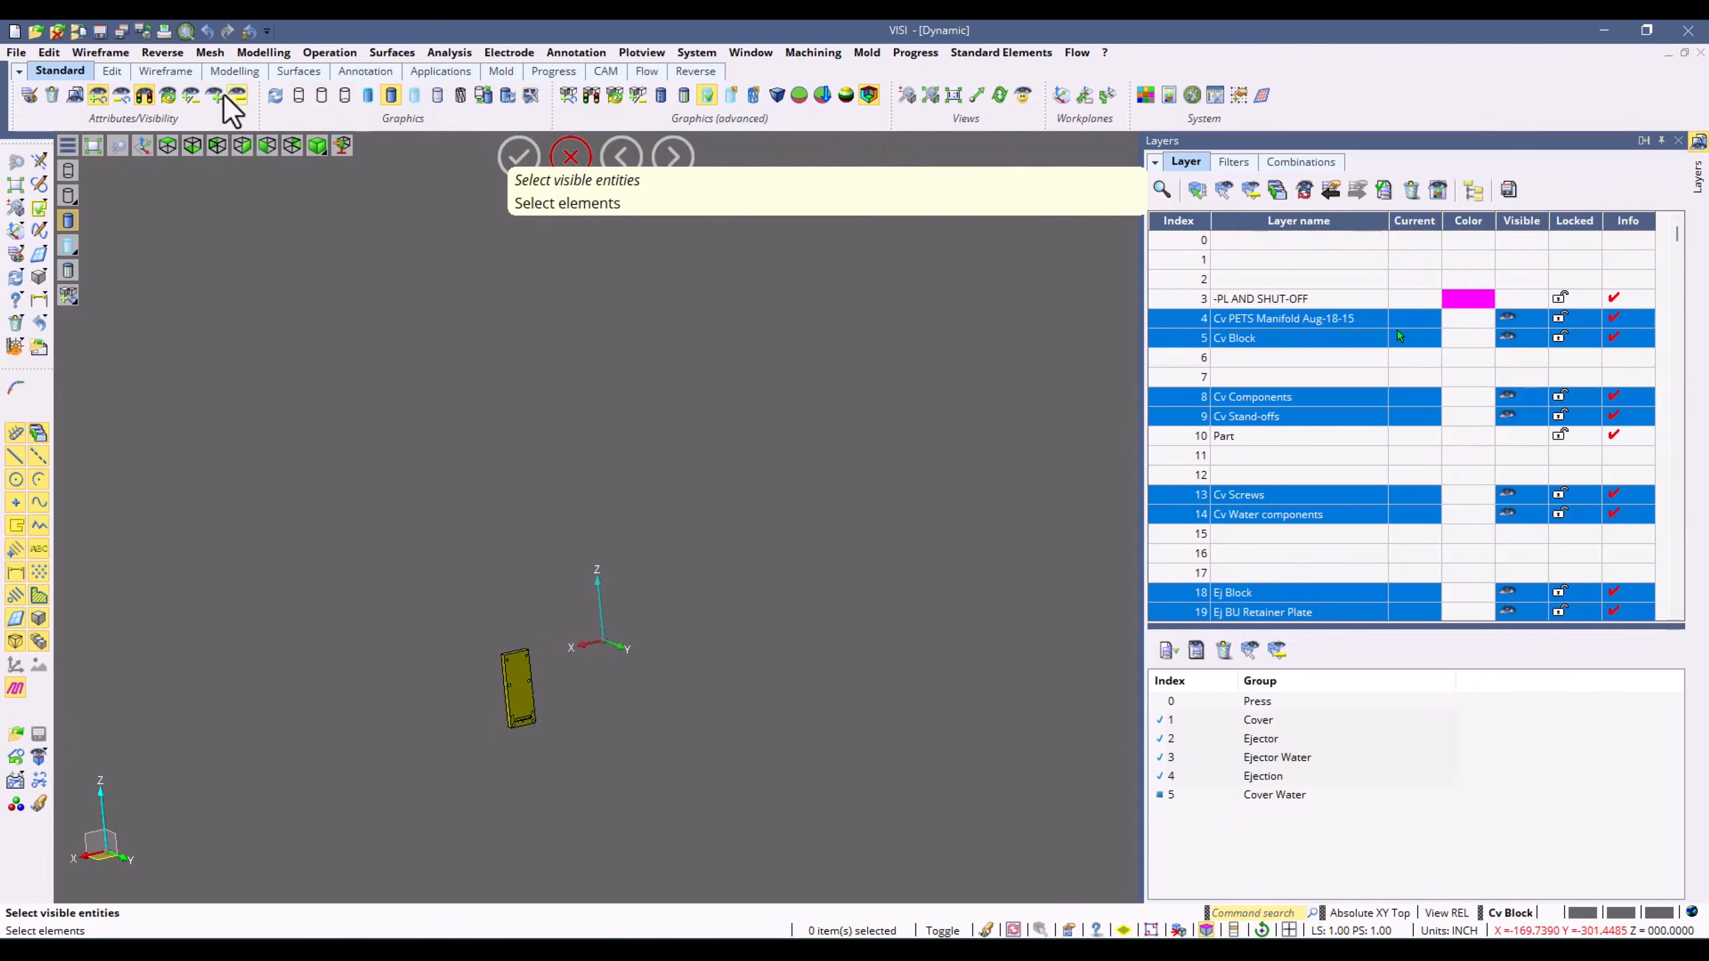
{"action": "left_click", "coordinate": [167, 98]}
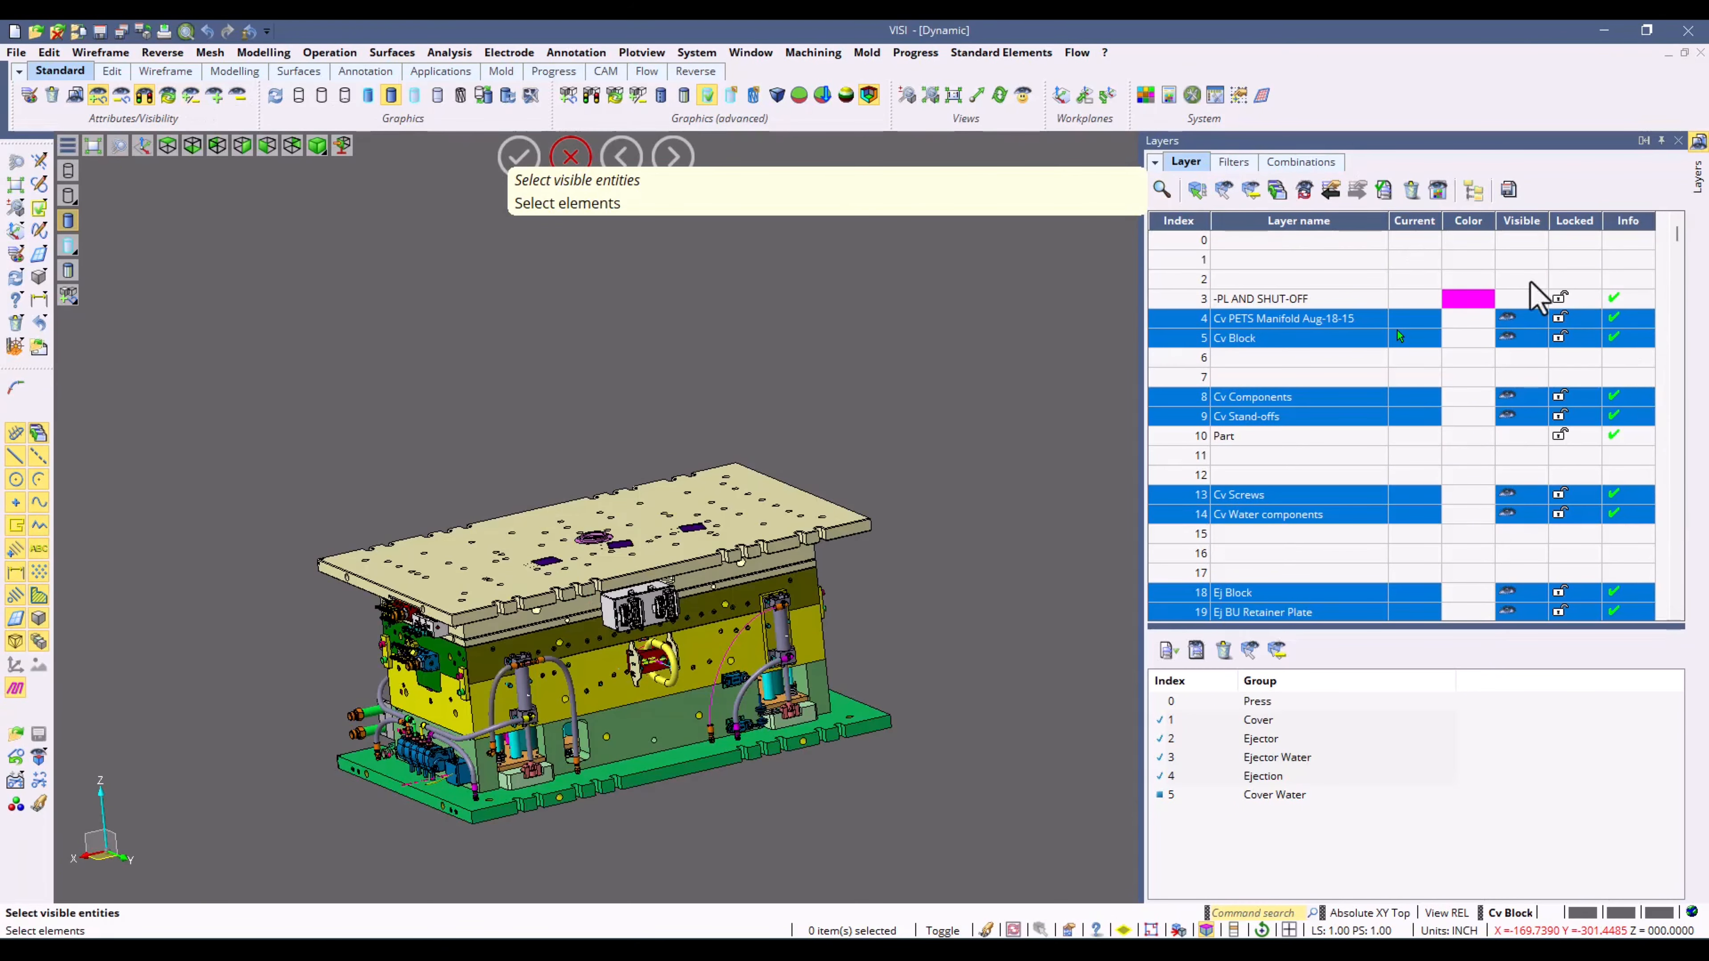
{"action": "scroll", "coordinate": [1540, 309], "scroll_direction": "down", "scroll_amount": 6}
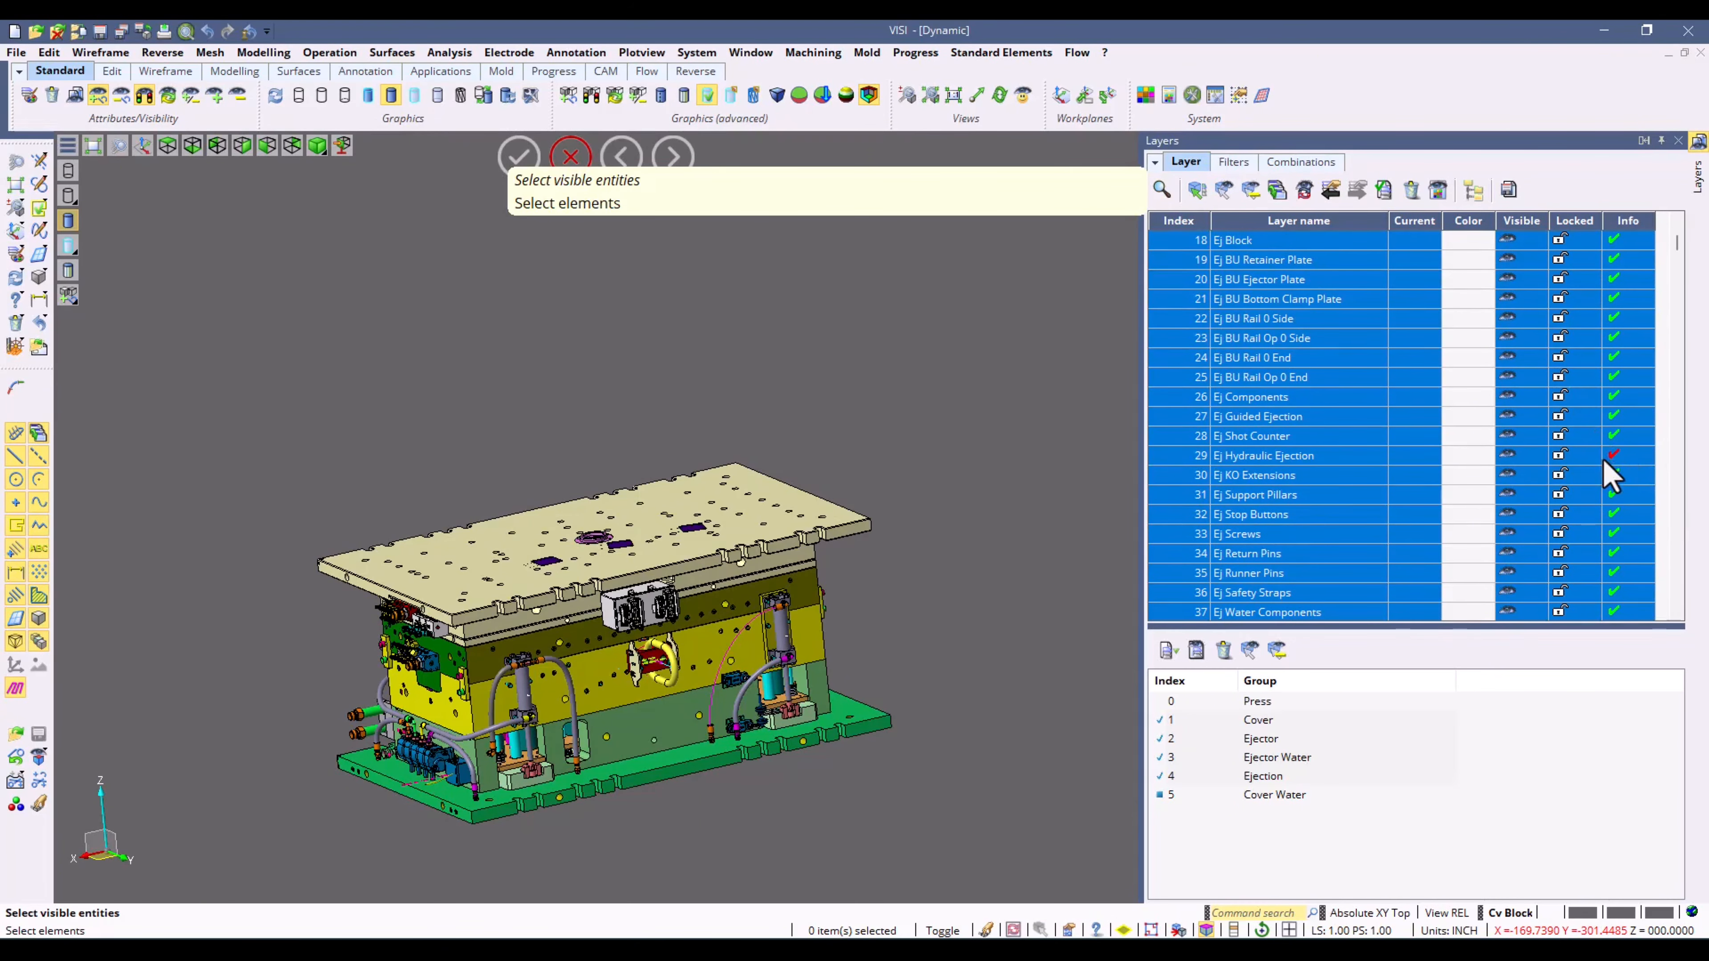
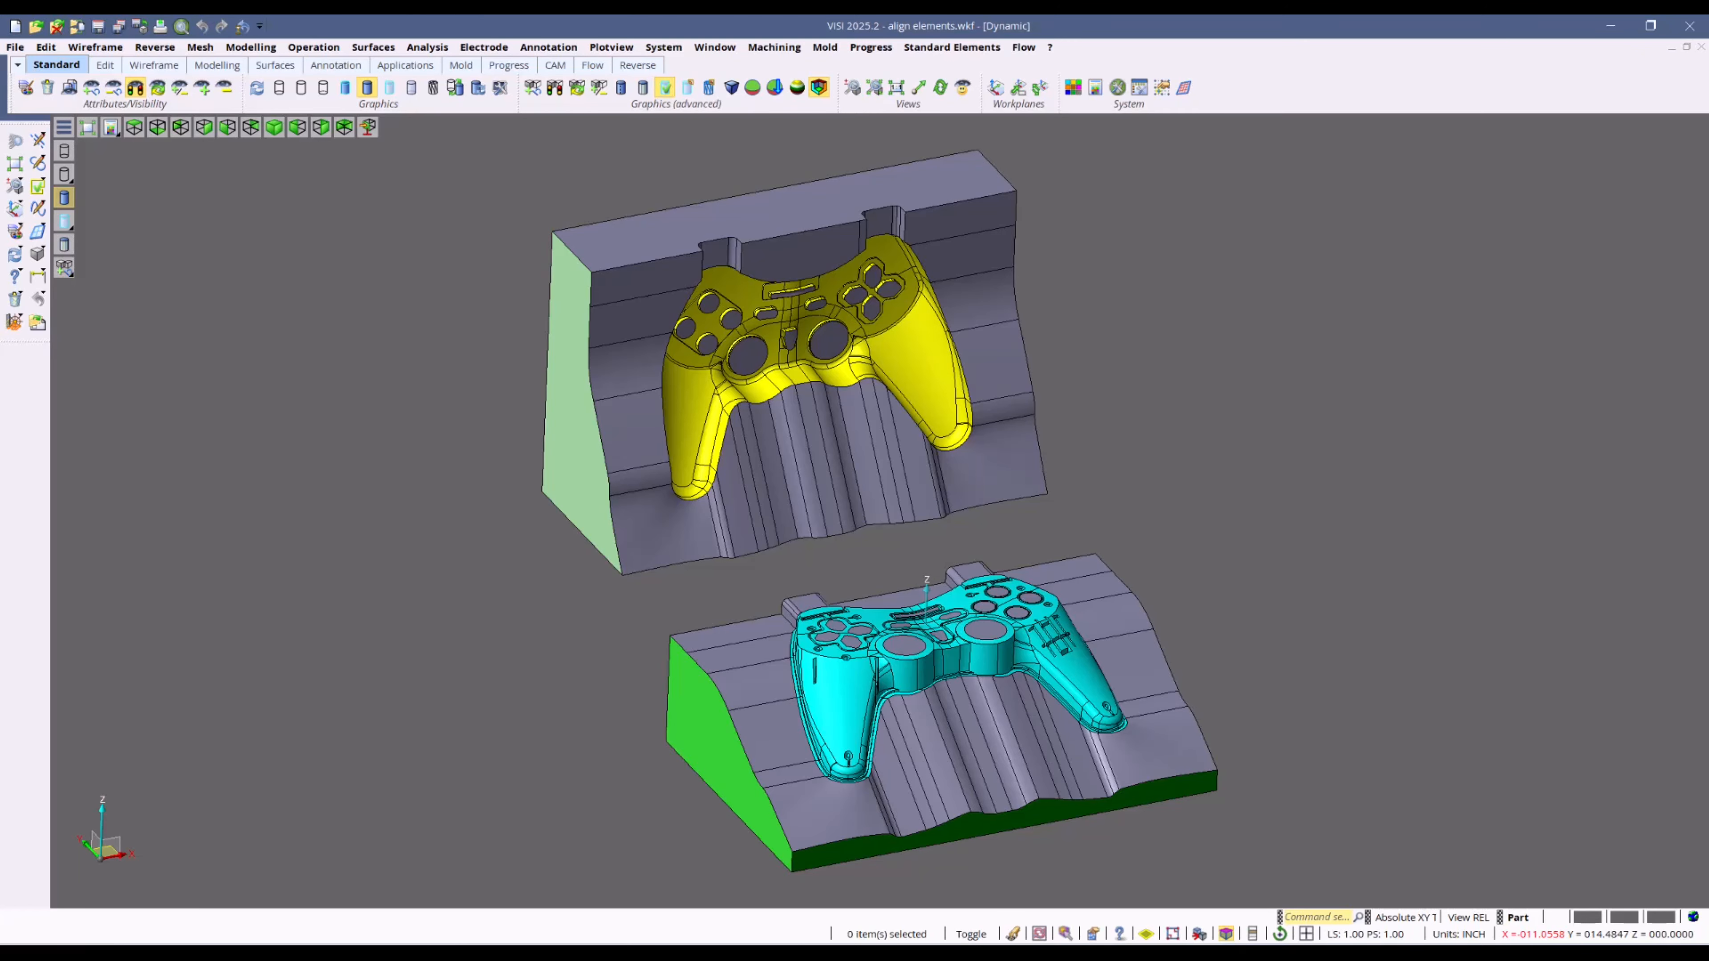
Step: Select the upper controller mold half for Align elements, with its lower front corner farthest from the light green face as source point
{"action": "left_click", "coordinate": [46, 48]}
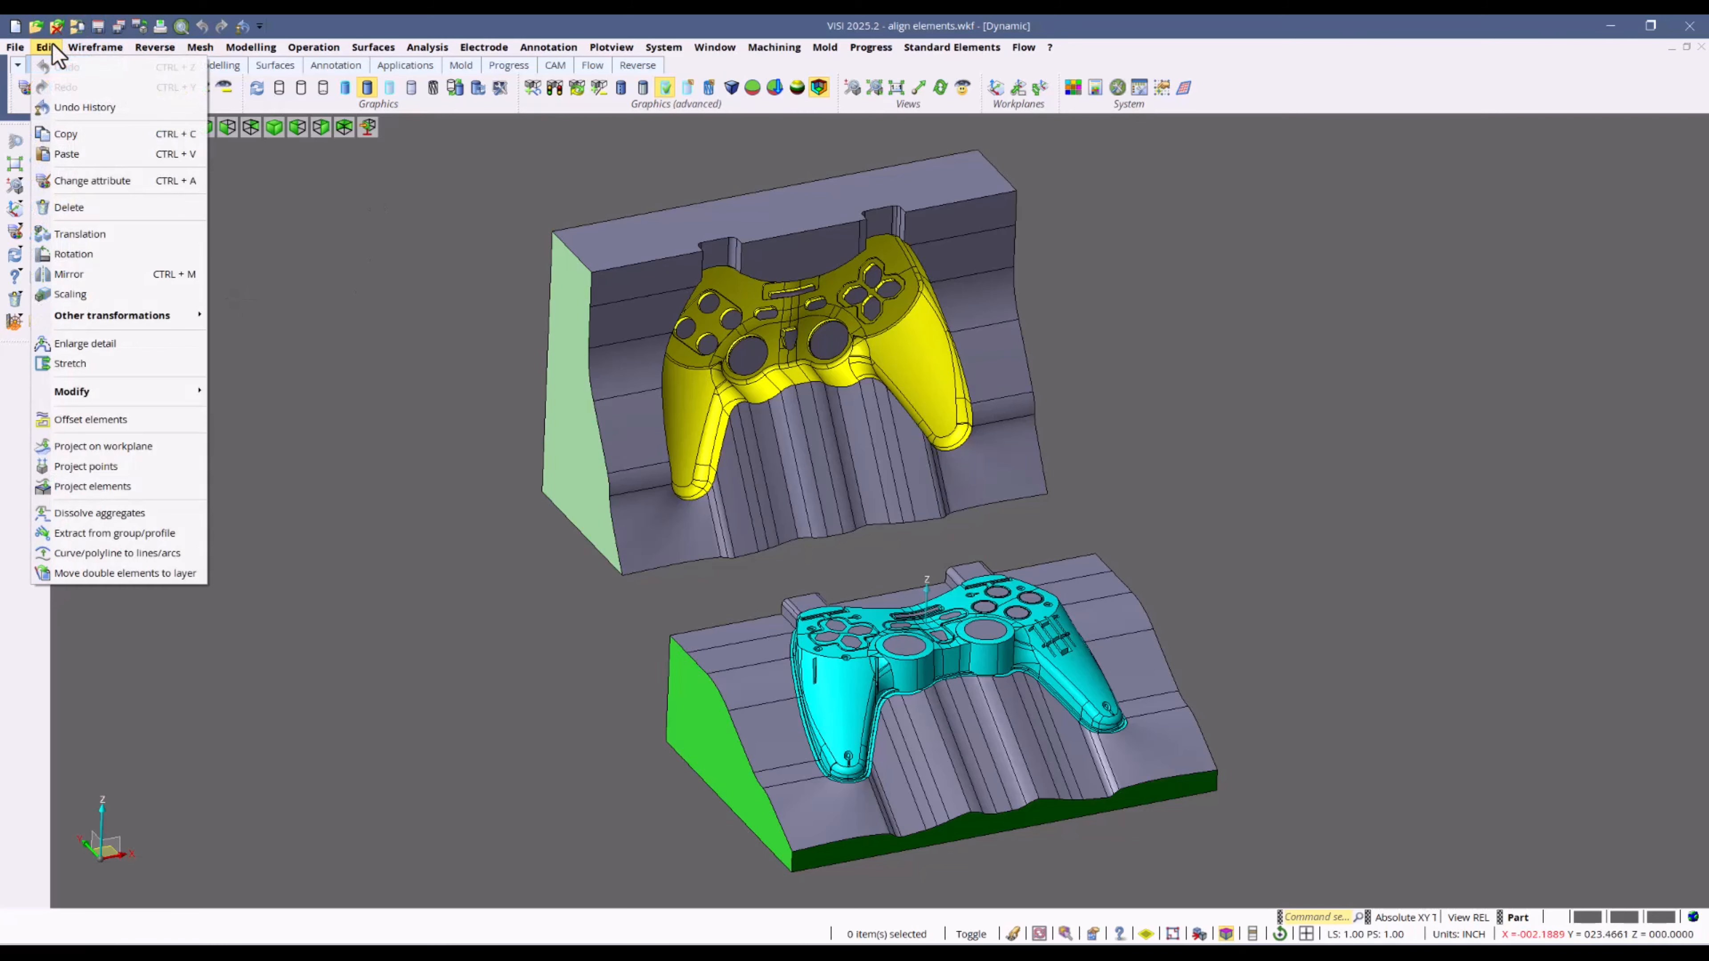
{"action": "mouse_move", "coordinate": [164, 320]}
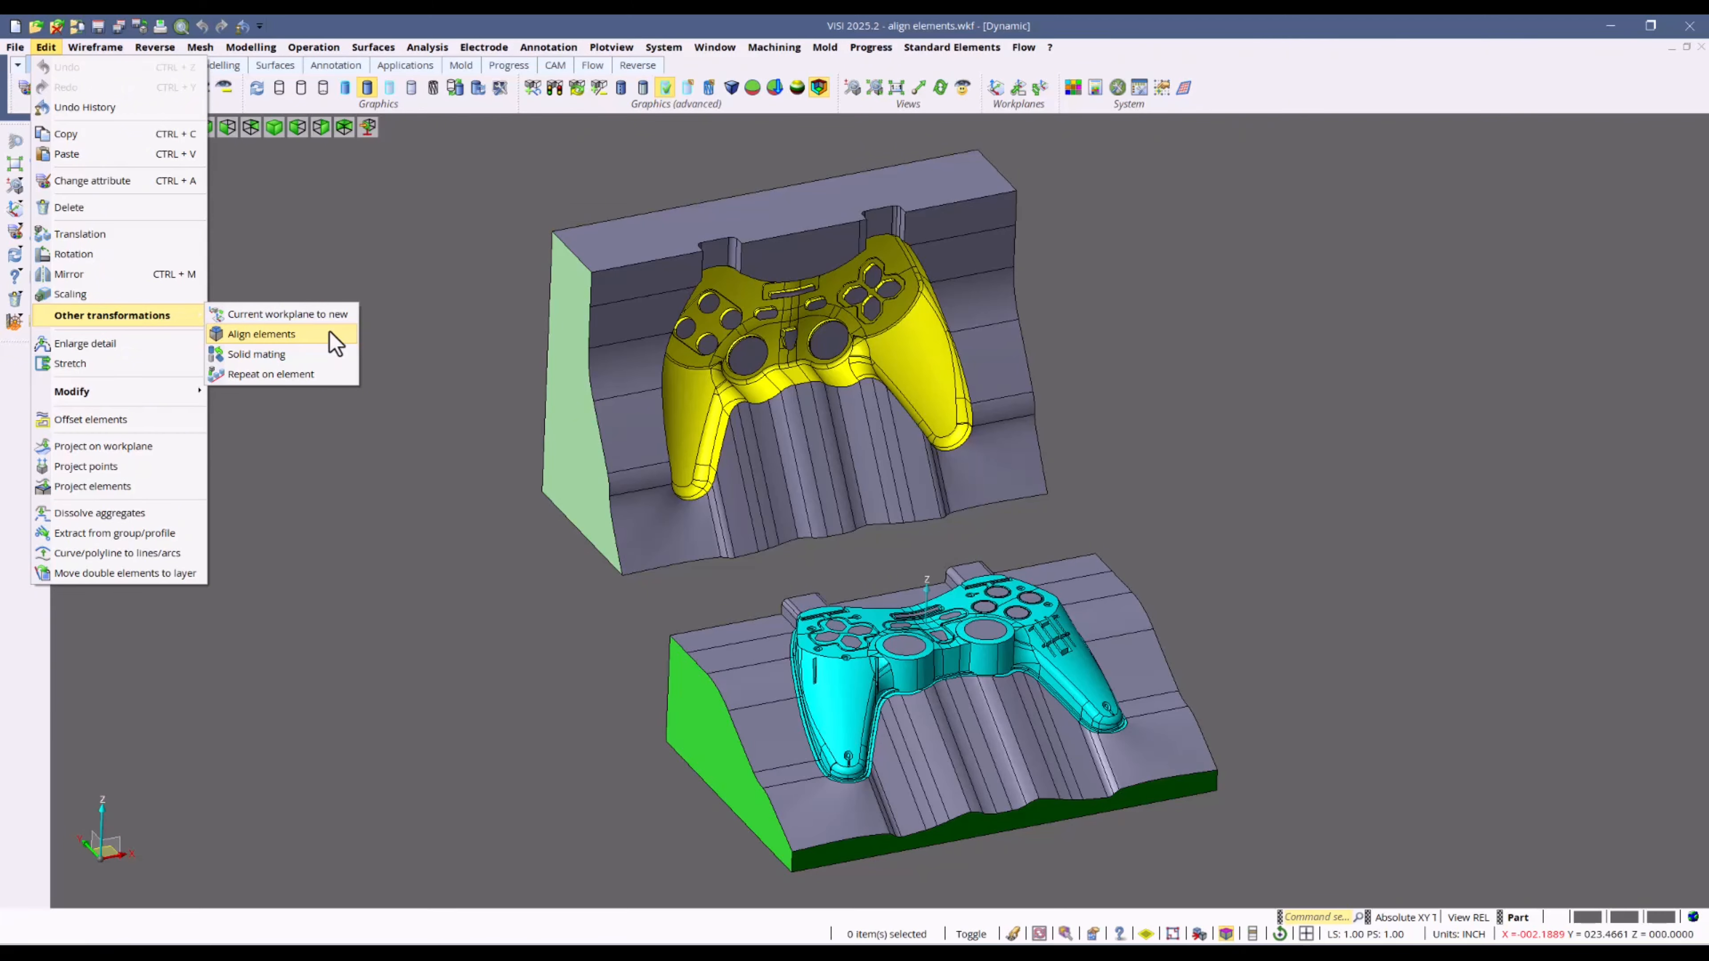
{"action": "left_click", "coordinate": [281, 337]}
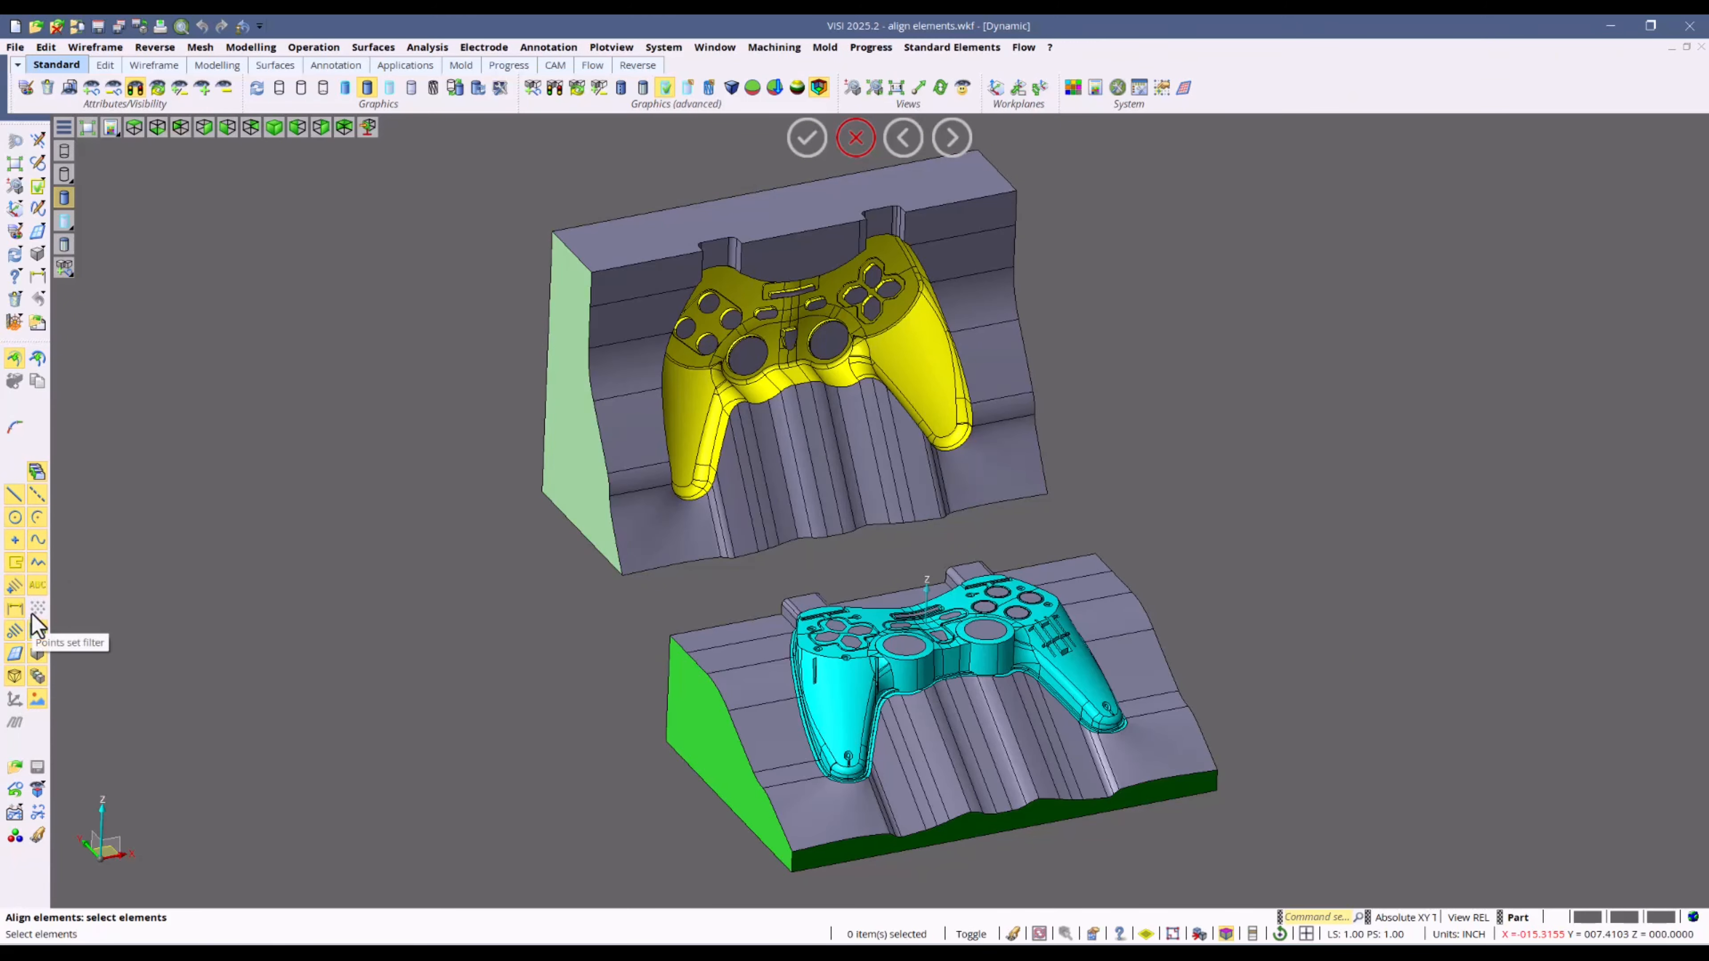
{"action": "left_click", "coordinate": [781, 470]}
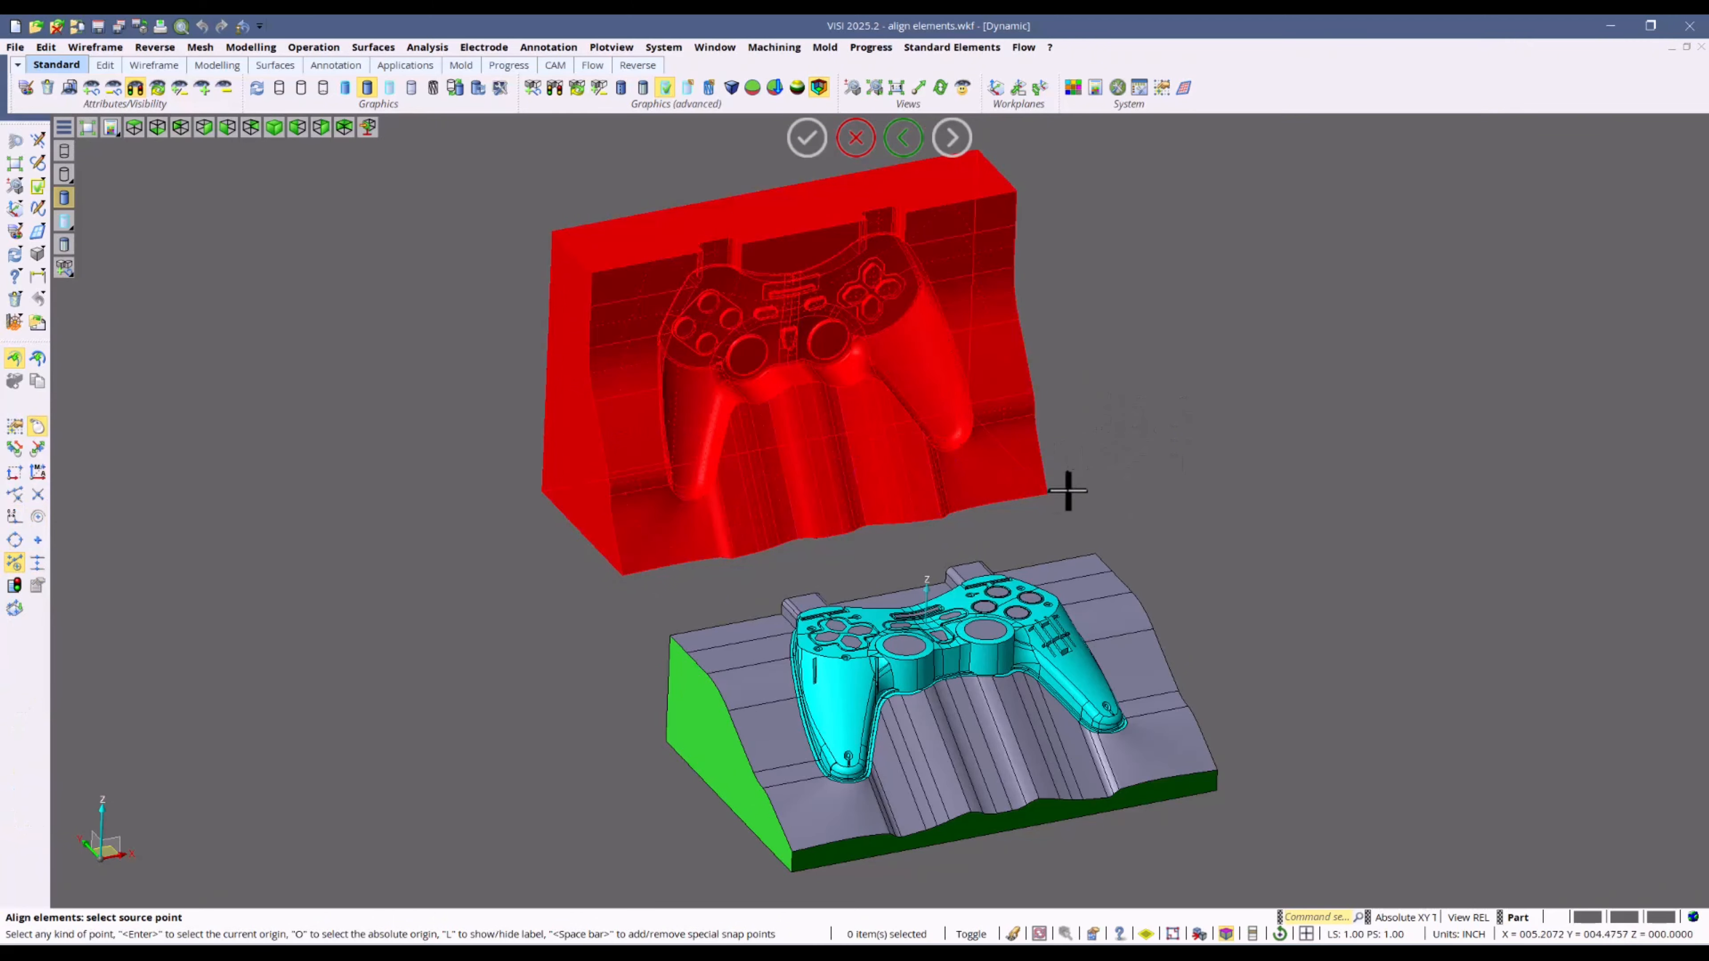
{"action": "left_click", "coordinate": [1053, 492]}
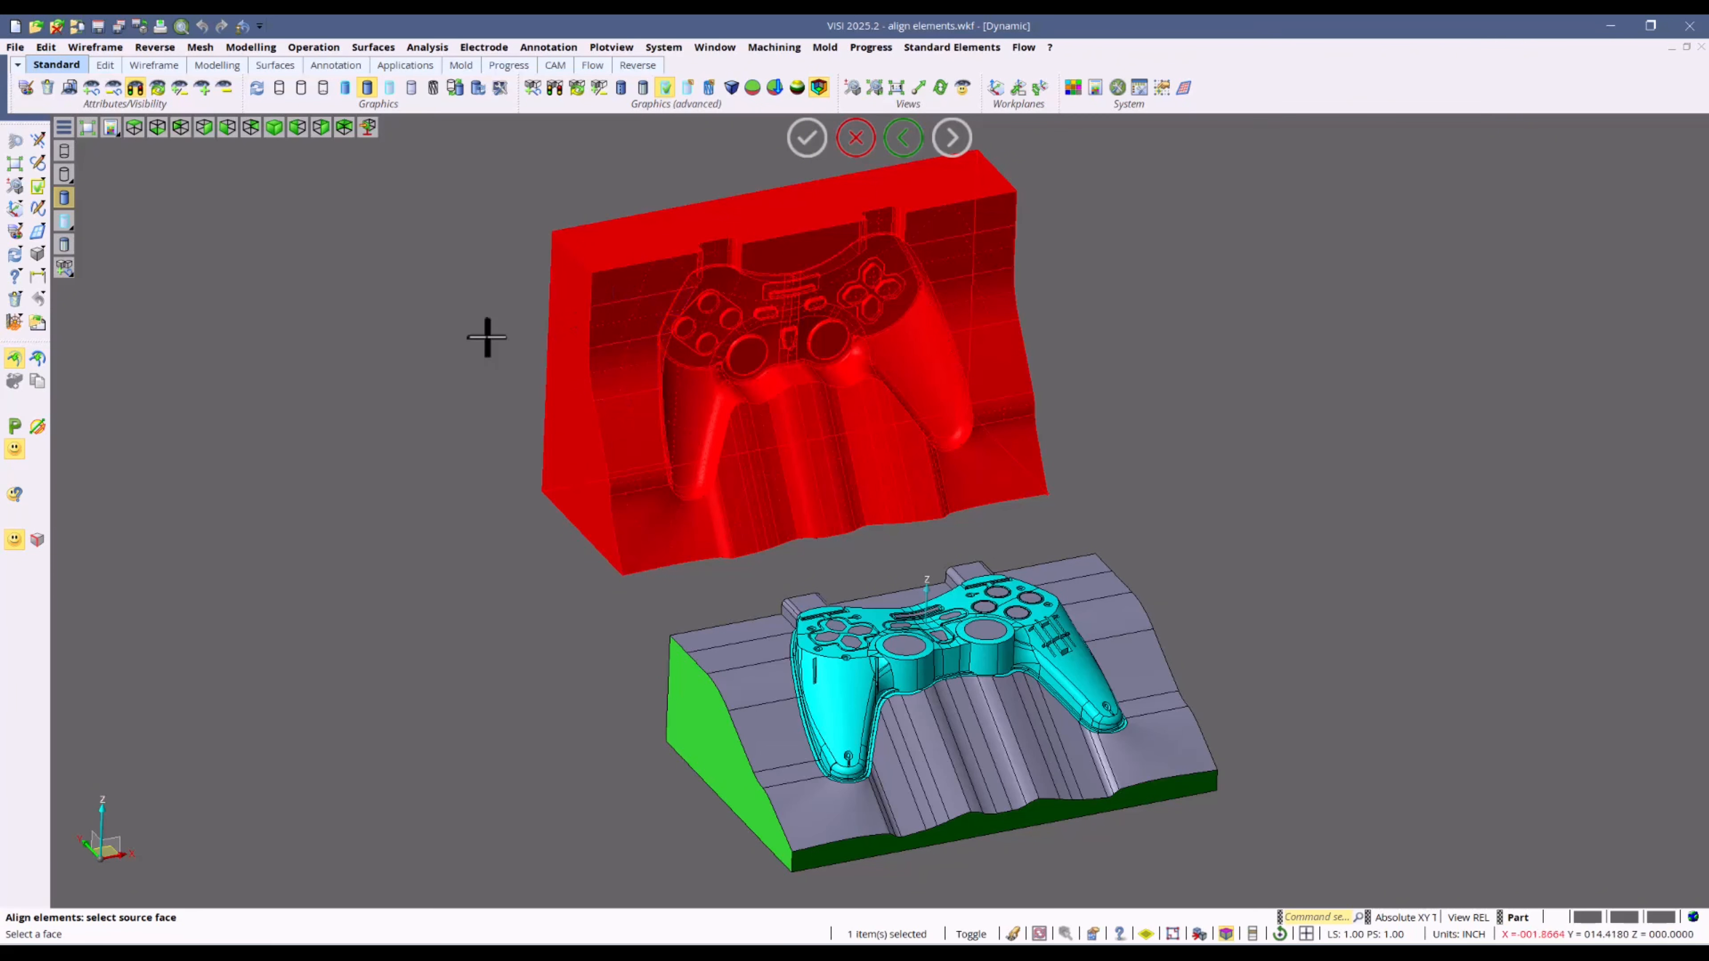
Step: Define the source alignment by points, using the lower front corner beside the light green face for X and the corner above it for Y
{"action": "left_click", "coordinate": [15, 426]}
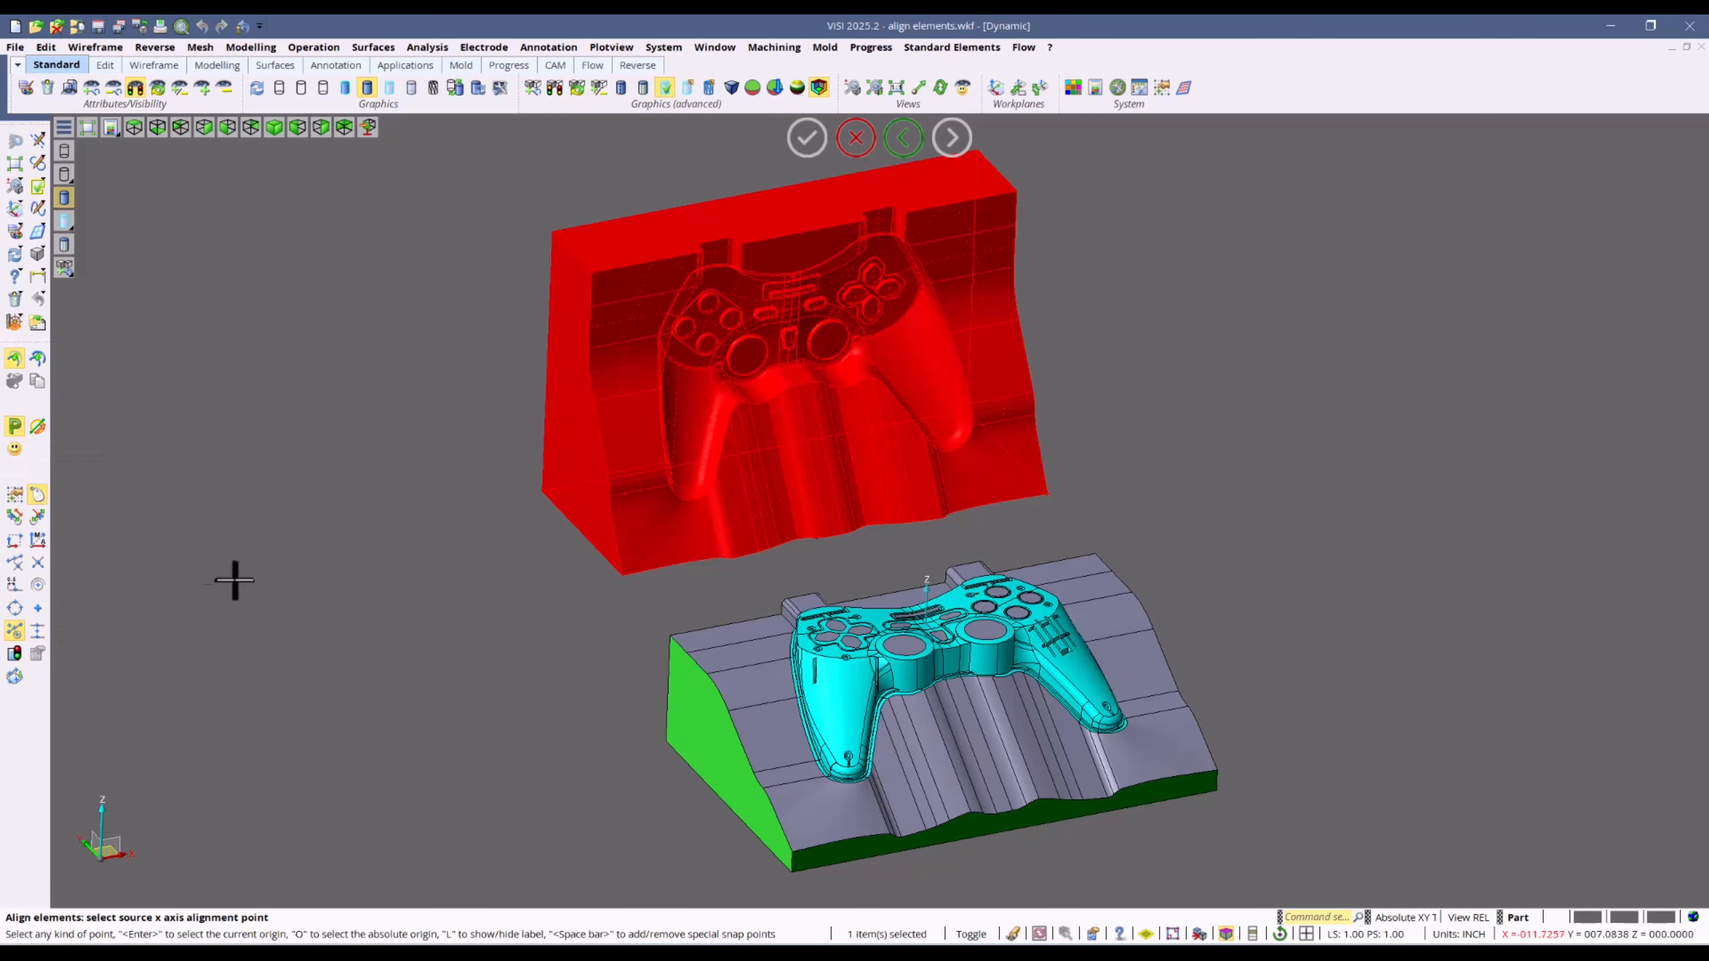
{"action": "left_click", "coordinate": [625, 577]}
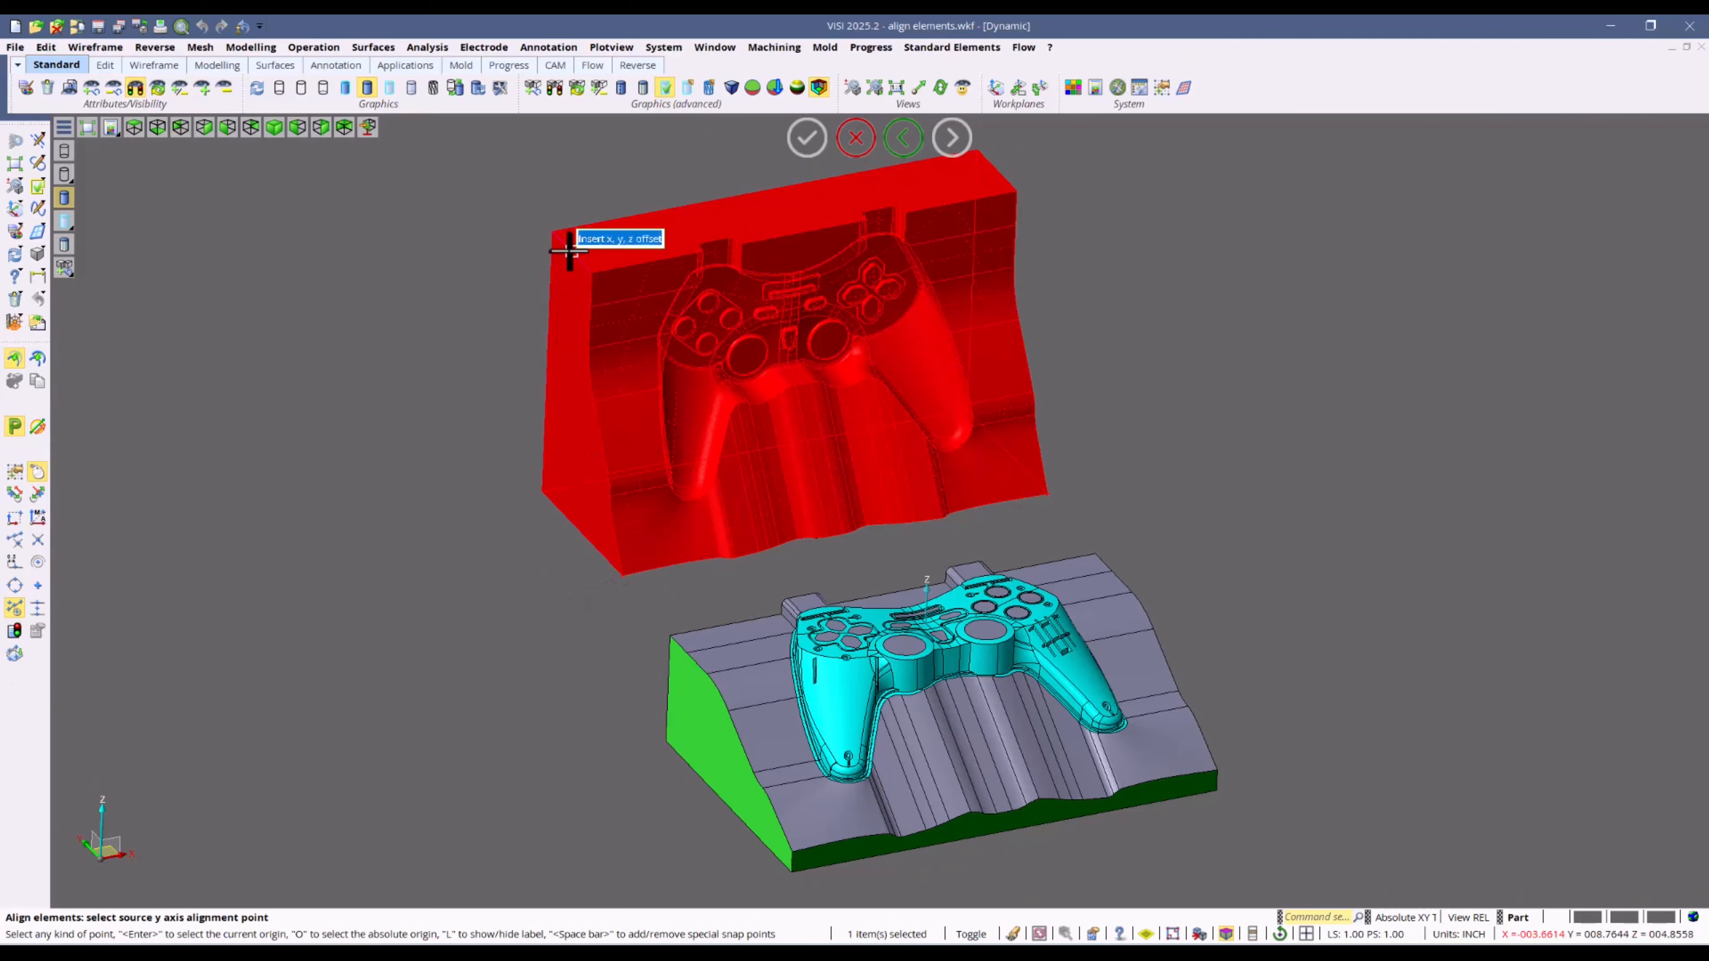
{"action": "left_click", "coordinate": [590, 269]}
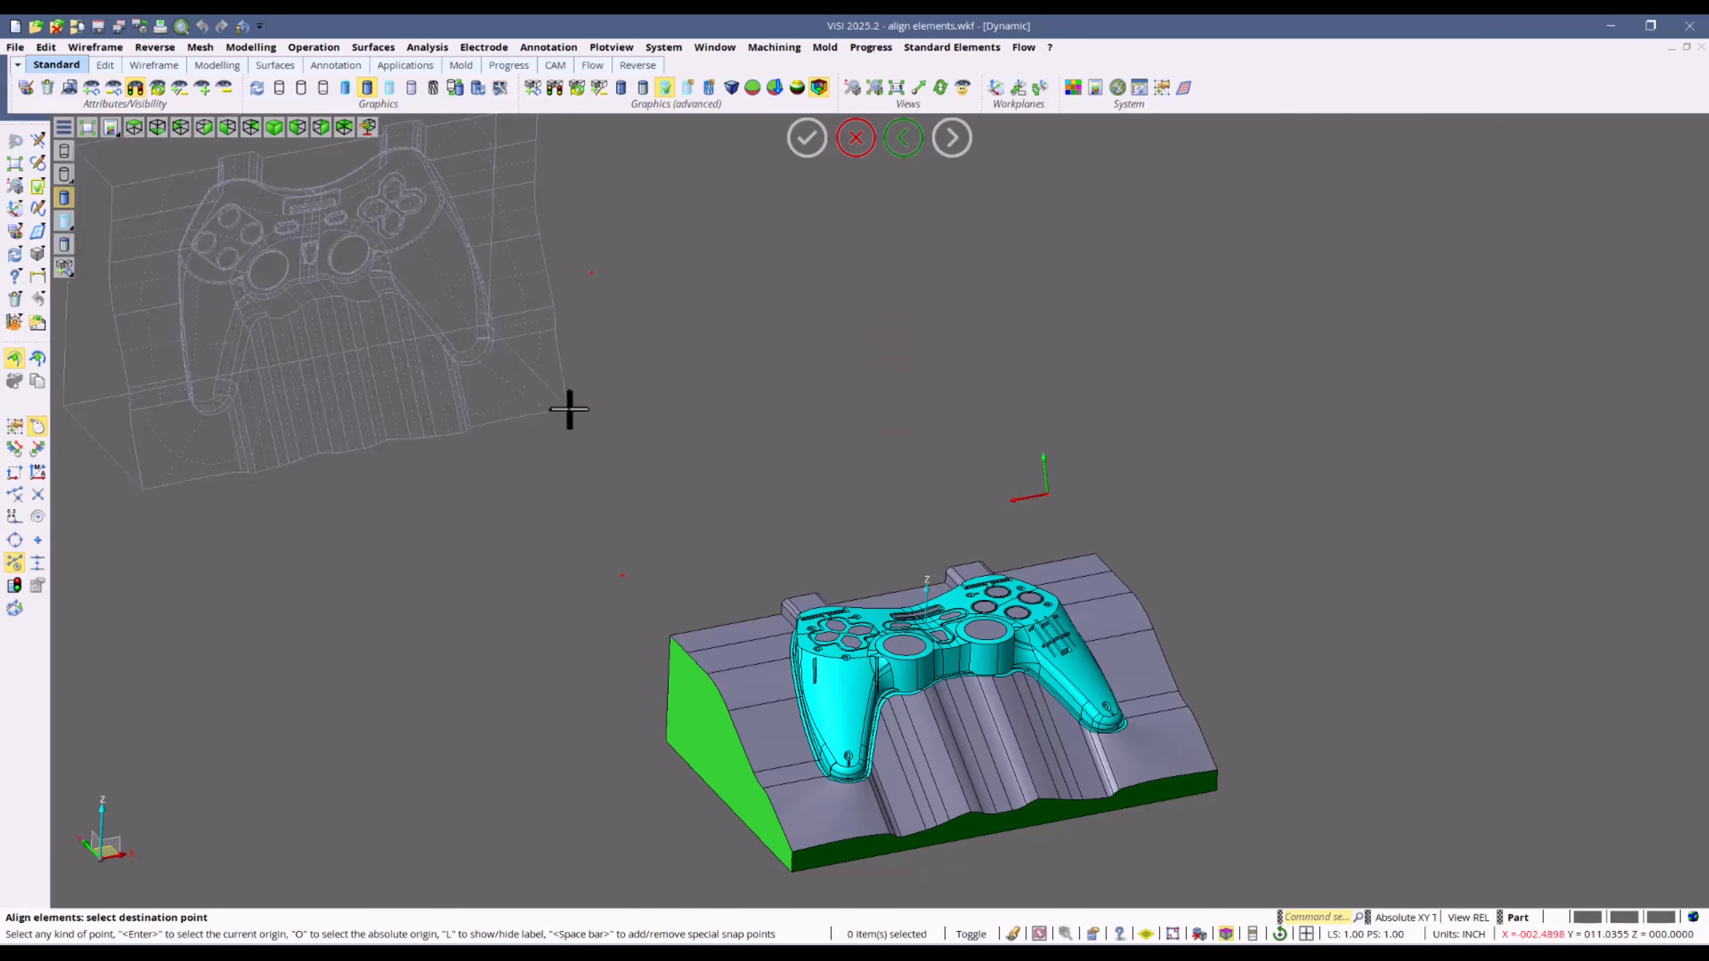
Step: Align the upper half onto the lower half, using its front-left corner as destination, front-right corner for X and rear-right corner for Y
{"action": "scroll", "coordinate": [571, 439], "scroll_direction": "down", "scroll_amount": 3}
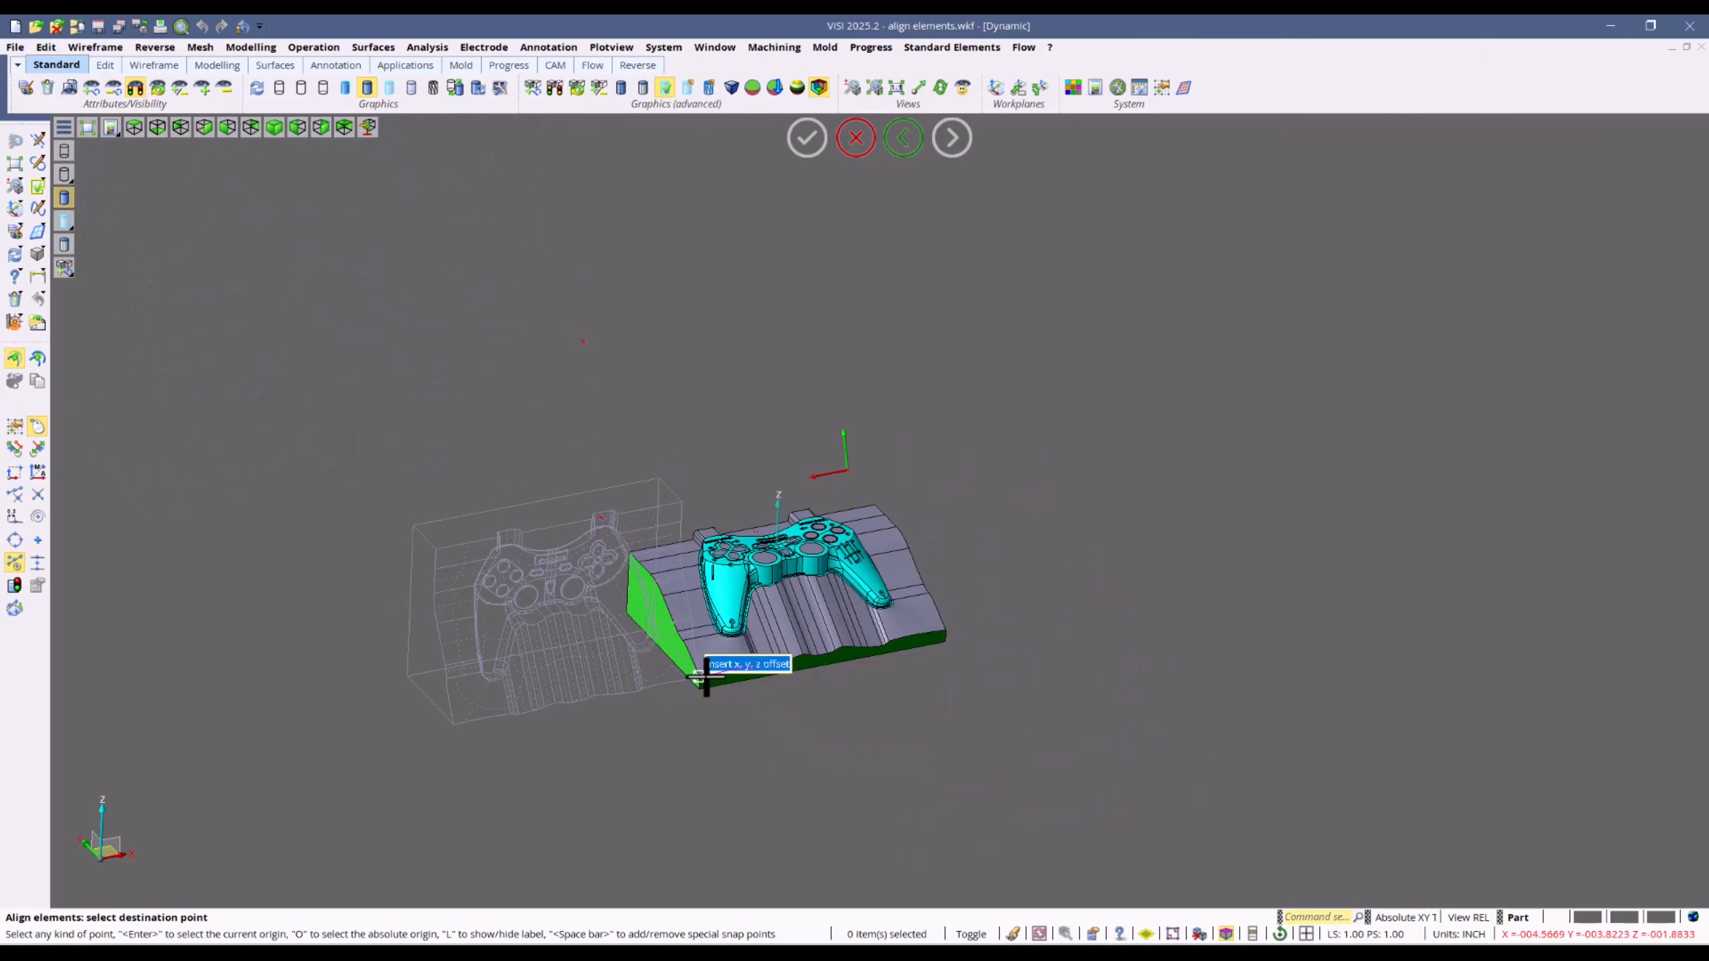
{"action": "left_click", "coordinate": [698, 676]}
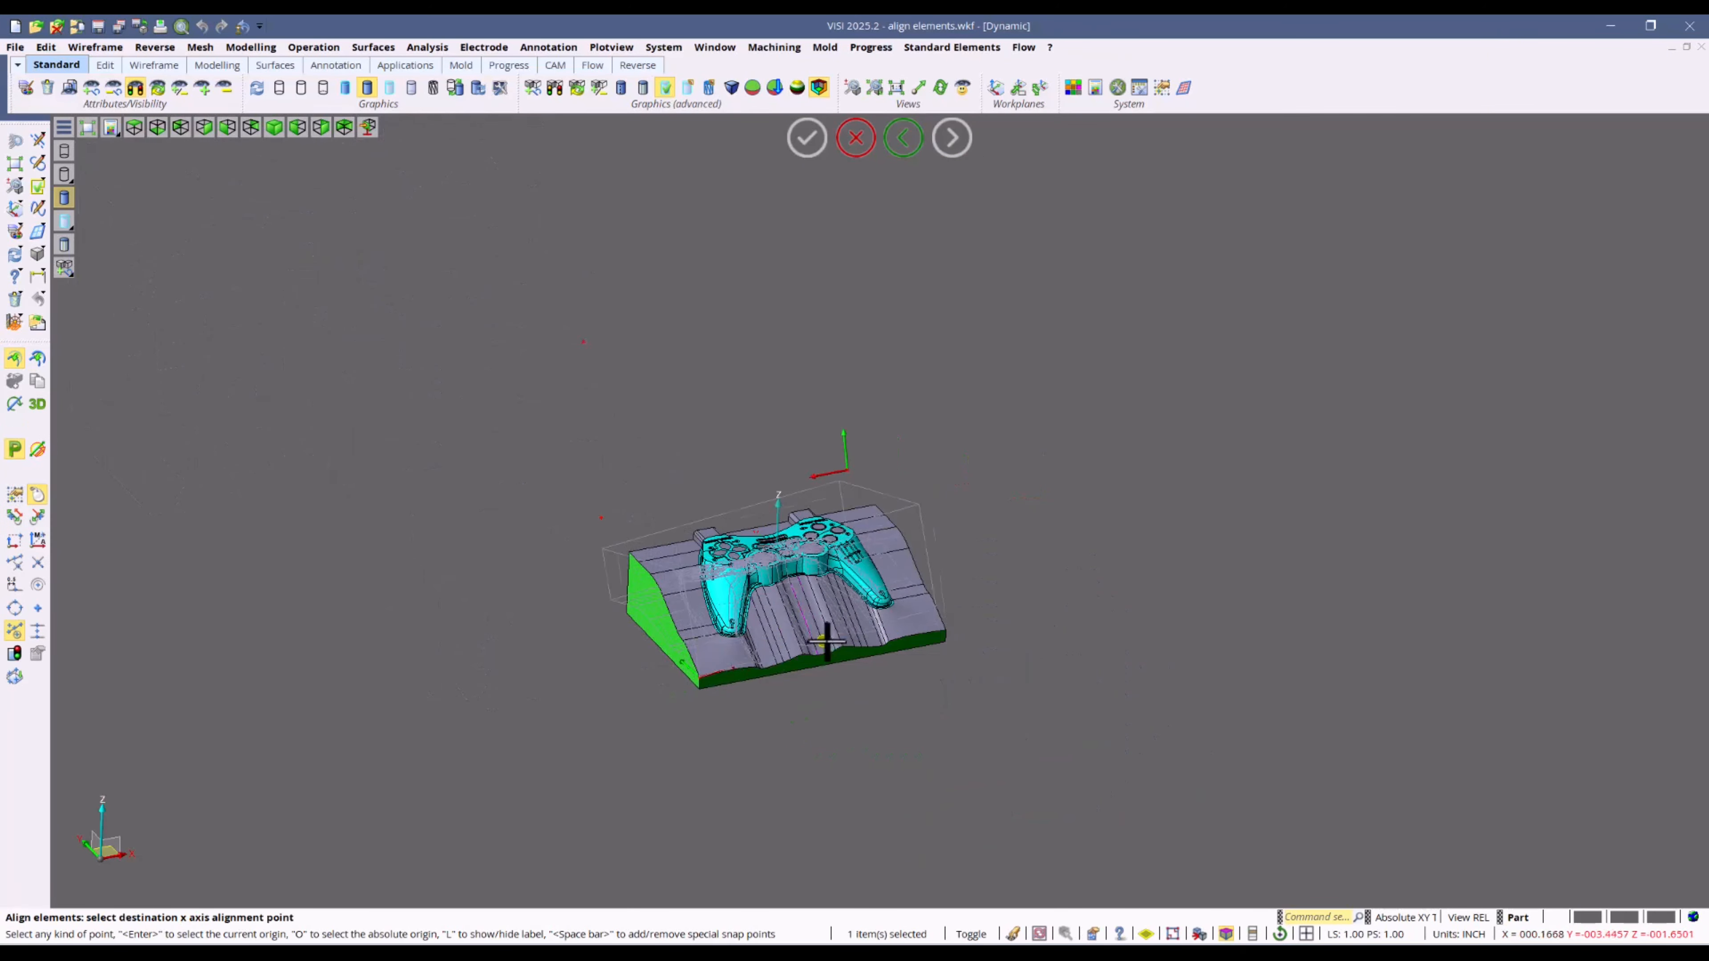
{"action": "left_click", "coordinate": [948, 628]}
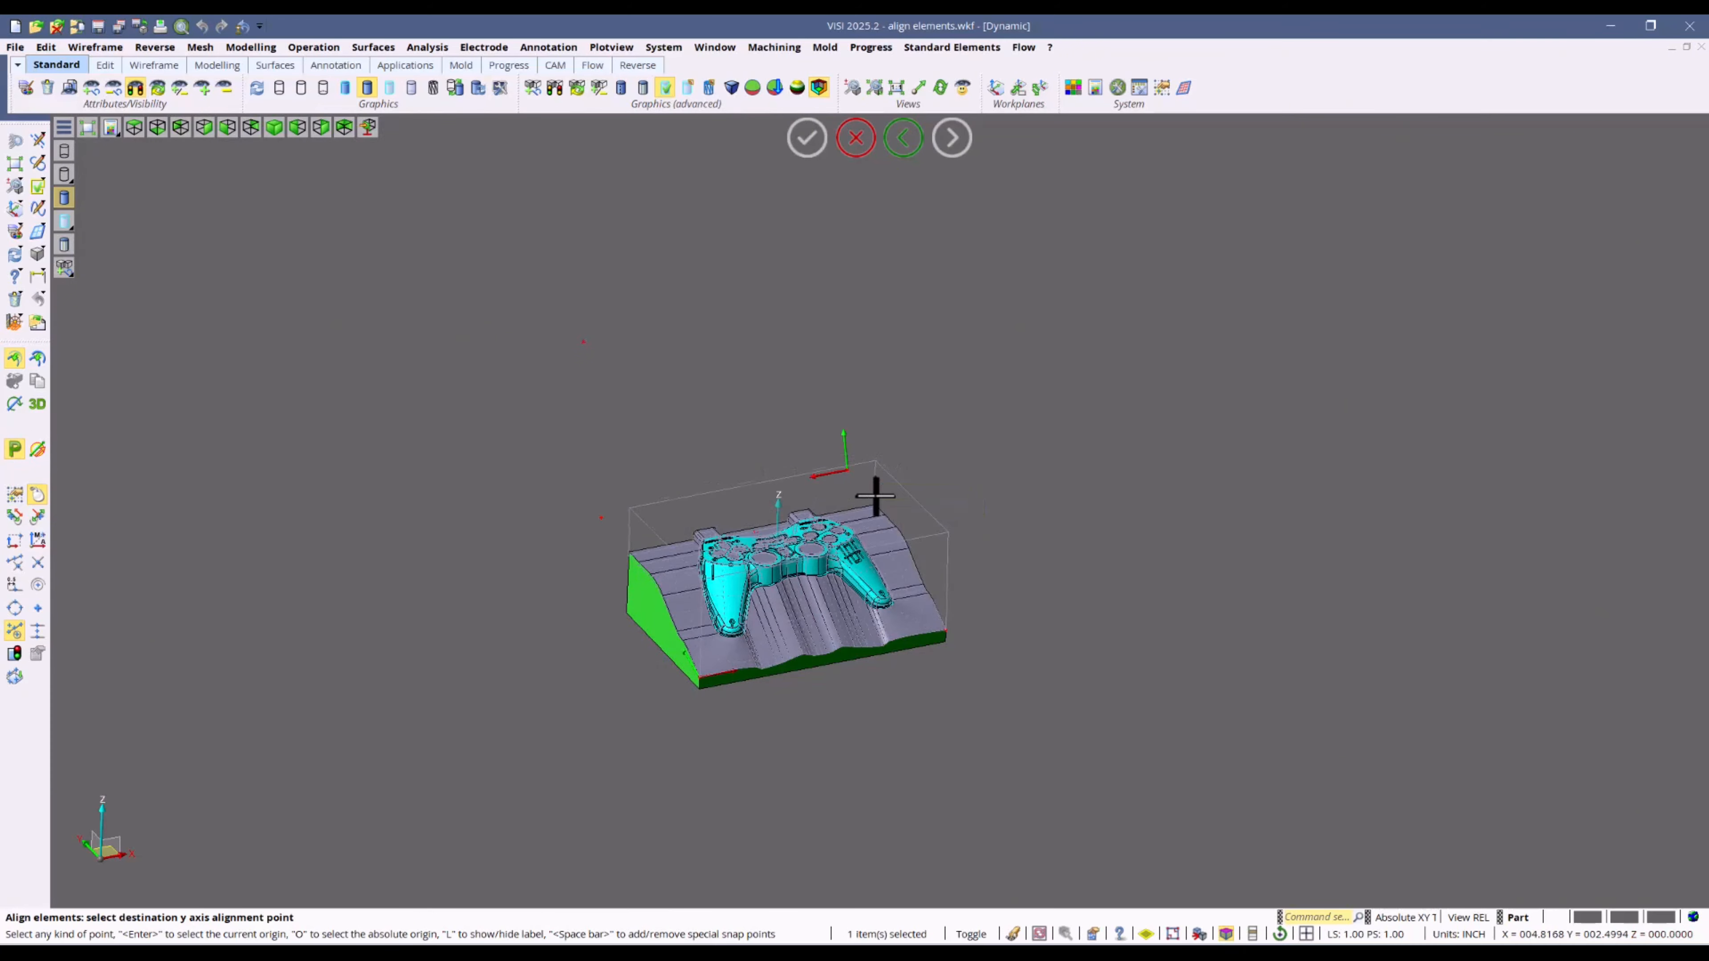
{"action": "left_click", "coordinate": [877, 499]}
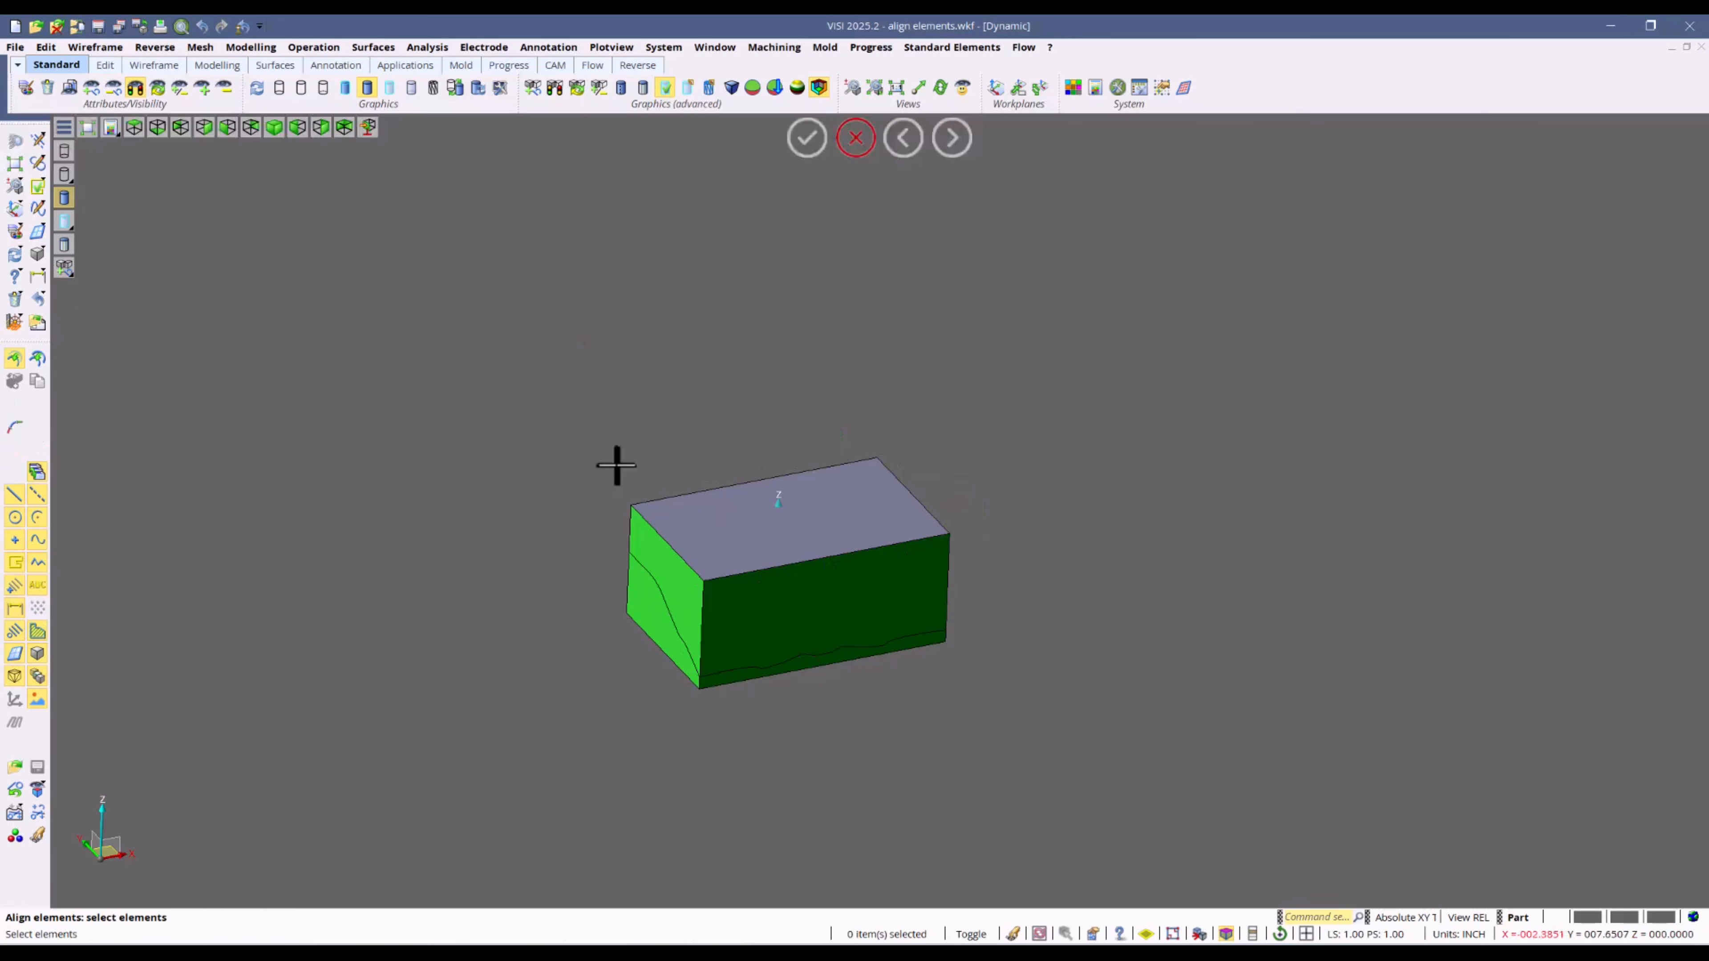
Step: Check the two aligned mold halves with Solids interference, filtering the display to Only intersections
{"action": "left_click", "coordinate": [421, 49]}
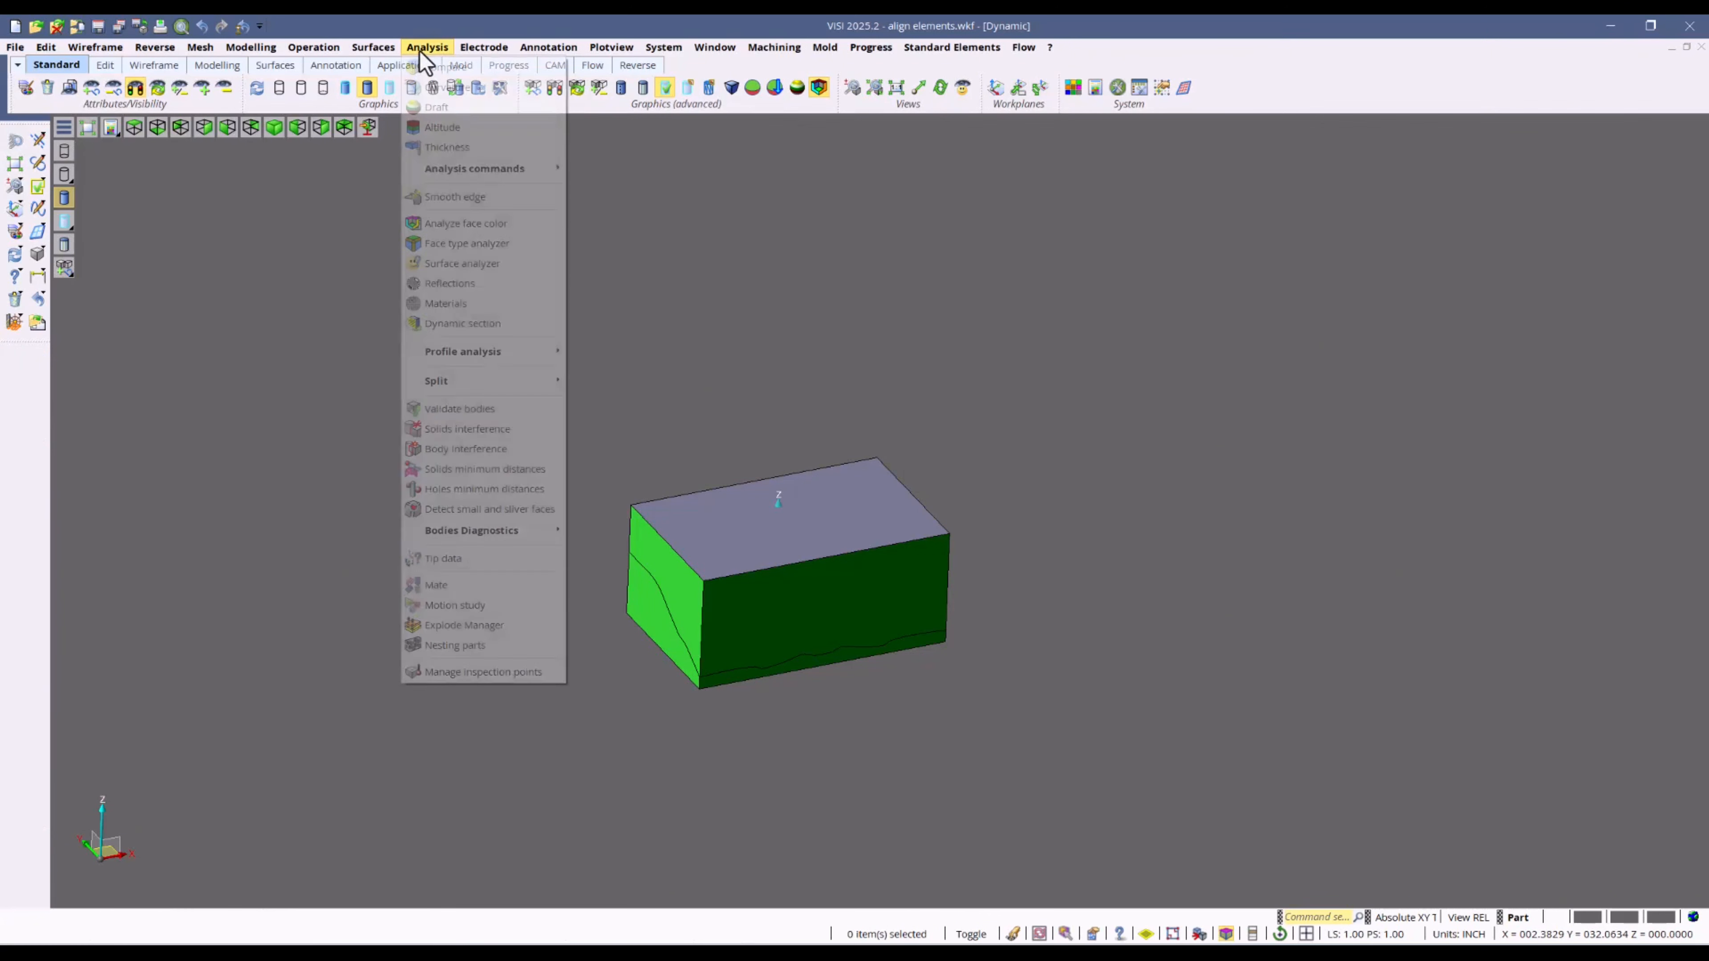
{"action": "left_click", "coordinate": [463, 430]}
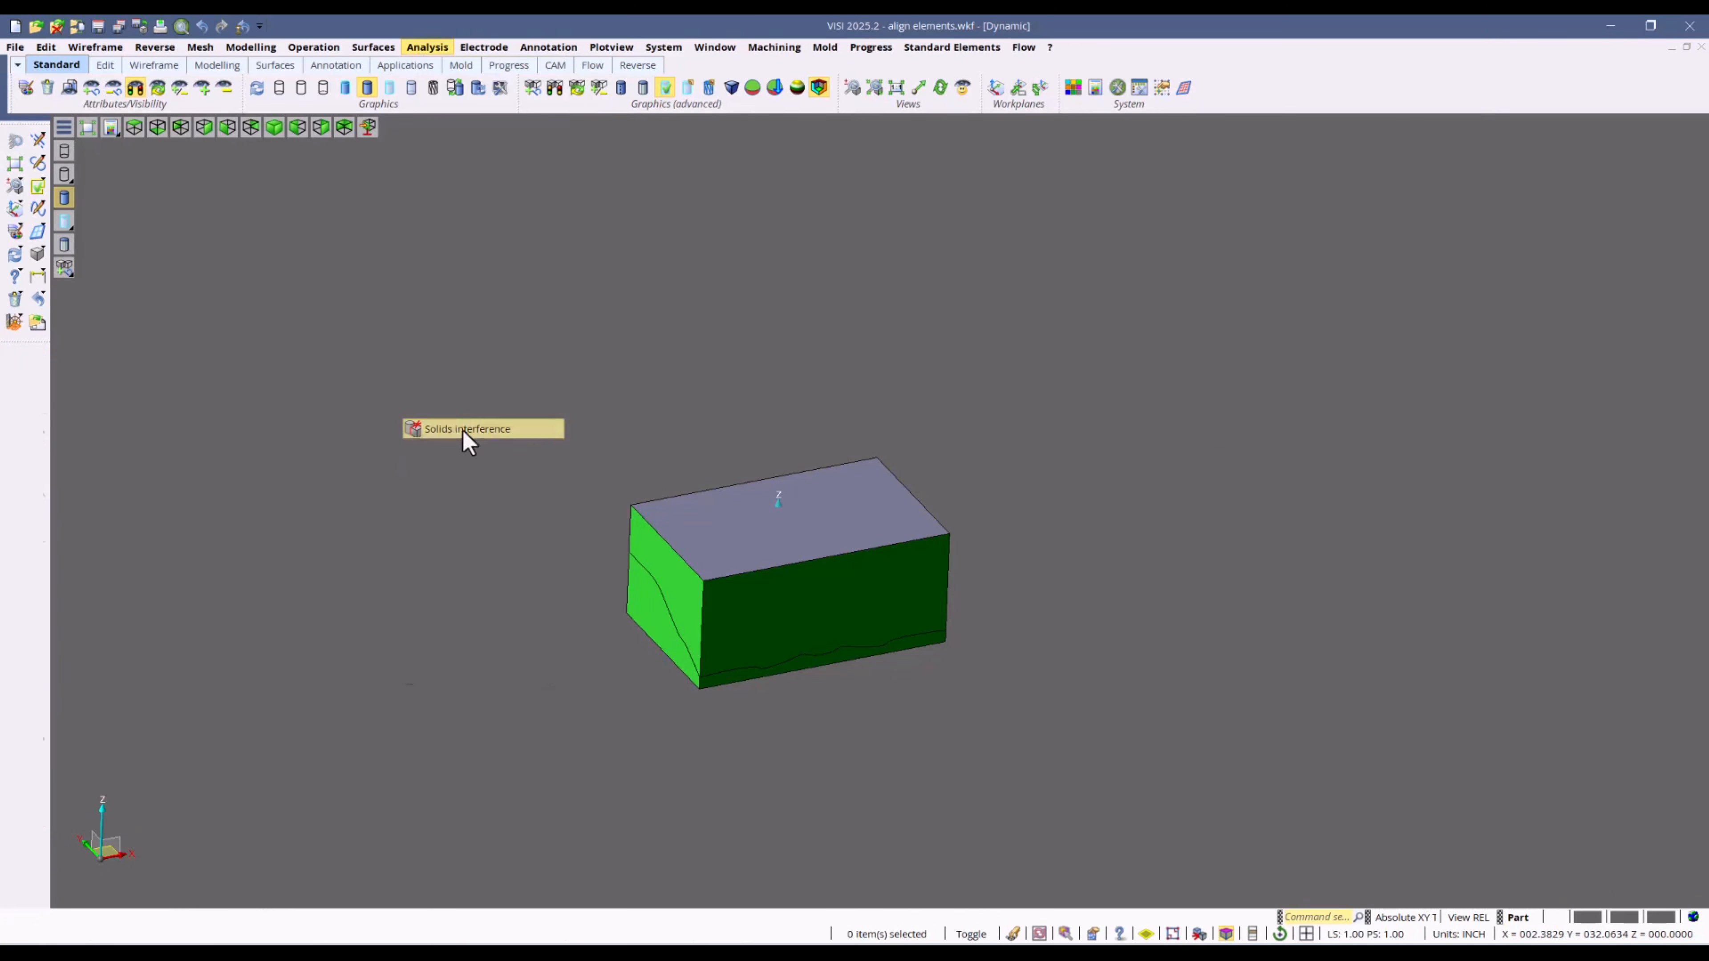
{"action": "left_click", "coordinate": [651, 487]}
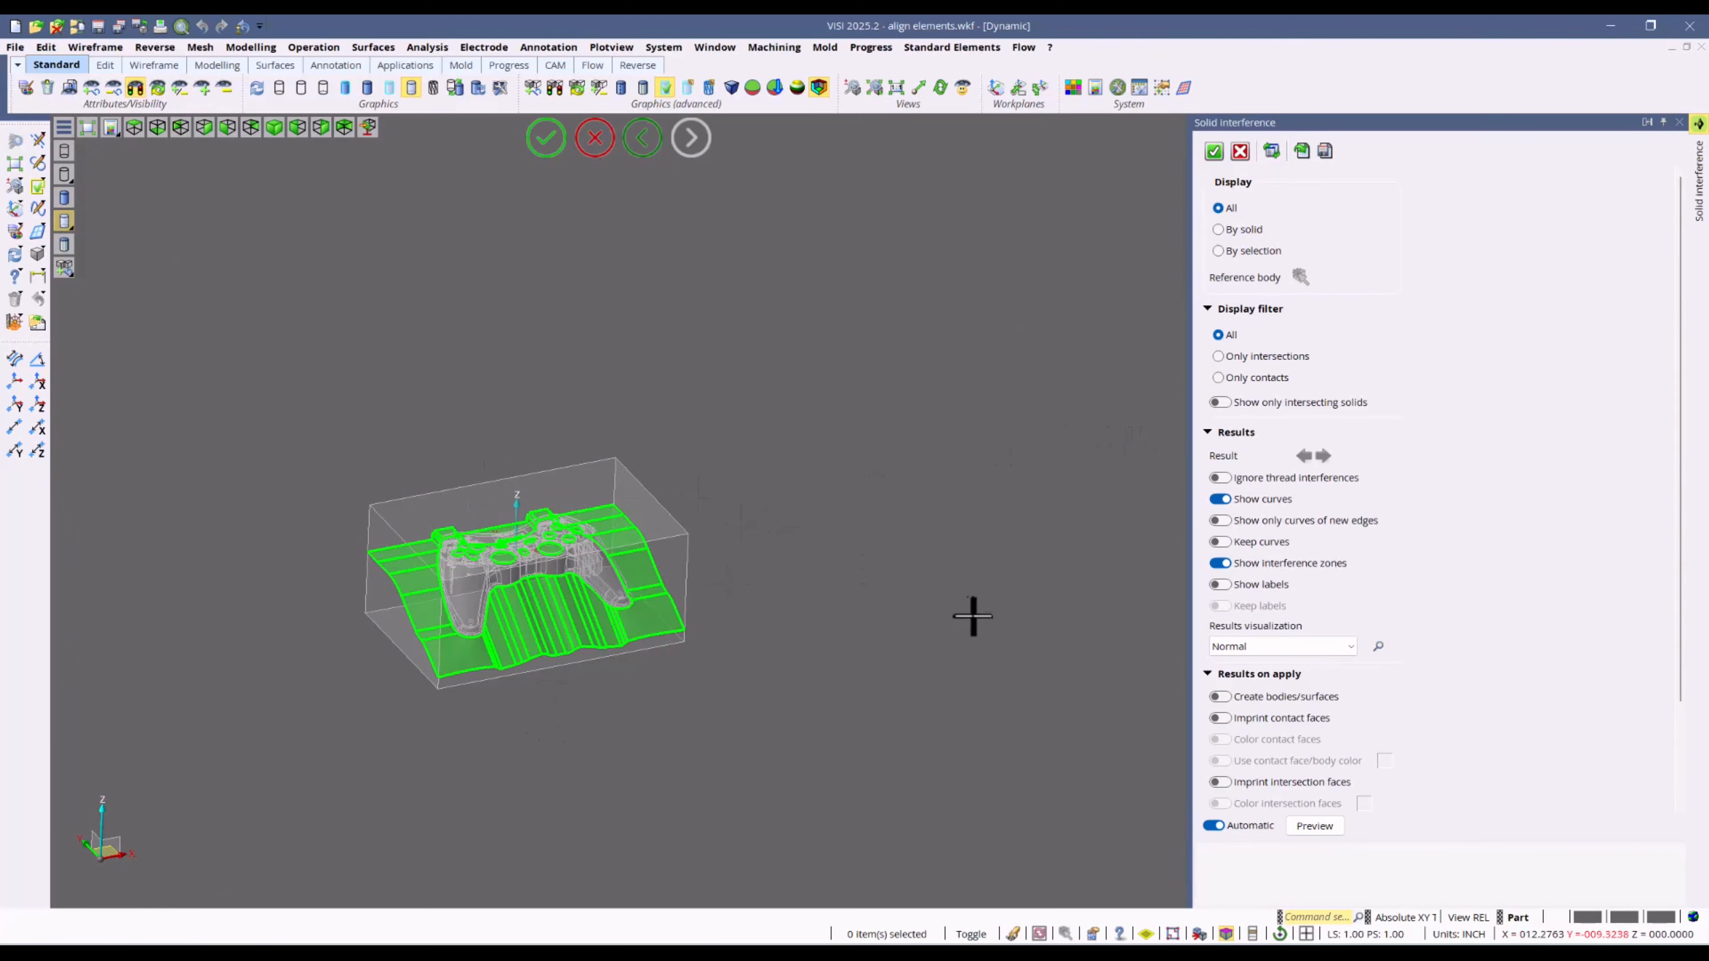
{"action": "middle_click_drag", "start_coordinate": [558, 542], "coordinate": [575, 586]}
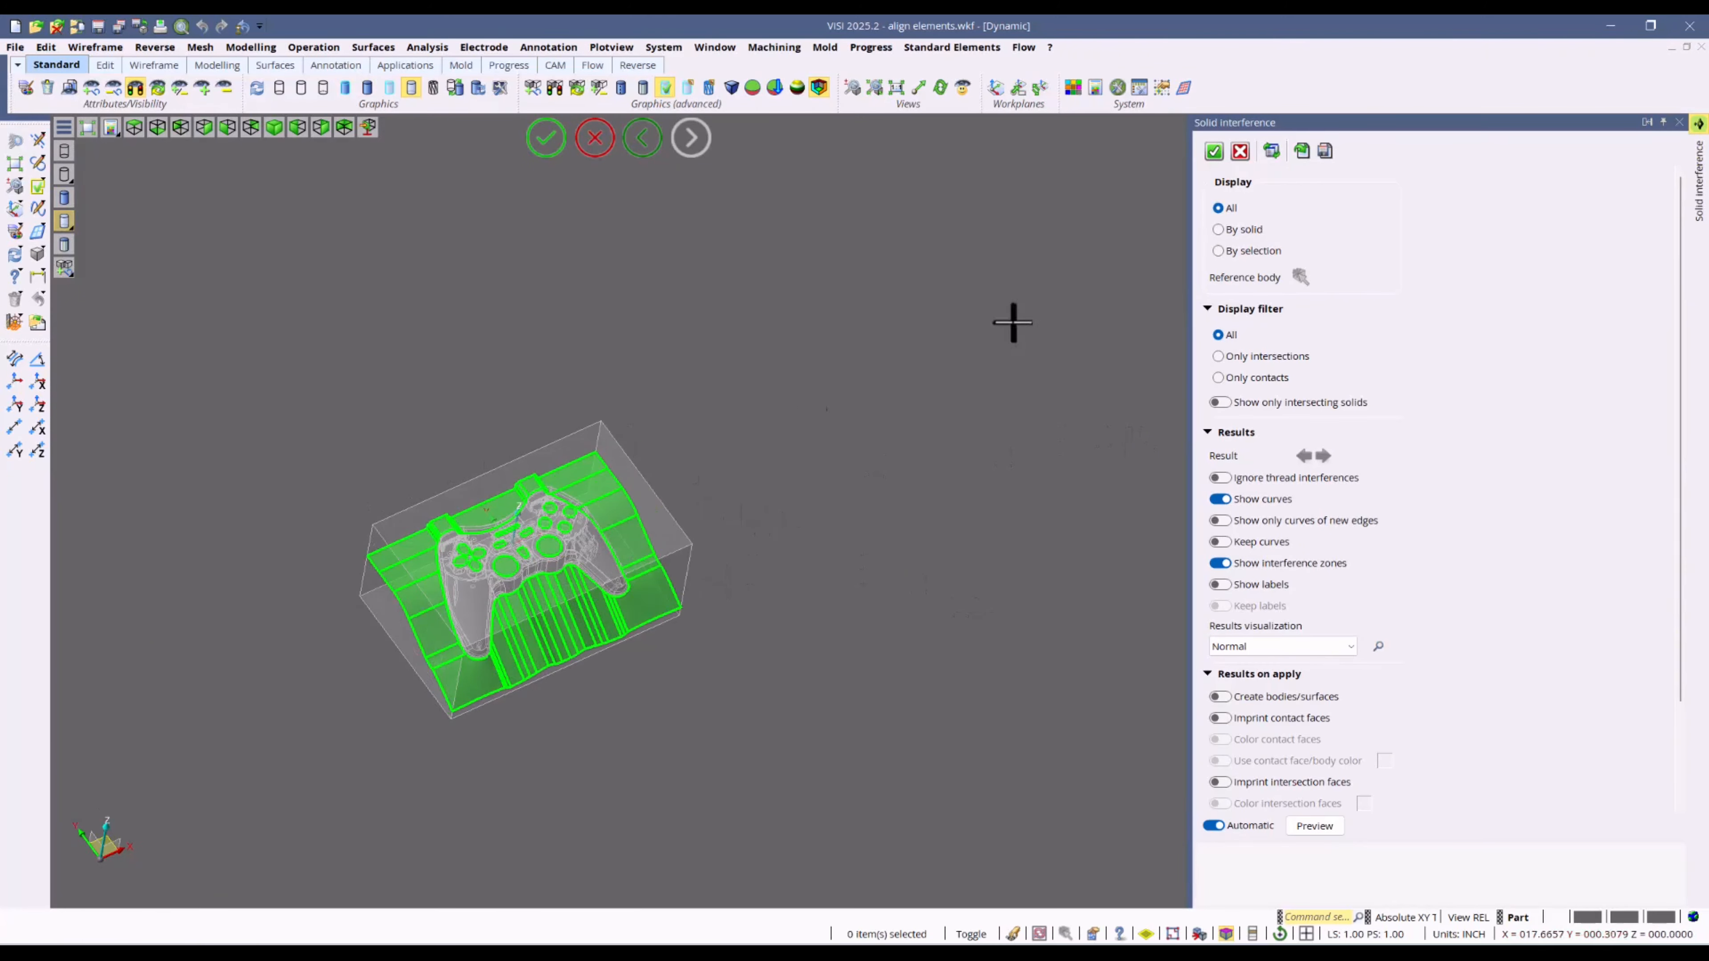
{"action": "left_click", "coordinate": [1262, 356]}
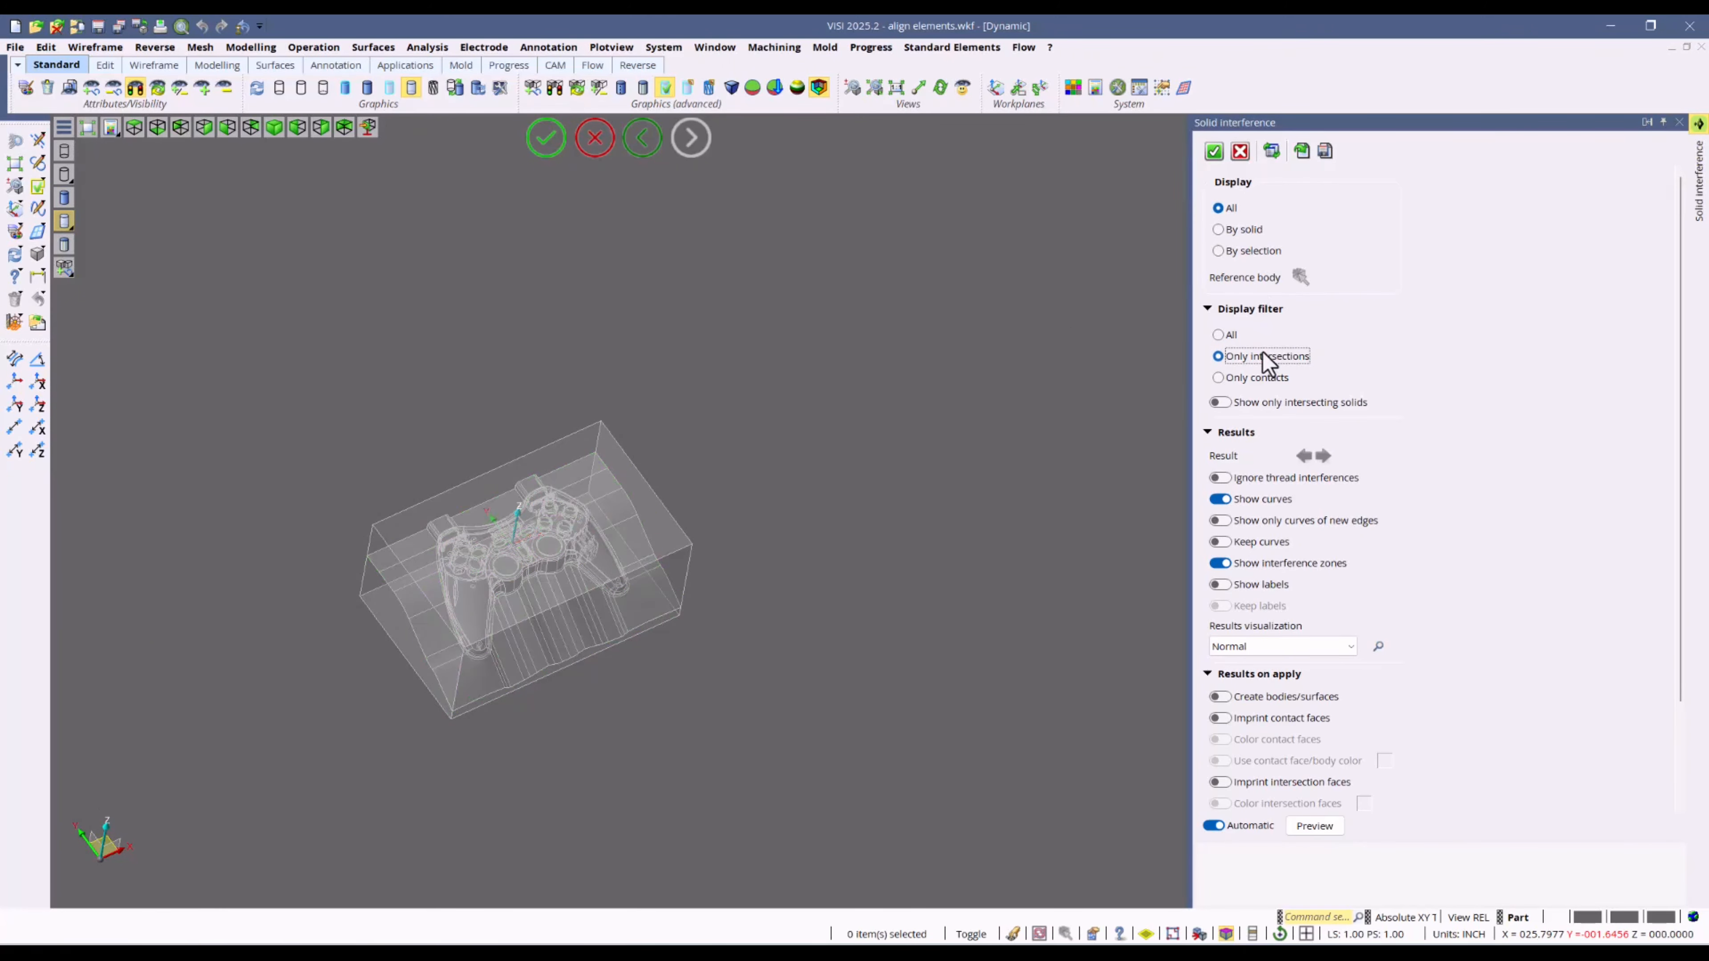
{"action": "left_click", "coordinate": [554, 138]}
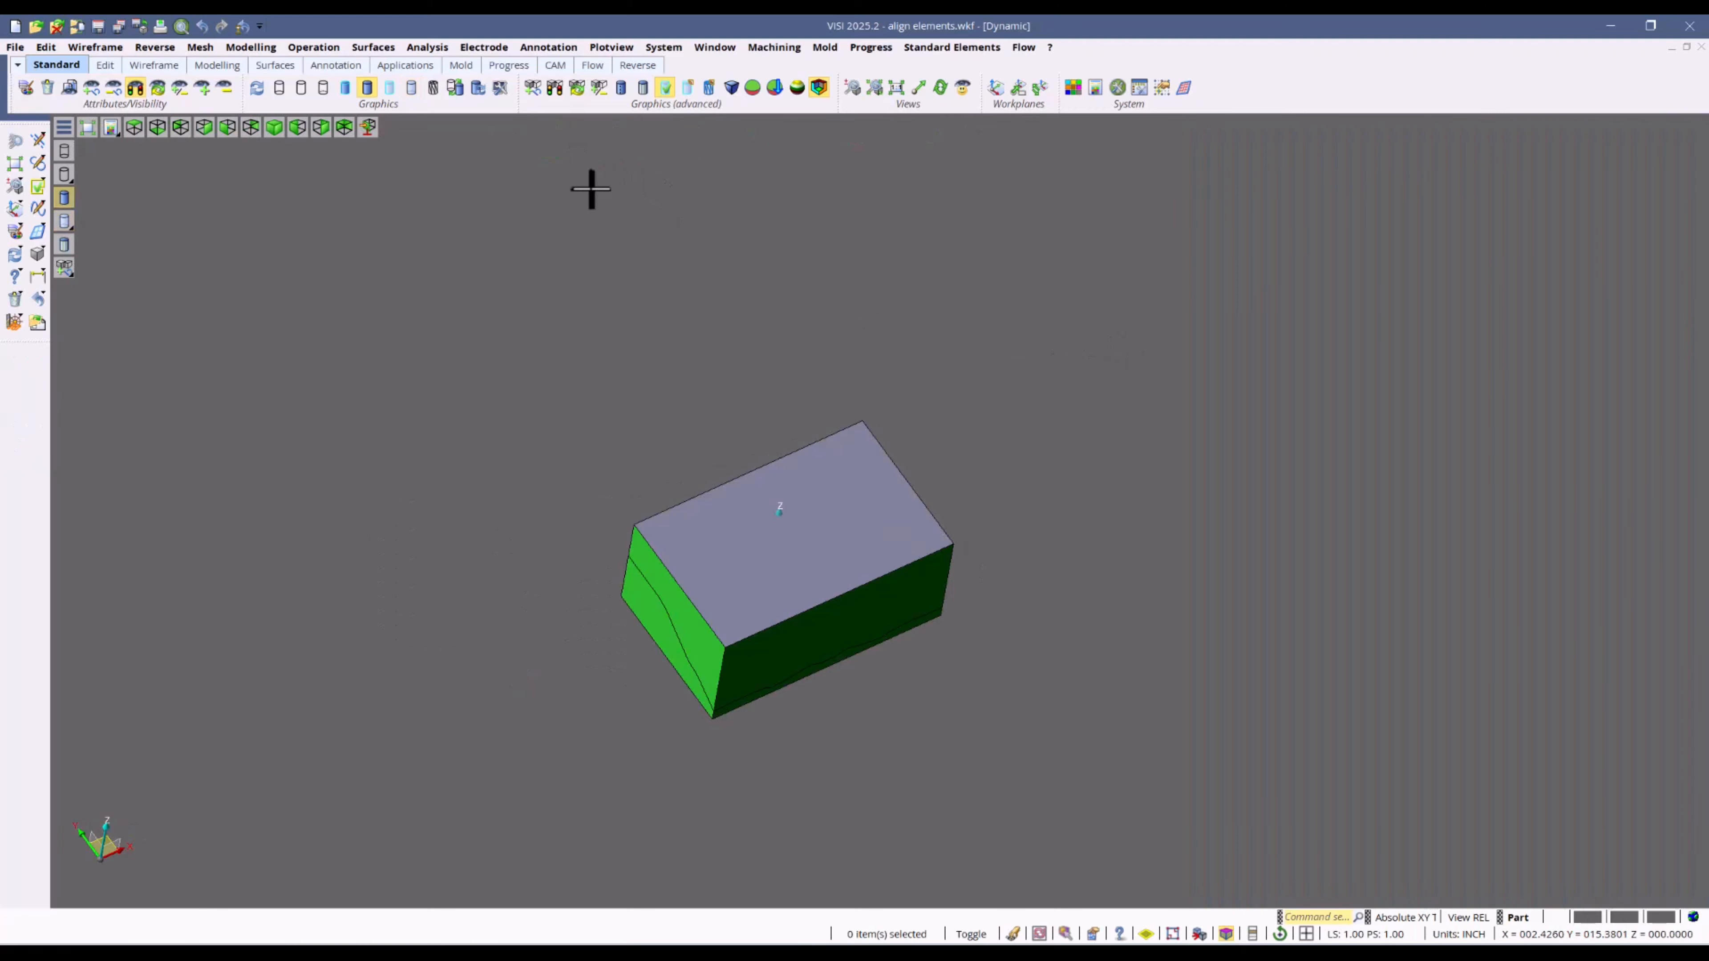
Step: Swap visible and hidden entities to bring up the yellow controller, and compute its Bounding box
{"action": "middle_click_drag", "start_coordinate": [767, 336], "coordinate": [755, 297]}
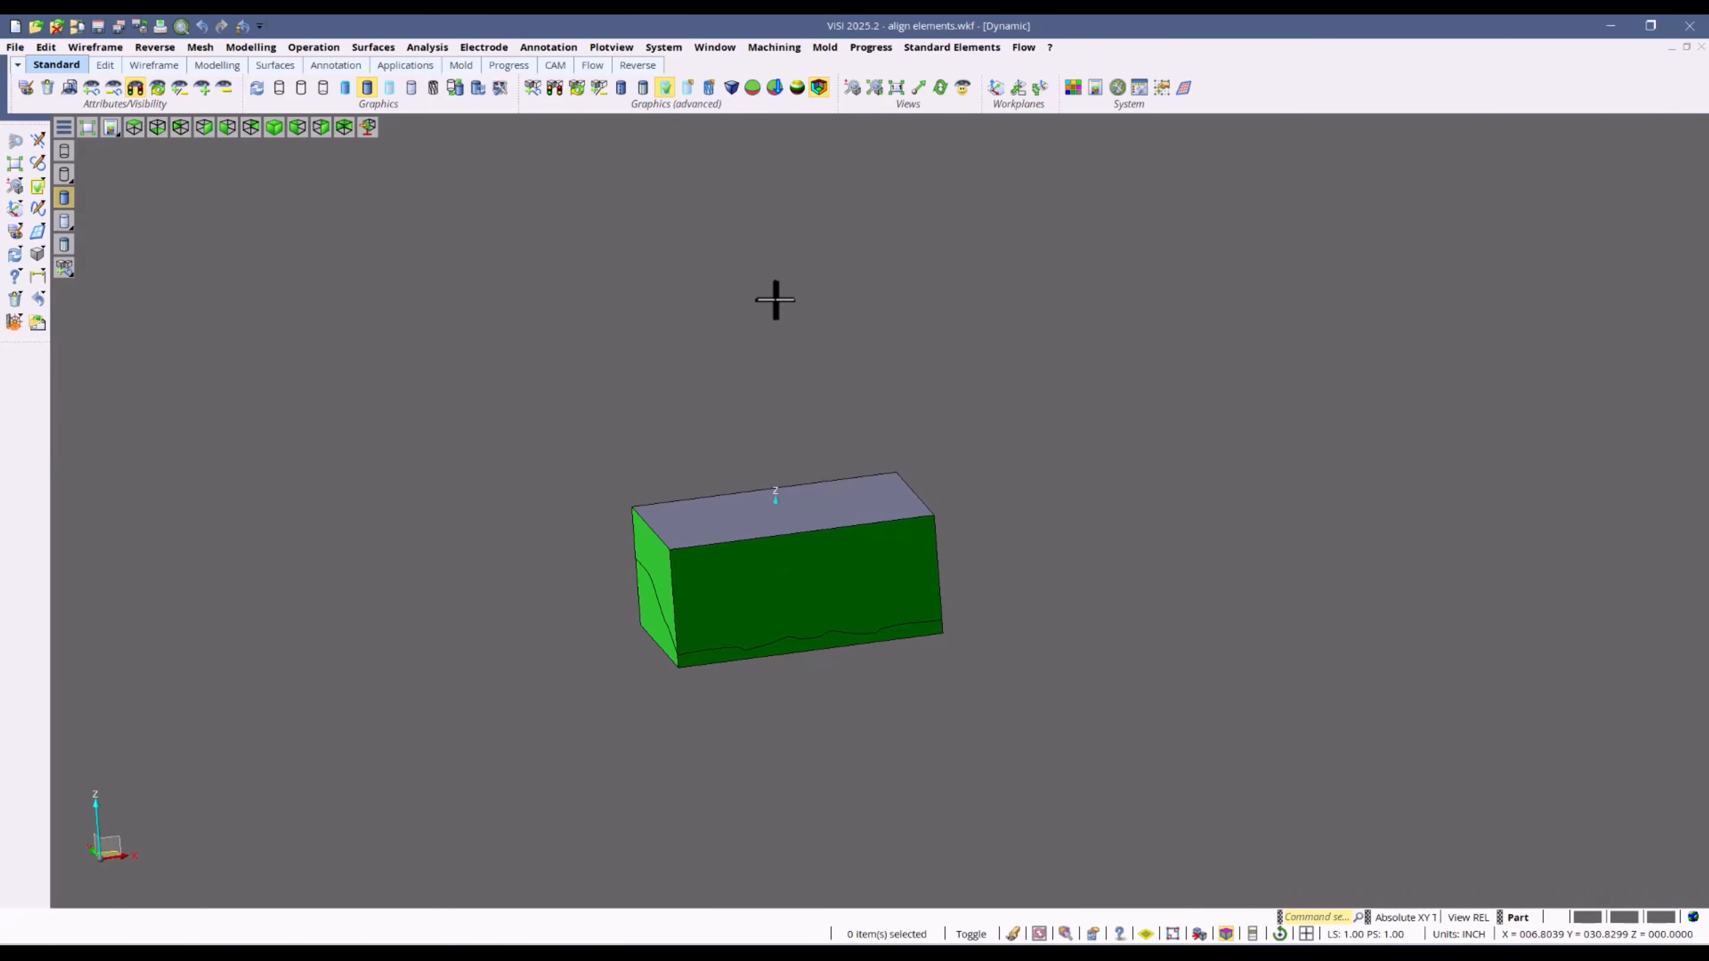
{"action": "left_click", "coordinate": [157, 87]}
{"action": "middle_click_drag", "start_coordinate": [797, 446], "coordinate": [820, 467]}
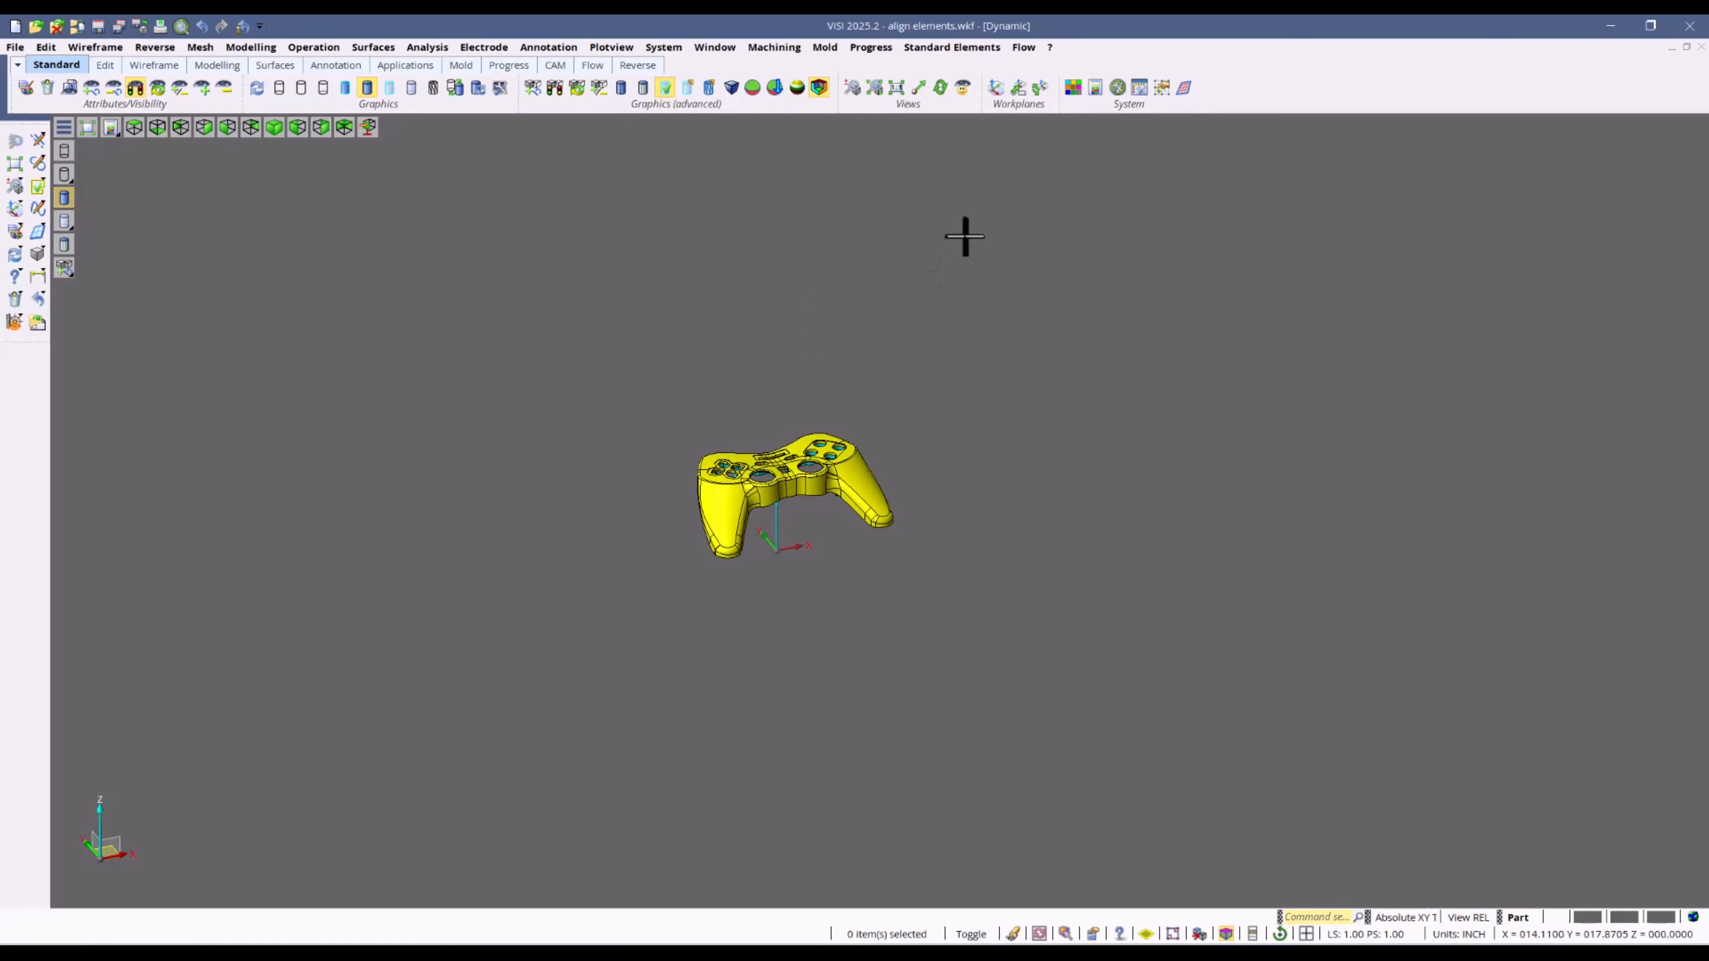
{"action": "left_click", "coordinate": [1045, 53]}
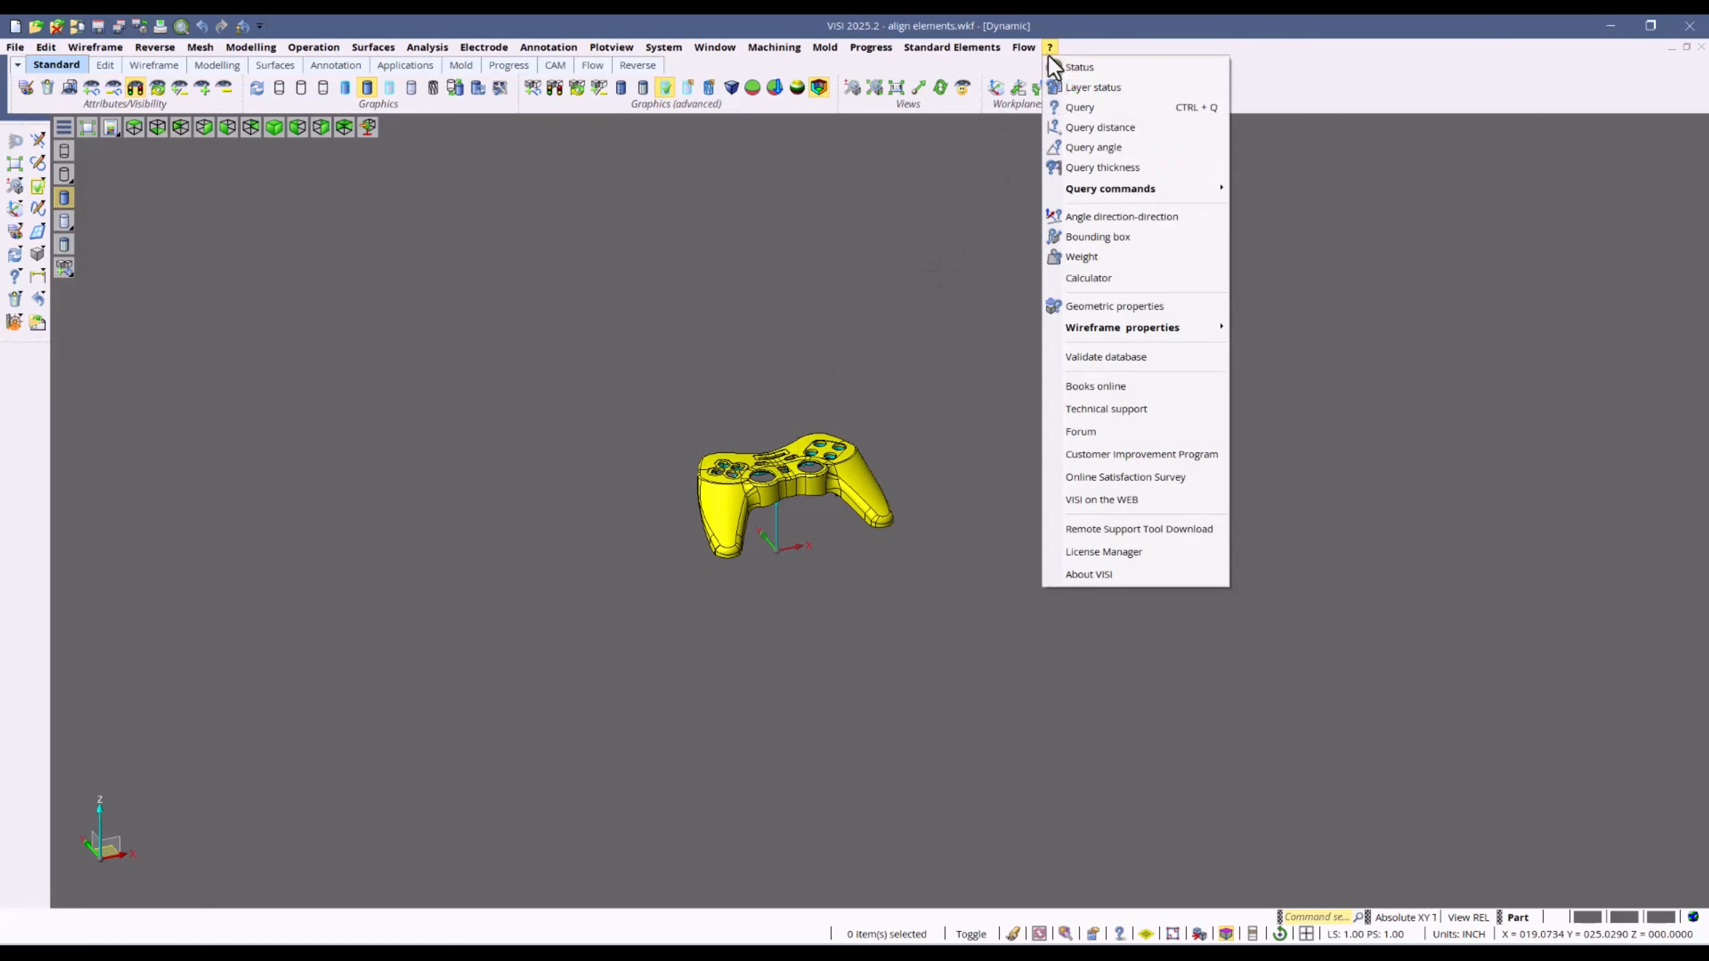
{"action": "left_click", "coordinate": [1116, 235]}
{"action": "left_click", "coordinate": [869, 453]}
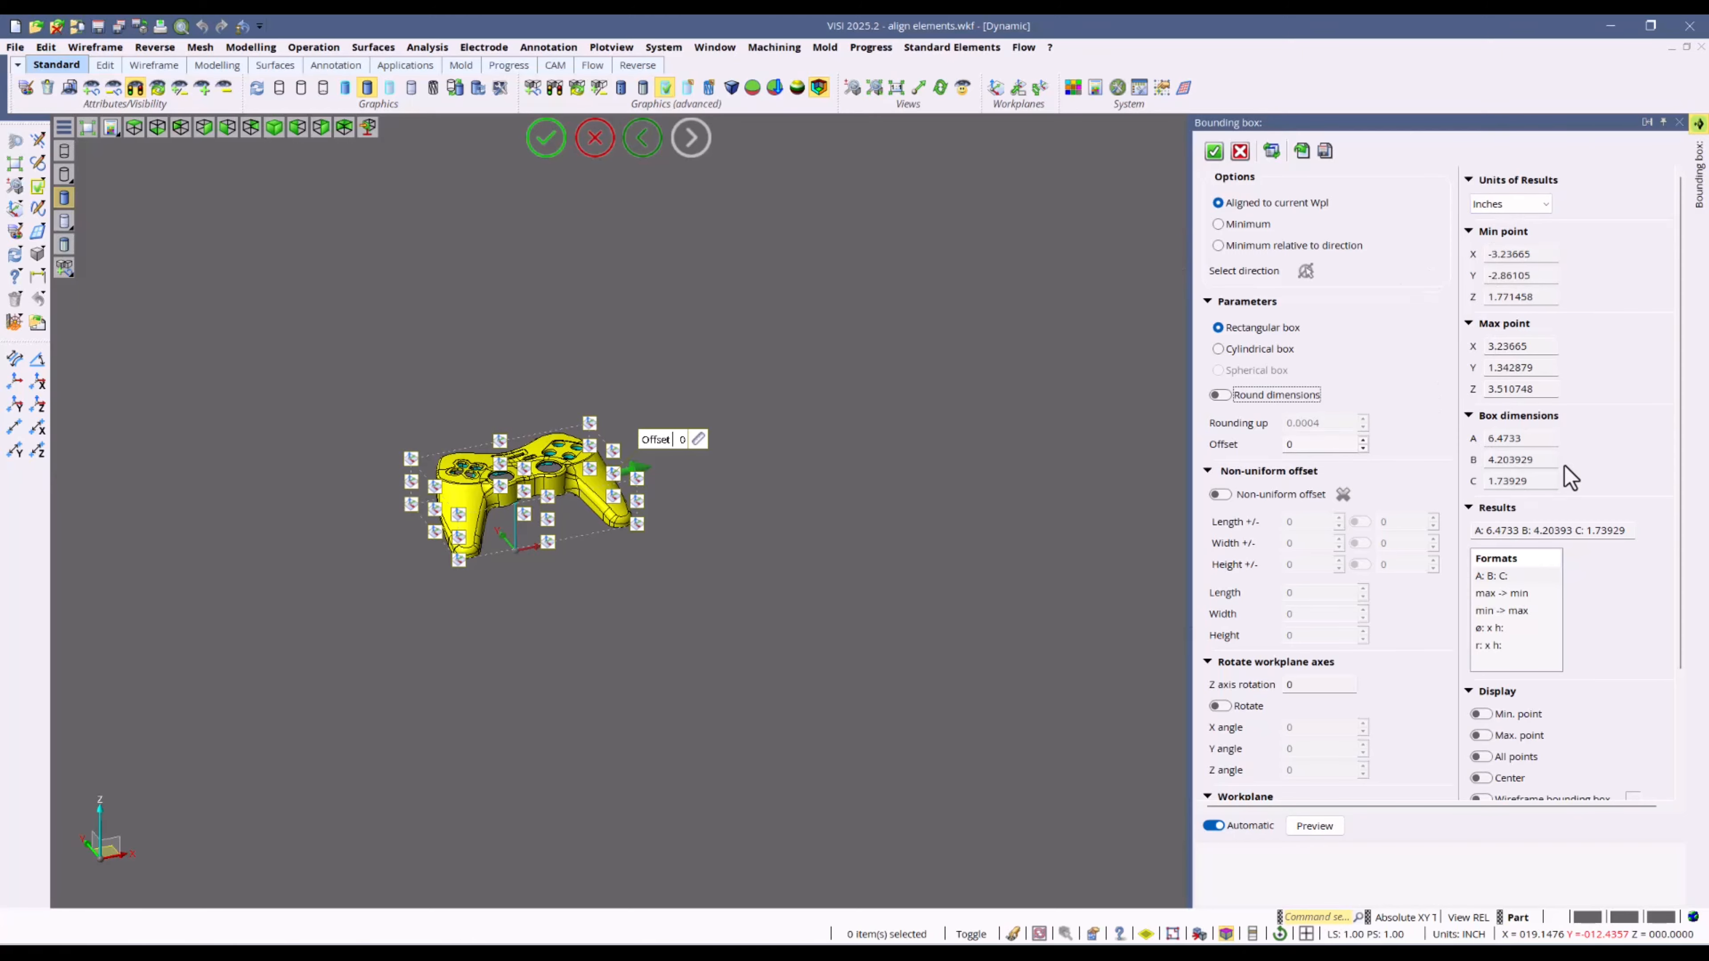
Step: Switch the bounding box's Units of Results between Millimeters and Inches to compare the dimensions, ending on Inches
{"action": "left_click", "coordinate": [1521, 203]}
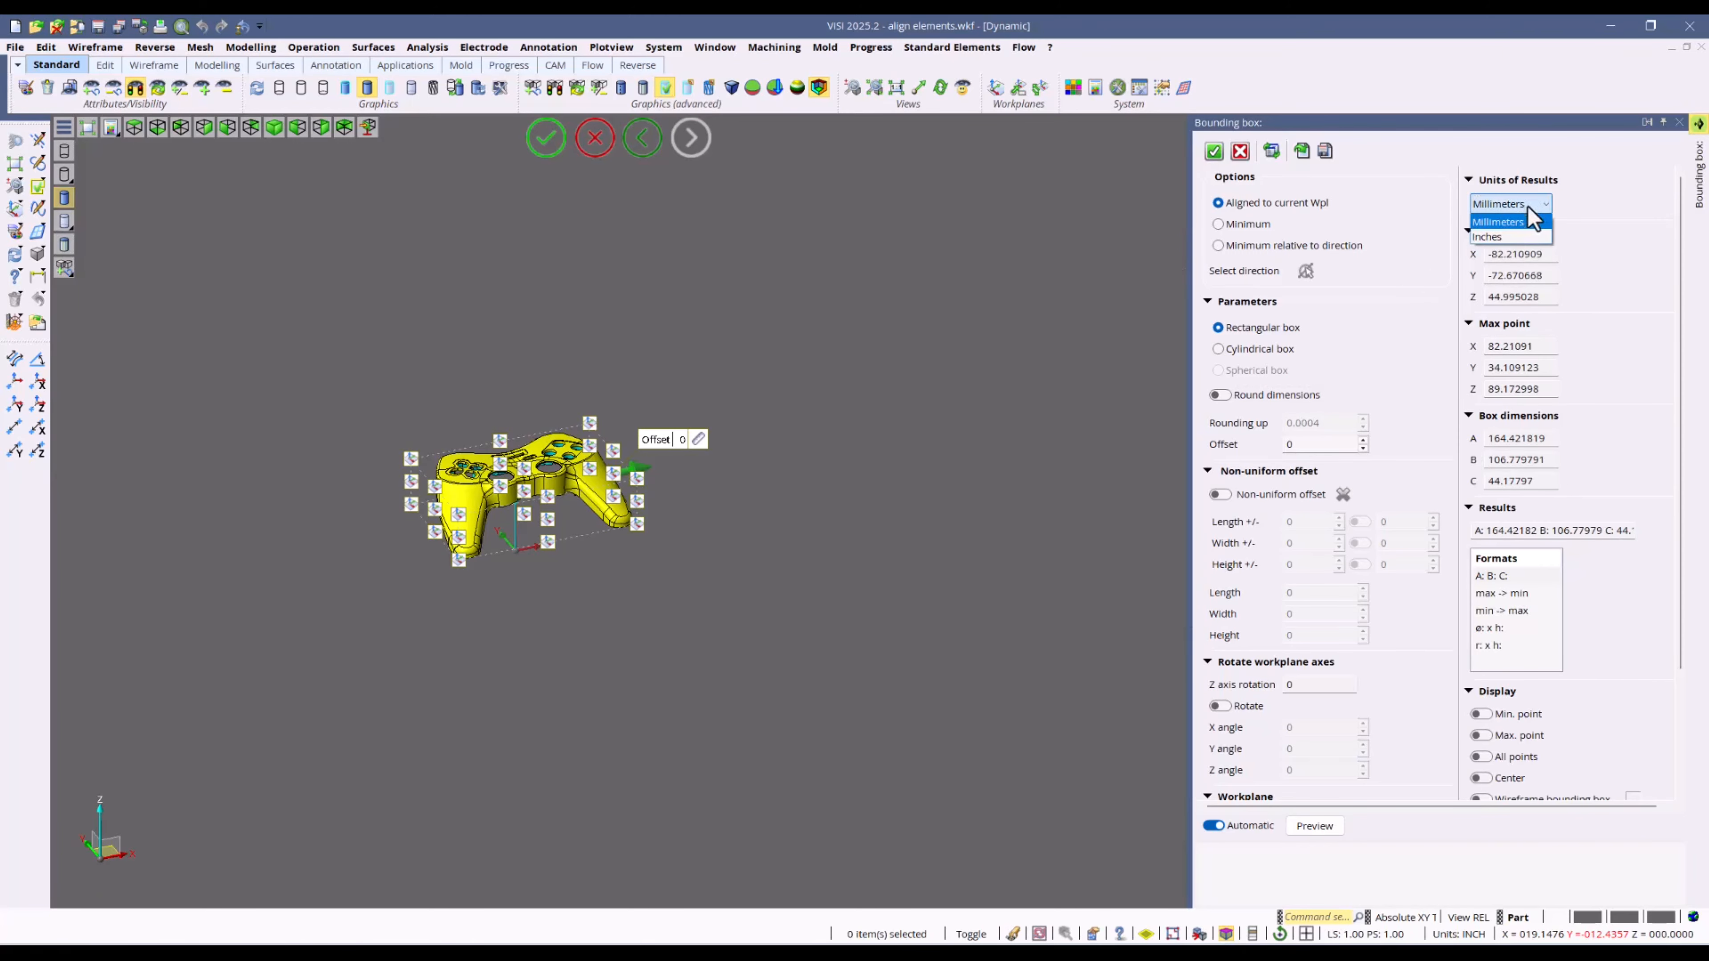
{"action": "left_click", "coordinate": [1527, 206]}
{"action": "left_click", "coordinate": [1521, 203]}
{"action": "left_click", "coordinate": [1523, 218]}
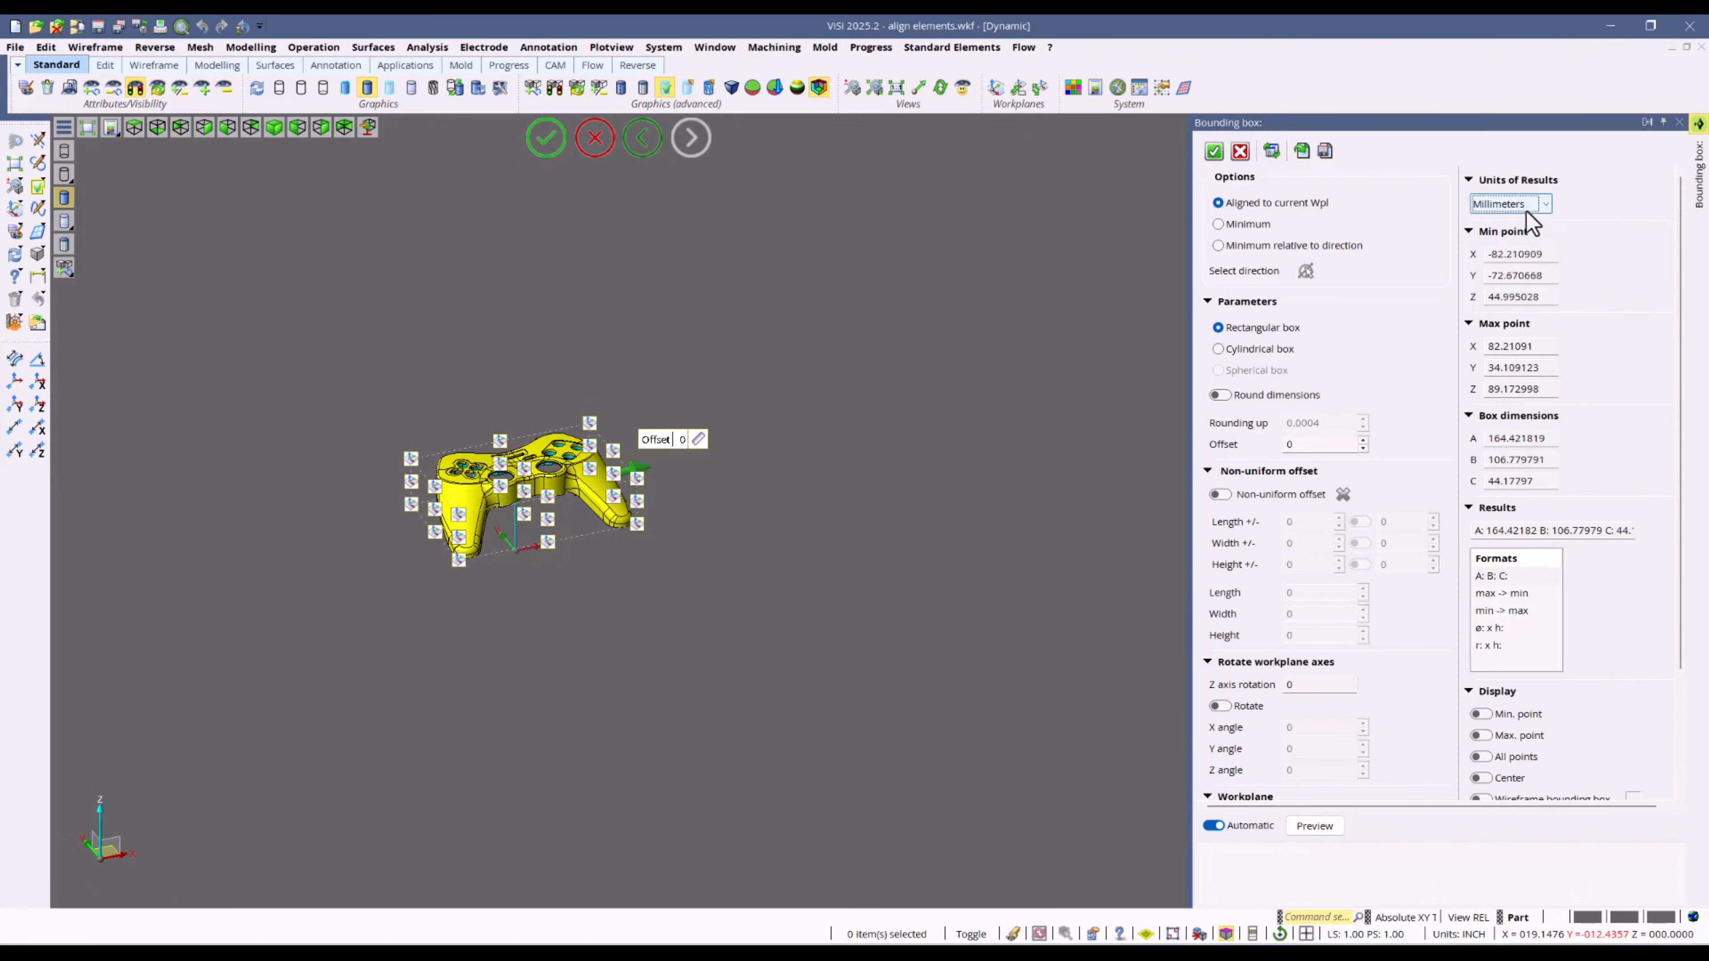
{"action": "left_click", "coordinate": [1525, 236]}
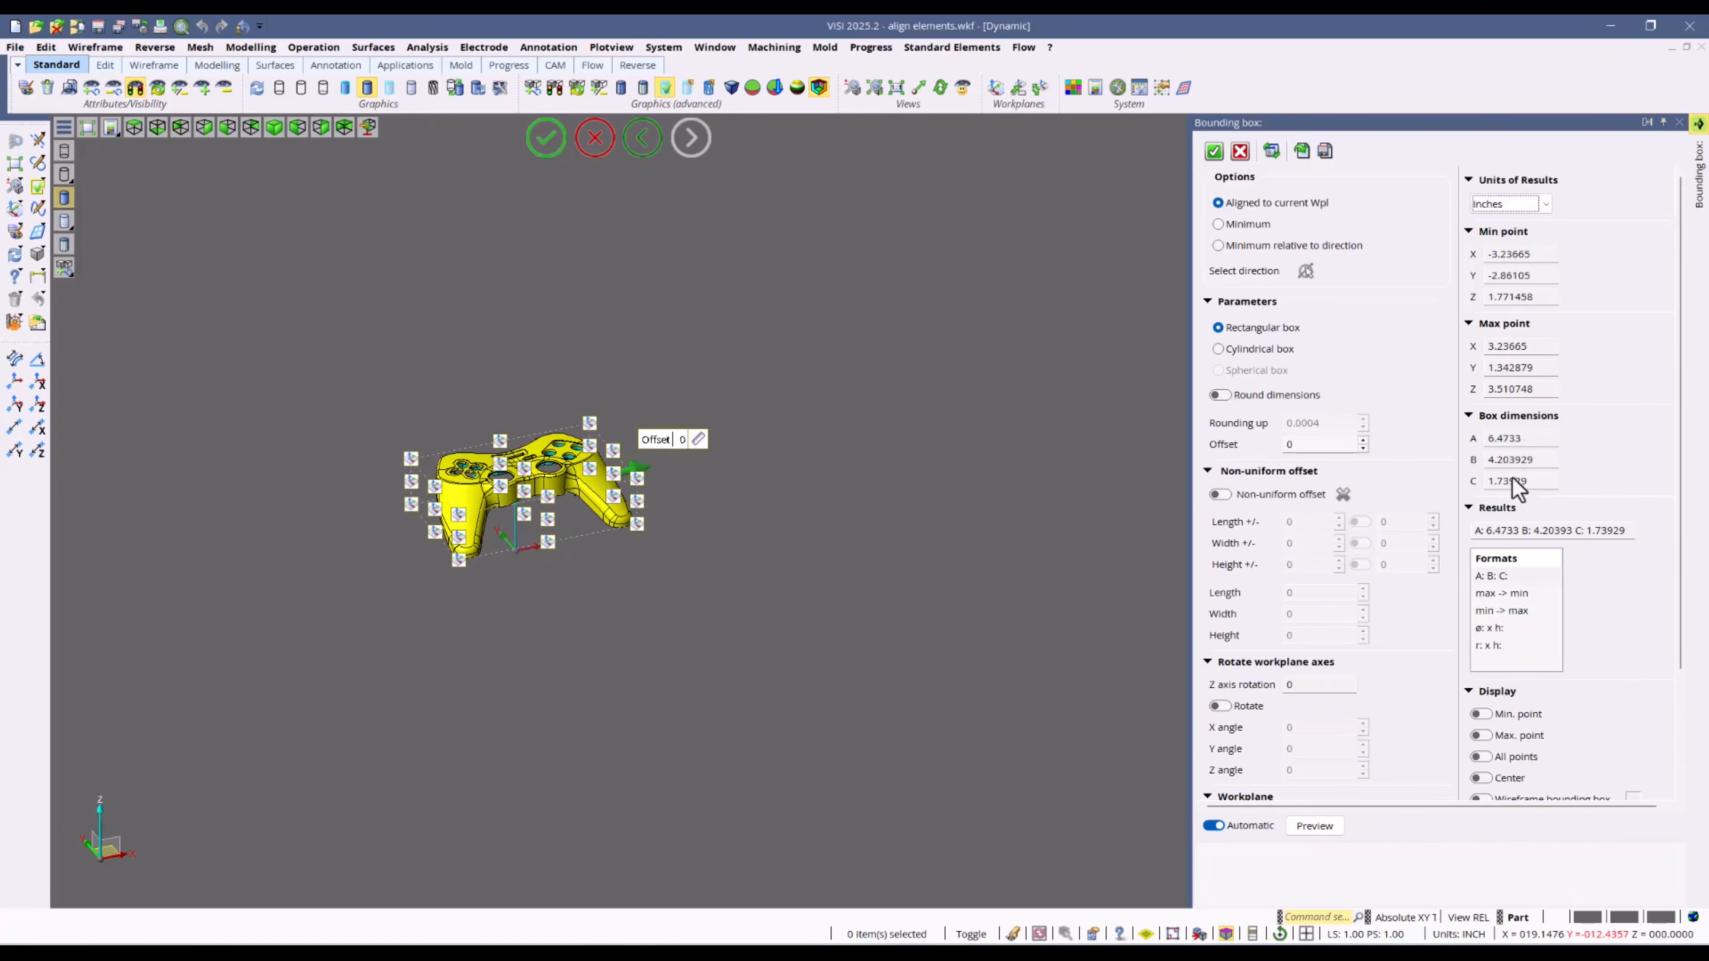
{"action": "left_click", "coordinate": [1522, 207]}
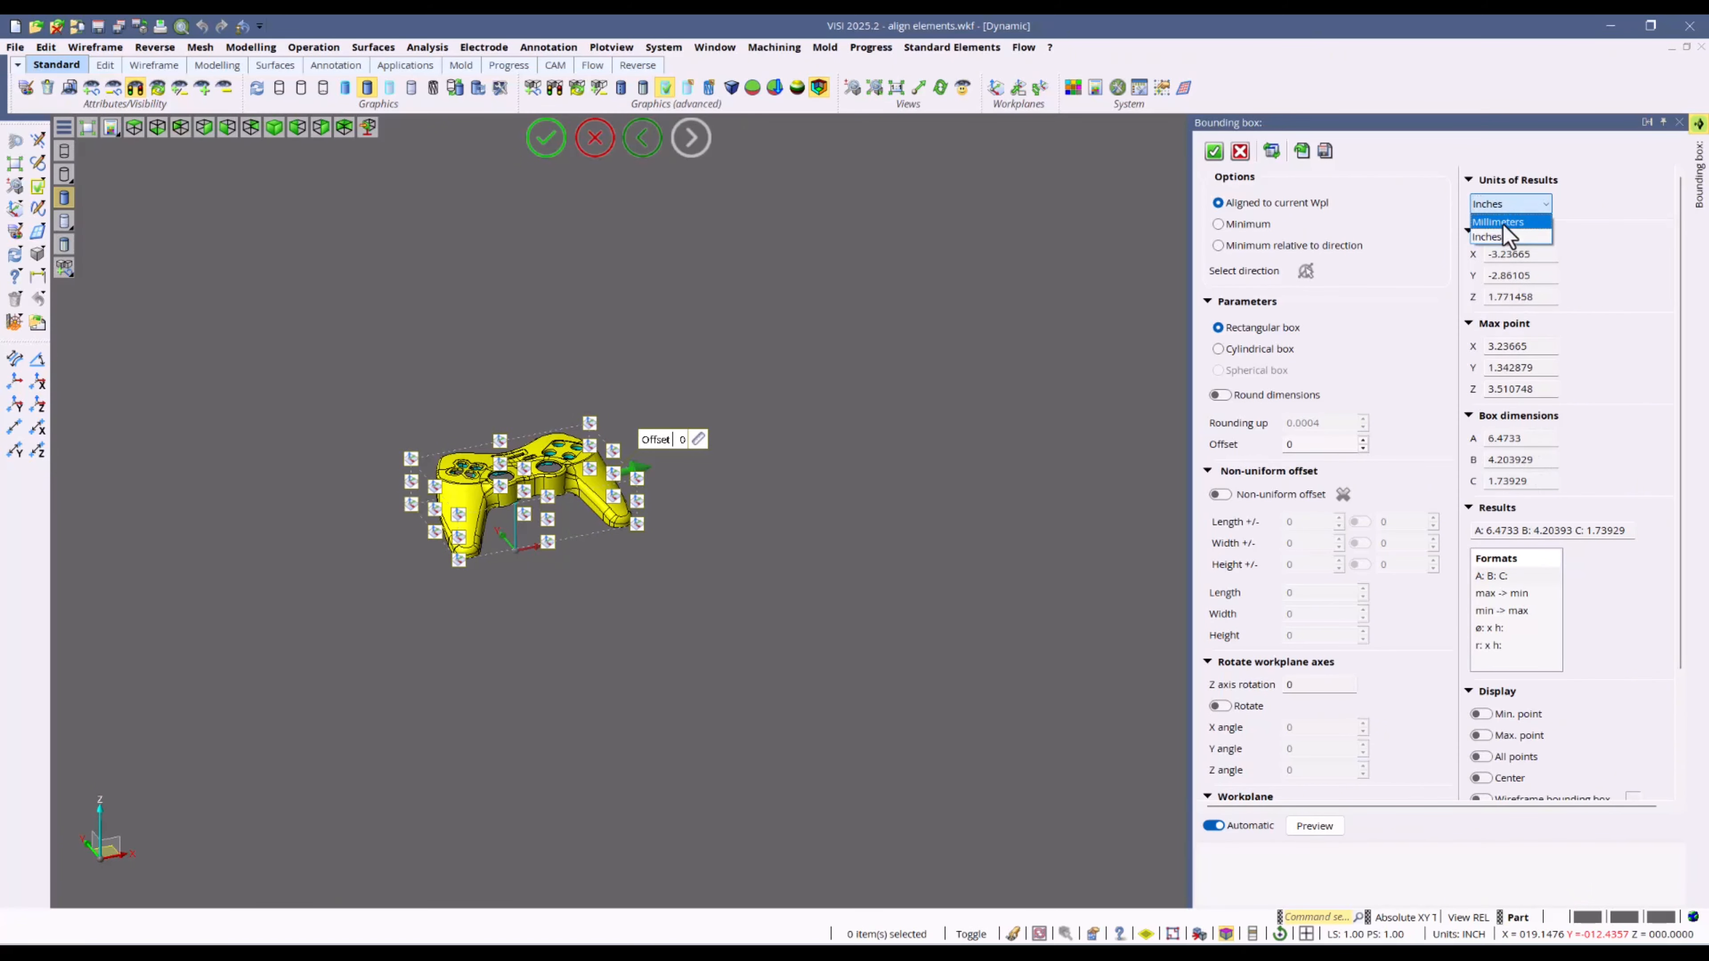
{"action": "left_click", "coordinate": [1527, 249]}
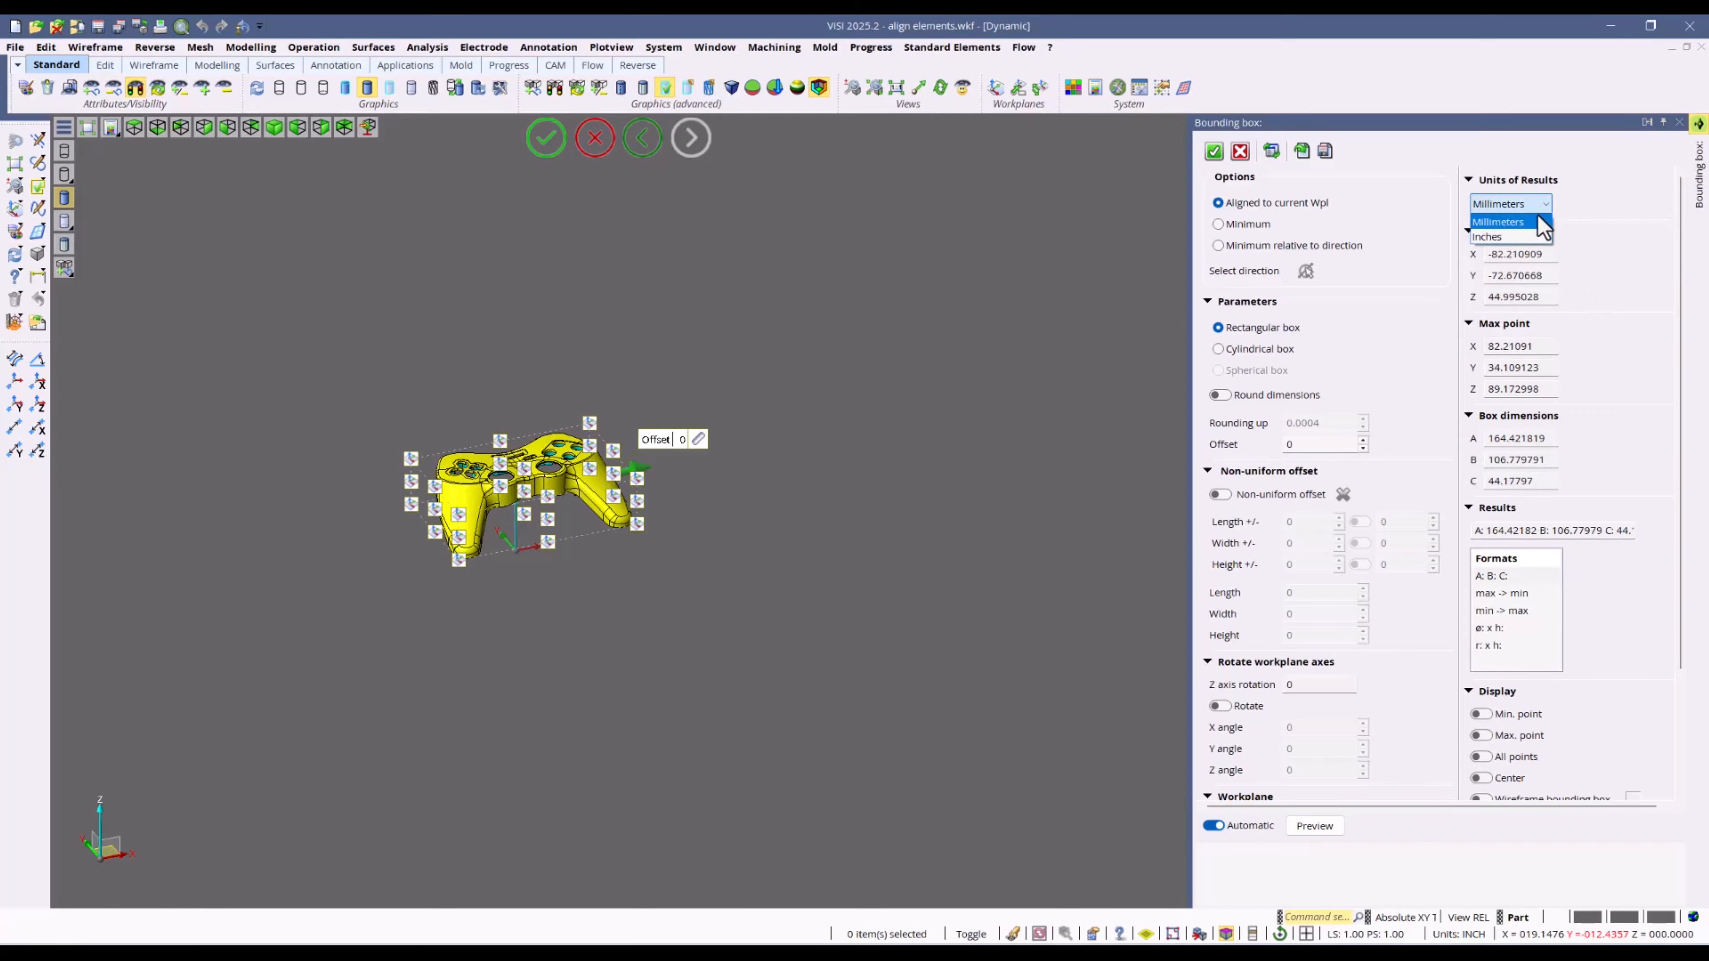
{"action": "left_click", "coordinate": [1518, 232]}
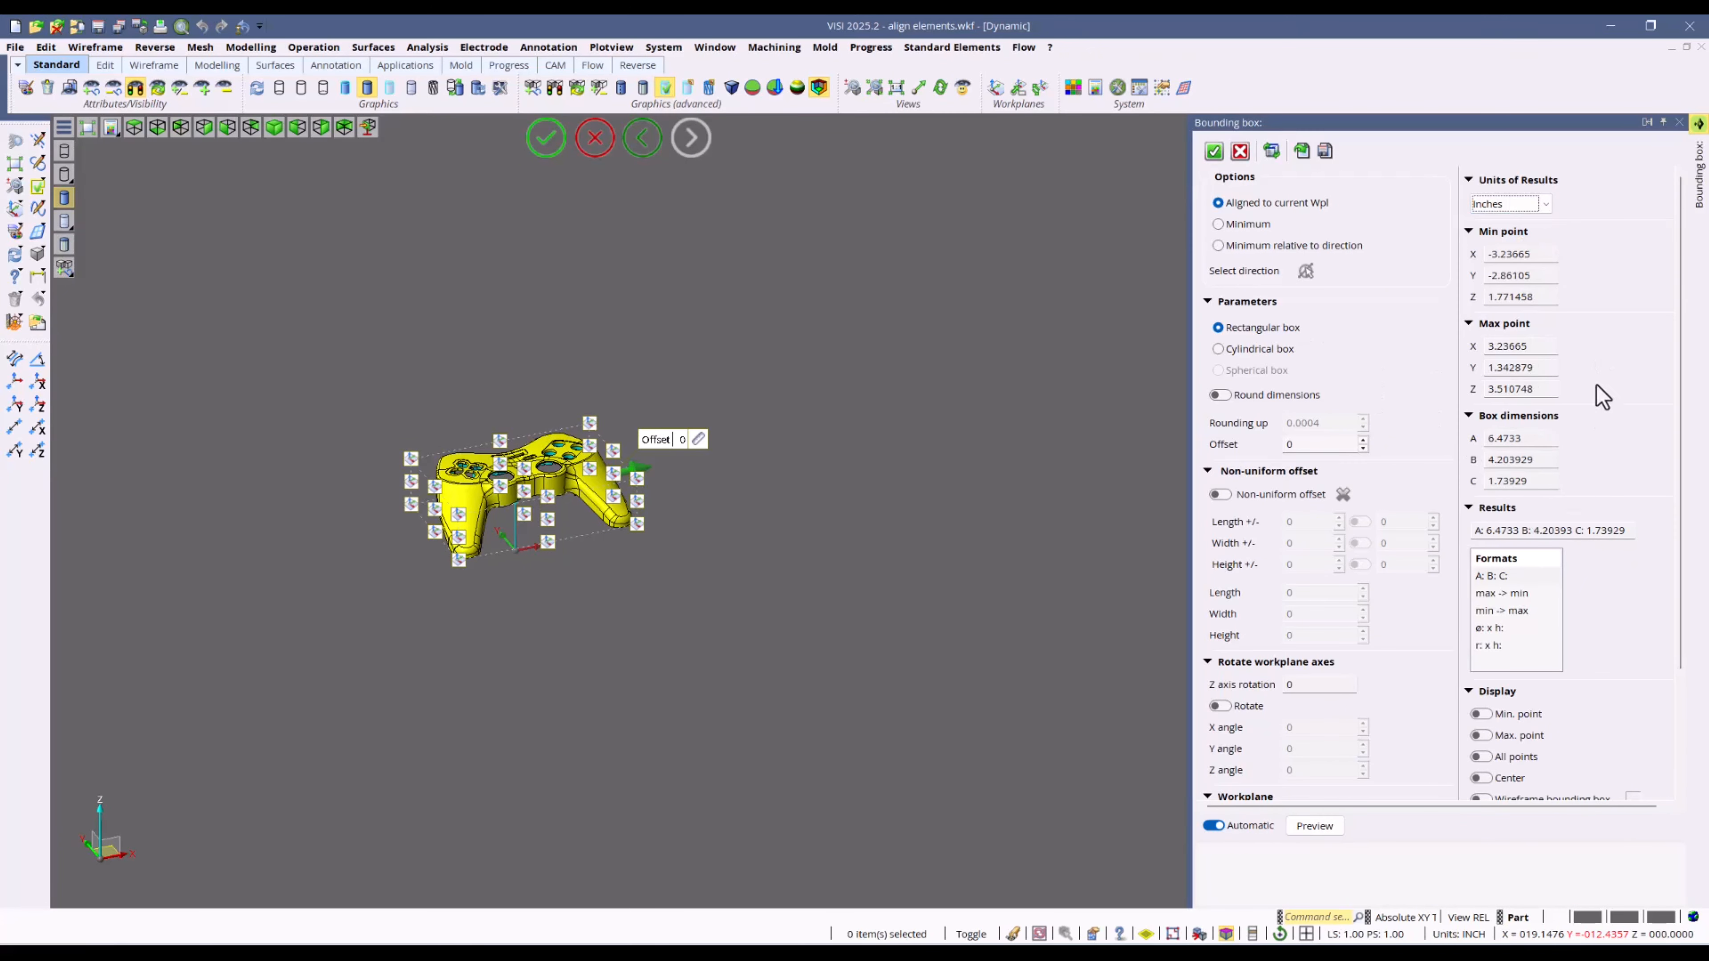
Step: Toggle Create workplane off and back on, try a lower corner and an upper edge midpoint, and place the workplane at the box's bottom centre
{"action": "left_click_drag", "start_coordinate": [1678, 372], "coordinate": [1672, 500]}
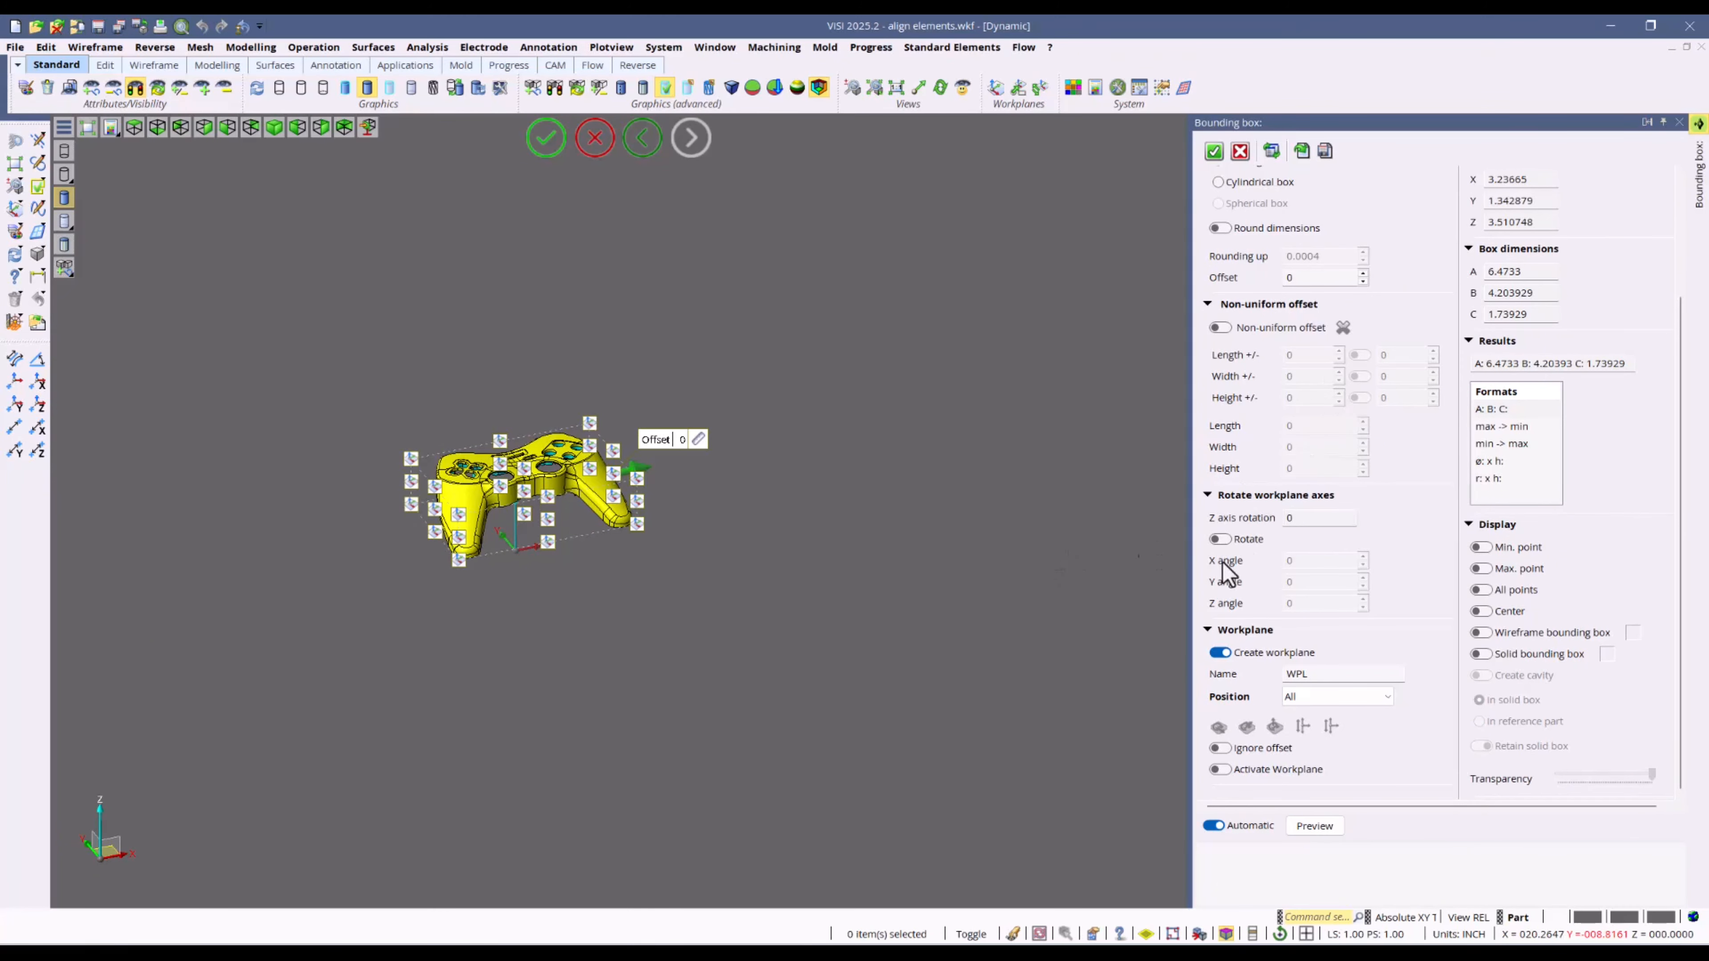
{"action": "left_click", "coordinate": [1218, 653]}
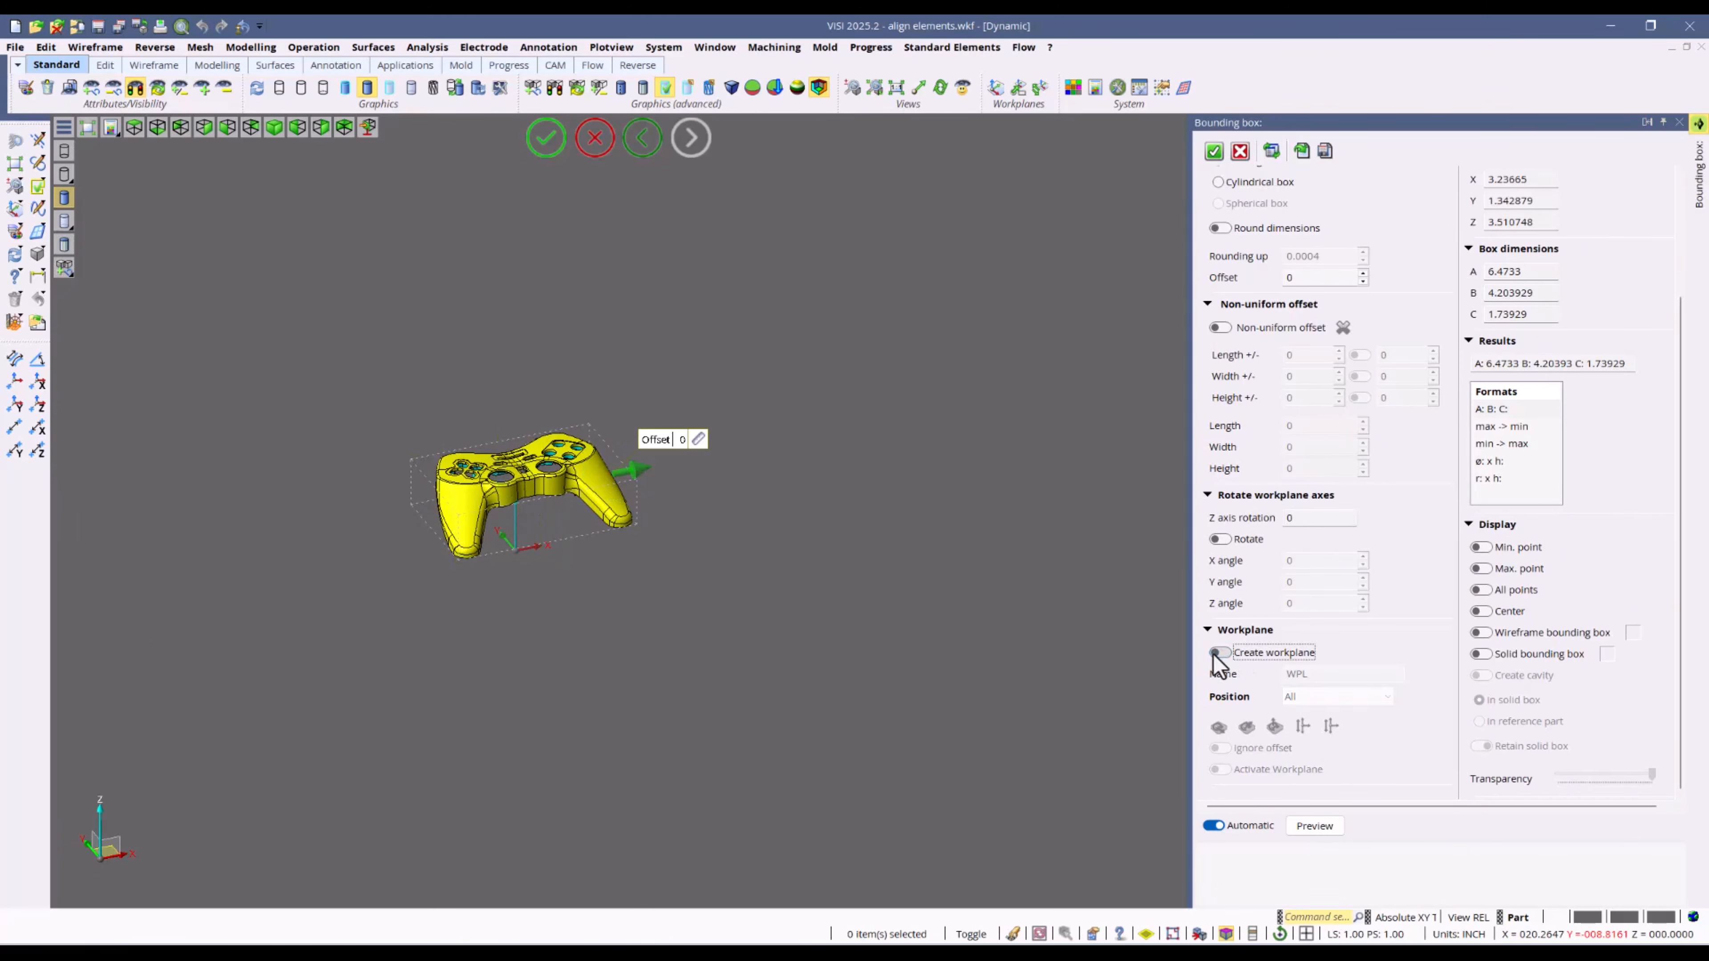
{"action": "left_click", "coordinate": [1217, 653]}
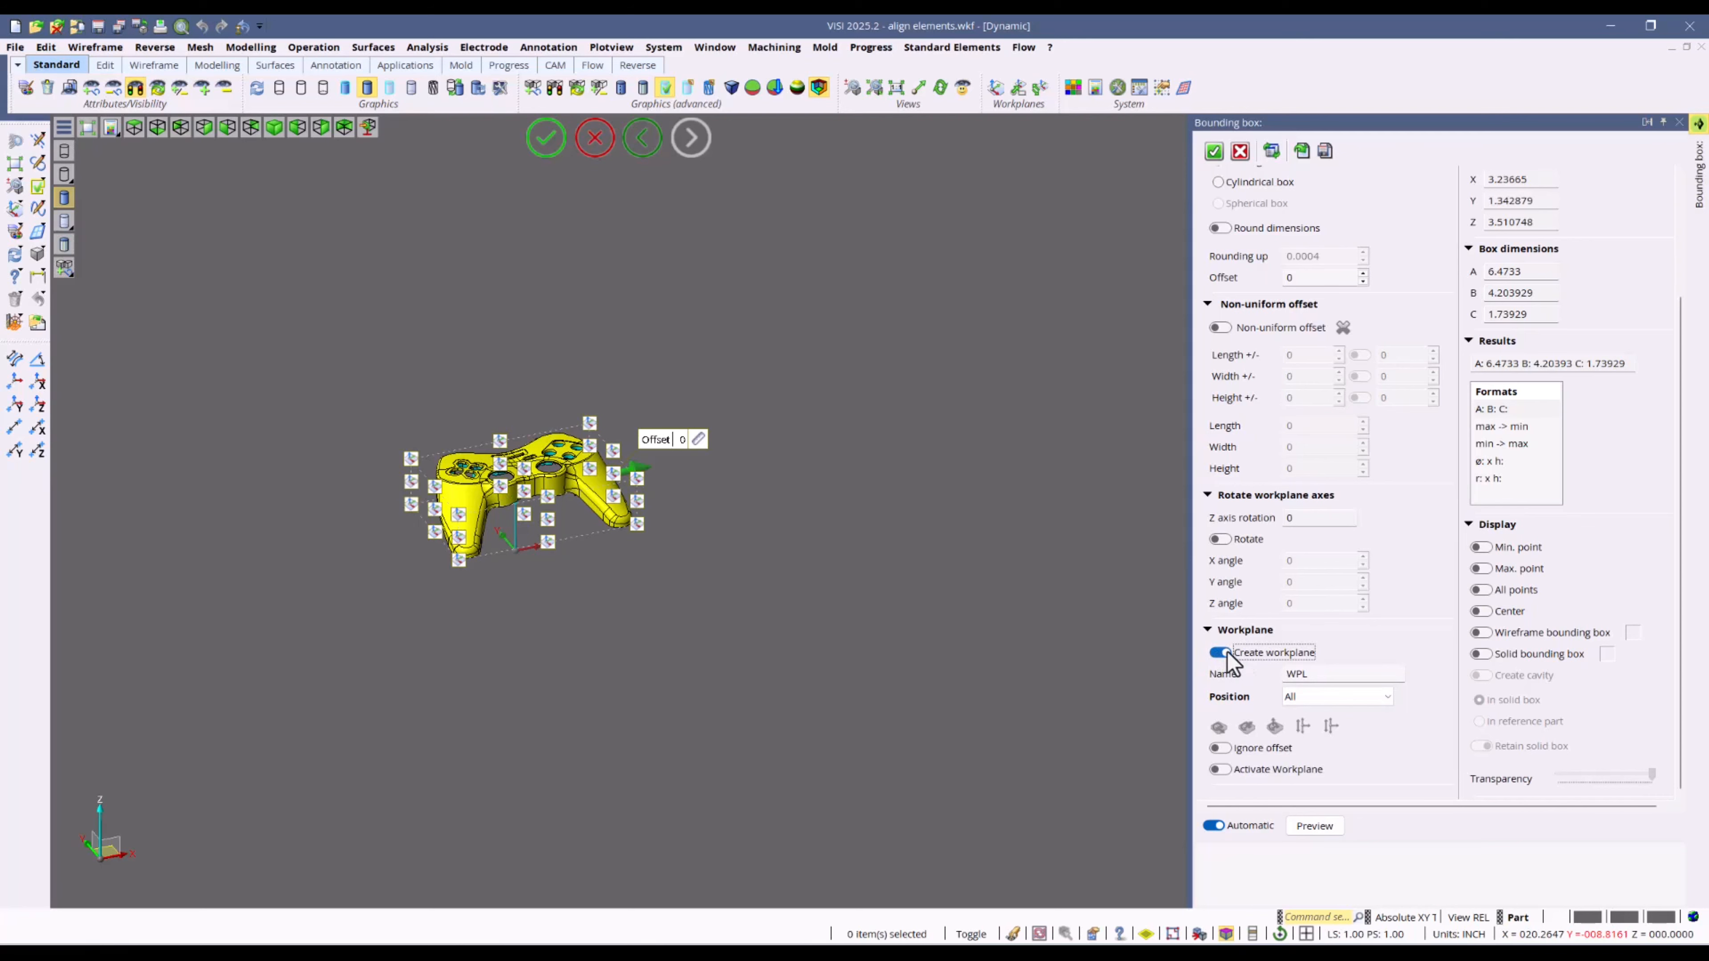
{"action": "scroll", "coordinate": [388, 488], "scroll_direction": "up", "scroll_amount": 3}
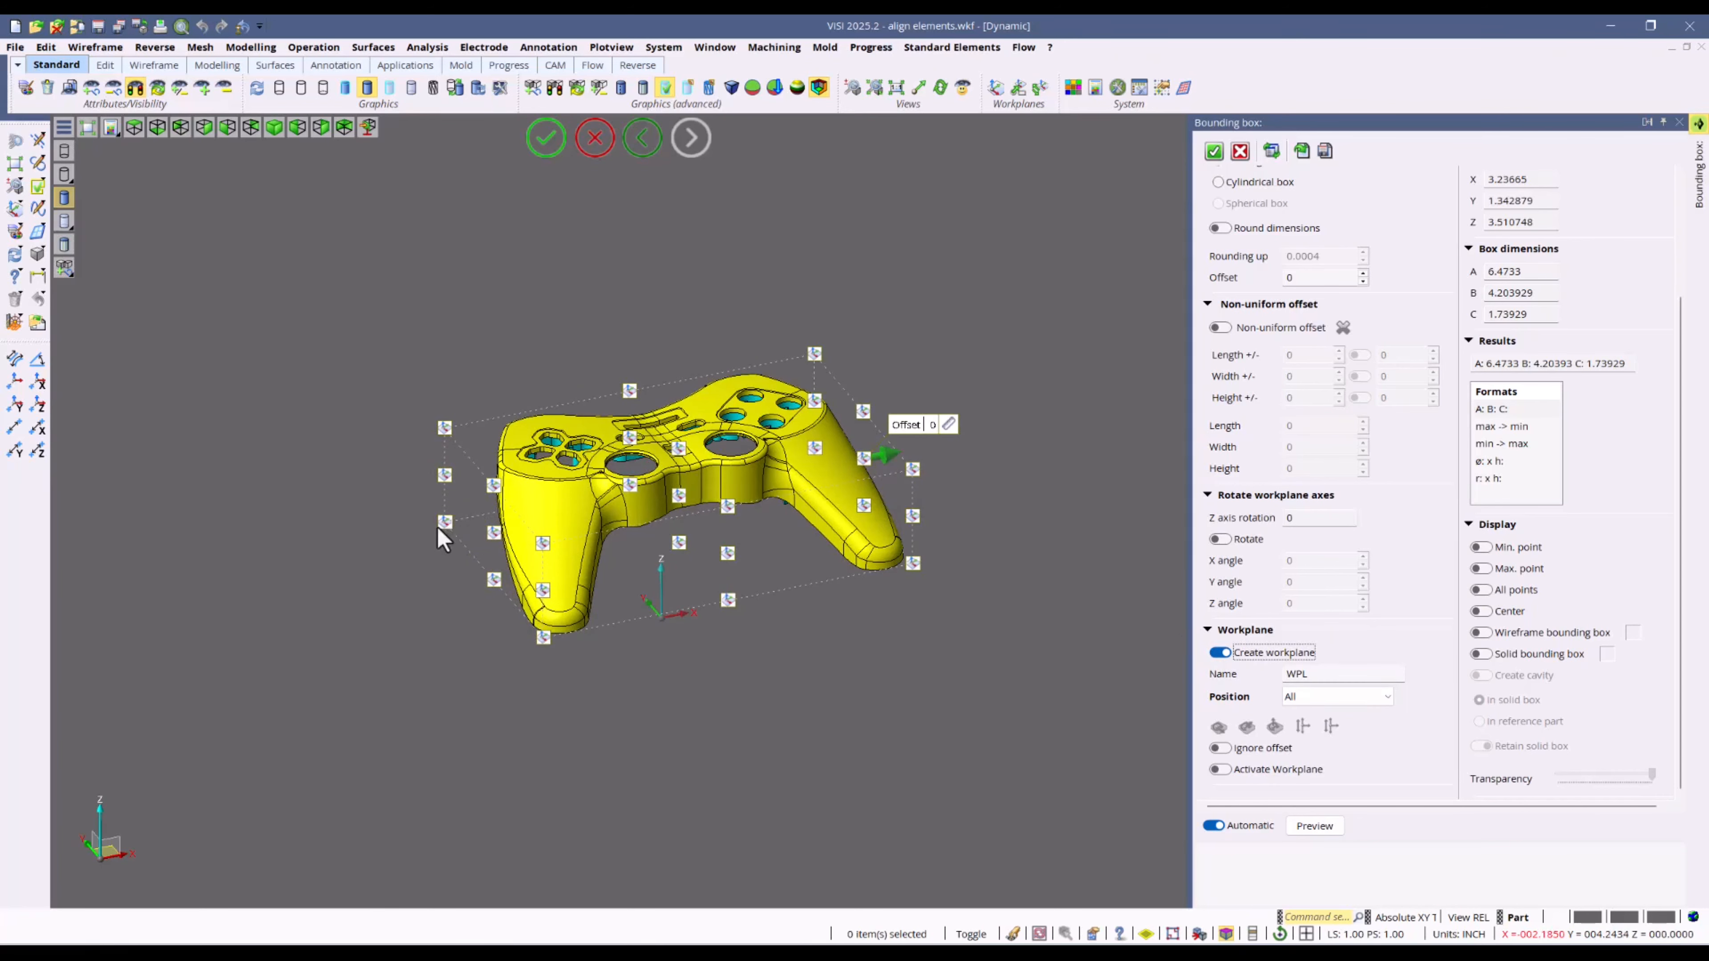
{"action": "left_click", "coordinate": [445, 523]}
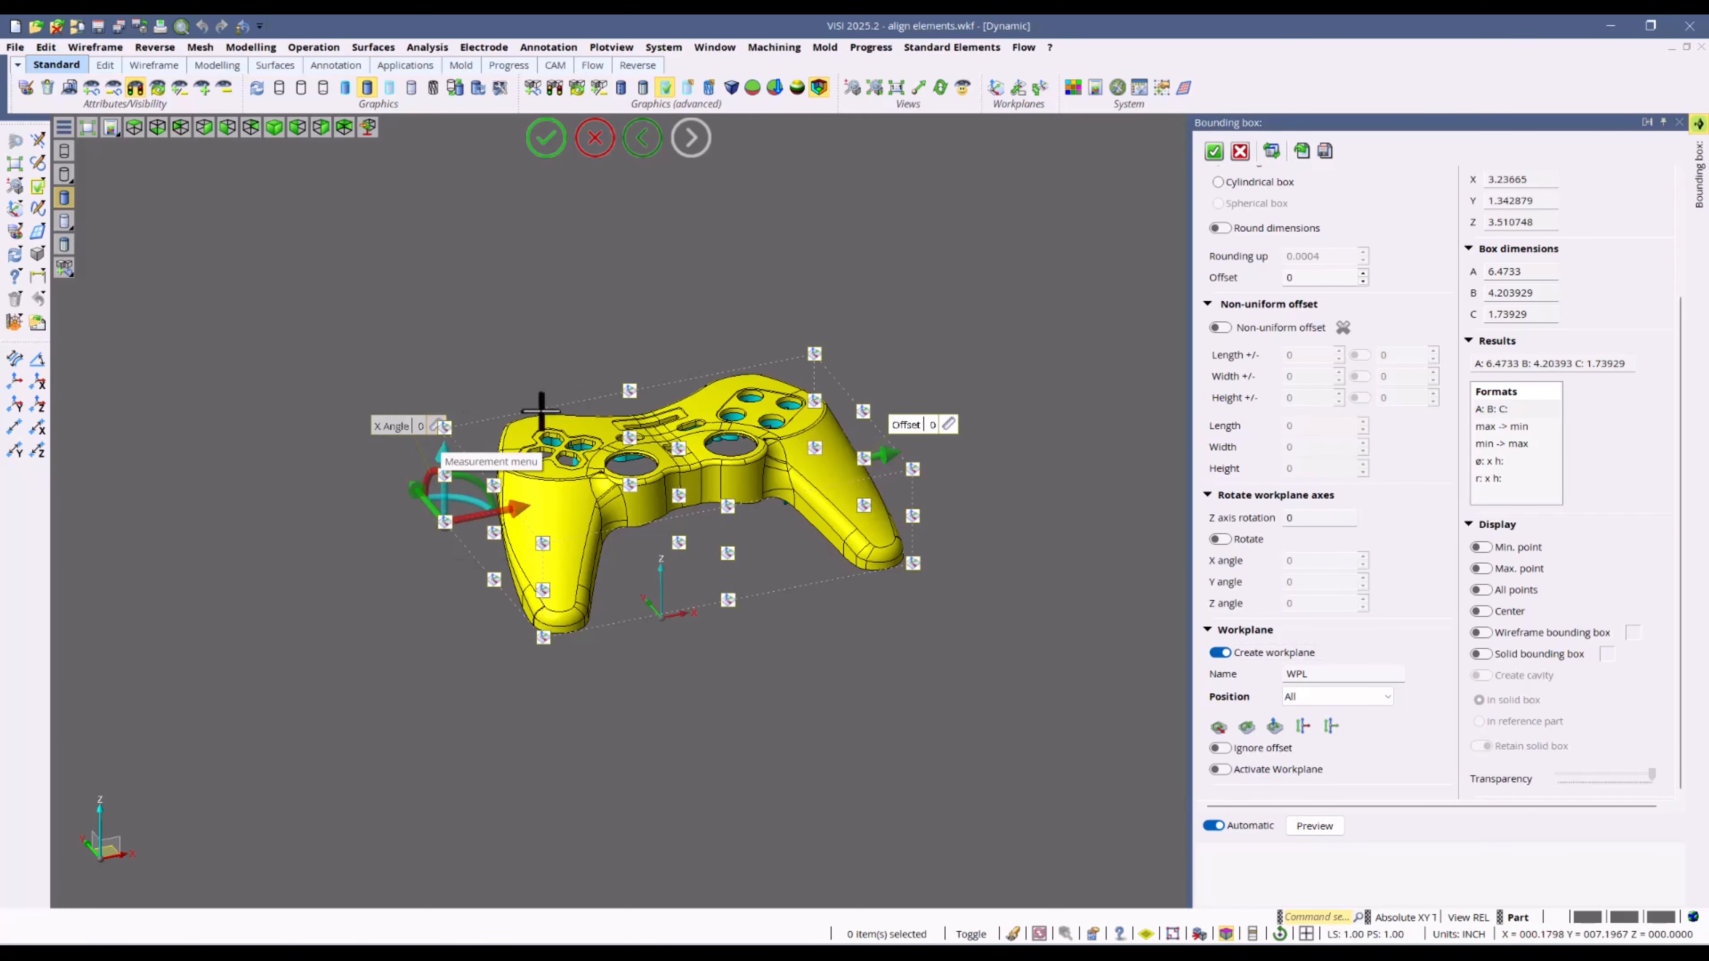
{"action": "left_click", "coordinate": [626, 390]}
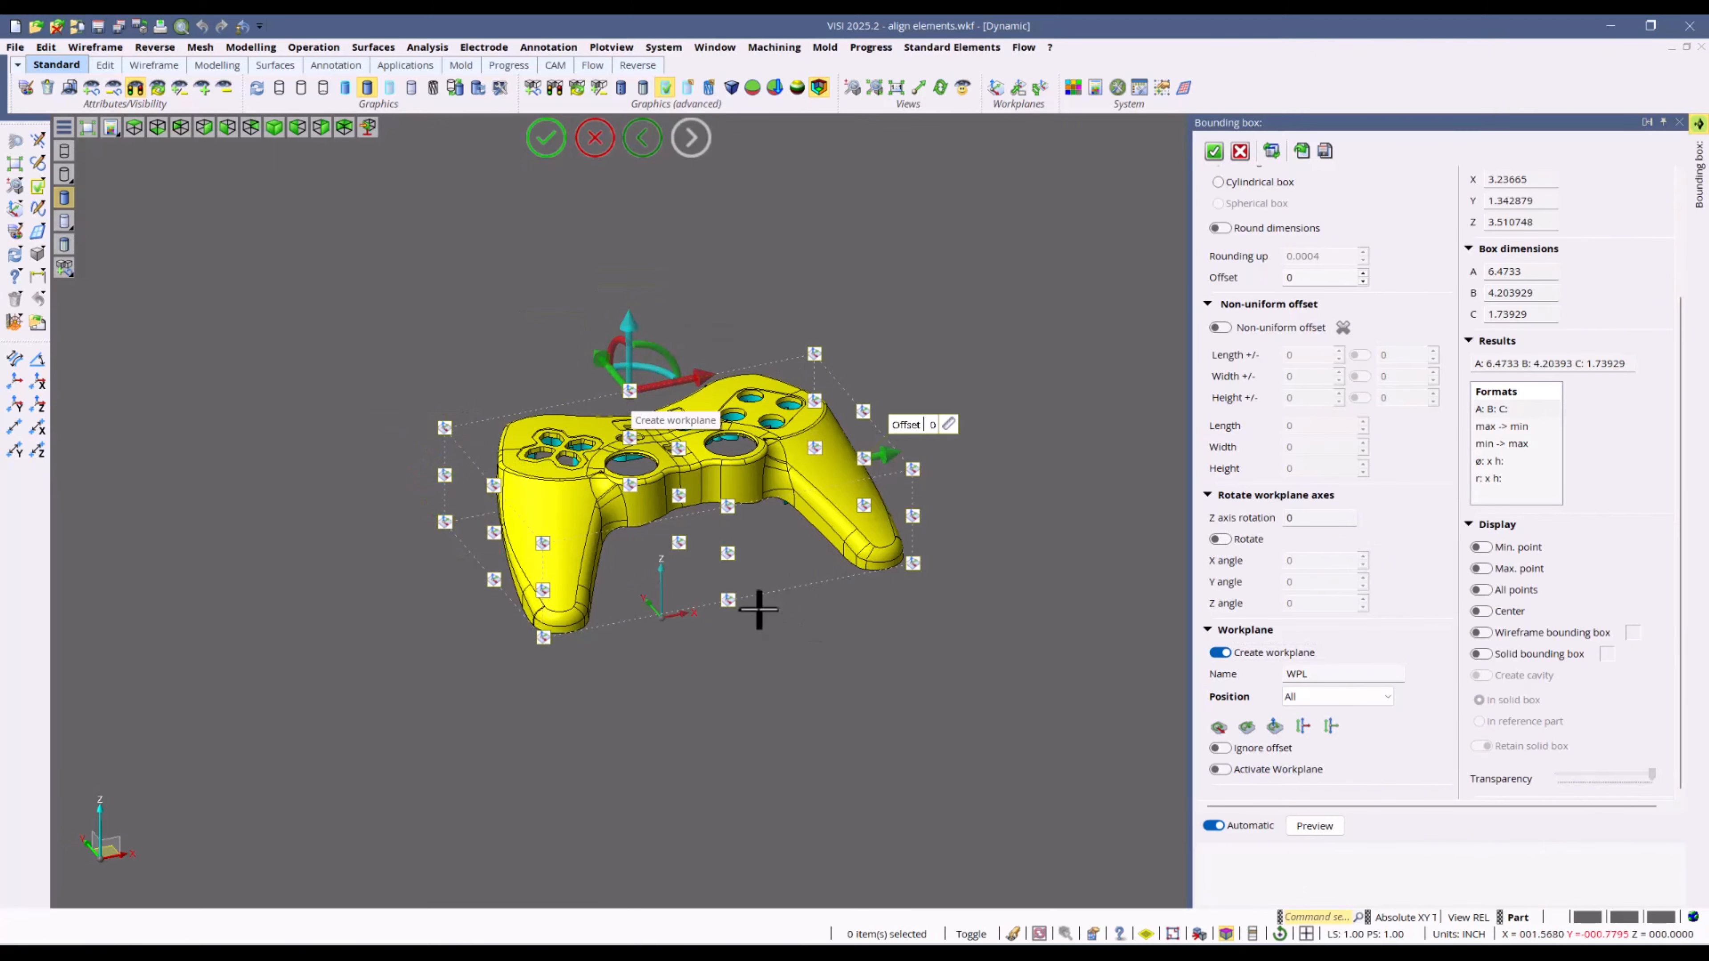
{"action": "left_click", "coordinate": [679, 543]}
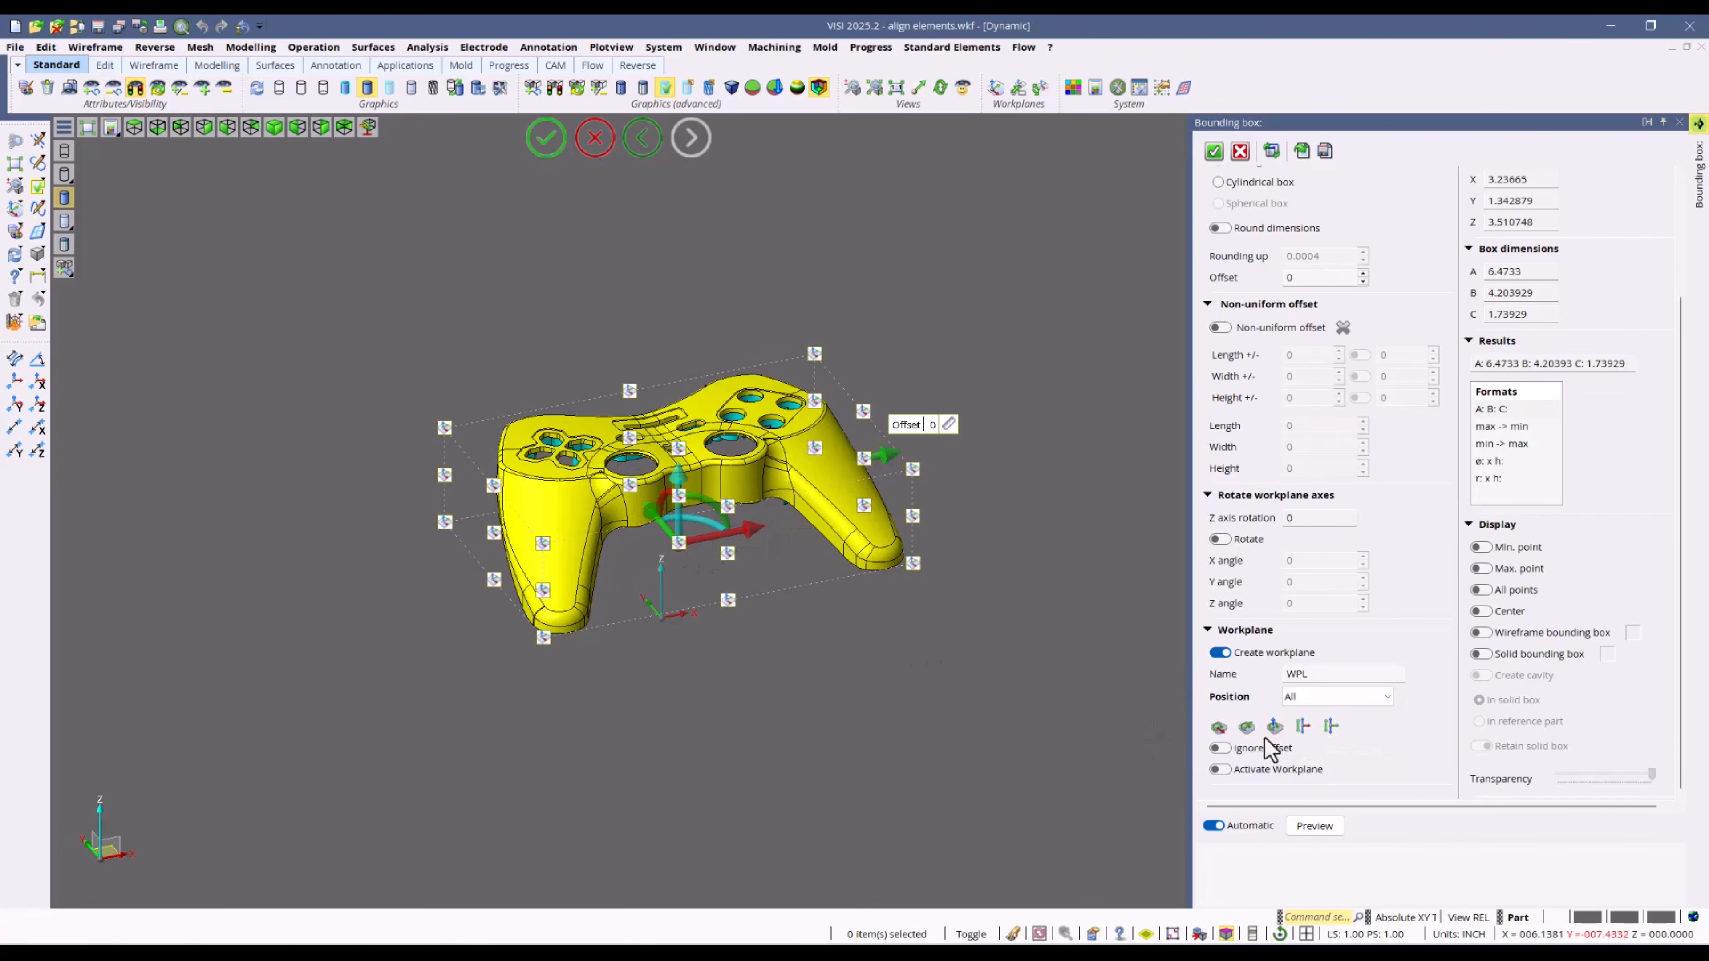
Step: Rotate the workplane a full turn around its Z axis in quarter turns, and enable Activate Workplane
{"action": "left_click", "coordinate": [1274, 727]}
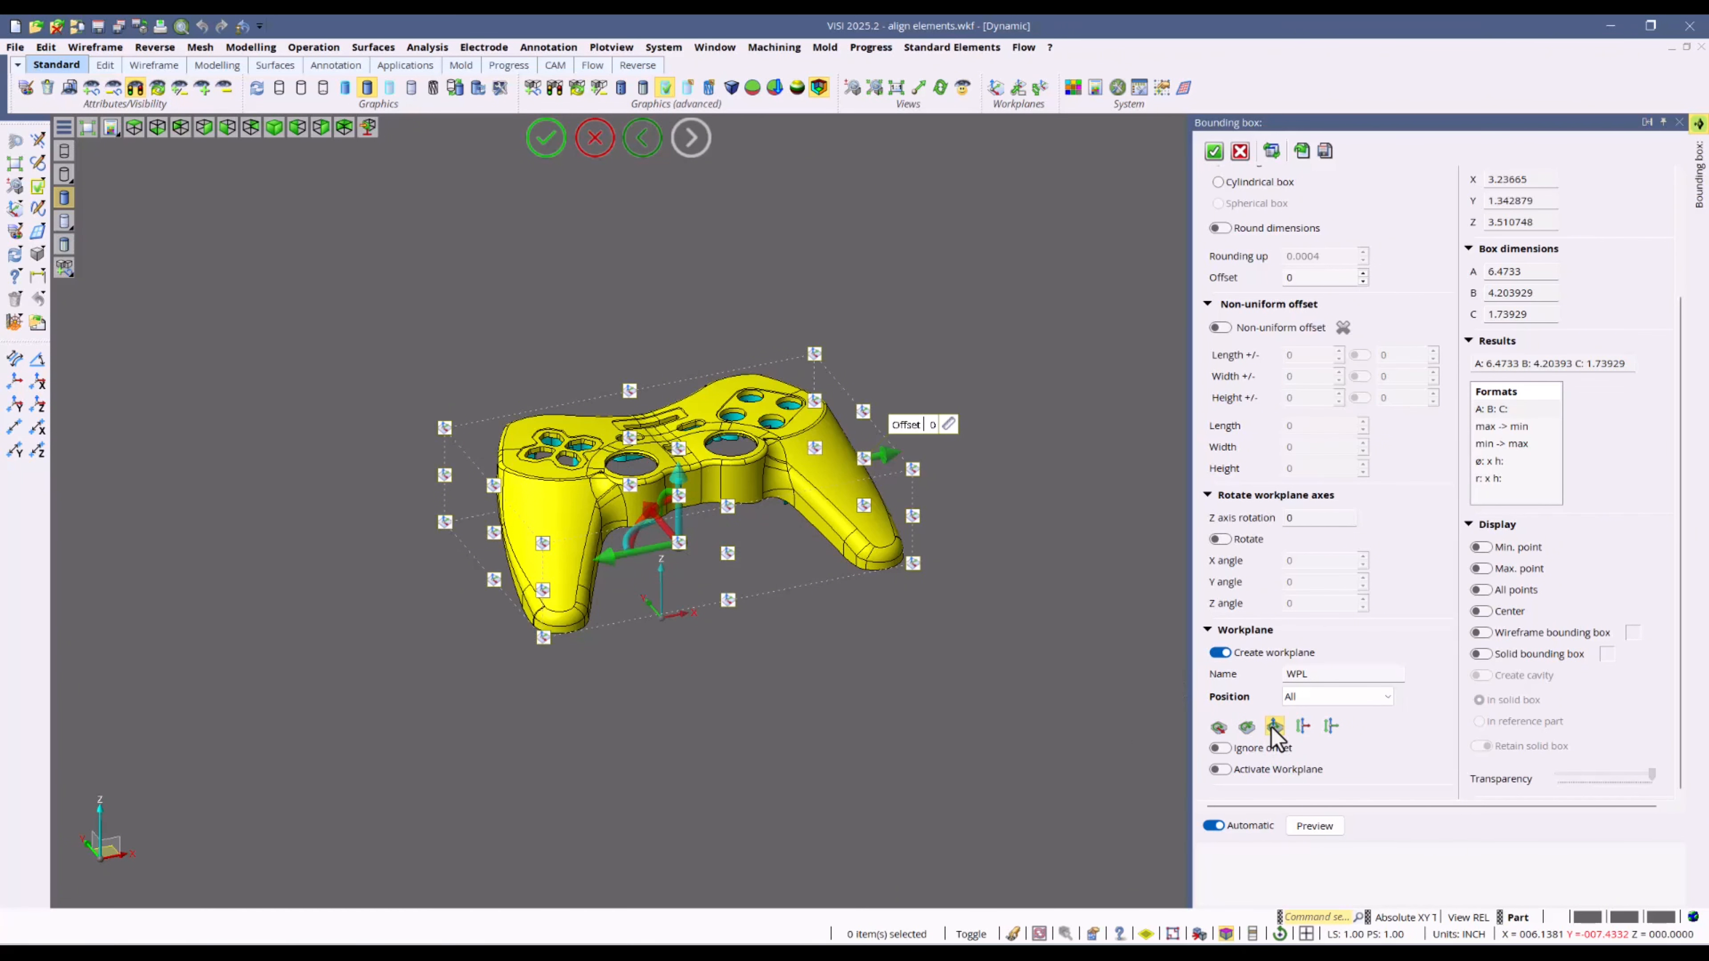
{"action": "left_click", "coordinate": [1273, 727]}
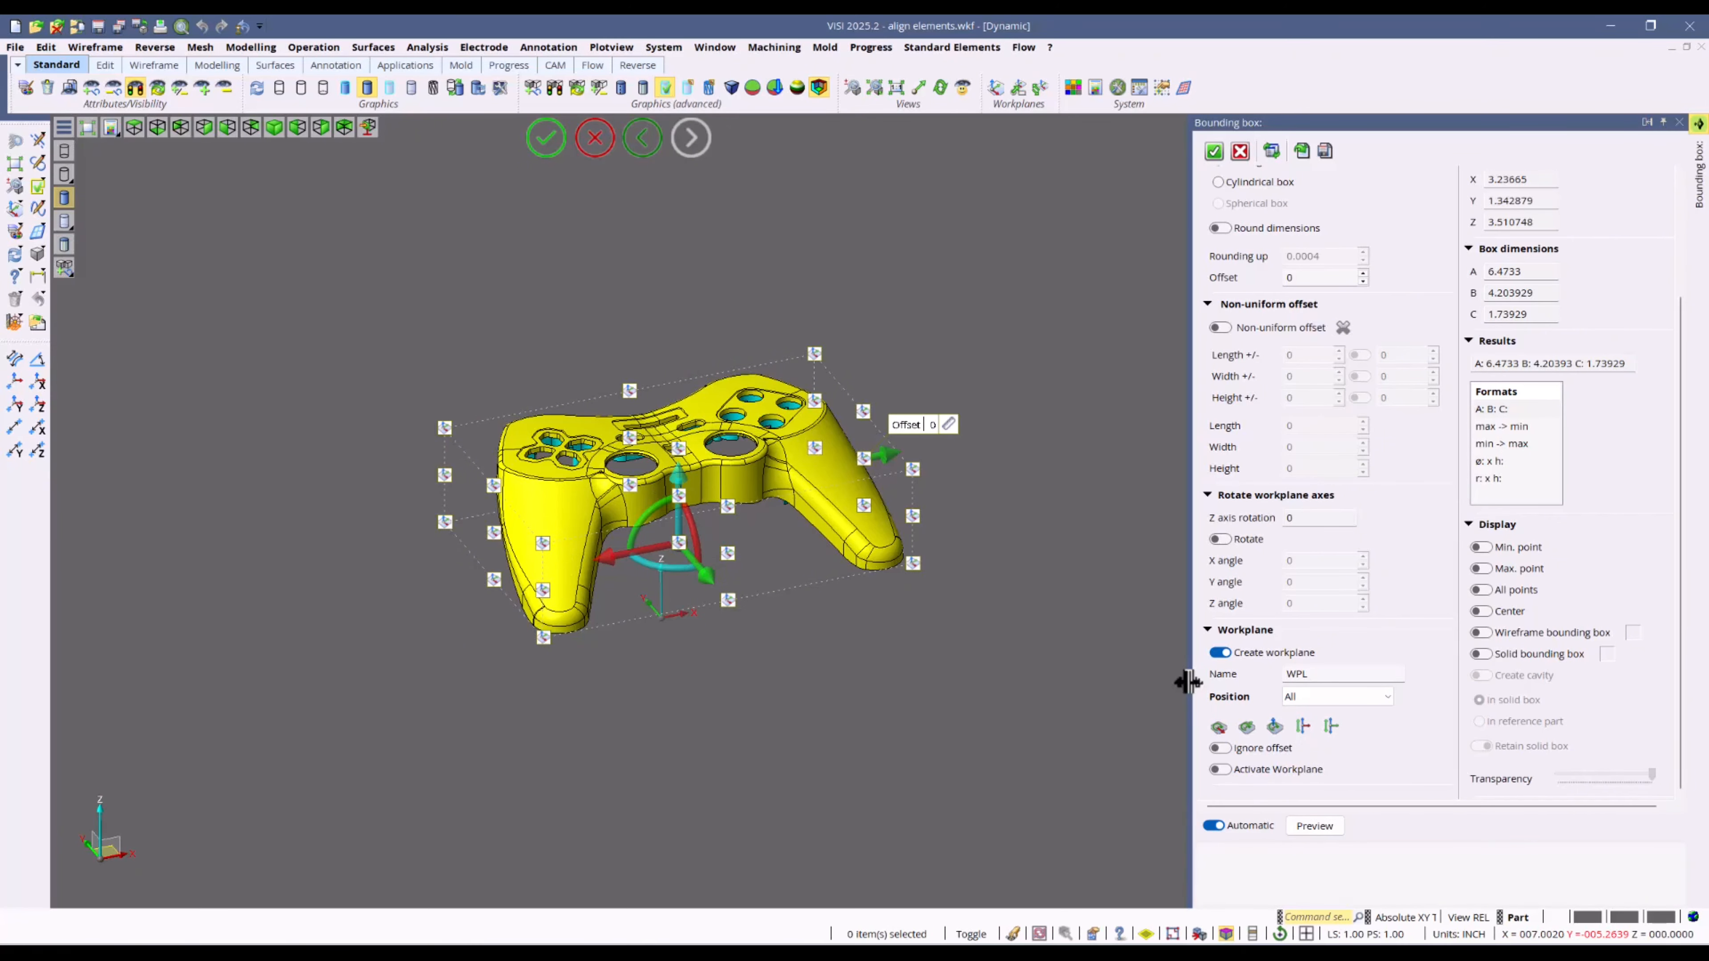
{"action": "left_click", "coordinate": [1275, 727]}
{"action": "left_click", "coordinate": [1275, 727]}
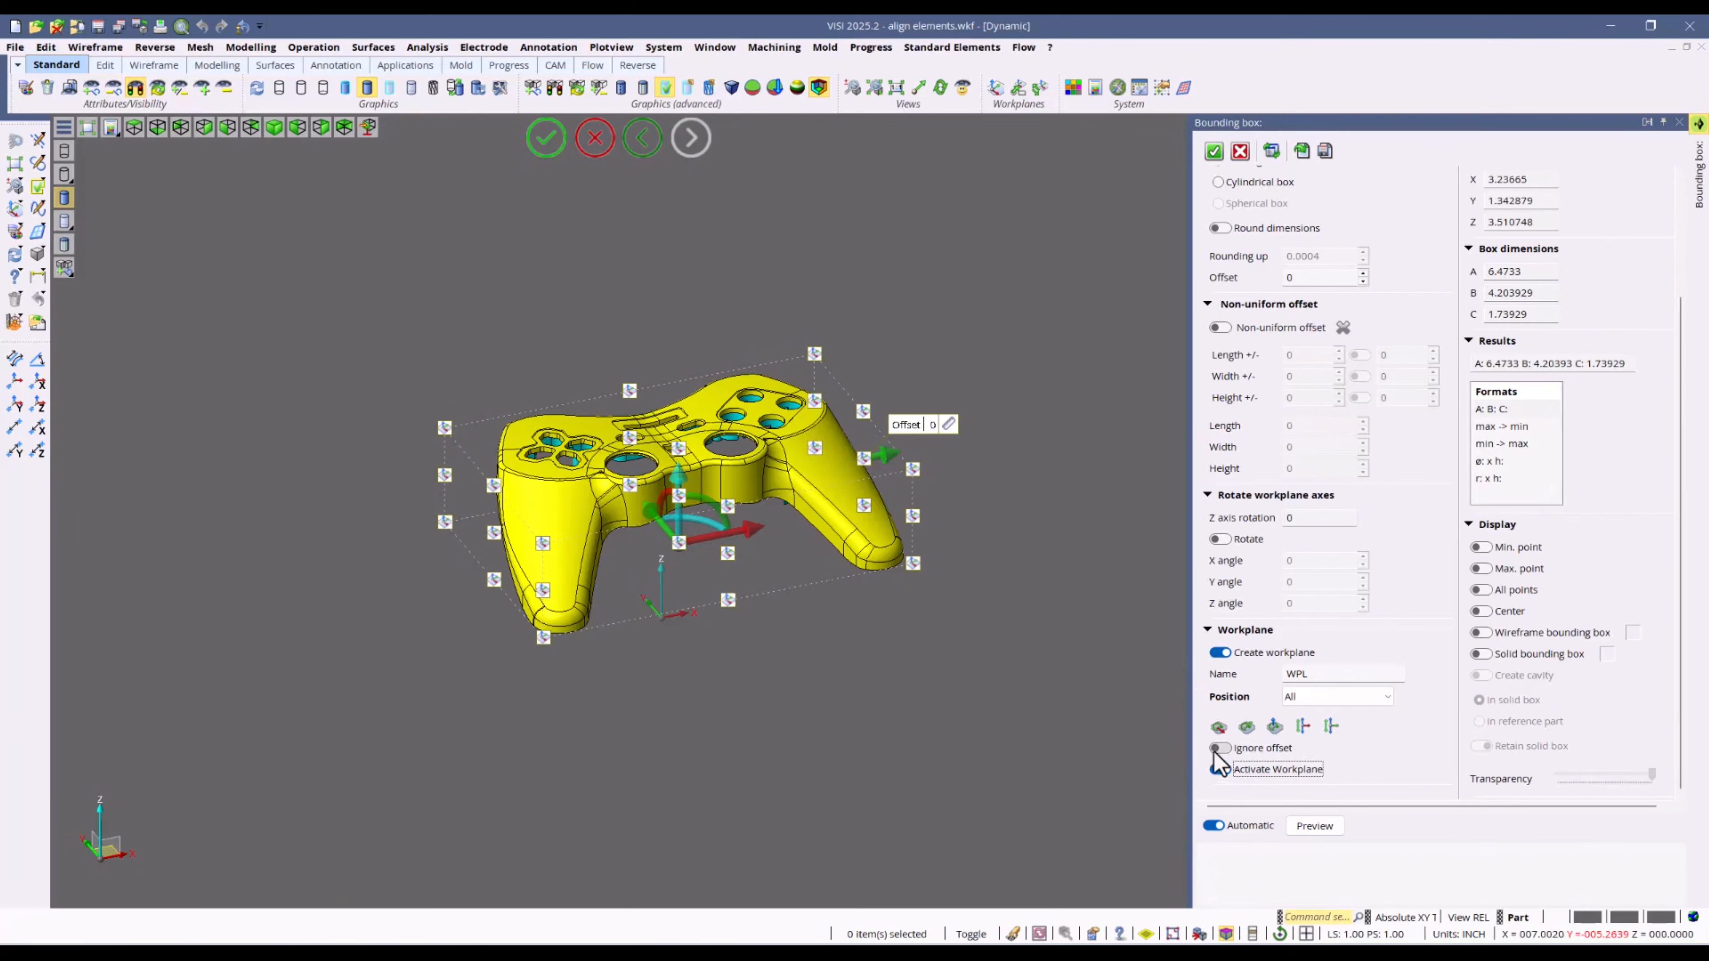
Step: Try the Standard and Min Z sets of workplane placement points, and set Position to Standard
{"action": "left_click", "coordinate": [1336, 697]}
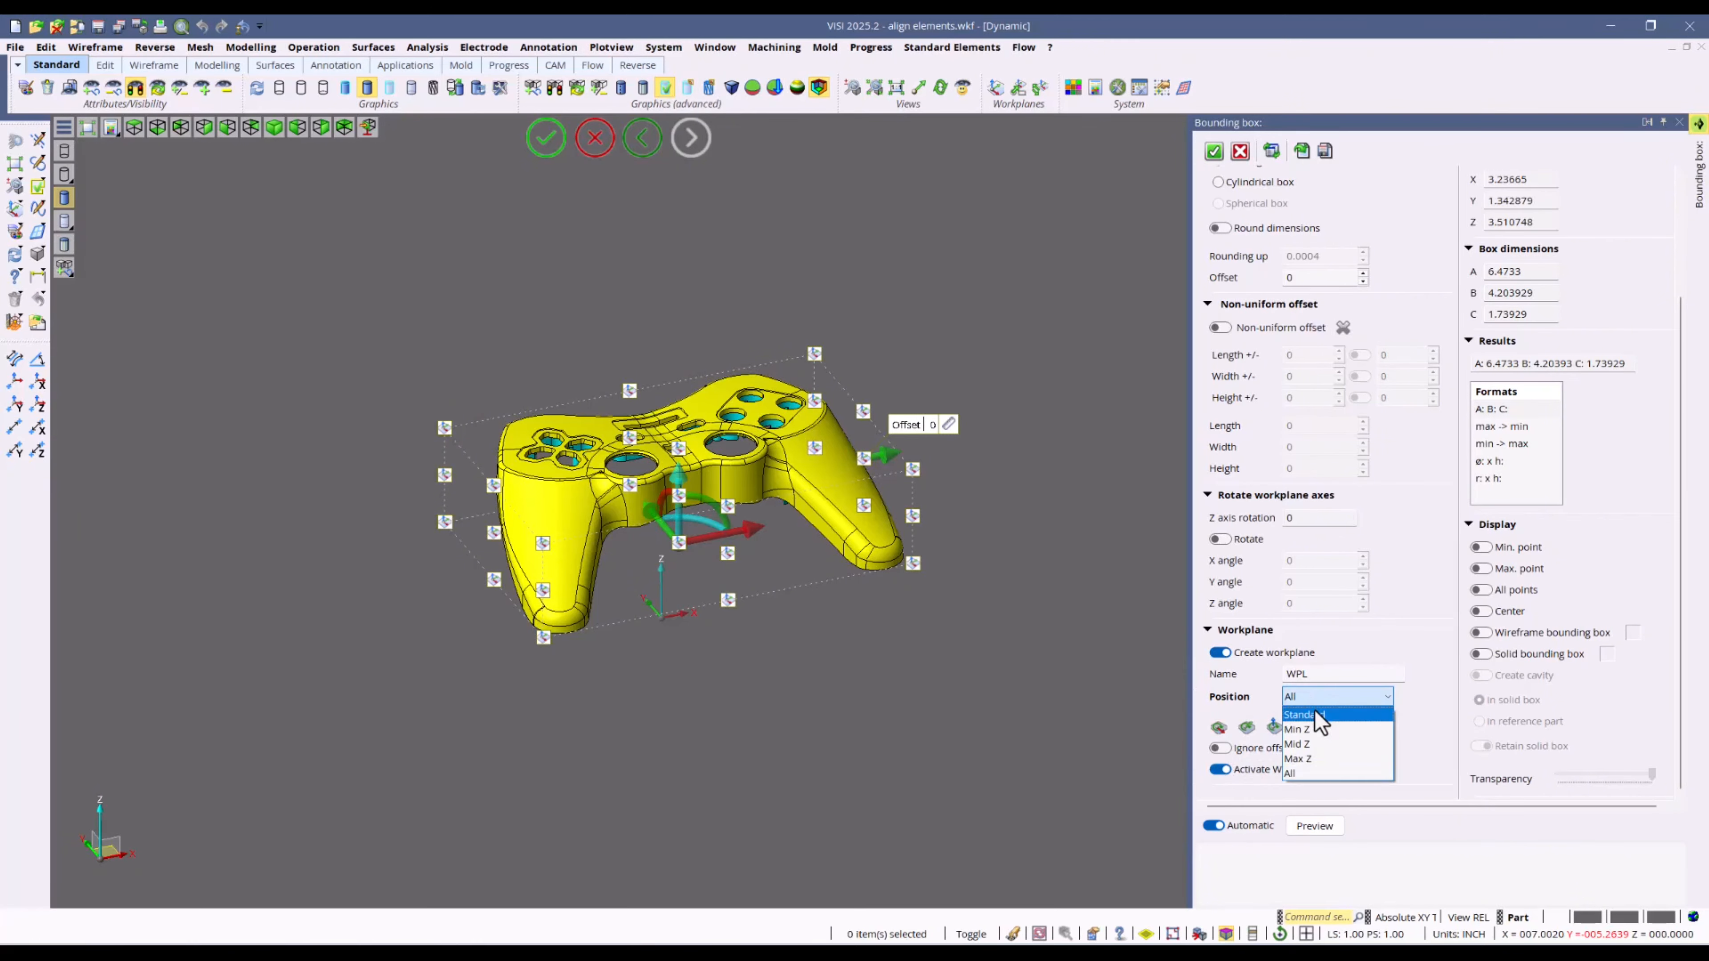
{"action": "left_click", "coordinate": [1315, 712]}
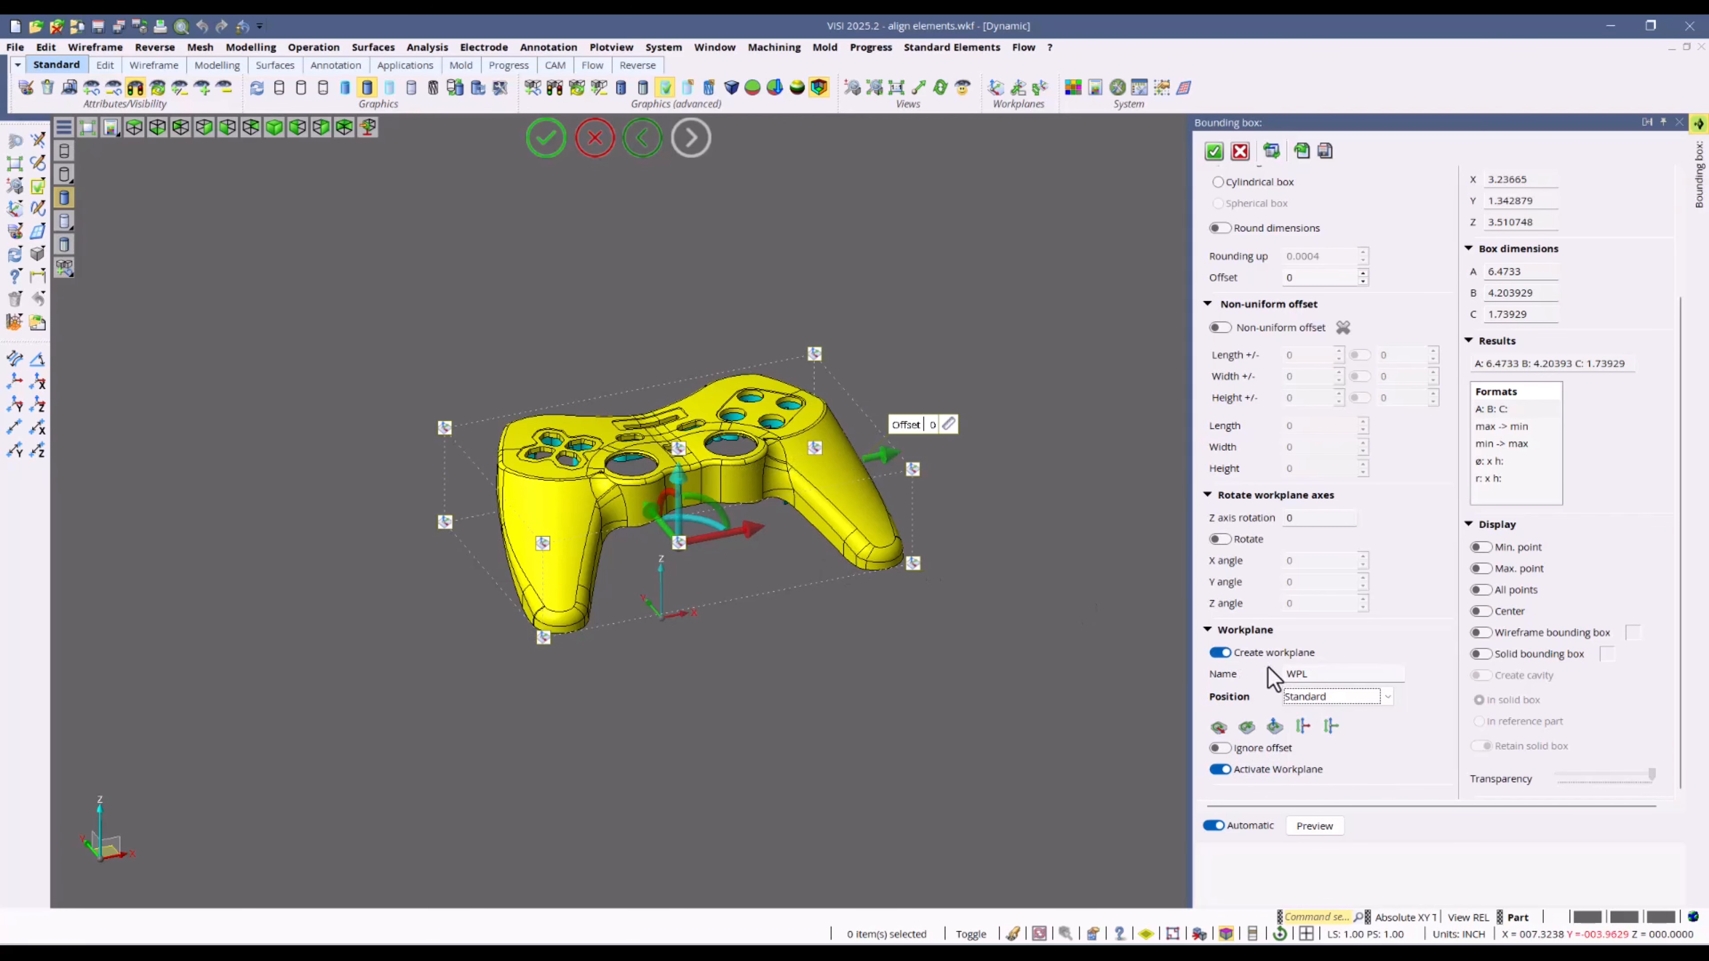
{"action": "left_click", "coordinate": [1329, 697]}
{"action": "left_click", "coordinate": [1311, 730]}
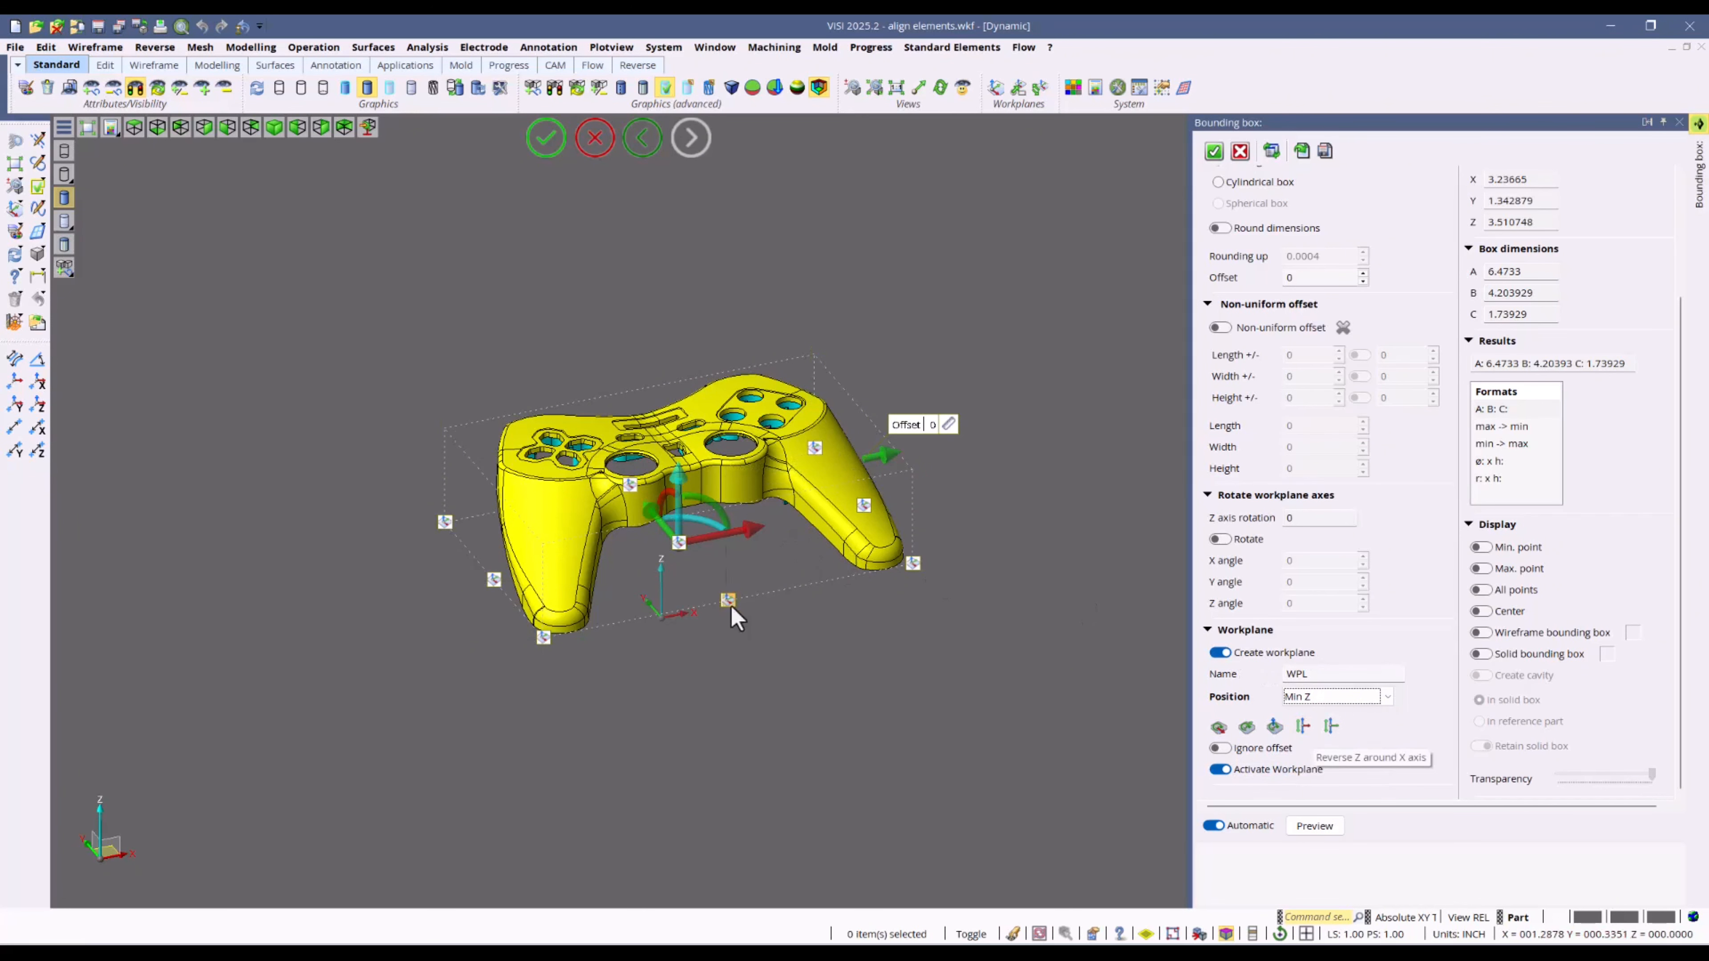
{"action": "left_click", "coordinate": [1283, 699]}
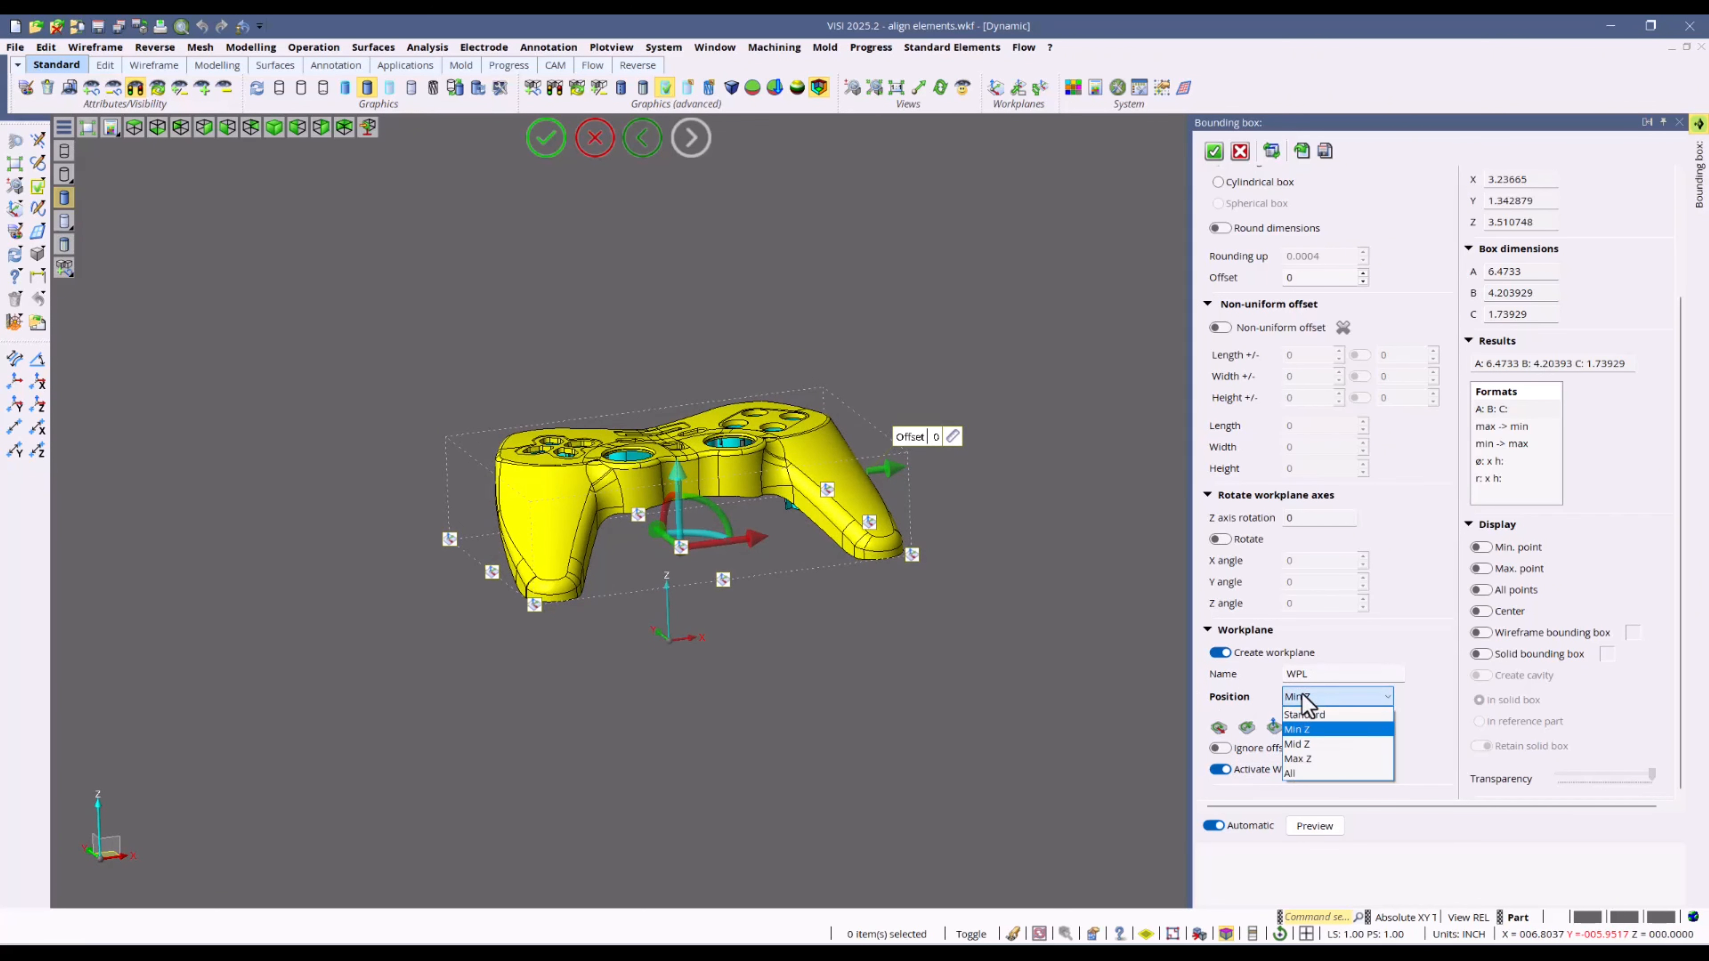
{"action": "left_click", "coordinate": [1282, 709]}
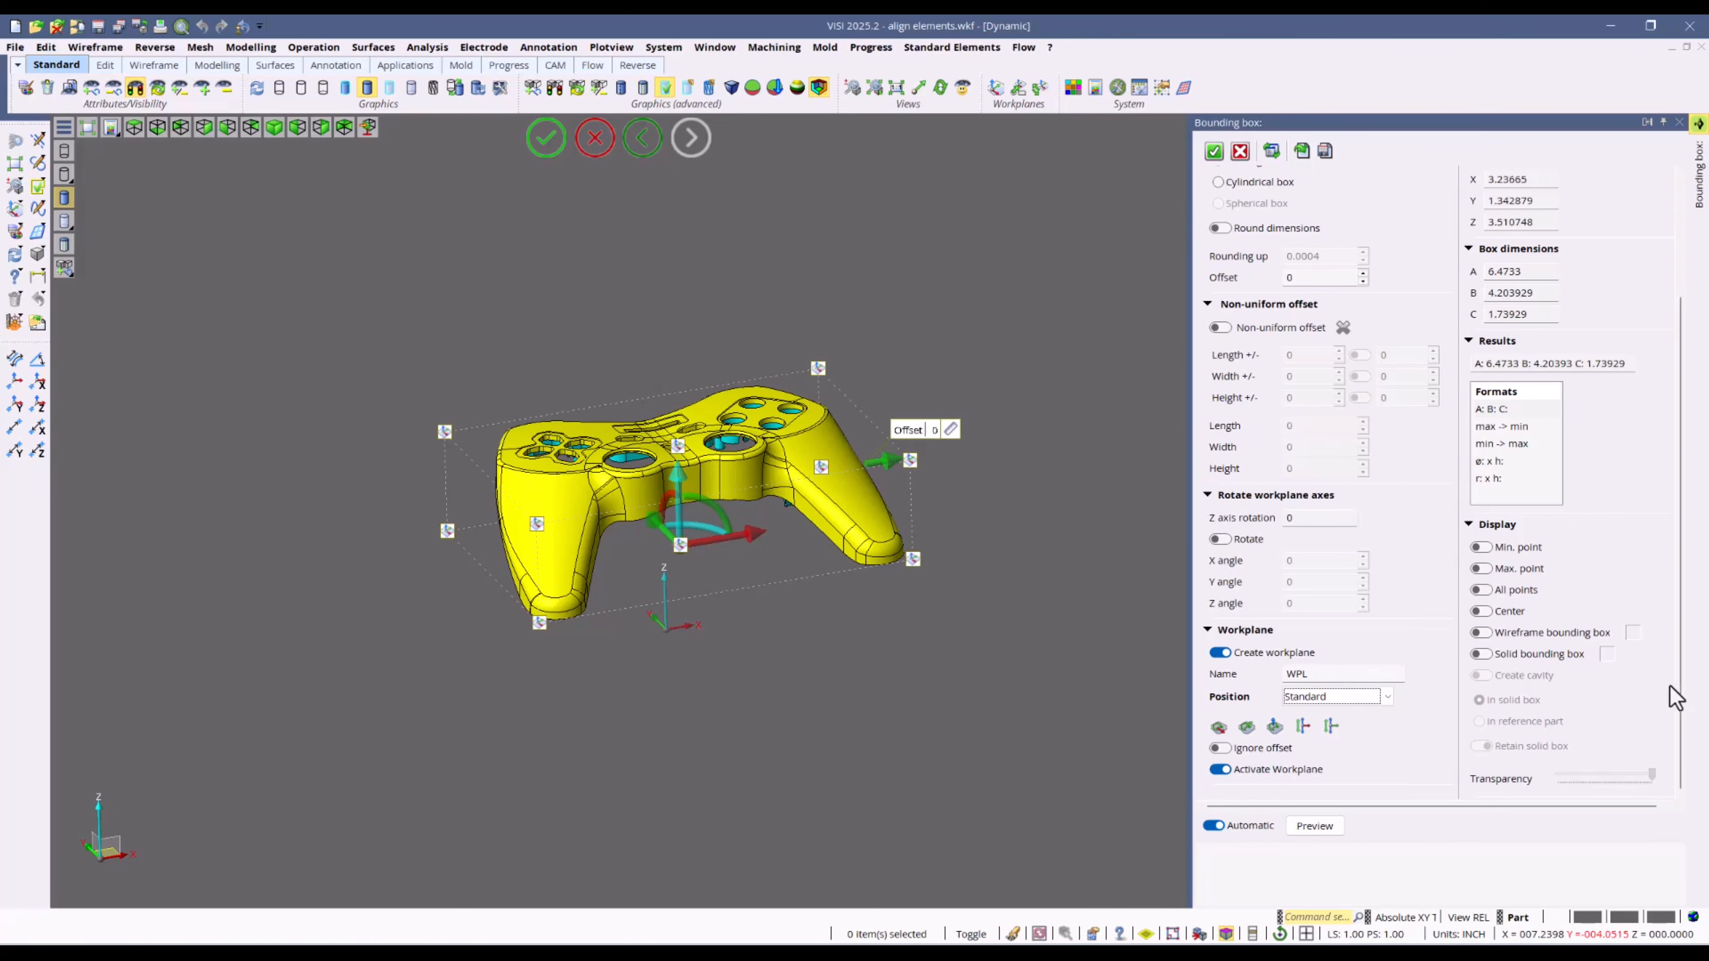
Step: Enable Non-uniform offset for the controller's bounding box
{"action": "scroll", "coordinate": [1678, 686], "scroll_direction": "up", "scroll_amount": 5}
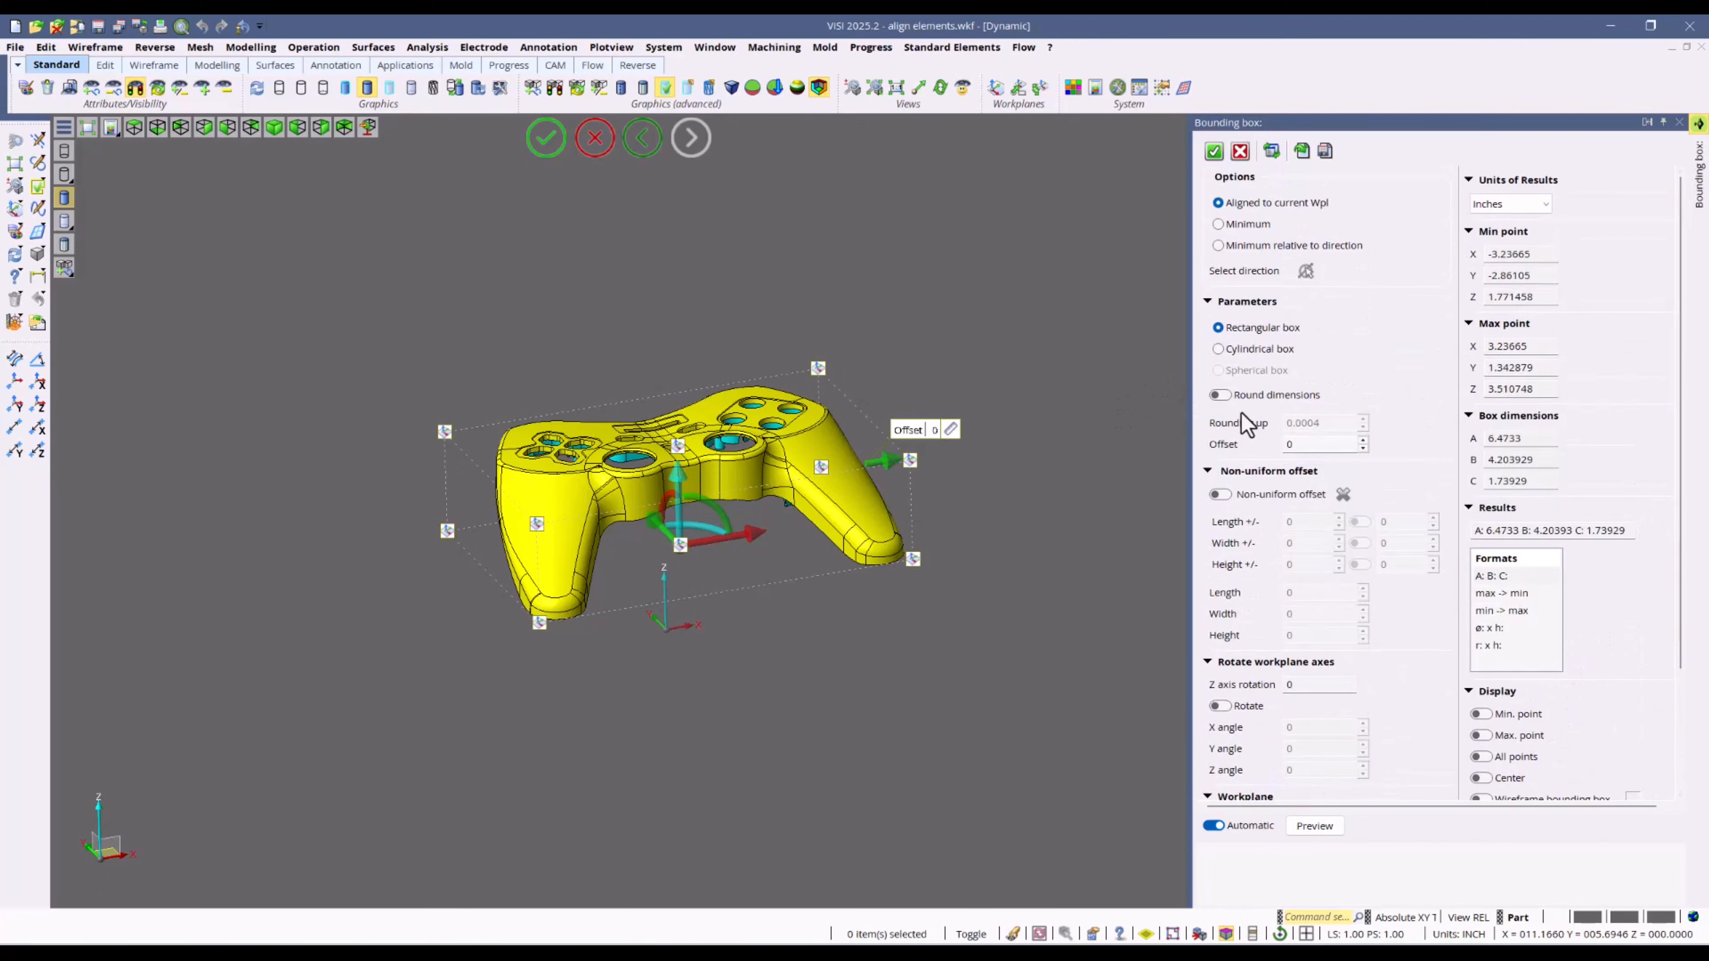
{"action": "left_click", "coordinate": [1221, 495]}
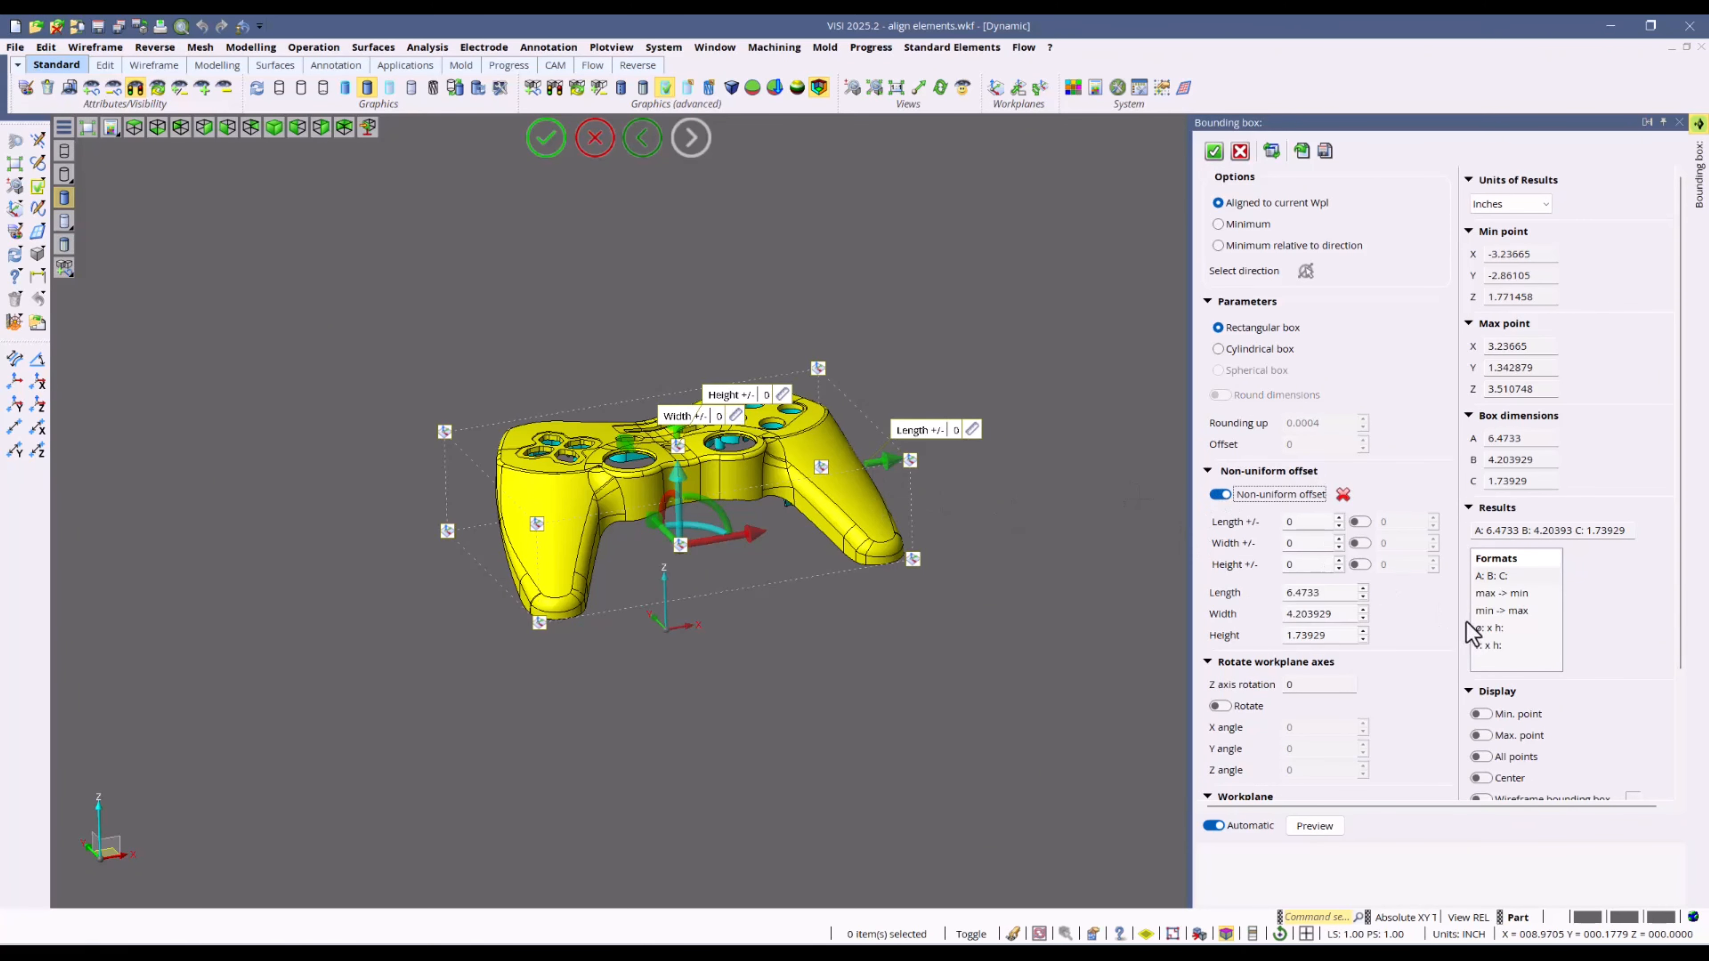
Step: Display the wireframe bounding box around the controller and set the box width to 4.5 inches
{"action": "scroll", "coordinate": [1680, 595], "scroll_direction": "down", "scroll_amount": 3}
{"action": "left_click", "coordinate": [1481, 685]}
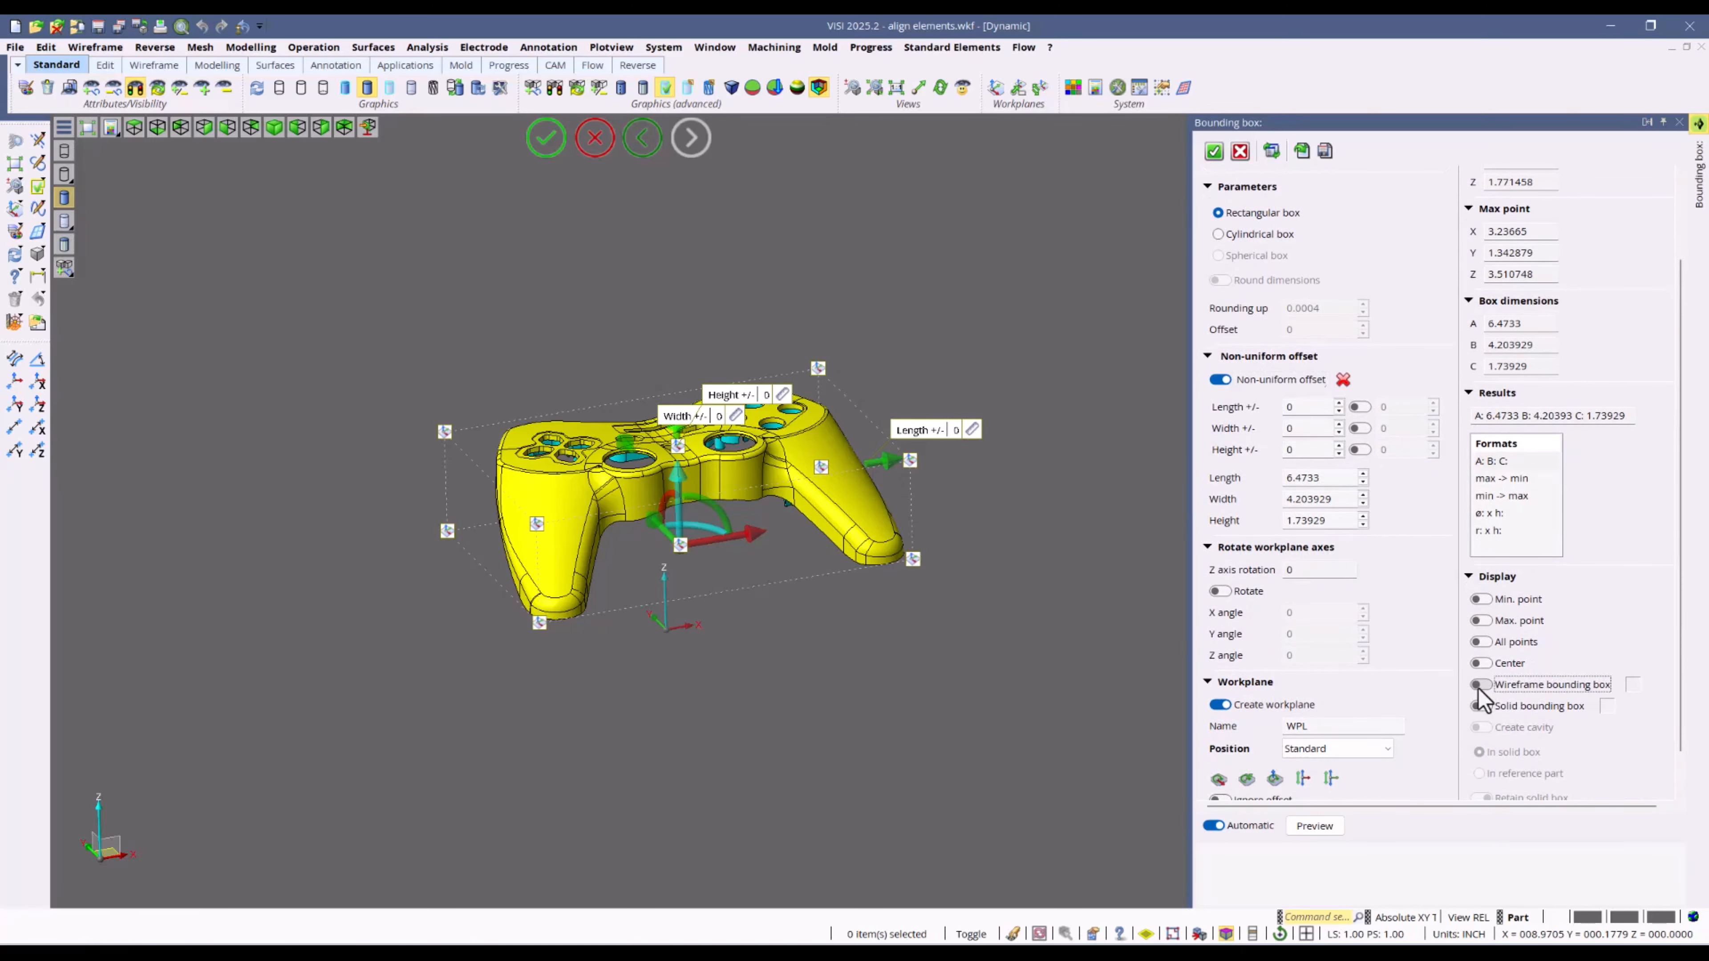
{"action": "left_click", "coordinate": [1317, 428]}
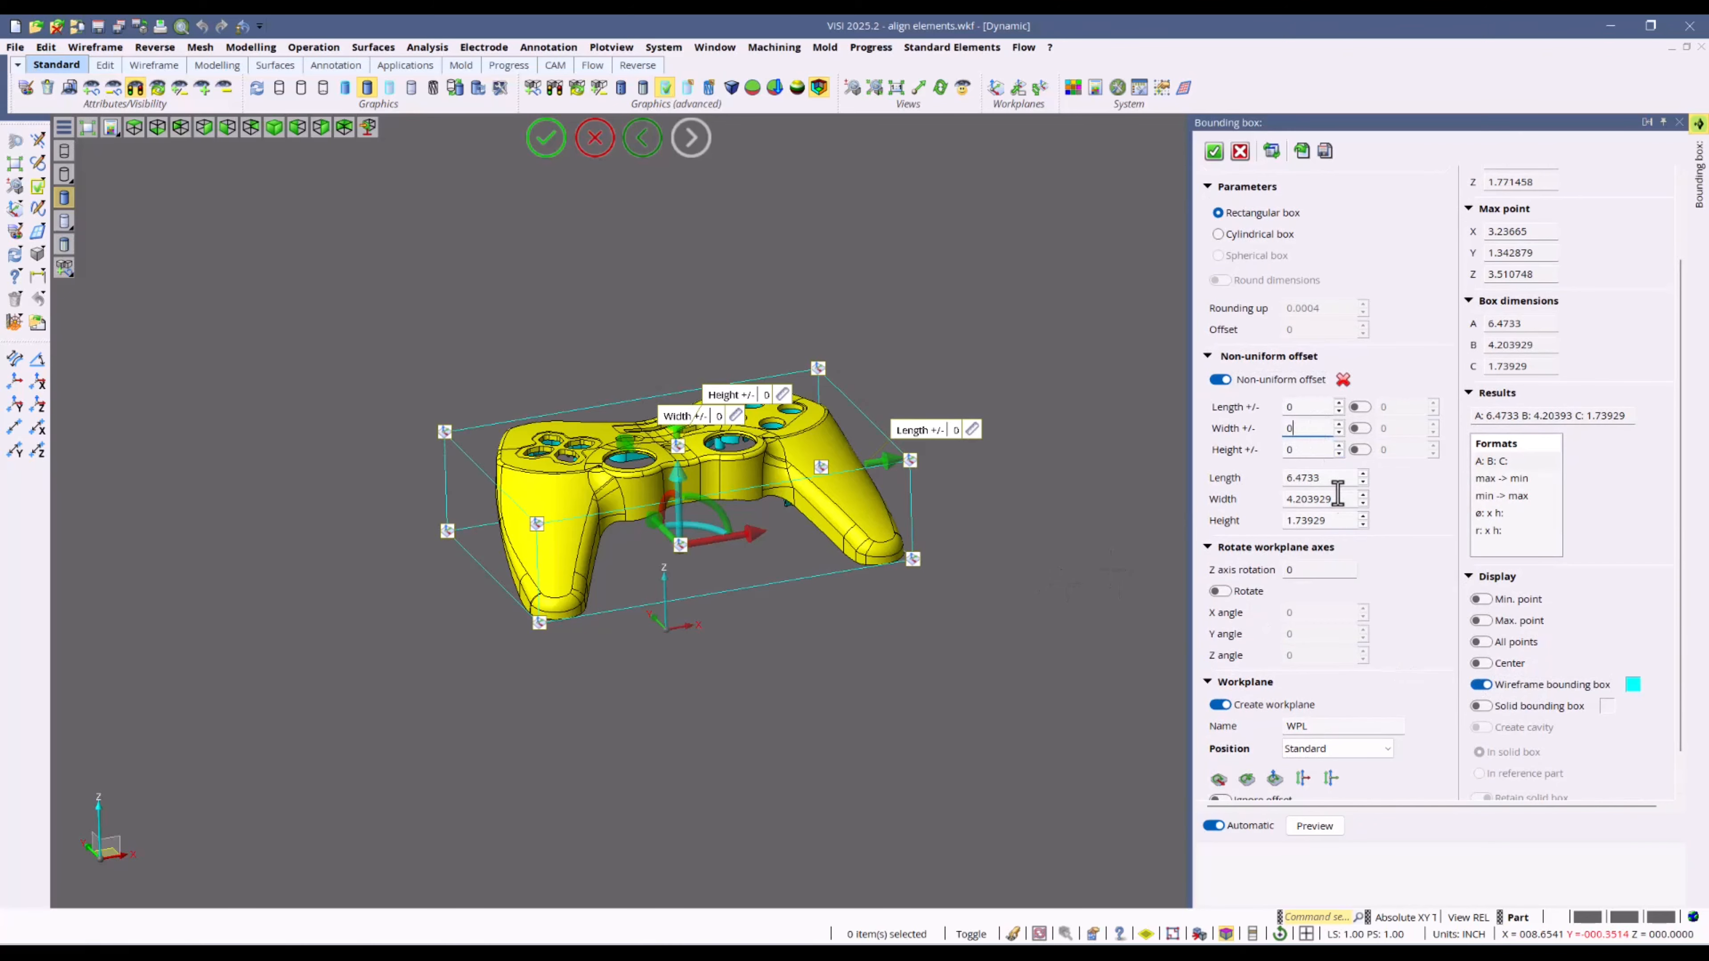
{"action": "left_click_drag", "start_coordinate": [1337, 496], "coordinate": [1266, 498]}
{"action": "type", "text": "4.5"}
{"action": "key", "text": "Tab"}
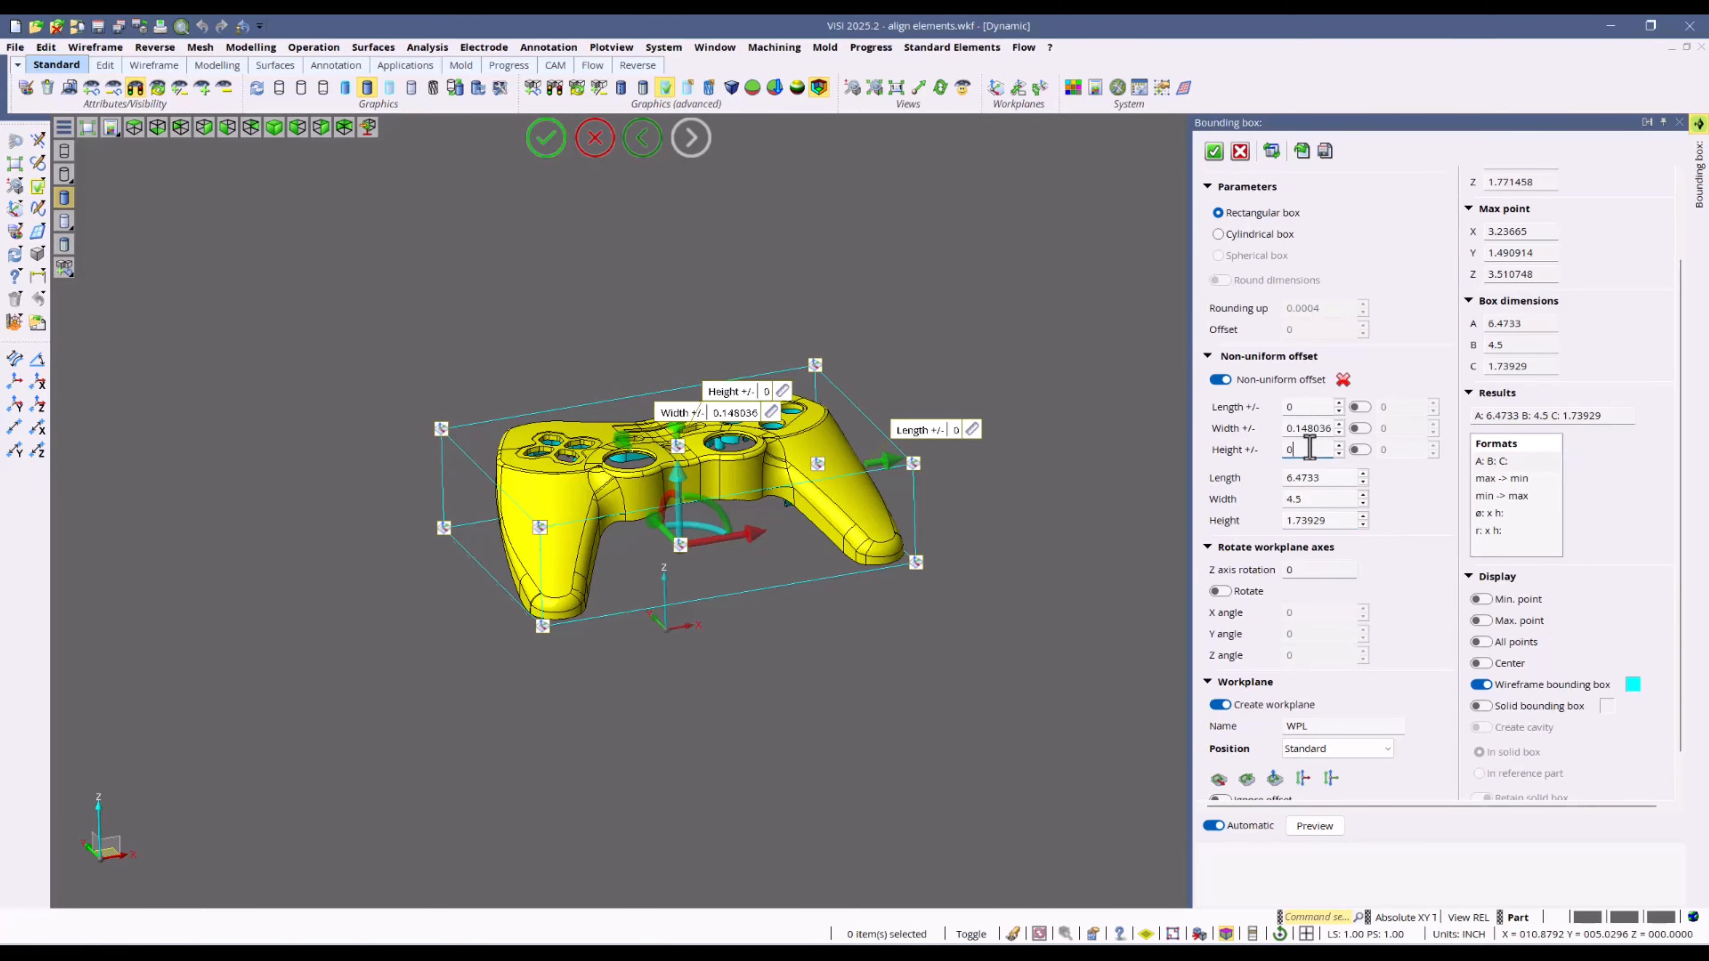
Step: Enable an independent height offset for each side and extend the bounding box 0.5 inches upward only
{"action": "scroll", "coordinate": [1309, 447], "scroll_direction": "up", "scroll_amount": 2}
{"action": "scroll", "coordinate": [1311, 448], "scroll_direction": "down", "scroll_amount": 2}
{"action": "left_click", "coordinate": [1359, 449]}
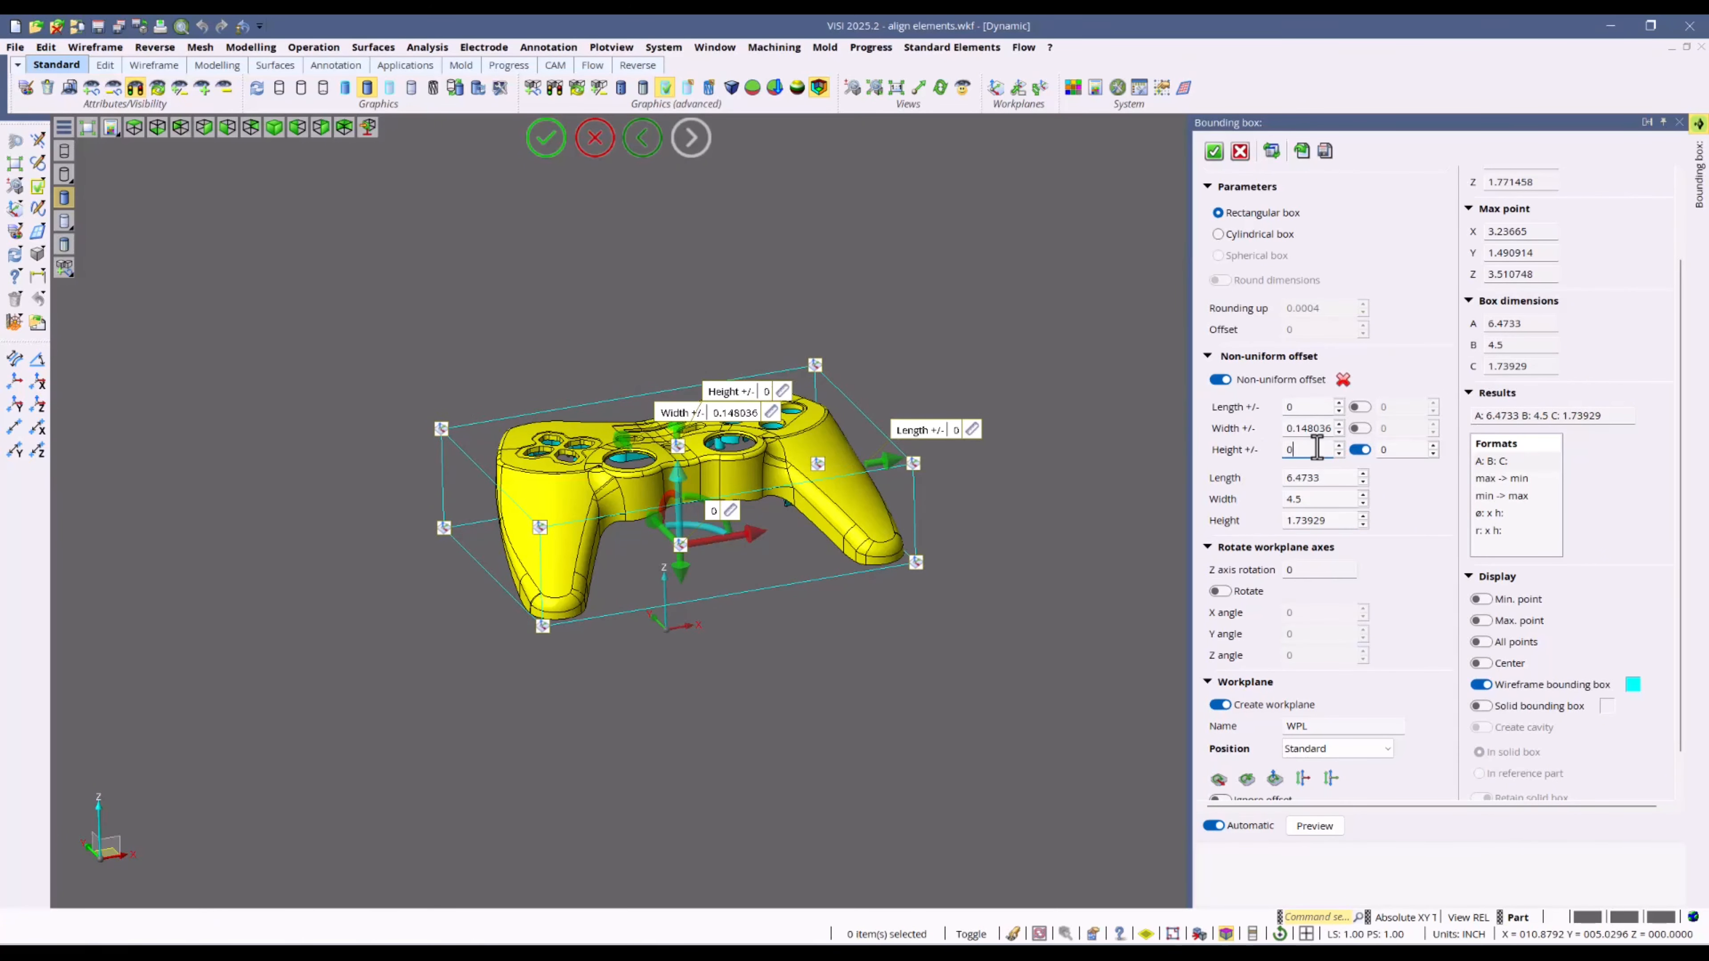
{"action": "scroll", "coordinate": [1317, 447], "scroll_direction": "up", "scroll_amount": 9}
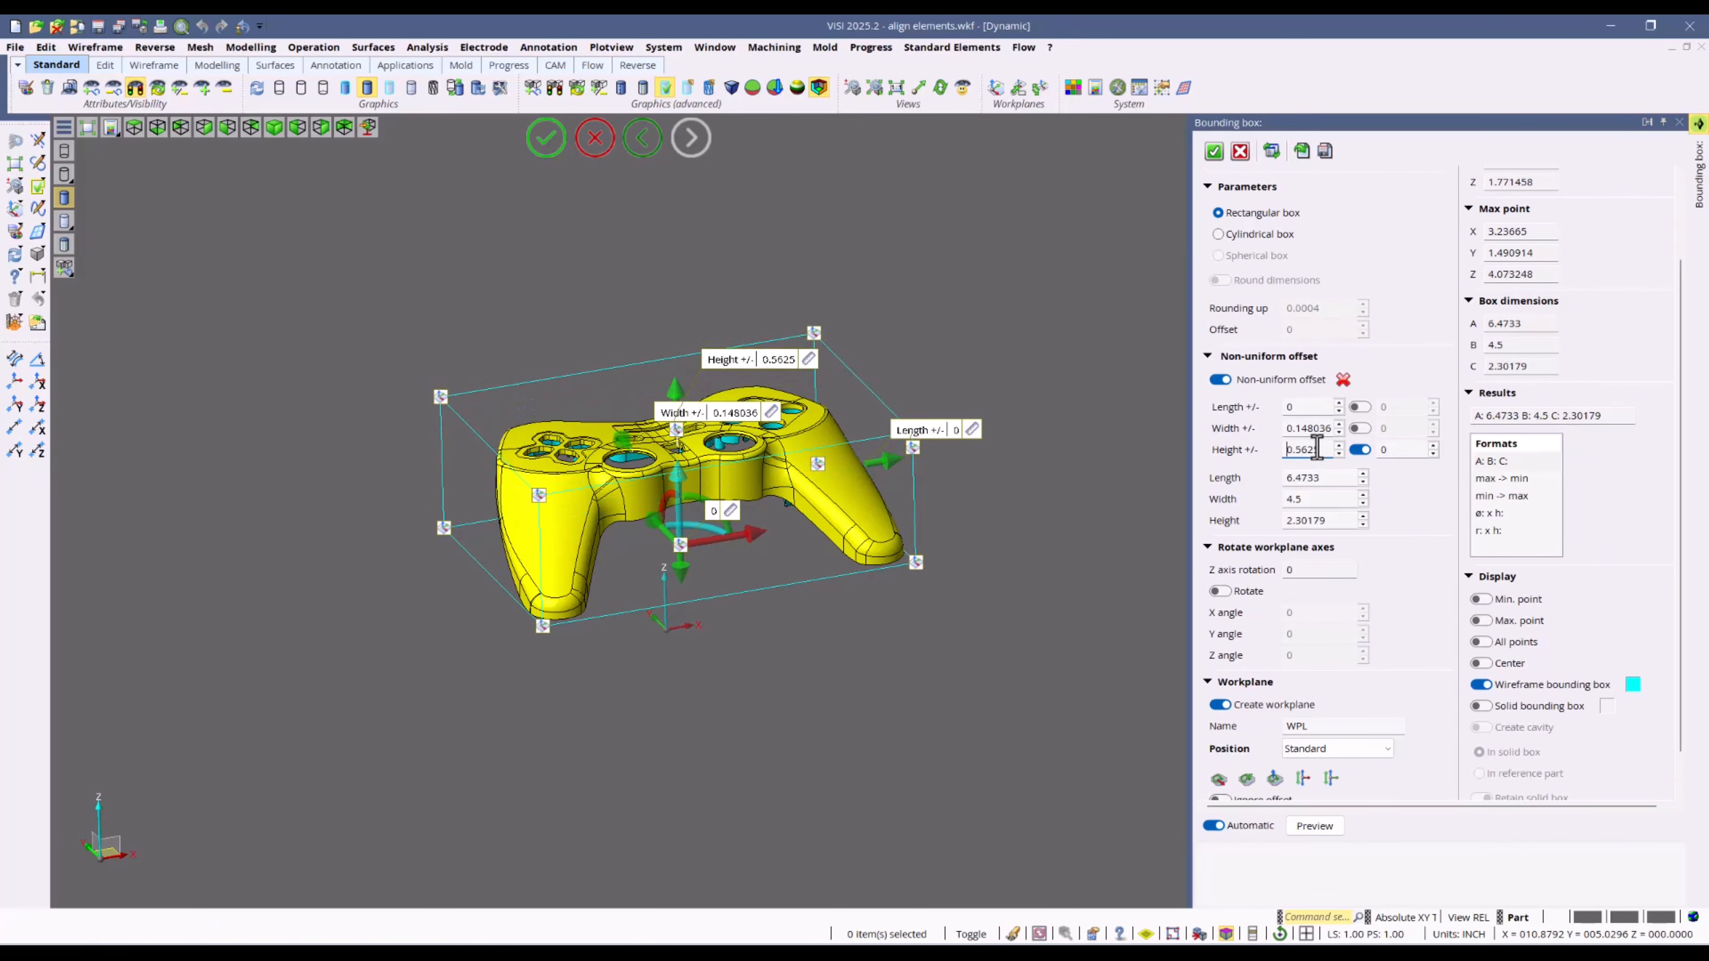
{"action": "scroll", "coordinate": [1317, 447], "scroll_direction": "down", "scroll_amount": 2}
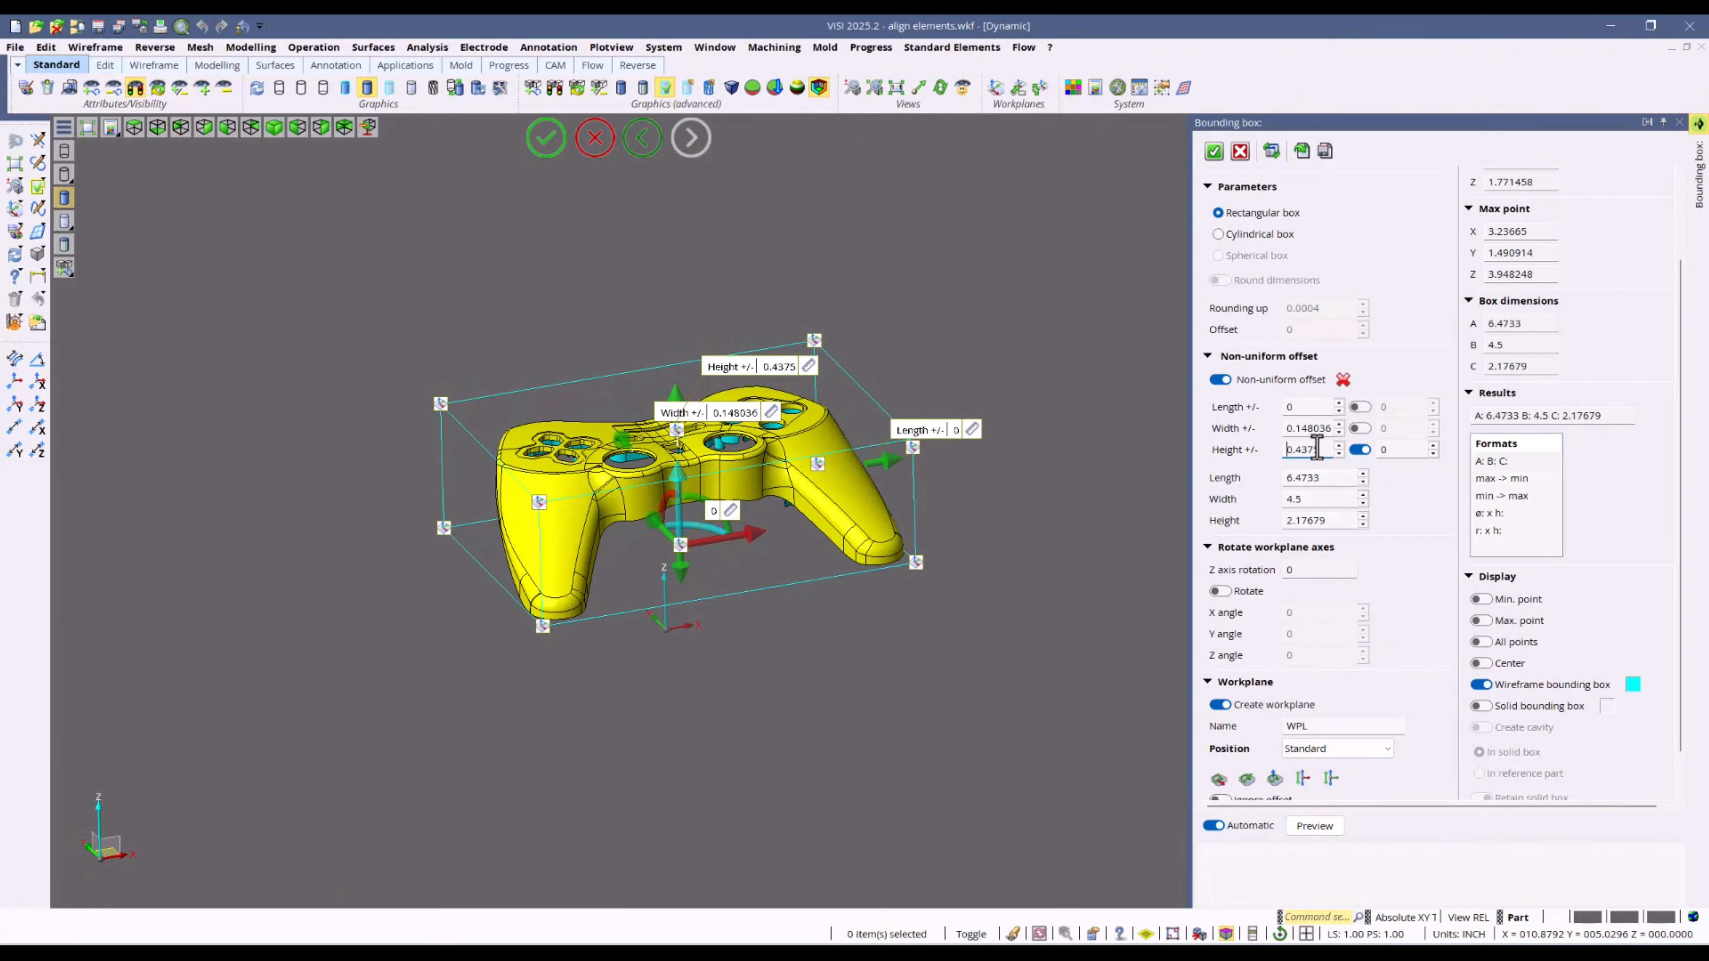
{"action": "scroll", "coordinate": [1317, 447], "scroll_direction": "up", "scroll_amount": 1}
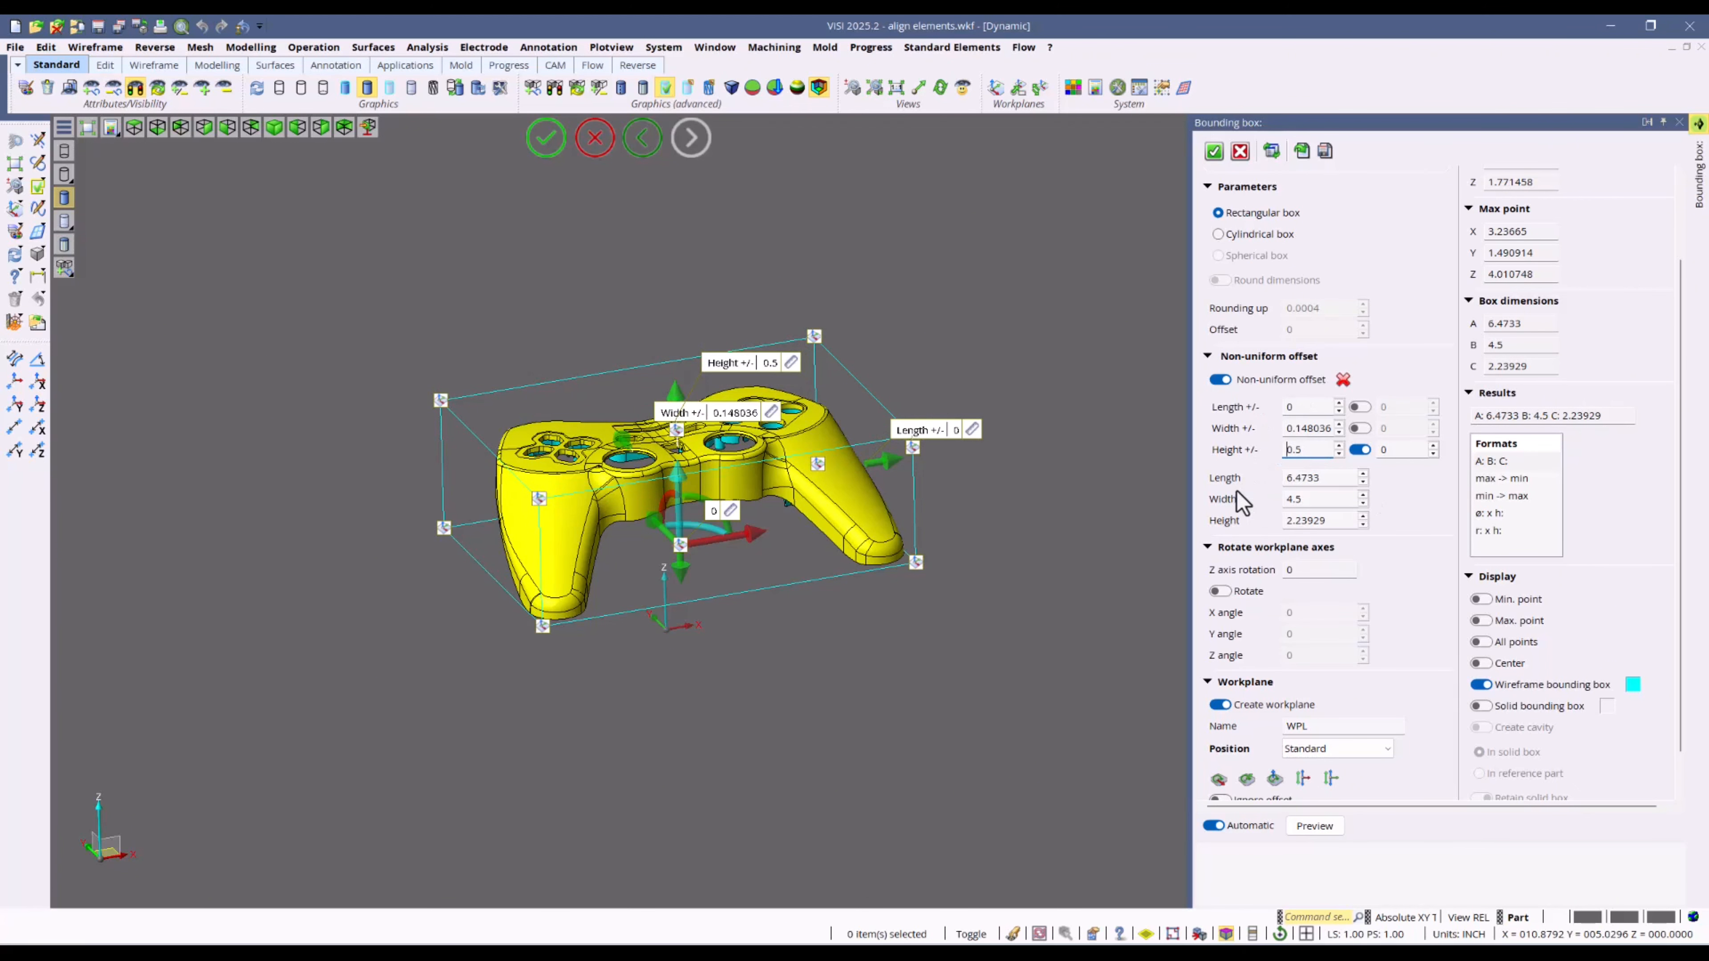
Step: Preview the bounding box as a solid instead of wireframe, and accept the box with both displays switched off
{"action": "left_click", "coordinate": [1483, 684]}
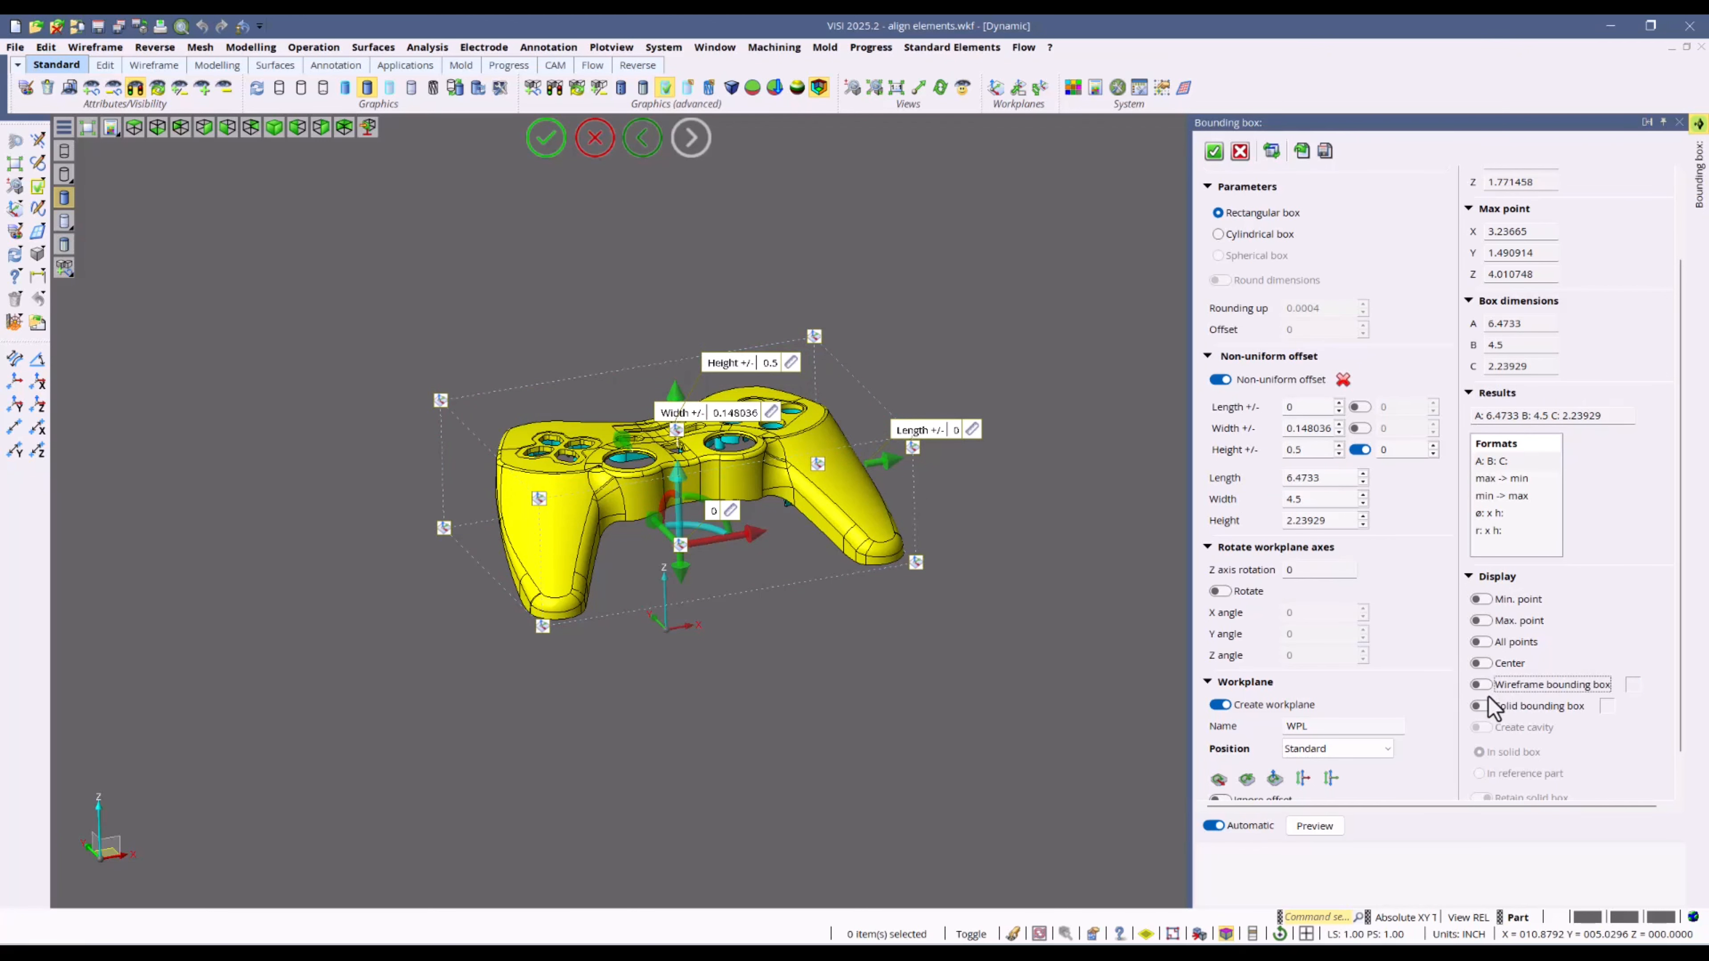
{"action": "left_click", "coordinate": [1482, 705]}
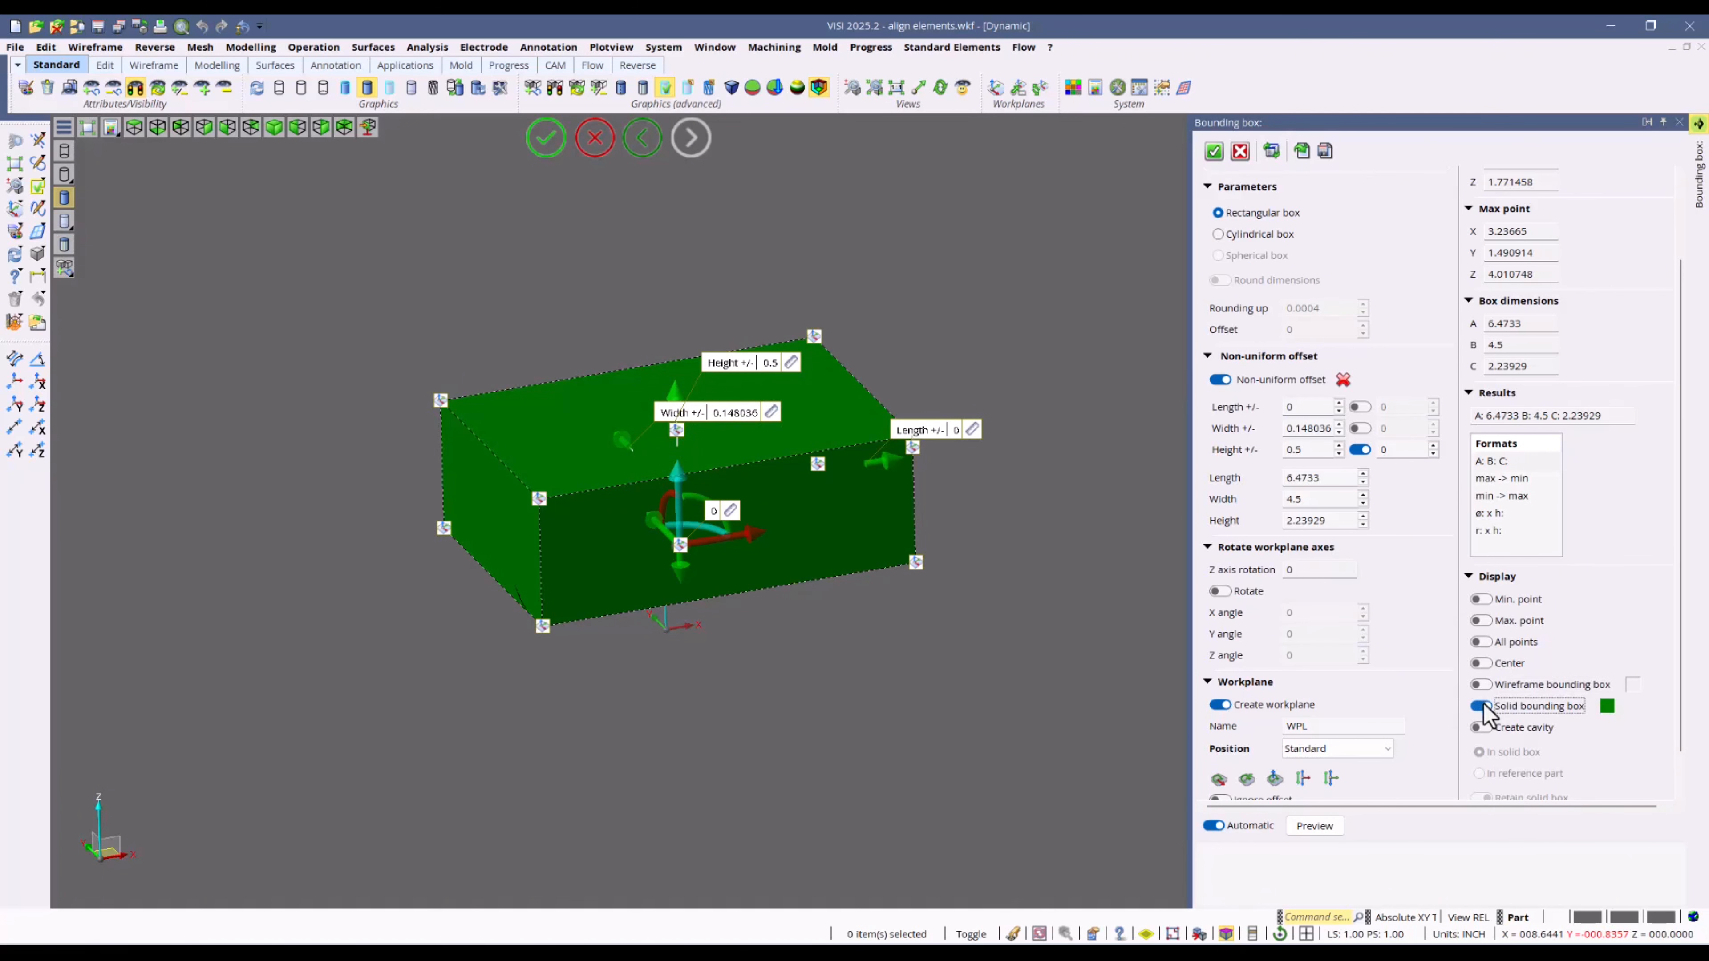
{"action": "left_click", "coordinate": [1482, 706]}
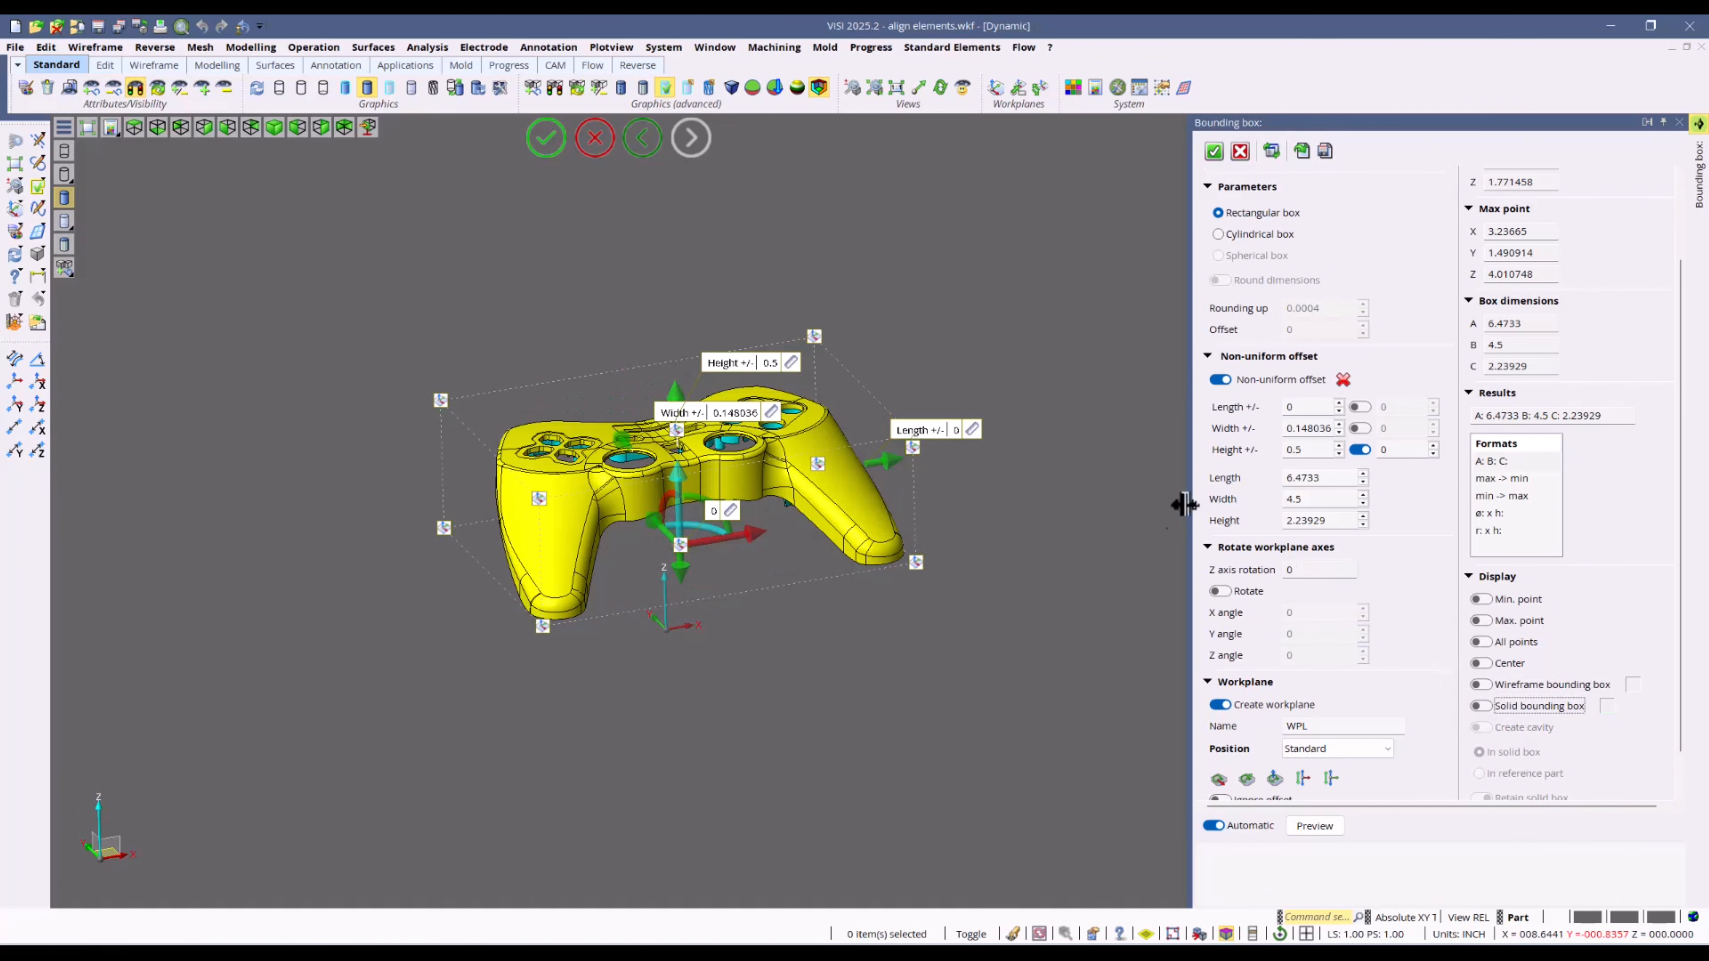
{"action": "middle_click_drag", "start_coordinate": [799, 545], "coordinate": [1057, 431]}
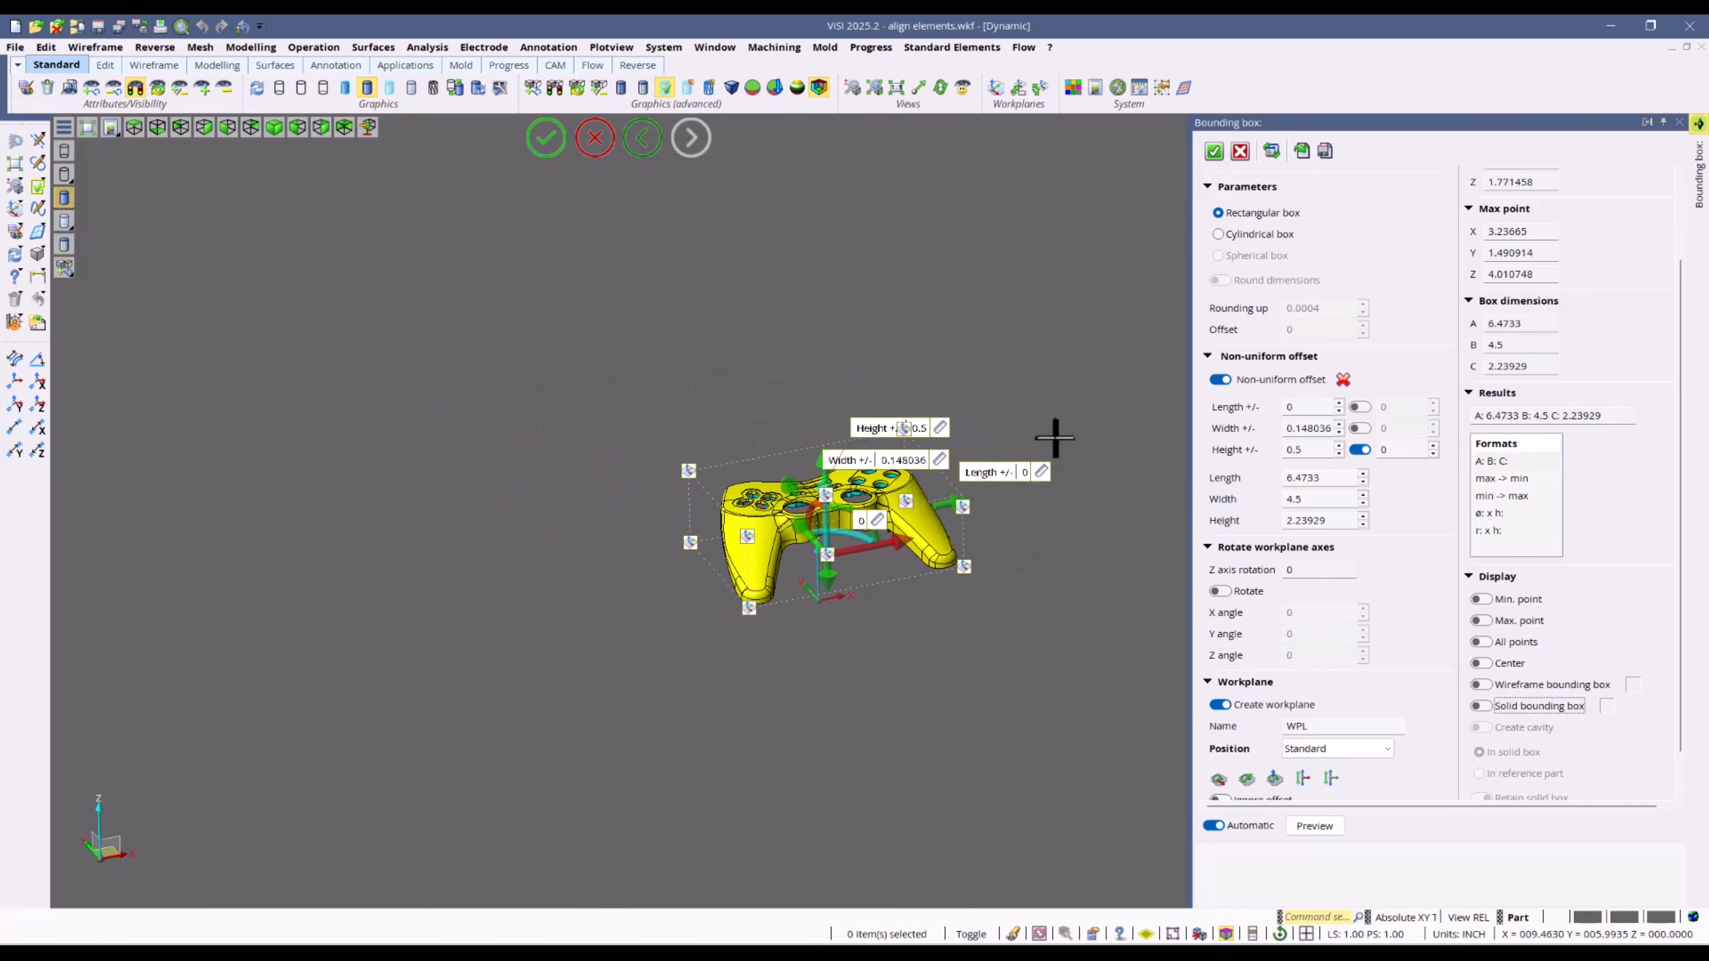
{"action": "left_click", "coordinate": [1213, 152]}
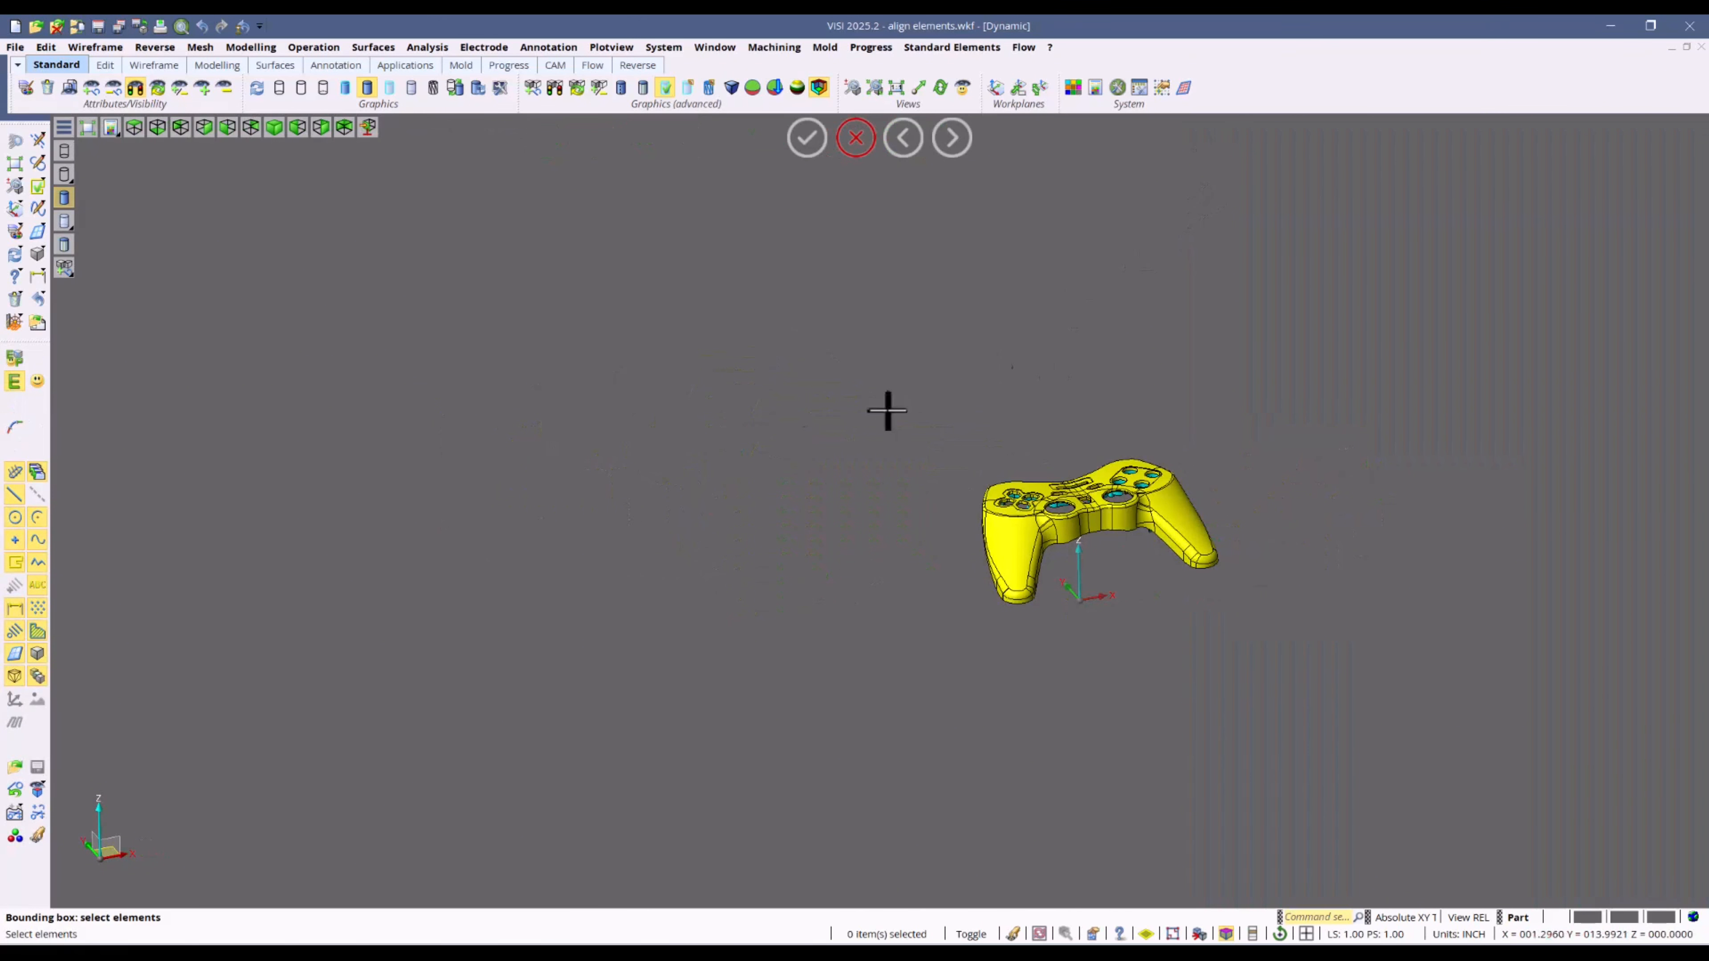
Step: Make the "blend with curve" layer current and show its geometry
{"action": "right_click_drag", "start_coordinate": [702, 435], "coordinate": [955, 433]}
{"action": "left_click", "coordinate": [1282, 334]}
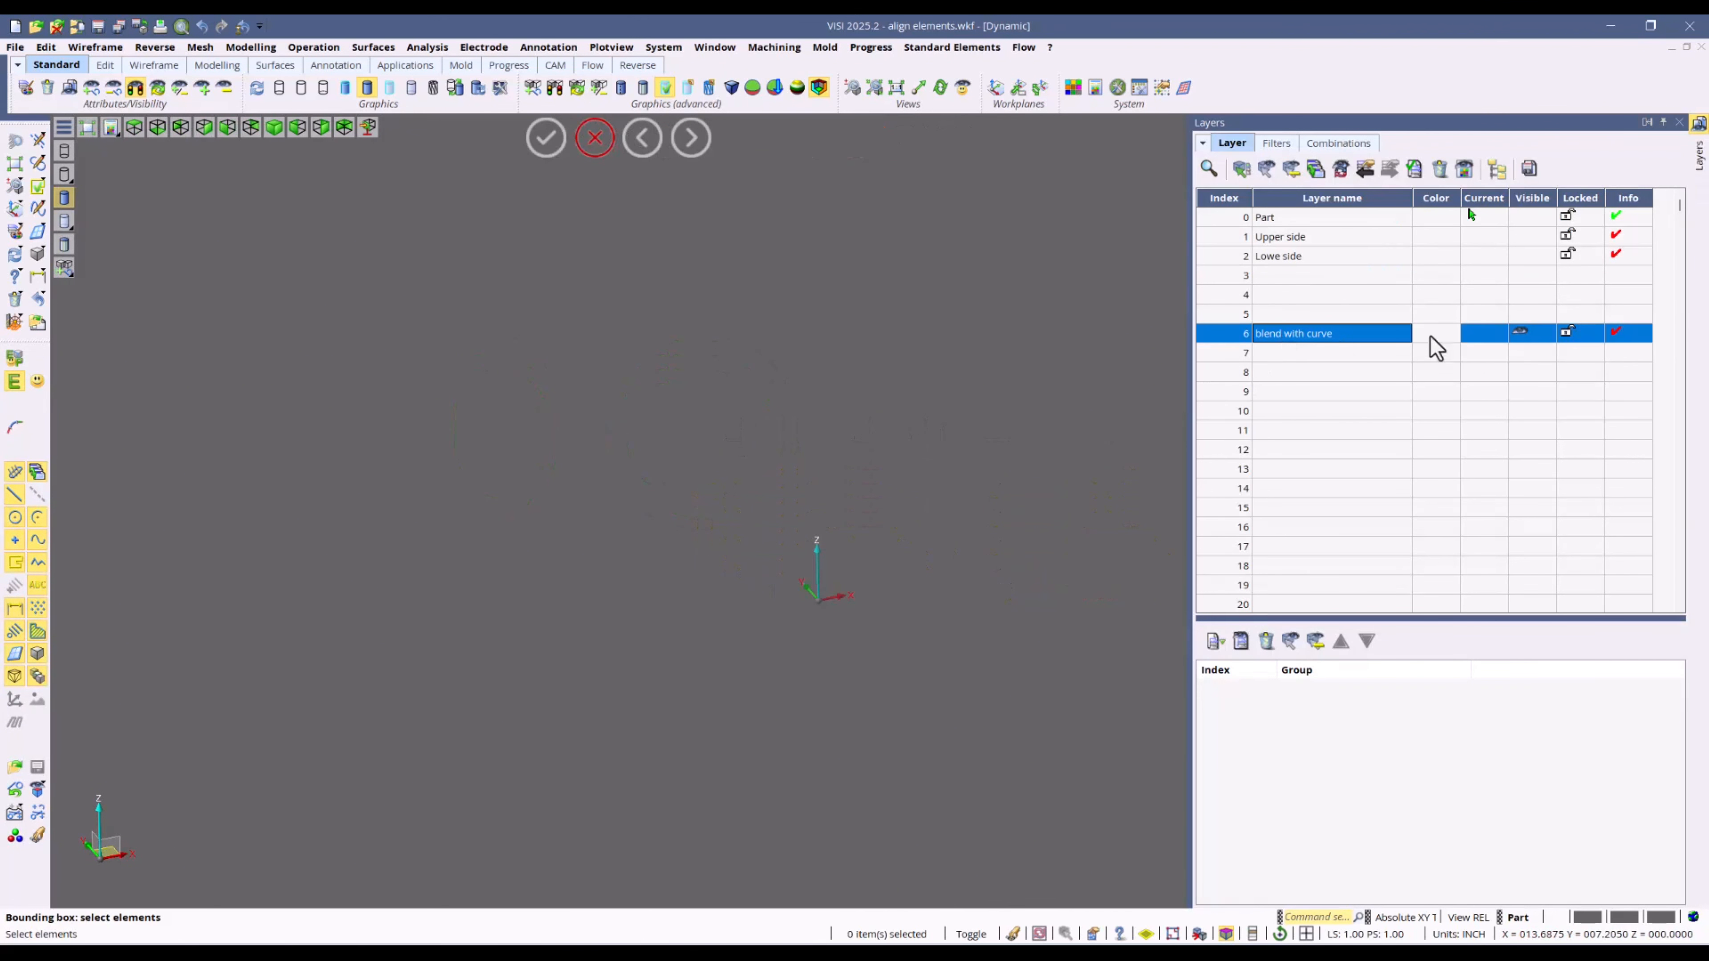
{"action": "left_click", "coordinate": [1488, 336]}
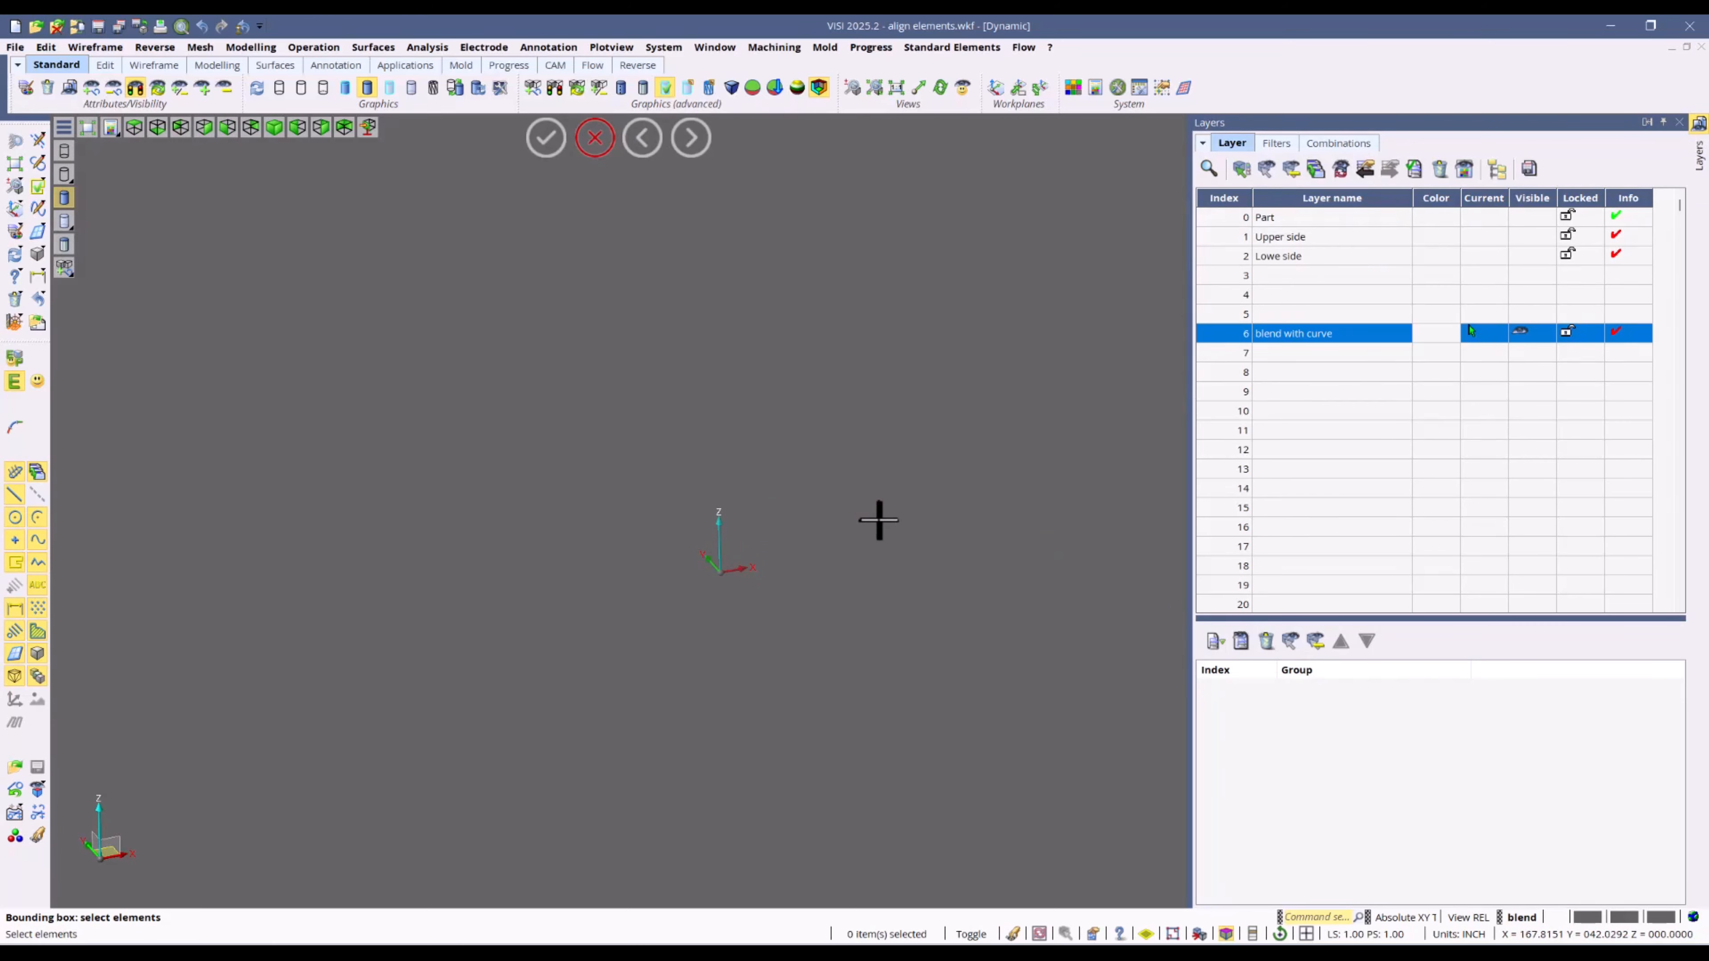
{"action": "left_click", "coordinate": [134, 89]}
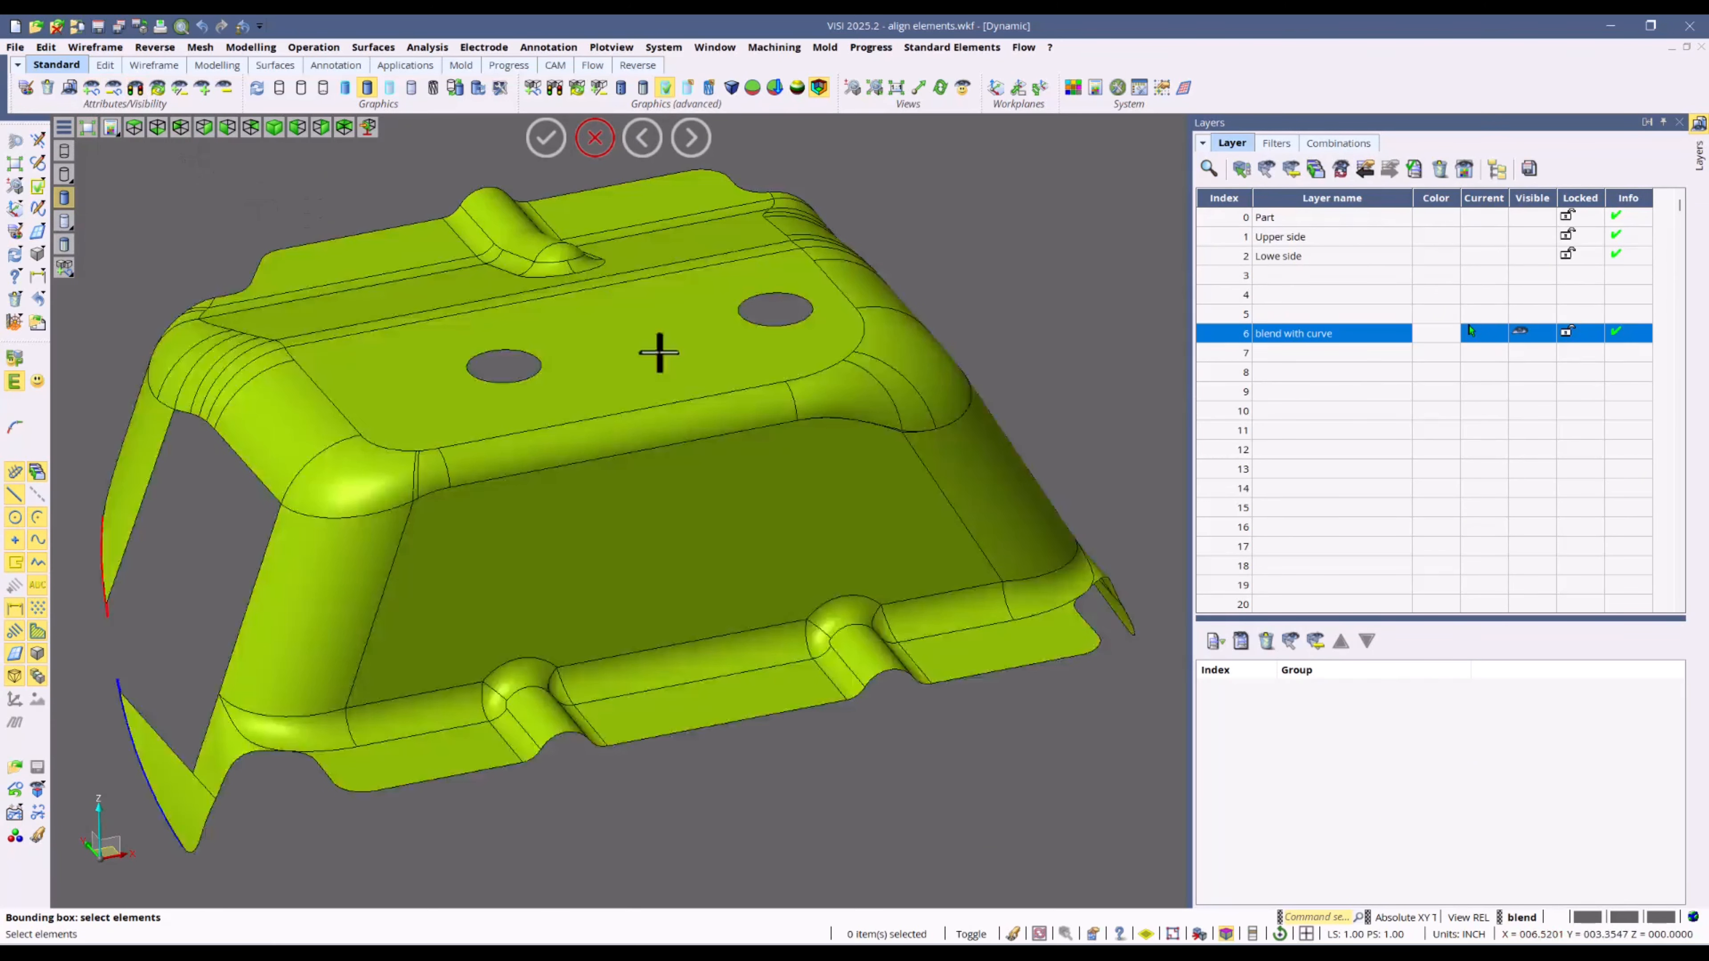
Step: Start a Blend with curve between the blue lower curve and the red upper curve at the part's open corner
{"action": "scroll", "coordinate": [793, 452], "scroll_direction": "down", "scroll_amount": 3}
{"action": "scroll", "coordinate": [330, 479], "scroll_direction": "up", "scroll_amount": 4}
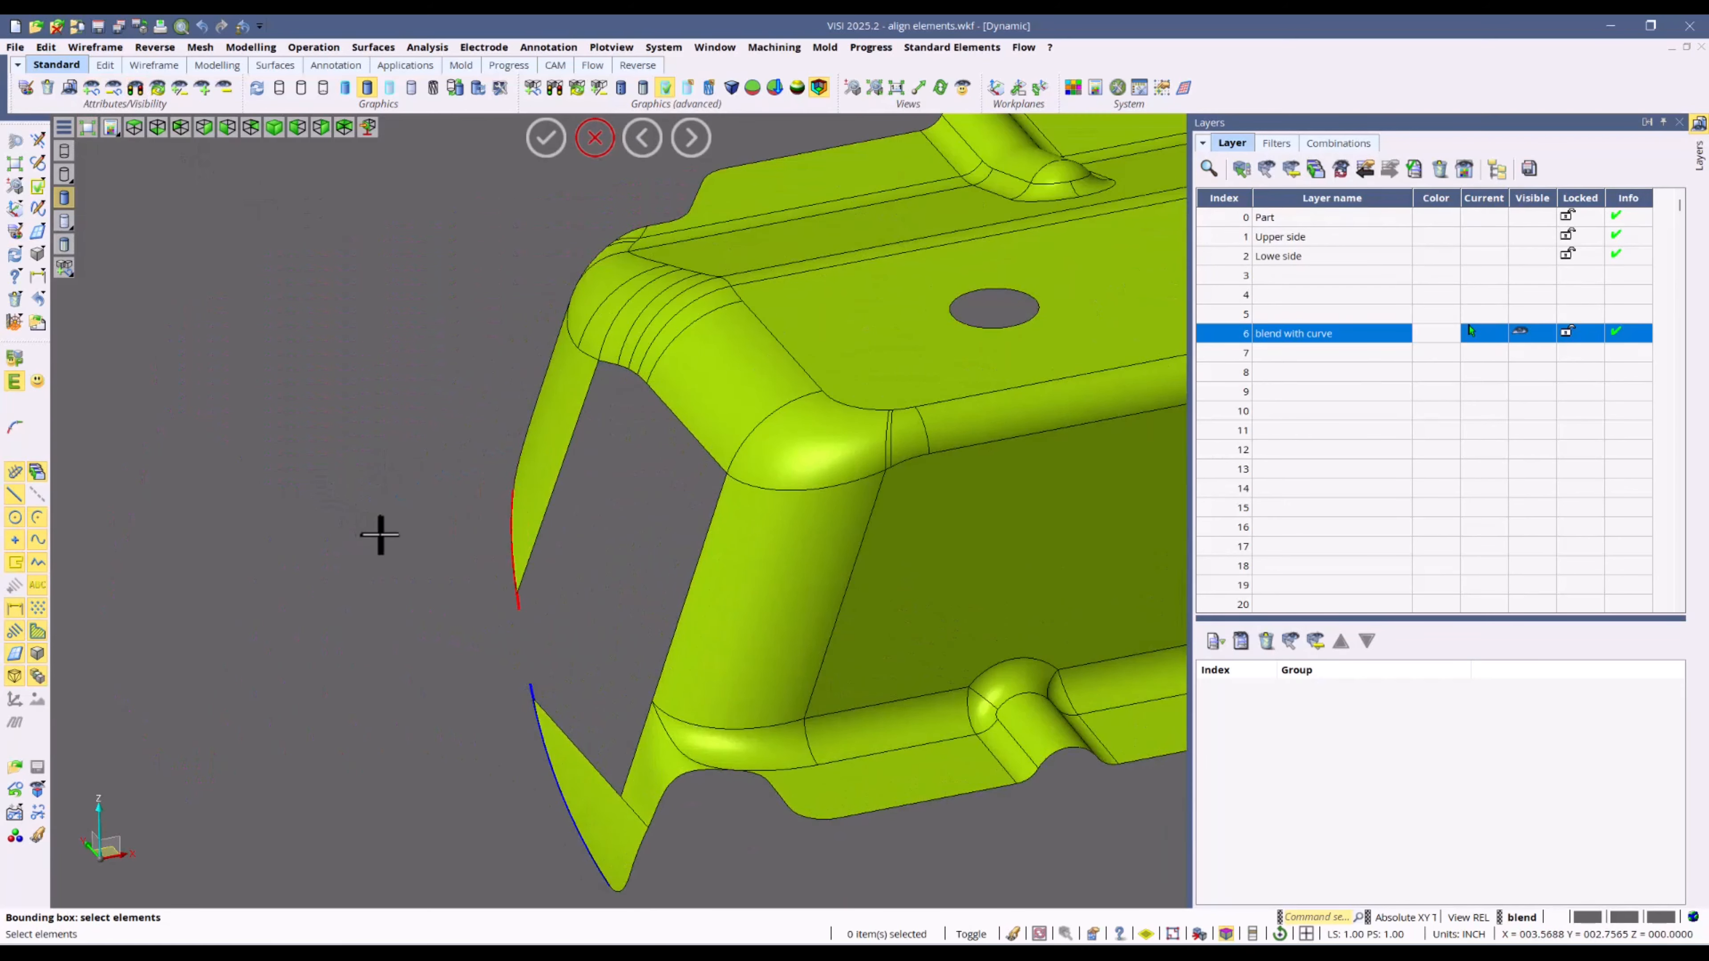
{"action": "scroll", "coordinate": [380, 535], "scroll_direction": "up", "scroll_amount": 1}
{"action": "scroll", "coordinate": [386, 458], "scroll_direction": "down", "scroll_amount": 1}
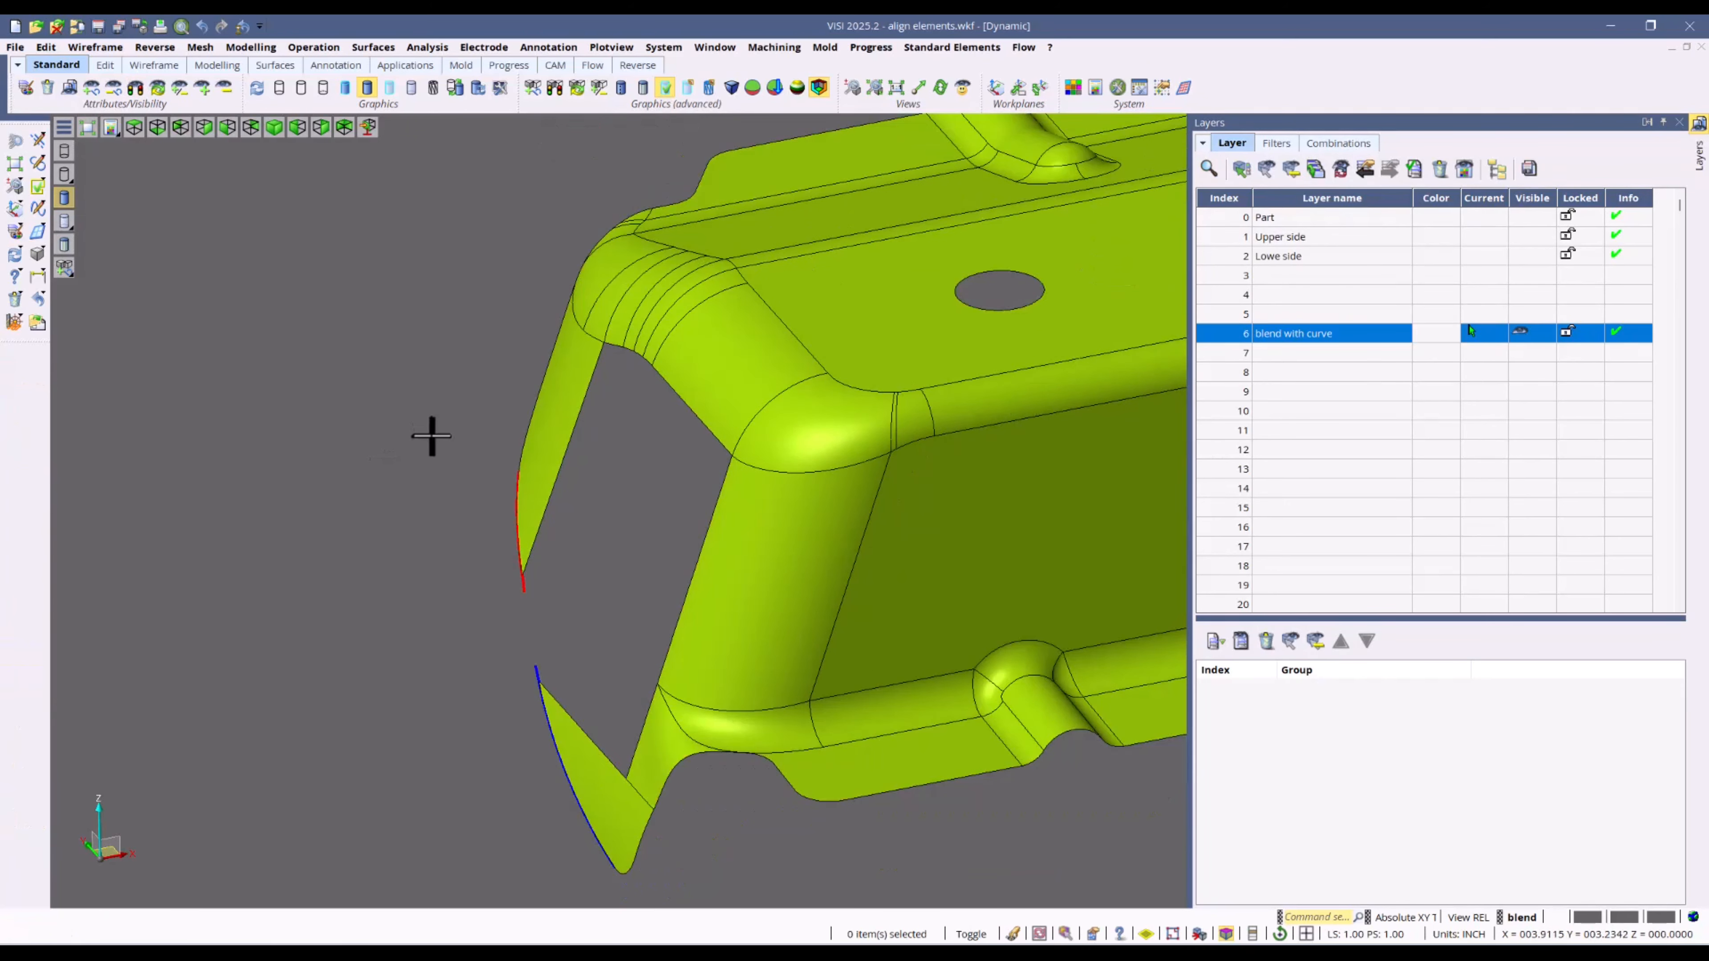
{"action": "left_click", "coordinate": [47, 48]}
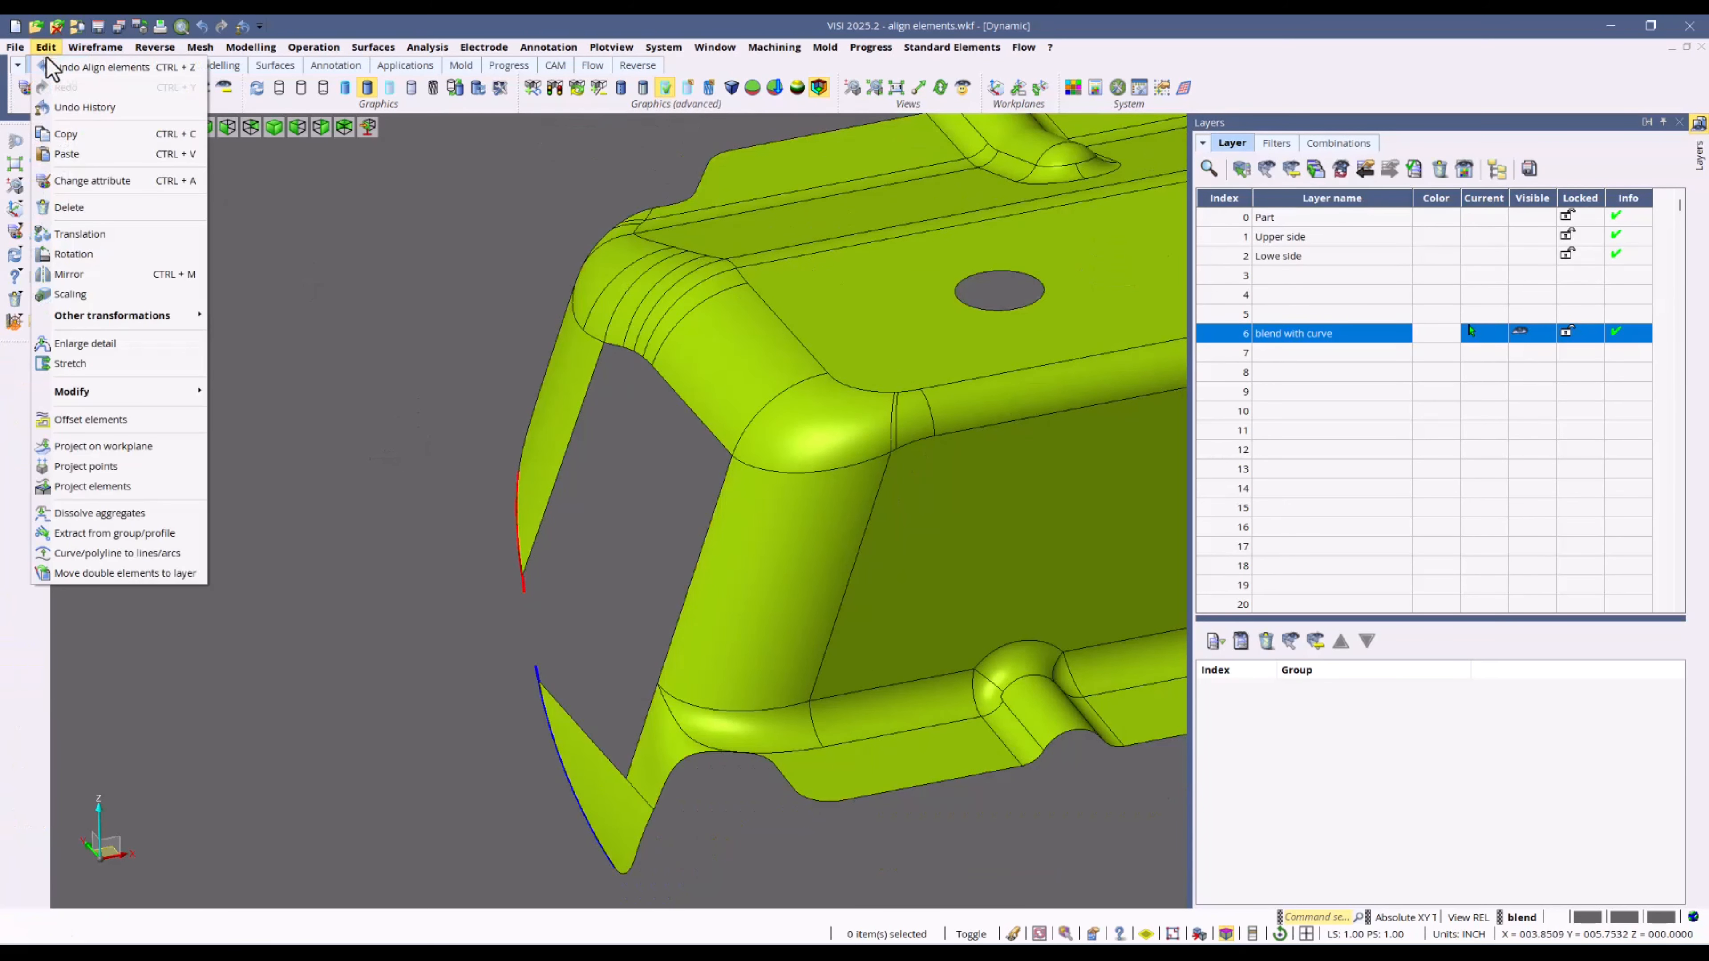
{"action": "mouse_move", "coordinate": [106, 393]}
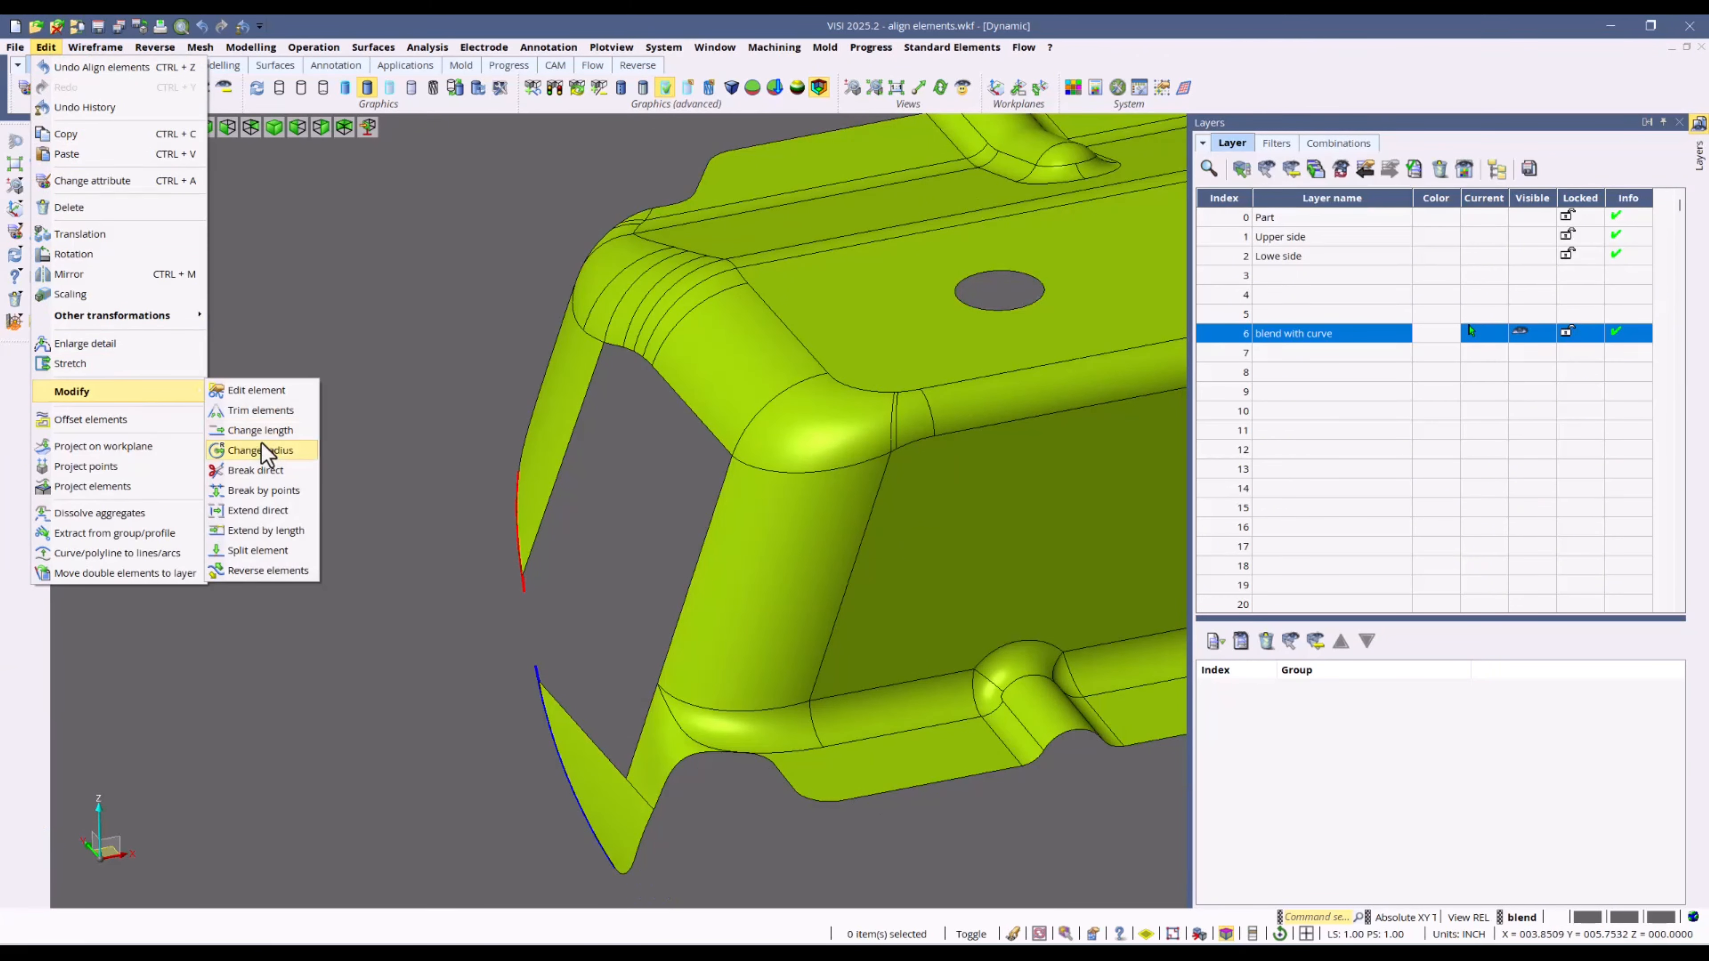
{"action": "mouse_move", "coordinate": [99, 53]}
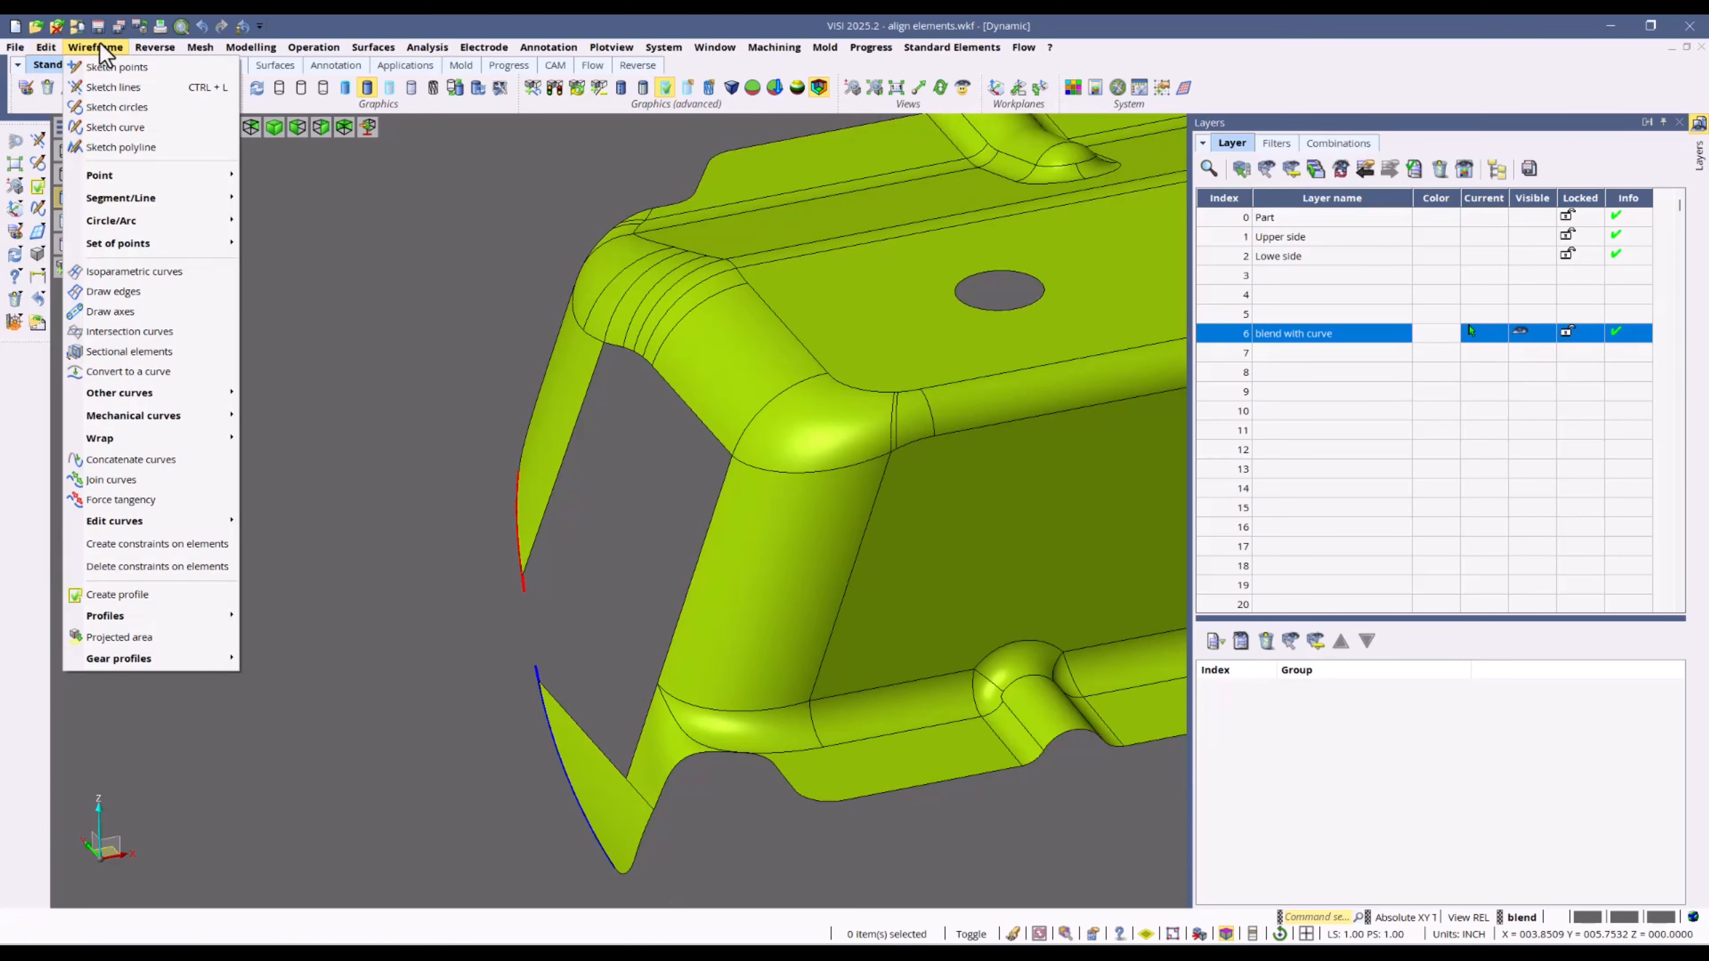
{"action": "mouse_move", "coordinate": [188, 397]}
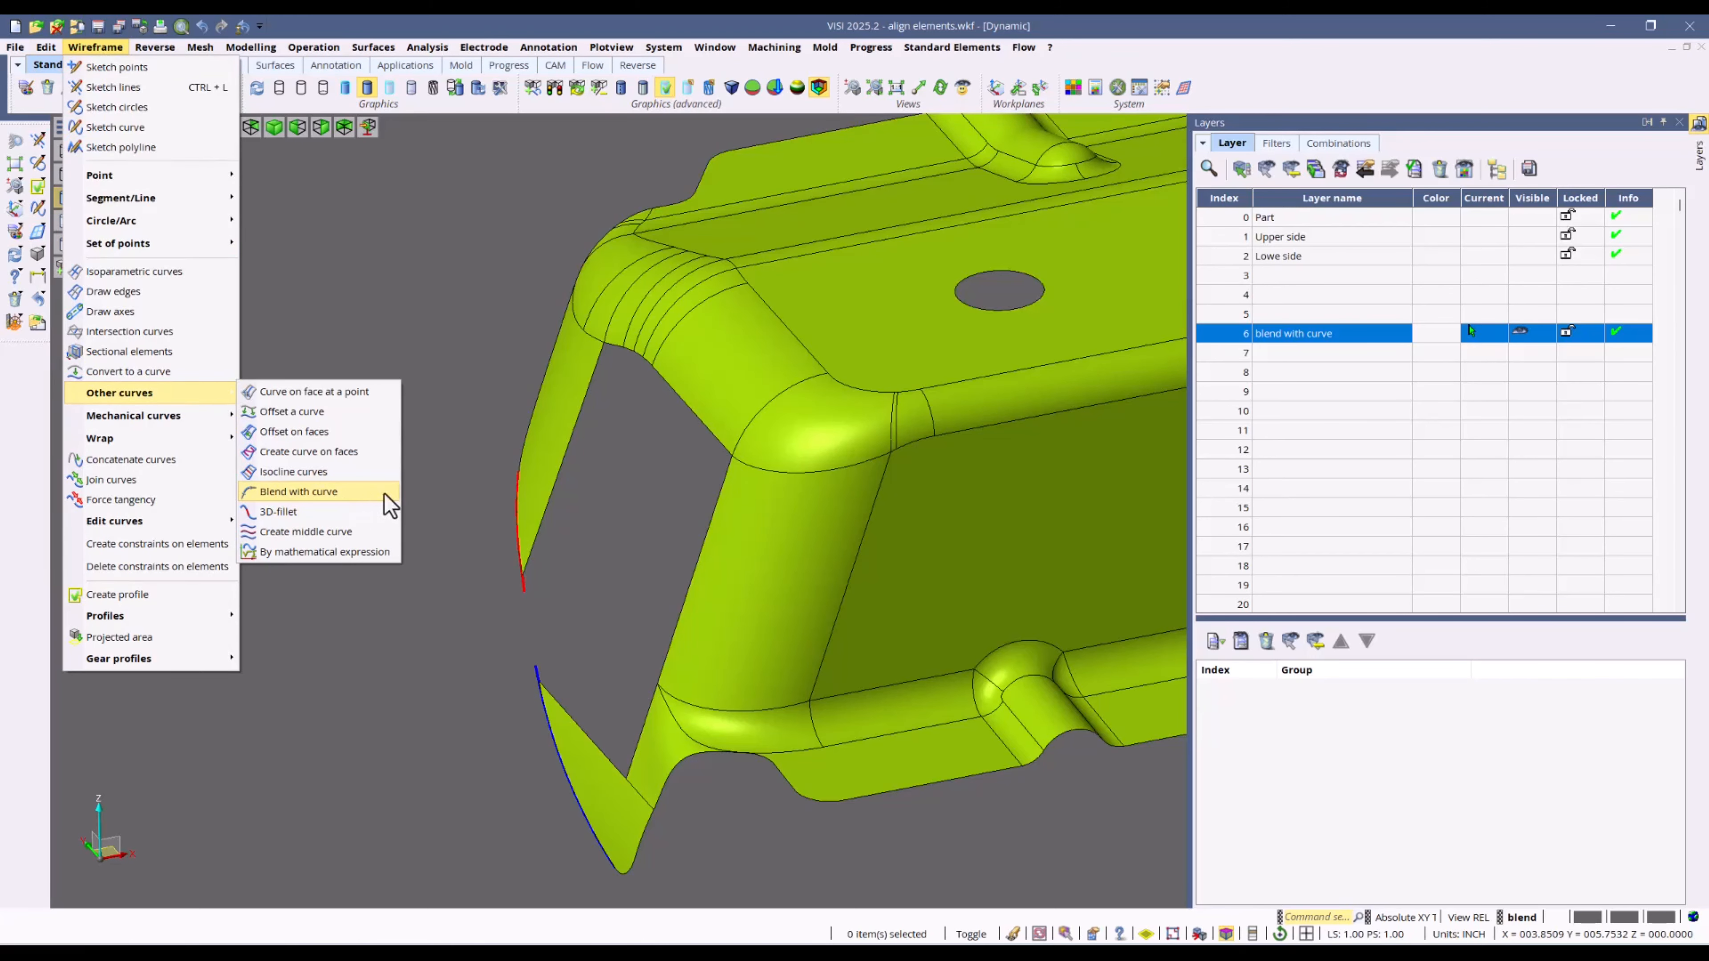
{"action": "left_click", "coordinate": [344, 495]}
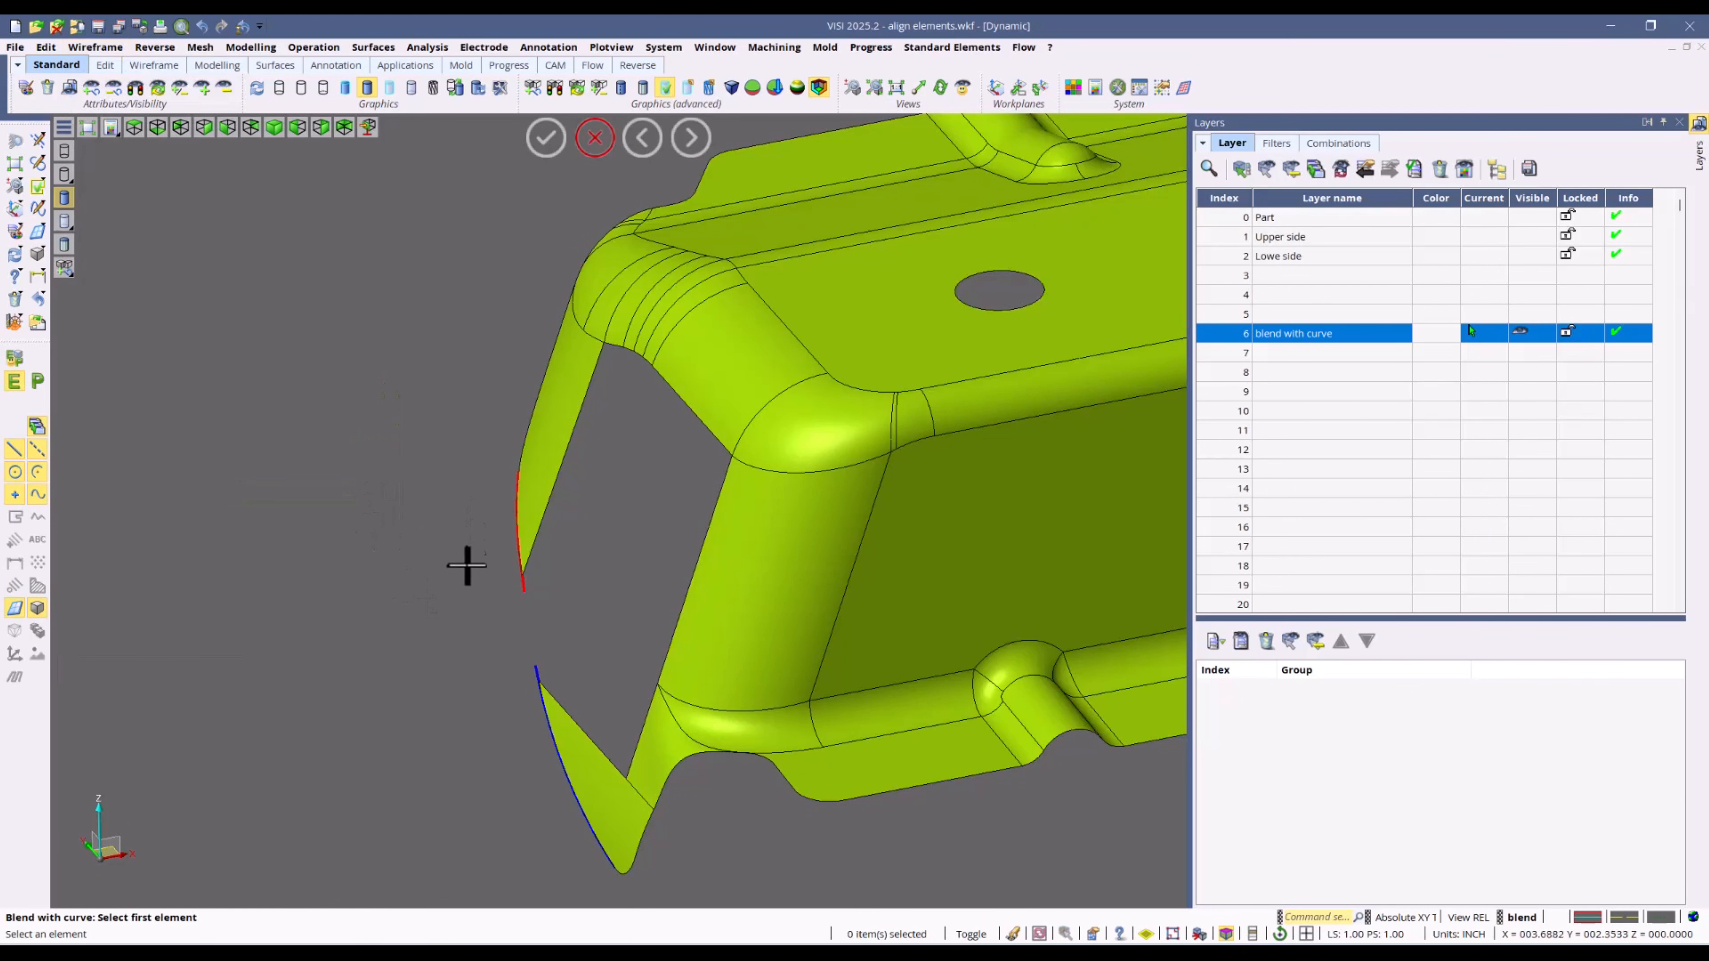
{"action": "left_click", "coordinate": [548, 748]}
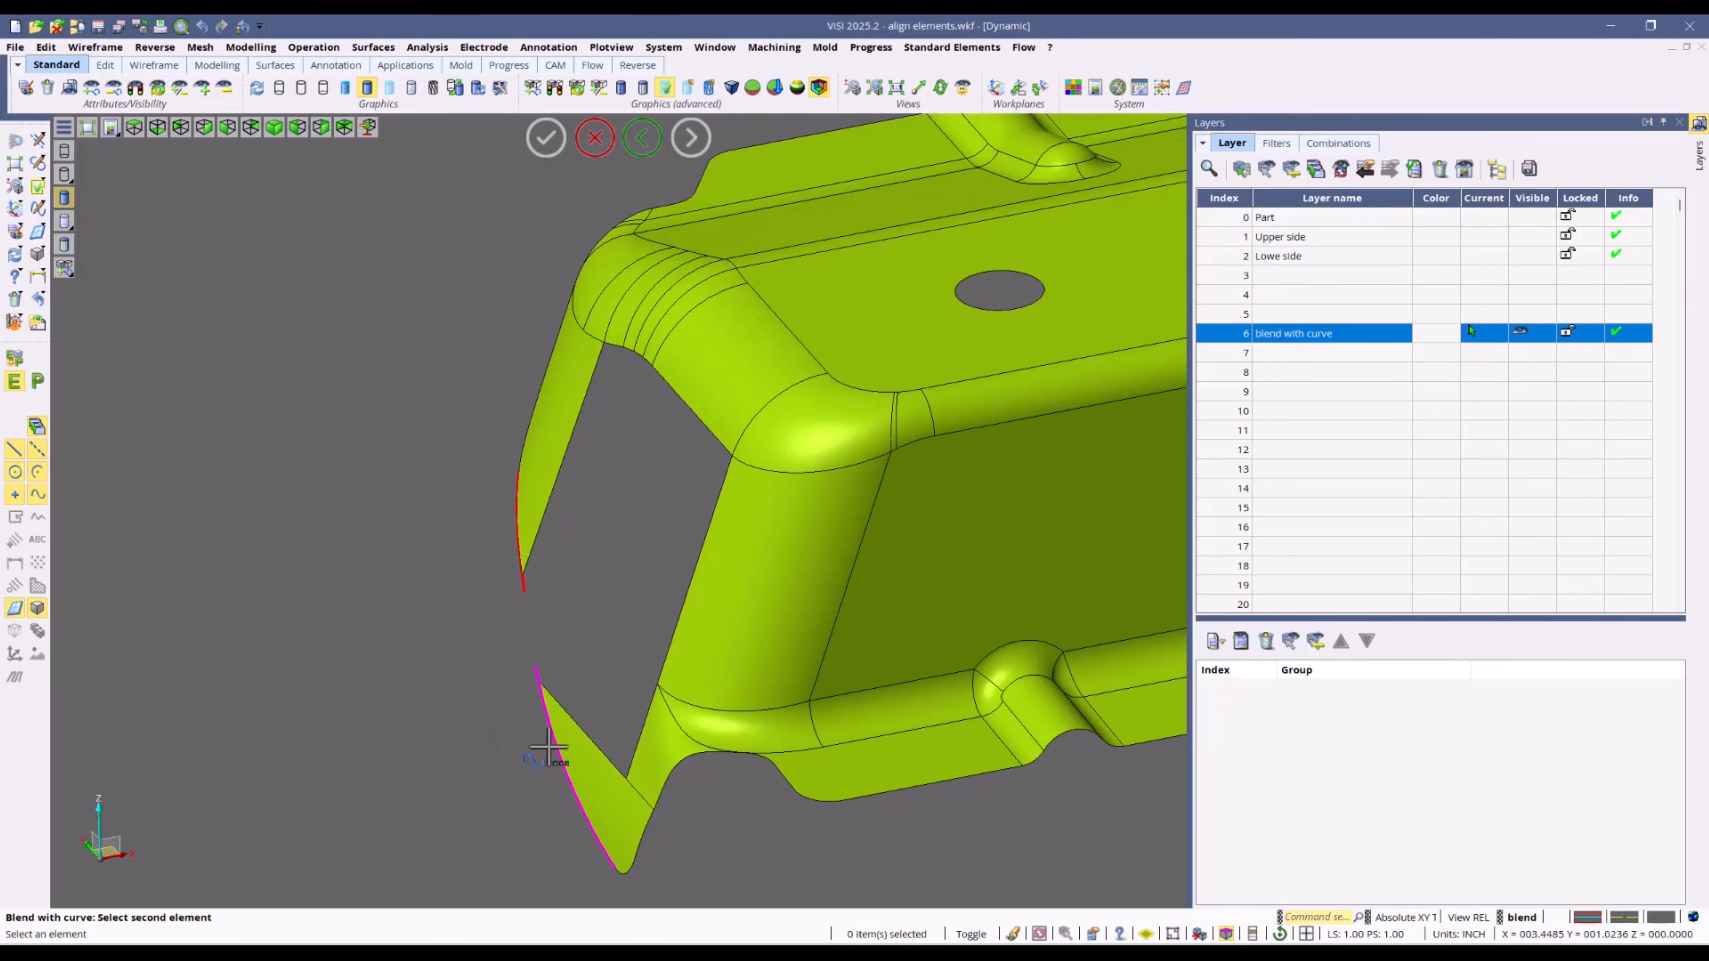
{"action": "left_click", "coordinate": [516, 543]}
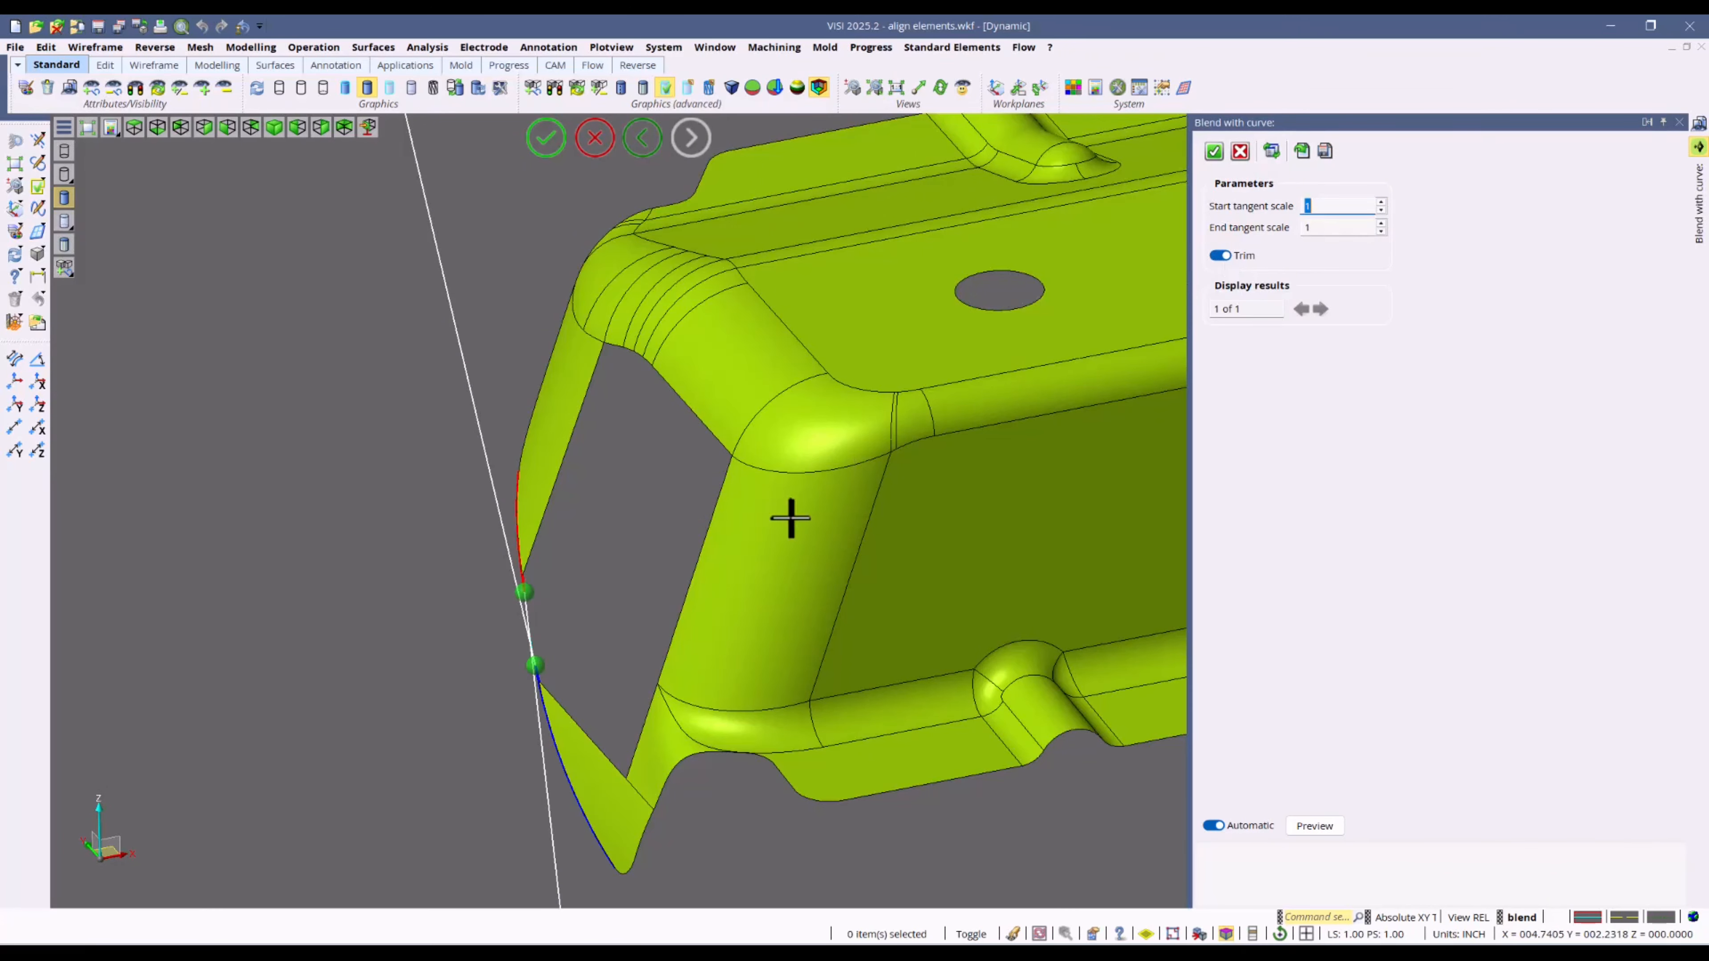
Step: Move both blend endpoints to the tips of the adjoining green faces and accept the blend with tangent scales of 1
{"action": "scroll", "coordinate": [553, 679], "scroll_direction": "up", "scroll_amount": 3}
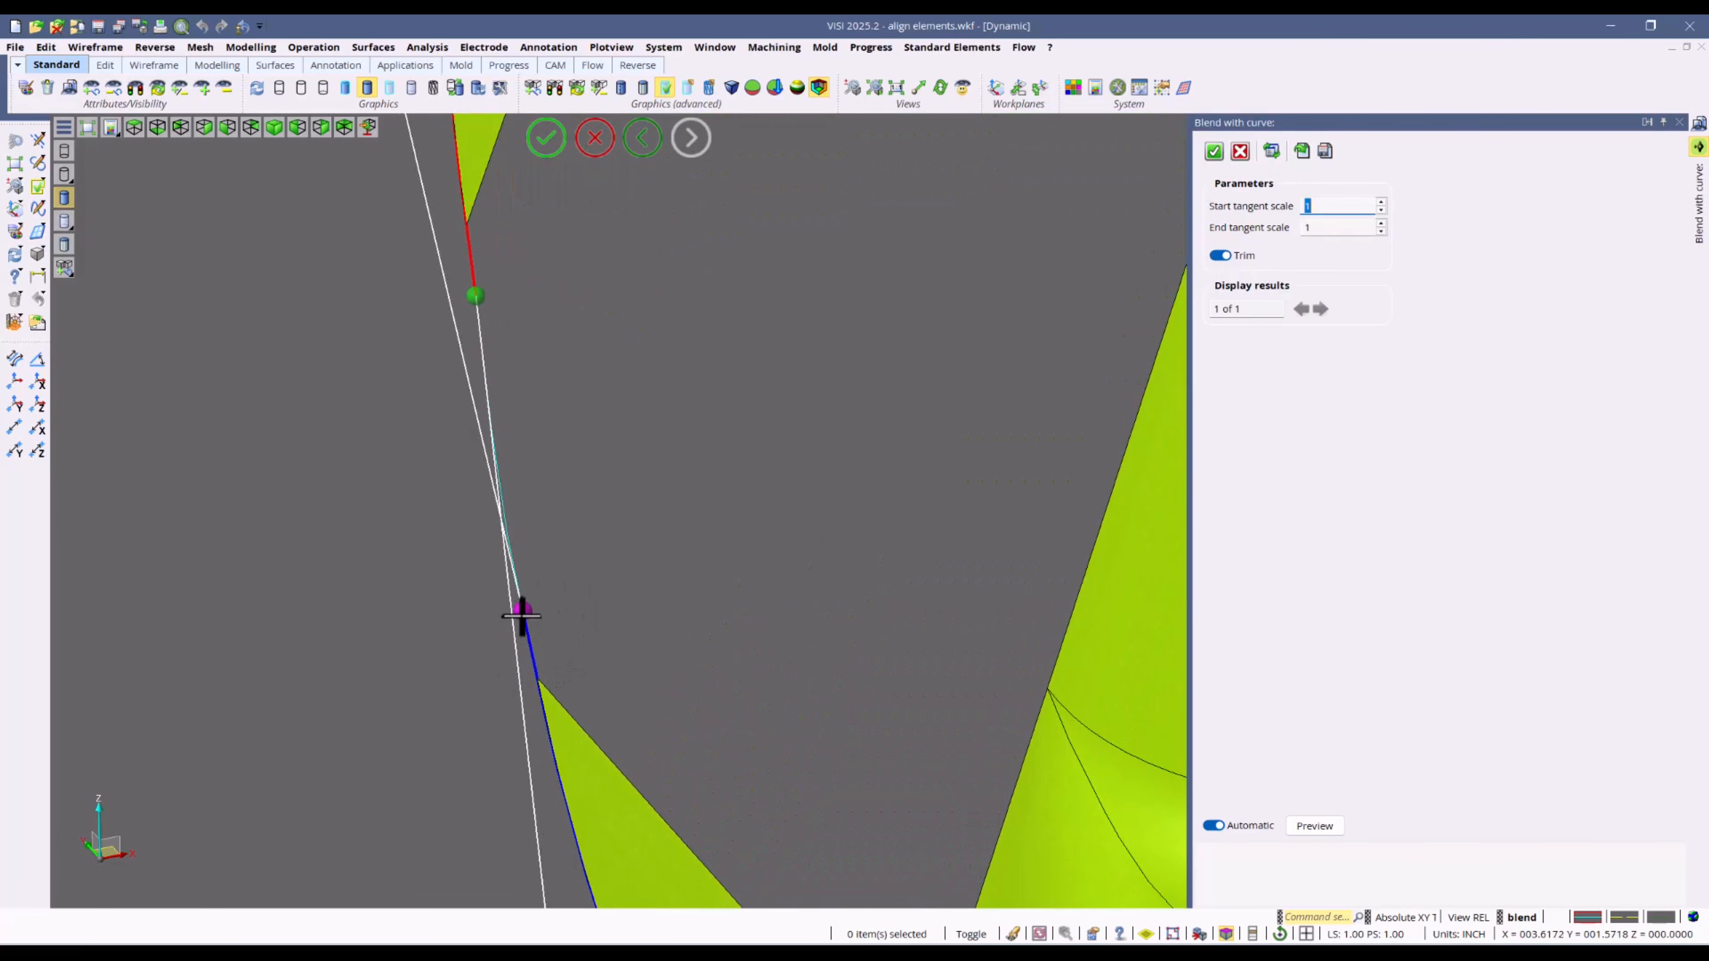
{"action": "left_click", "coordinate": [522, 610]}
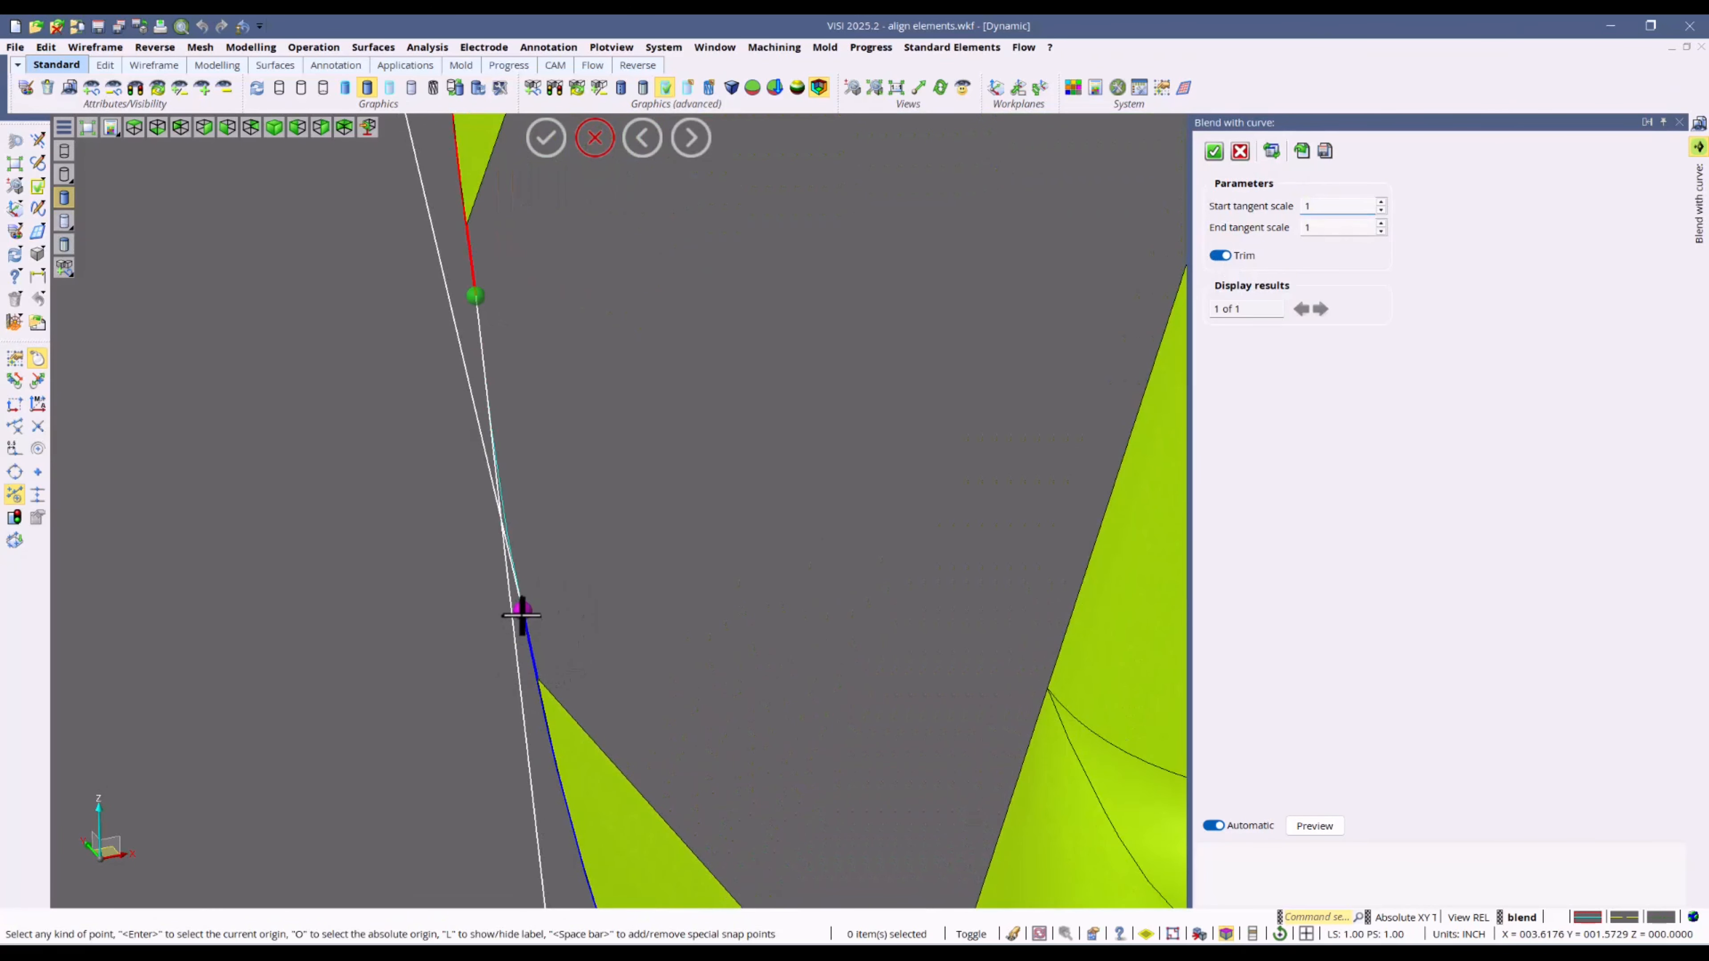
{"action": "left_click", "coordinate": [536, 677]}
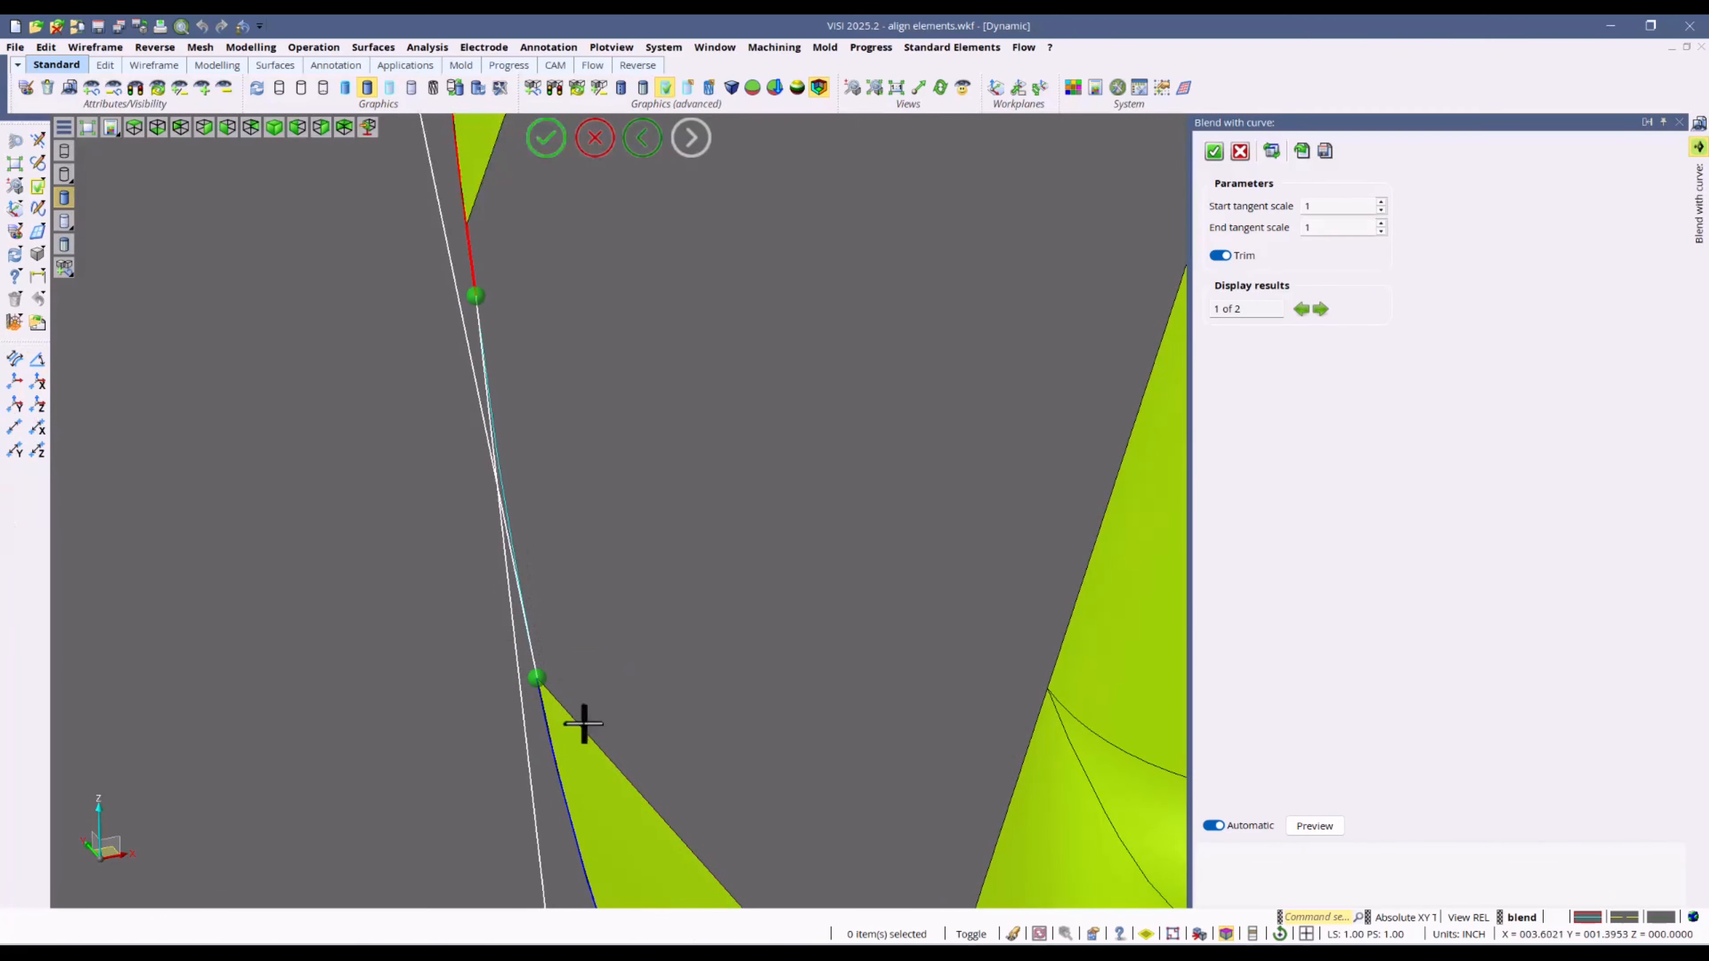
{"action": "scroll", "coordinate": [639, 633], "scroll_direction": "down", "scroll_amount": 3}
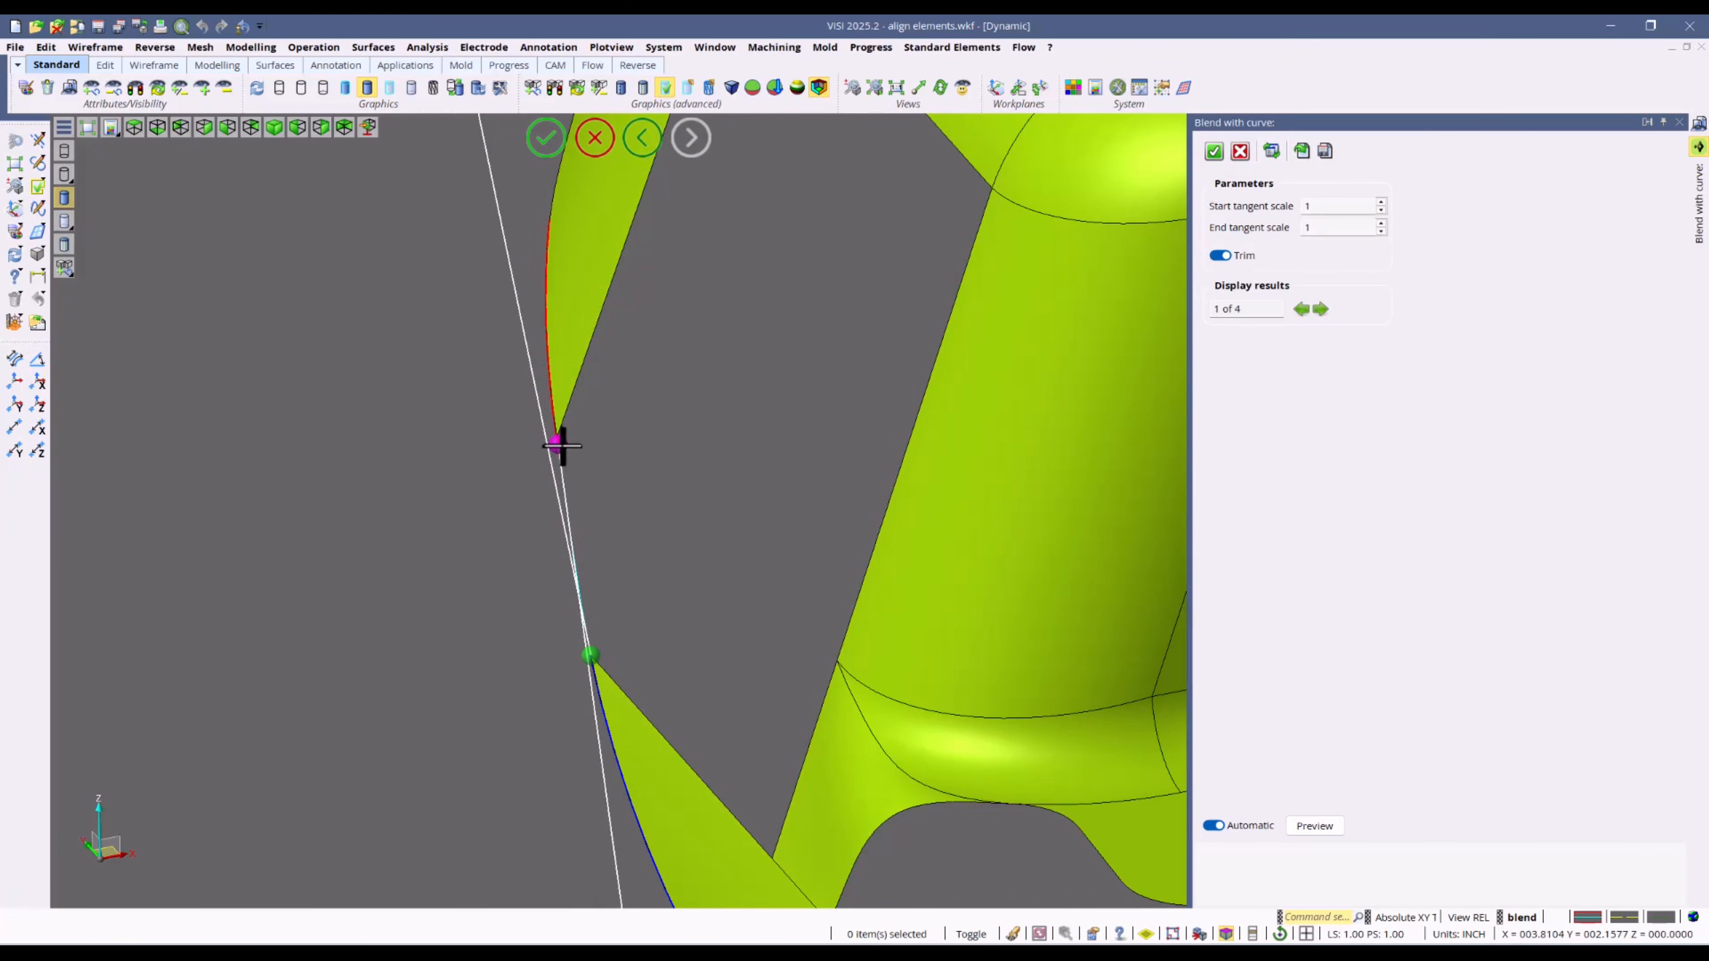
{"action": "left_click", "coordinate": [559, 436]}
{"action": "scroll", "coordinate": [651, 487], "scroll_direction": "down", "scroll_amount": 1}
{"action": "scroll", "coordinate": [632, 497], "scroll_direction": "down", "scroll_amount": 2}
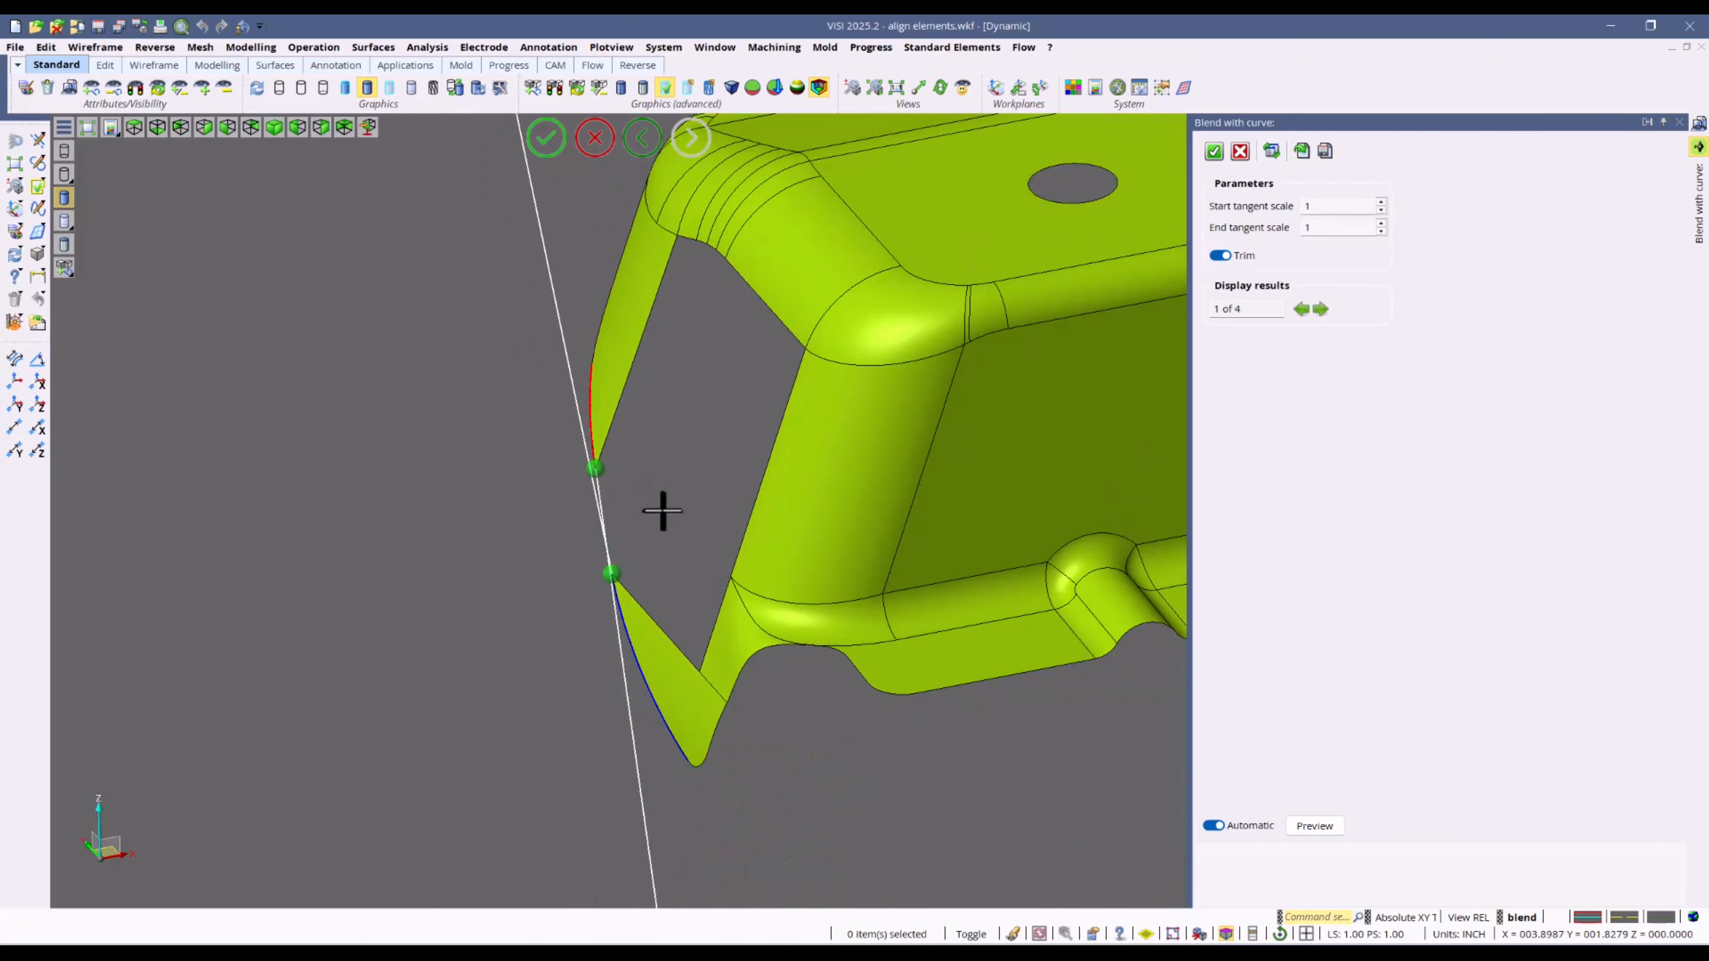
{"action": "right_click", "coordinate": [688, 497]}
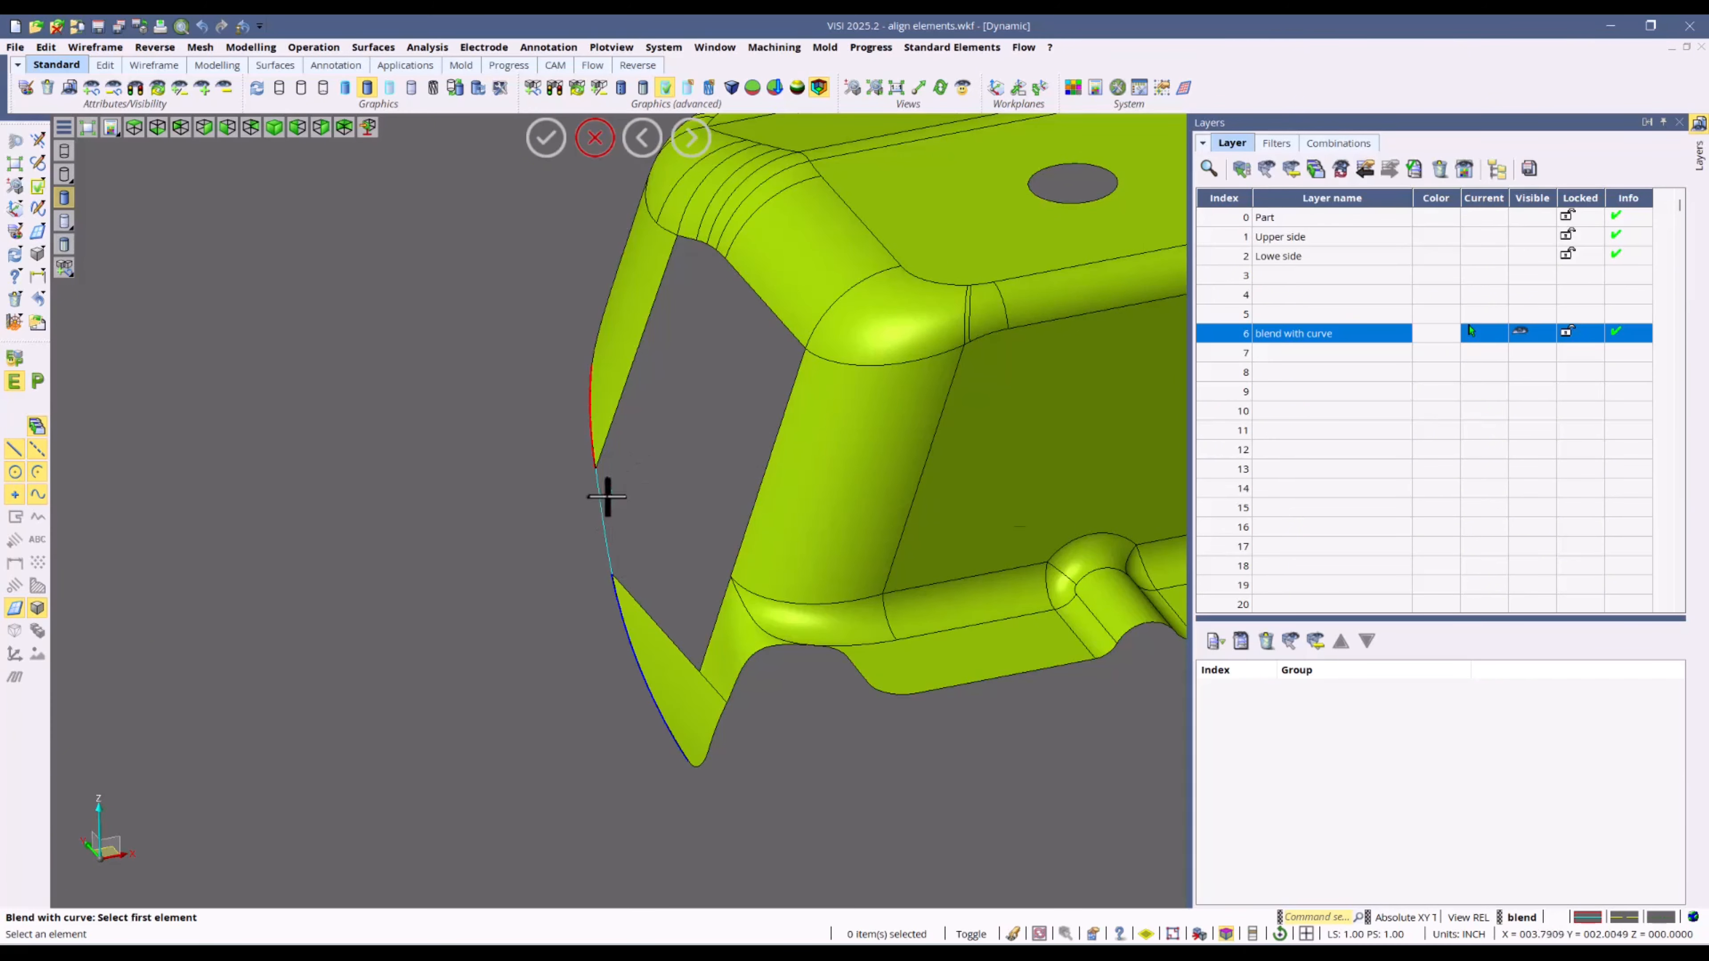
{"action": "scroll", "coordinate": [562, 522], "scroll_direction": "down", "scroll_amount": 4}
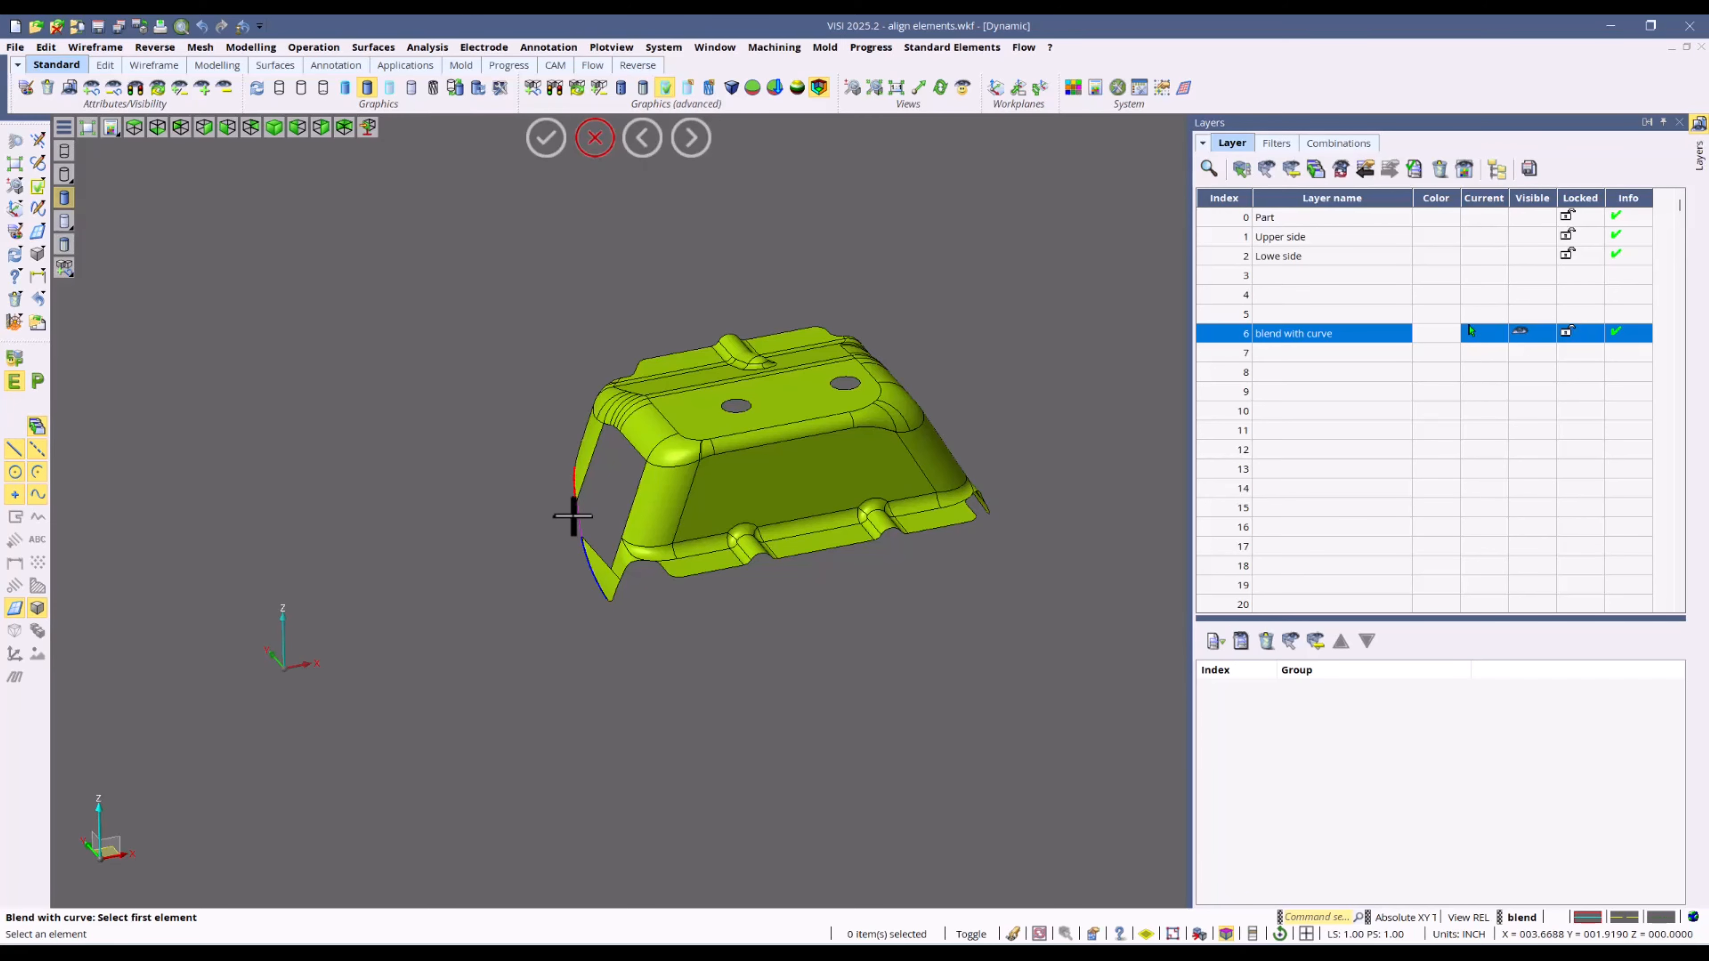
{"action": "scroll", "coordinate": [591, 515], "scroll_direction": "up", "scroll_amount": 5}
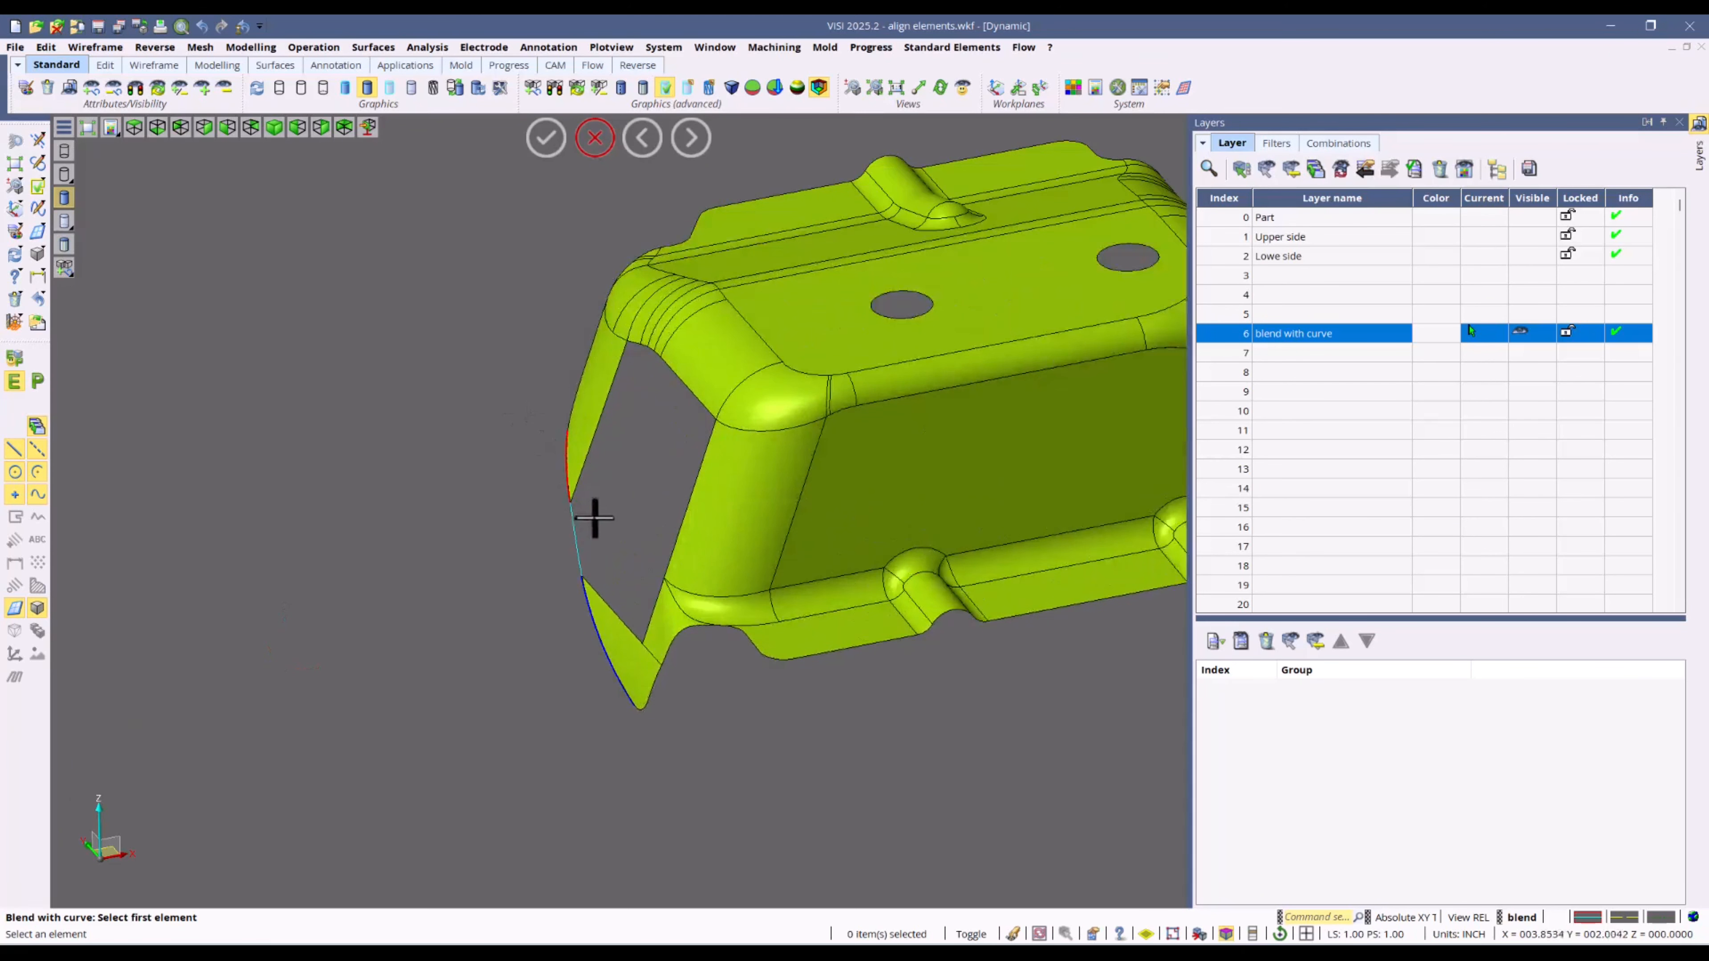
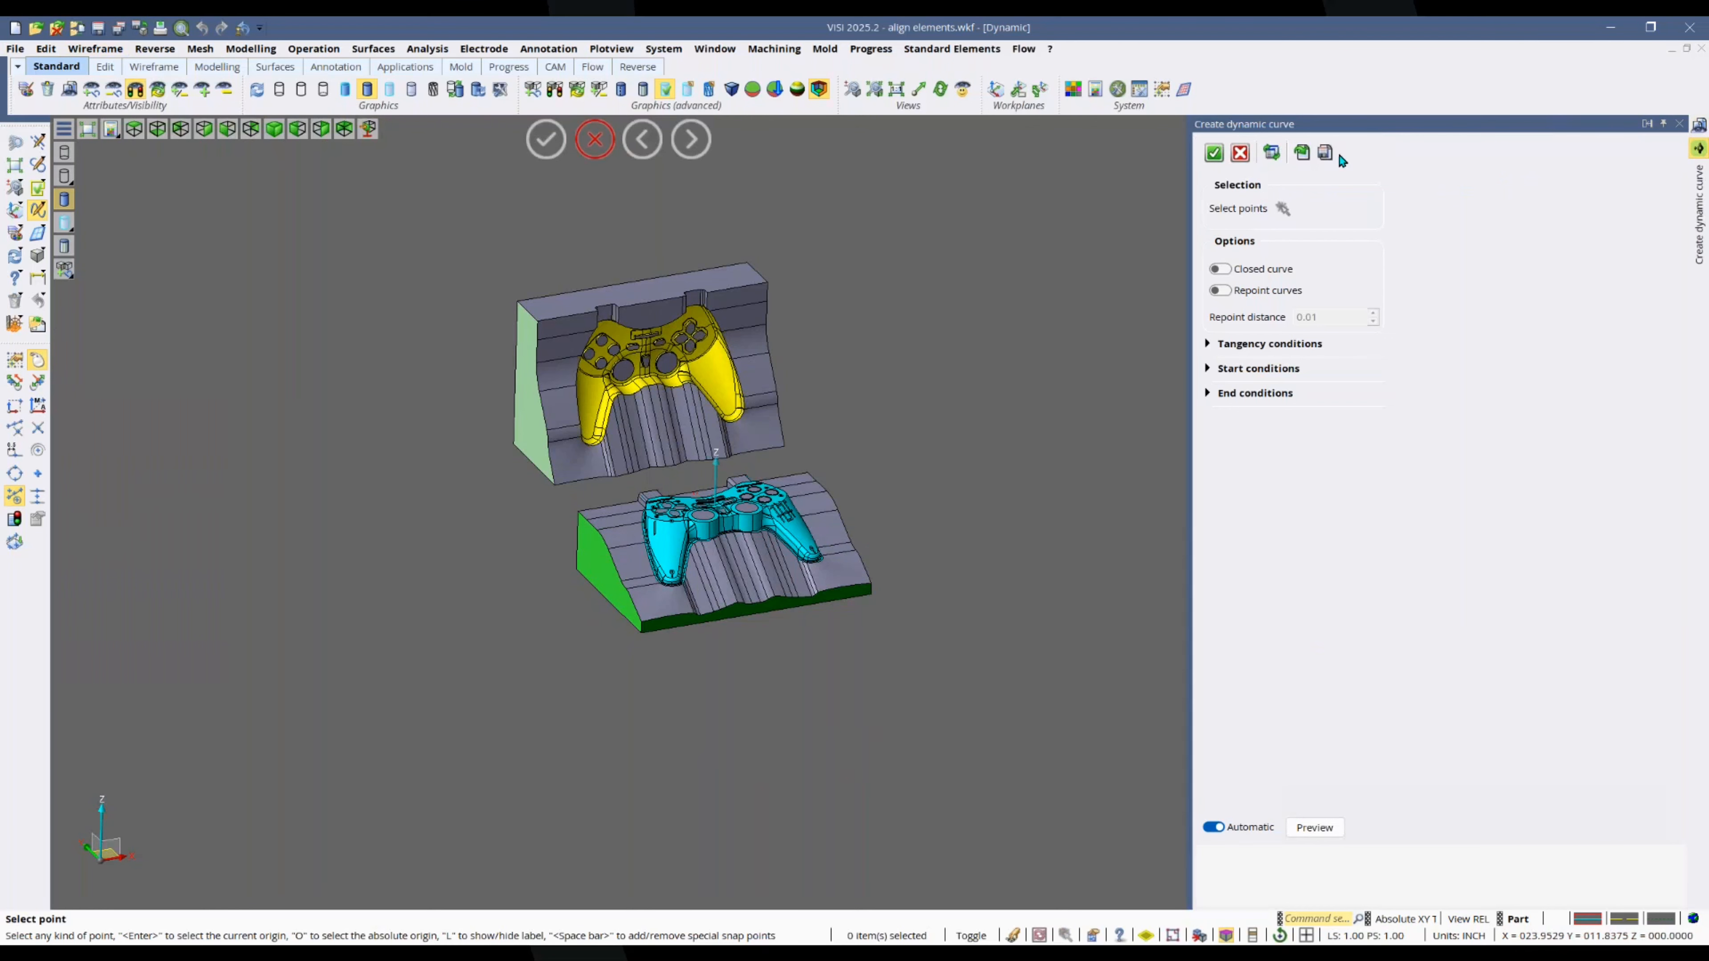
Step: Sketch a dynamic curve through five points up the light-green side face of the upper block
{"action": "left_click", "coordinate": [515, 429]}
{"action": "left_click", "coordinate": [528, 428]}
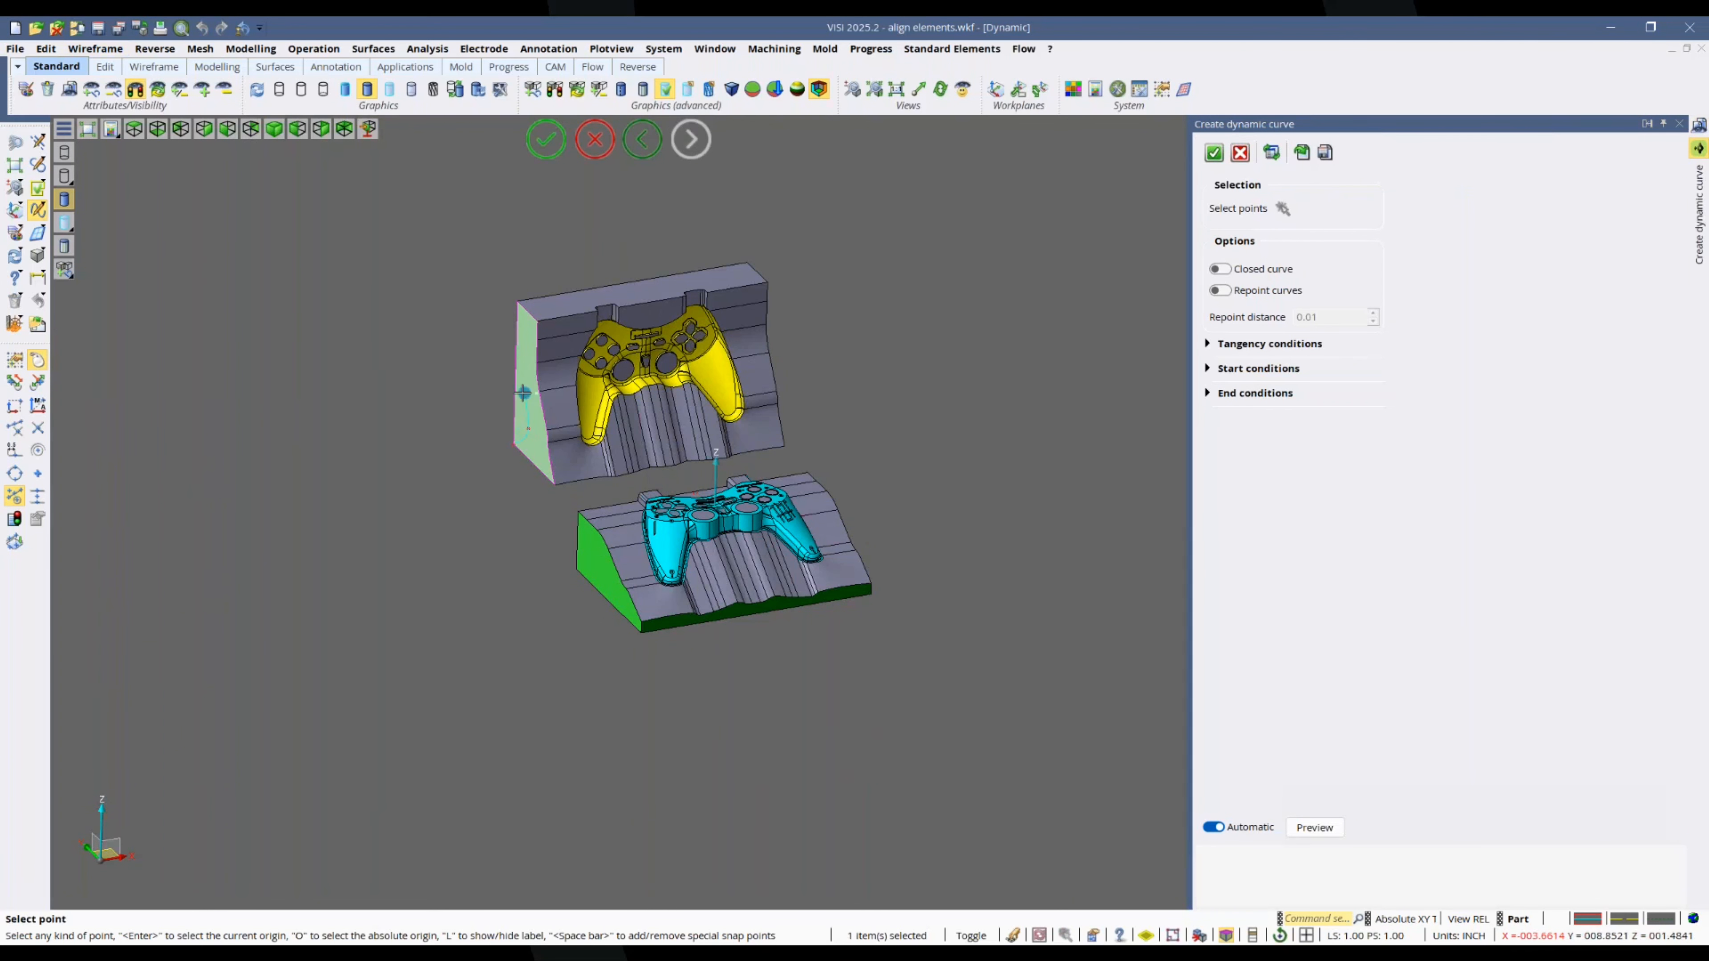
{"action": "left_click", "coordinate": [521, 330]}
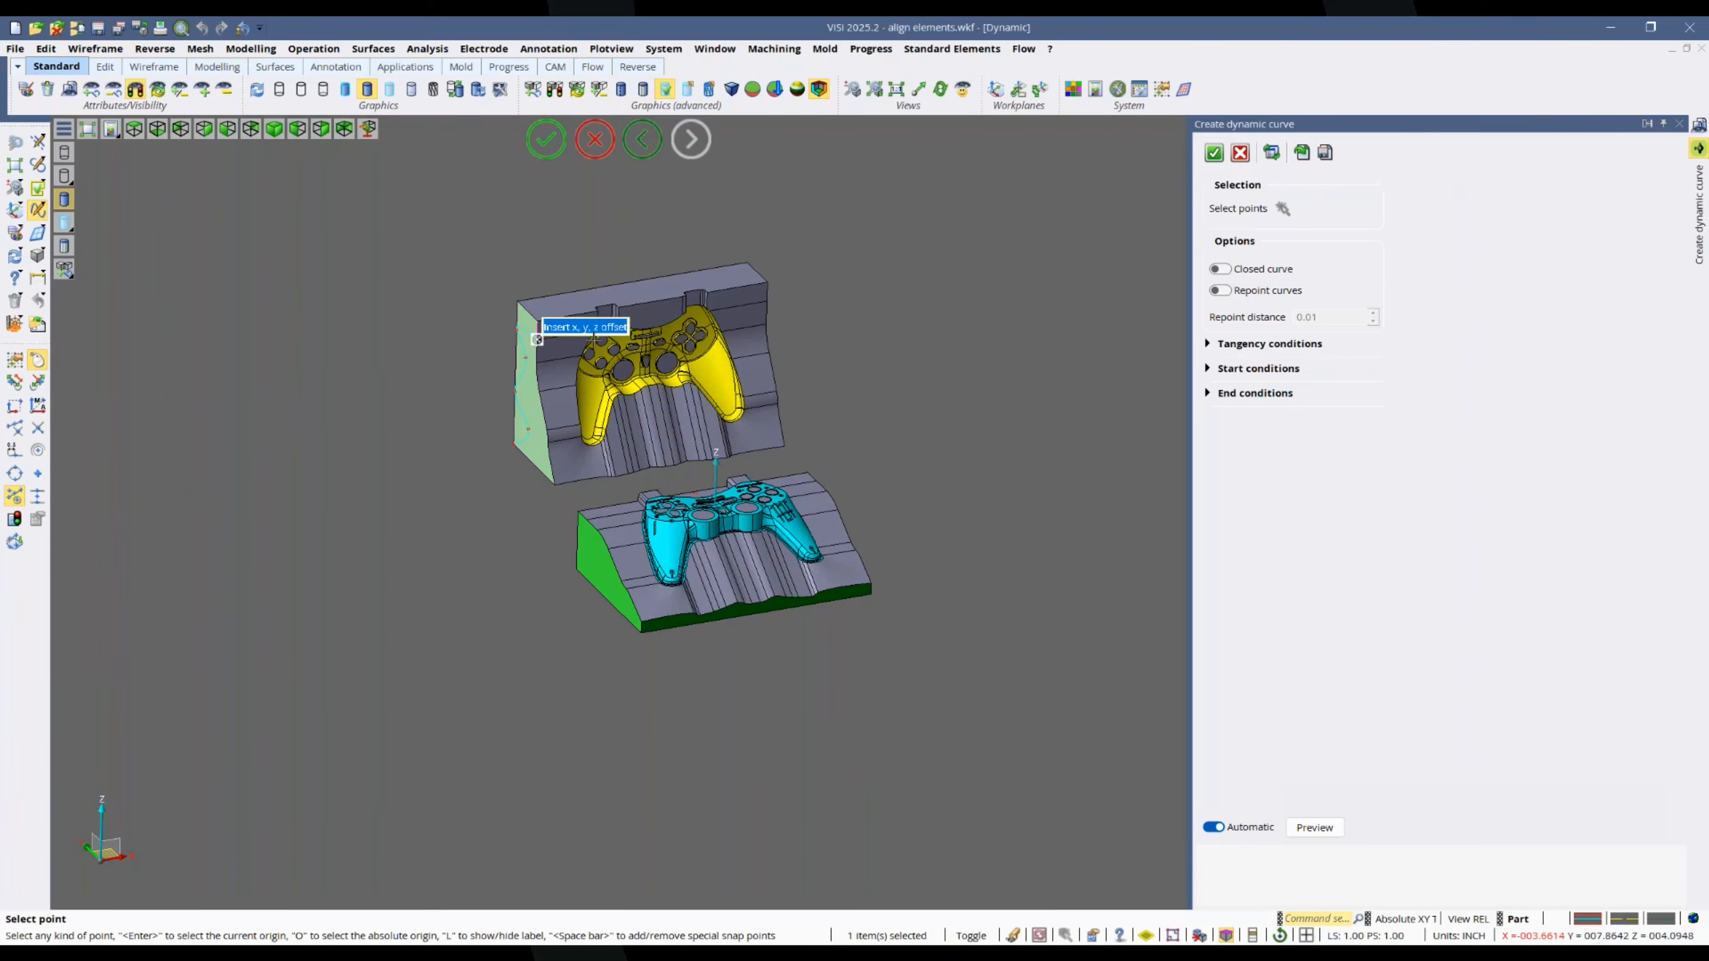
{"action": "right_click", "coordinate": [926, 307]}
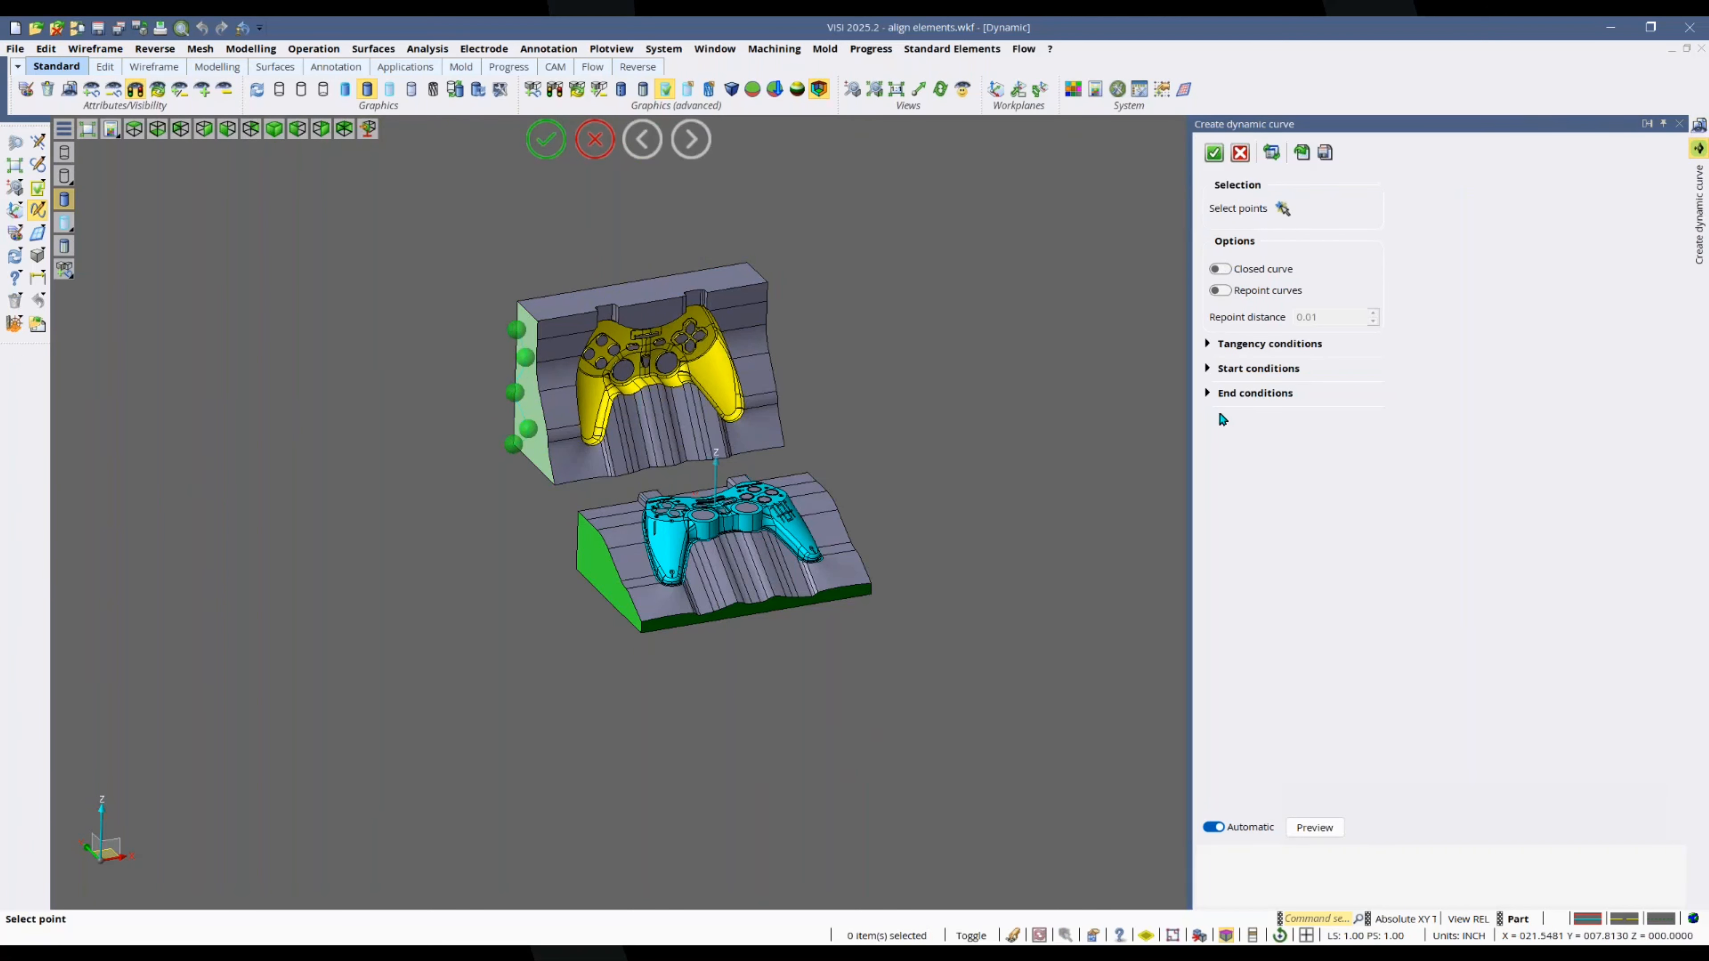
Step: Expand the tangency, start and end conditions, try the Closed curve option, and discard the sketched curve
{"action": "left_click", "coordinate": [1209, 345]}
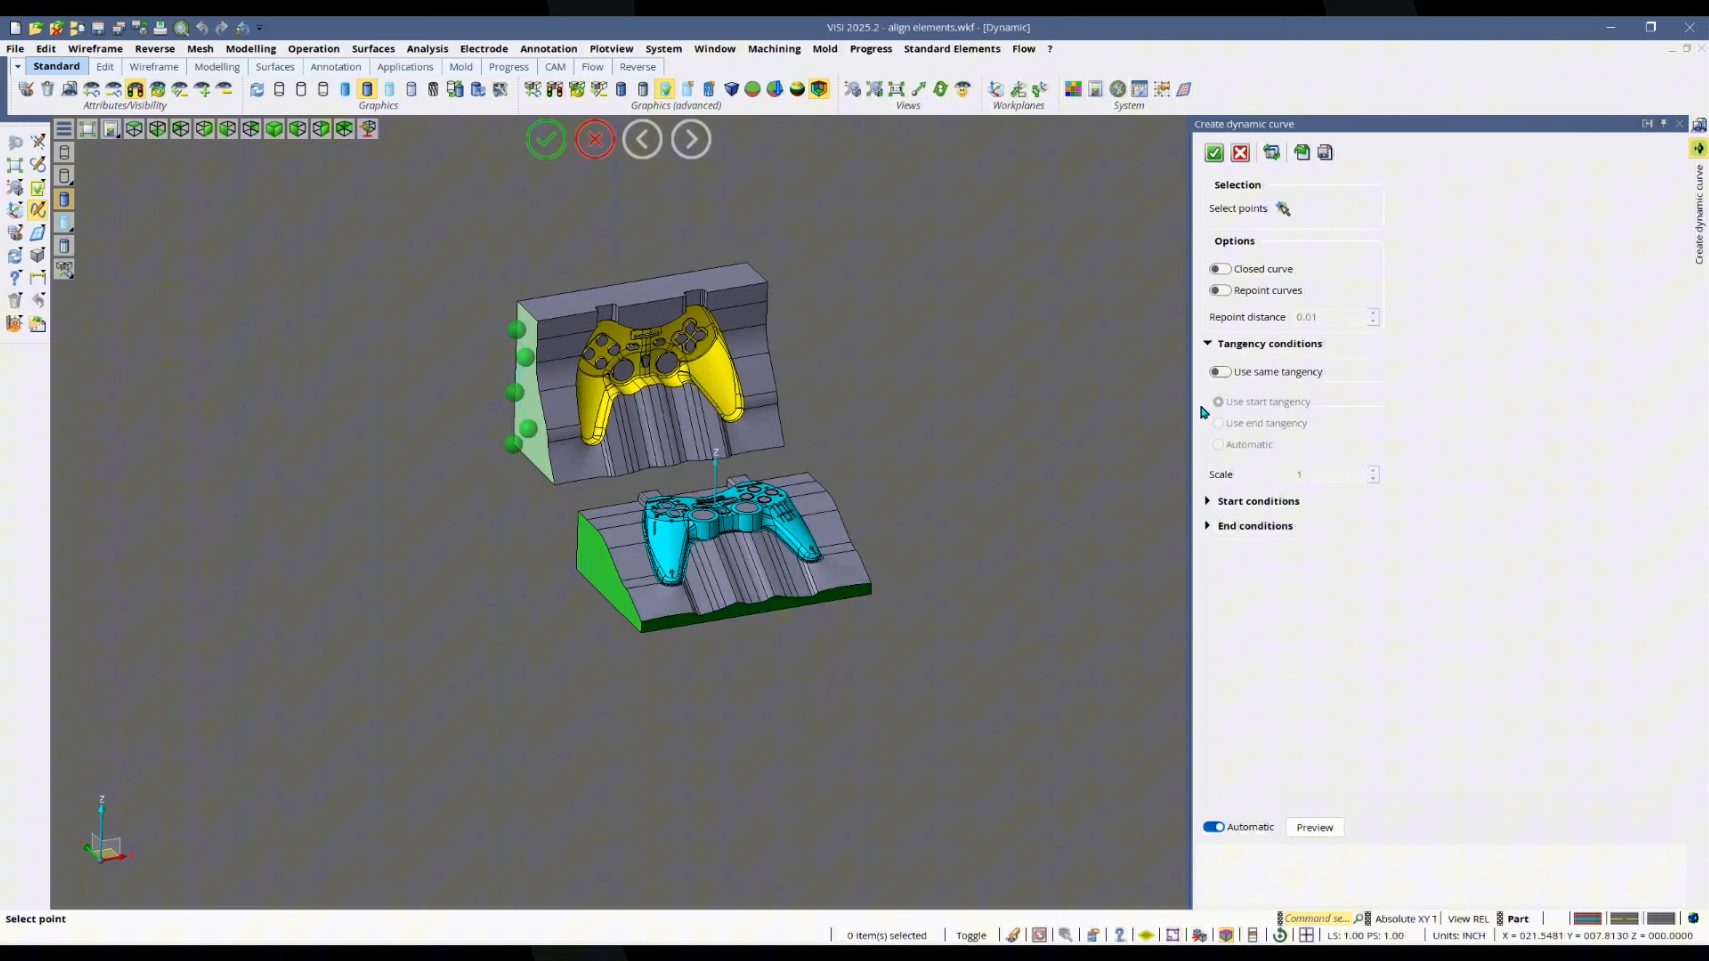
{"action": "left_click", "coordinate": [1209, 500]}
{"action": "left_click", "coordinate": [1208, 624]}
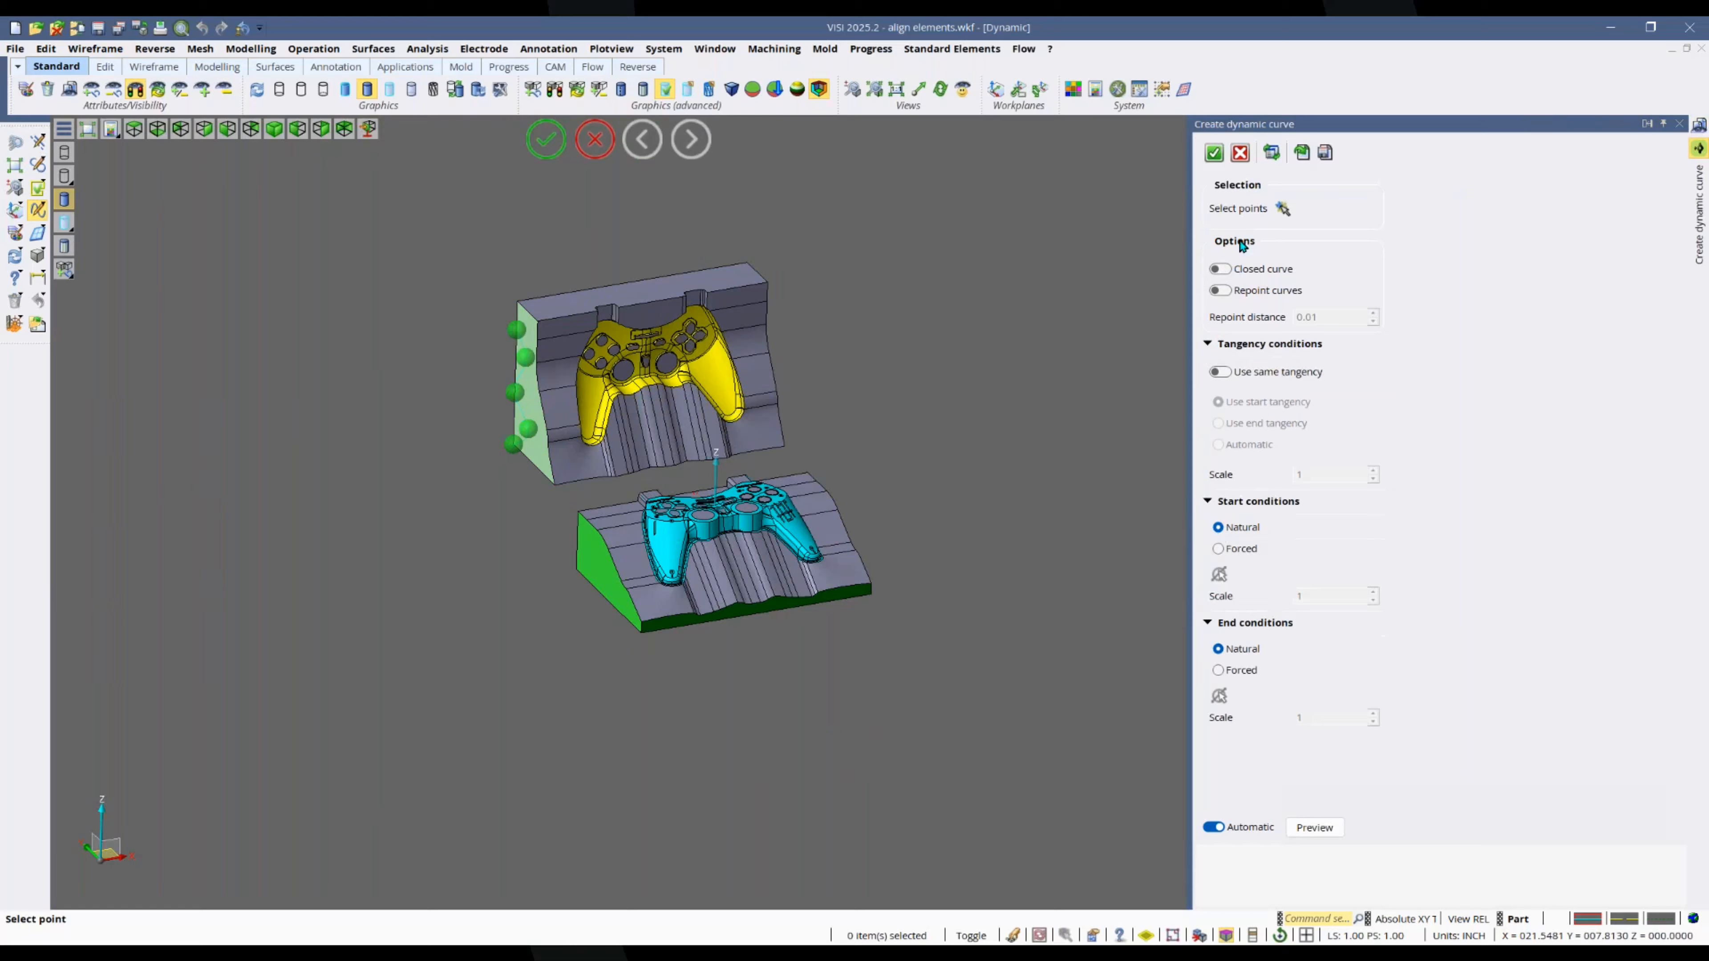
{"action": "left_click", "coordinate": [1219, 269]}
{"action": "left_click", "coordinate": [513, 443]}
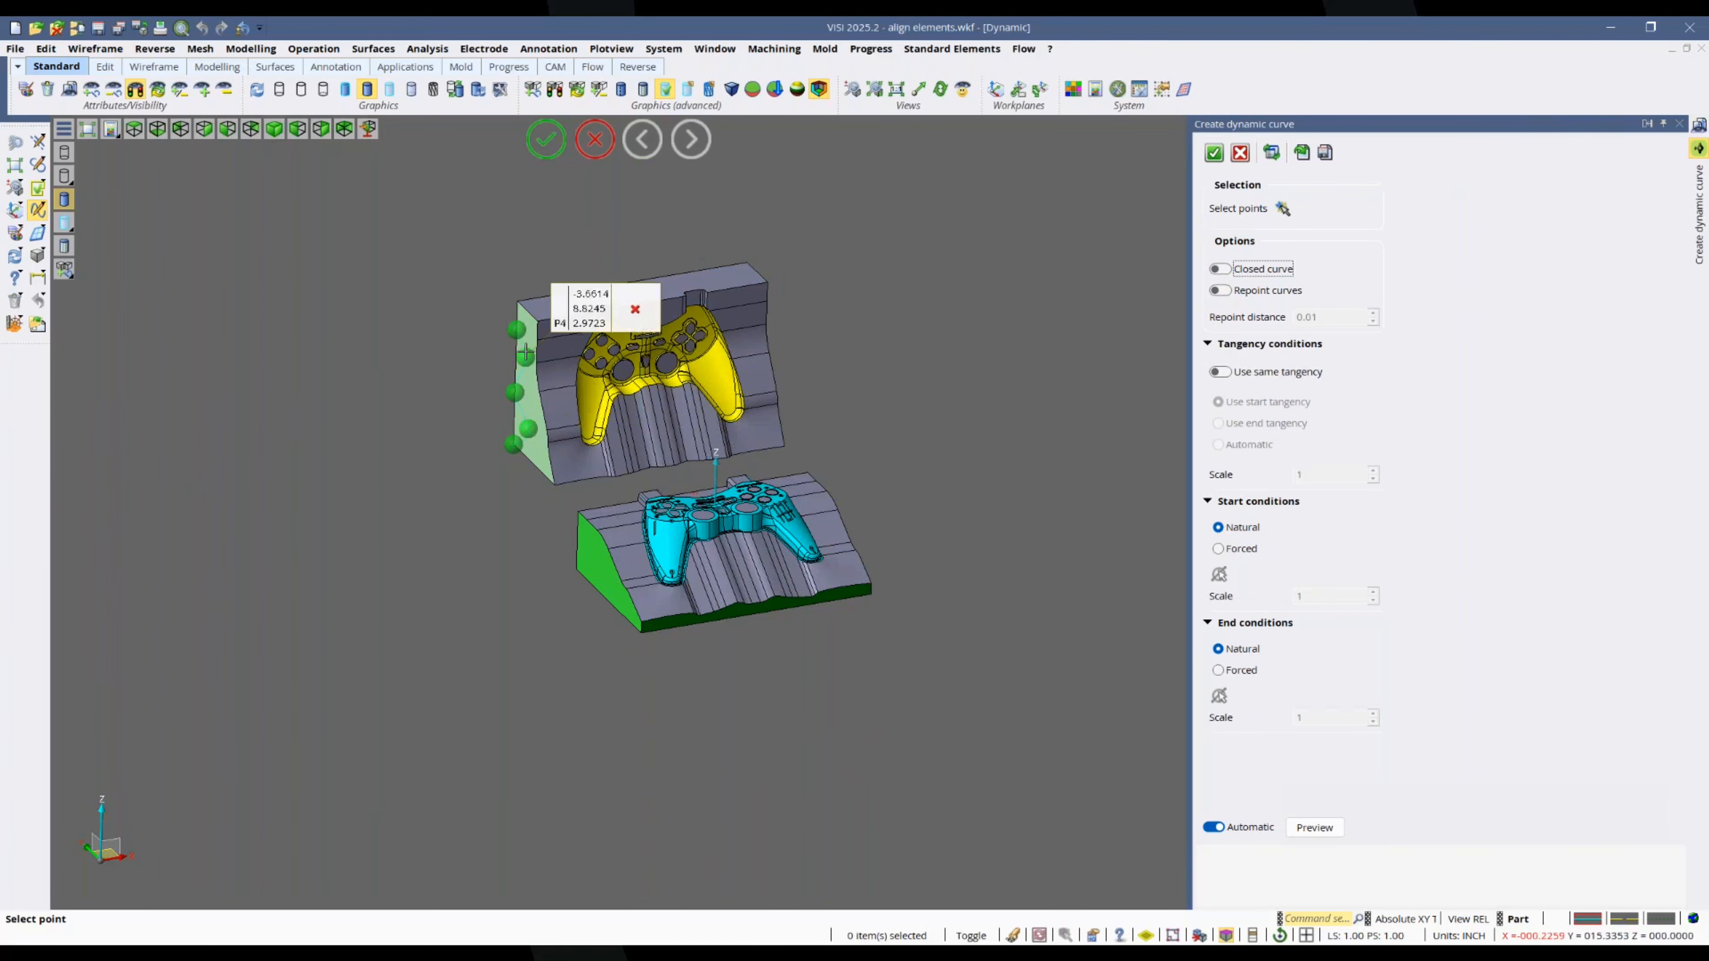
{"action": "left_click", "coordinate": [595, 148]}
Step: Sketch an open dynamic curve through four points up the light-green side face of the upper block and accept it
{"action": "right_click", "coordinate": [471, 256]}
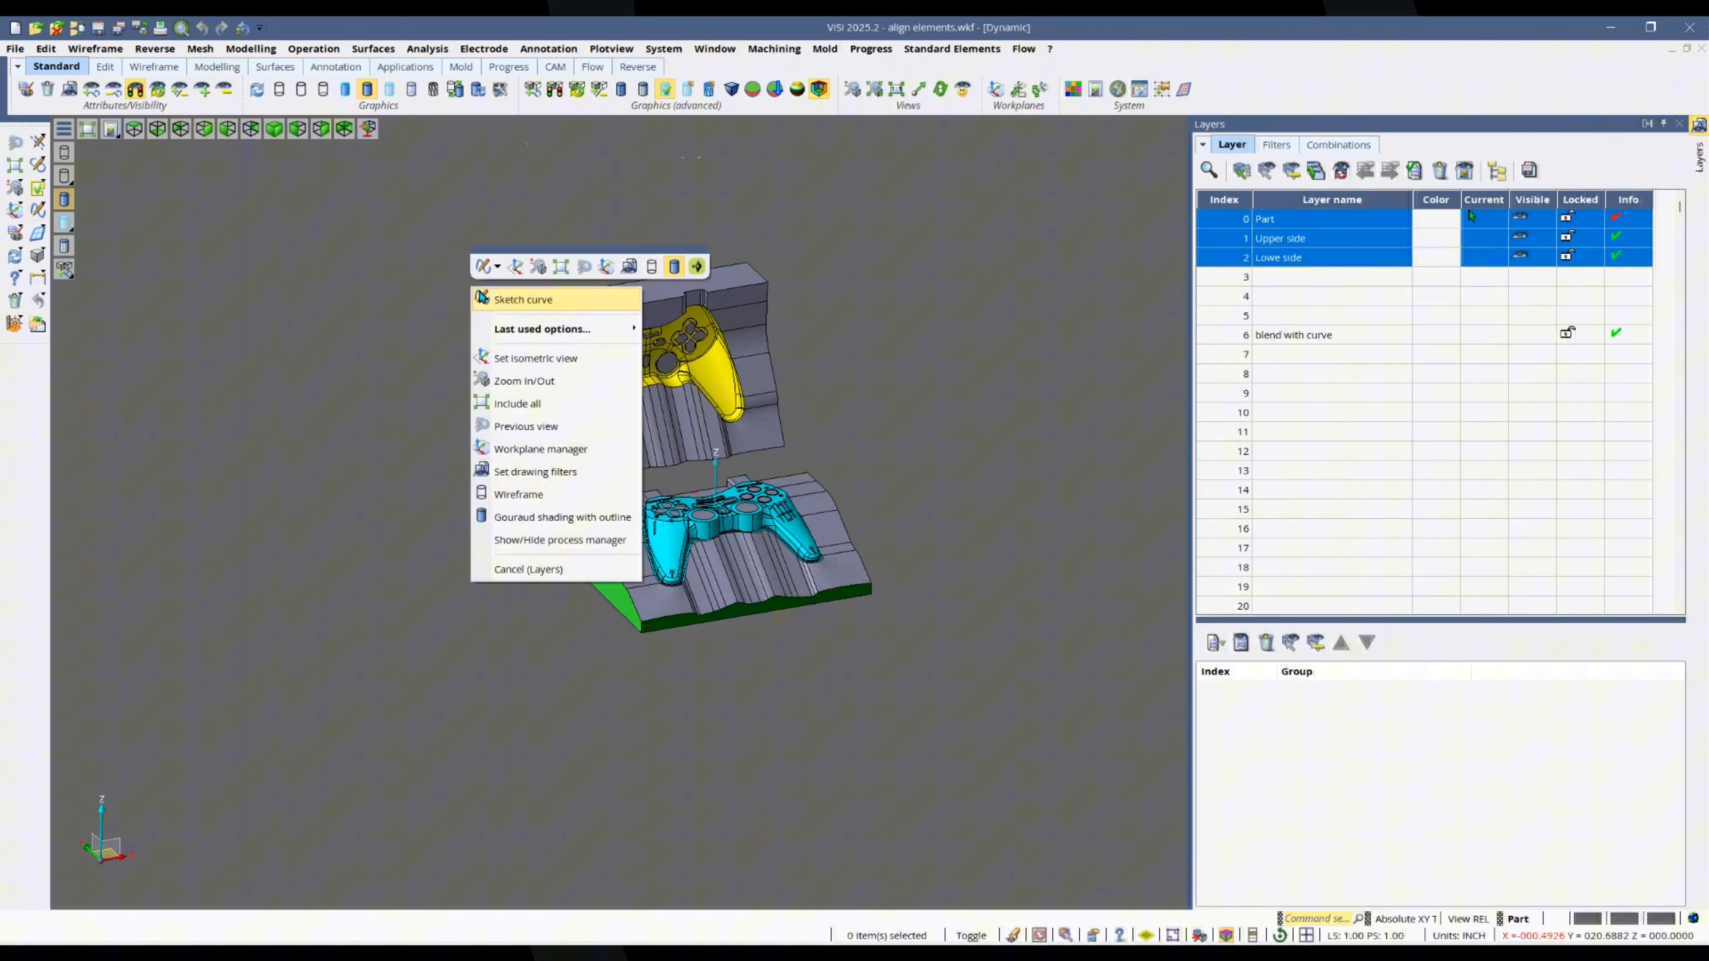
{"action": "left_click", "coordinate": [510, 301]}
{"action": "left_click", "coordinate": [518, 439]}
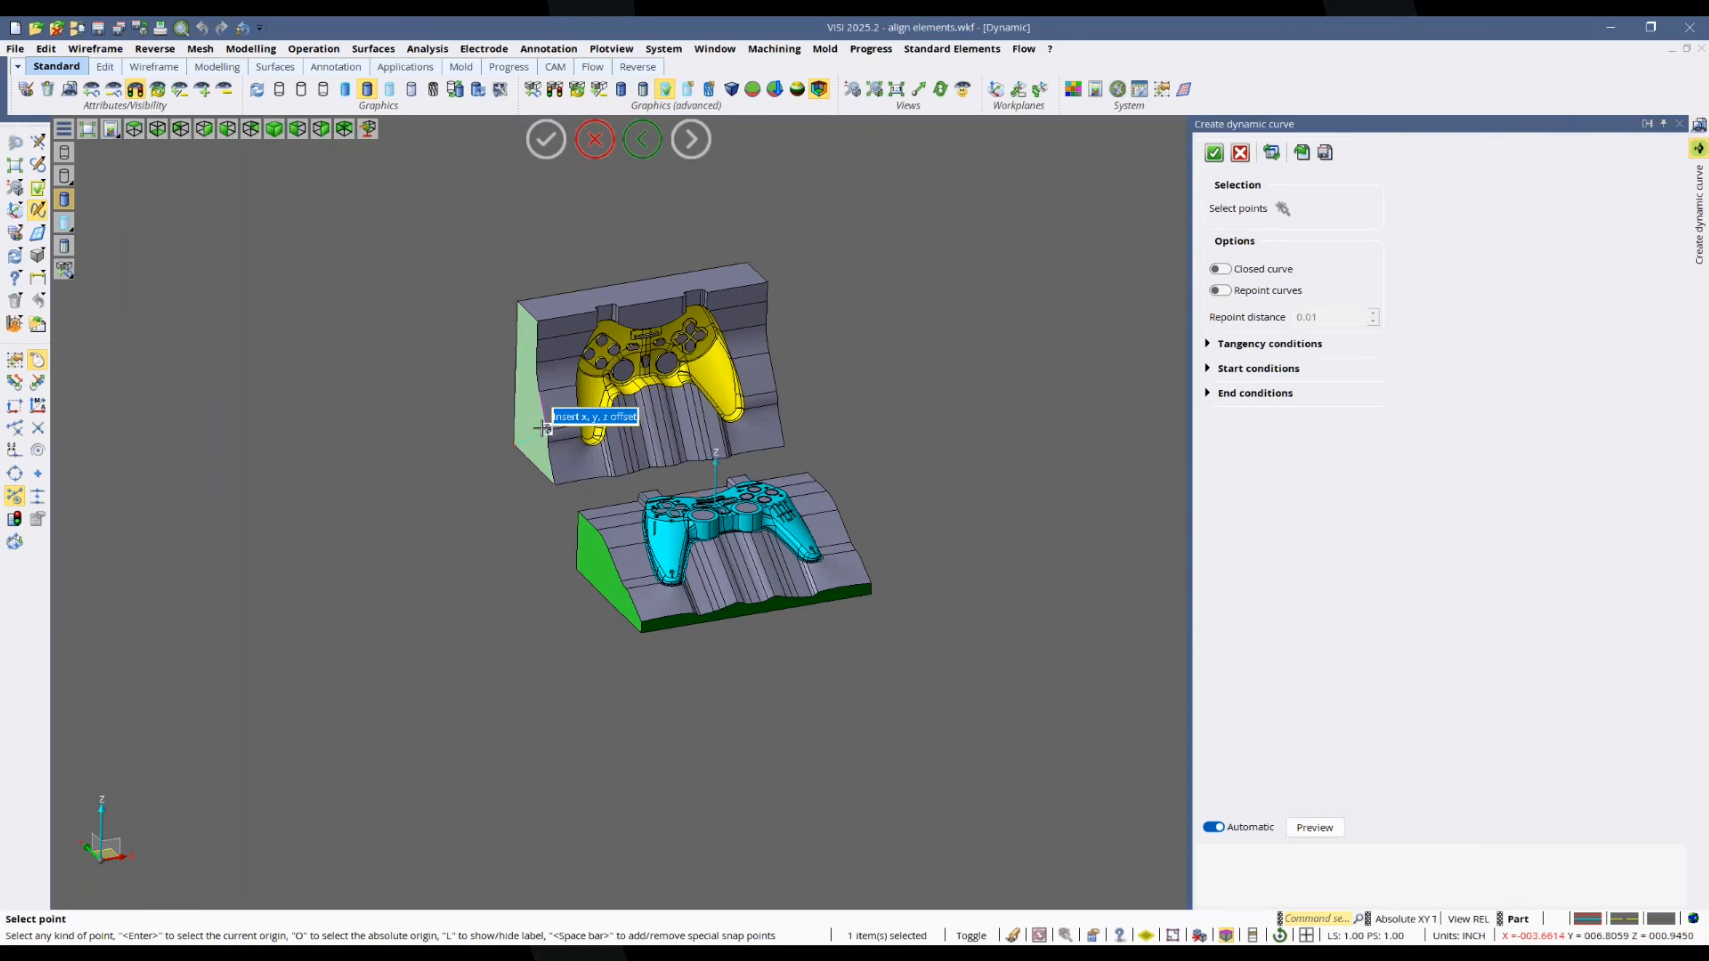
{"action": "left_click", "coordinate": [533, 422]}
{"action": "left_click", "coordinate": [523, 384]}
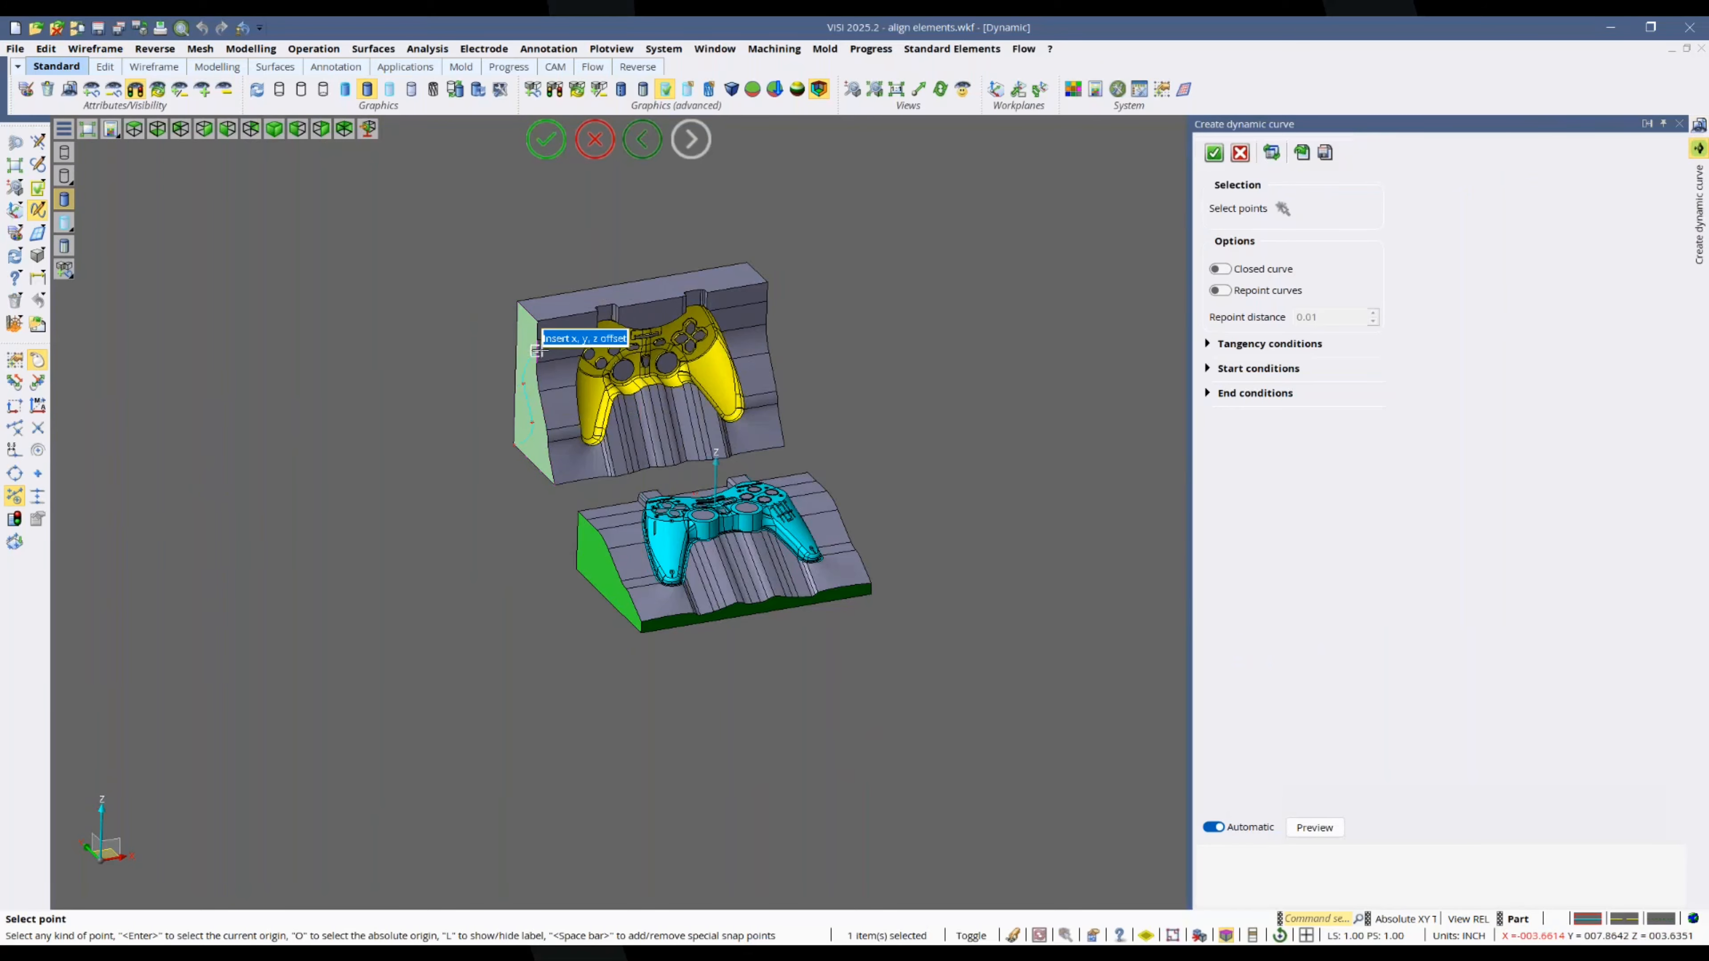
{"action": "left_click", "coordinate": [537, 350]}
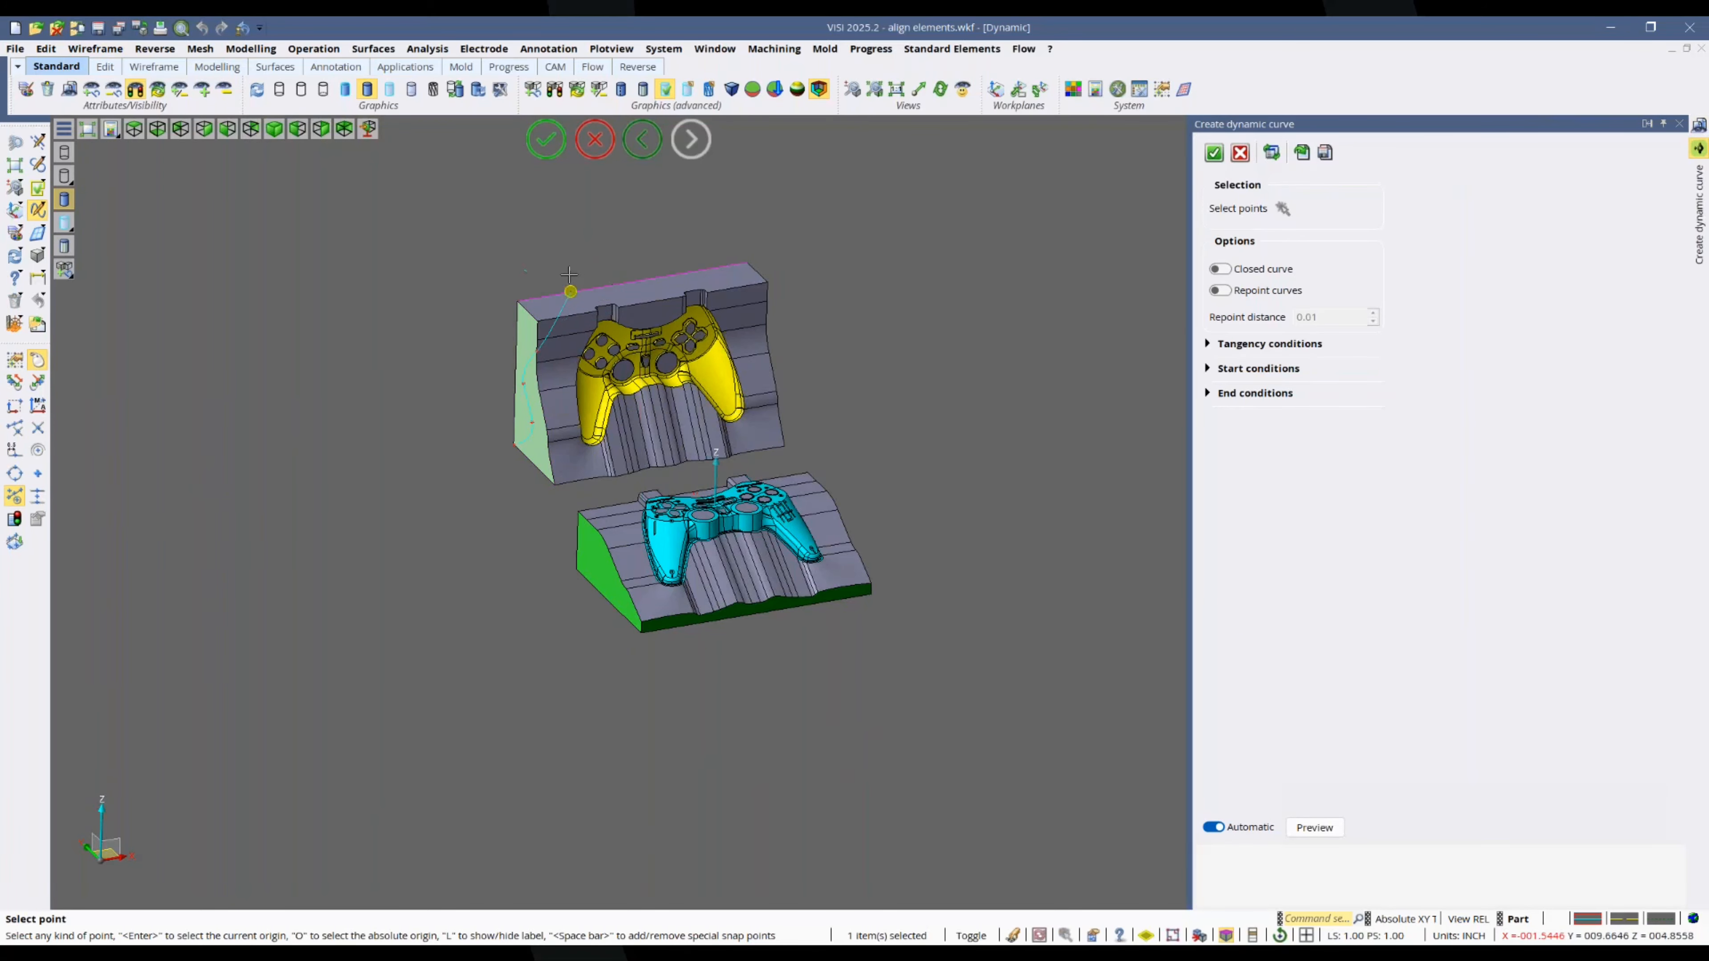
{"action": "right_click", "coordinate": [590, 259]}
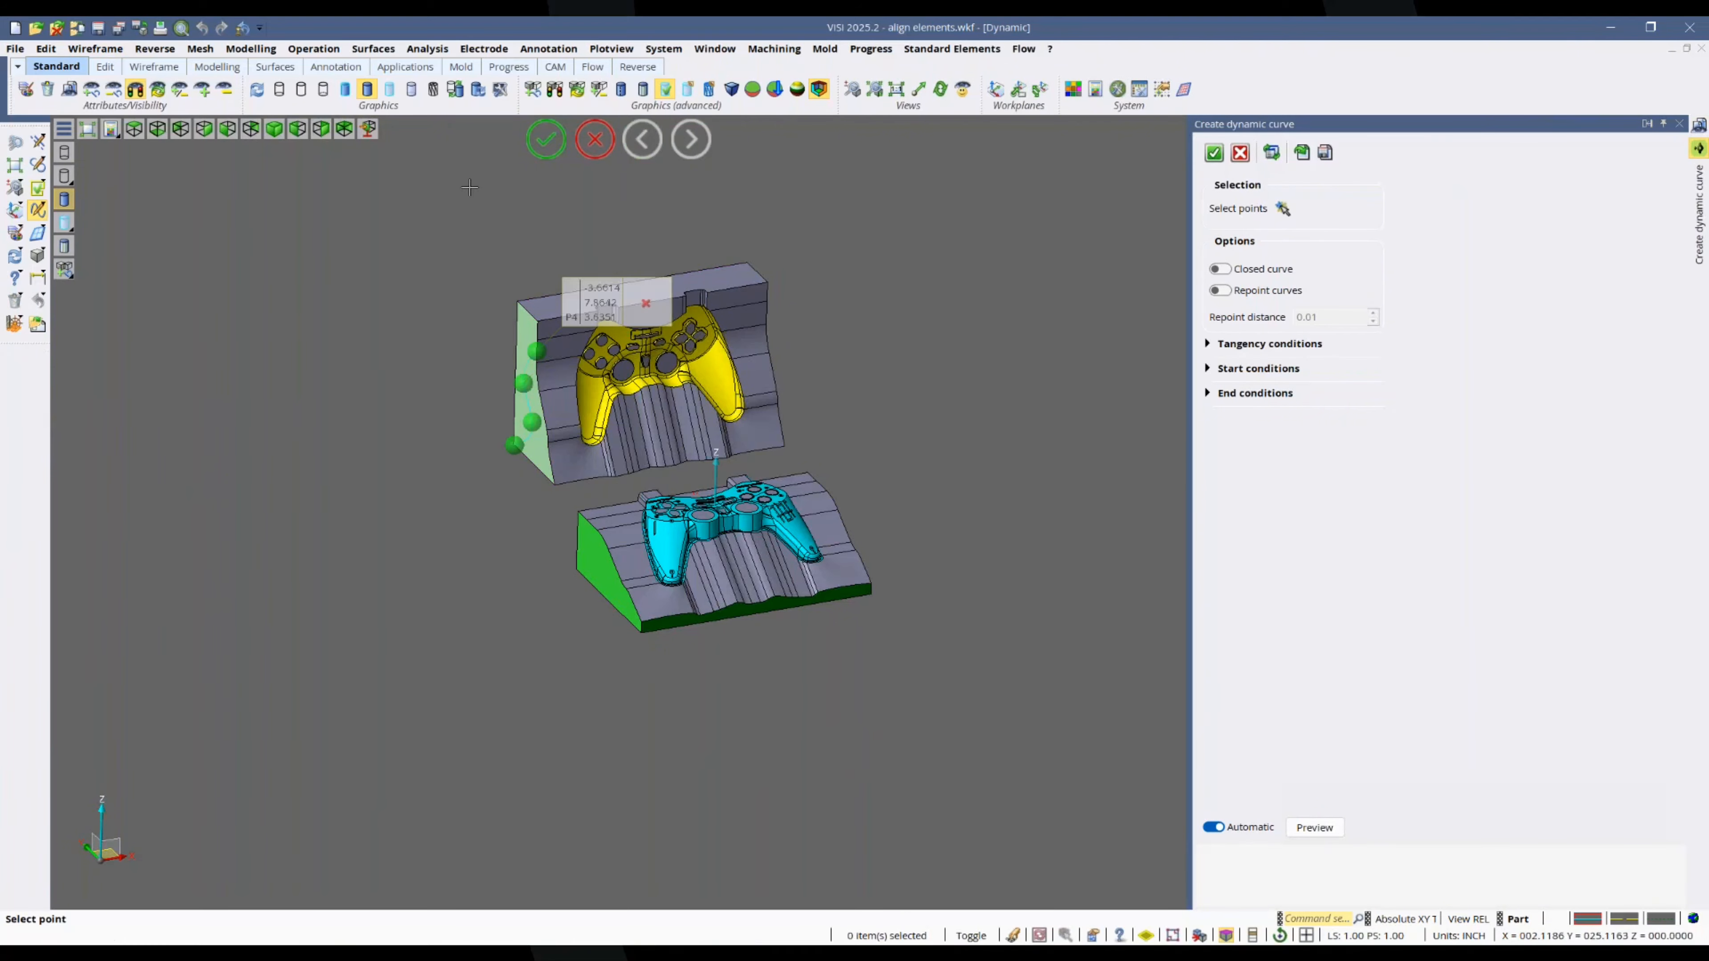
{"action": "left_click", "coordinate": [546, 139]}
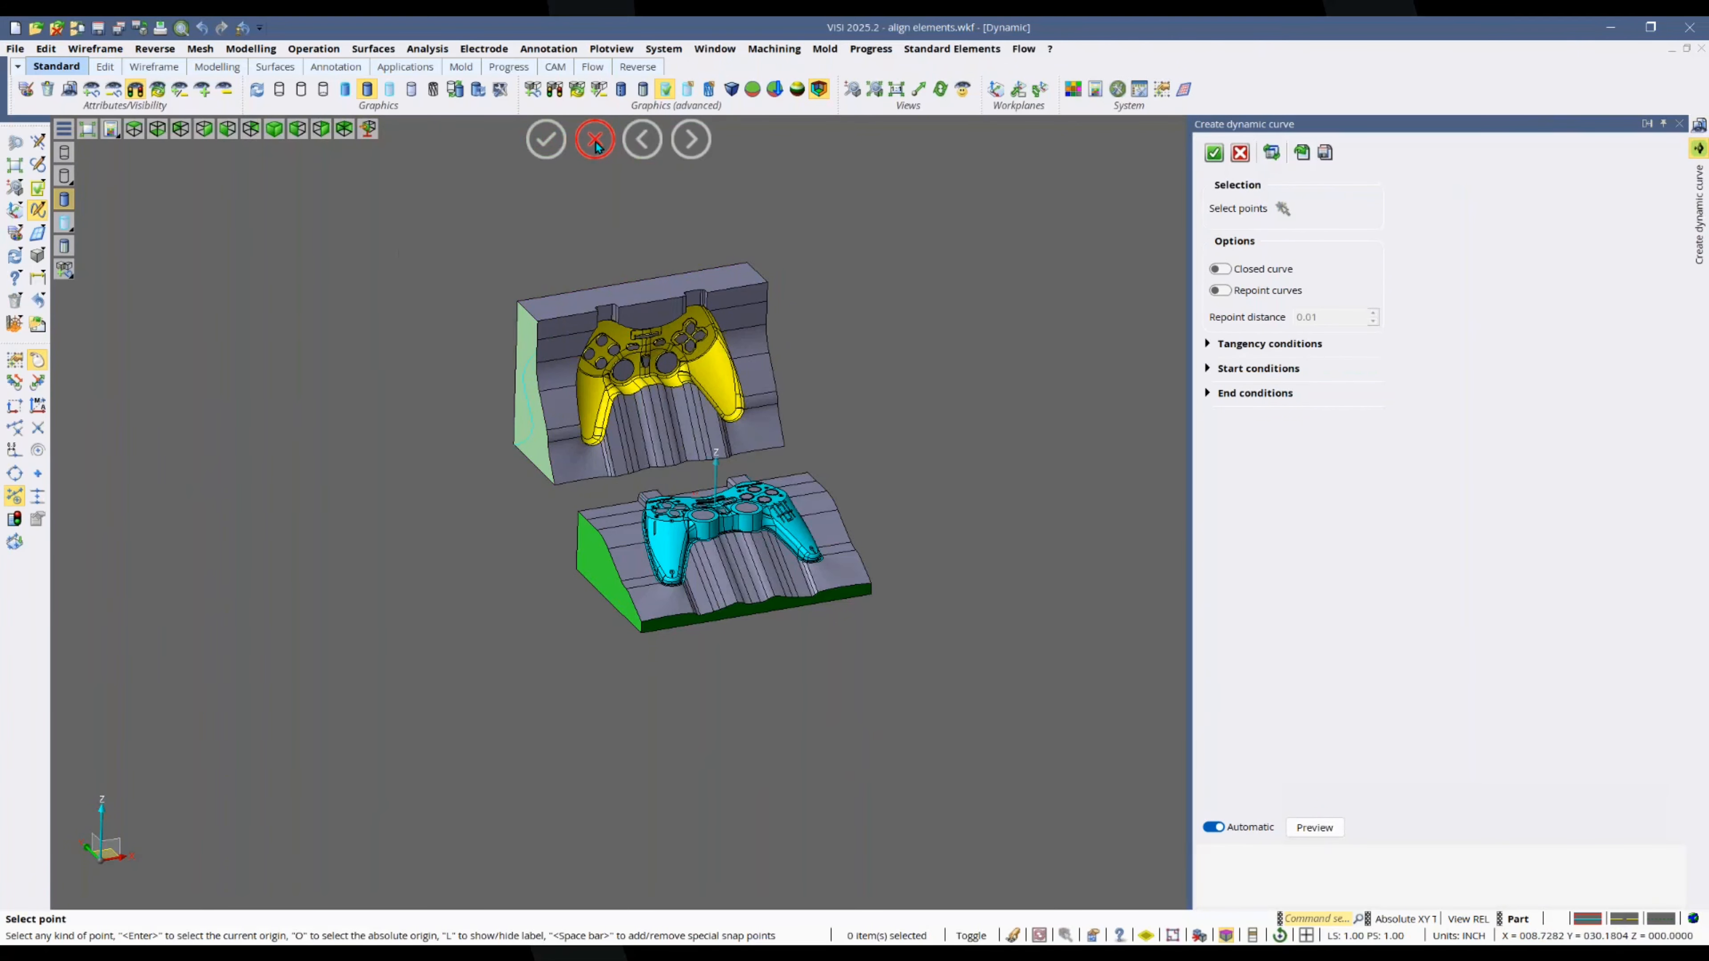
Step: Create a curve on faces through four points, using the upper block's flat lower front face beside its green side
{"action": "left_click", "coordinate": [96, 51]}
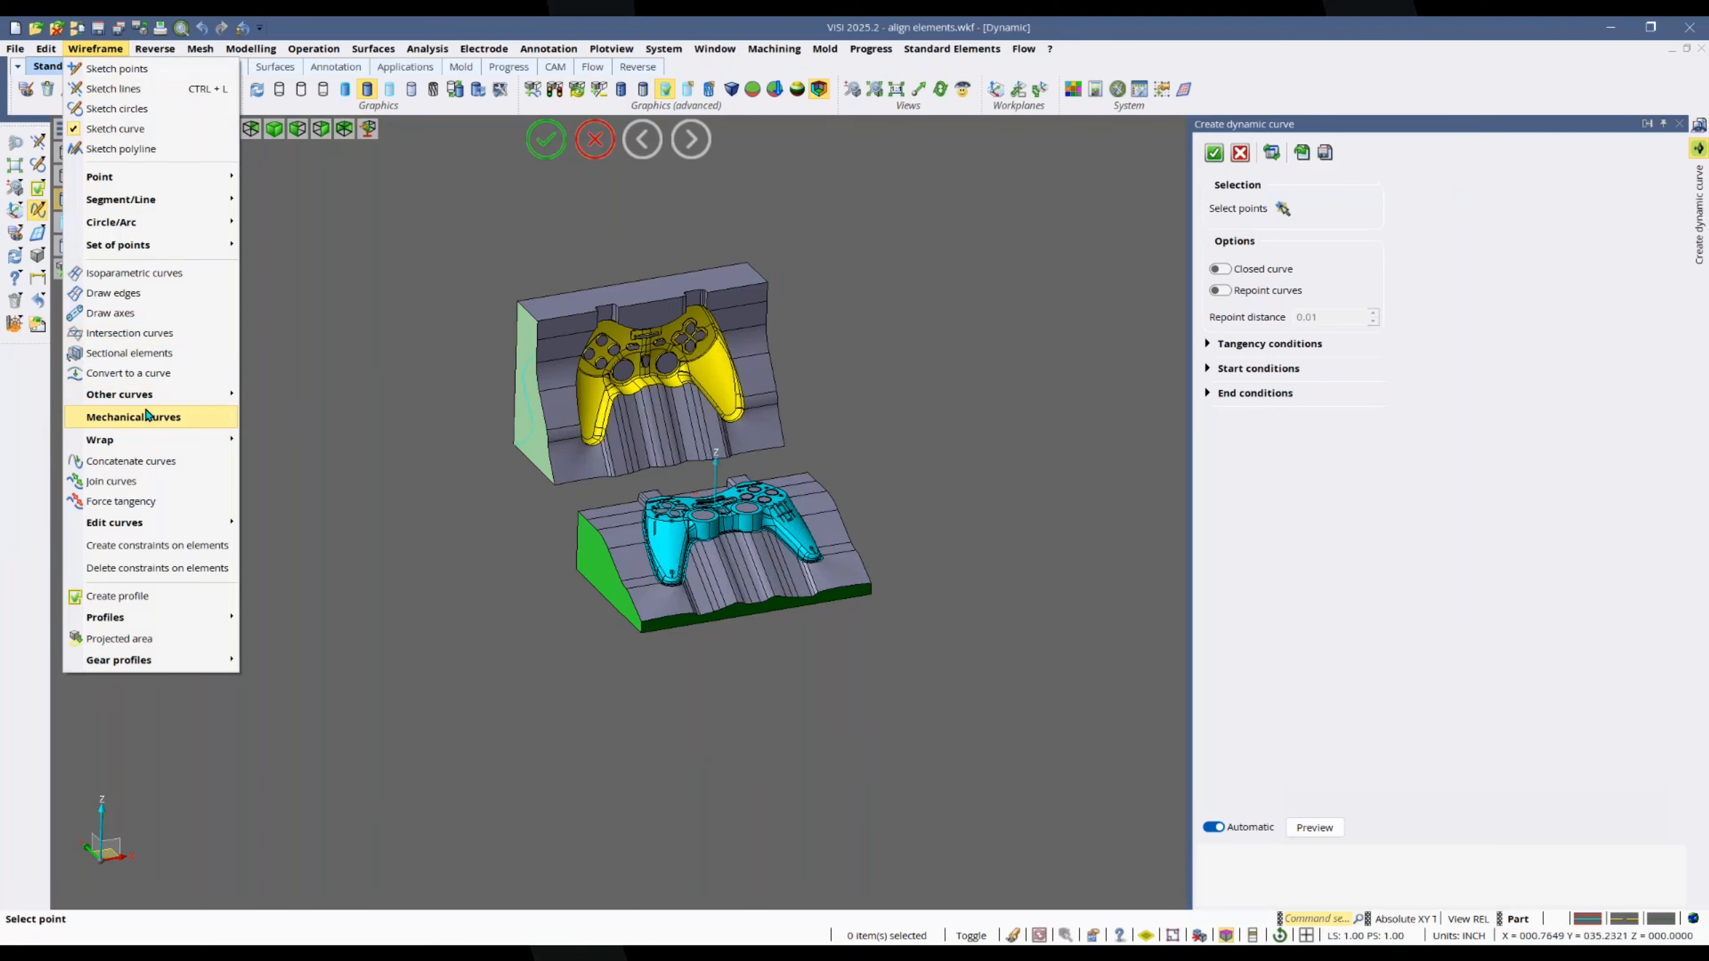
{"action": "mouse_move", "coordinate": [148, 418]}
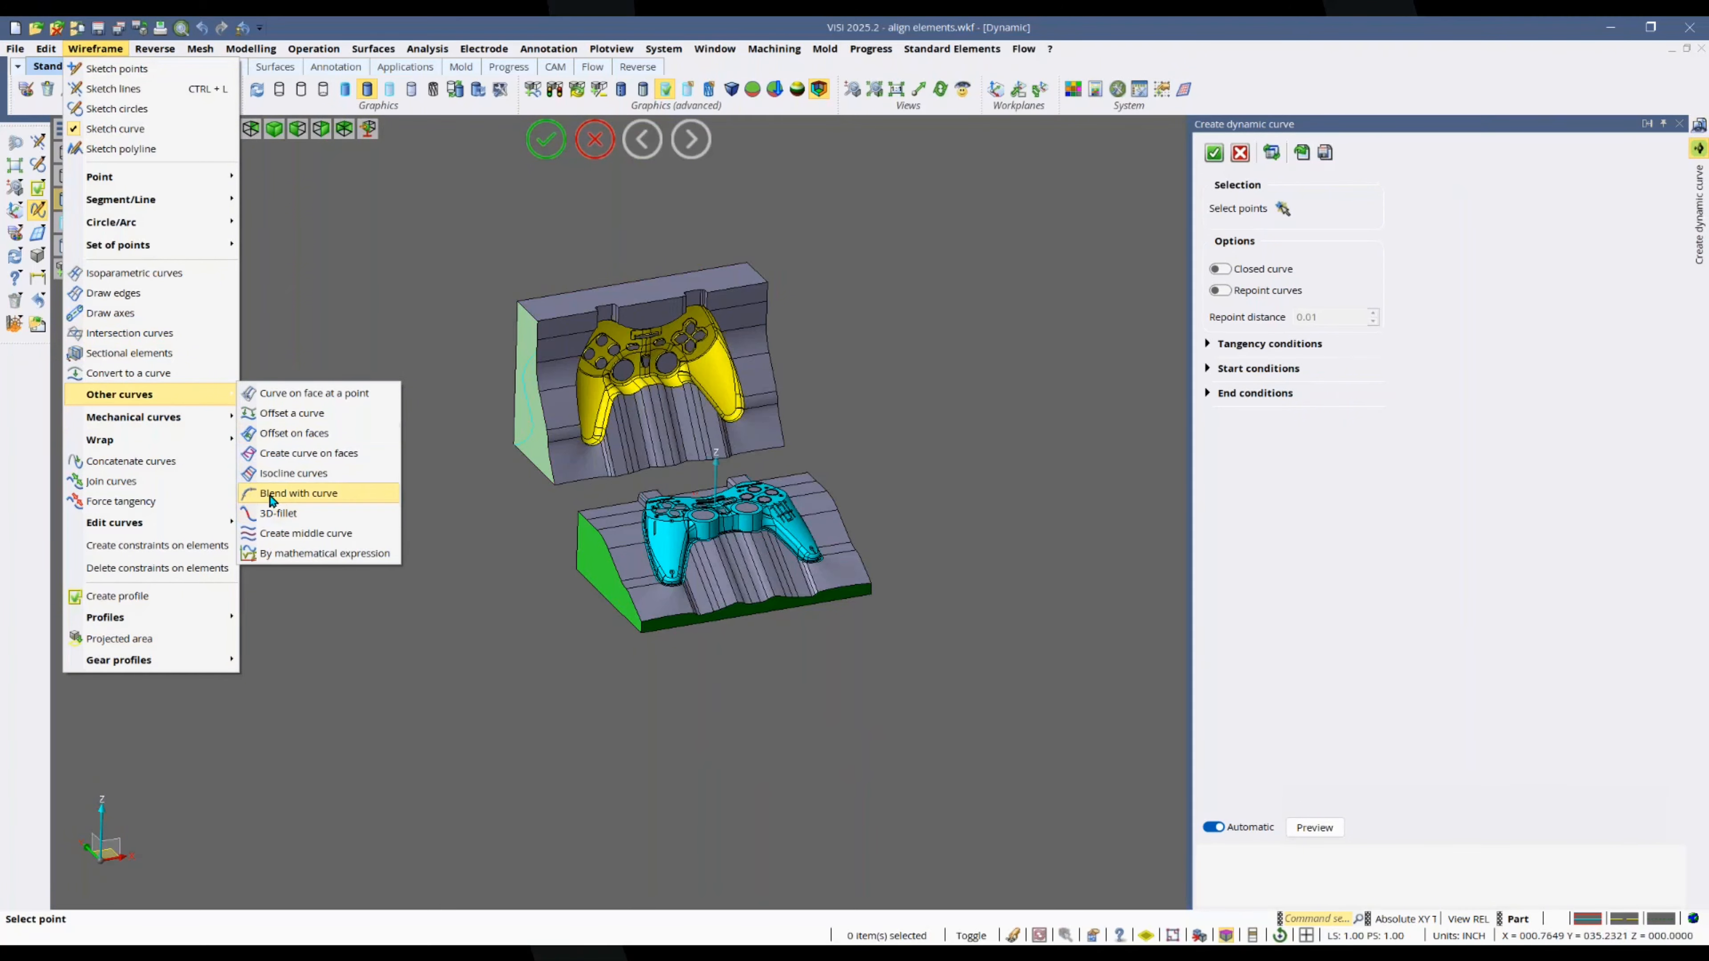
{"action": "left_click", "coordinate": [310, 461]}
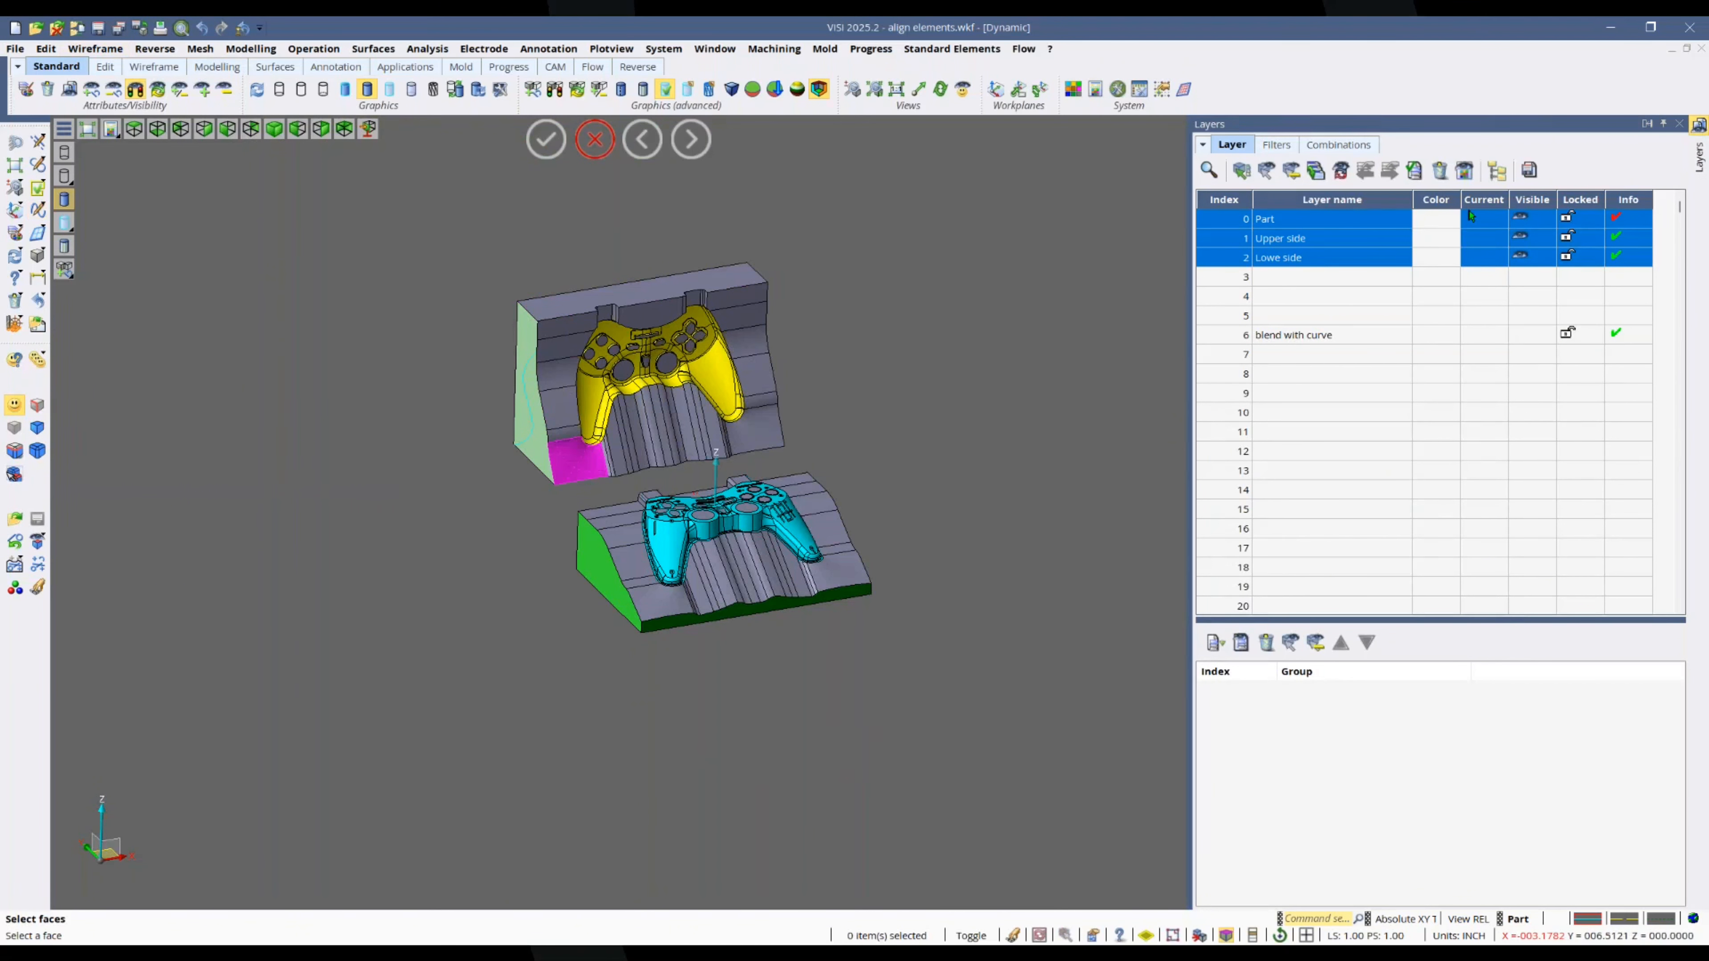
{"action": "left_click", "coordinate": [562, 456]}
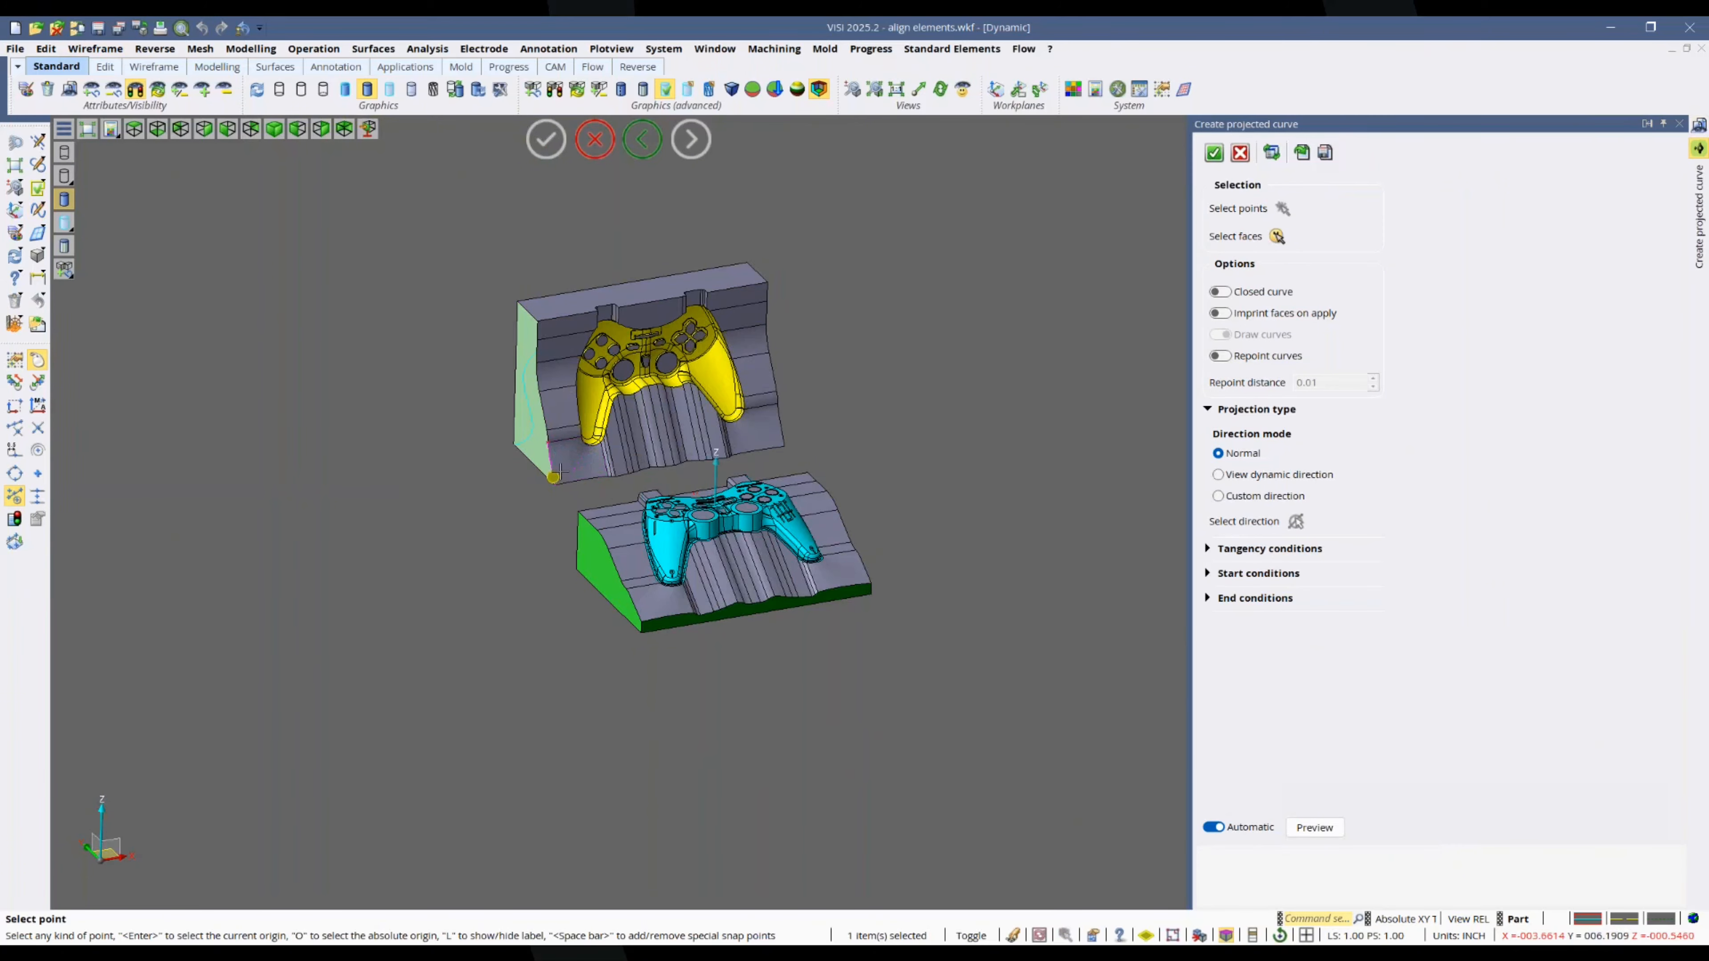
{"action": "left_click", "coordinate": [670, 495]}
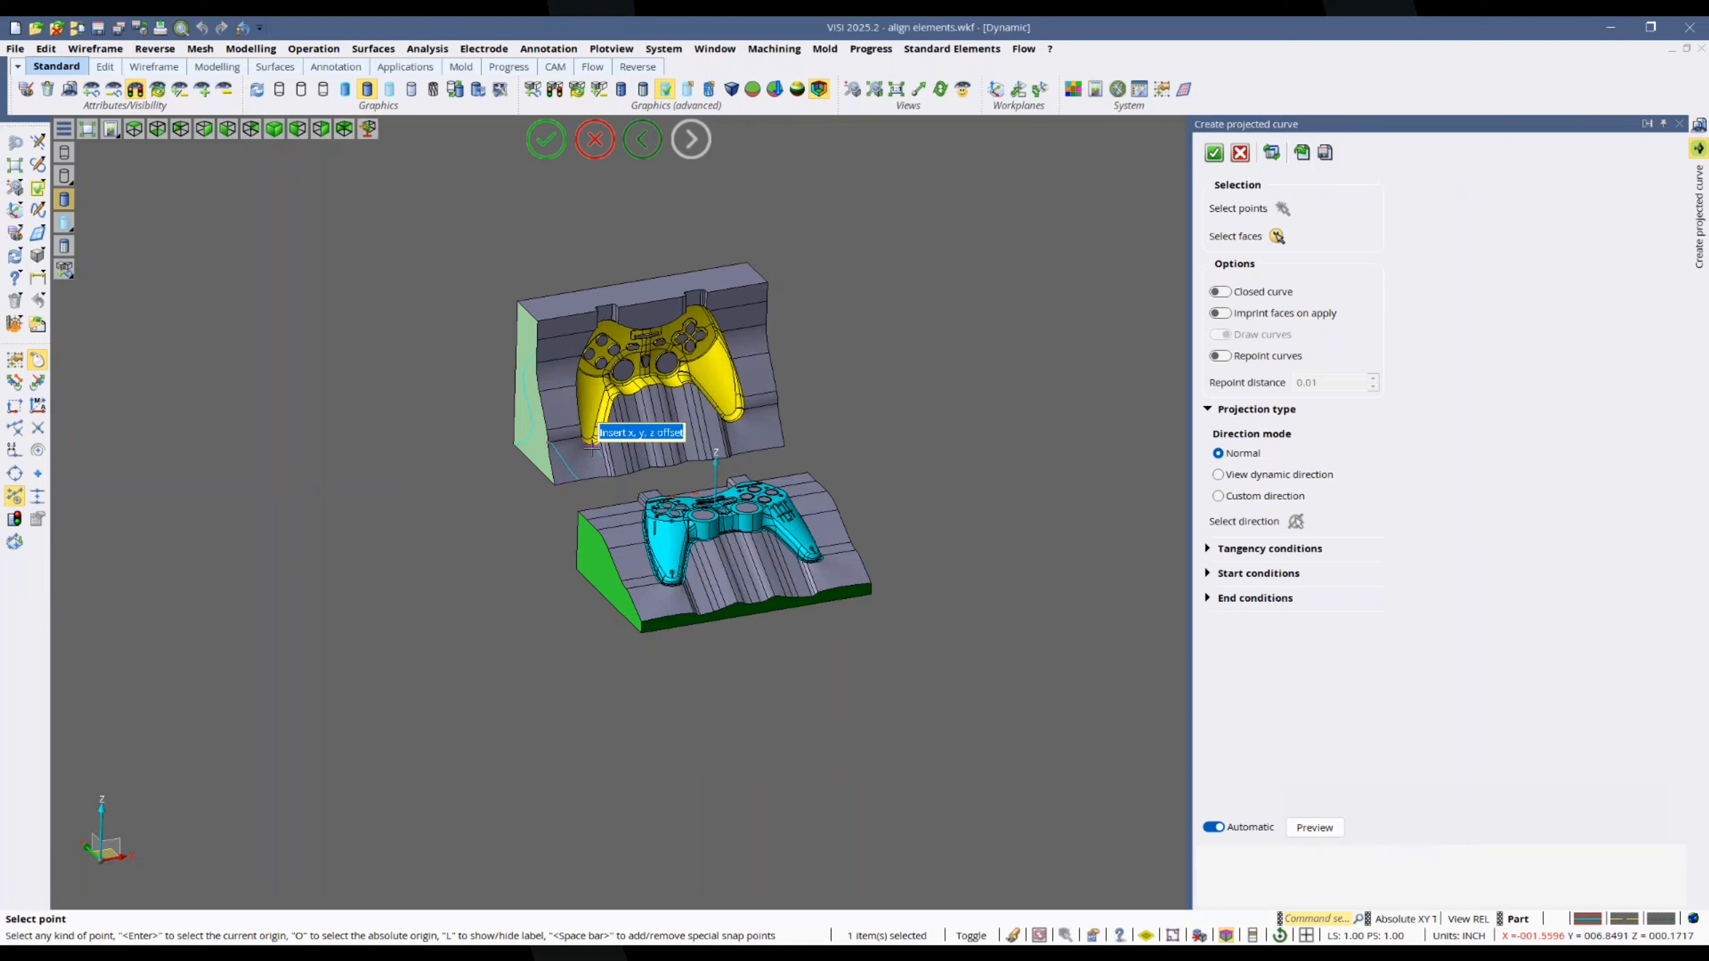
{"action": "left_click", "coordinate": [575, 465]}
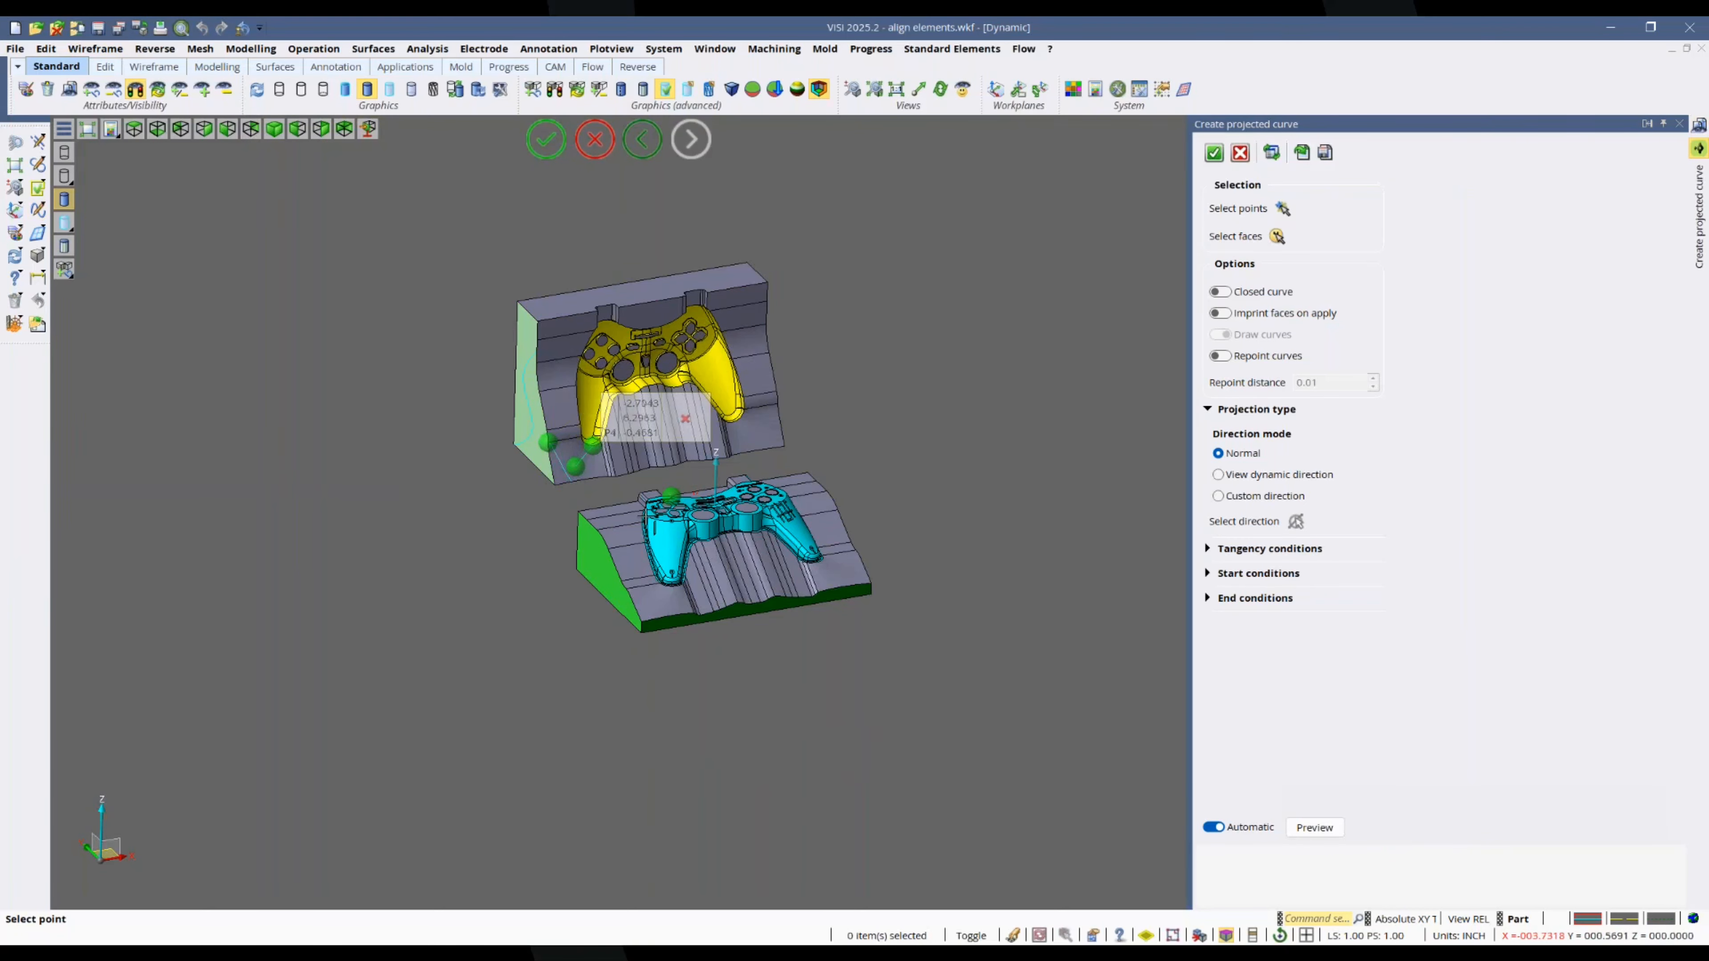
{"action": "right_click", "coordinate": [863, 422]}
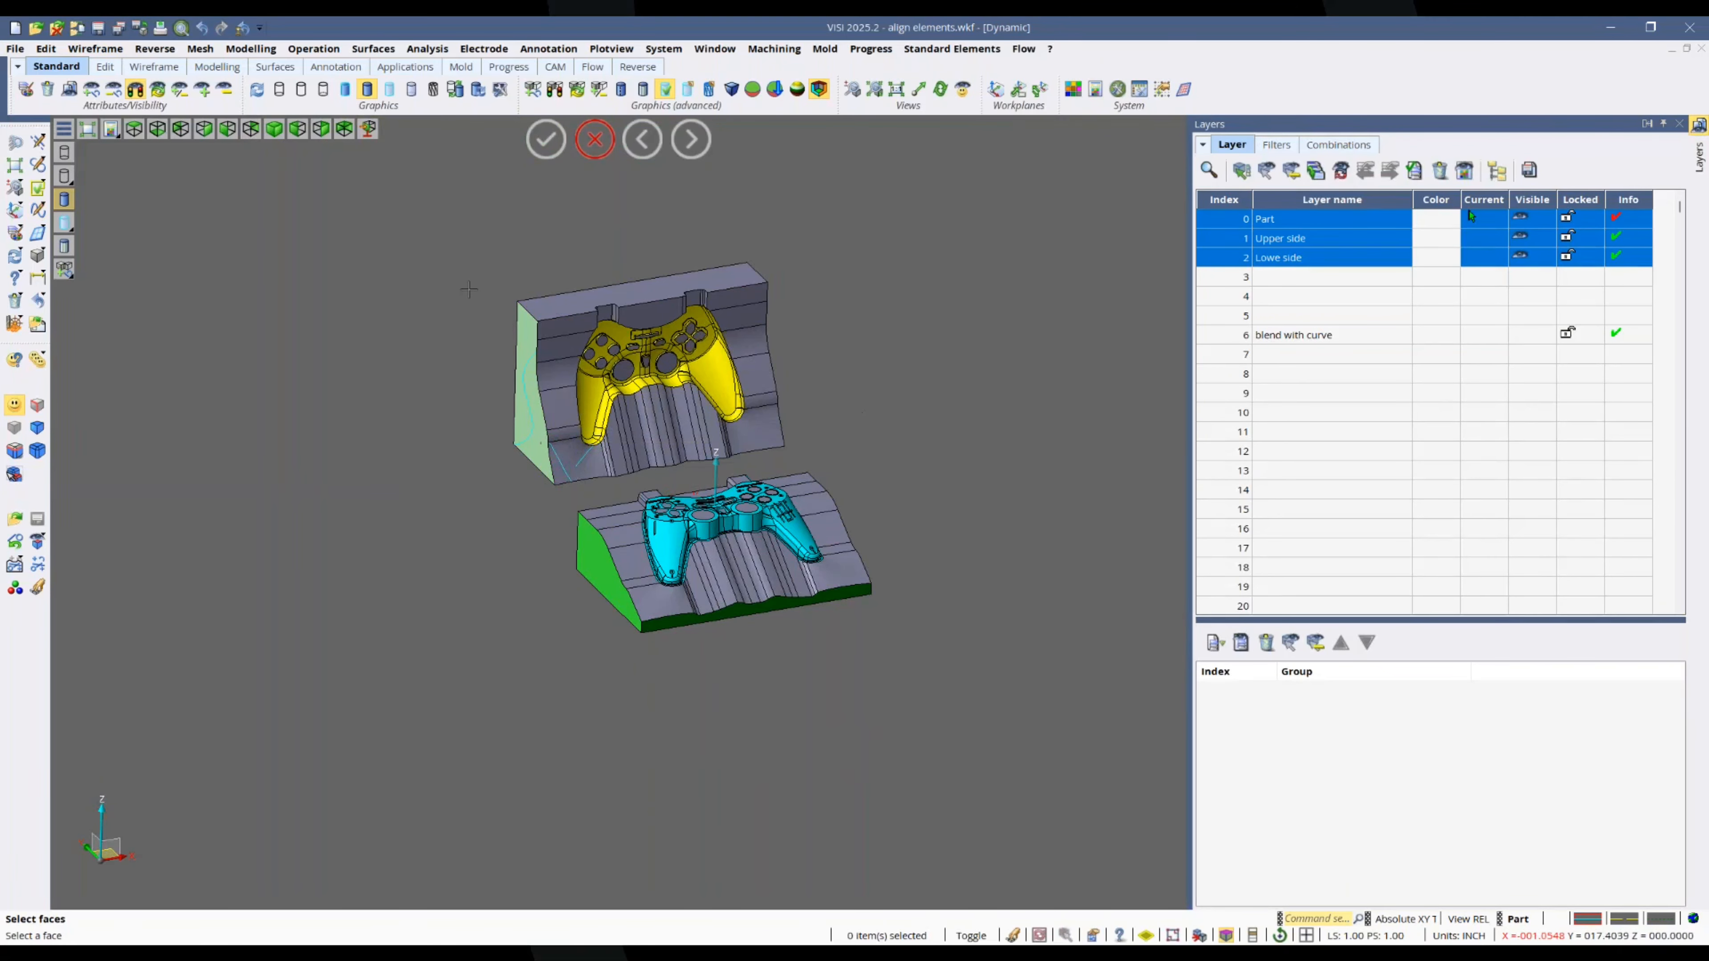
Step: Sketch a gently bowed dynamic curve through three points in the empty space well away from the blocks
{"action": "left_click", "coordinate": [92, 50]}
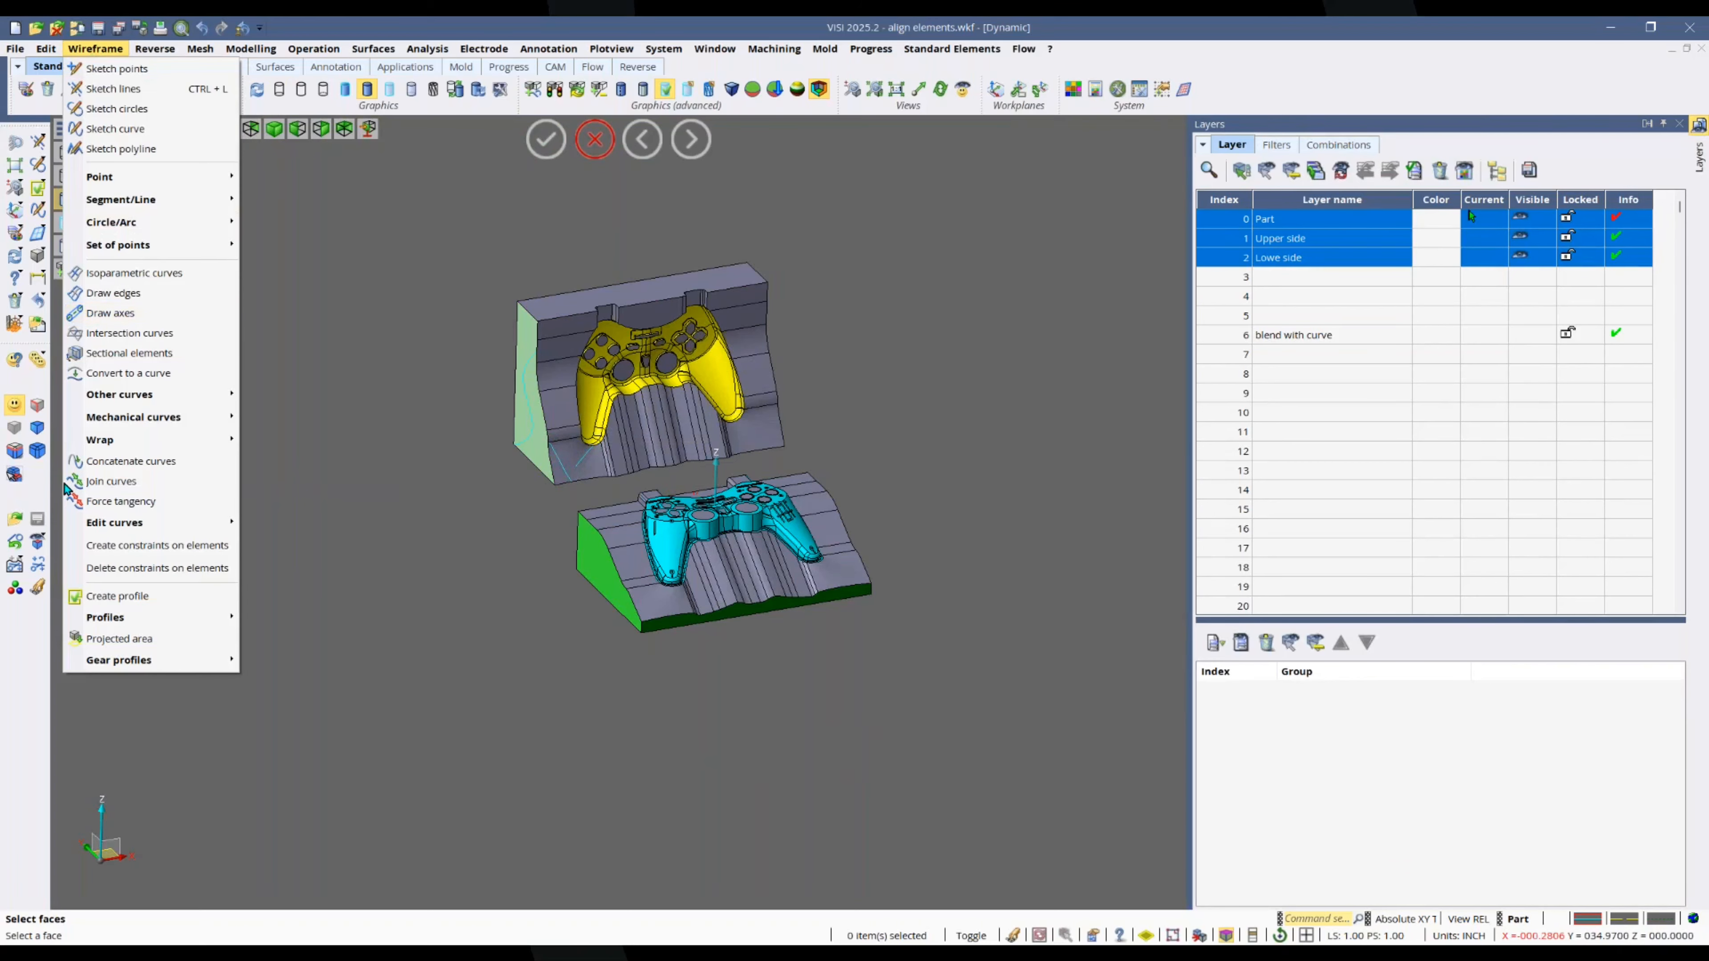
{"action": "mouse_move", "coordinate": [110, 528]}
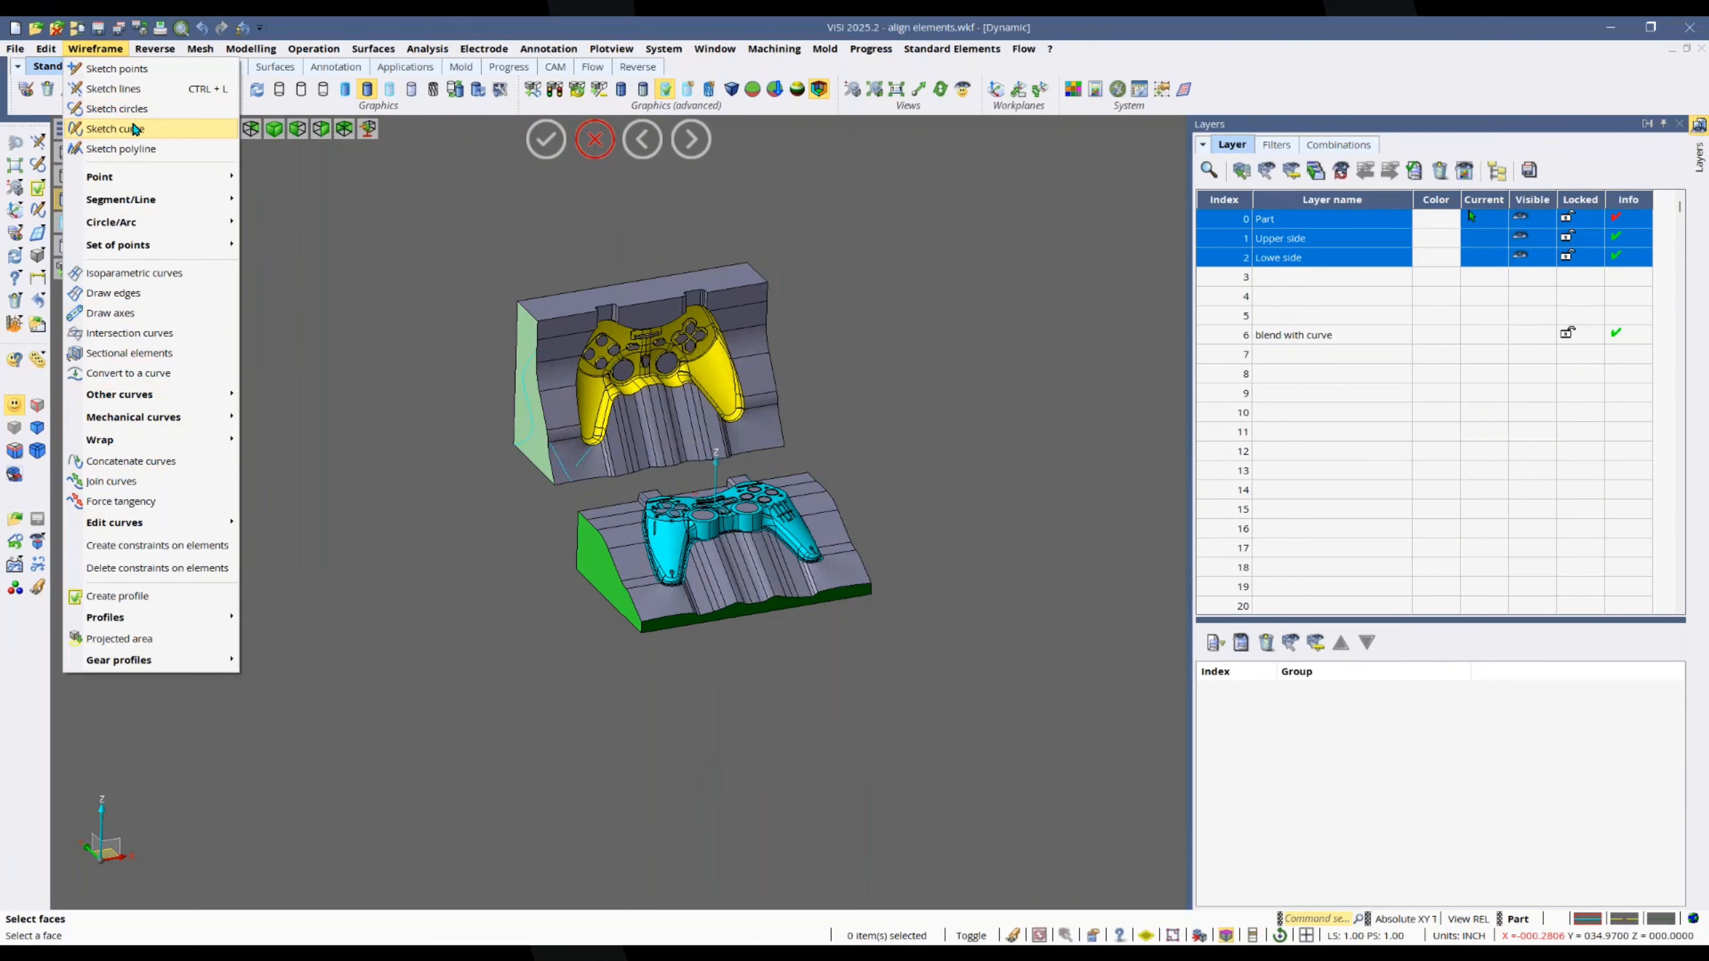
{"action": "left_click", "coordinate": [115, 128]}
{"action": "left_click", "coordinate": [193, 643]}
{"action": "left_click", "coordinate": [183, 515]}
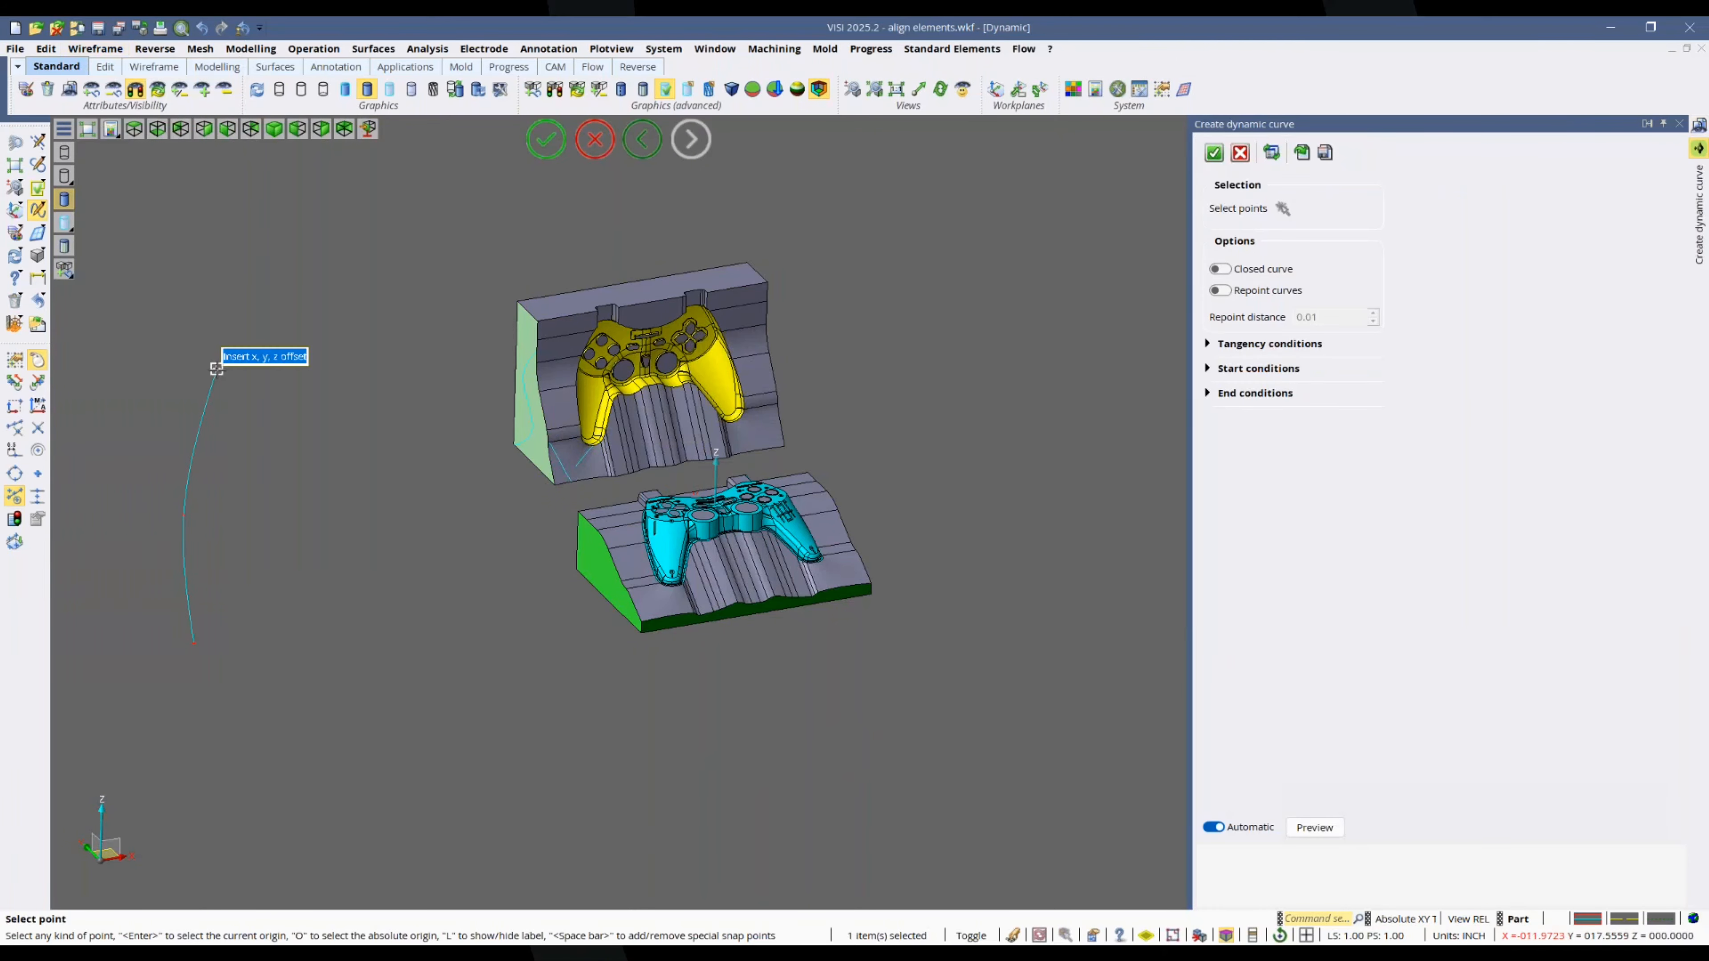
{"action": "left_click", "coordinate": [216, 369]}
{"action": "right_click", "coordinate": [293, 620]}
Step: Sketch a second, S-shaped dynamic curve between the bowed curve and the blocks, and accept it
{"action": "left_click", "coordinate": [335, 640]}
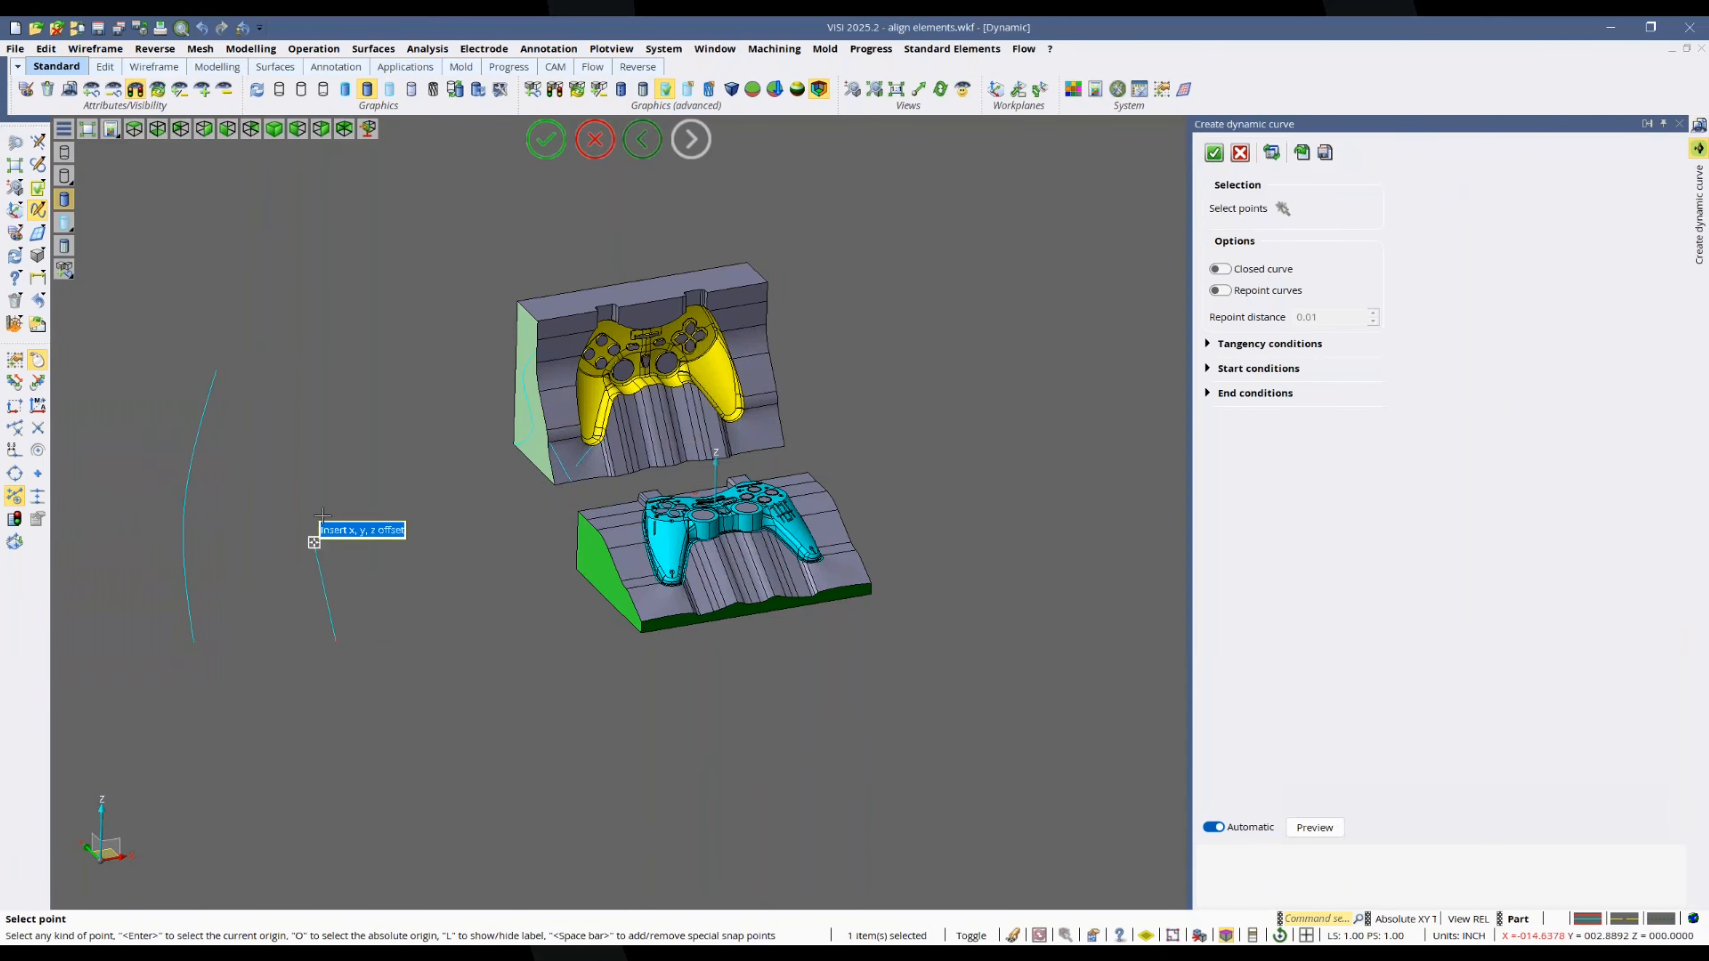
{"action": "left_click", "coordinate": [314, 542]}
{"action": "left_click", "coordinate": [374, 483]}
{"action": "left_click", "coordinate": [390, 389]}
{"action": "right_click", "coordinate": [389, 388]}
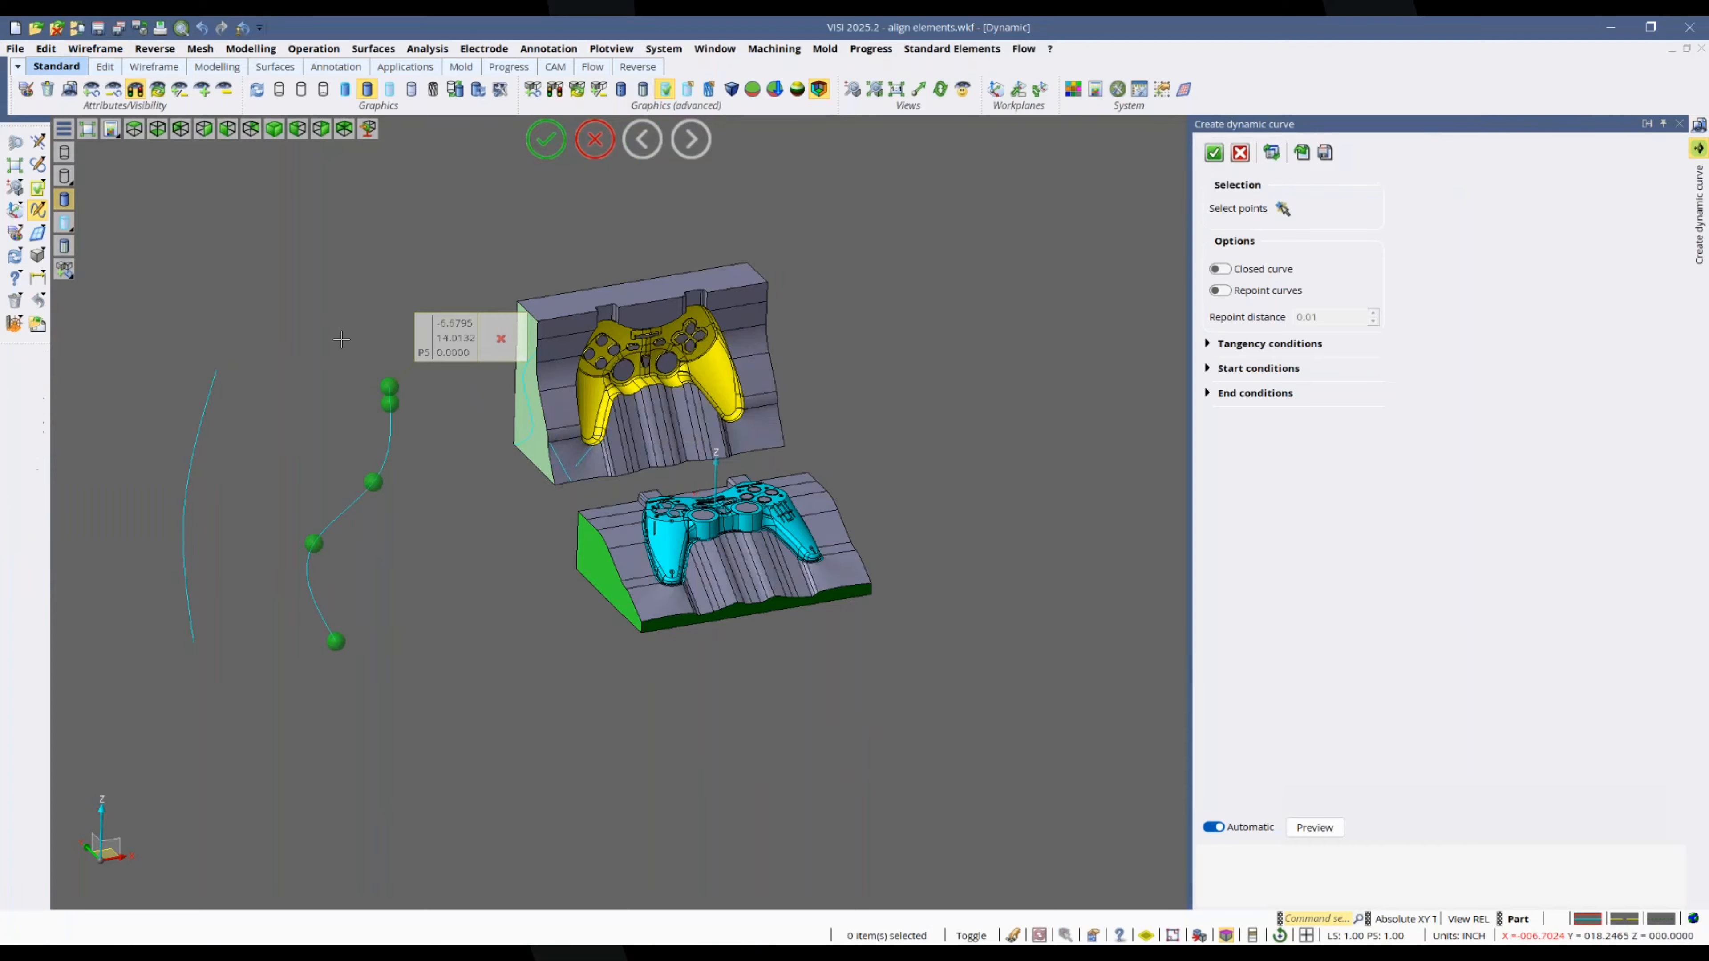
{"action": "right_click", "coordinate": [381, 471]}
Step: Try a 3D fillet between the bowed and S-shaped curves with Z as the view direction
{"action": "left_click", "coordinate": [95, 49]}
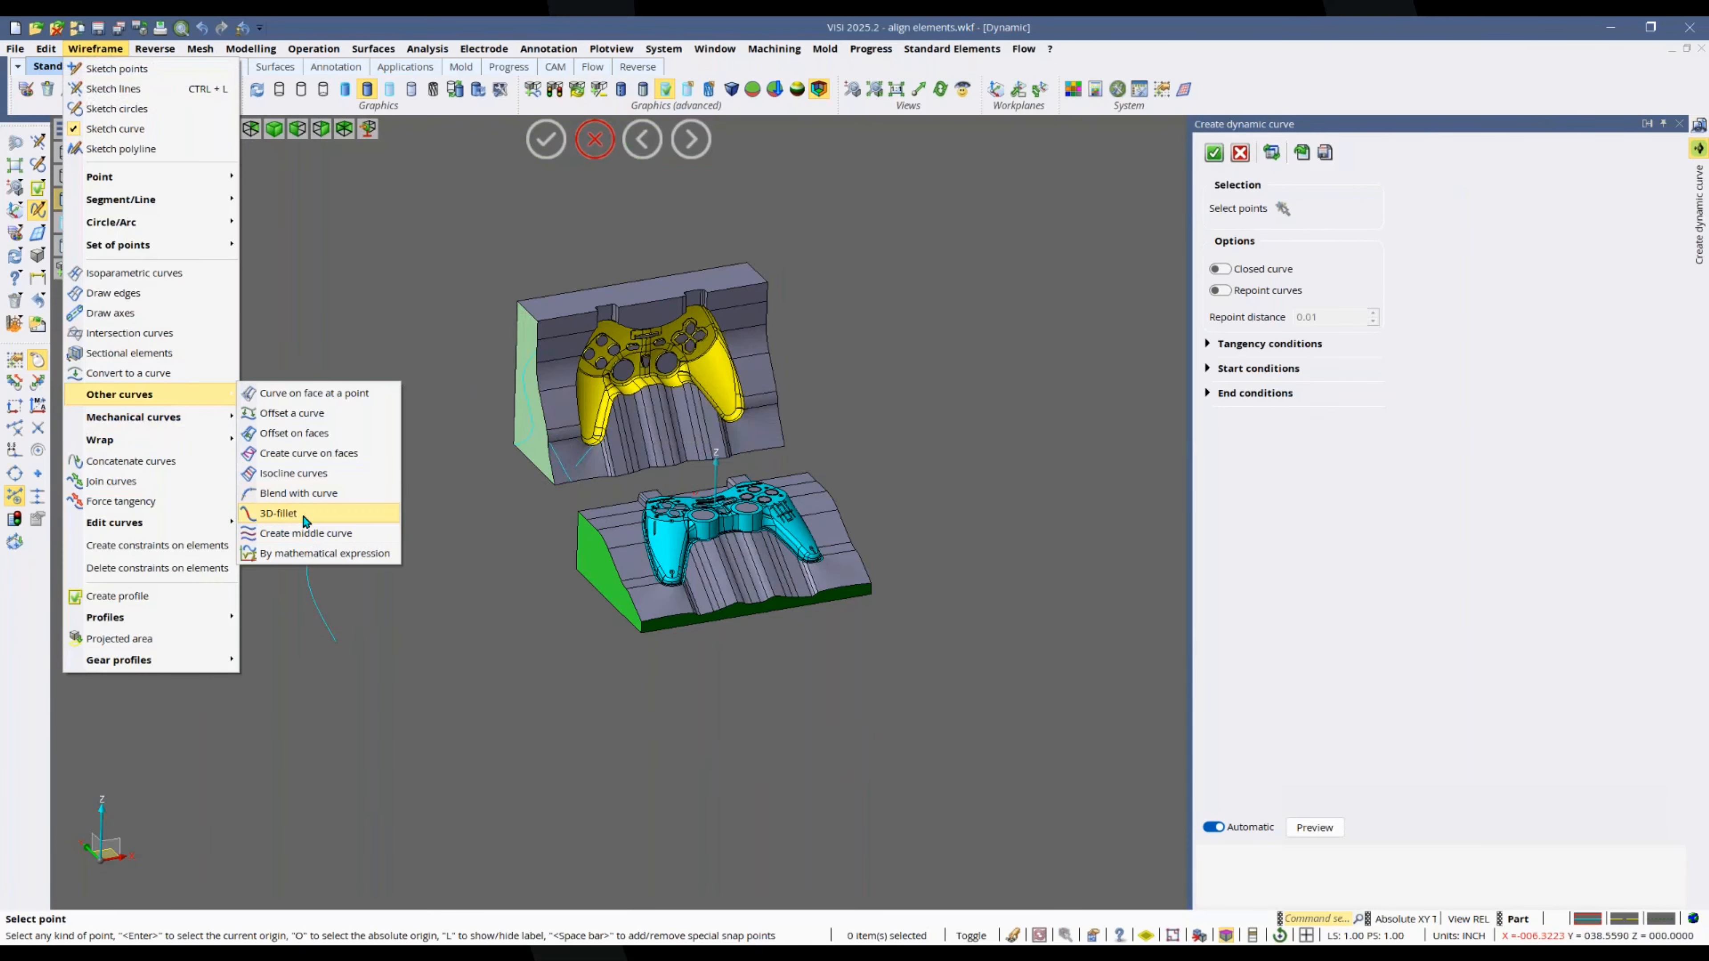
{"action": "left_click", "coordinate": [295, 513]}
{"action": "left_click", "coordinate": [189, 463]}
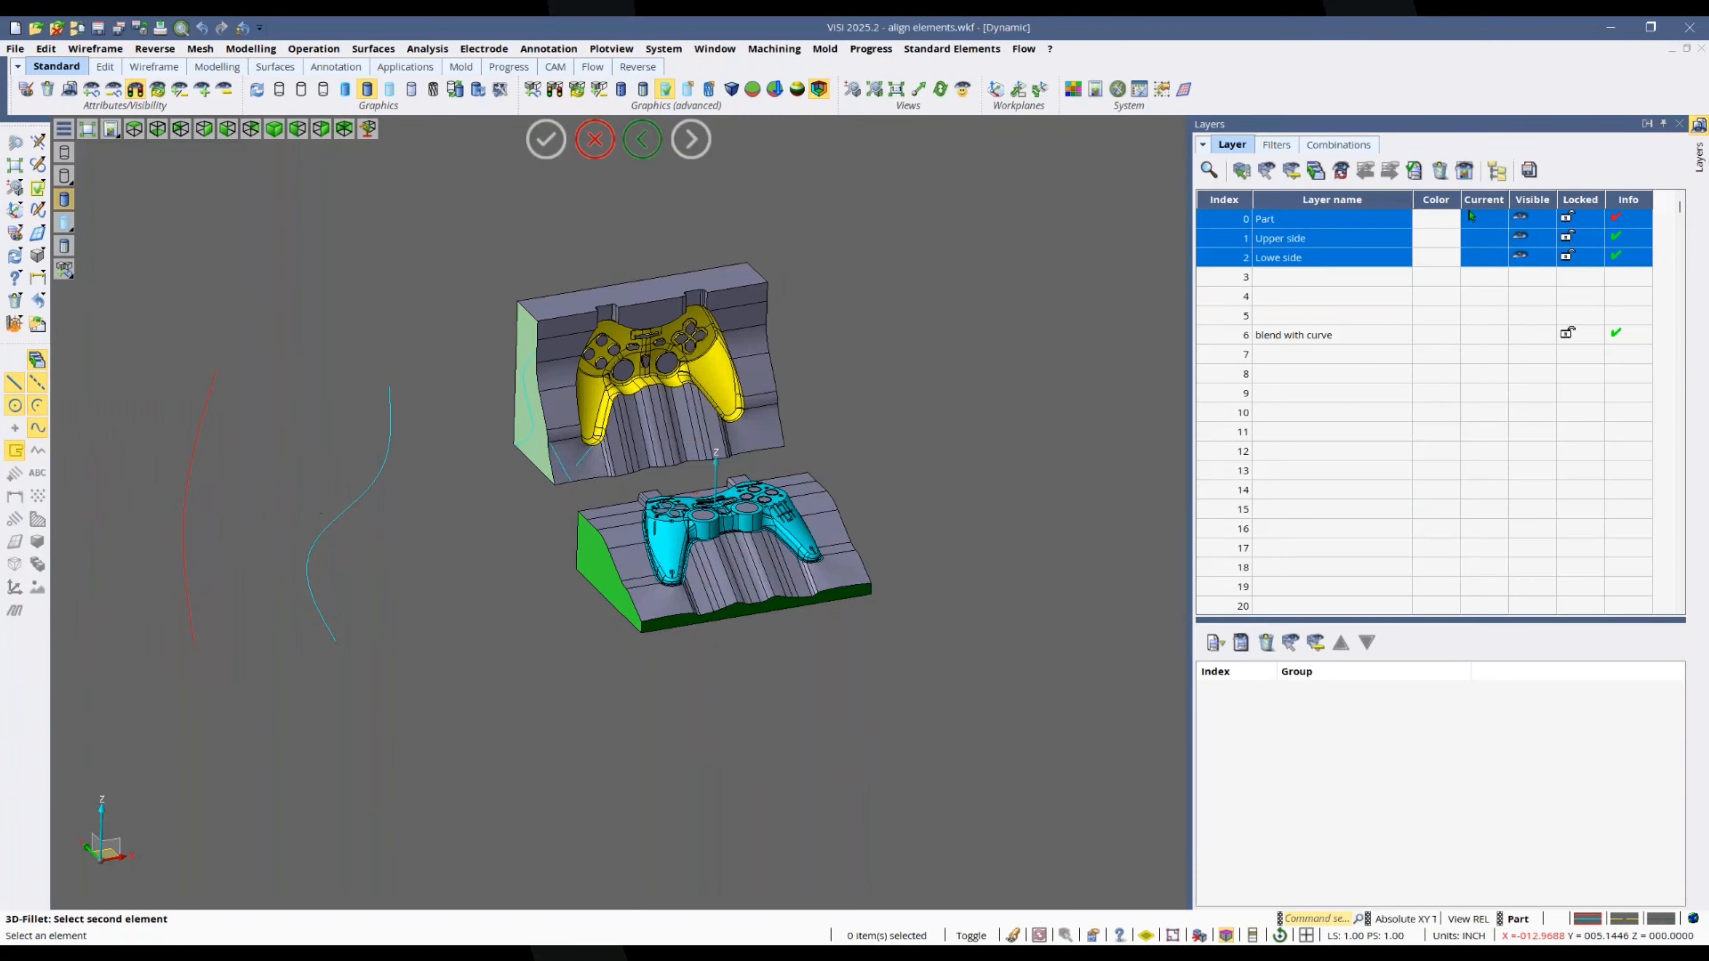
{"action": "left_click", "coordinate": [329, 533]}
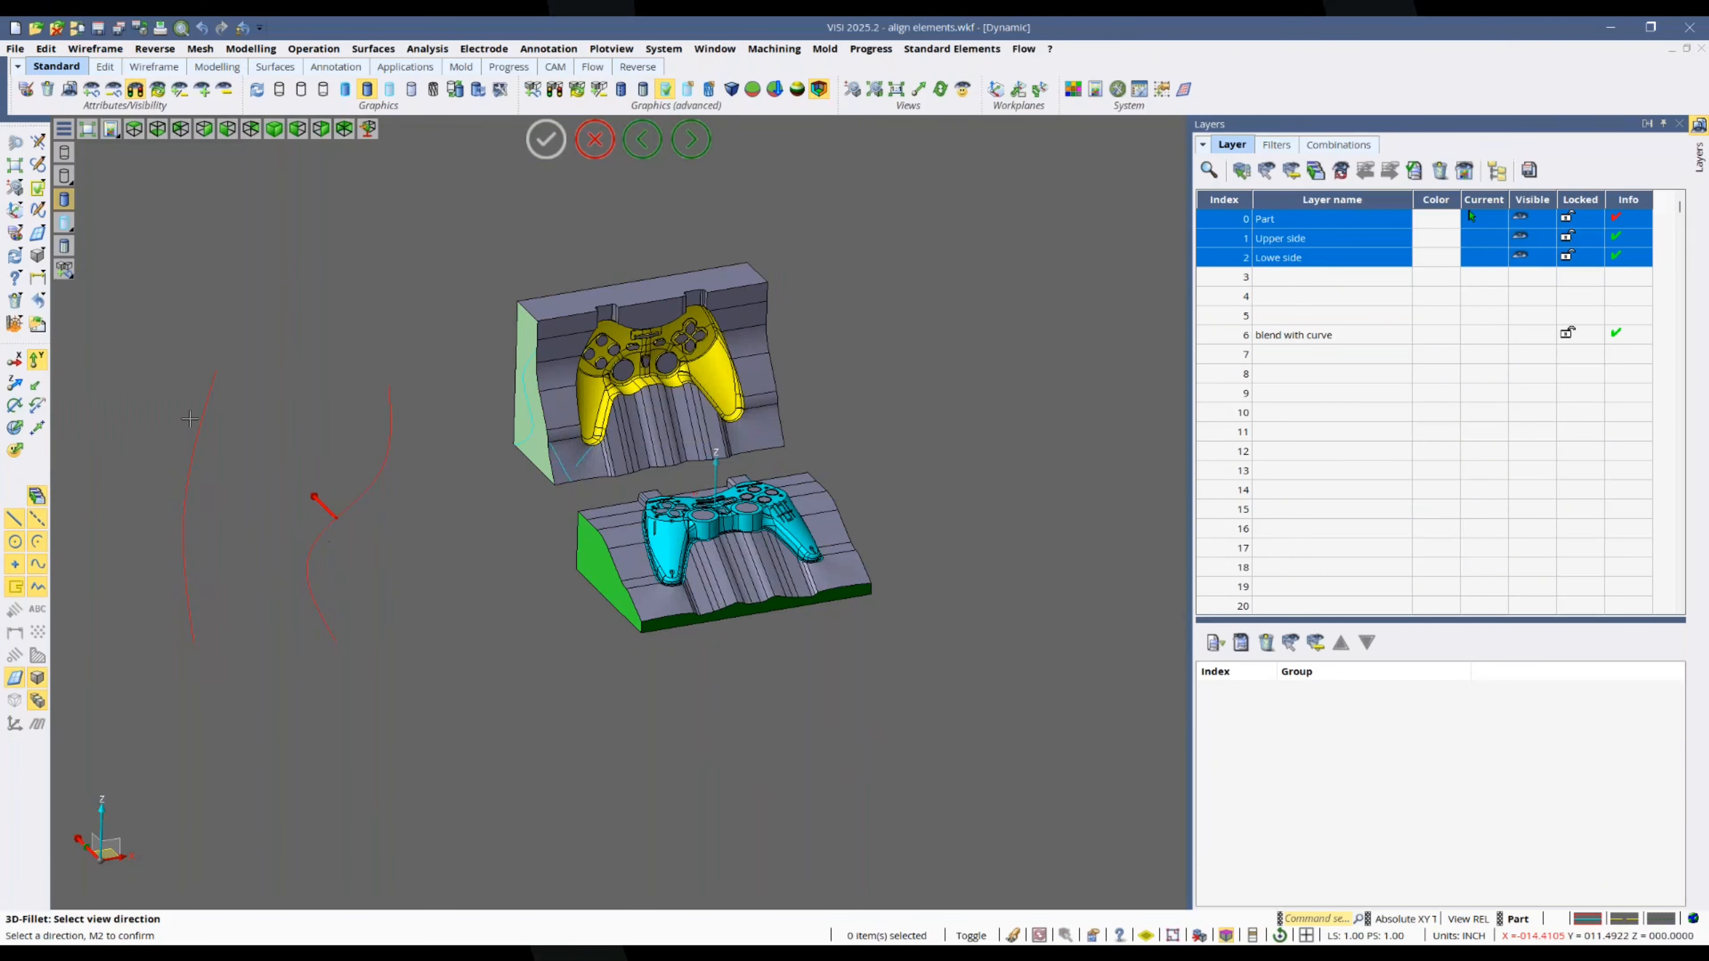
{"action": "left_click", "coordinate": [12, 390]}
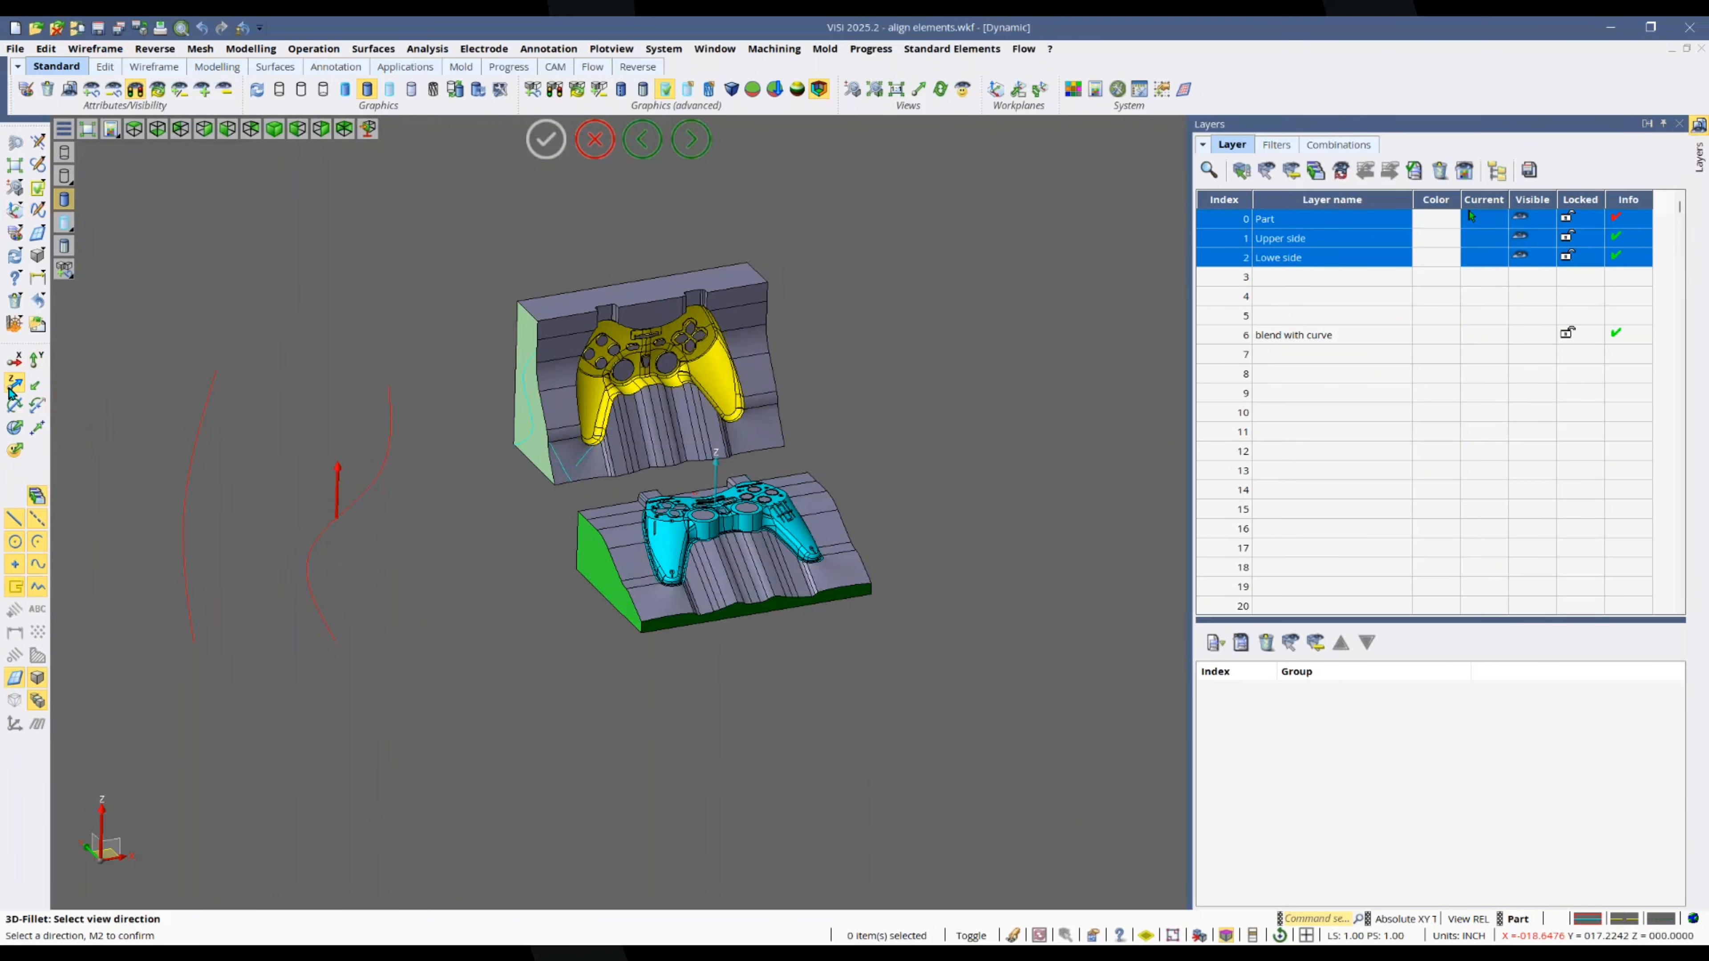
{"action": "right_click", "coordinate": [282, 511]}
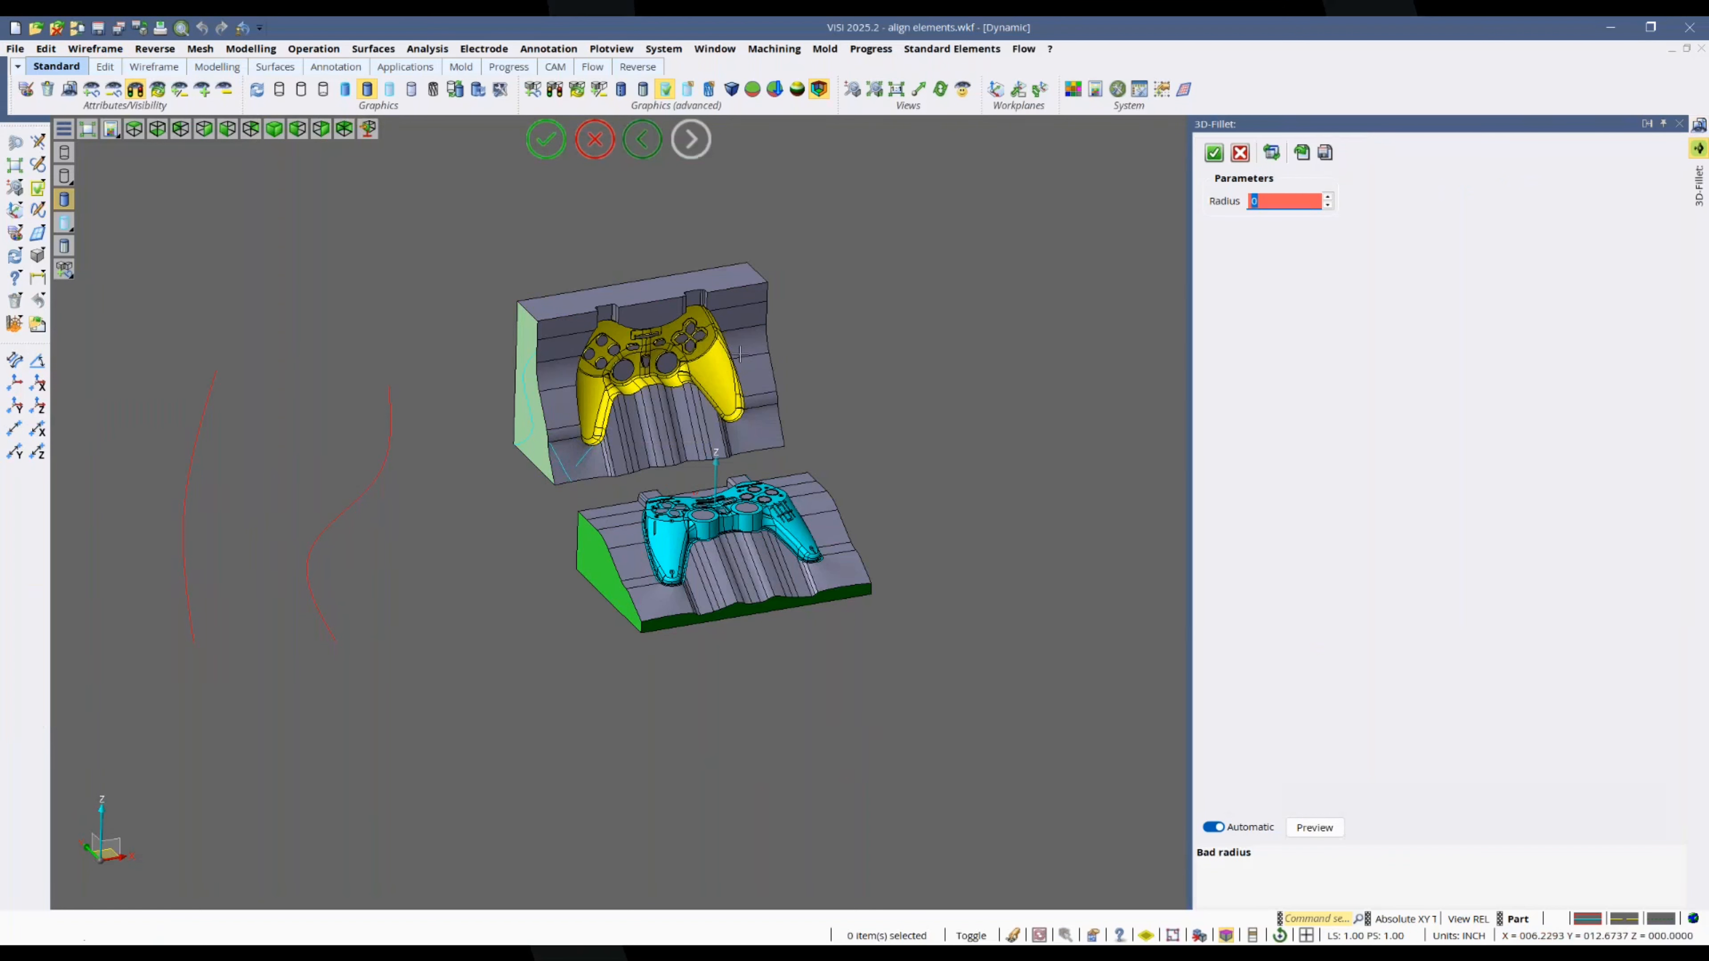
{"action": "left_click", "coordinate": [597, 148]}
Step: Try the 3D fillet between the two sketched curves again with the default view direction, and cancel it at the radius setting
{"action": "right_click", "coordinate": [292, 407]}
{"action": "left_click", "coordinate": [334, 421]}
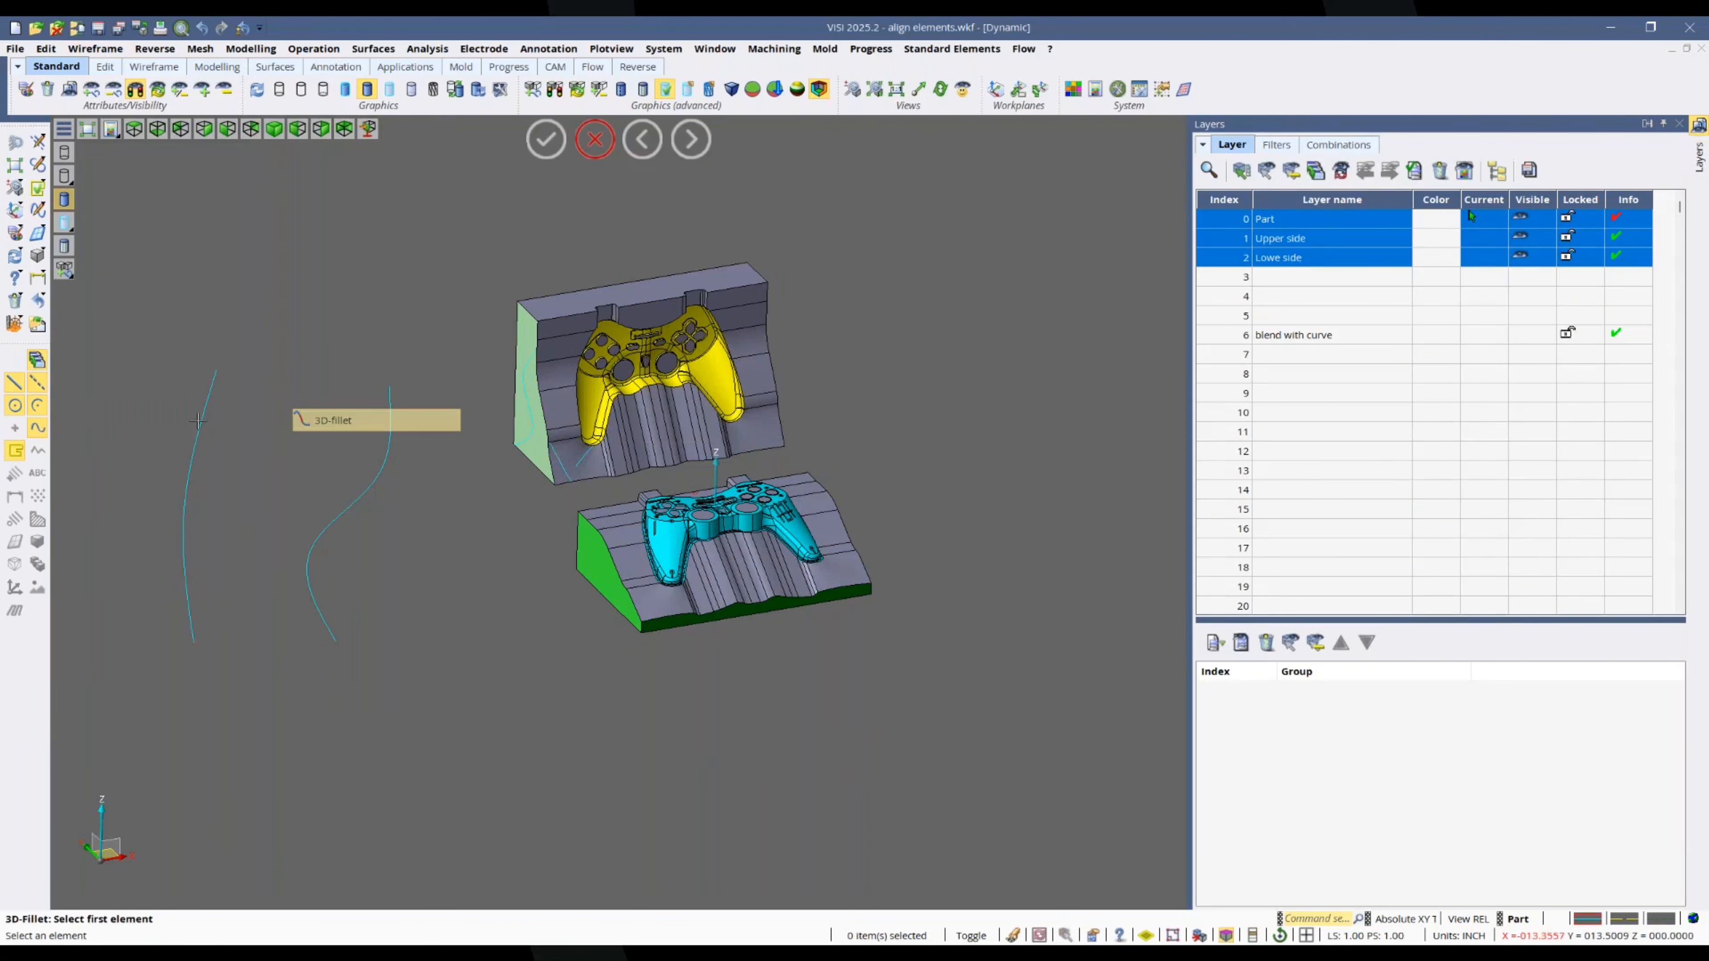
{"action": "left_click", "coordinate": [199, 426]}
{"action": "left_click", "coordinate": [355, 486]}
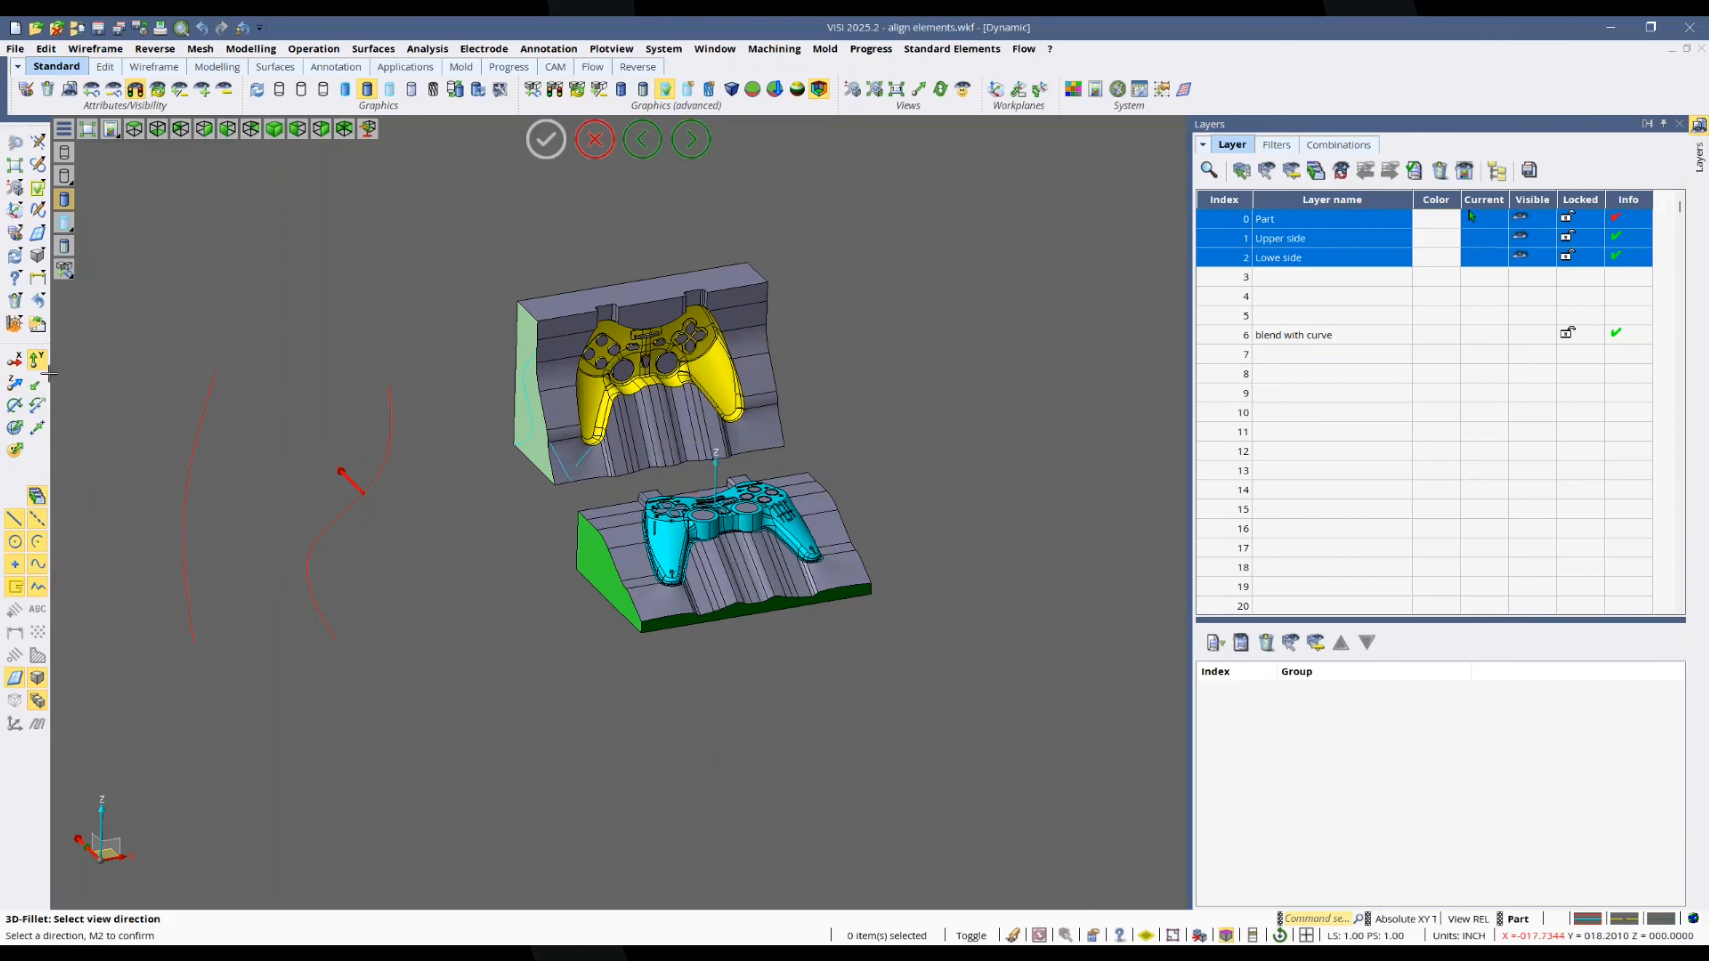
{"action": "right_click", "coordinate": [374, 461]}
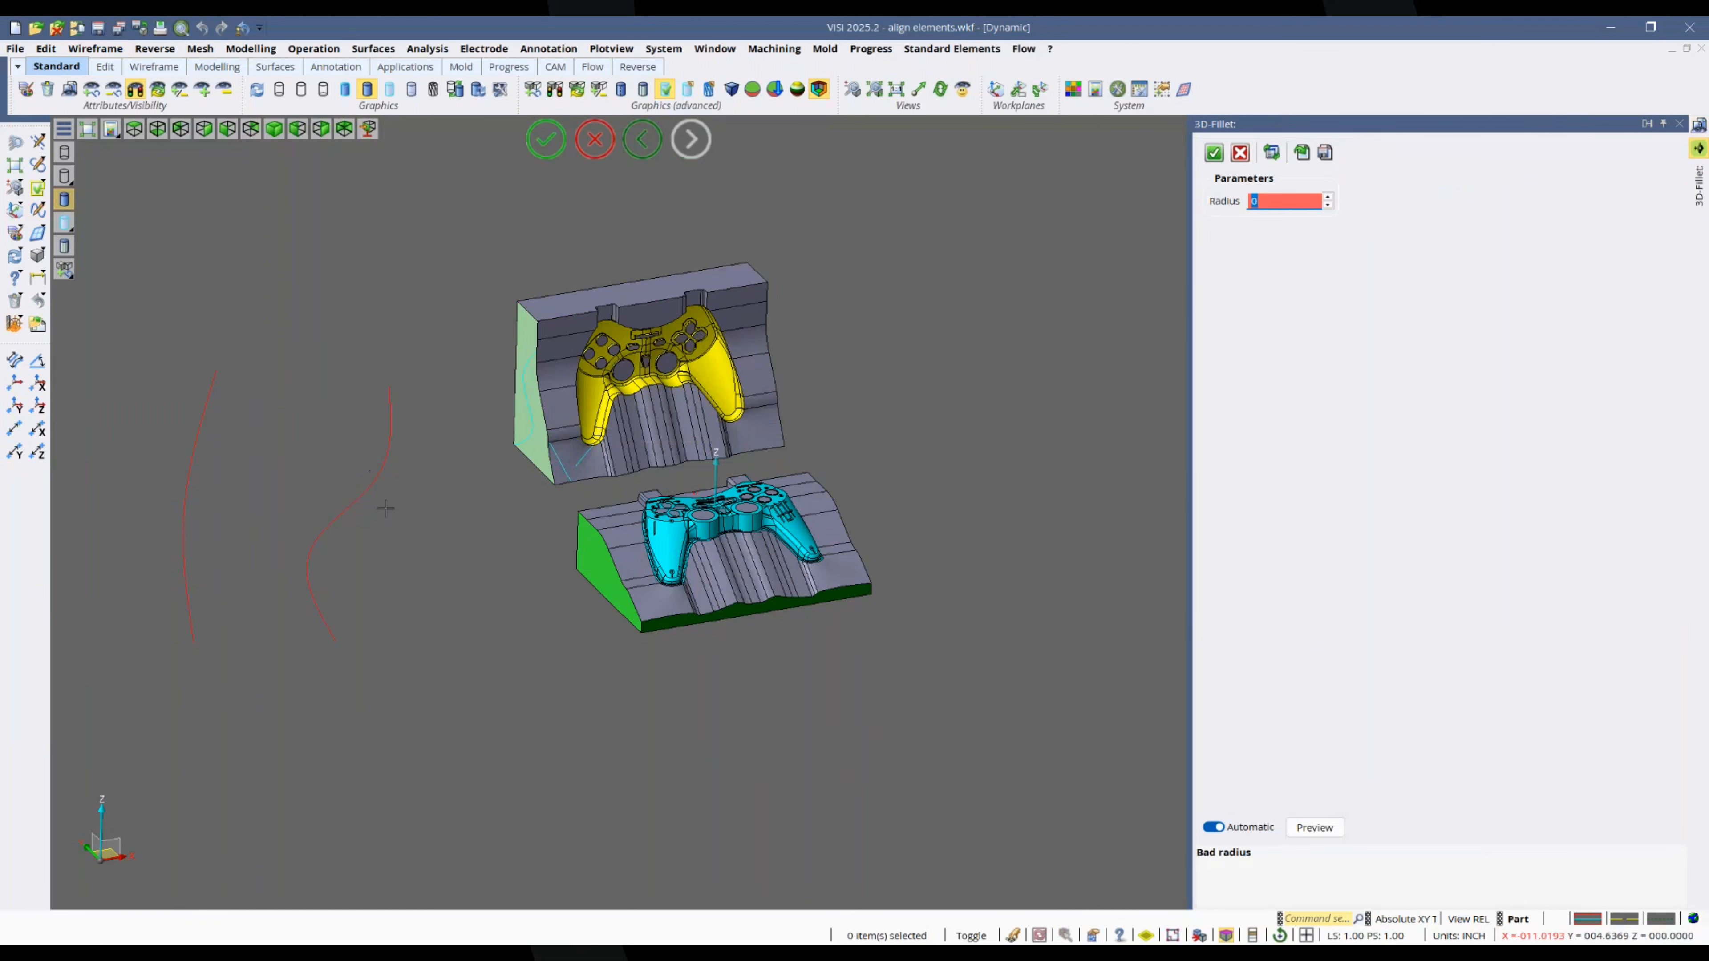
{"action": "left_click", "coordinate": [1278, 202]}
{"action": "left_click", "coordinate": [1240, 153]}
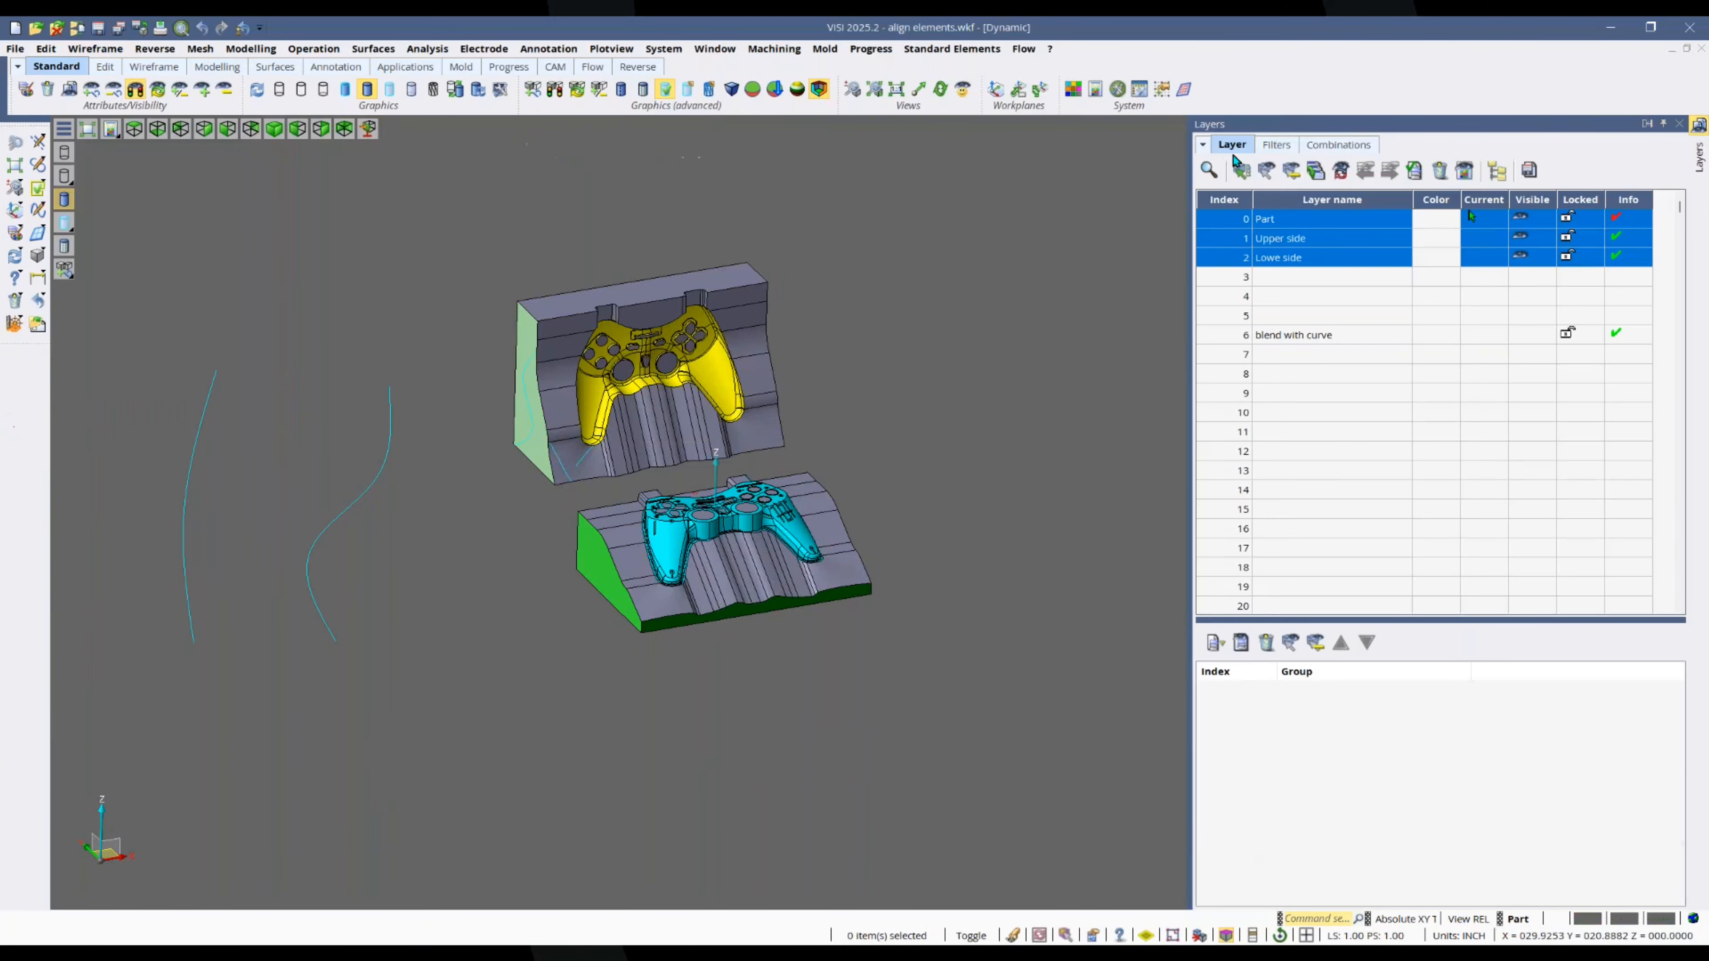
Step: Create a middle curve between the bowed and S-shaped sketched curves and accept it
{"action": "left_click", "coordinate": [94, 48]}
{"action": "mouse_move", "coordinate": [165, 402]}
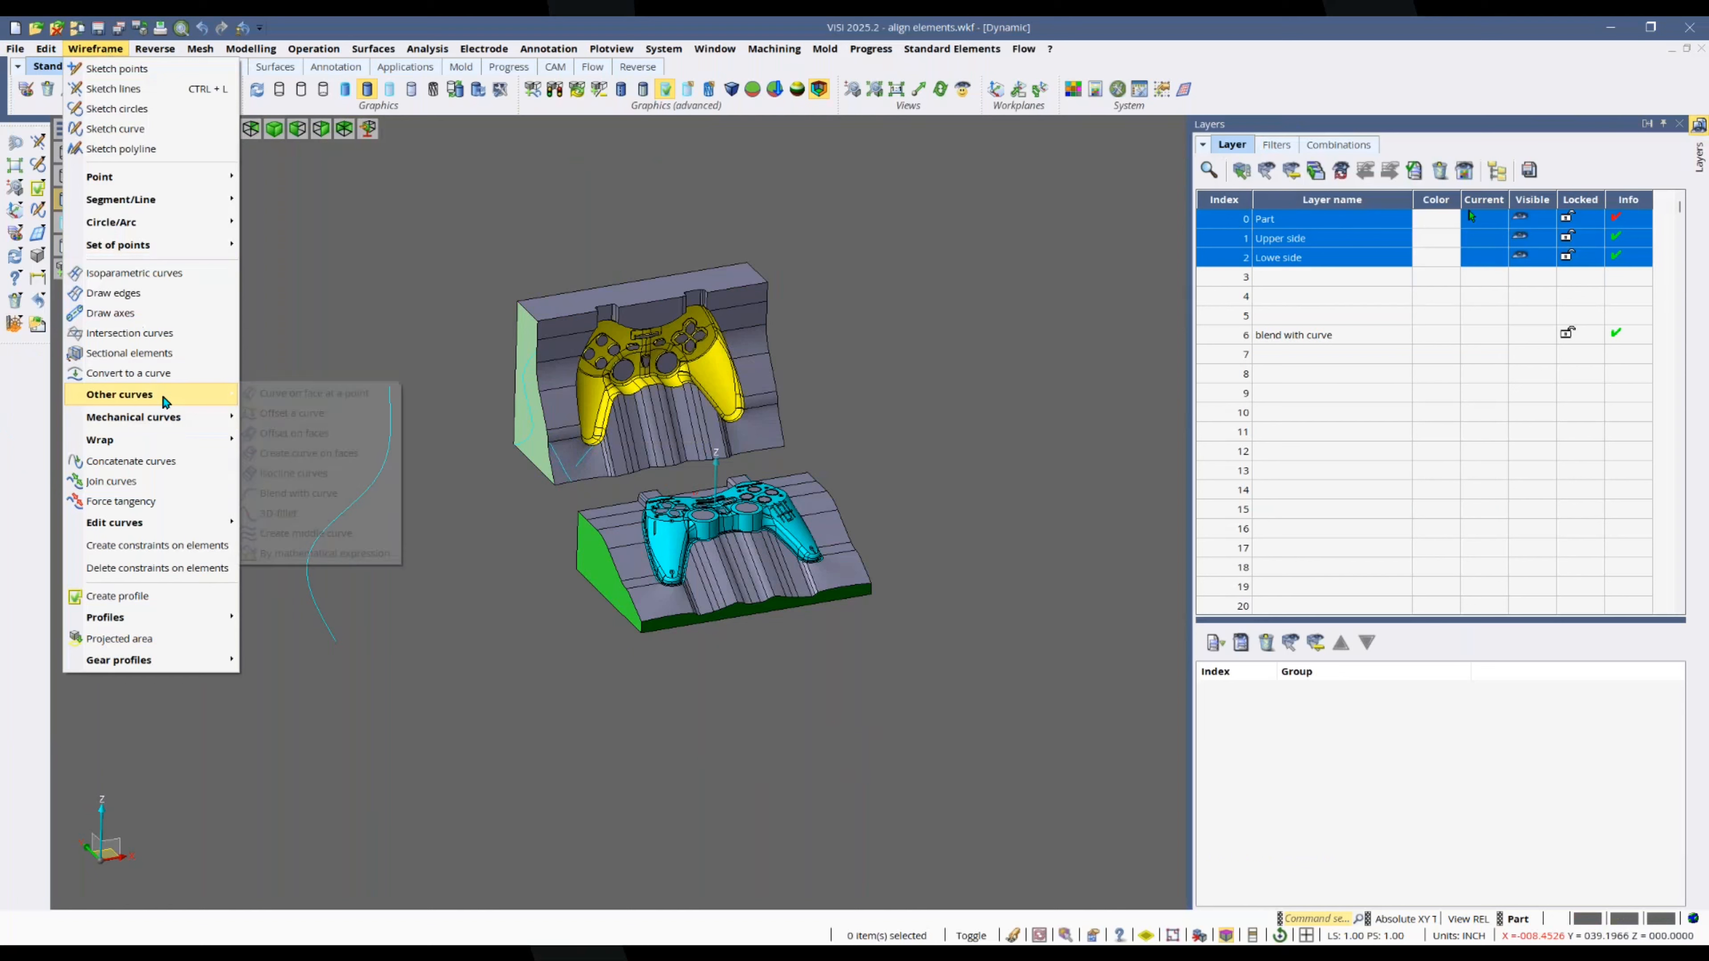
{"action": "left_click", "coordinate": [306, 533]}
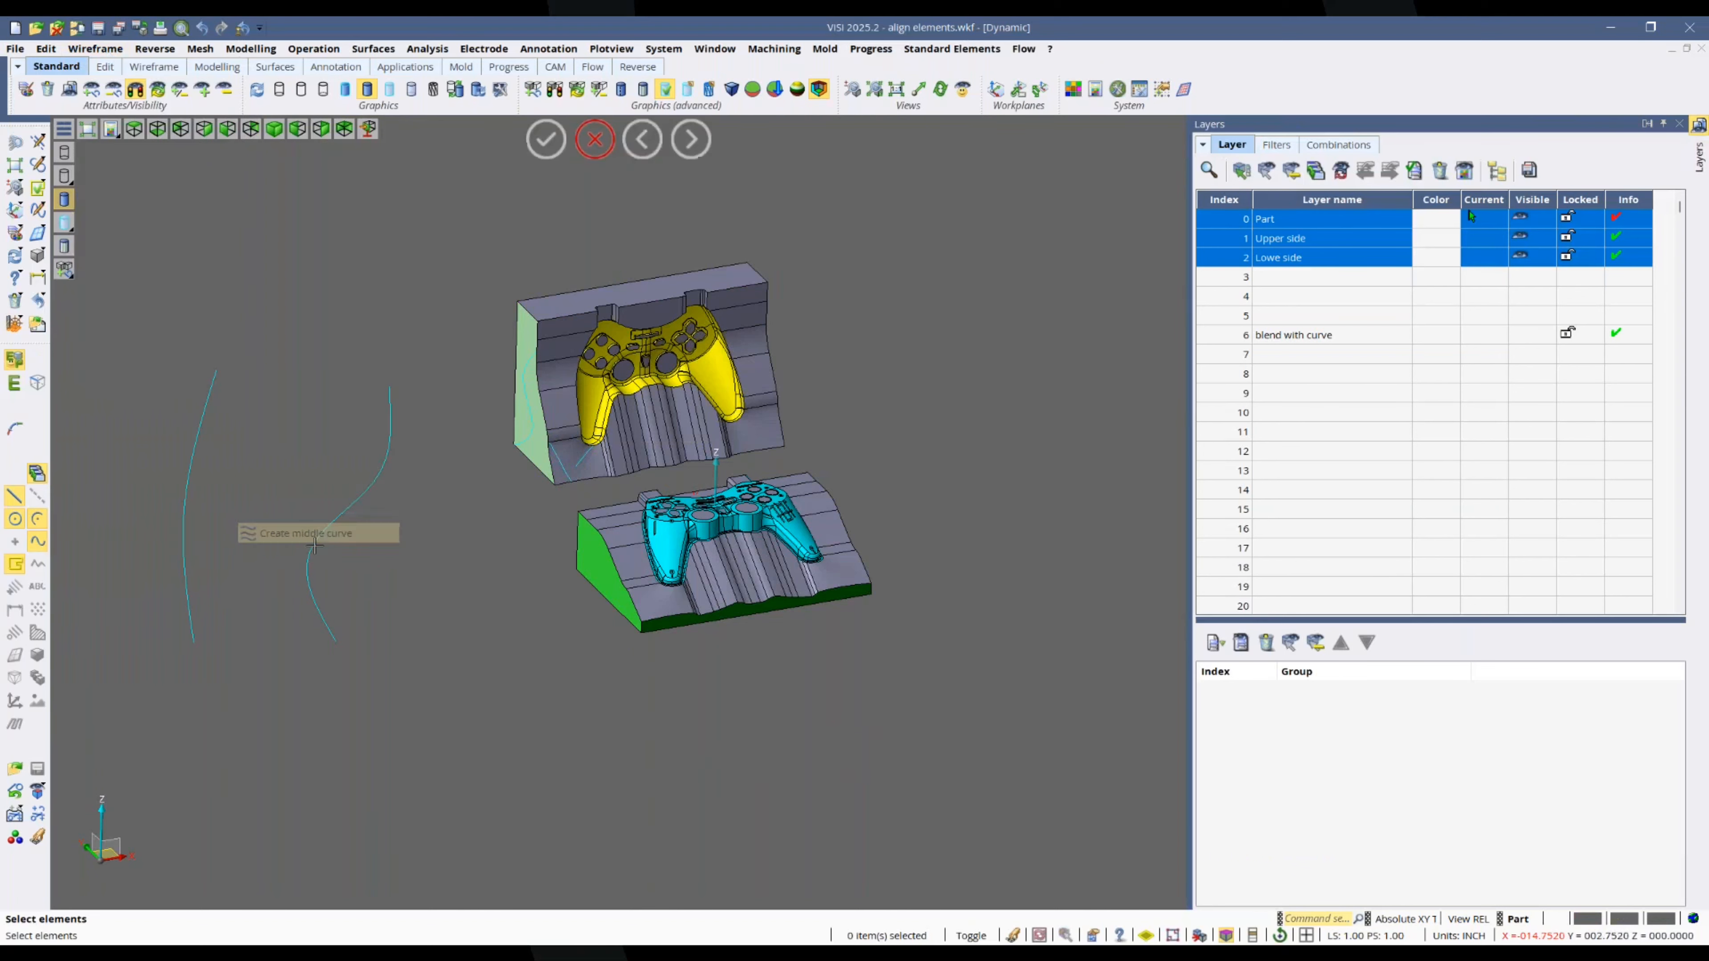
{"action": "left_click", "coordinate": [192, 481]}
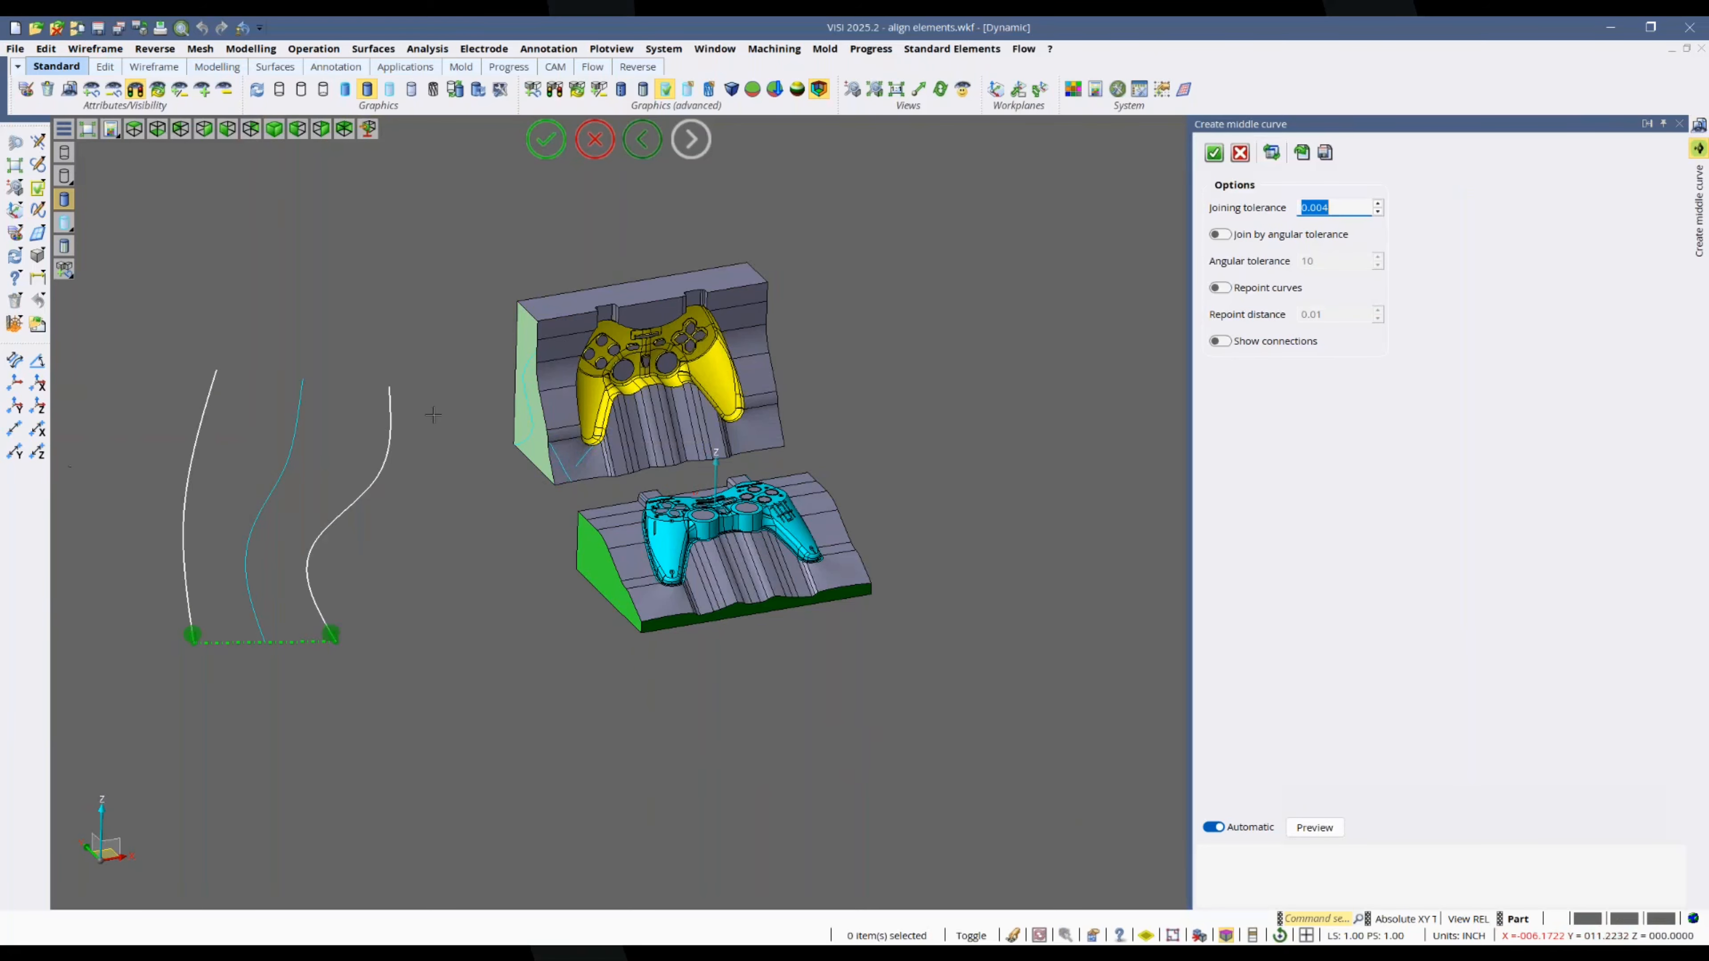
{"action": "right_click", "coordinate": [483, 673]}
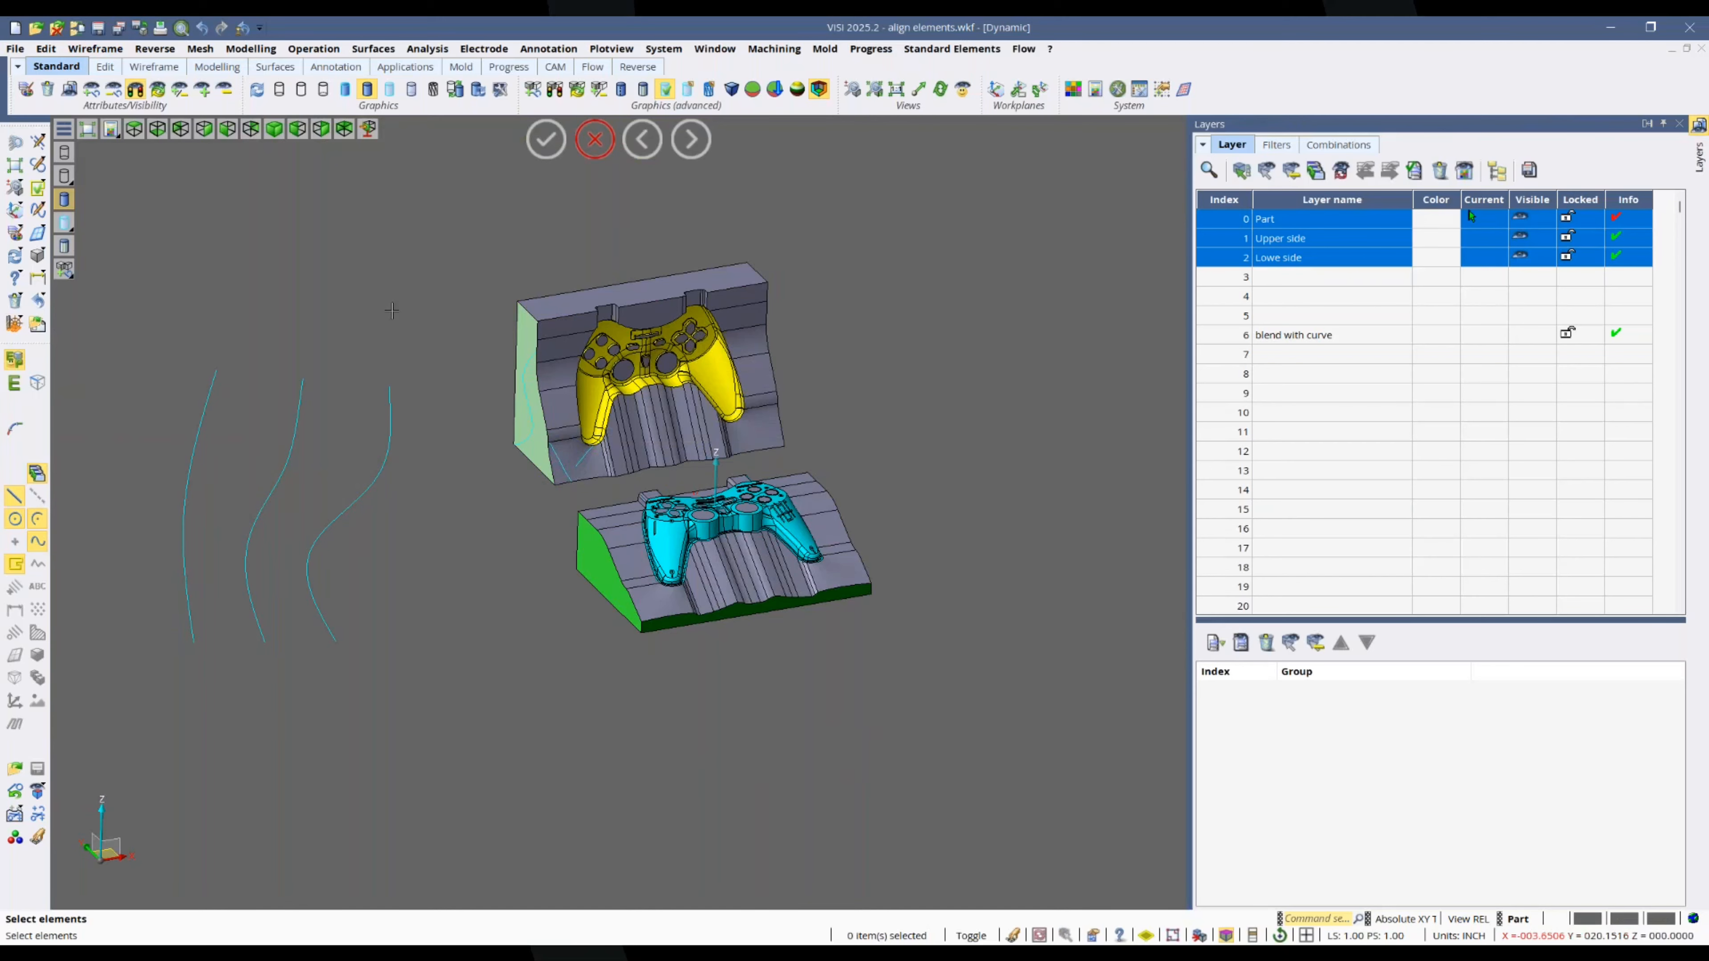
Step: Reopen align elements.wkf from the recent files, discarding the unsaved sketched curves
{"action": "left_click", "coordinate": [15, 48]}
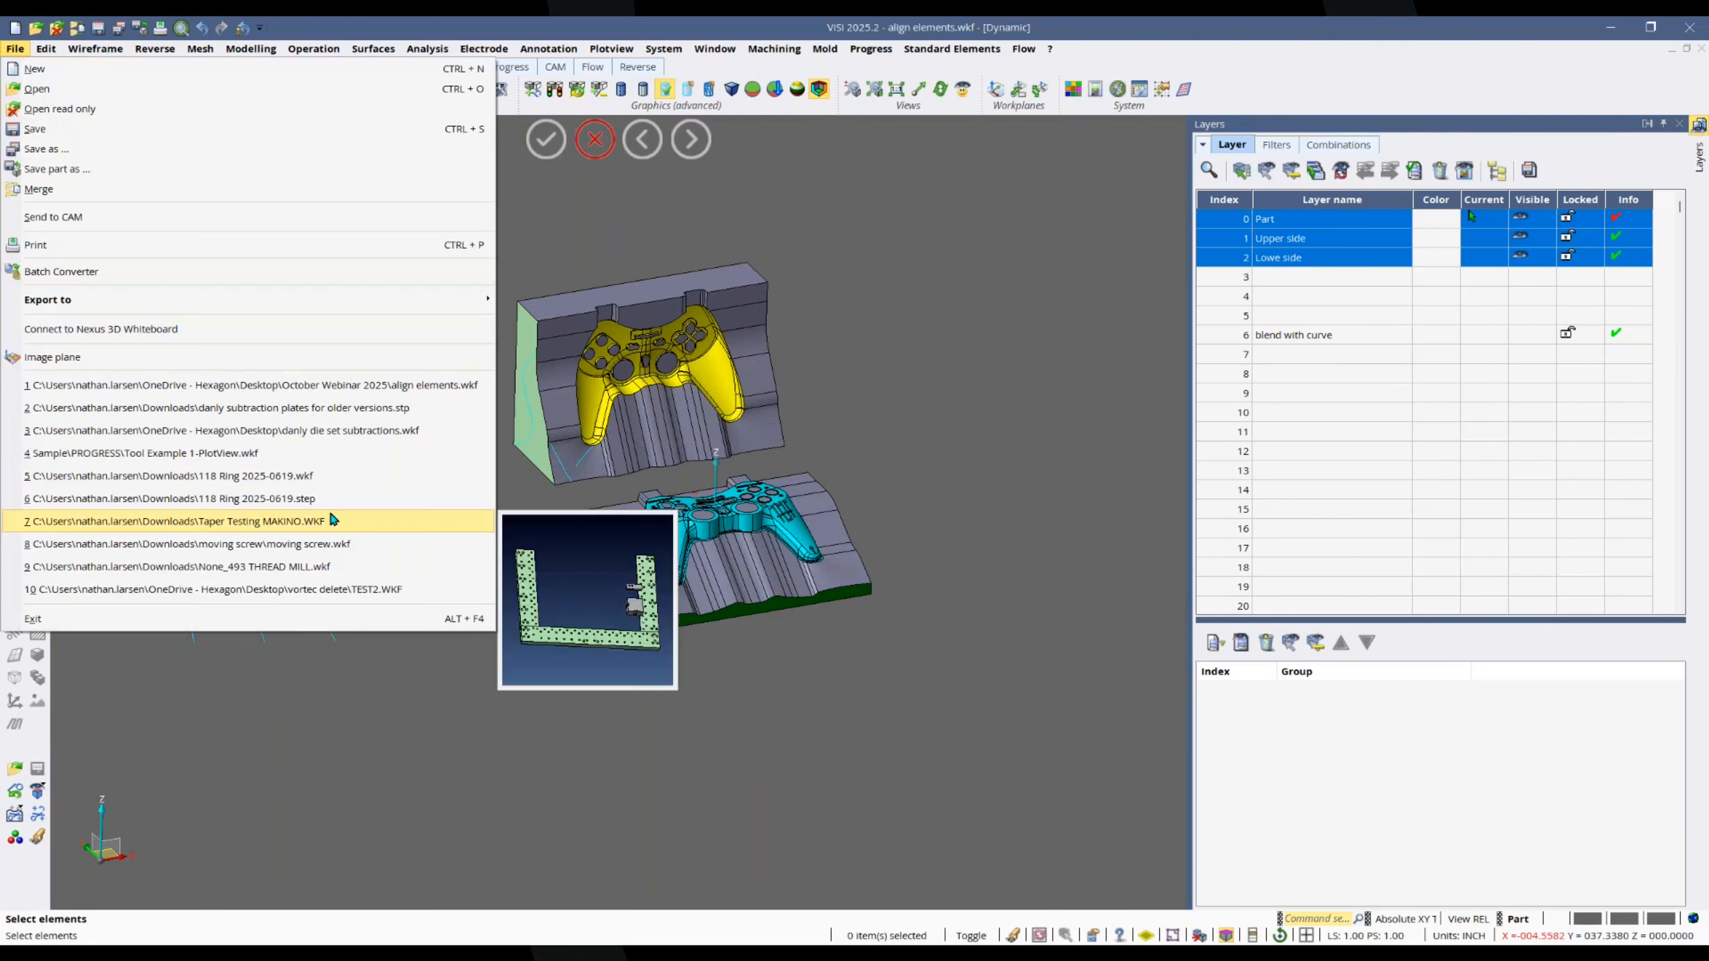
{"action": "left_click", "coordinate": [328, 385]}
{"action": "left_click", "coordinate": [882, 490]}
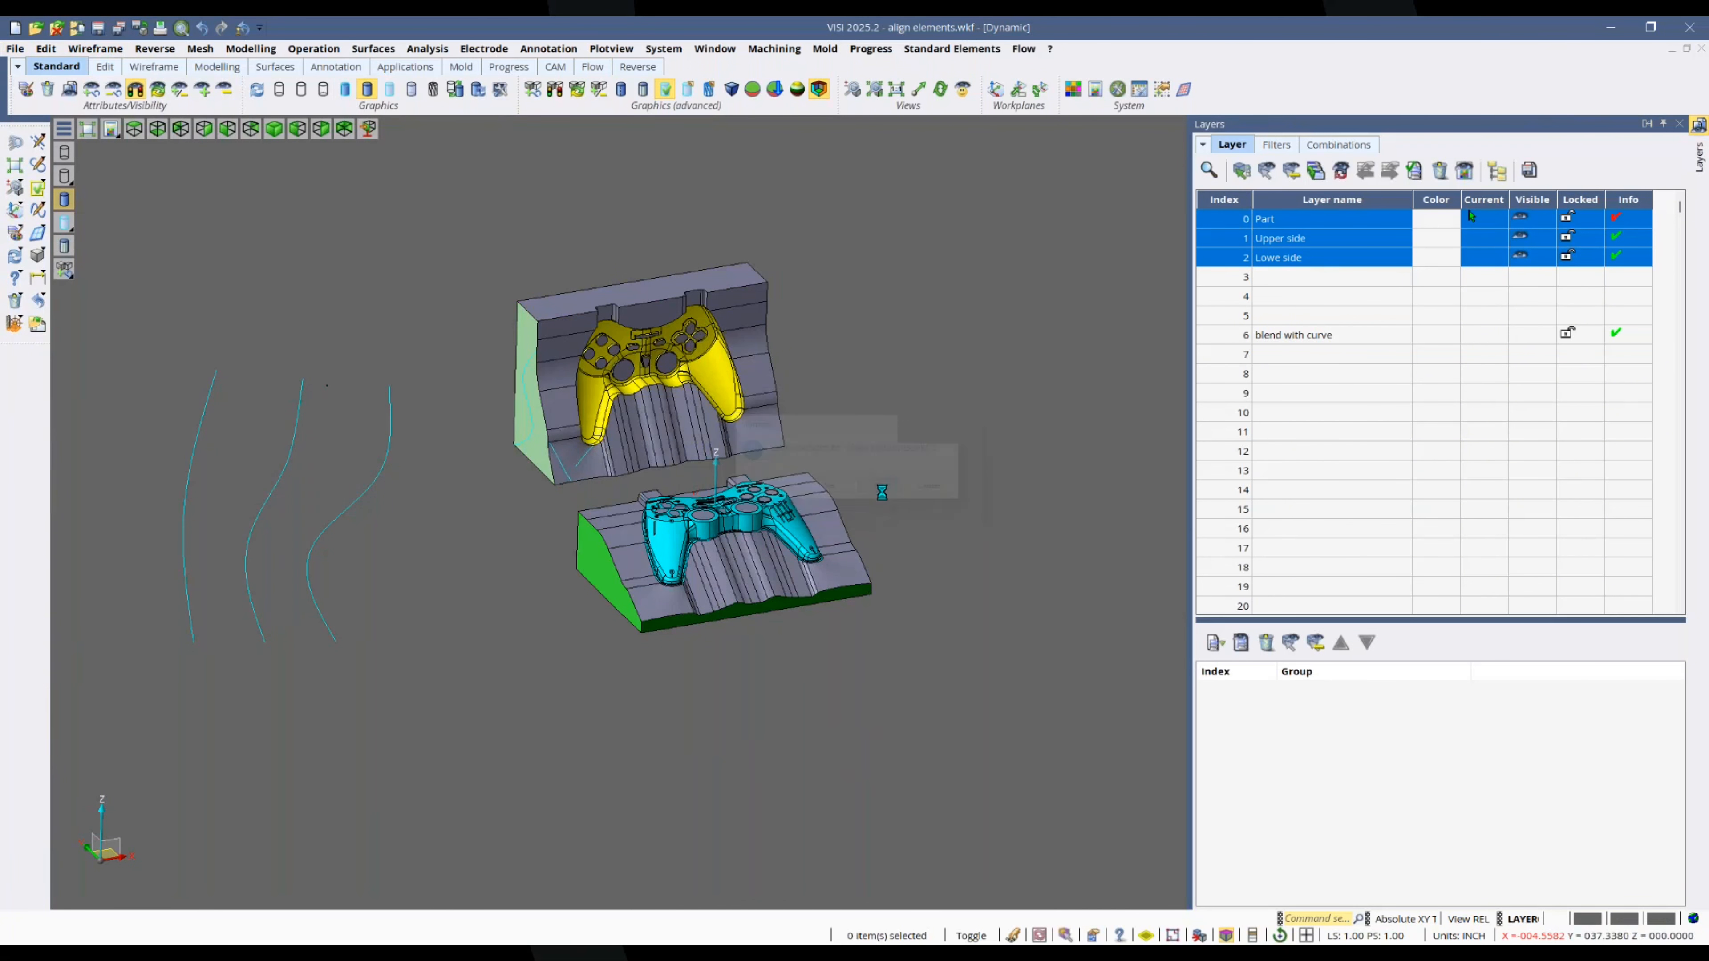
{"action": "left_click", "coordinate": [901, 509]}
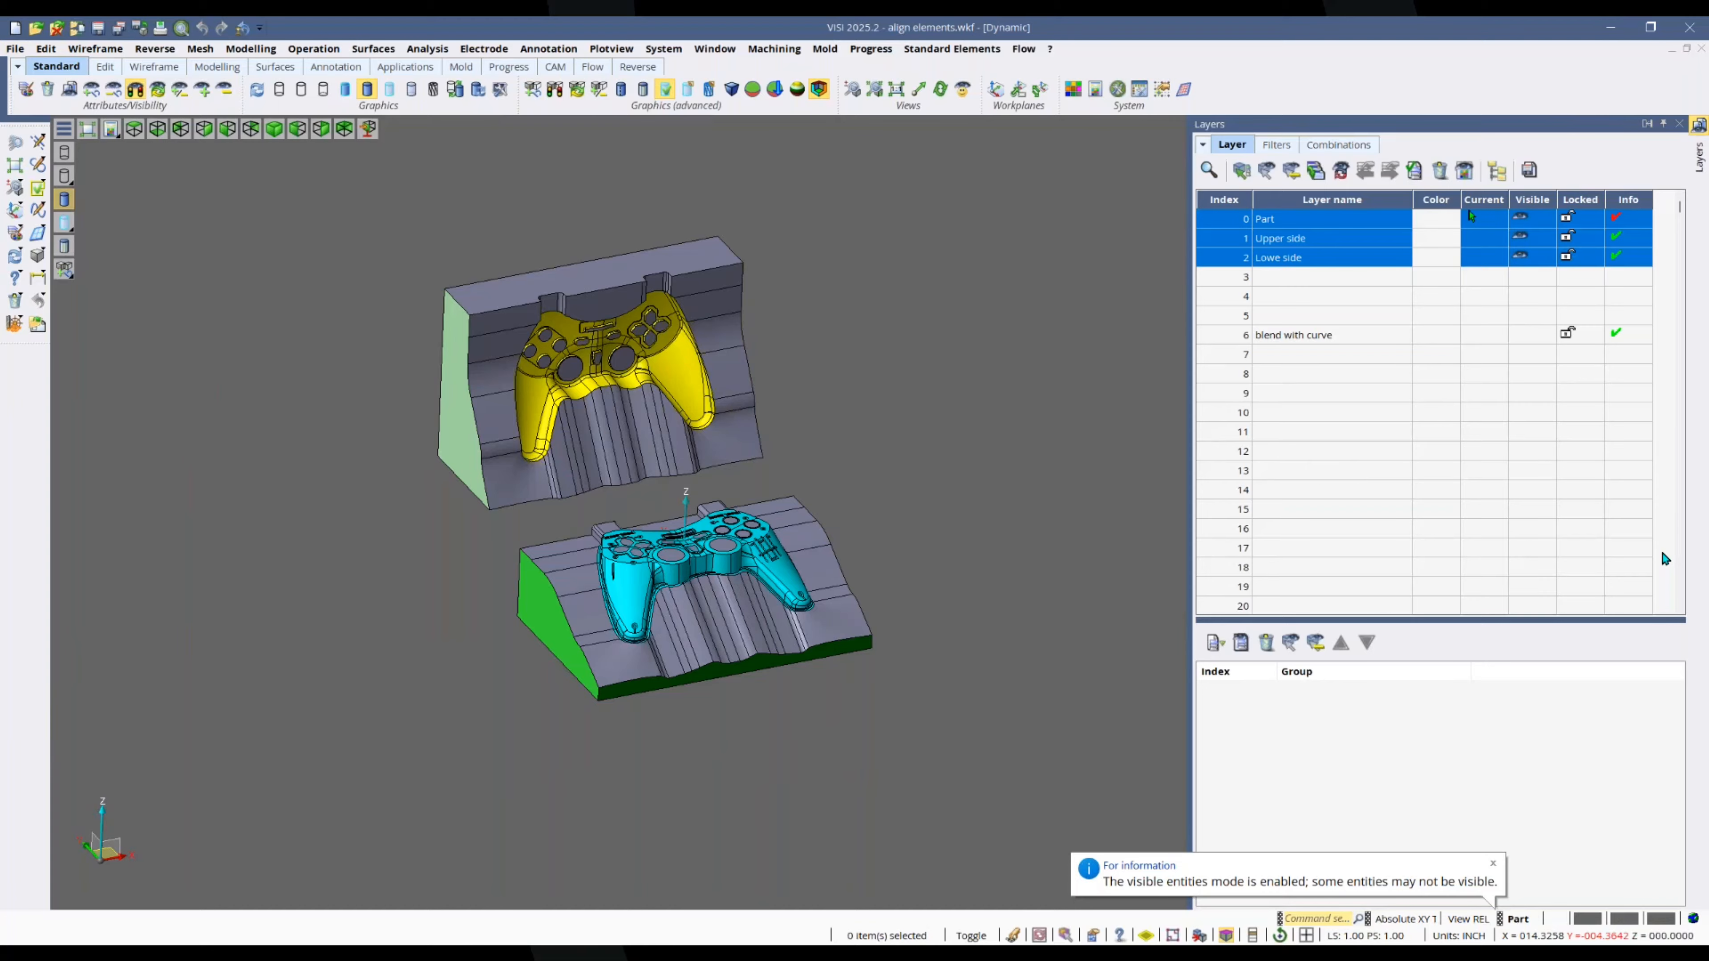
Step: Hide the icon bar at the side of the workspace
{"action": "left_click", "coordinate": [260, 27]}
{"action": "left_click", "coordinate": [329, 353]}
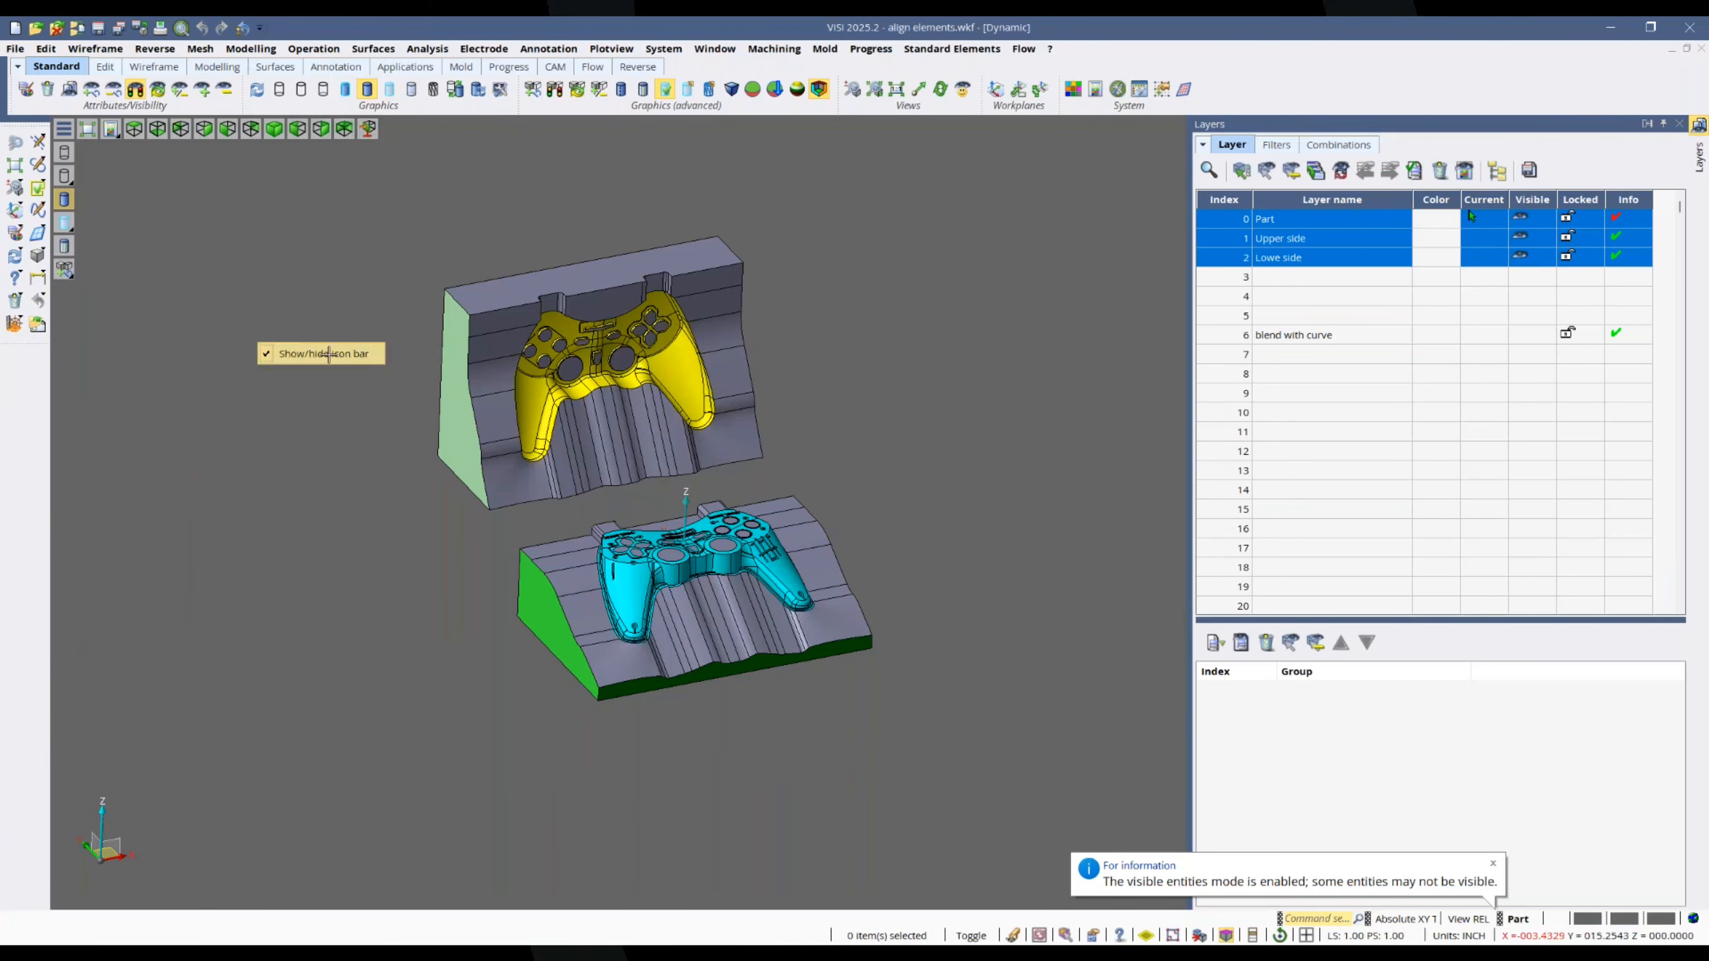
{"action": "left_click", "coordinate": [260, 27]}
{"action": "left_click", "coordinate": [360, 376]}
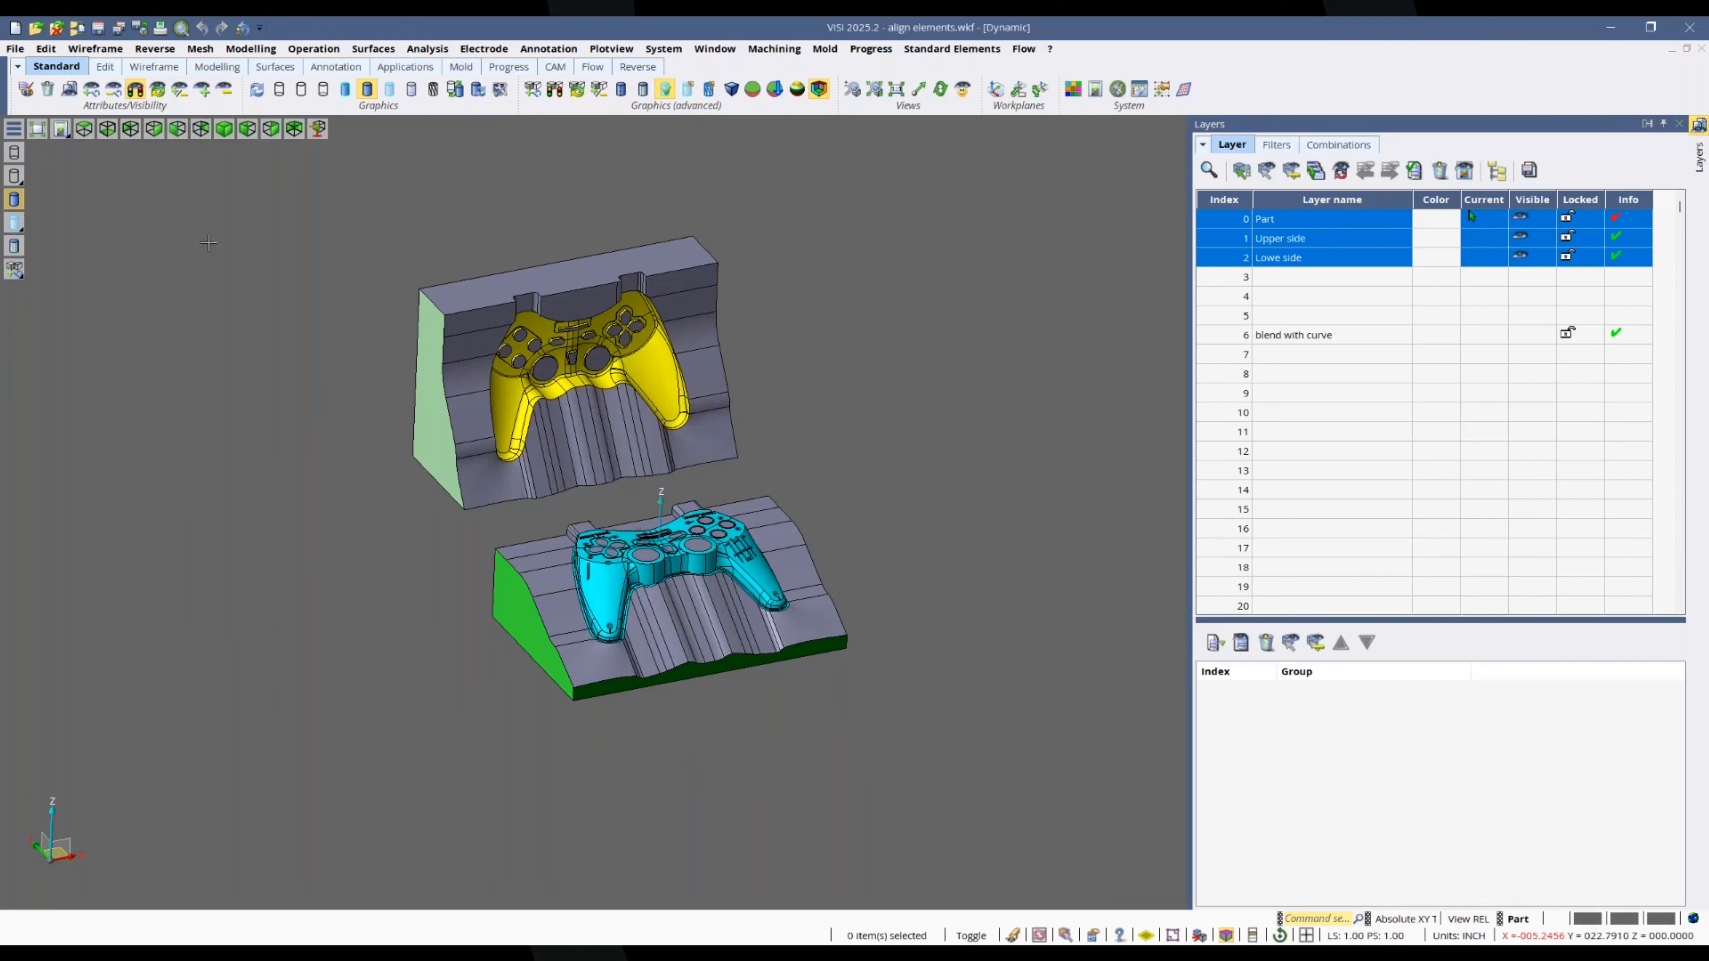
Step: Start Sketch lines and place its floating filter toolbar in the empty area beside the blocks
{"action": "right_click", "coordinate": [376, 249]}
{"action": "left_click", "coordinate": [314, 177]}
{"action": "left_click", "coordinate": [94, 49]}
{"action": "left_click", "coordinate": [122, 84]}
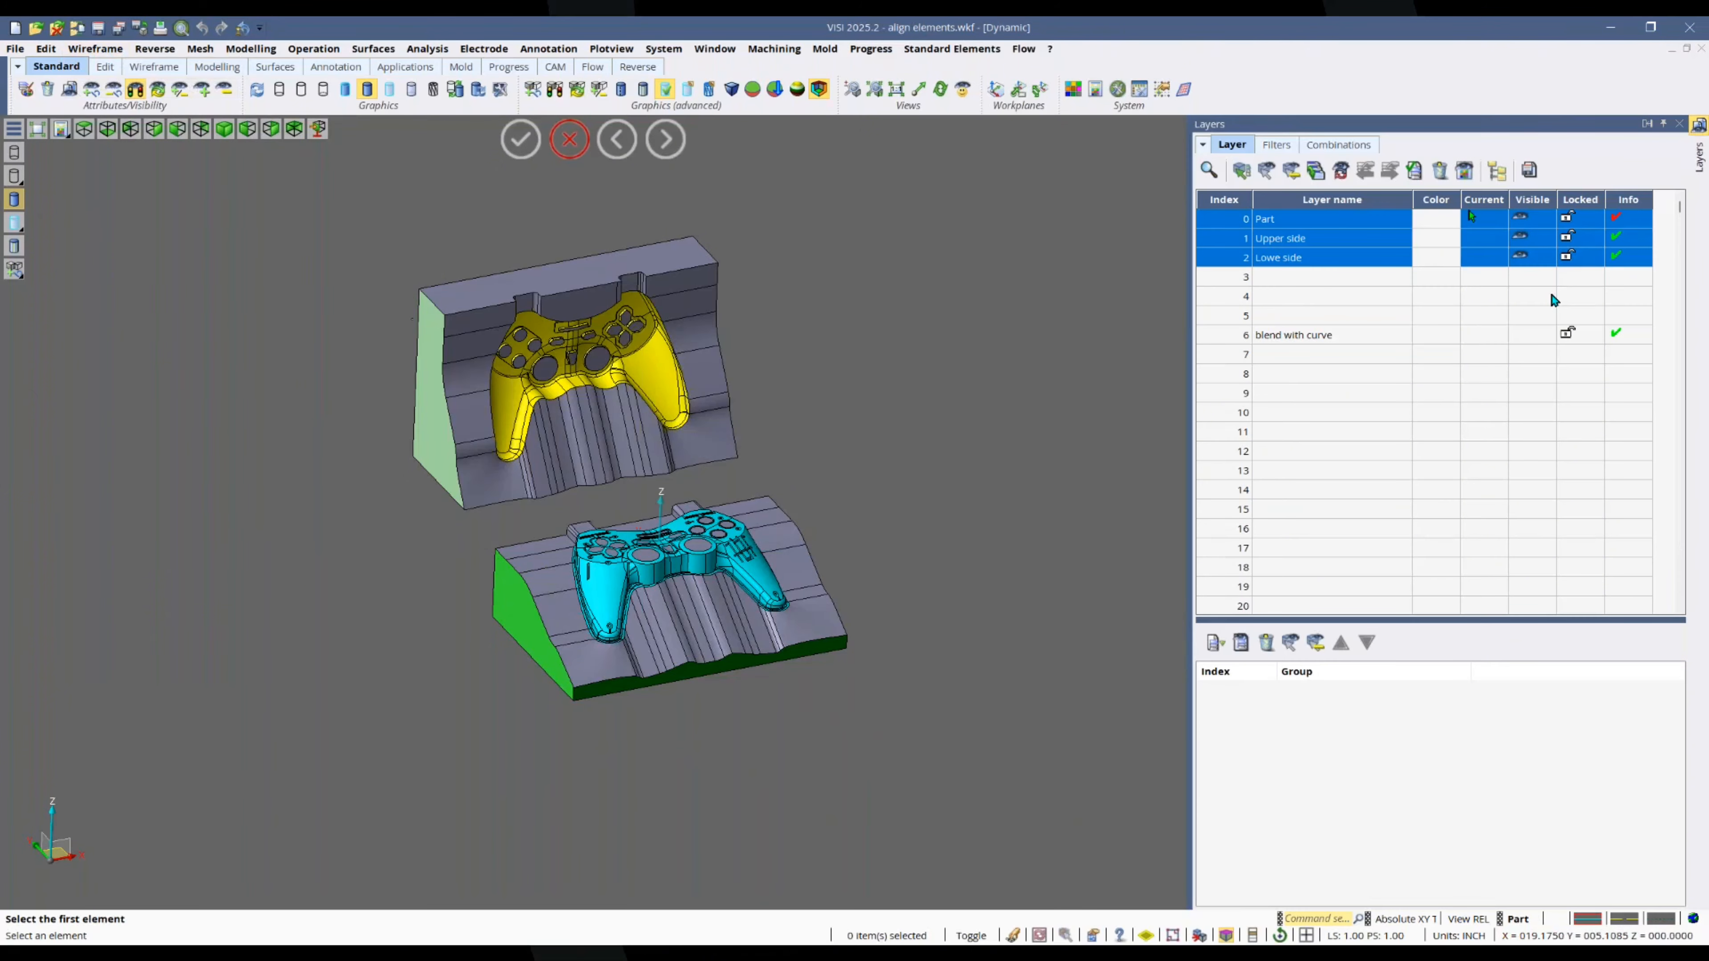
{"action": "left_click_drag", "start_coordinate": [1576, 282], "coordinate": [143, 234]}
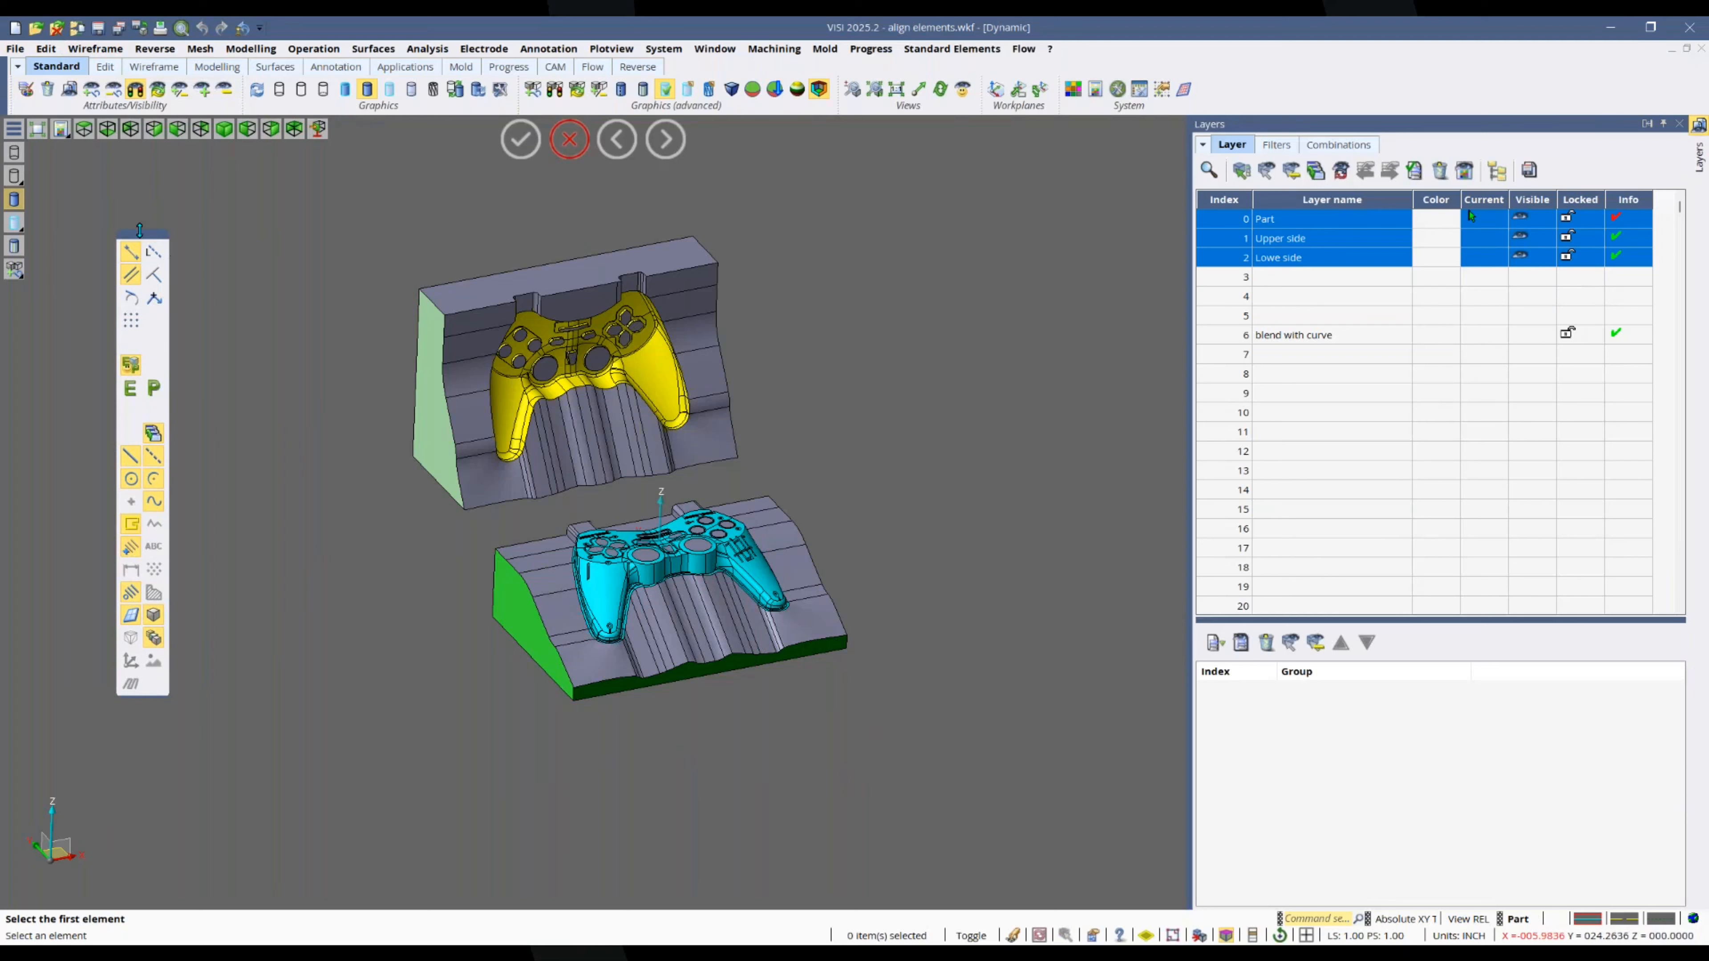
{"action": "mouse_move", "coordinate": [140, 230]}
{"action": "left_mouse_down"}
{"action": "mouse_move", "coordinate": [124, 232]}
{"action": "mouse_move", "coordinate": [156, 239]}
{"action": "left_mouse_up"}
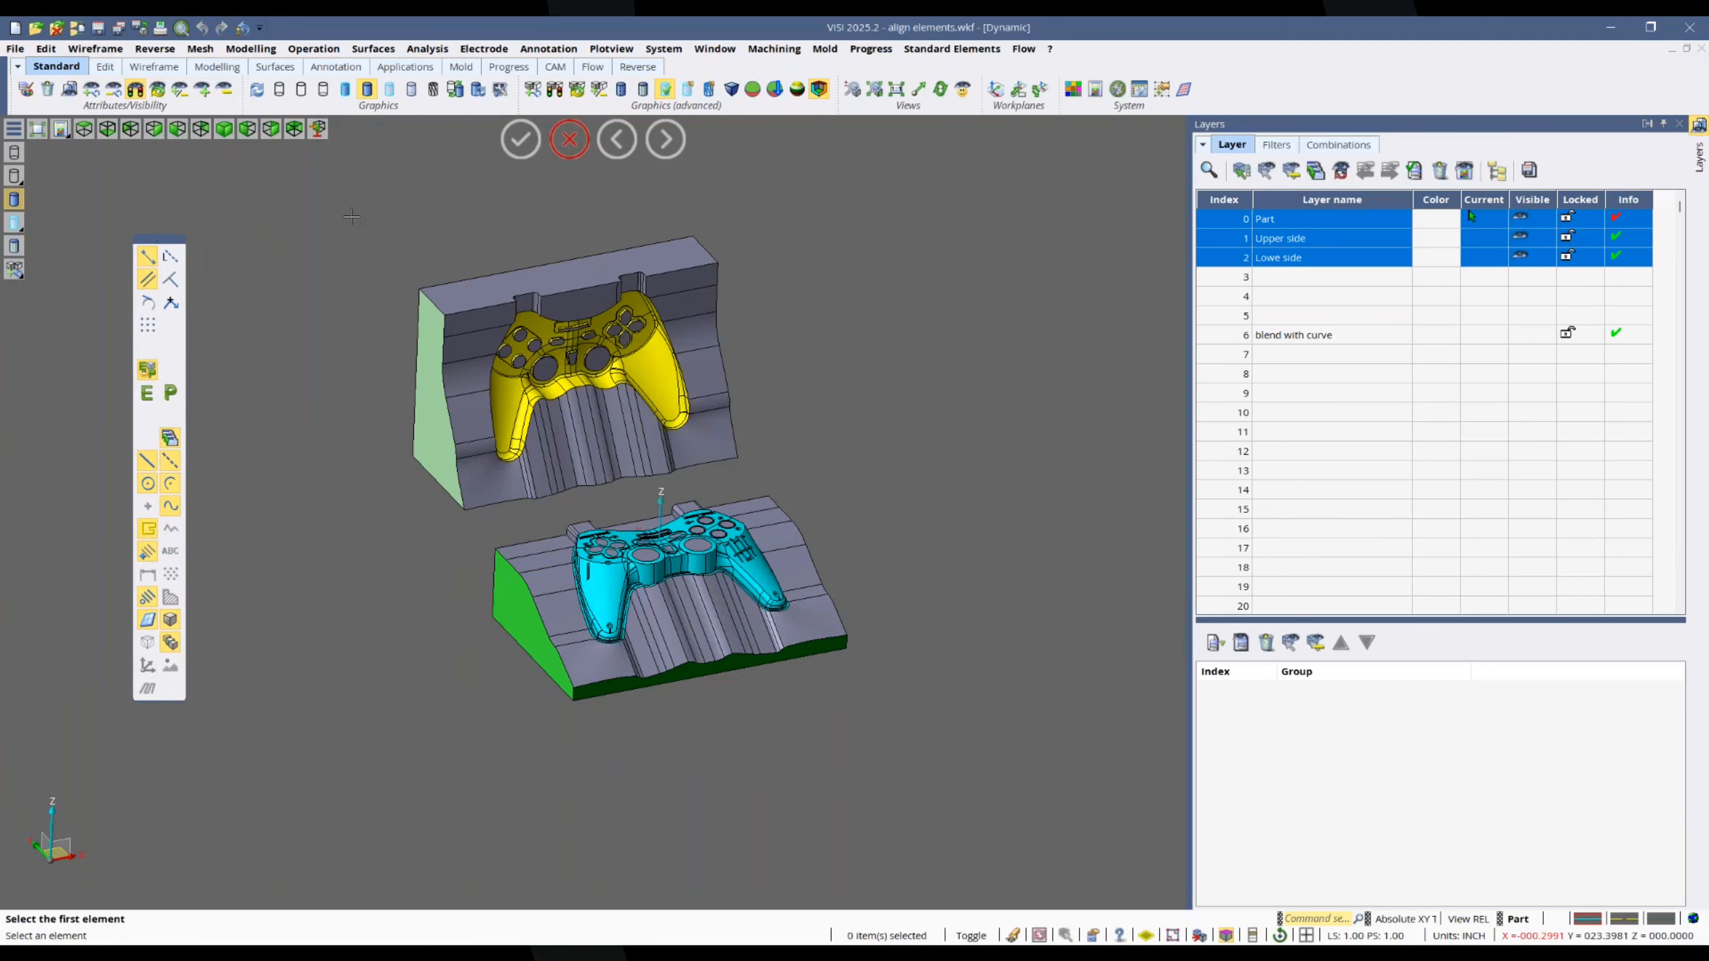
Step: Show the icon bar again and leave the line sketching command
{"action": "left_click", "coordinate": [262, 28]}
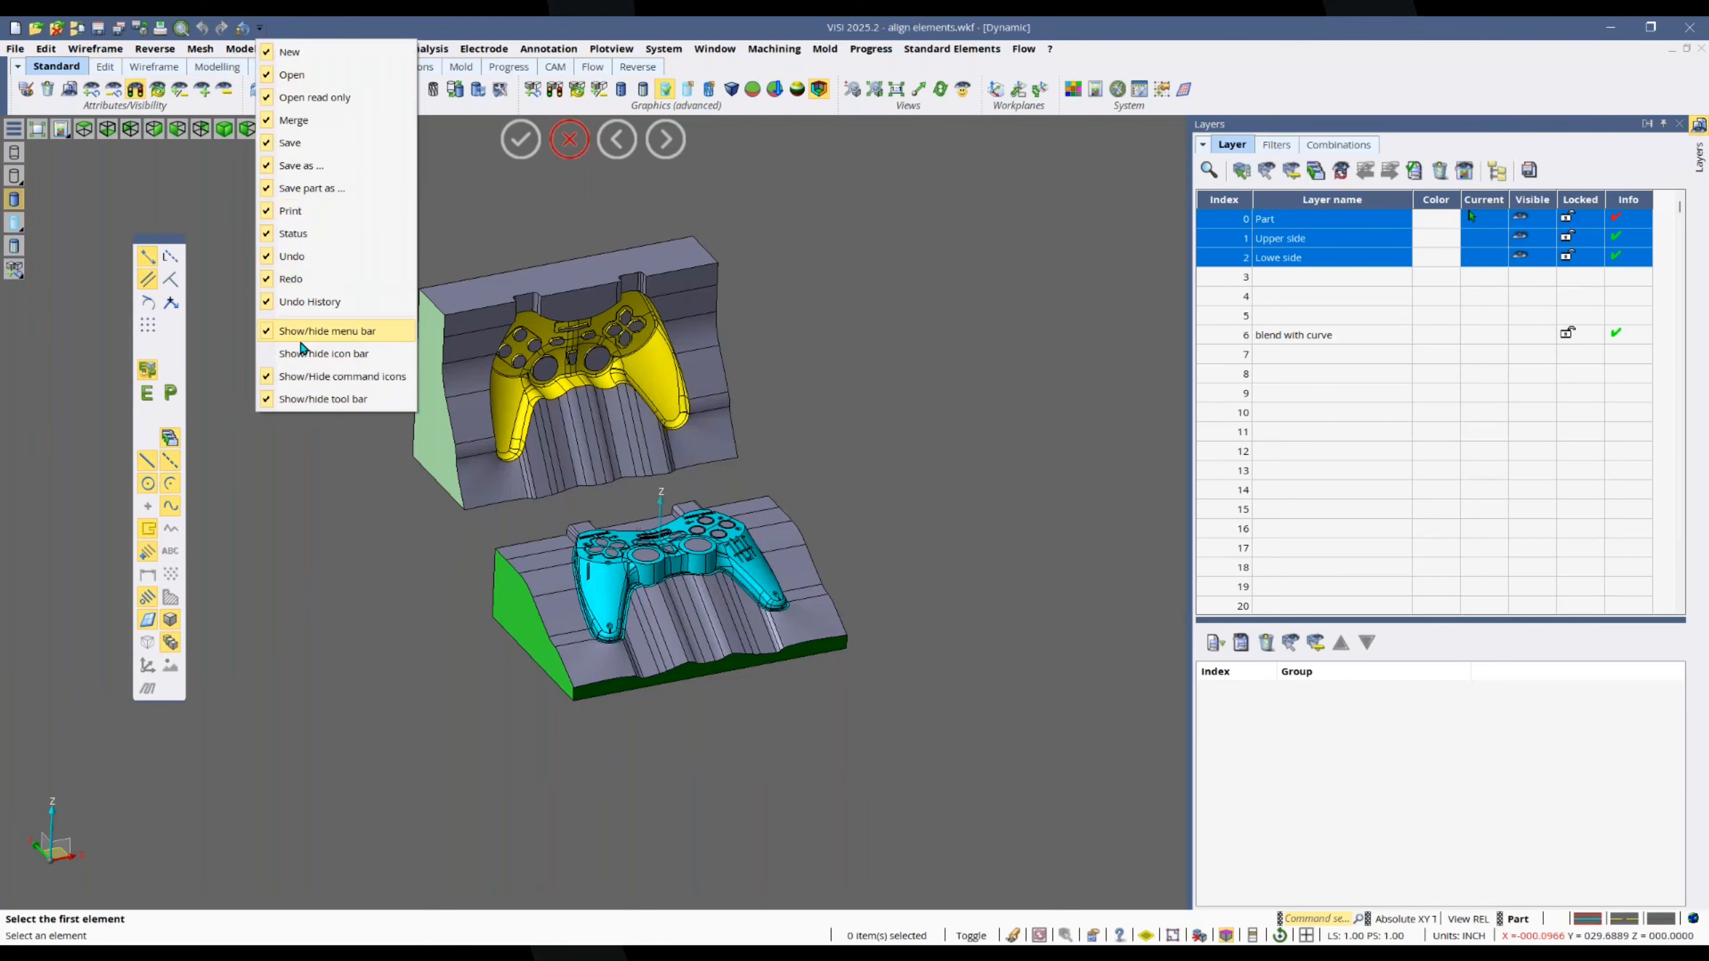
{"action": "left_click", "coordinate": [331, 363]}
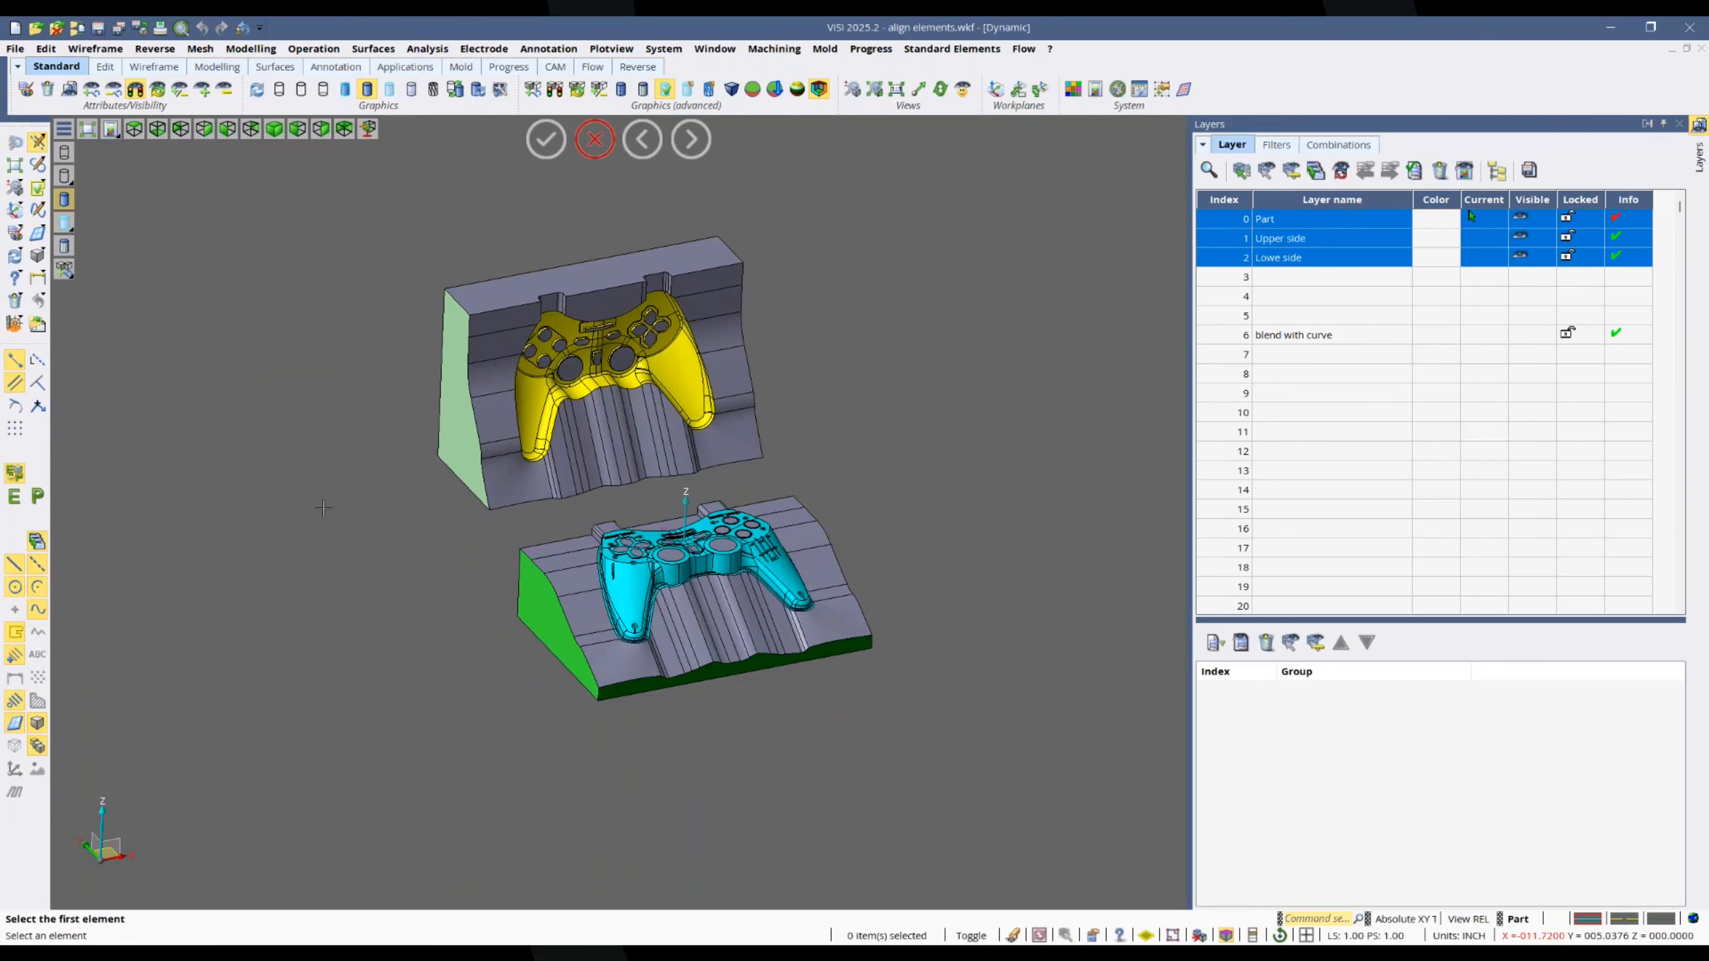
{"action": "key", "text": "Escape"}
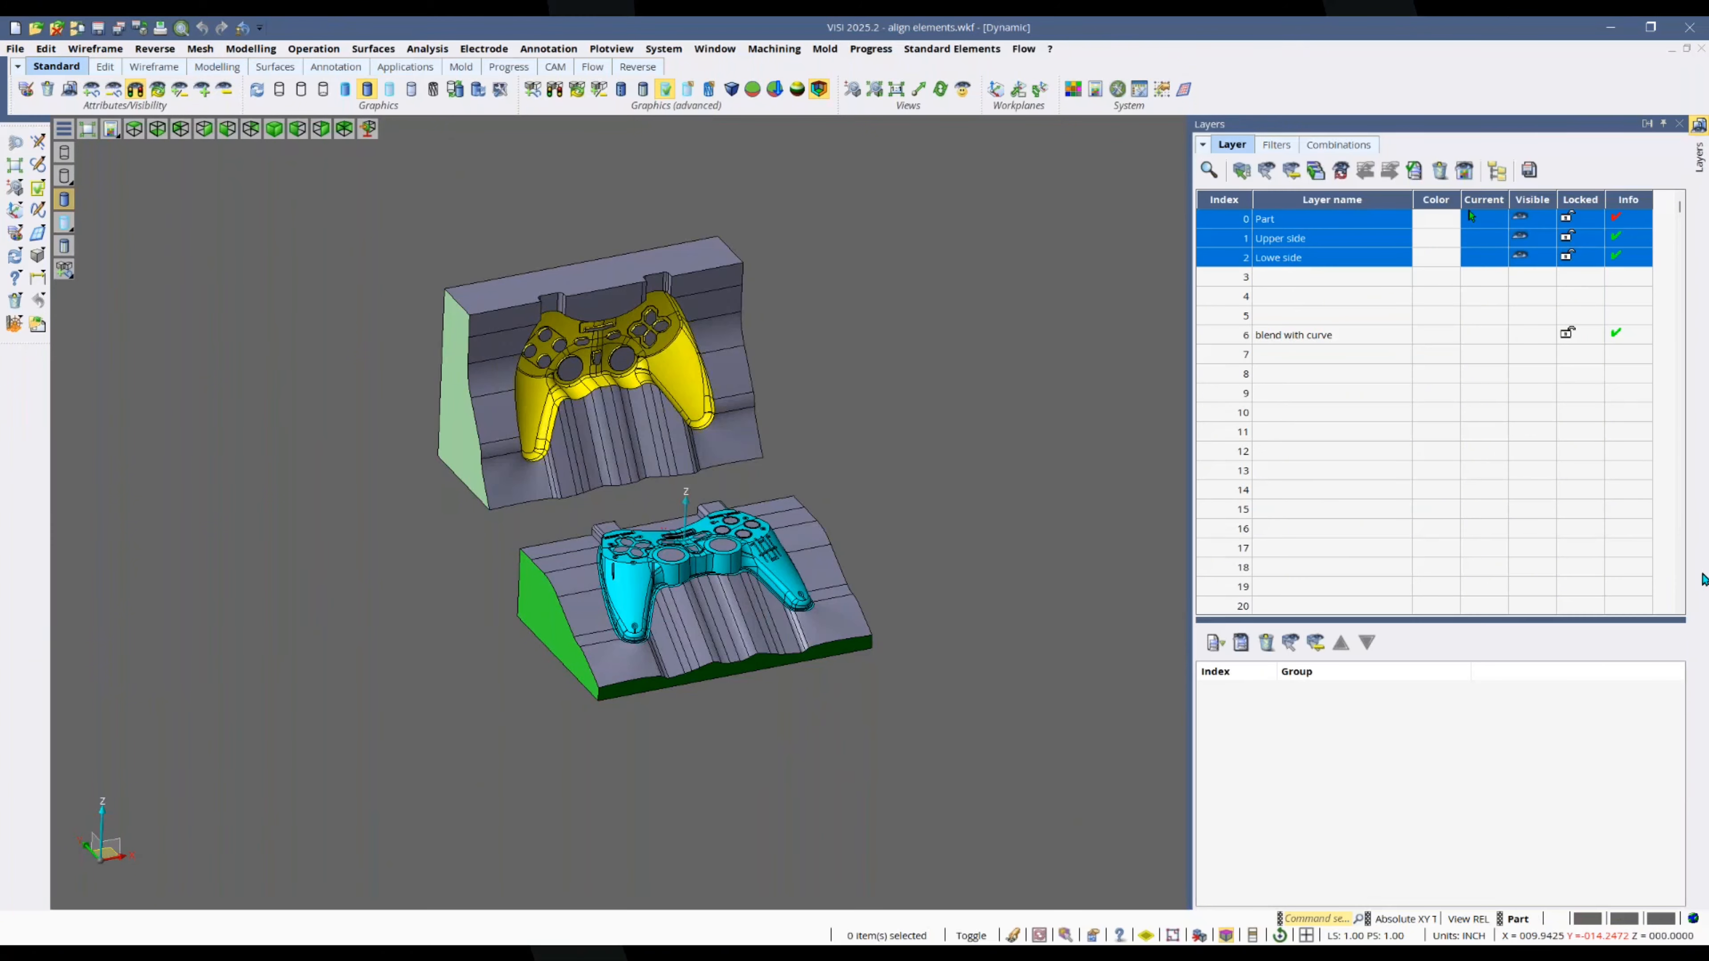
Step: Open the Solids group manager
{"action": "left_click", "coordinate": [260, 50]}
{"action": "left_click", "coordinate": [330, 633]}
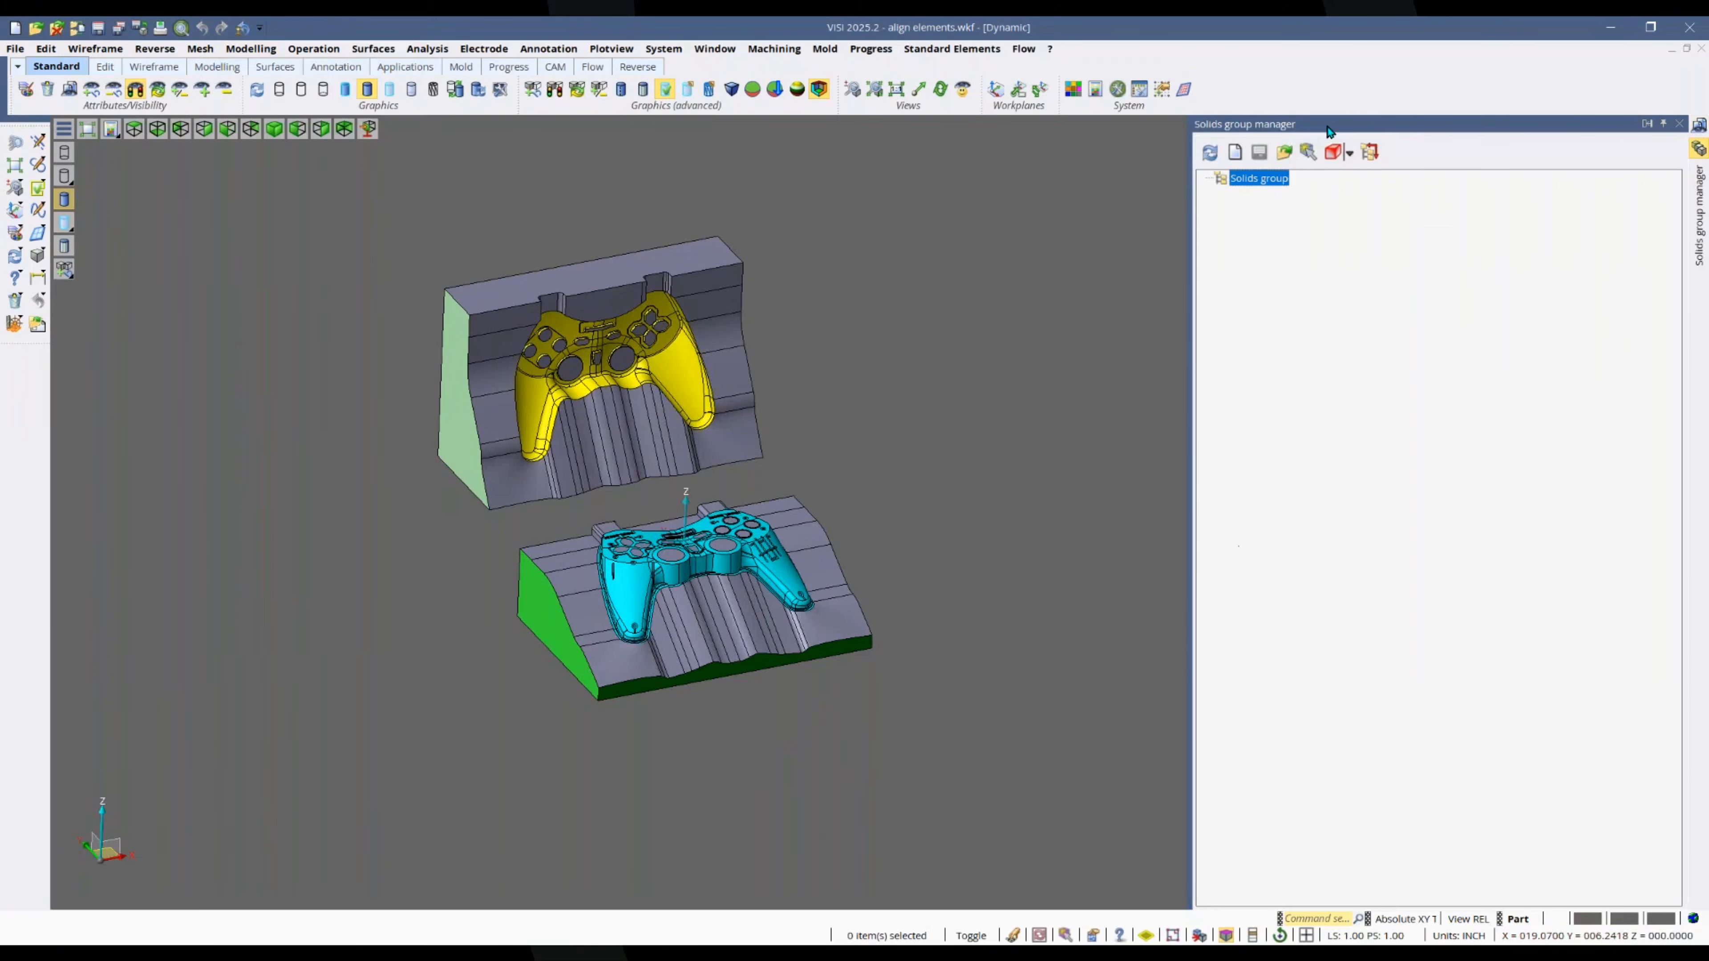
{"action": "right_click", "coordinate": [1246, 189]}
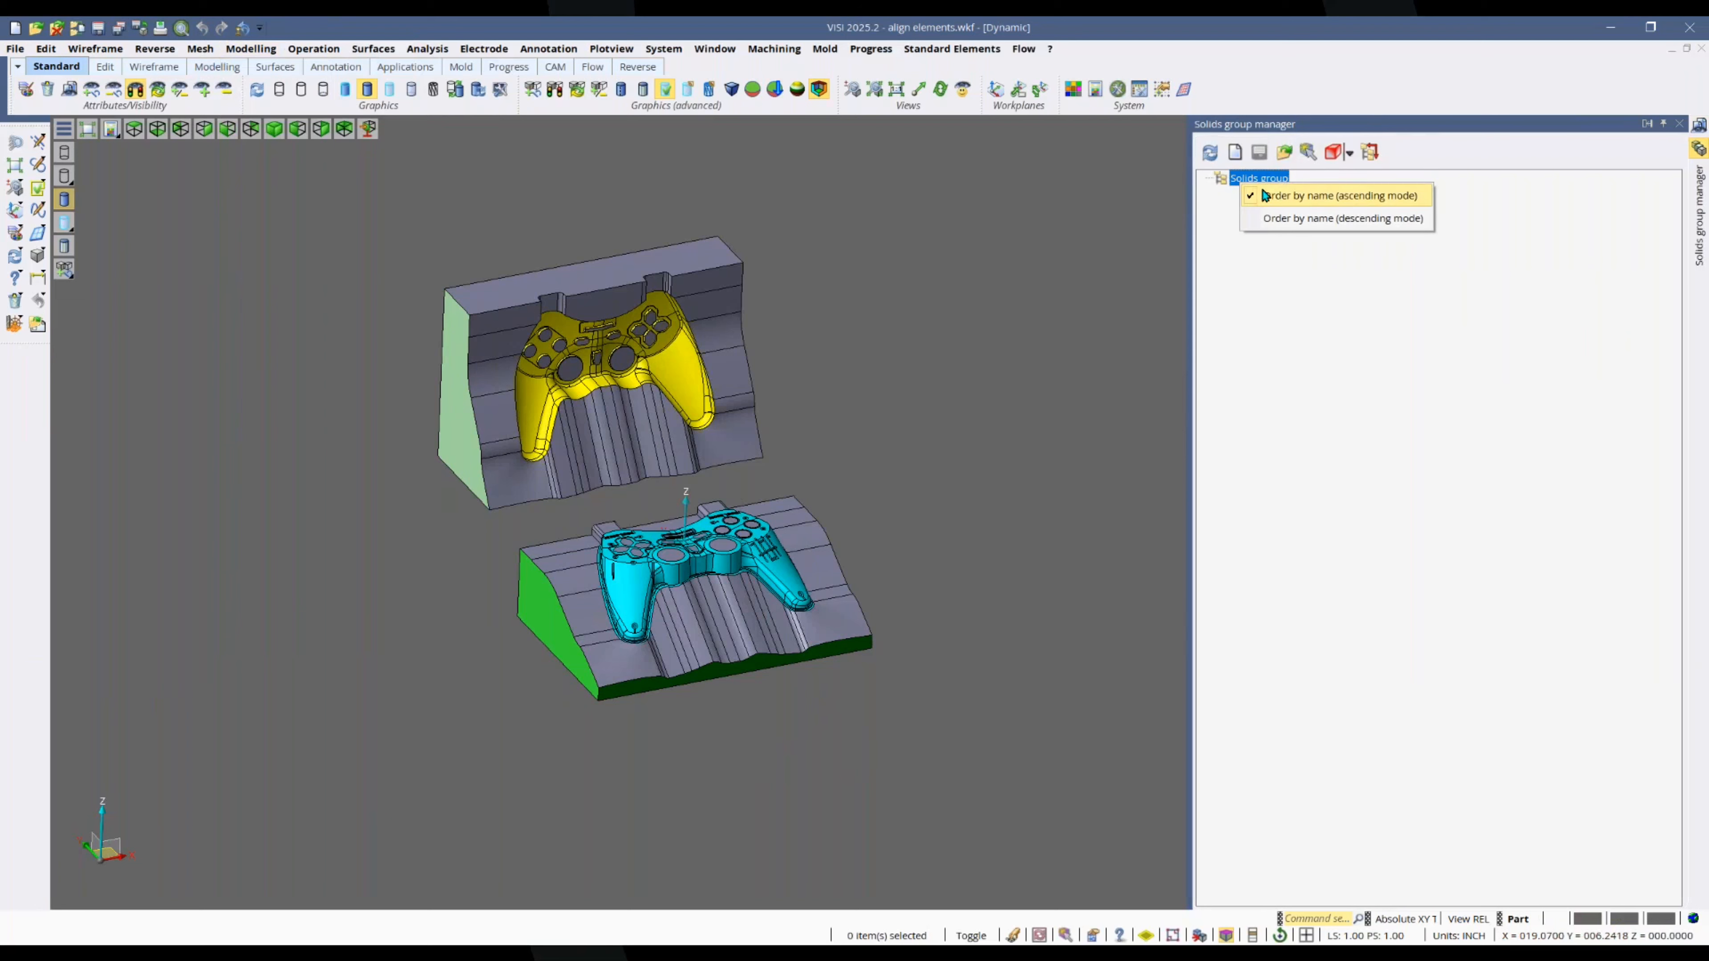
{"action": "left_click", "coordinate": [1311, 154]}
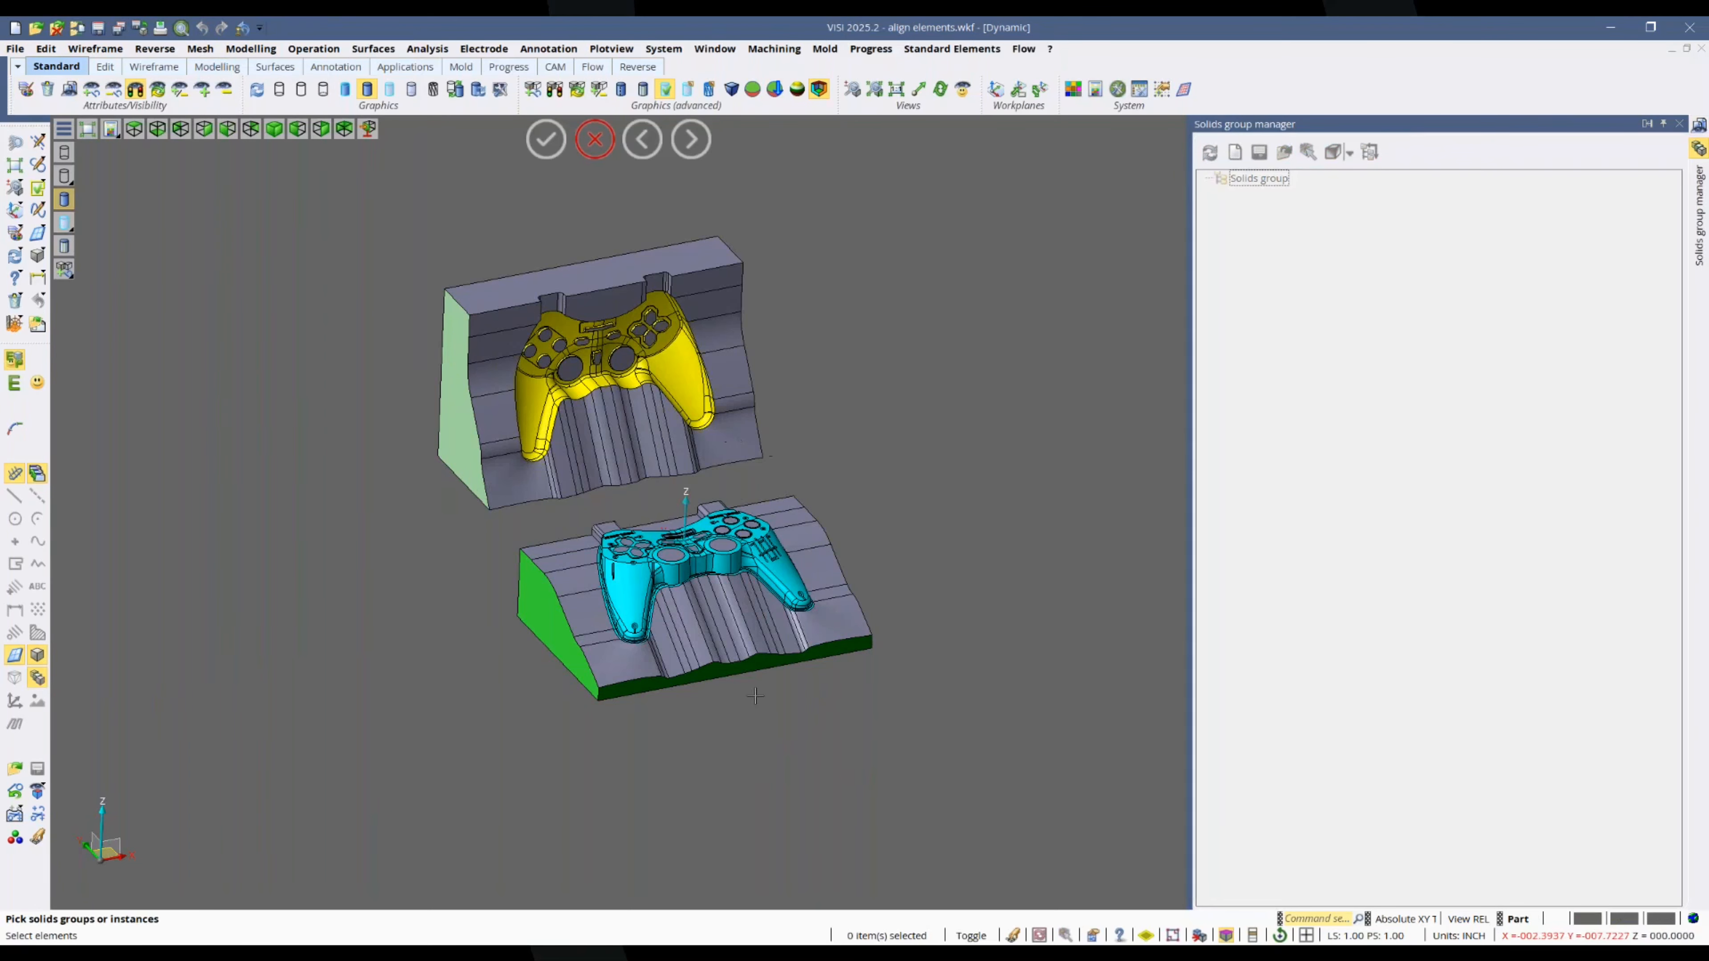
{"action": "key", "text": "Escape"}
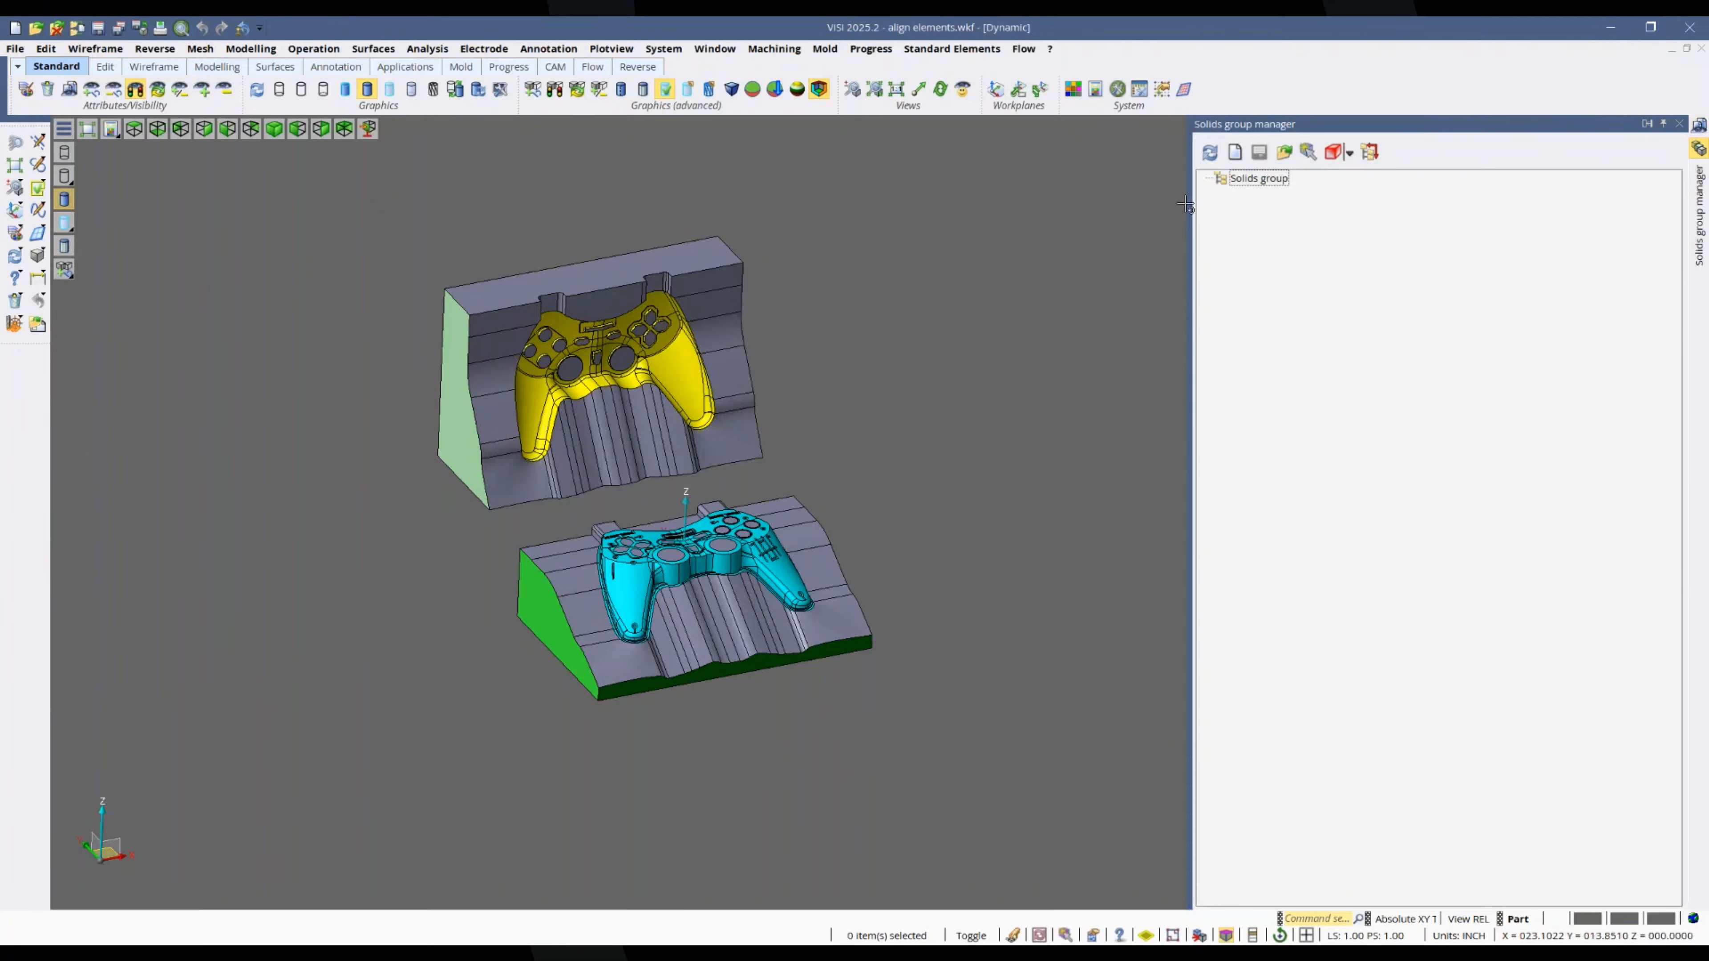
Step: Create a user solids group named 111 from the block with the yellow controller, with the application point at its lower corner
{"action": "left_click", "coordinate": [1234, 161]}
{"action": "left_click", "coordinate": [758, 455]}
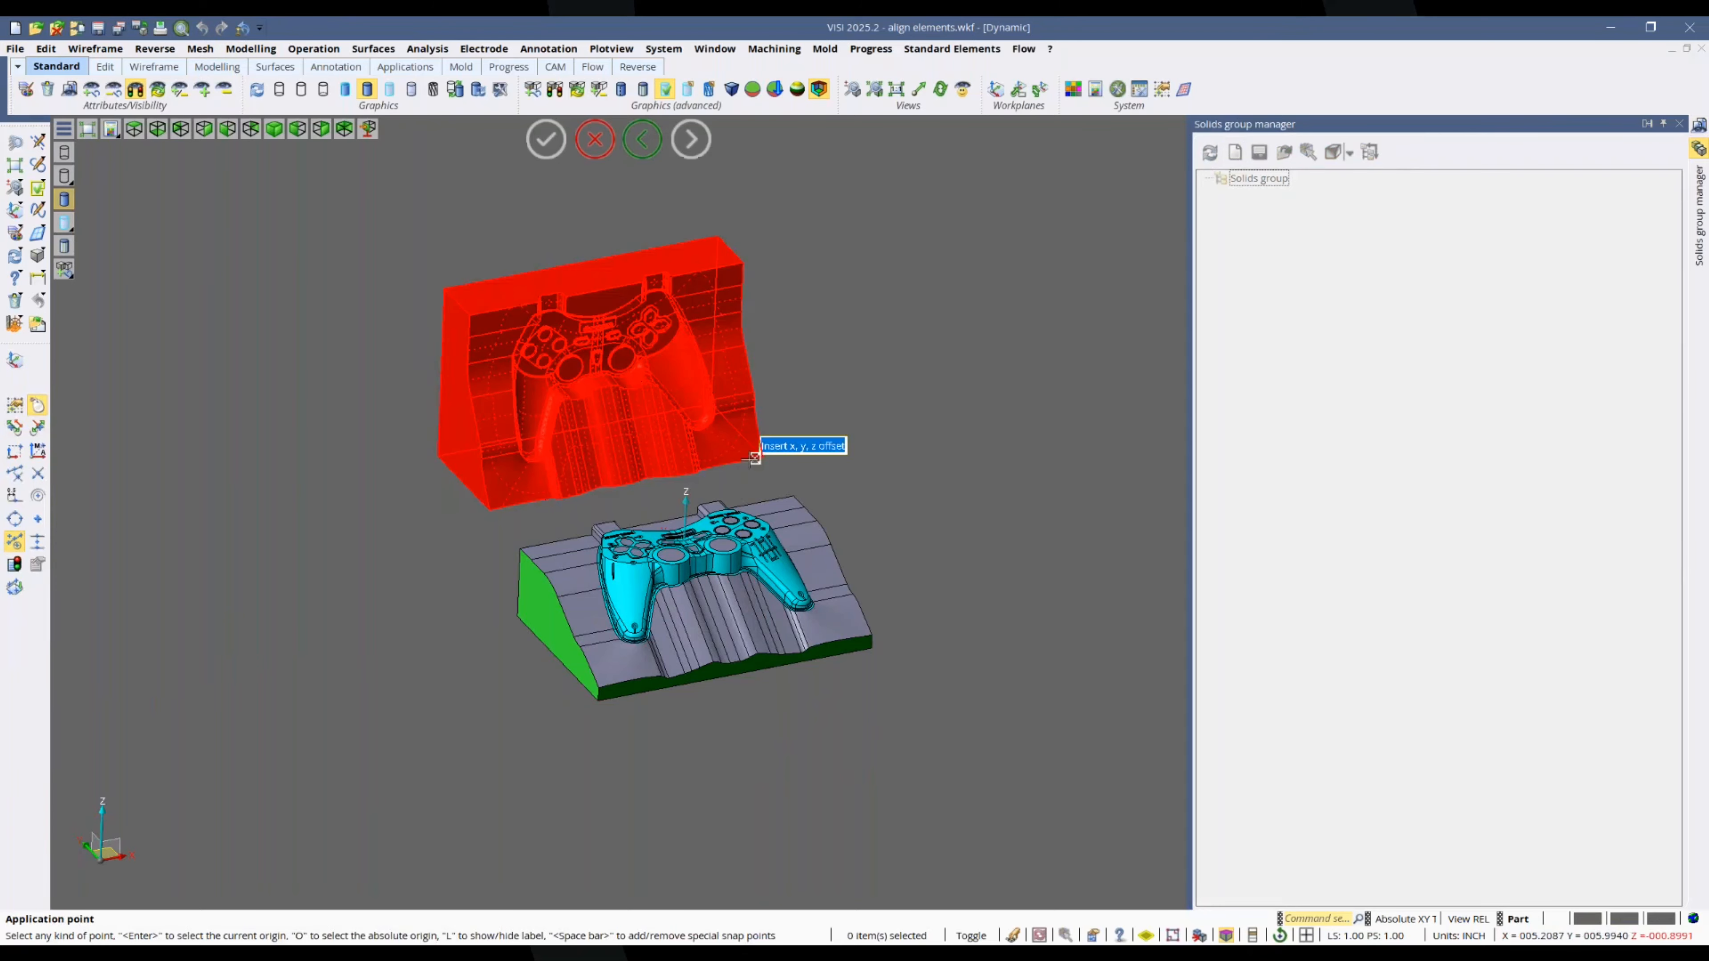
{"action": "left_click", "coordinate": [763, 458]}
{"action": "type", "text": "111"}
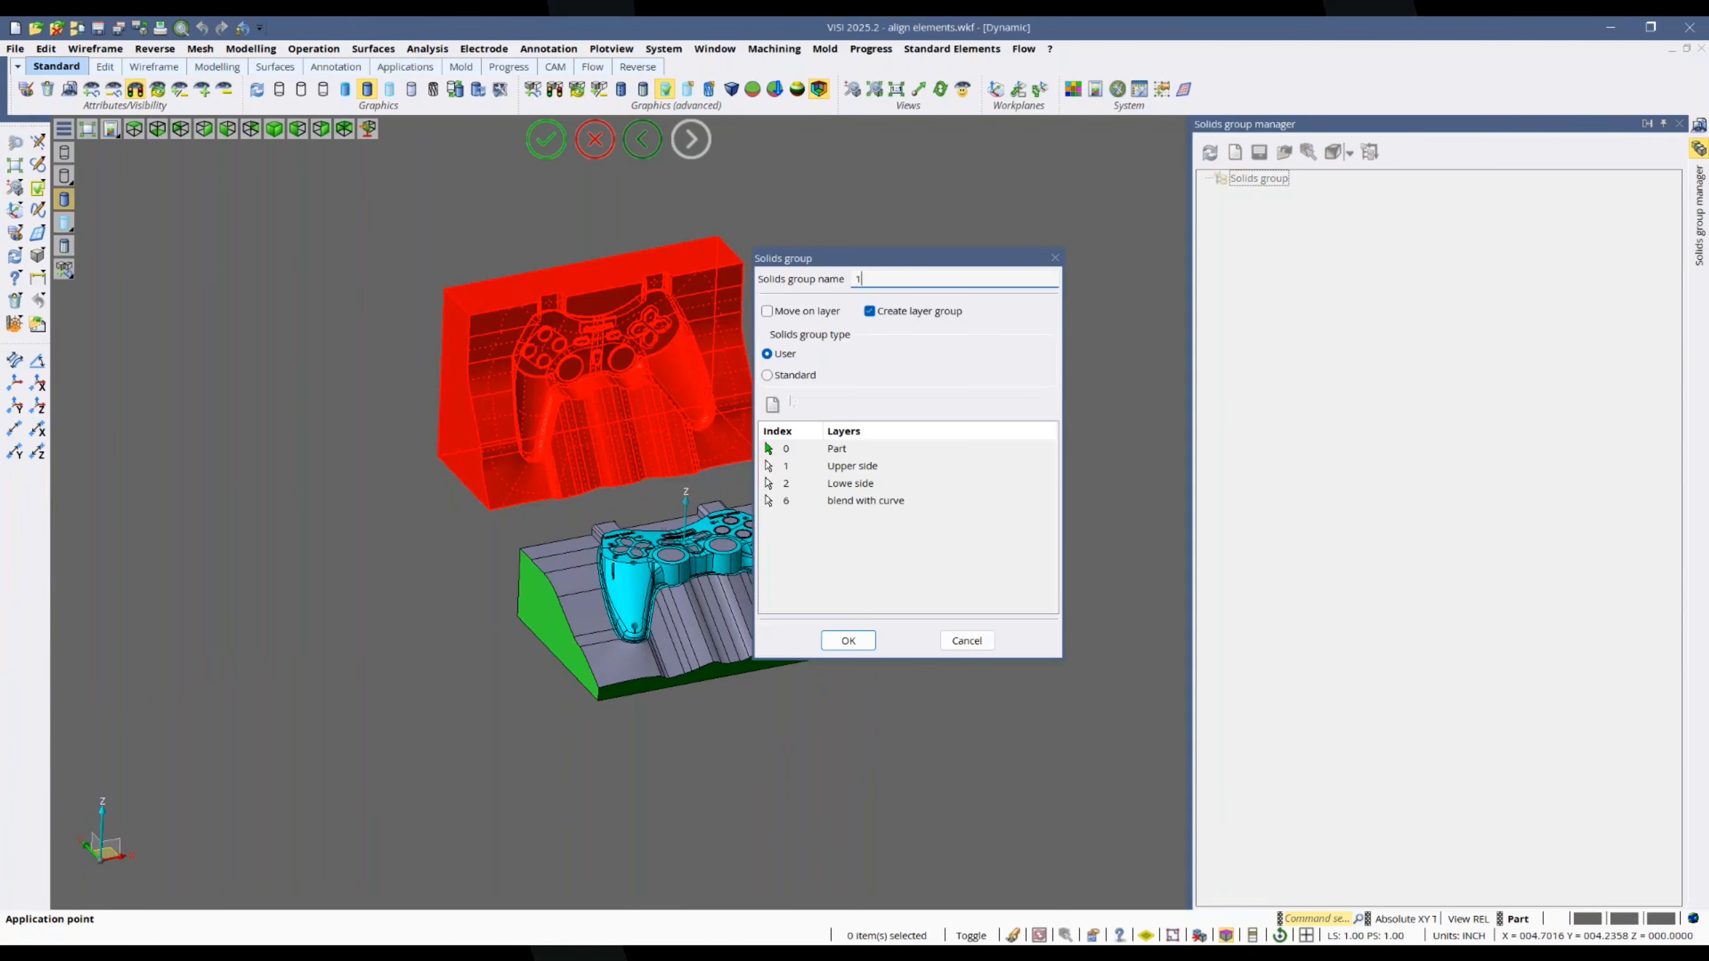
{"action": "left_click", "coordinate": [848, 640]}
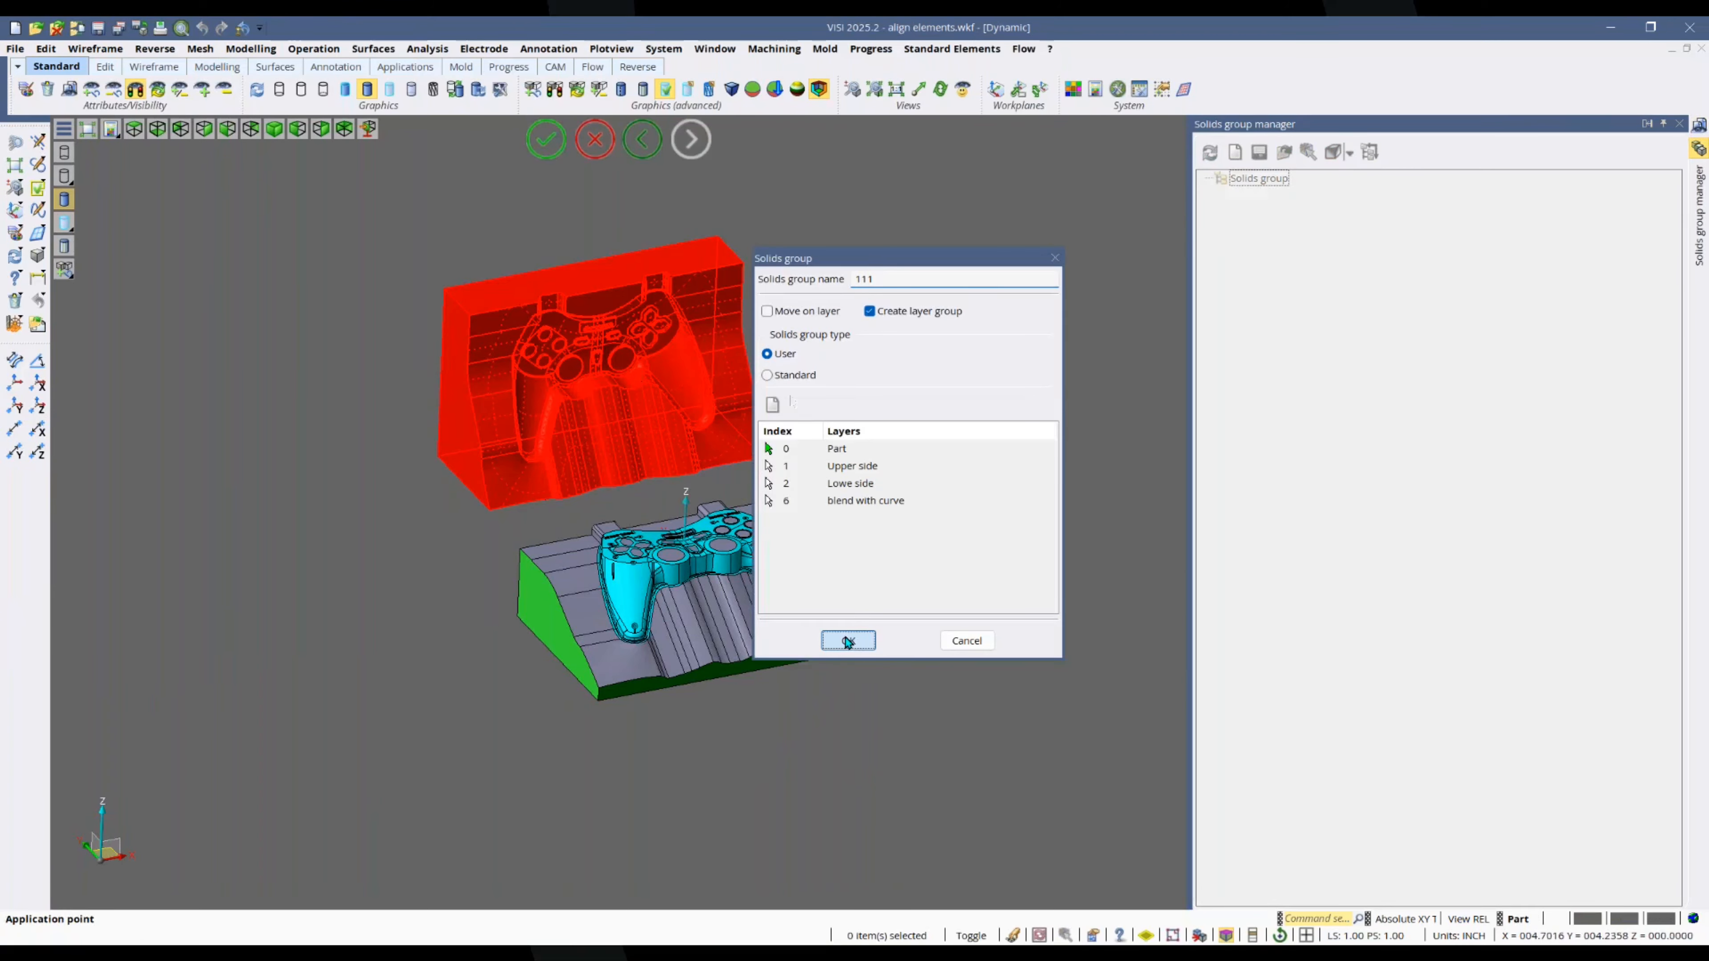
Step: Add the block with the cyan controller to solids group 111
{"action": "left_click", "coordinate": [1258, 196]}
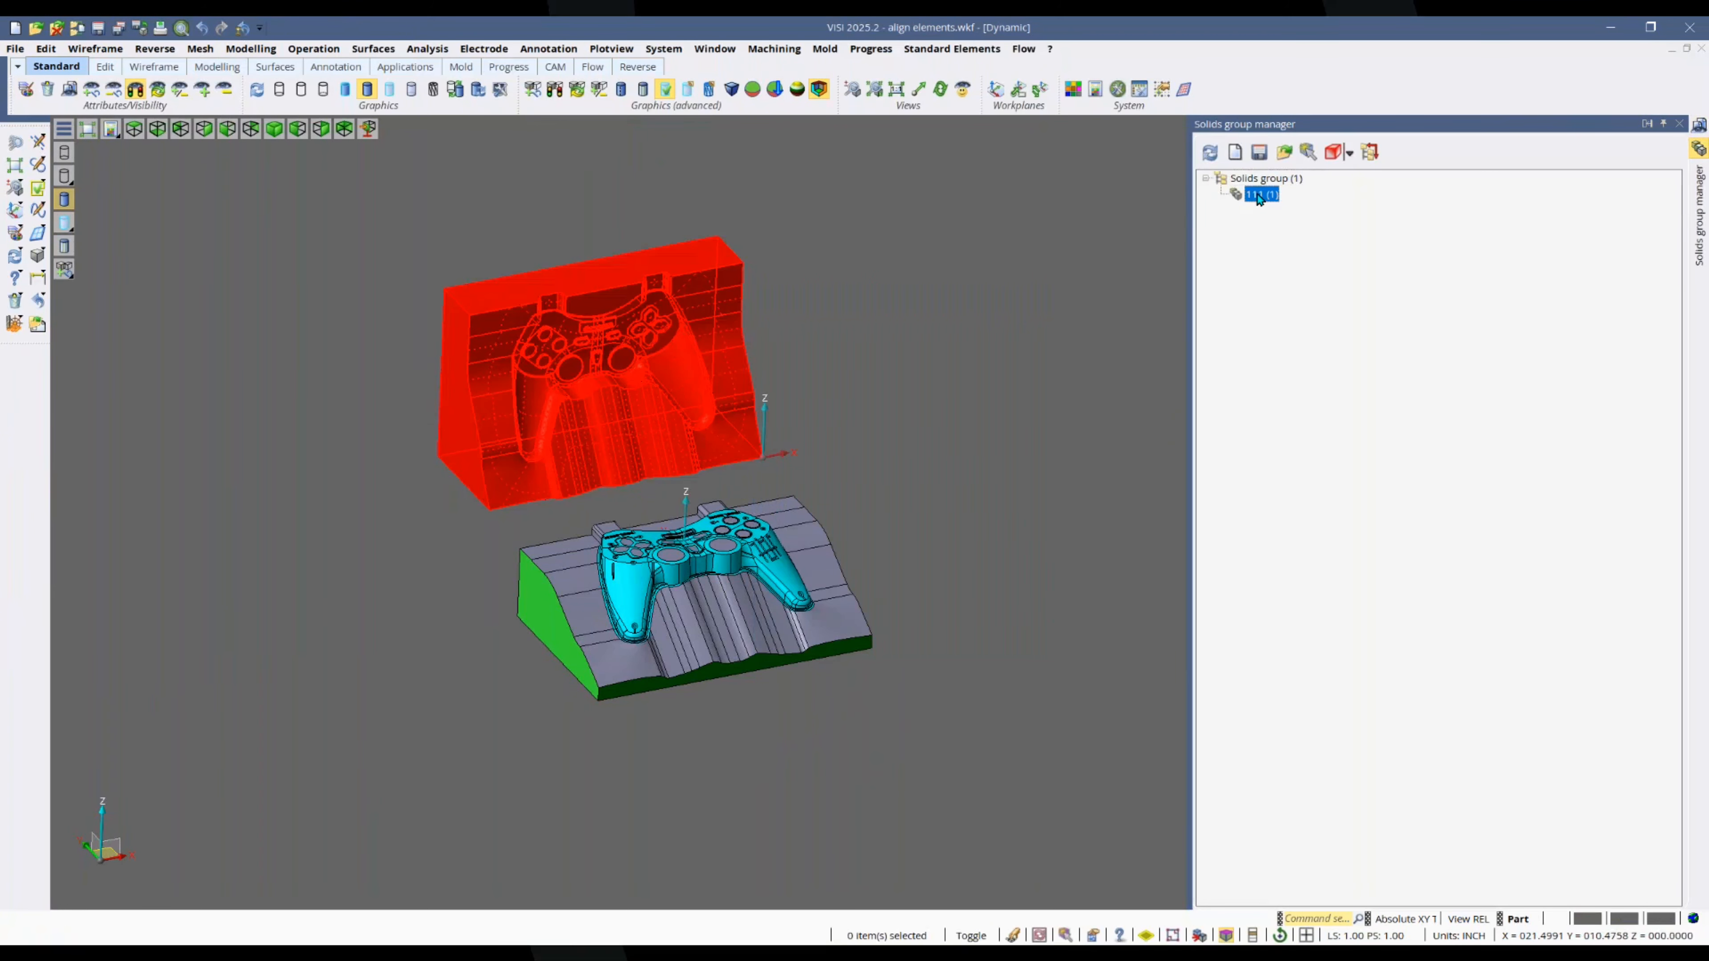
{"action": "right_click", "coordinate": [1258, 197]}
{"action": "left_click", "coordinate": [1331, 207]}
{"action": "left_click", "coordinate": [811, 546]}
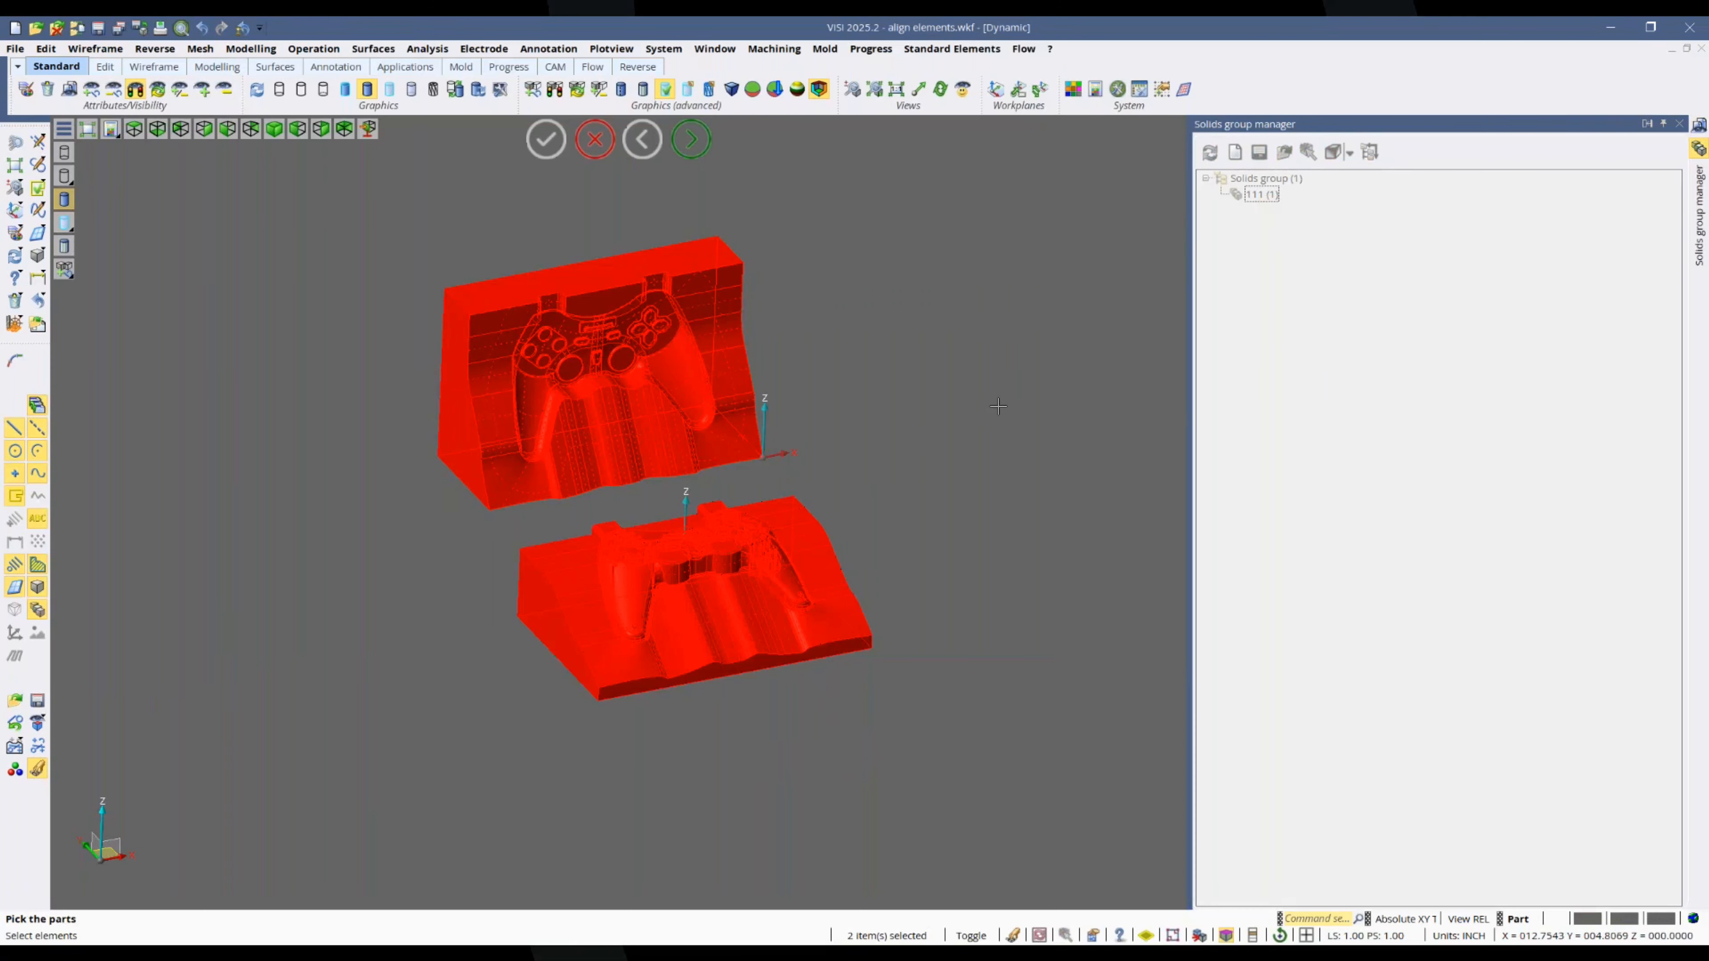
{"action": "right_click", "coordinate": [999, 407]}
{"action": "right_click", "coordinate": [998, 407]}
{"action": "left_click", "coordinate": [1064, 323]}
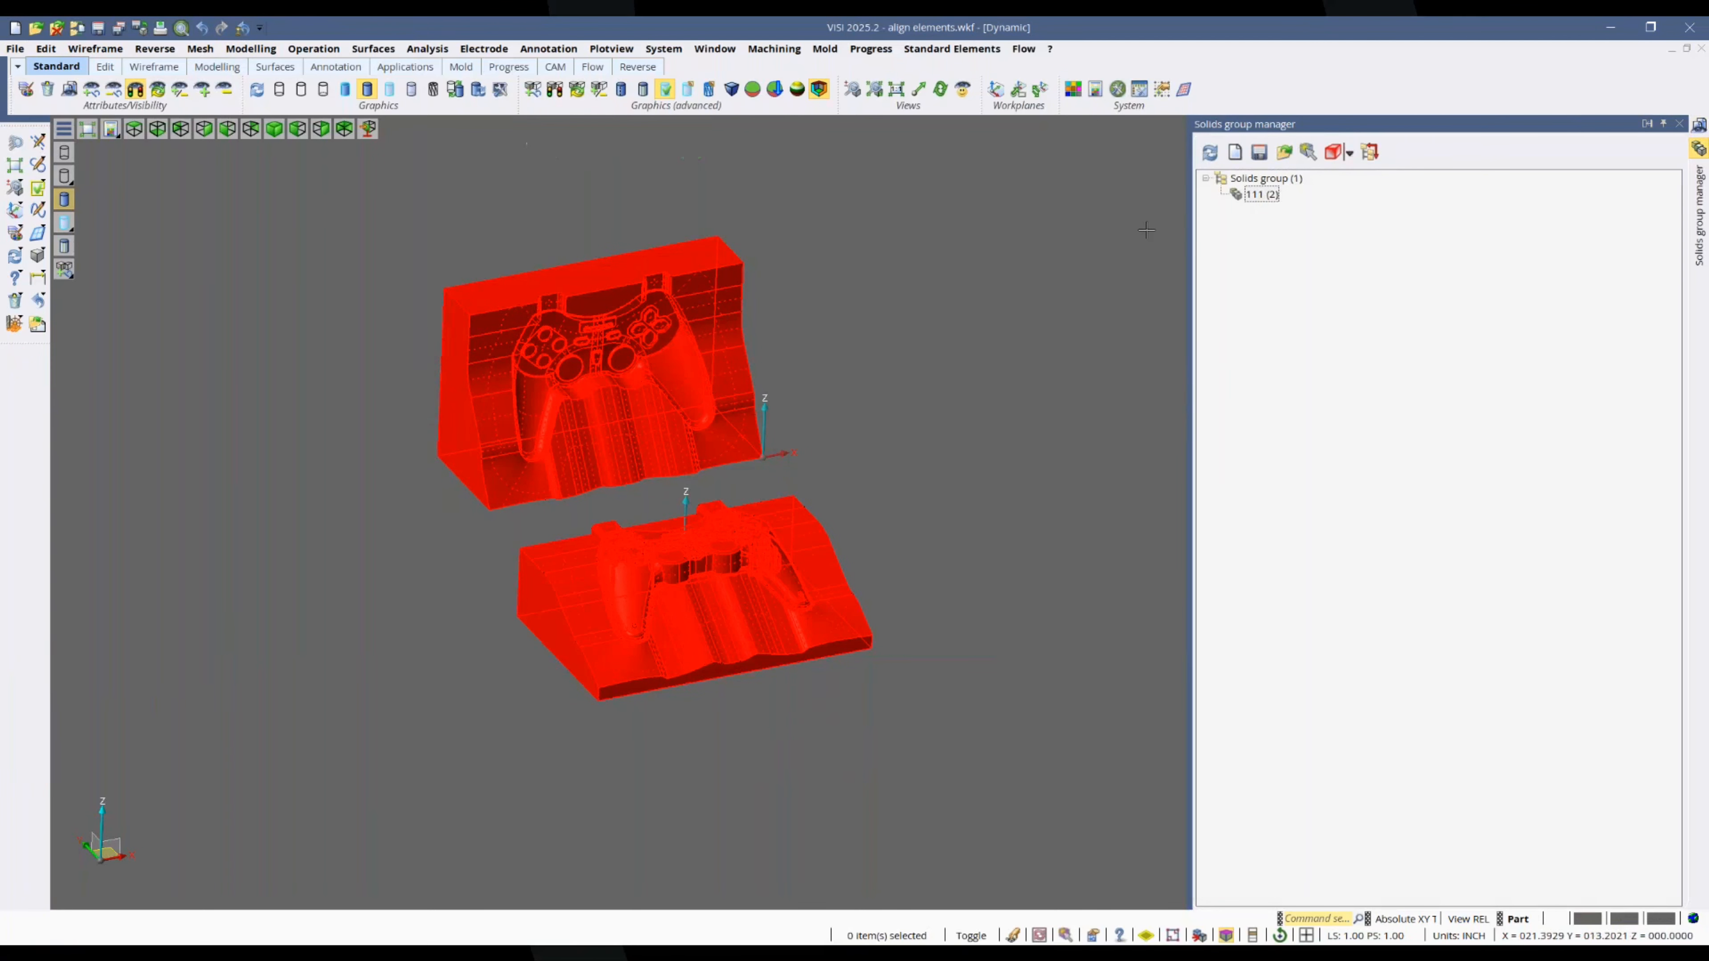
Step: Dissolve solids group 111
{"action": "left_click", "coordinate": [250, 48]}
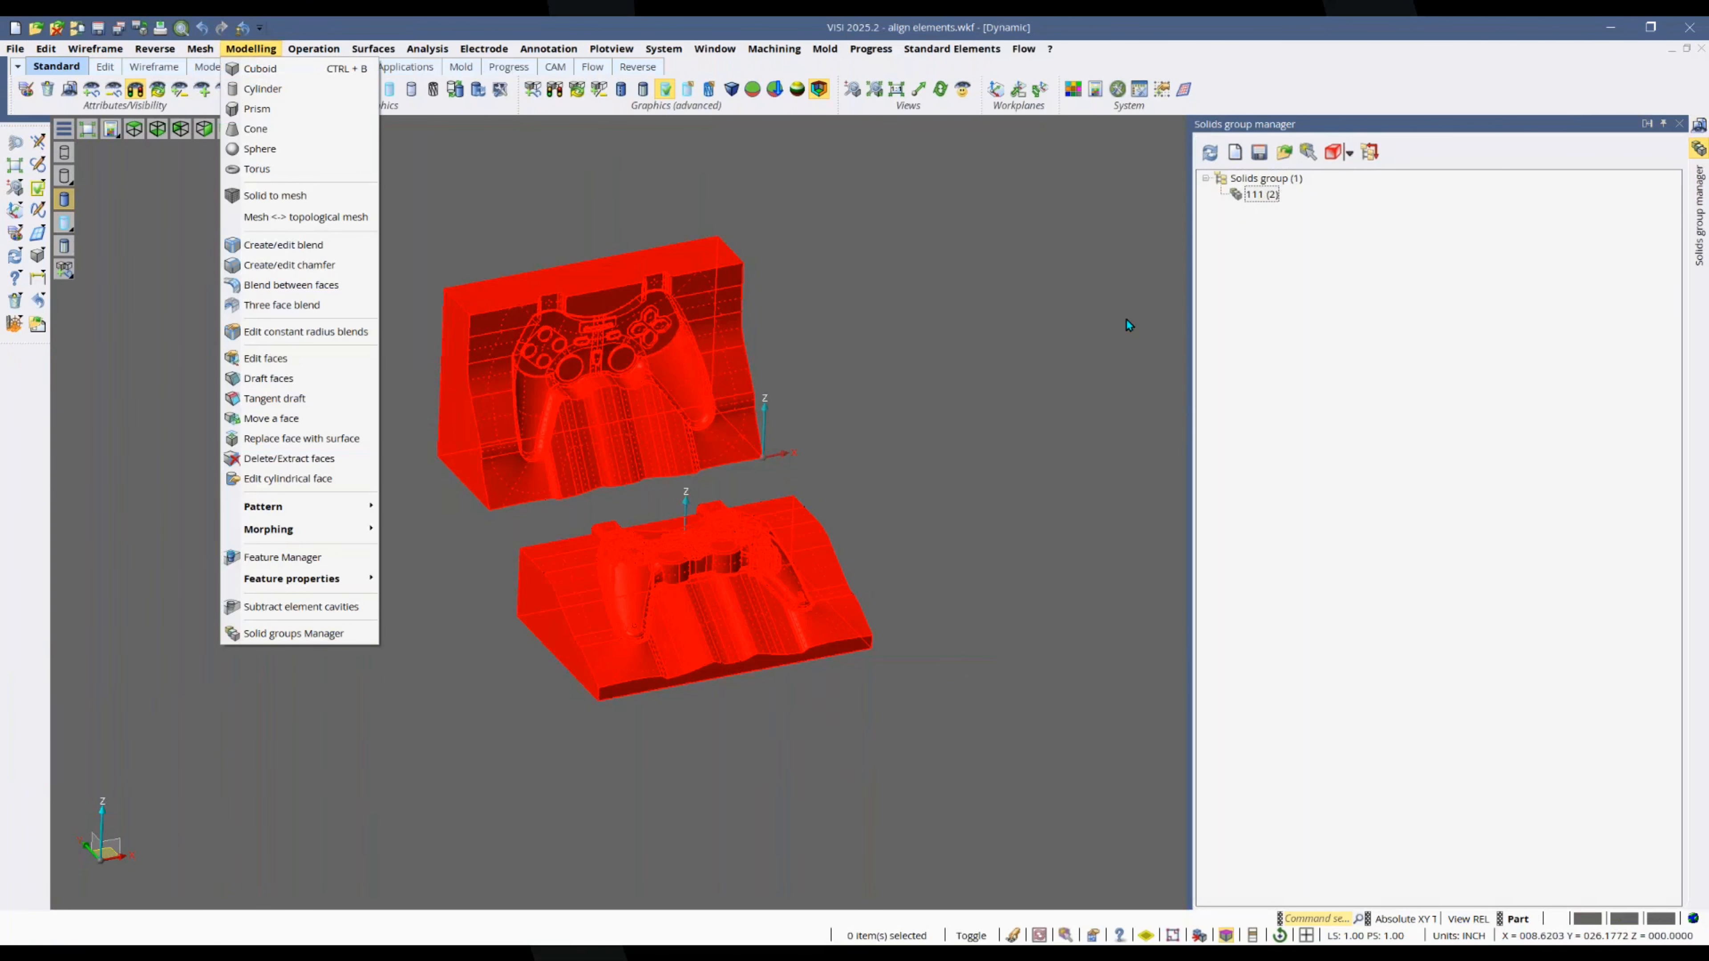
{"action": "left_click", "coordinate": [1255, 195]}
{"action": "right_click", "coordinate": [1260, 195]}
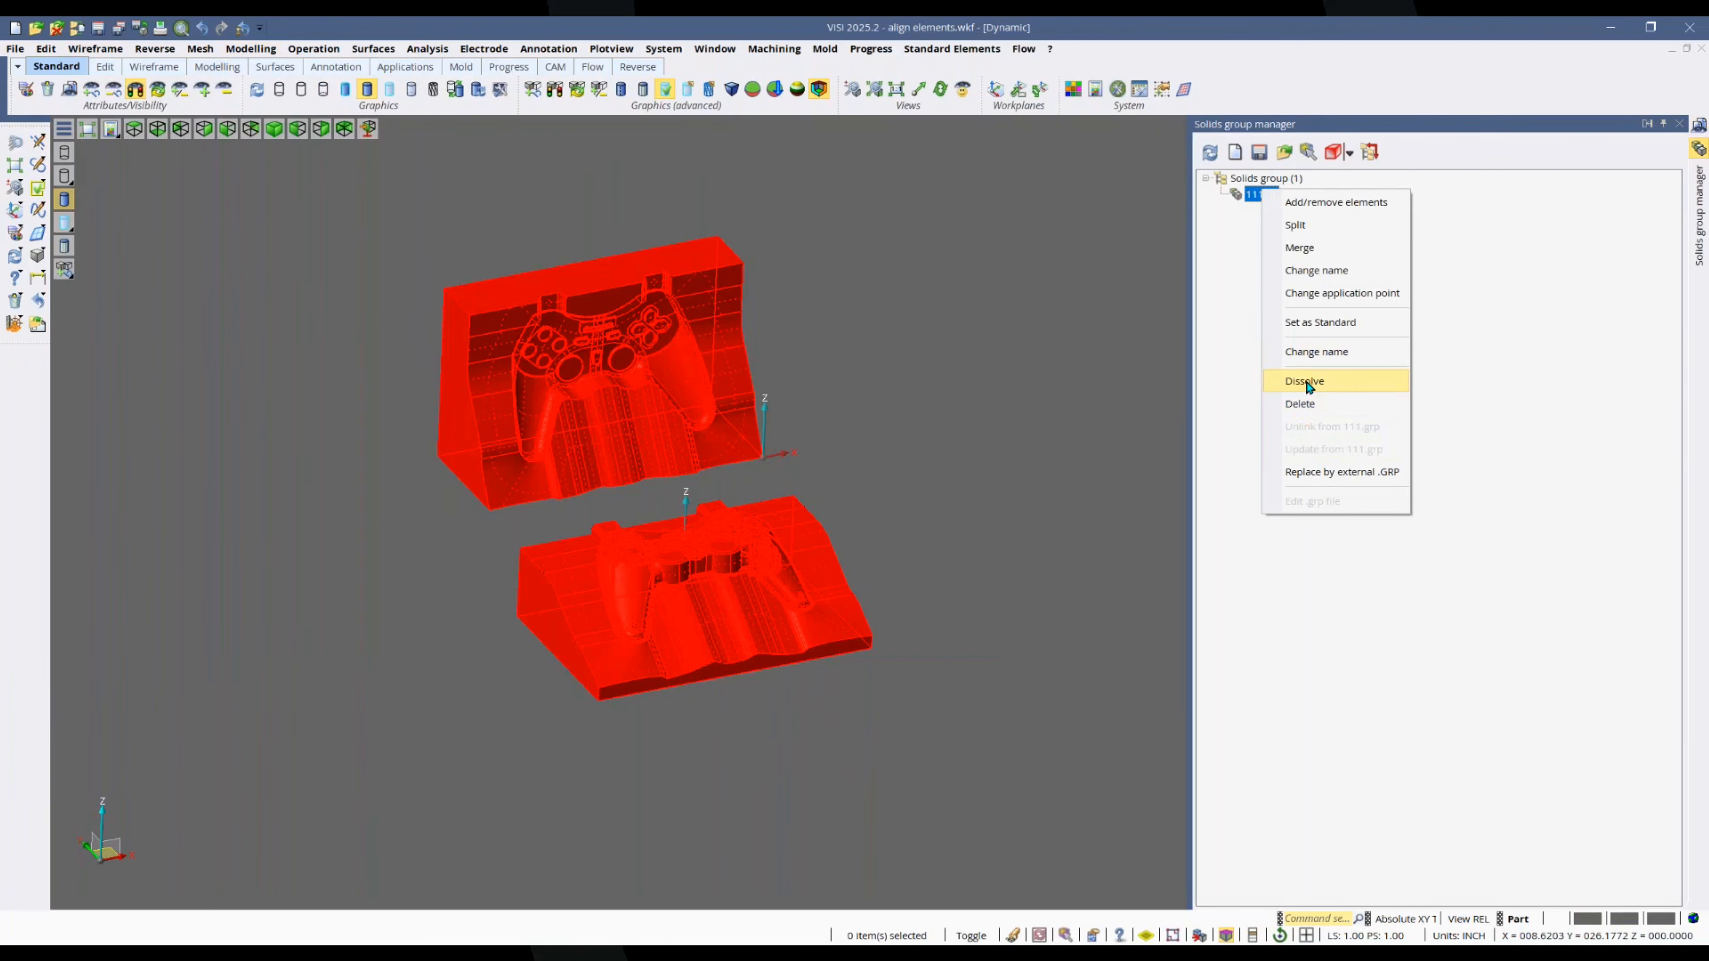
{"action": "left_click", "coordinate": [1304, 382]}
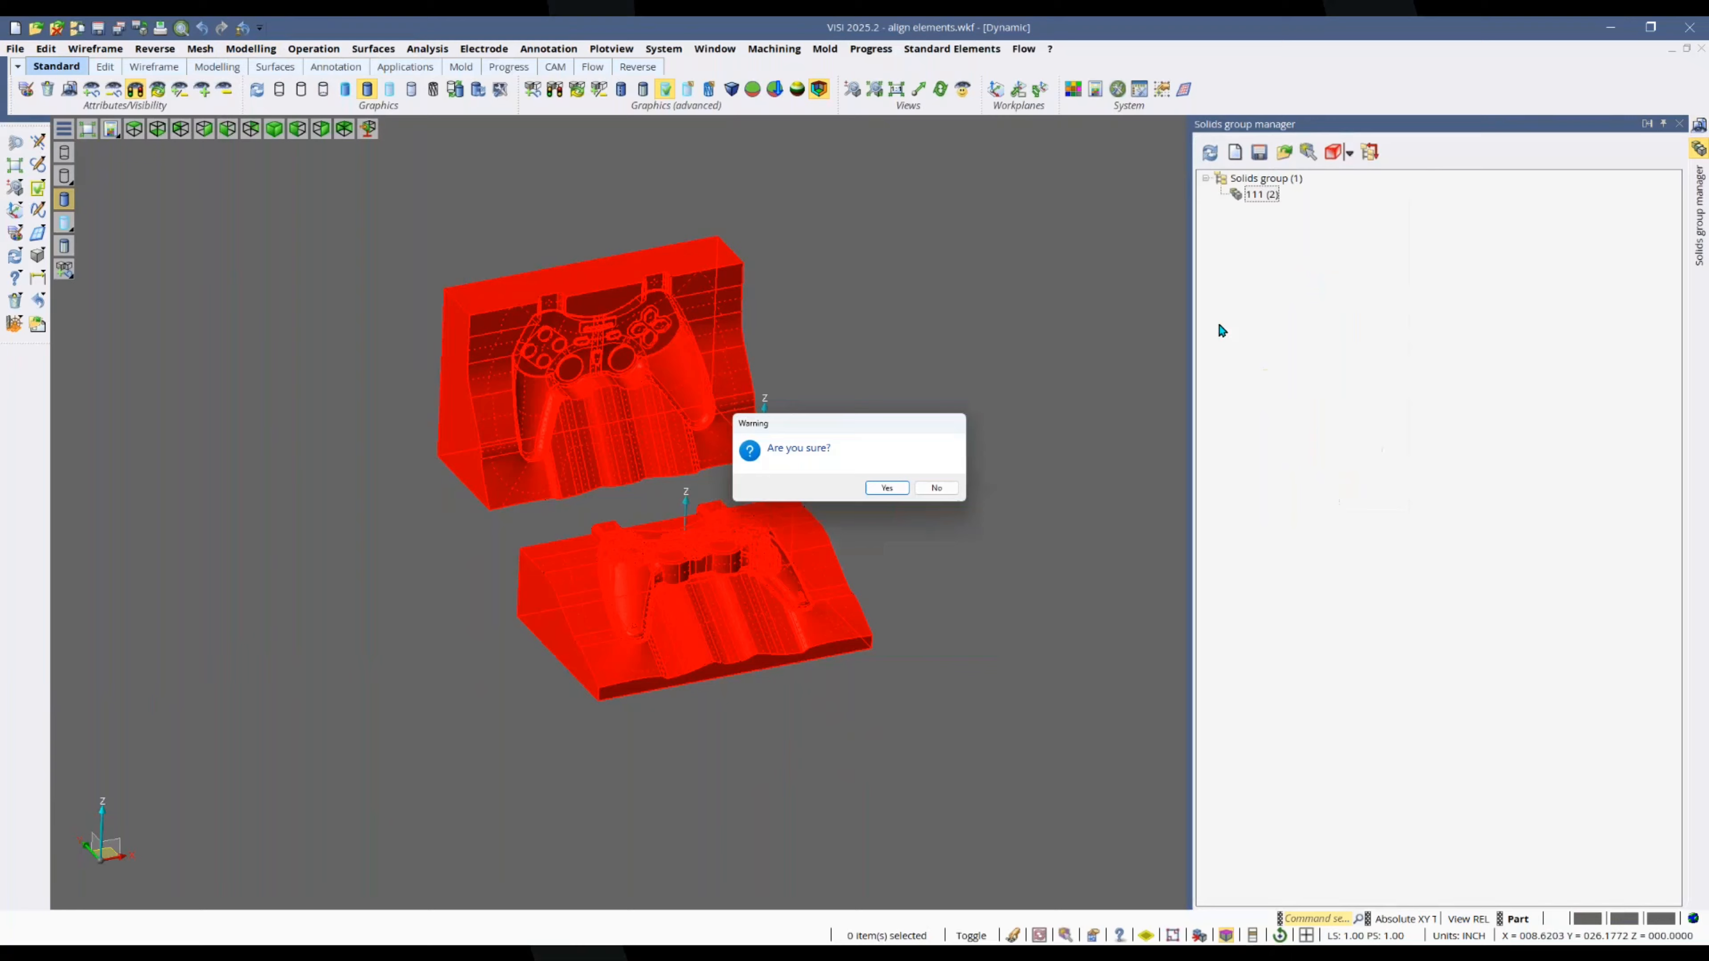
{"action": "left_click", "coordinate": [887, 488]}
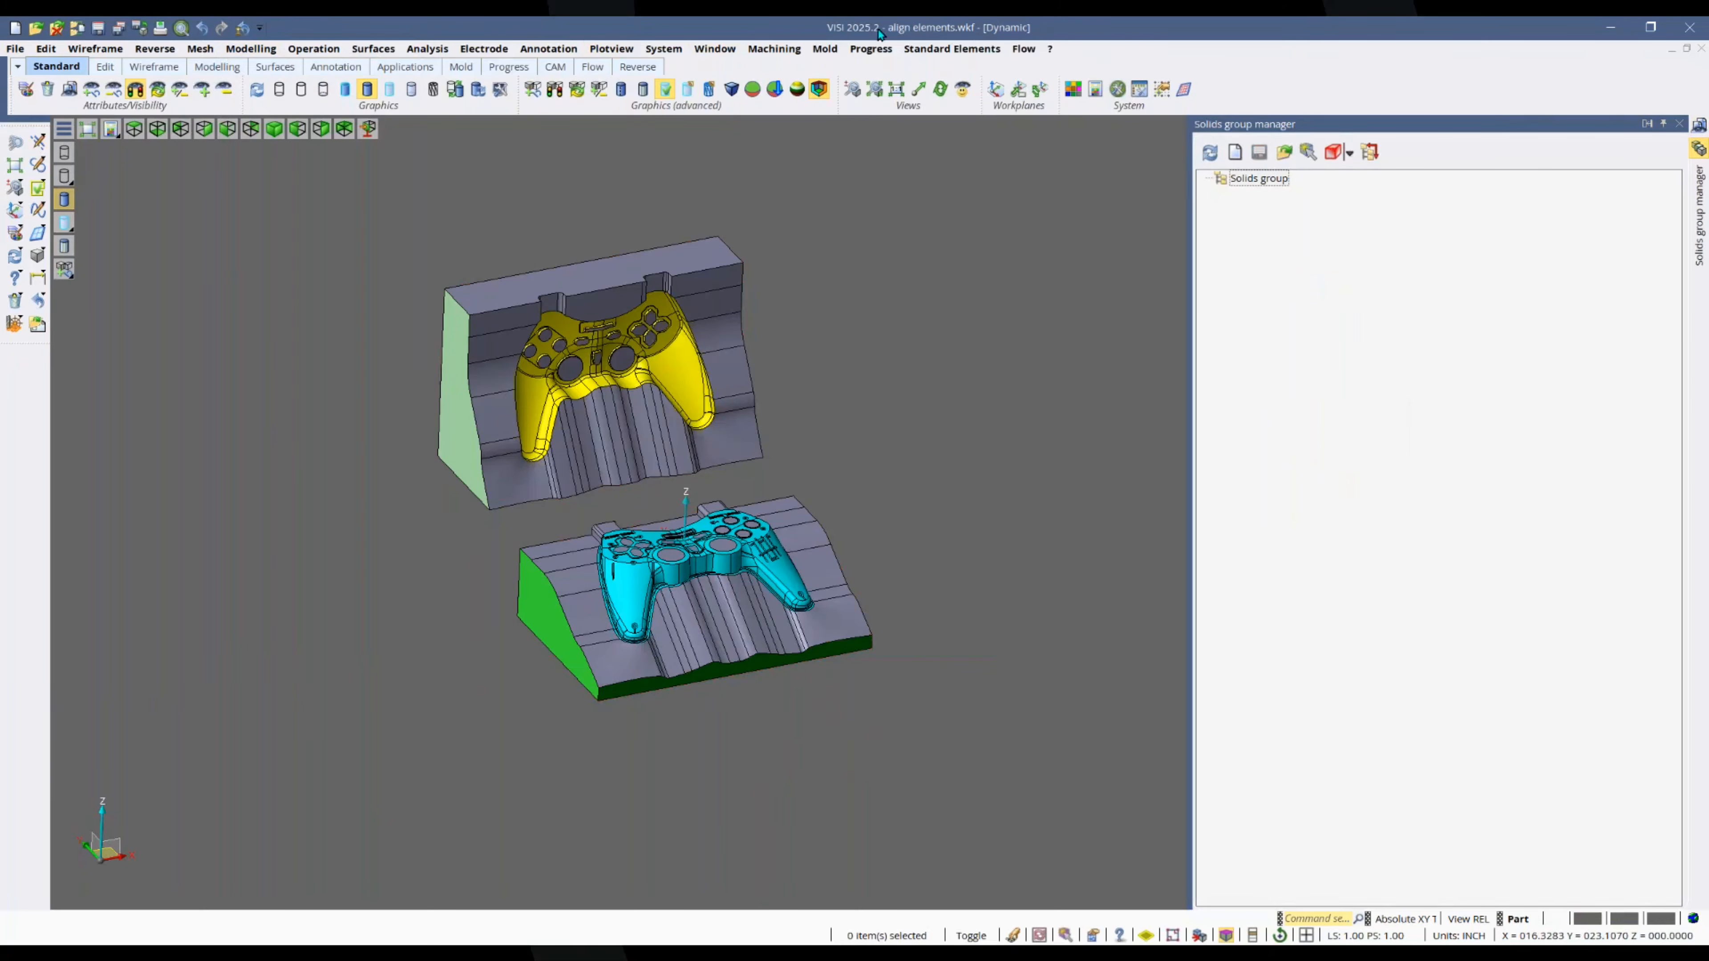
Step: Review the General page of the System Options and close it without applying changes
{"action": "left_click", "coordinate": [664, 48]}
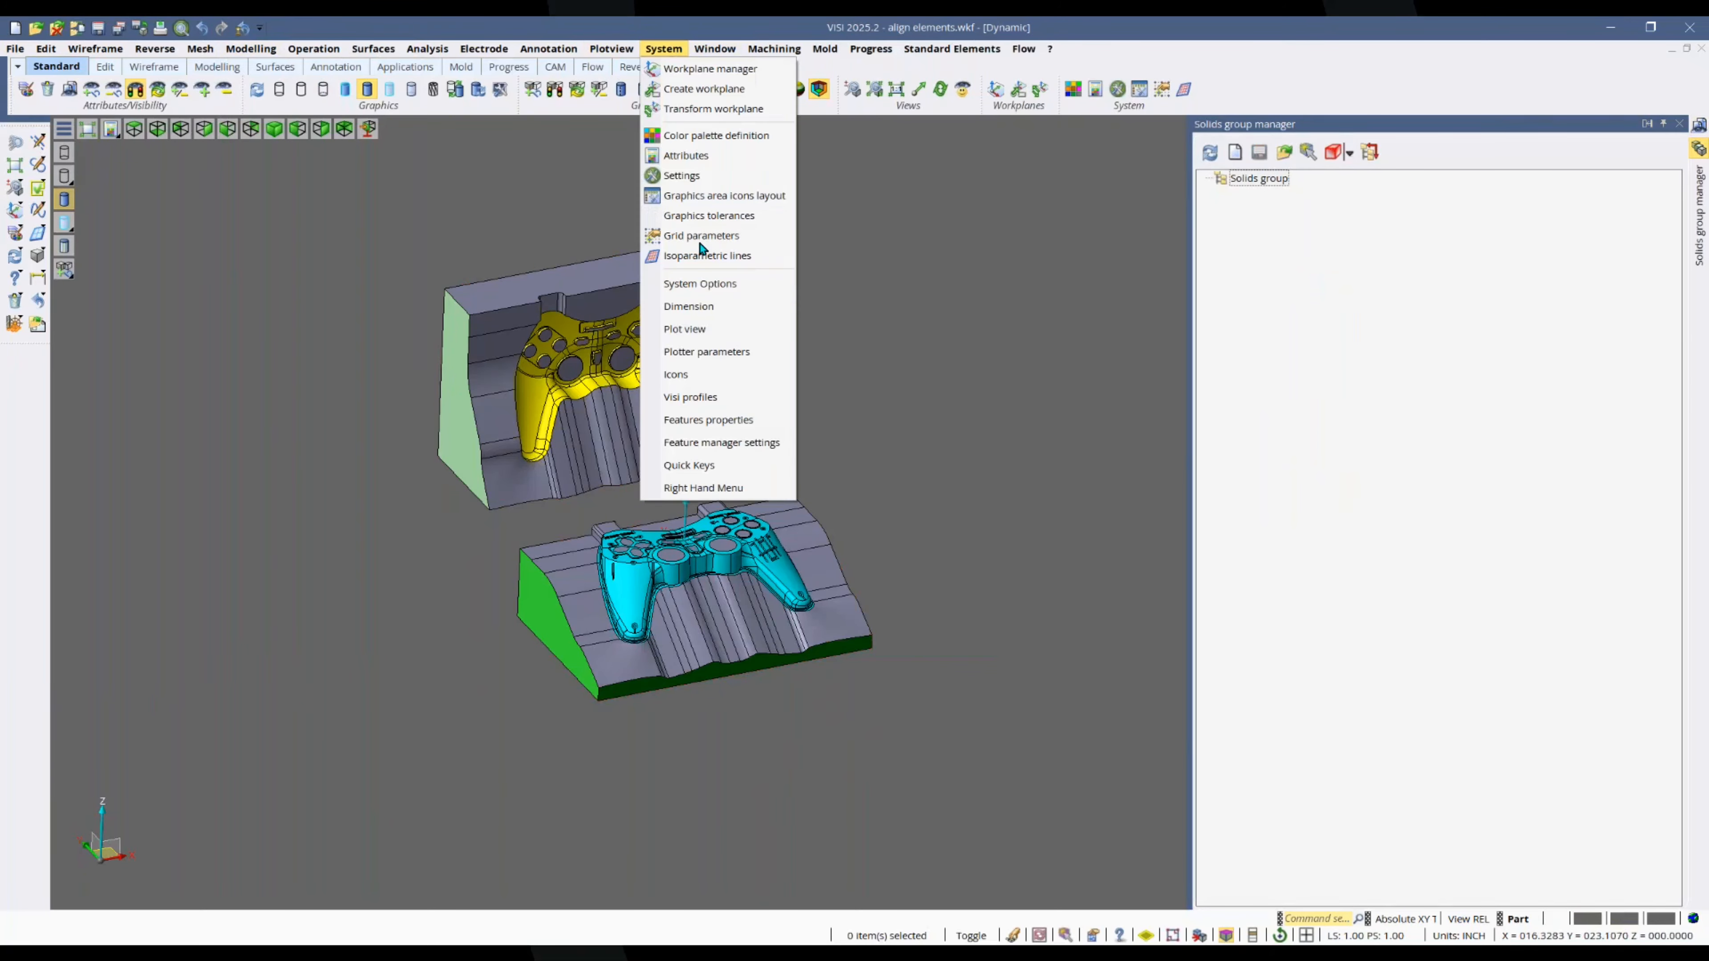
{"action": "left_click", "coordinate": [699, 283]}
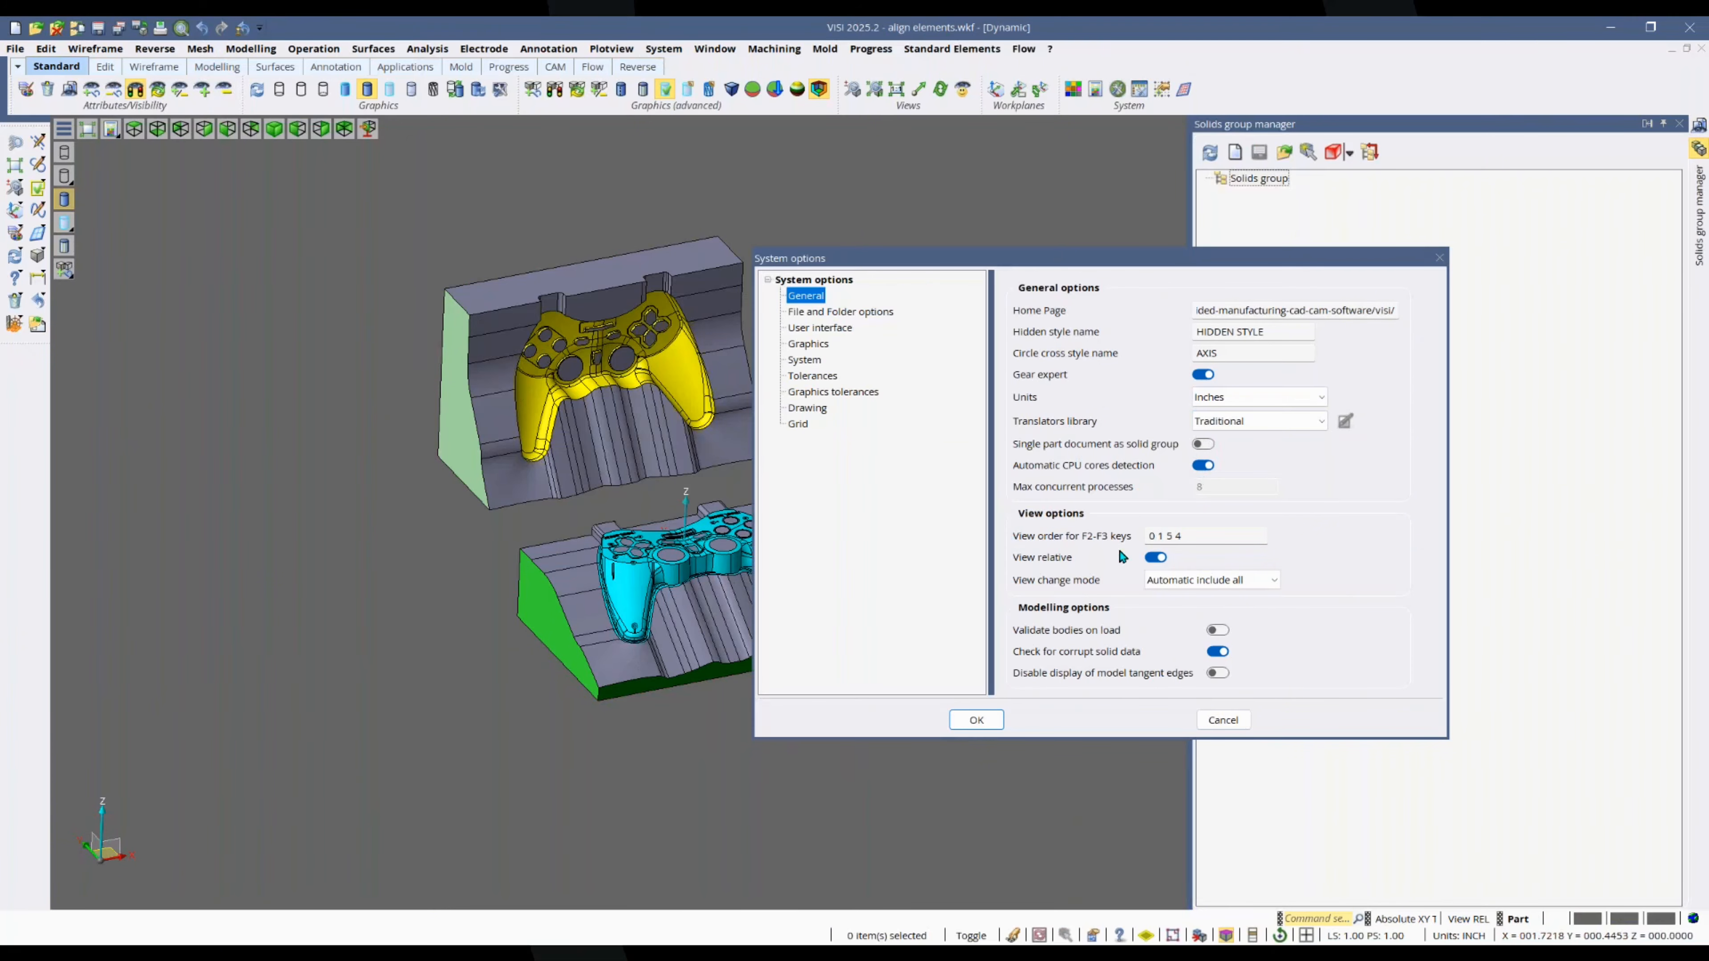
{"action": "left_click", "coordinate": [1222, 719]}
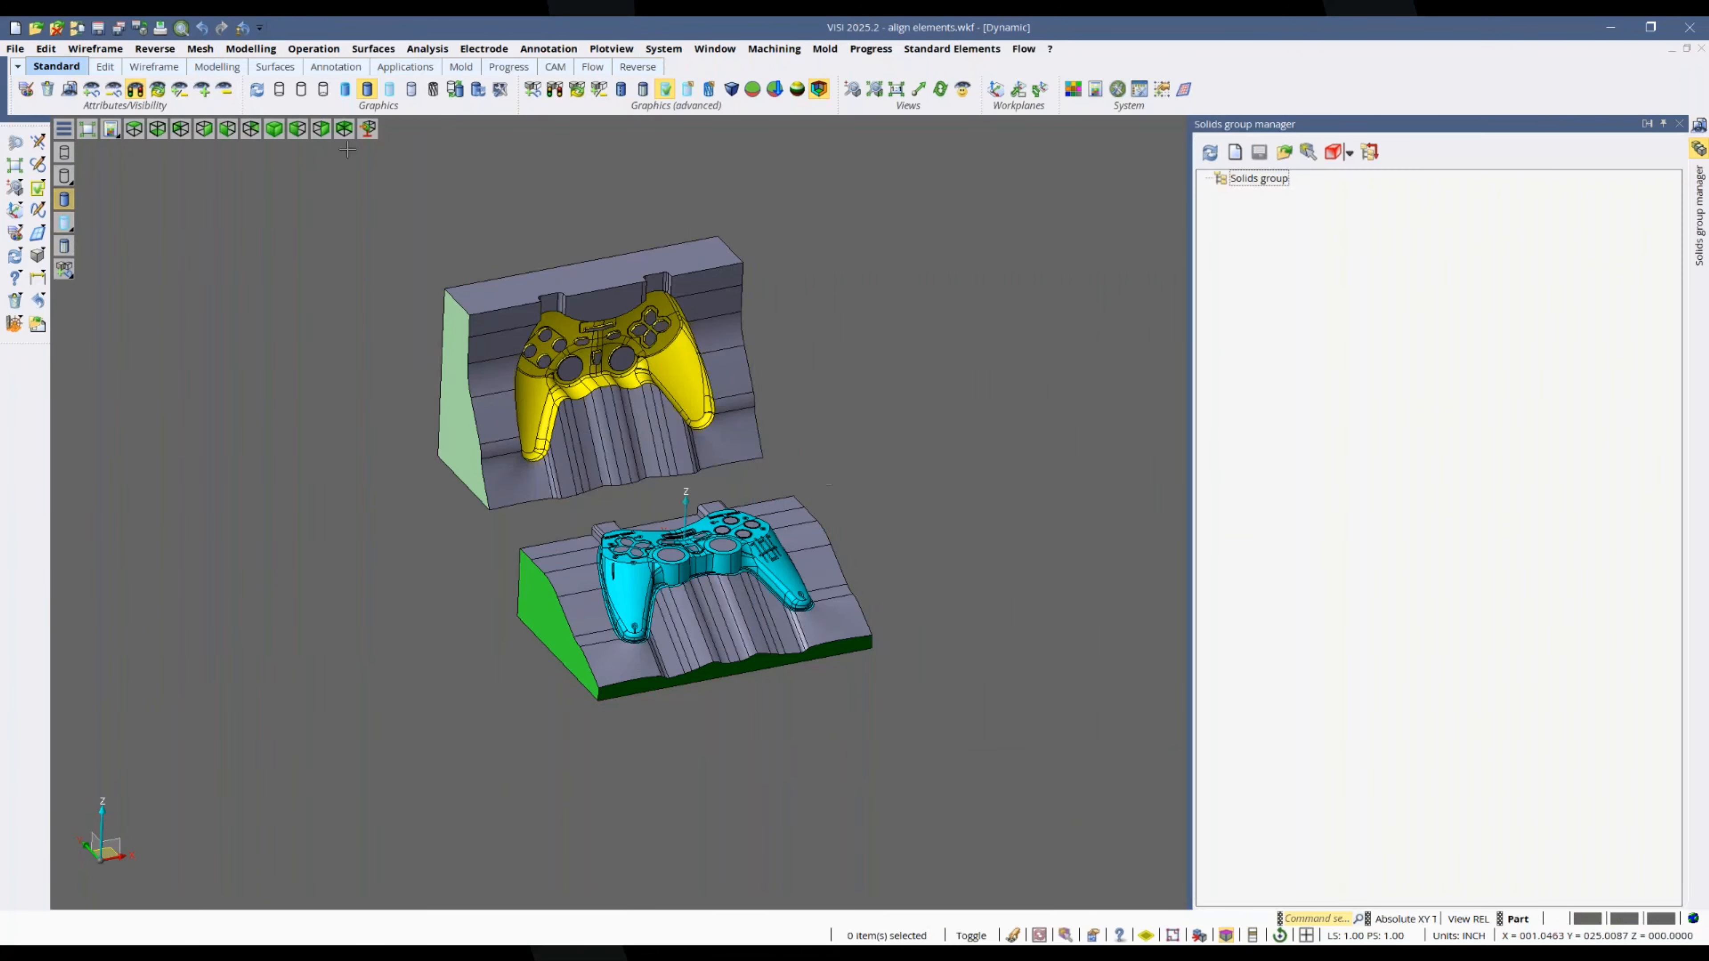
{"action": "left_click", "coordinate": [267, 54]}
{"action": "left_click", "coordinate": [94, 49]}
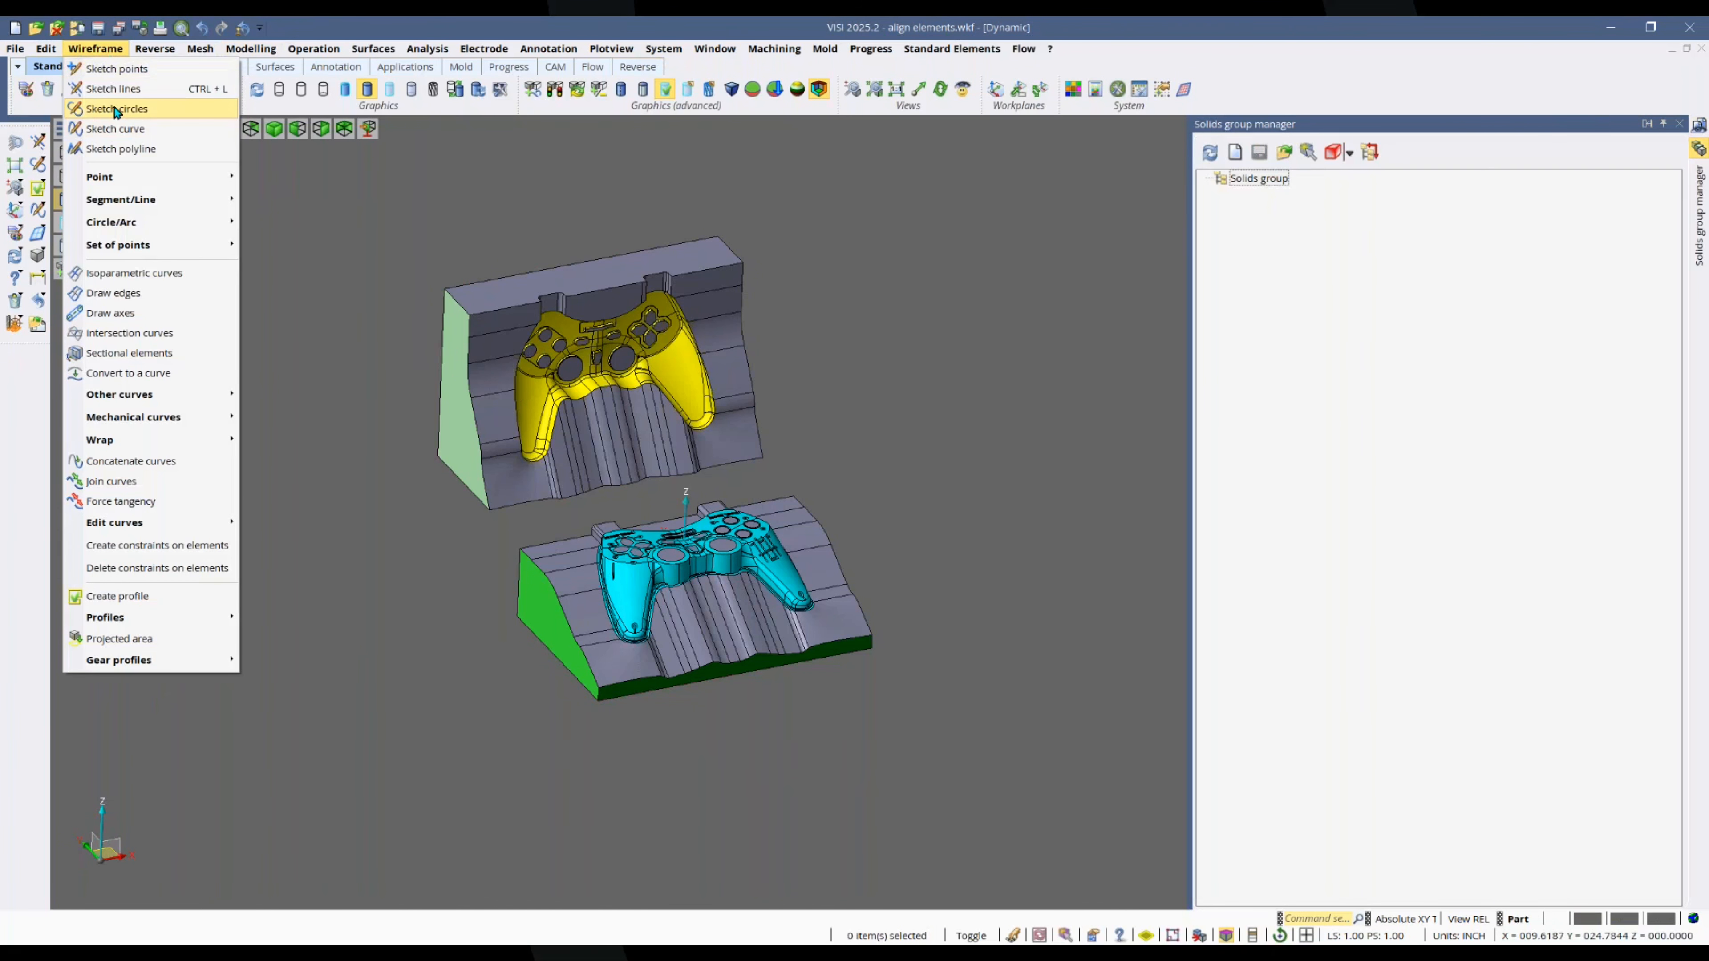
{"action": "left_click", "coordinate": [117, 110]}
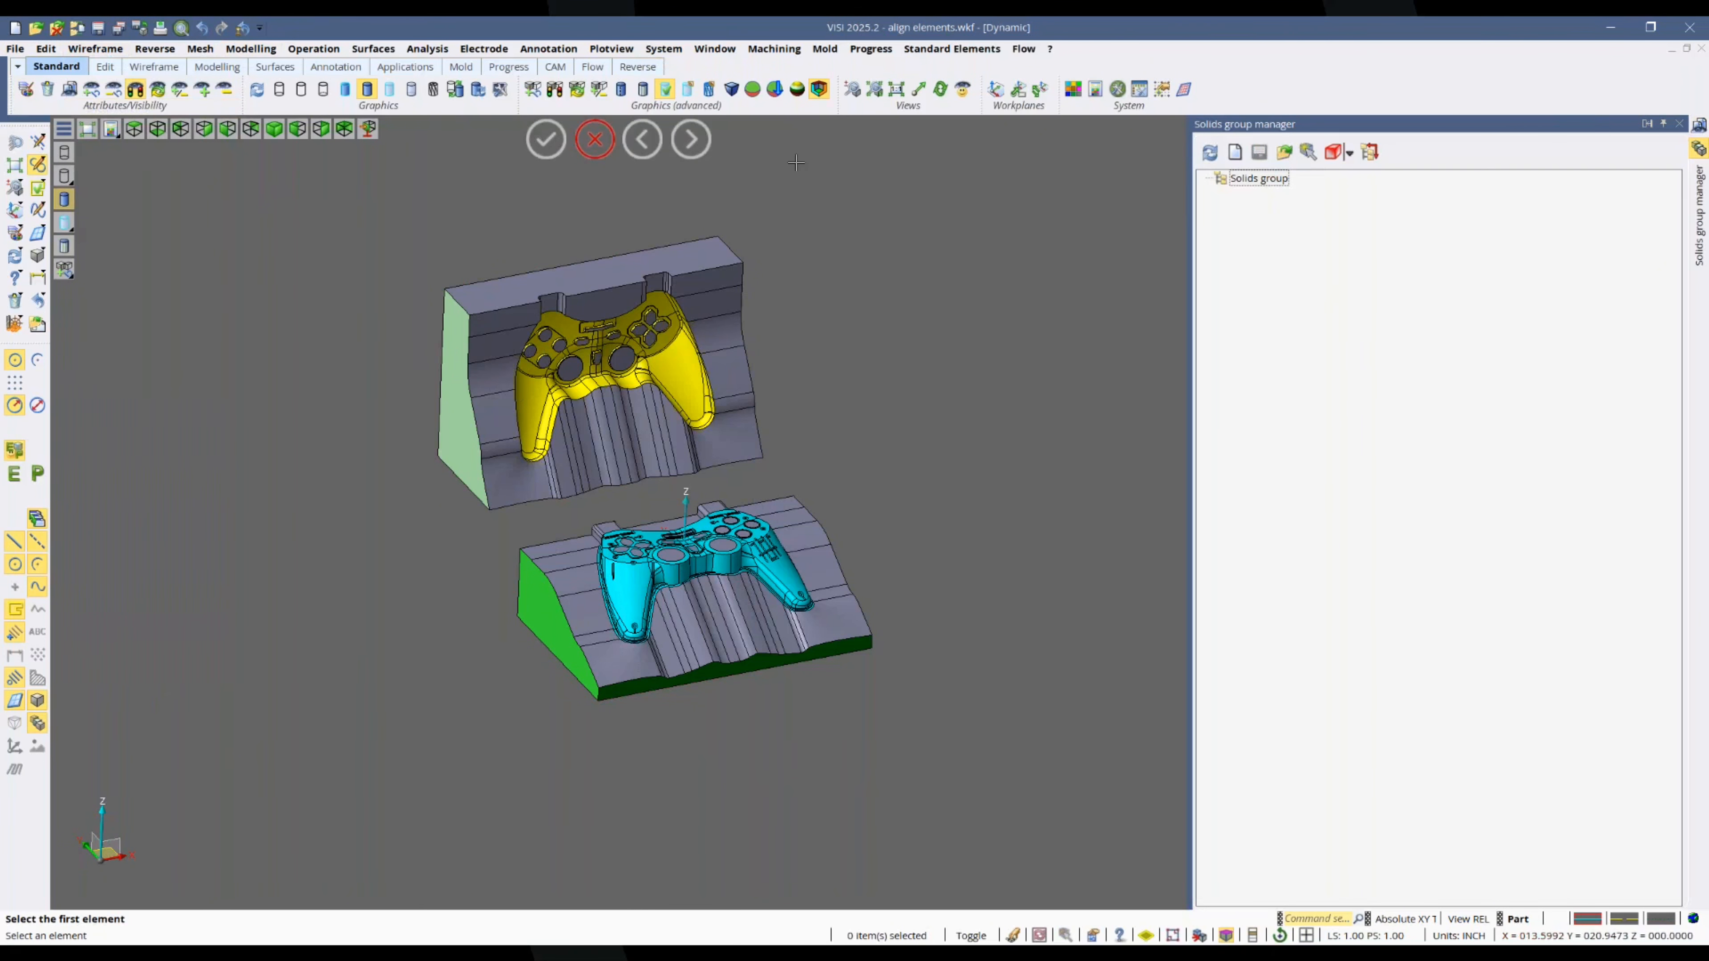
{"action": "left_click", "coordinate": [592, 142]}
Step: Start sketching a curve to show the Create dynamic curve options, and bring up the VISI 2024.4 window
{"action": "left_click", "coordinate": [94, 48]}
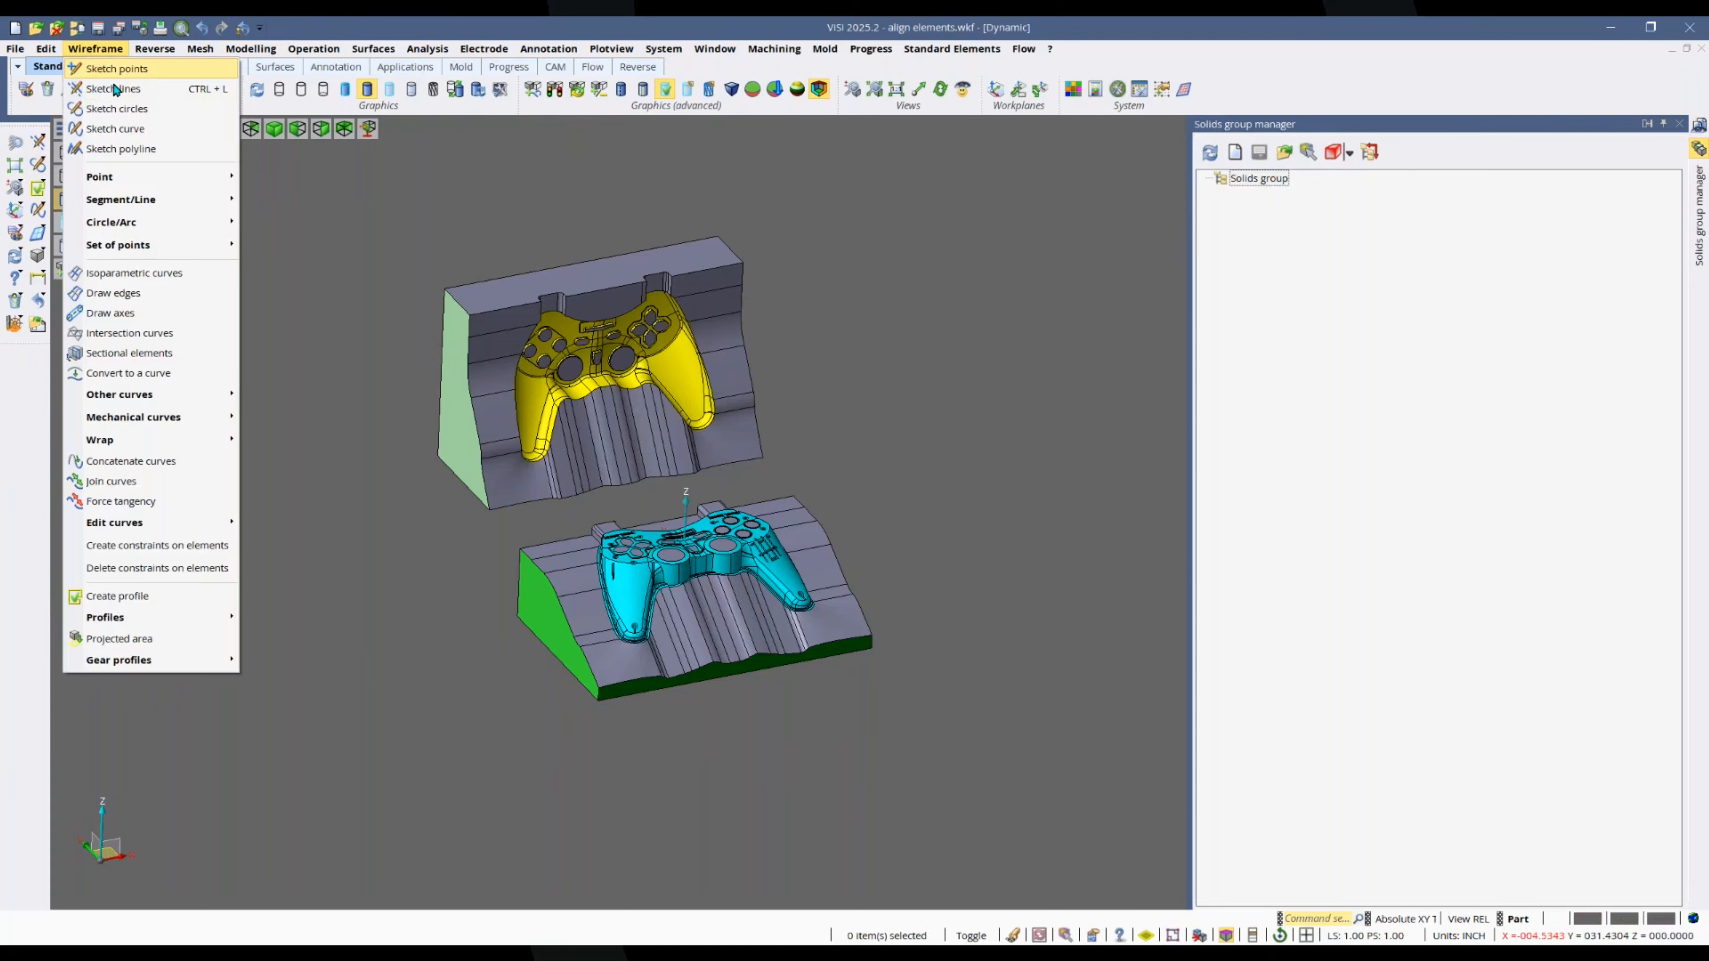
{"action": "left_click", "coordinate": [141, 130]}
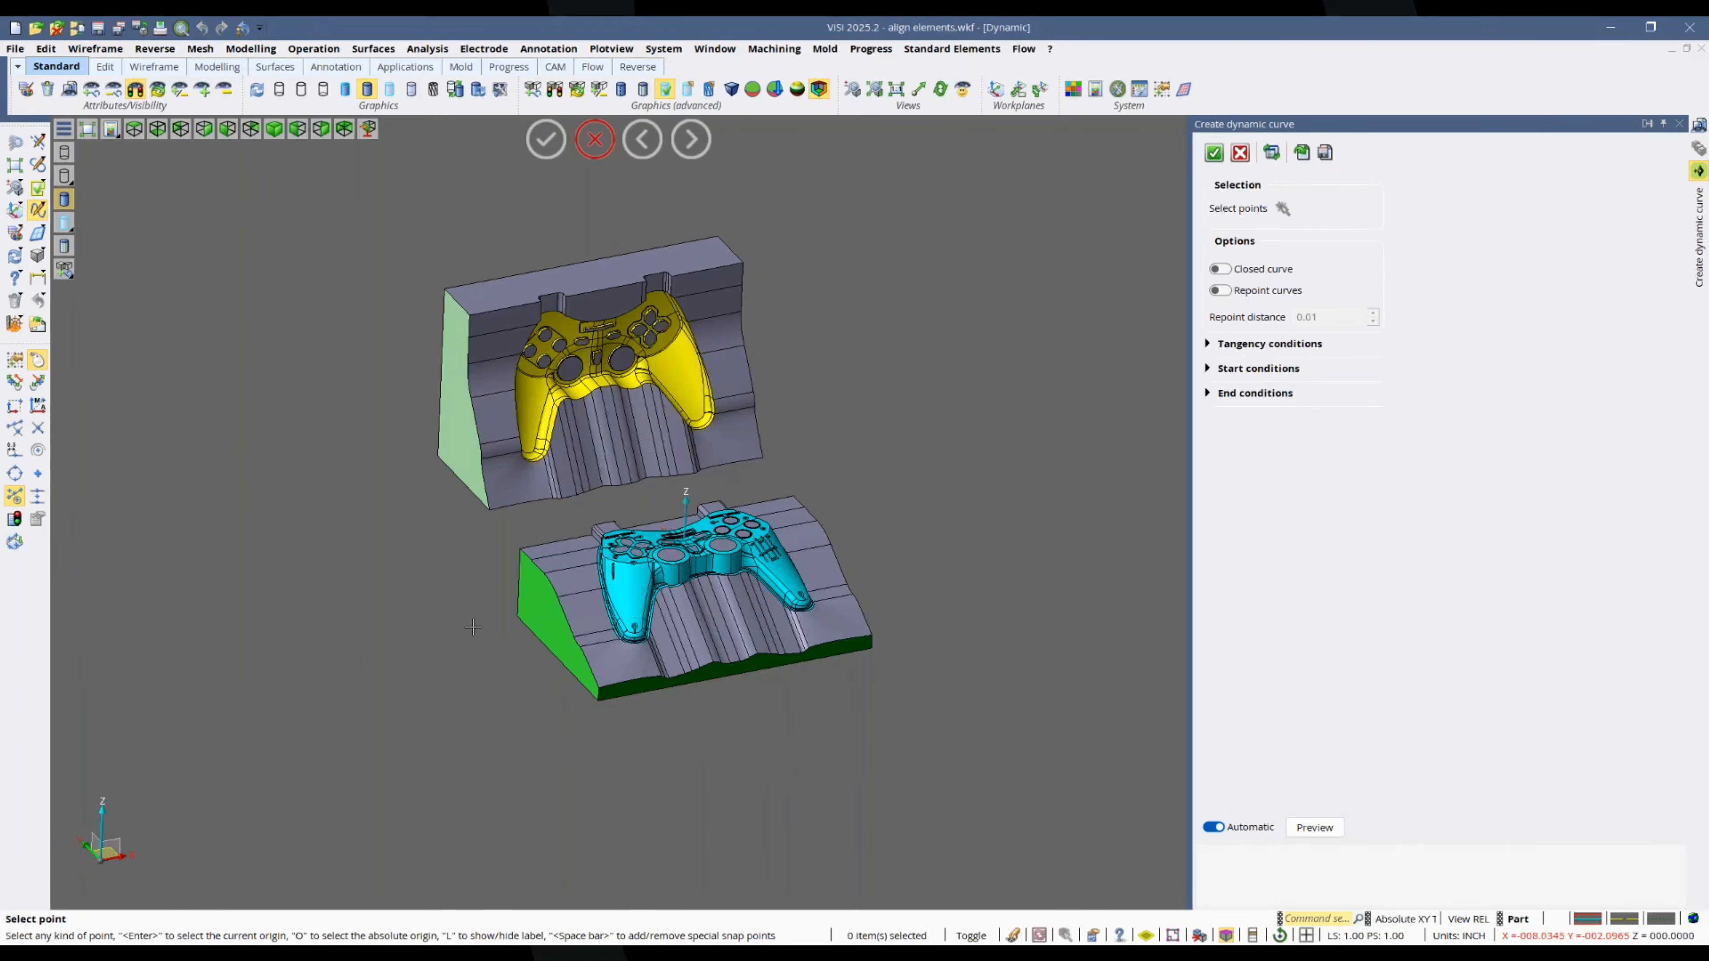
{"action": "left_click", "coordinate": [700, 605]}
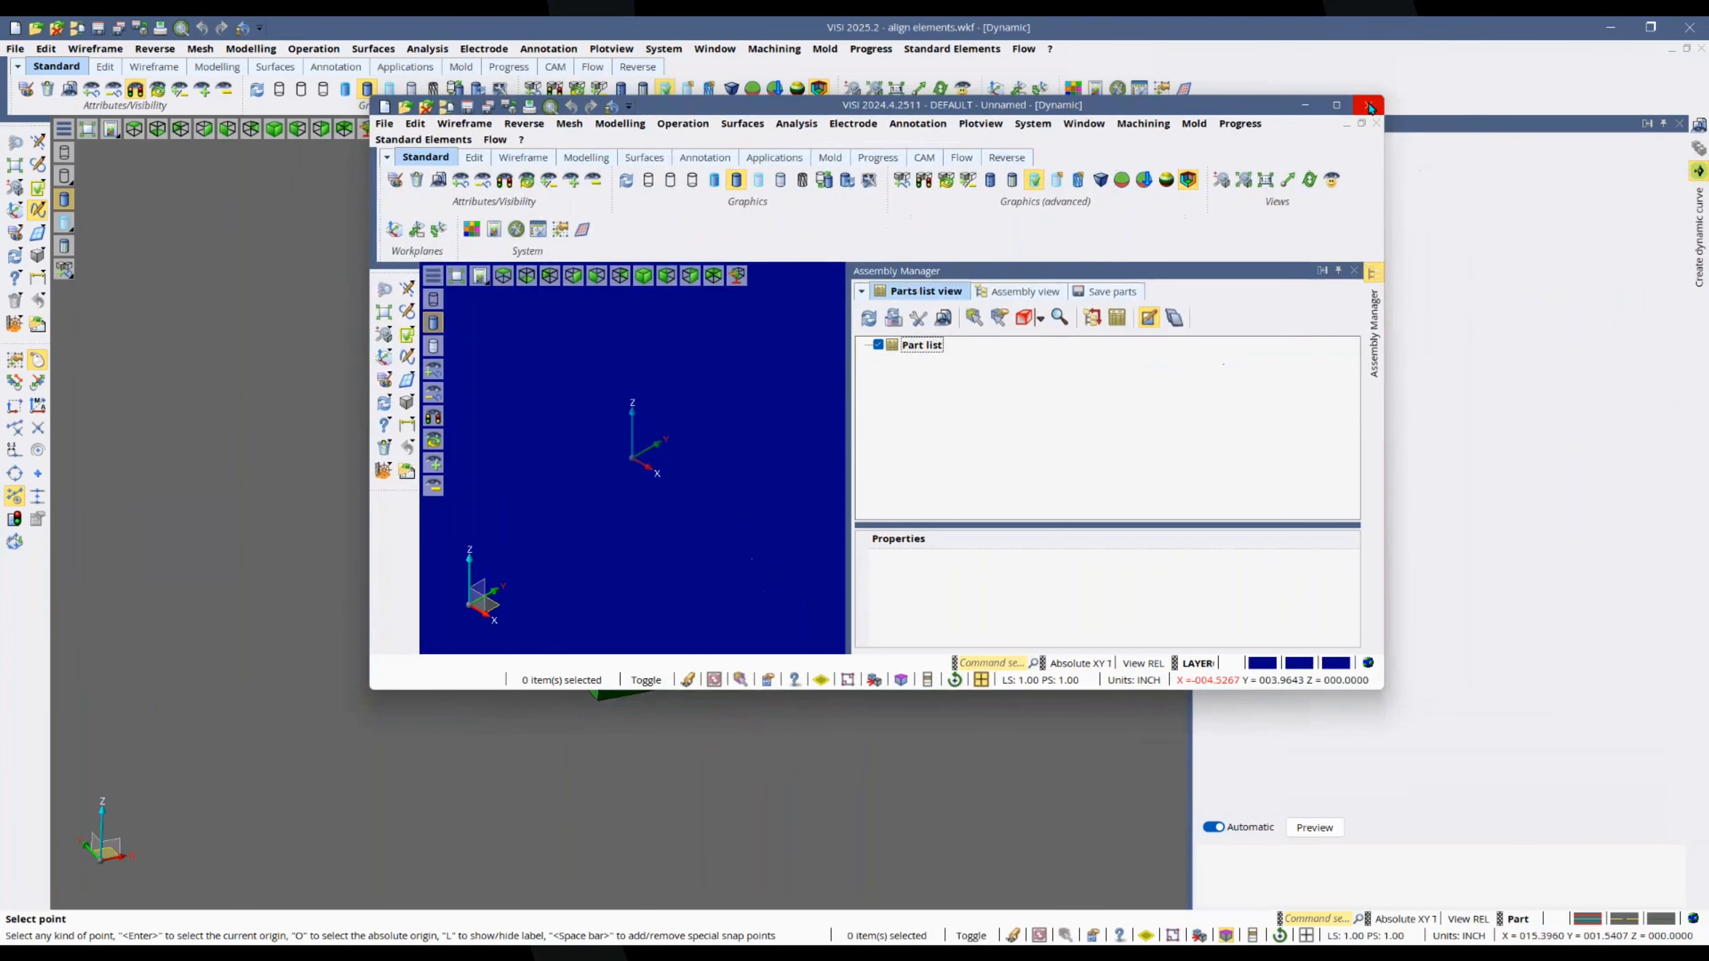
Step: Sketch an open curve through four points in the maximized VISI 2024.4 window, and close that program
{"action": "left_click", "coordinate": [1335, 105]}
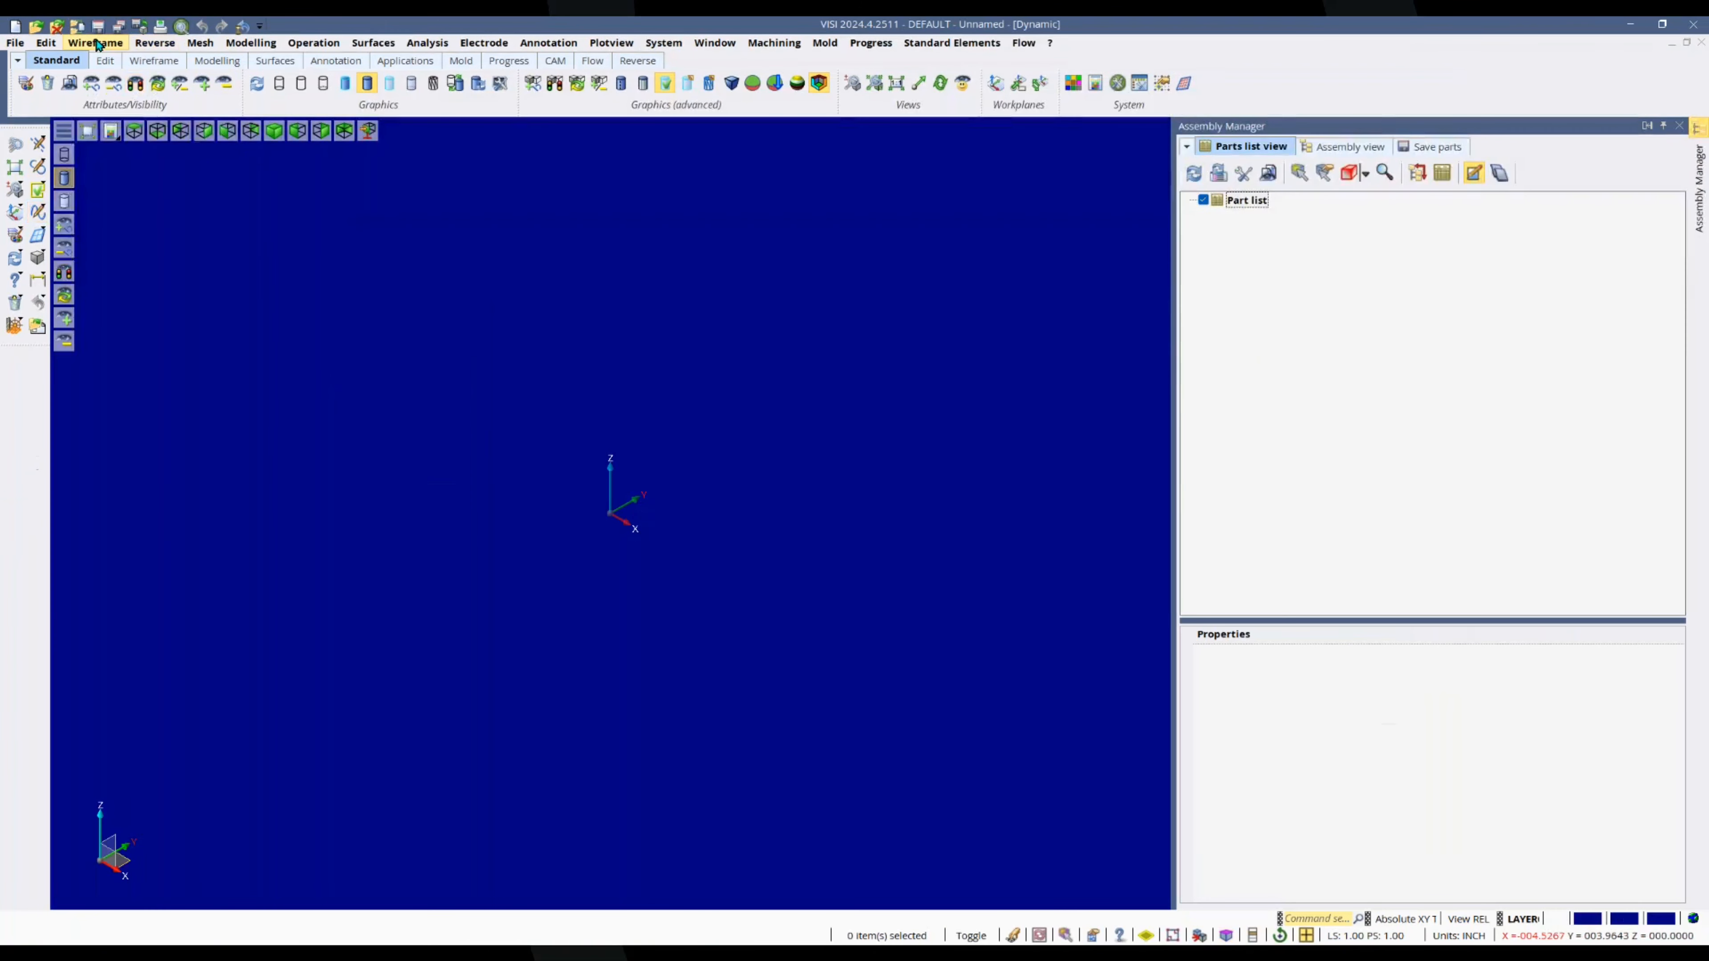
{"action": "left_click", "coordinate": [98, 44]}
{"action": "left_click", "coordinate": [111, 122]}
{"action": "left_click", "coordinate": [250, 524]}
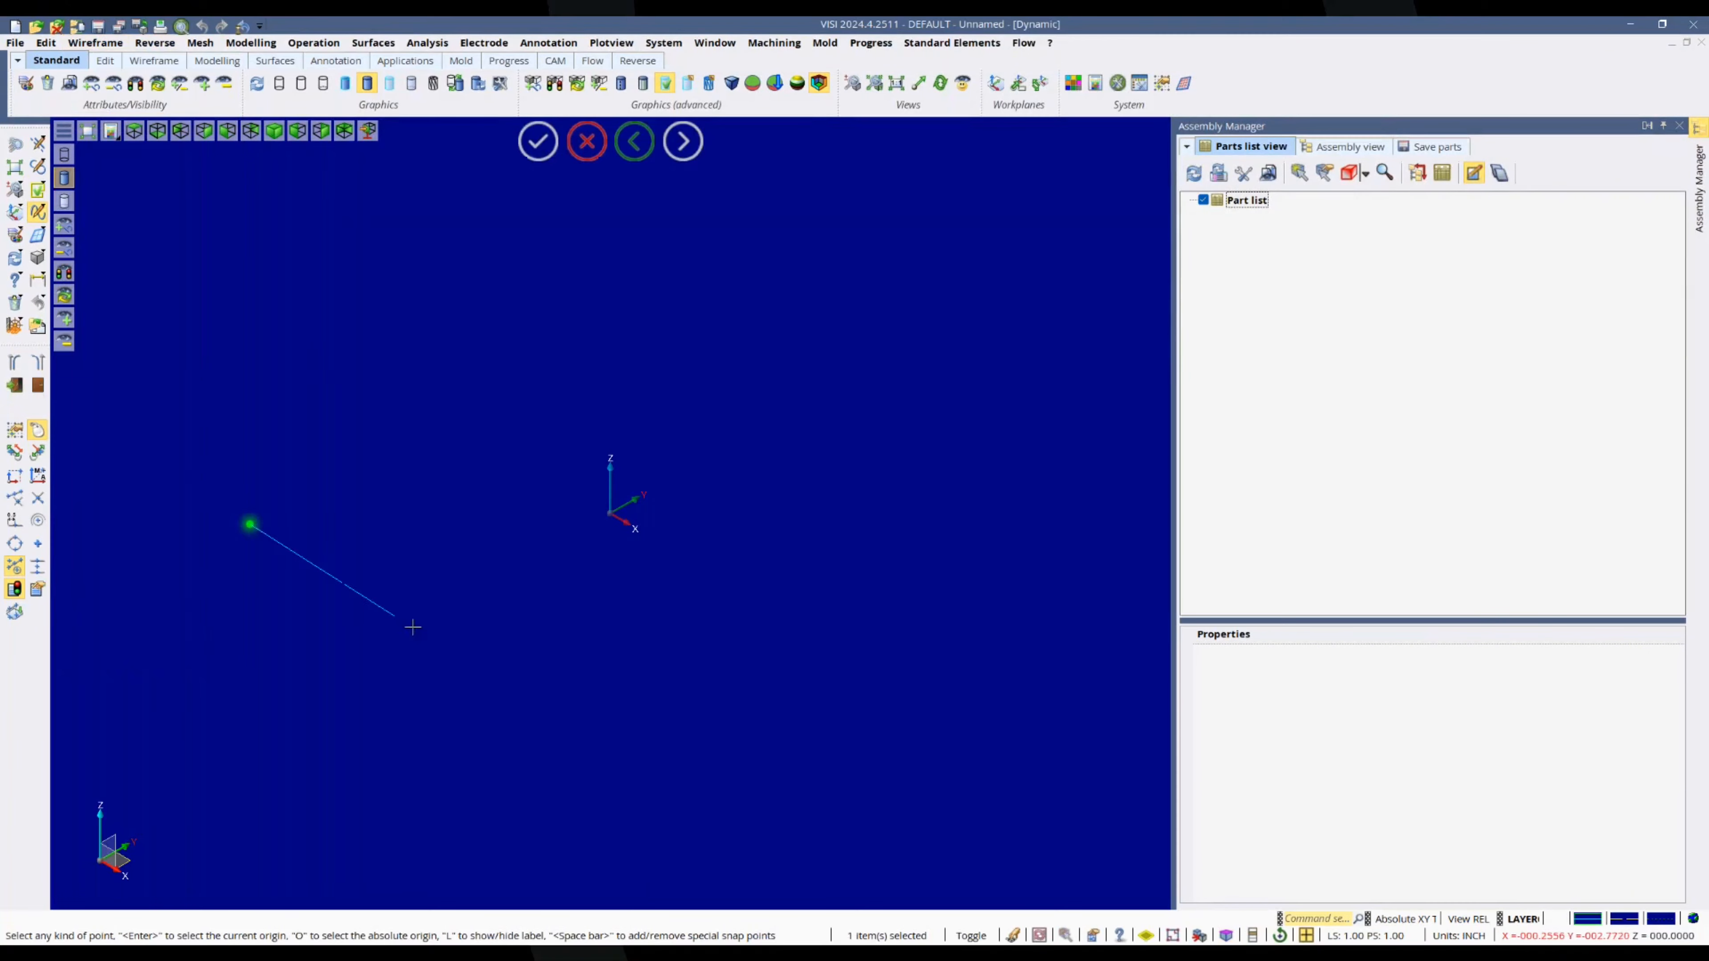
{"action": "left_click", "coordinate": [428, 635]}
{"action": "left_click", "coordinate": [589, 654]}
{"action": "left_click", "coordinate": [807, 583]}
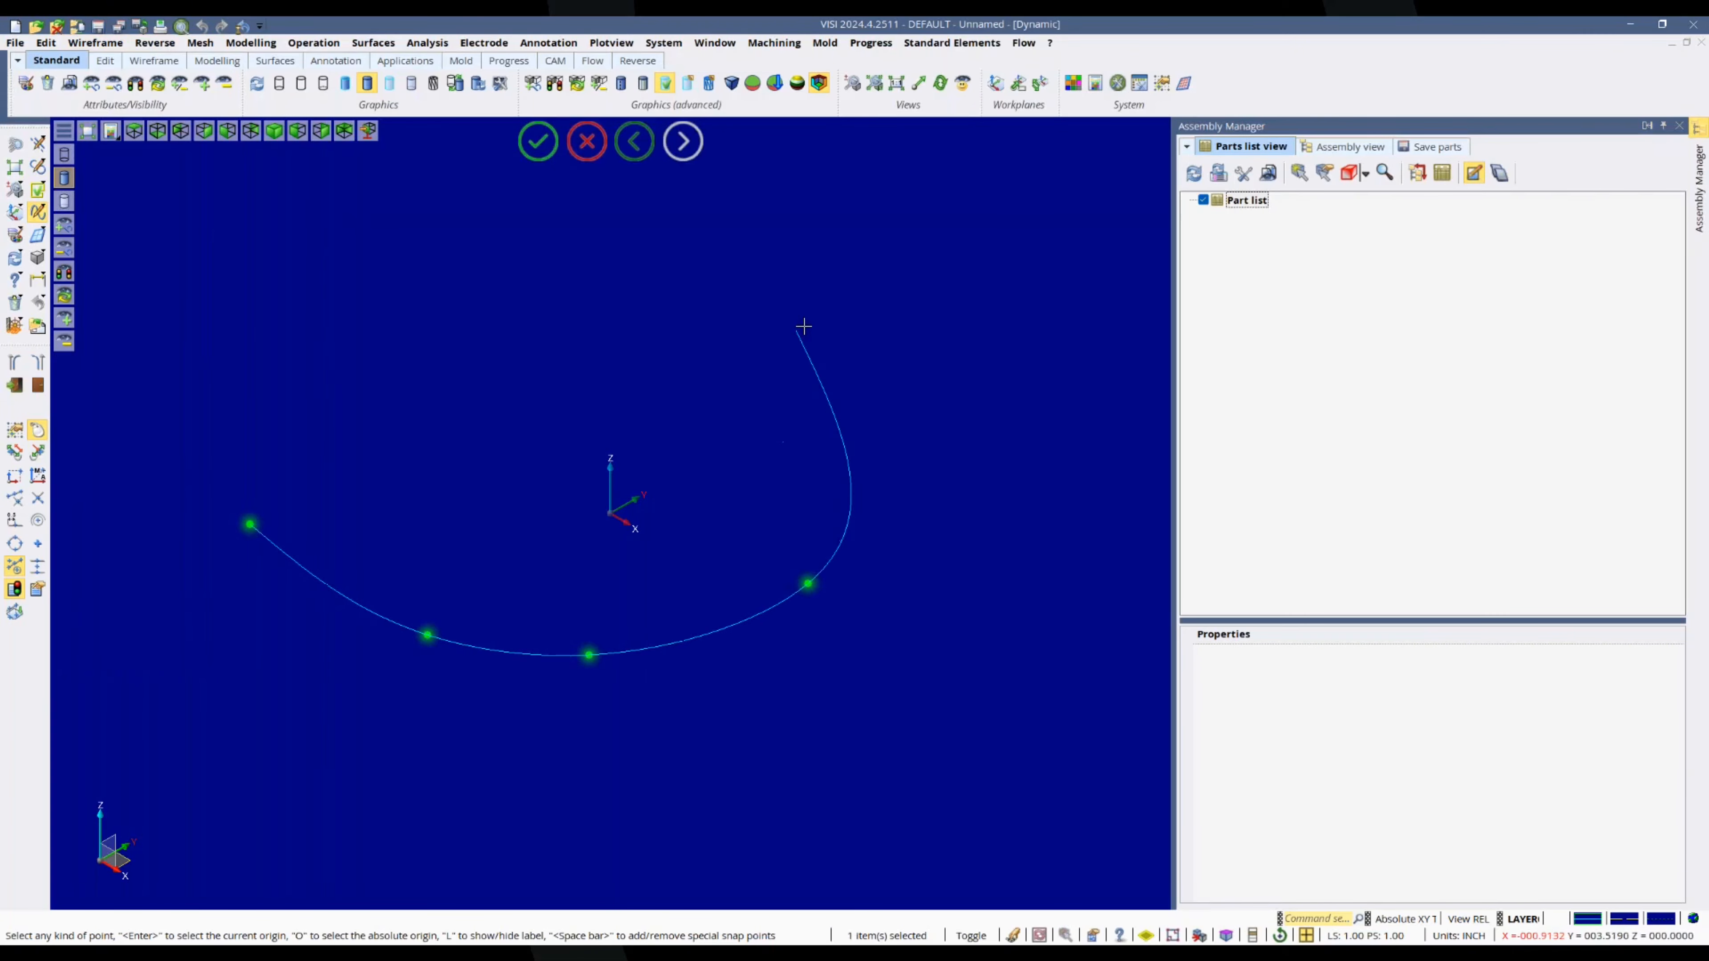
{"action": "left_click", "coordinate": [538, 143]}
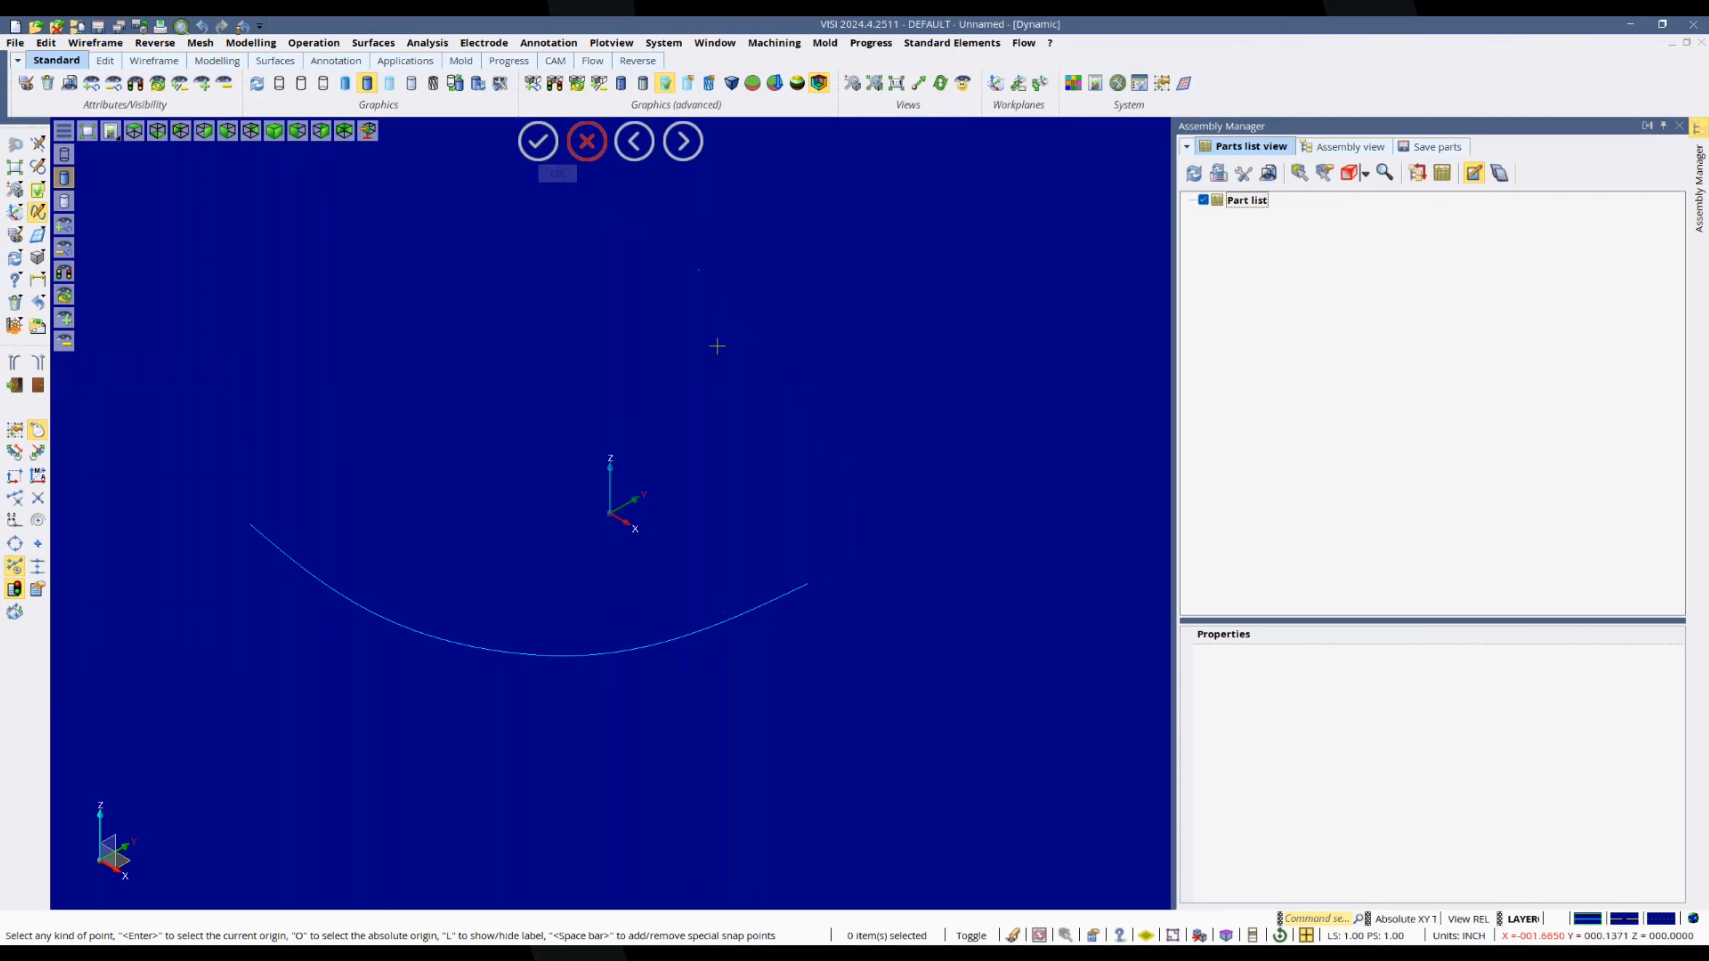
{"action": "left_click", "coordinate": [1690, 25]}
{"action": "left_click", "coordinate": [881, 487]}
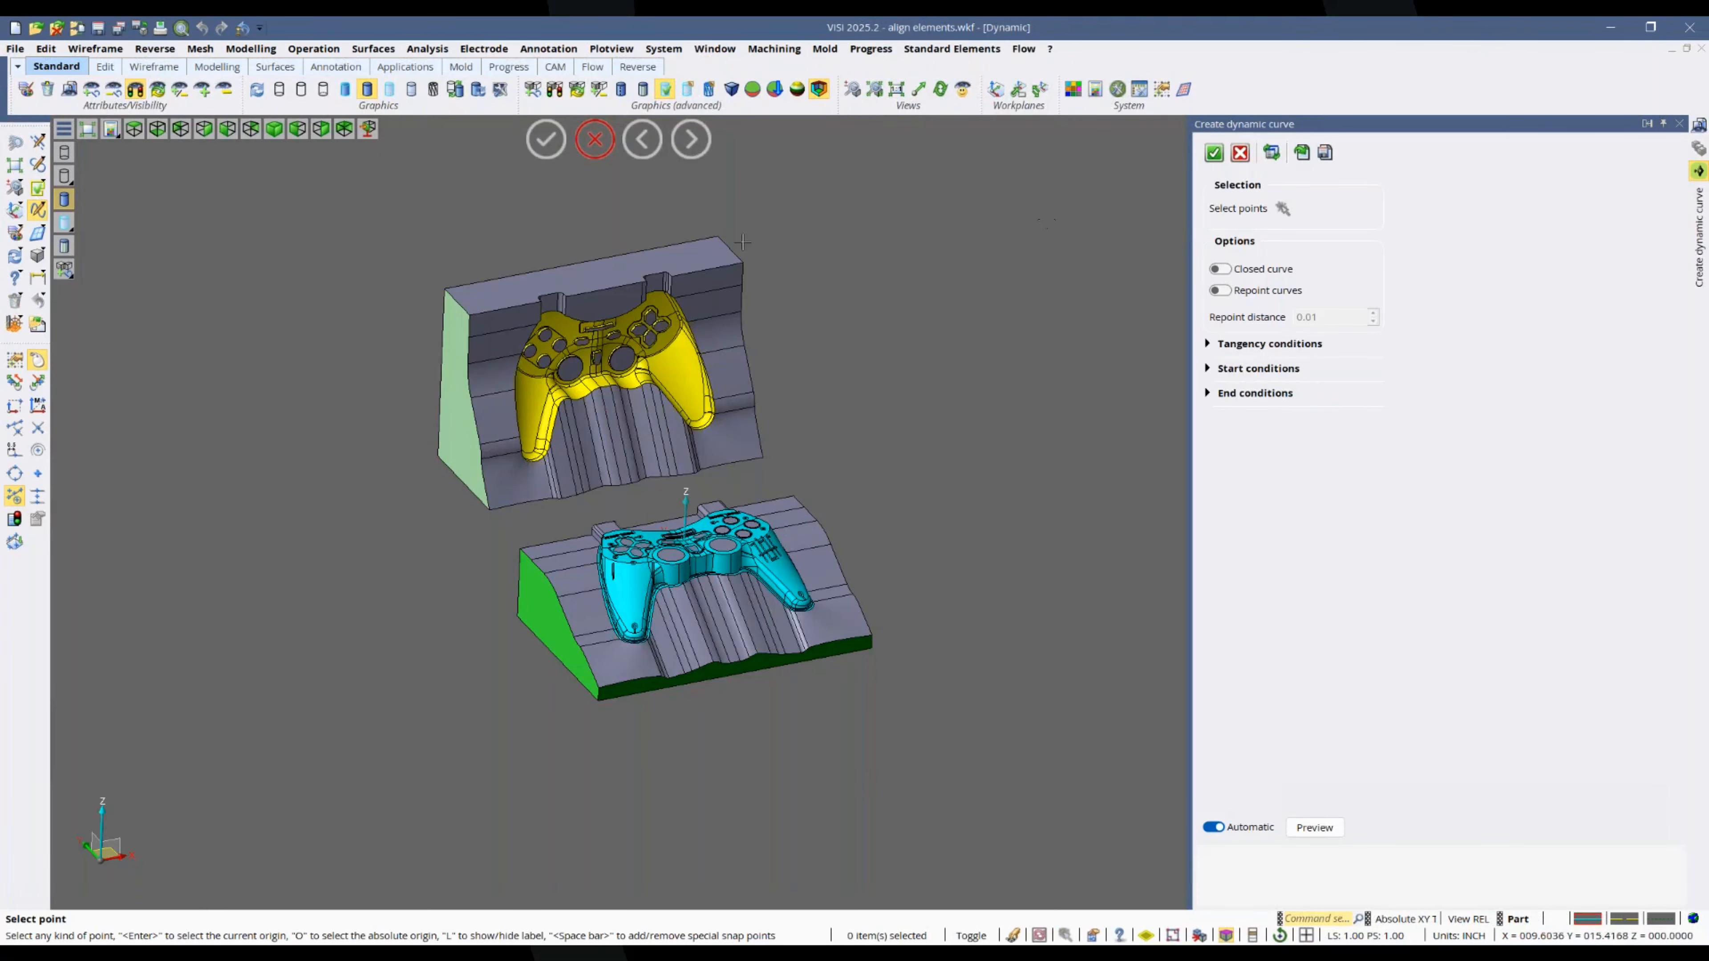
Step: Draw an open dynamic curve through seven points beside the two blocks, resuming point selection for the last two
{"action": "scroll", "coordinate": [874, 317], "scroll_direction": "down", "scroll_amount": 3}
{"action": "left_click", "coordinate": [873, 327]}
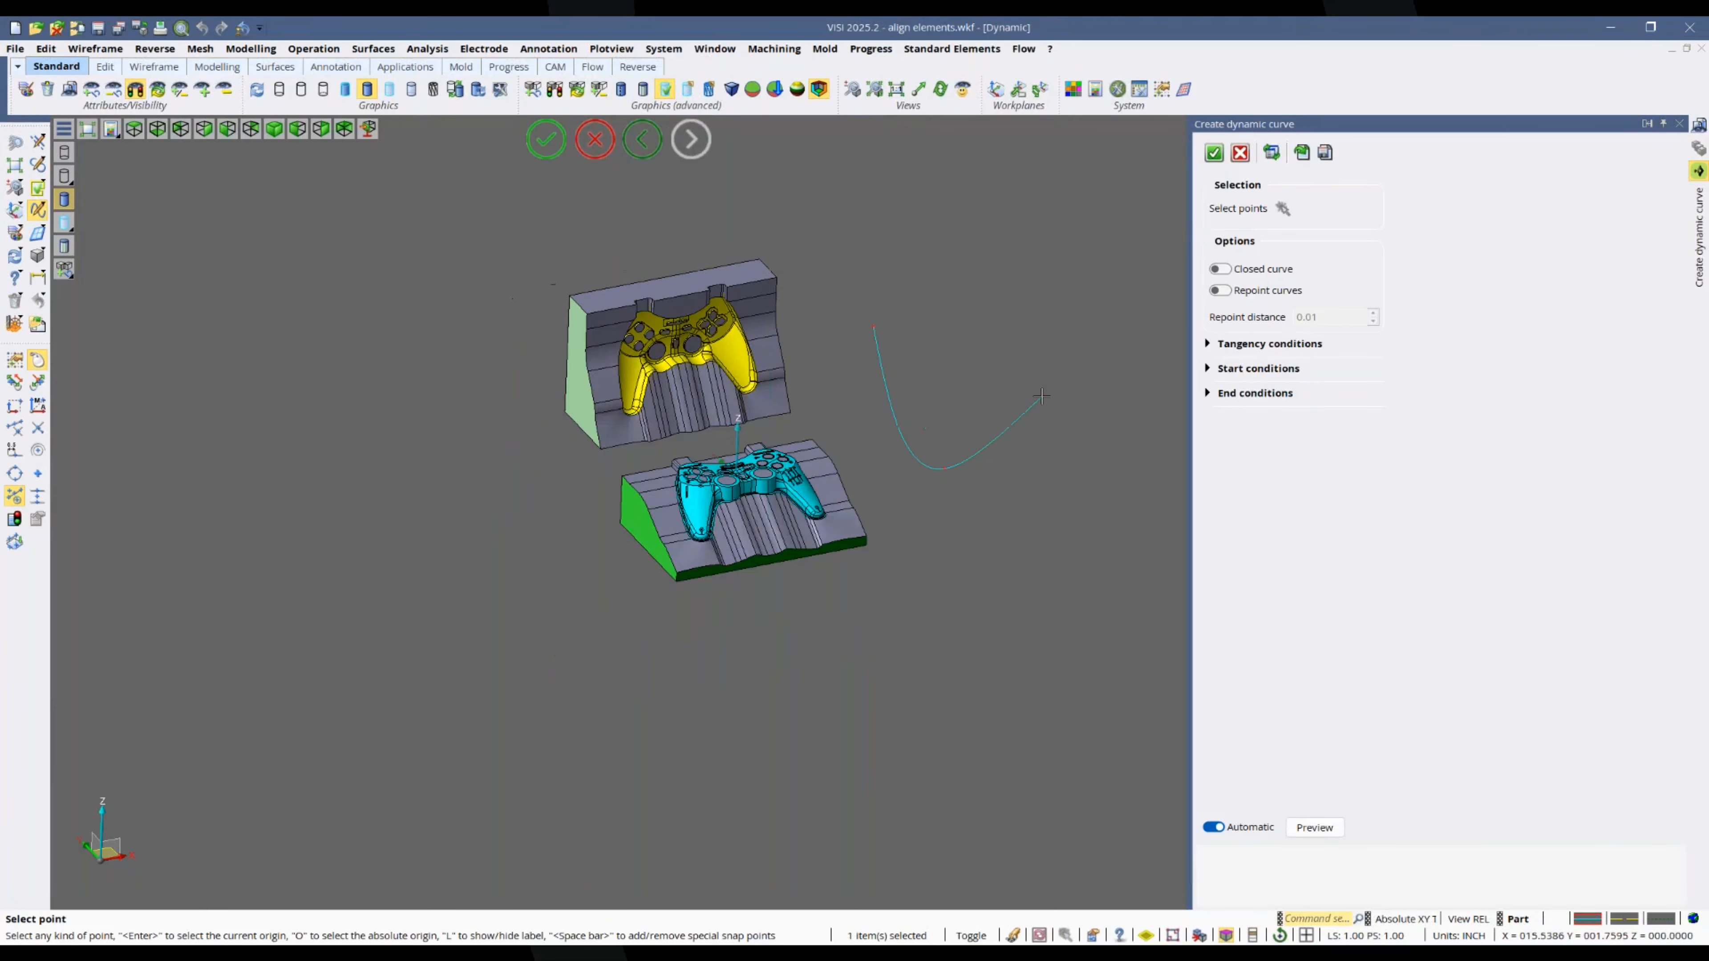
{"action": "left_click", "coordinate": [1042, 396]}
{"action": "left_click", "coordinate": [1103, 273]}
{"action": "left_click", "coordinate": [1013, 202]}
{"action": "right_click", "coordinate": [934, 286]}
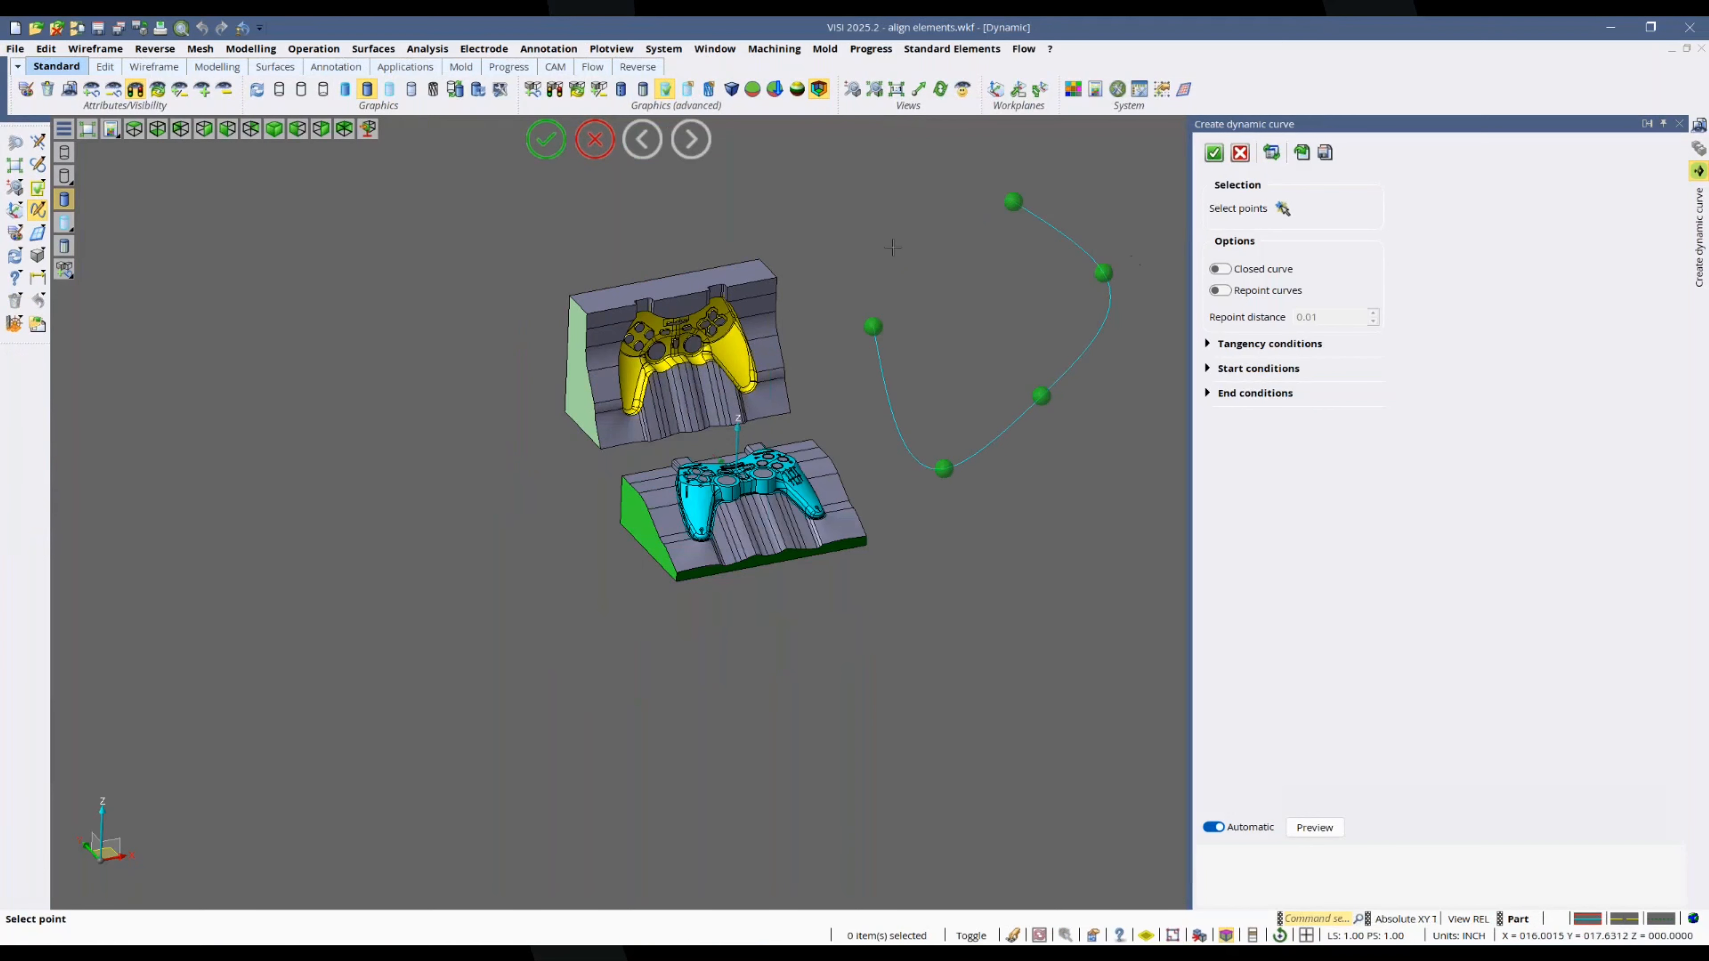
{"action": "left_click", "coordinate": [1281, 209]}
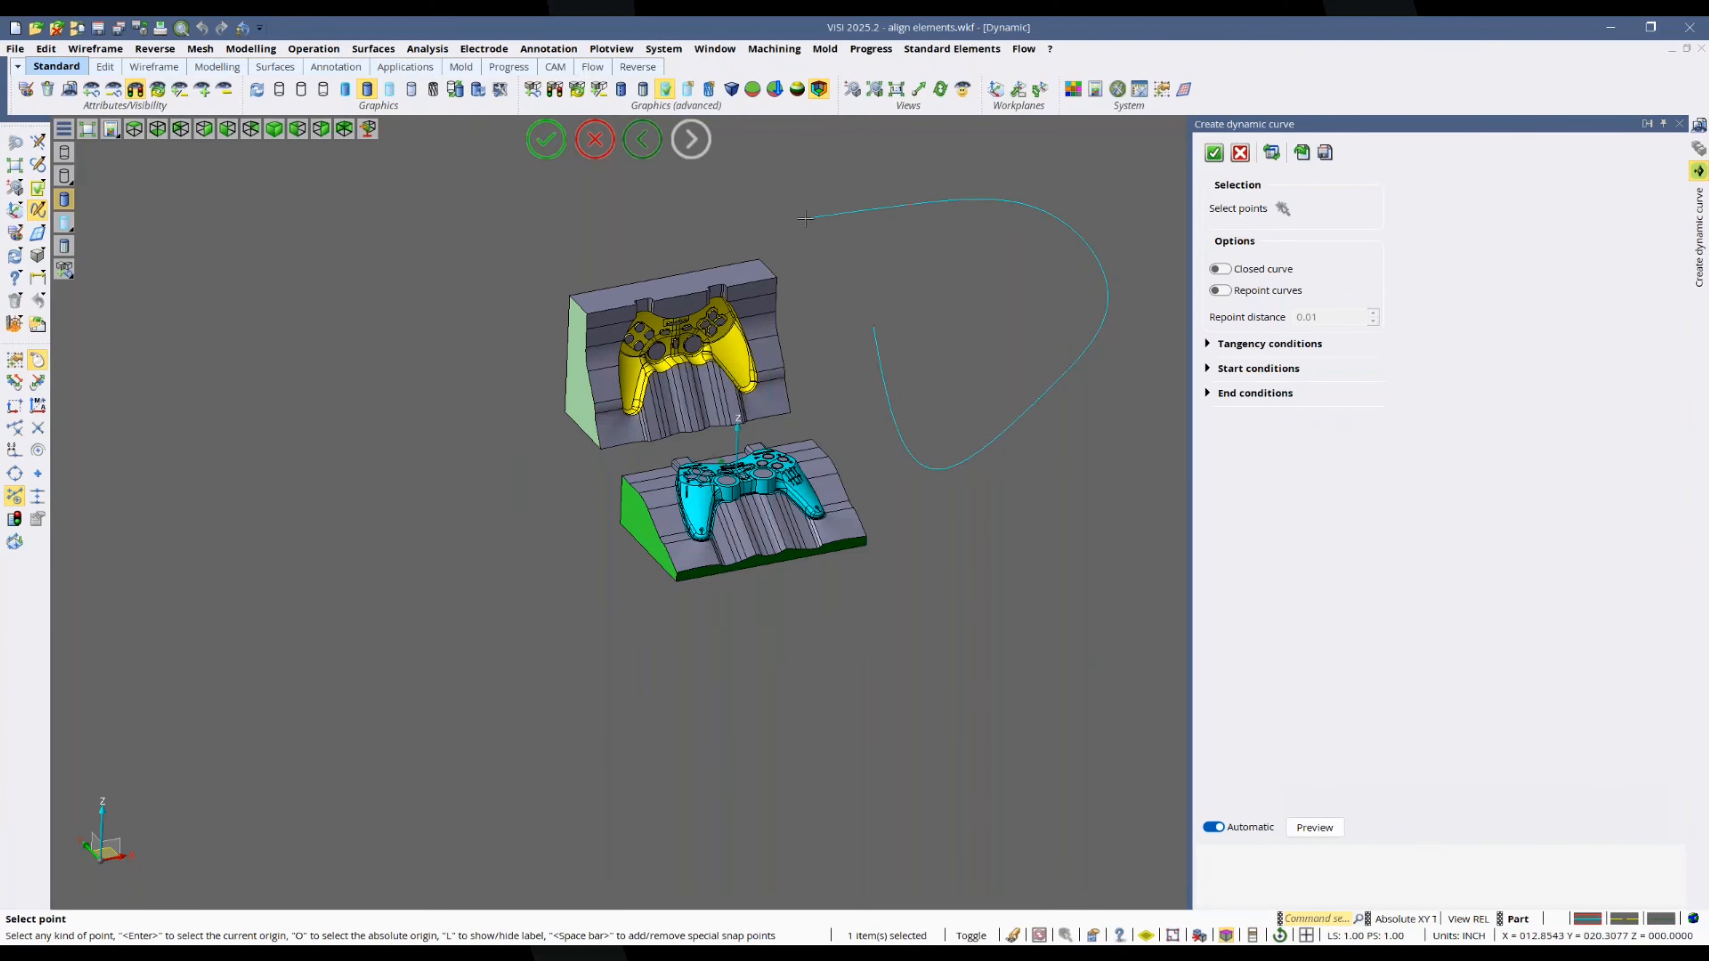
{"action": "right_click", "coordinate": [833, 252]}
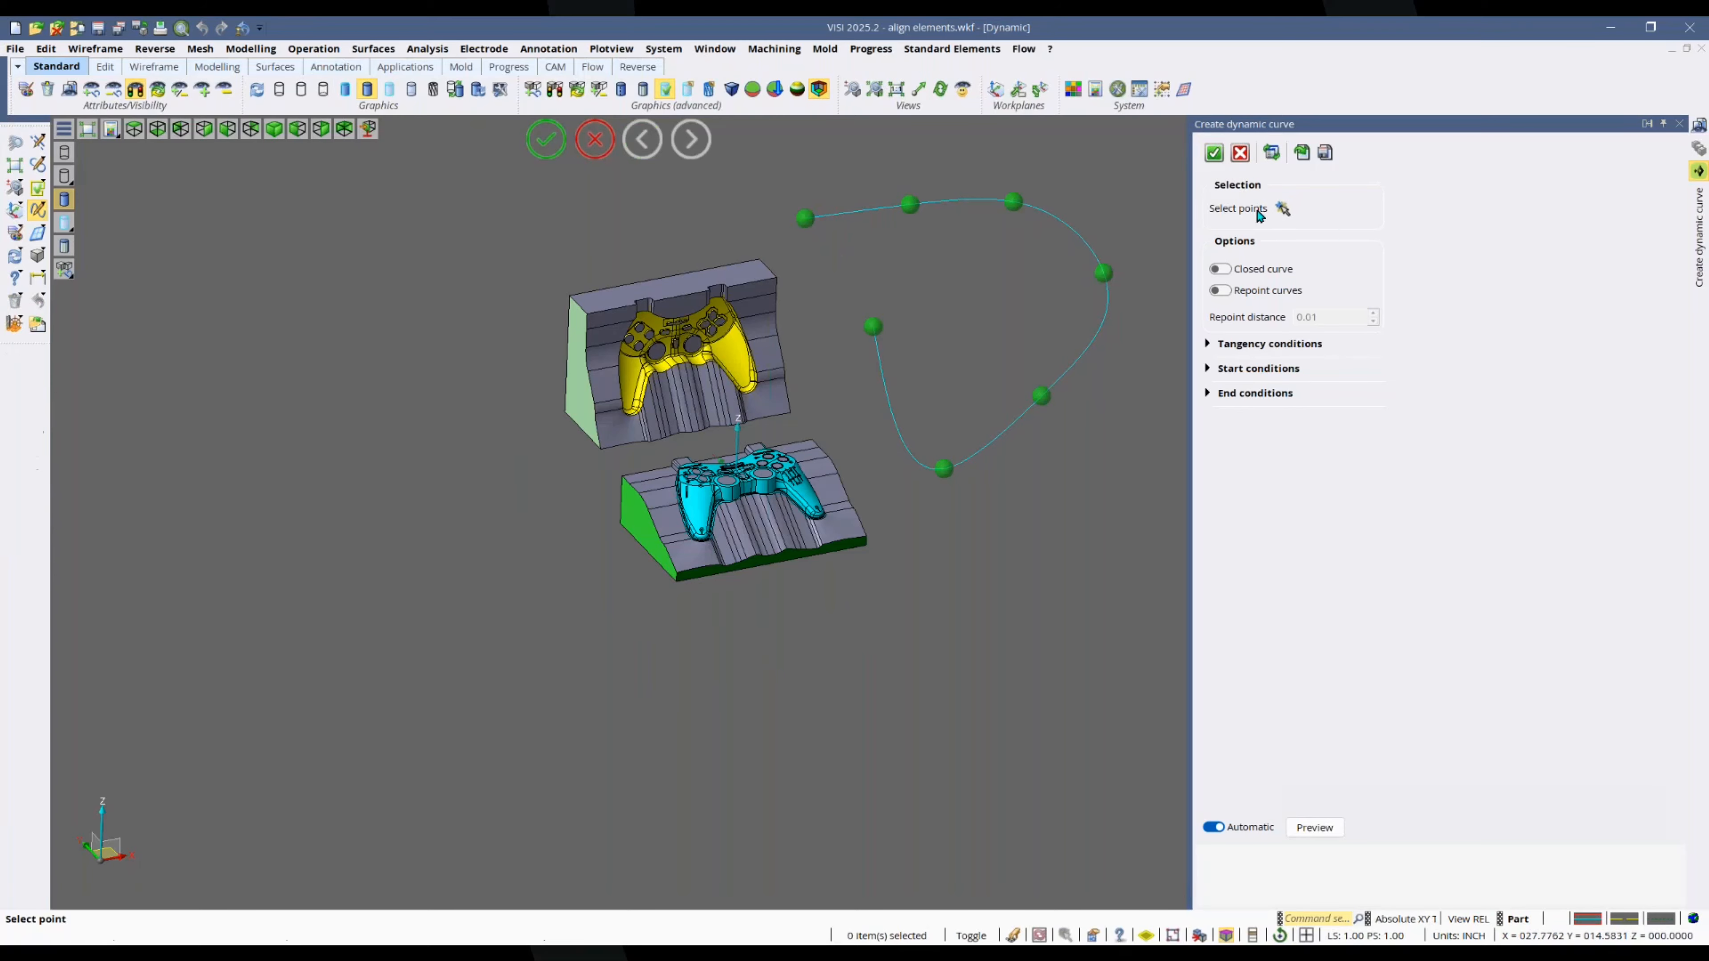
Step: Examine the dynamic curve's tangency, start and end conditions, and leave the command without creating the curve
{"action": "left_click", "coordinate": [1207, 343]}
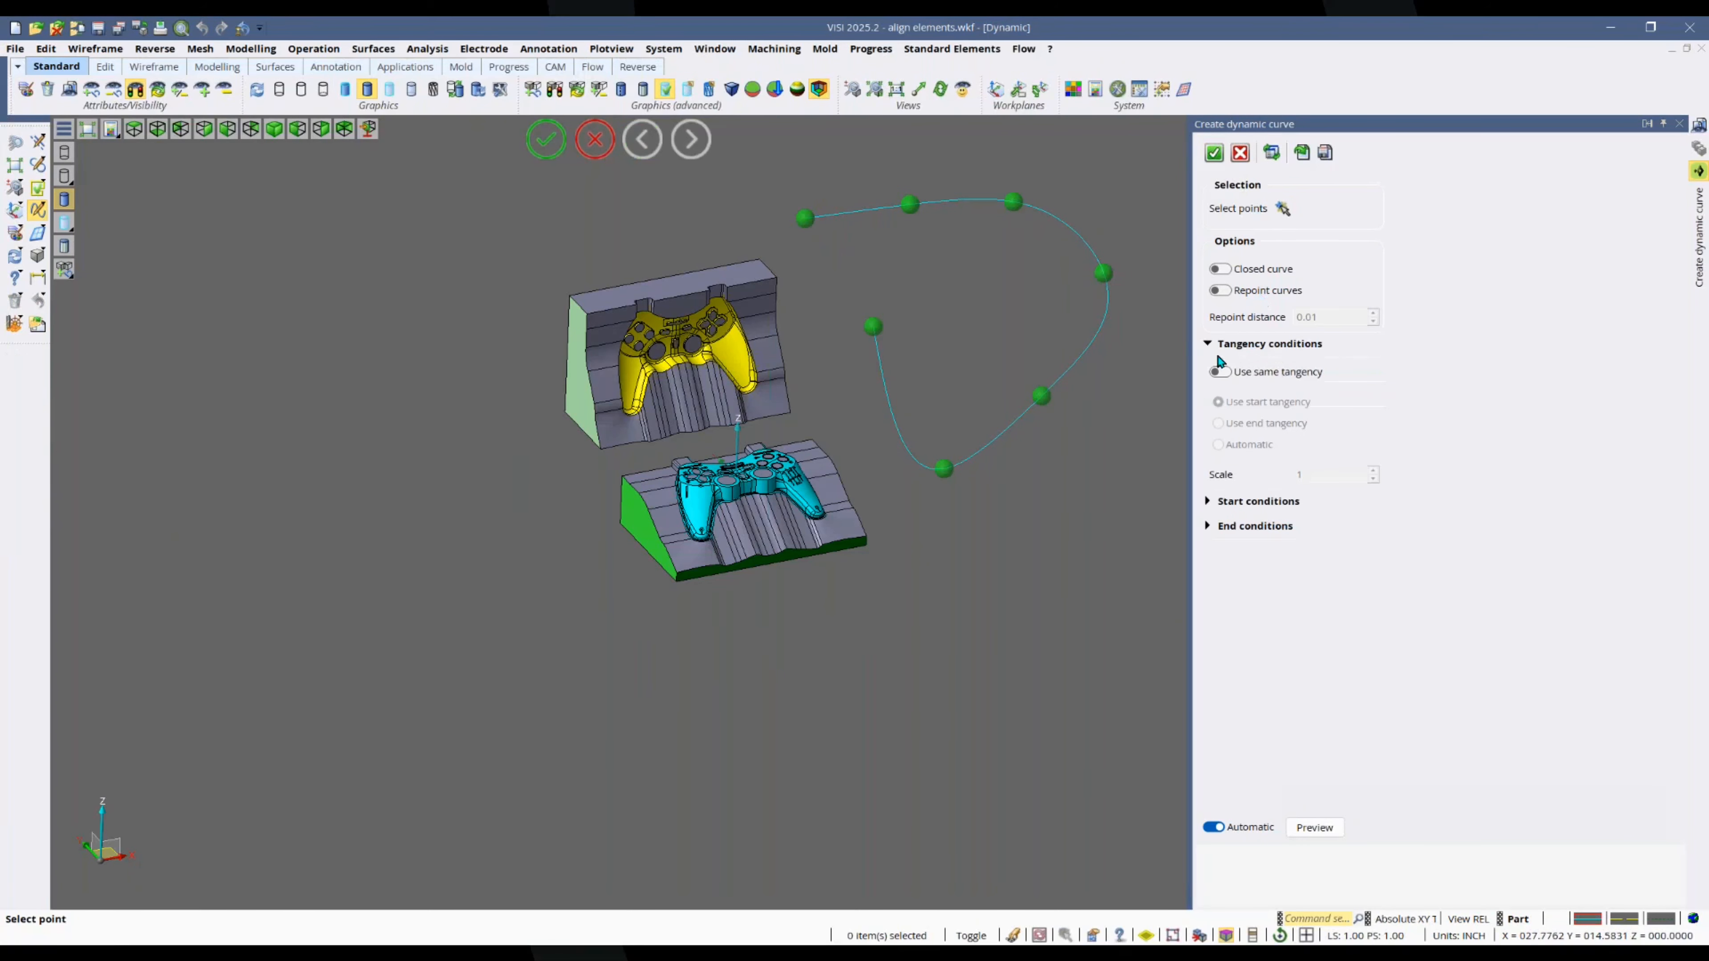
{"action": "left_click", "coordinate": [1208, 502]}
{"action": "left_click", "coordinate": [1208, 622]}
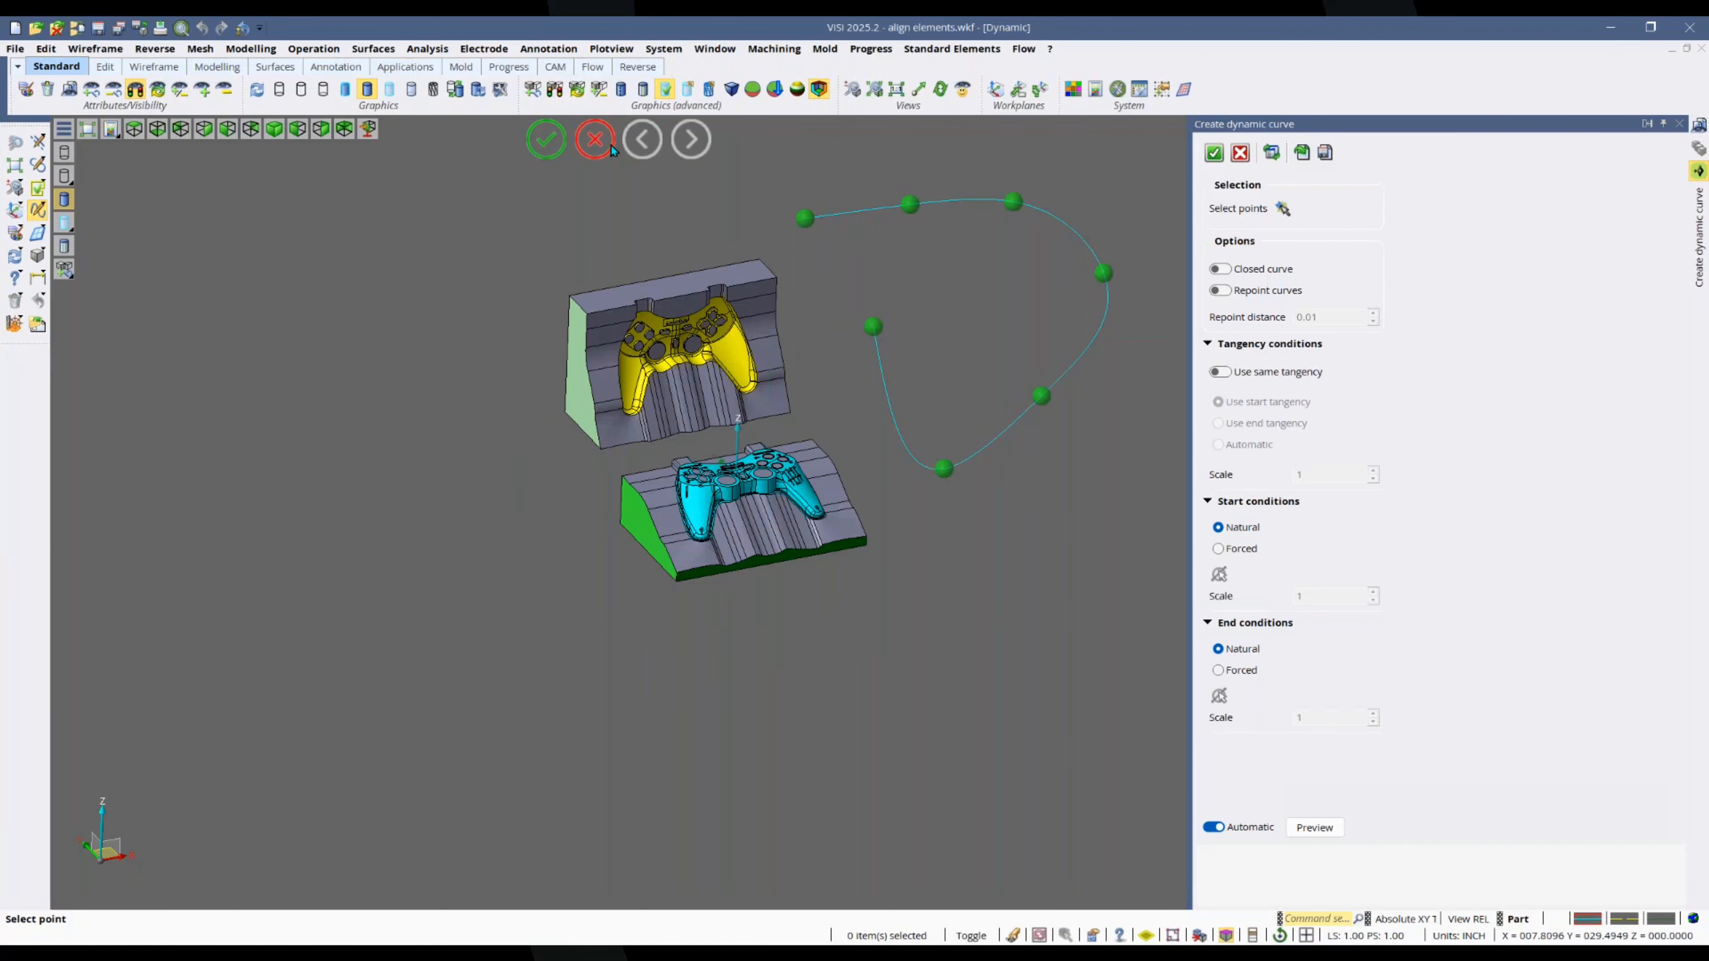
{"action": "key", "text": "Escape"}
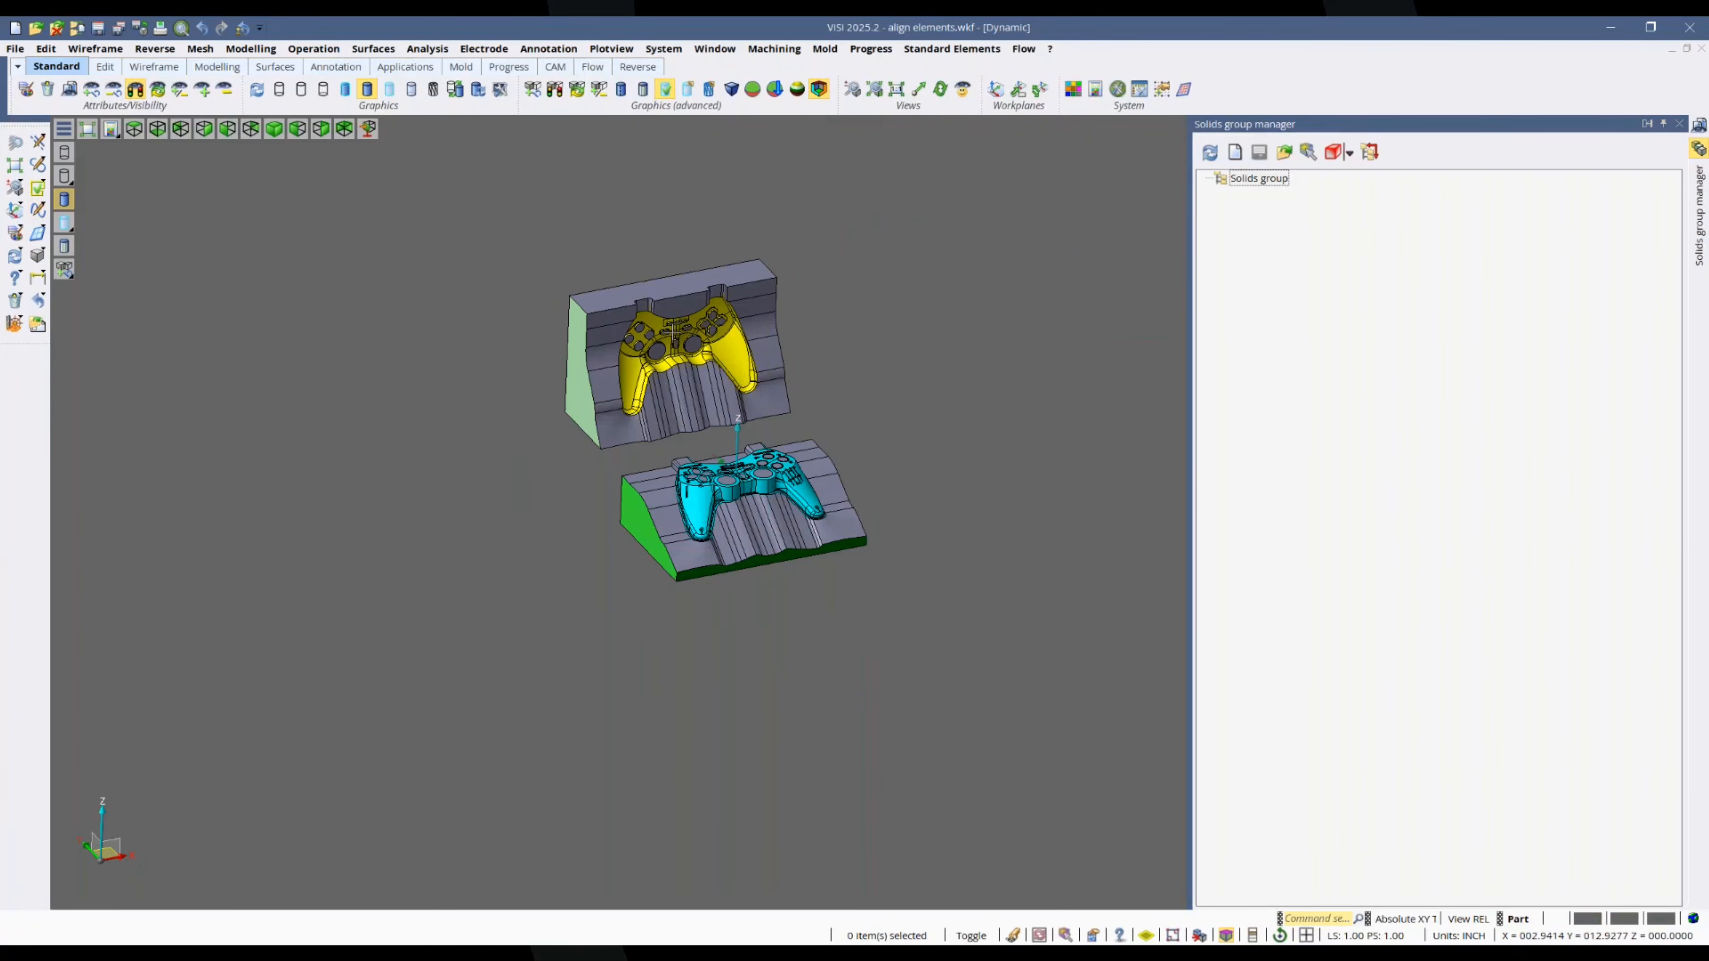
Step: Display both controller blocks with transparent shading
{"action": "scroll", "coordinate": [783, 355], "scroll_direction": "up", "scroll_amount": 3}
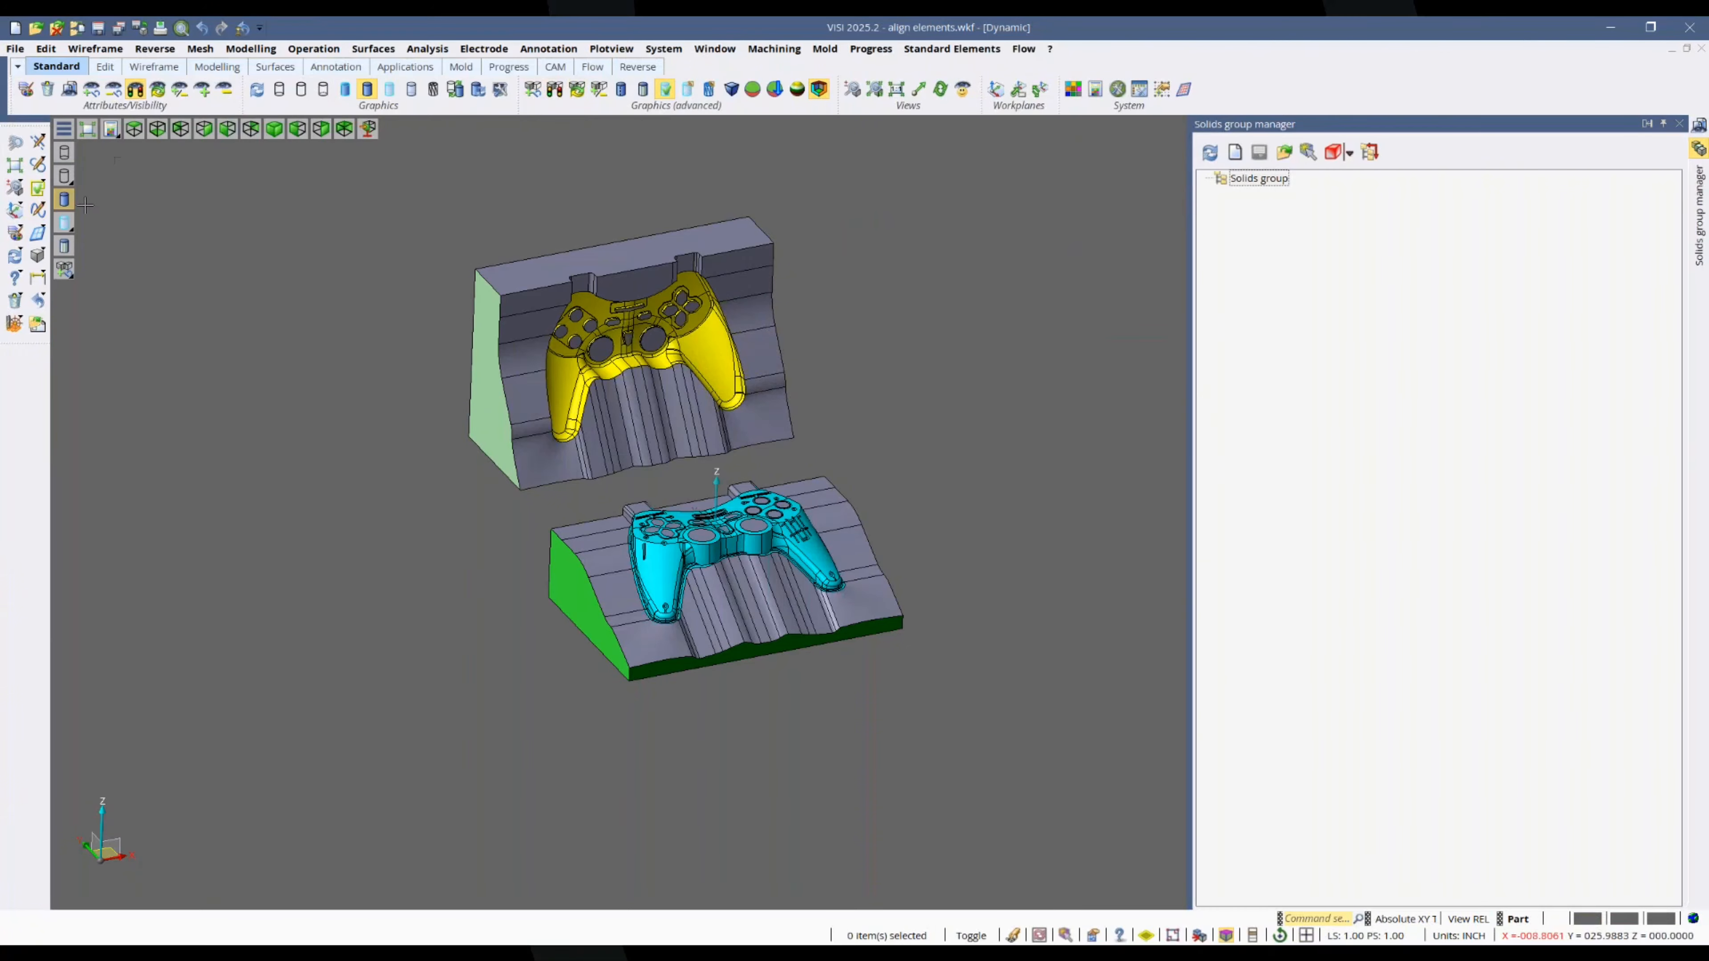
{"action": "left_click", "coordinate": [66, 226]}
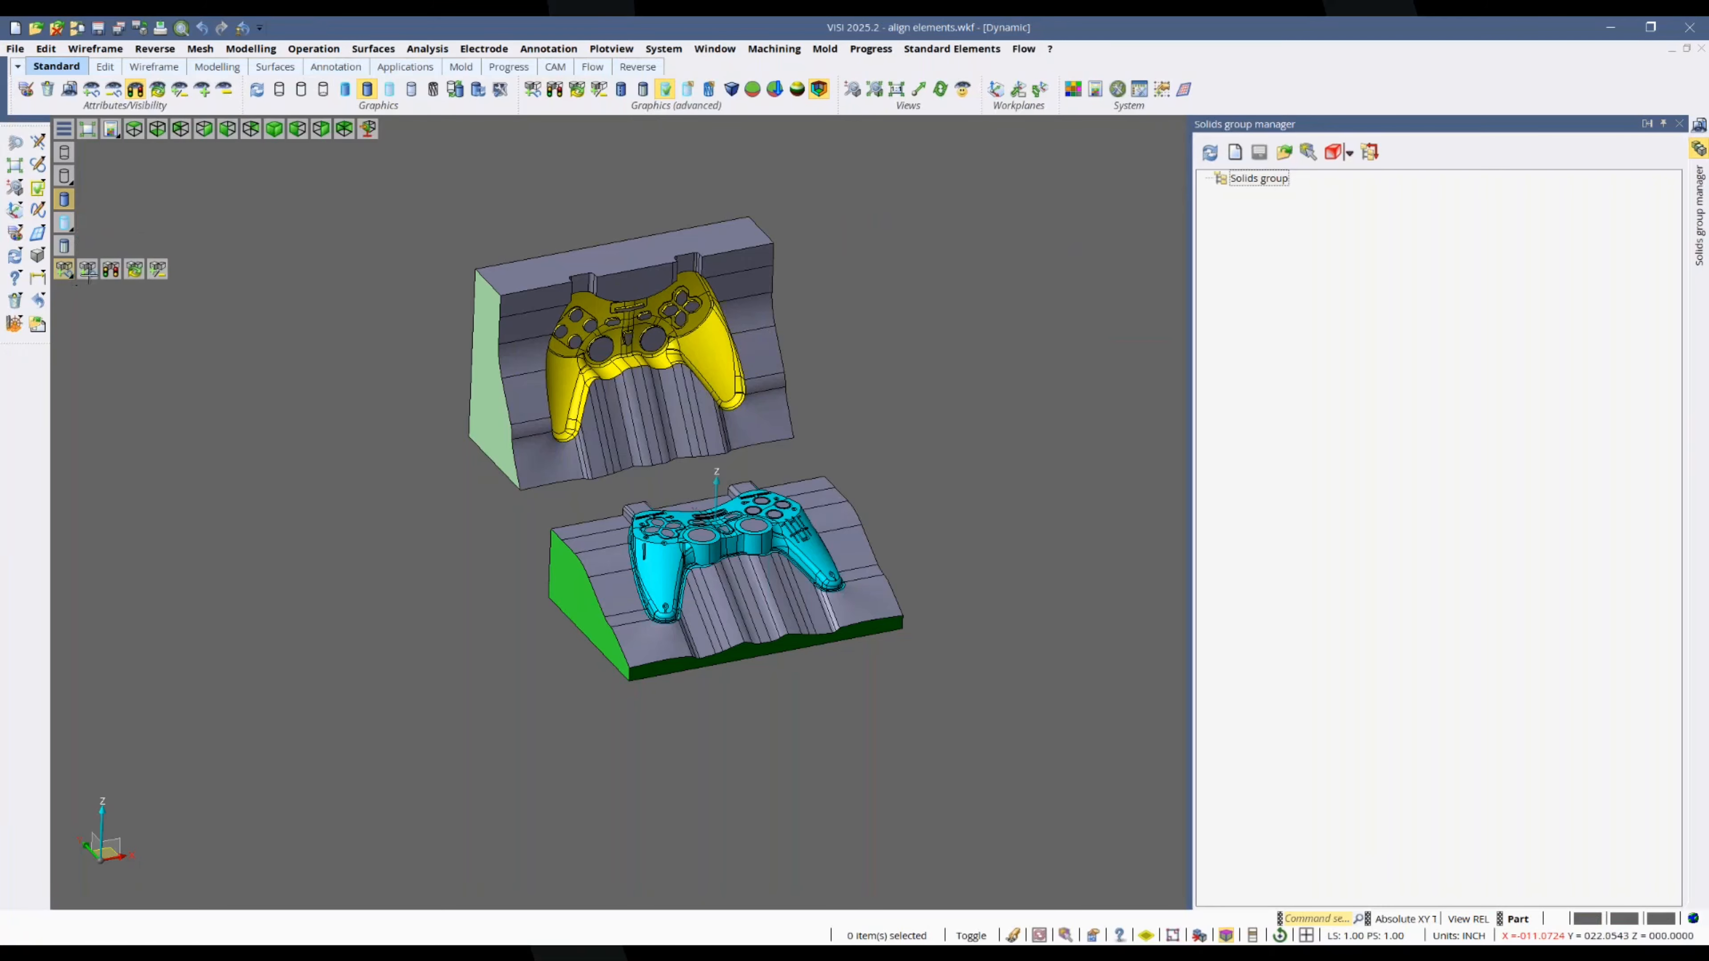
{"action": "left_click", "coordinate": [115, 135]}
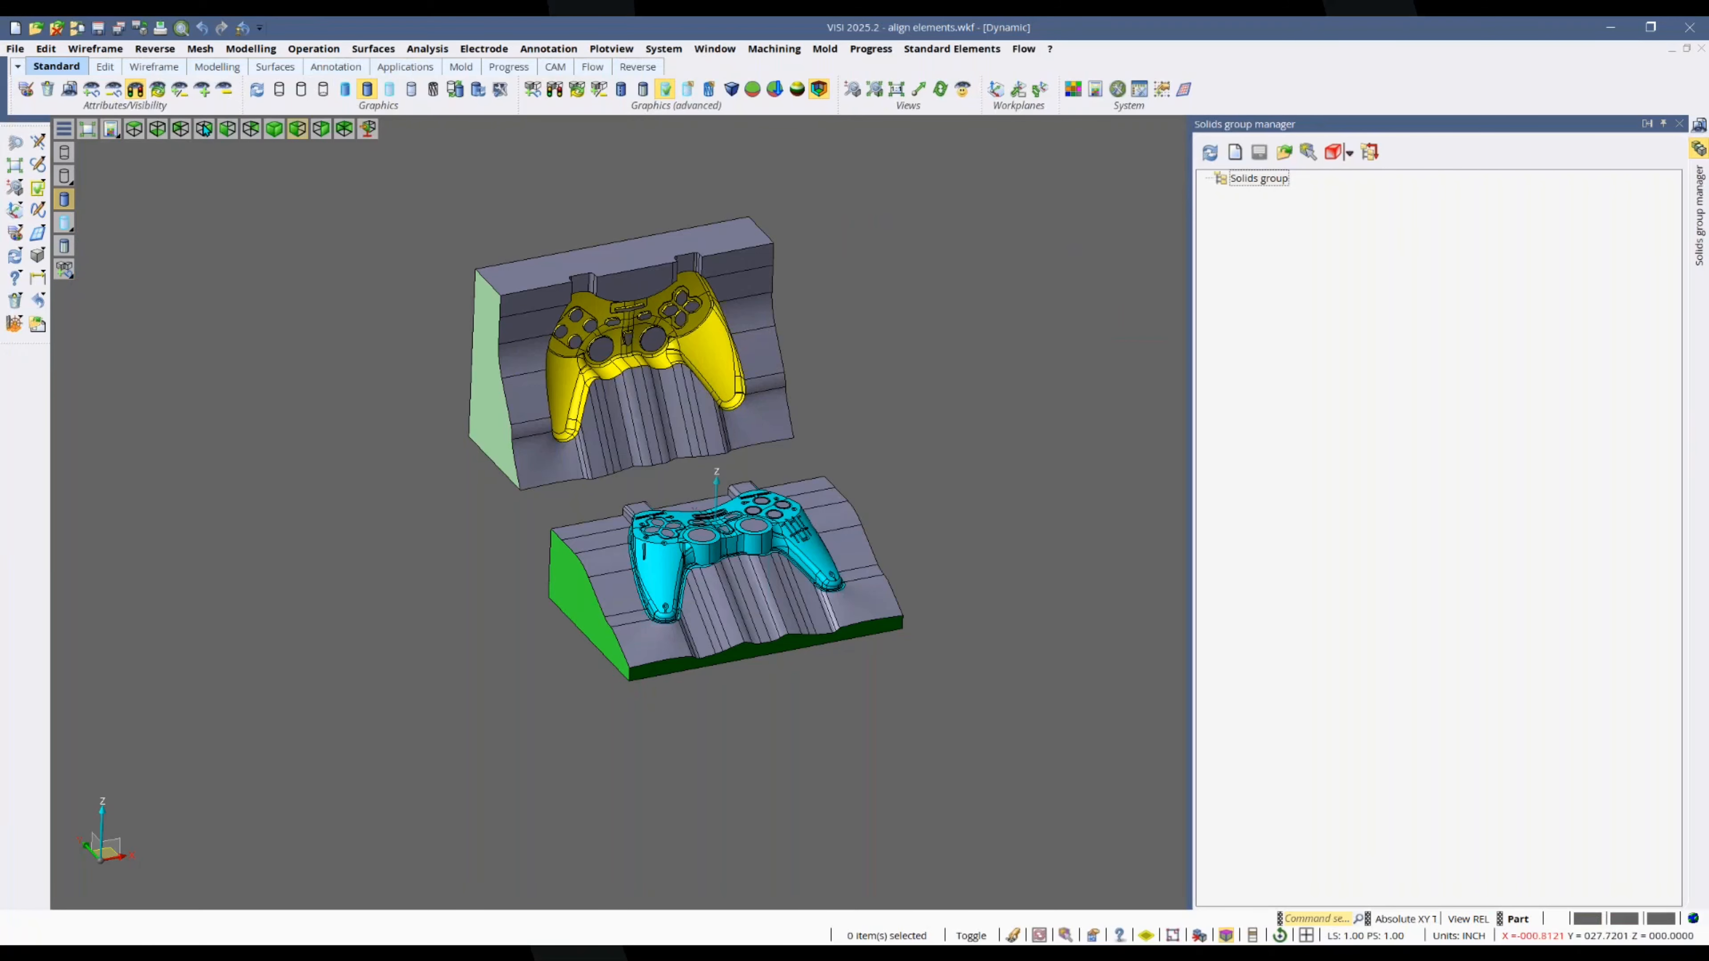
{"action": "left_click", "coordinate": [89, 226]}
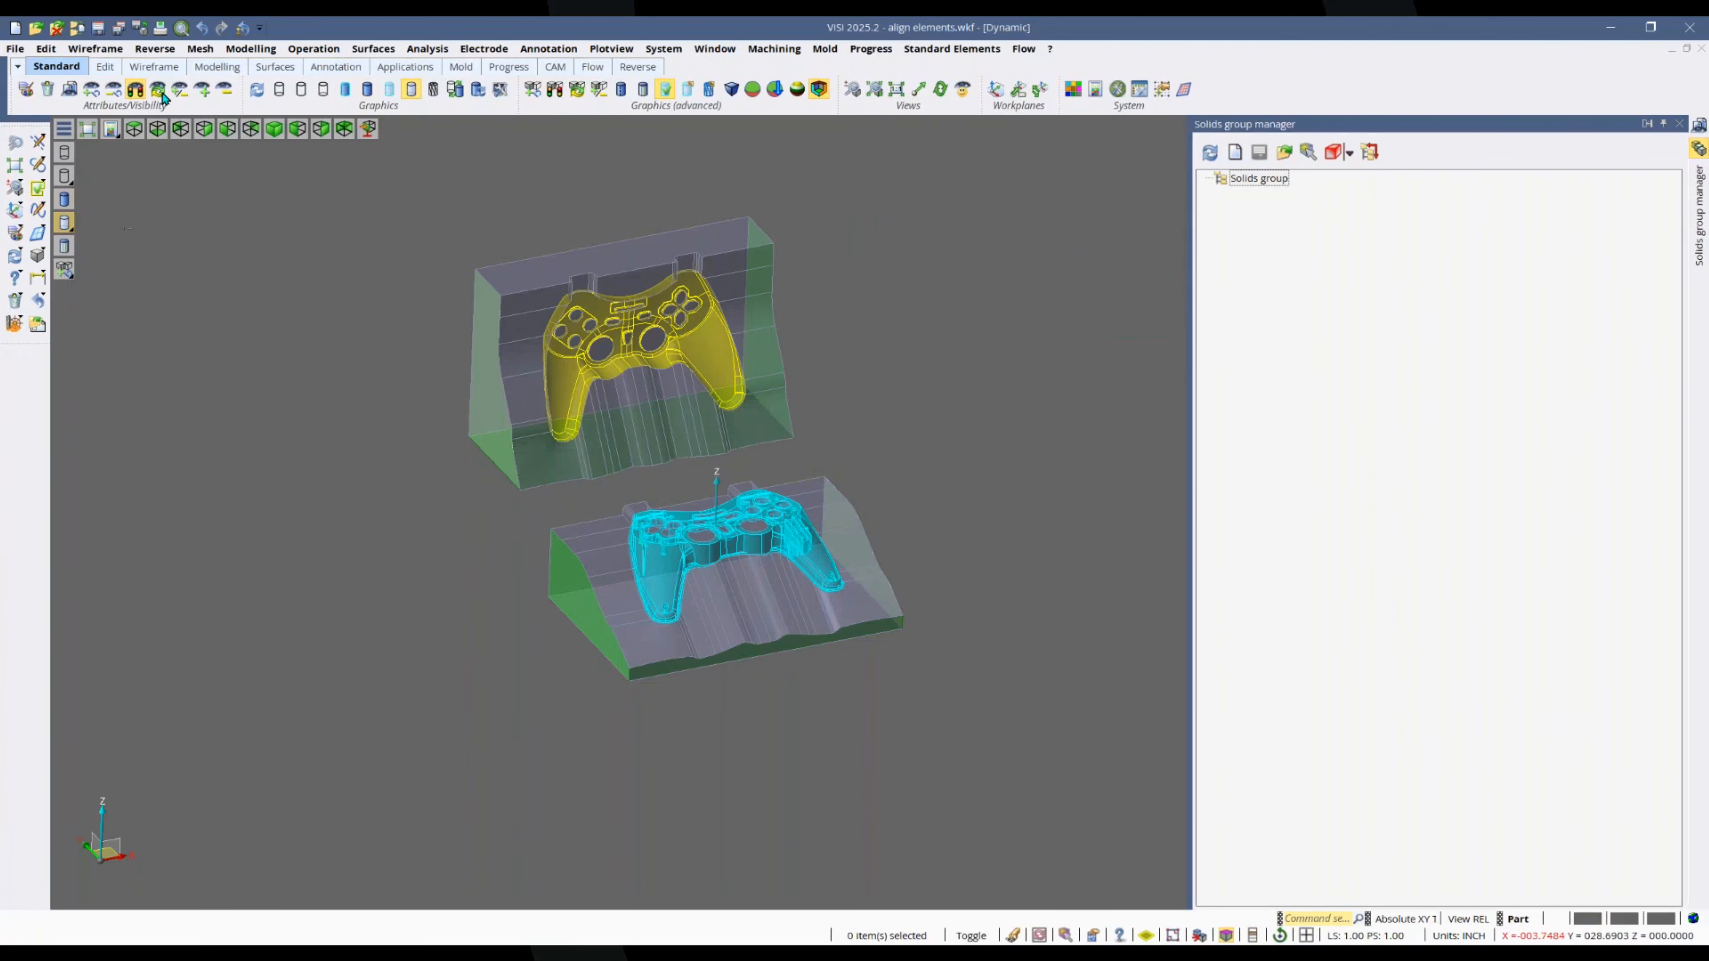
Step: Raise the transparency attribute of the block with the yellow controller until it is shaded opaque
{"action": "left_click", "coordinate": [114, 135]}
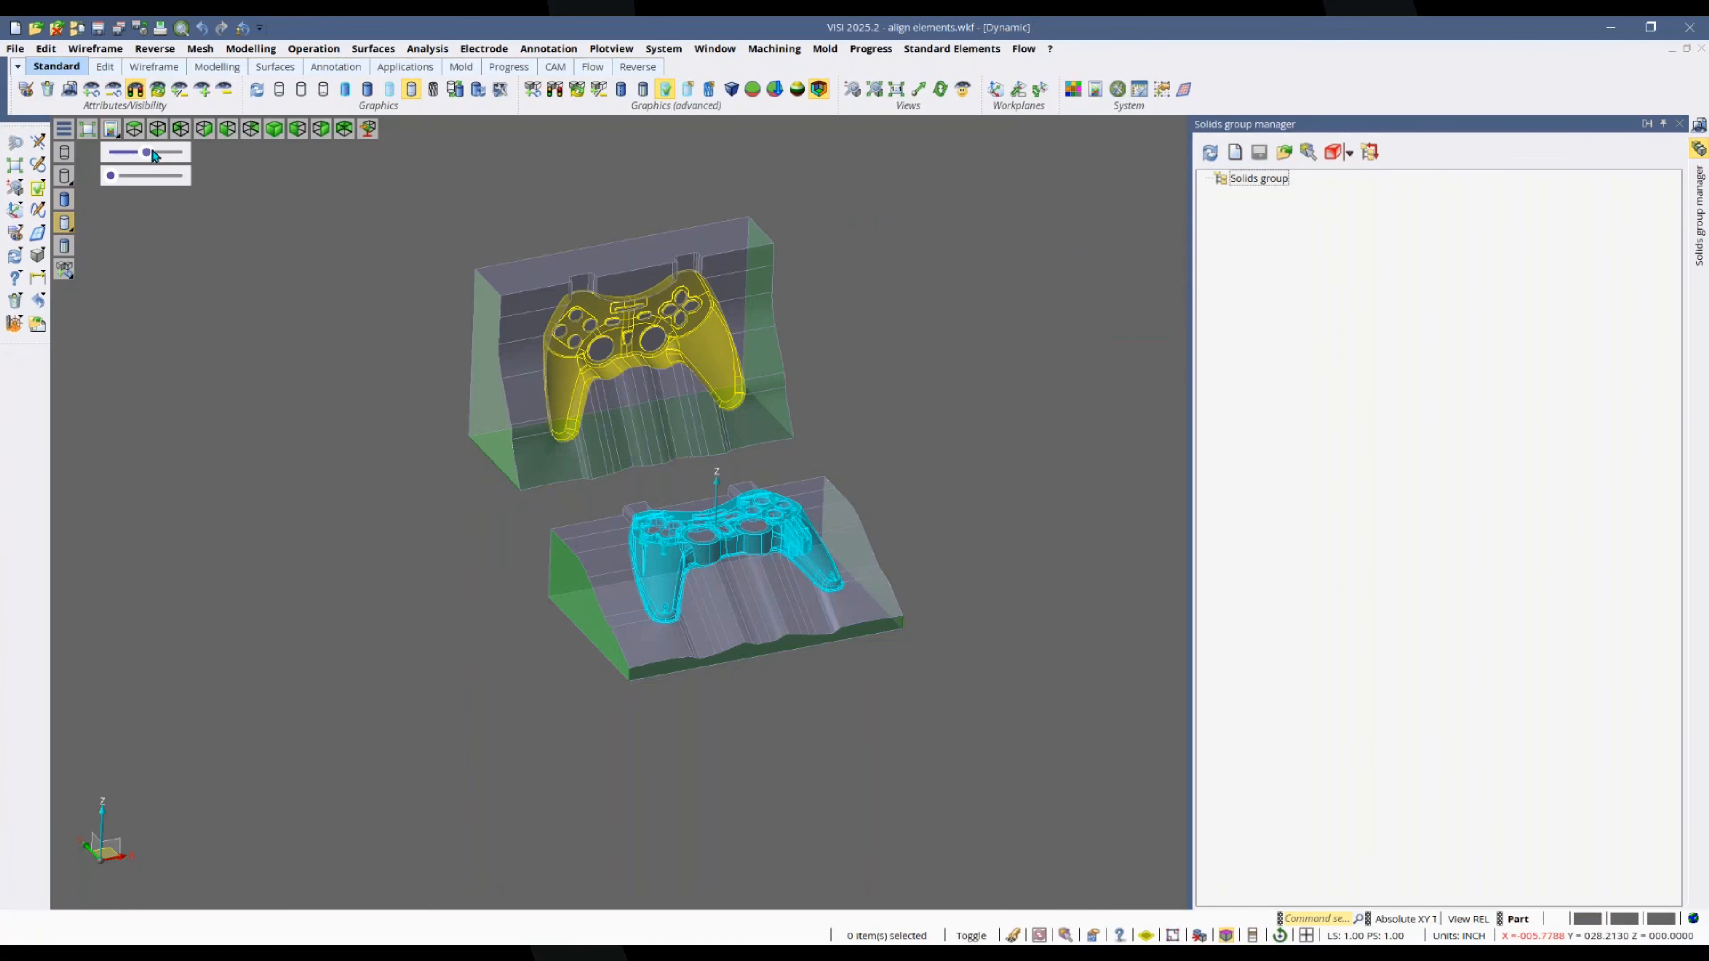
{"action": "right_click_drag", "start_coordinate": [844, 247], "coordinate": [527, 270]}
{"action": "left_click", "coordinate": [527, 269]}
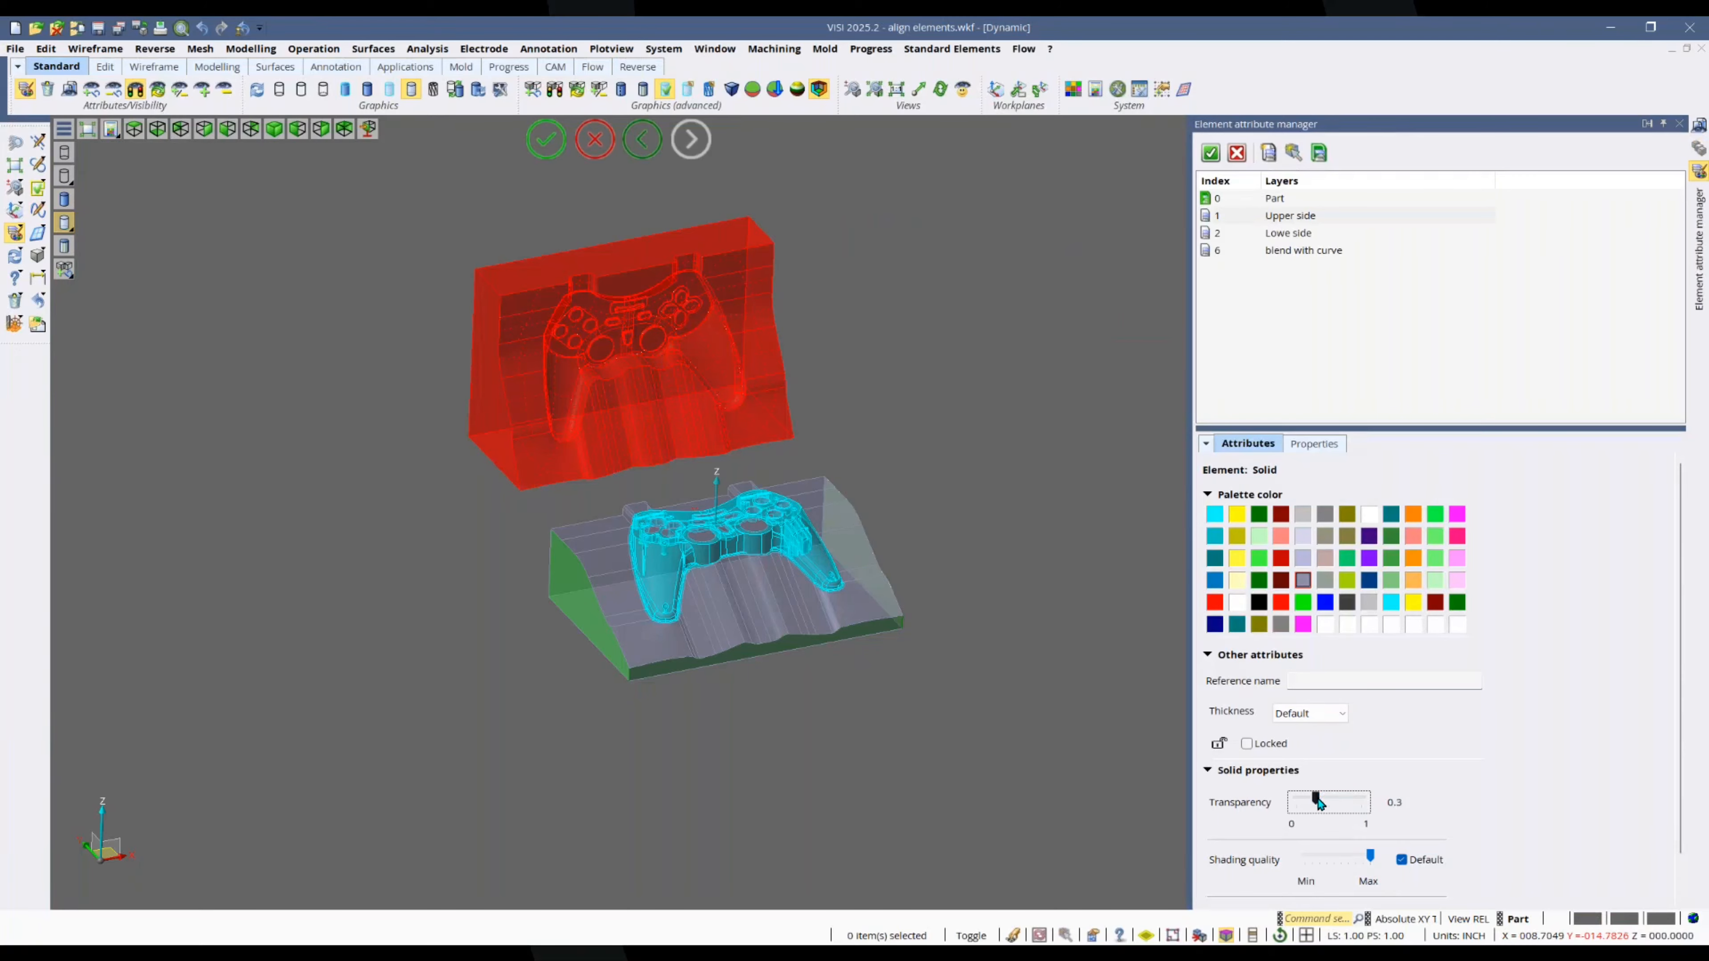
{"action": "left_click_drag", "start_coordinate": [1316, 798], "coordinate": [1361, 798]}
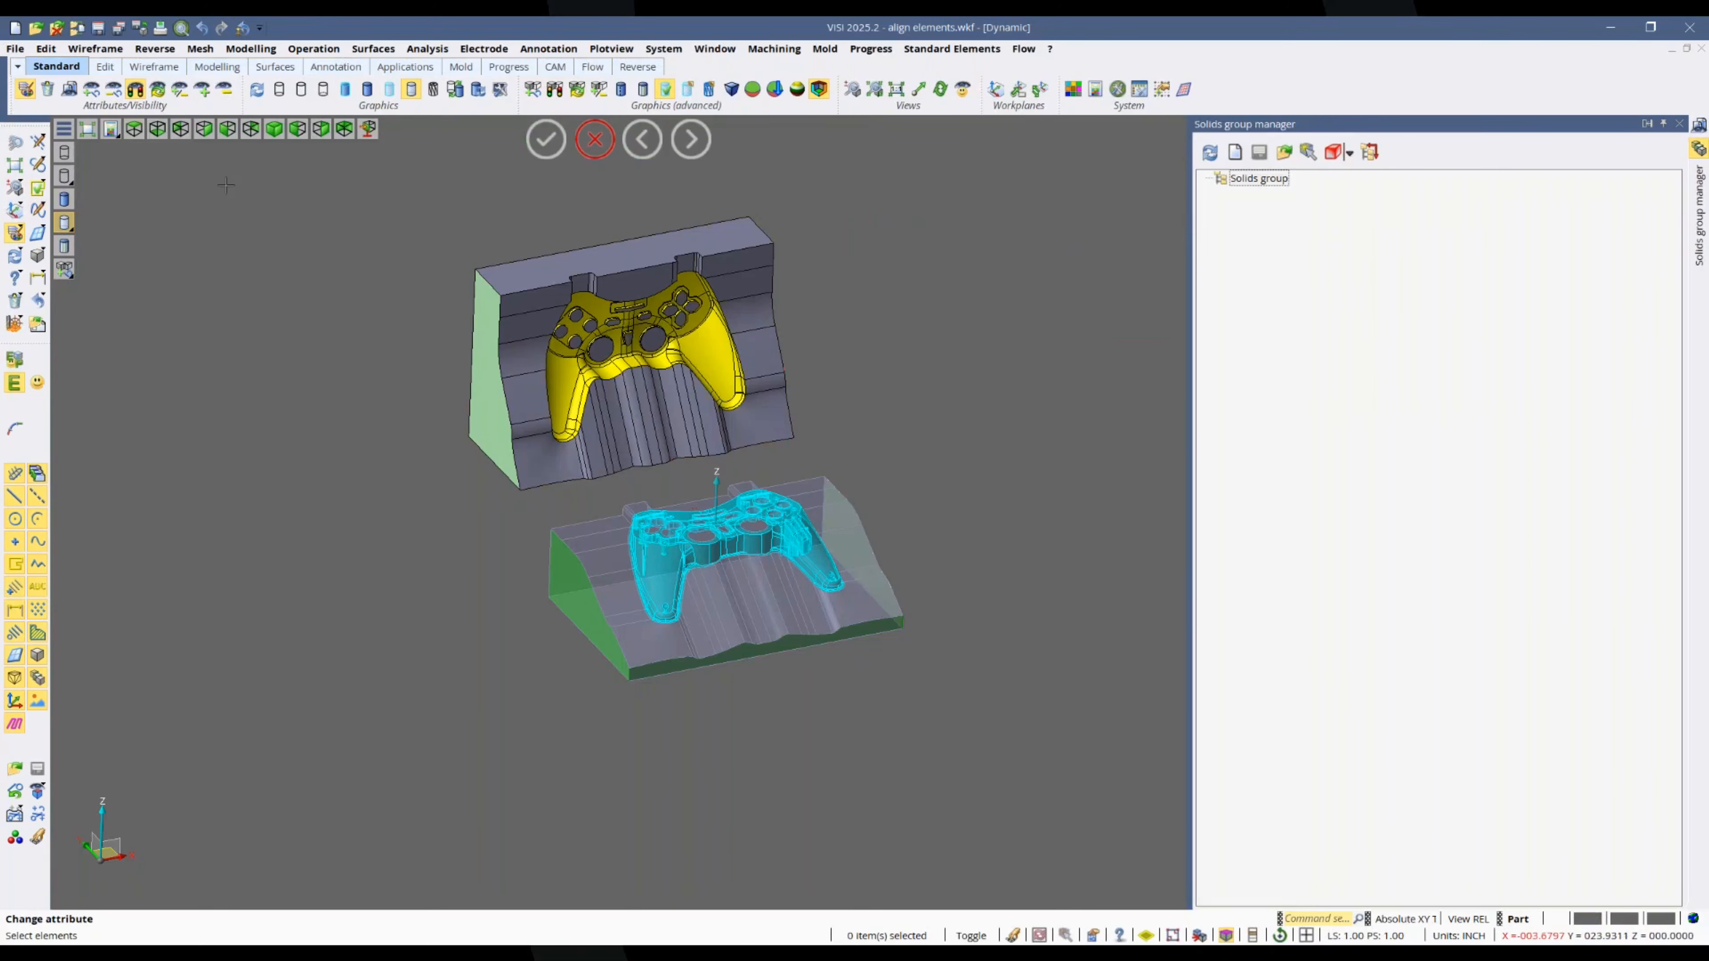
Step: Check the default transparency slider and apply mixed rendering to the block with the yellow controller
{"action": "left_click", "coordinate": [112, 130]}
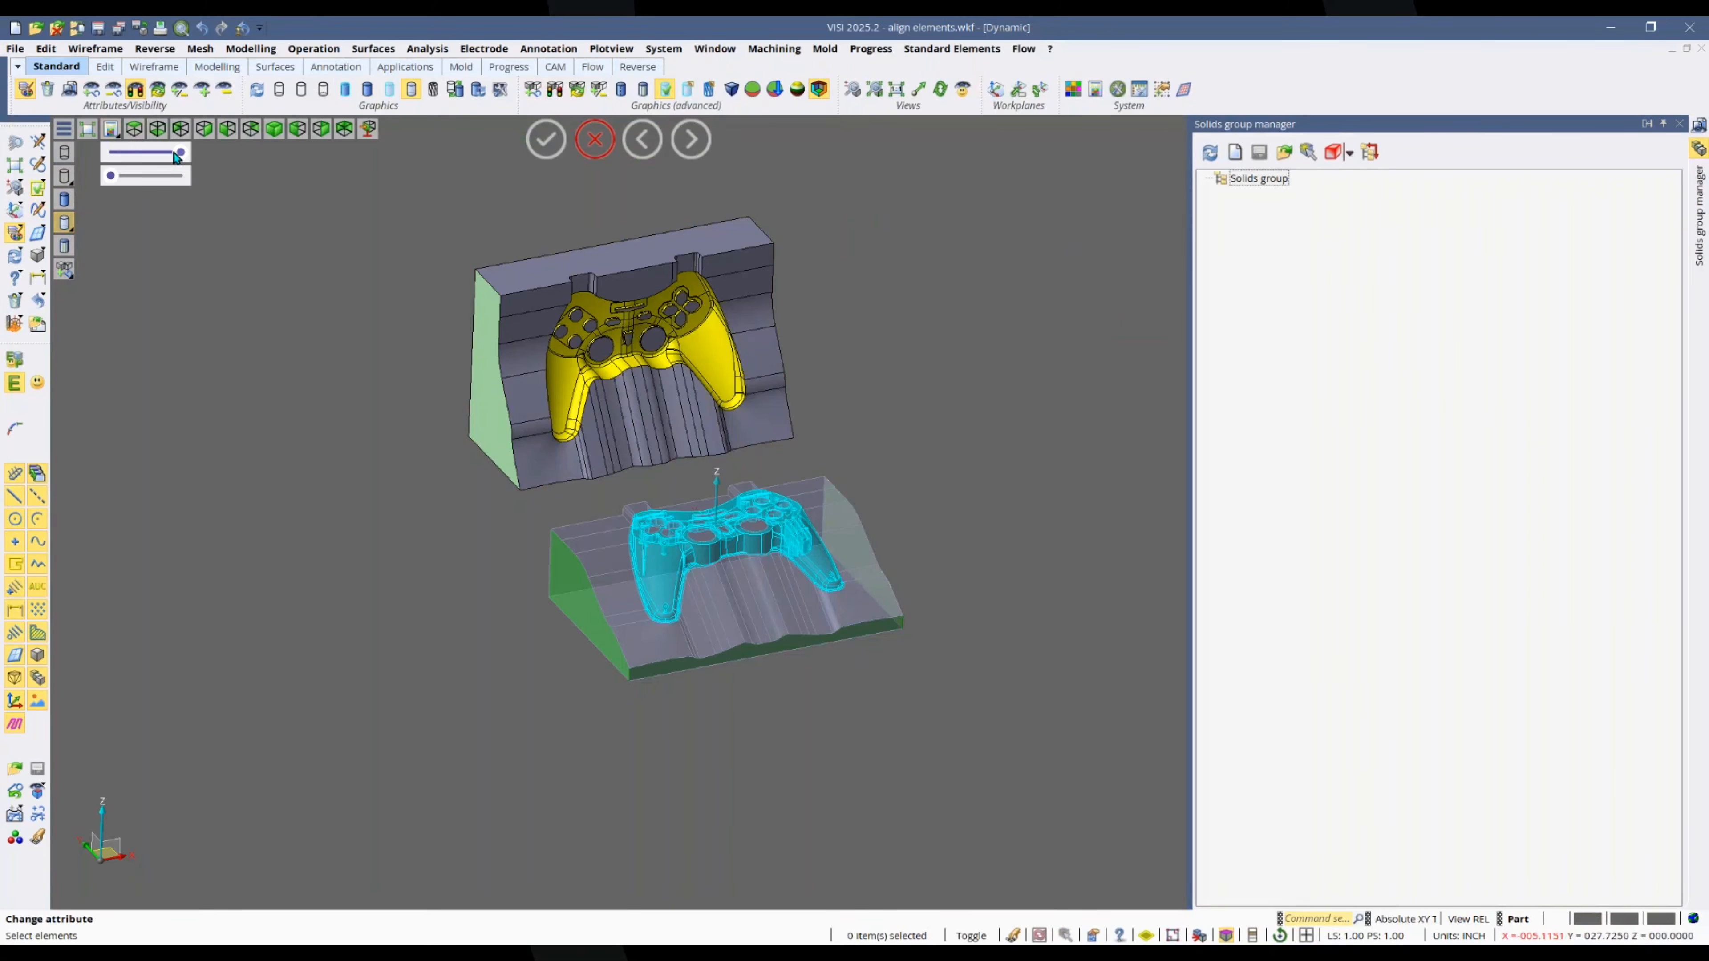
{"action": "left_click_drag", "start_coordinate": [180, 154], "coordinate": [96, 179]}
{"action": "left_click", "coordinate": [533, 89]}
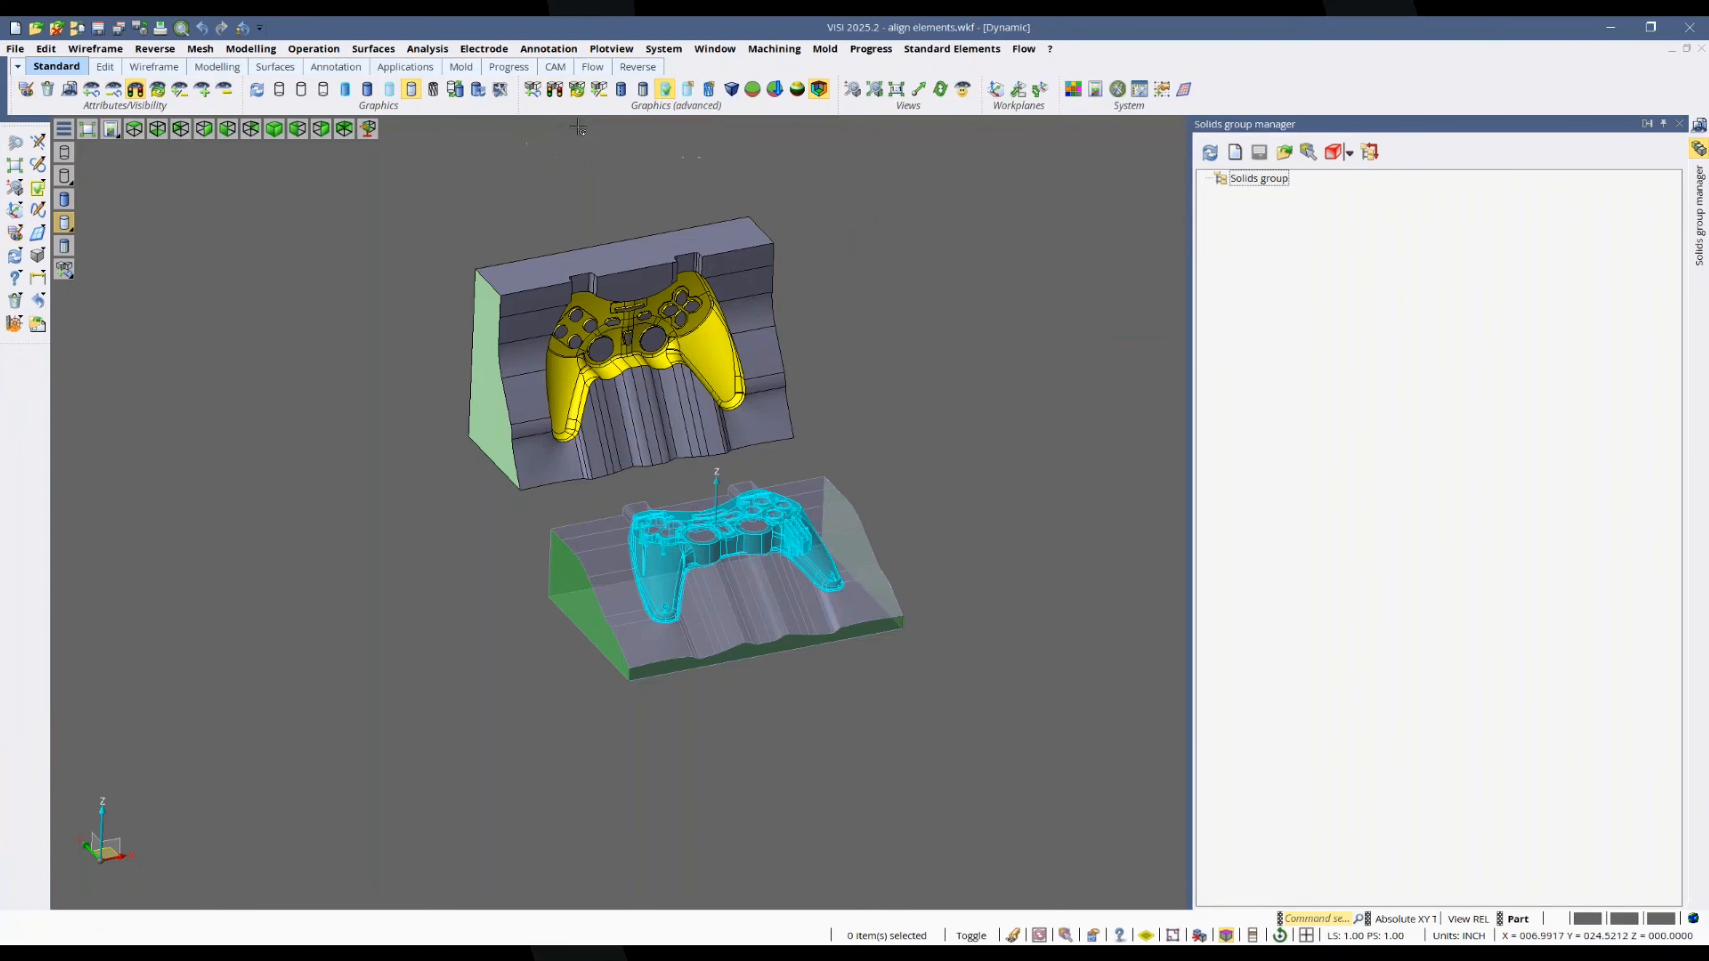
{"action": "left_click", "coordinate": [808, 505]}
{"action": "right_click", "coordinate": [828, 434]}
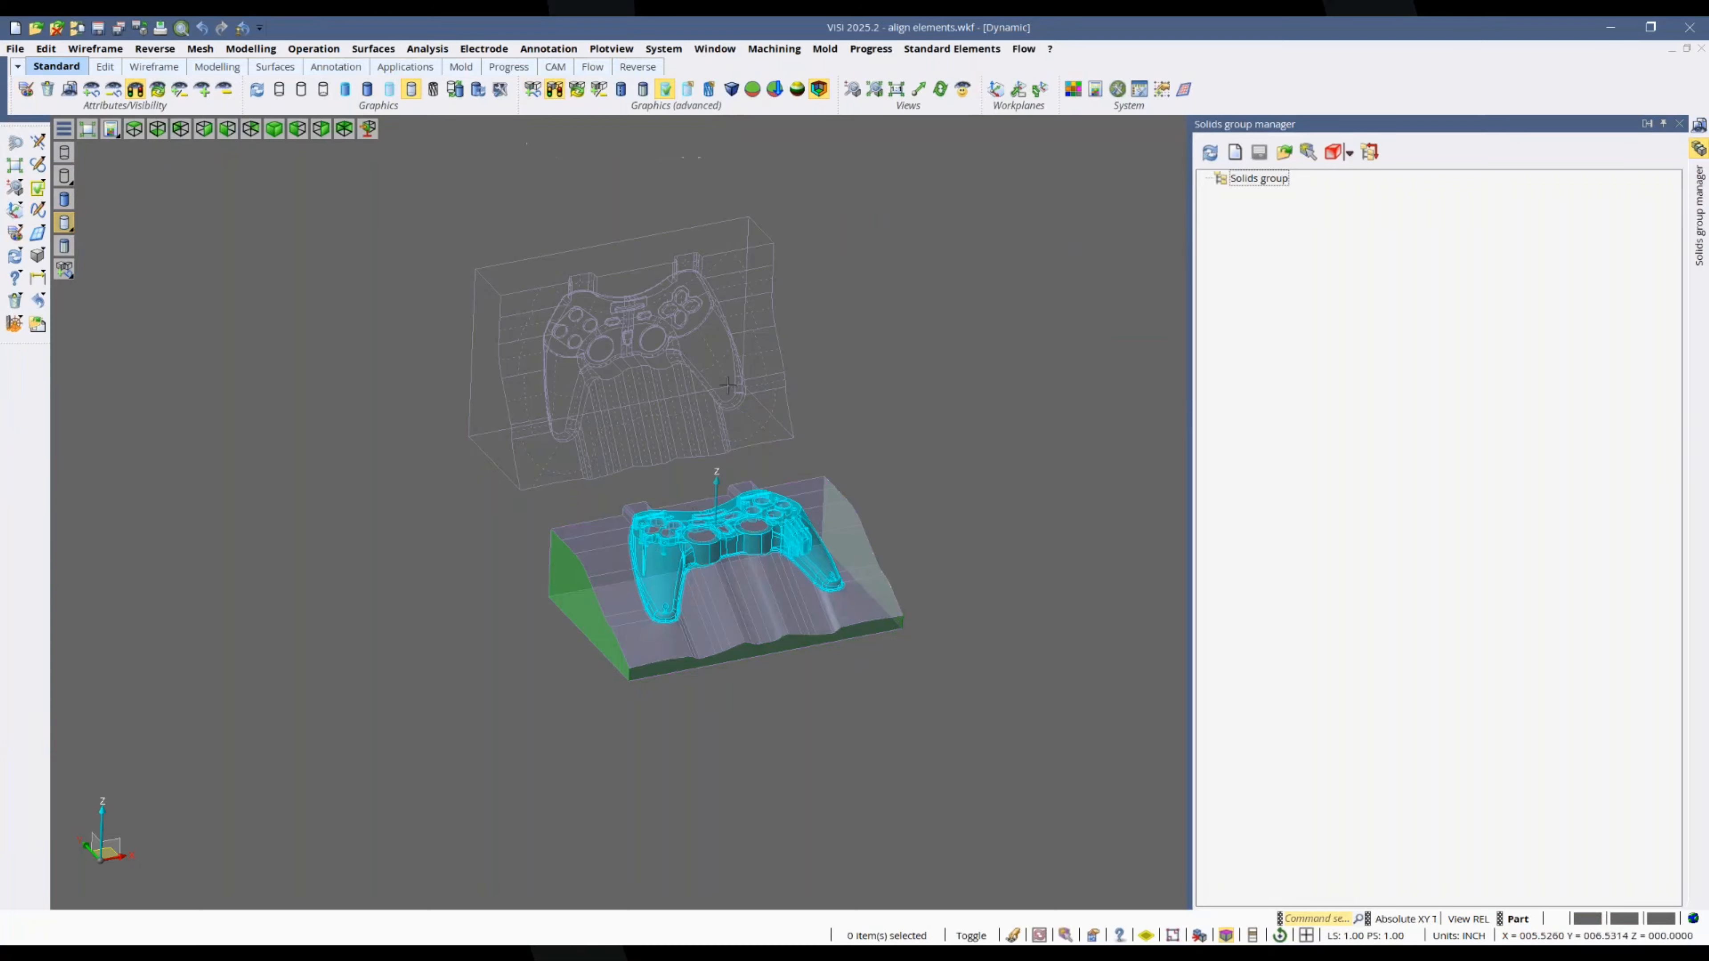
Step: Inspect the mixed render transparency slider of the graphics area at its minimum setting
{"action": "left_click", "coordinate": [111, 129]}
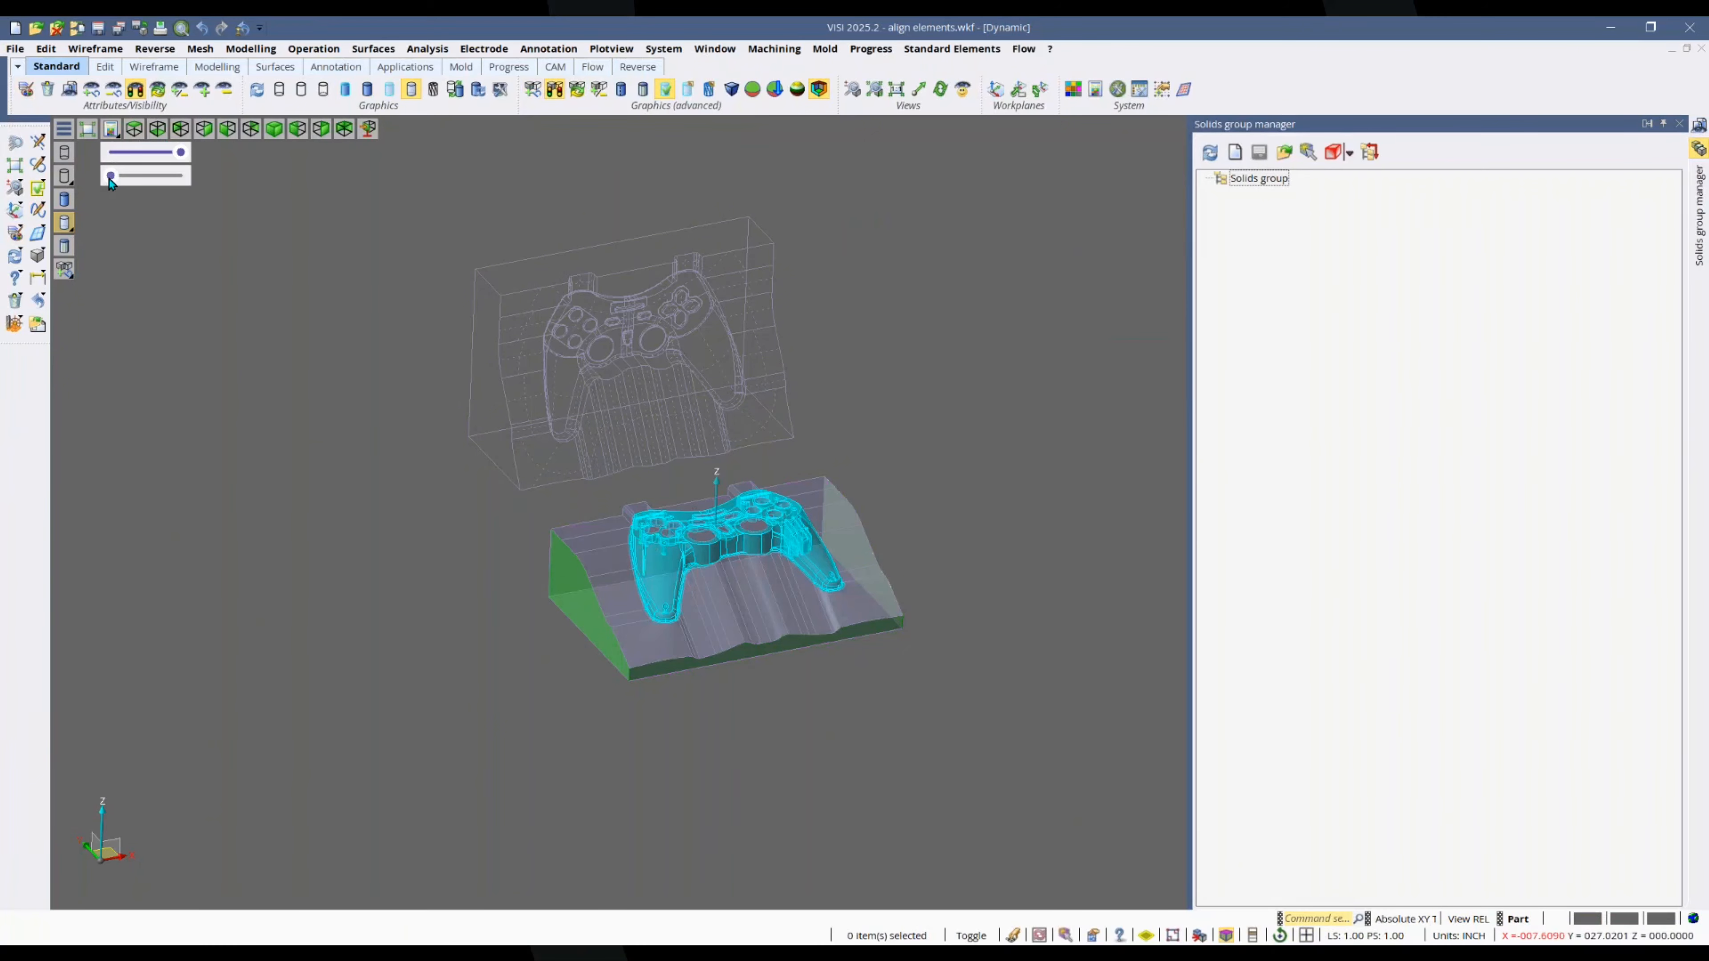
{"action": "mouse_move", "coordinate": [111, 177]}
{"action": "left_mouse_down"}
{"action": "mouse_move", "coordinate": [189, 182]}
{"action": "mouse_move", "coordinate": [107, 178]}
{"action": "left_mouse_up"}
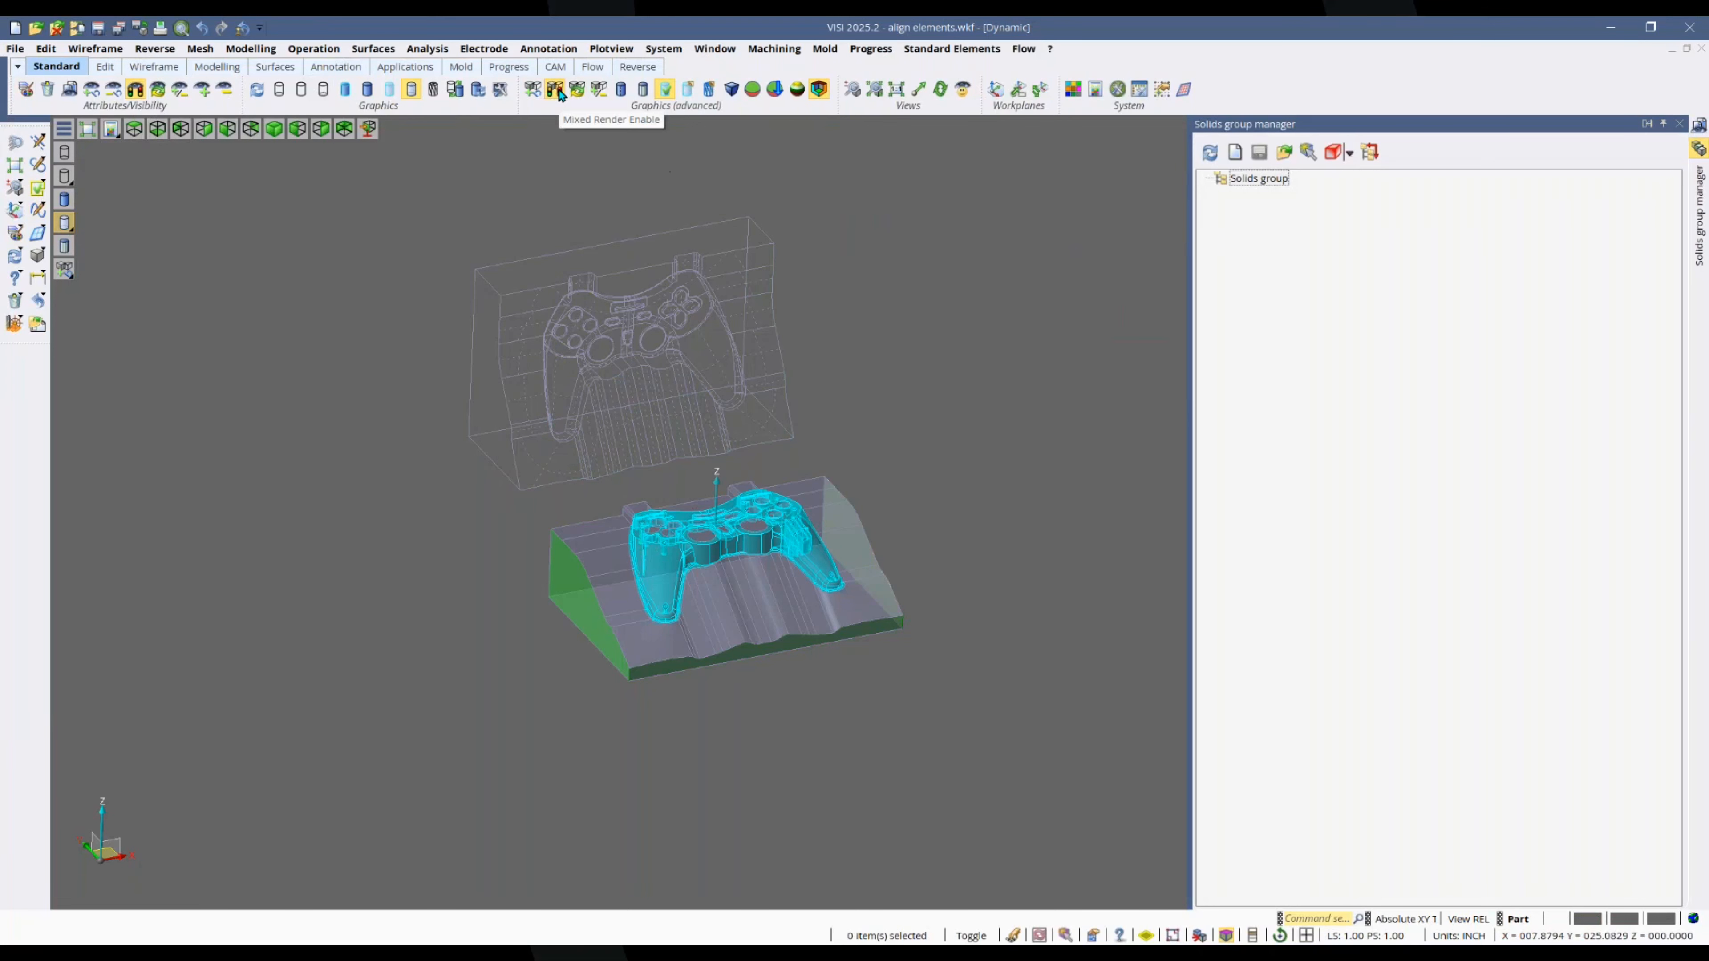
{"action": "left_click", "coordinate": [111, 129]}
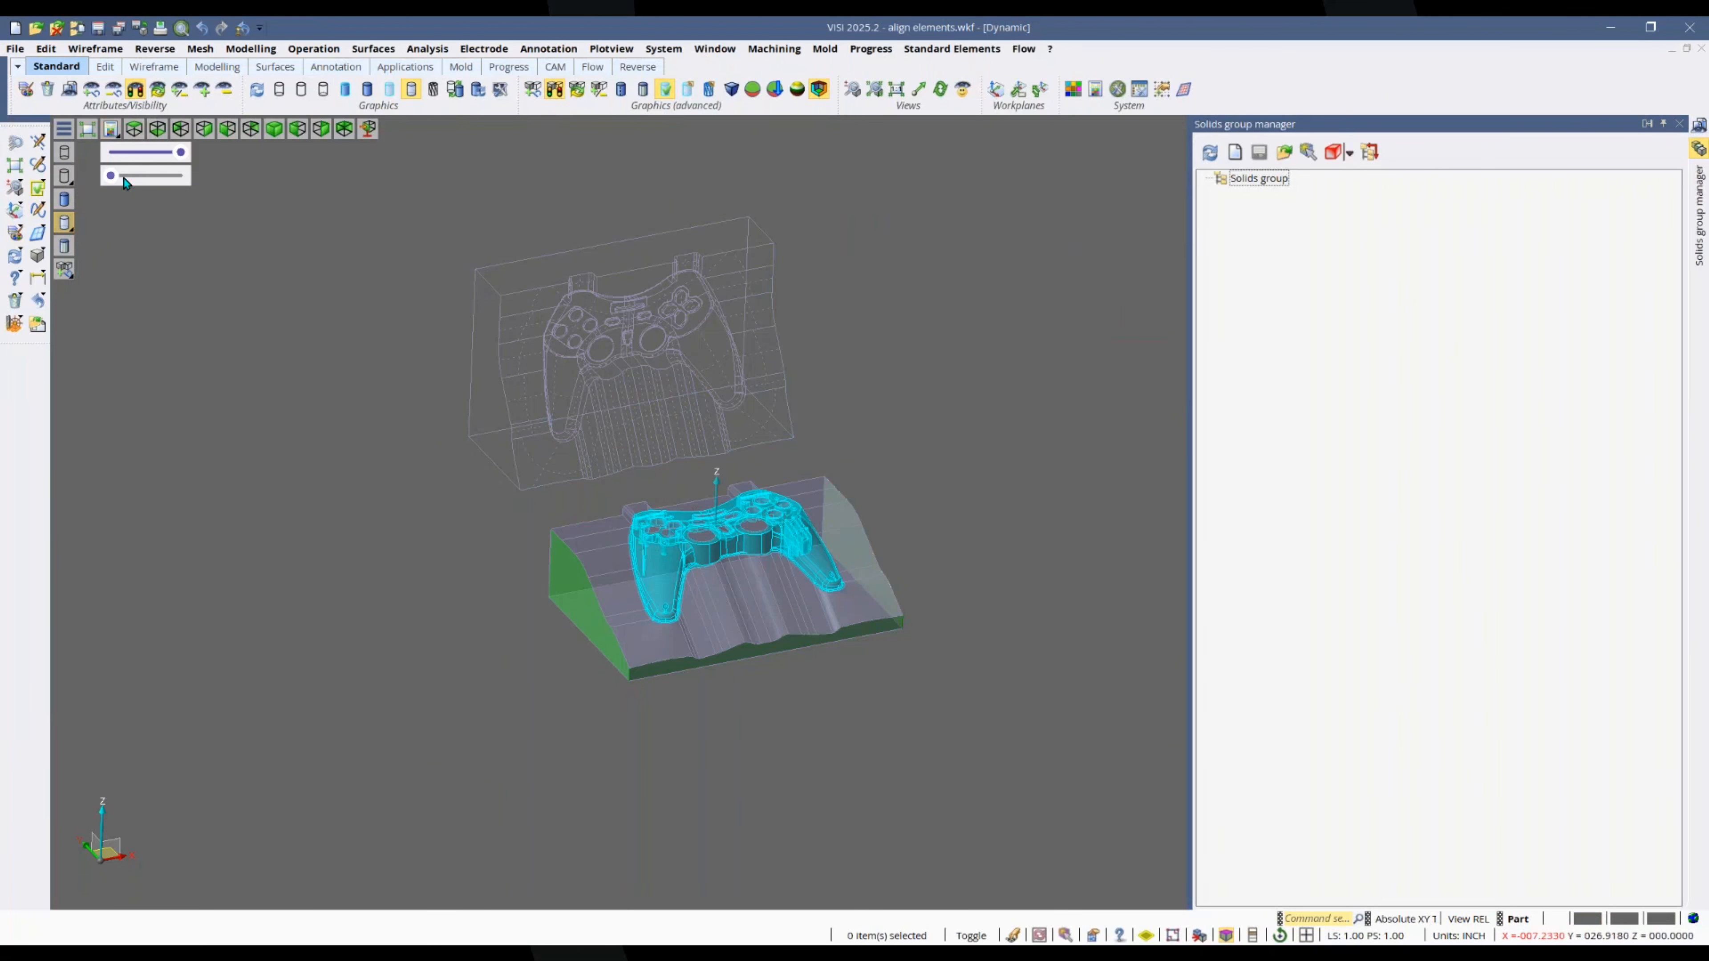
Step: Review the Default and Mixed render transparency slider entries under Attributes in the enlarged graphics area icons layout
{"action": "left_click", "coordinate": [63, 129]}
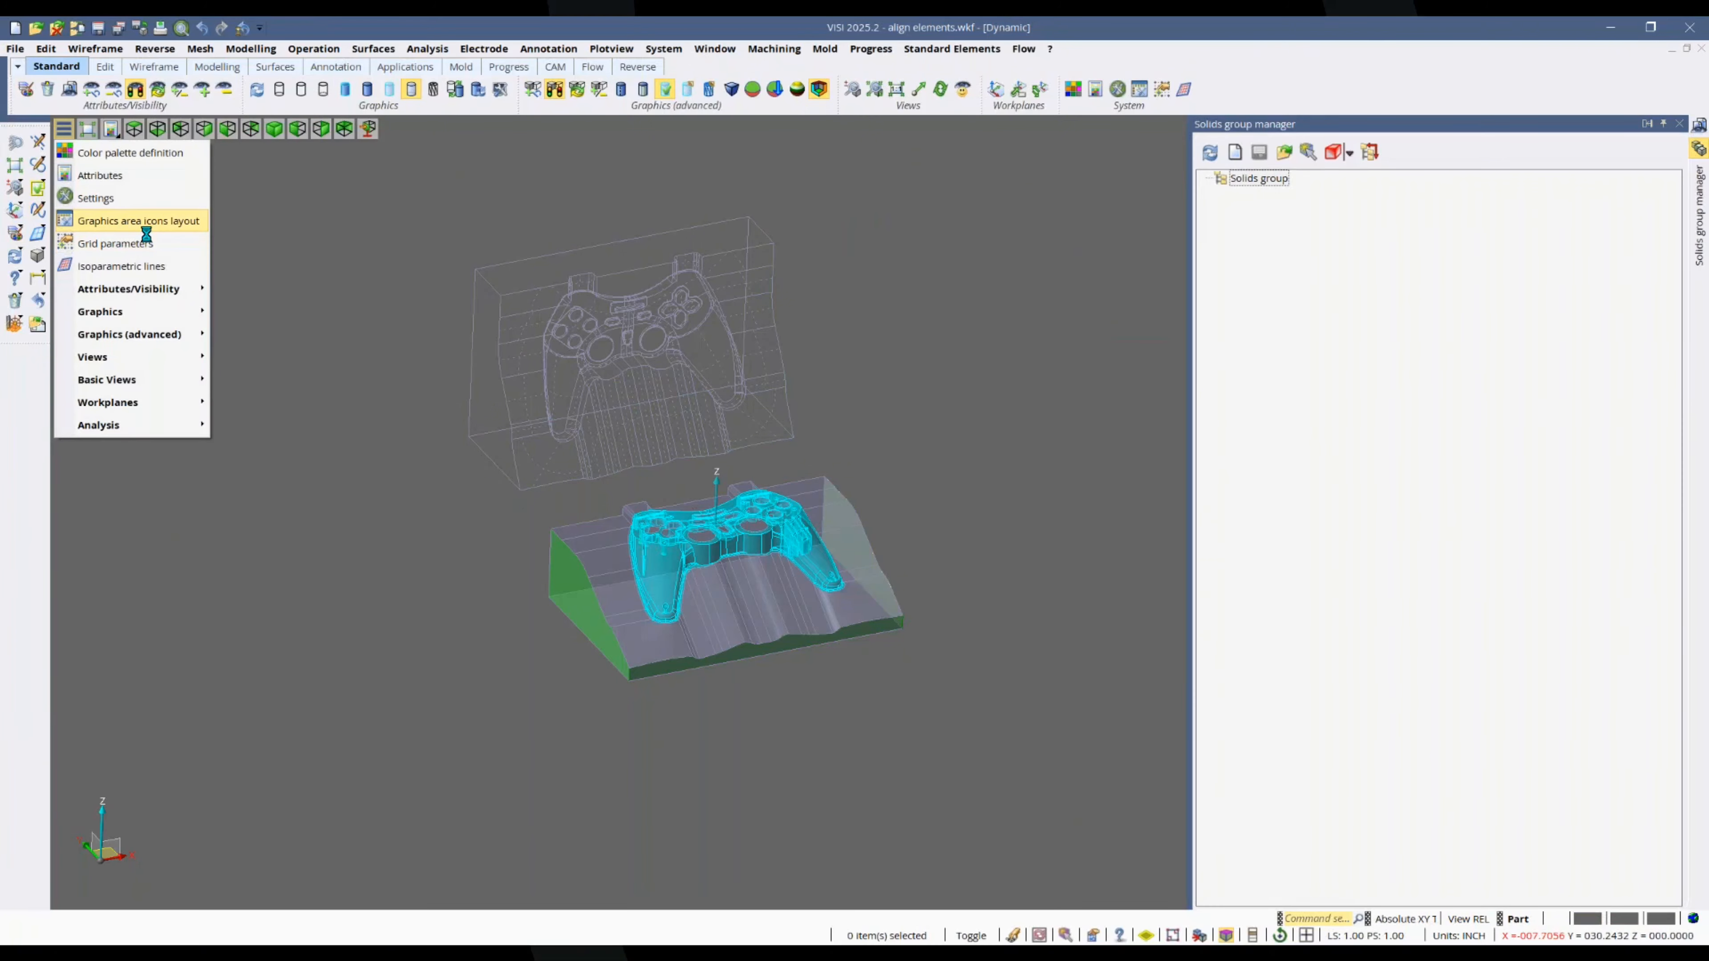
{"action": "left_click", "coordinate": [138, 221]}
{"action": "left_click_drag", "start_coordinate": [818, 263], "coordinate": [507, 238]}
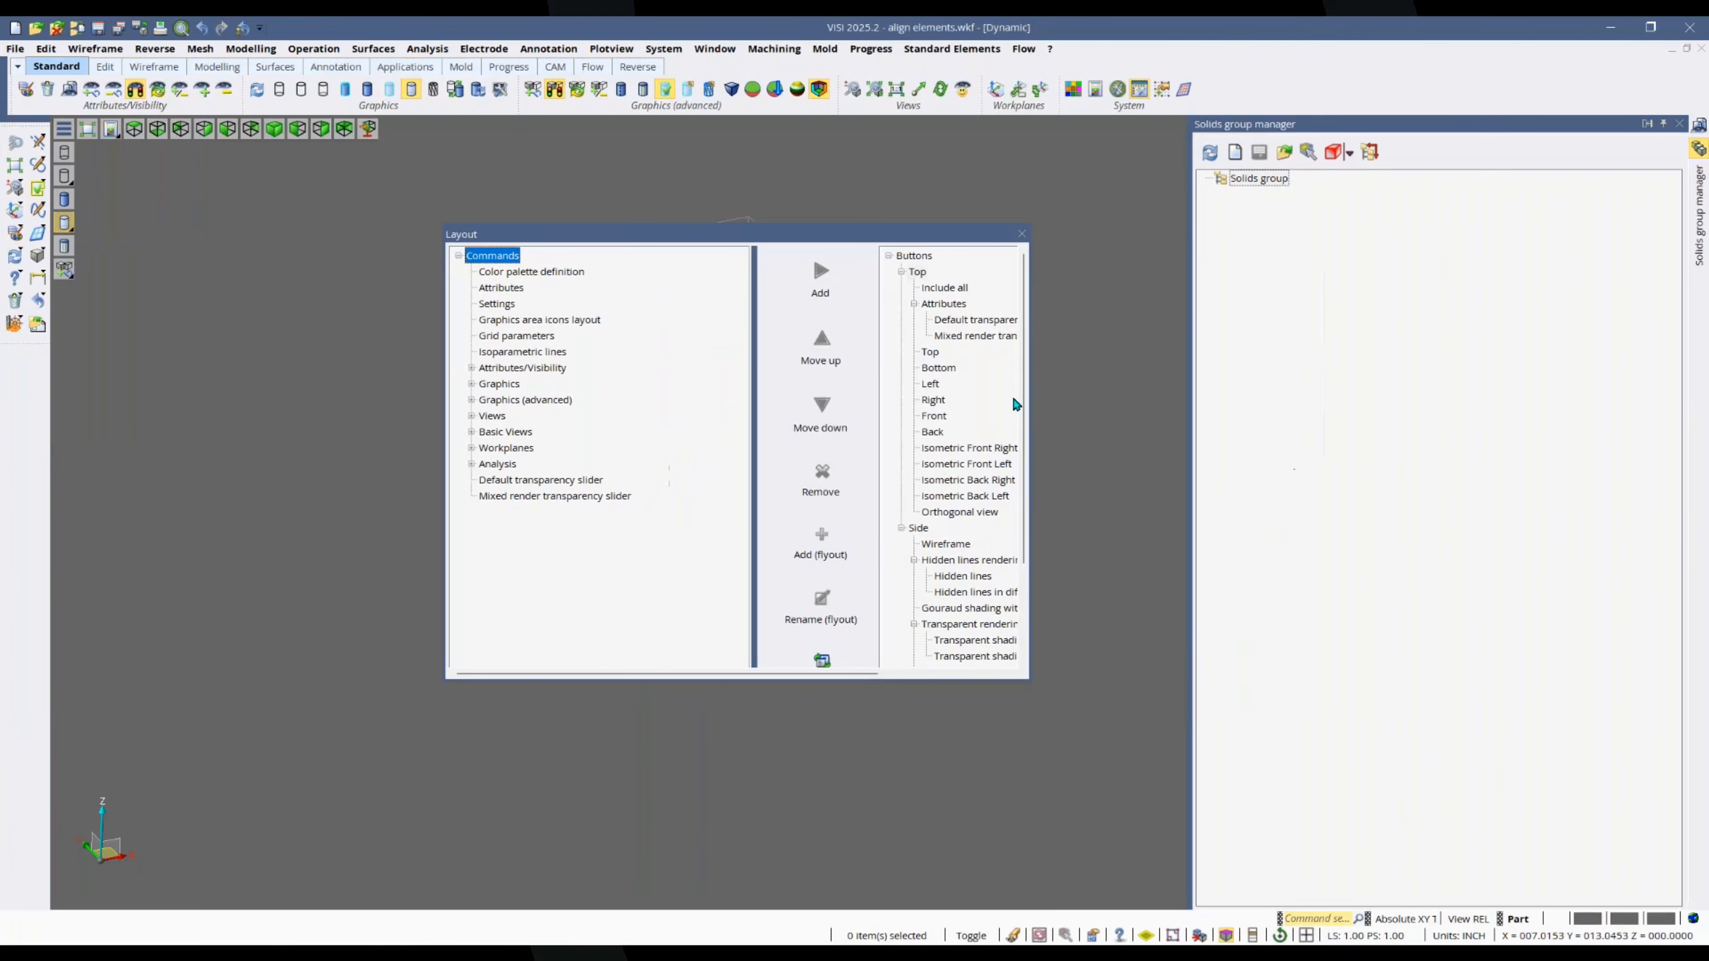
{"action": "left_click_drag", "start_coordinate": [1031, 375], "coordinate": [1328, 377]}
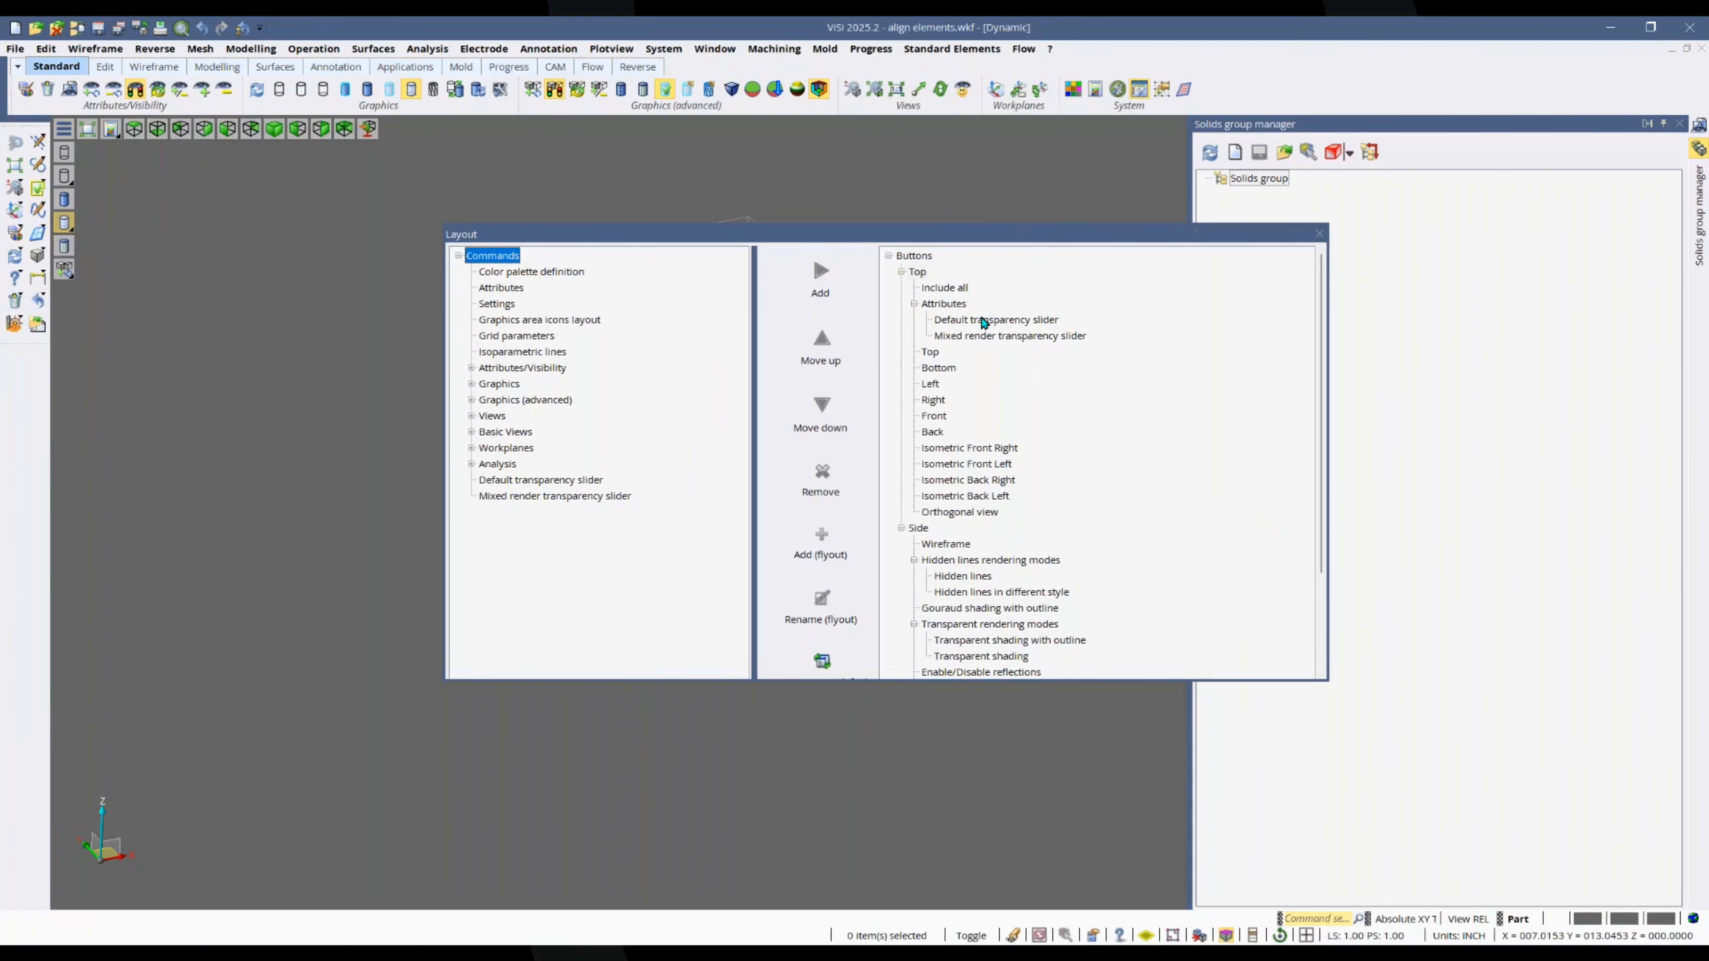
{"action": "left_click", "coordinate": [983, 337]}
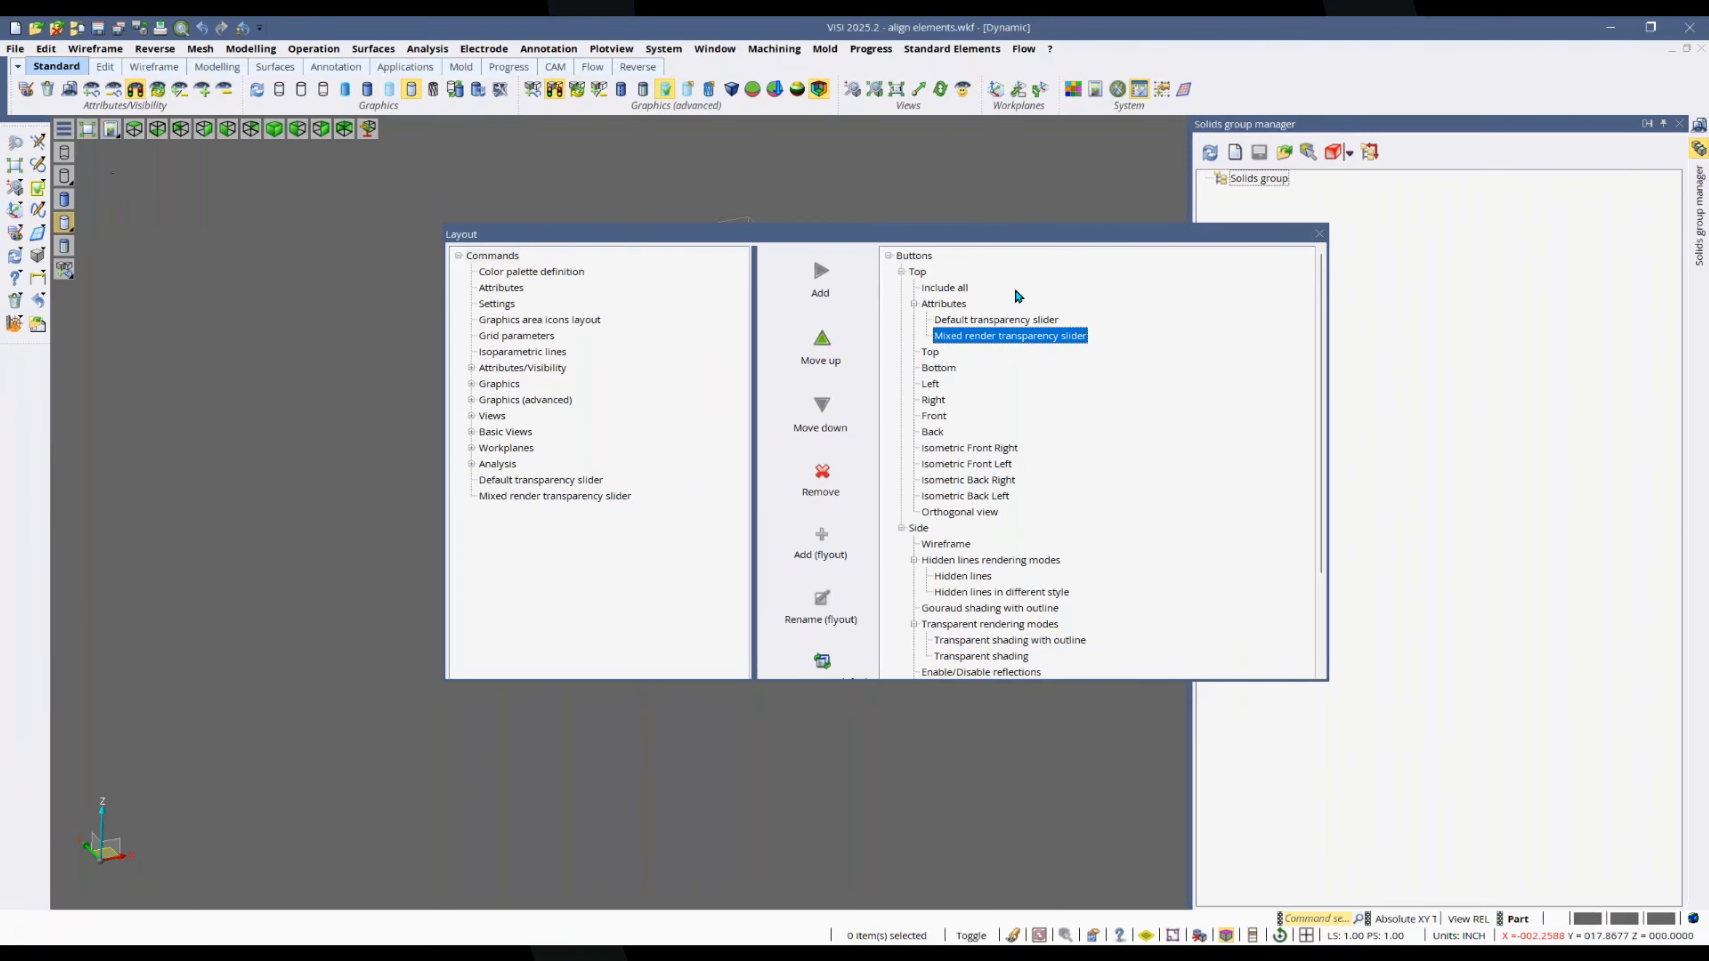
{"action": "left_click", "coordinate": [981, 324]}
{"action": "left_click", "coordinate": [983, 336]}
{"action": "left_click", "coordinate": [983, 325]}
{"action": "left_click", "coordinate": [983, 337]}
{"action": "left_click", "coordinate": [983, 321]}
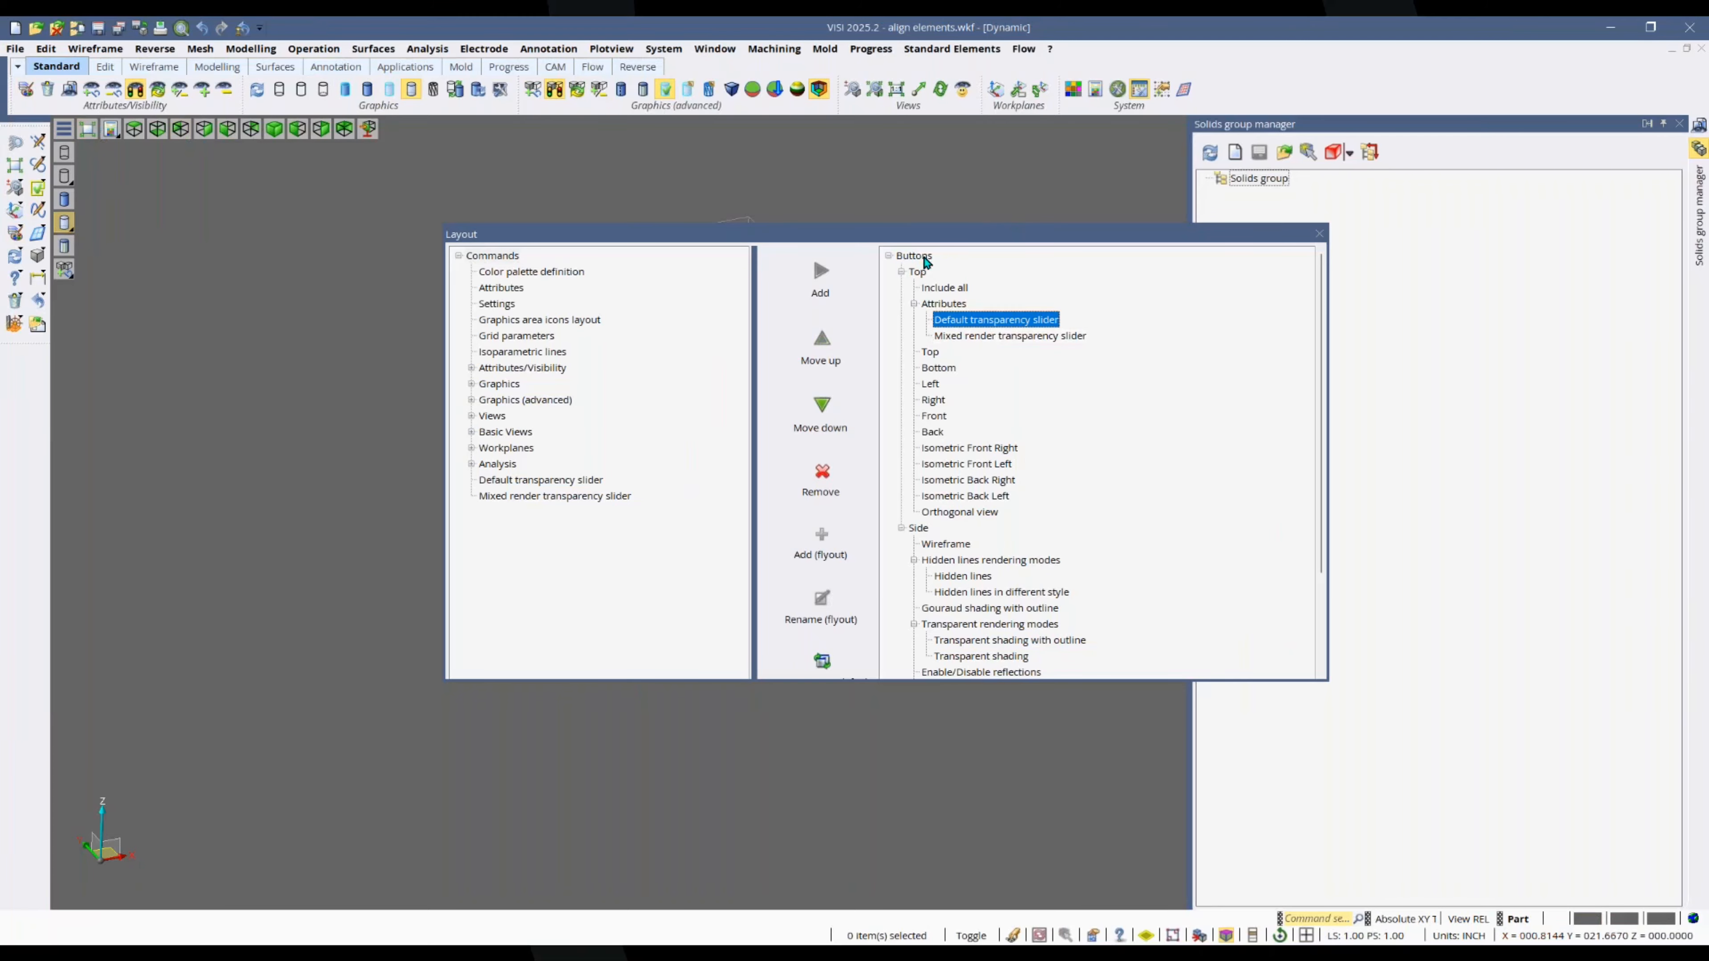
Step: Compare the Default transparency slider and Mixed render transparency slider entries in the graphics area icons layout
{"action": "left_click", "coordinate": [986, 337]}
{"action": "left_click", "coordinate": [983, 322]}
{"action": "left_click", "coordinate": [981, 336]}
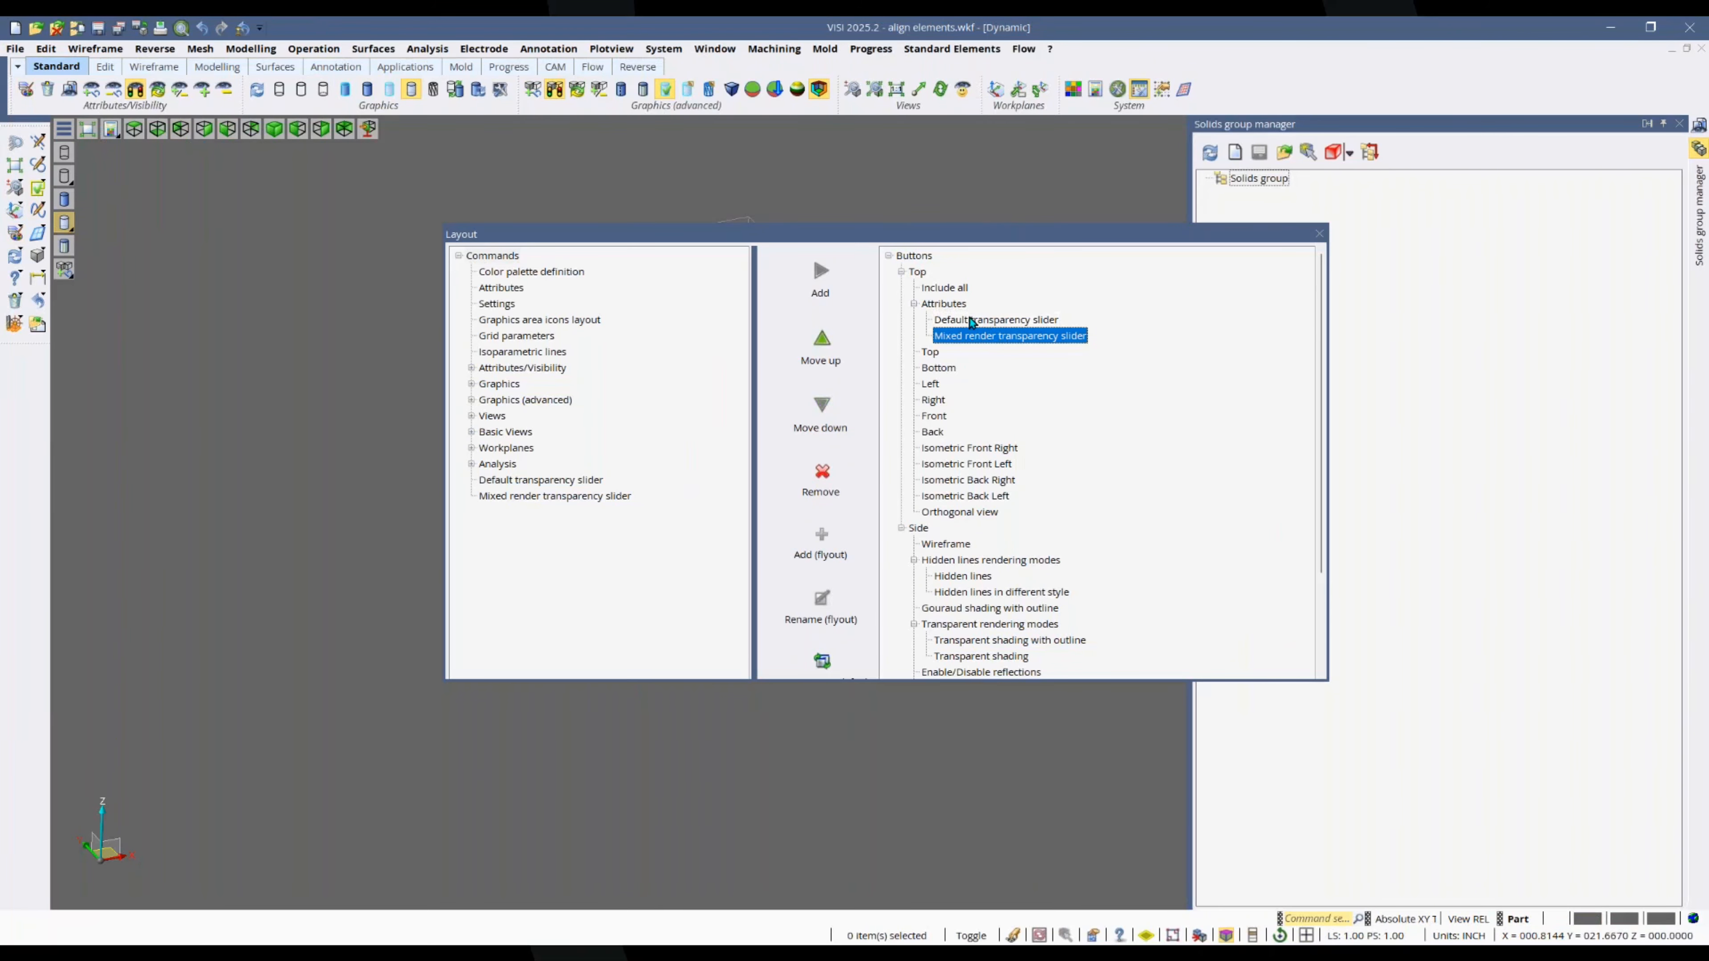
{"action": "left_click", "coordinate": [980, 321]}
{"action": "left_click", "coordinate": [980, 335]}
{"action": "left_click", "coordinate": [986, 321]}
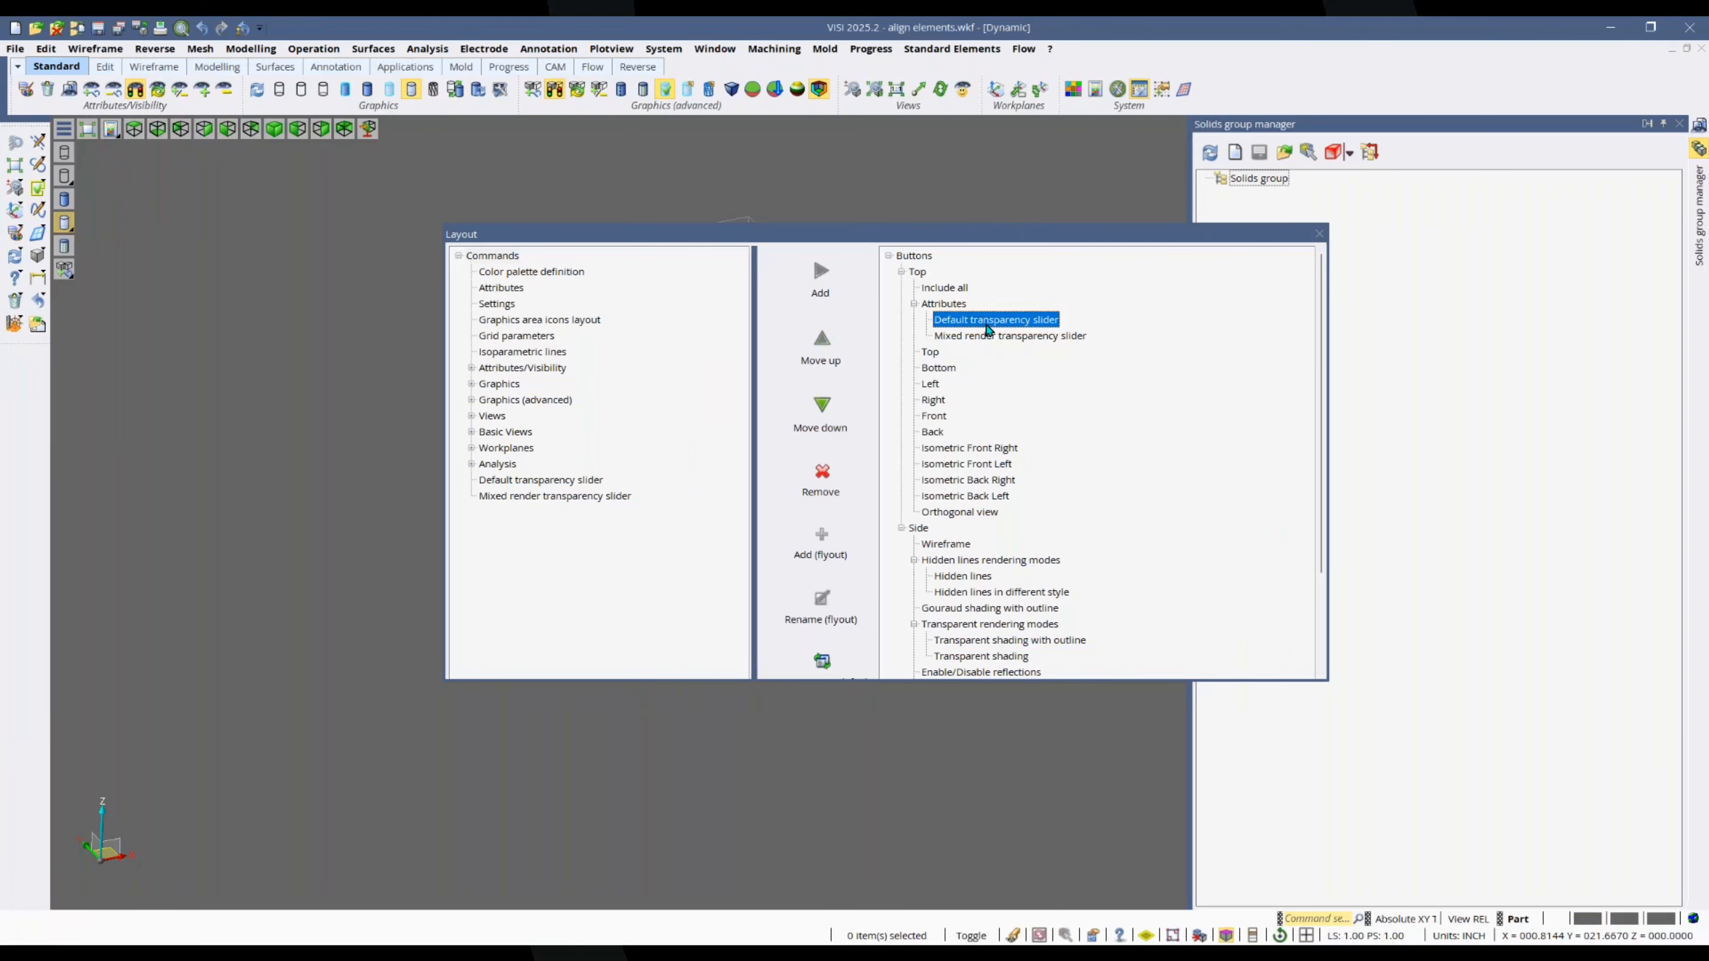
{"action": "left_click", "coordinate": [990, 325]}
{"action": "left_click", "coordinate": [990, 326]}
Step: Enlarge the icons layout dialog to view all Top and Side buttons, and close it without saving
{"action": "left_click_drag", "start_coordinate": [1137, 680], "coordinate": [1137, 832]}
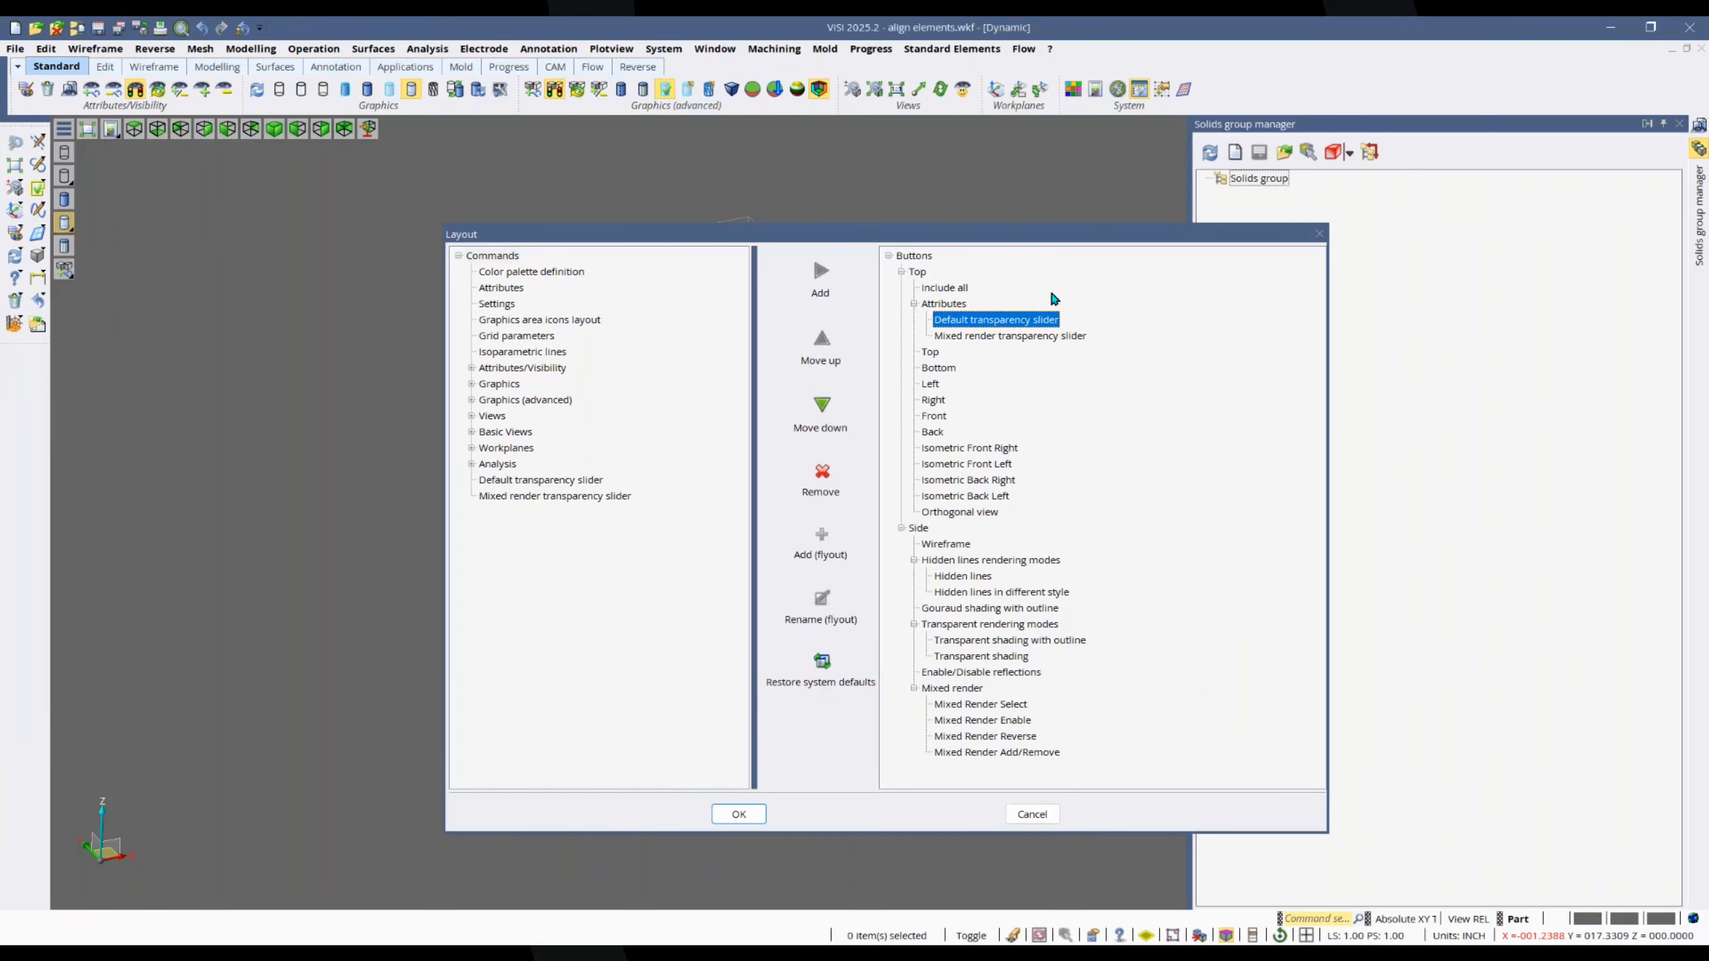
{"action": "left_click", "coordinate": [975, 335]}
{"action": "left_click", "coordinate": [973, 319]}
{"action": "left_click", "coordinate": [970, 337]}
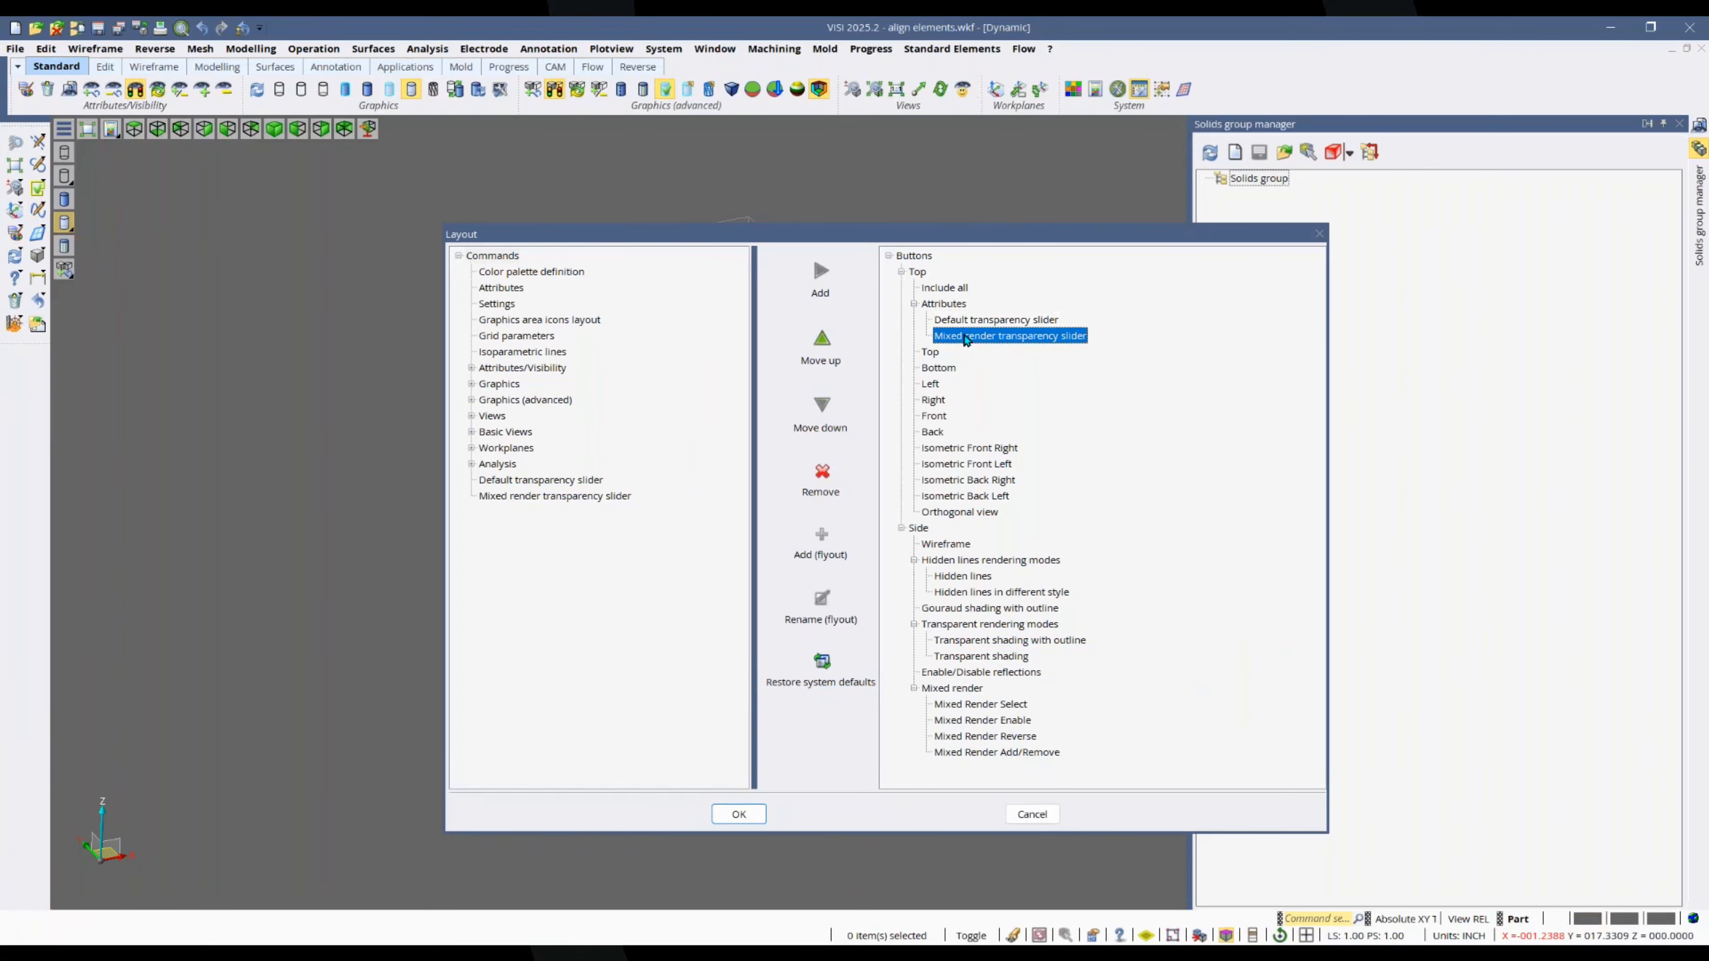
{"action": "left_click", "coordinate": [1031, 814]}
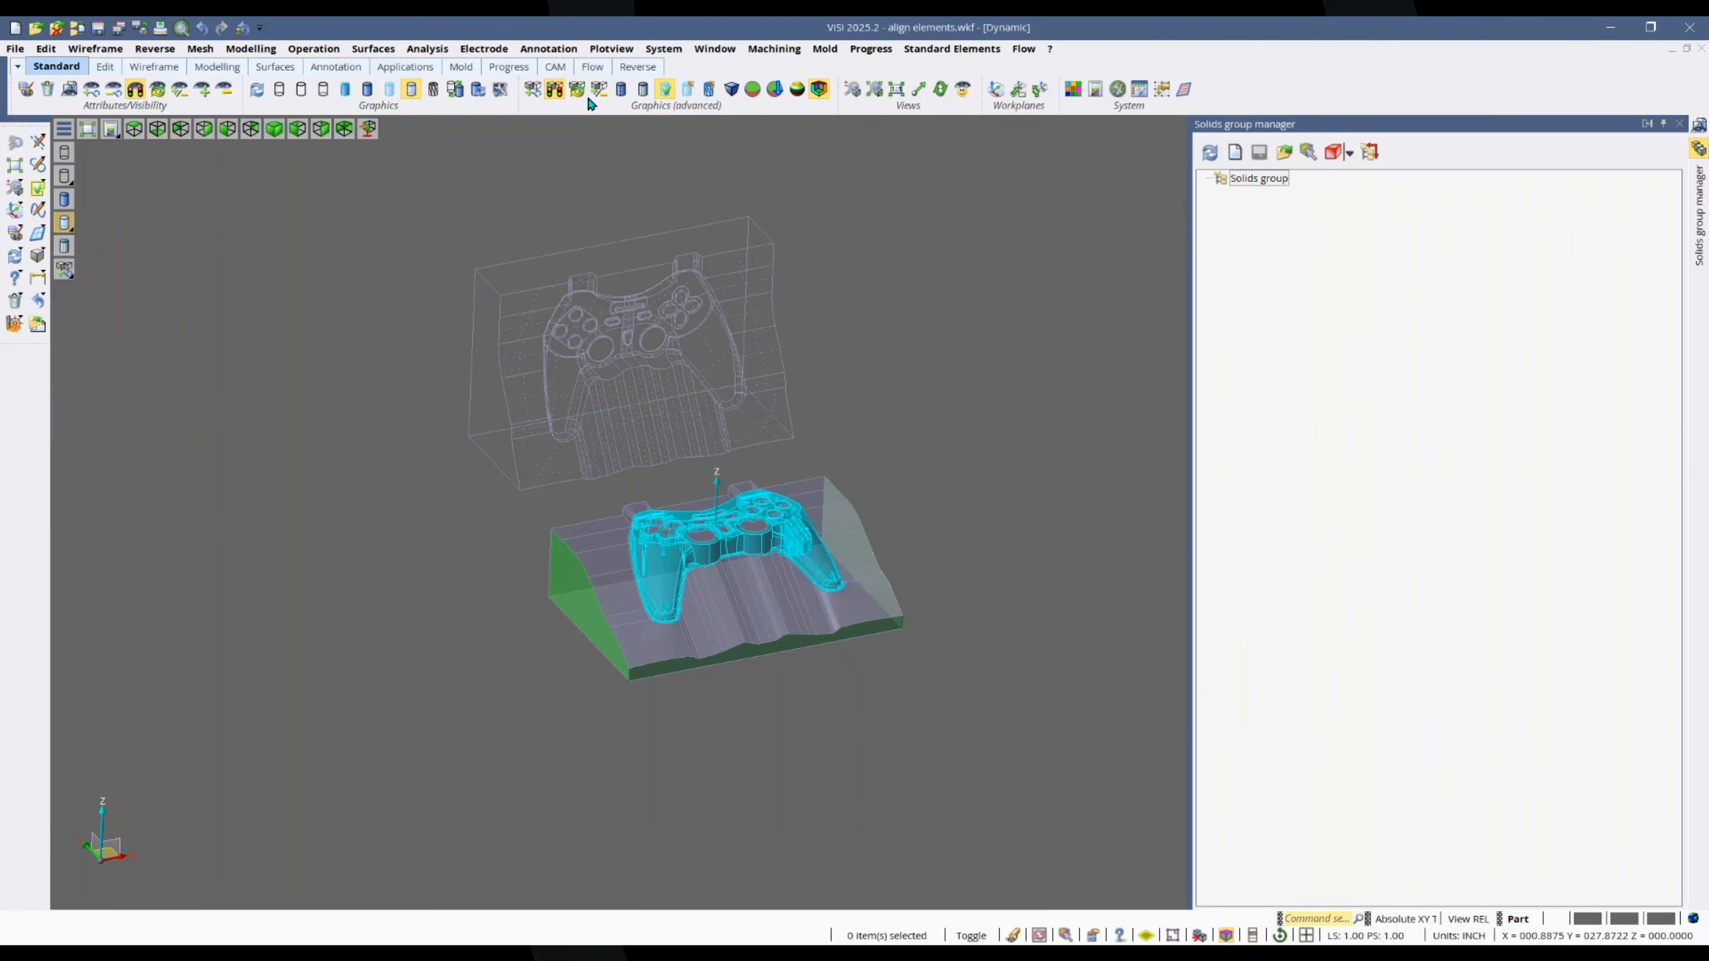
Step: Toggle mixed rendering on and off to compare the isolated yellow controller block with the full display of both blocks
{"action": "left_click", "coordinate": [557, 93]}
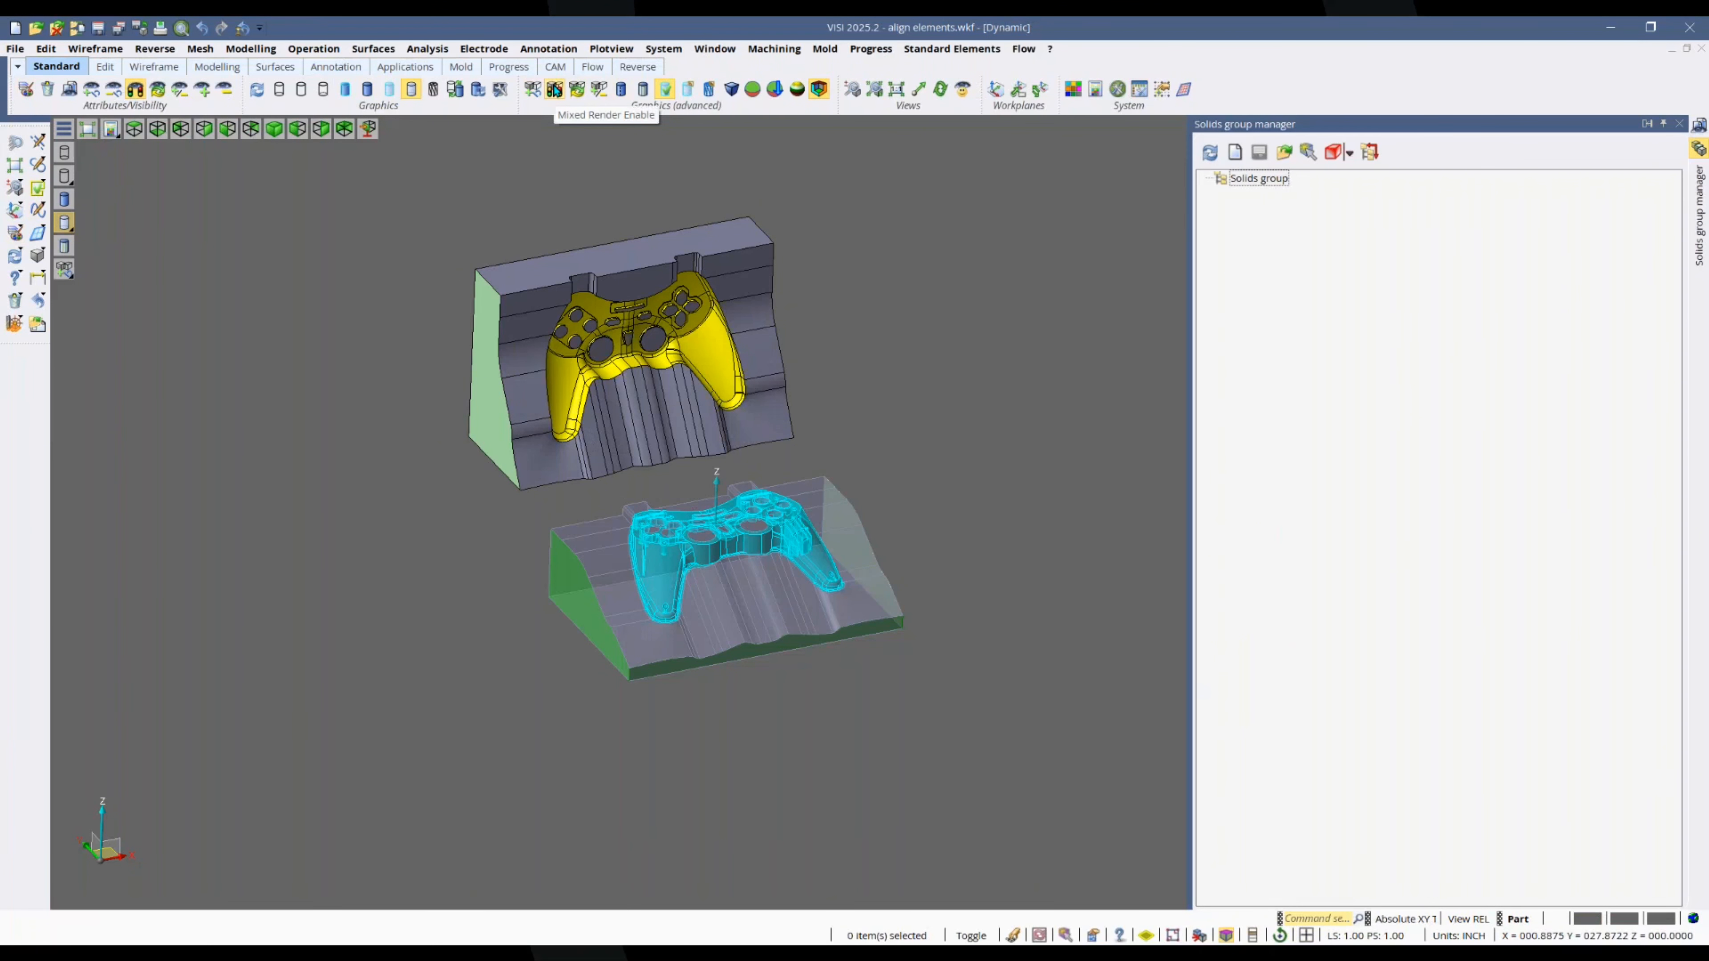
{"action": "left_click", "coordinate": [557, 91]}
{"action": "left_click", "coordinate": [561, 93]}
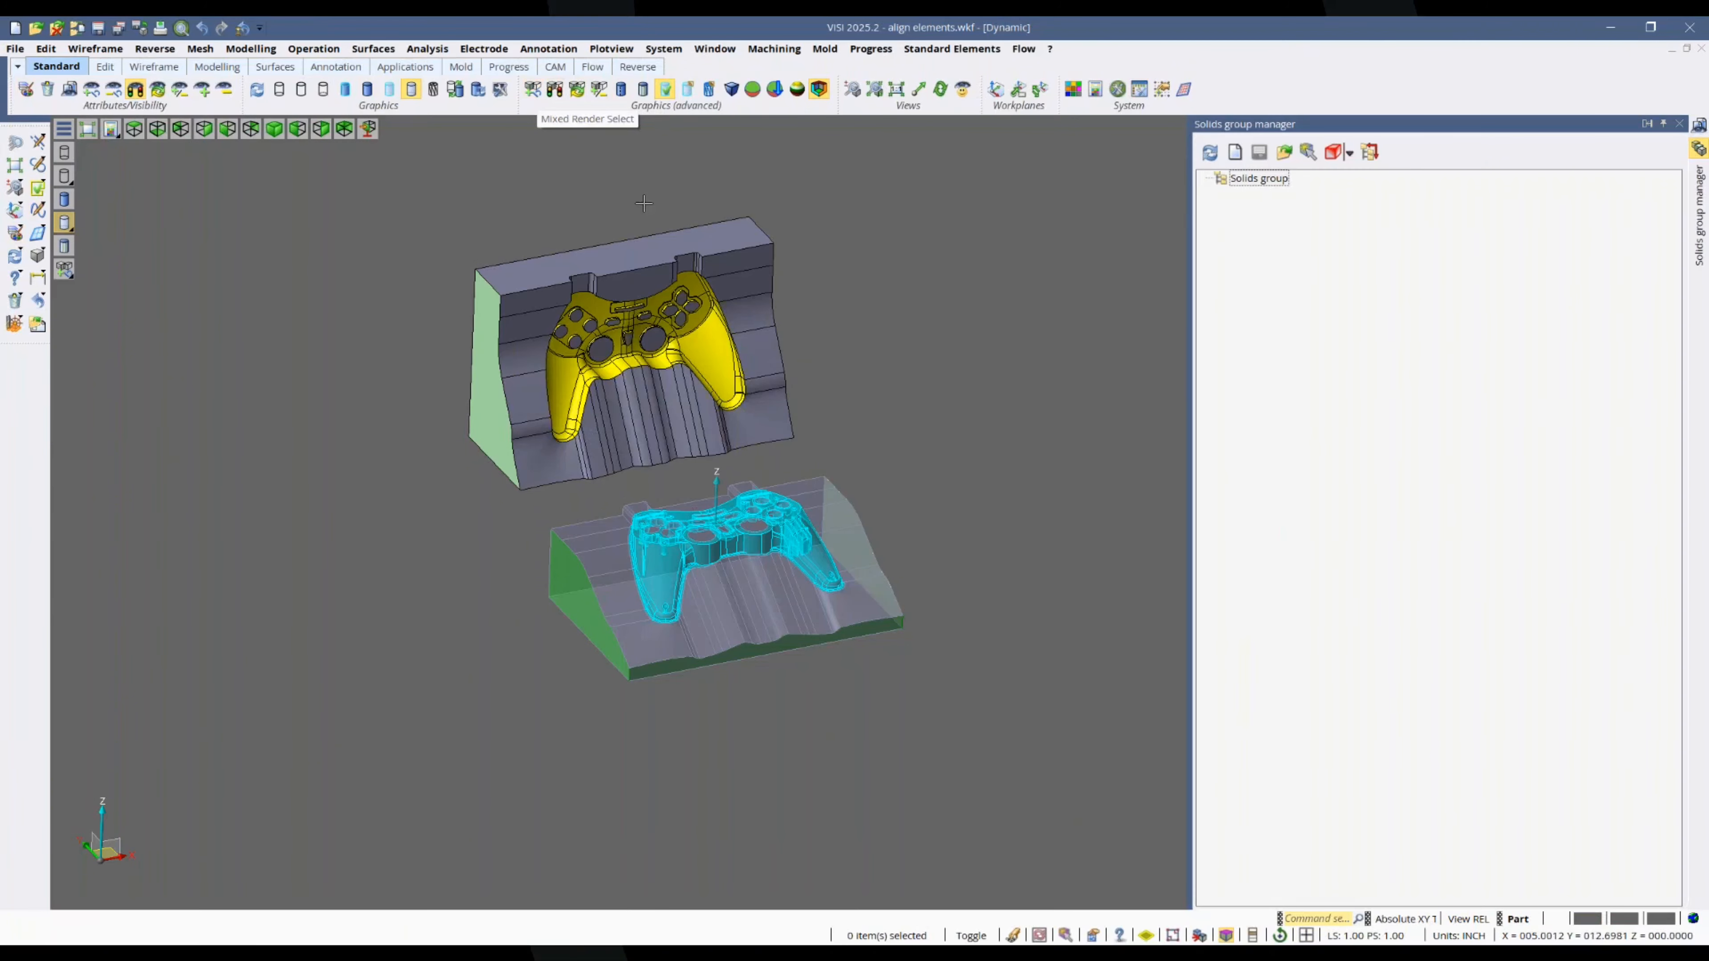
{"action": "left_click", "coordinate": [554, 90]}
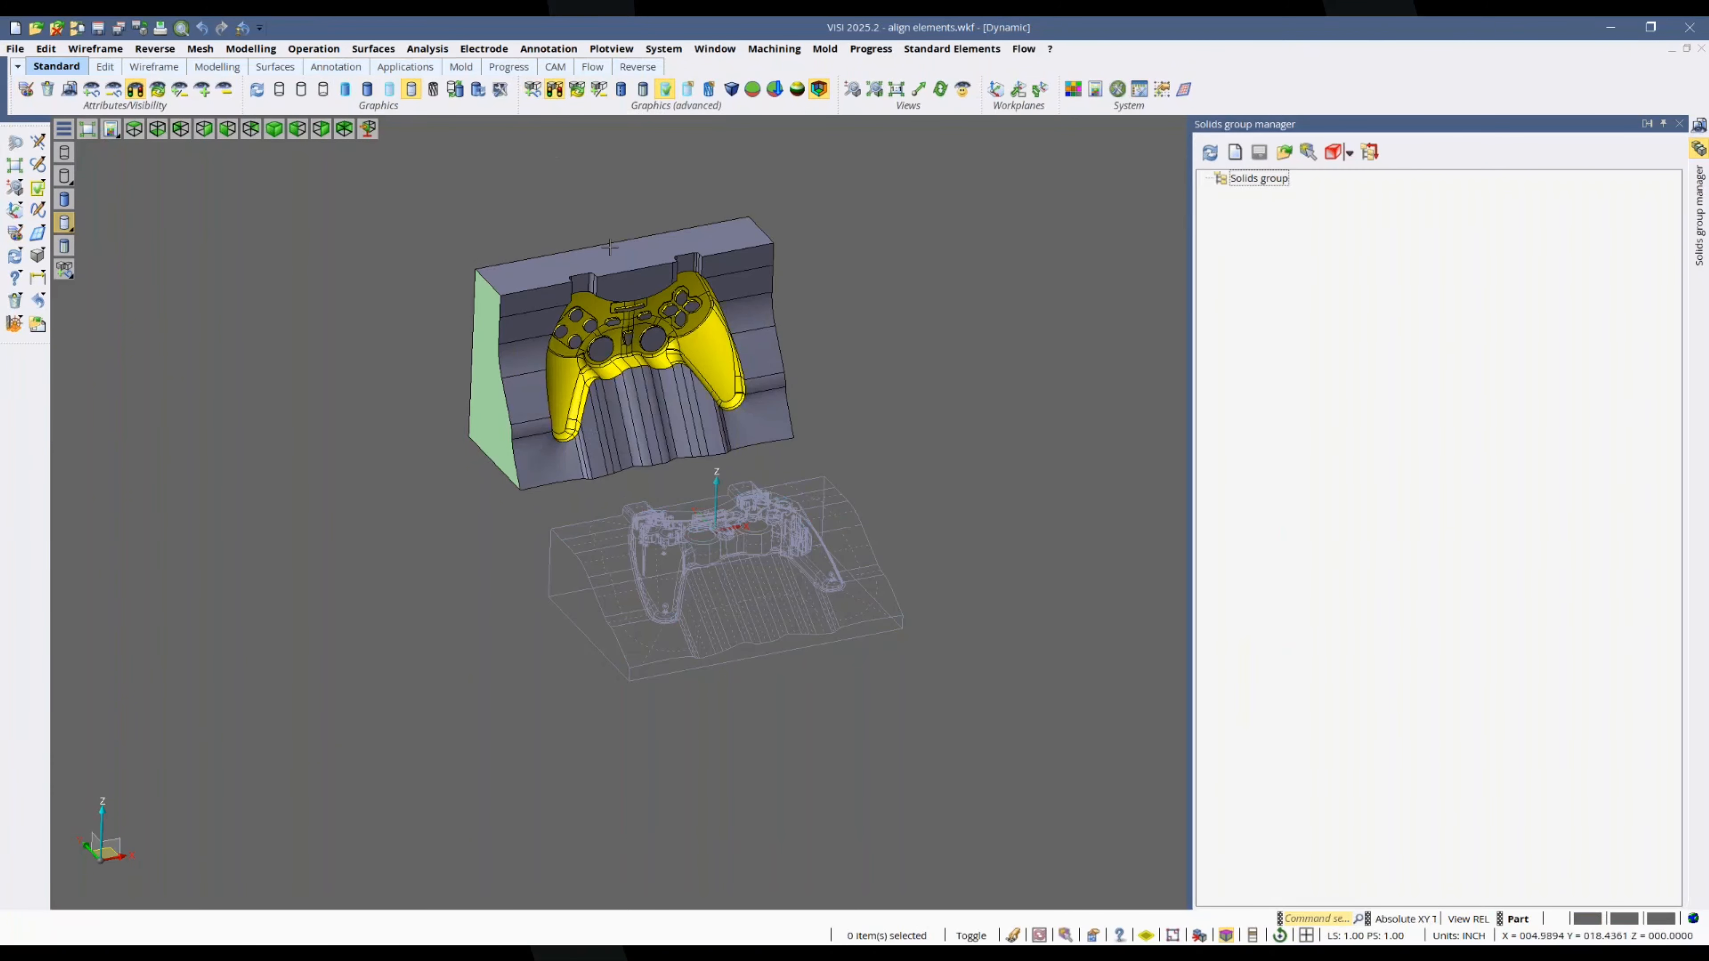
{"action": "left_click", "coordinate": [556, 92]}
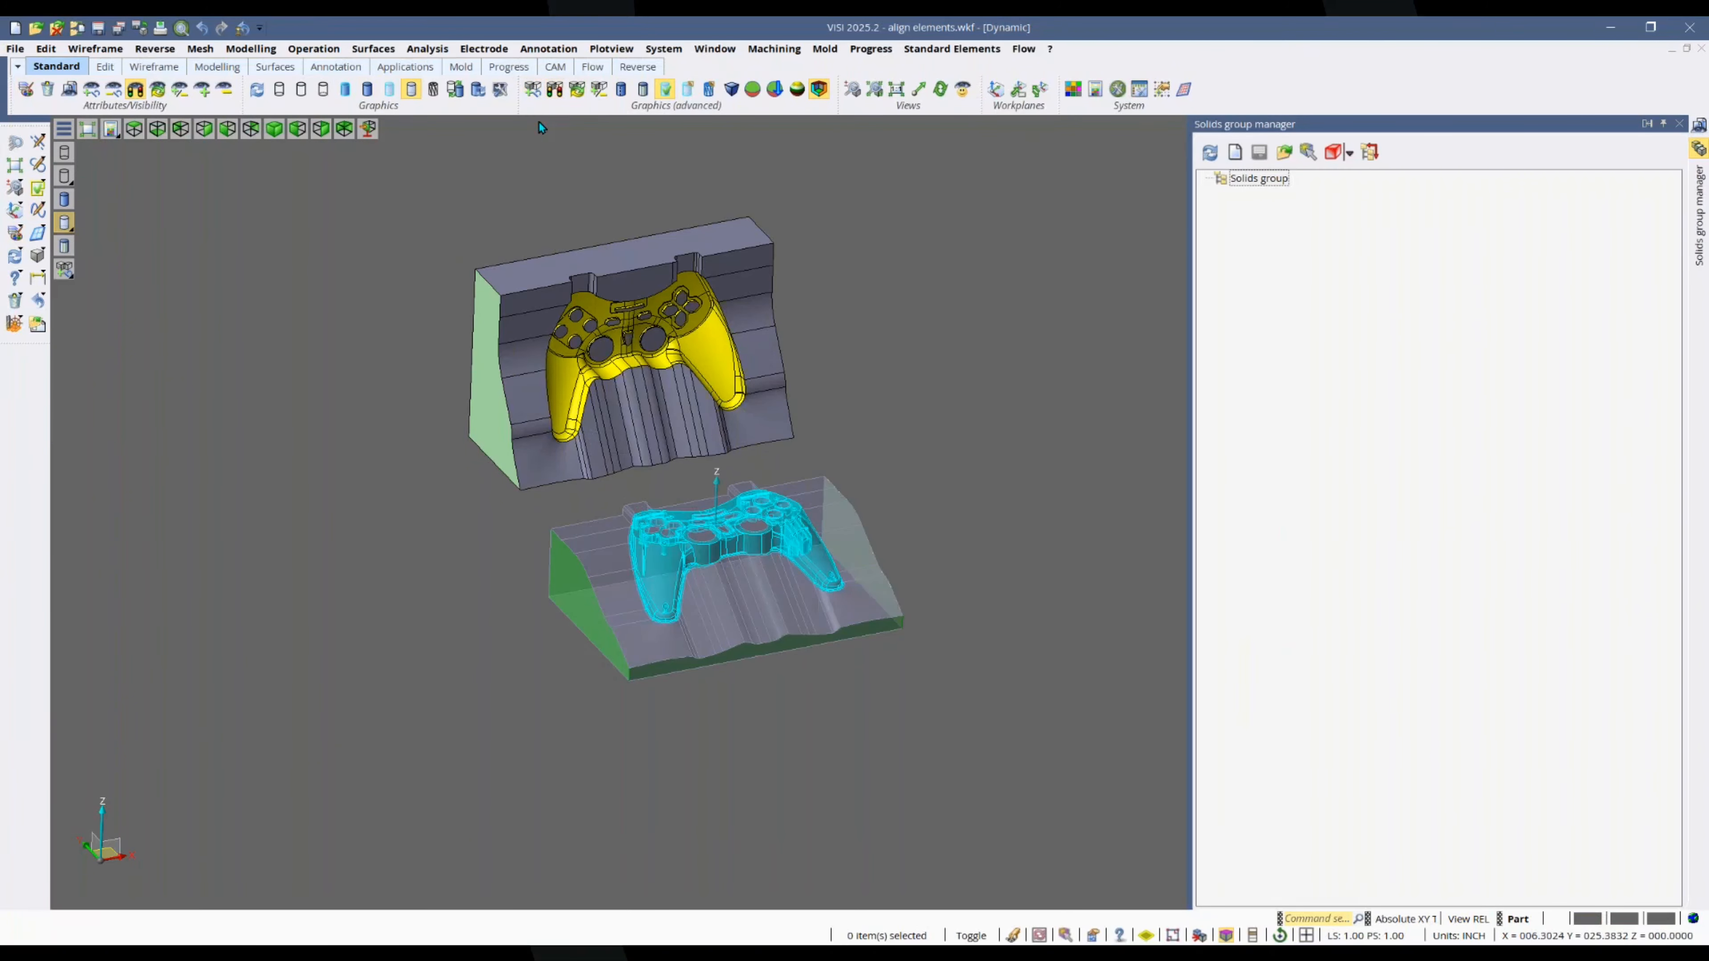
Step: Use Mixed Render Select on the block with the cyan controller, and switch mixed rendering off
{"action": "left_click", "coordinate": [536, 93]}
{"action": "left_click", "coordinate": [769, 561]}
{"action": "right_click", "coordinate": [769, 562]}
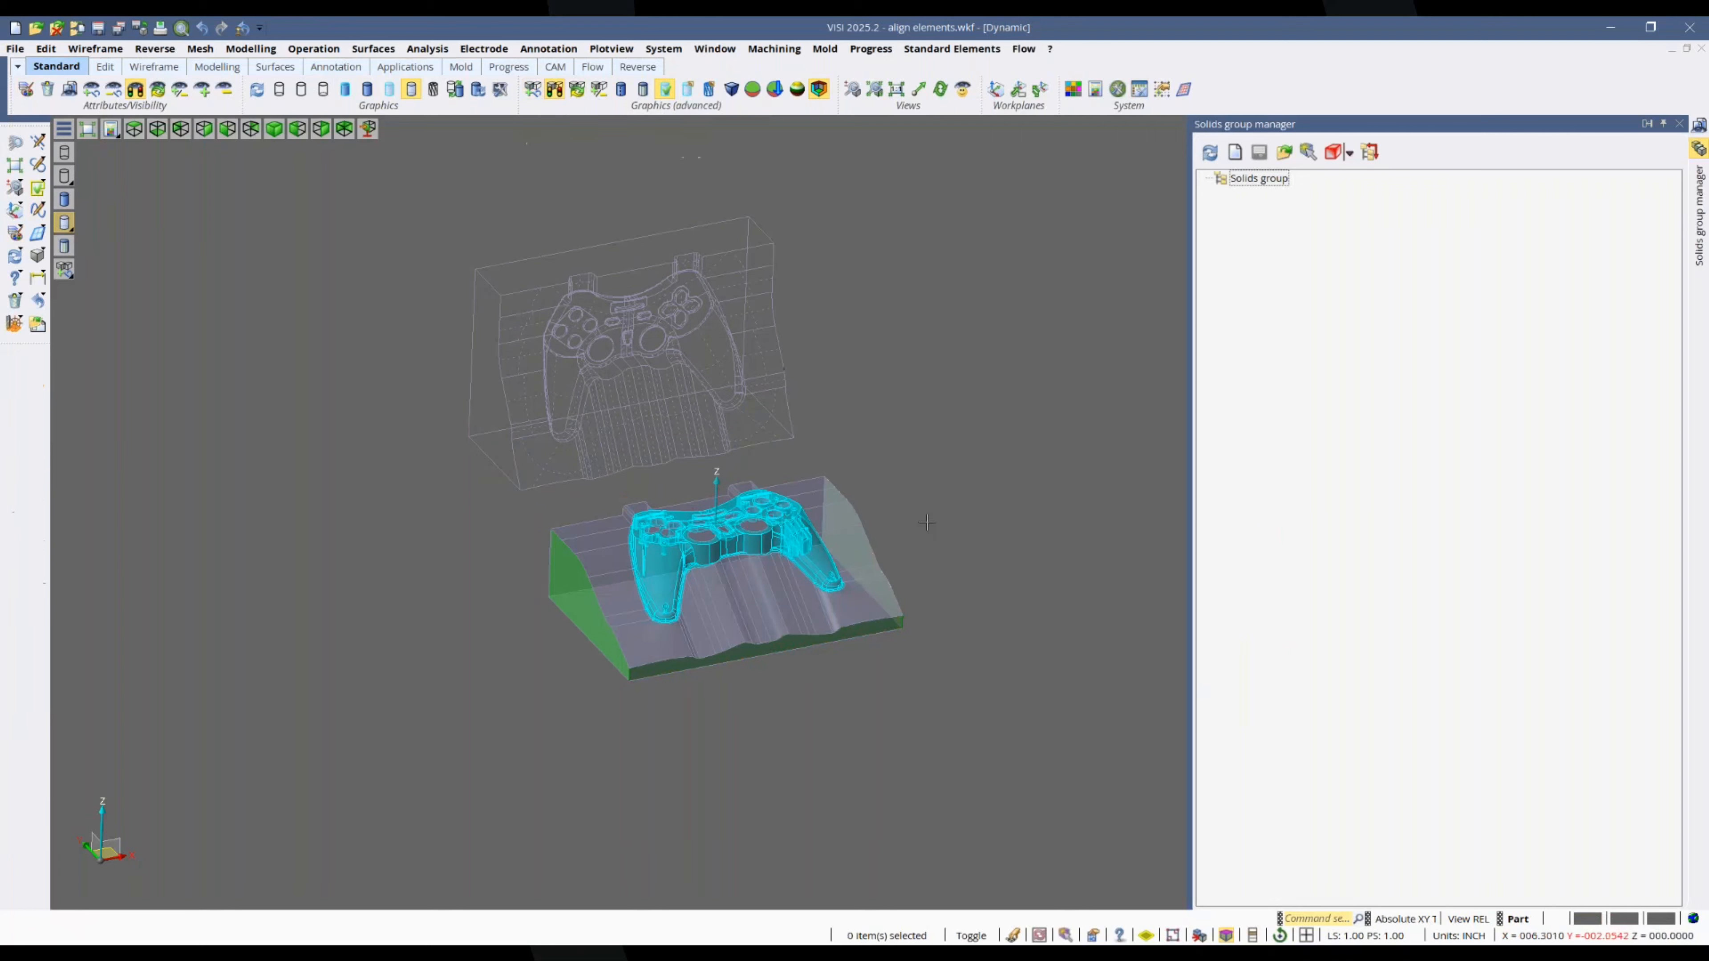
{"action": "left_click", "coordinate": [553, 91]}
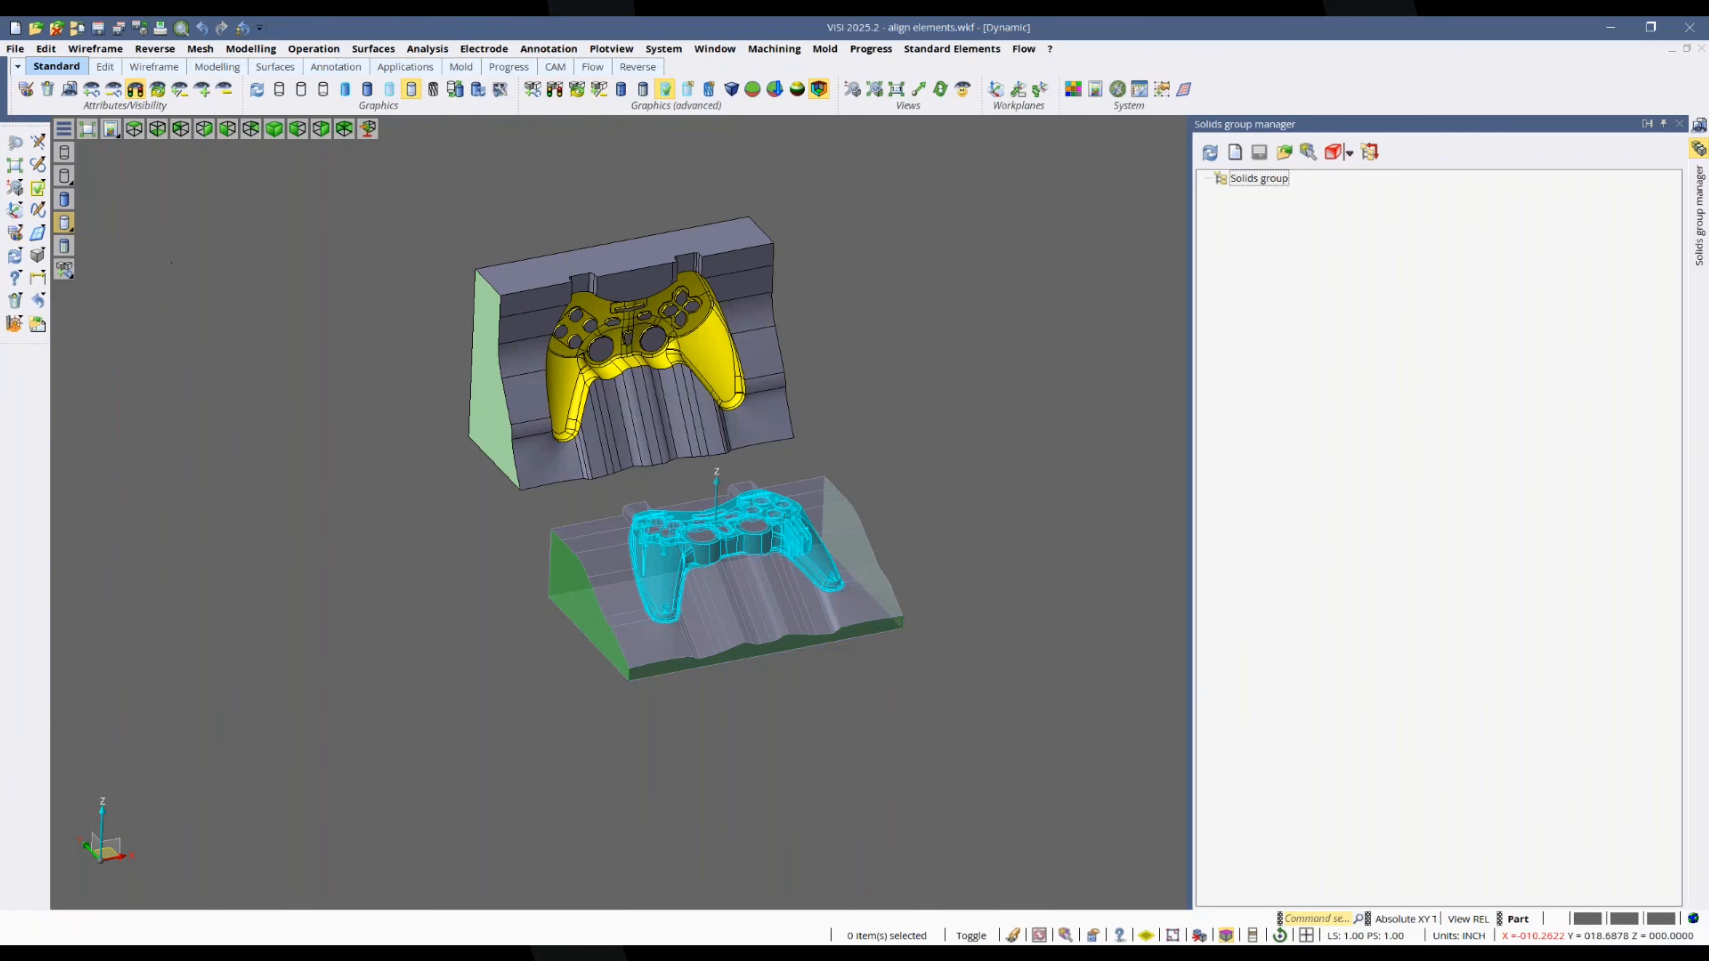
Step: Open the CAM Navigator alongside the two controller blocks
{"action": "left_click", "coordinate": [15, 329]}
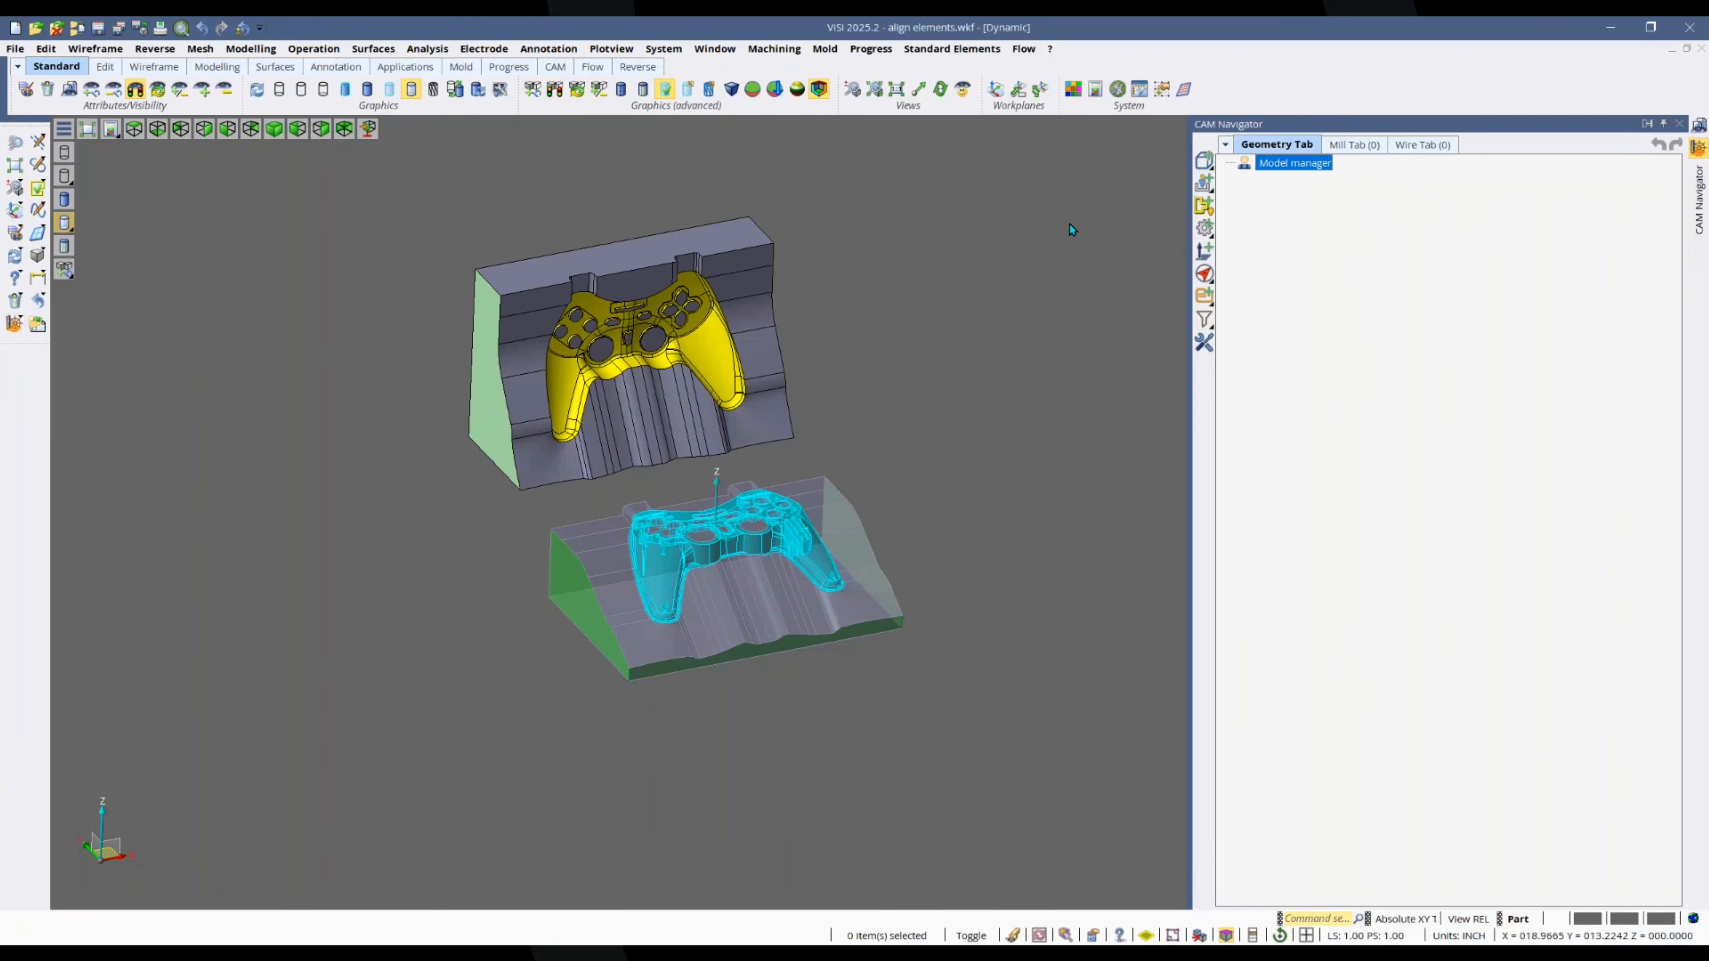
{"action": "middle_click_drag", "start_coordinate": [757, 586], "coordinate": [917, 447]}
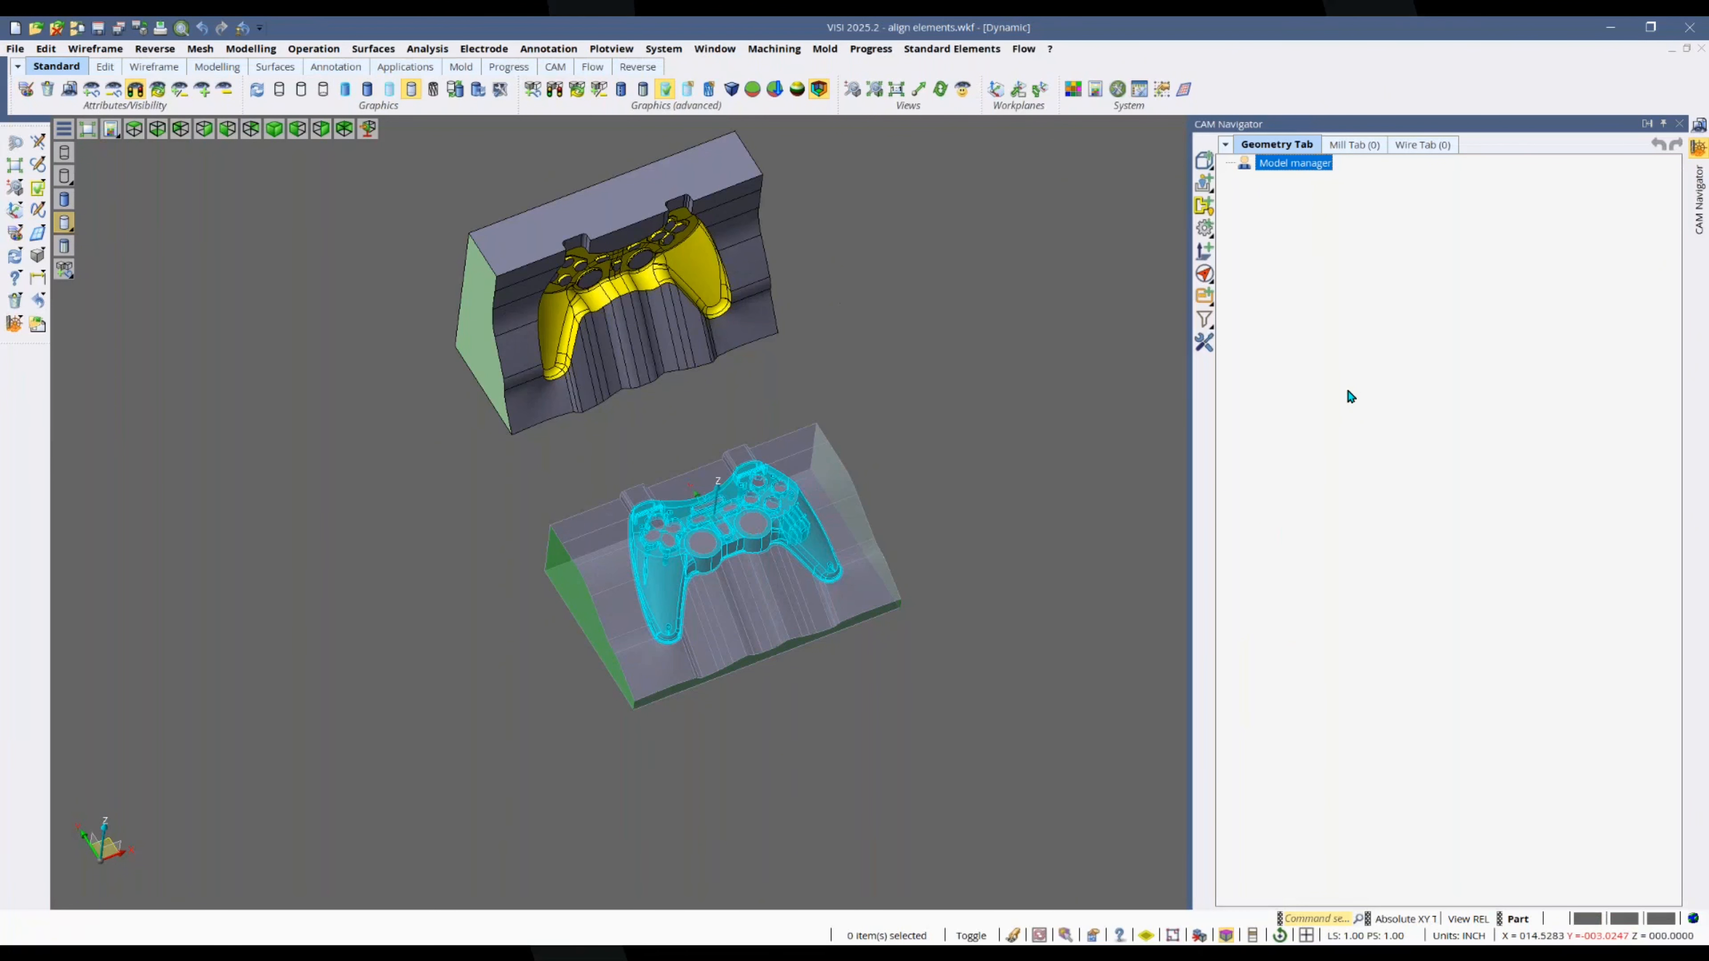
{"action": "left_click", "coordinate": [1592, 351]}
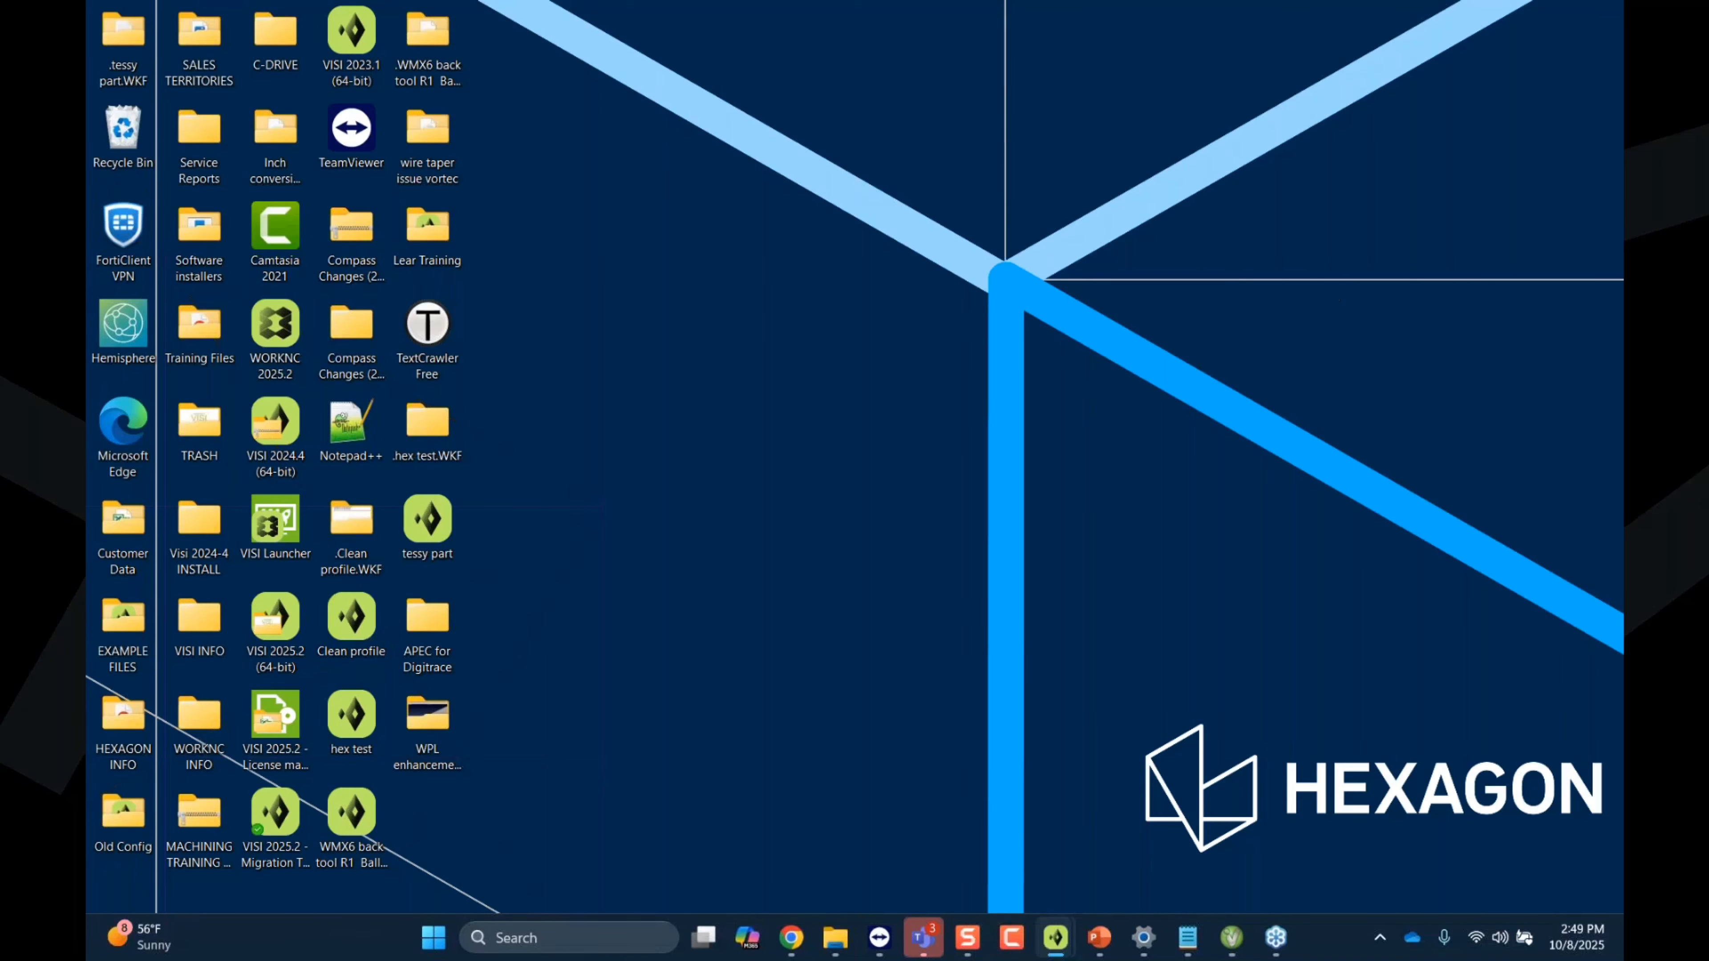
Step: Maximize the unnamed VISI session and create a cuboid from the origin, about 3 by 2.125 by 1.5 inches, extending downward
{"action": "left_click_drag", "start_coordinate": [1622, 104], "coordinate": [832, 93]}
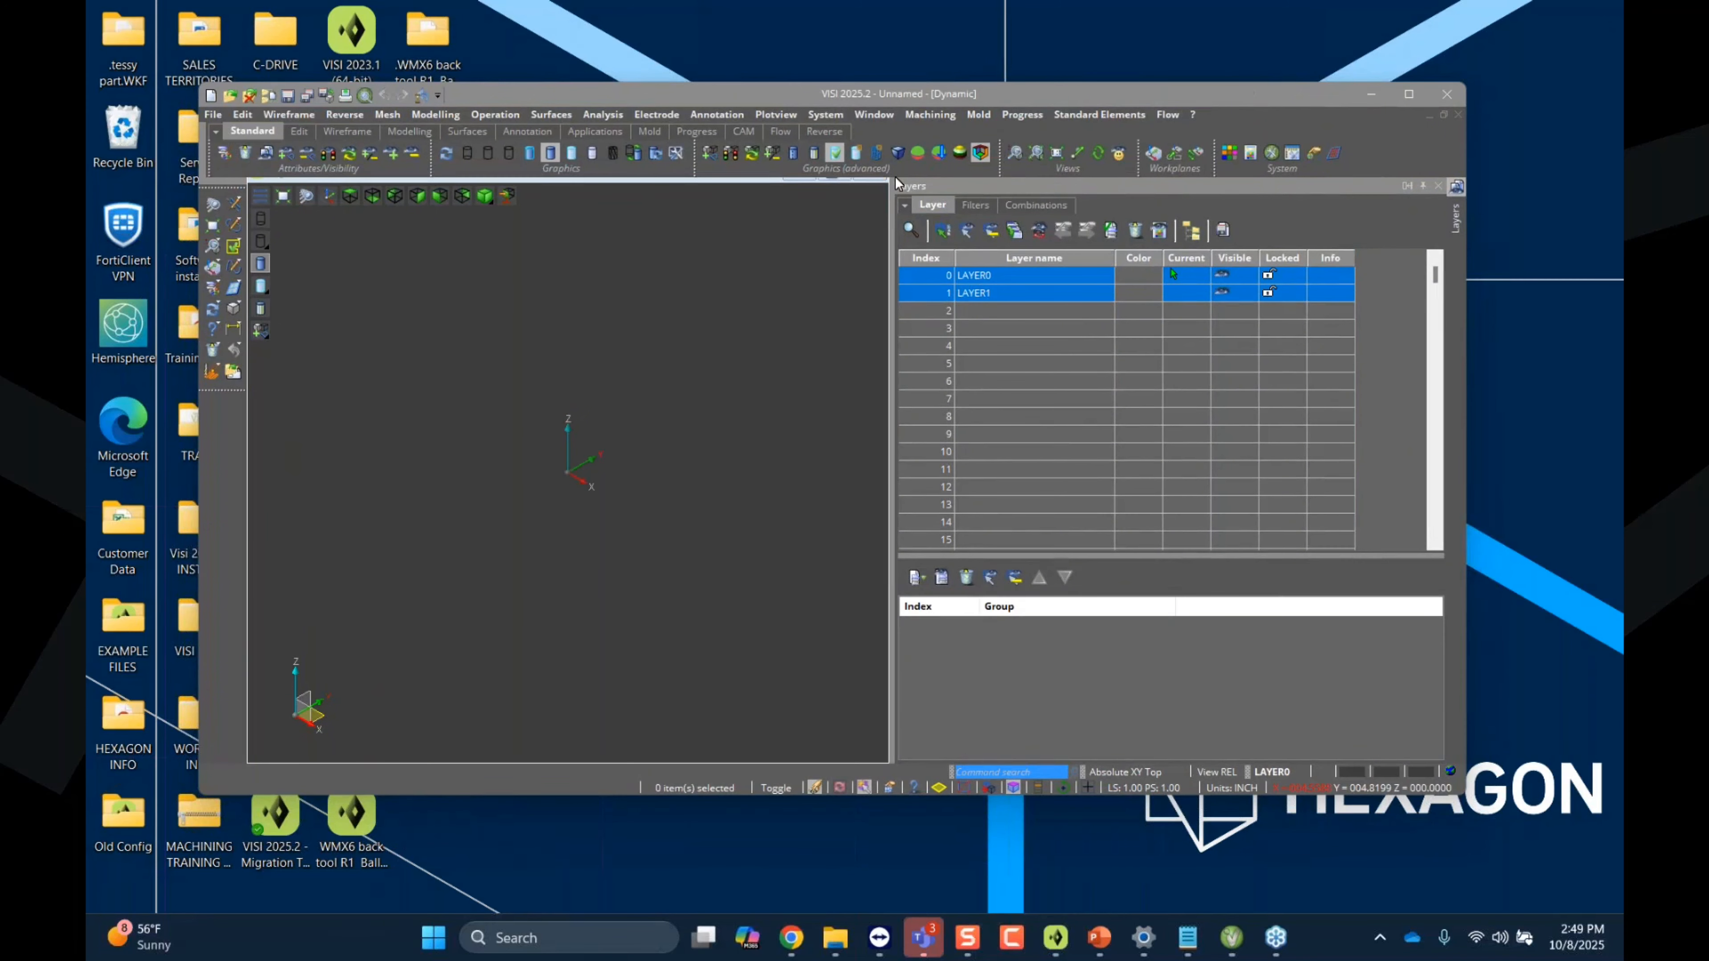
{"action": "left_click", "coordinate": [1408, 100]}
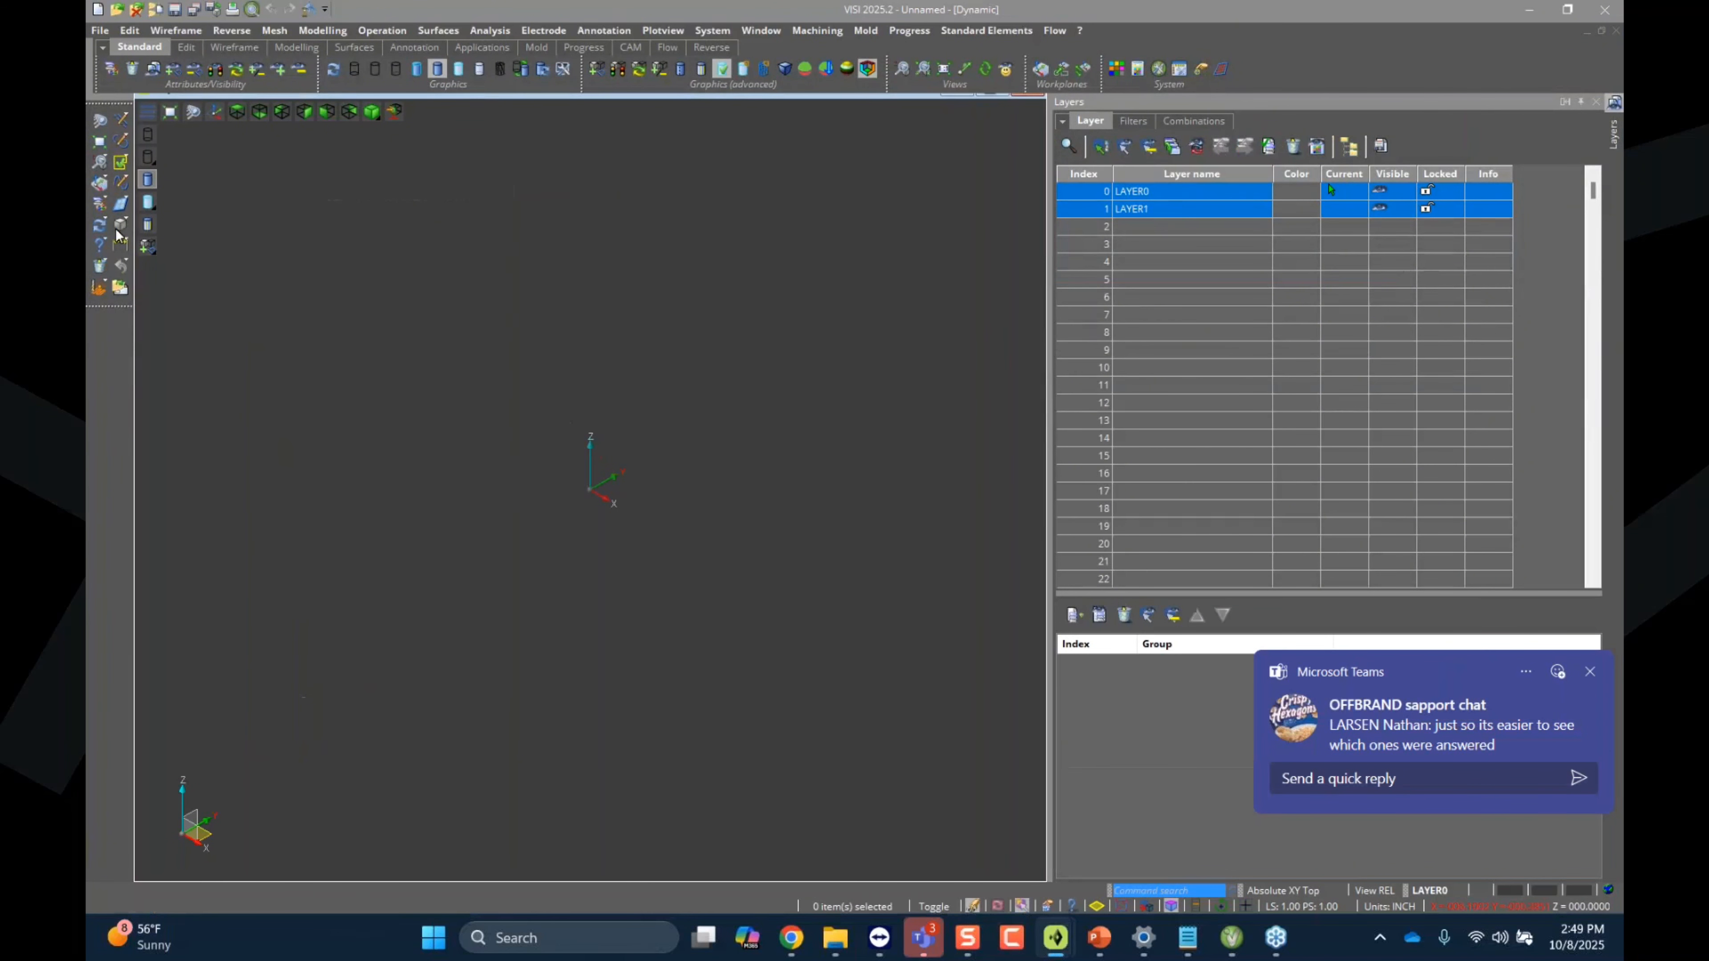
{"action": "left_click", "coordinate": [120, 225]}
{"action": "left_click", "coordinate": [591, 489]}
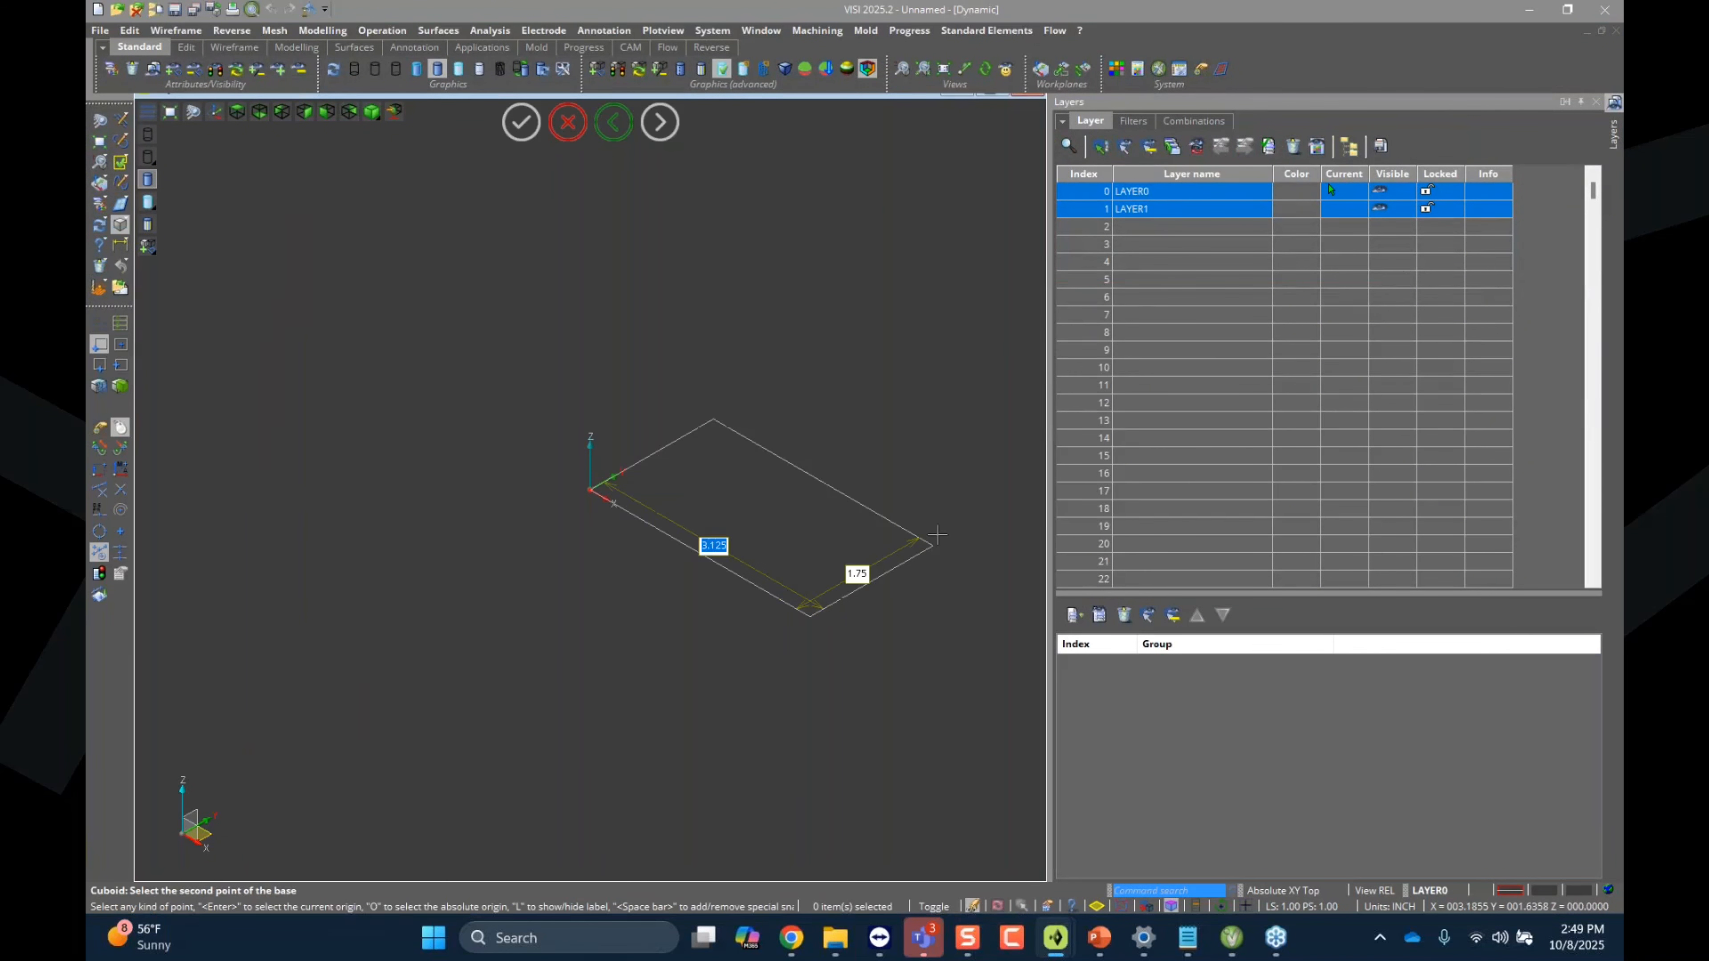
{"action": "left_click", "coordinate": [949, 545]}
{"action": "left_click", "coordinate": [953, 649]}
{"action": "scroll", "coordinate": [410, 444], "scroll_direction": "down", "scroll_amount": 4}
{"action": "scroll", "coordinate": [924, 454], "scroll_direction": "up", "scroll_amount": 2}
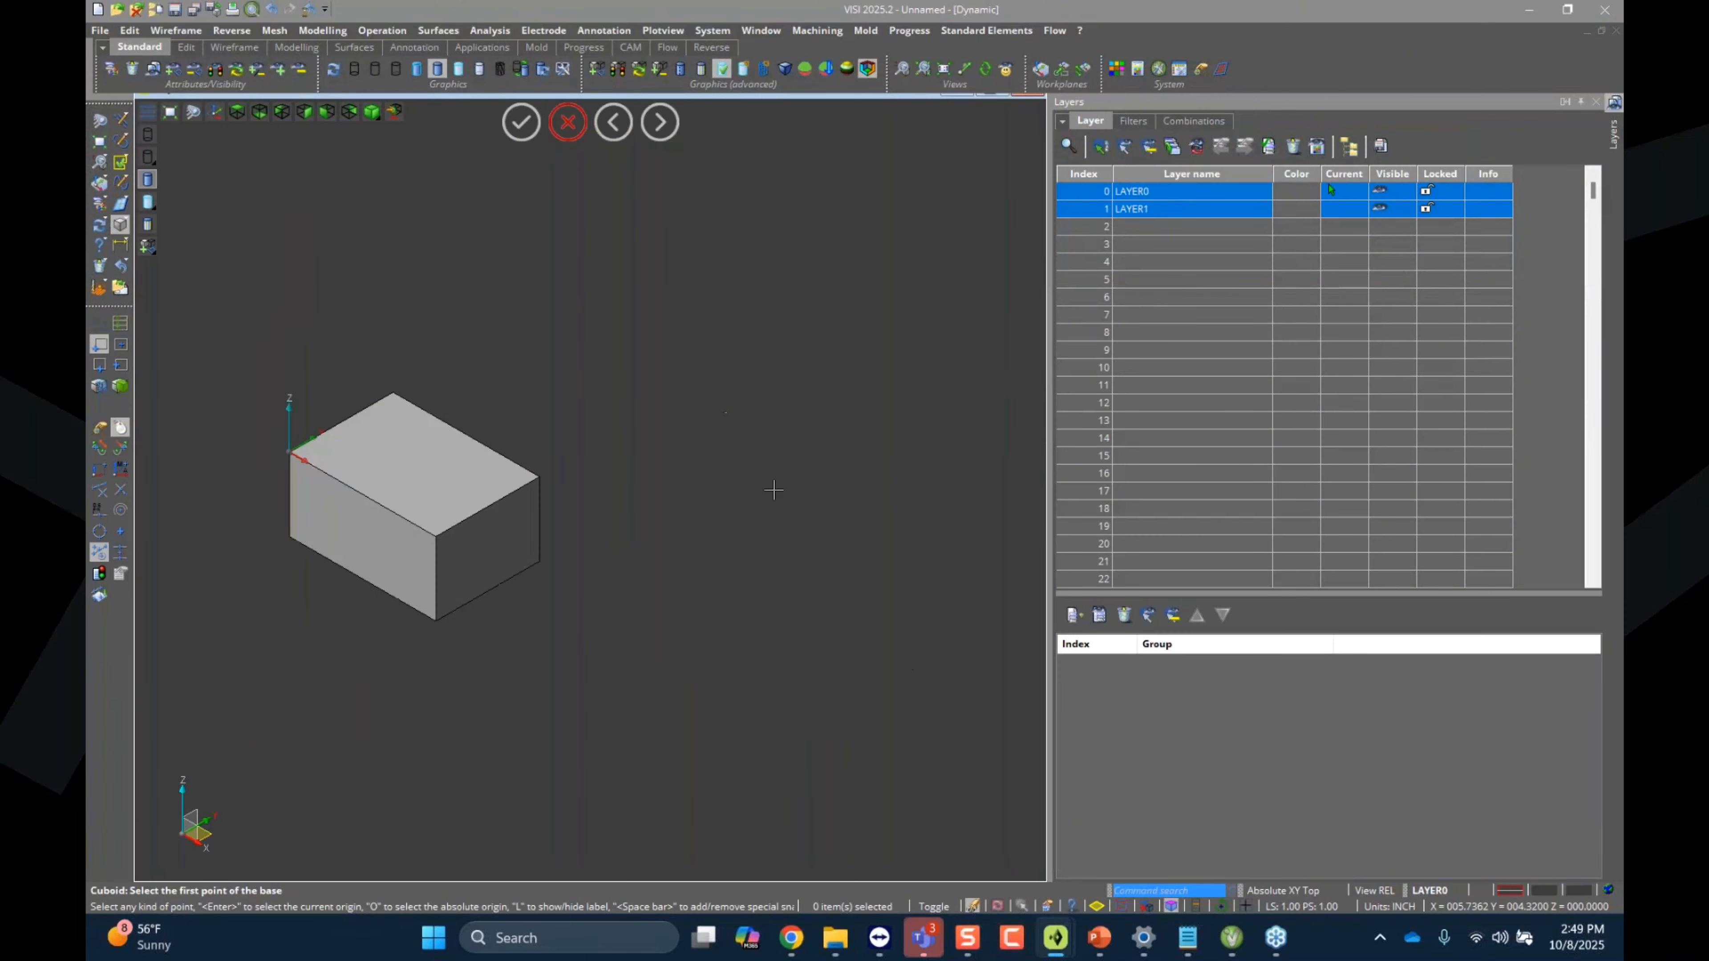
Step: Create a second, larger cuboid beside the one at the origin and end the Cuboid command
{"action": "left_click", "coordinate": [720, 483]}
{"action": "scroll", "coordinate": [370, 435], "scroll_direction": "down", "scroll_amount": 3}
{"action": "scroll", "coordinate": [386, 438], "scroll_direction": "up", "scroll_amount": 2}
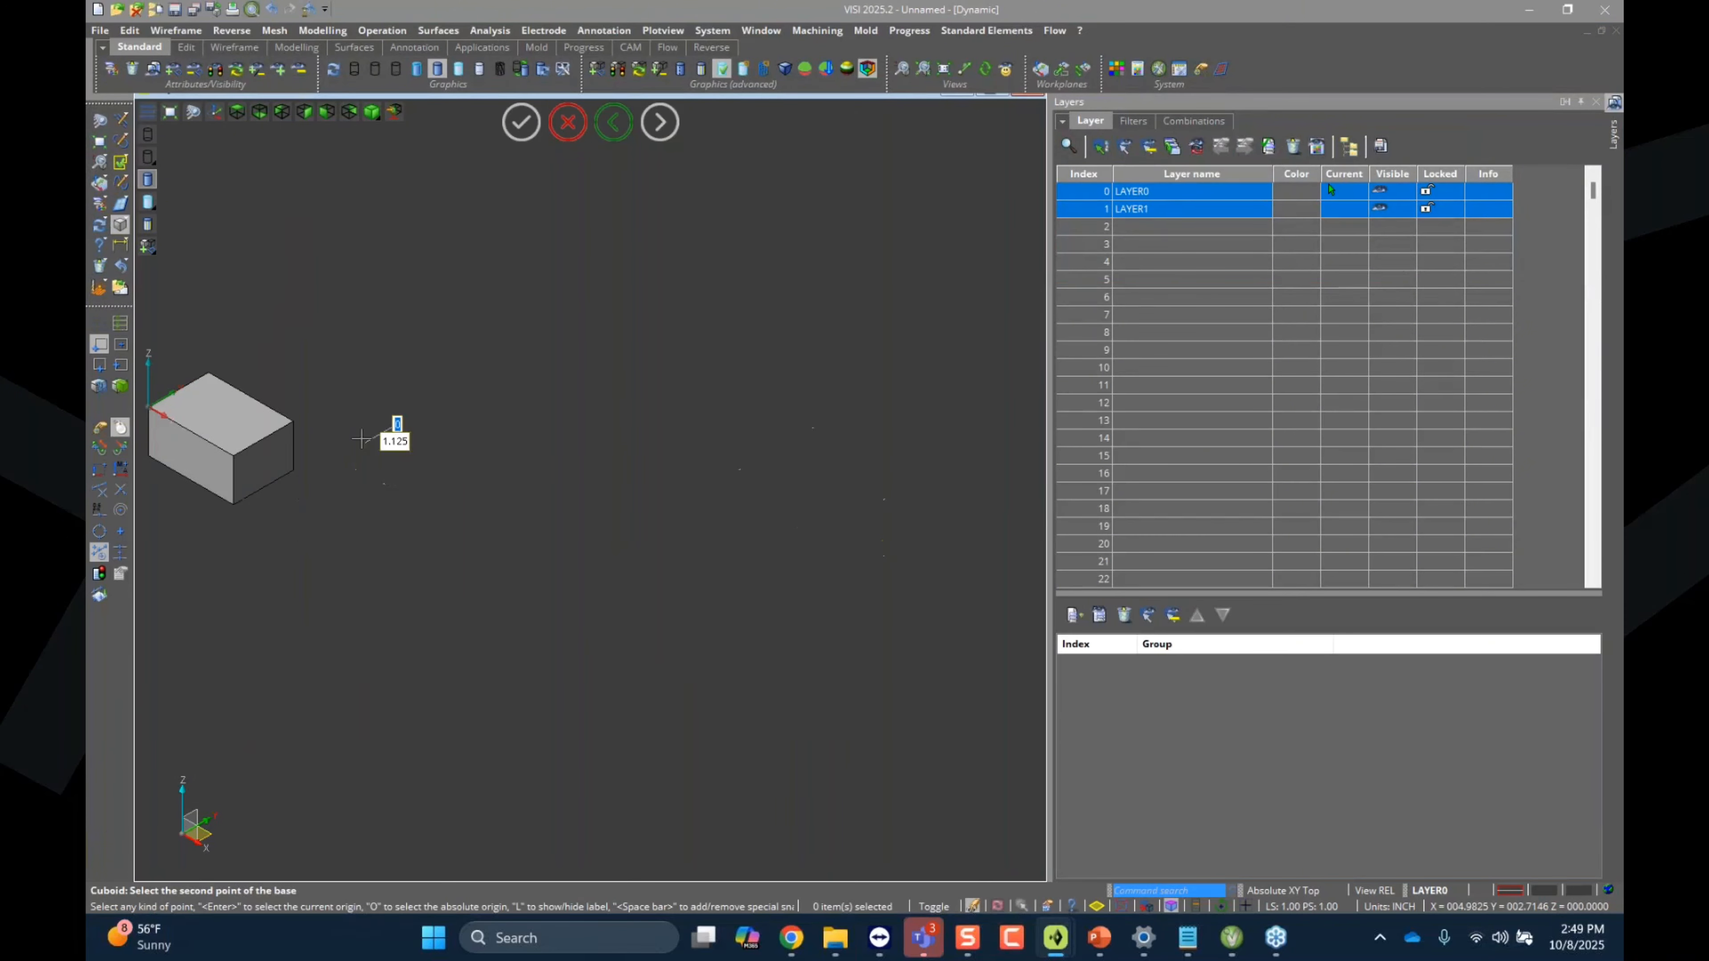
{"action": "left_click", "coordinate": [631, 424]}
{"action": "left_click", "coordinate": [637, 481]}
{"action": "key", "text": "Escape"}
{"action": "scroll", "coordinate": [720, 320], "scroll_direction": "down", "scroll_amount": 5}
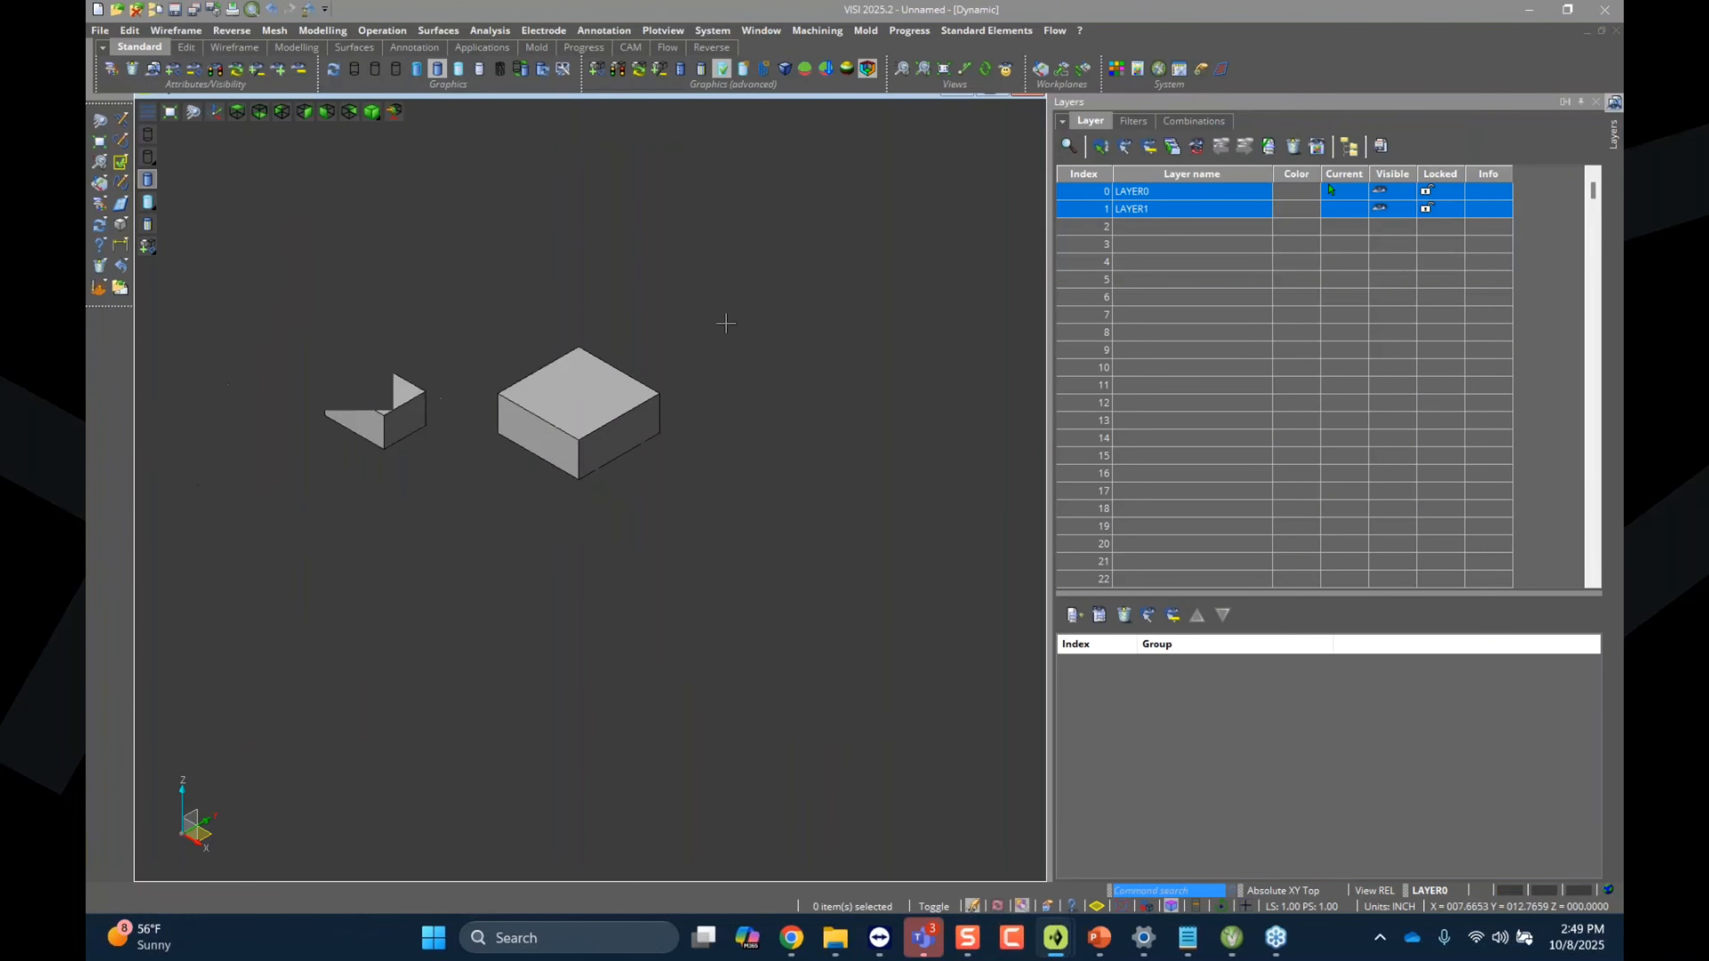
{"action": "scroll", "coordinate": [496, 354], "scroll_direction": "up", "scroll_amount": 3}
{"action": "scroll", "coordinate": [496, 354], "scroll_direction": "up", "scroll_amount": 2}
Step: Open the CAM Navigator and add the cuboid at the origin to the Model manager as a piece with default parameters
{"action": "left_click", "coordinate": [816, 30]}
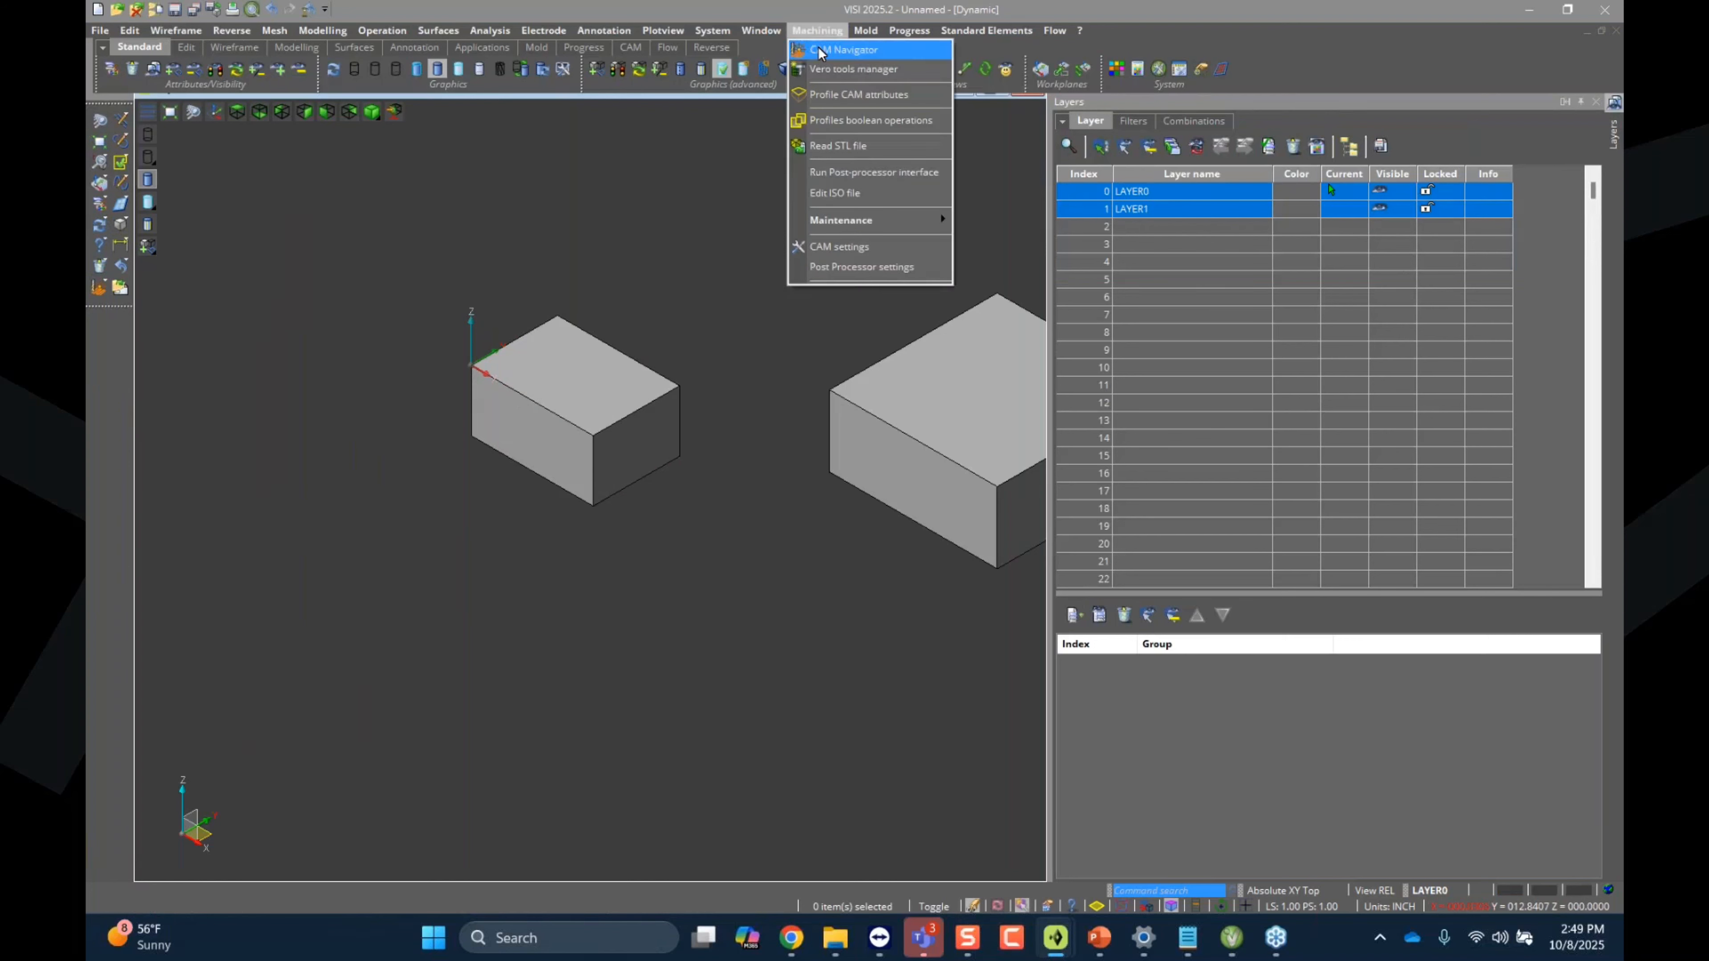
{"action": "left_click", "coordinate": [819, 51]}
{"action": "right_click", "coordinate": [1152, 138]}
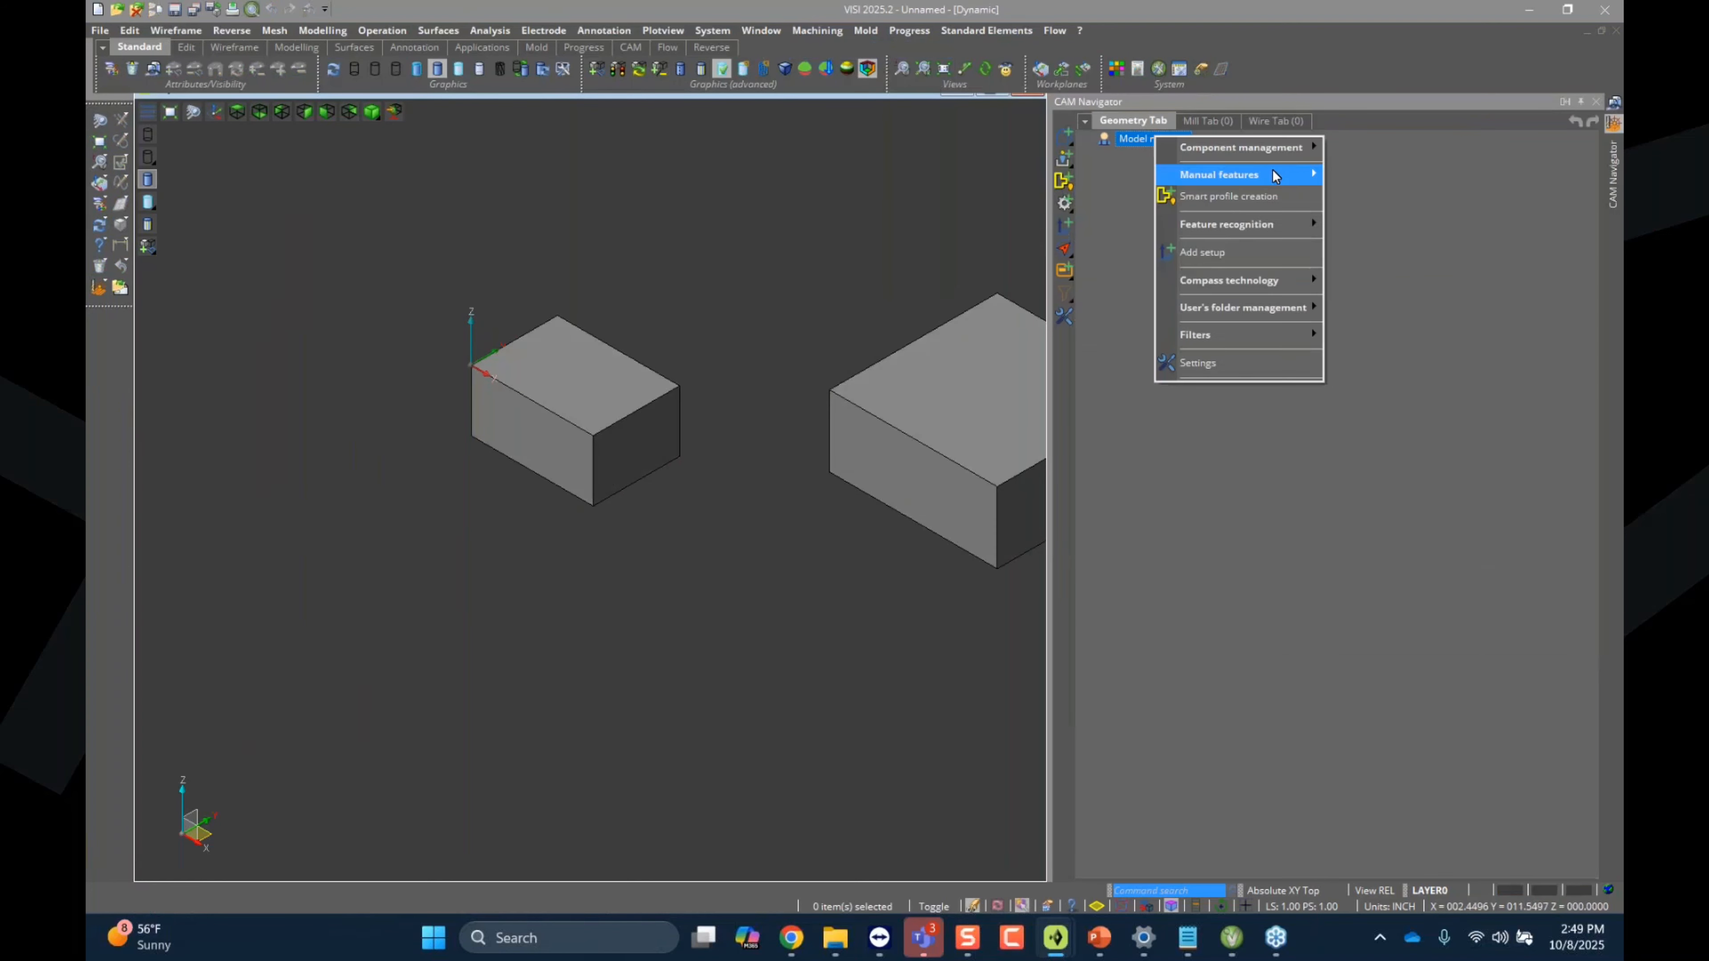
{"action": "mouse_move", "coordinate": [1224, 159]}
{"action": "left_click", "coordinate": [1369, 149]}
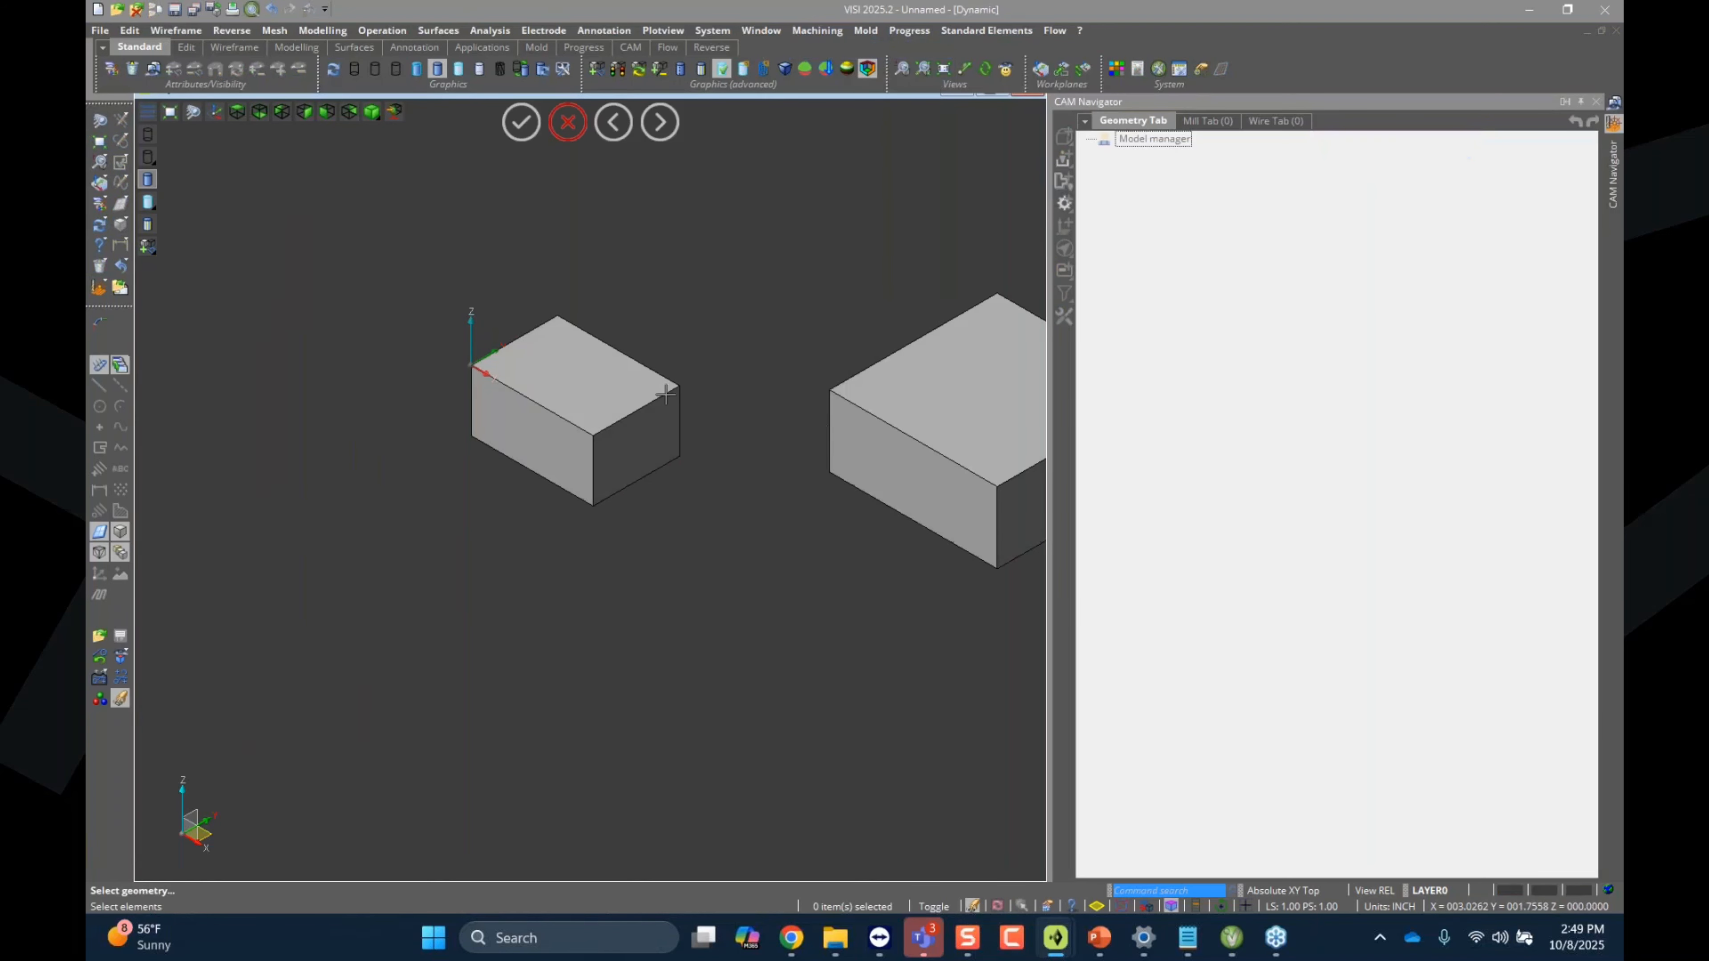
{"action": "left_click", "coordinate": [651, 395]}
{"action": "right_click", "coordinate": [674, 309]}
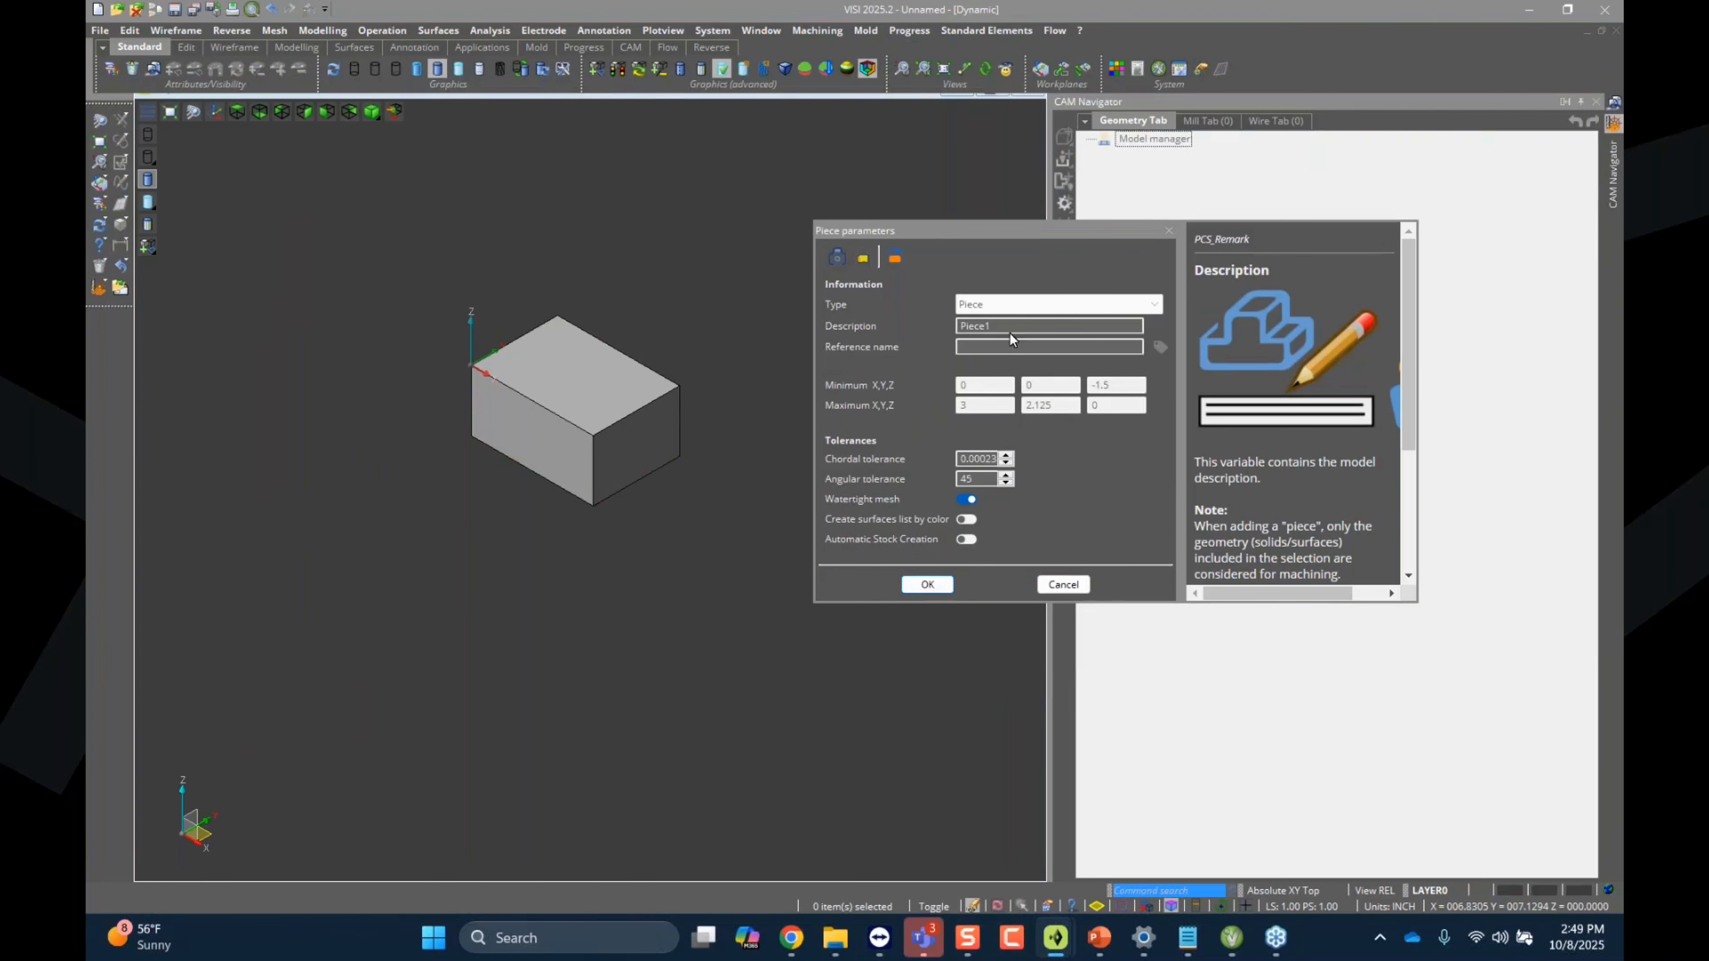
{"action": "left_click", "coordinate": [927, 584]}
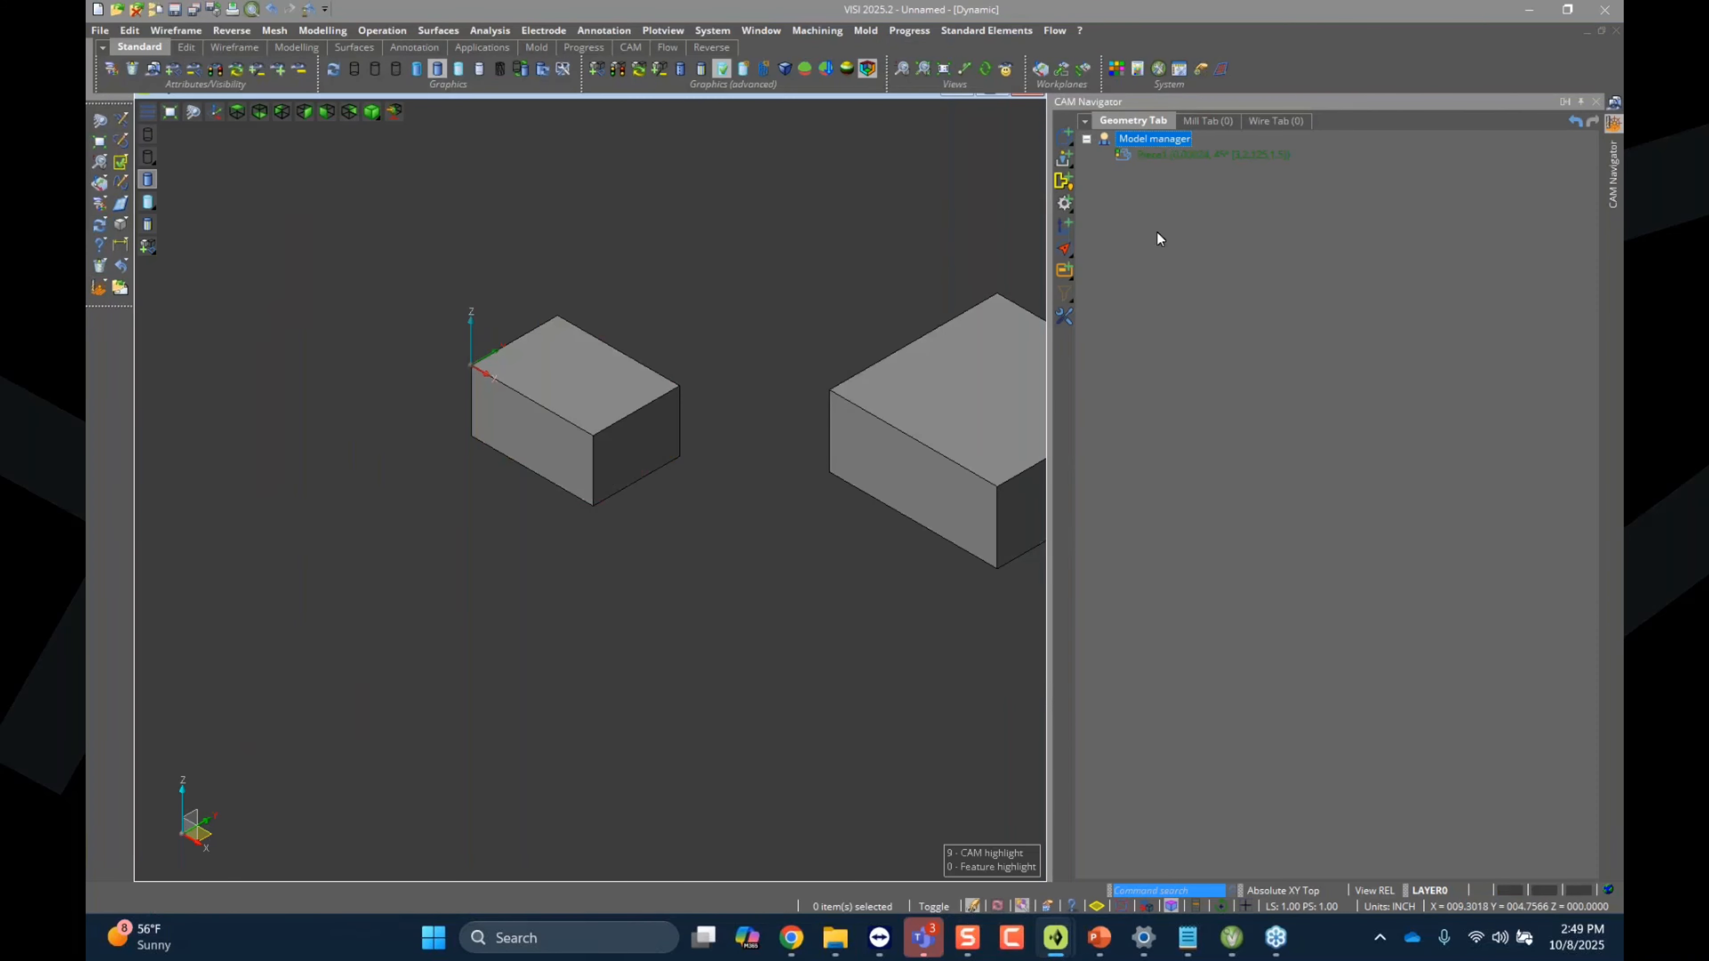
Step: Add a Raster operation to Piece1, accepting the default project parameters and a CAM setup with the Absolute coordinate system
{"action": "right_click", "coordinate": [1179, 158]}
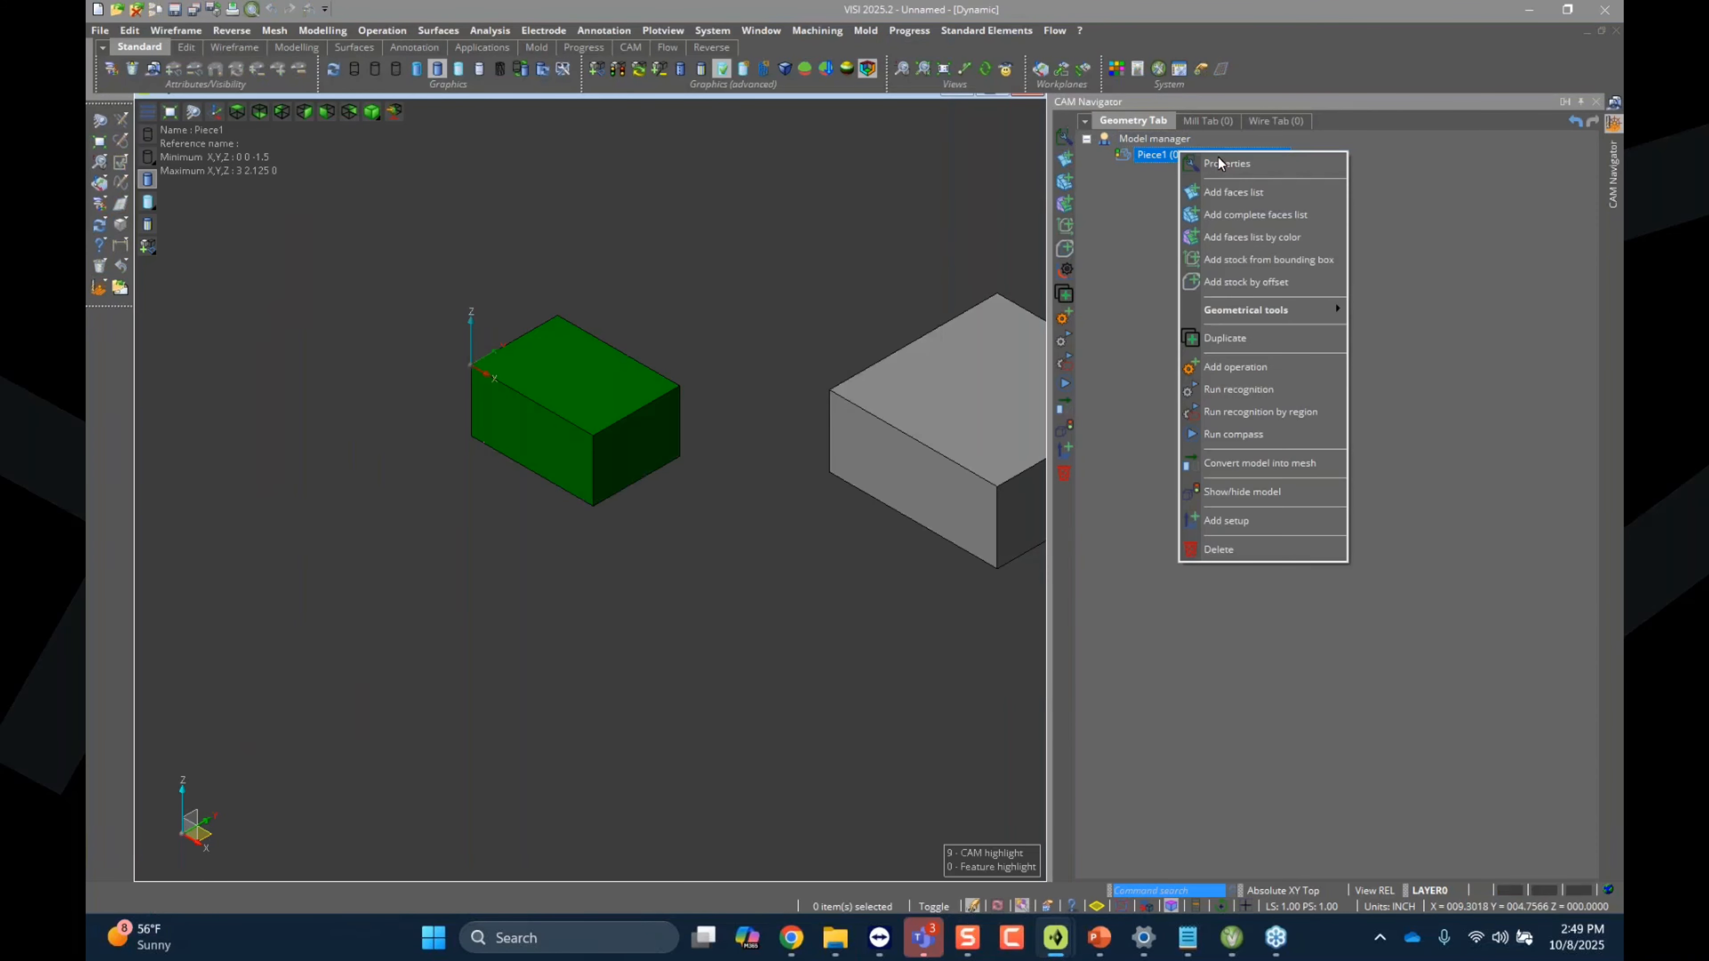
{"action": "left_click", "coordinate": [1244, 367]}
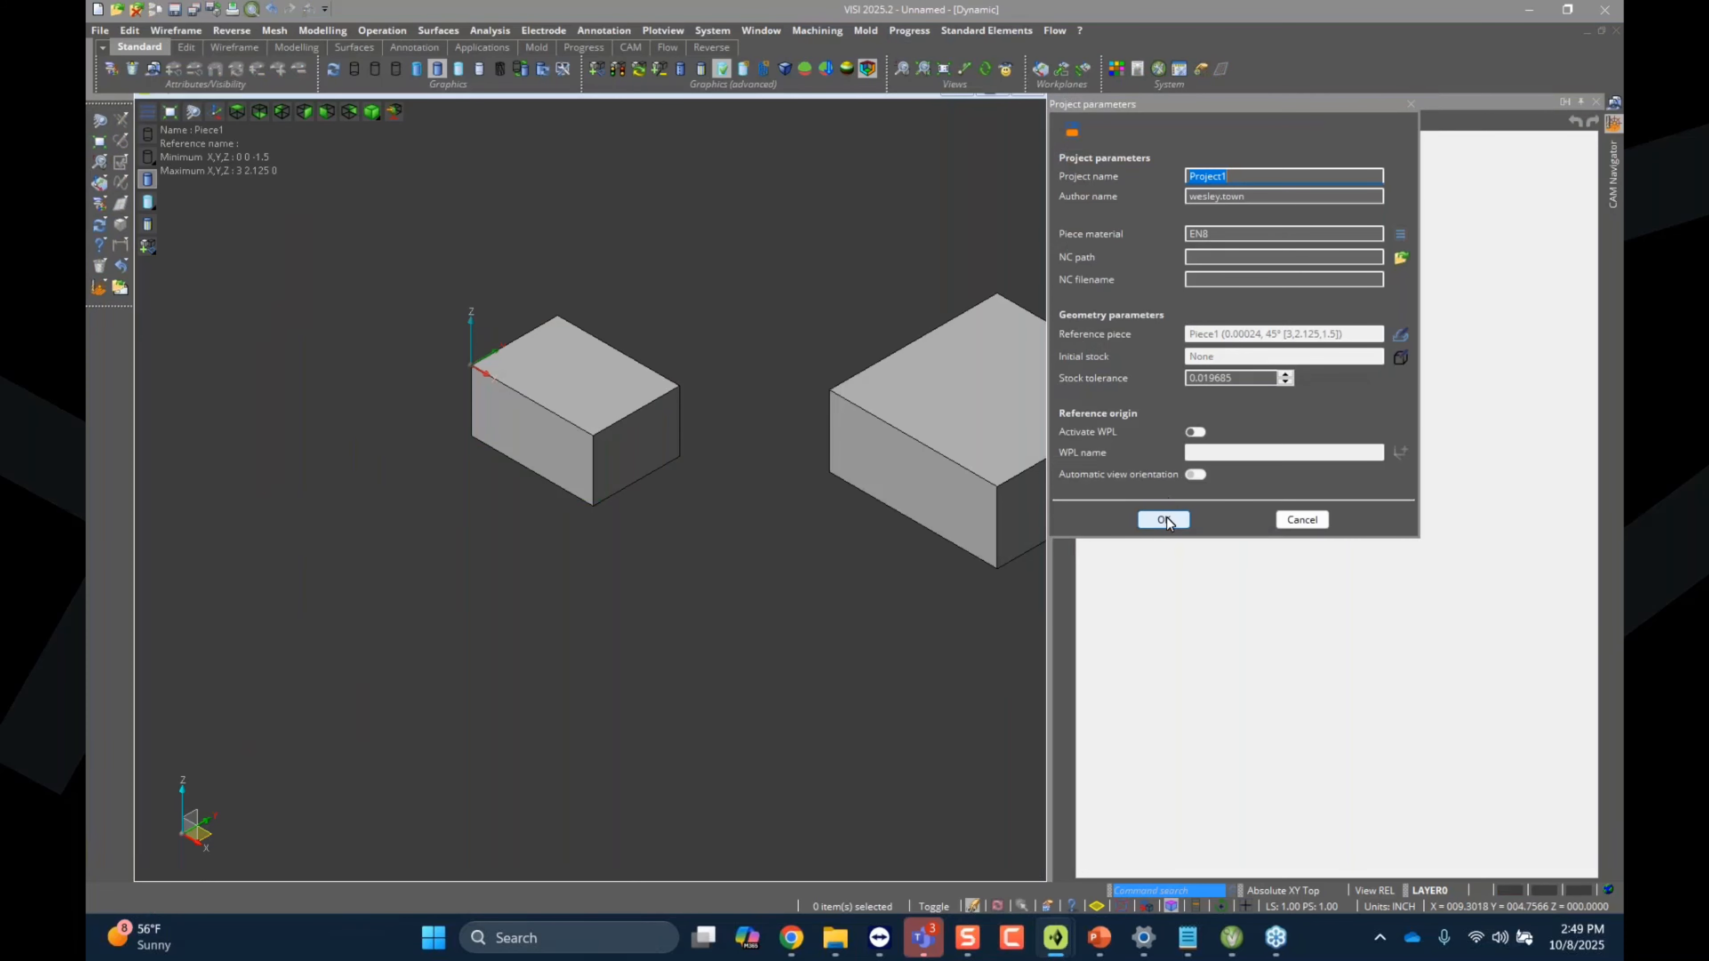
{"action": "left_click", "coordinate": [1179, 524]}
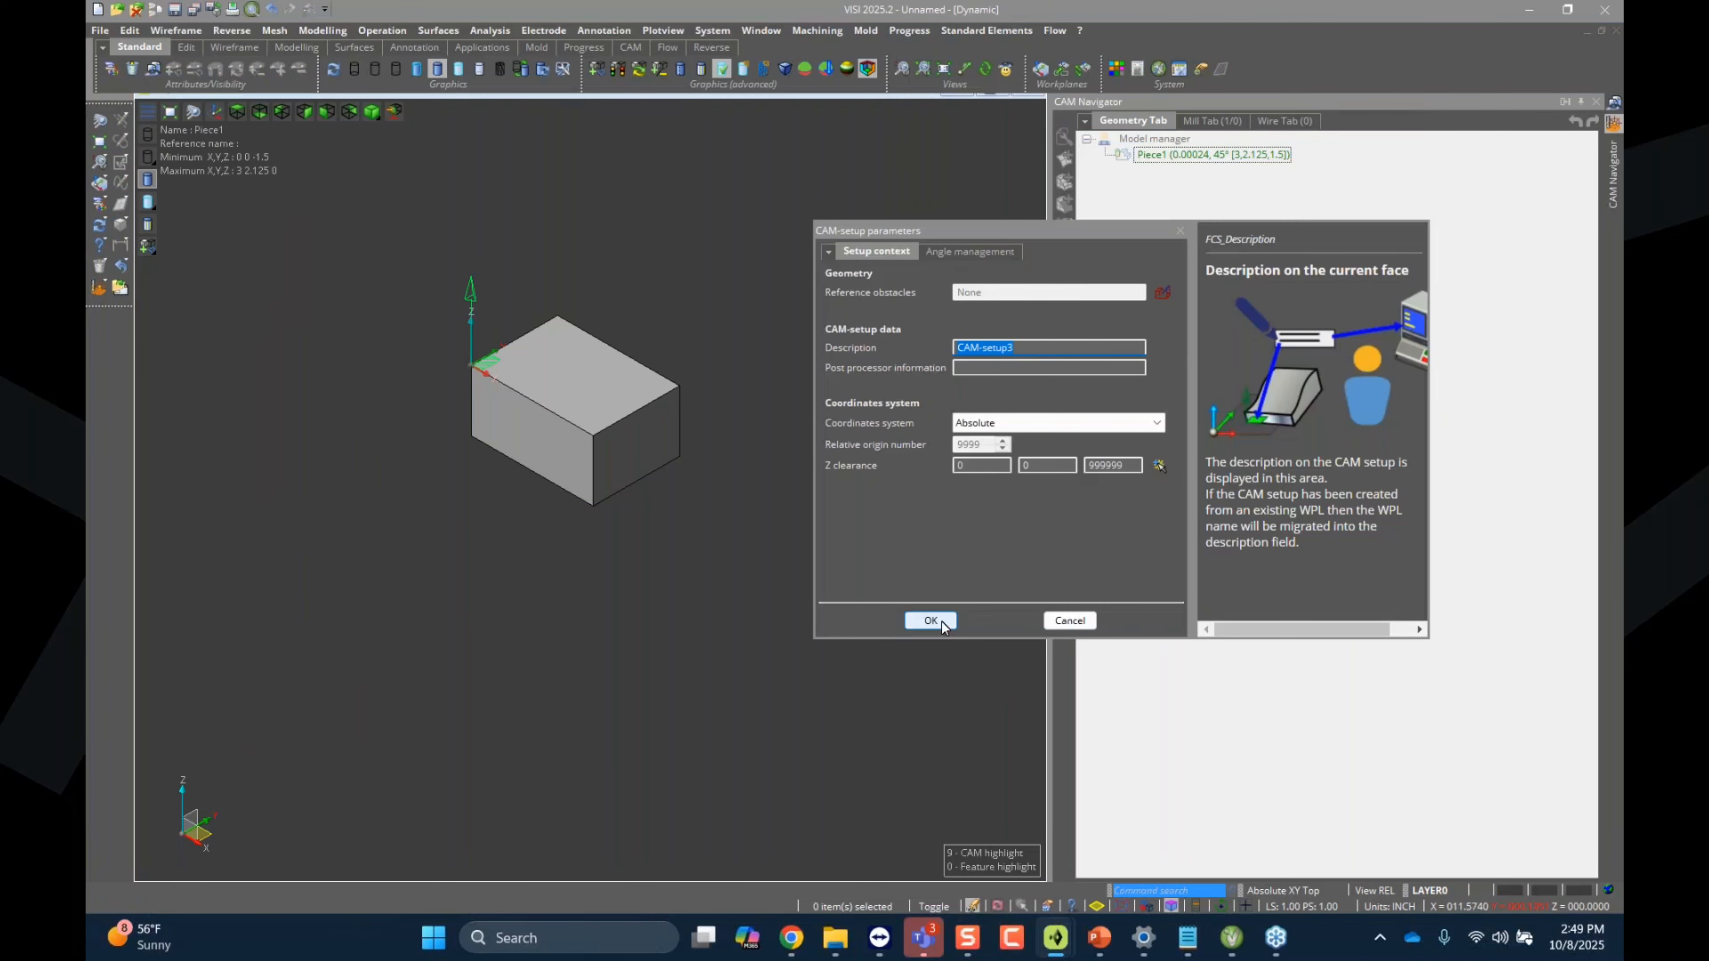
{"action": "left_click", "coordinate": [929, 623]}
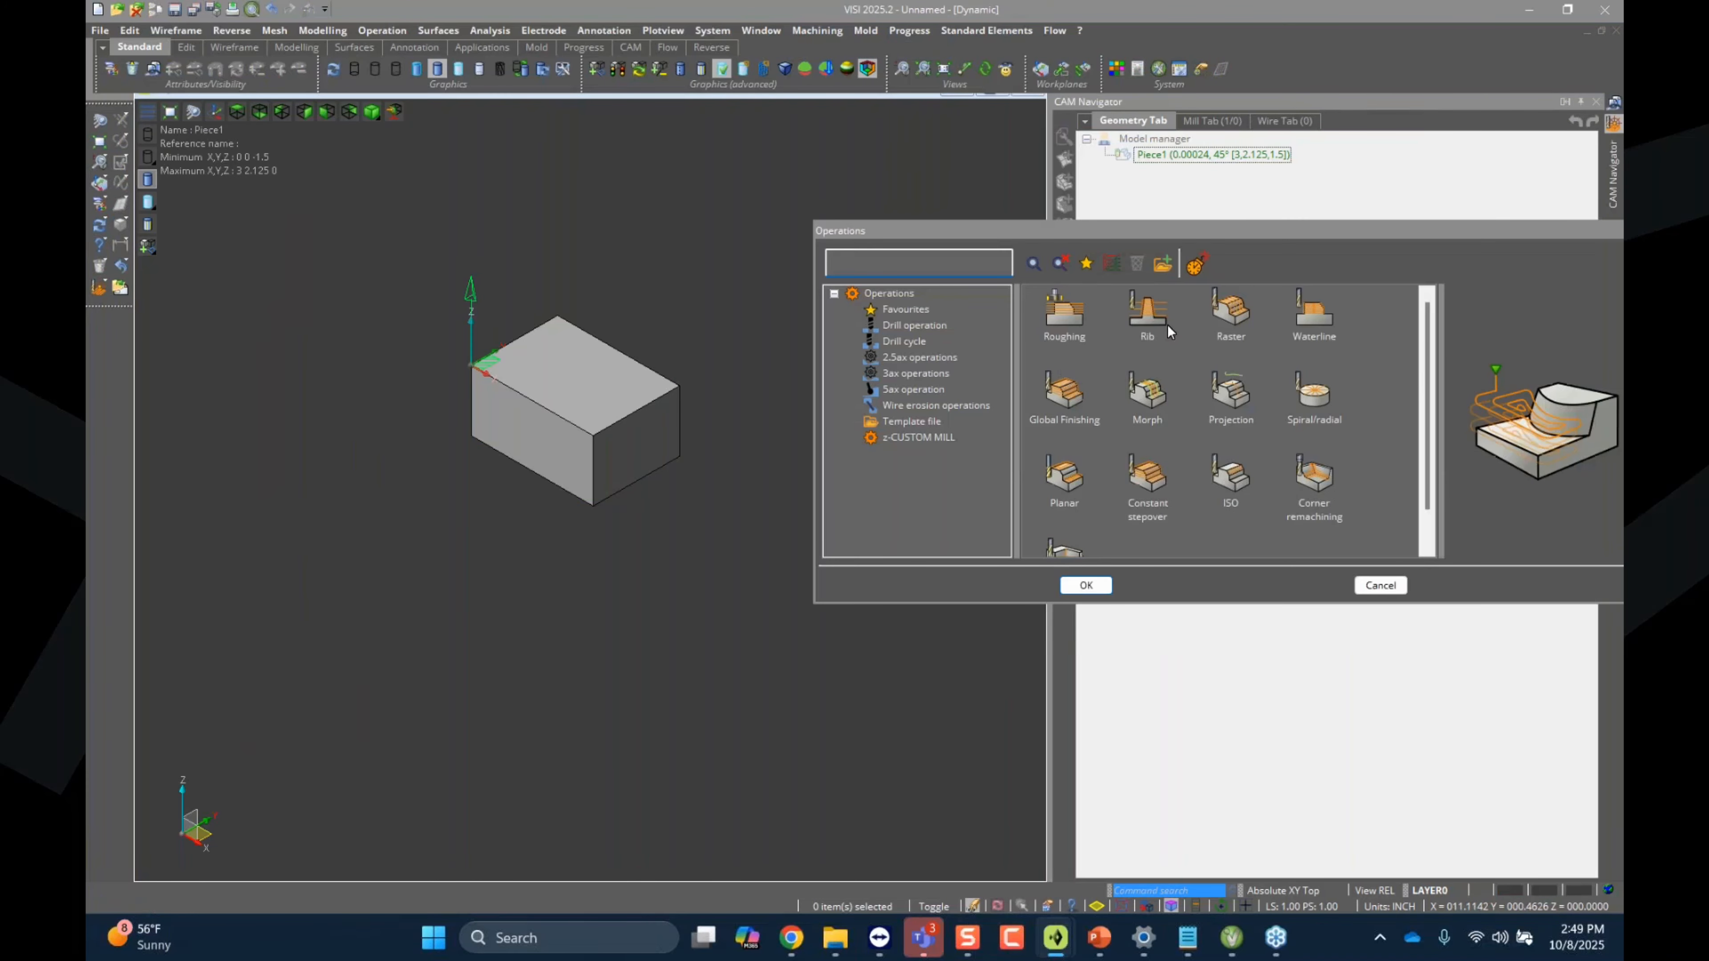
{"action": "left_click", "coordinate": [1231, 317]}
{"action": "left_click", "coordinate": [1086, 585]}
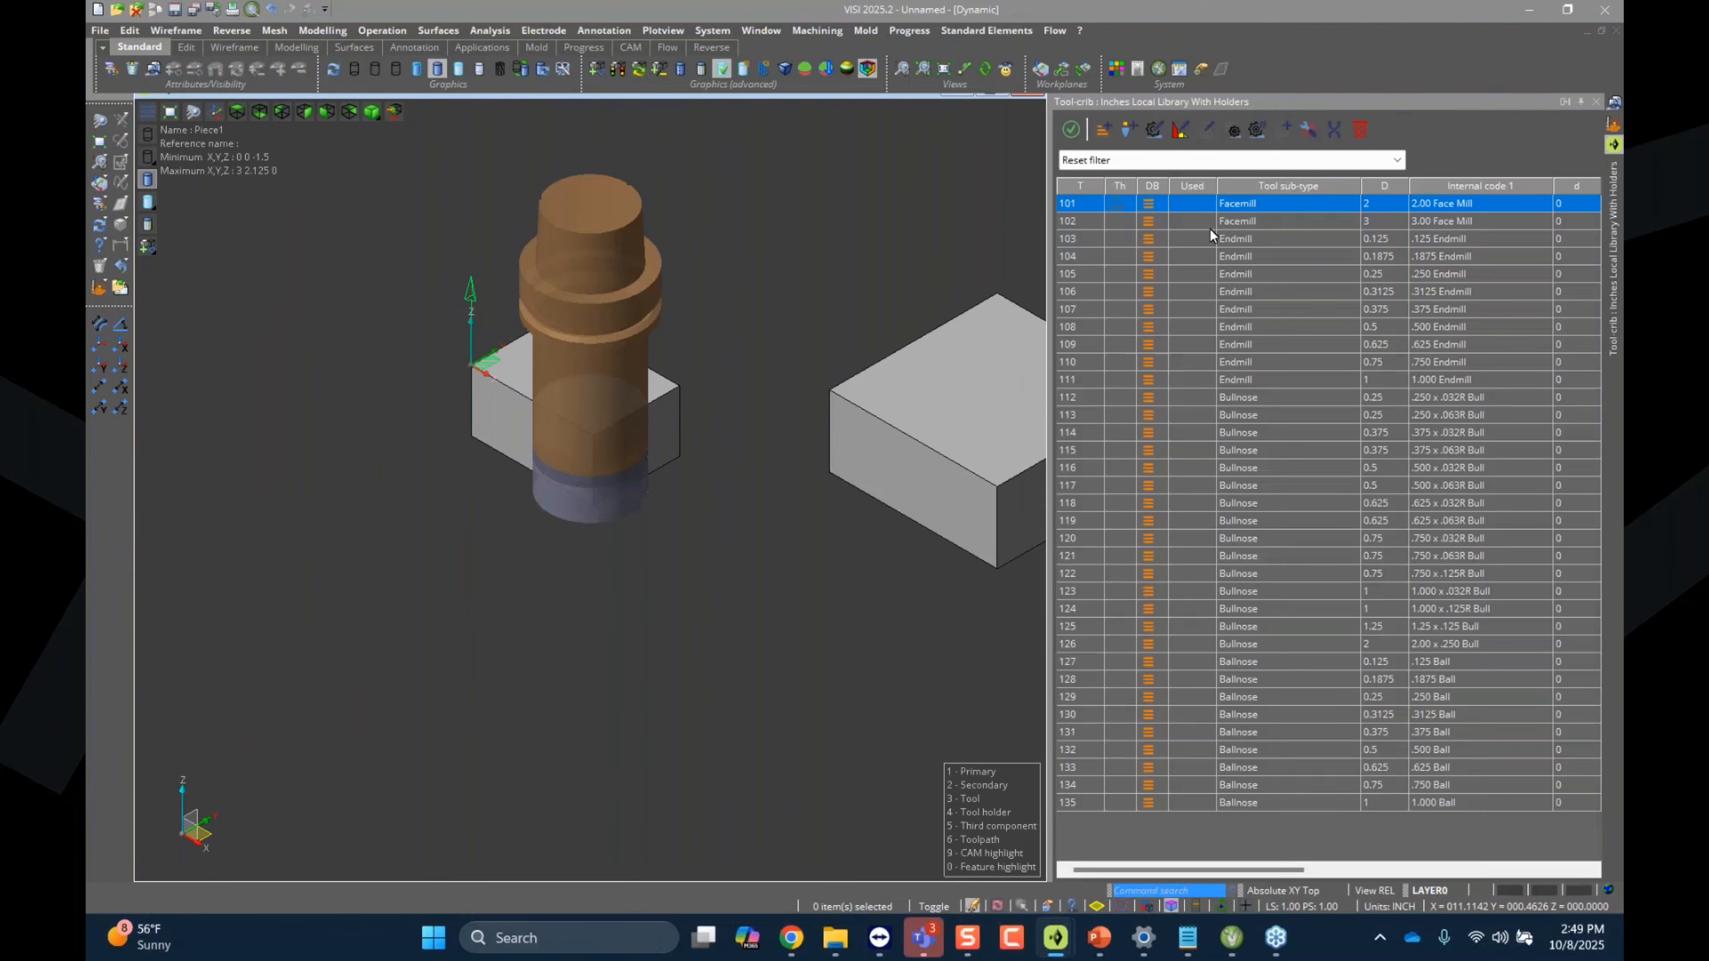
Step: Filter the tool crib to Ballnose, assign the .3125 Ball tool 130, and accept the Raster operation's default parameters
{"action": "left_click", "coordinate": [1124, 161]}
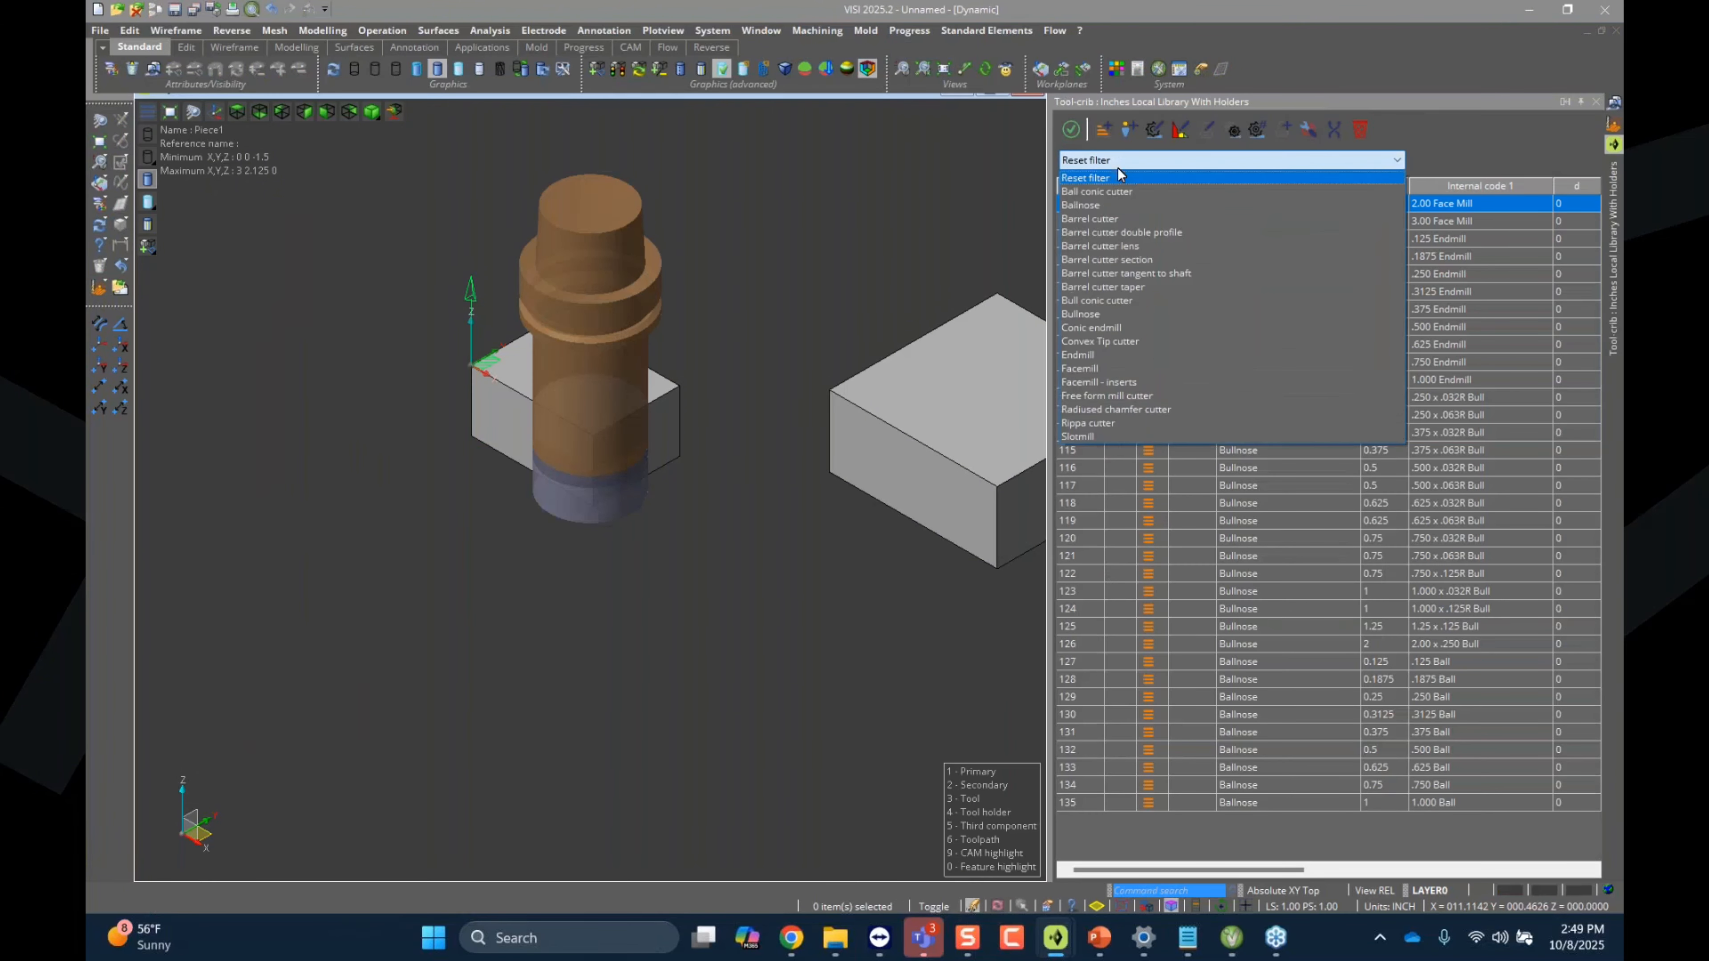
{"action": "left_click", "coordinate": [1095, 205]}
{"action": "left_click", "coordinate": [1362, 222]}
{"action": "left_click", "coordinate": [1365, 256]}
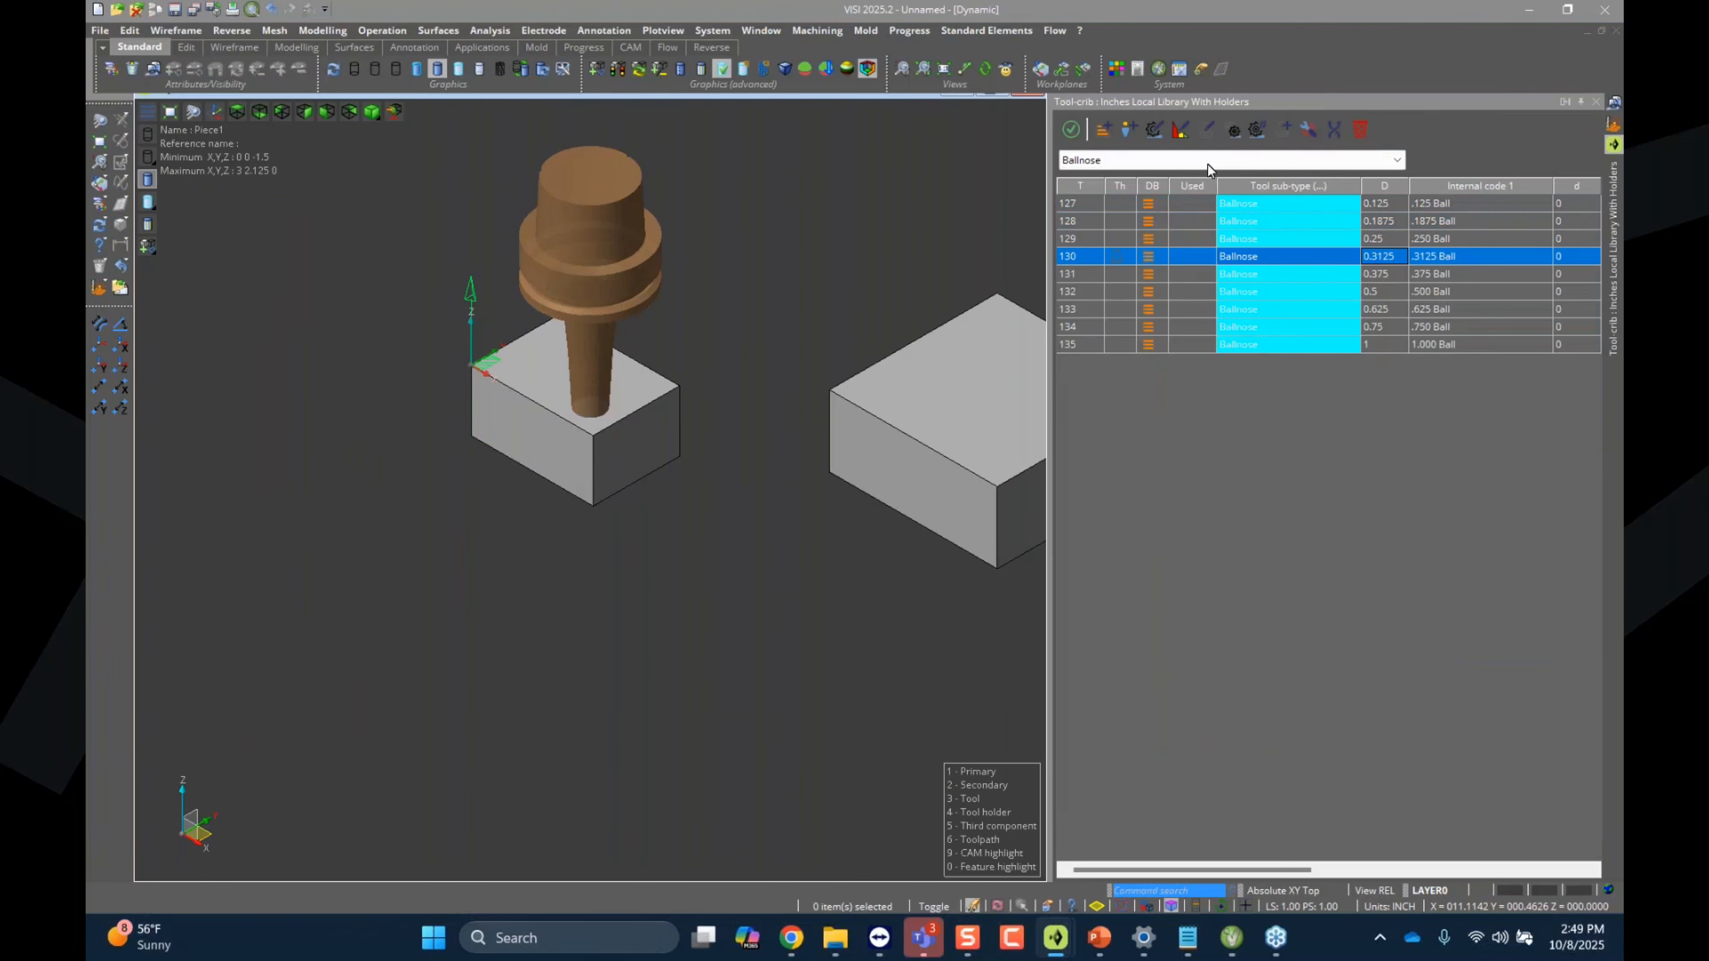
{"action": "left_click", "coordinate": [1101, 129]}
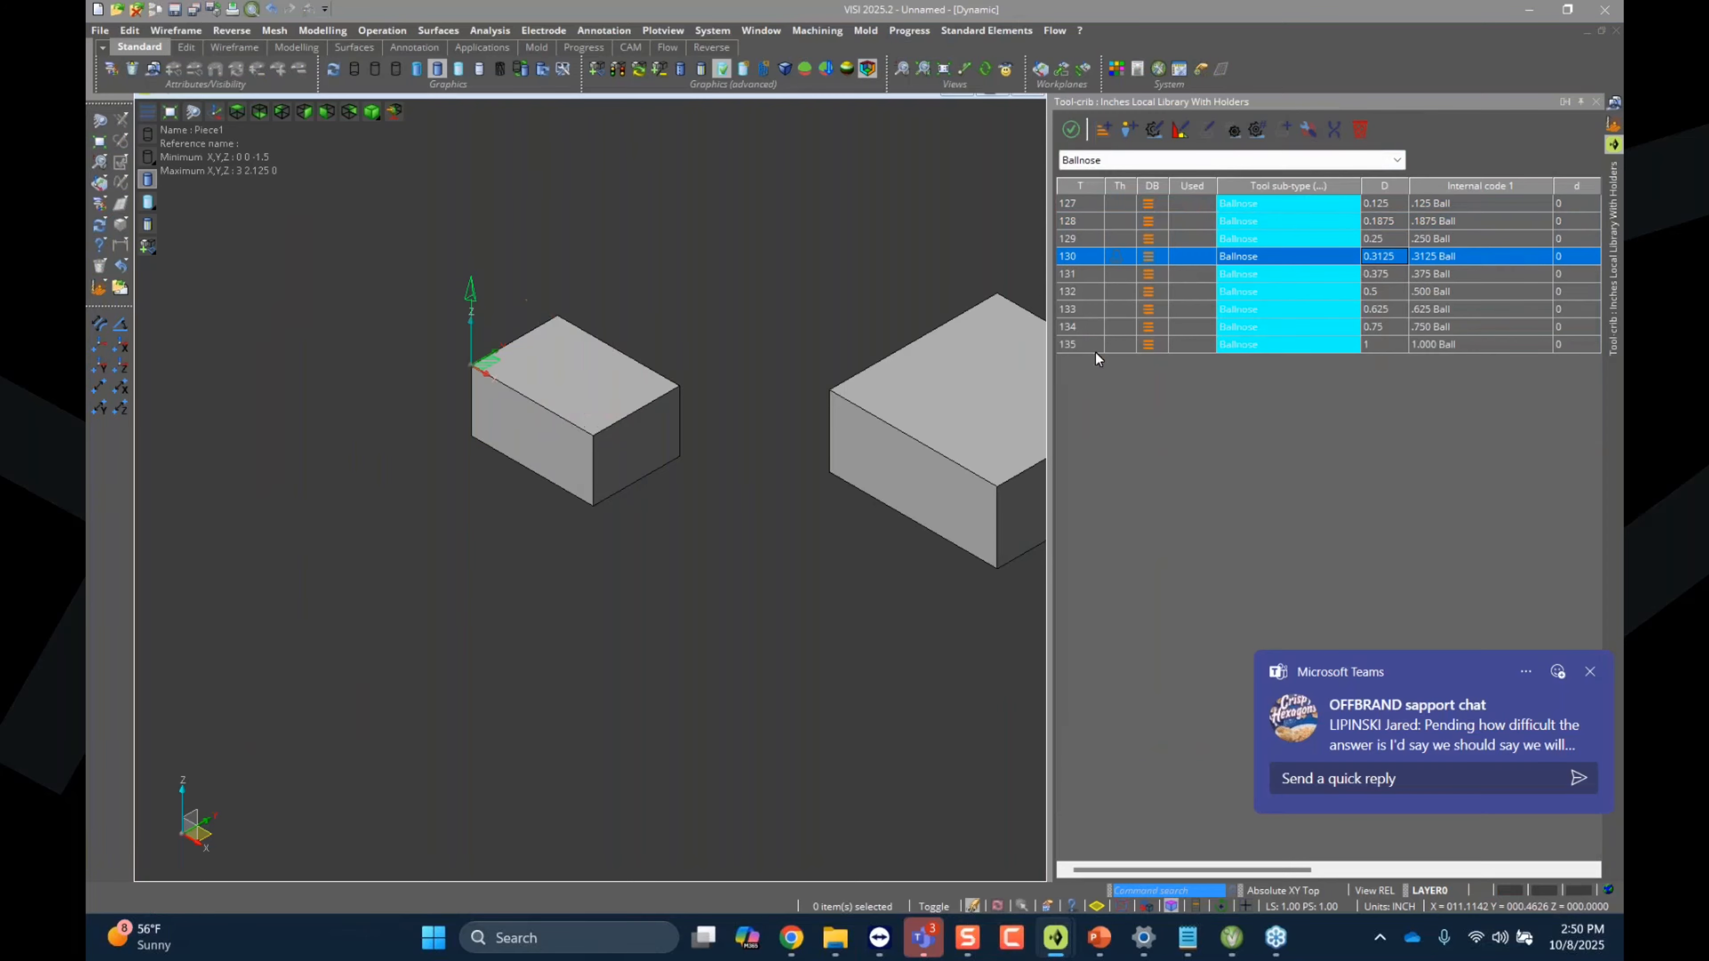
{"action": "left_click_drag", "start_coordinate": [1045, 232], "coordinate": [911, 217]}
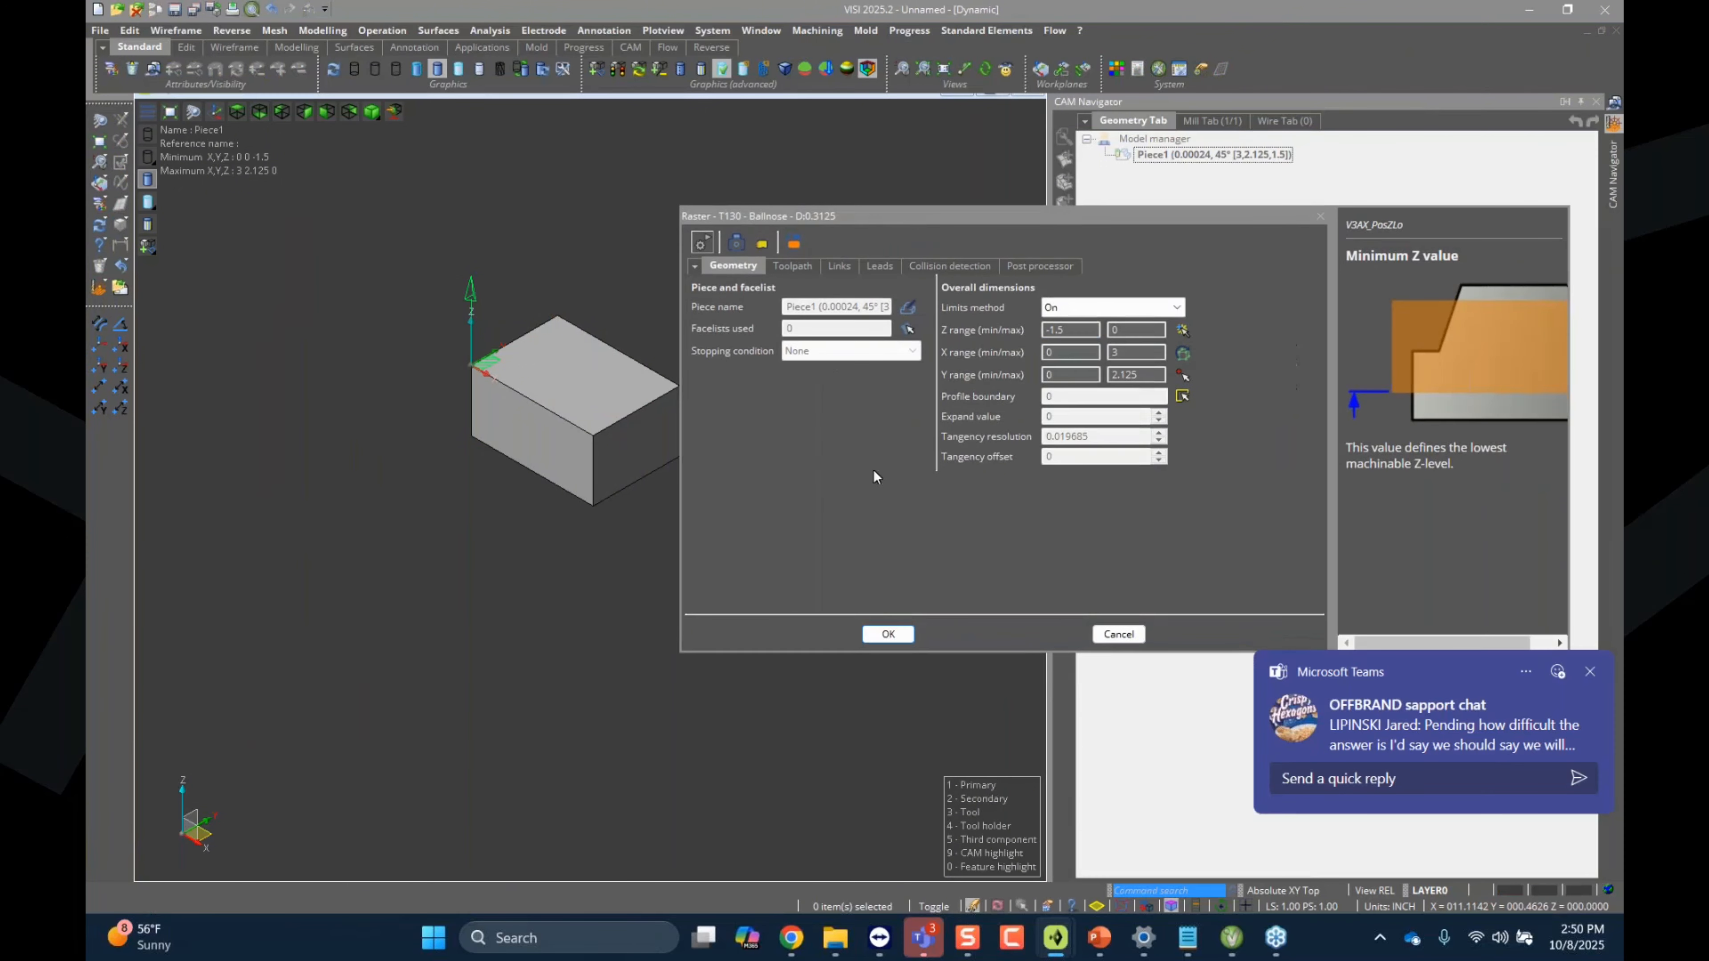
{"action": "left_click", "coordinate": [888, 633]}
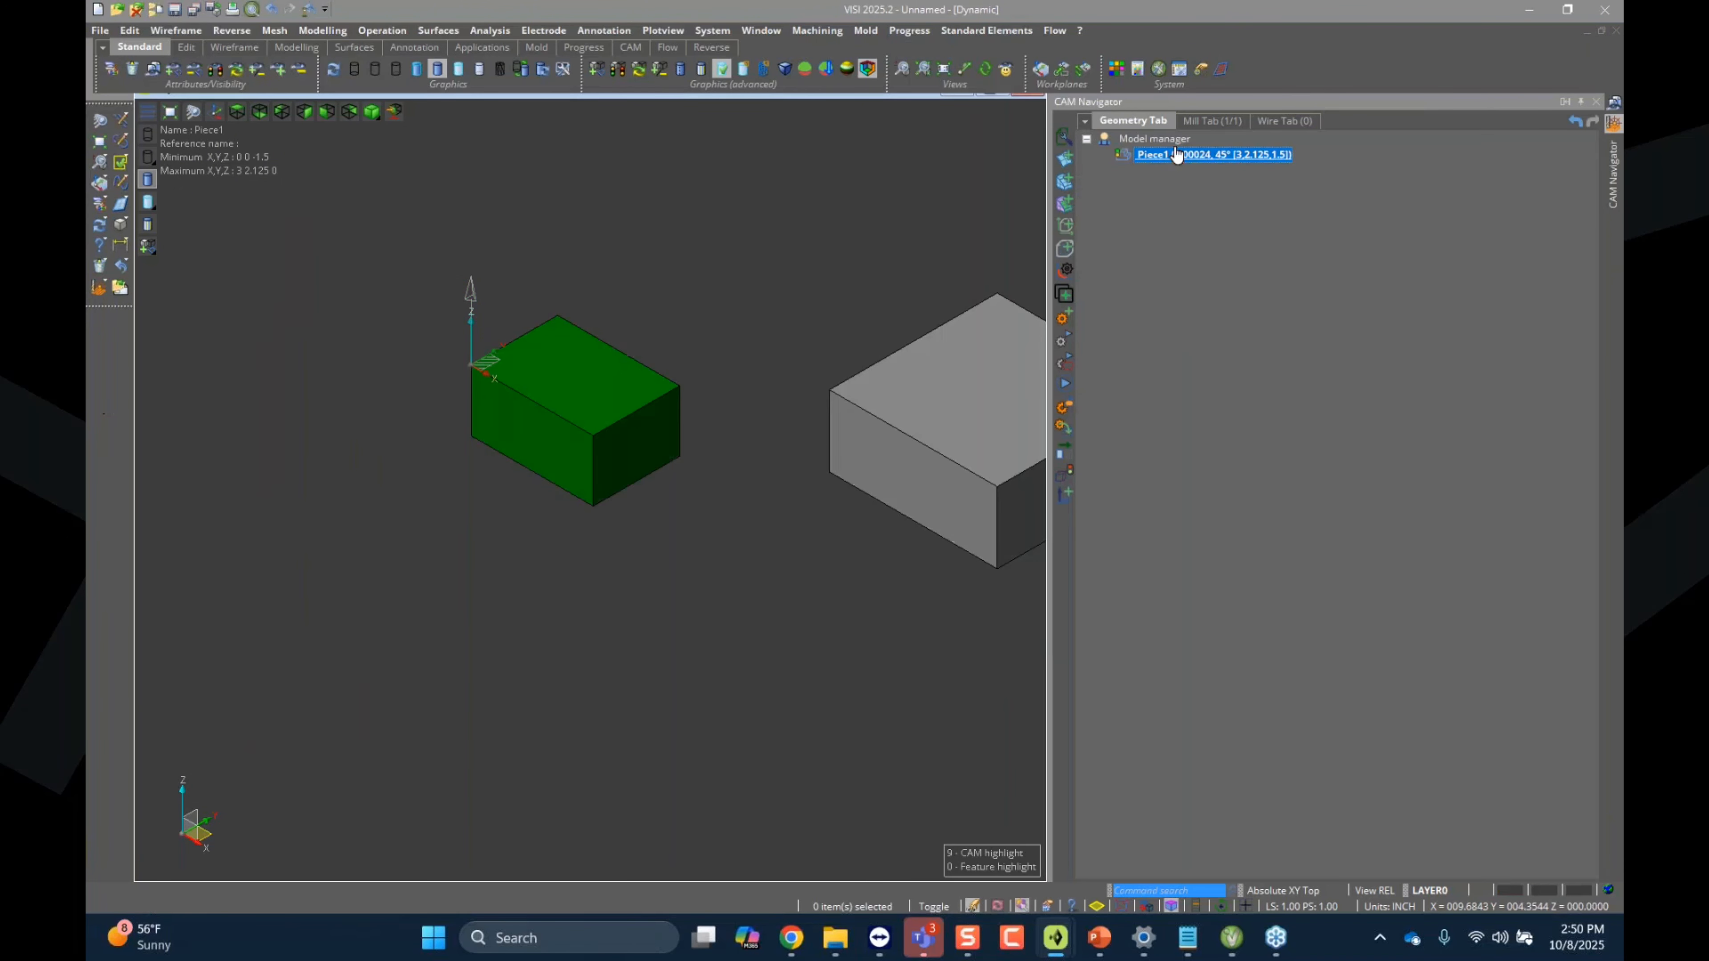
Step: Build the Raster operation for Piece1 in the CAM setup
{"action": "left_click", "coordinate": [1211, 121]}
{"action": "right_click", "coordinate": [1188, 204]}
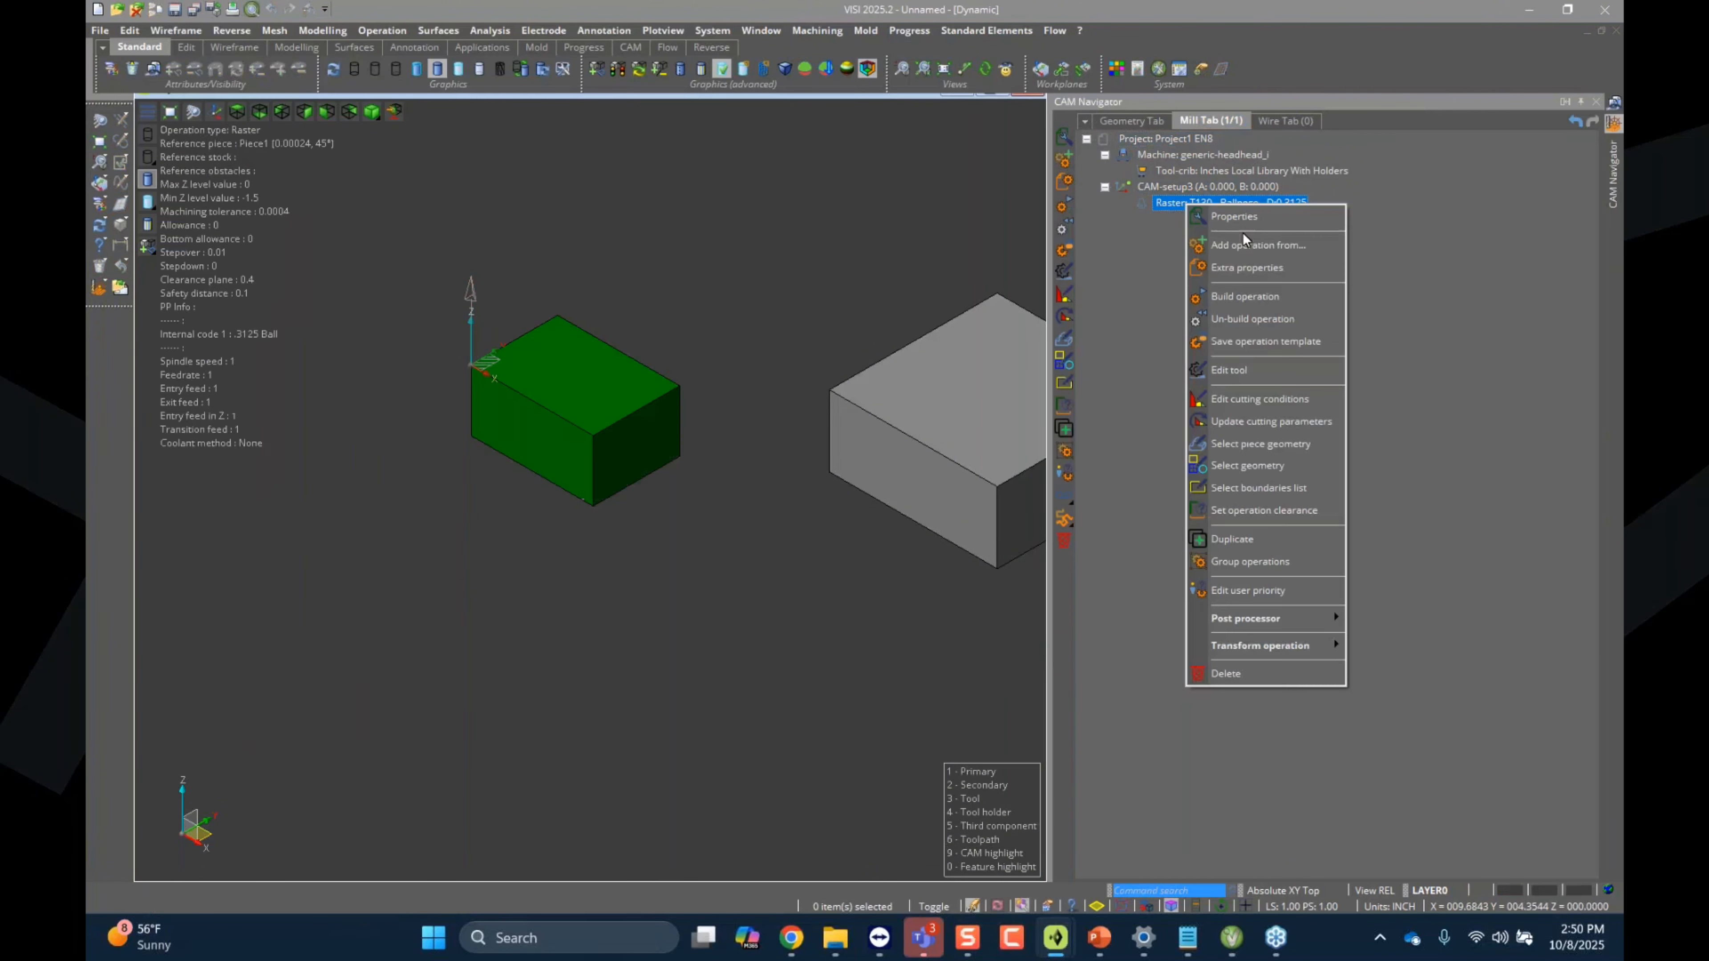
{"action": "left_click", "coordinate": [1236, 304]}
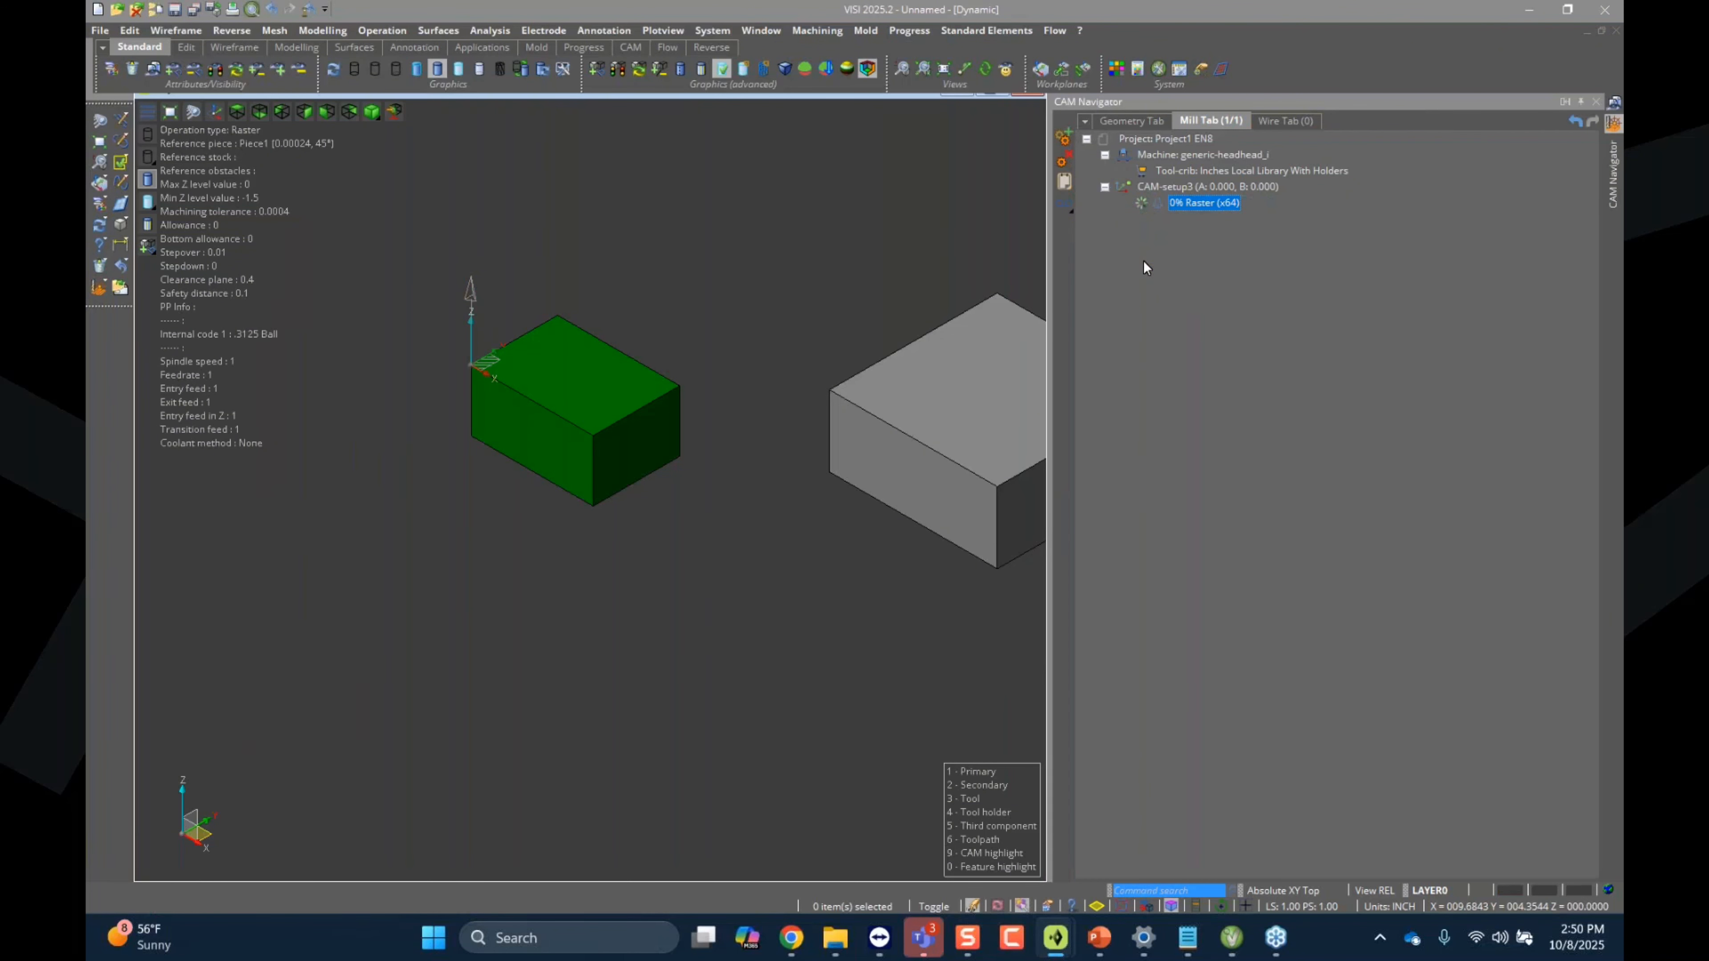
Step: Examine the raster toolpath on the cuboid at the origin and compare it with the unassigned second cuboid
{"action": "scroll", "coordinate": [703, 404], "scroll_direction": "down", "scroll_amount": 3}
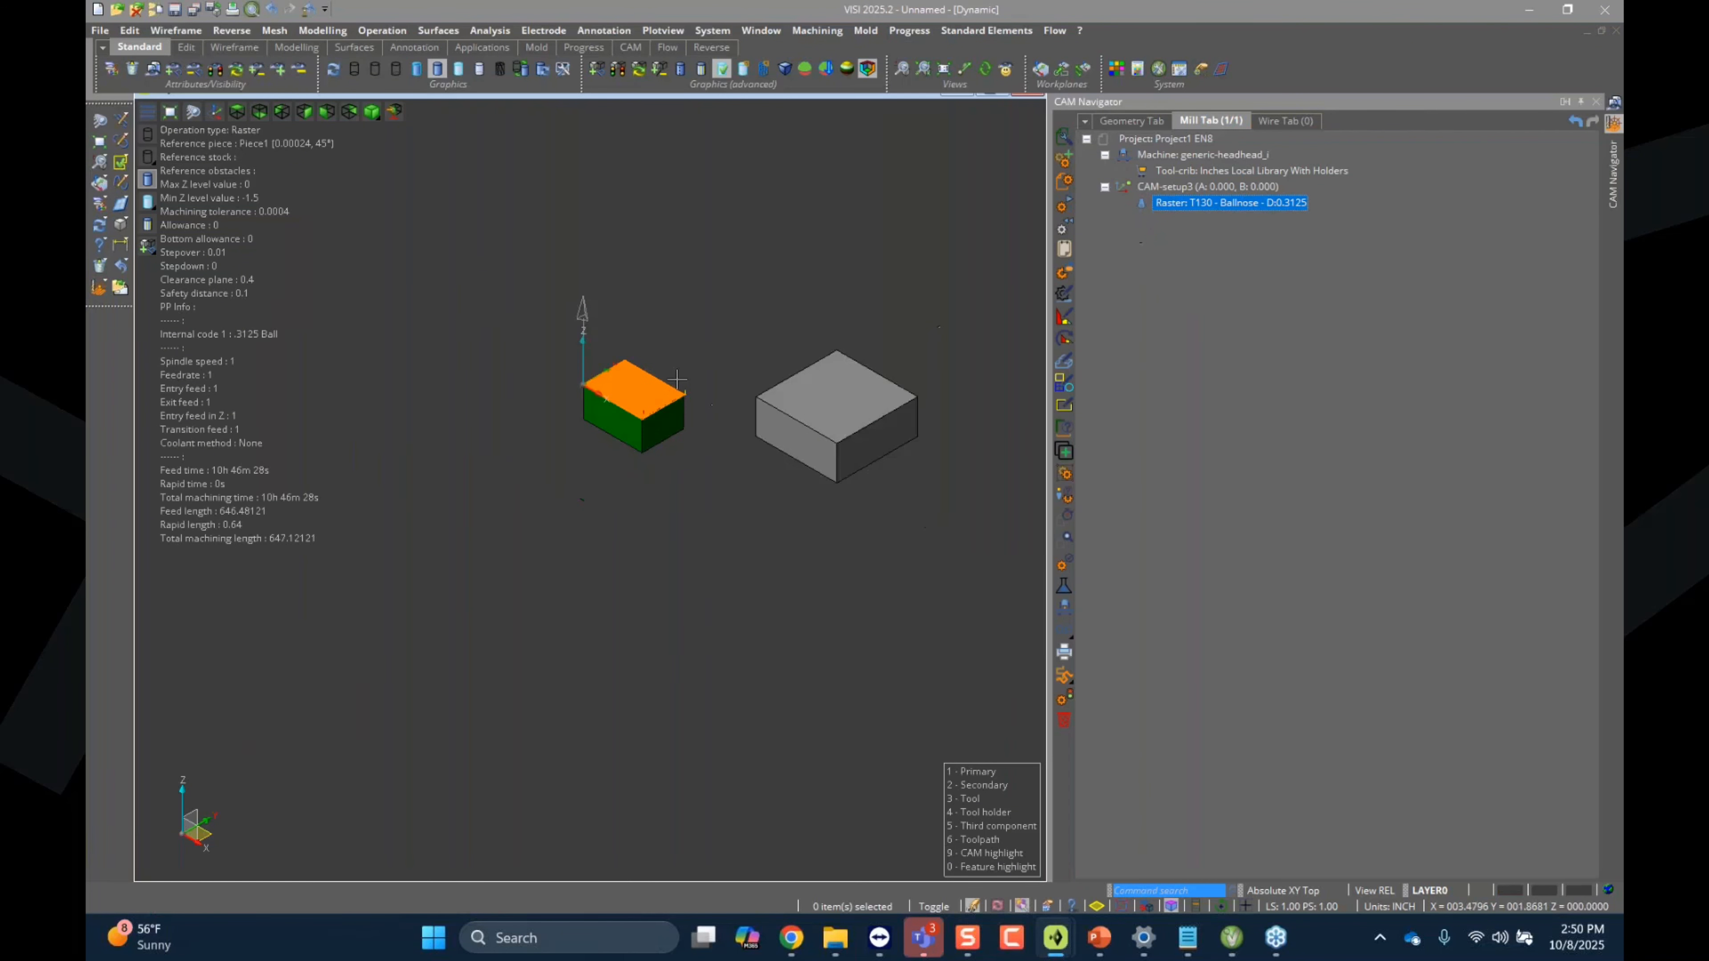
{"action": "scroll", "coordinate": [625, 464], "scroll_direction": "up", "scroll_amount": 10}
{"action": "scroll", "coordinate": [591, 426], "scroll_direction": "down", "scroll_amount": 3}
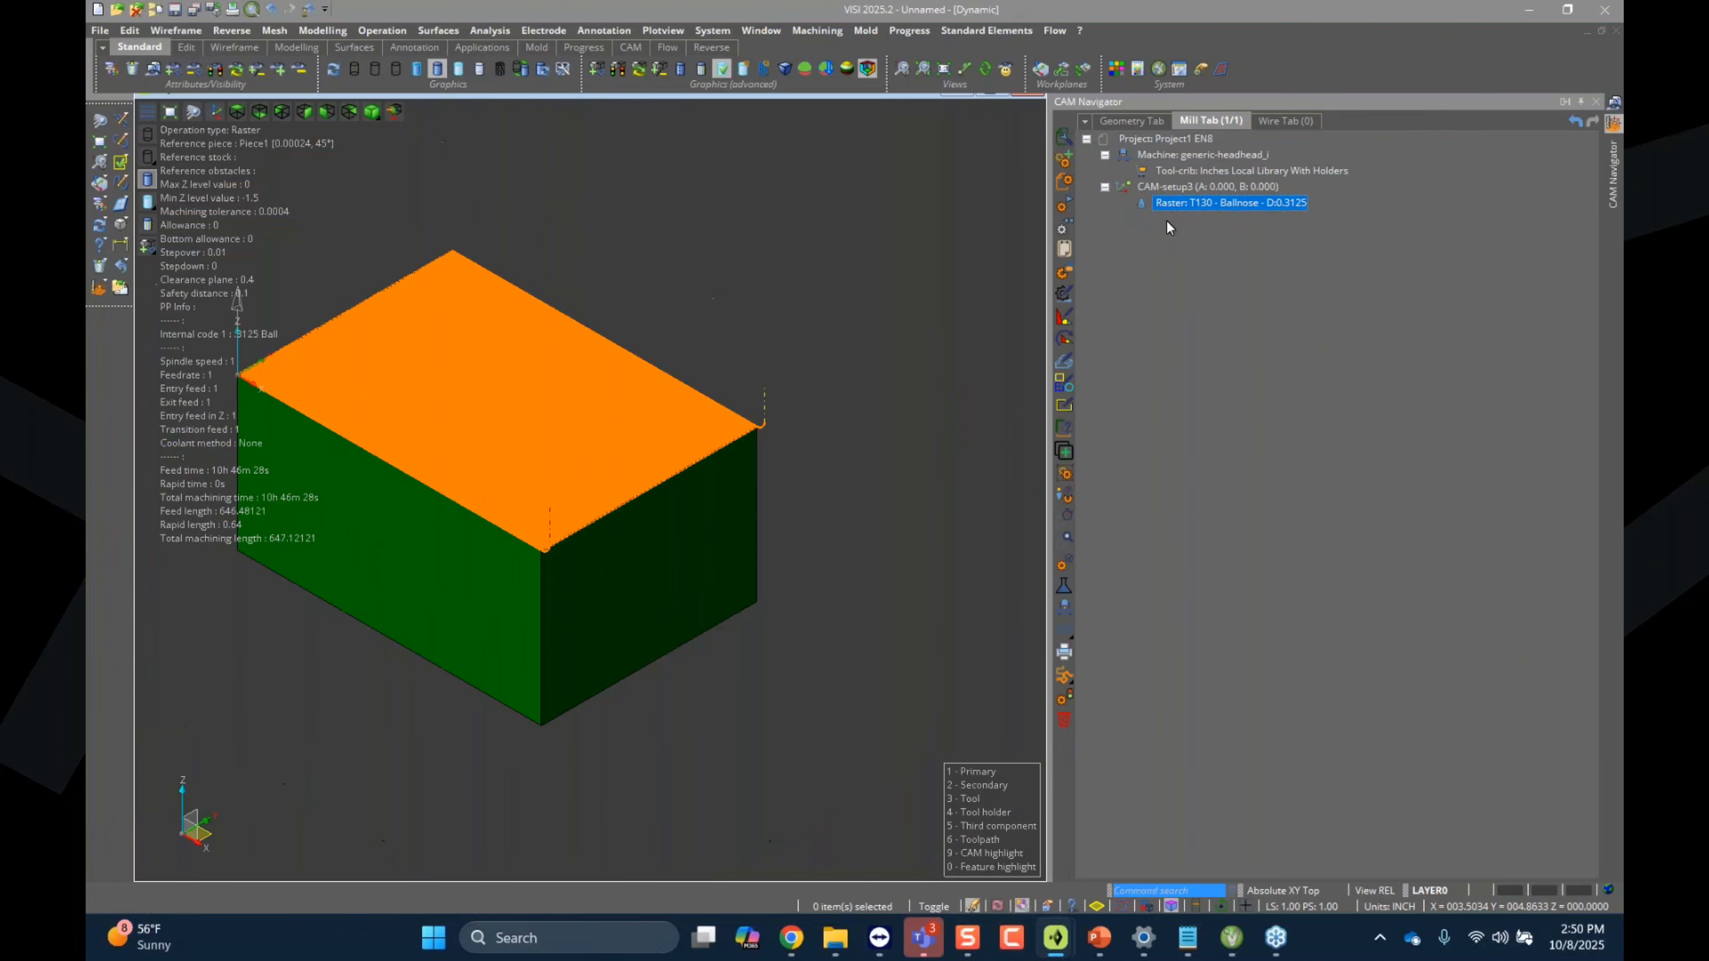
{"action": "scroll", "coordinate": [589, 455], "scroll_direction": "down", "scroll_amount": 2}
{"action": "scroll", "coordinate": [589, 456], "scroll_direction": "down", "scroll_amount": 2}
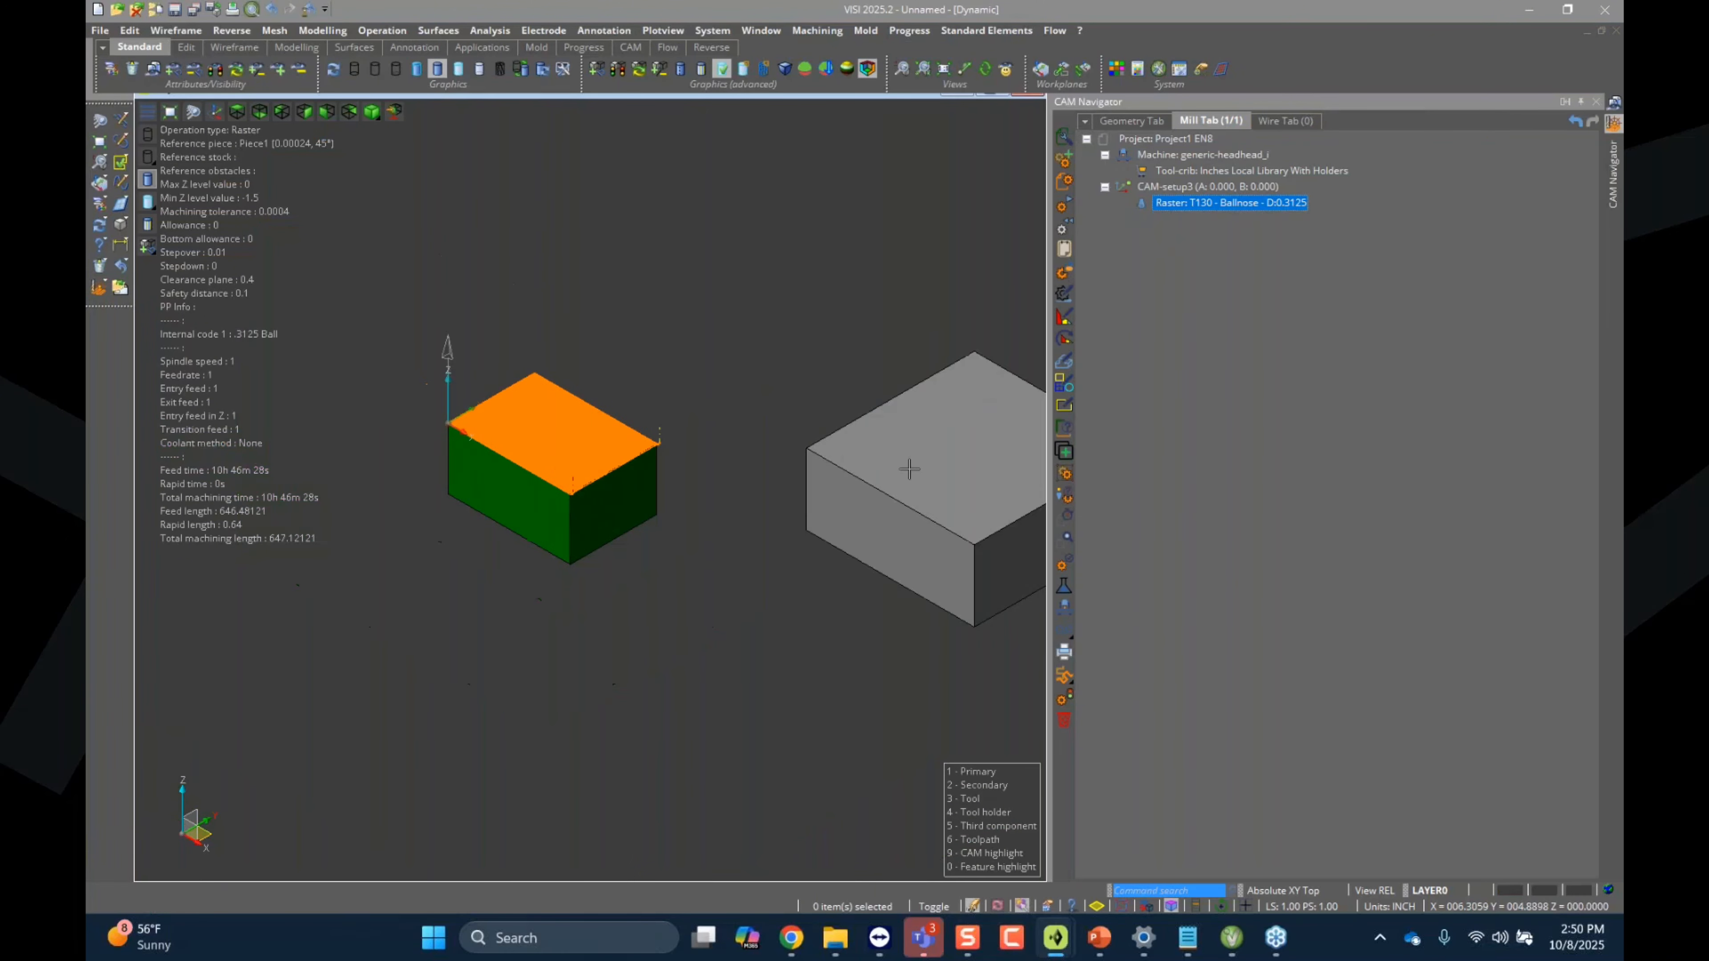
{"action": "left_click", "coordinate": [899, 451]}
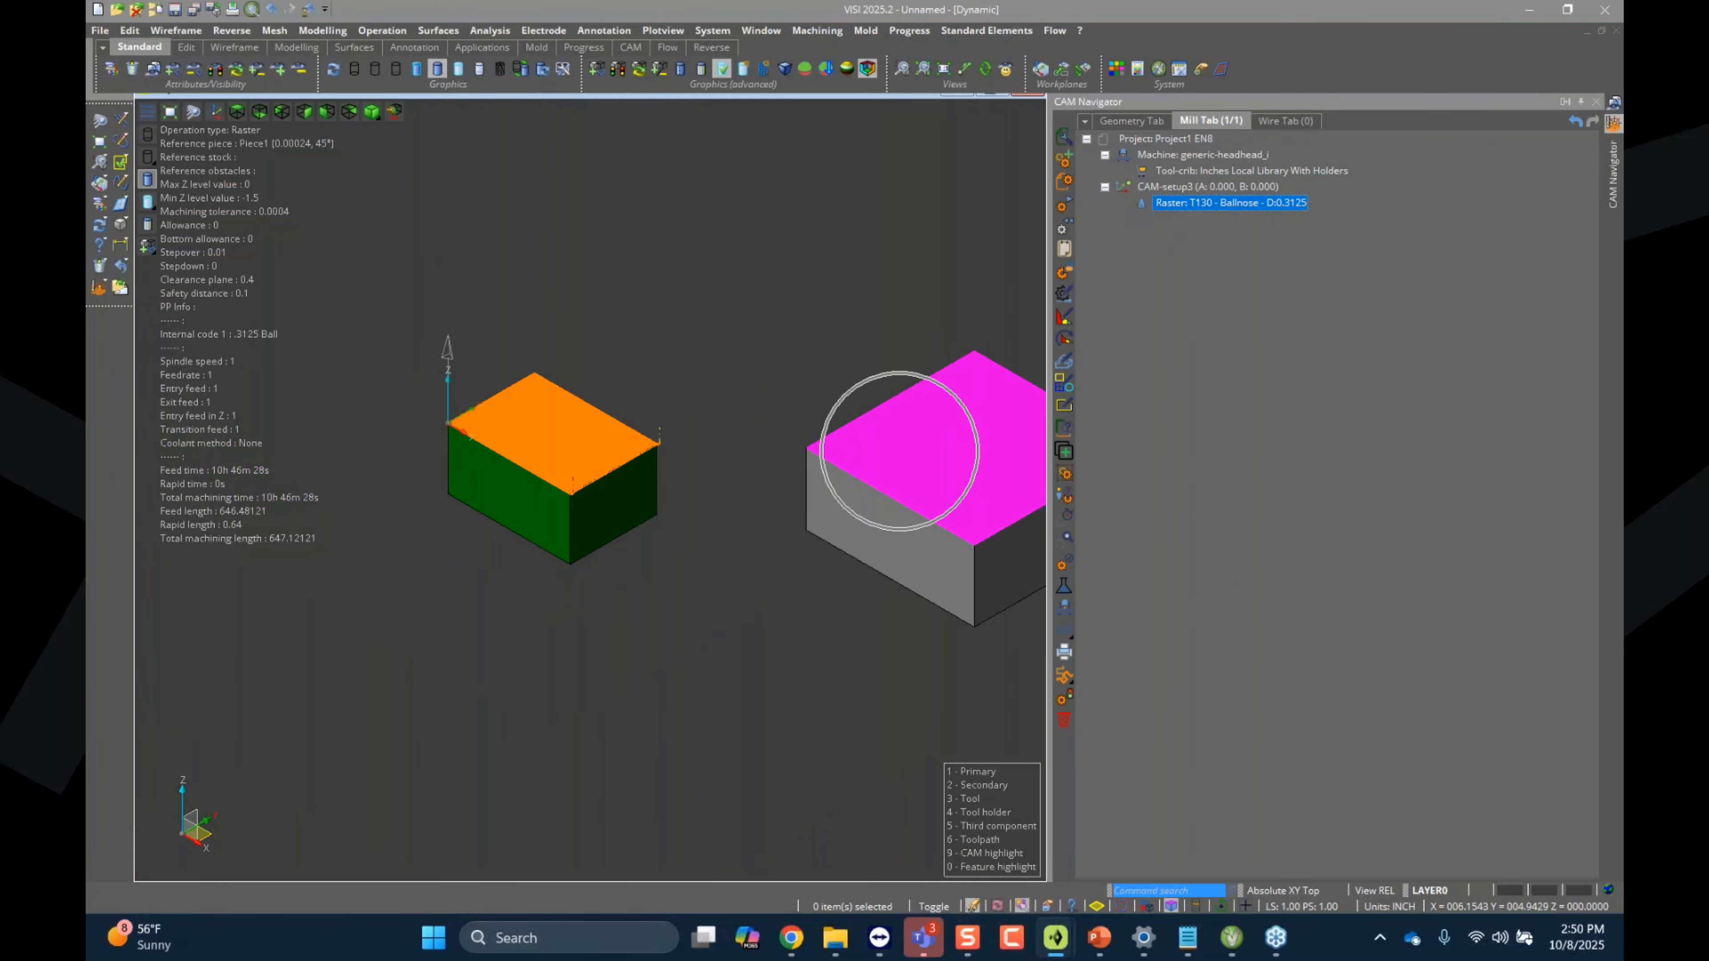
{"action": "scroll", "coordinate": [710, 404], "scroll_direction": "up", "scroll_amount": 1}
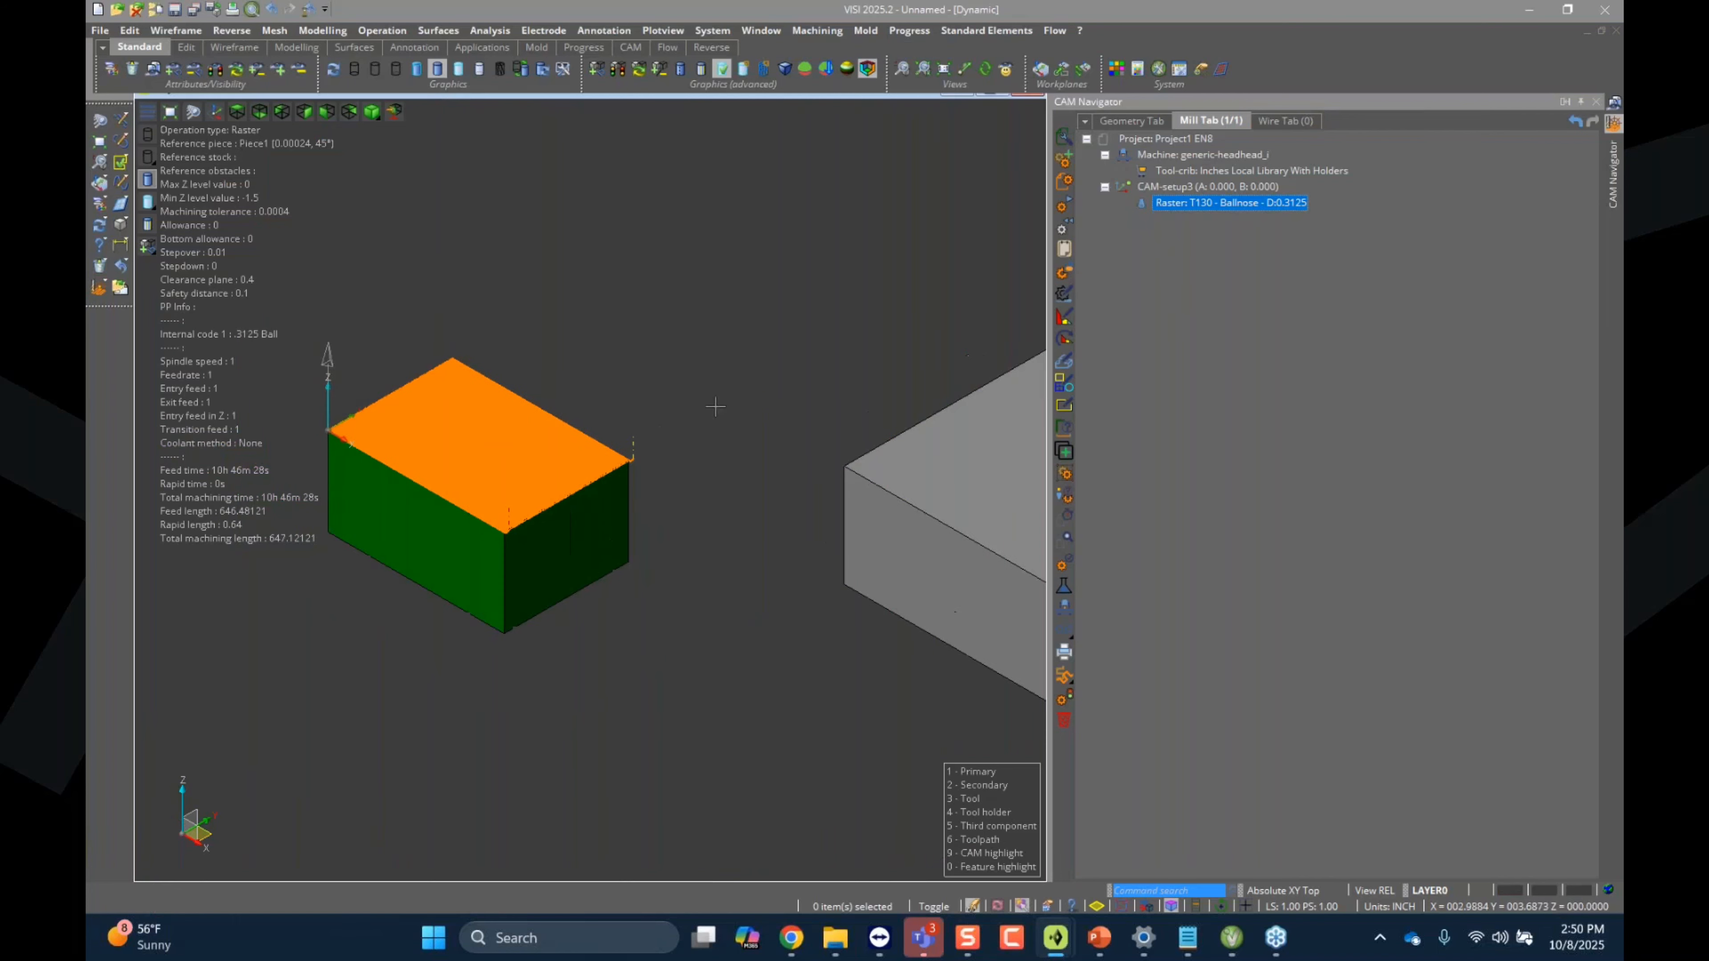
{"action": "scroll", "coordinate": [739, 418], "scroll_direction": "down", "scroll_amount": 2}
{"action": "scroll", "coordinate": [816, 400], "scroll_direction": "up", "scroll_amount": 3}
{"action": "scroll", "coordinate": [824, 387], "scroll_direction": "down", "scroll_amount": 2}
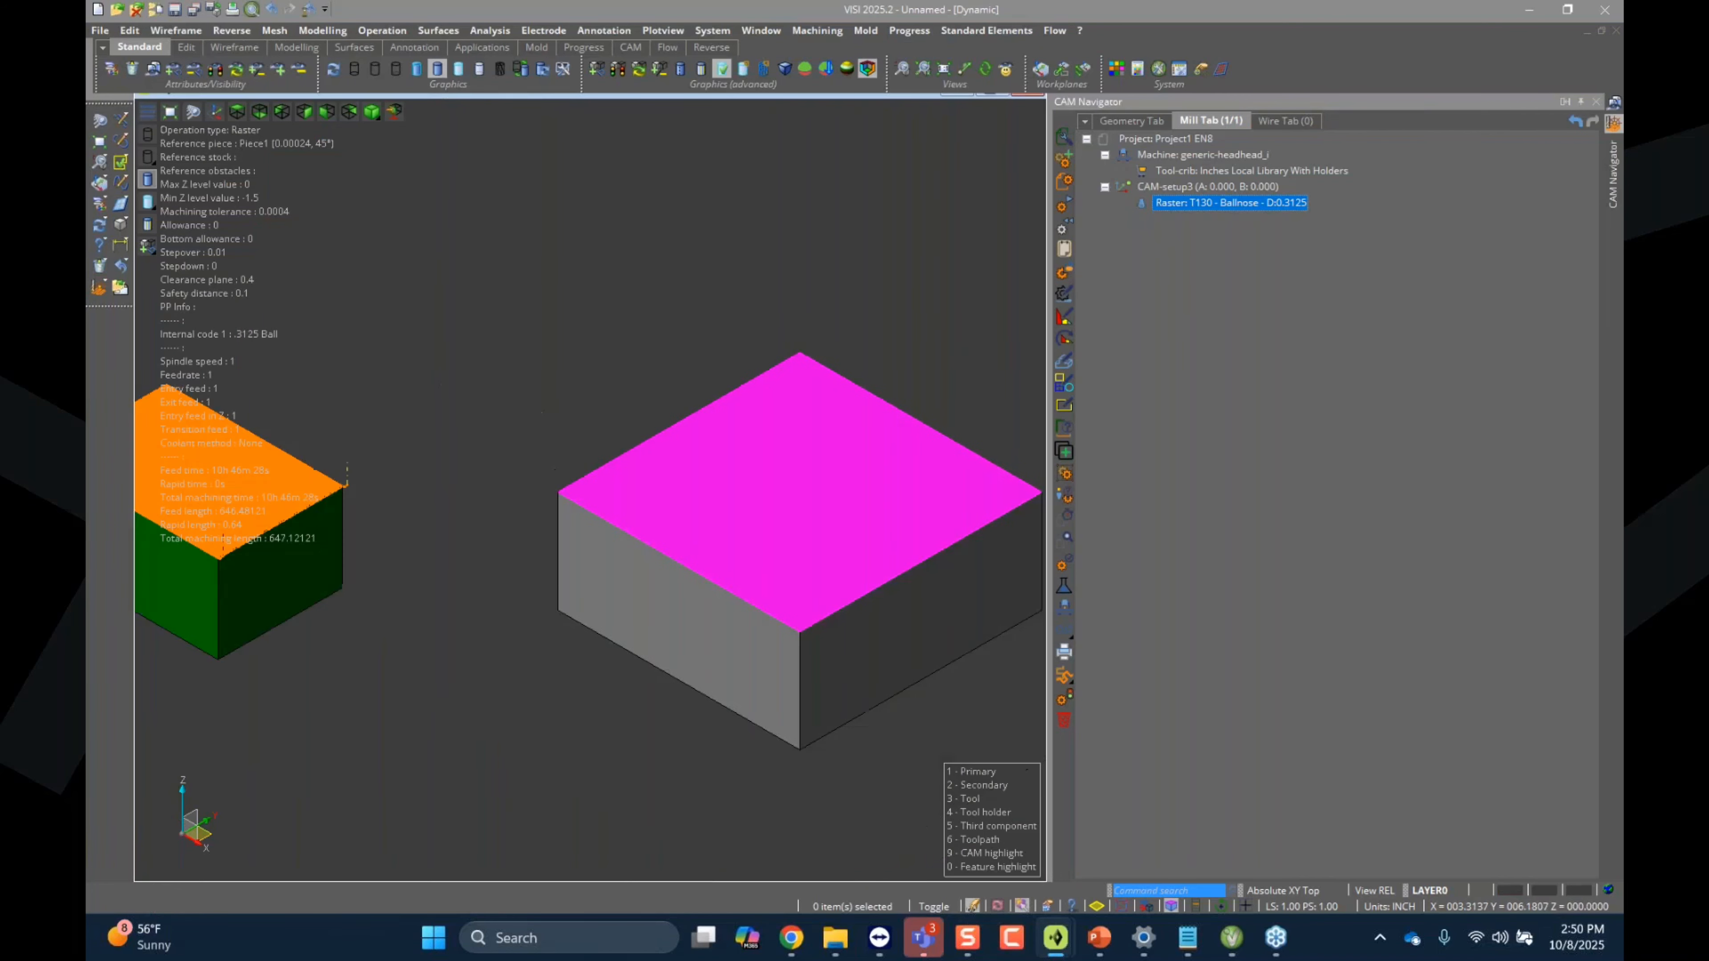
{"action": "scroll", "coordinate": [706, 382], "scroll_direction": "up", "scroll_amount": 1}
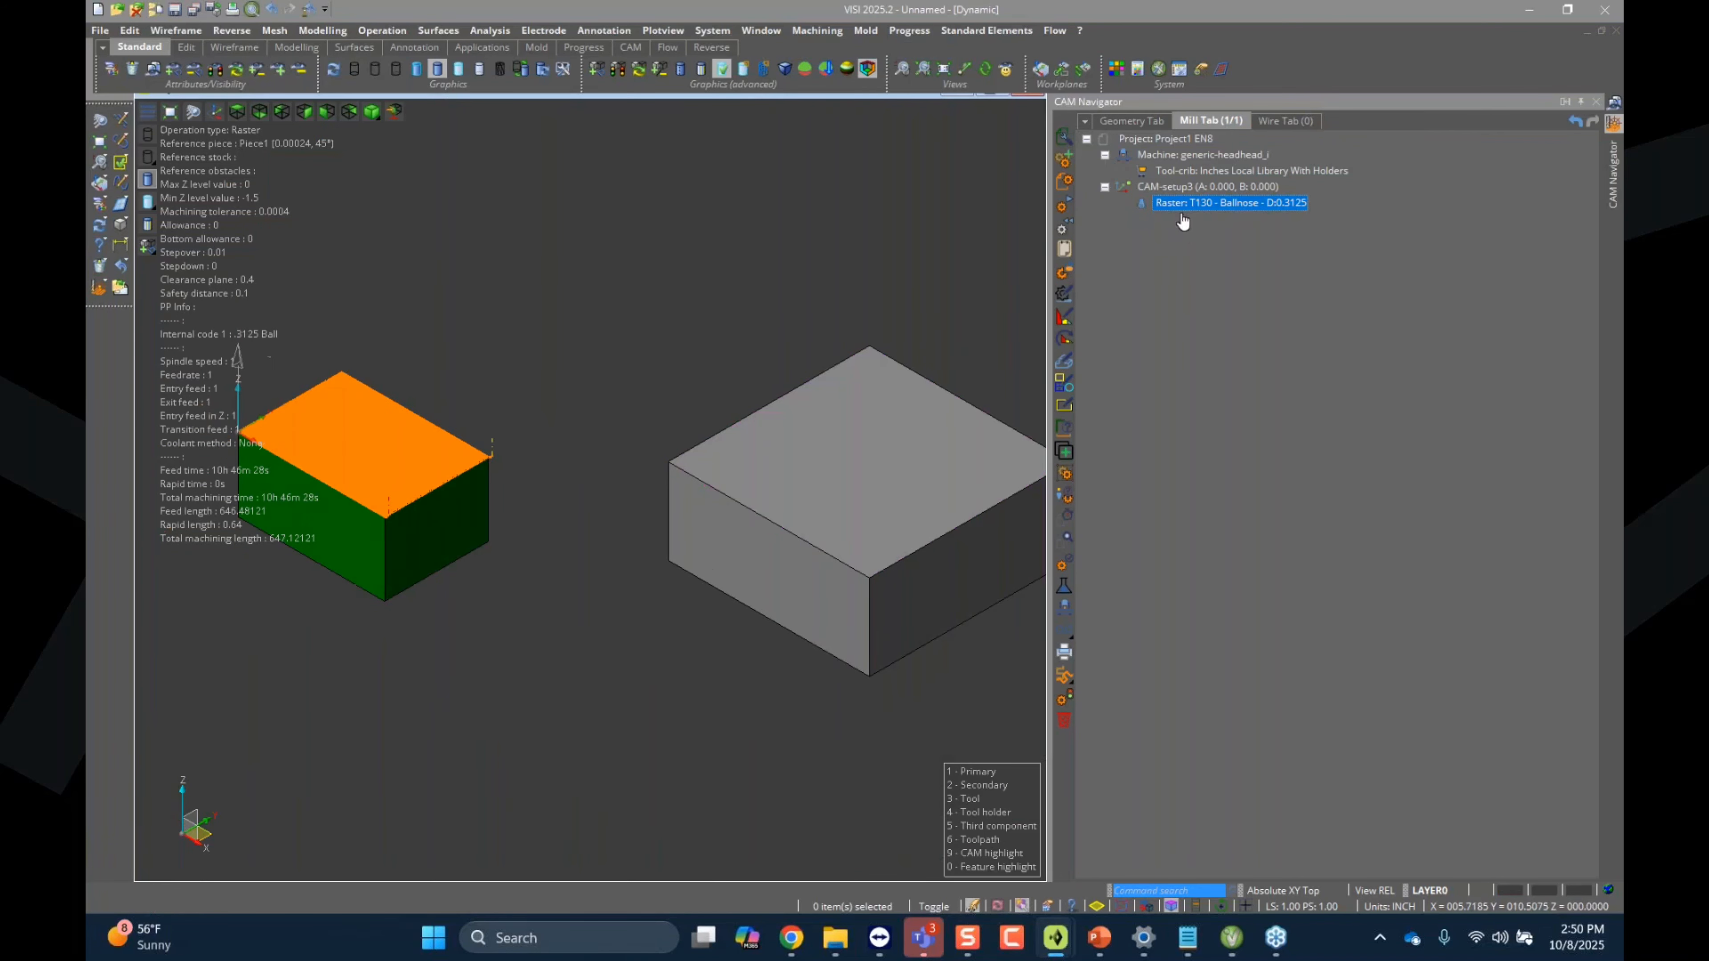
Step: Edit the properties of Piece1 and add the second cuboid to it as another body
{"action": "left_click", "coordinate": [1132, 121]}
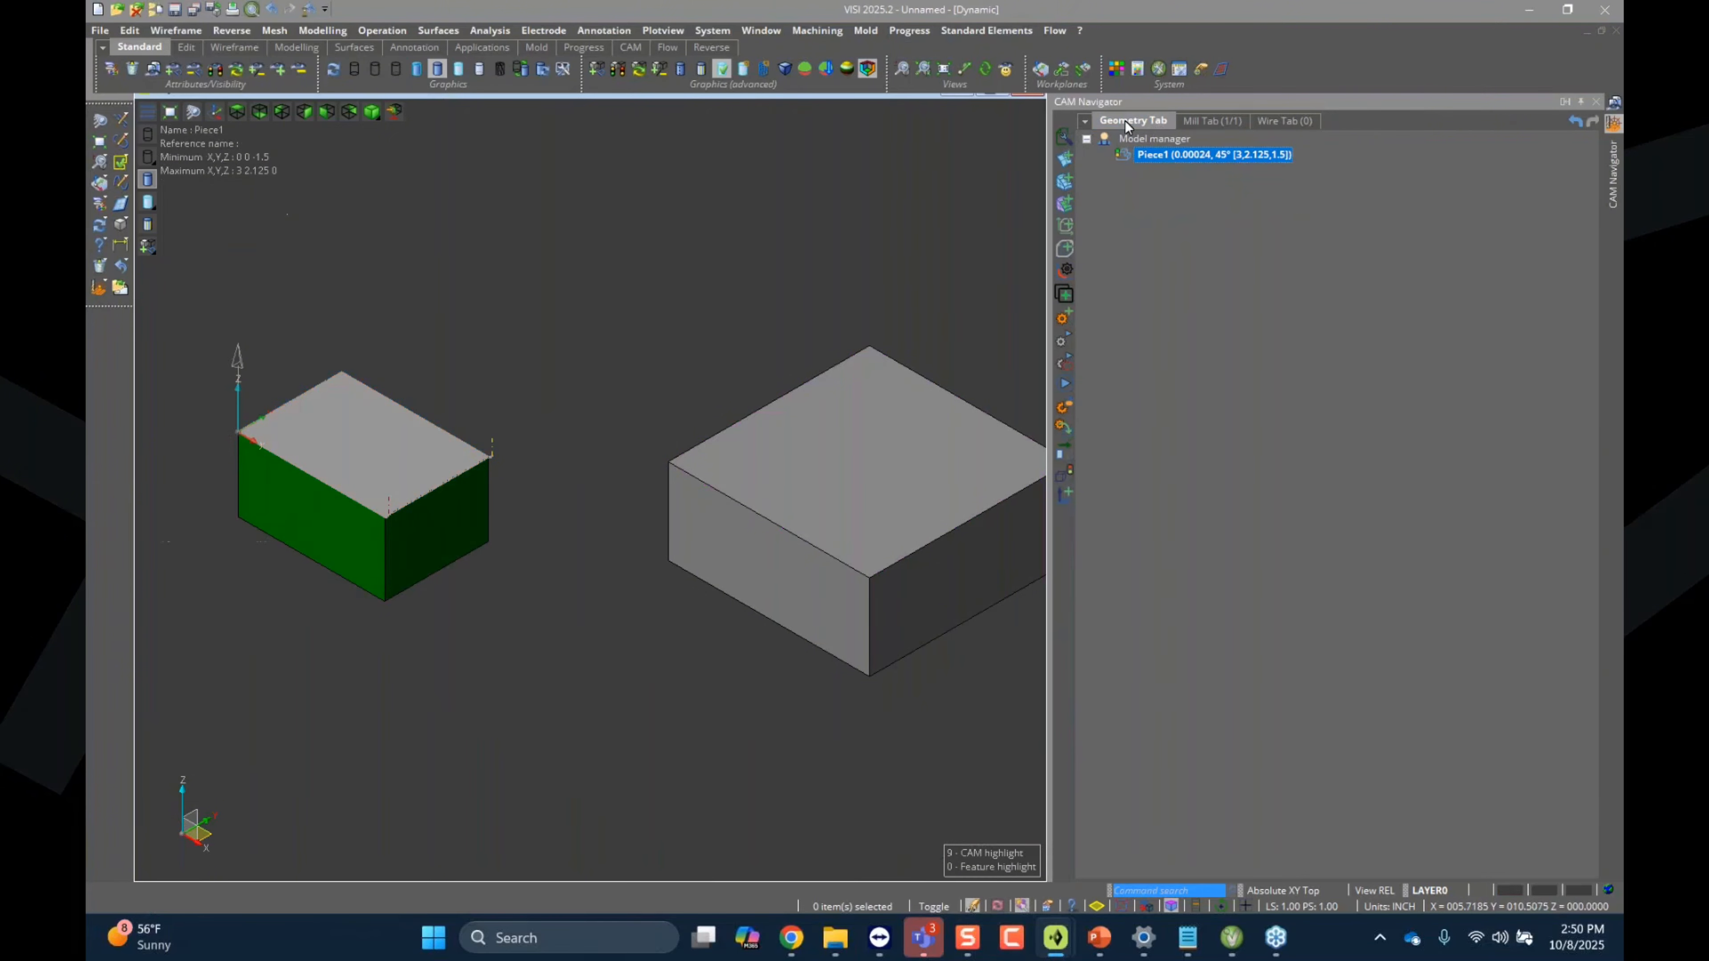
{"action": "right_click", "coordinate": [1164, 167]}
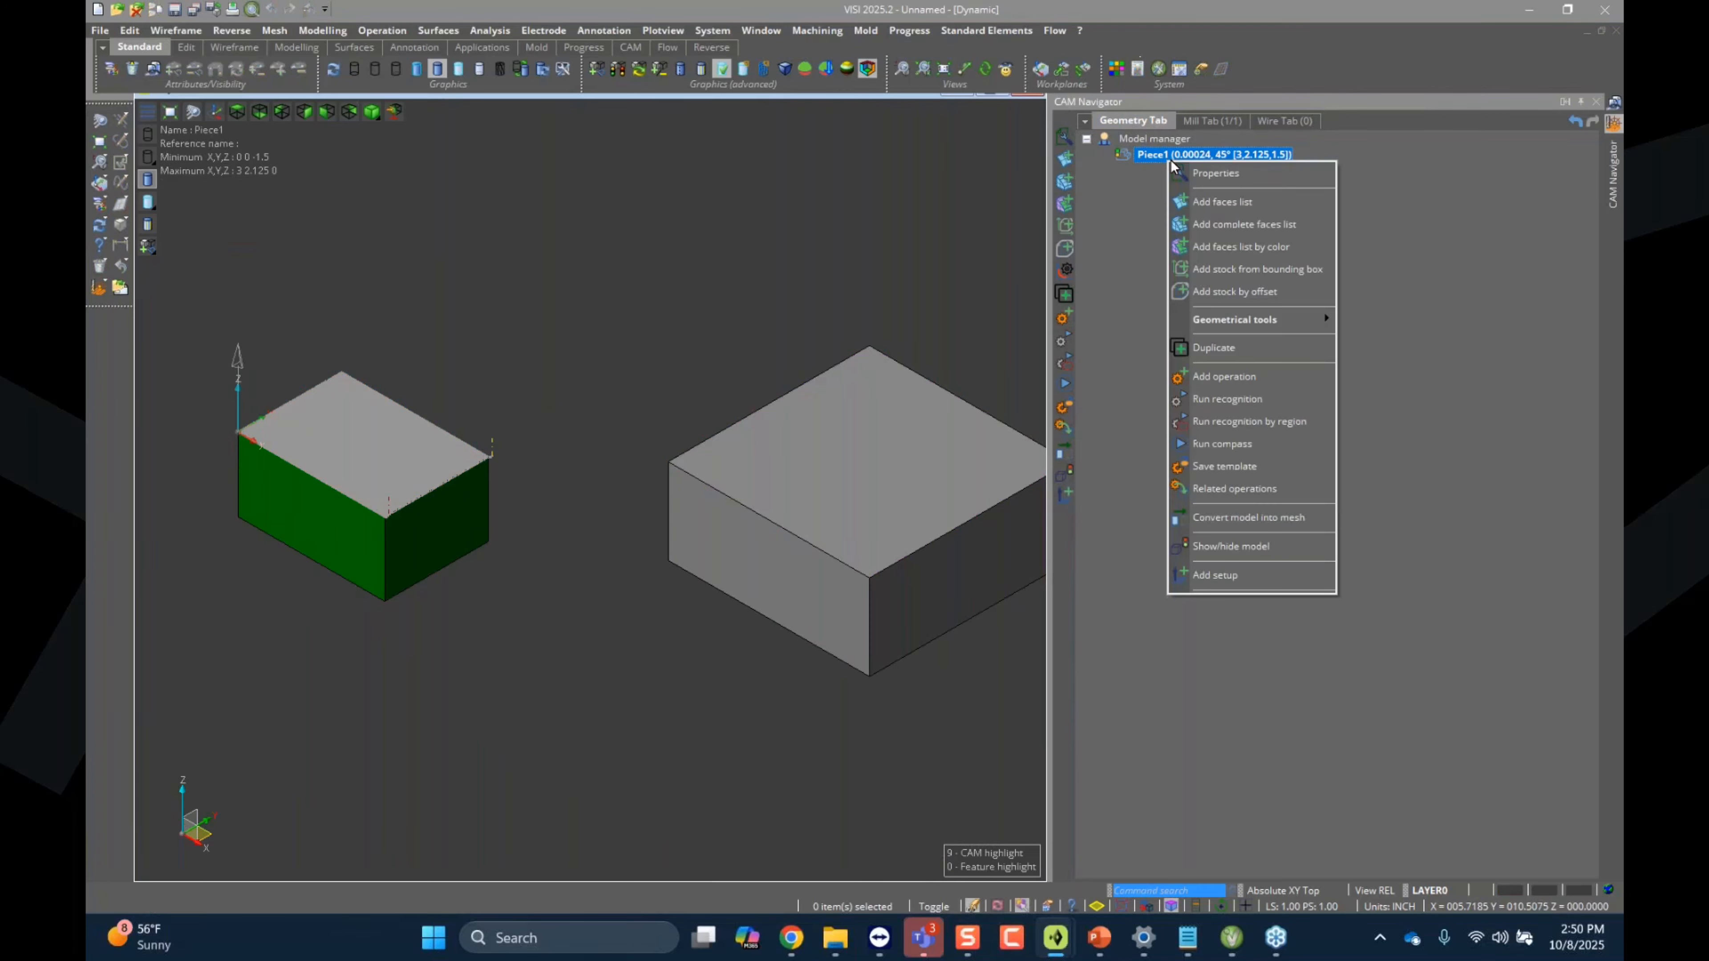
{"action": "left_click", "coordinate": [1221, 176]}
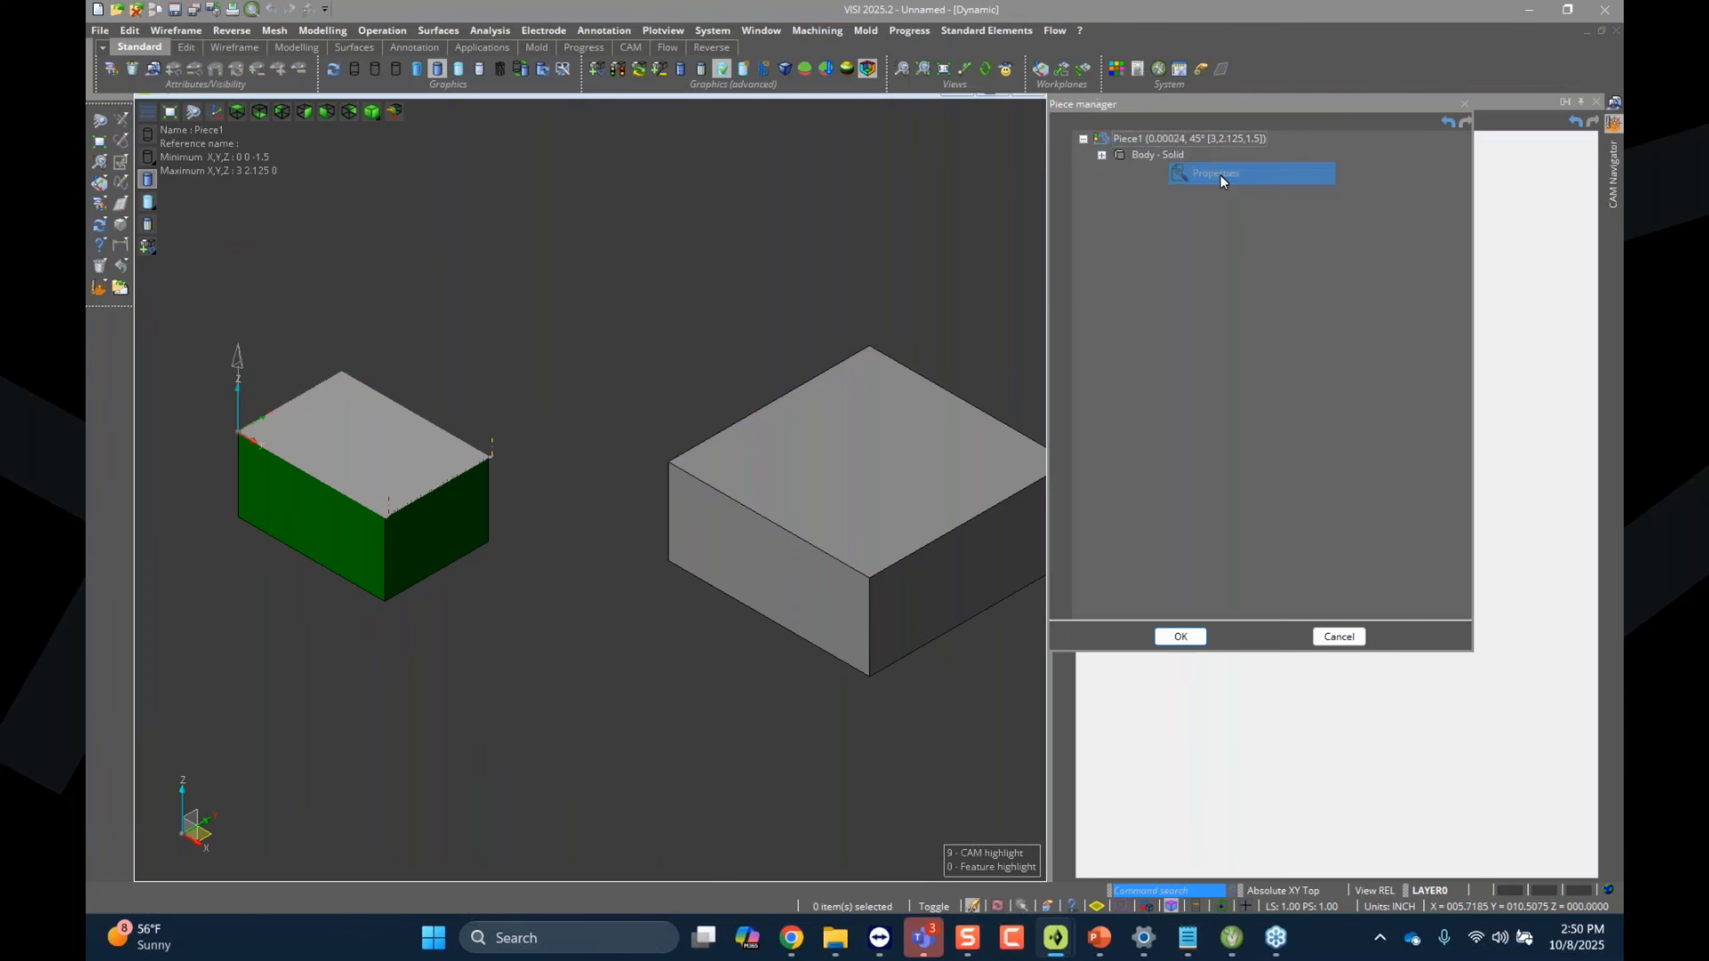
{"action": "key", "text": "ctrl"}
{"action": "key", "text": "ctrl"}
{"action": "key", "text": "ctrl"}
{"action": "key", "text": "ctrl"}
{"action": "key", "text": "ctrl"}
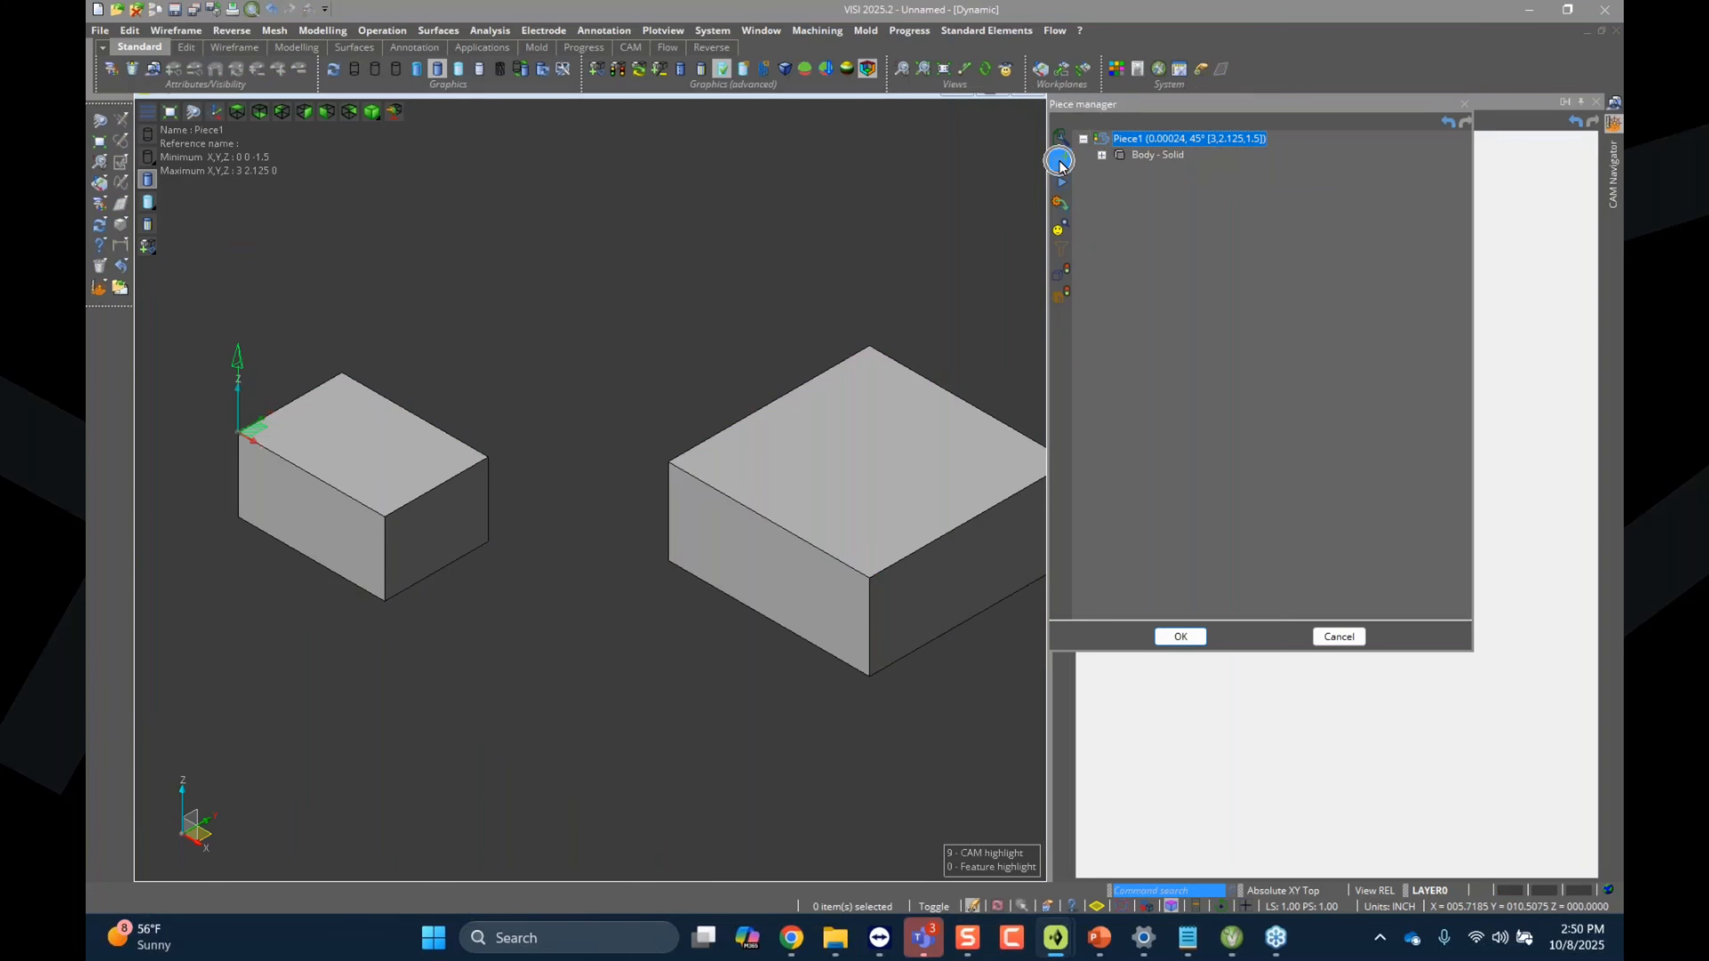
{"action": "left_click", "coordinate": [1061, 166]}
{"action": "left_click", "coordinate": [841, 471]}
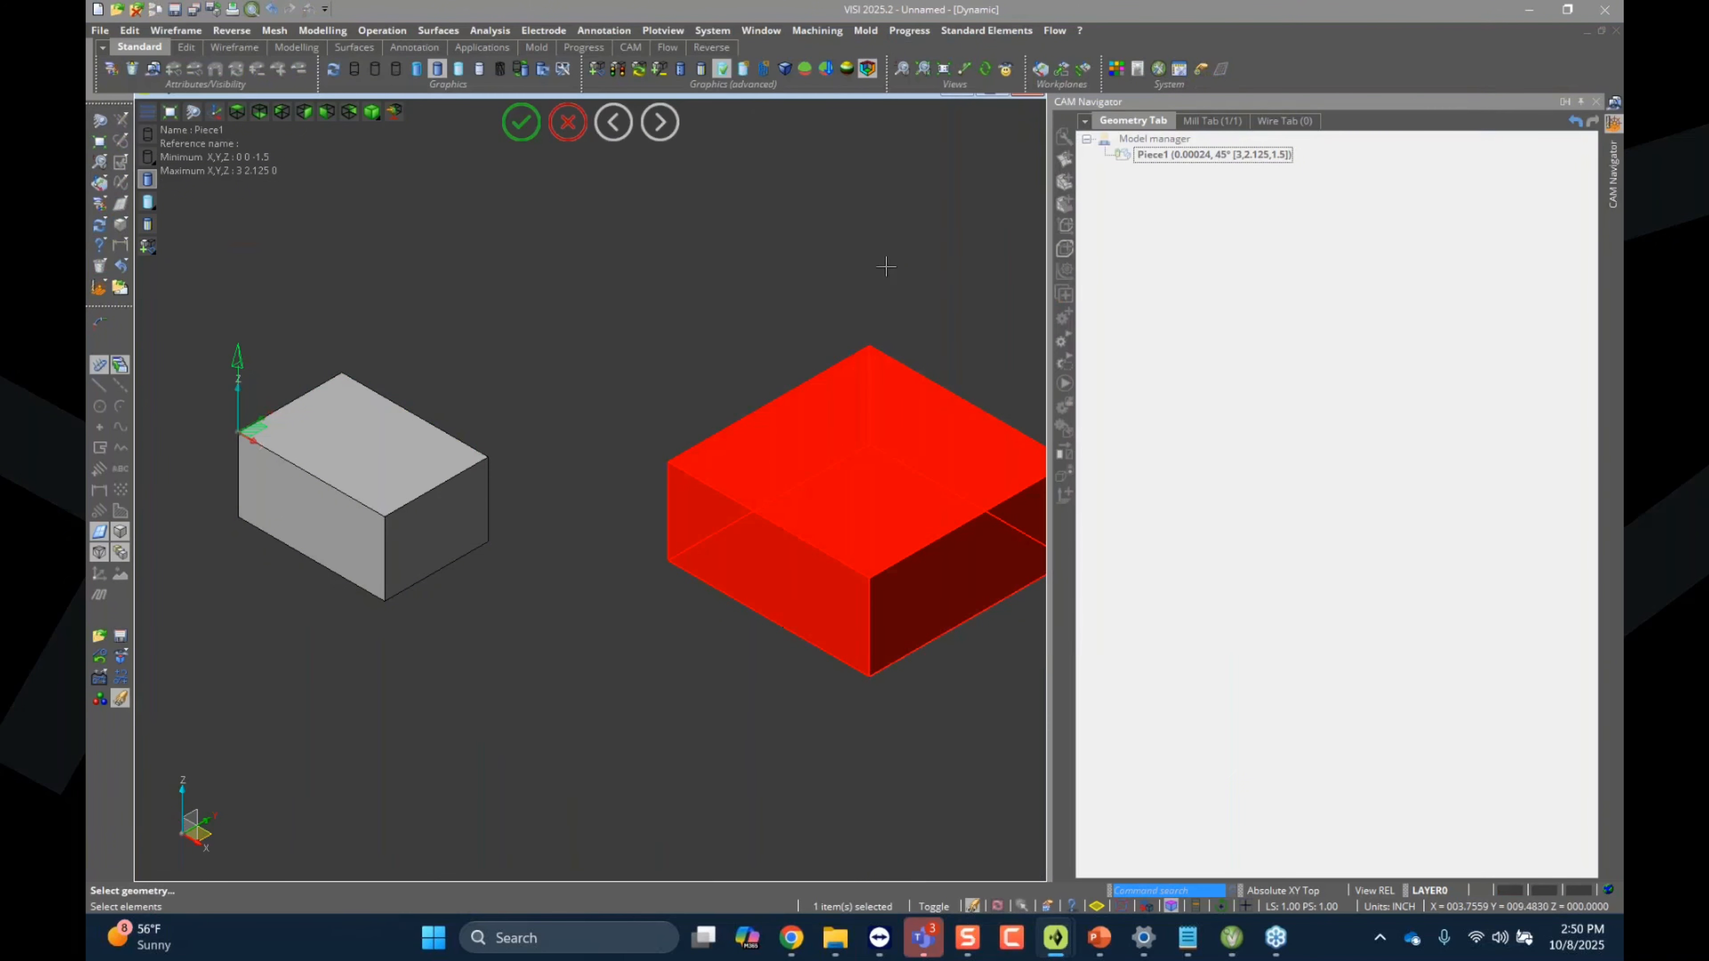
{"action": "left_click", "coordinate": [521, 123]}
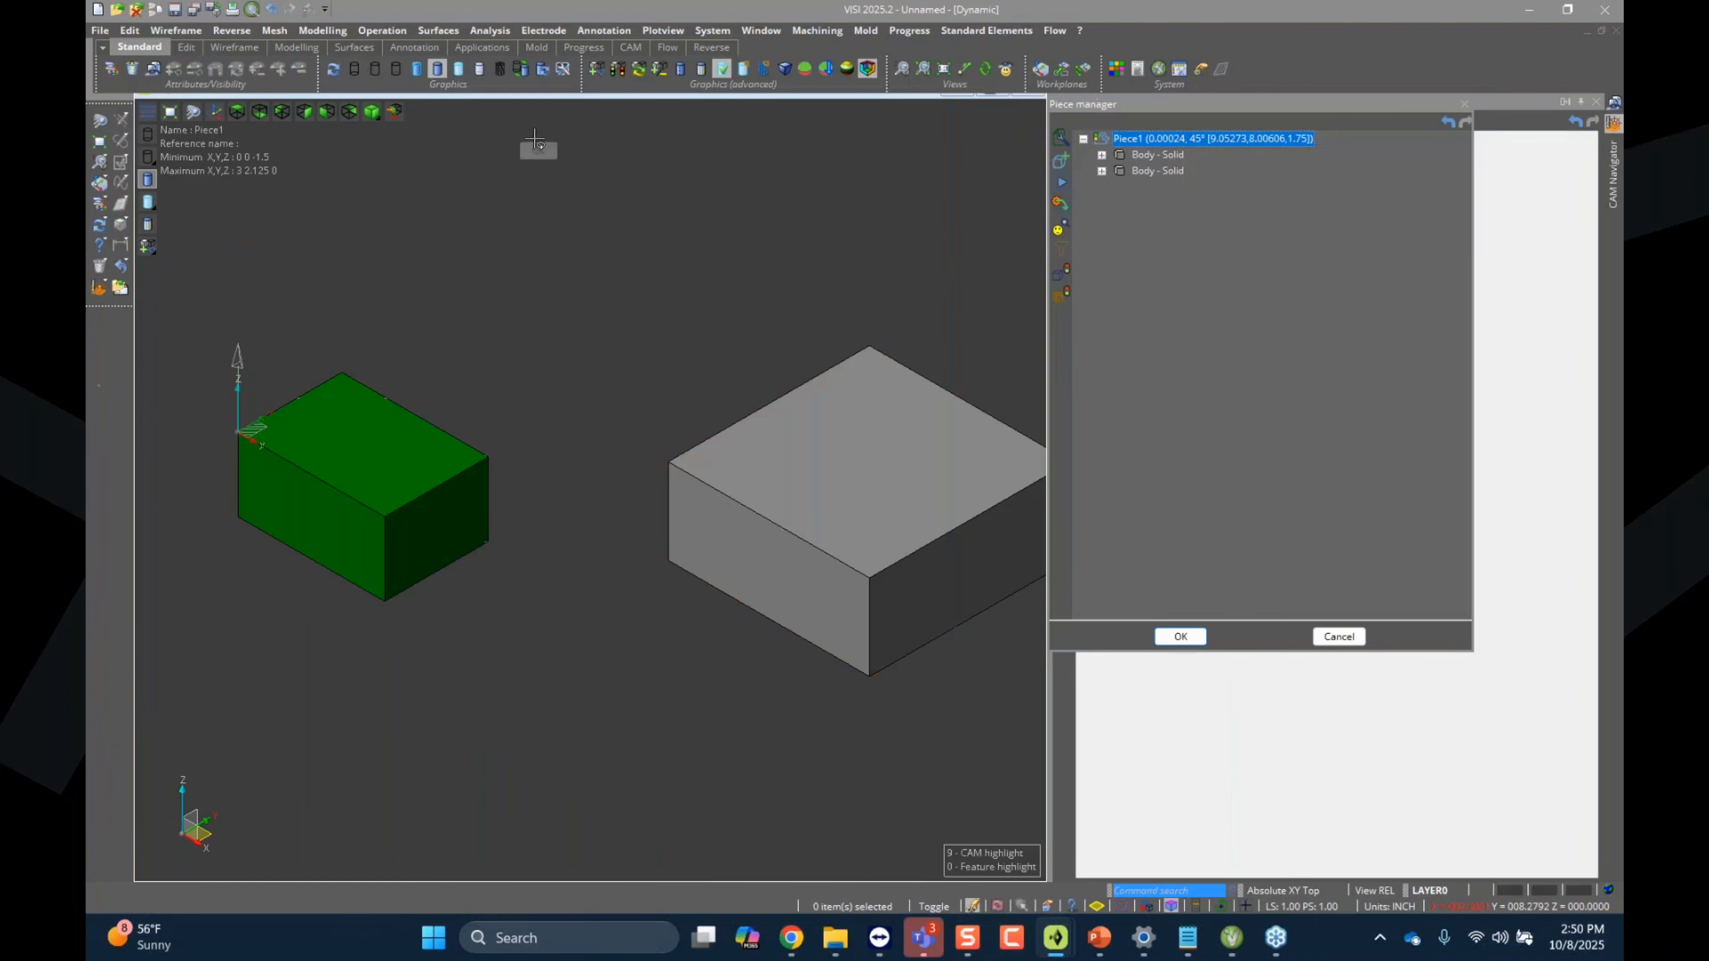
{"action": "left_click", "coordinate": [1180, 636]}
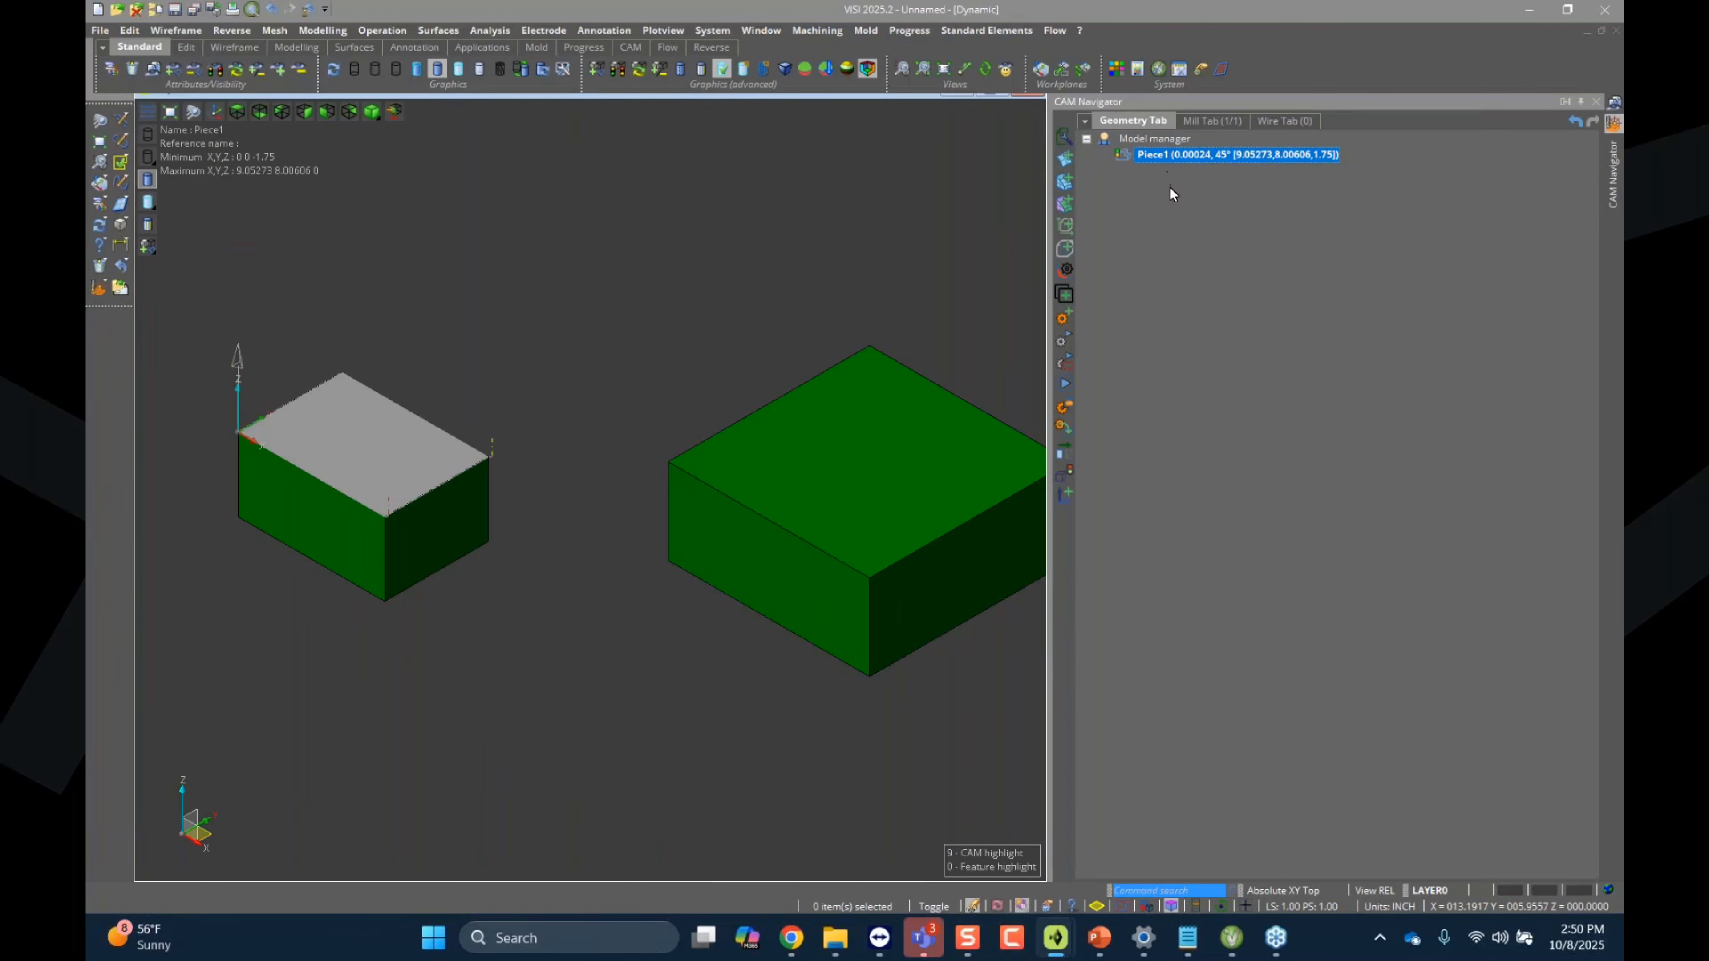
Step: Try to rebuild the Raster operation with the modified Piece1
{"action": "left_click", "coordinate": [1205, 121]}
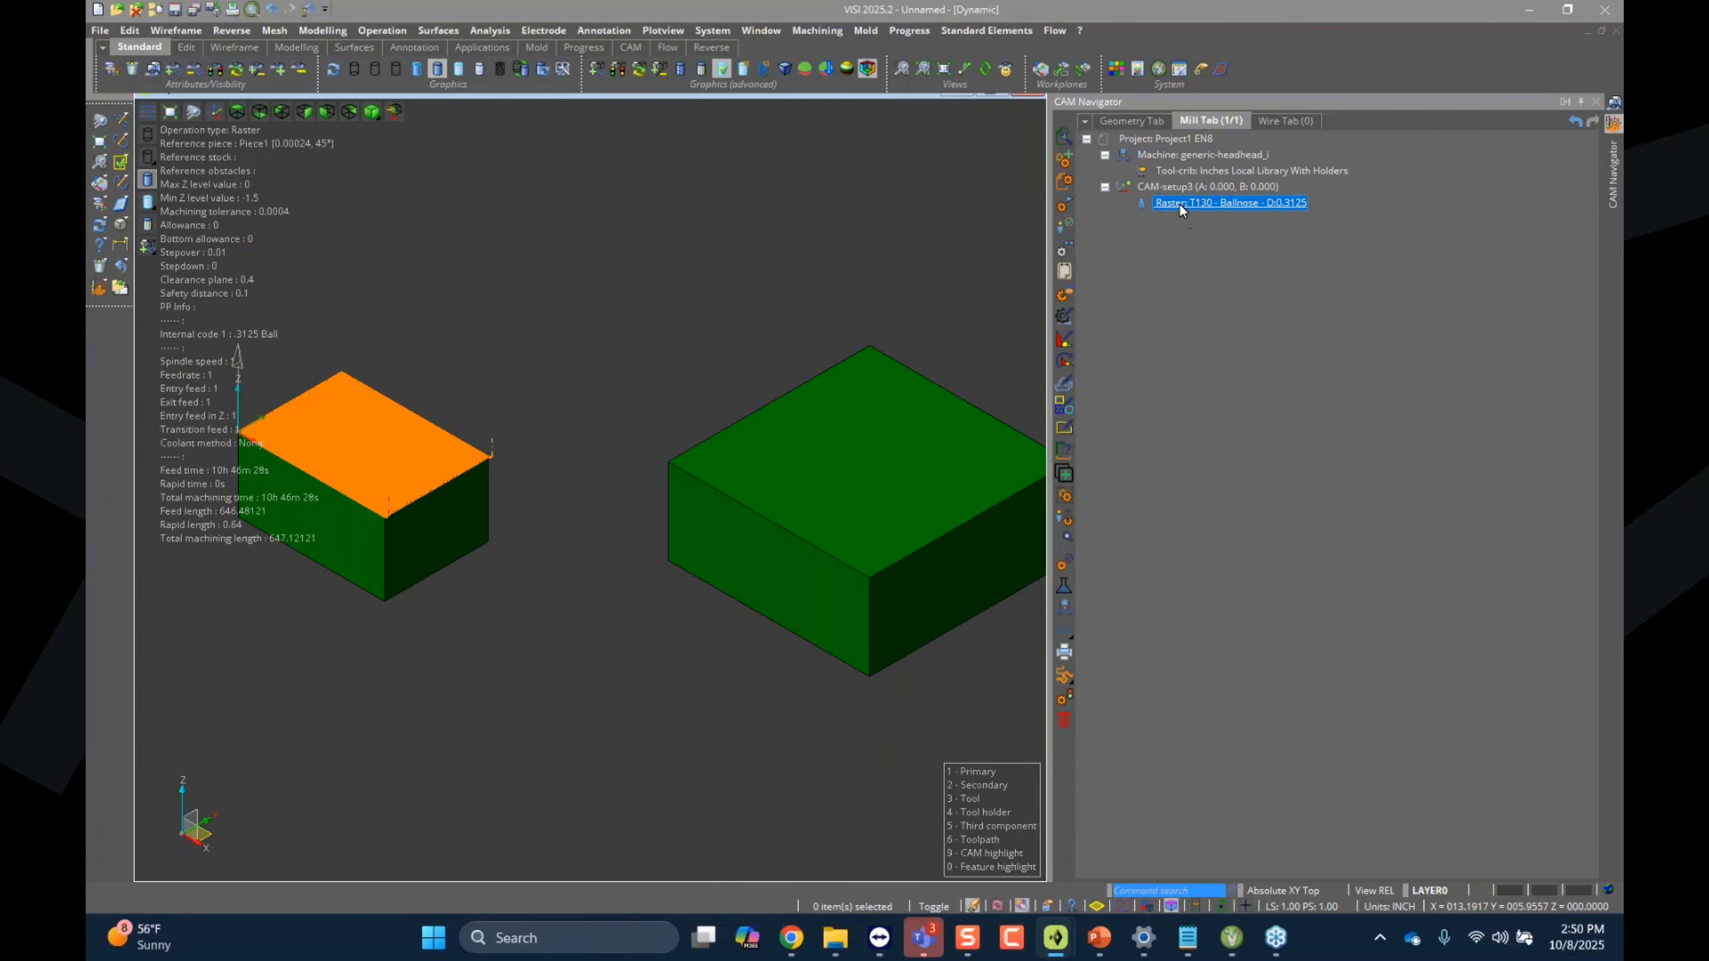
{"action": "right_click", "coordinate": [1182, 210]}
{"action": "left_click", "coordinate": [1218, 298]}
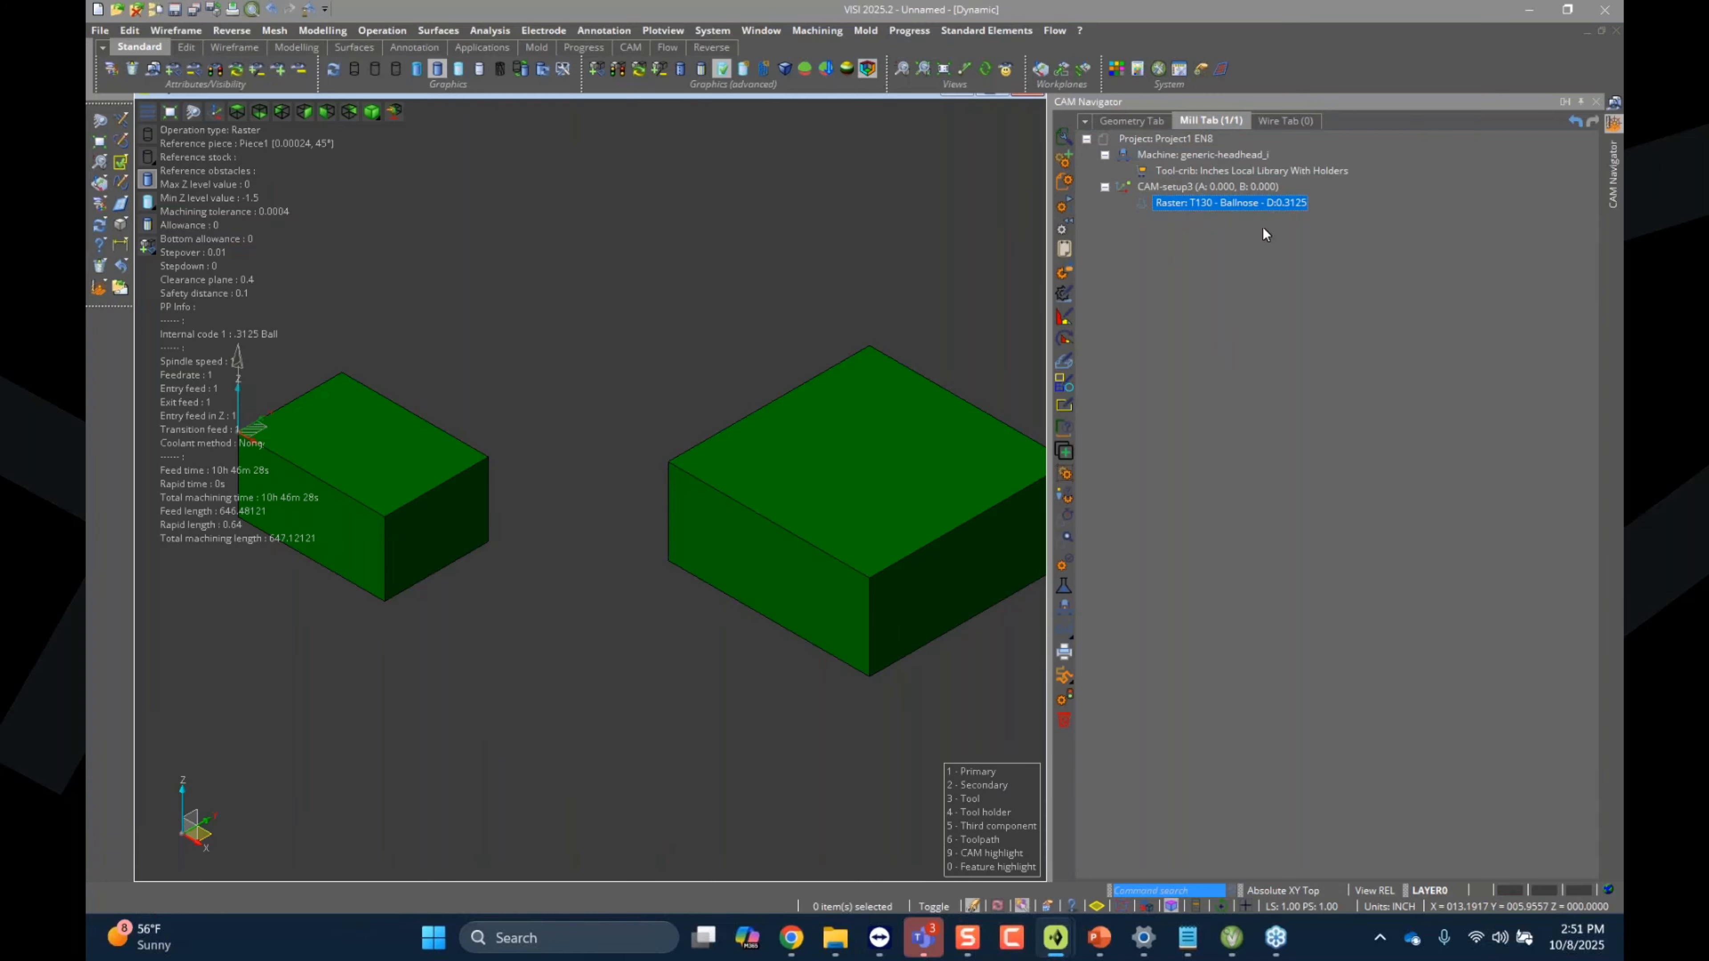
Step: Create a third cuboid of about 8.6 × 5 × 4.1 in beyond the other two and end the Cuboid command
{"action": "left_click", "coordinate": [1132, 121]}
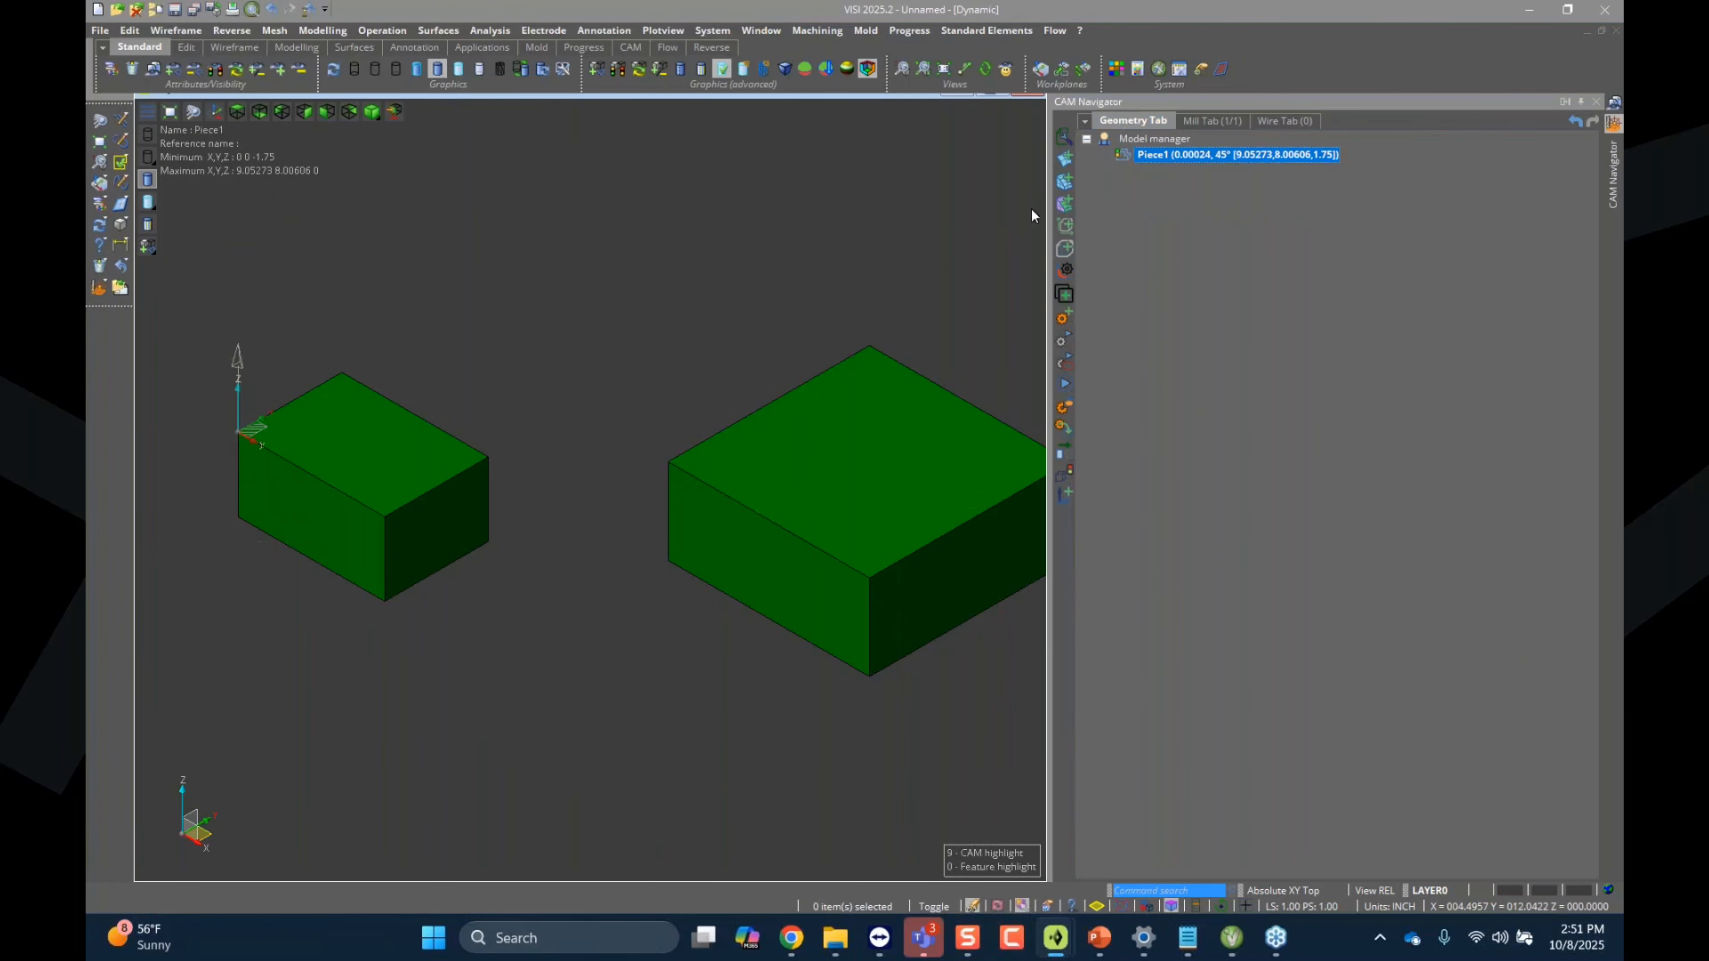
{"action": "scroll", "coordinate": [481, 401], "scroll_direction": "down", "scroll_amount": 8}
{"action": "scroll", "coordinate": [696, 393], "scroll_direction": "up", "scroll_amount": 3}
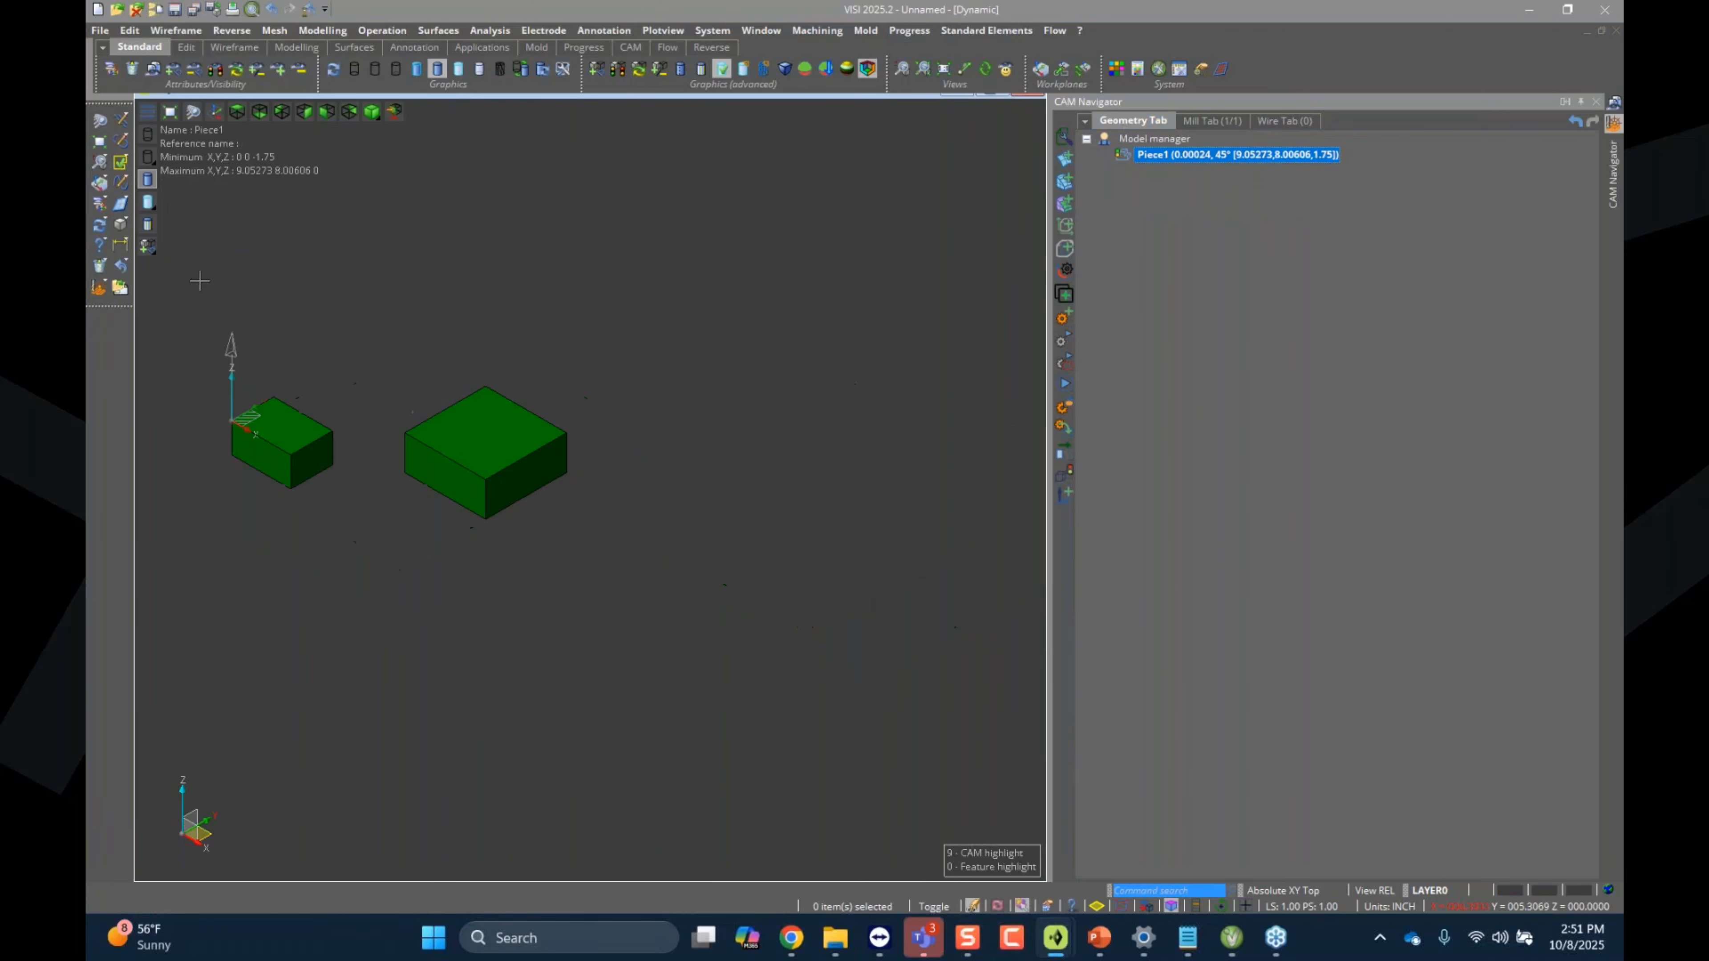
{"action": "left_click", "coordinate": [121, 224]}
{"action": "left_click", "coordinate": [697, 397]}
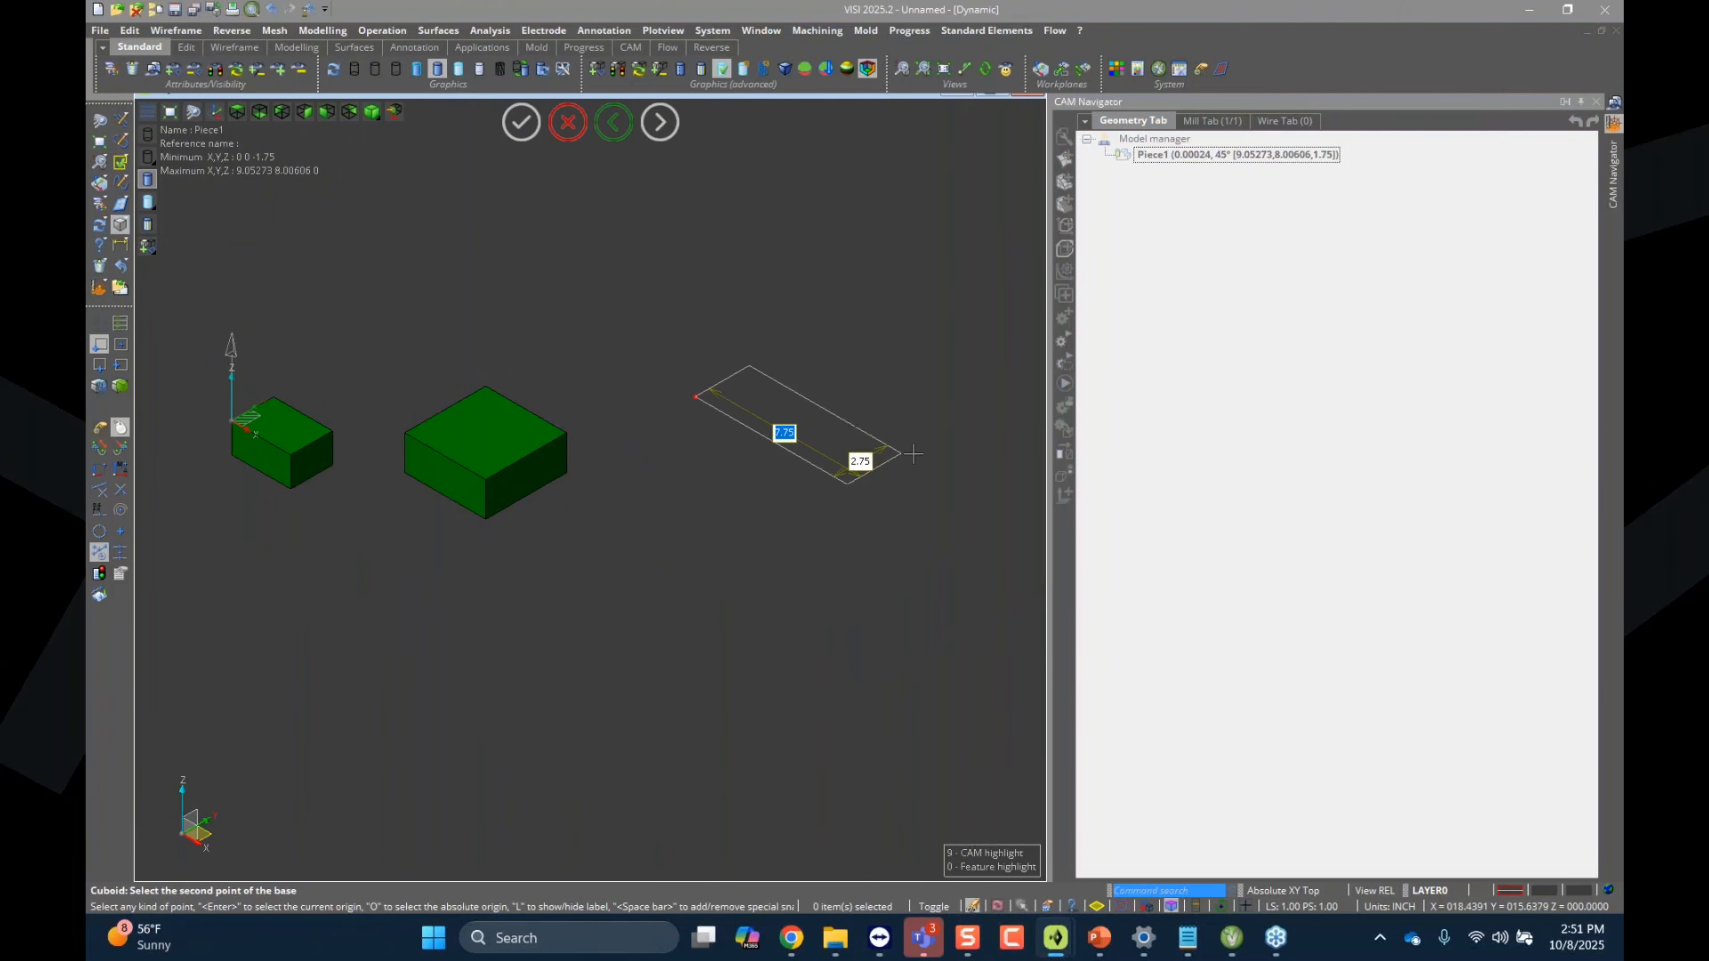
{"action": "left_click", "coordinate": [970, 439]}
{"action": "left_click", "coordinate": [979, 542]}
{"action": "left_click", "coordinate": [568, 135]}
{"action": "scroll", "coordinate": [603, 433], "scroll_direction": "down", "scroll_amount": 1}
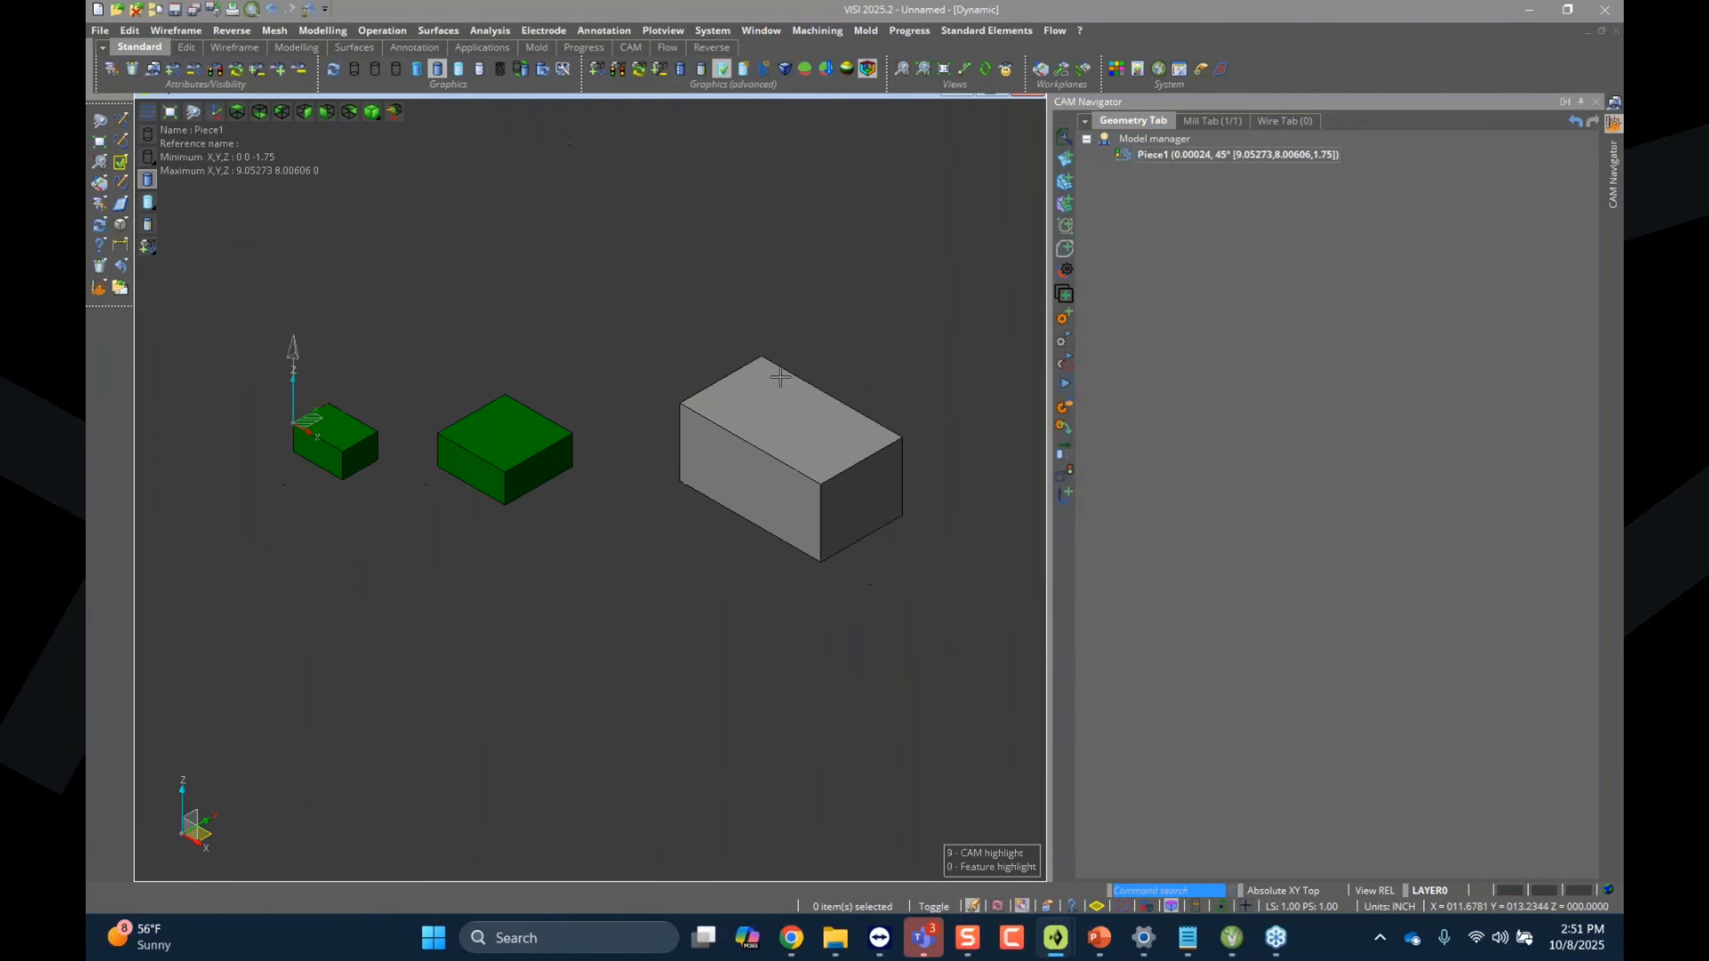
Step: Add the third cuboid to the Model manager as a piece described as PART 2 and select it for highlighting
{"action": "right_click", "coordinate": [1153, 139]}
{"action": "mouse_move", "coordinate": [1247, 165]}
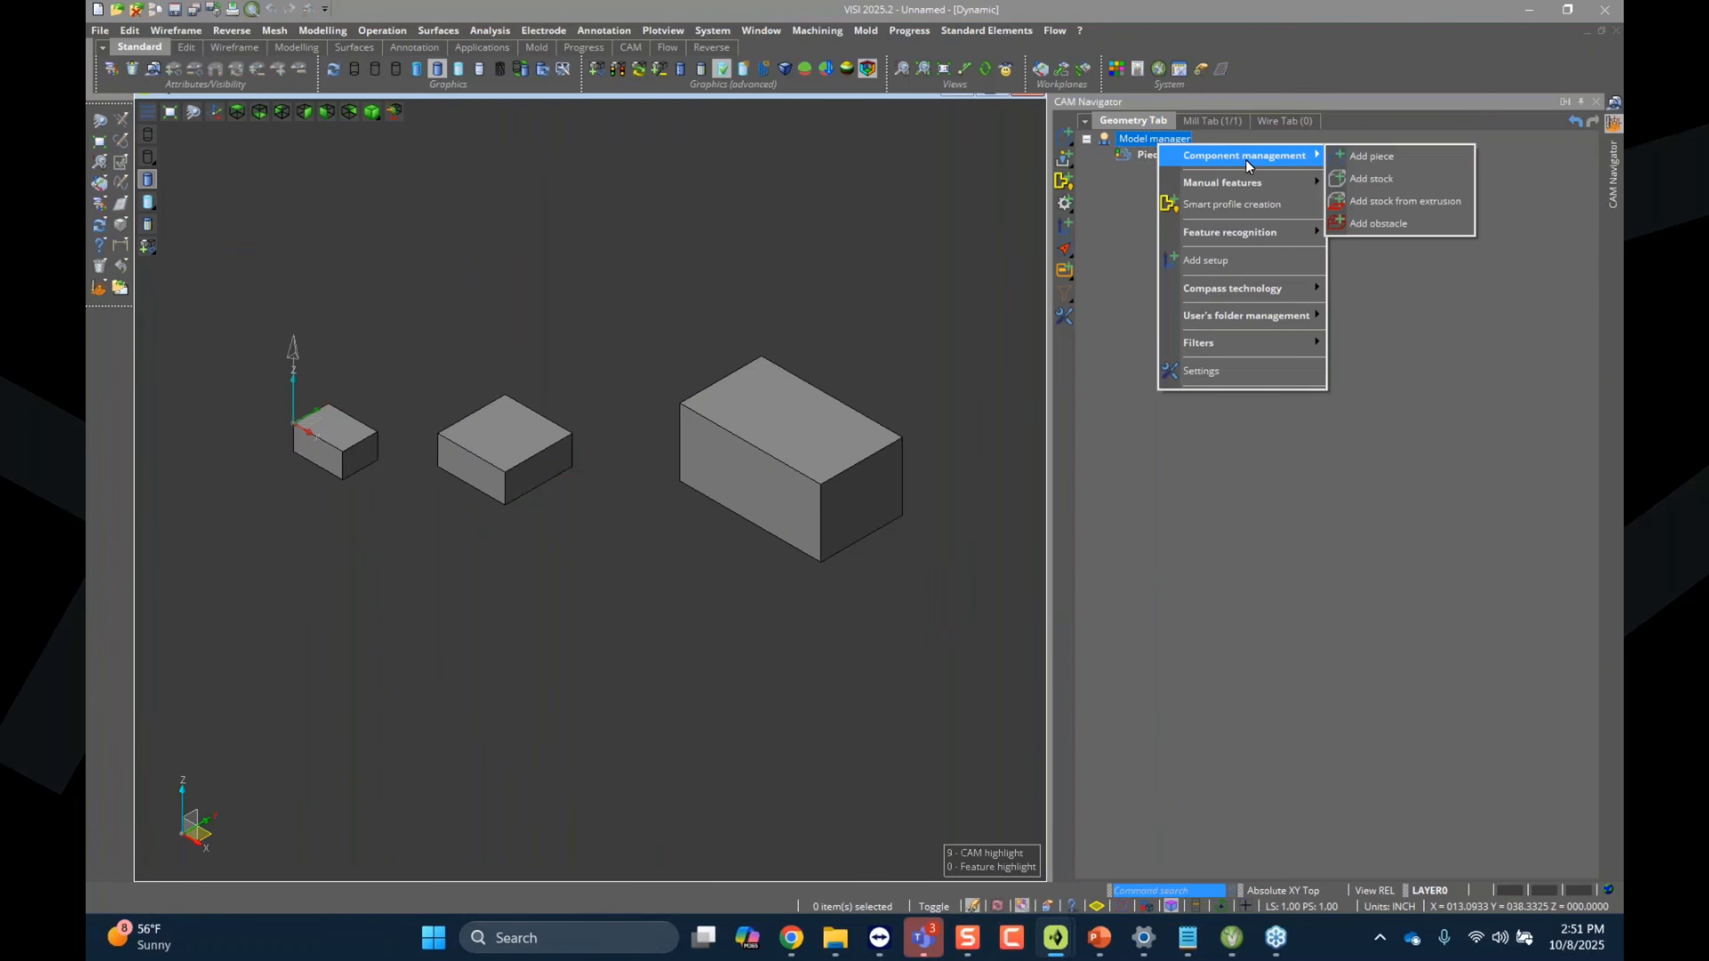
{"action": "left_click", "coordinate": [1372, 156]}
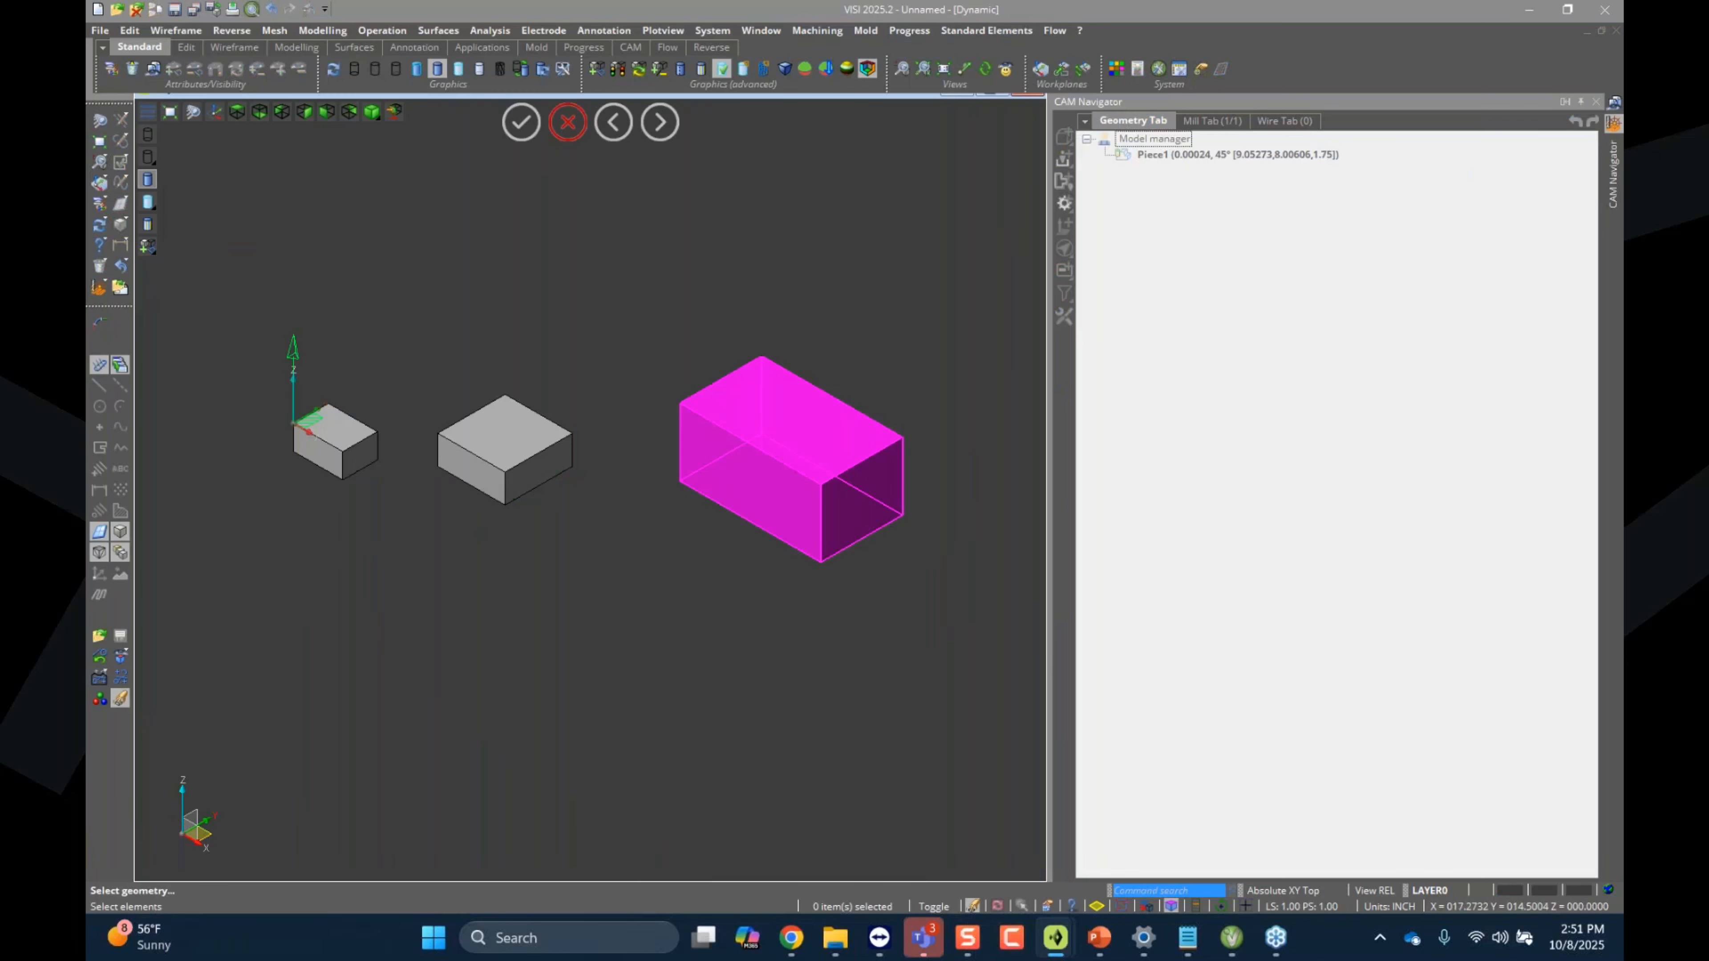
{"action": "left_click", "coordinate": [813, 449]}
{"action": "right_click", "coordinate": [817, 297]}
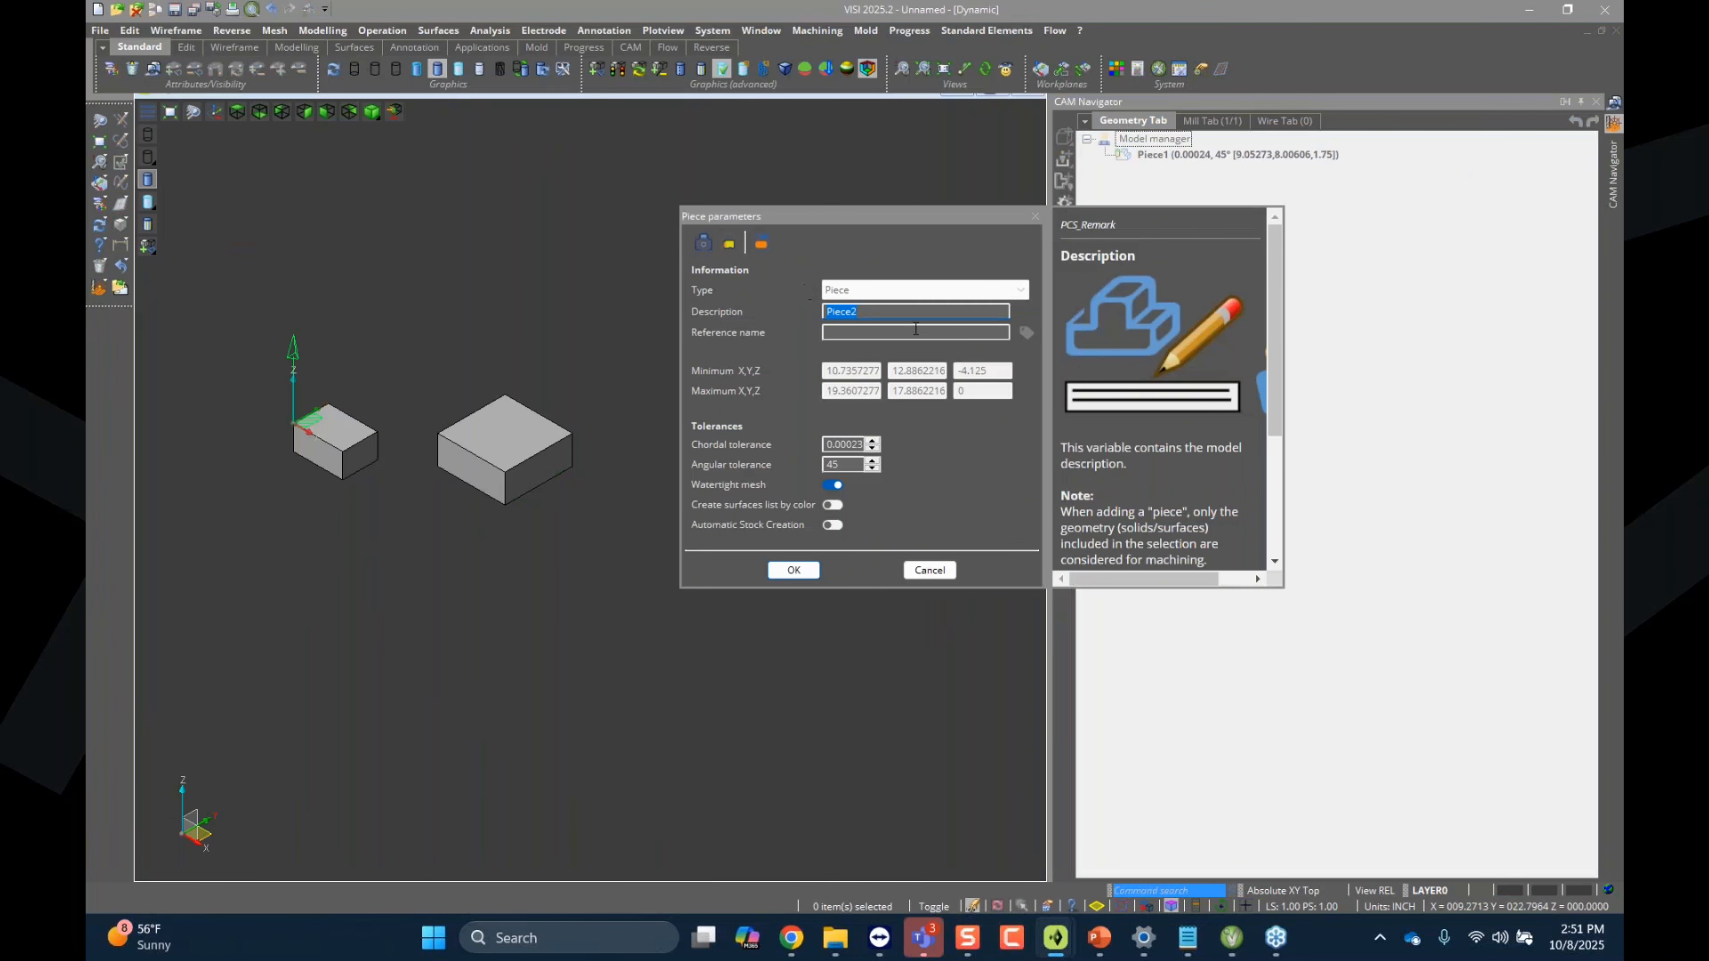
{"action": "type", "text": "PART 2"}
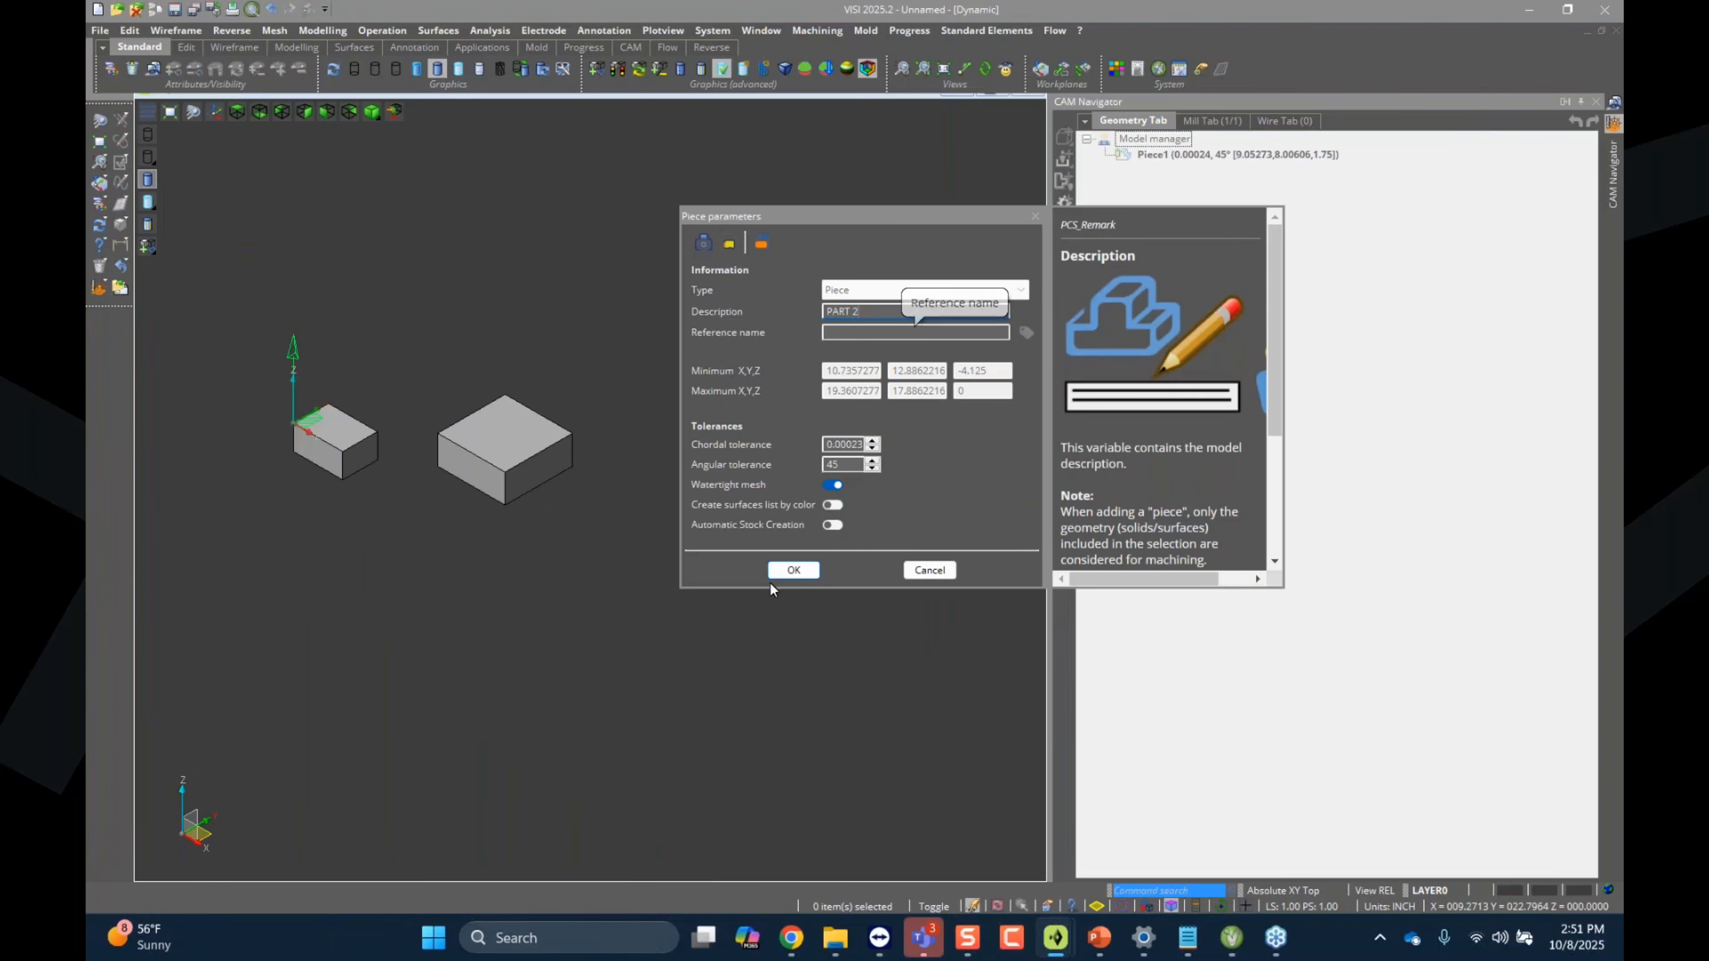
{"action": "left_click", "coordinate": [792, 570]}
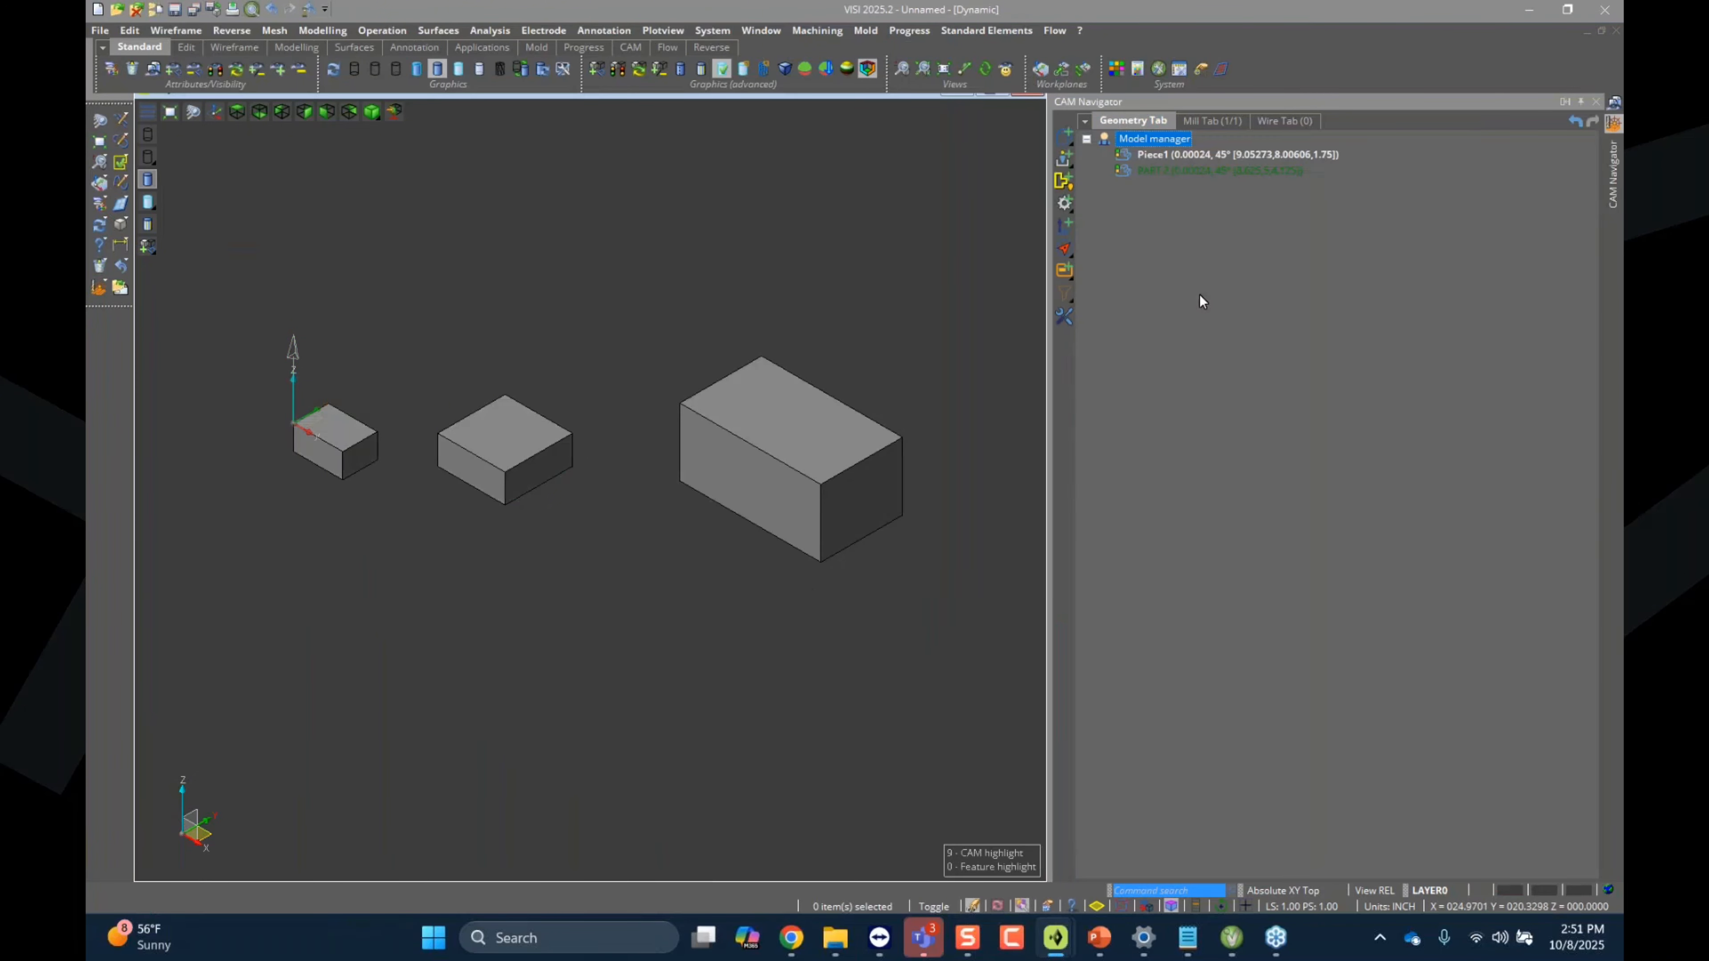
{"action": "left_click", "coordinate": [1175, 174]}
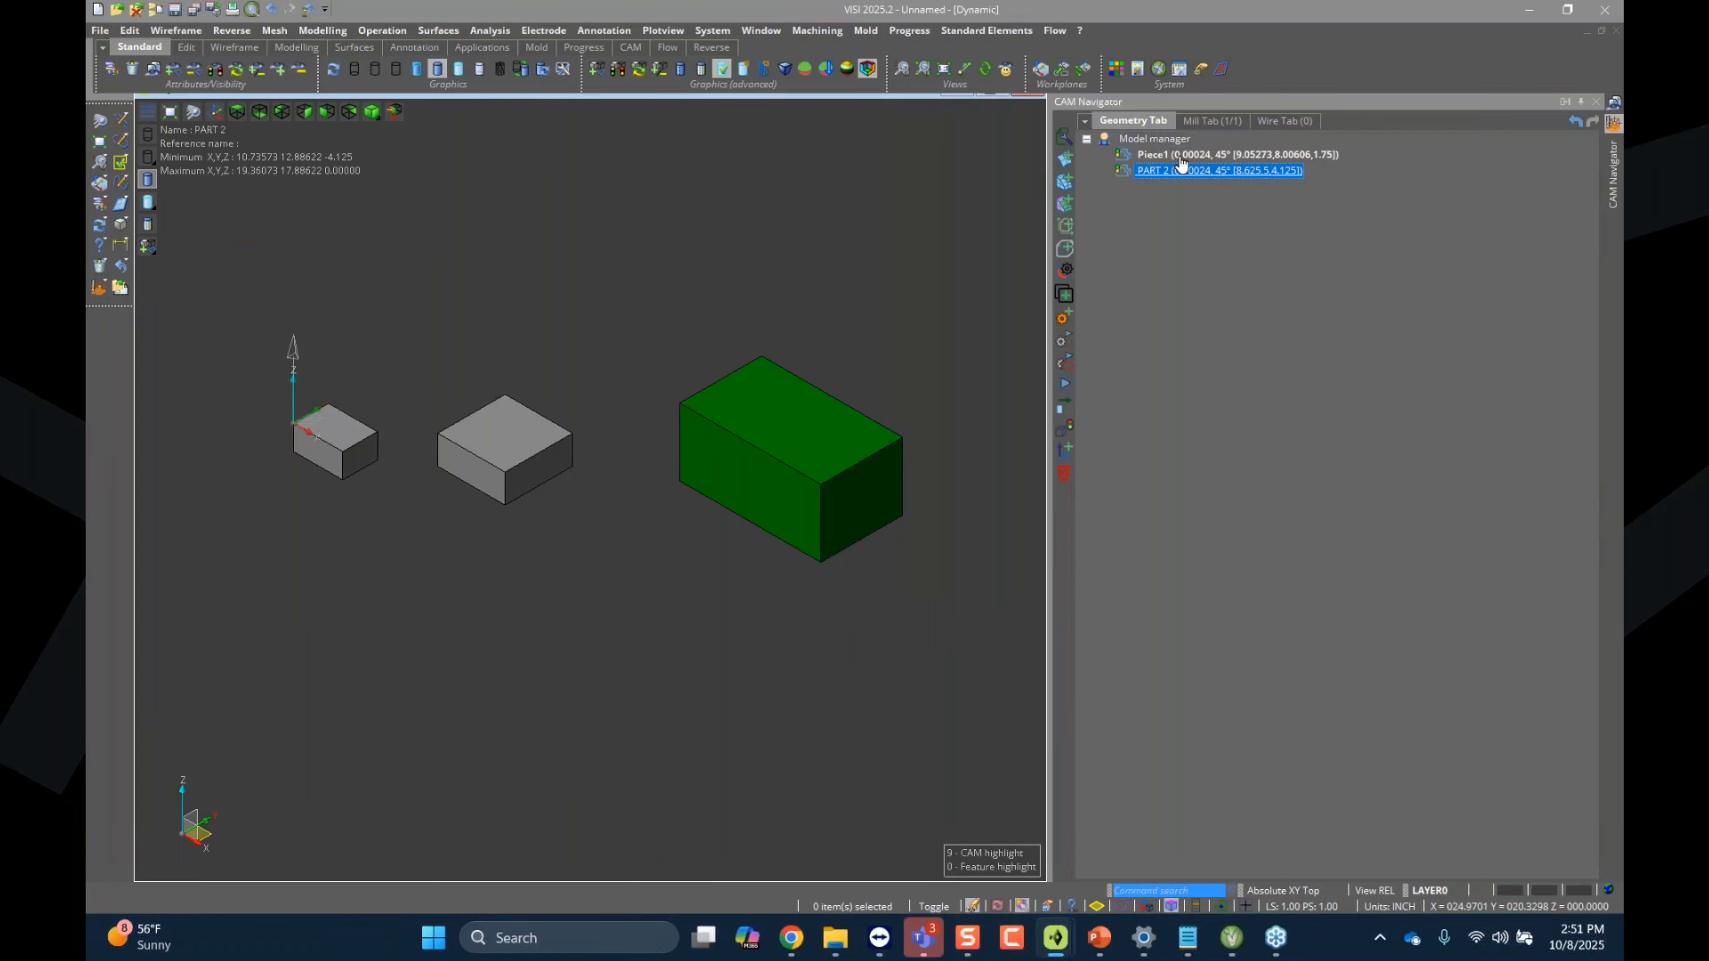
Step: Edit the Raster operation's properties so its geometry uses Piece1 and PART 2 combined as the piece "Piece1 + PART 2"
{"action": "left_click", "coordinate": [1195, 125]}
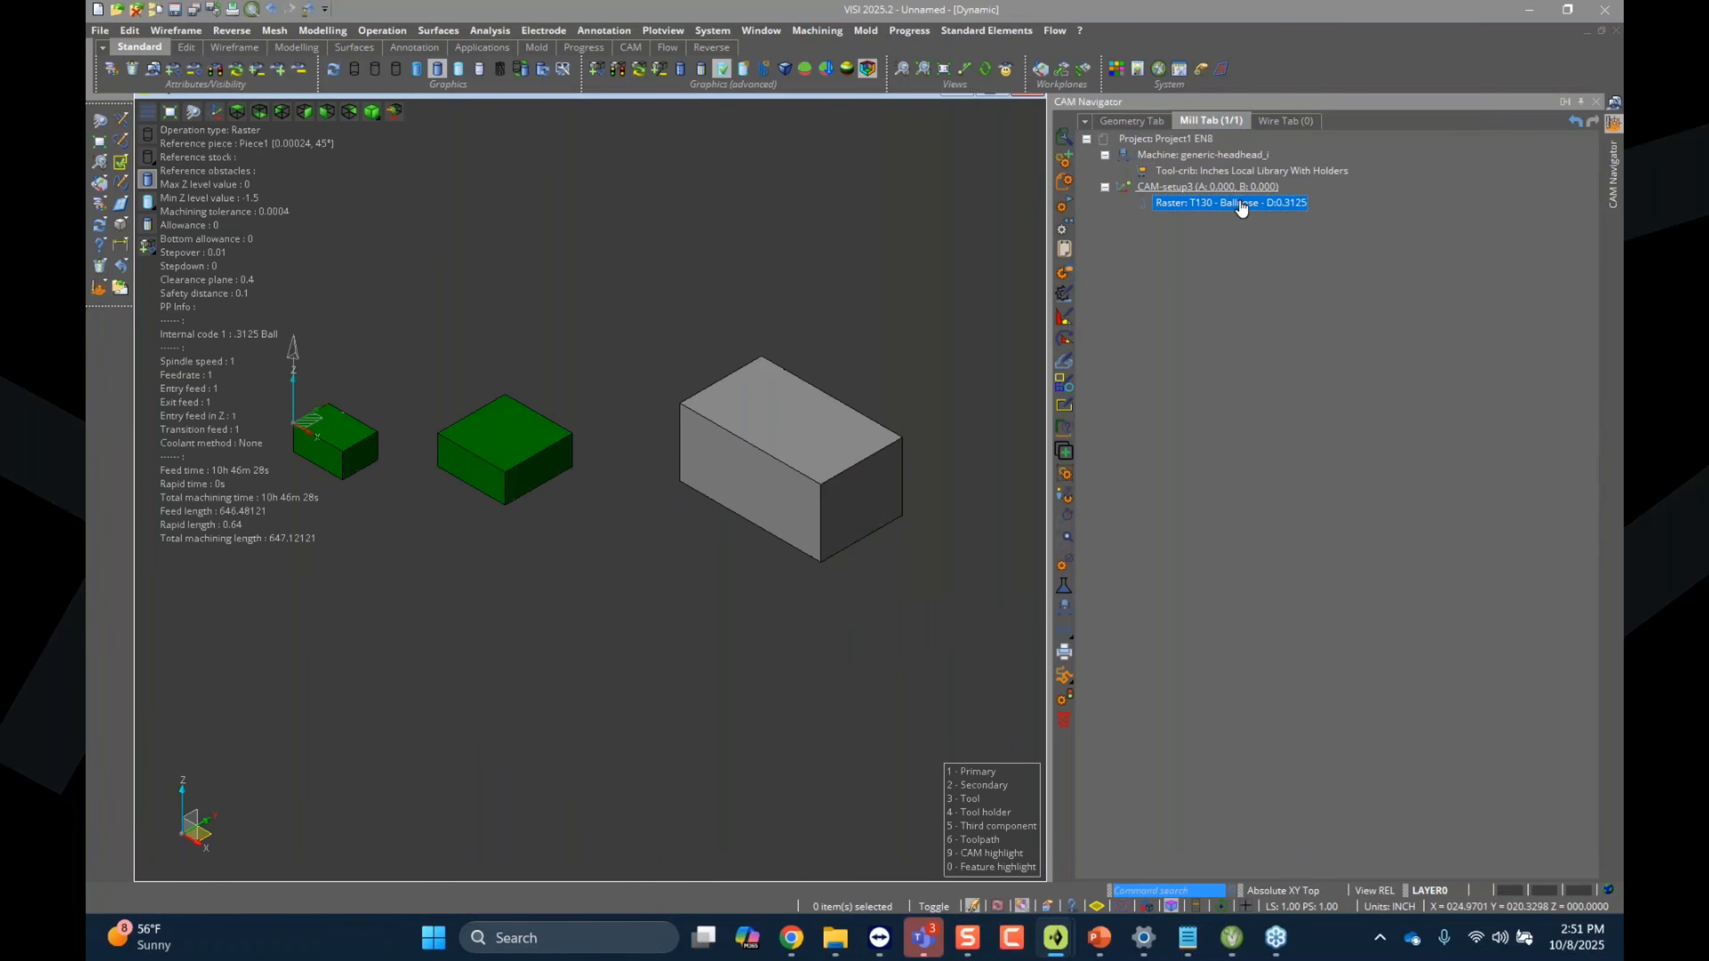
{"action": "right_click", "coordinate": [1175, 207]}
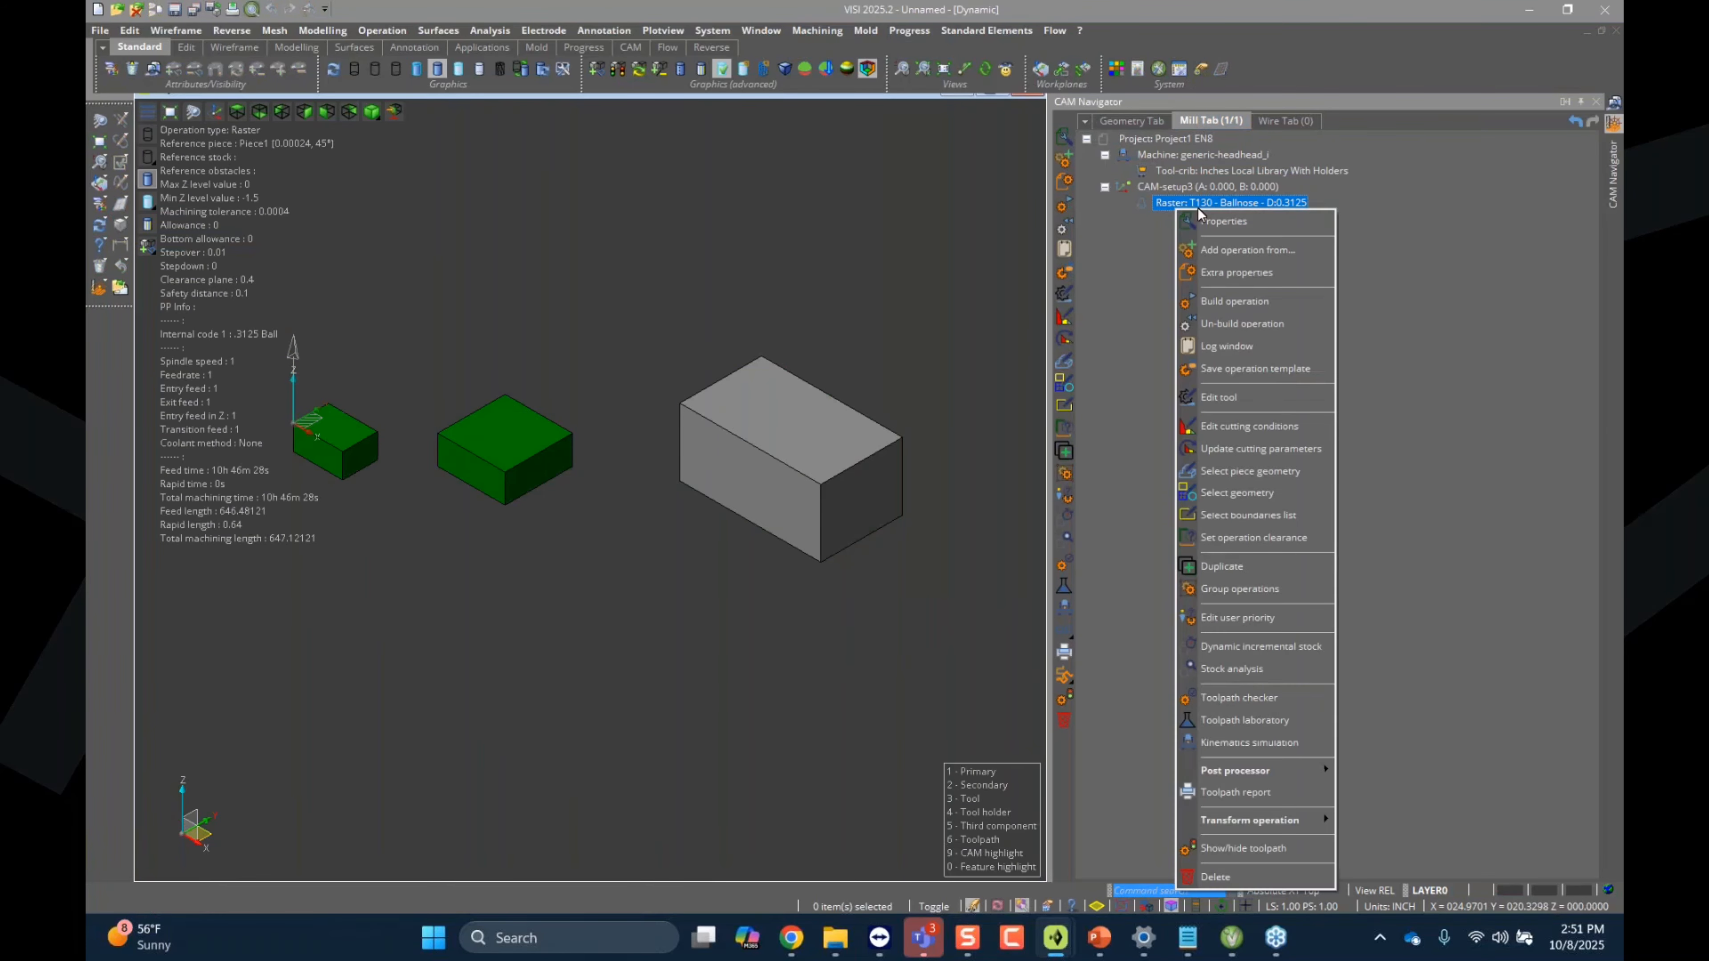
{"action": "left_click", "coordinate": [1216, 225]}
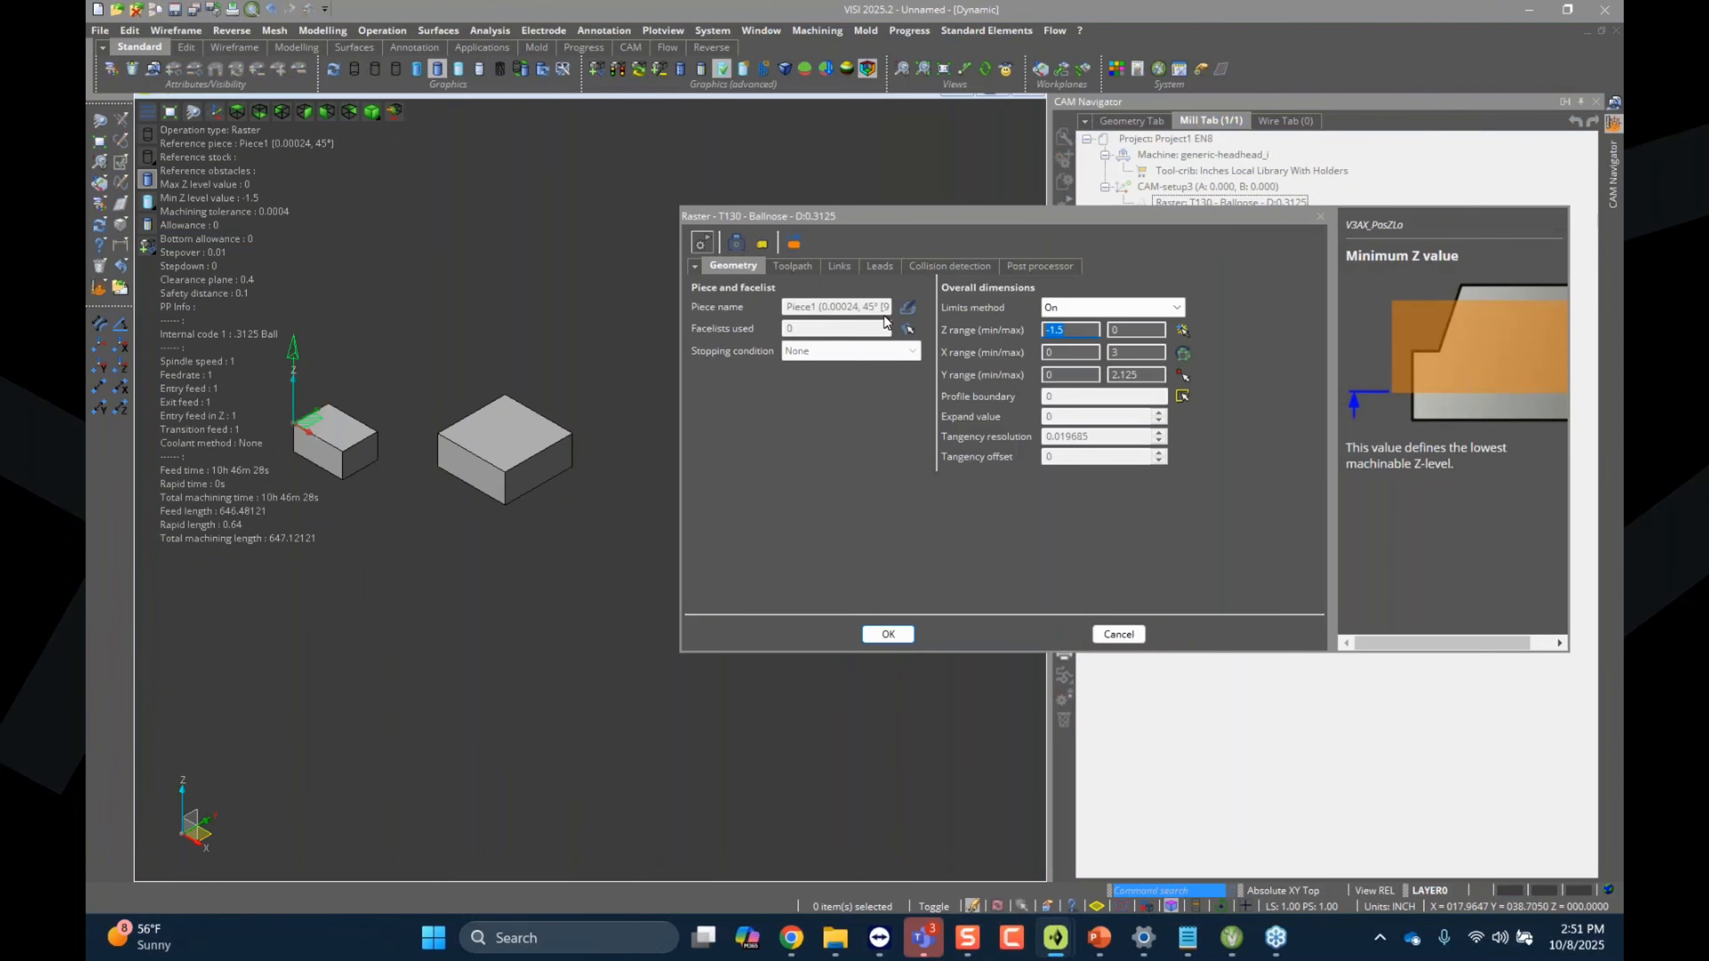
{"action": "left_click", "coordinate": [908, 308]}
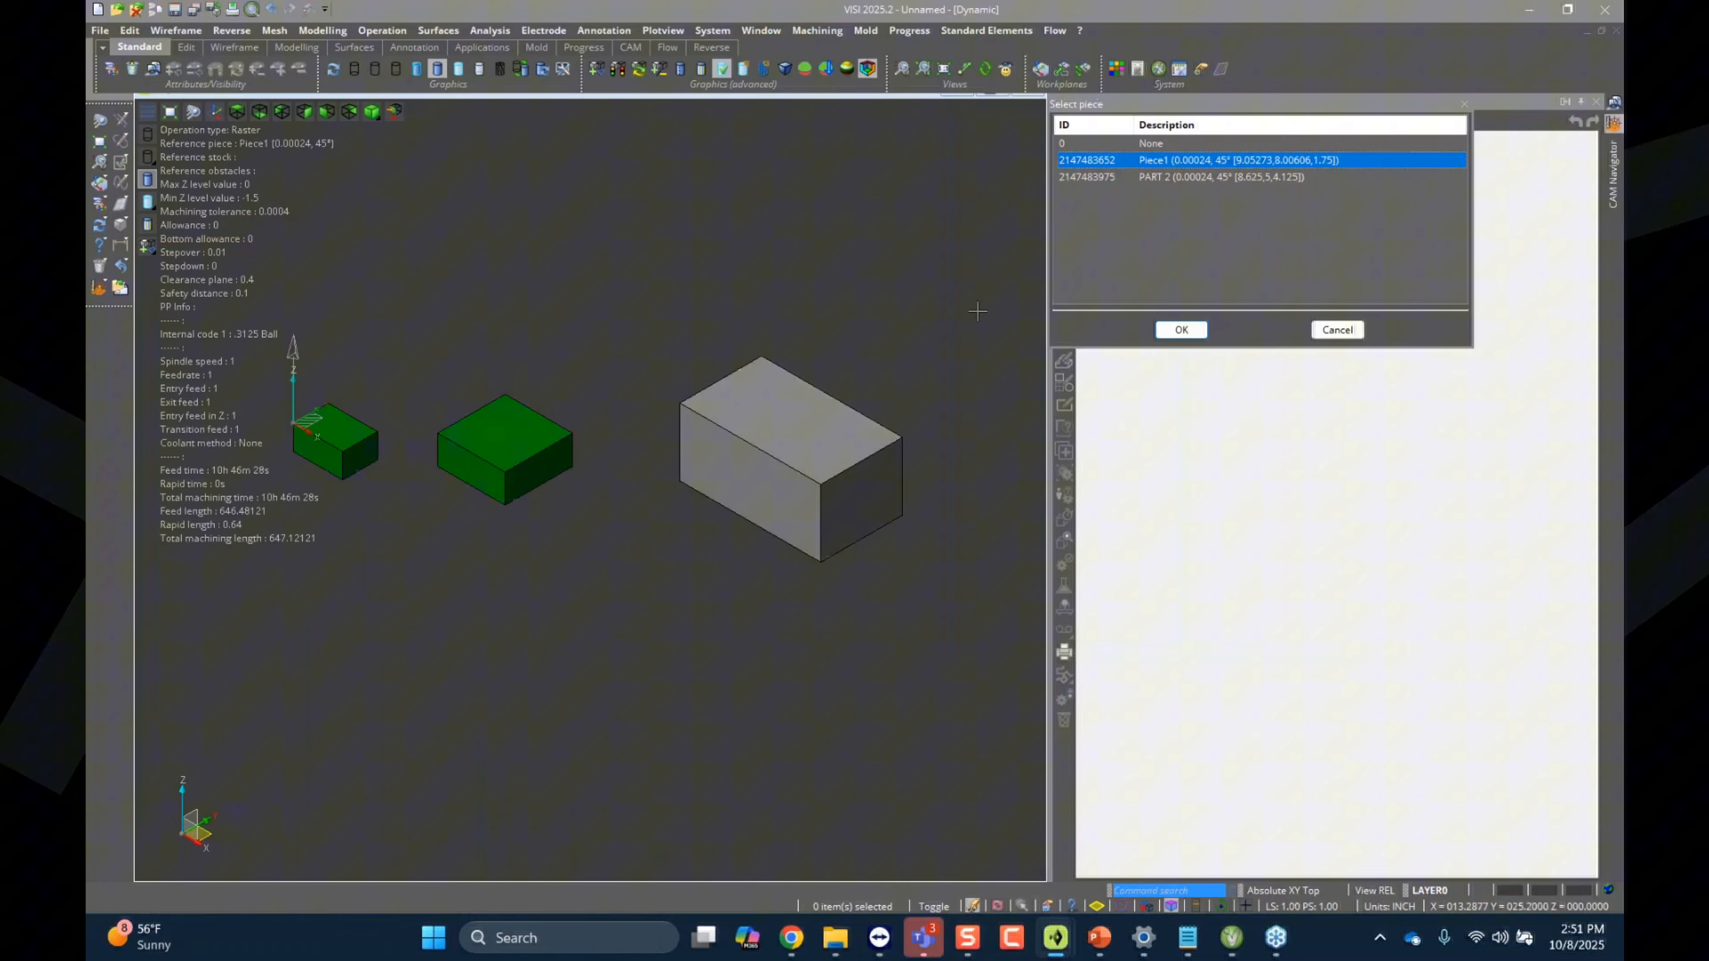
{"action": "left_click", "coordinate": [1205, 178], "text": "ctrl"}
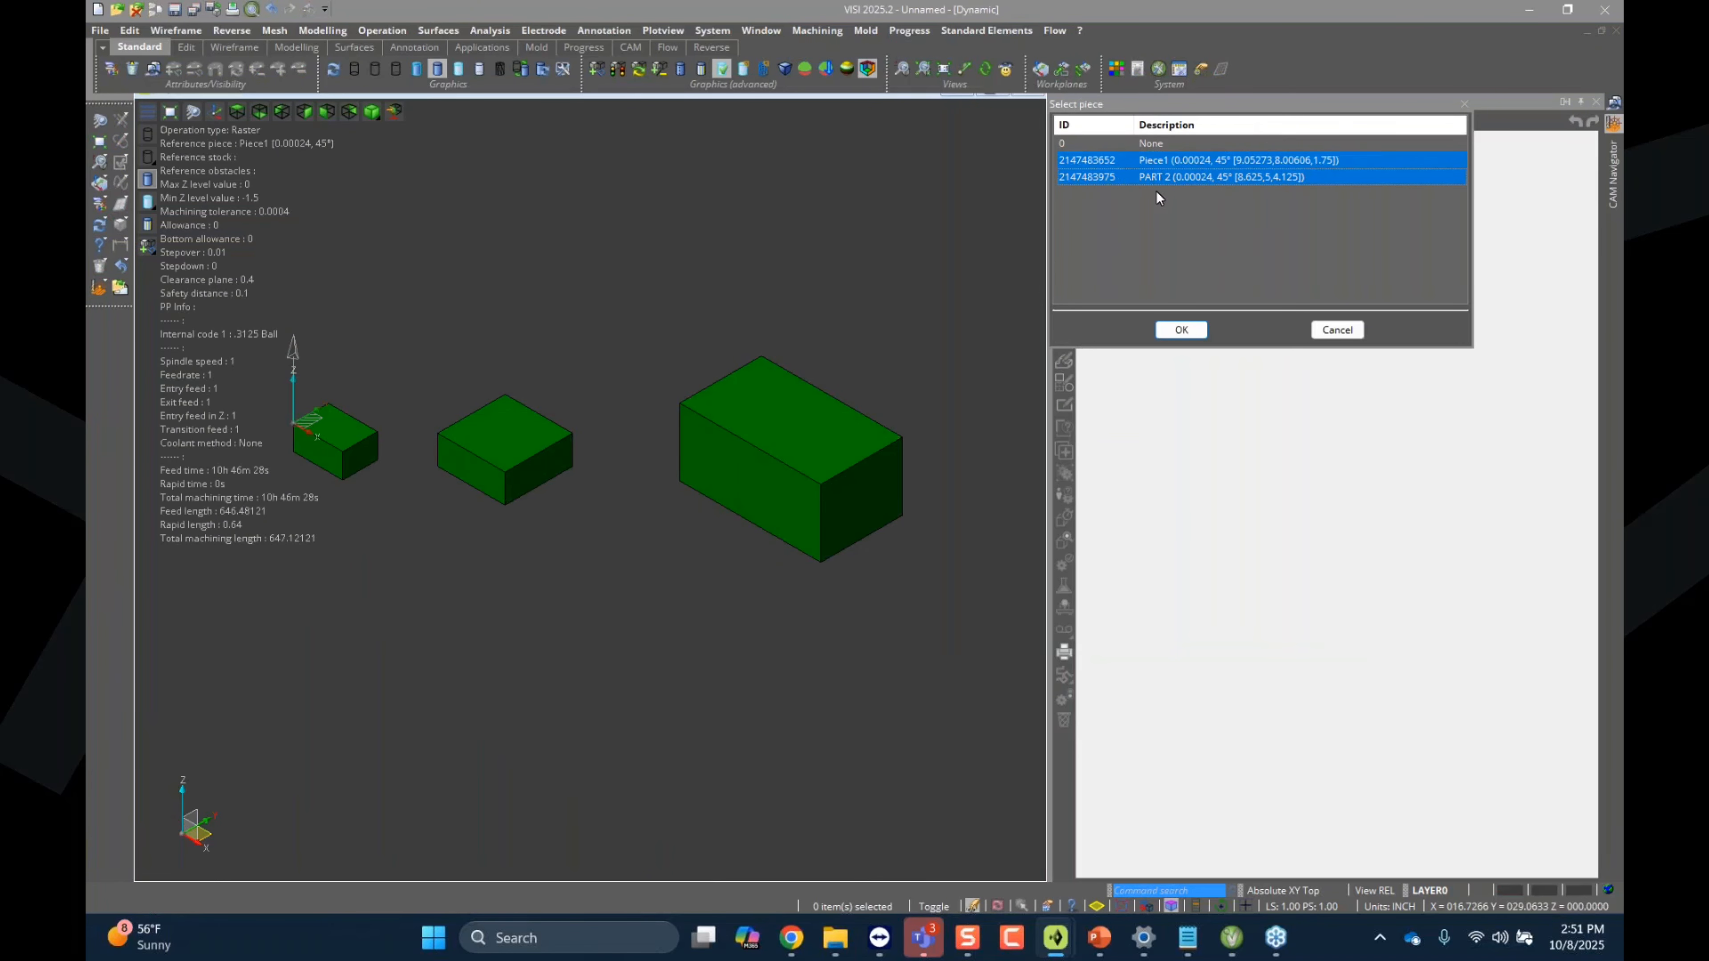
{"action": "left_click", "coordinate": [1182, 330]}
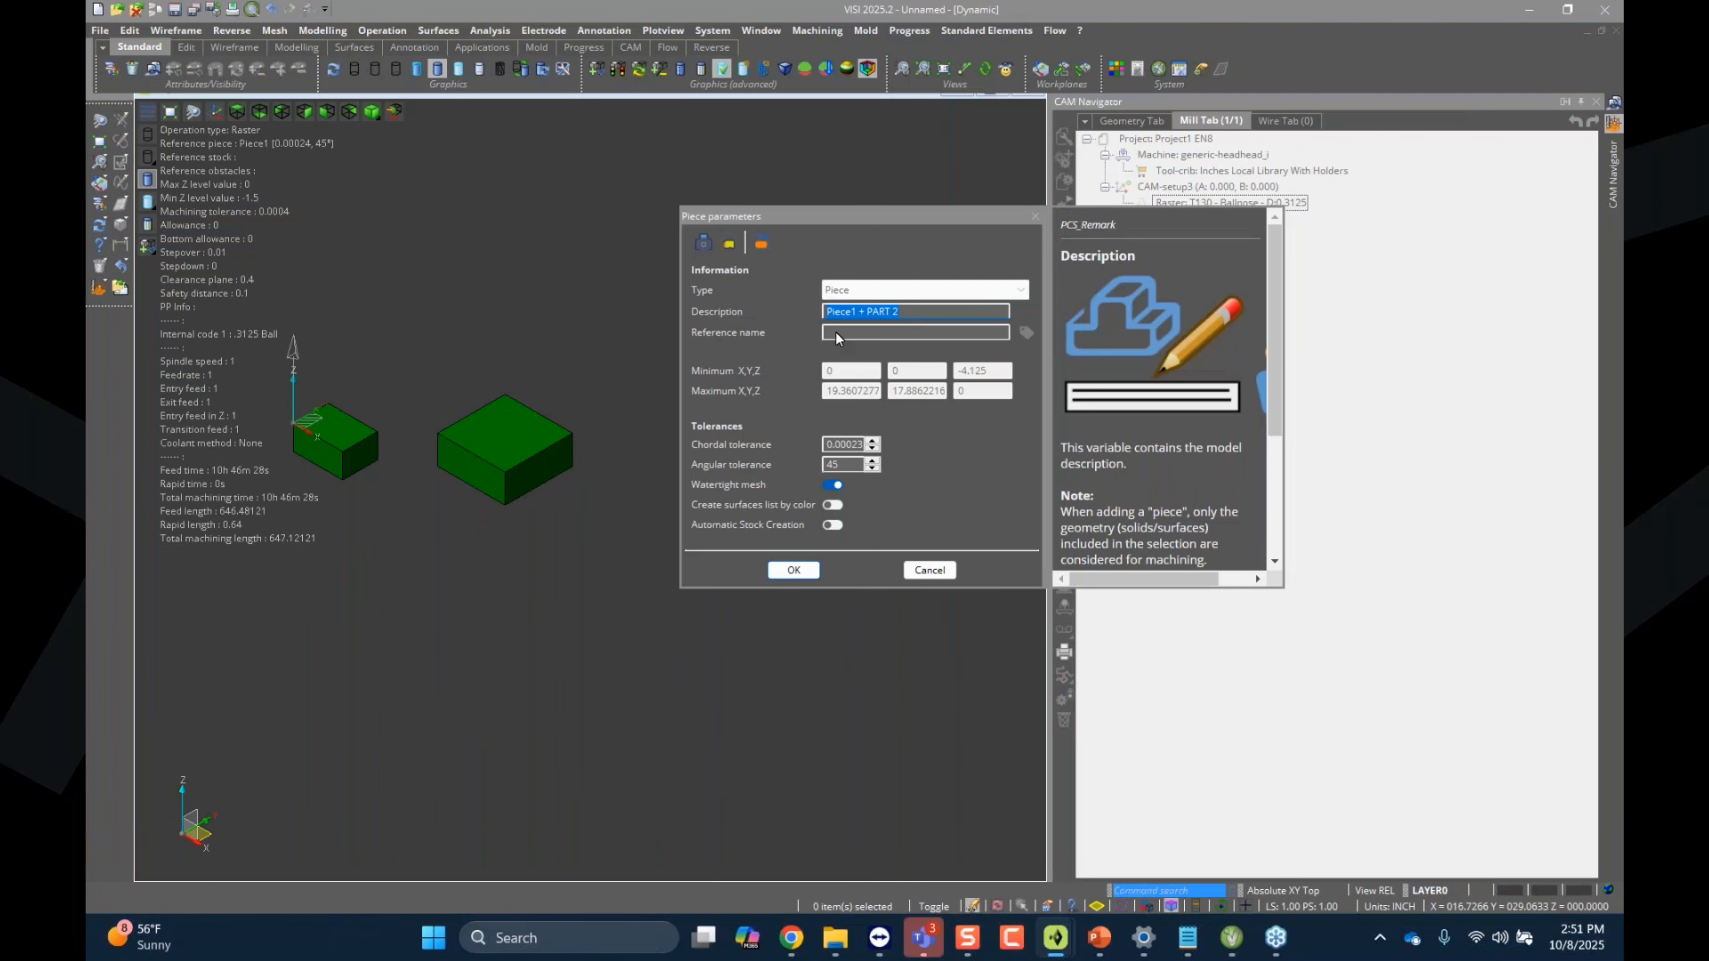
{"action": "left_click", "coordinate": [793, 571]}
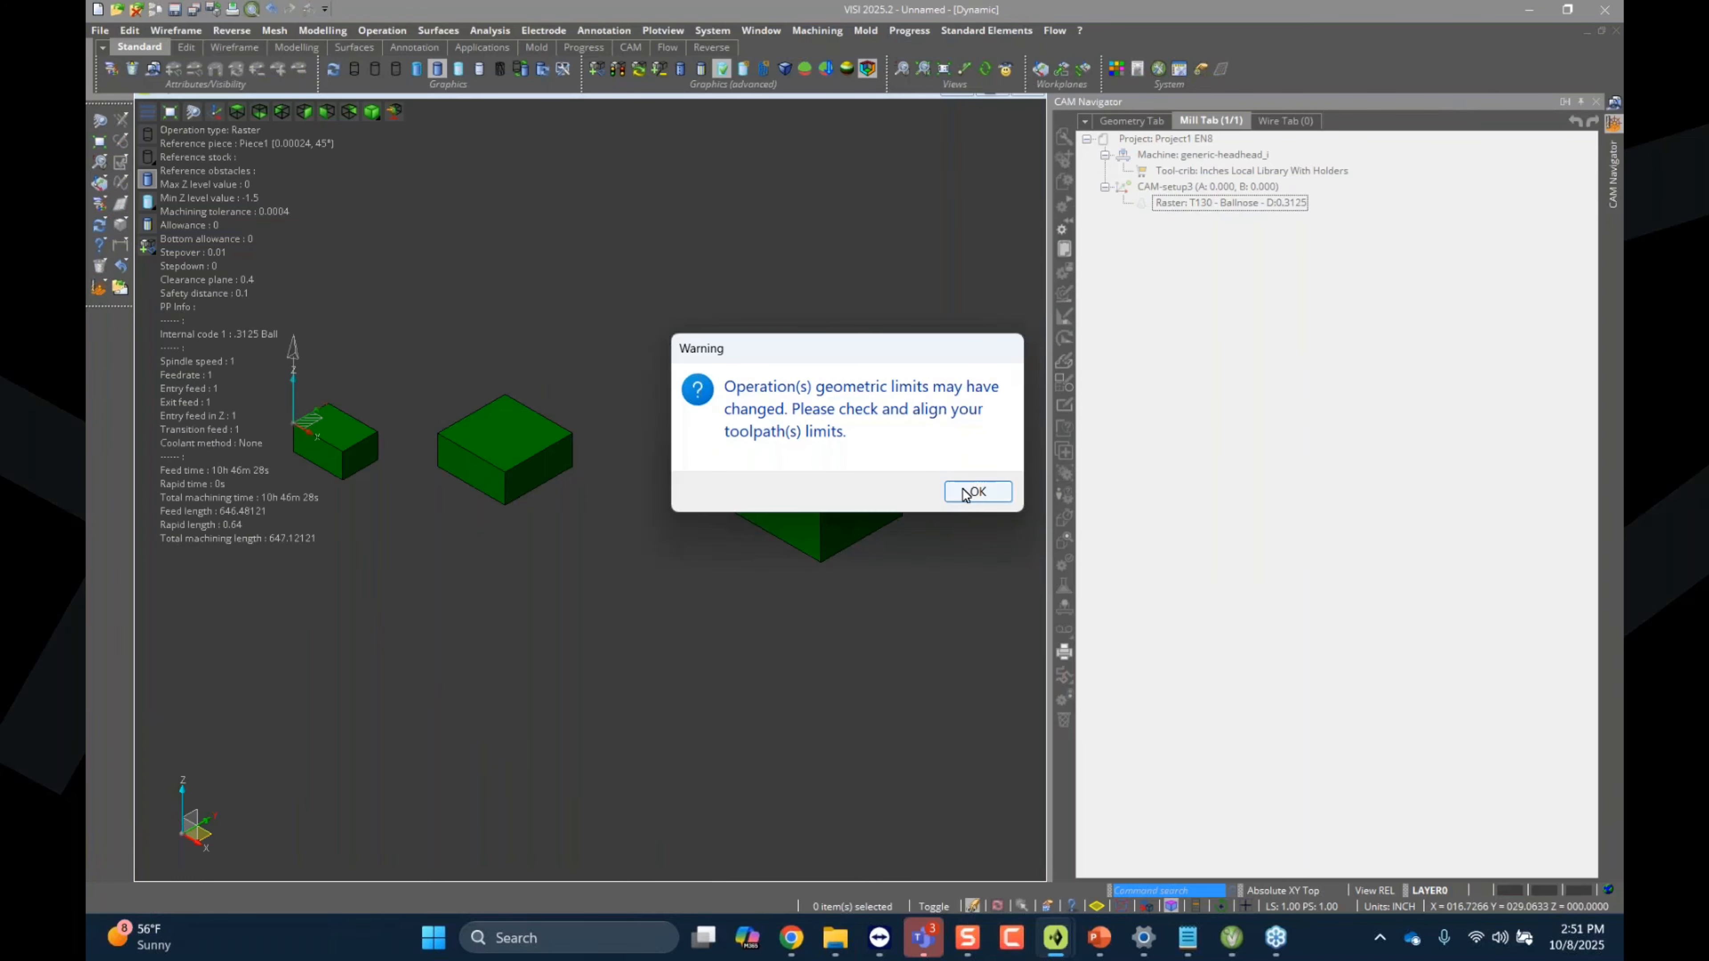
{"action": "left_click", "coordinate": [979, 496]}
{"action": "left_click", "coordinate": [885, 633]}
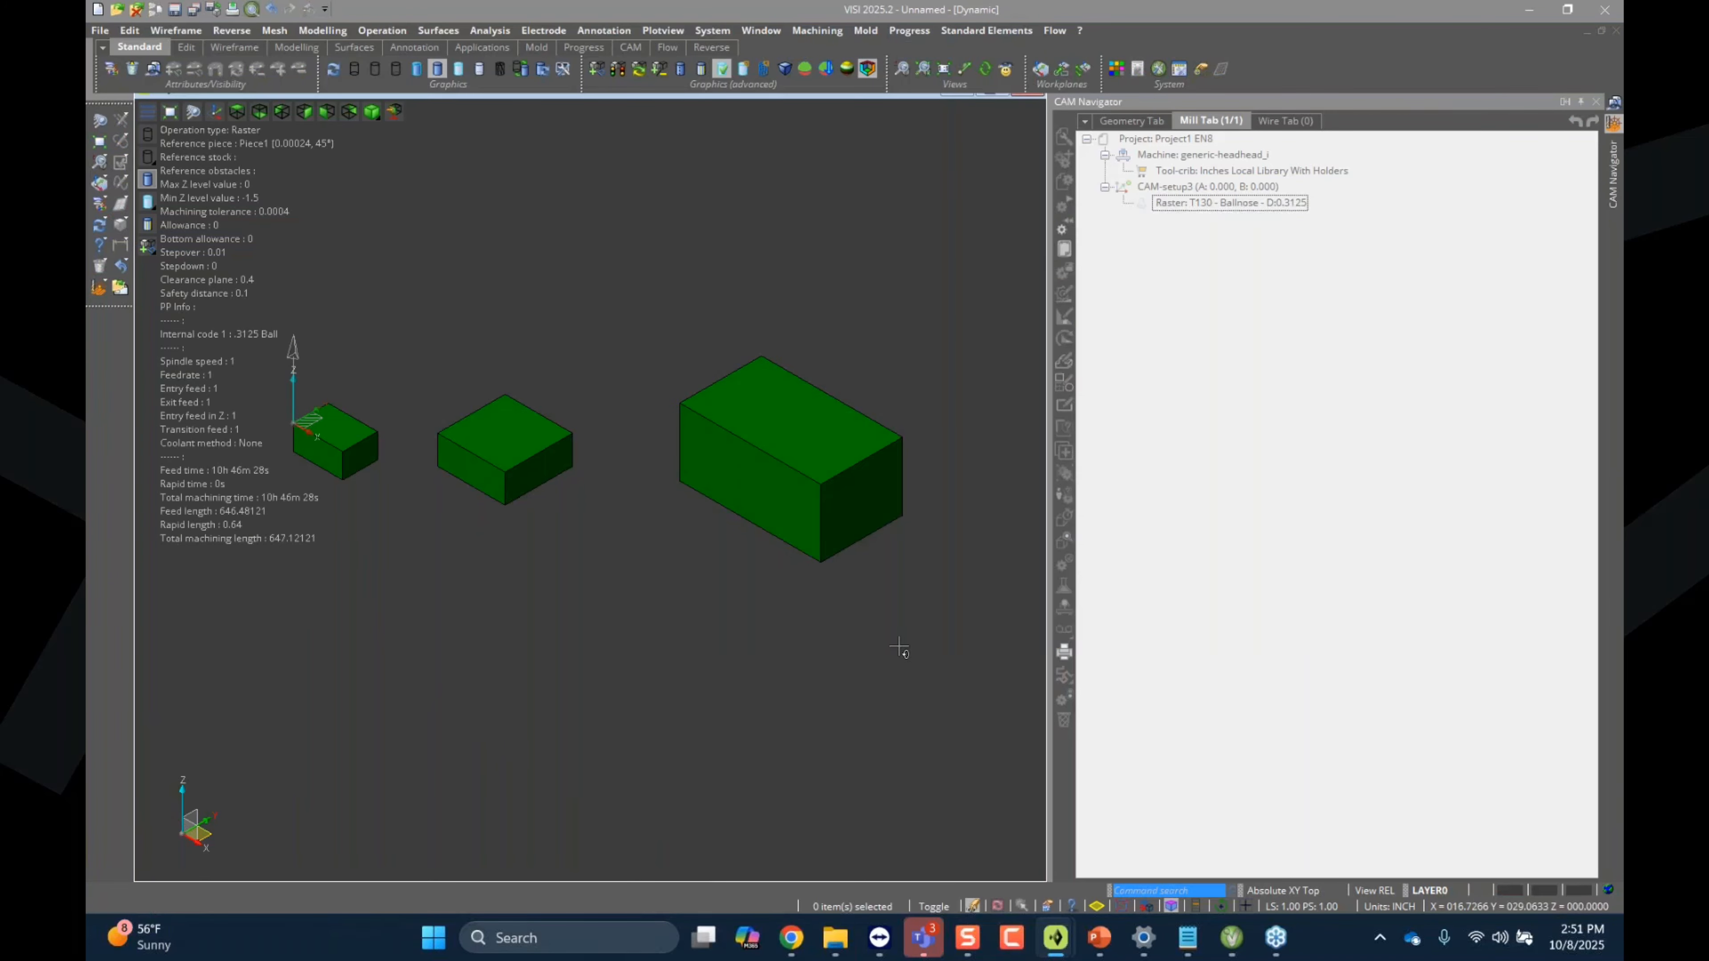
Step: Build the Raster operation on the combined pieces and select the Project1 entry
{"action": "right_click", "coordinate": [1215, 205]}
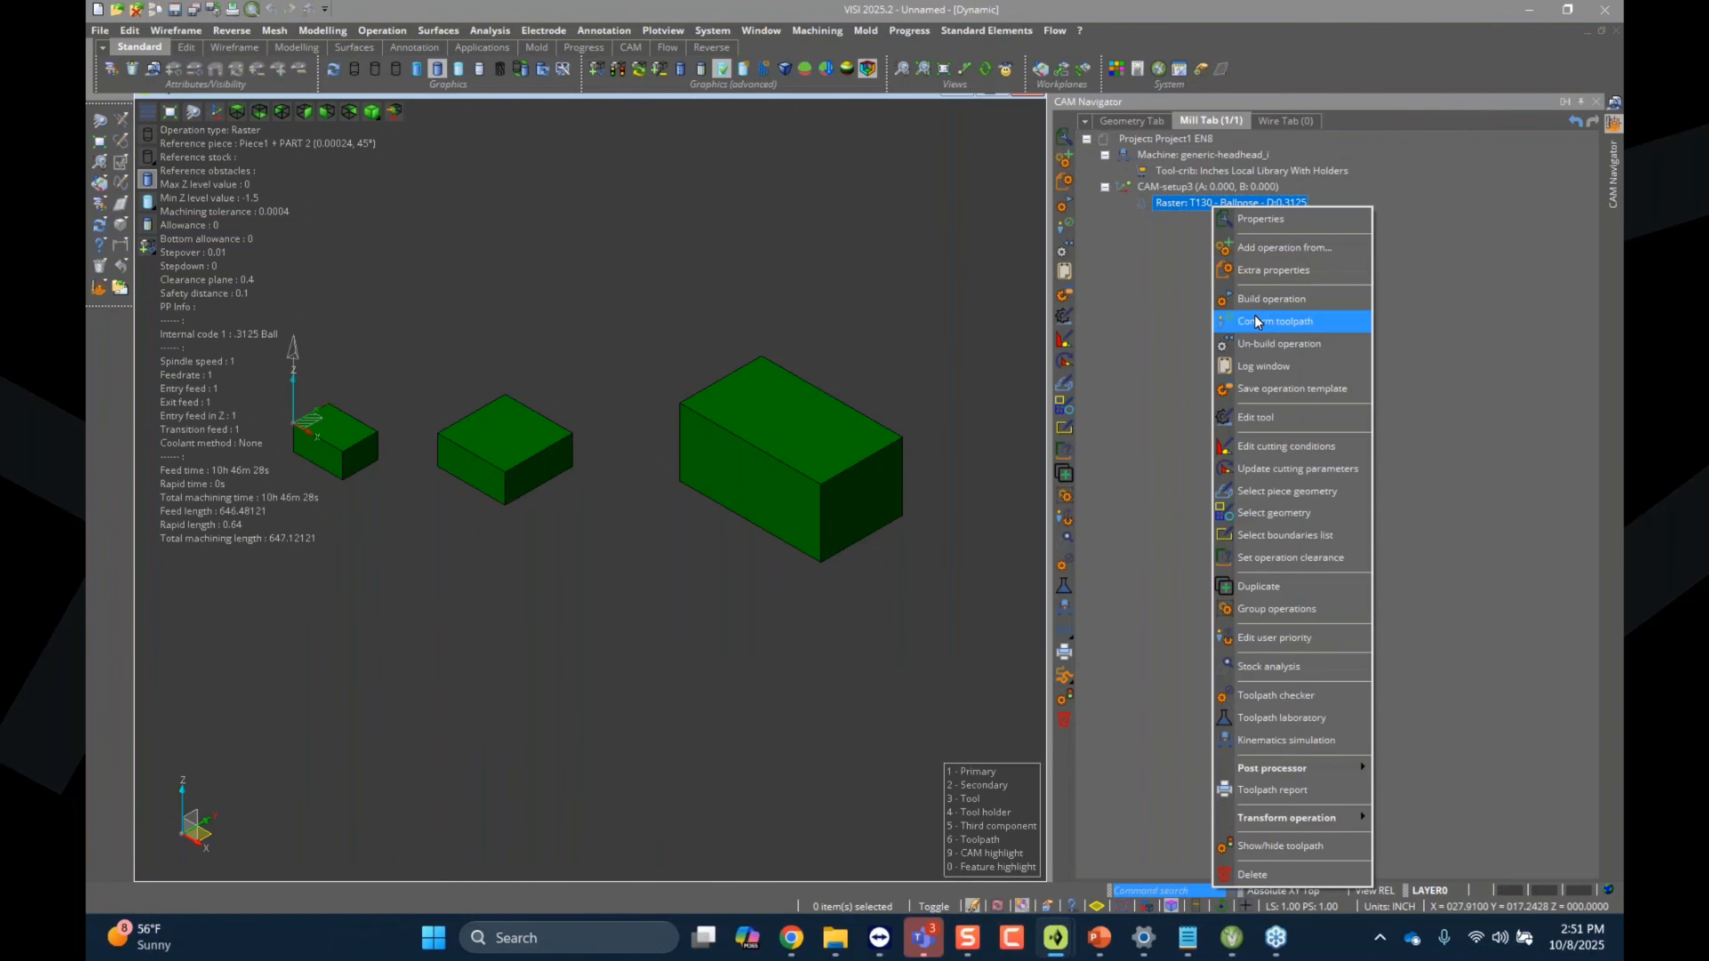
{"action": "left_click", "coordinate": [1262, 302]}
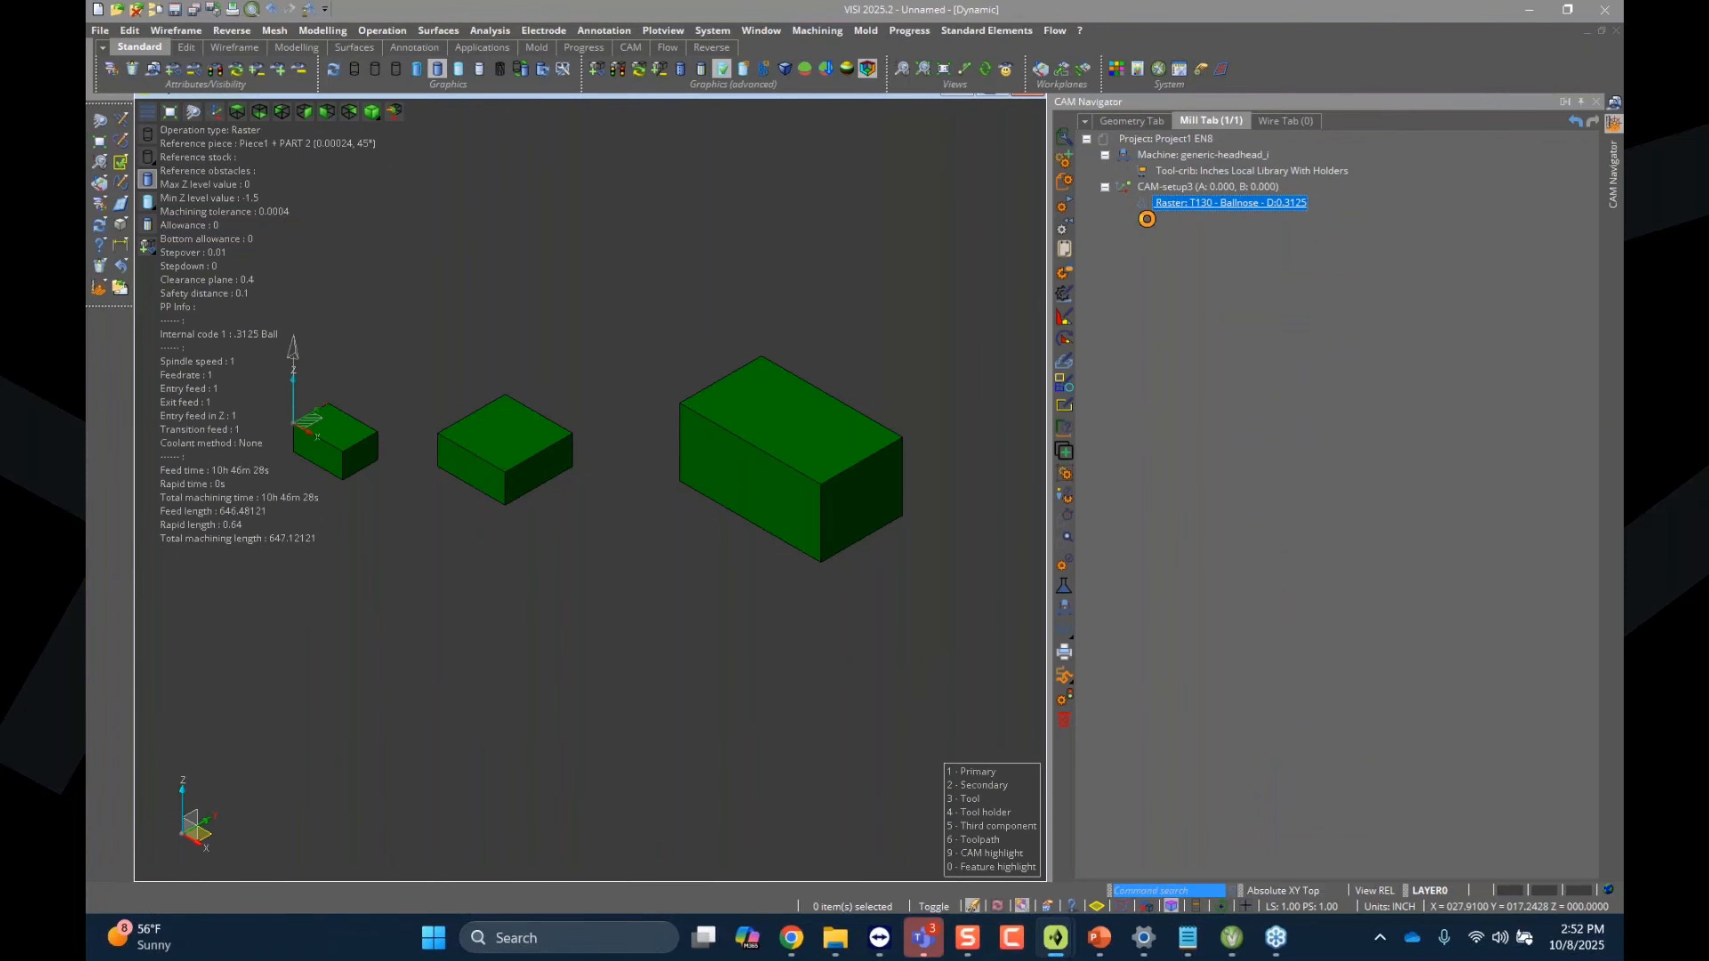
{"action": "left_click", "coordinate": [1201, 140]}
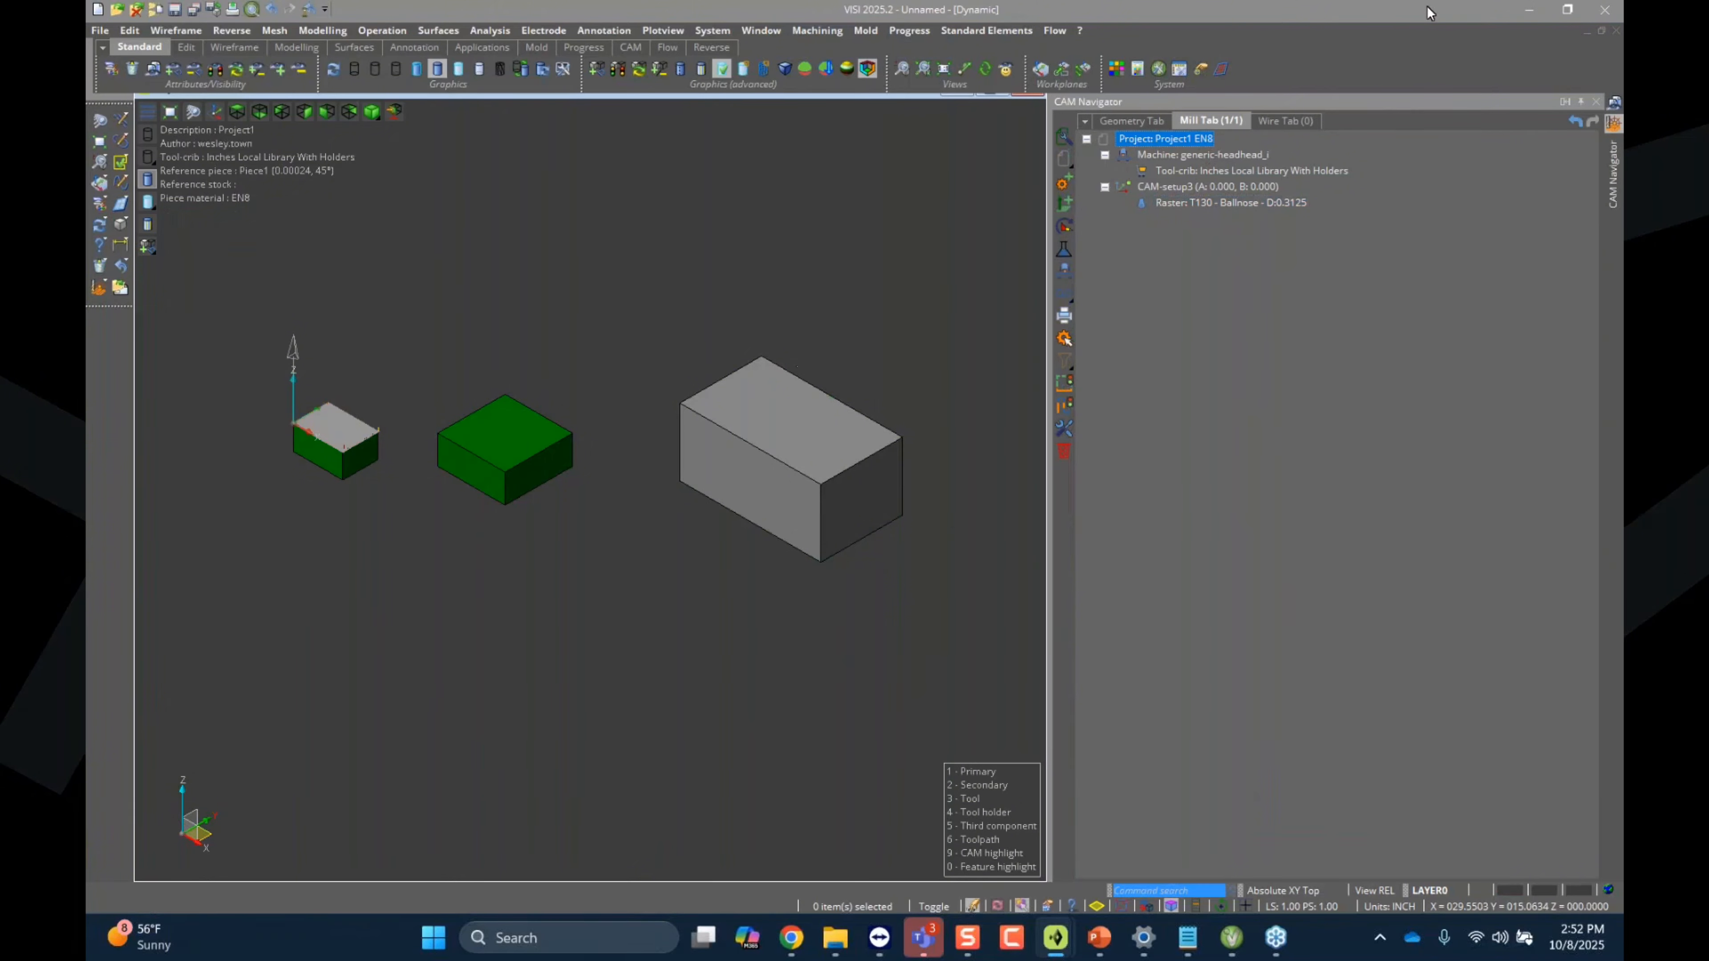
{"action": "left_click", "coordinate": [1529, 9]}
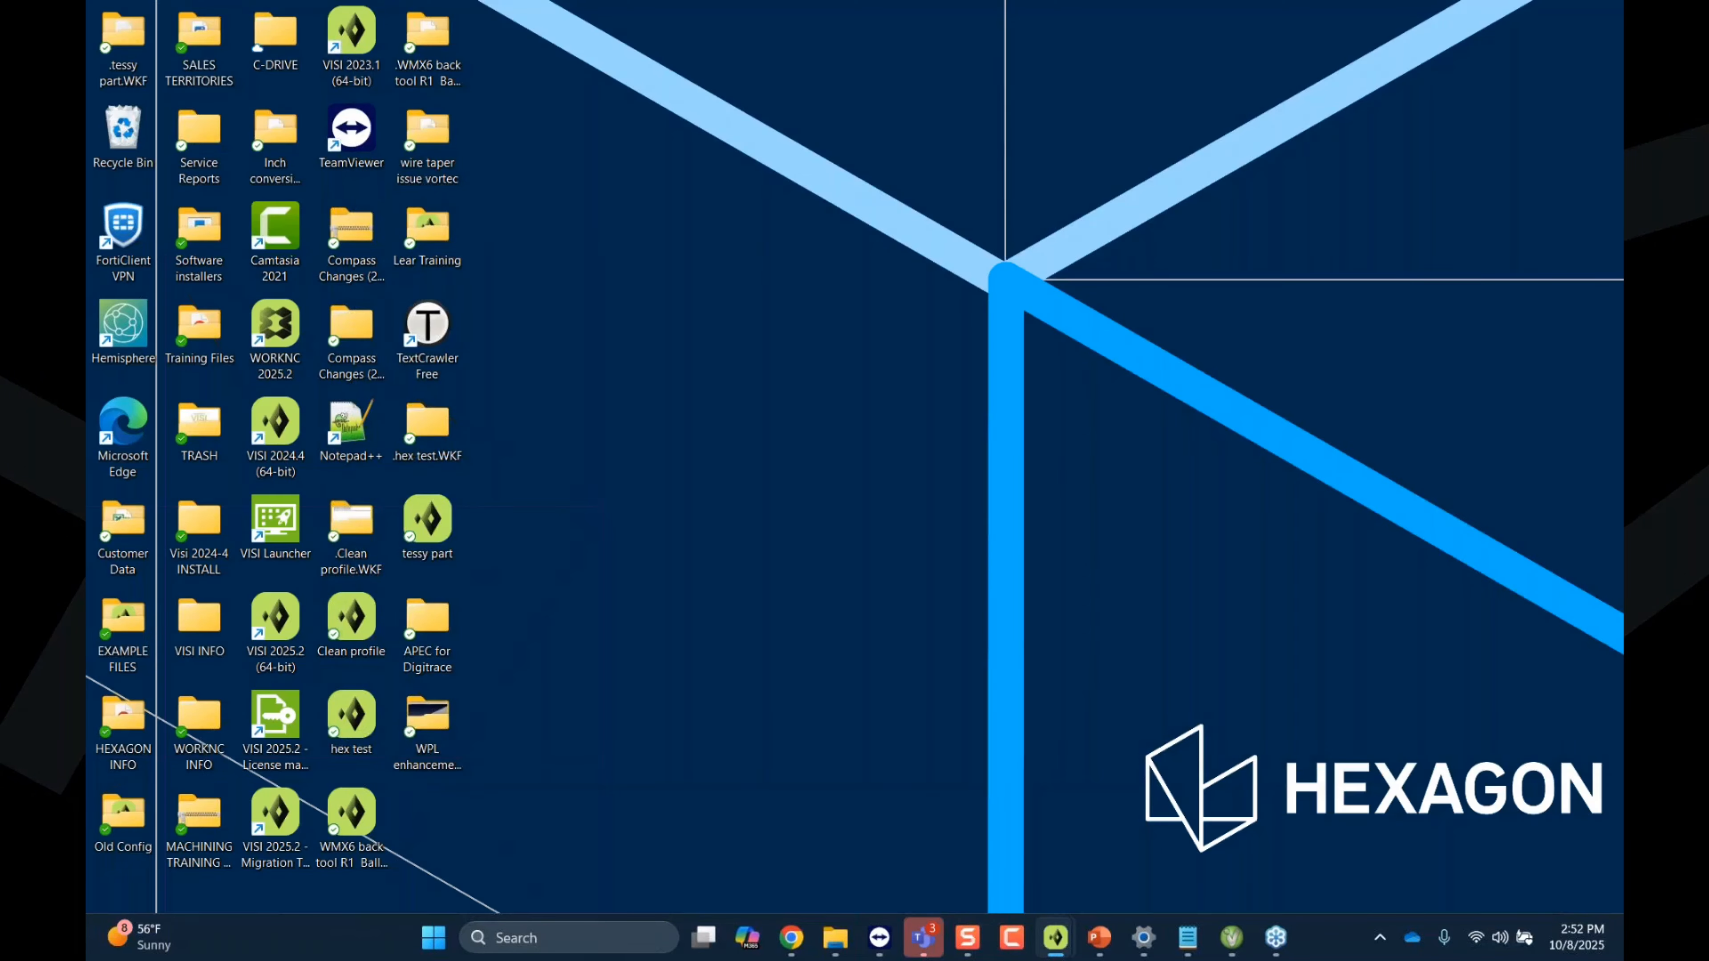
{"action": "left_click_drag", "start_coordinate": [1622, 220], "coordinate": [1056, 149]}
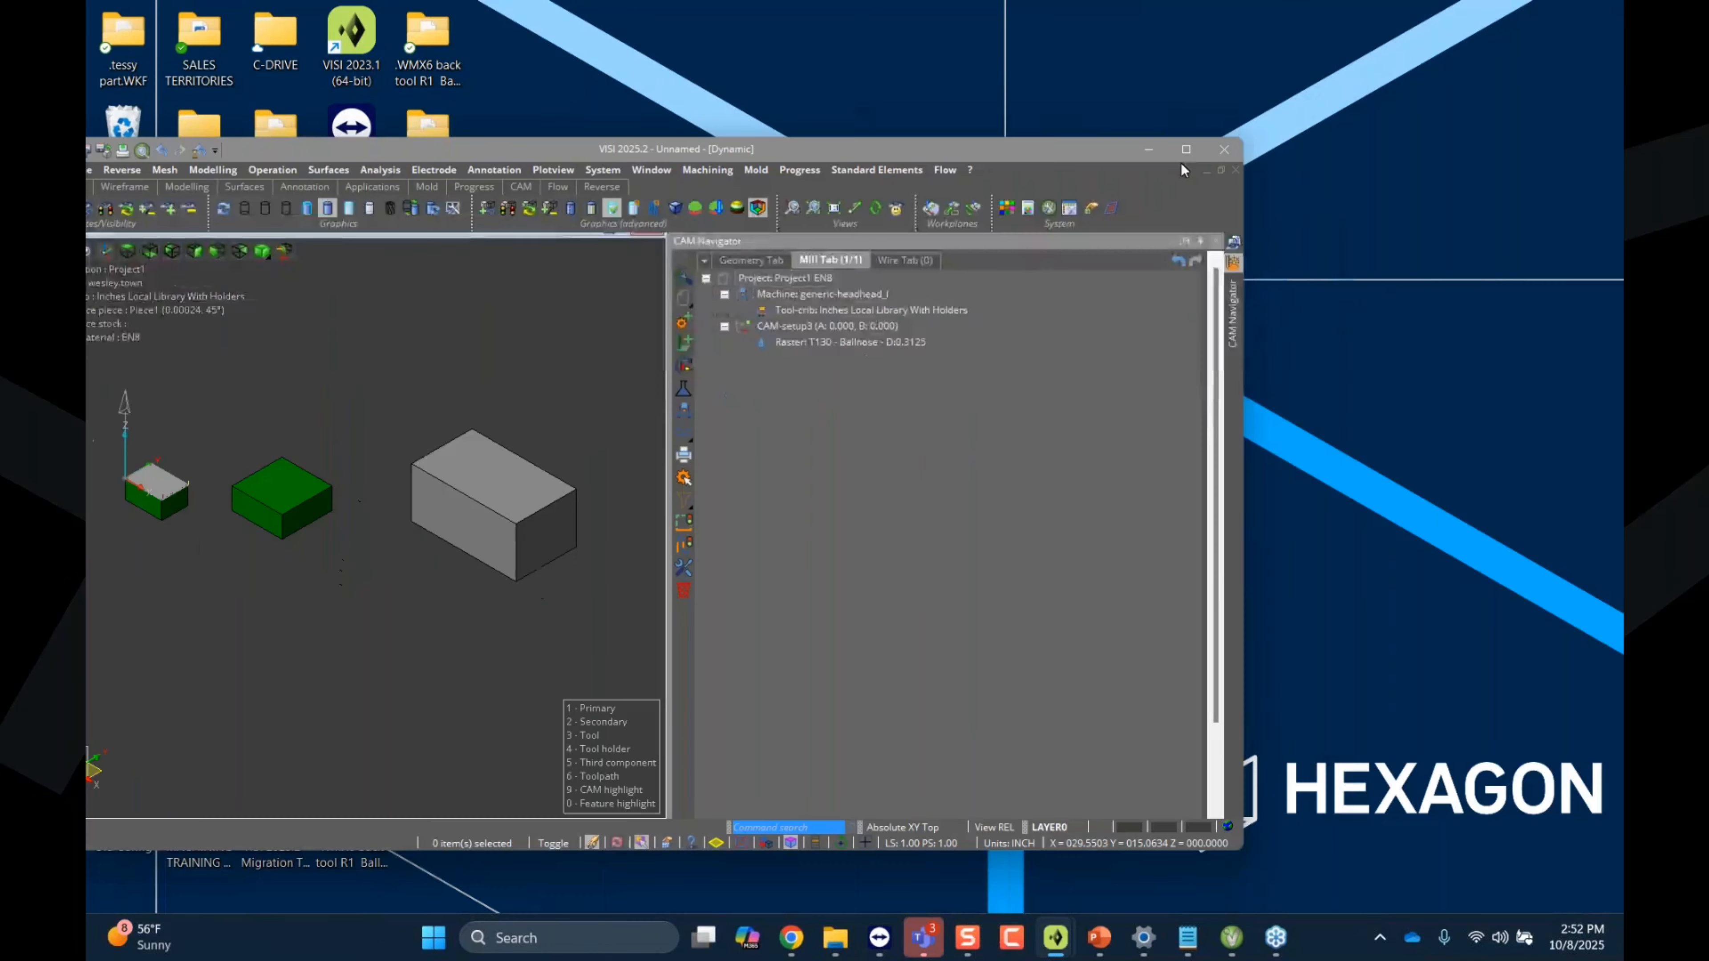
{"action": "left_click", "coordinate": [1185, 149]}
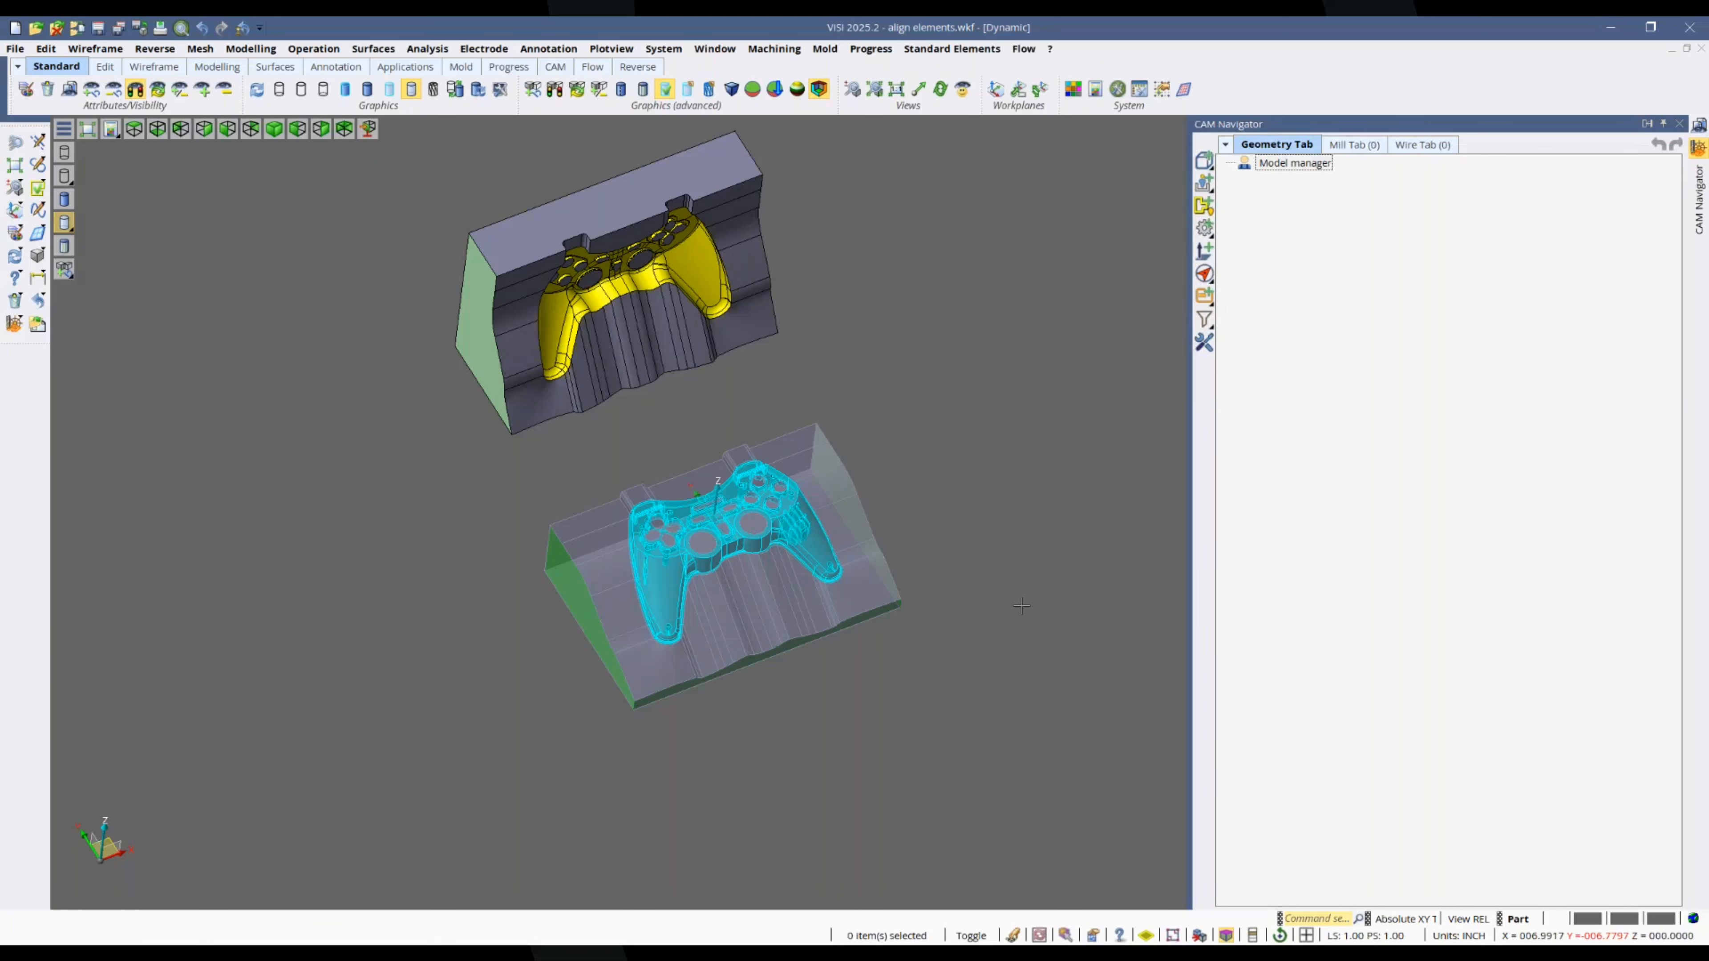
Step: Convert the upper solid block with the game controller shape into a mesh using Solid to mesh
{"action": "left_click", "coordinate": [248, 49]}
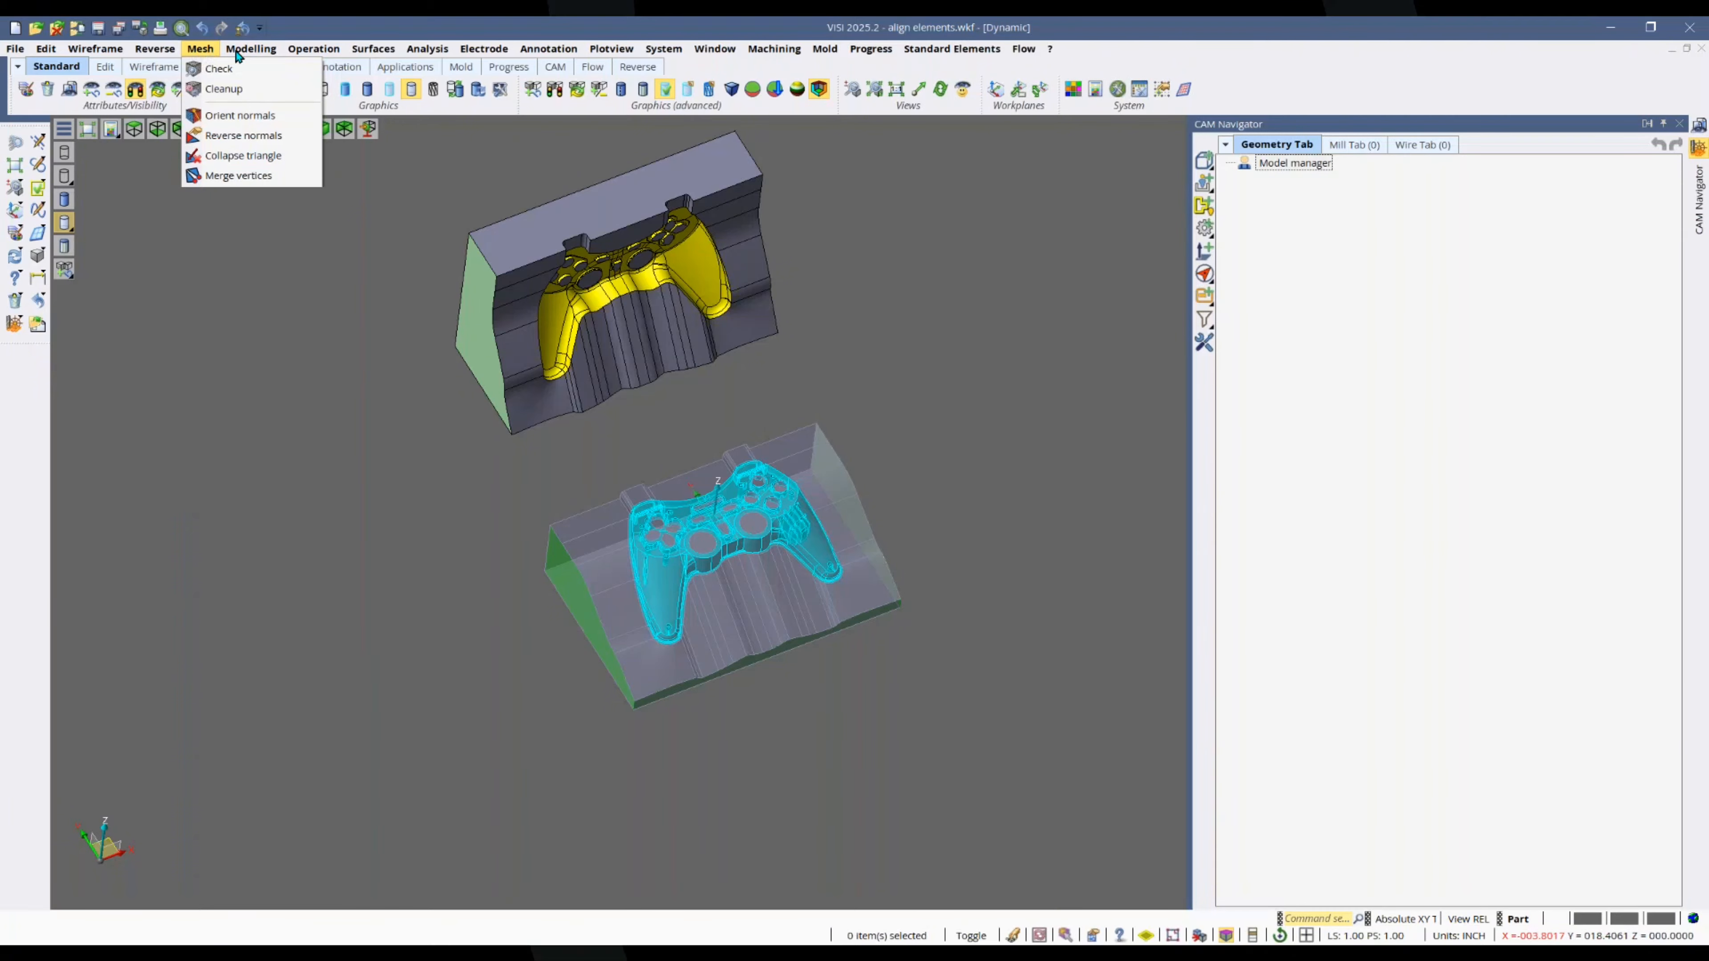
{"action": "left_click", "coordinate": [283, 195]}
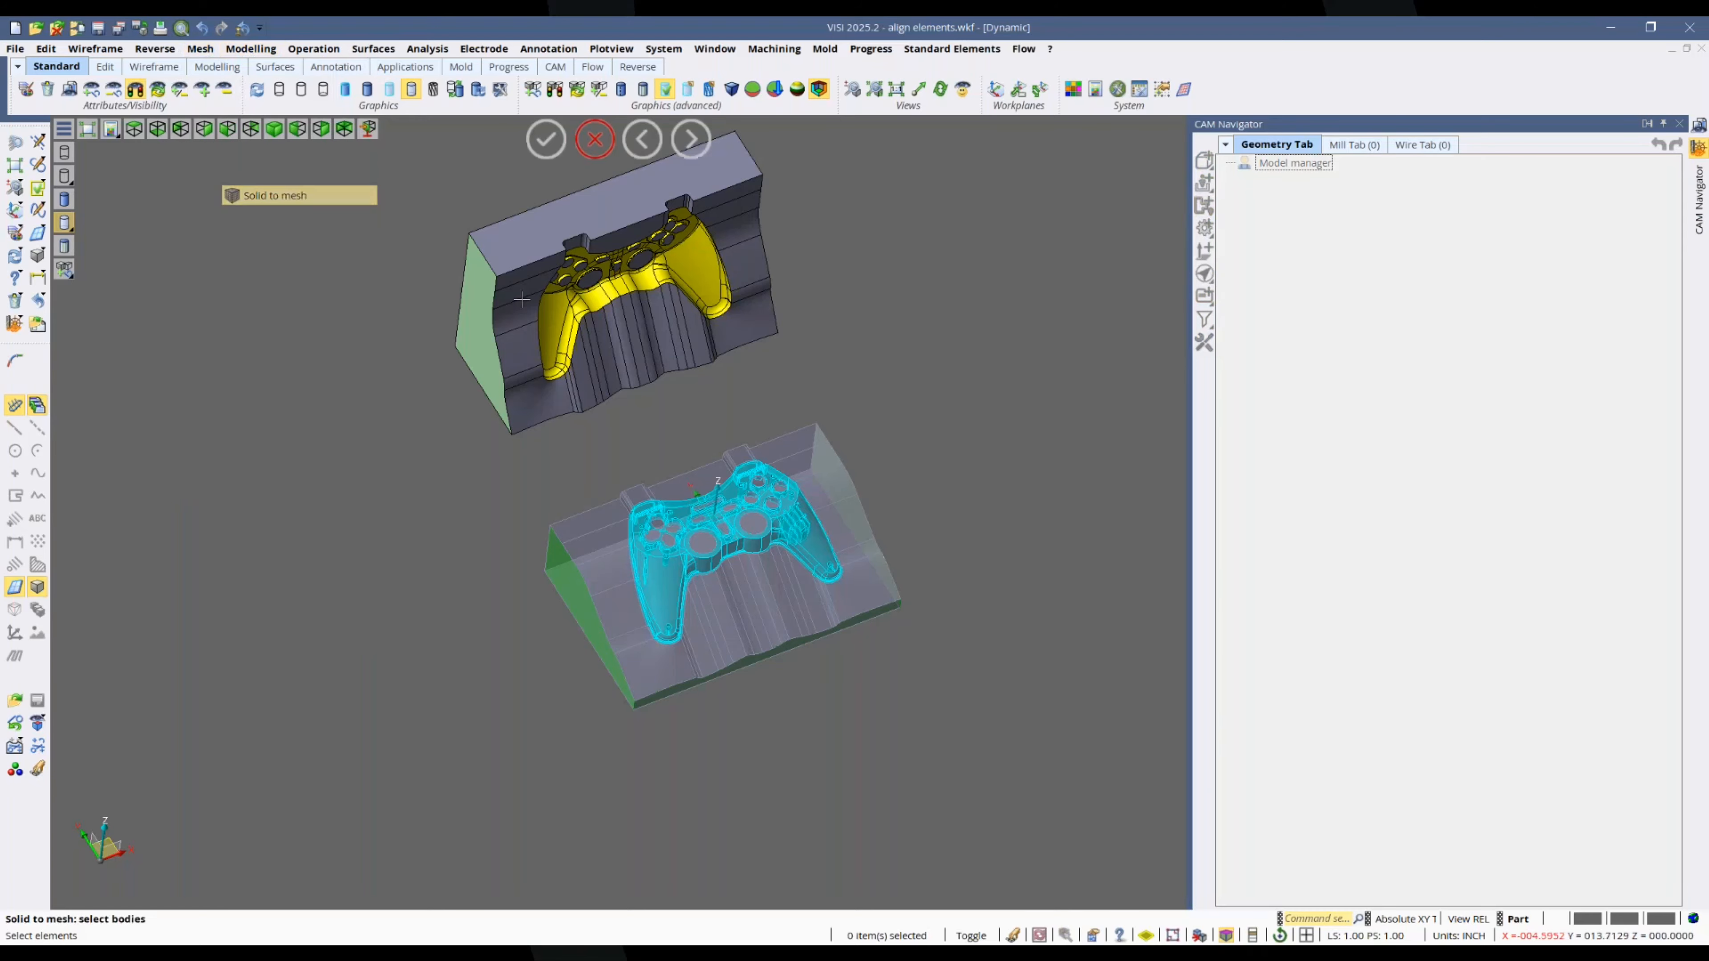
{"action": "right_click", "coordinate": [394, 303]}
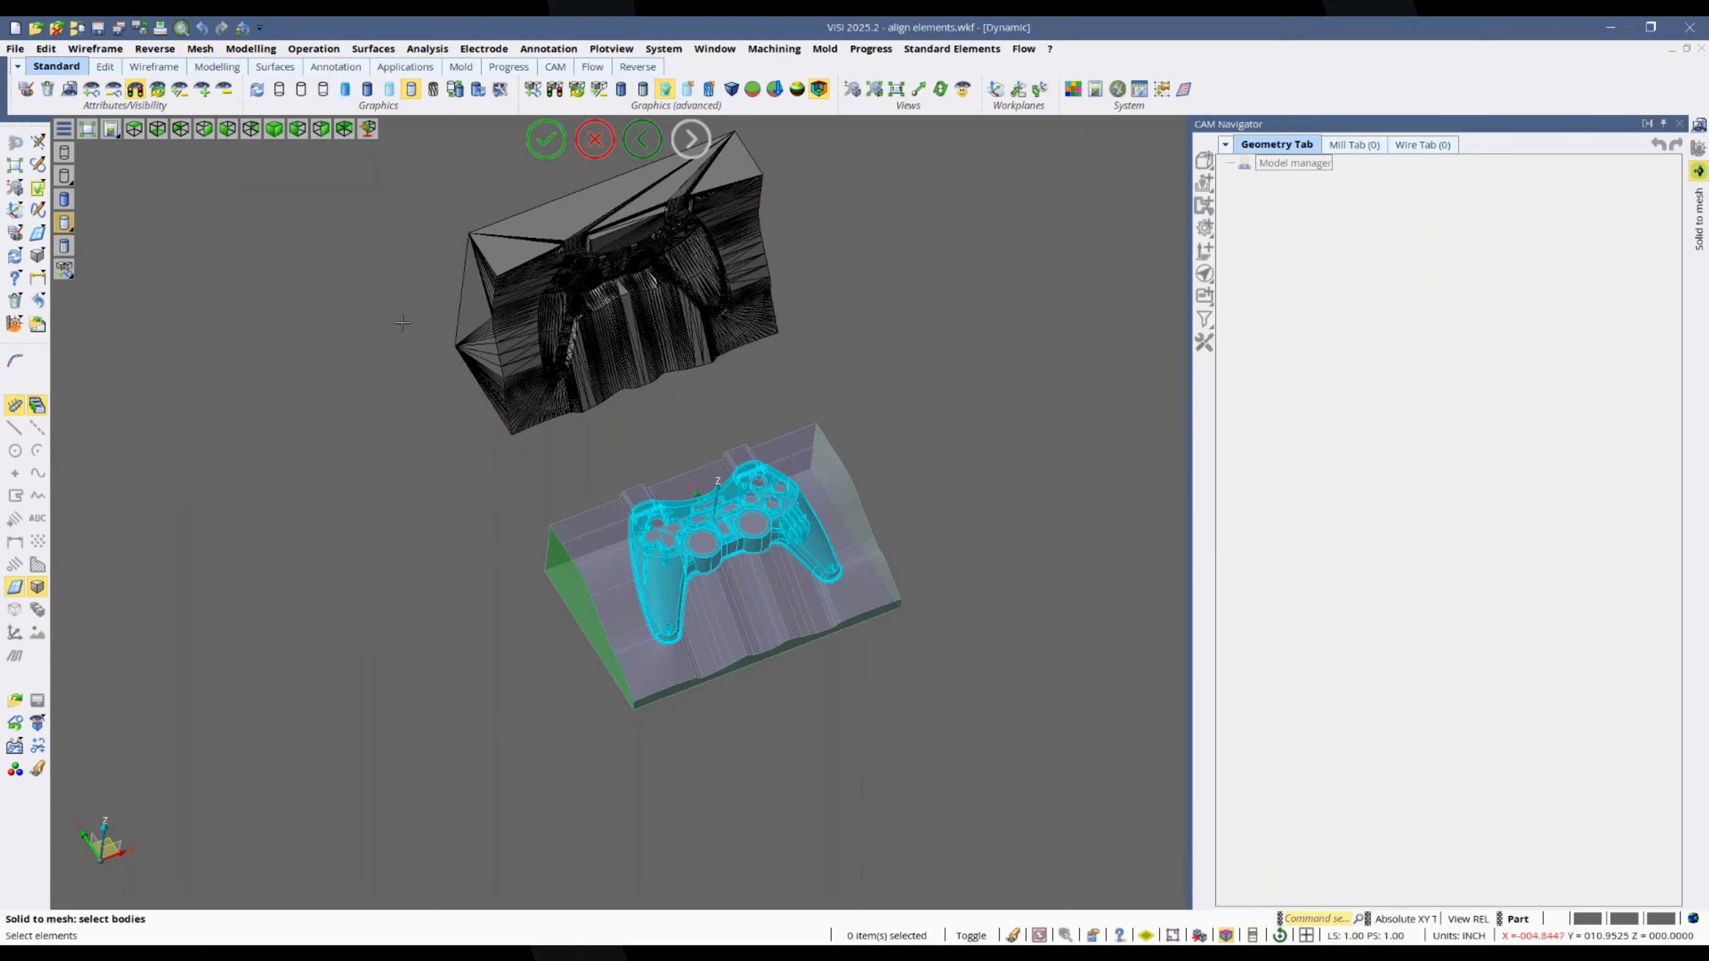
{"action": "right_click", "coordinate": [397, 312]}
{"action": "middle_click_drag", "start_coordinate": [504, 358], "coordinate": [499, 329]}
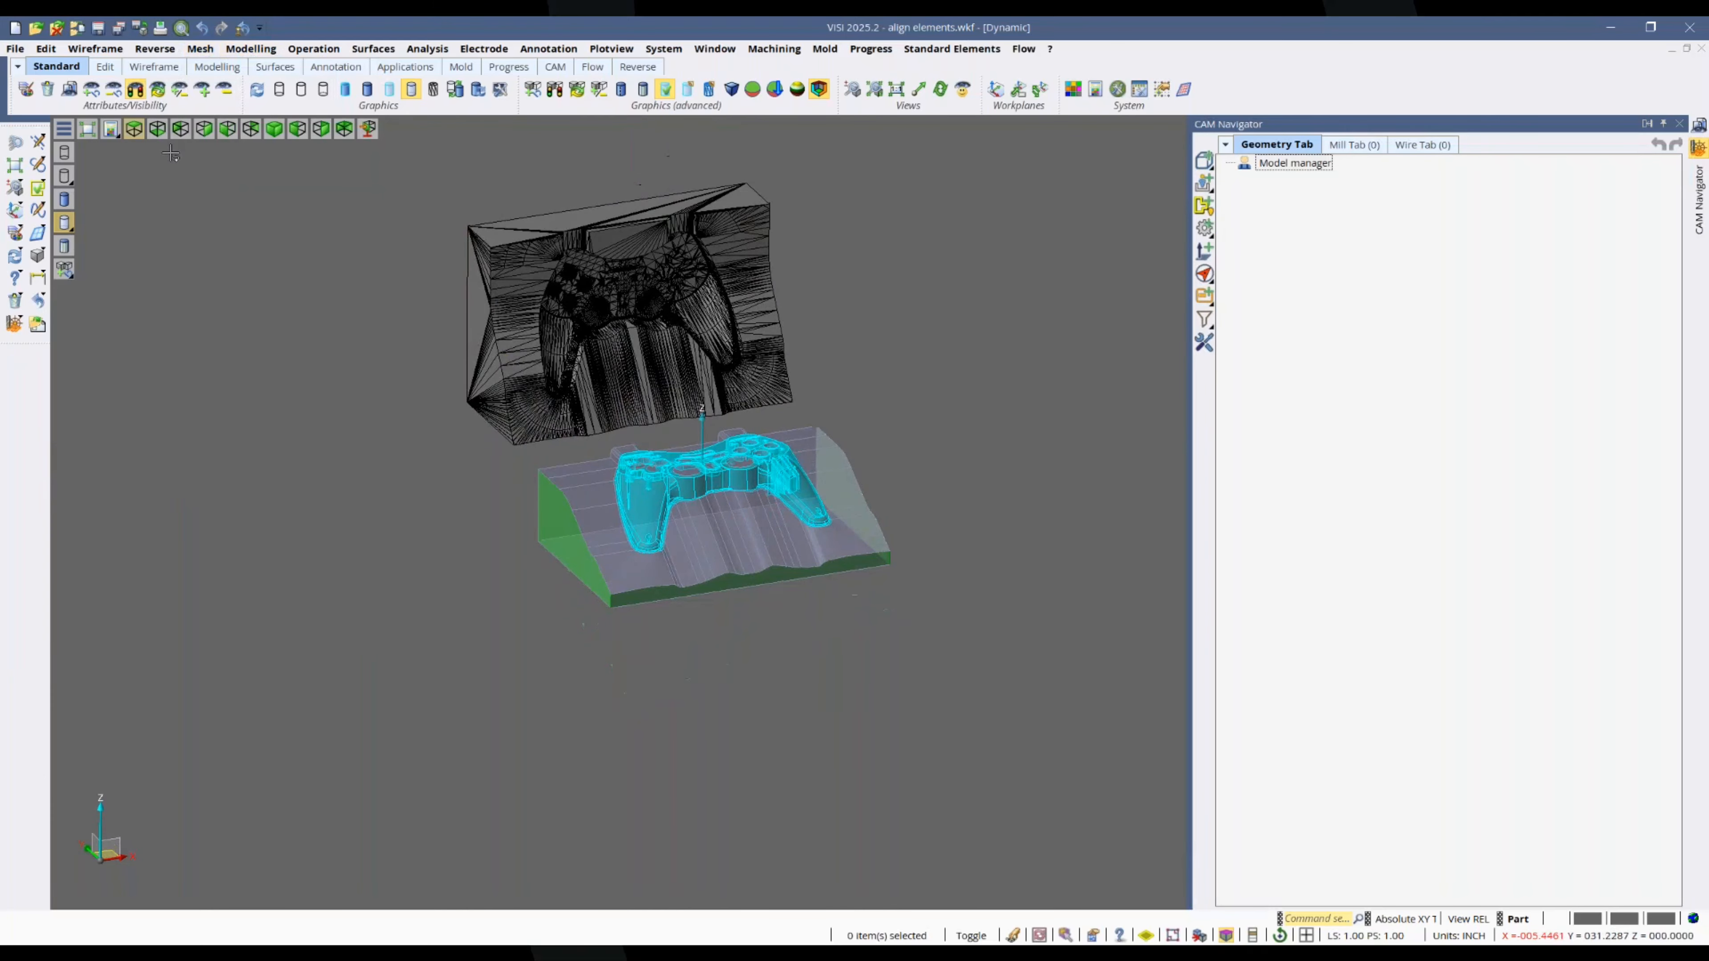
Step: Try to save the upper controller mesh as a separate STEP part file named align elements.stp with the default AP214 export options
{"action": "left_click", "coordinate": [13, 48]}
{"action": "left_click", "coordinate": [57, 168]}
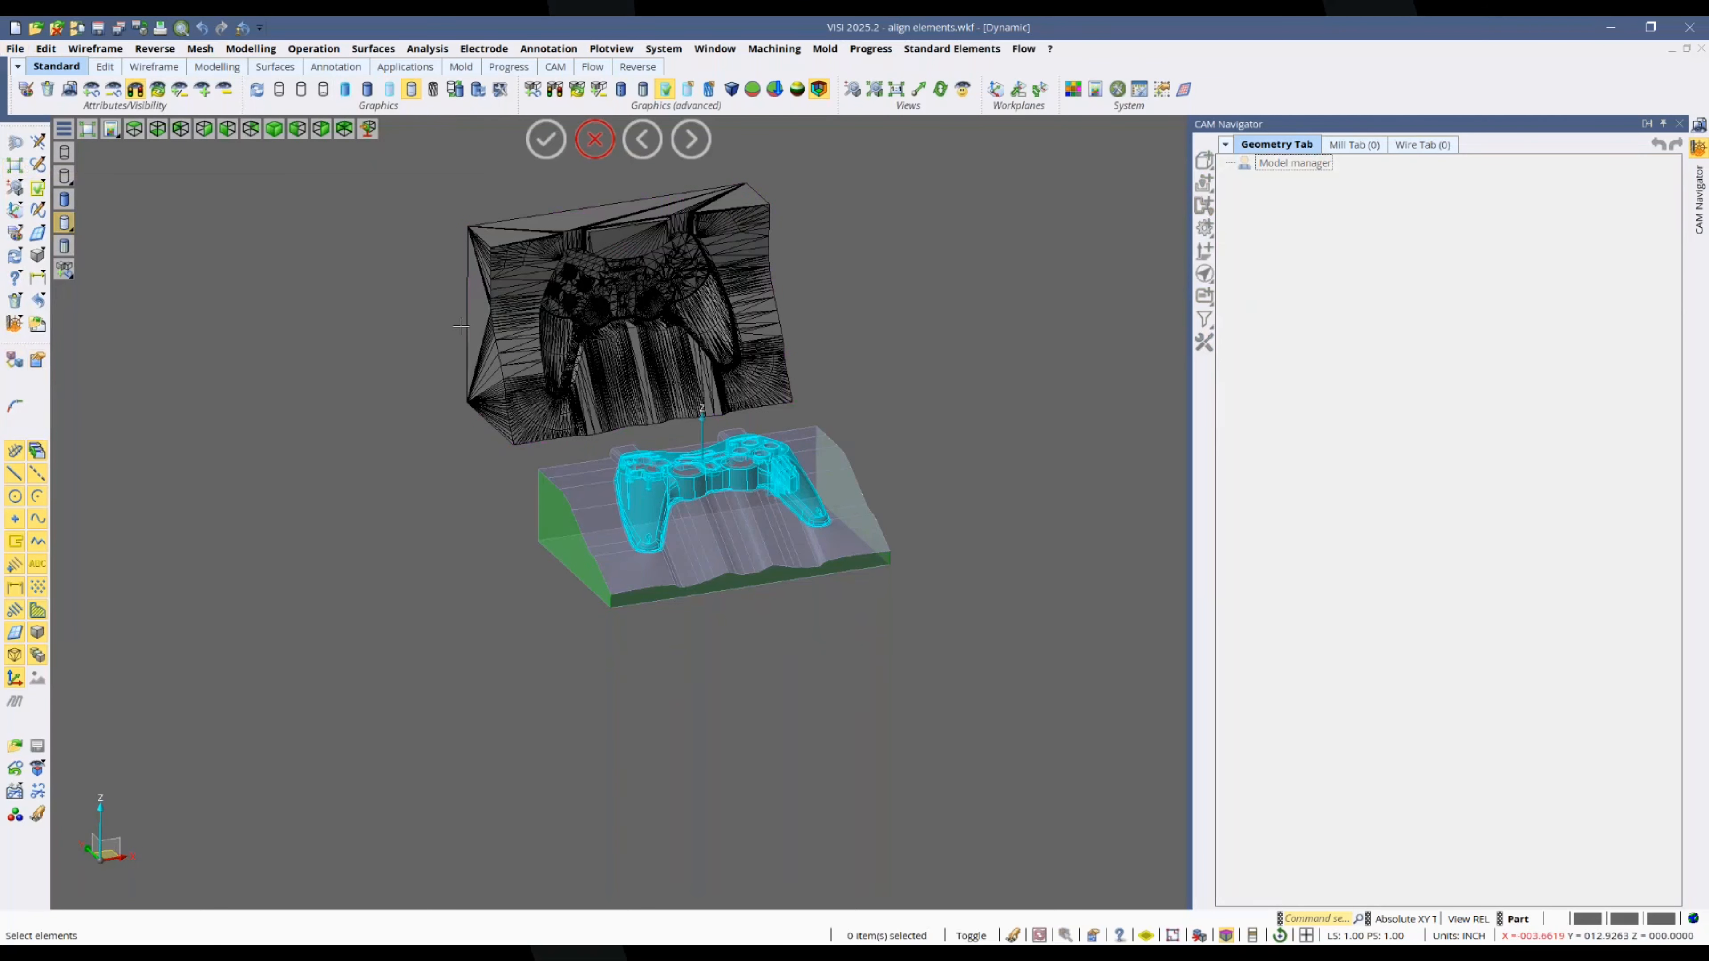
{"action": "left_click", "coordinate": [648, 305]}
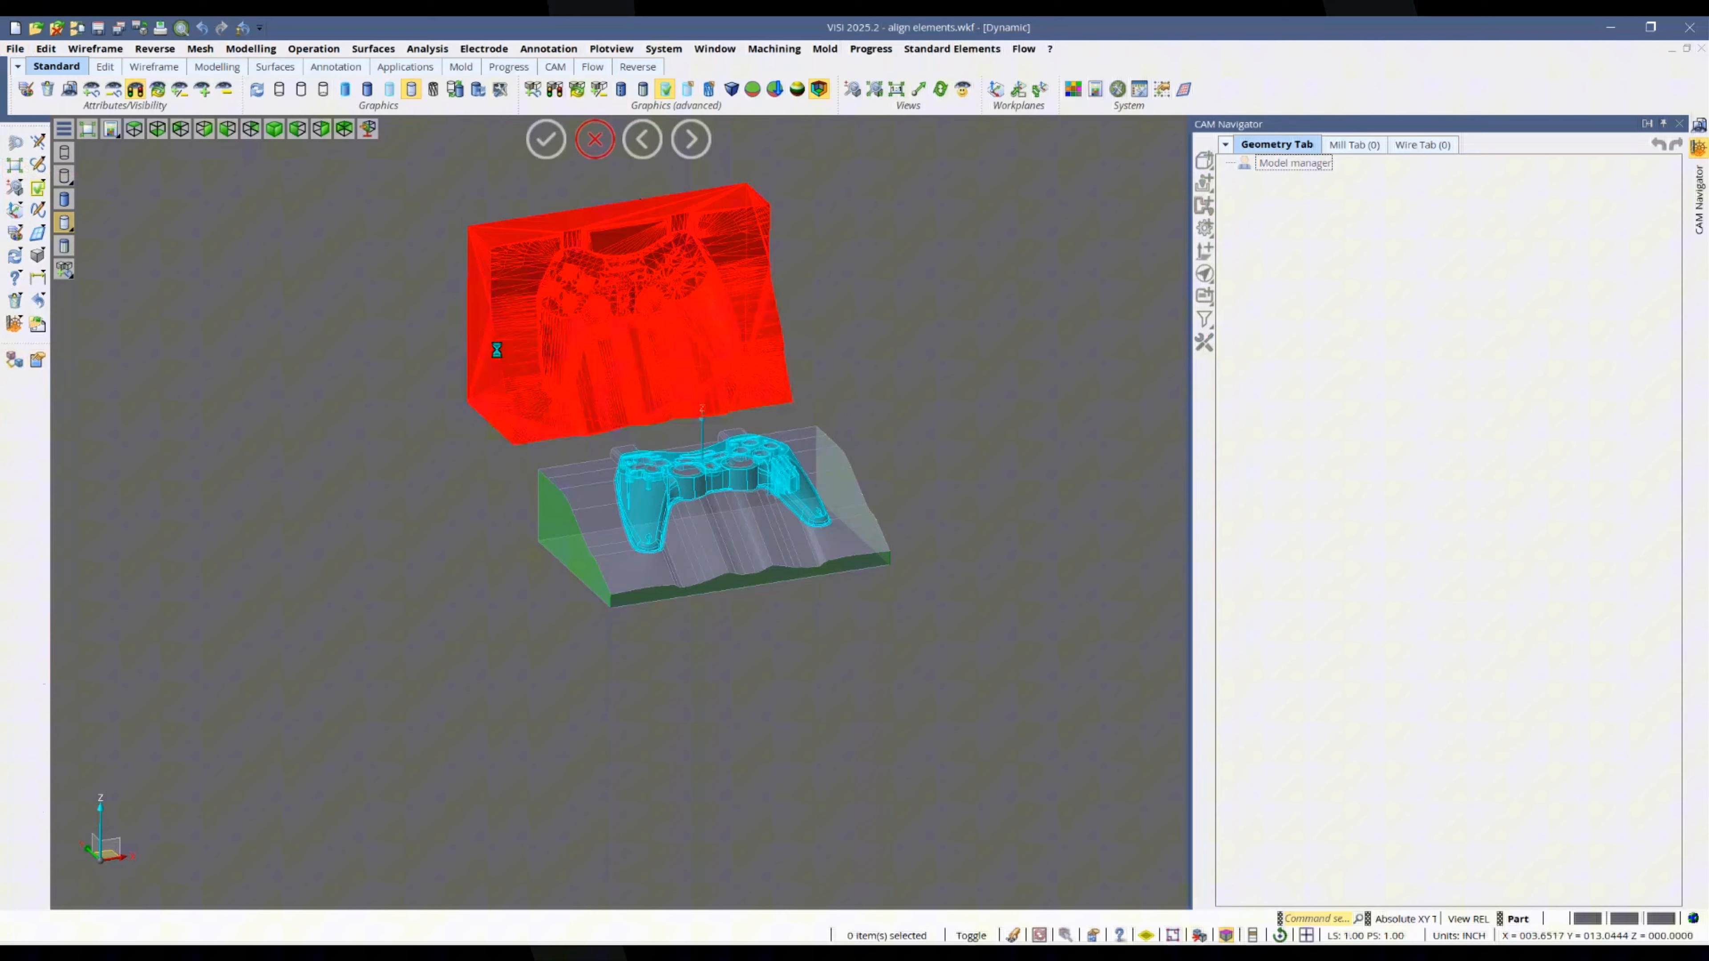
{"action": "right_click", "coordinate": [449, 377]}
{"action": "left_click", "coordinate": [191, 562]}
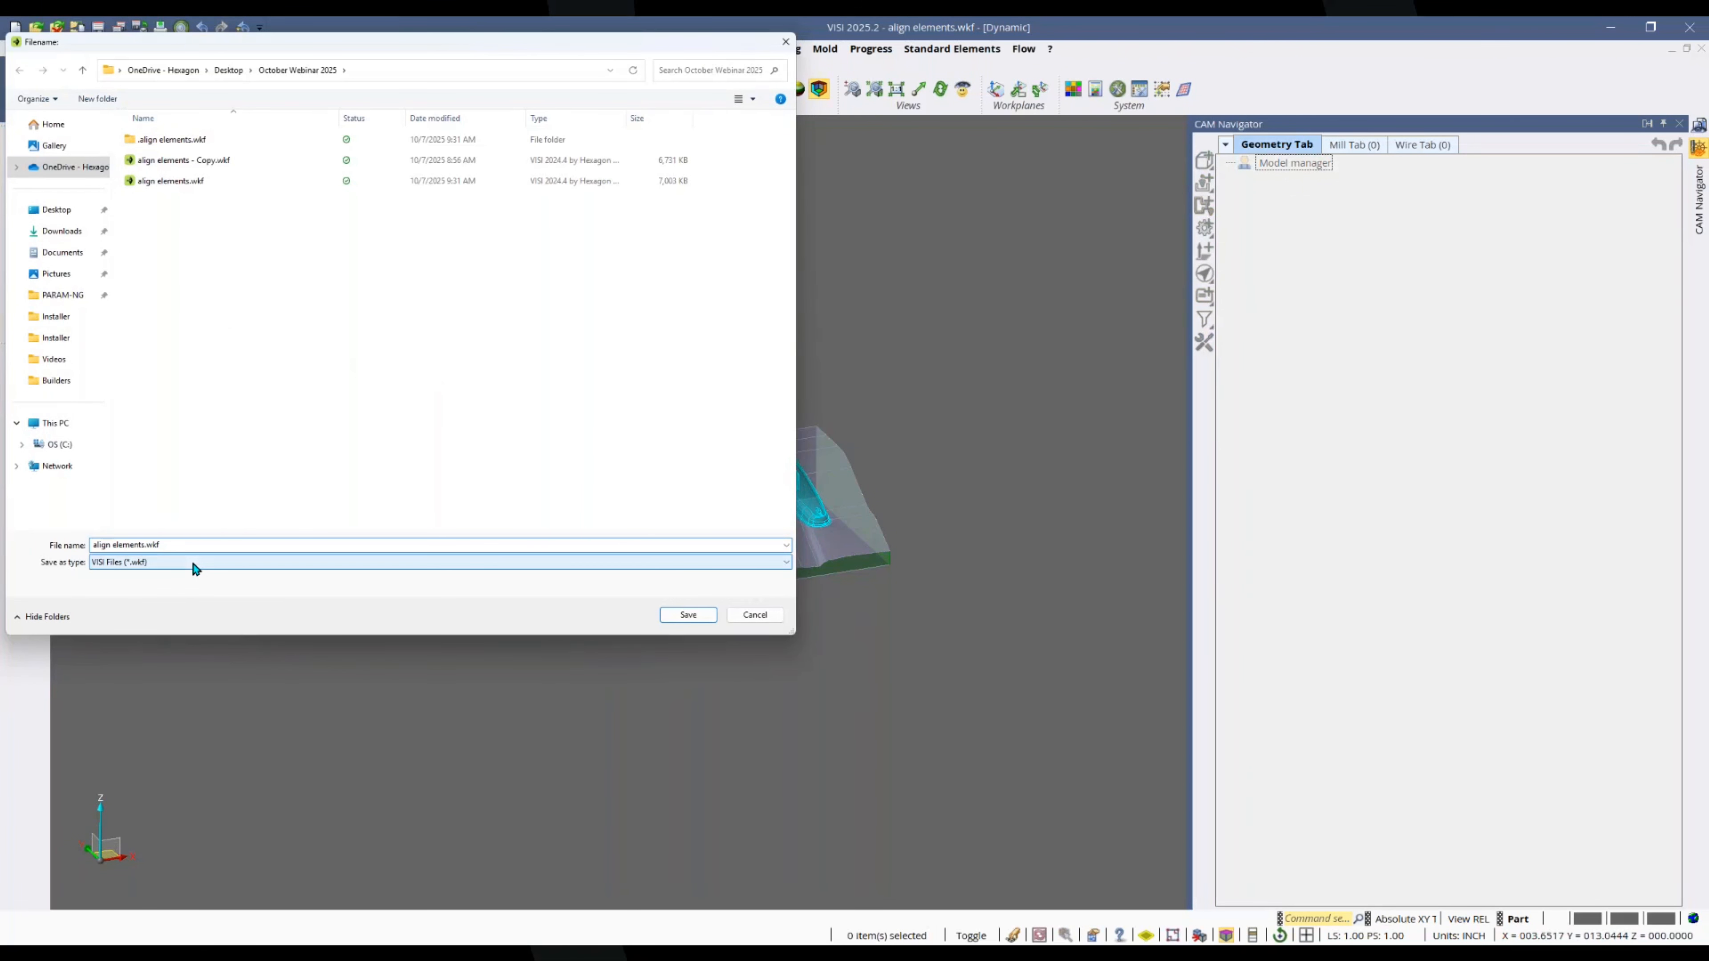
{"action": "left_click", "coordinate": [128, 796]}
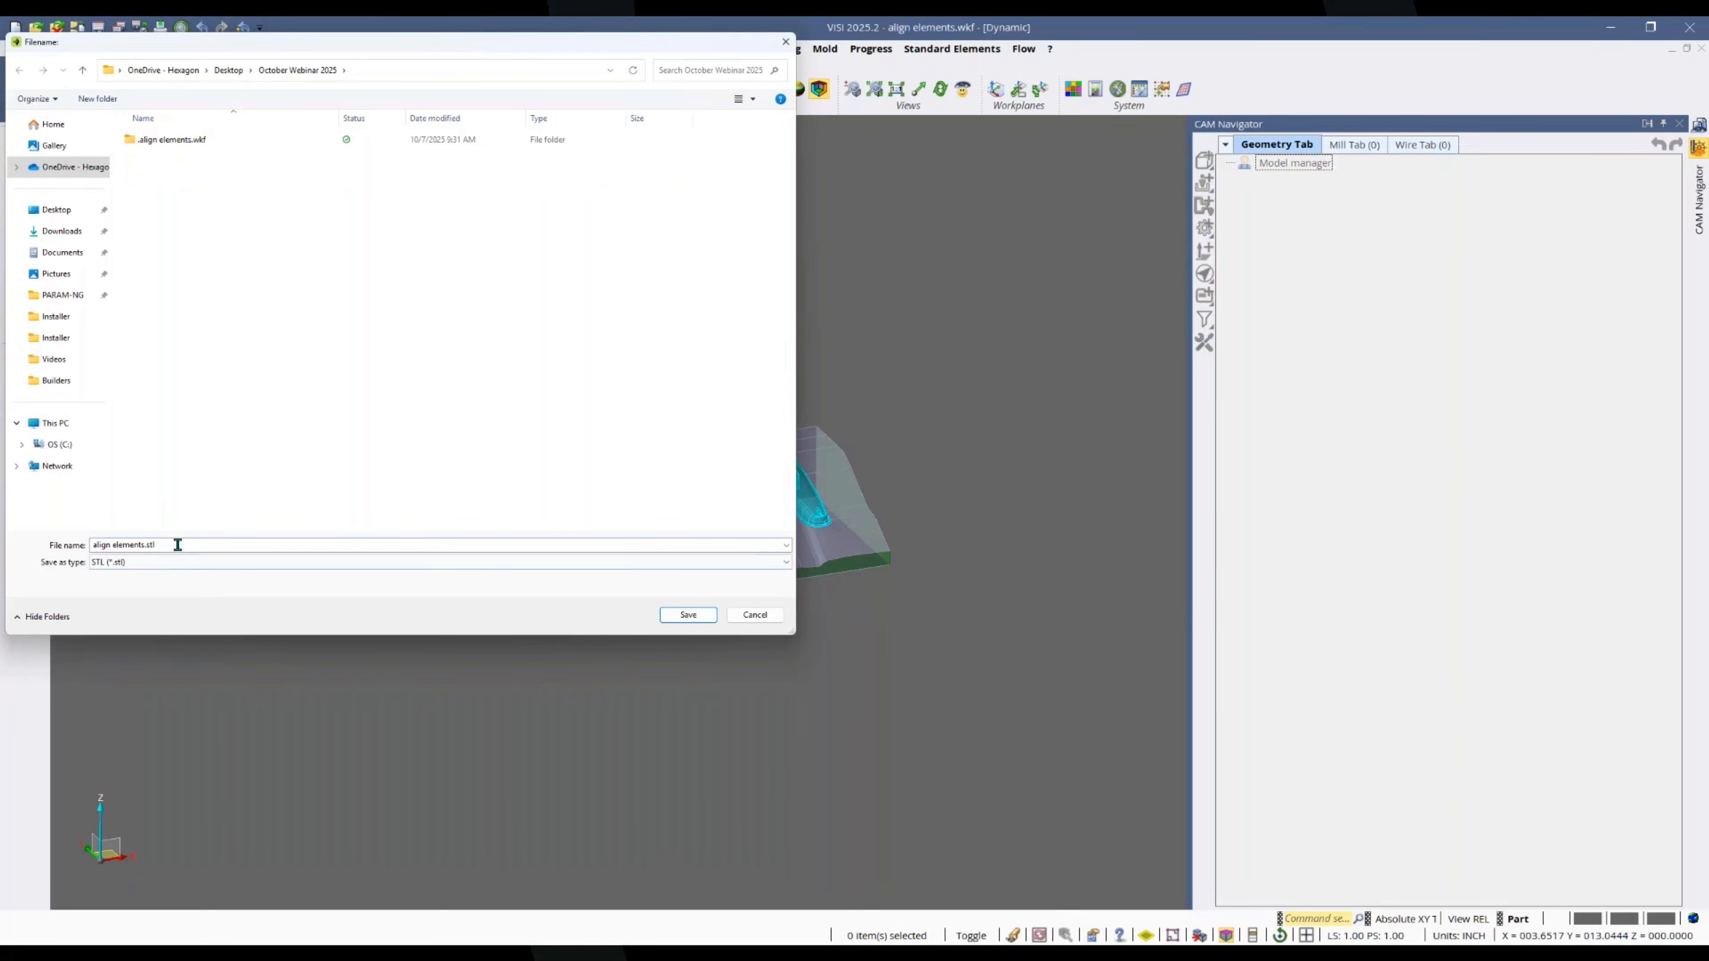
{"action": "left_click", "coordinate": [158, 561]}
{"action": "left_click", "coordinate": [108, 765]}
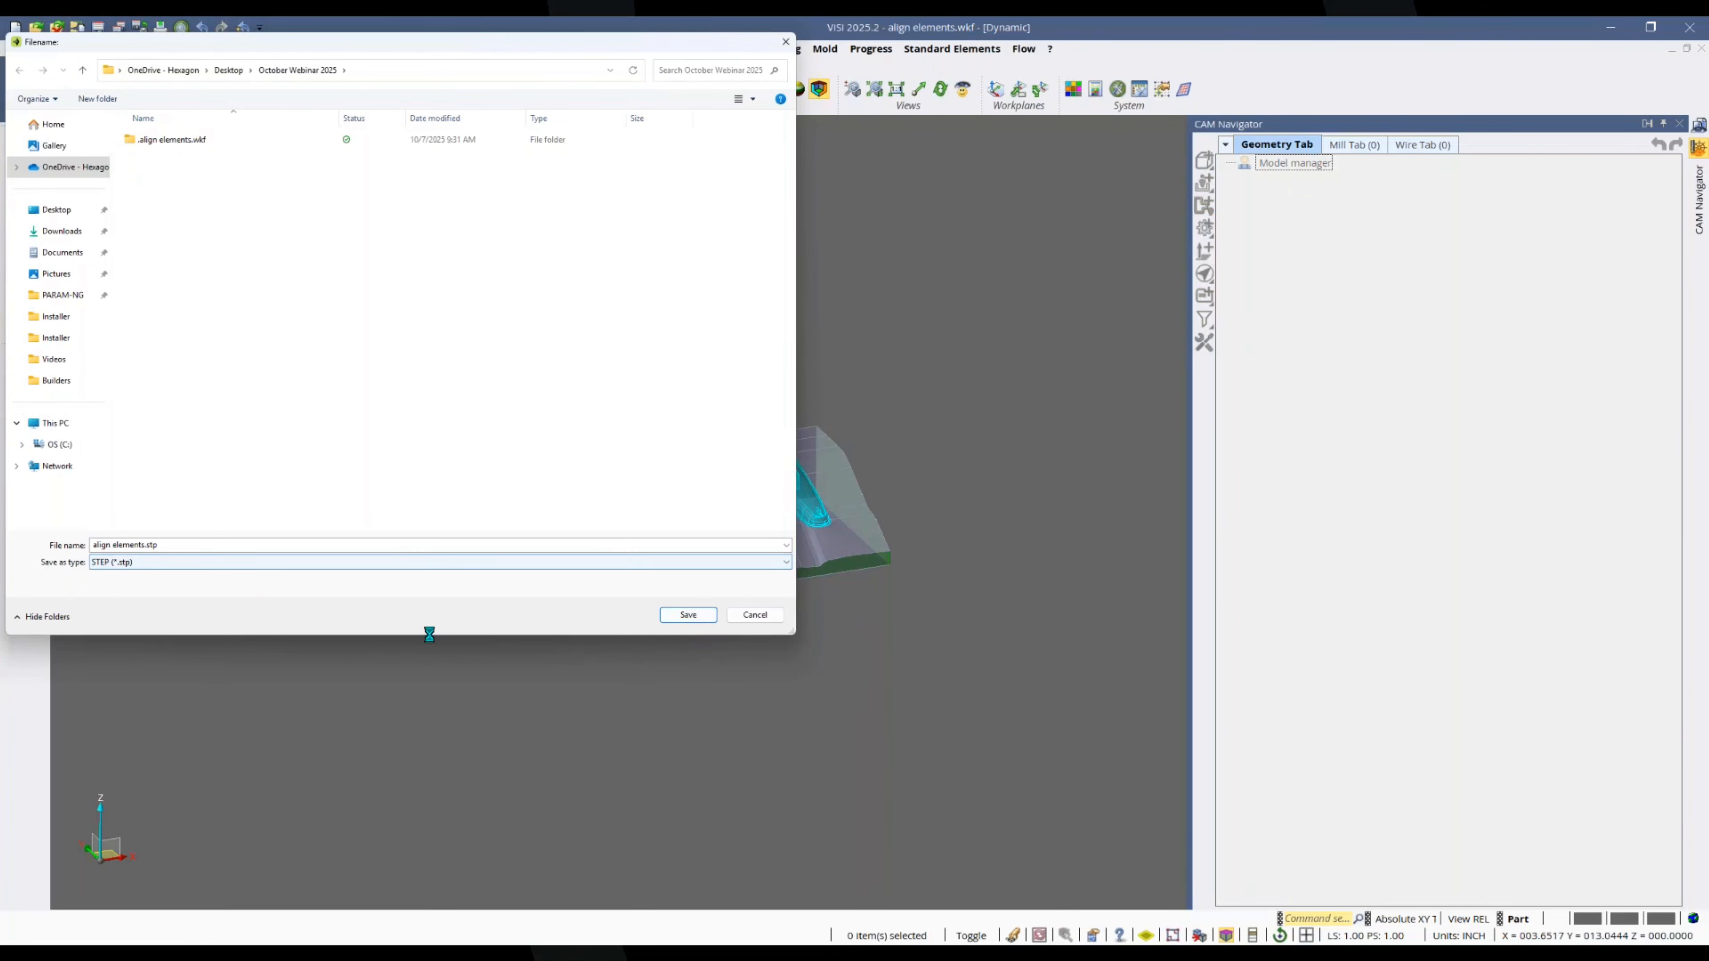
{"action": "left_click", "coordinate": [697, 619]}
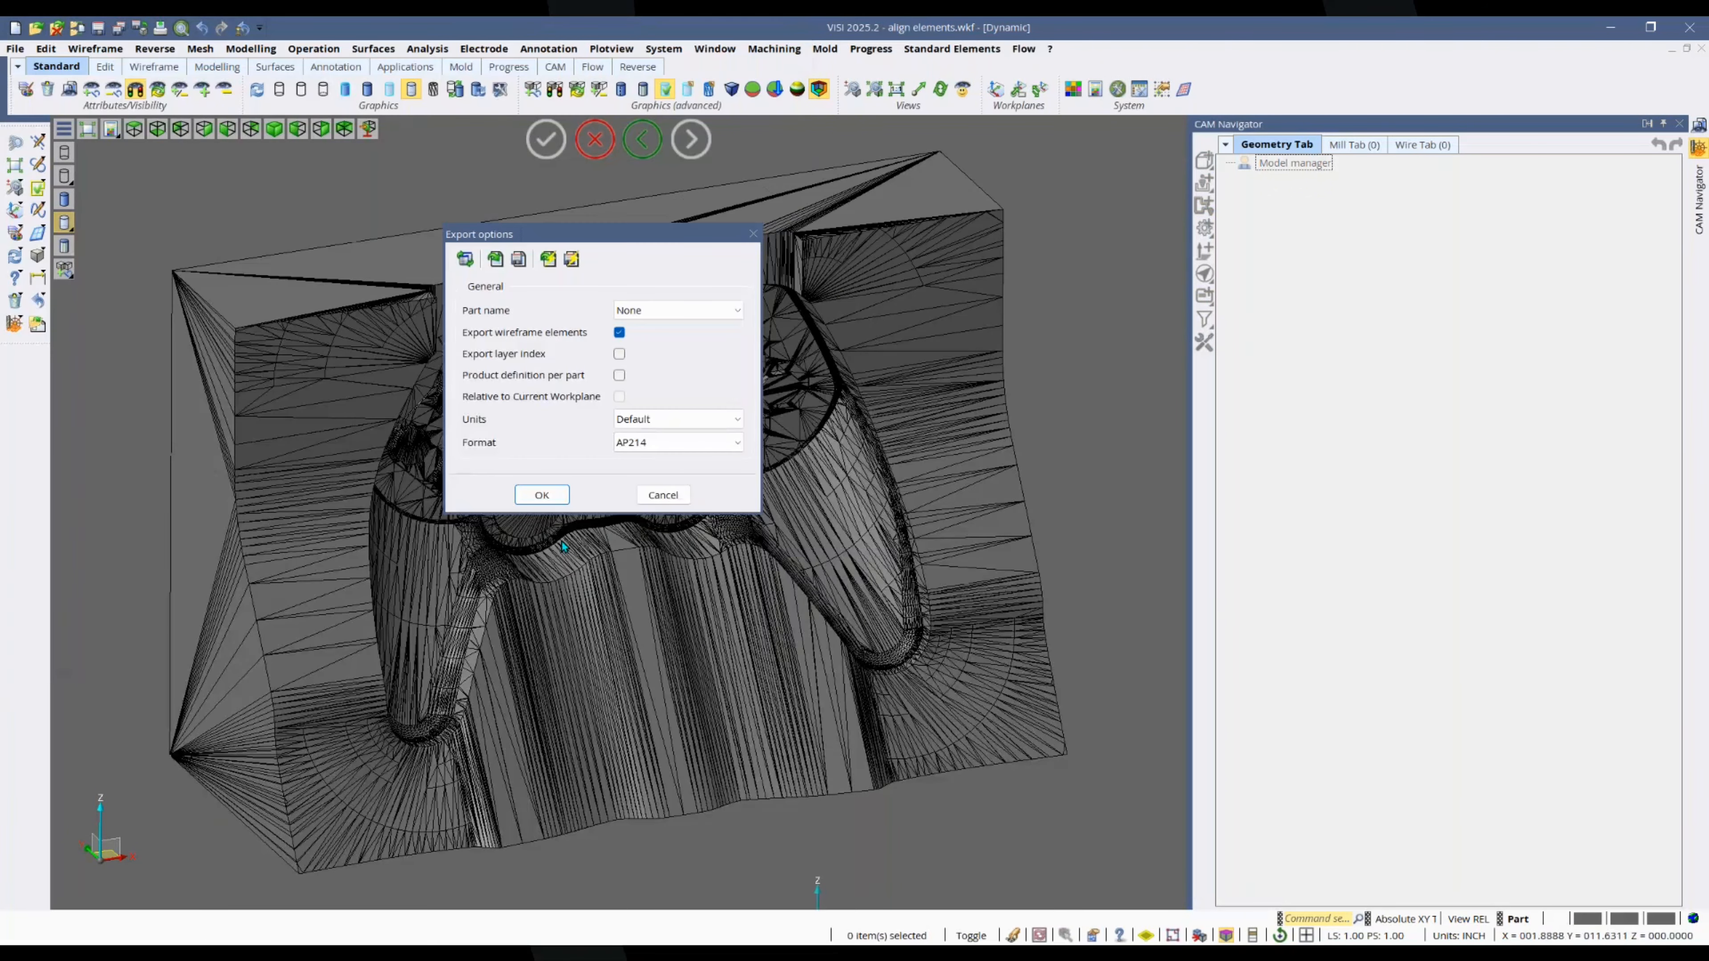
{"action": "left_click", "coordinate": [541, 494]}
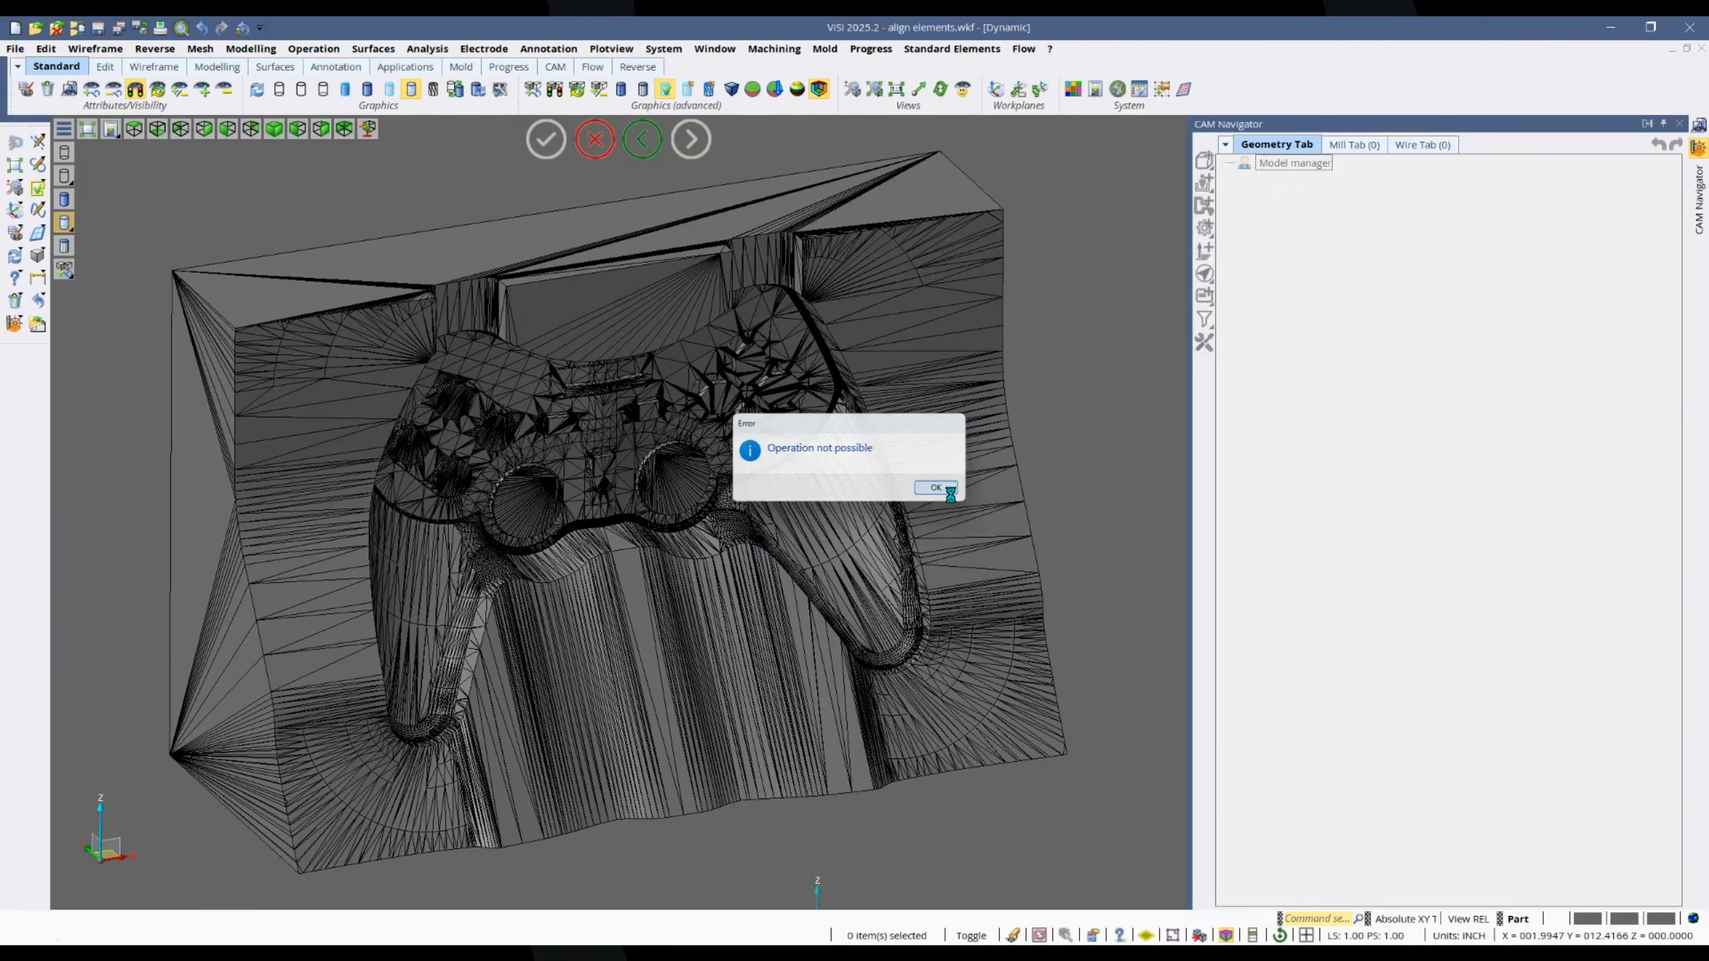
{"action": "left_click", "coordinate": [940, 487]}
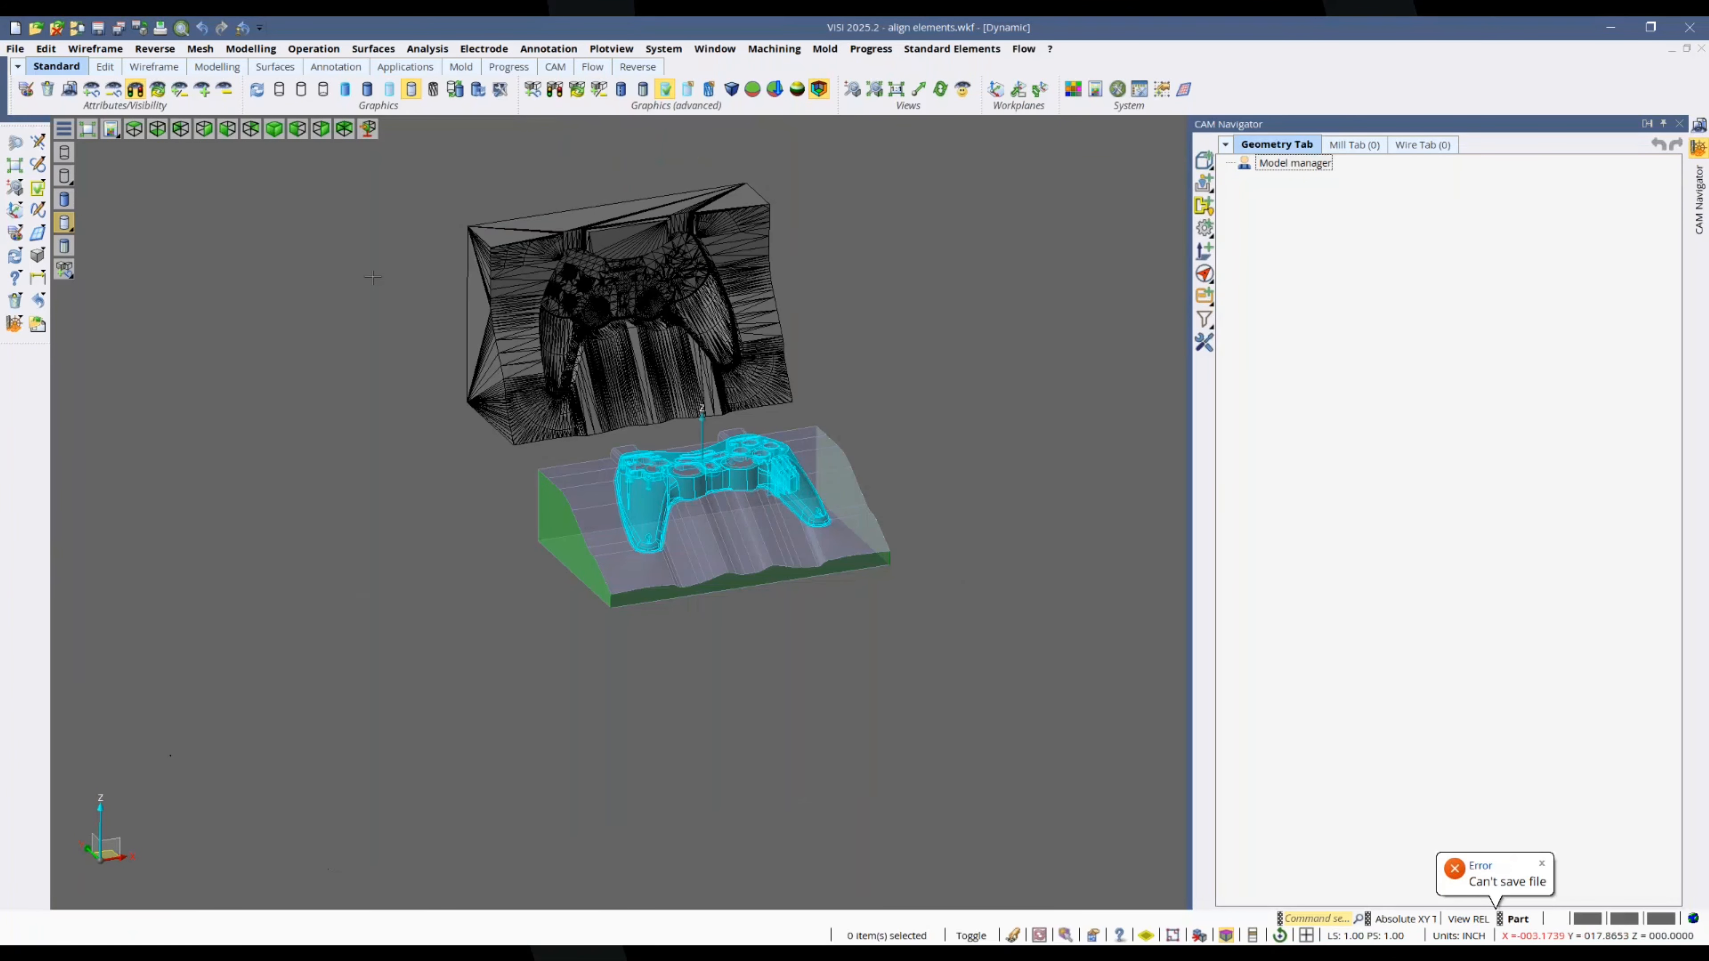
Step: Save the upper controller mesh as a separate part file in STL format
{"action": "left_click", "coordinate": [15, 48]}
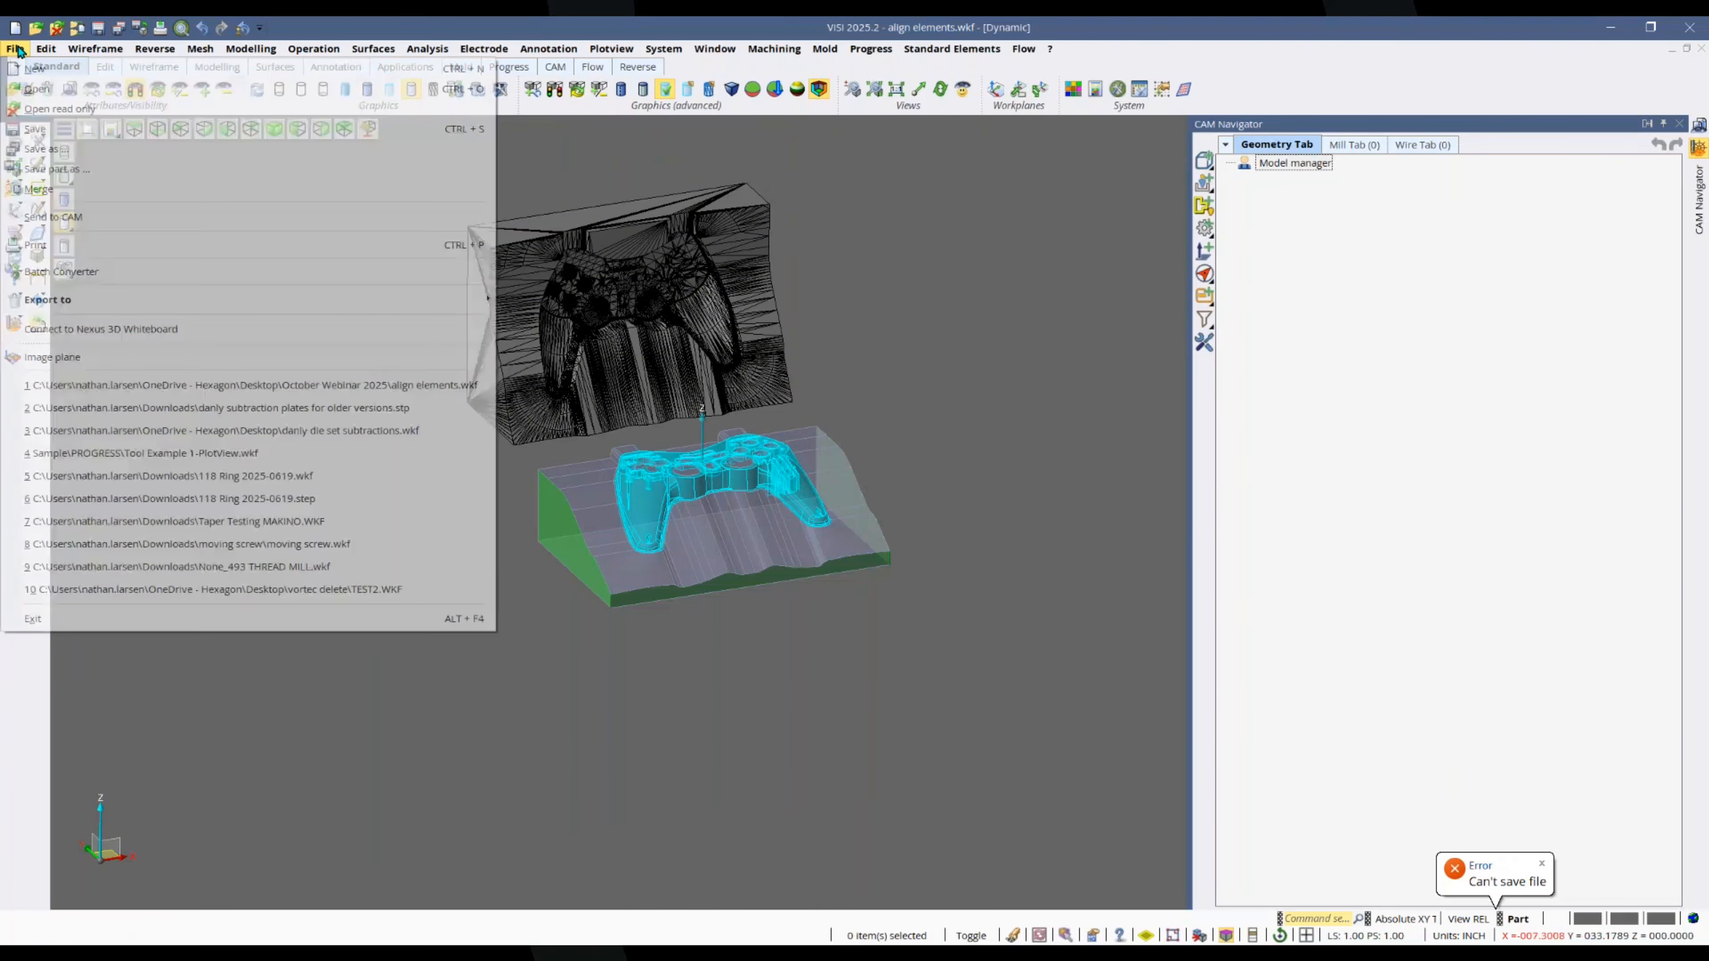
{"action": "left_click", "coordinate": [56, 170]}
{"action": "left_click", "coordinate": [680, 331]}
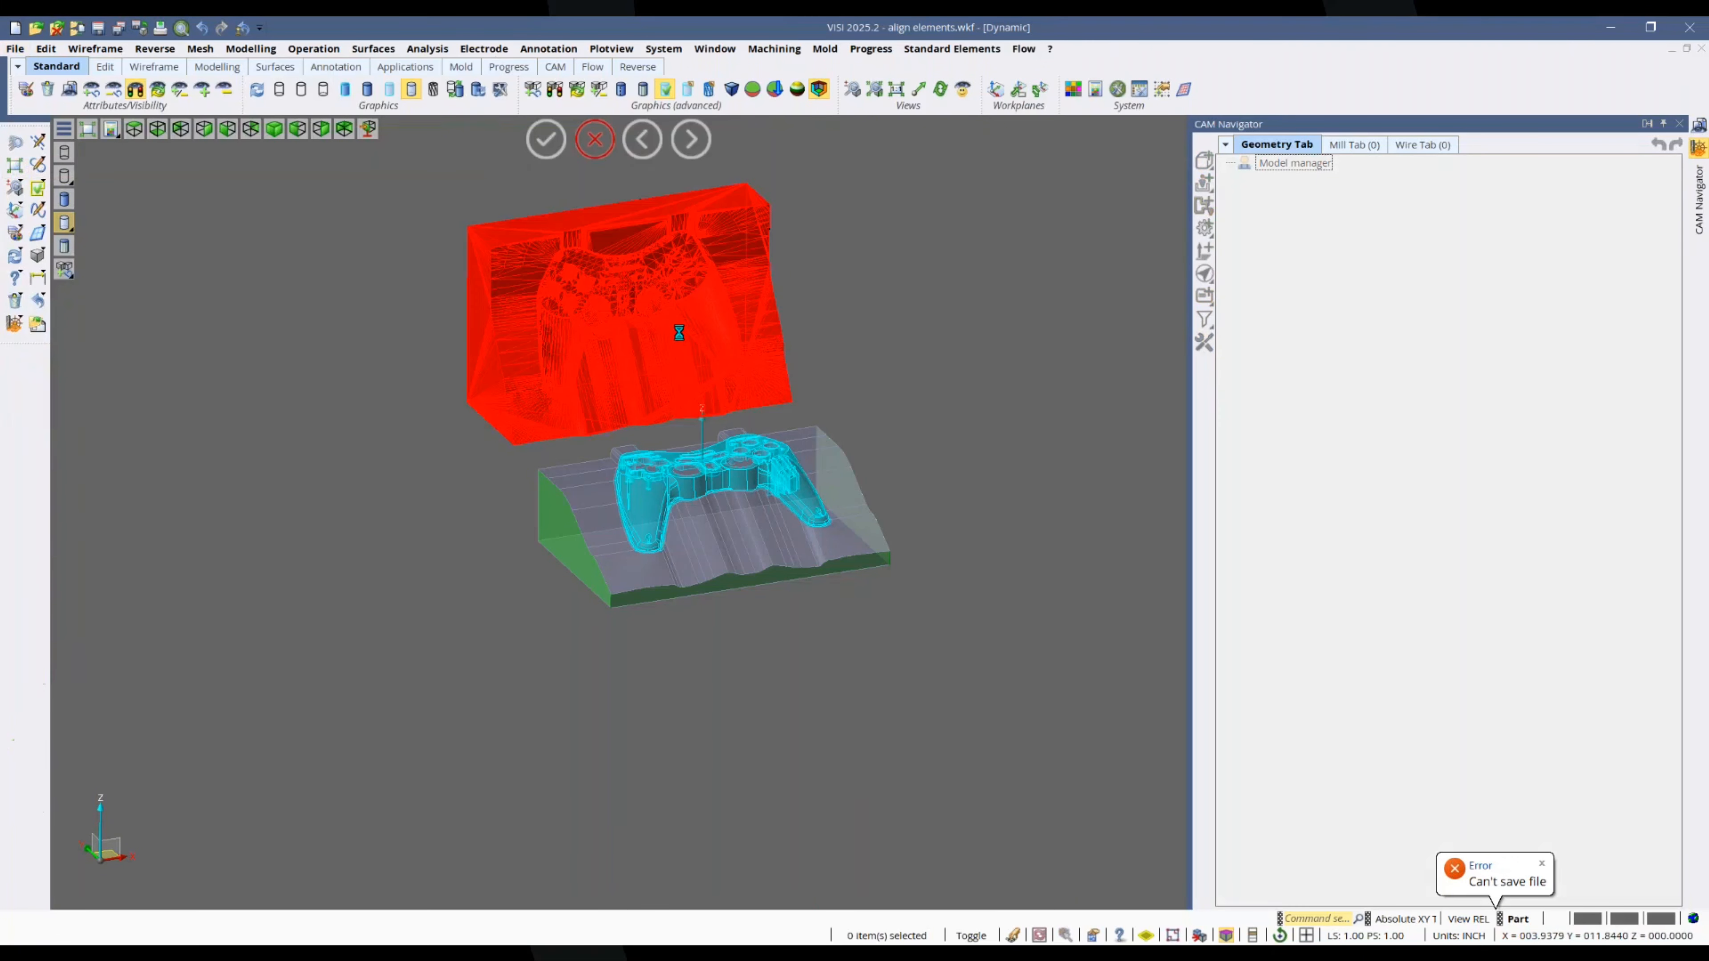
{"action": "right_click", "coordinate": [680, 331]}
{"action": "left_click", "coordinate": [267, 561]}
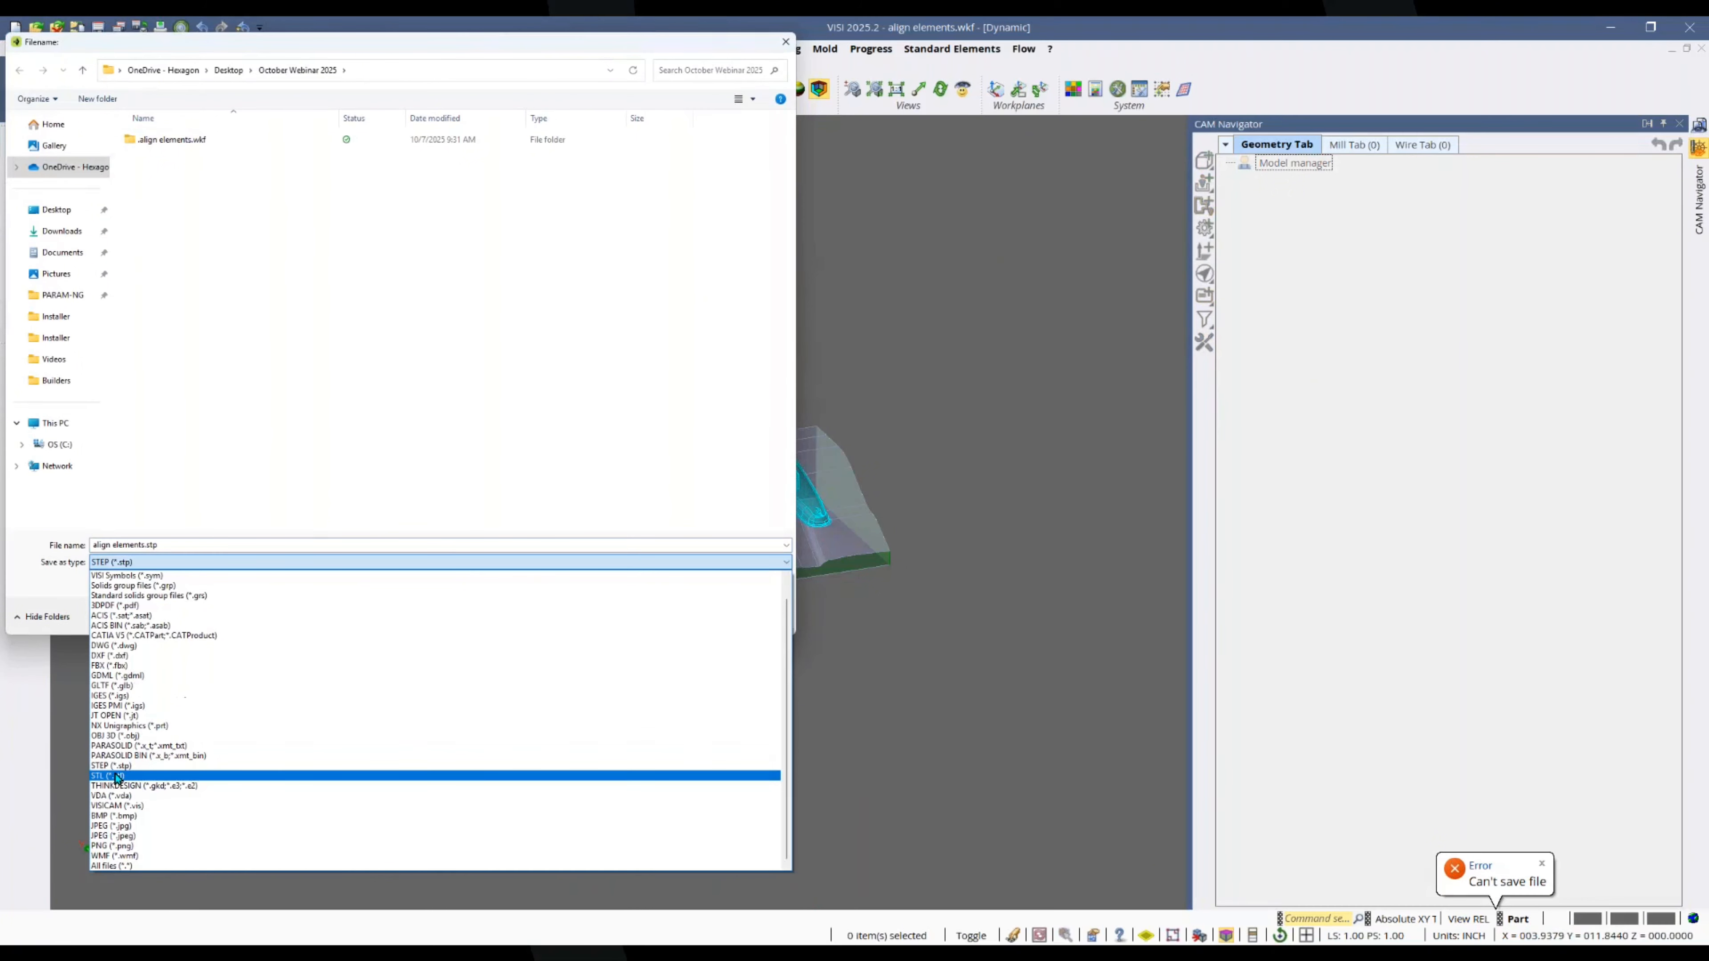
{"action": "left_click", "coordinate": [117, 779]}
{"action": "left_click", "coordinate": [698, 612]}
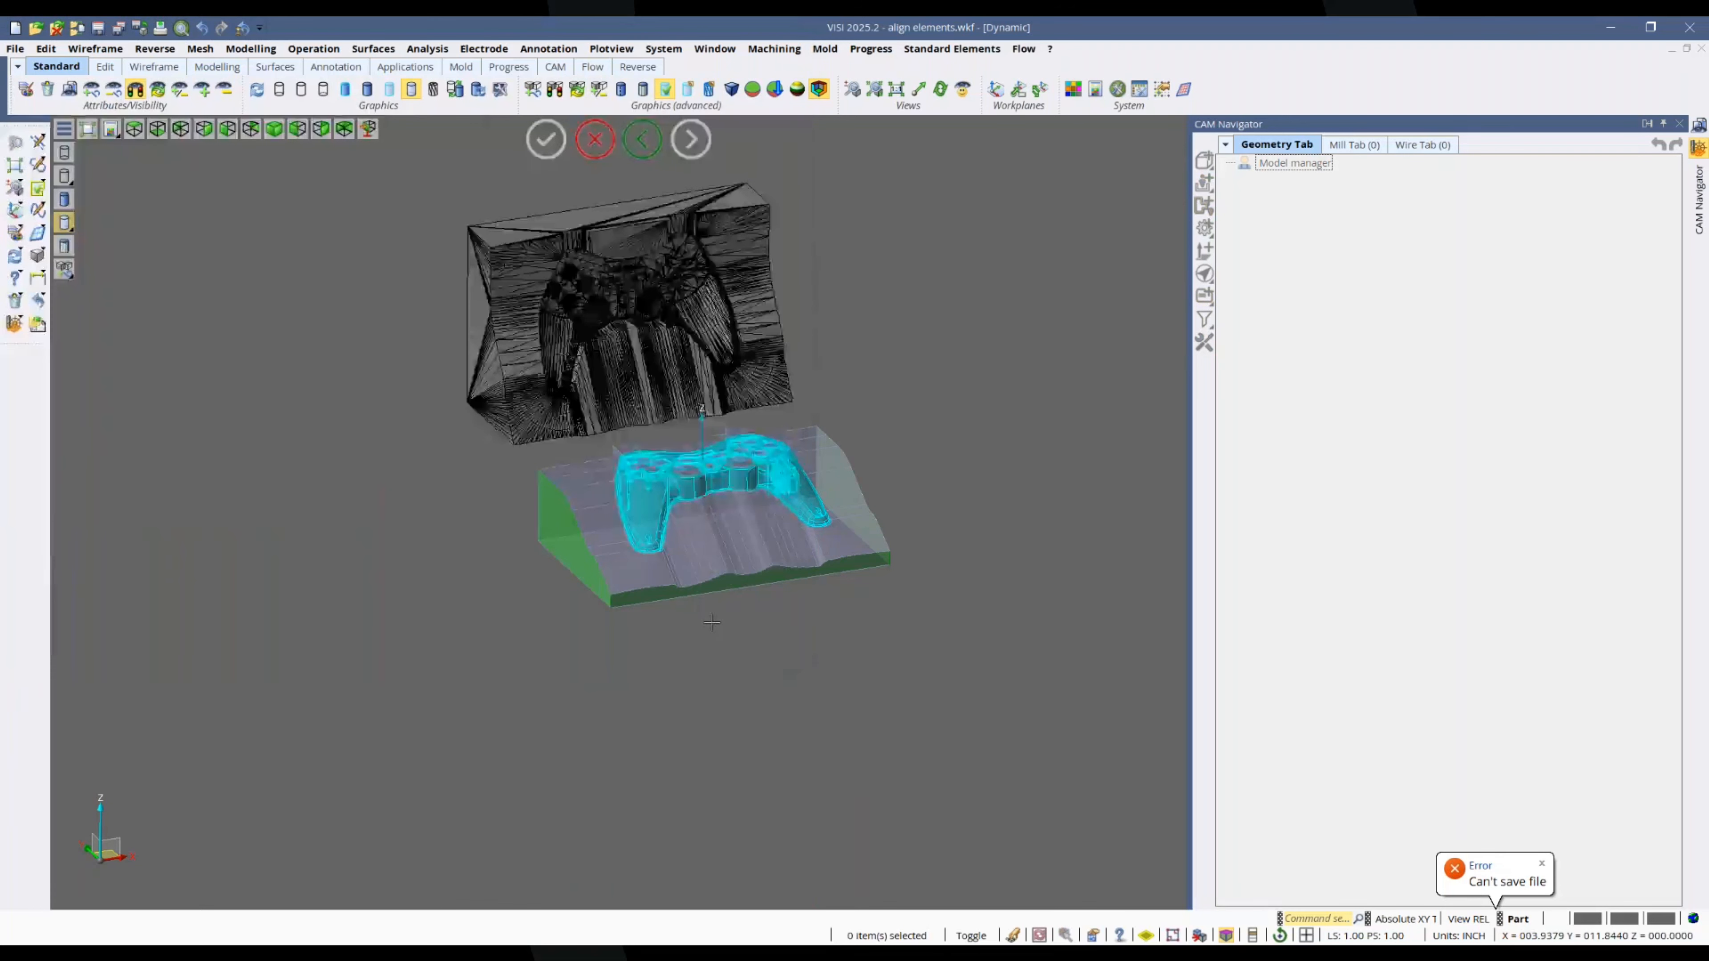
{"action": "key", "text": "Return"}
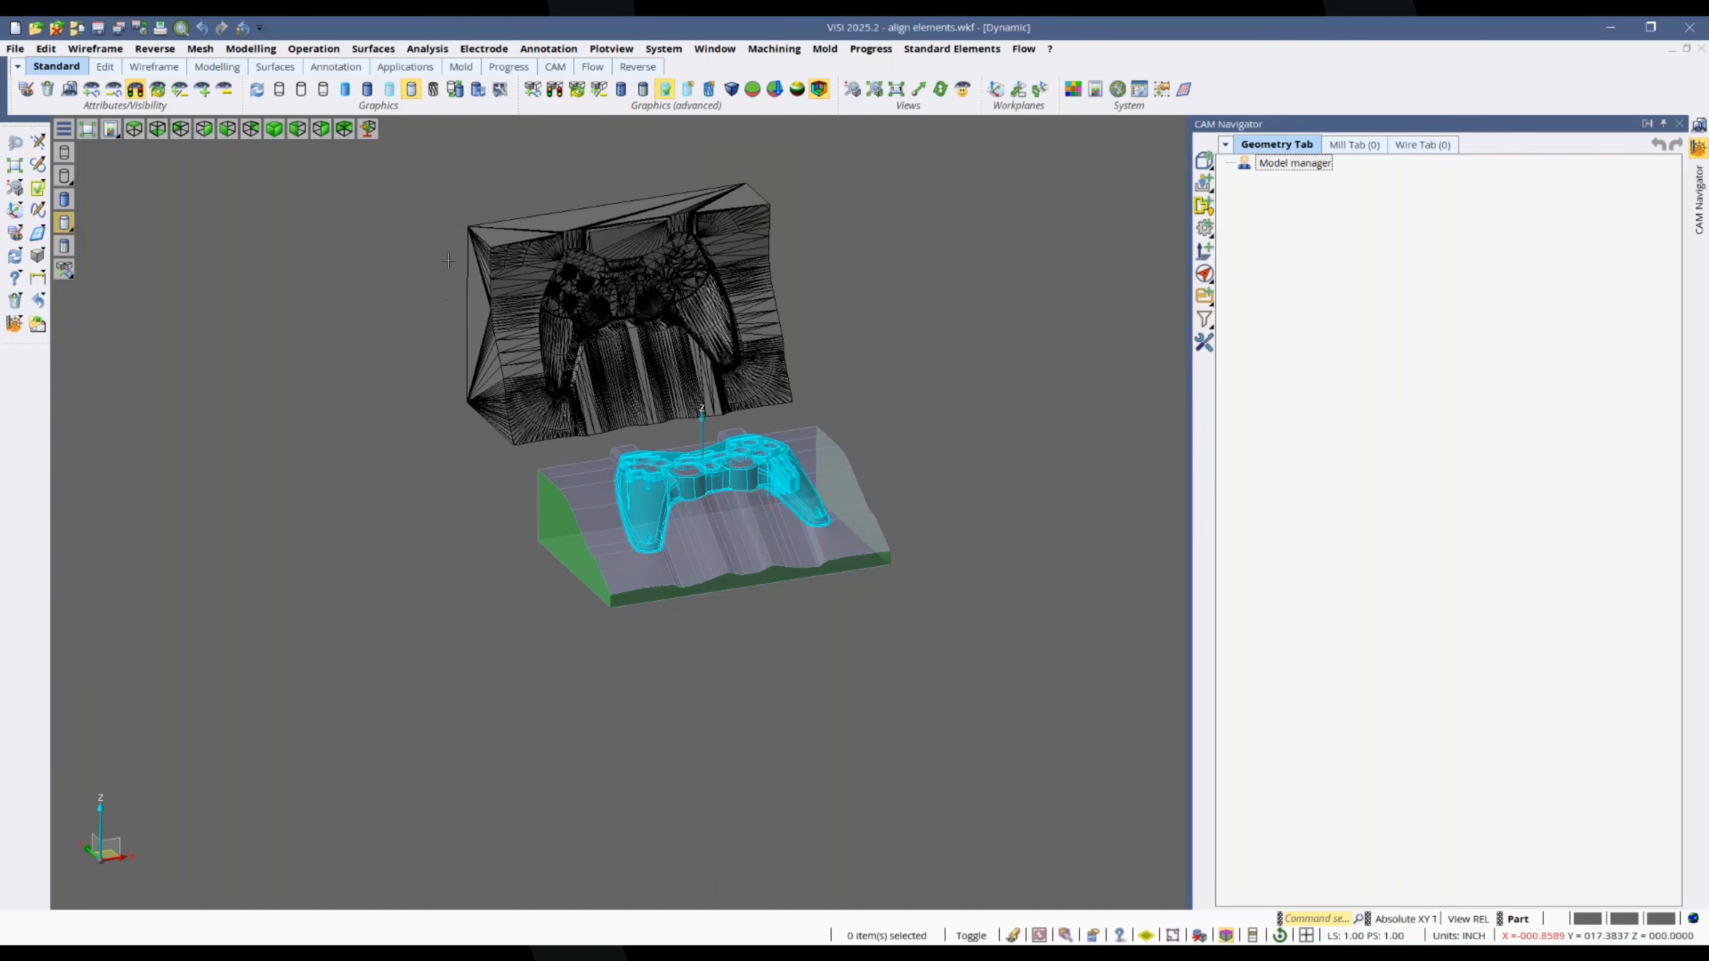
{"action": "left_click", "coordinate": [155, 48]}
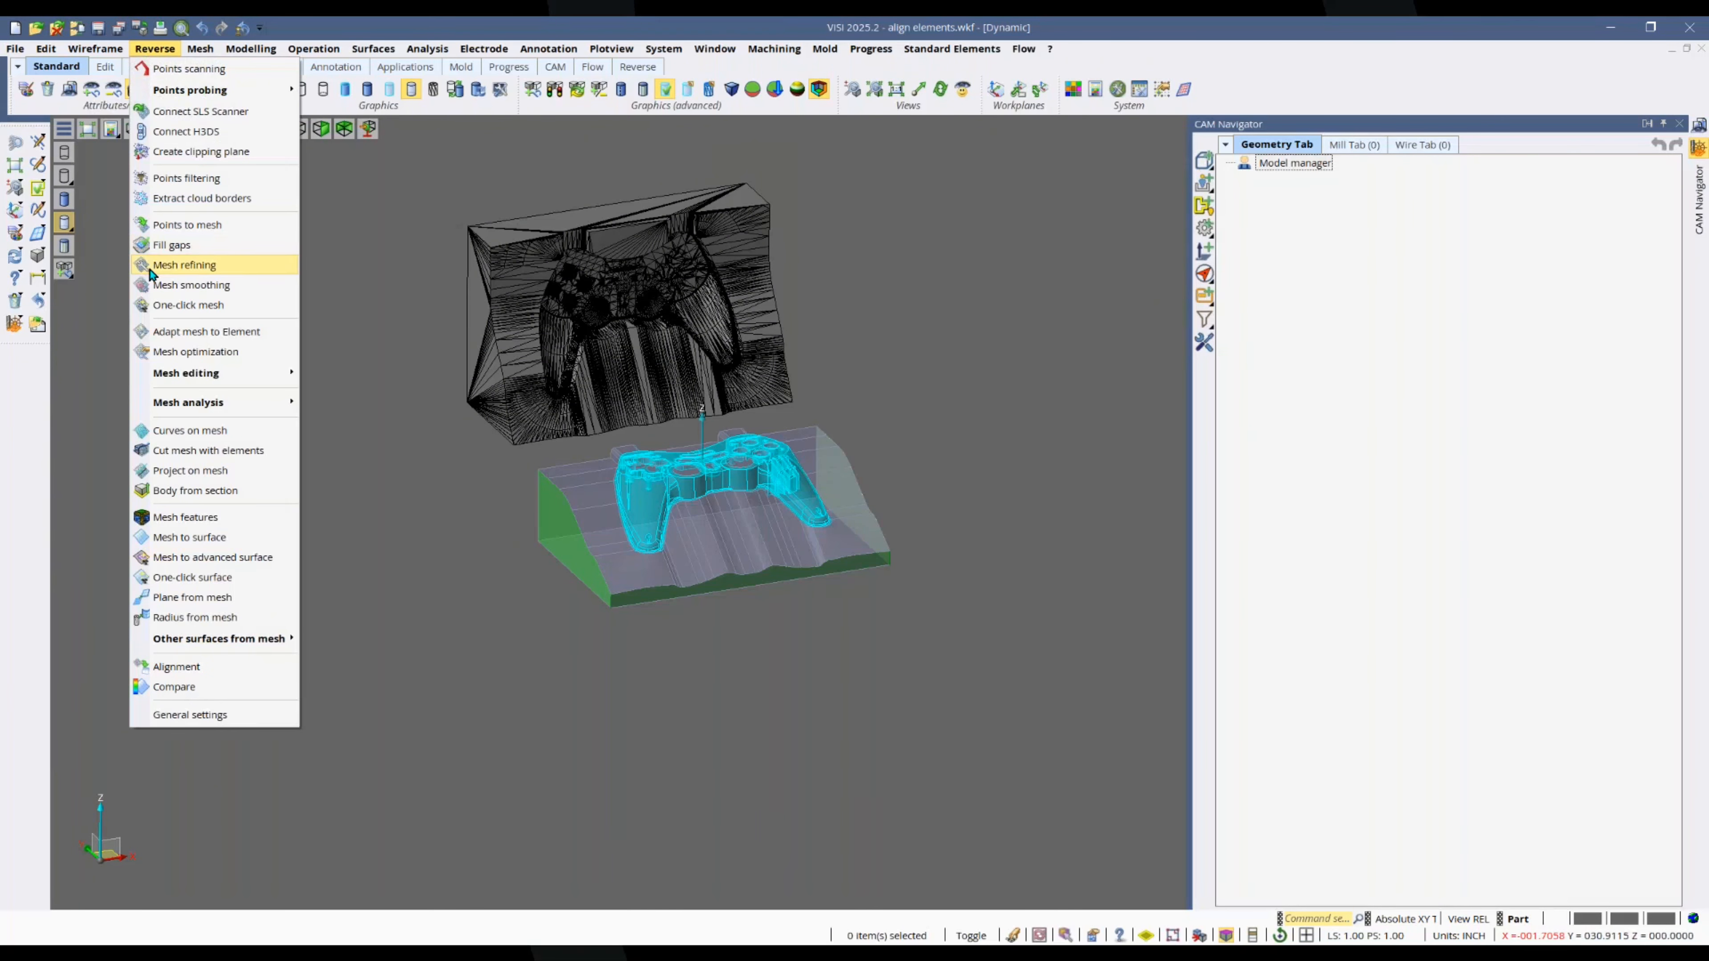
{"action": "mouse_move", "coordinate": [212, 384]}
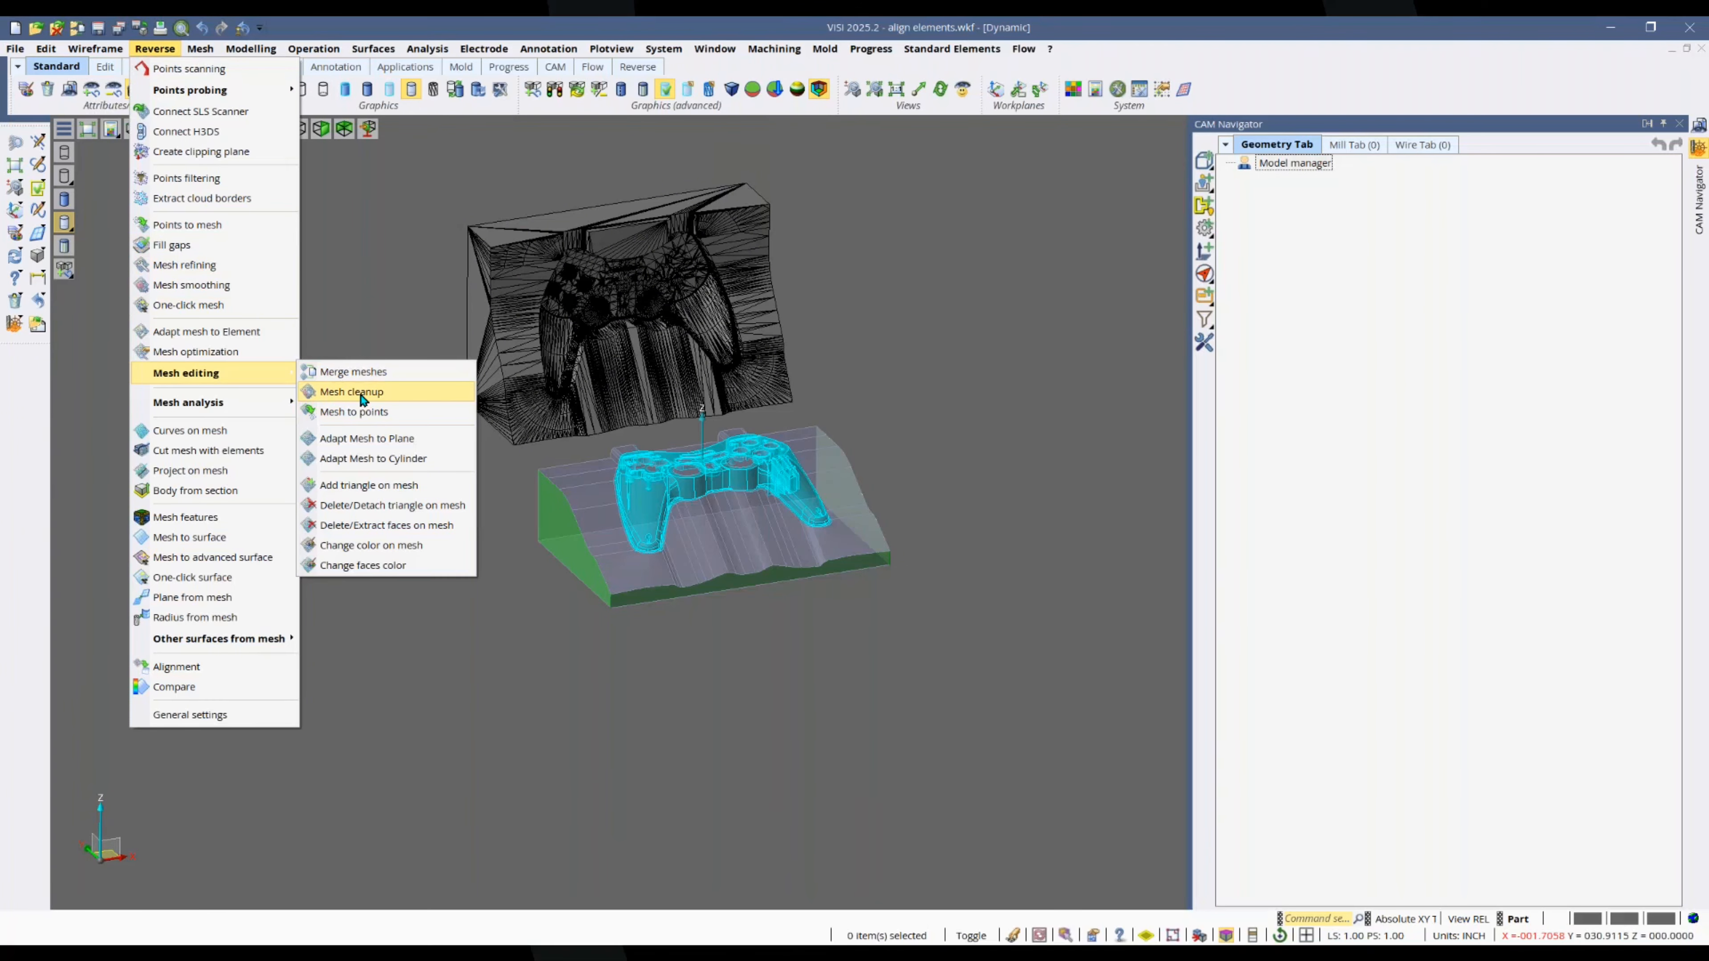
{"action": "left_click", "coordinate": [263, 53]}
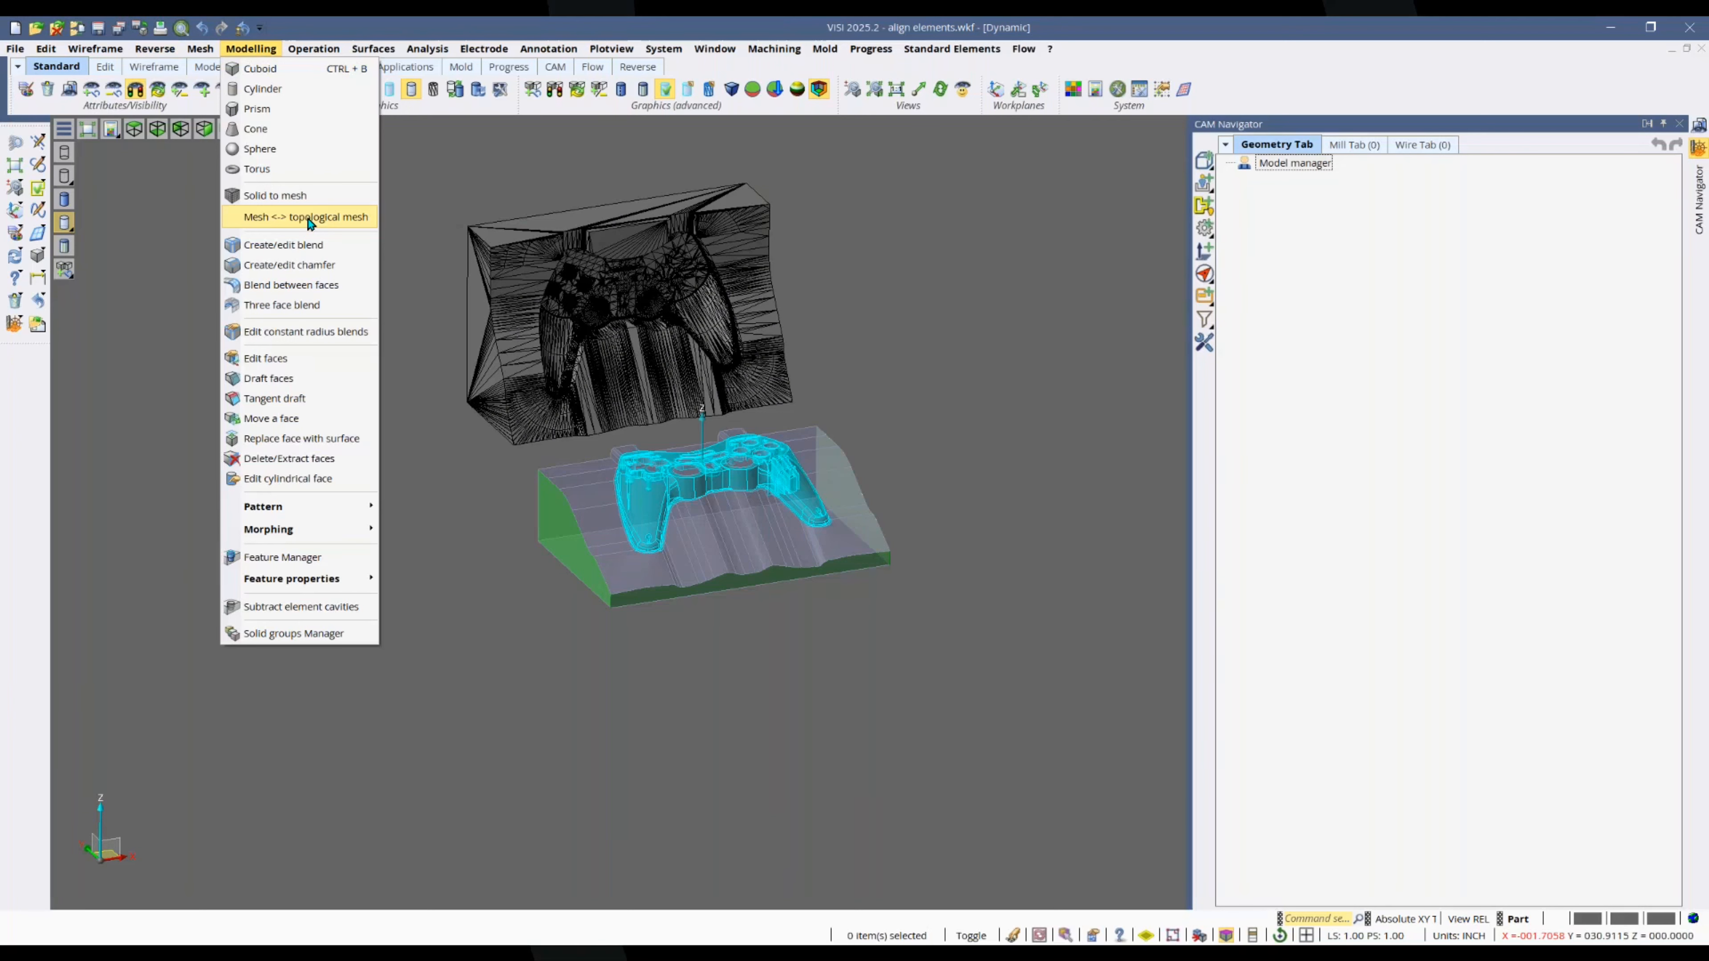
{"action": "mouse_move", "coordinate": [155, 49]}
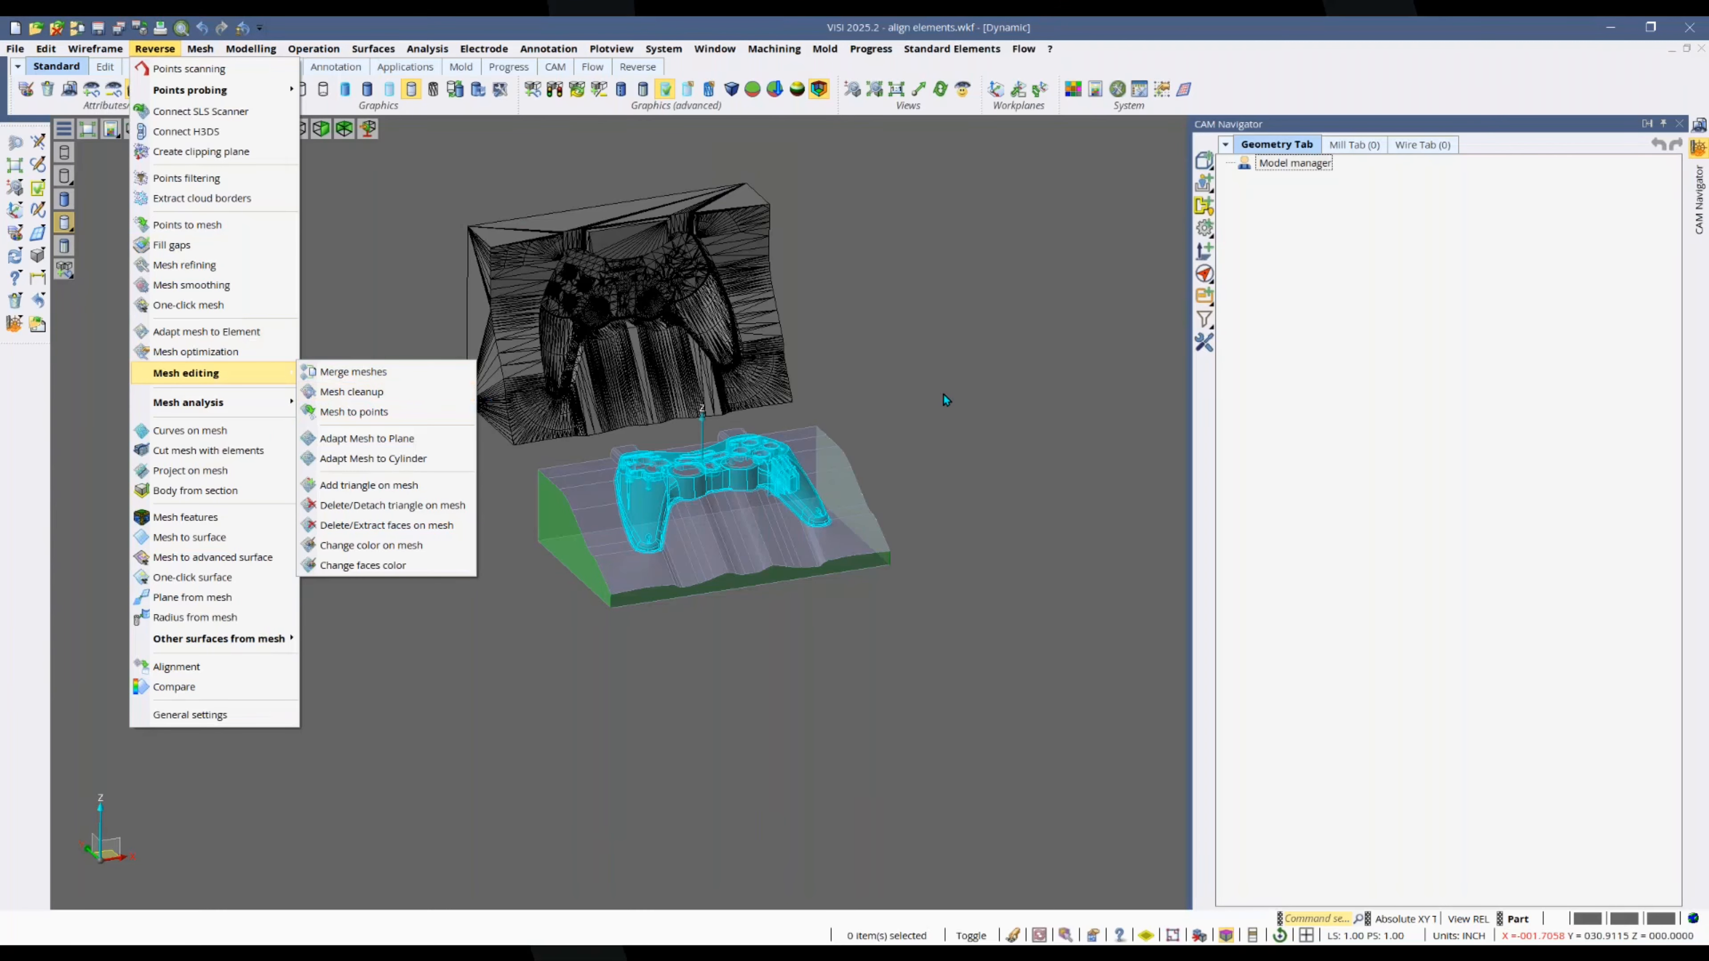
Step: Try copying the lower controller block 12.1875 along the X axis, toggling the wireframe preview on and off
{"action": "left_click", "coordinate": [955, 401]}
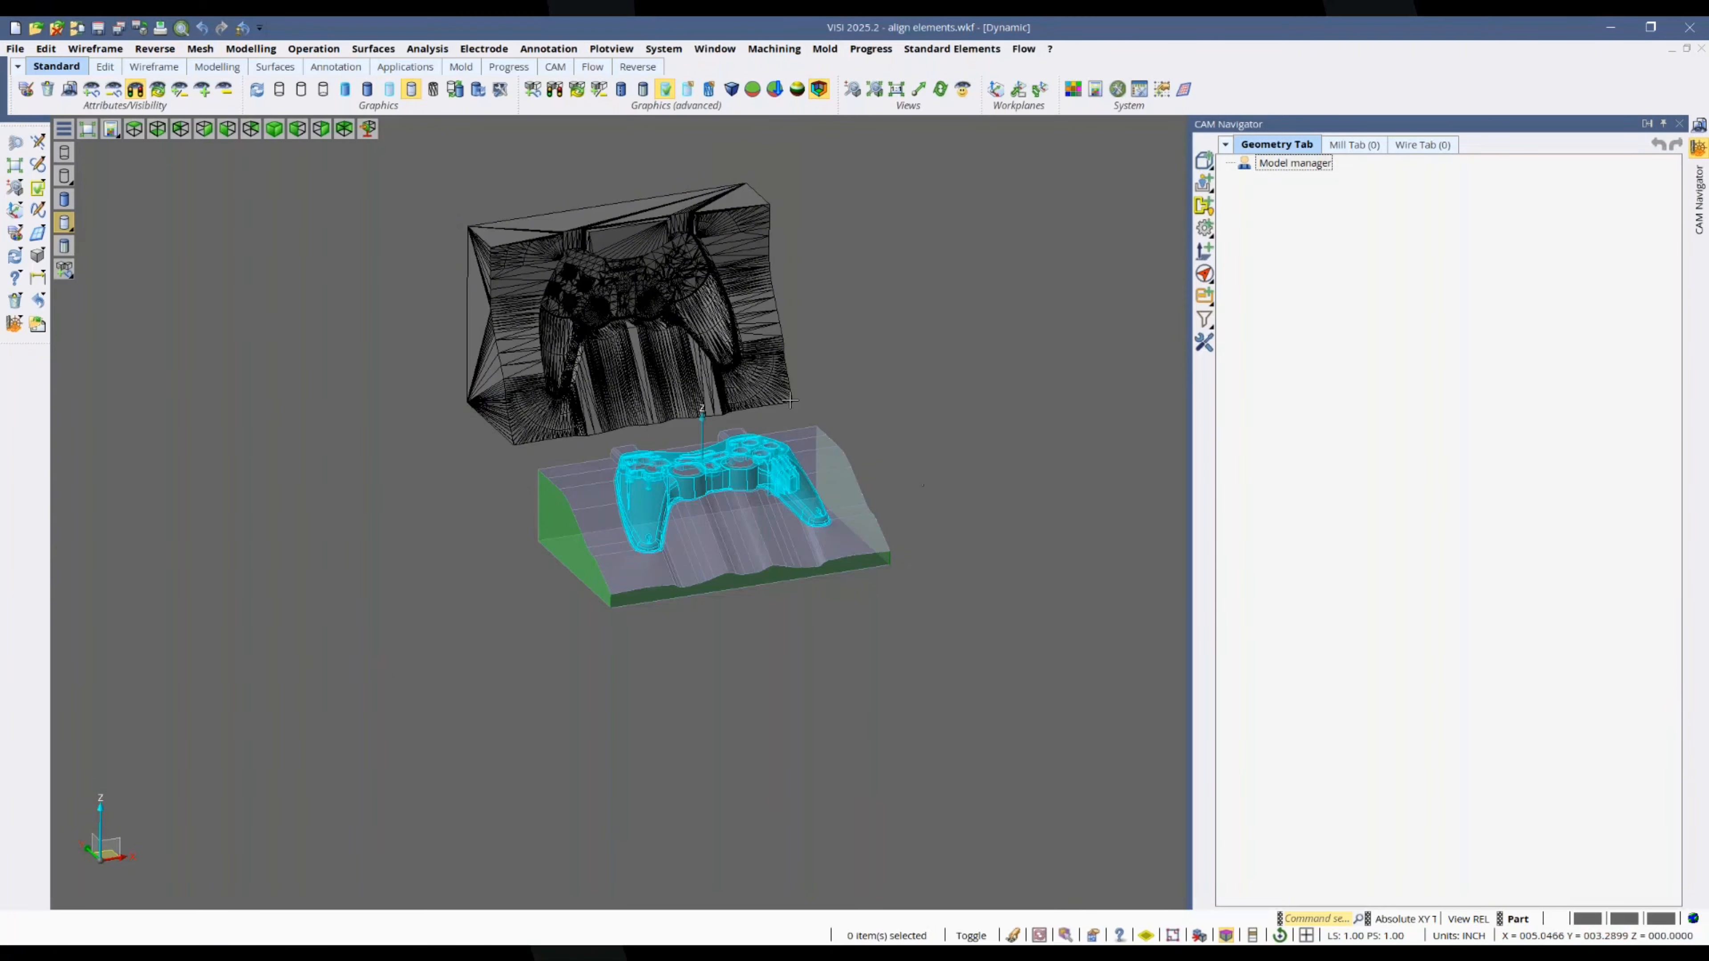
{"action": "right_click_drag", "start_coordinate": [195, 215], "coordinate": [217, 366]}
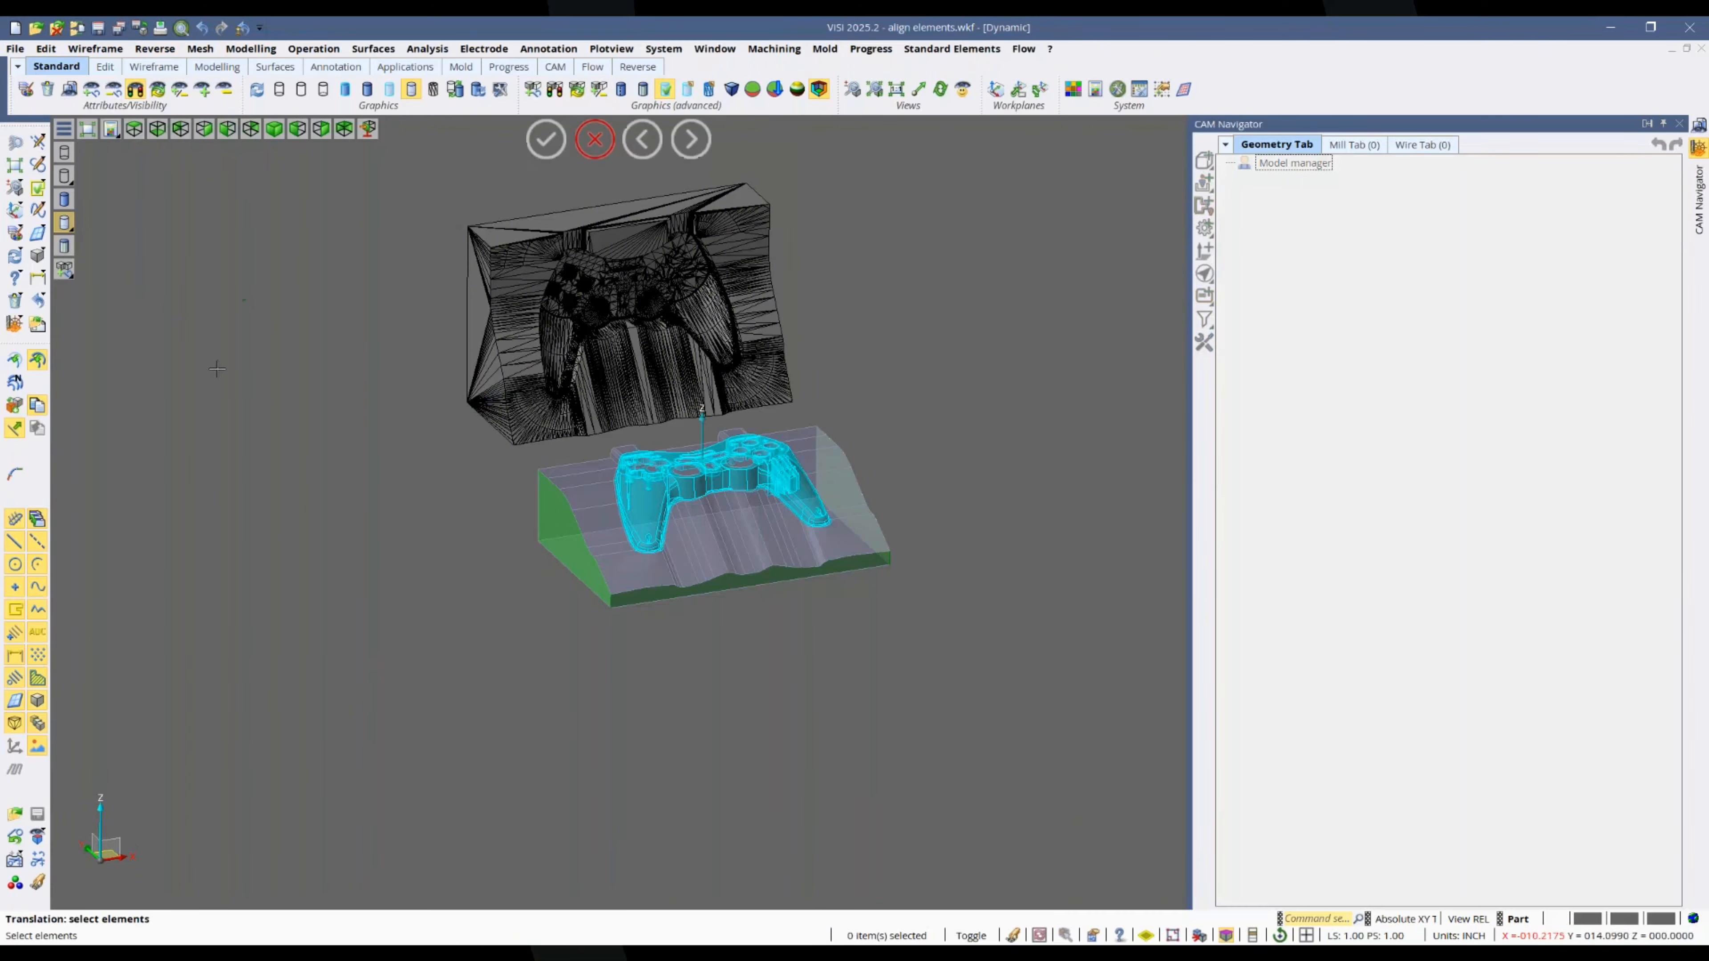
{"action": "left_click", "coordinate": [591, 509]}
{"action": "right_click", "coordinate": [592, 509]}
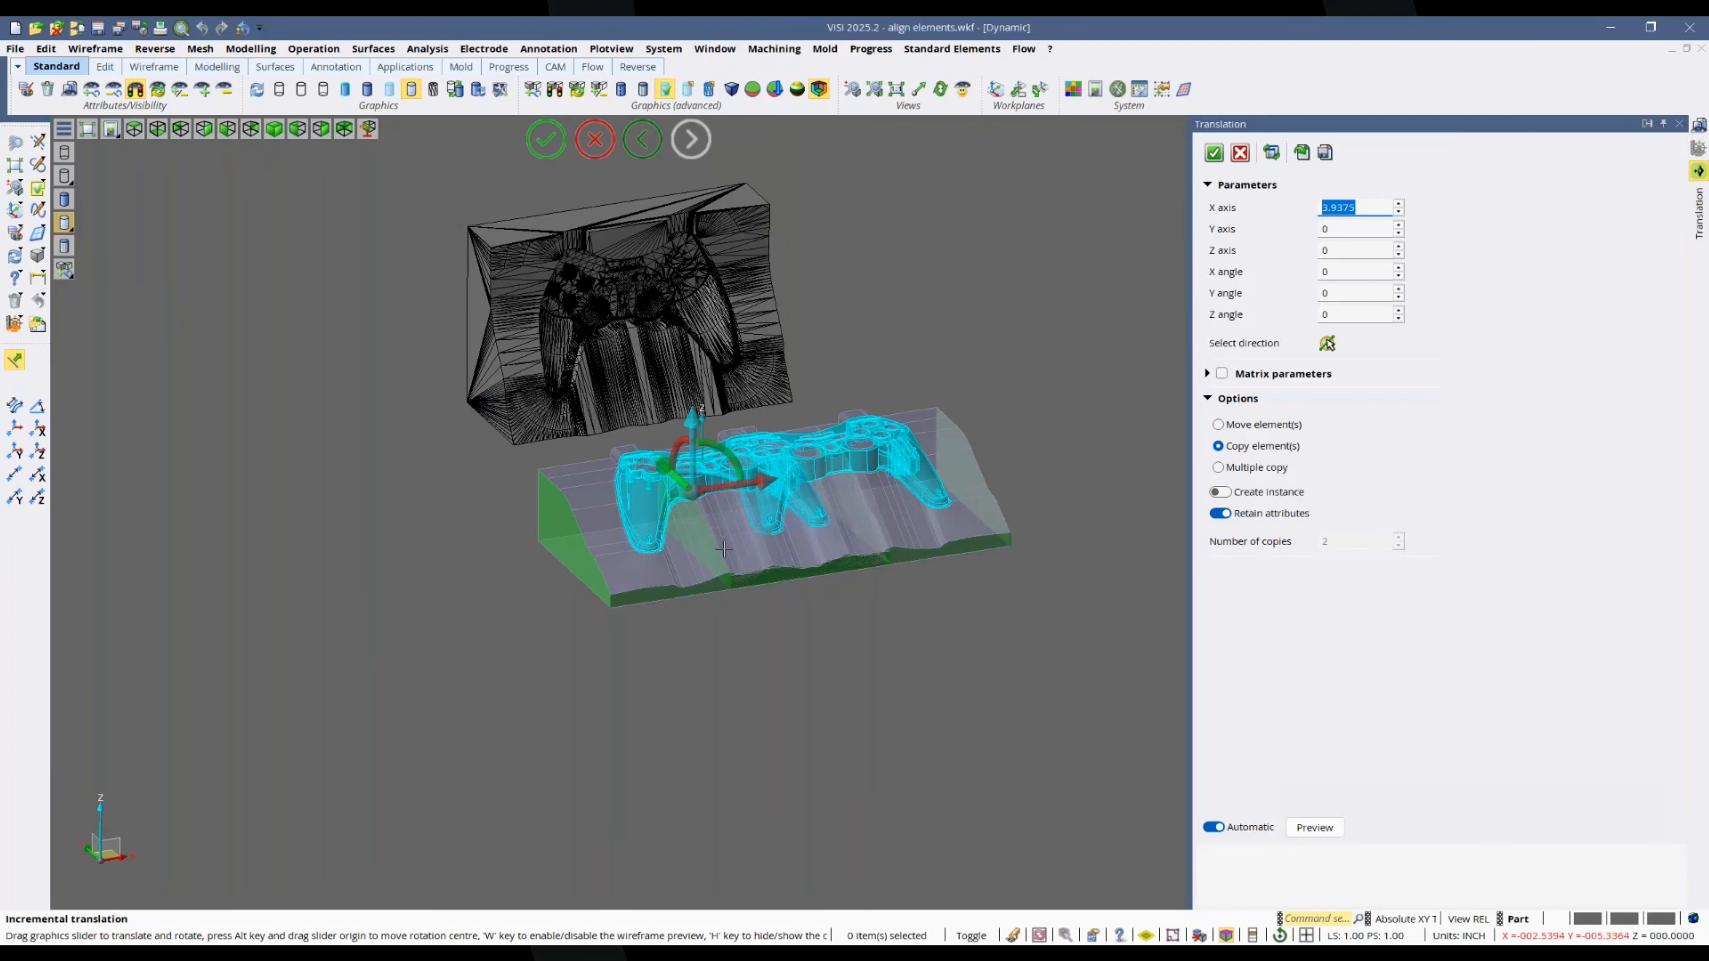
{"action": "left_click_drag", "start_coordinate": [767, 476], "coordinate": [1003, 441]}
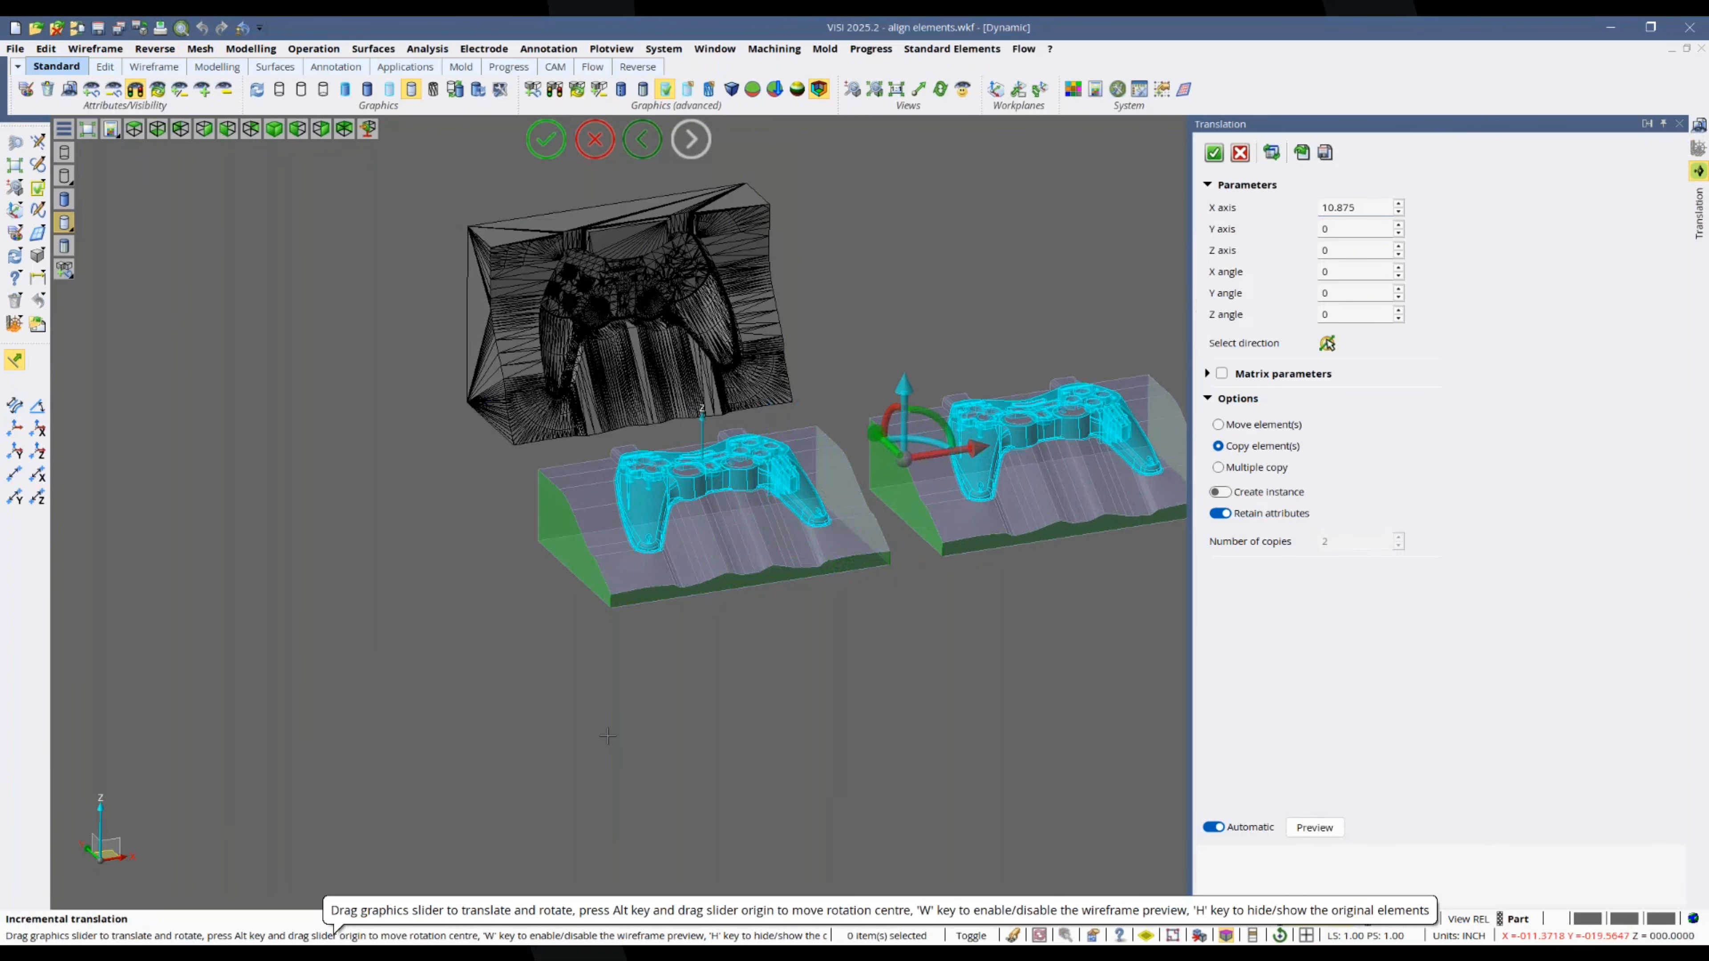
{"action": "key", "text": "w"}
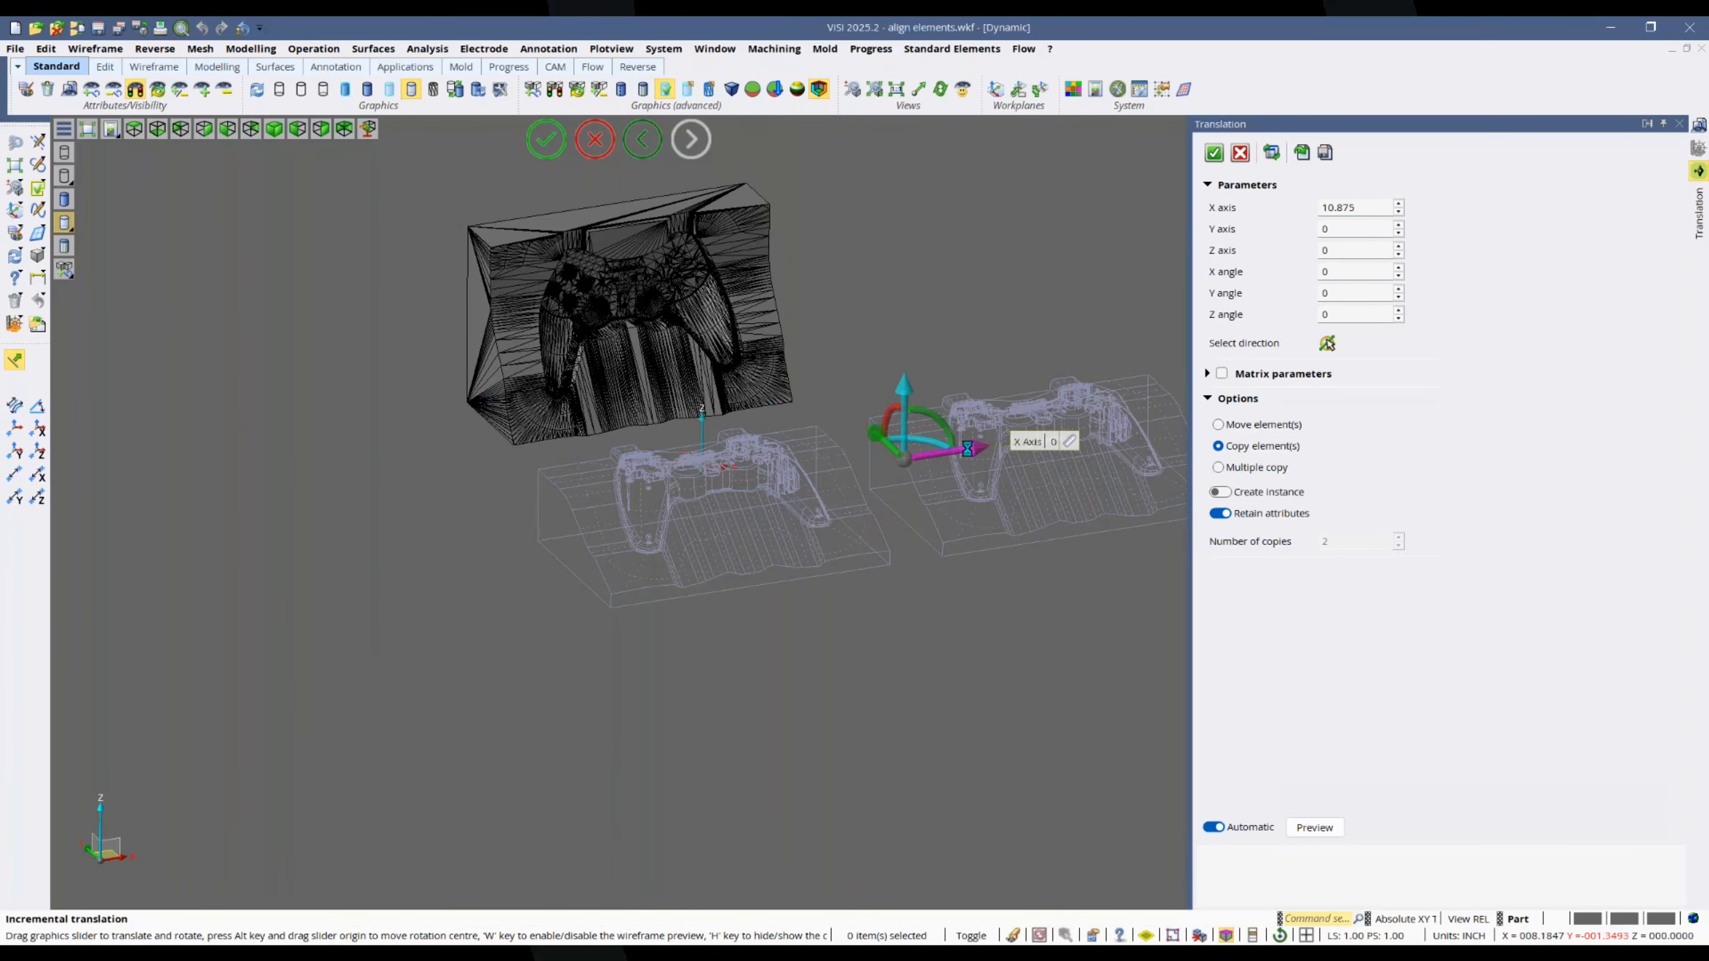
{"action": "left_click_drag", "start_coordinate": [968, 447], "coordinate": [1008, 445]}
{"action": "key", "text": "w"}
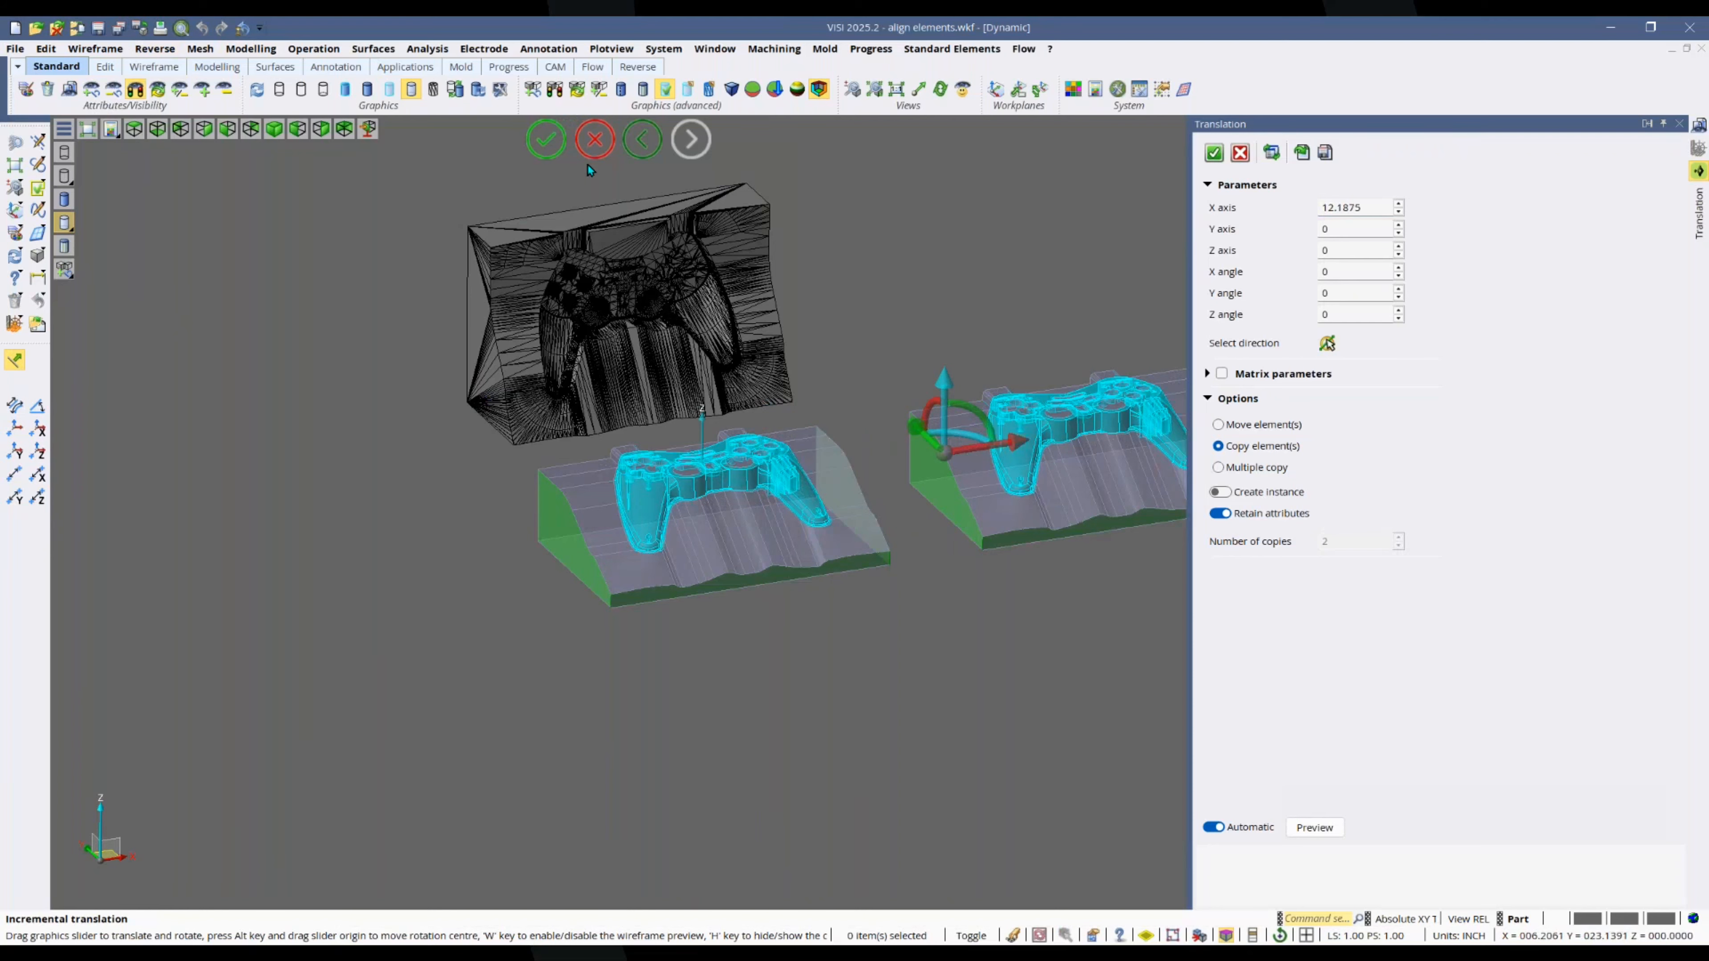
{"action": "left_click", "coordinate": [595, 142]}
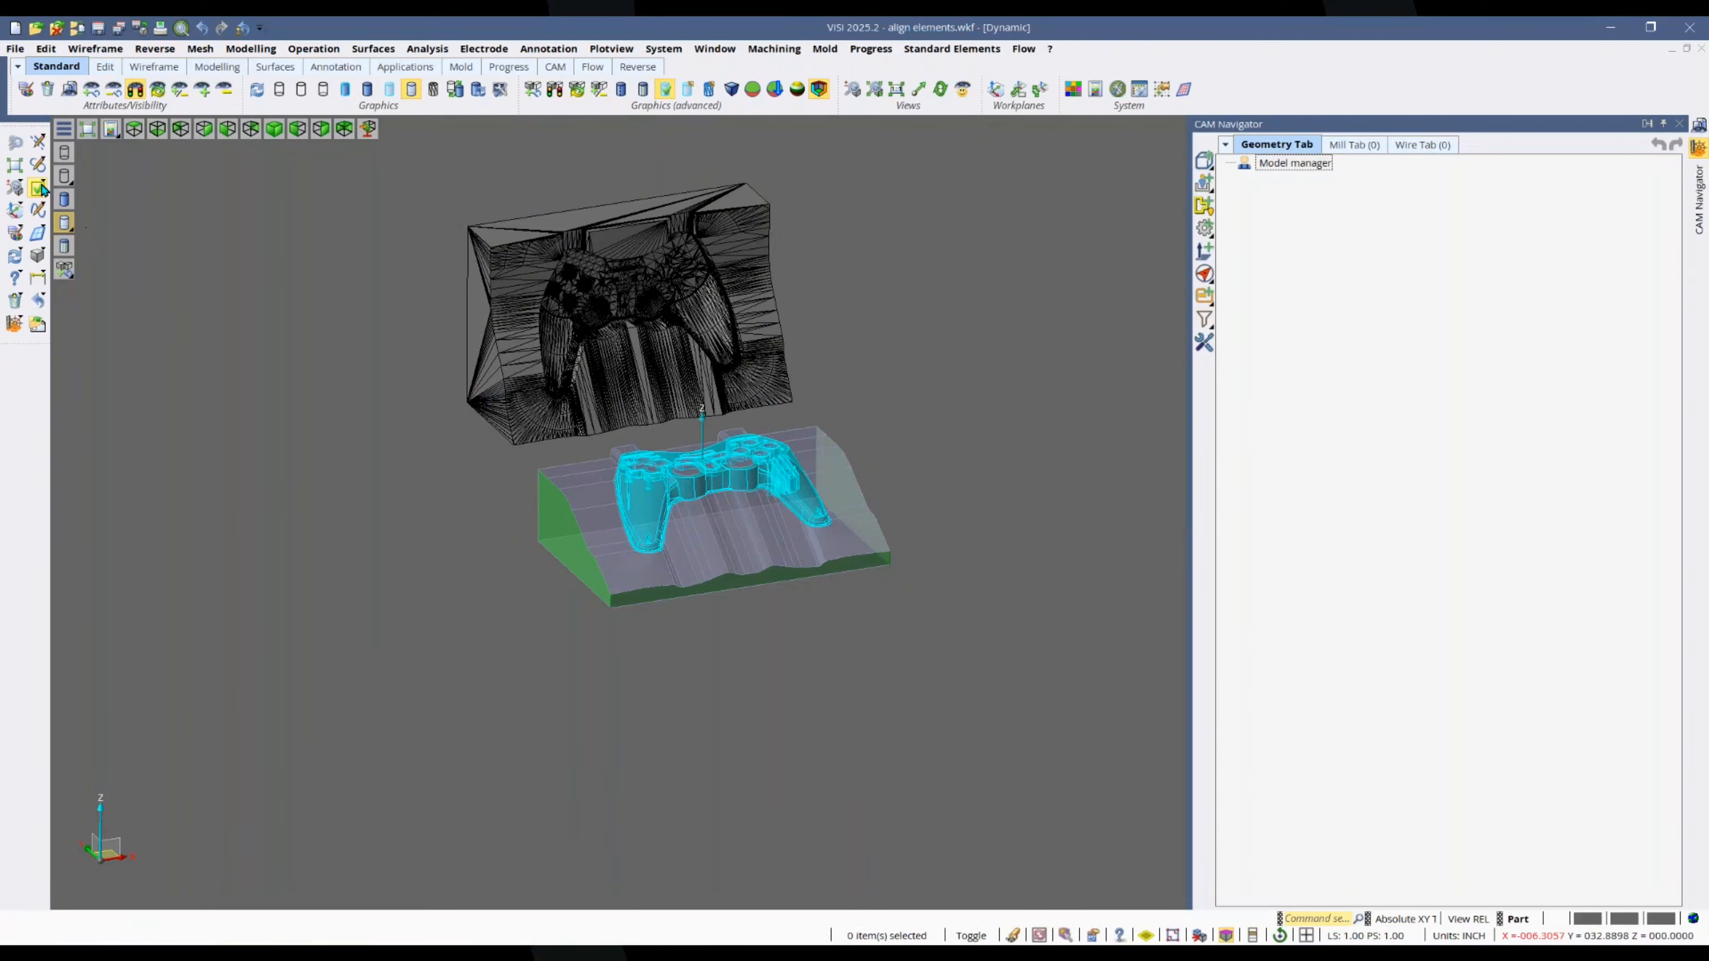
Step: Reopen align elements.wkf from the recent files, discarding the changes to the current model
{"action": "left_click", "coordinate": [14, 49]}
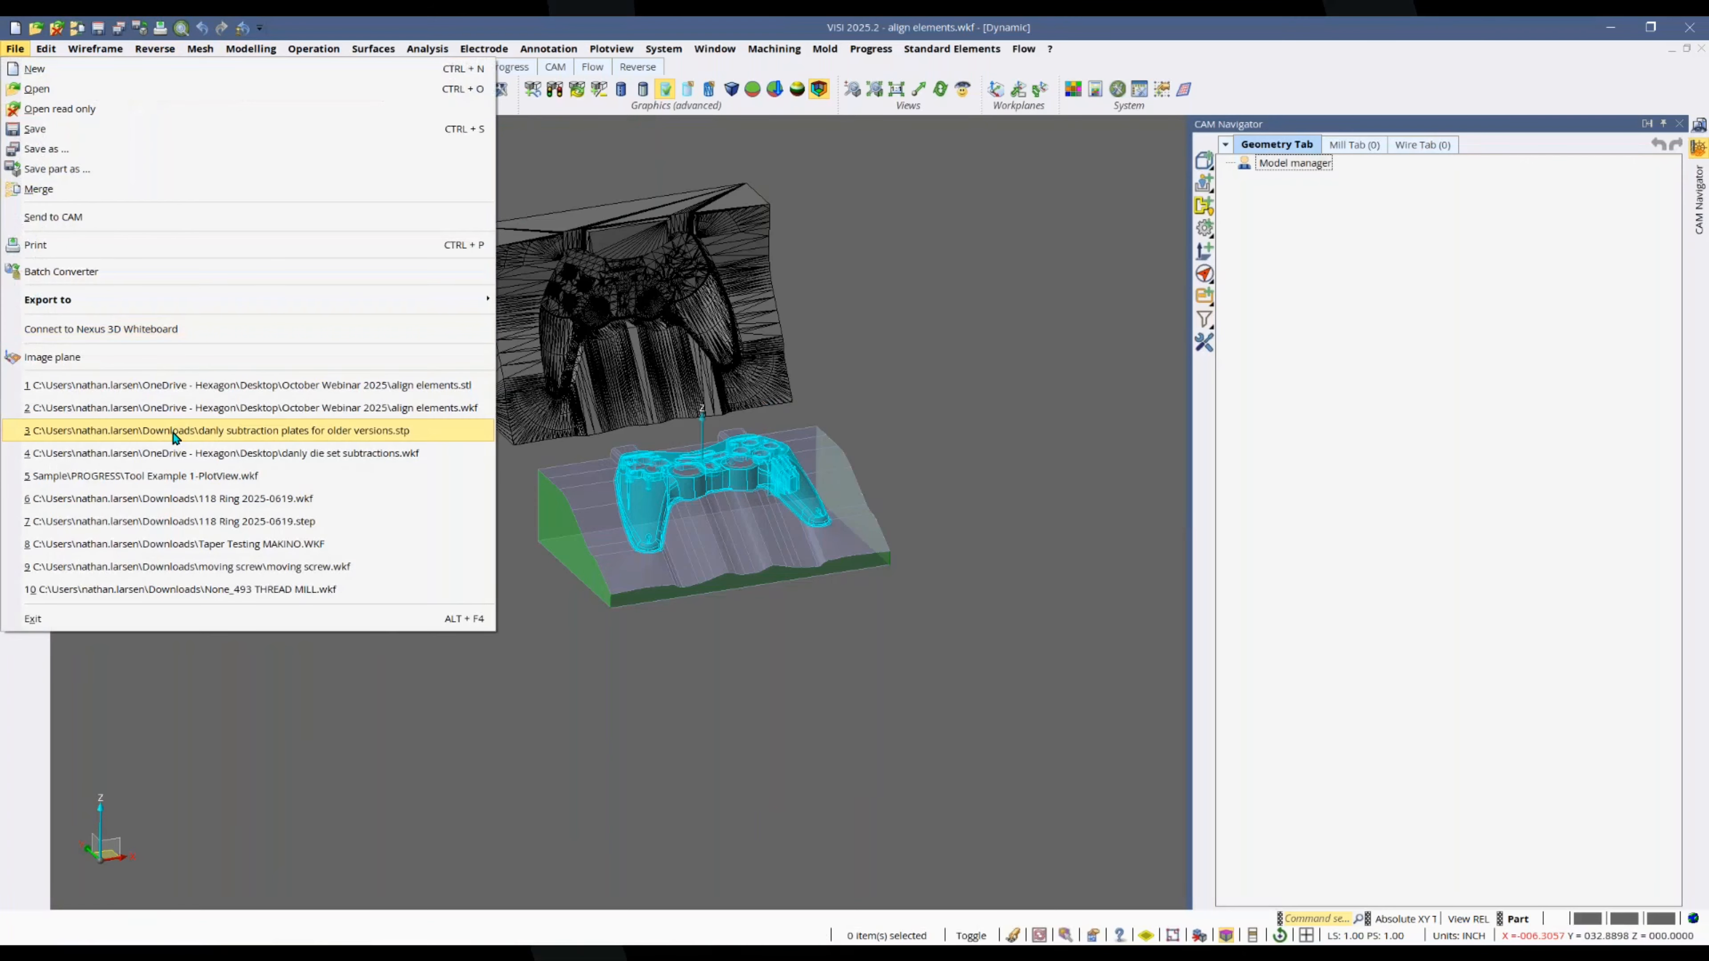
{"action": "left_click", "coordinate": [165, 406]}
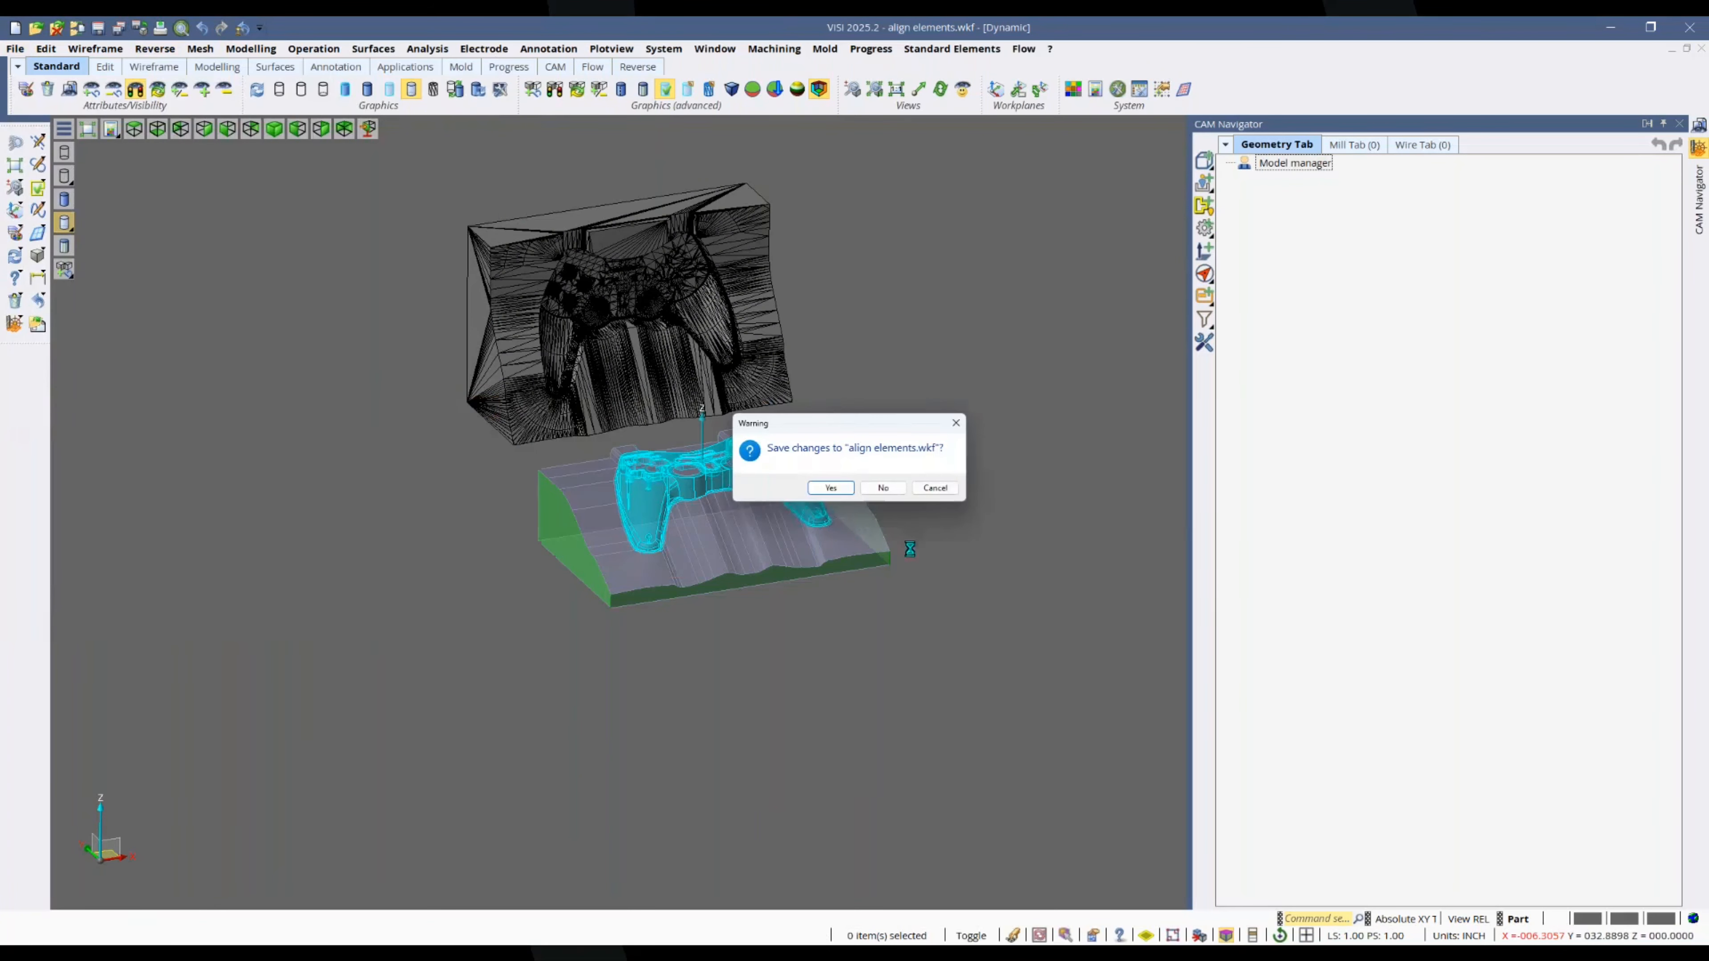
{"action": "left_click", "coordinate": [898, 490]}
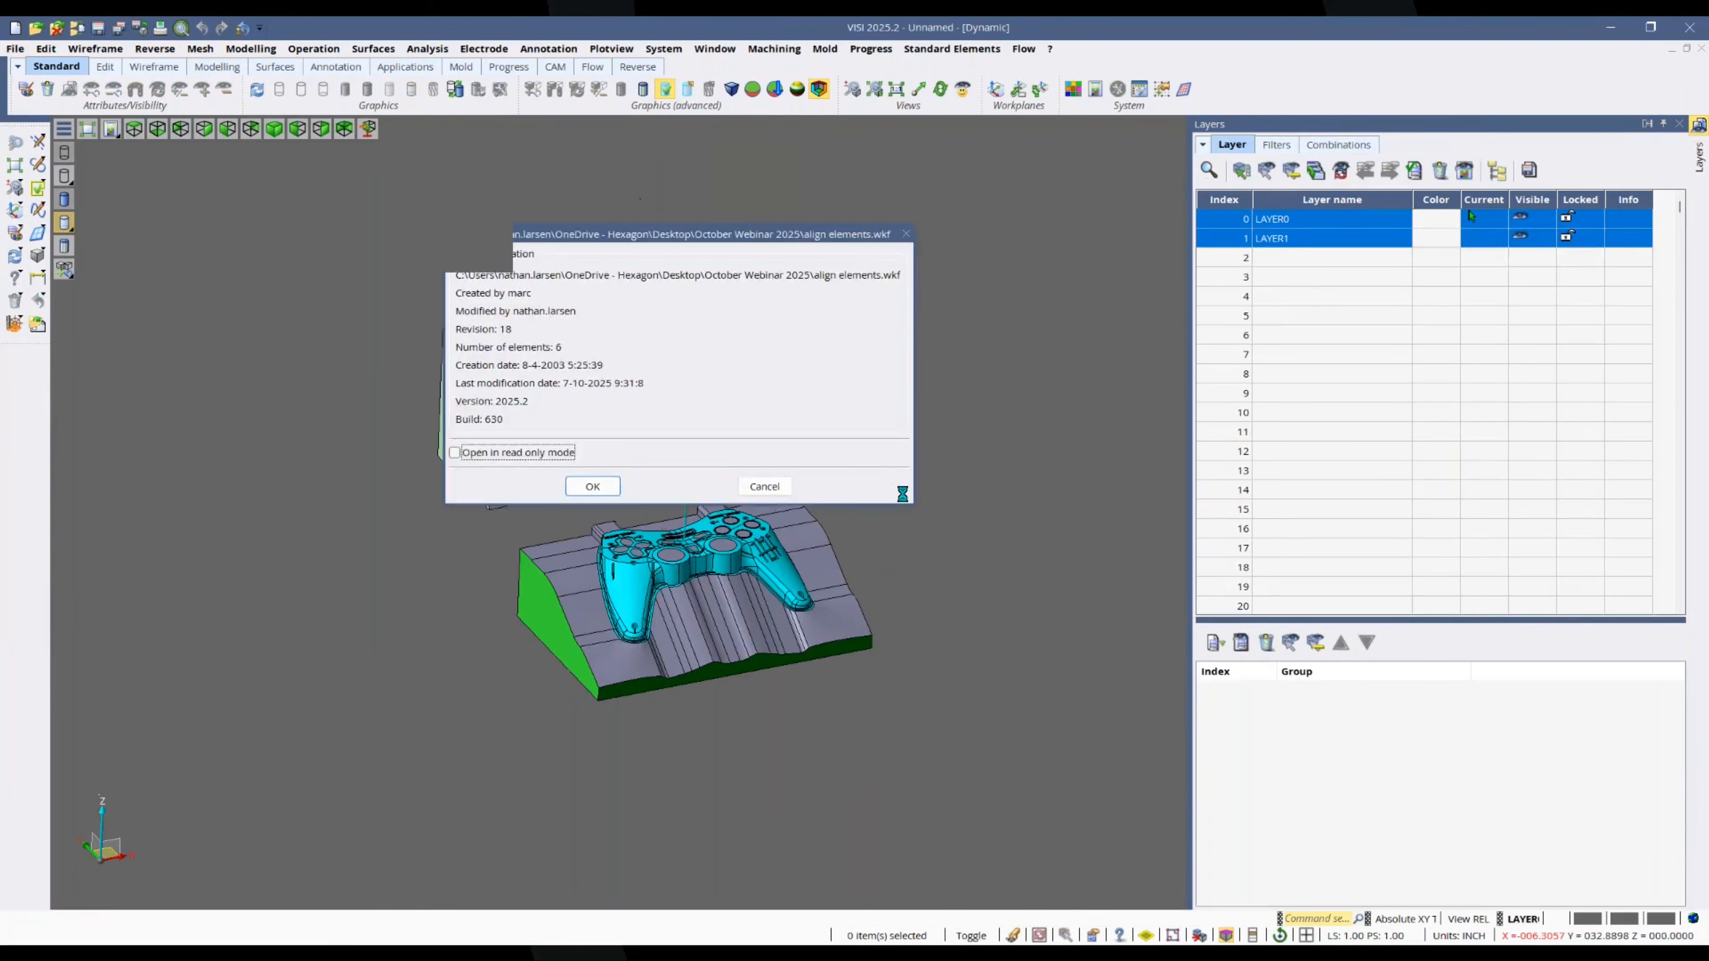
Step: Align the upper controller block onto the lower block with Align elements, matching the corner points of both blocks
{"action": "left_click", "coordinate": [46, 48]}
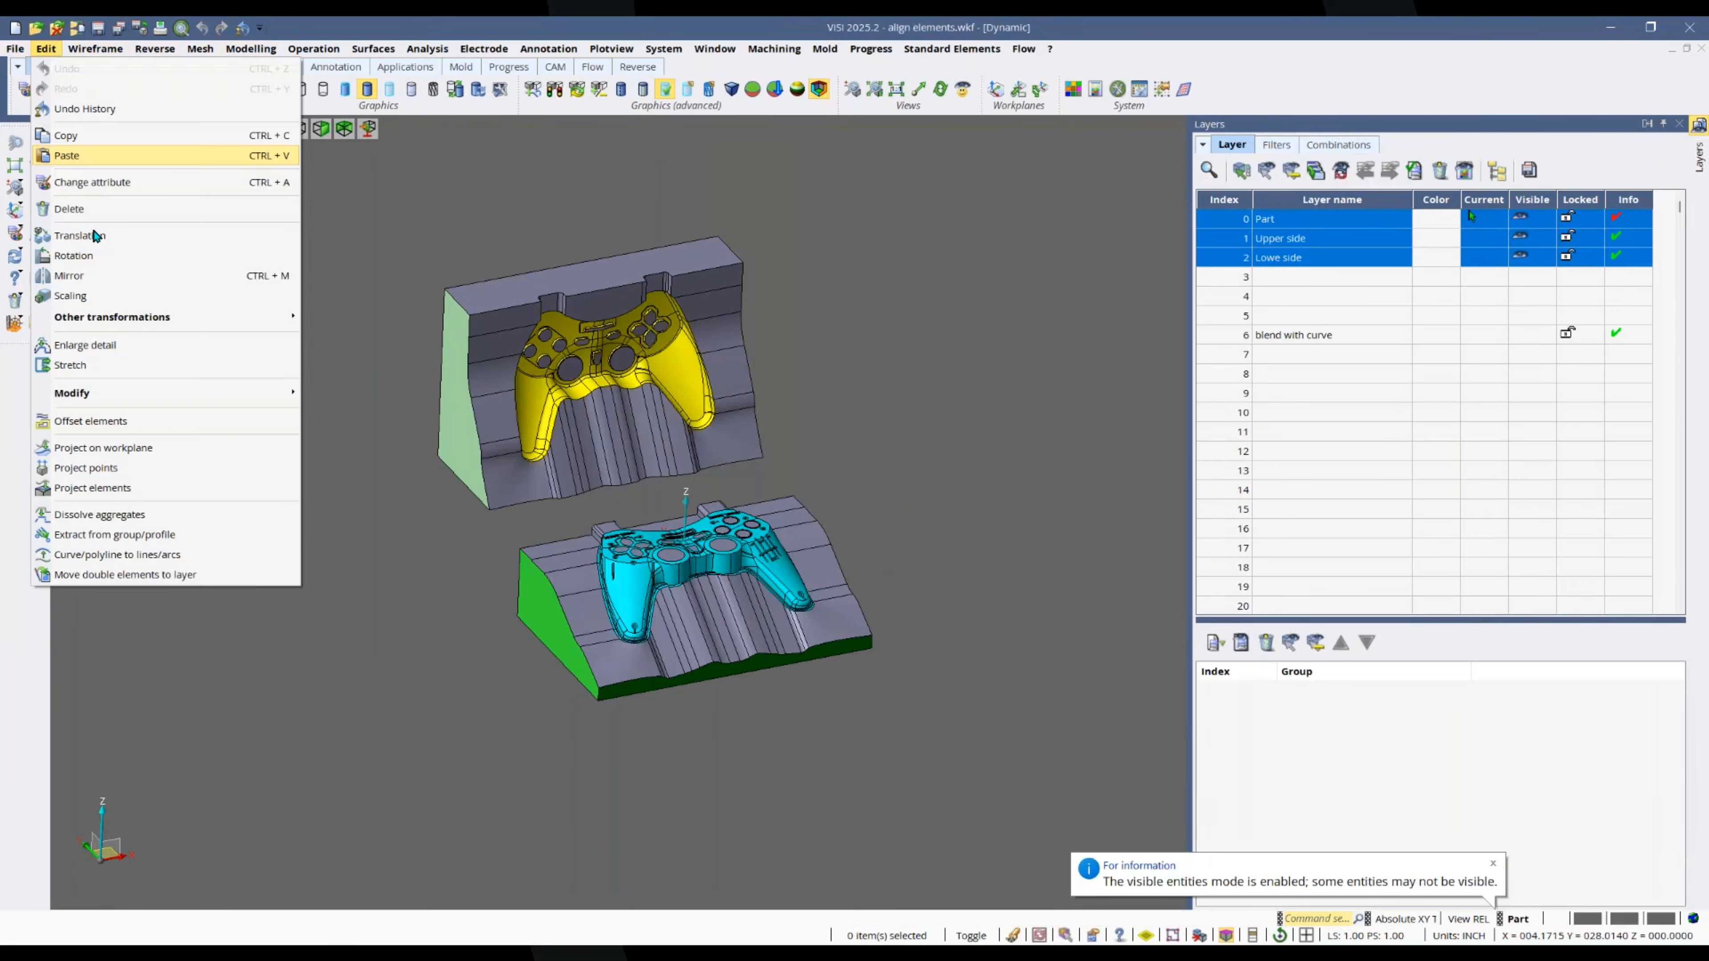
{"action": "mouse_move", "coordinate": [111, 327]}
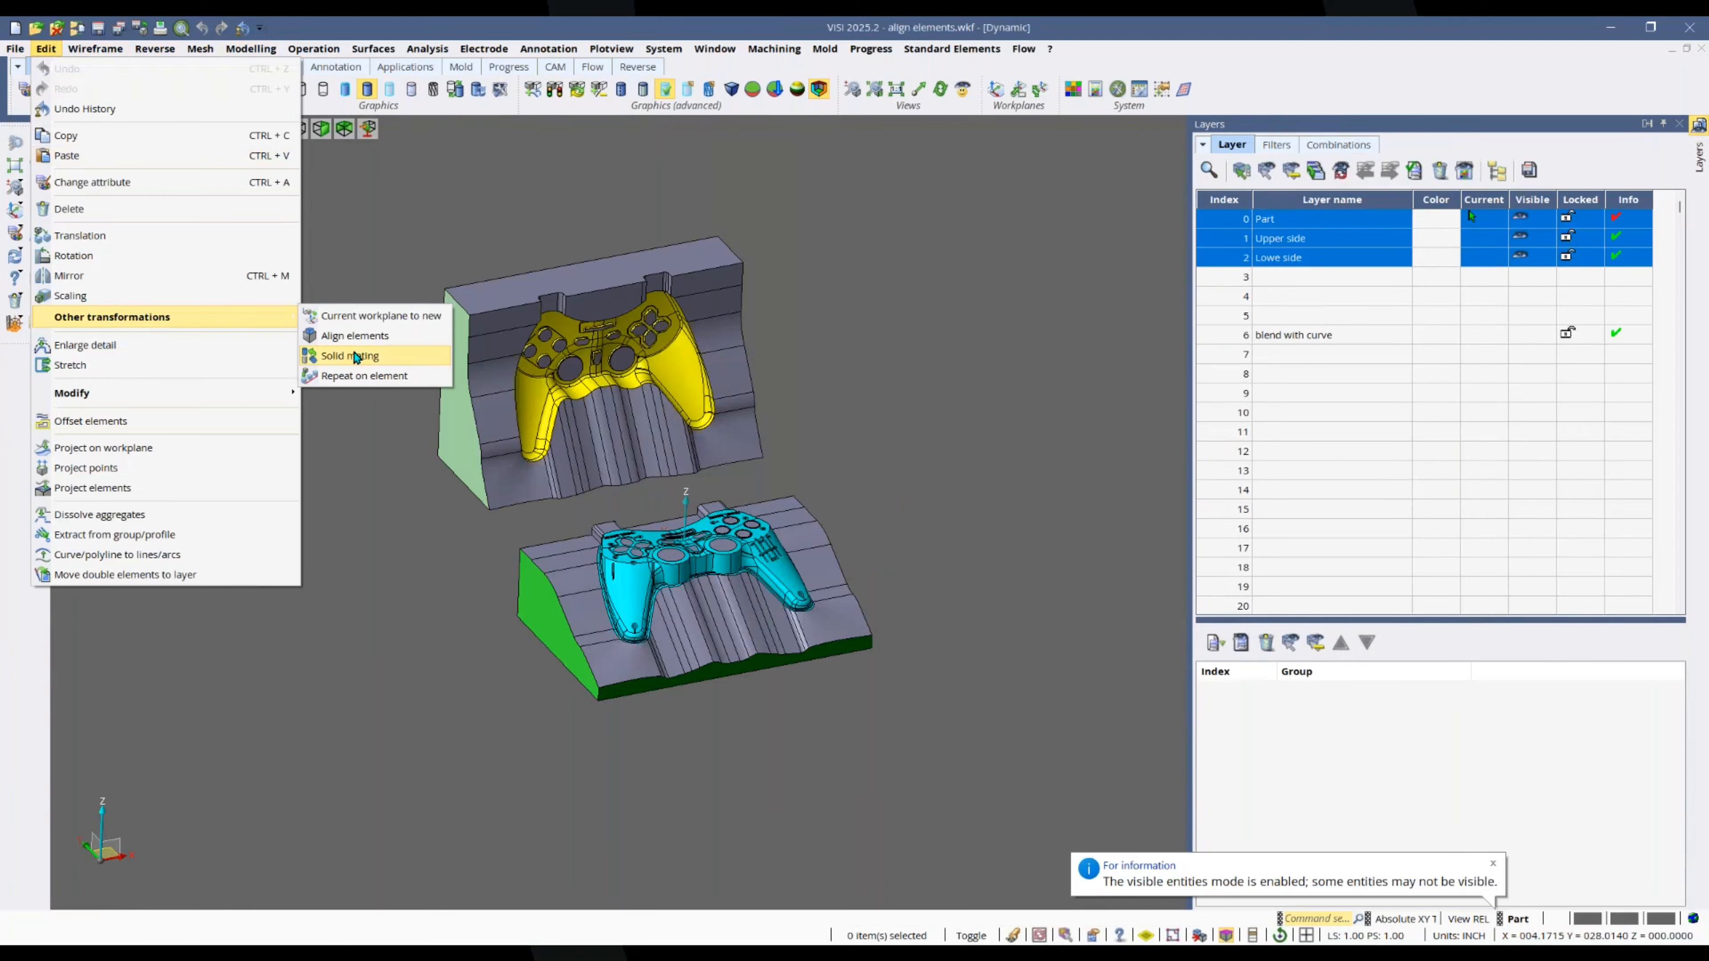
{"action": "left_click", "coordinate": [343, 335]}
{"action": "left_click", "coordinate": [531, 380]}
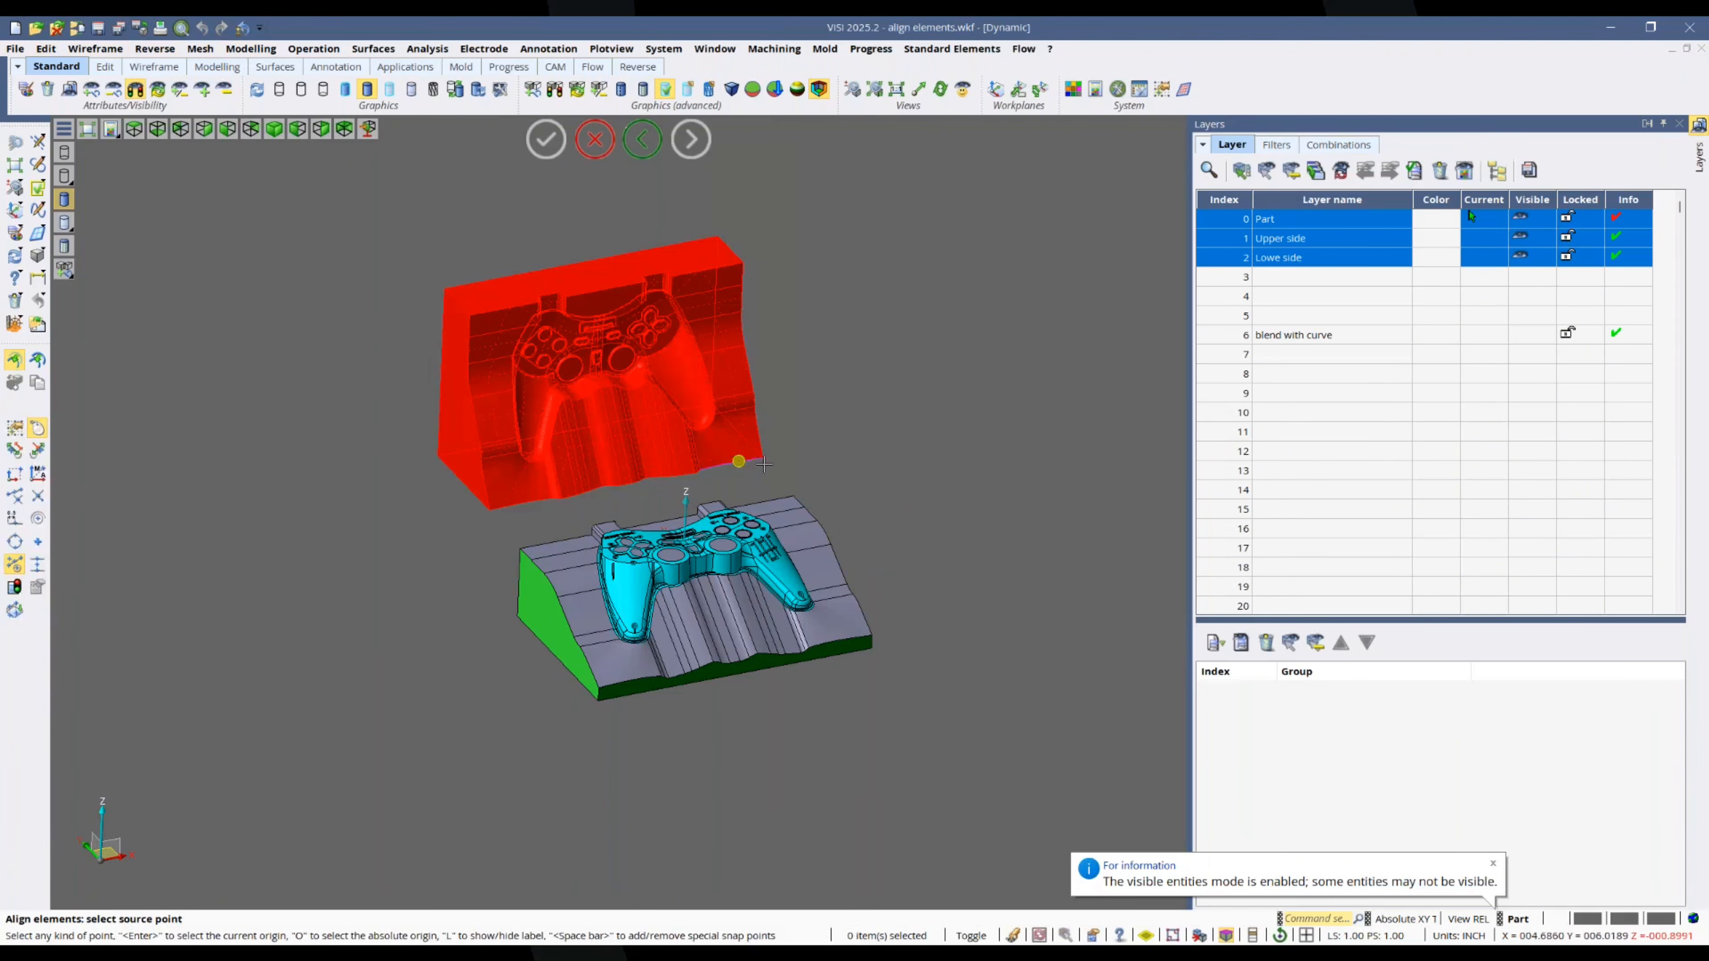
{"action": "left_click", "coordinate": [14, 424]}
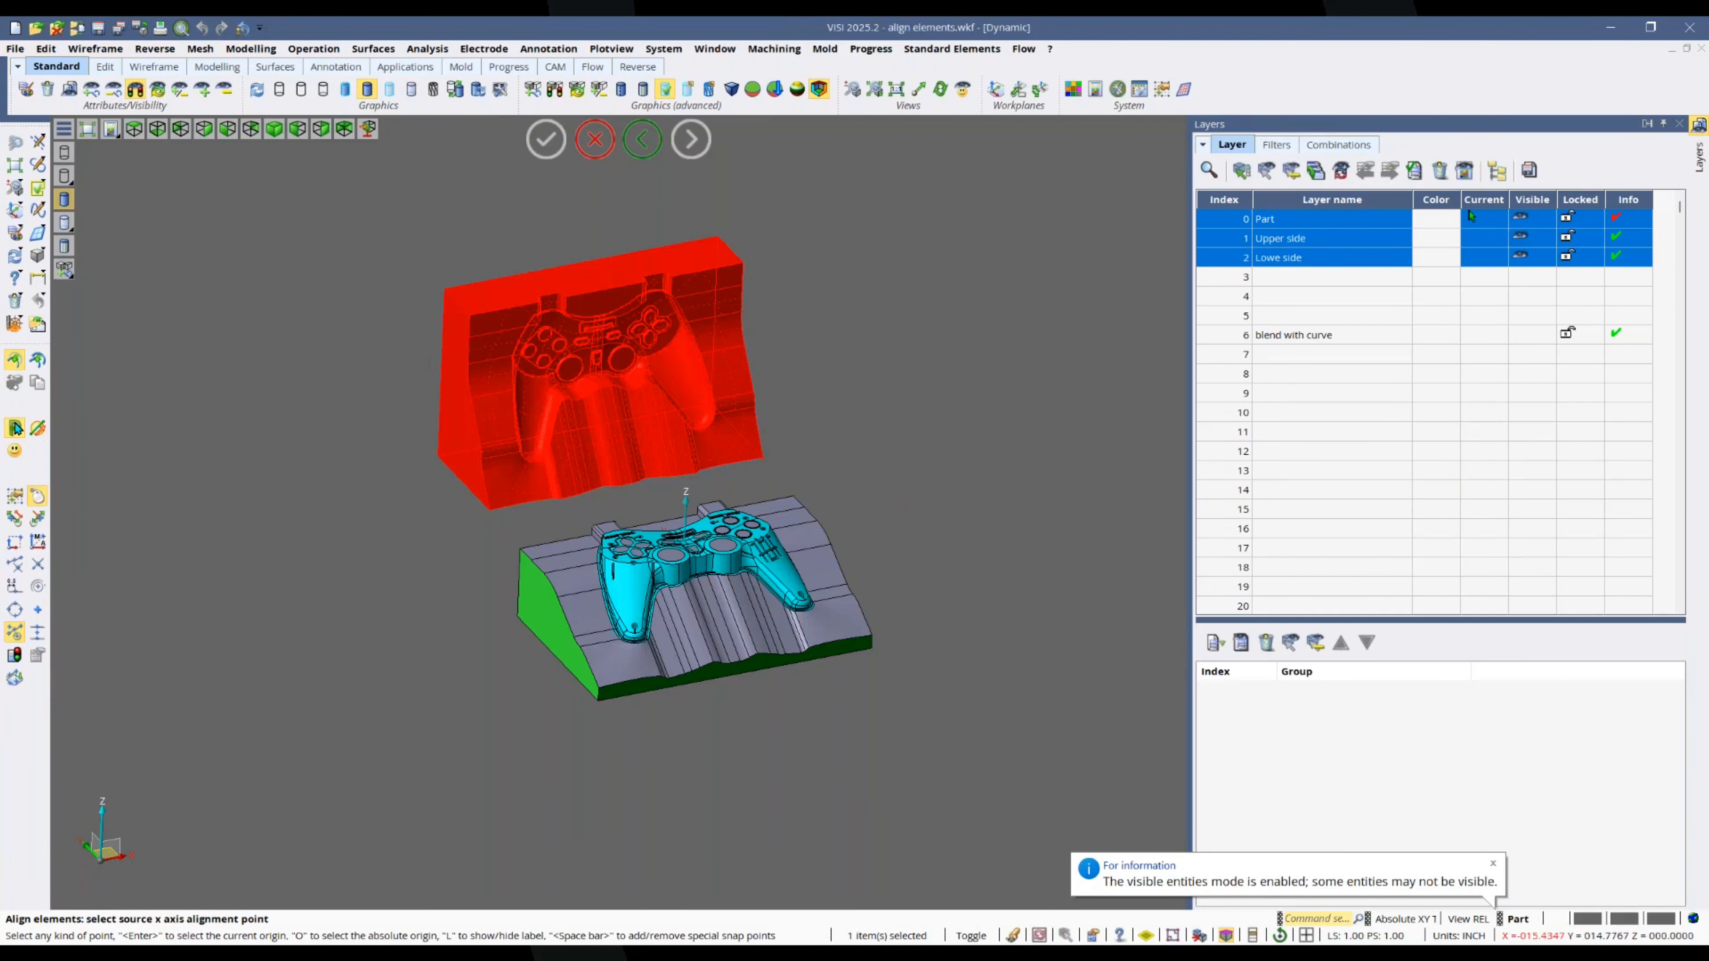
{"action": "left_click", "coordinate": [489, 509]}
{"action": "left_click", "coordinate": [463, 309]}
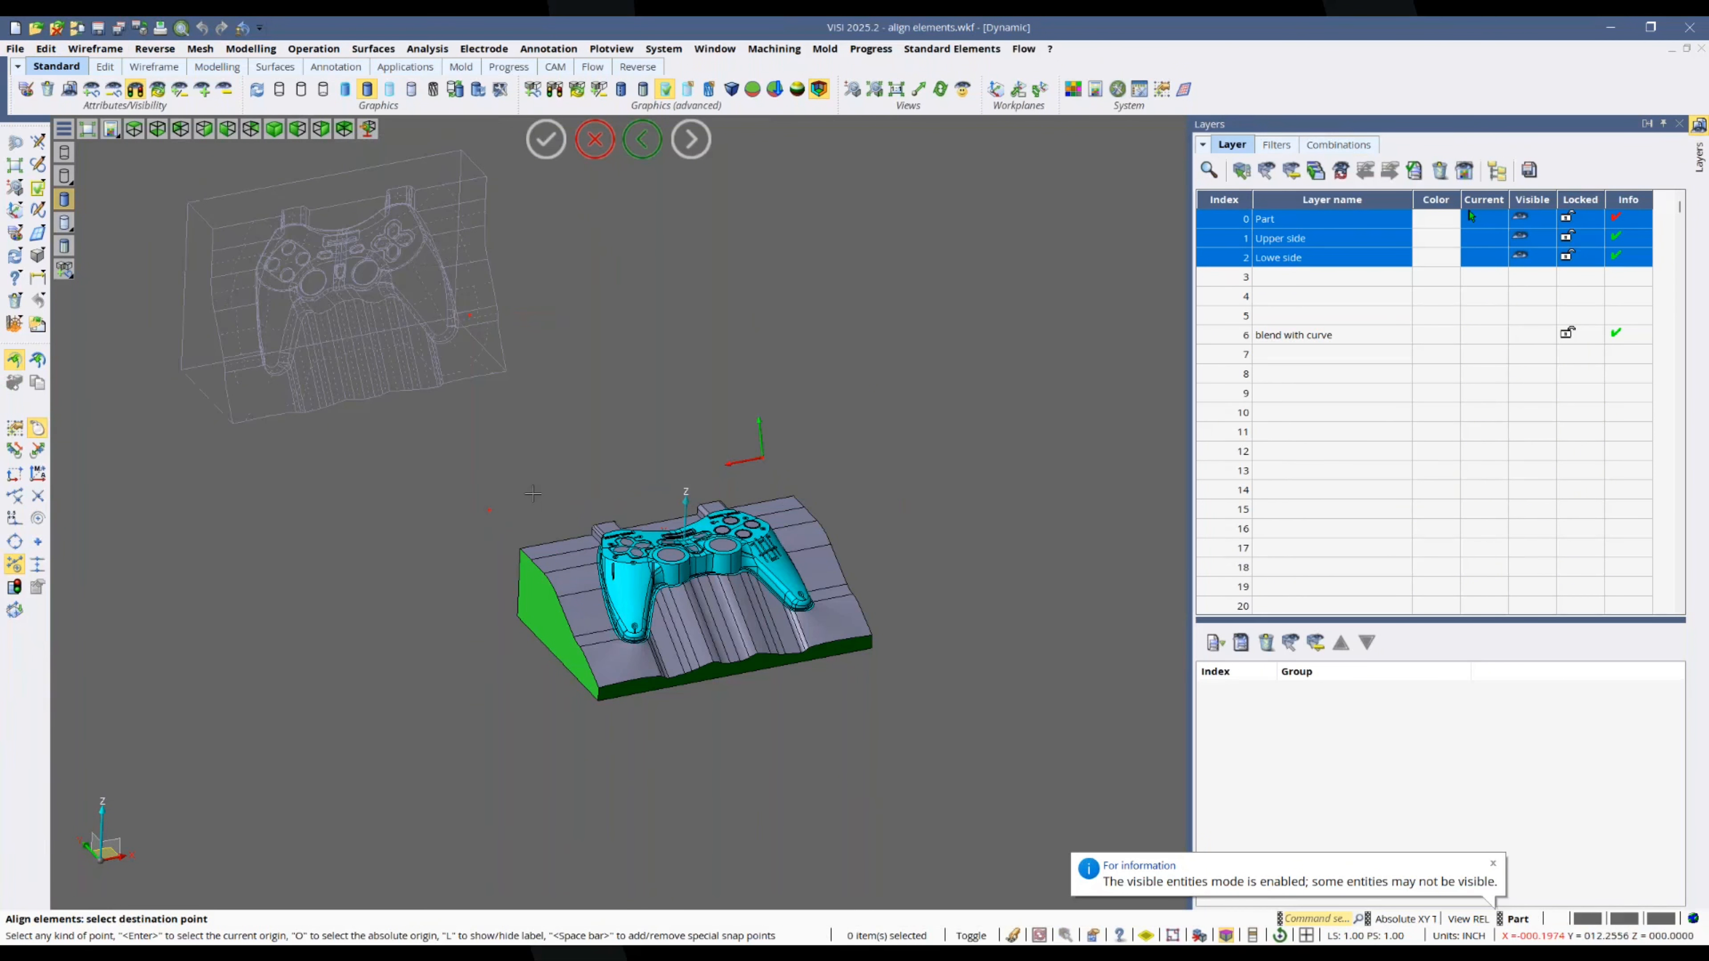
{"action": "left_click", "coordinate": [870, 633]}
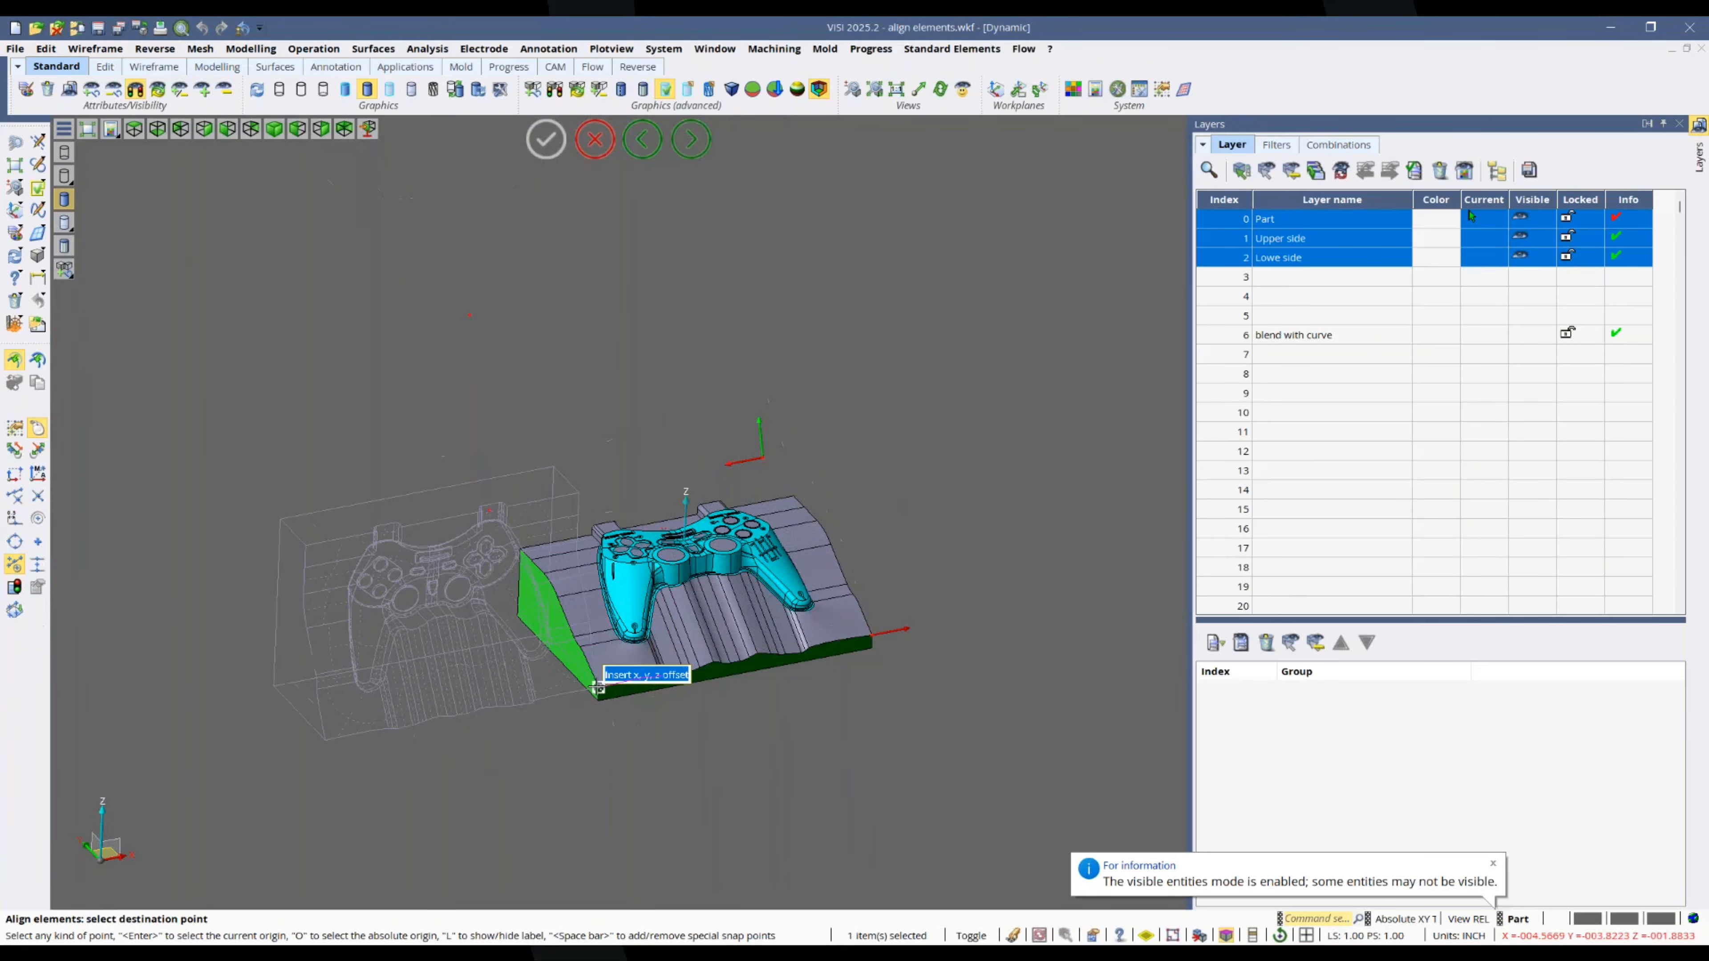
{"action": "left_click", "coordinate": [871, 634]}
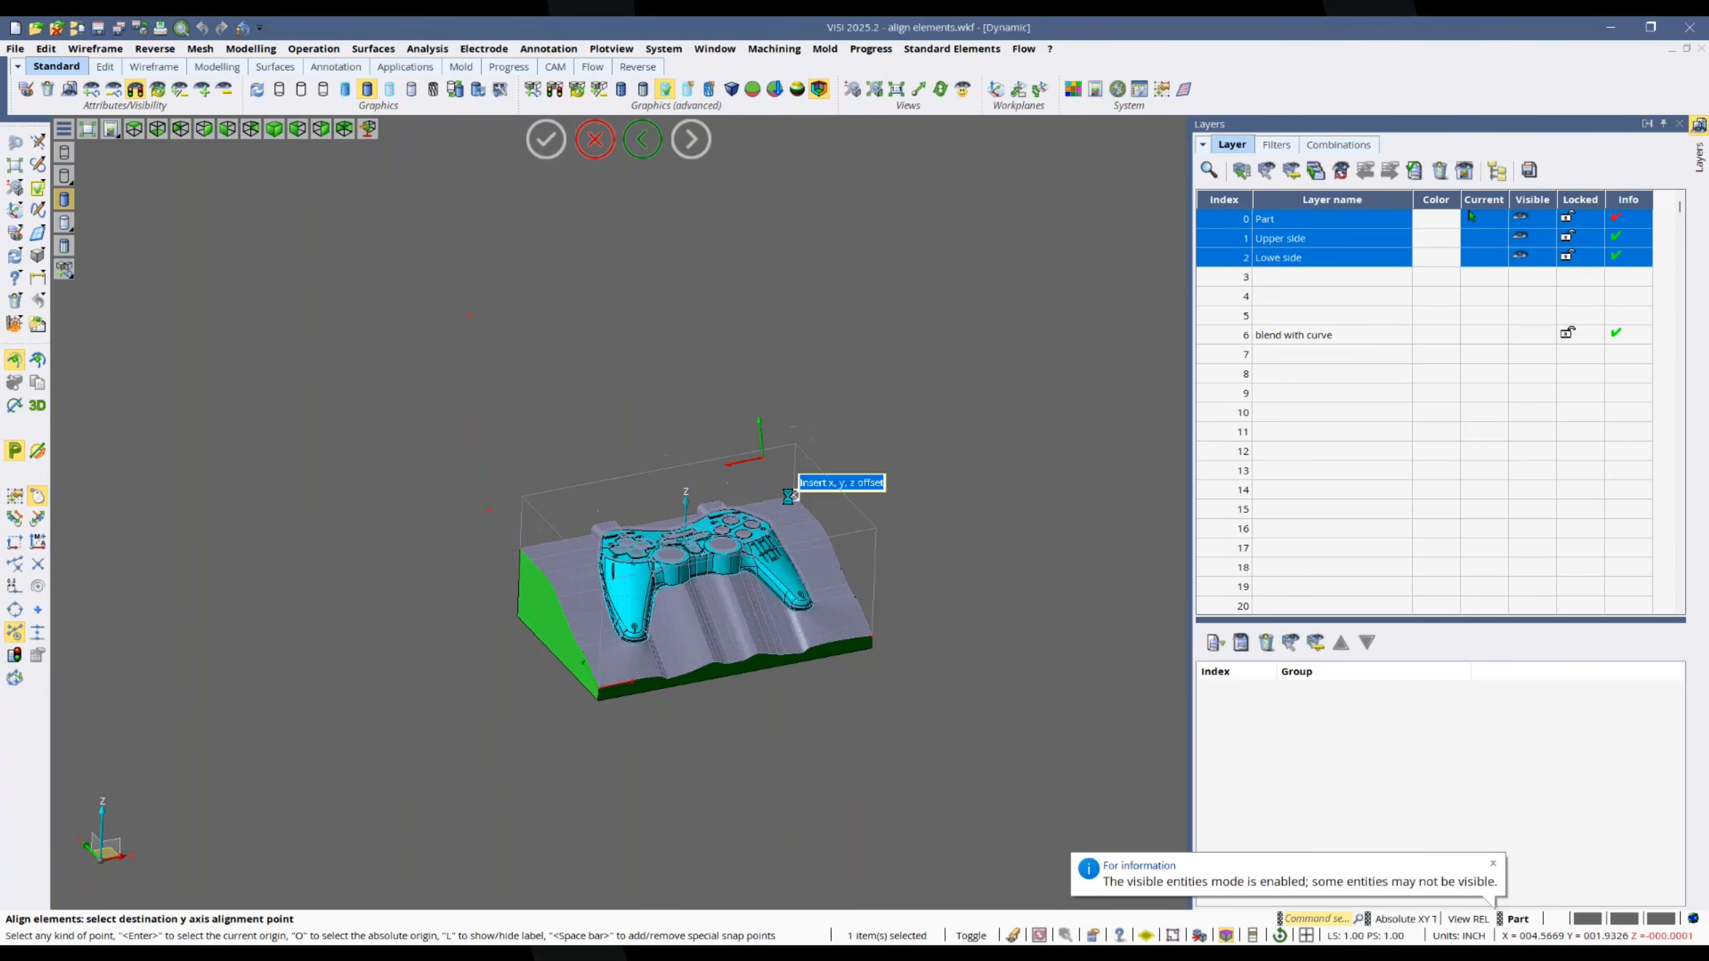
Step: Run Solids interference on the two aligned blocks and show the result in Transparent Shading with Outline
{"action": "left_click", "coordinate": [428, 49]}
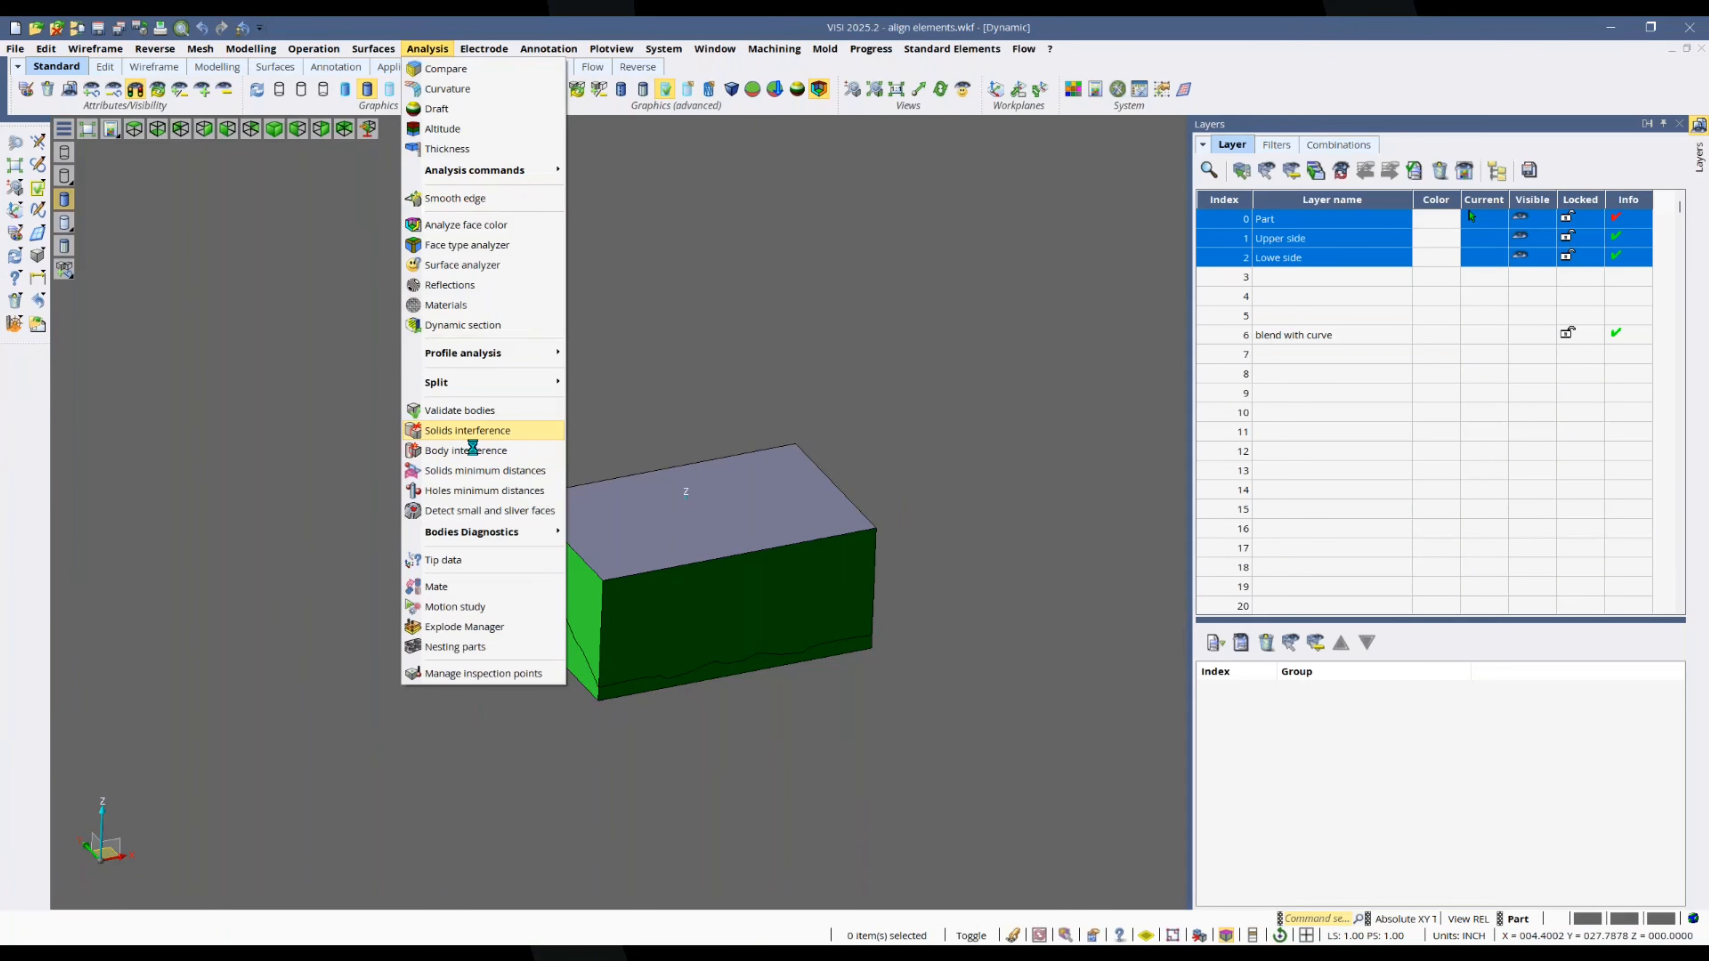
{"action": "left_click", "coordinate": [471, 432]}
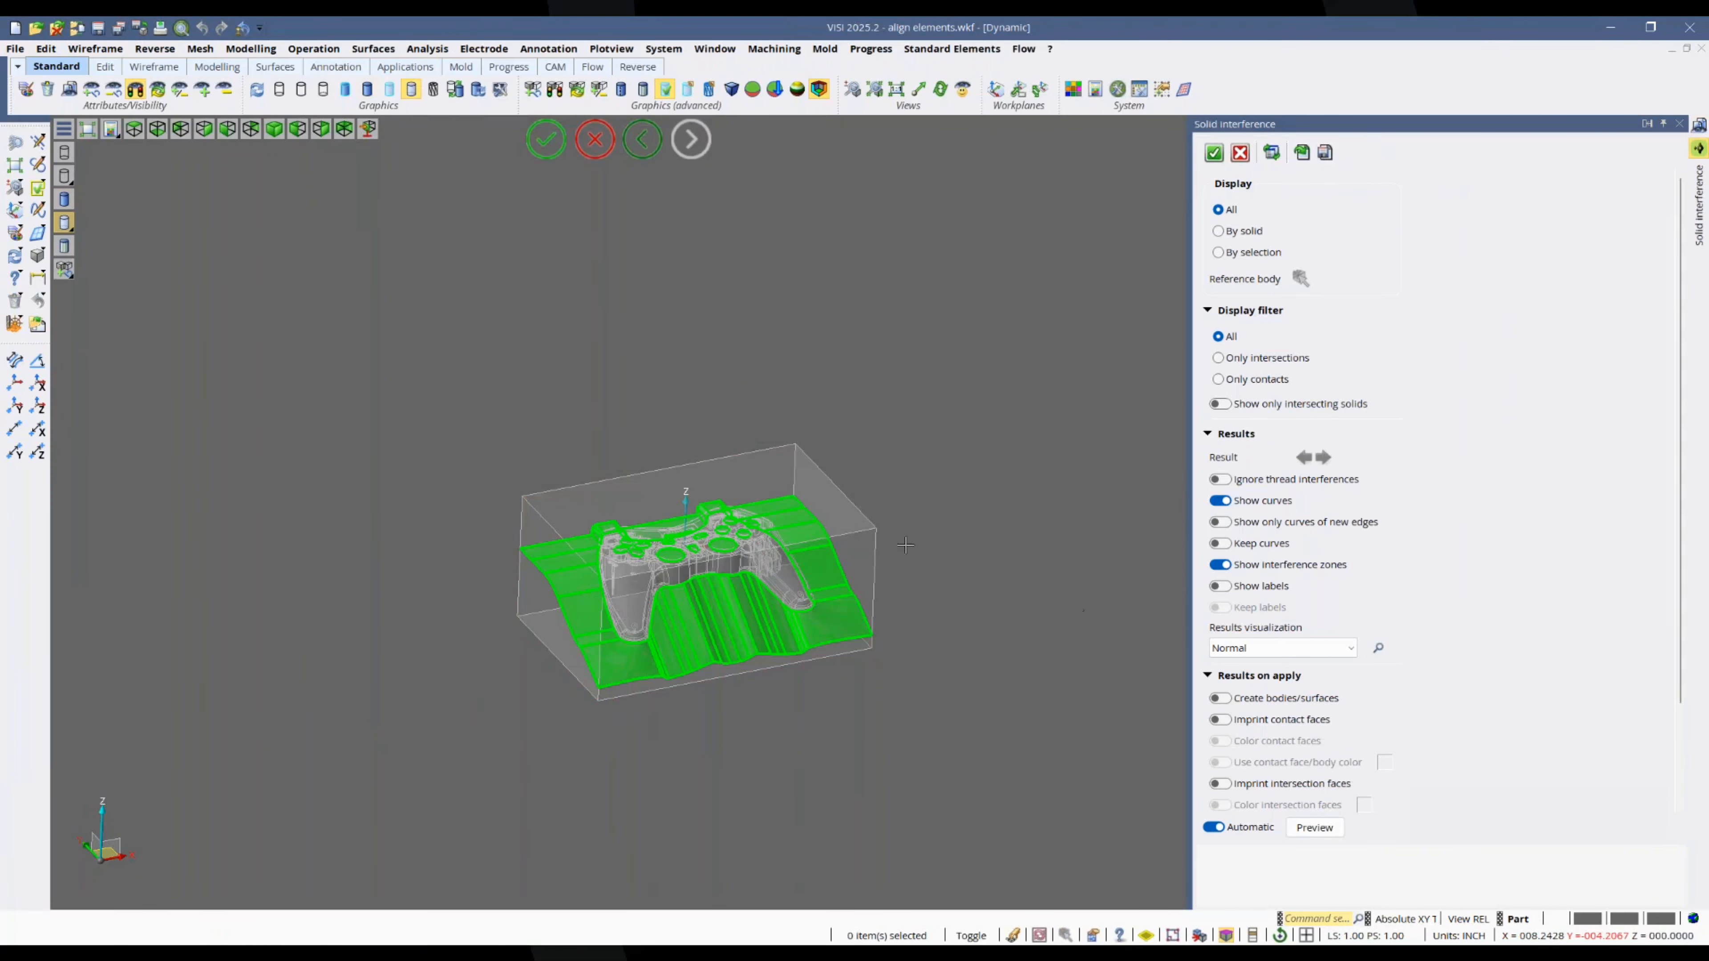
{"action": "left_click", "coordinate": [71, 203]}
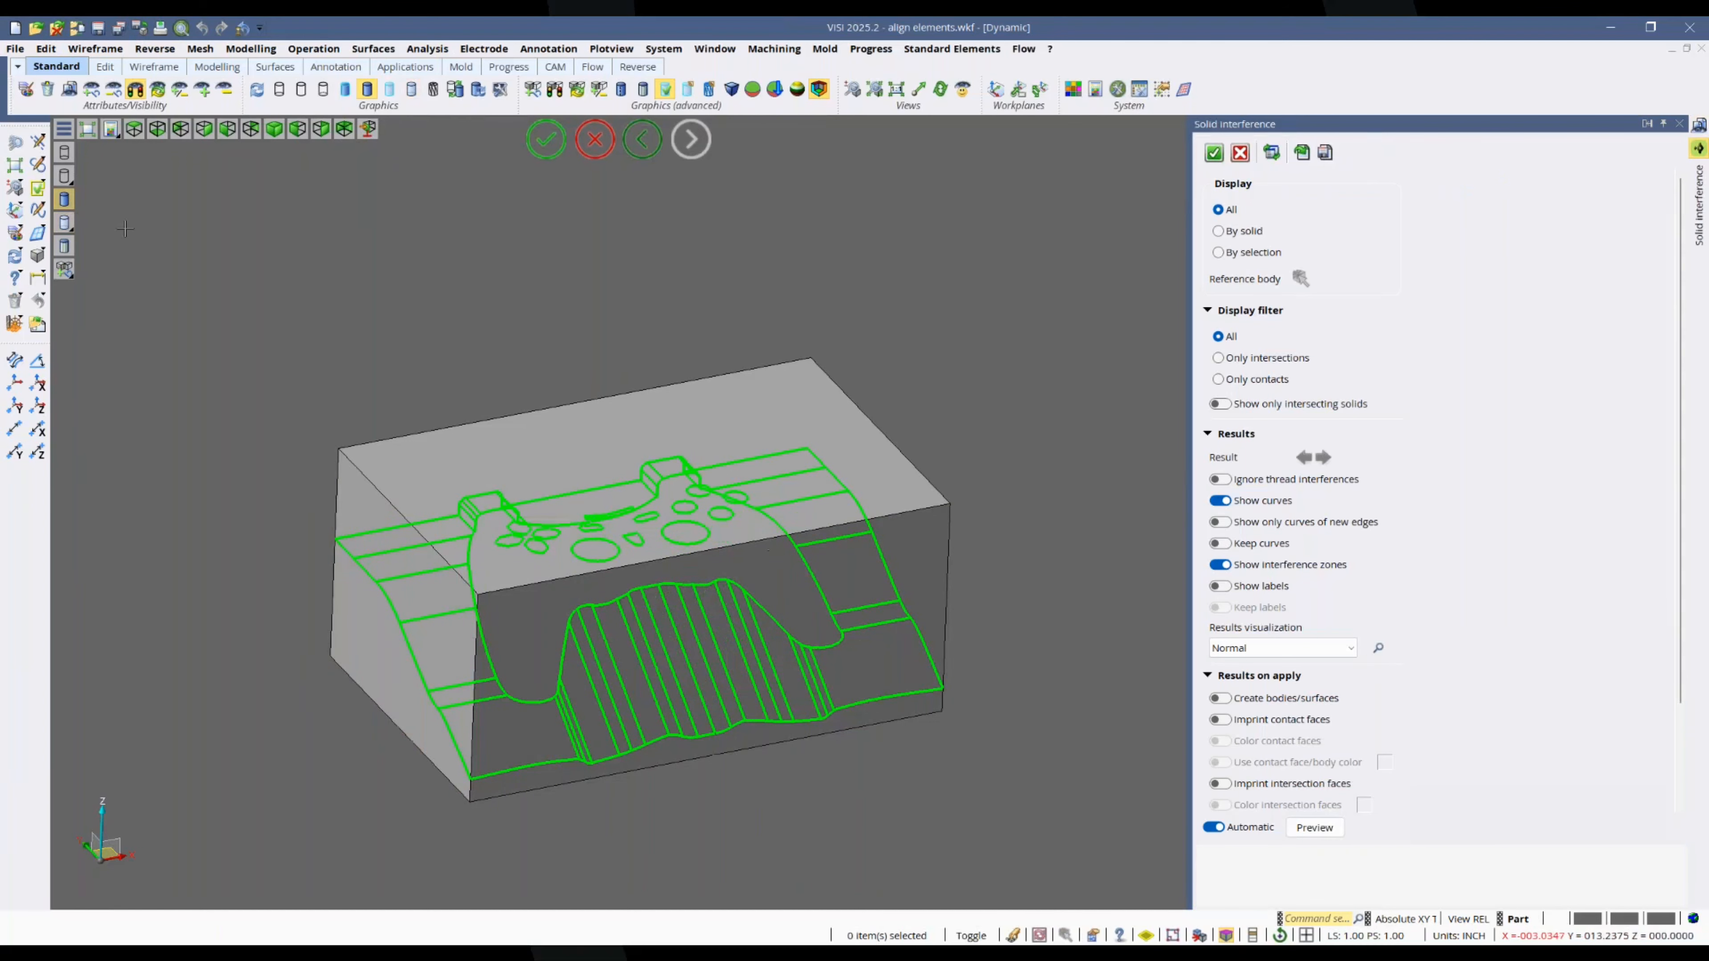
{"action": "mouse_move", "coordinate": [67, 226]}
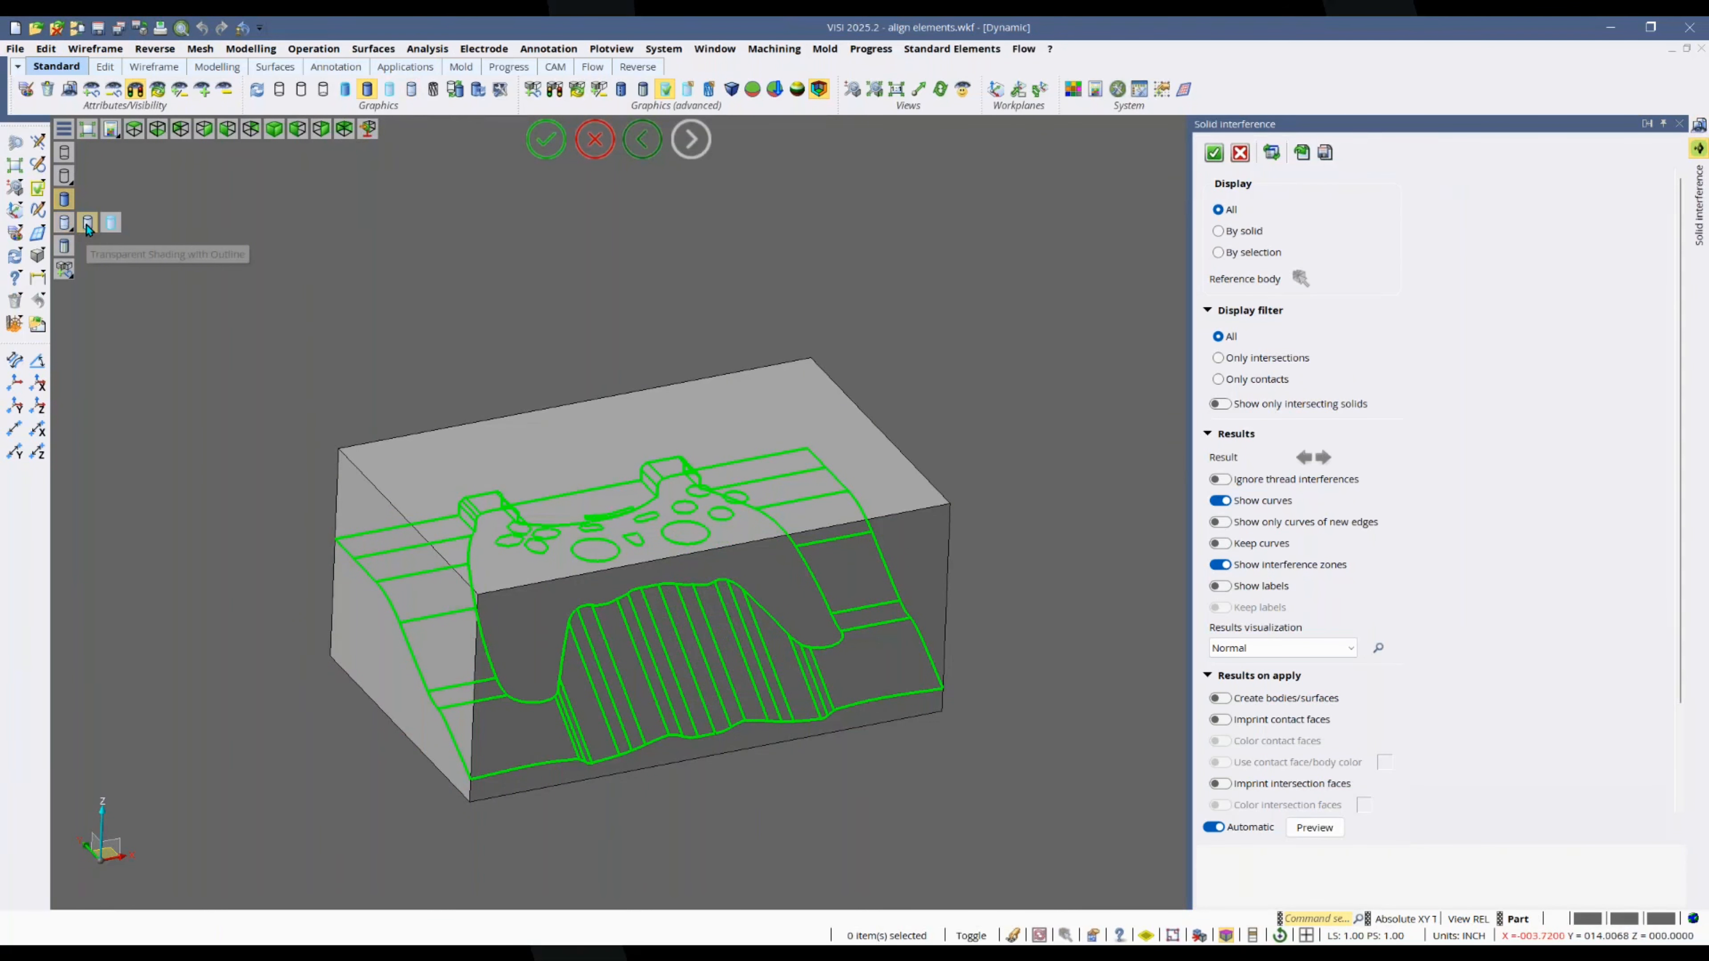
{"action": "left_click", "coordinate": [89, 223]}
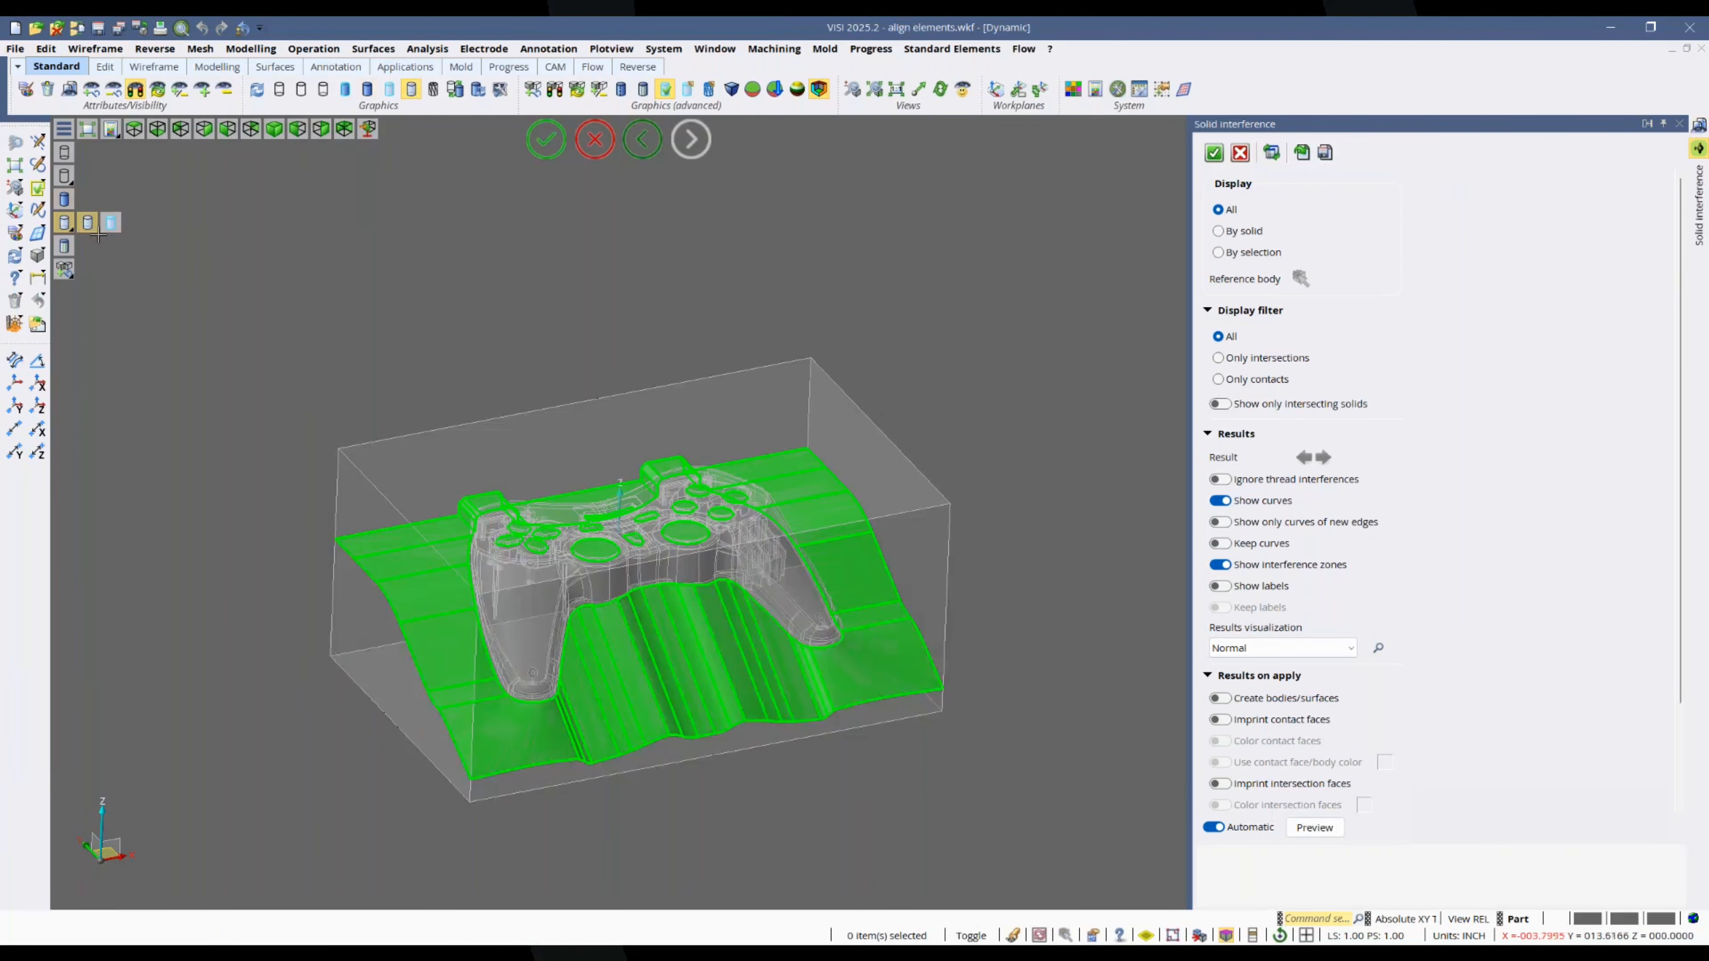
Step: Examine the interference curves between the blocks in wireframe and in shaded display from different angles
{"action": "left_click", "coordinate": [65, 152]}
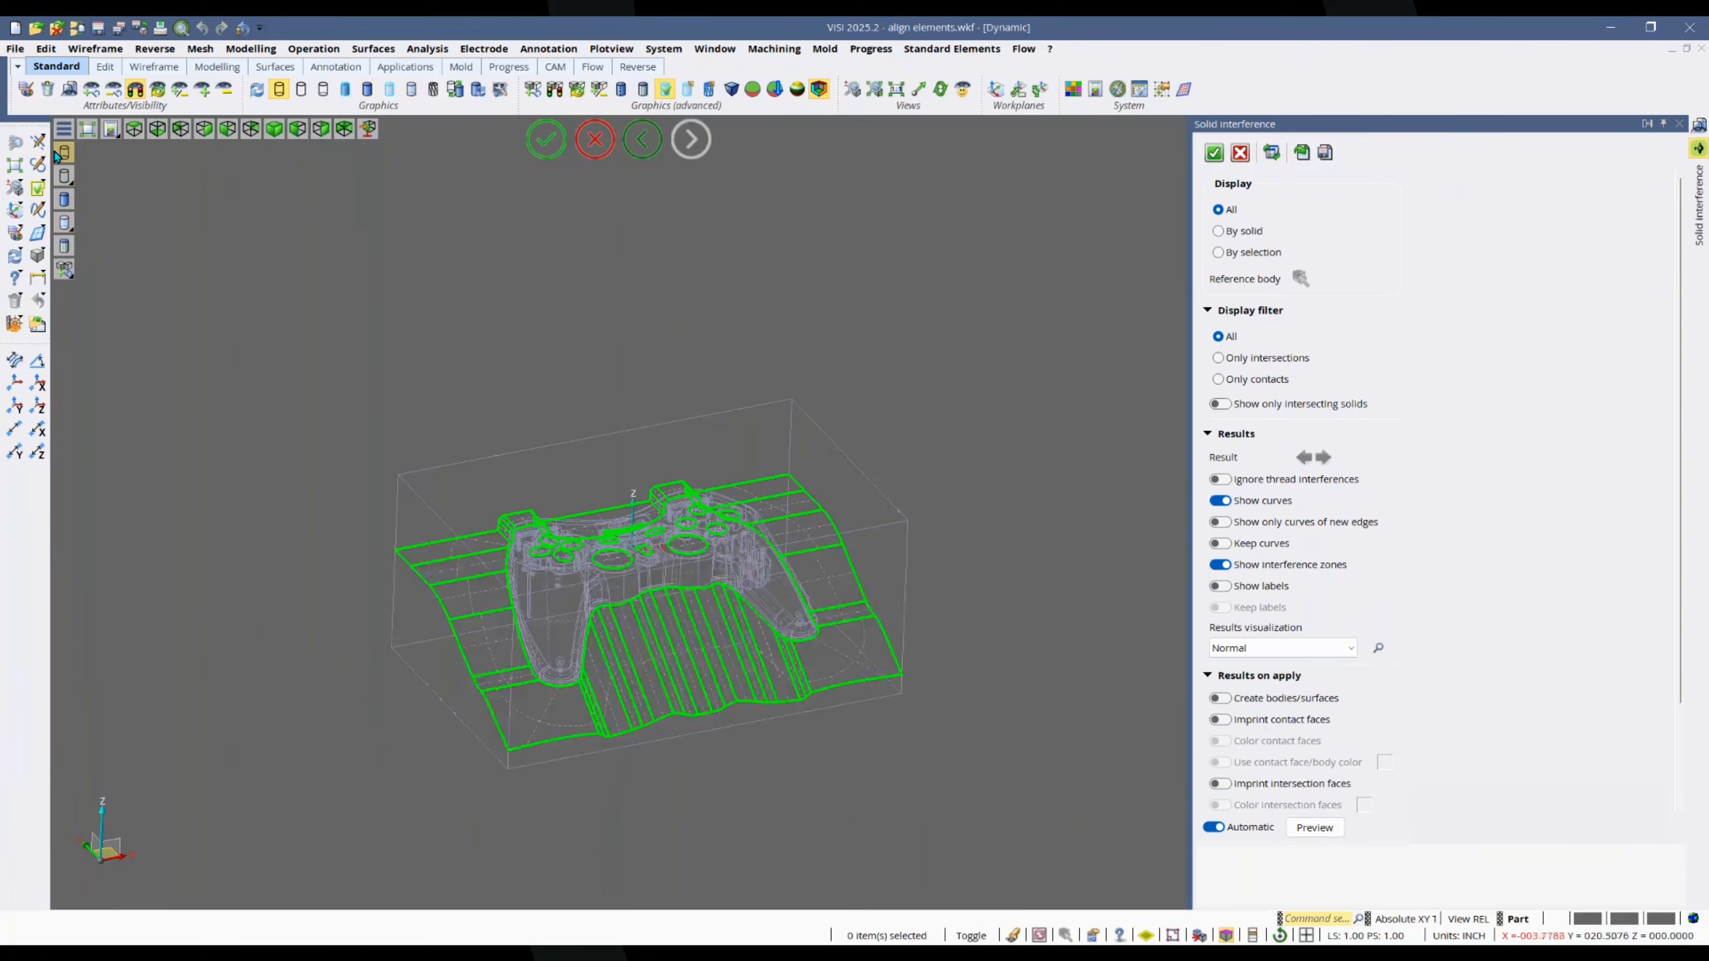
{"action": "middle_click_drag", "start_coordinate": [747, 792], "coordinate": [653, 760]}
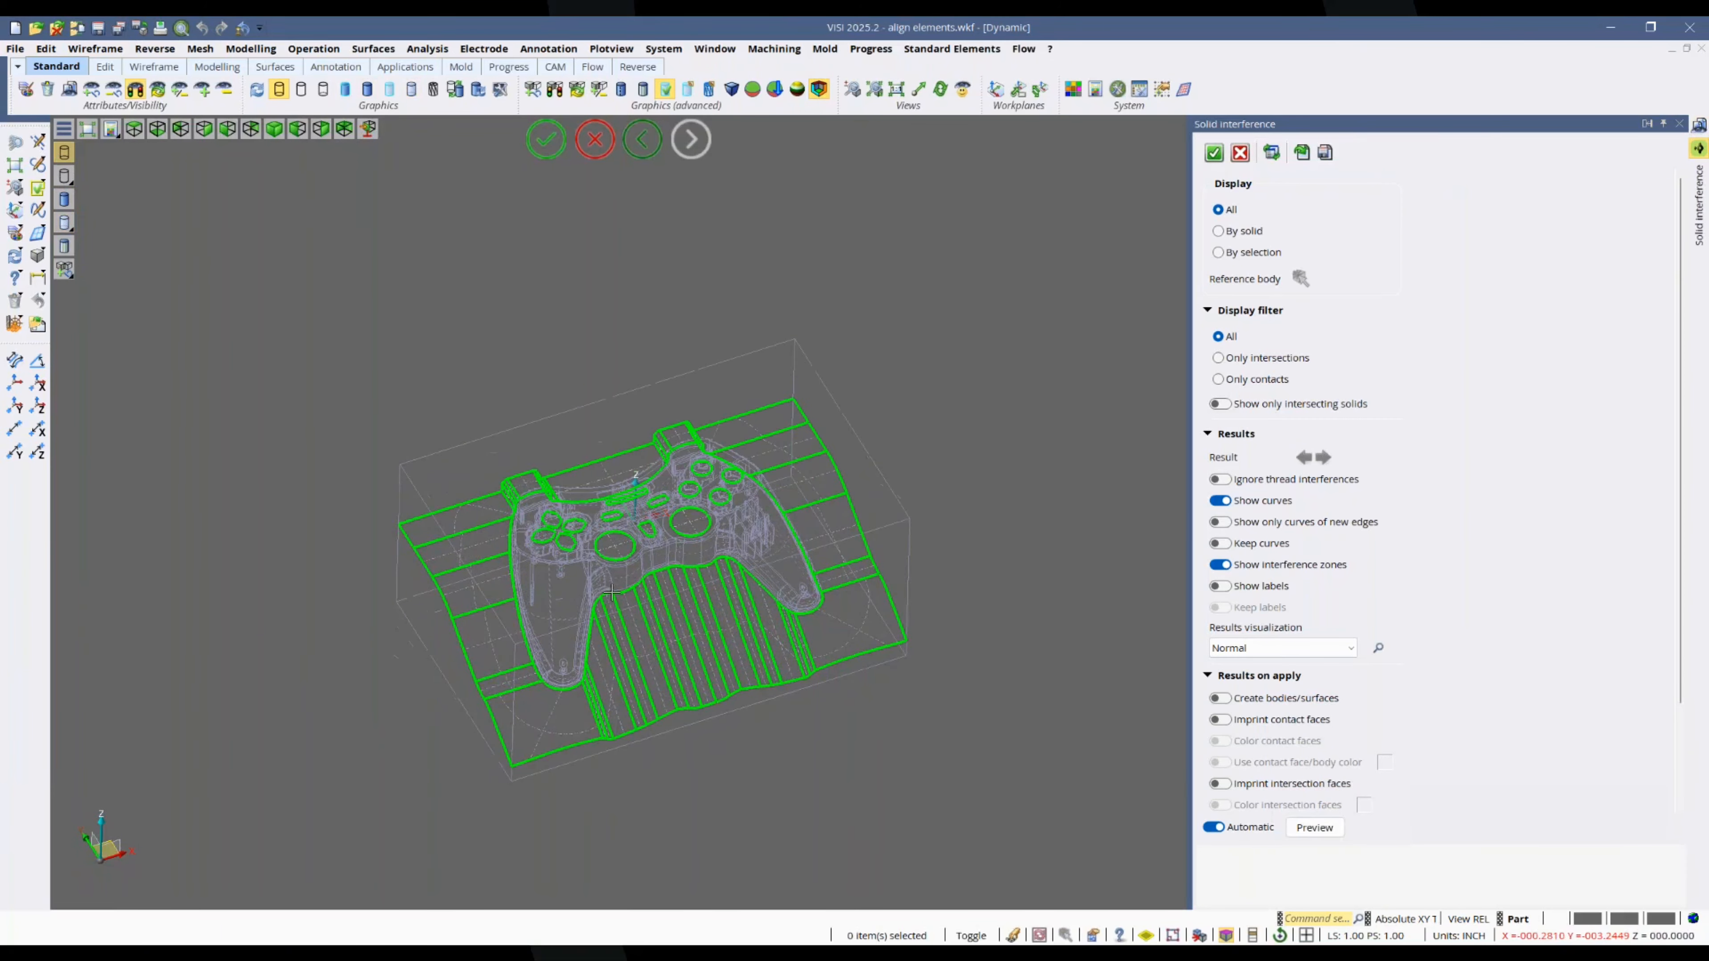
{"action": "left_click", "coordinate": [64, 199]}
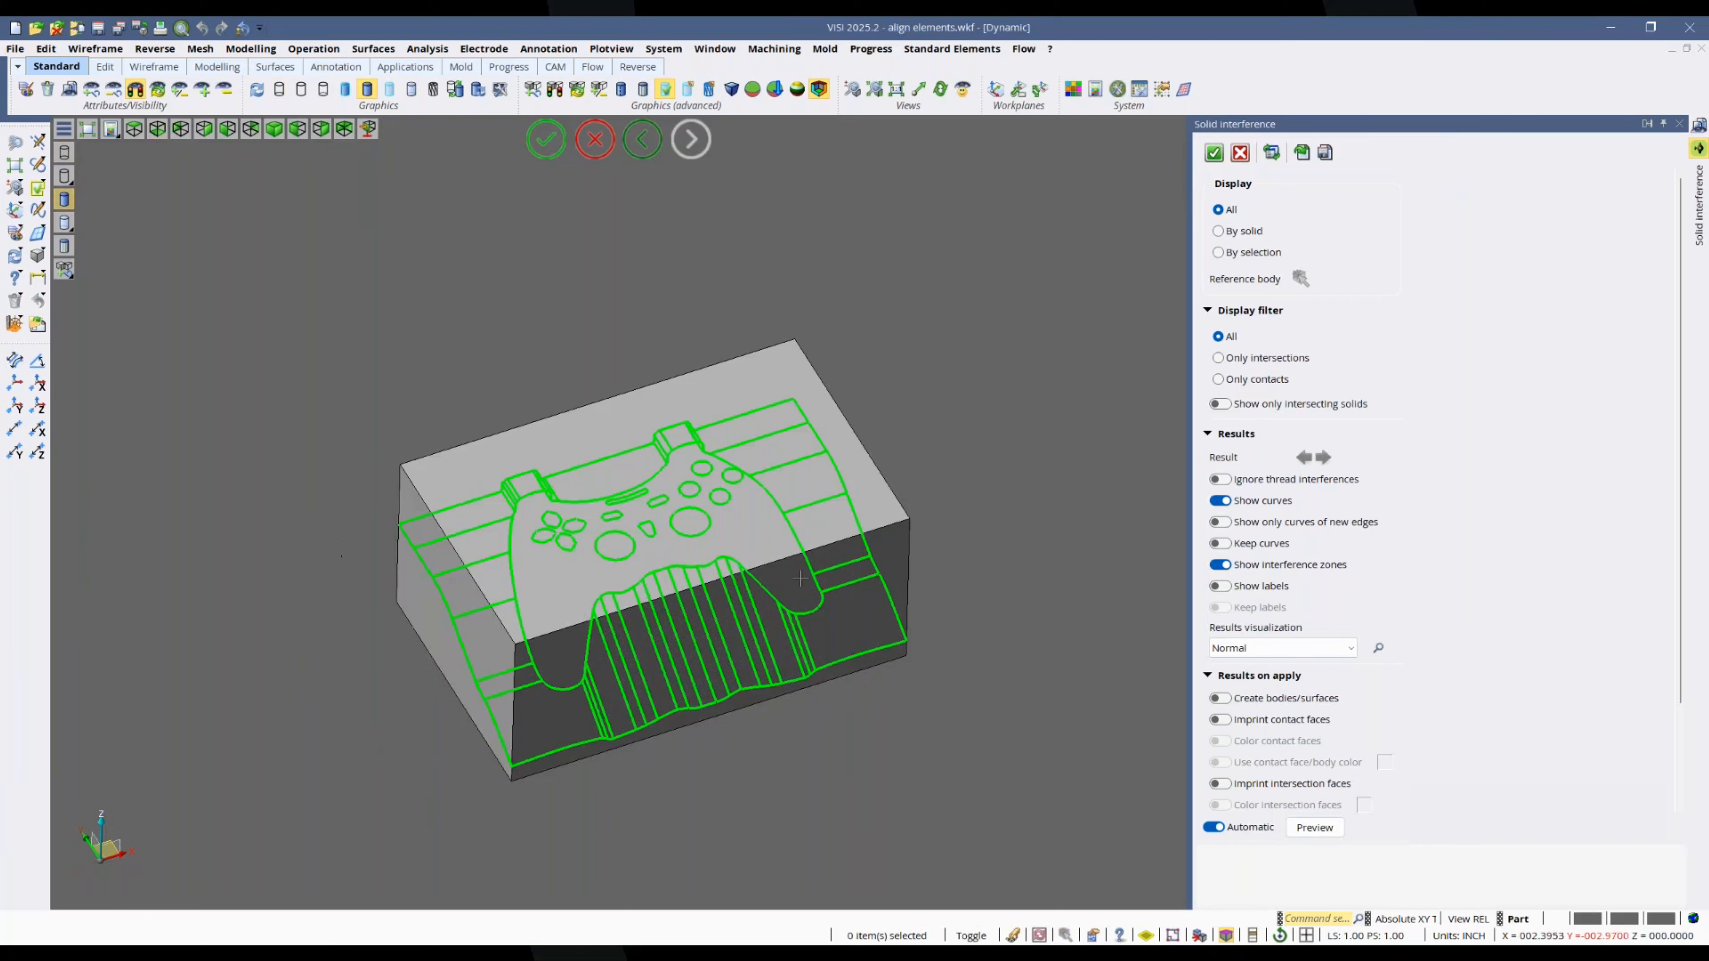
{"action": "middle_click_drag", "start_coordinate": [800, 577], "coordinate": [809, 548]}
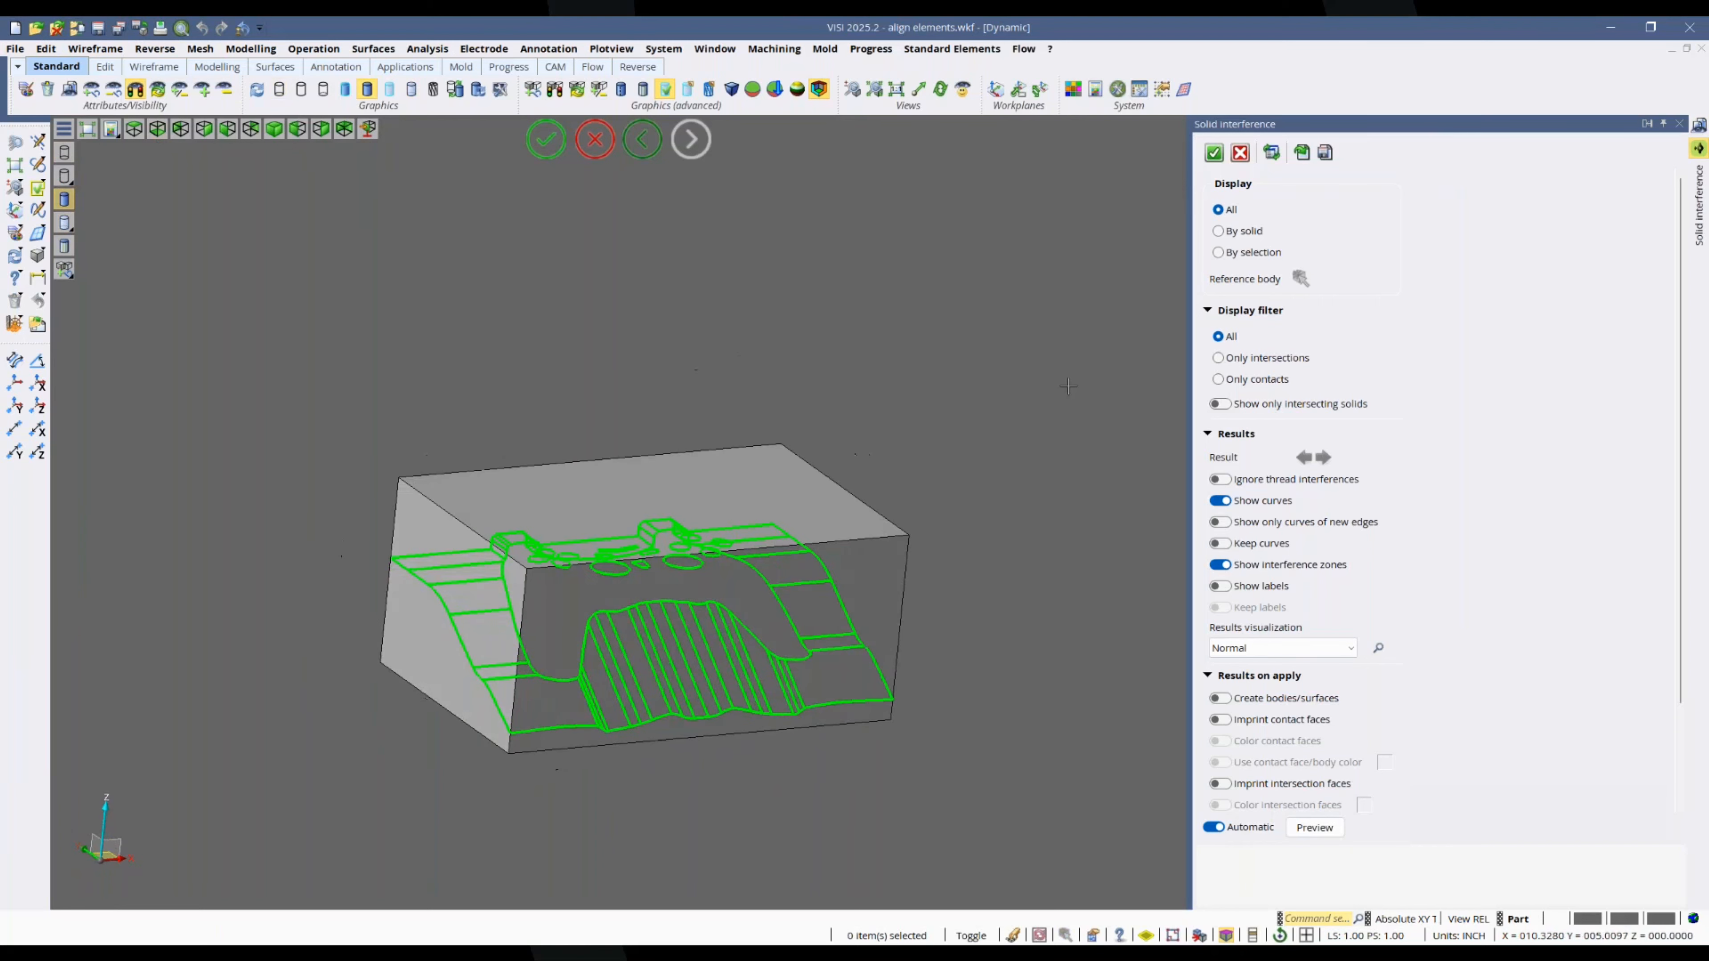
Step: Compare the All and Only intersections display filters of the interference check, and set the filter to Only contacts
{"action": "left_click", "coordinate": [1254, 364]}
{"action": "left_click", "coordinate": [1257, 380]}
{"action": "left_click", "coordinate": [1258, 362]}
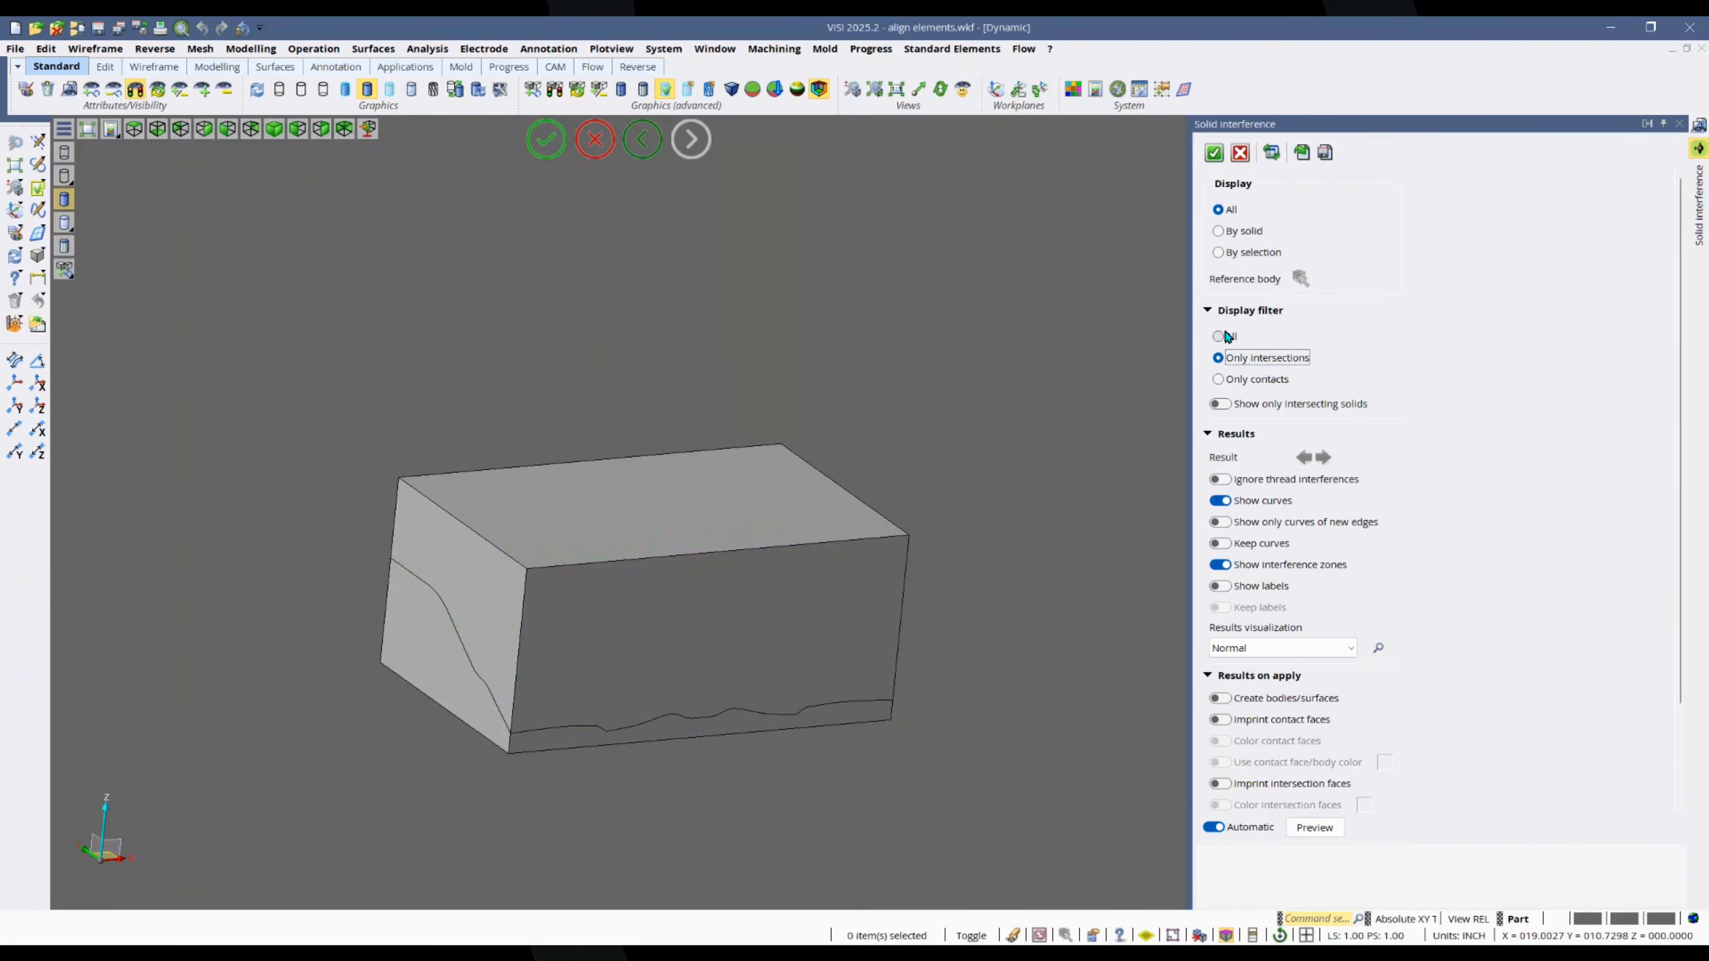
{"action": "left_click", "coordinate": [1230, 336]}
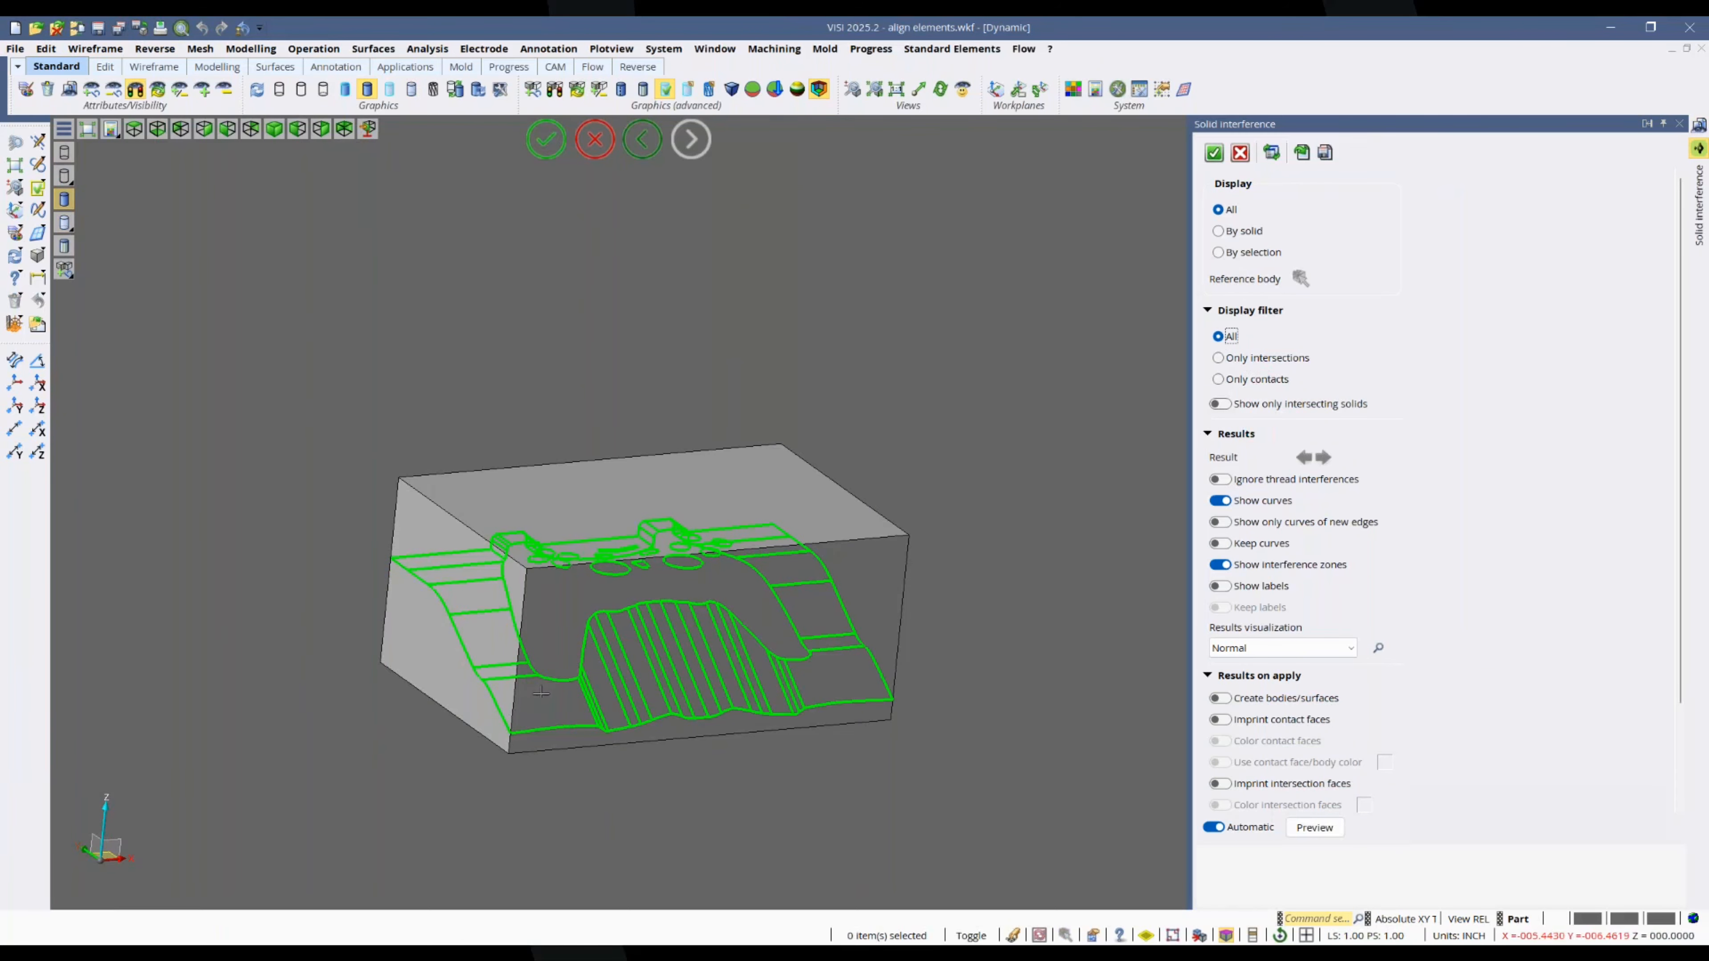
{"action": "left_click", "coordinate": [1251, 359]}
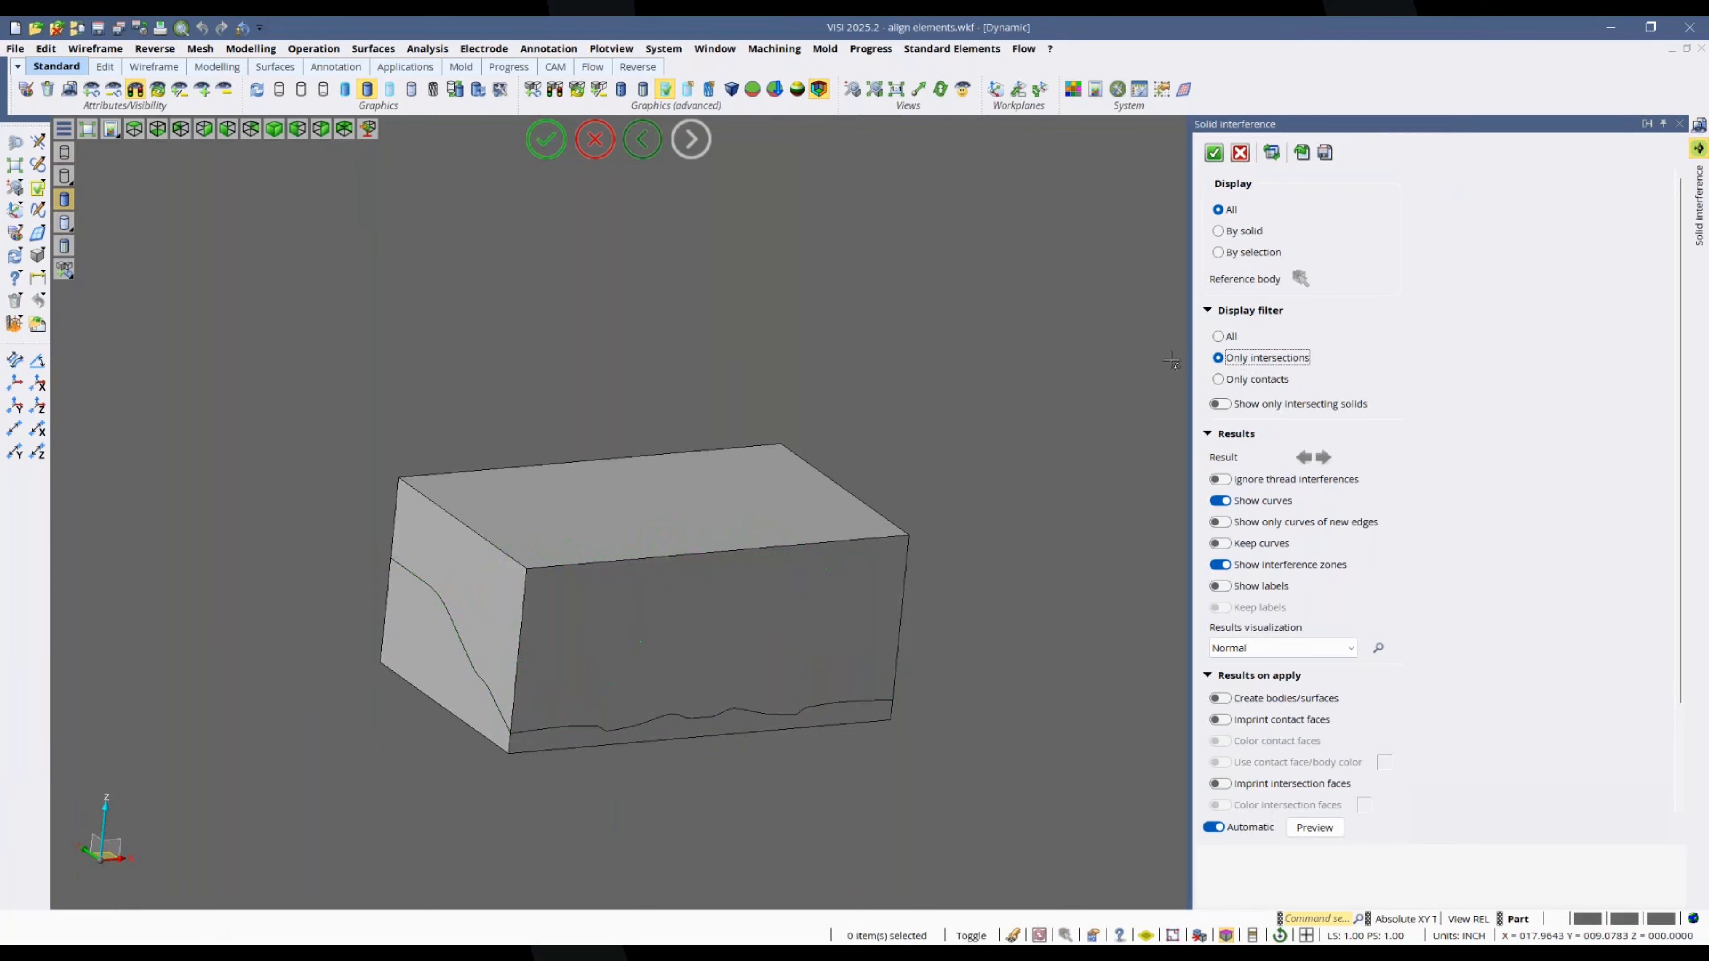
{"action": "left_click", "coordinate": [1263, 384]}
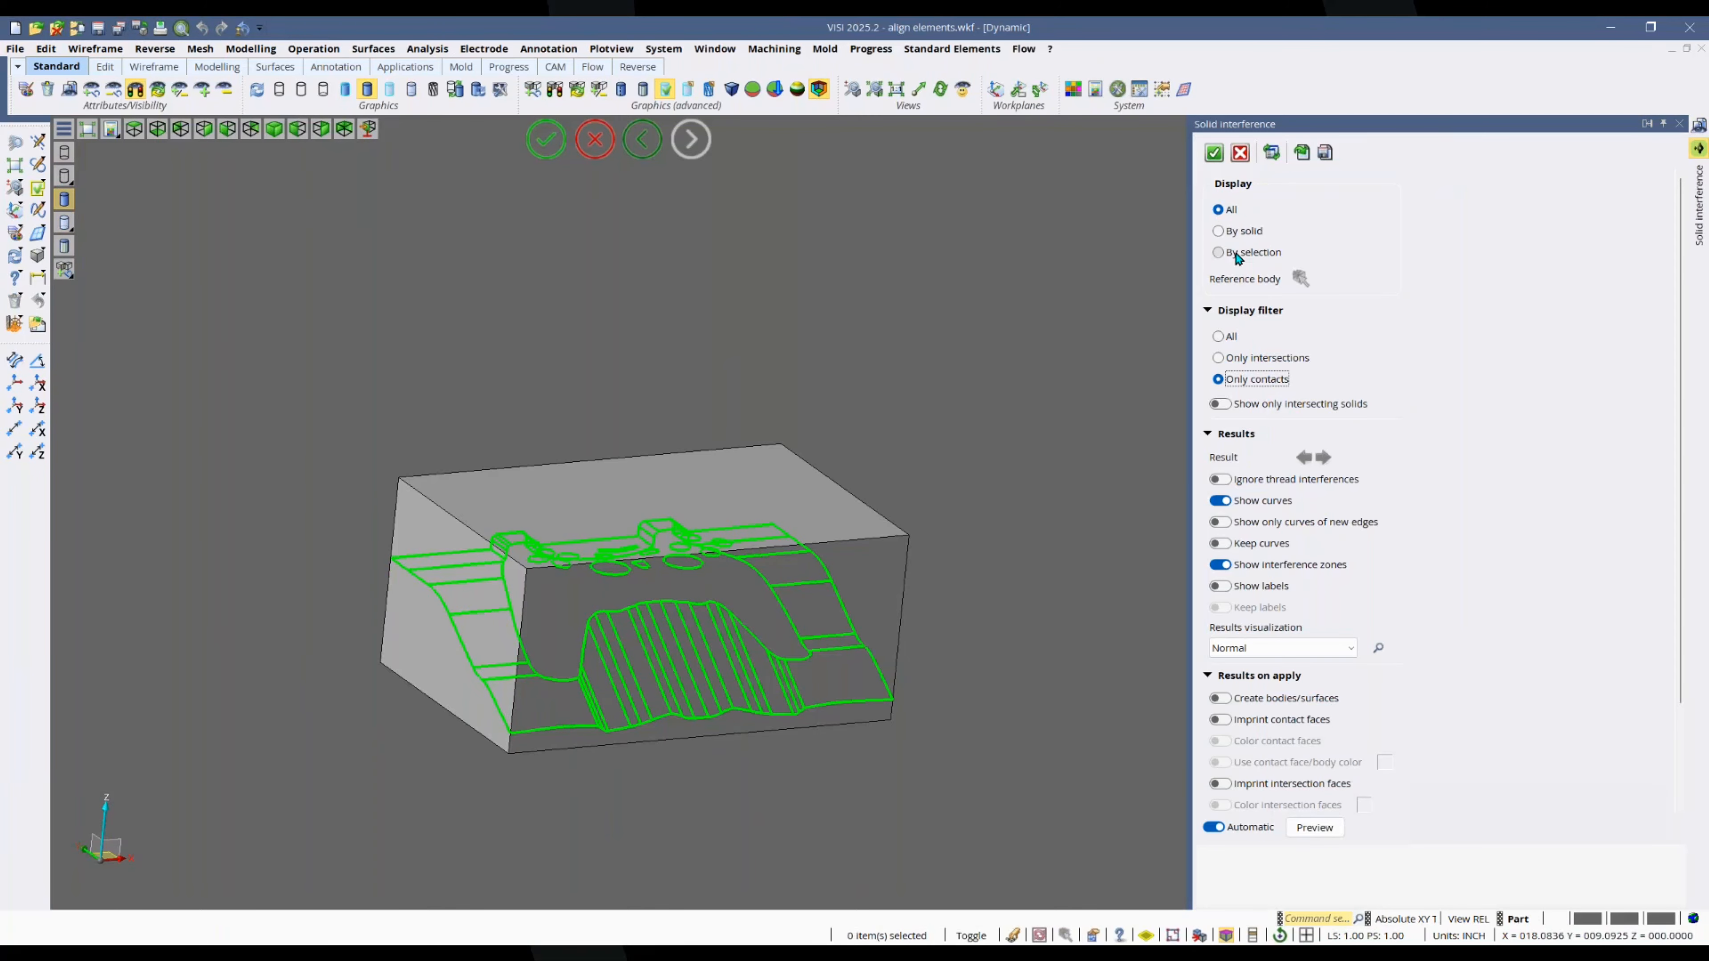
Step: Show the interference results By solid in Transparent Shading with Outline, and return the Display option to All
{"action": "left_click", "coordinate": [1234, 234]}
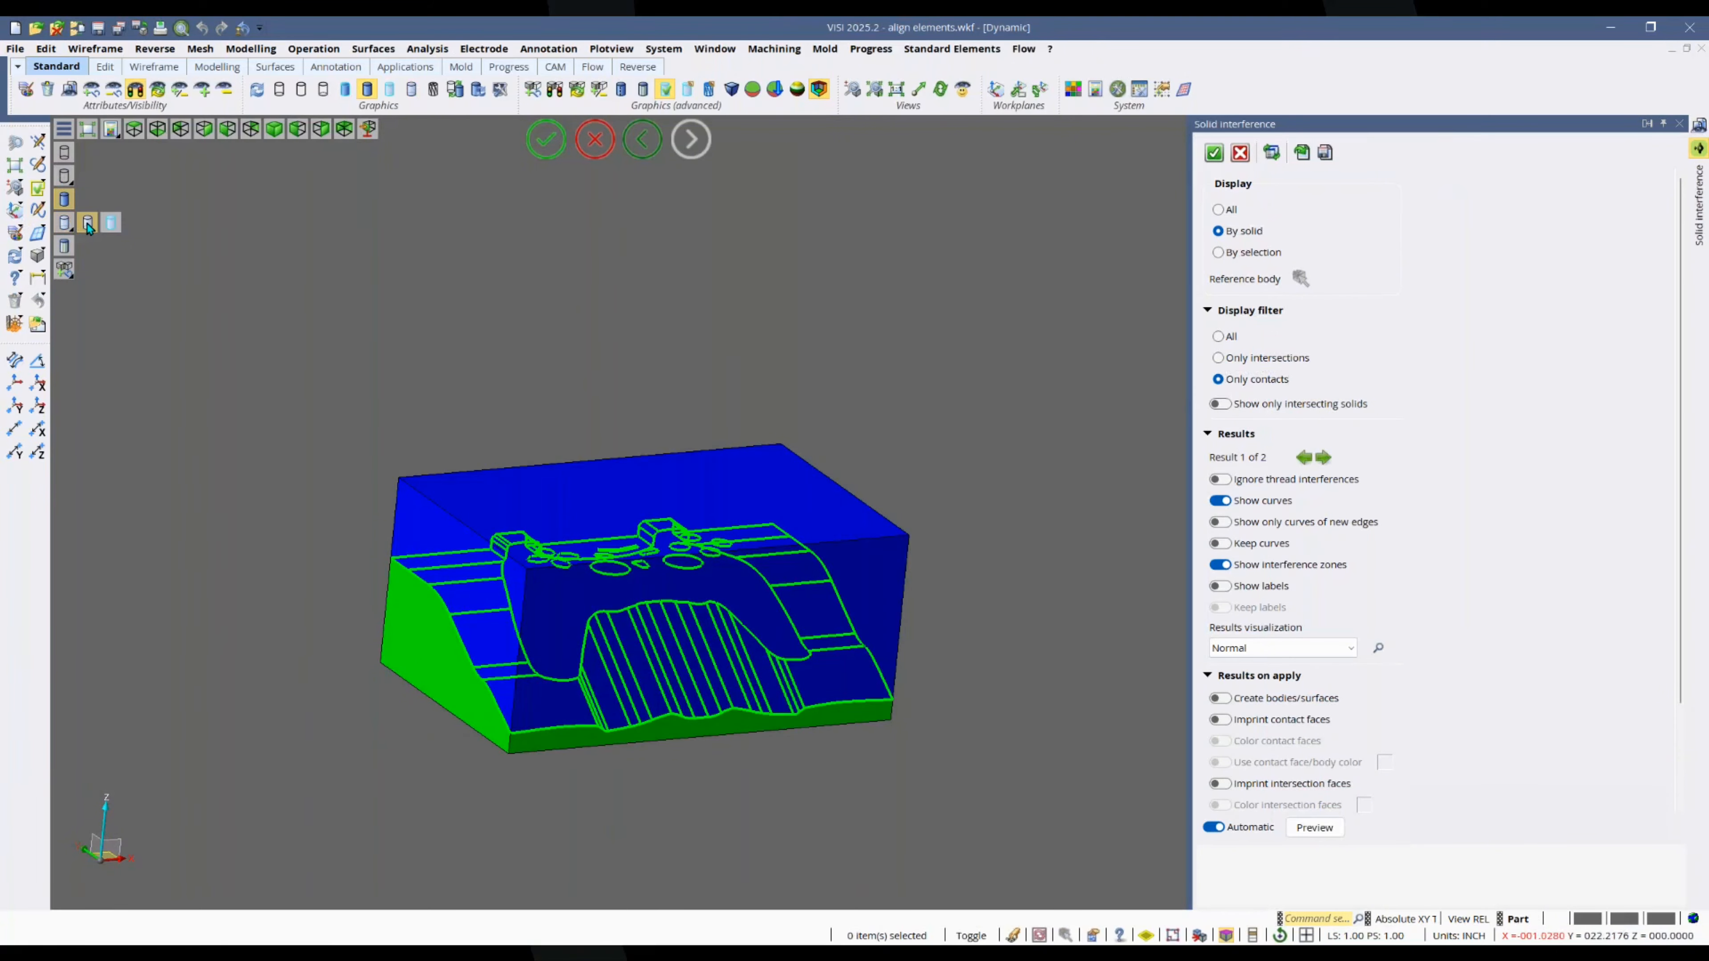
{"action": "left_click", "coordinate": [88, 227]}
{"action": "left_click", "coordinate": [1219, 209]}
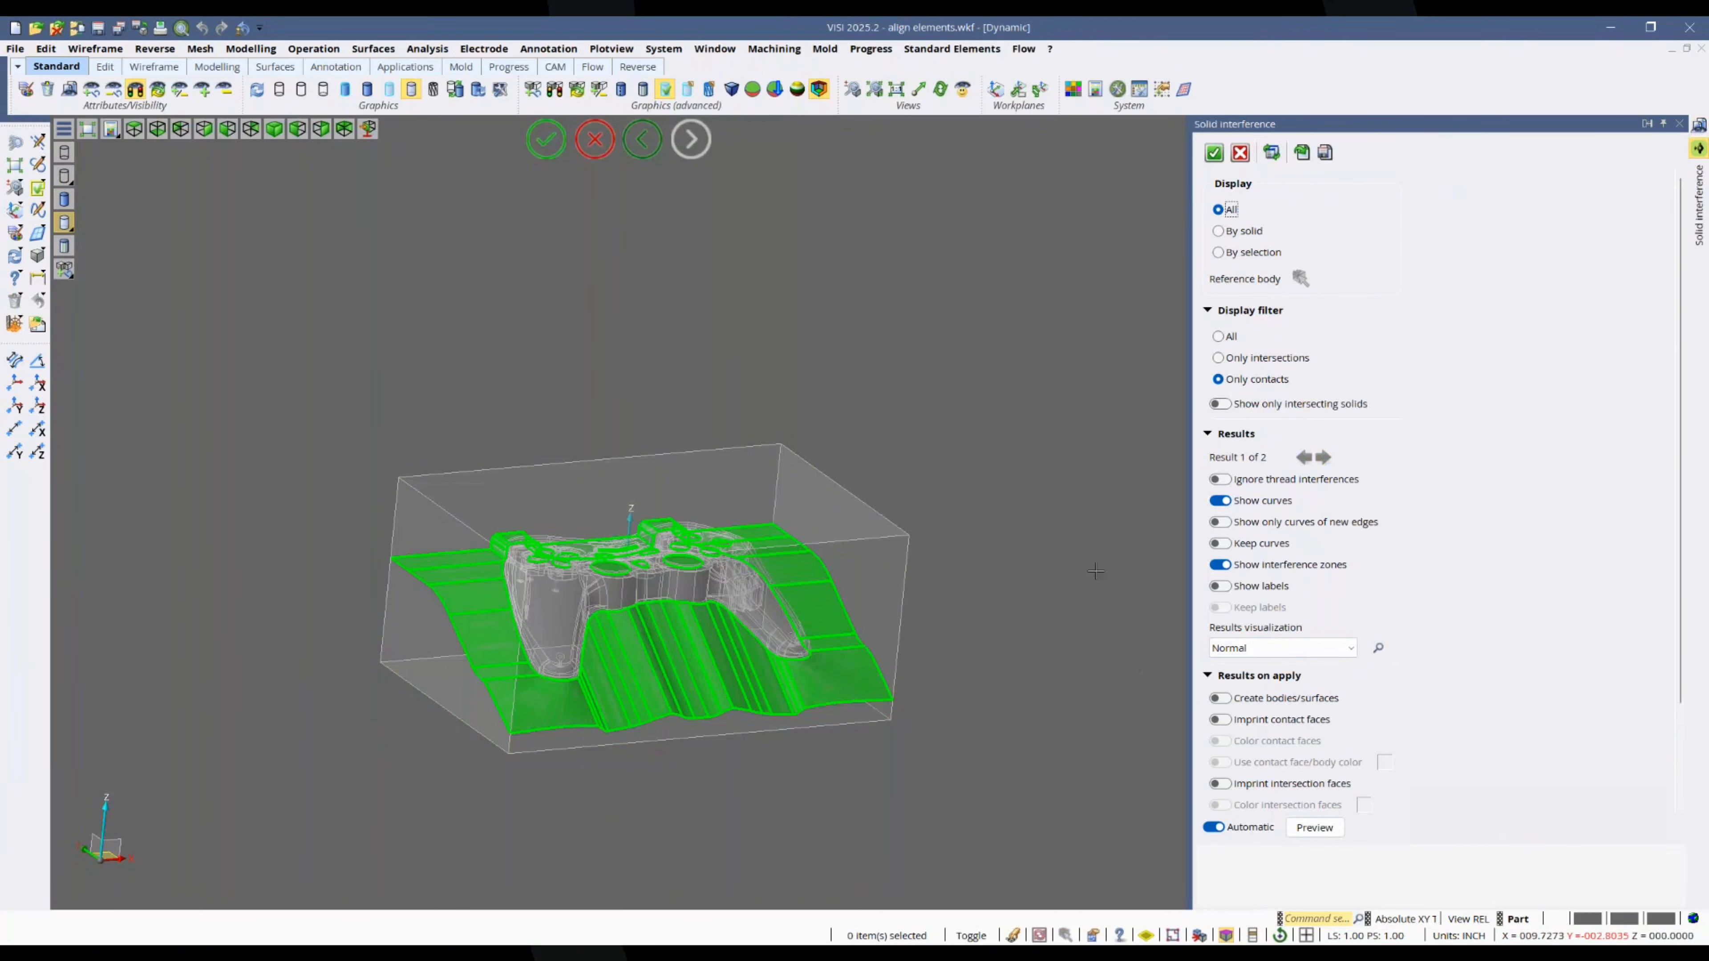
Step: Preview the results visualization as Hidden entity - Zoom and set it back to Normal
{"action": "left_click", "coordinate": [1339, 648]}
{"action": "left_click", "coordinate": [1259, 695]}
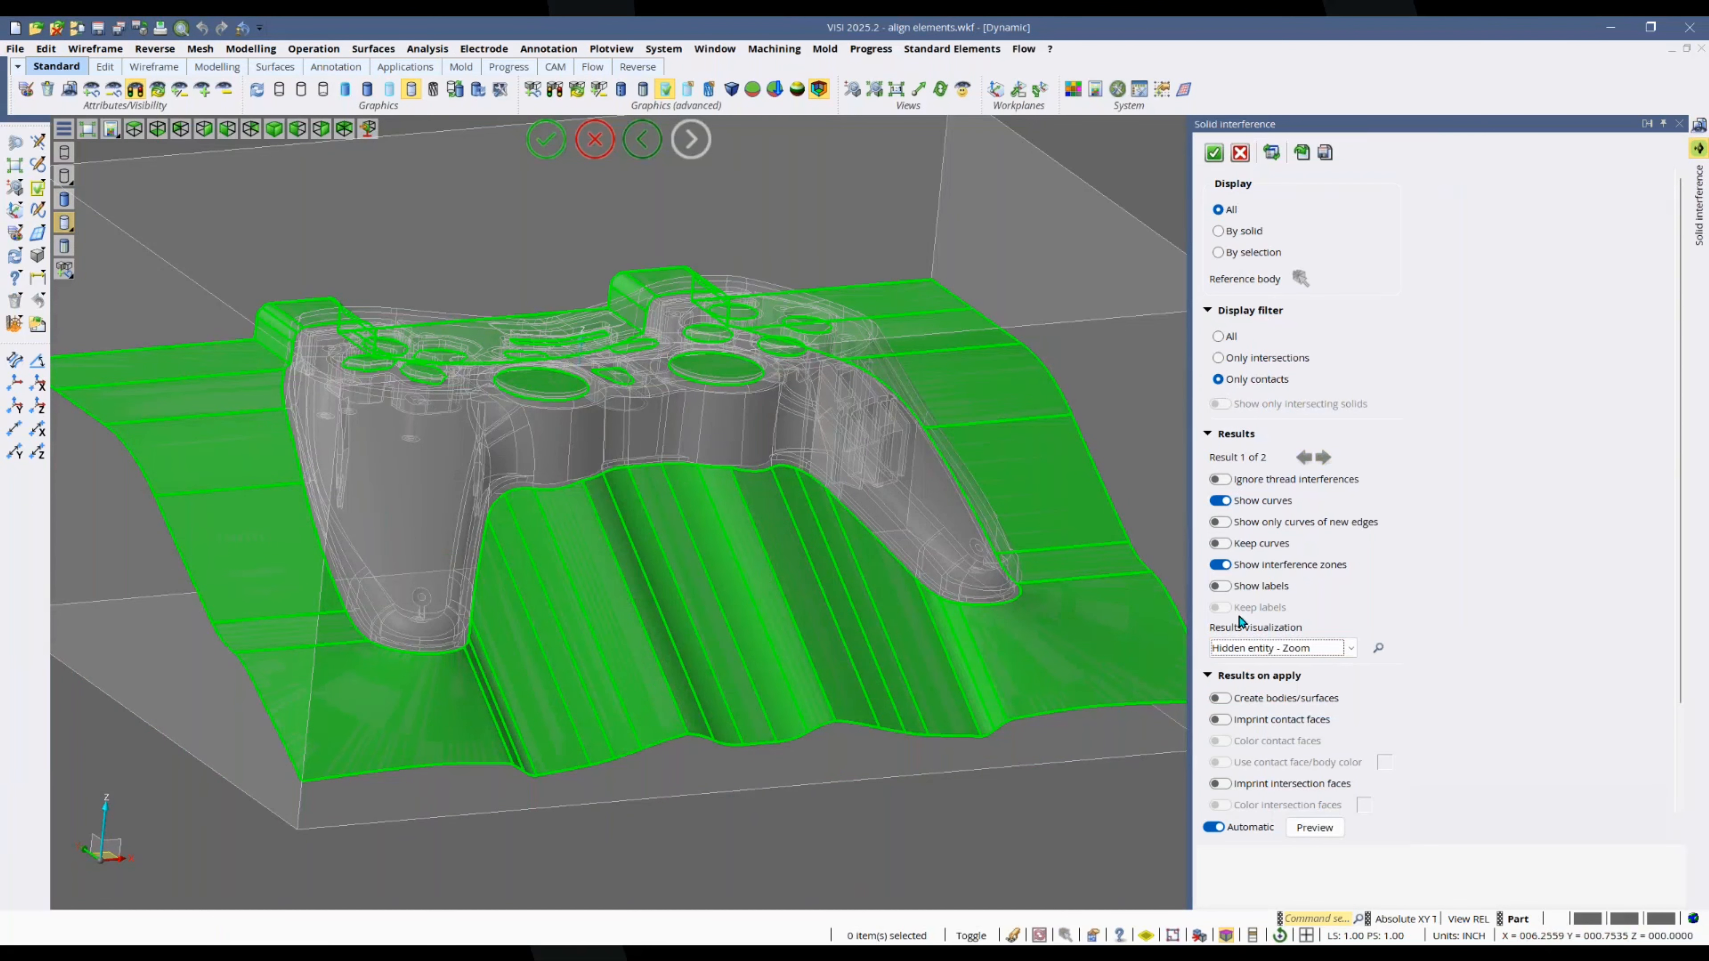
{"action": "left_click", "coordinate": [1303, 650]}
{"action": "left_click", "coordinate": [1255, 666]}
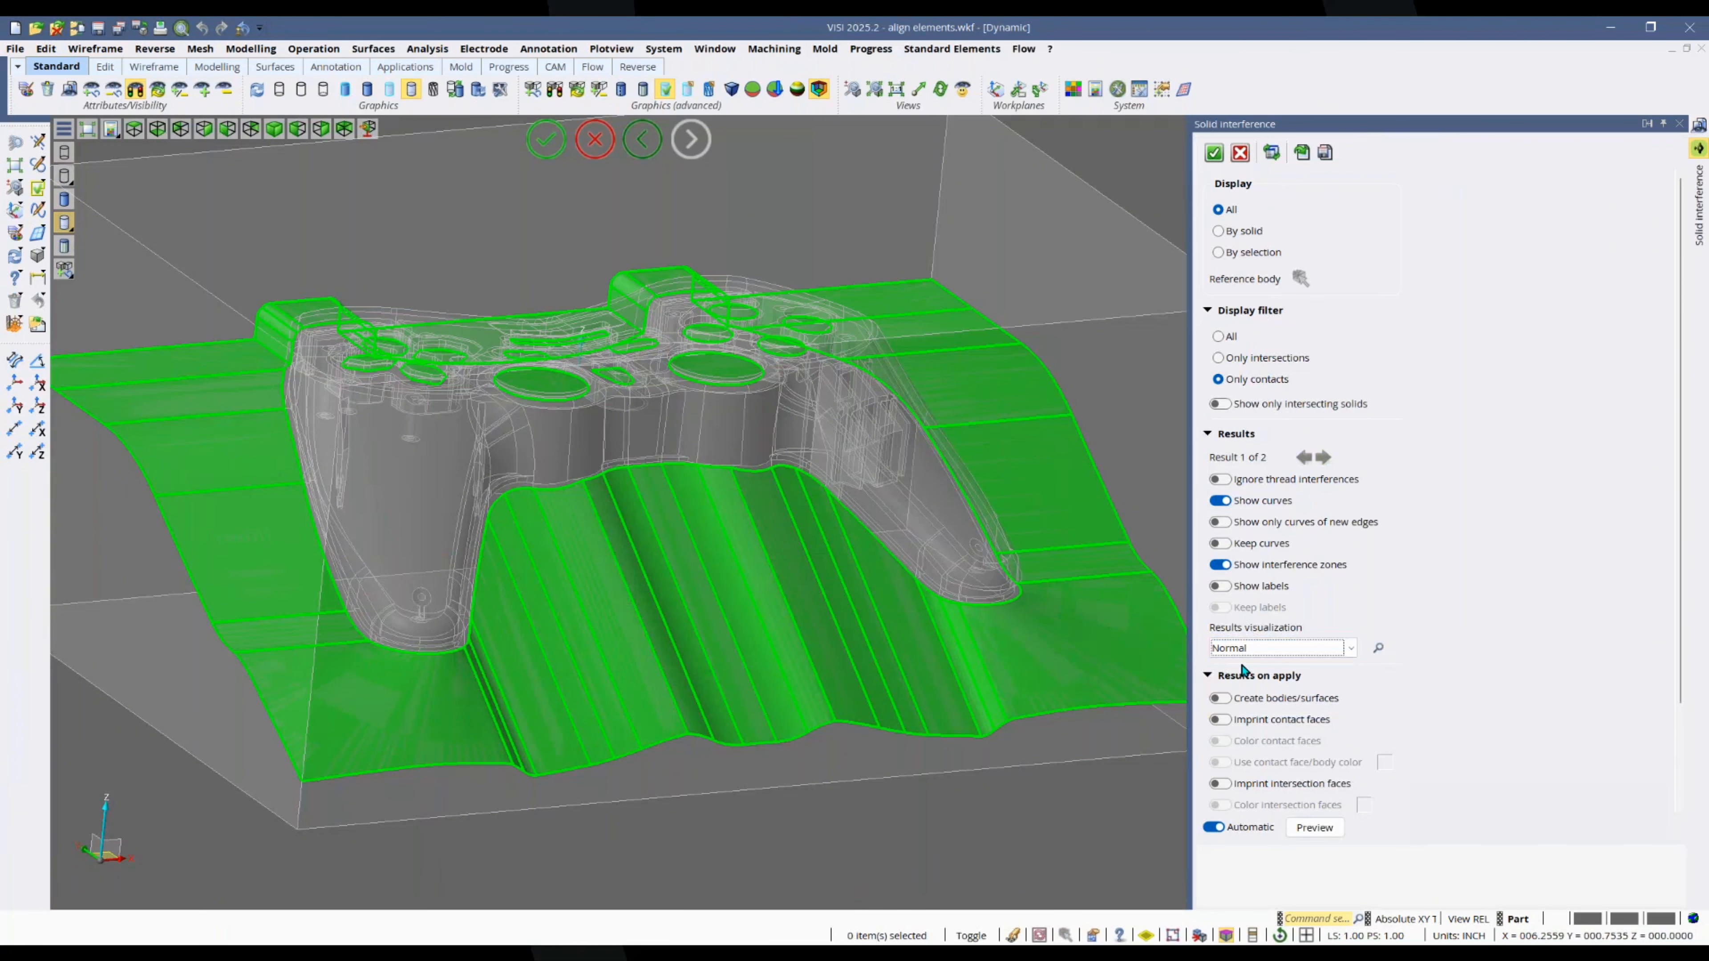